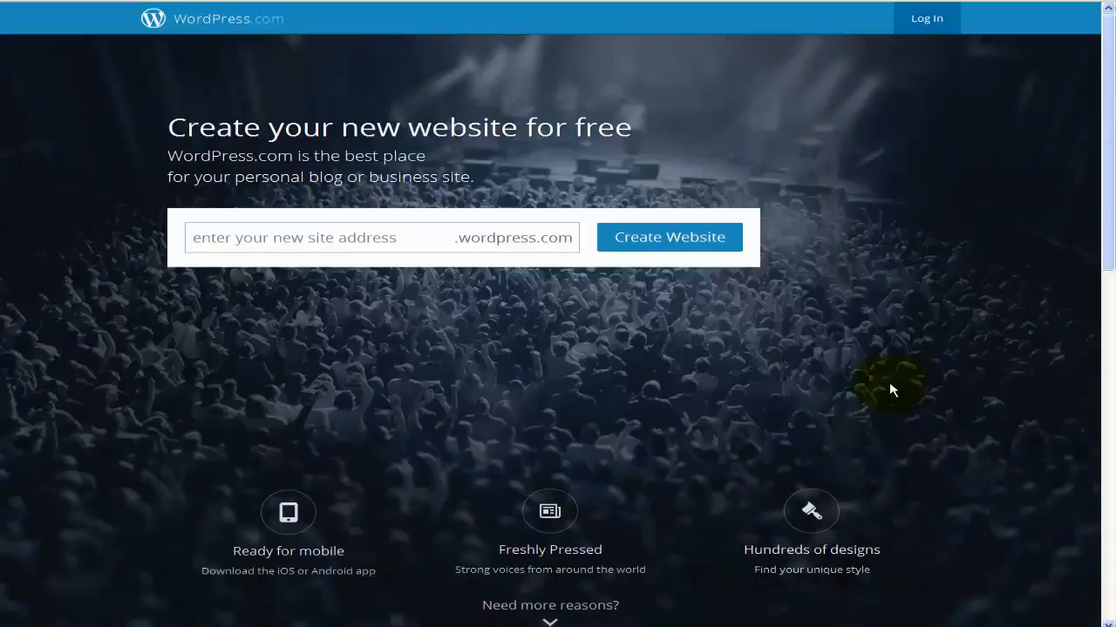
Browse the WordPress.com homepage, then go via Log In to the Register sign-up form.
scroll(891, 389, down, 1)
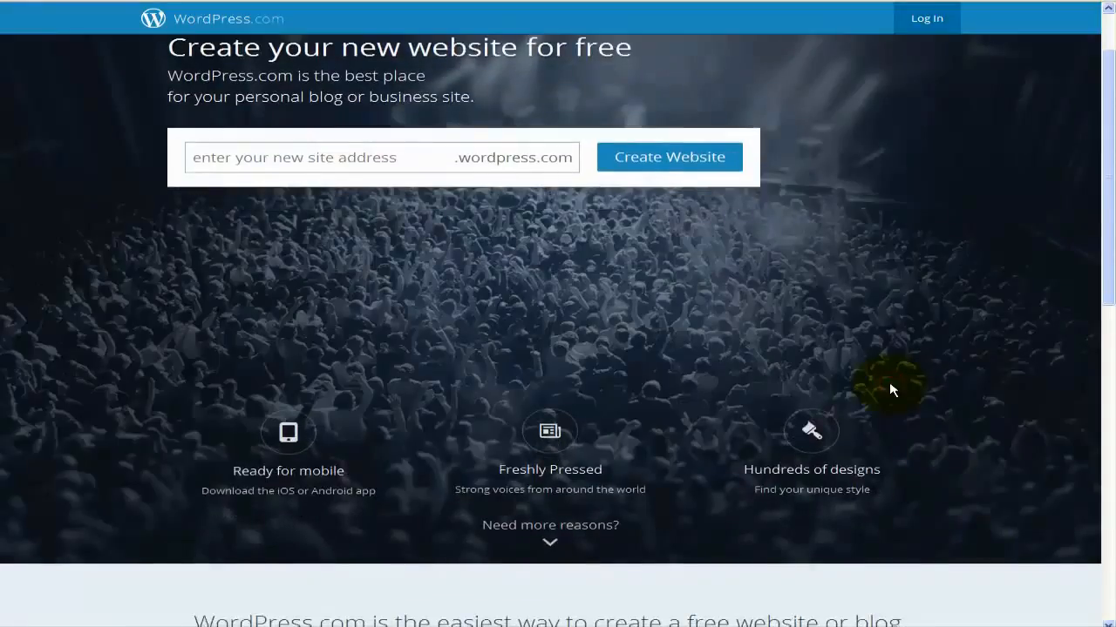
scroll(891, 390, down, 1)
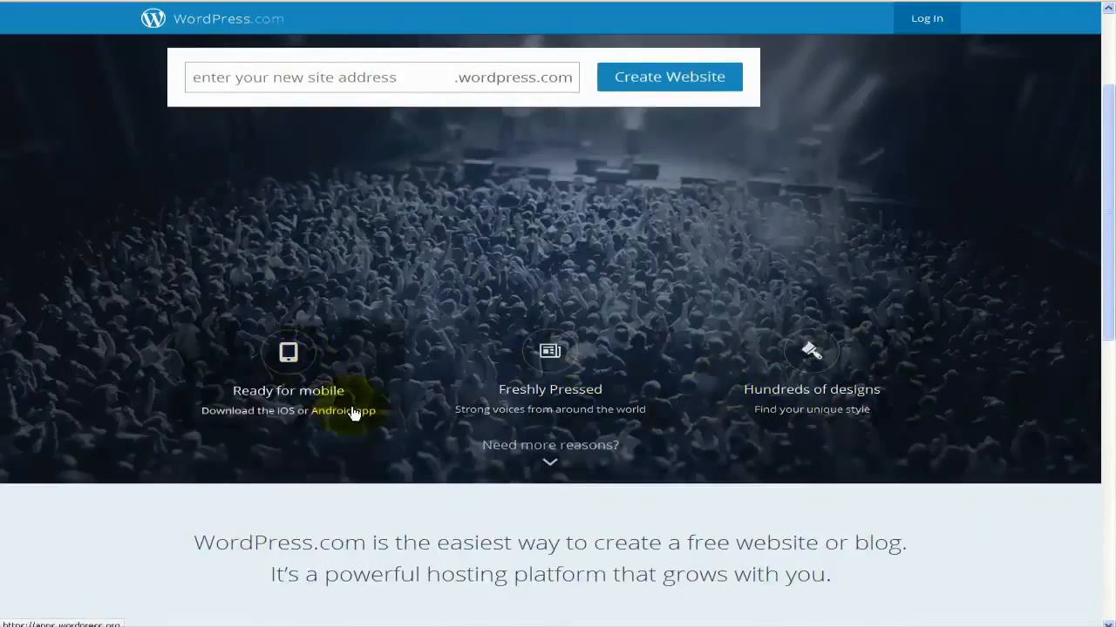
scroll(353, 408, down, 1)
scroll(352, 410, down, 4)
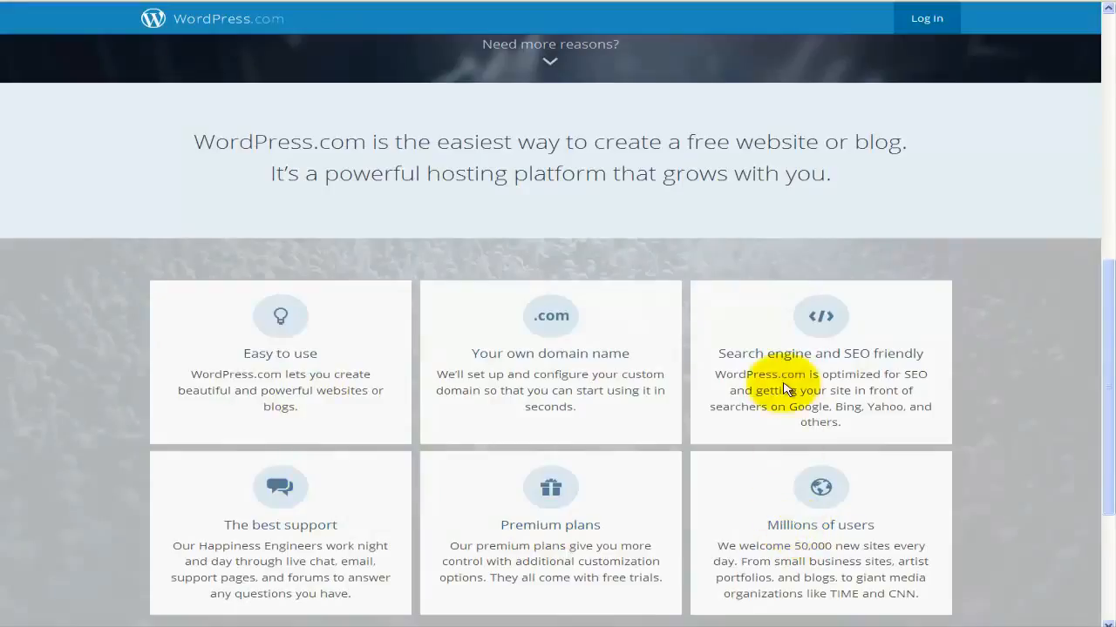
scroll(782, 389, down, 3)
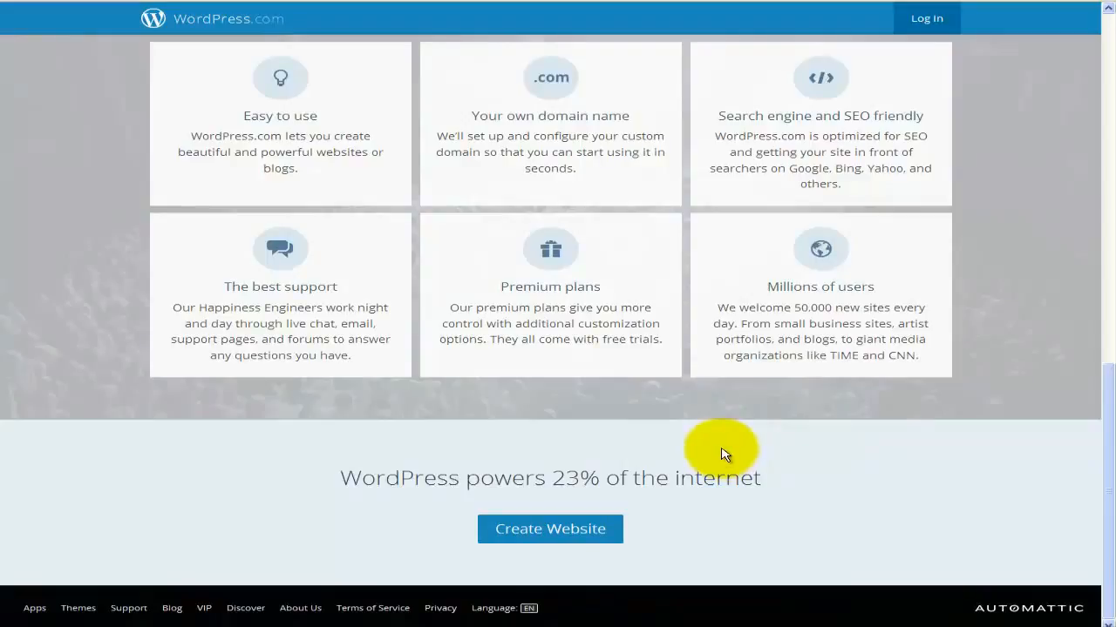
scroll(721, 454, up, 5)
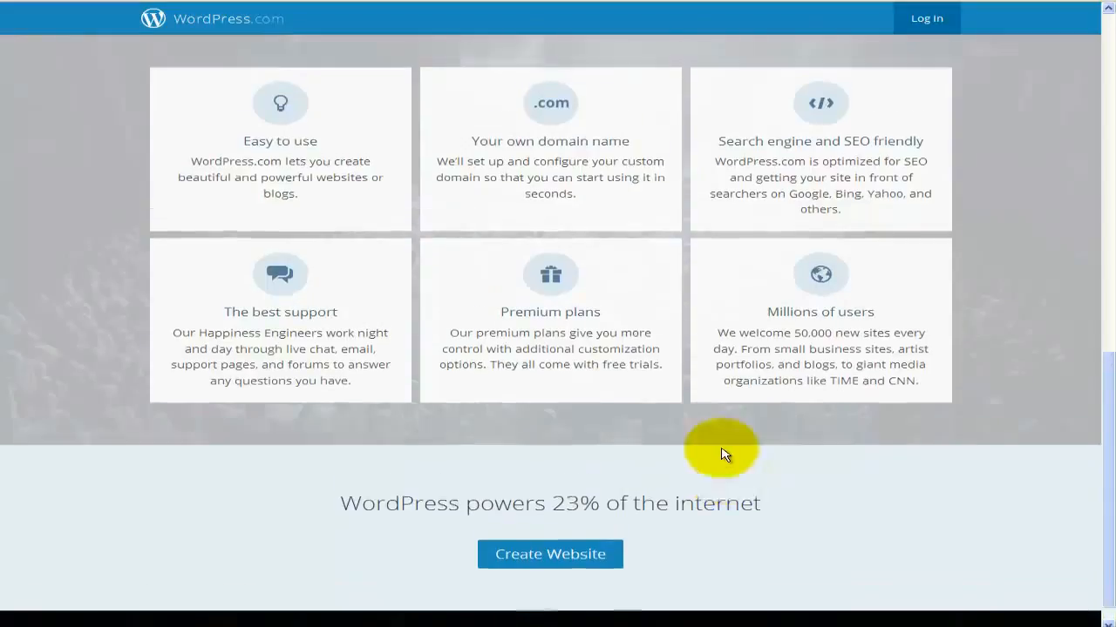
scroll(722, 454, up, 4)
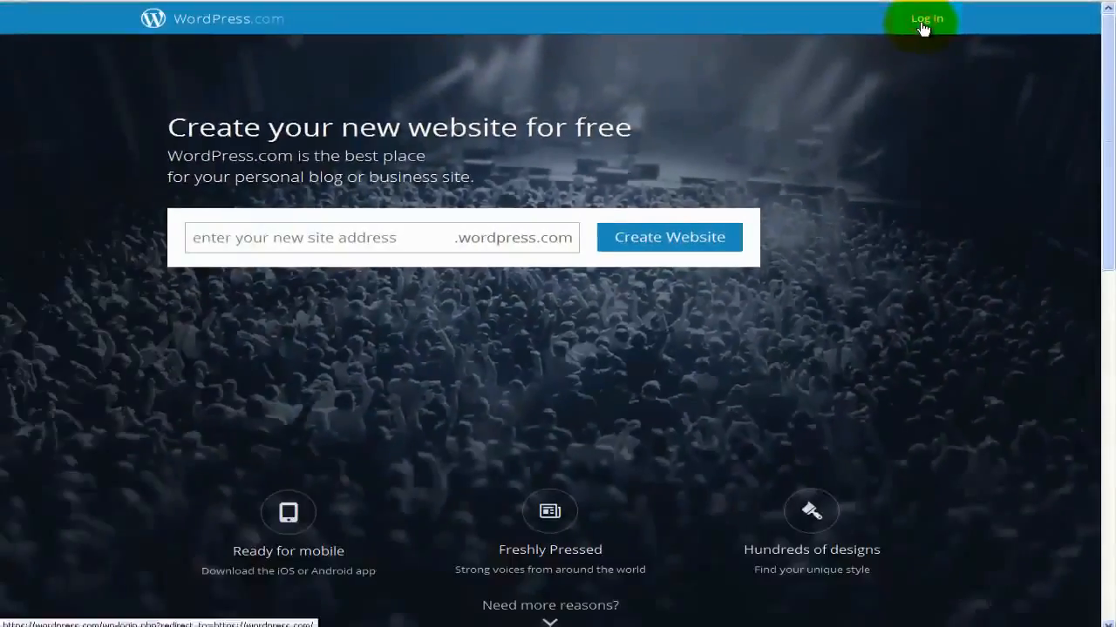
click(626, 71)
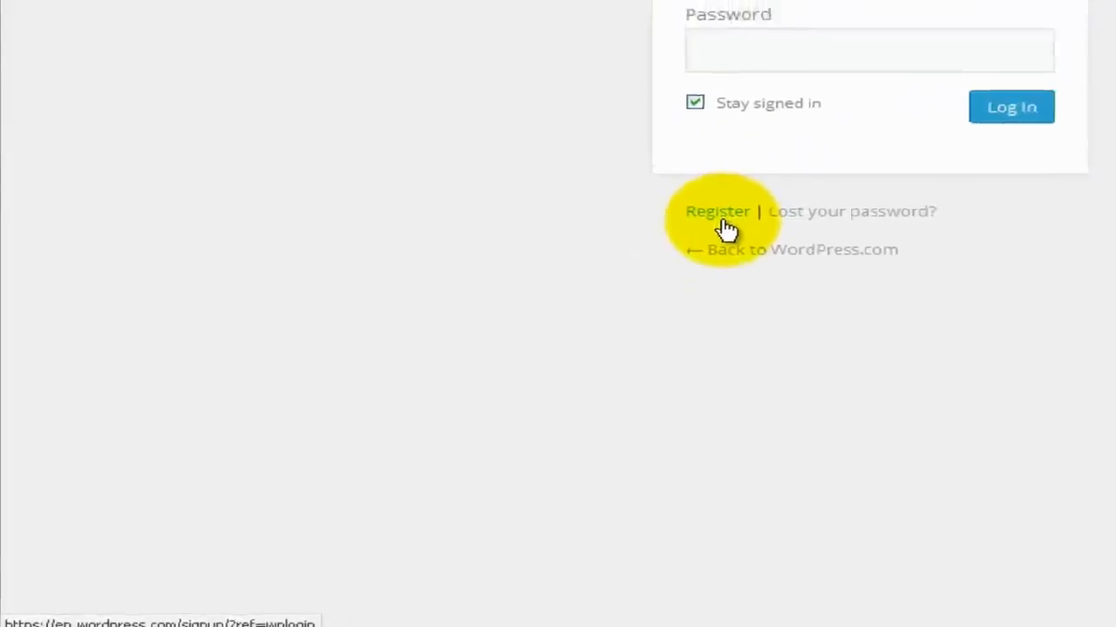
click(723, 222)
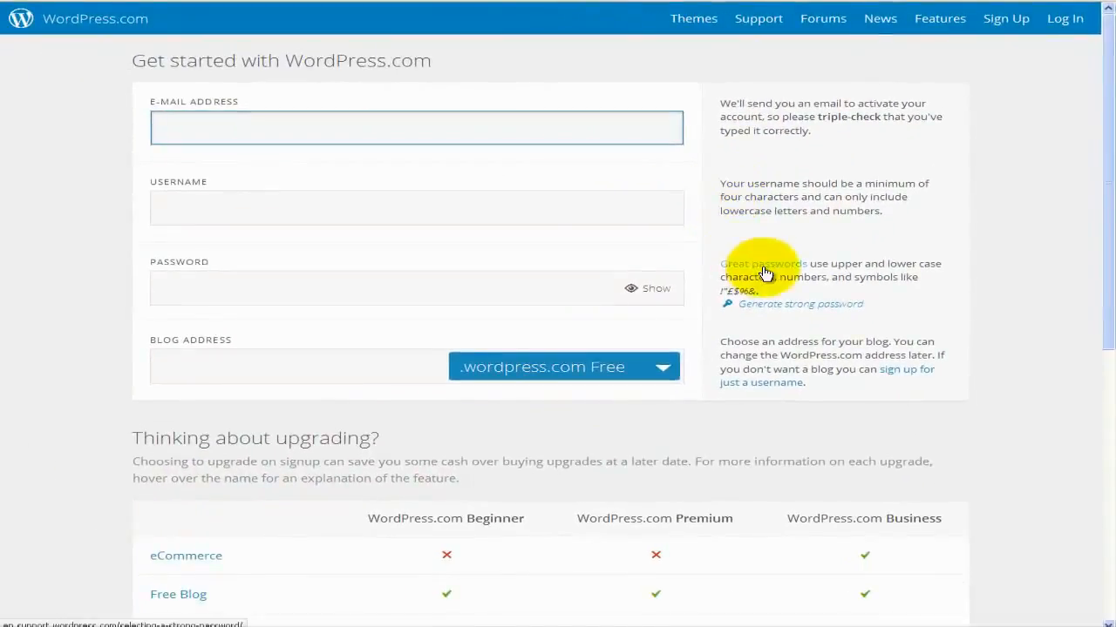
scroll(763, 274, down, 3)
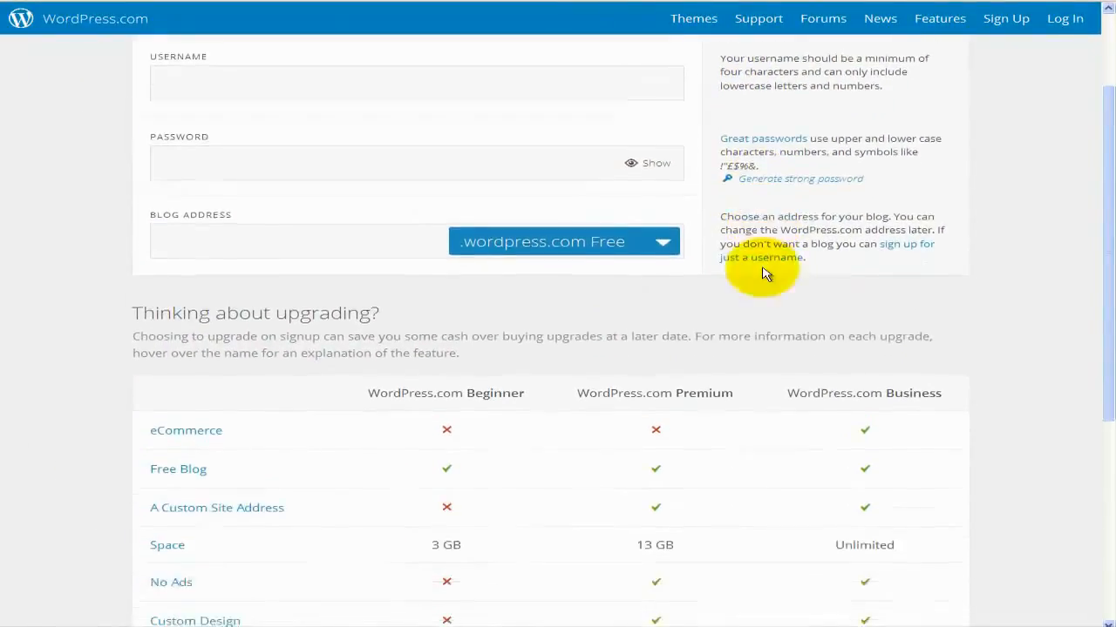
scroll(764, 274, down, 8)
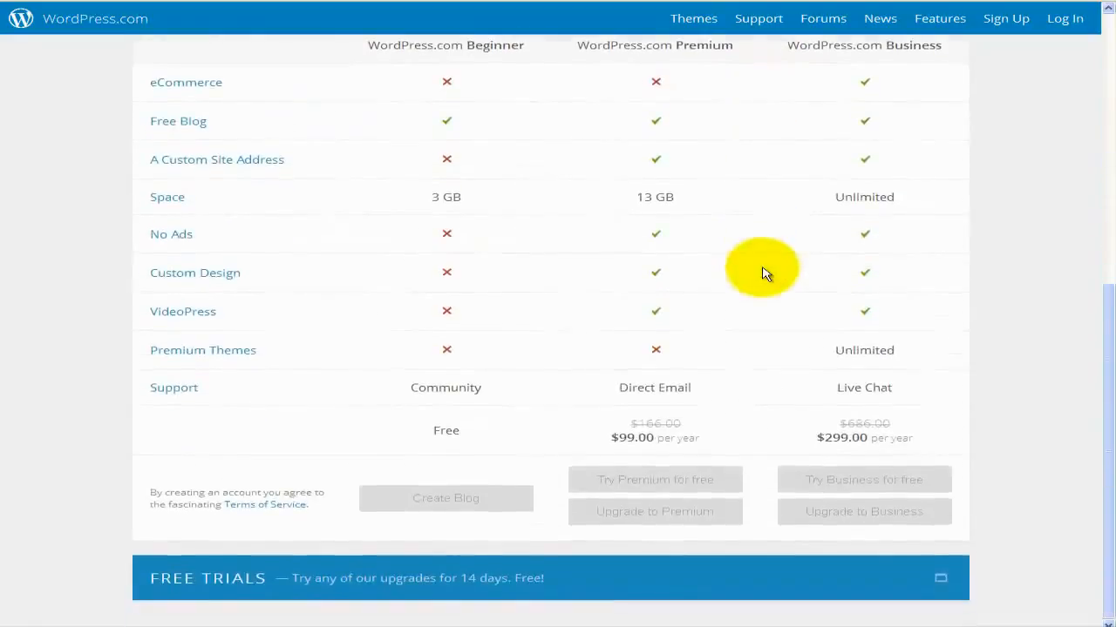
scroll(764, 274, up, 2)
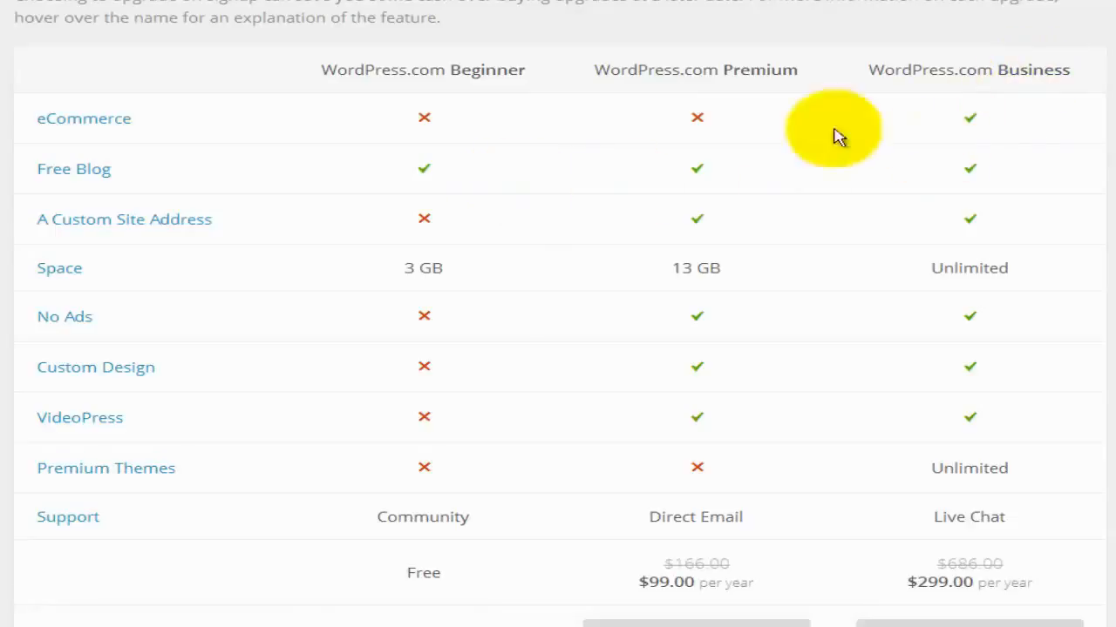
mouse_move(120, 128)
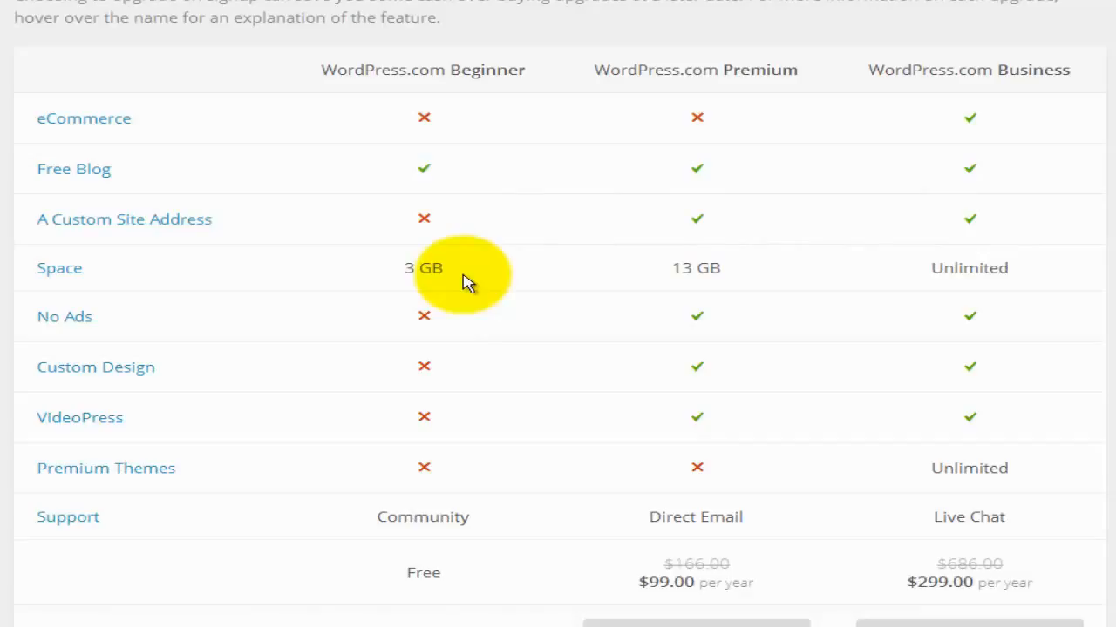
scroll(468, 281, down, 1)
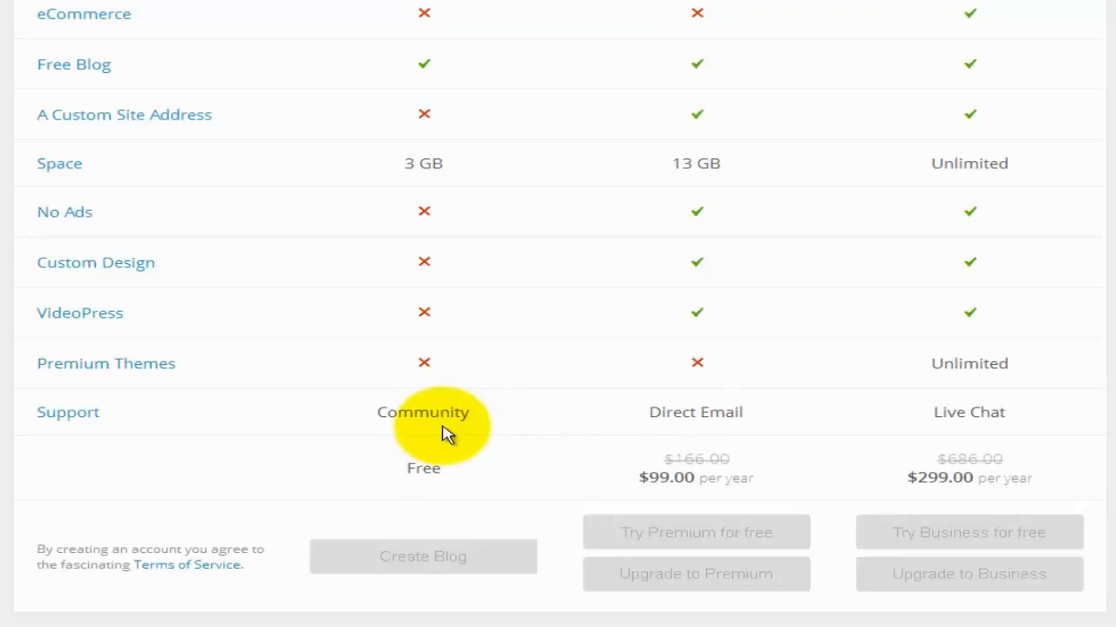
scroll(441, 312, up, 3)
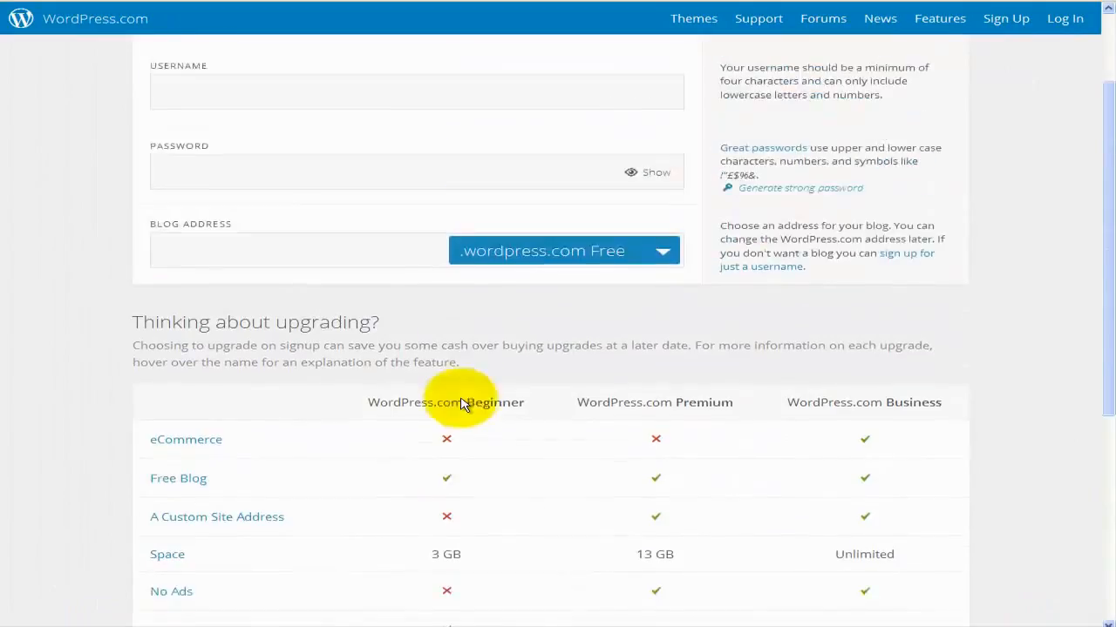
scroll(462, 403, up, 2)
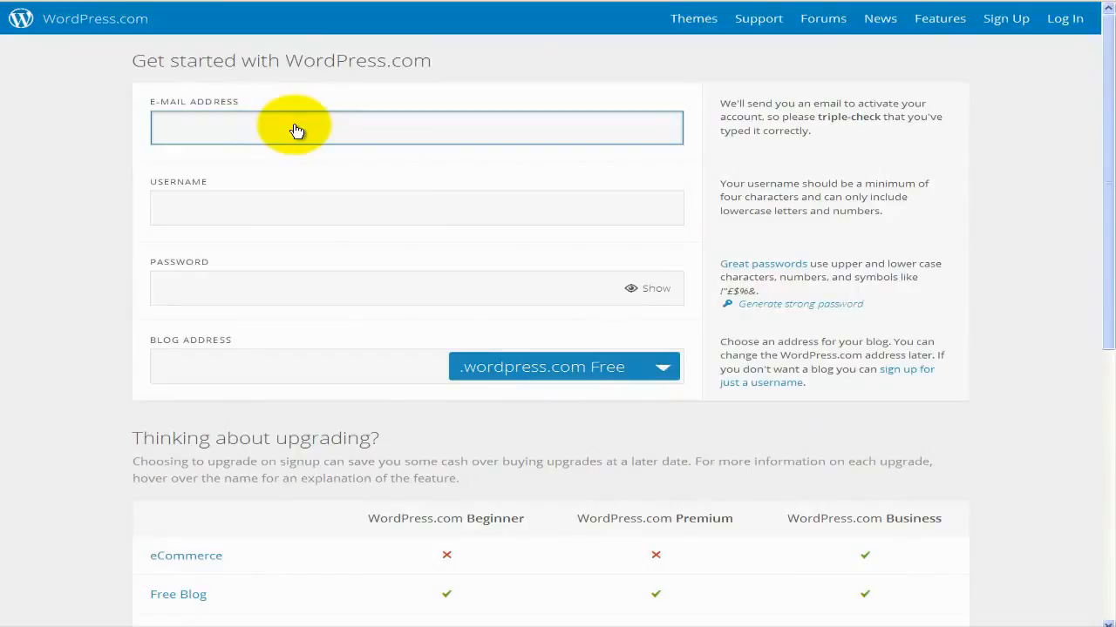
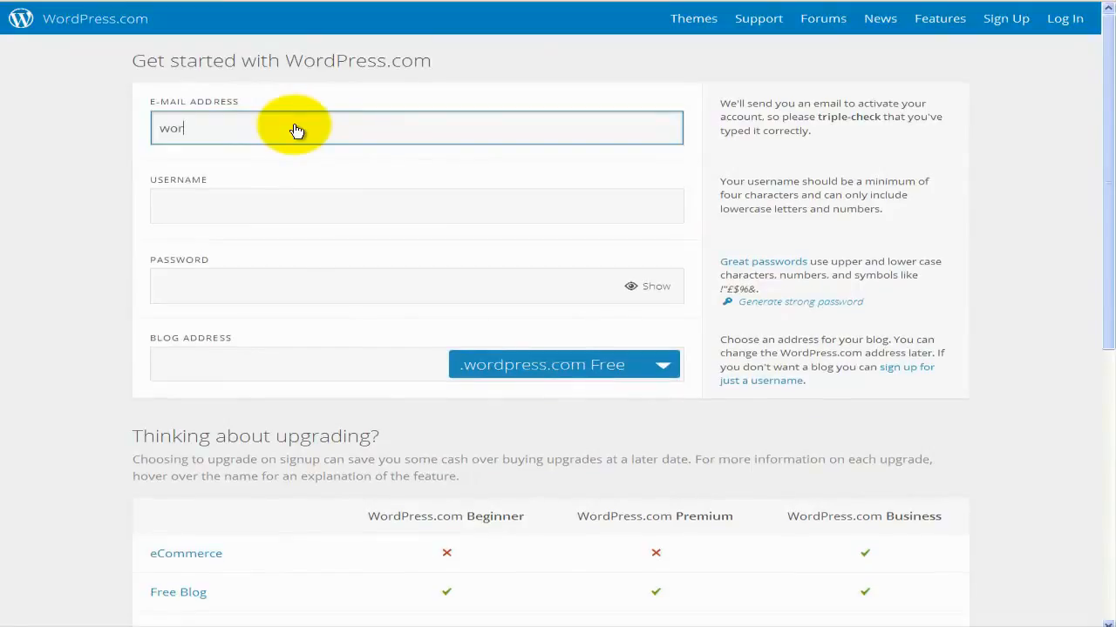
Enter the sign-up e-mail, a username with digits added after the first was taken, and the password.
key(Tab)
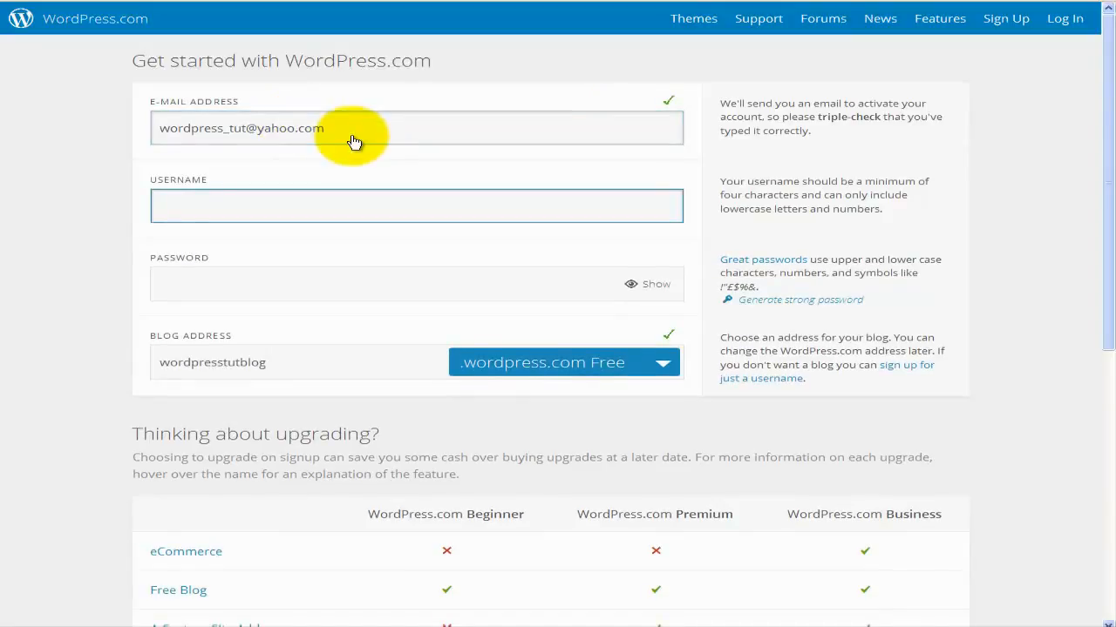
text(letslearn)
key(Tab)
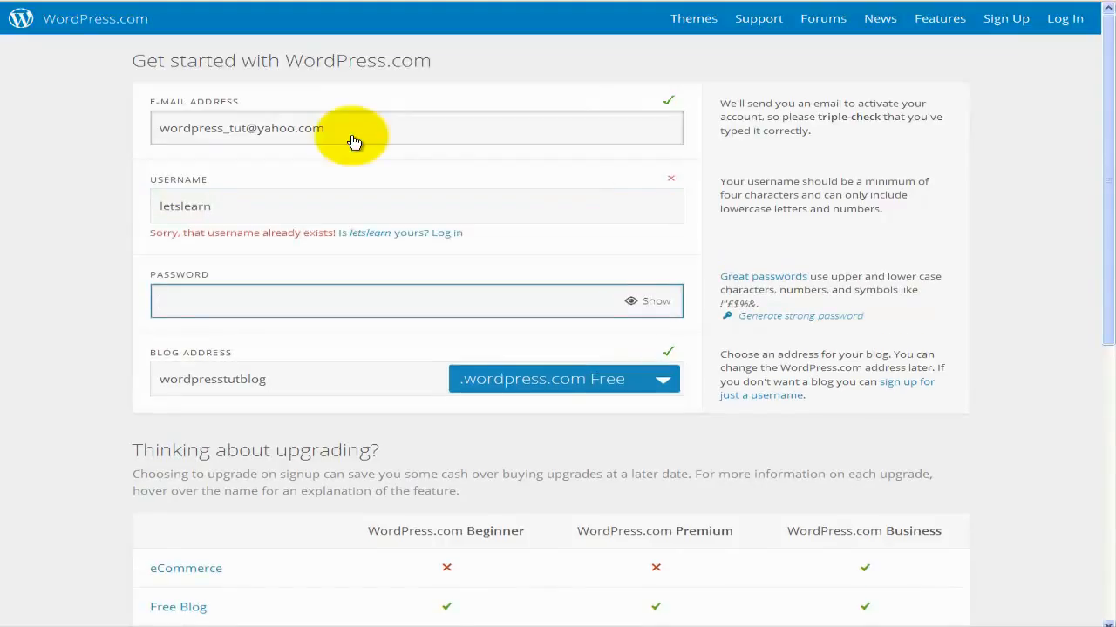
click(257, 210)
text(1519)
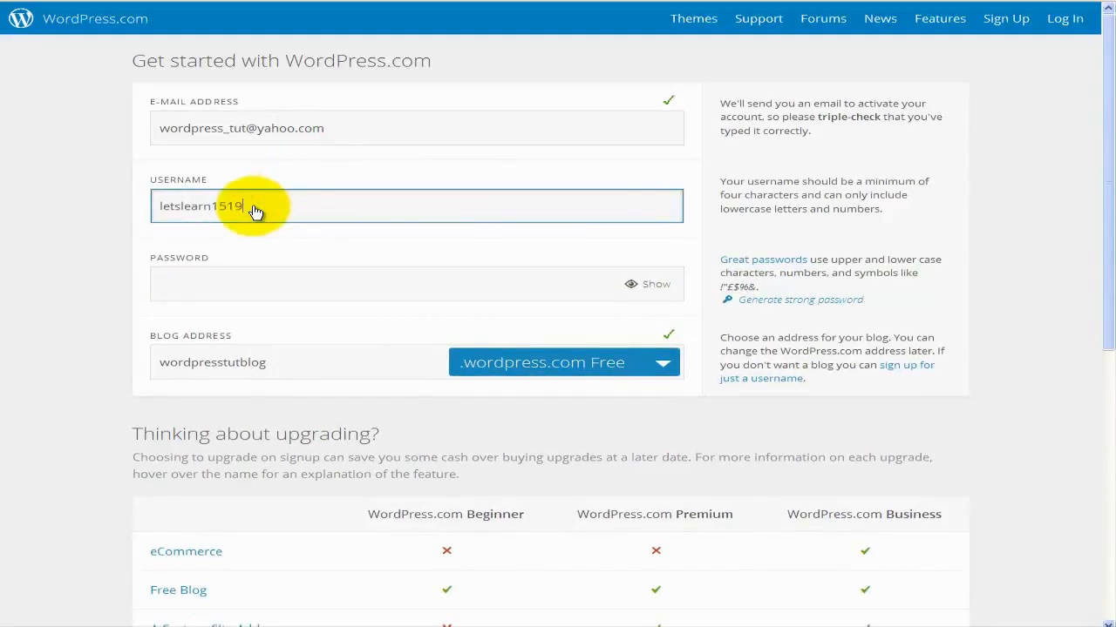
key(Tab)
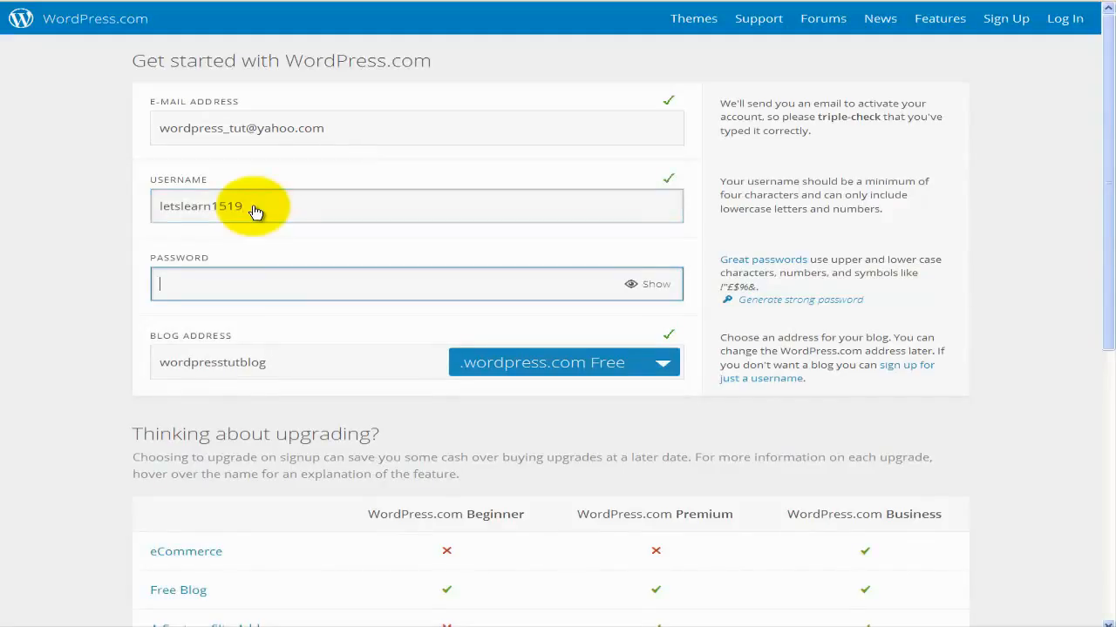
text(**********)
key(Tab)
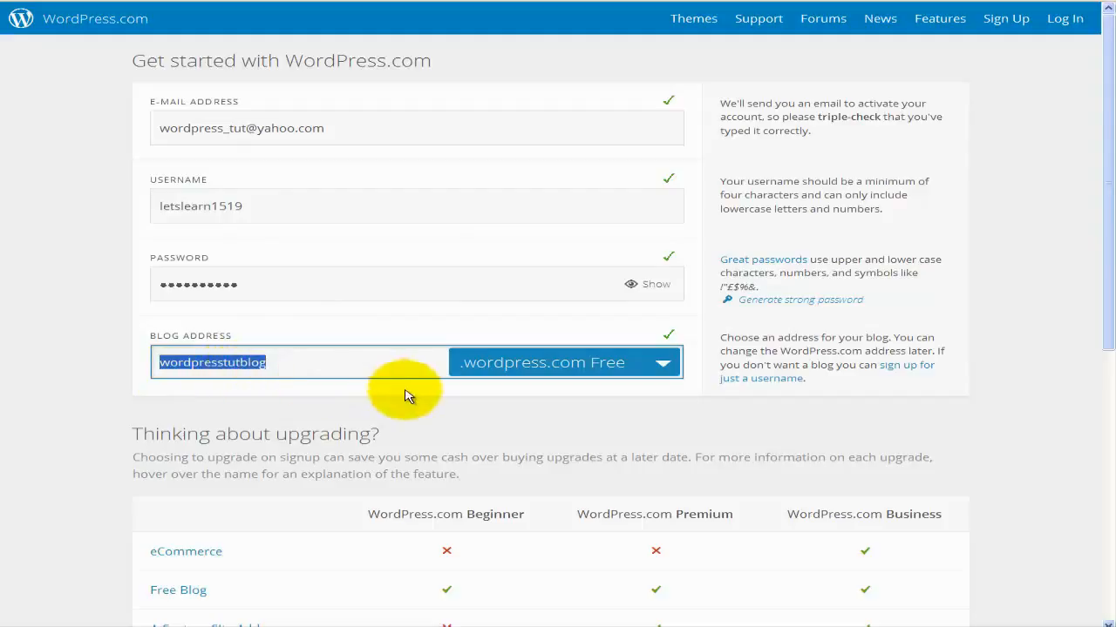
click(663, 369)
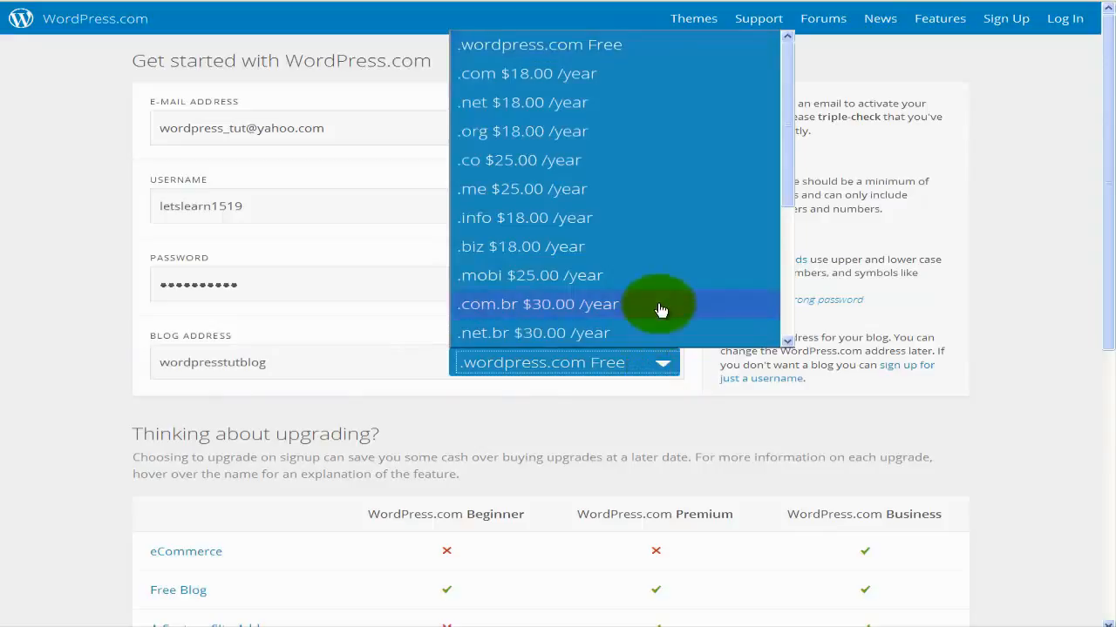
scroll(661, 310, down, 2)
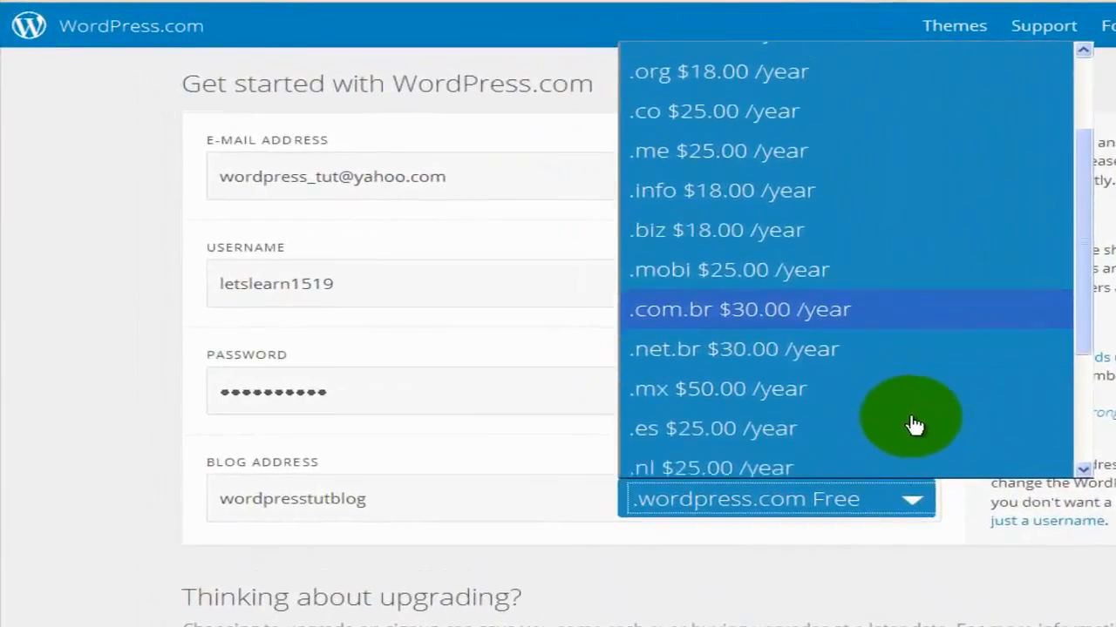
scroll(913, 424, down, 1)
scroll(911, 423, up, 3)
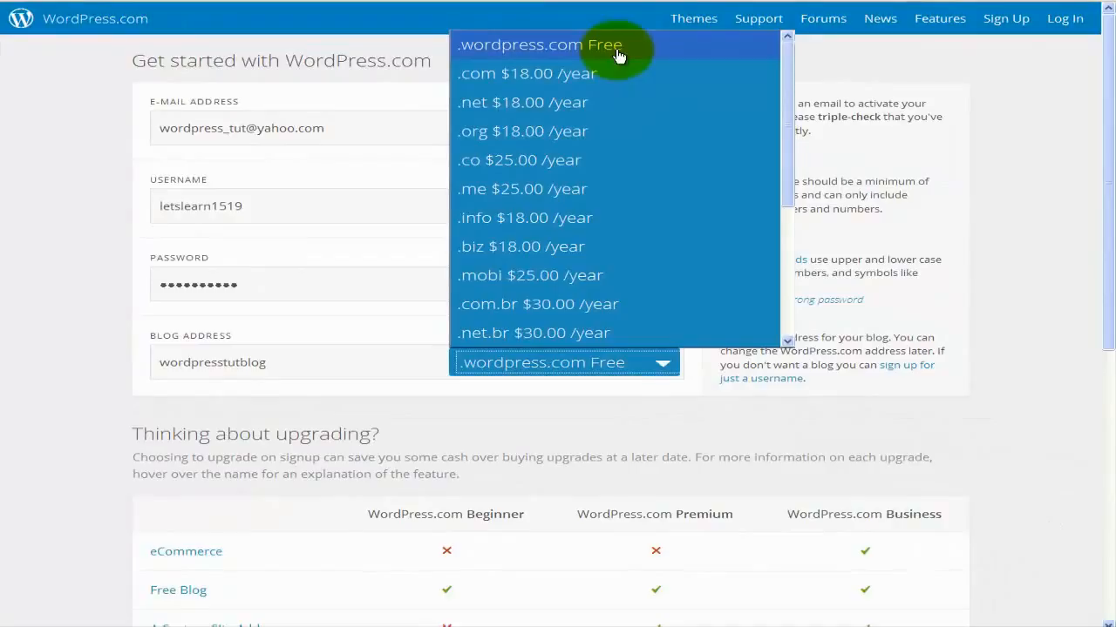
scroll(652, 101, down, 3)
scroll(652, 102, down, 1)
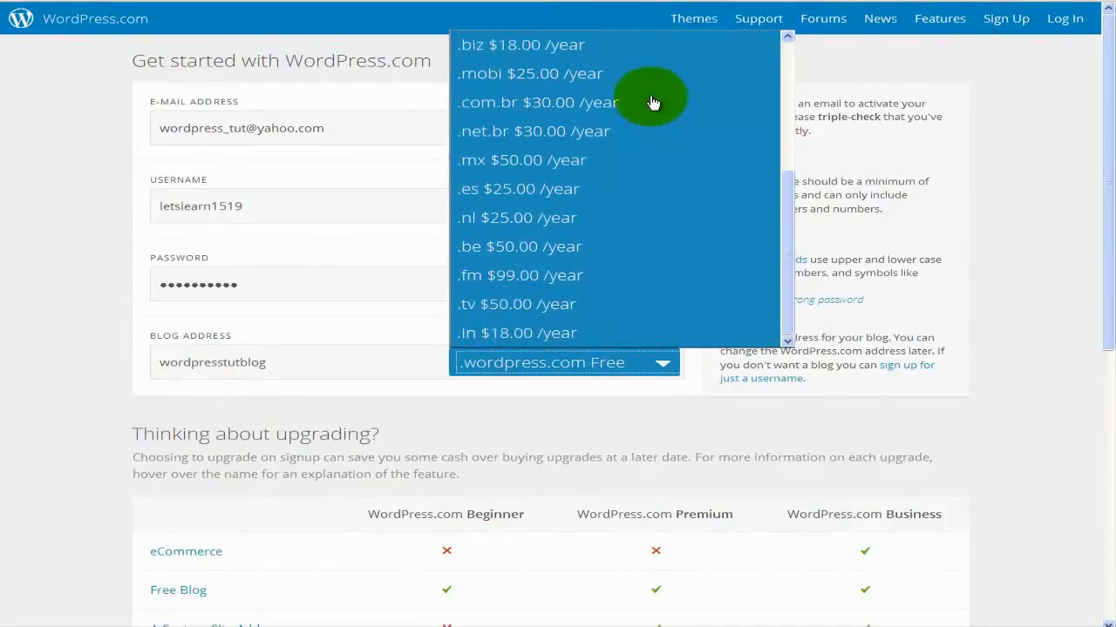
scroll(652, 102, up, 4)
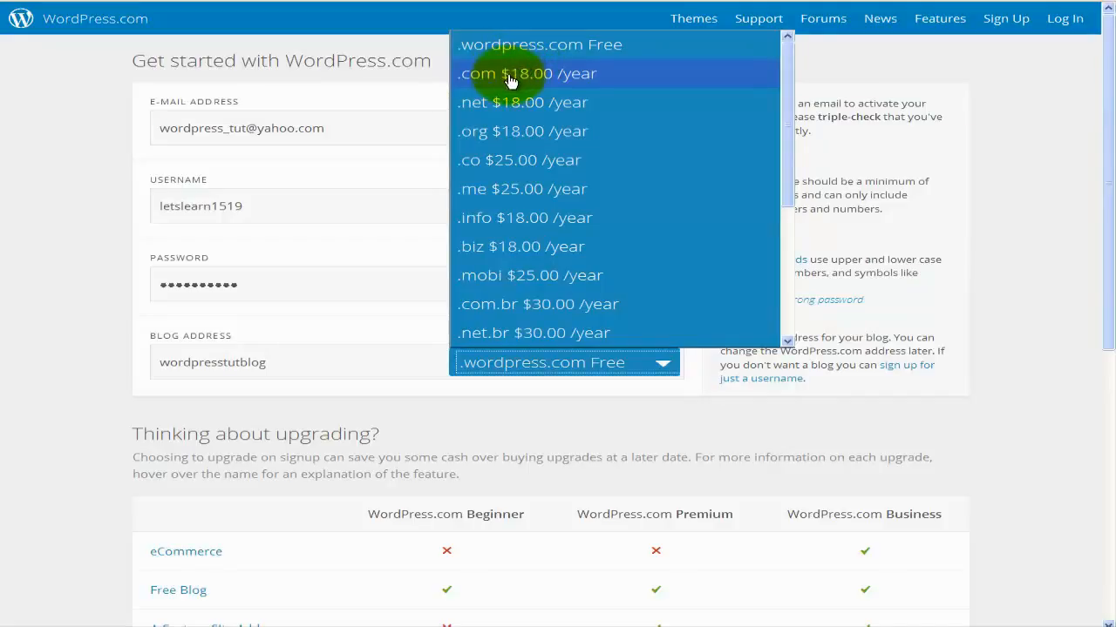
click(564, 53)
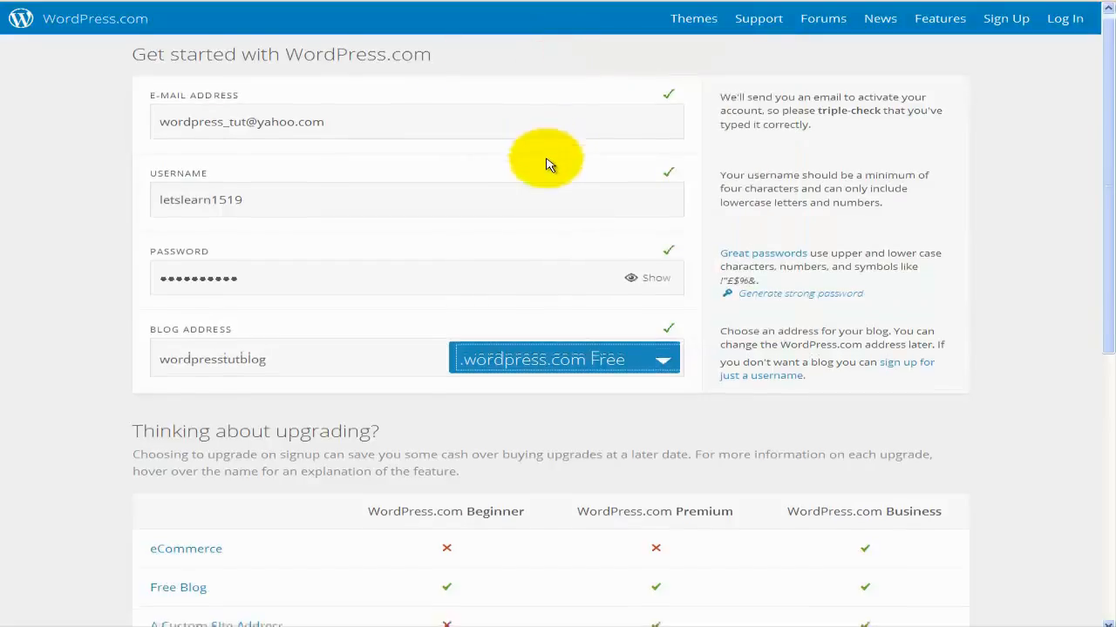
Submit the sign-up with Create Blog and dismiss the browser's save-password prompt.
scroll(548, 164, down, 3)
scroll(548, 165, down, 4)
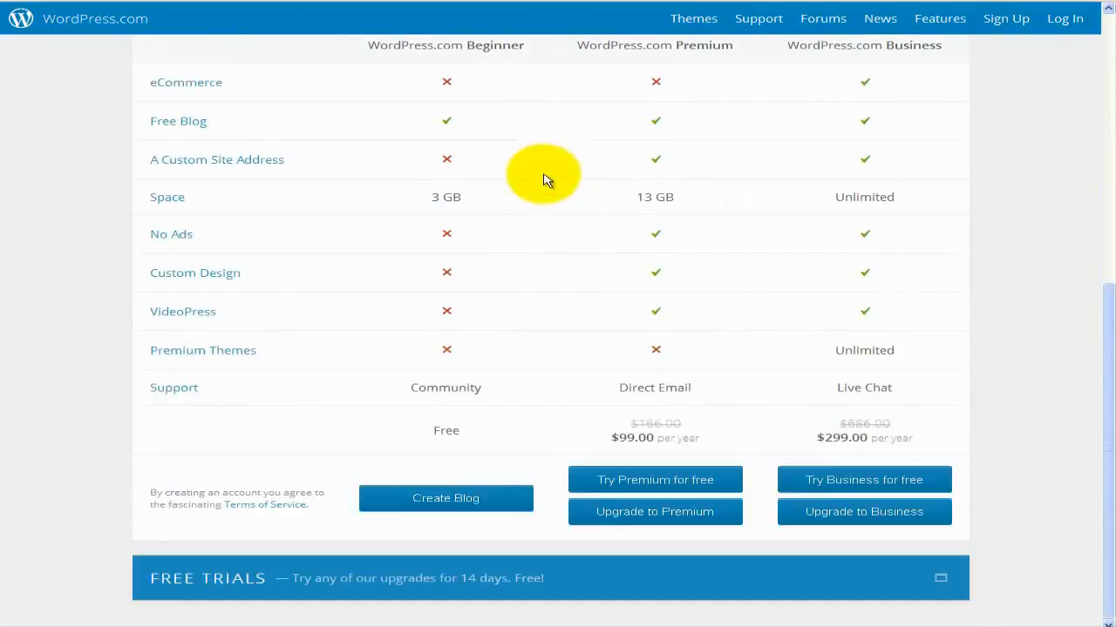
click(488, 511)
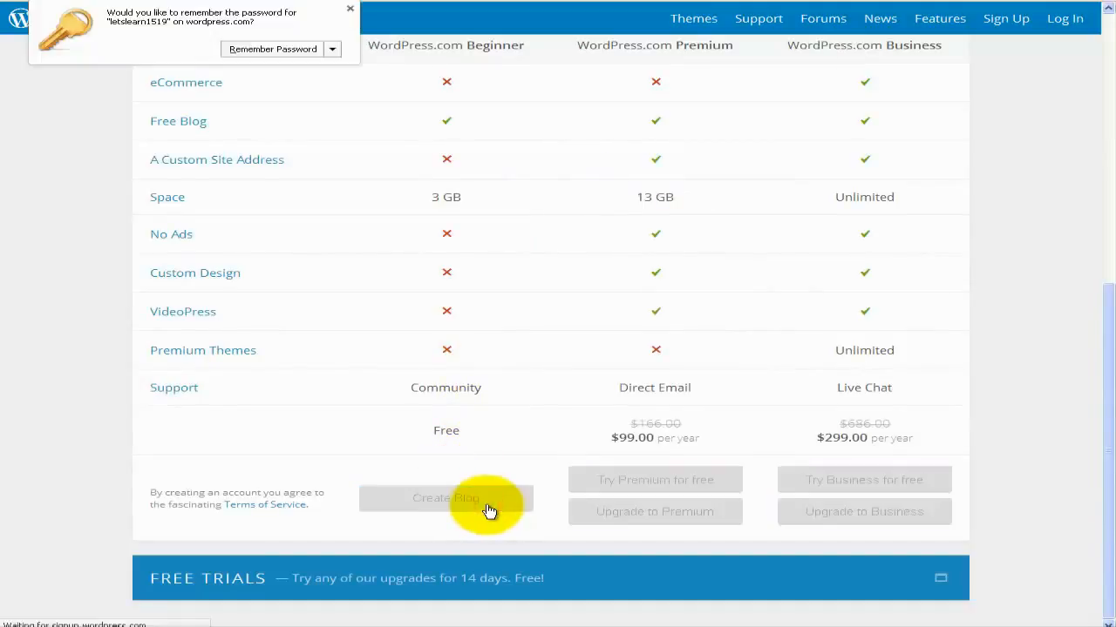
click(348, 9)
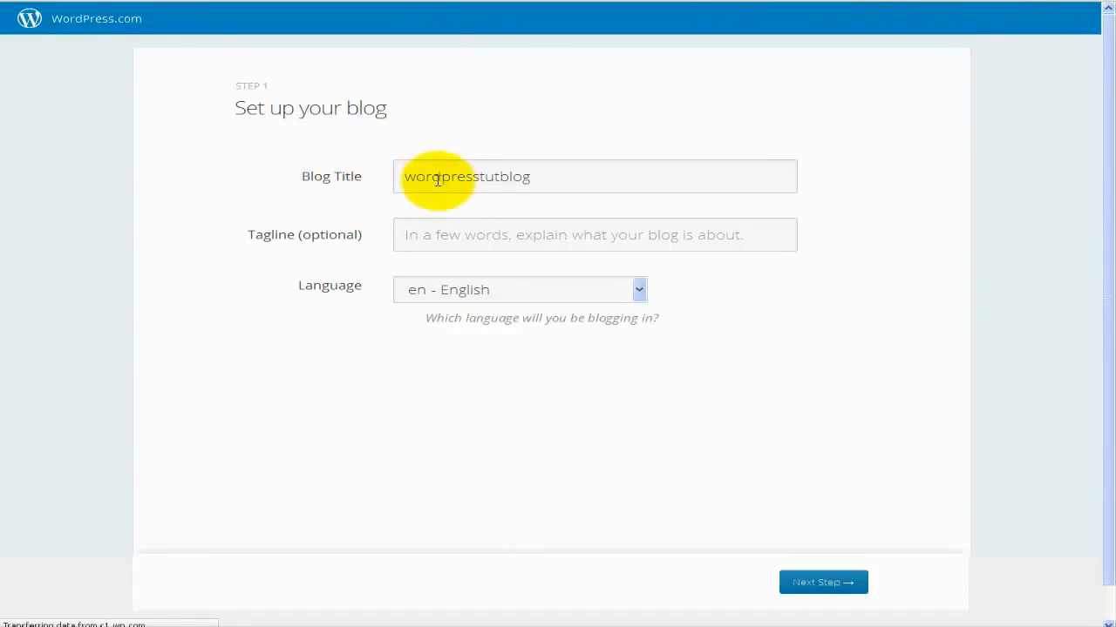
click(486, 178)
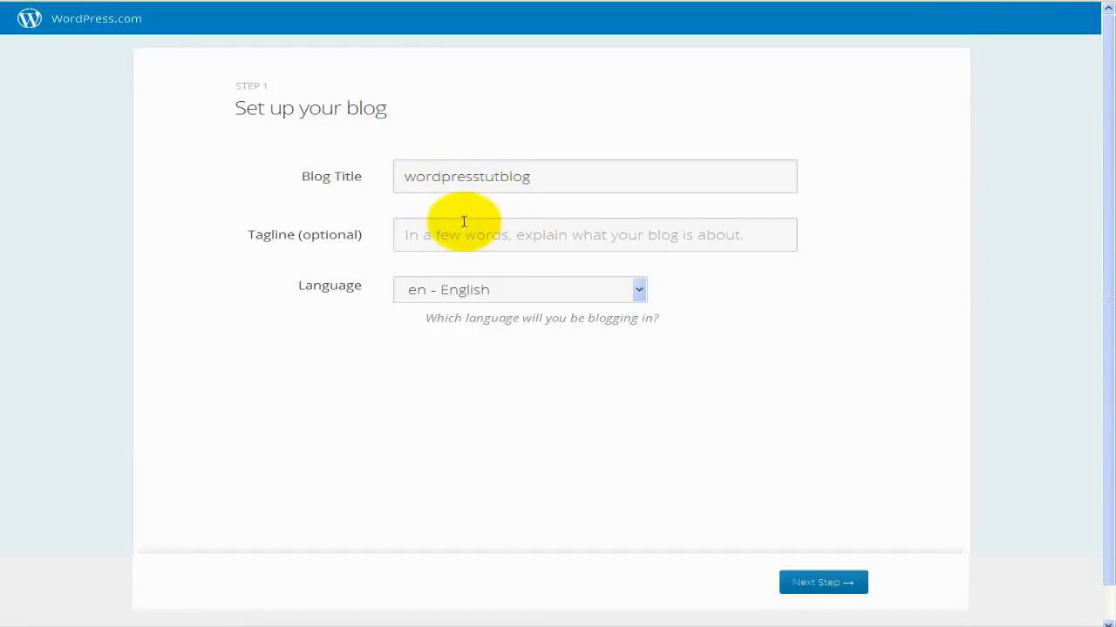
click(639, 291)
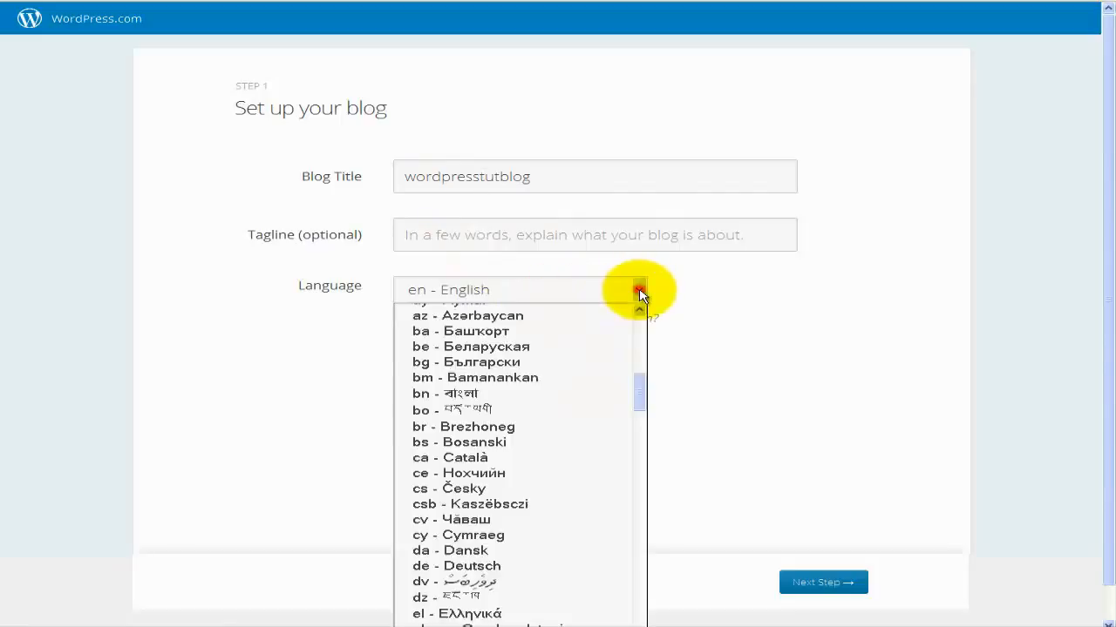
scroll(580, 378, down, 6)
scroll(575, 383, down, 6)
scroll(575, 383, down, 5)
scroll(575, 383, down, 4)
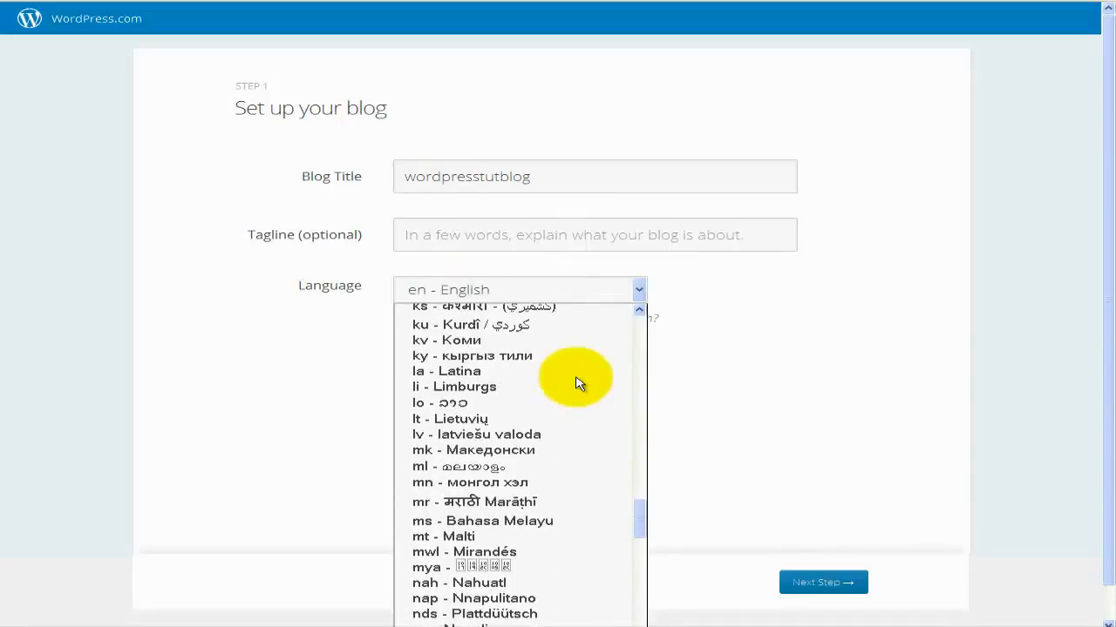
scroll(575, 383, down, 3)
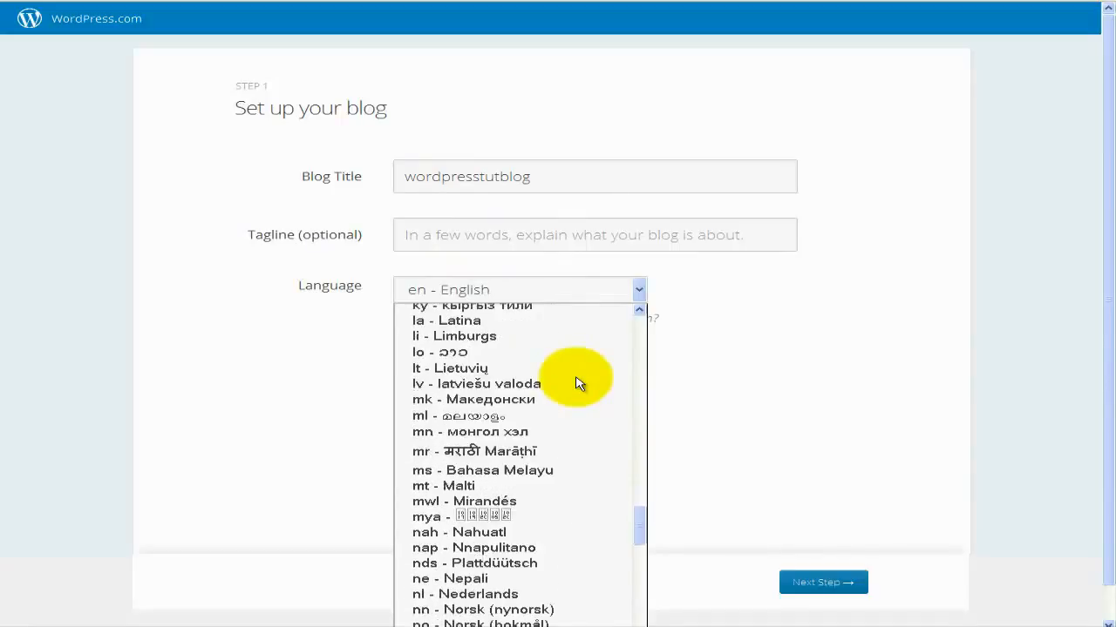
click(640, 295)
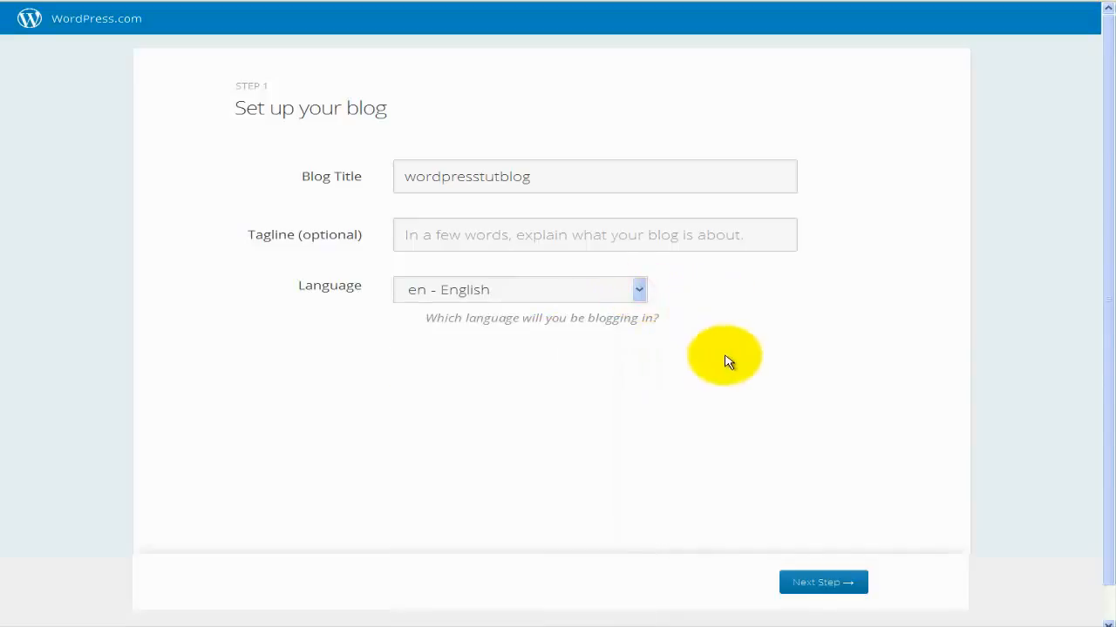
Advance to theme selection, browse the thumbnails, and continue with Reddle as the blog theme.
click(810, 586)
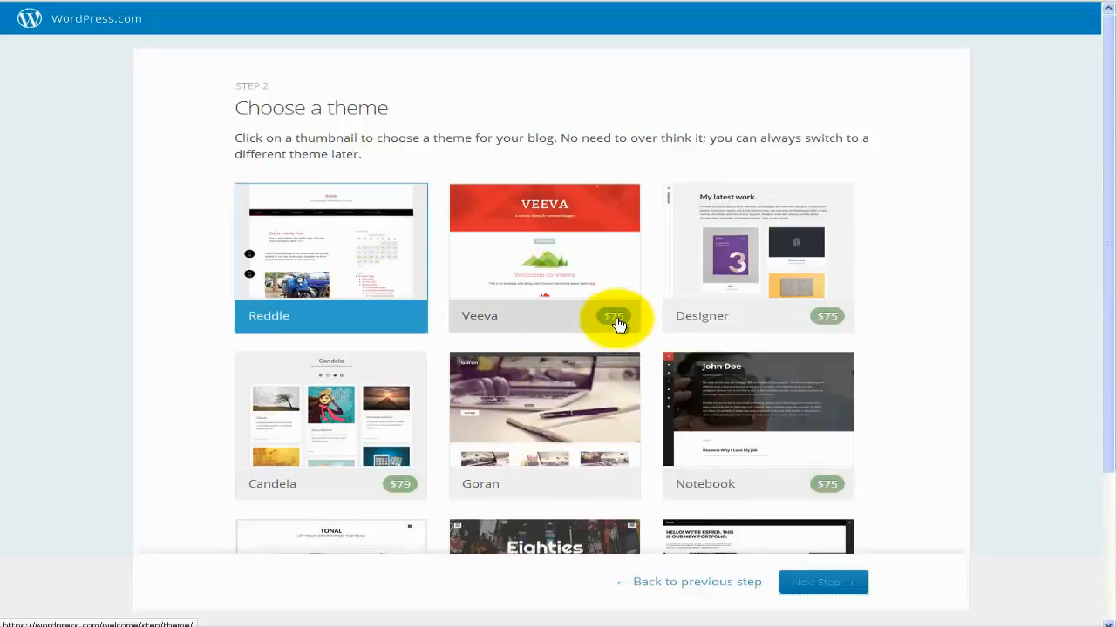
scroll(677, 374, down, 1)
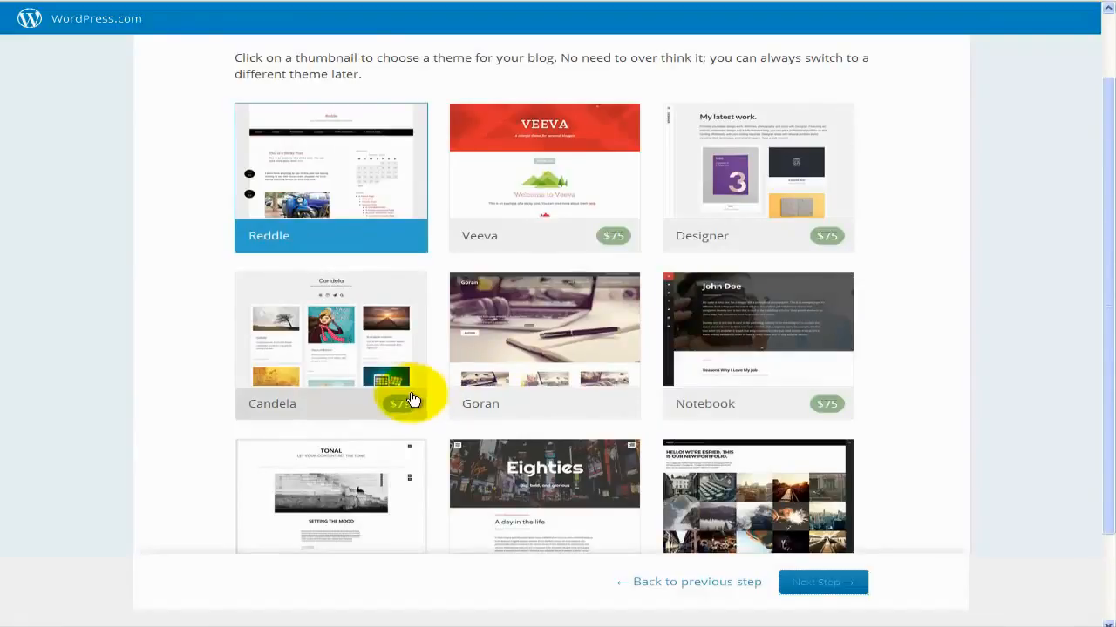
scroll(319, 173, down, 1)
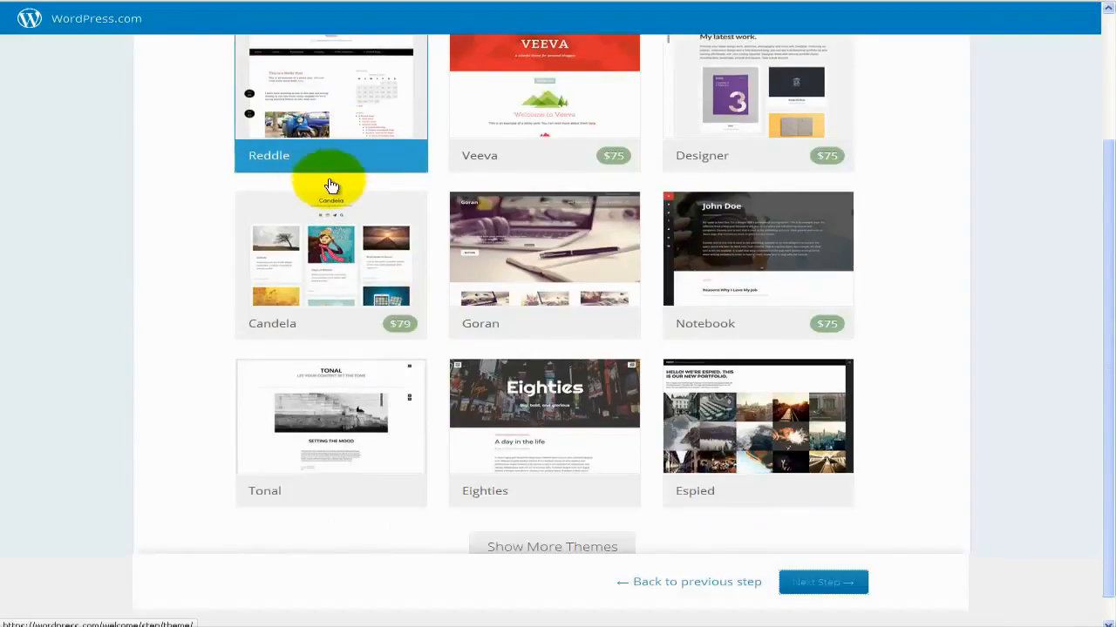
scroll(327, 184, up, 1)
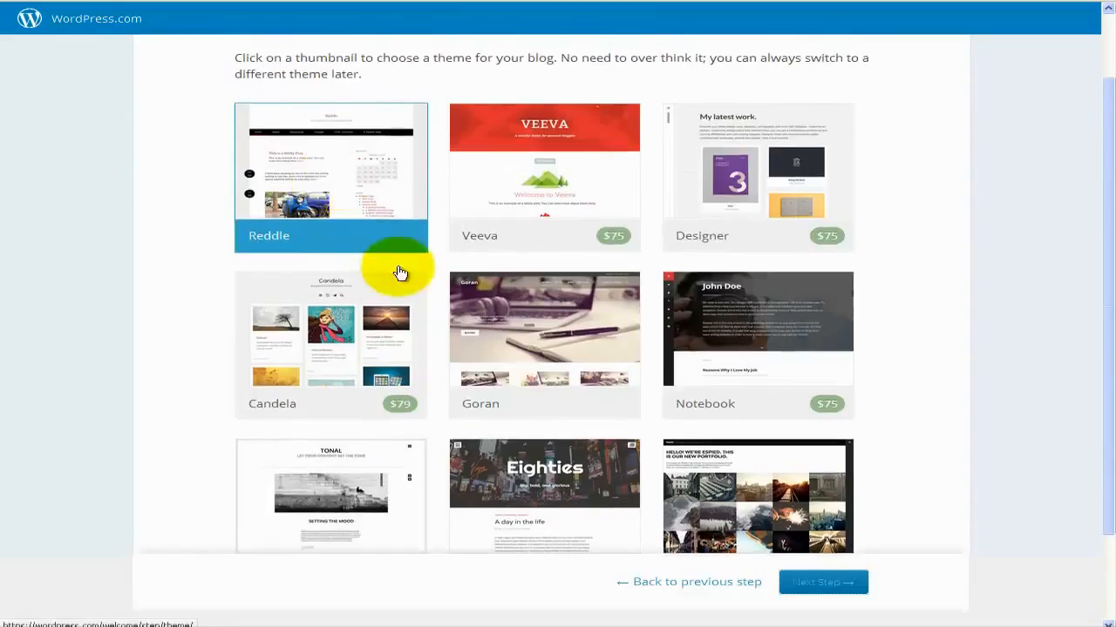
scroll(401, 266, down, 2)
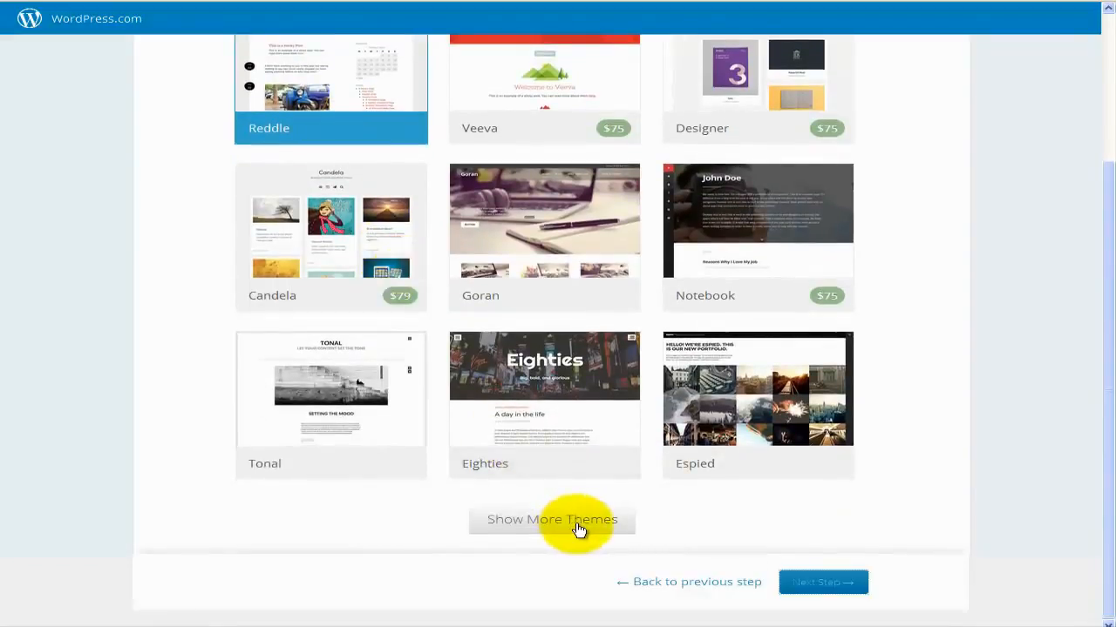
scroll(413, 349, up, 2)
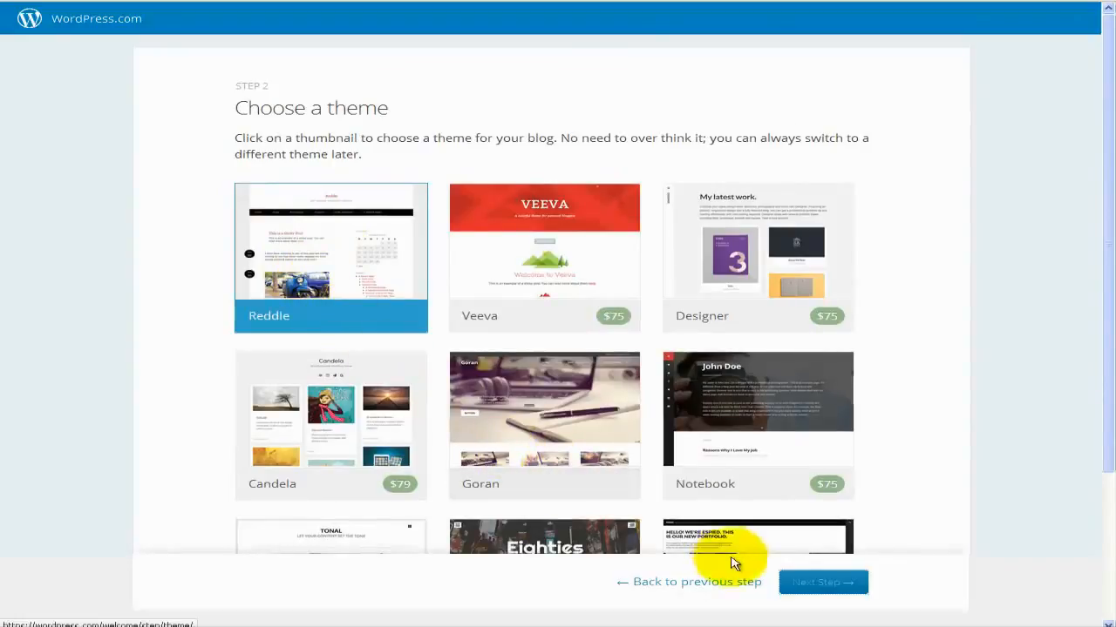
click(810, 585)
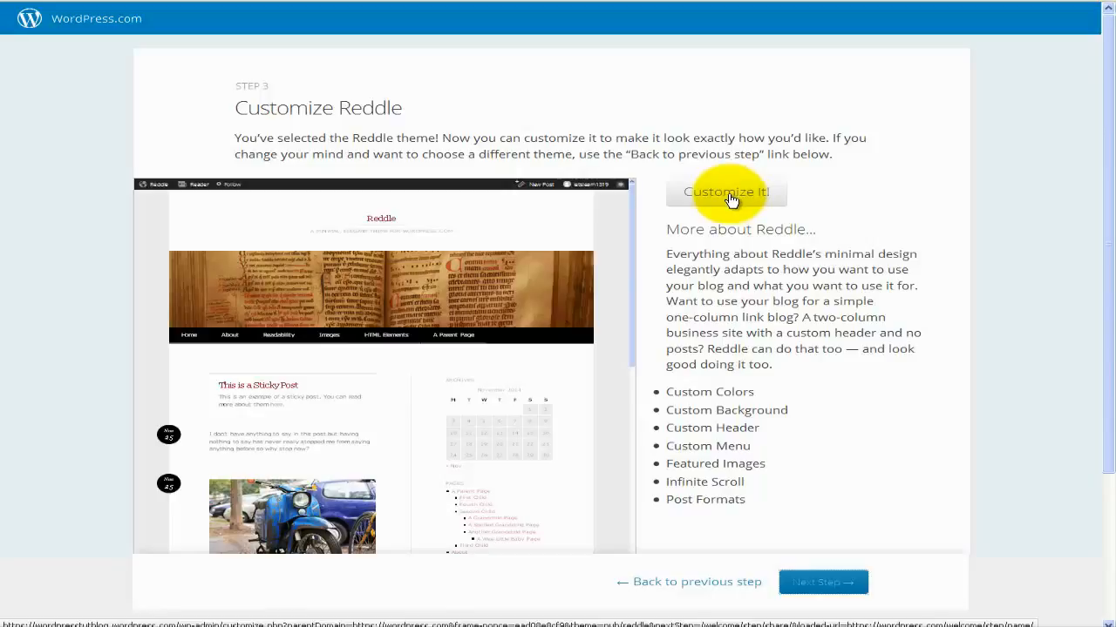
Skip Customize it! and continue past the Customize Reddle step.
click(823, 582)
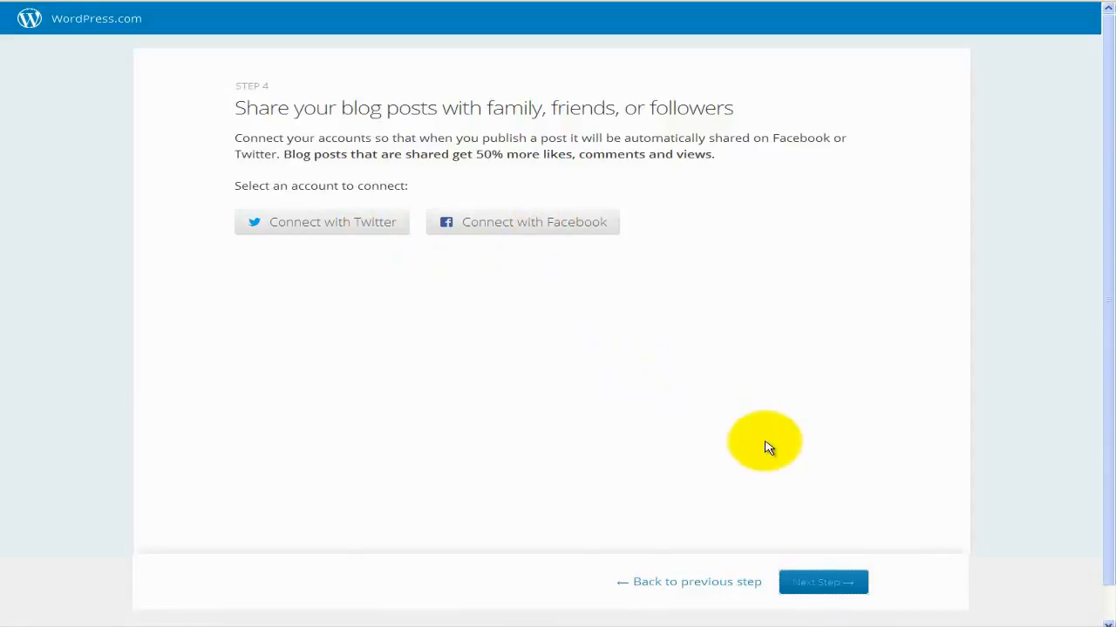
Skip connecting Twitter and Facebook and finish the blog setup.
click(820, 593)
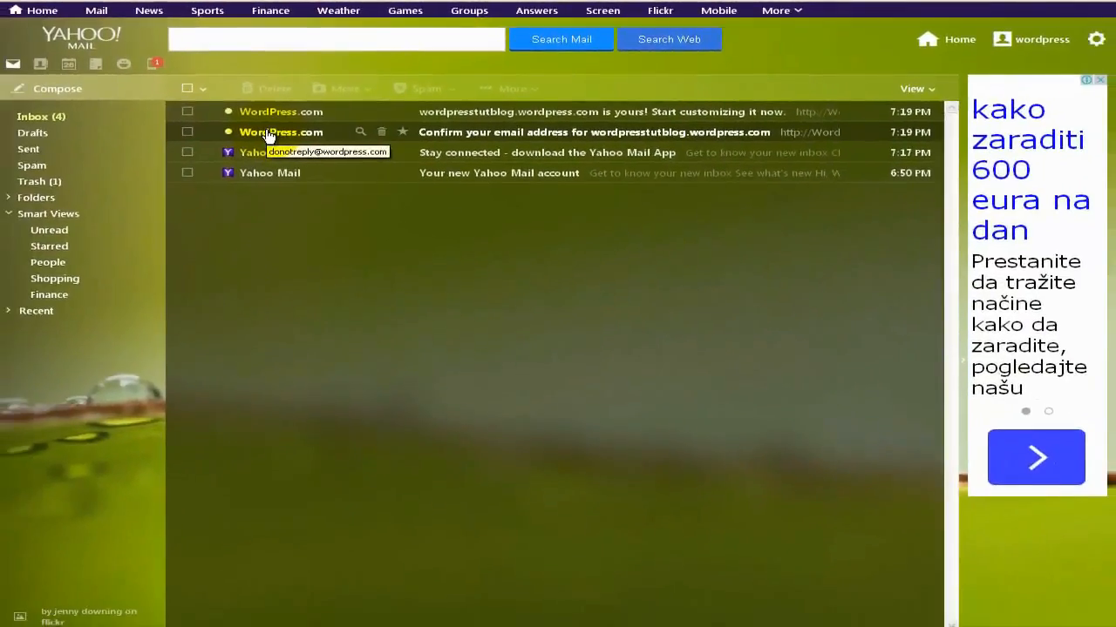
Open WordPress.com's confirmation message and click Confirm Email Address.
click(269, 137)
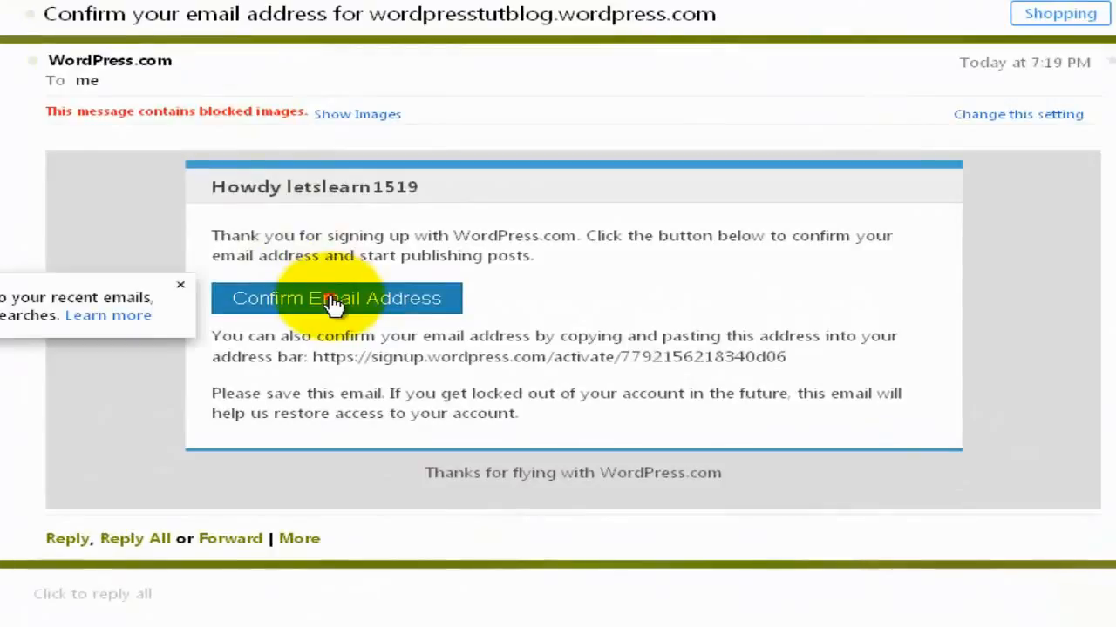
click(334, 299)
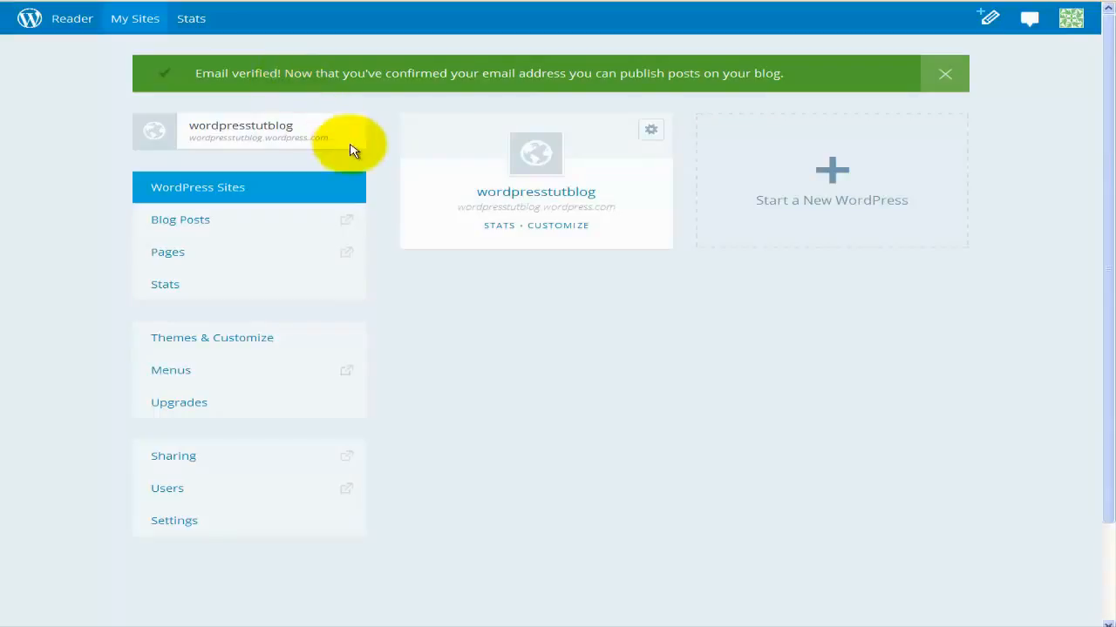
scroll(388, 151, down, 3)
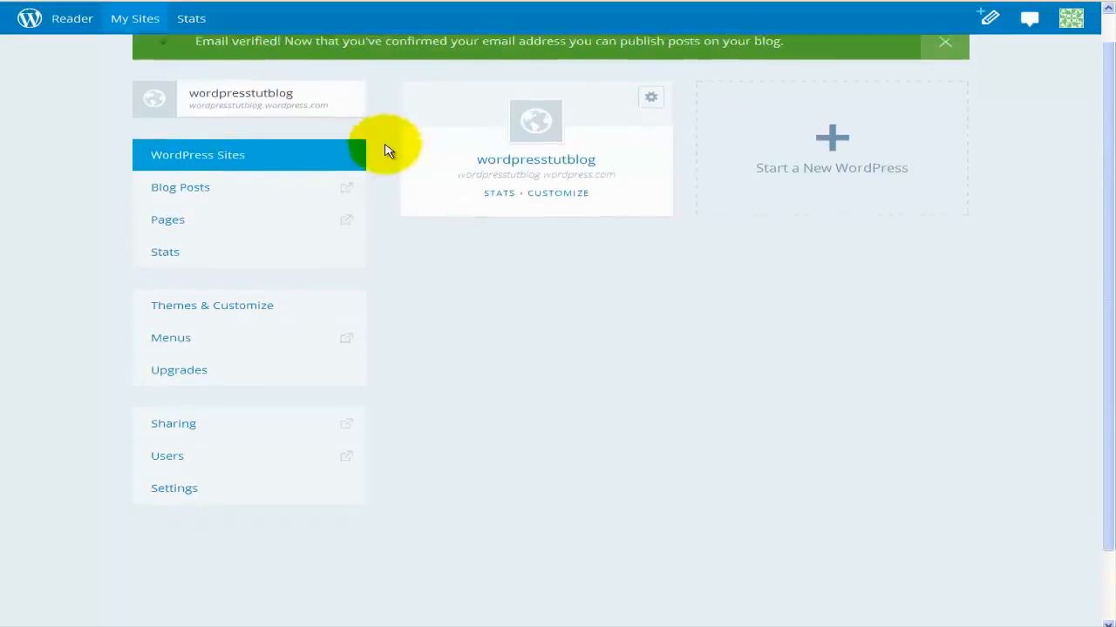
scroll(388, 151, up, 3)
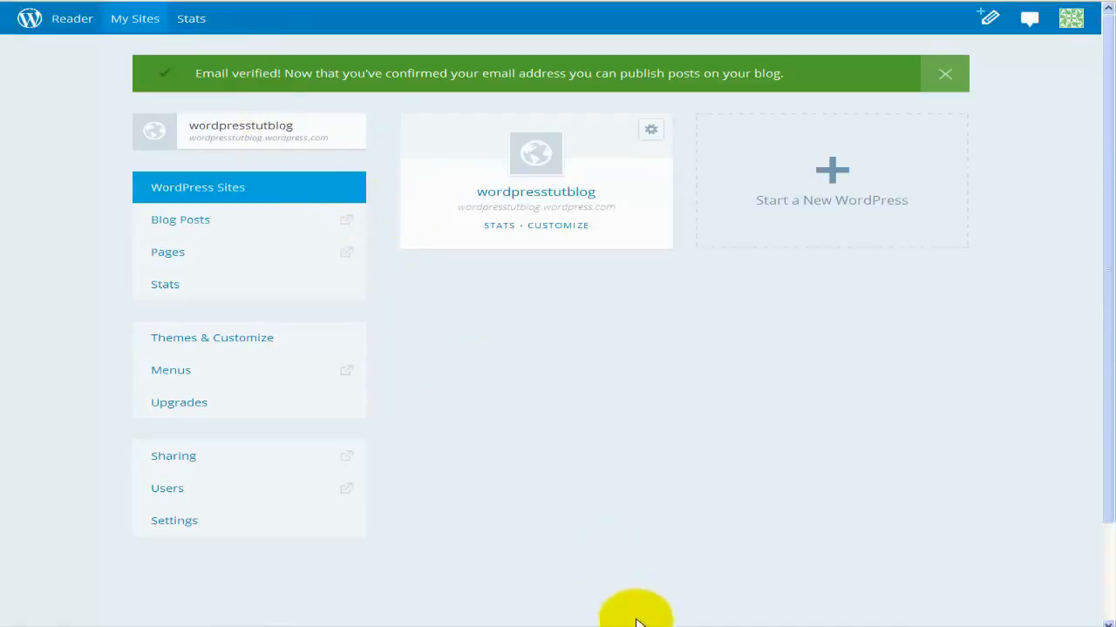
Return to the post editor window and sign out through the profile avatar menu.
click(636, 622)
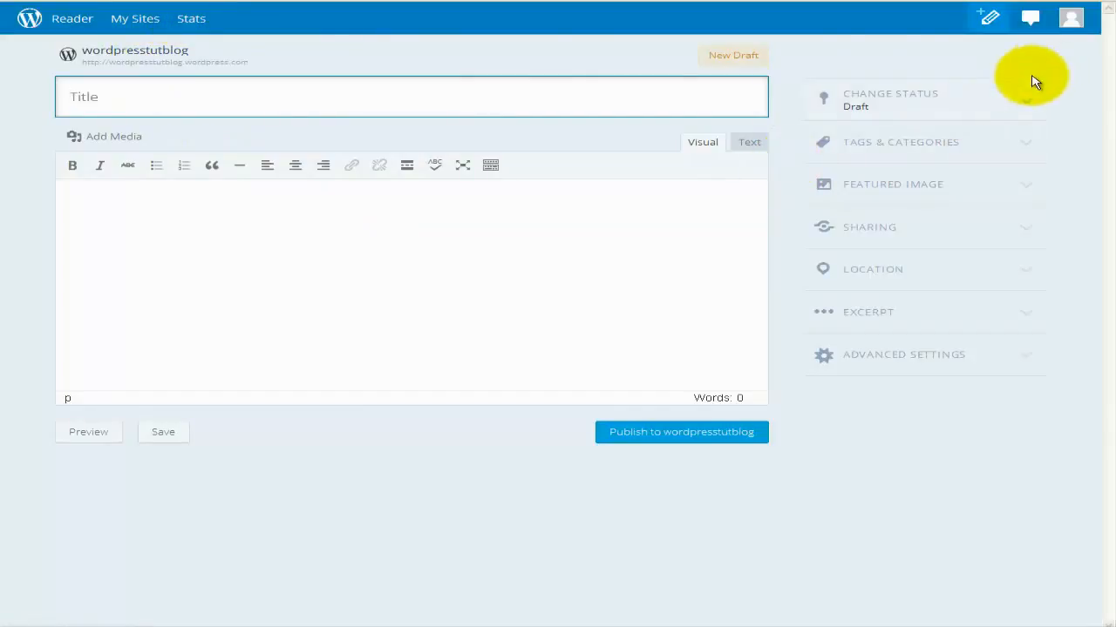
click(1069, 19)
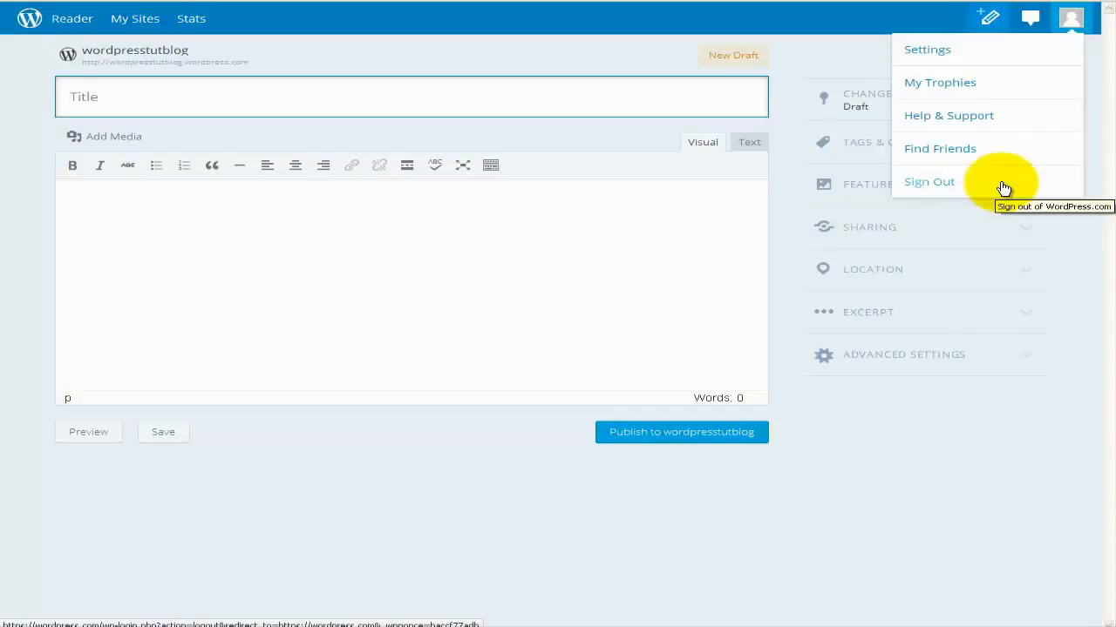
click(953, 185)
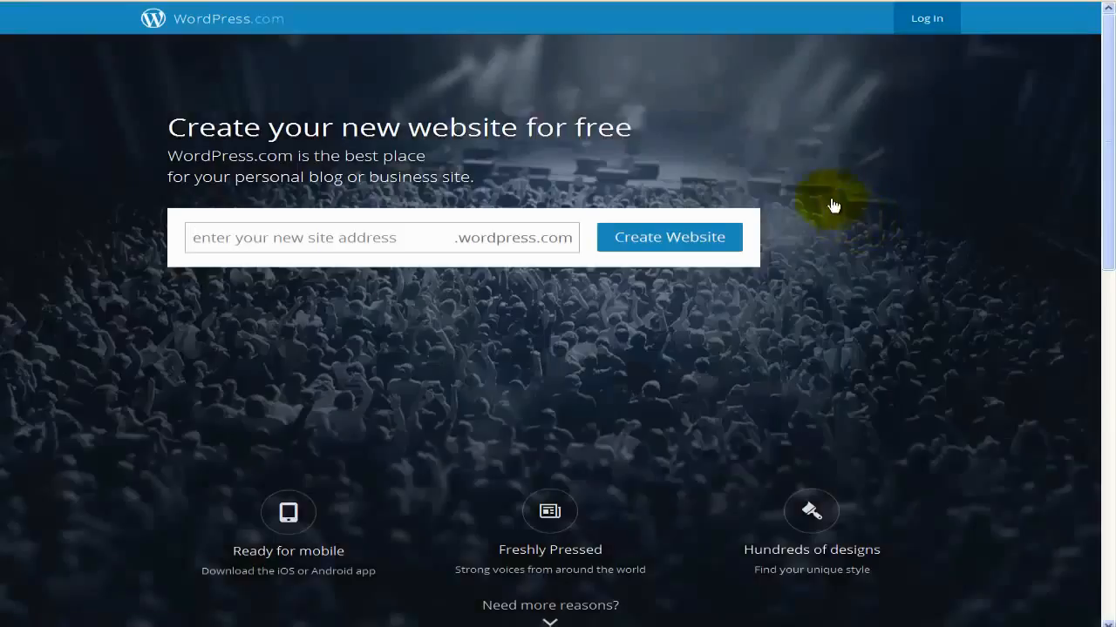
Go to the WordPress.com login form from the signed-out homepage.
click(924, 28)
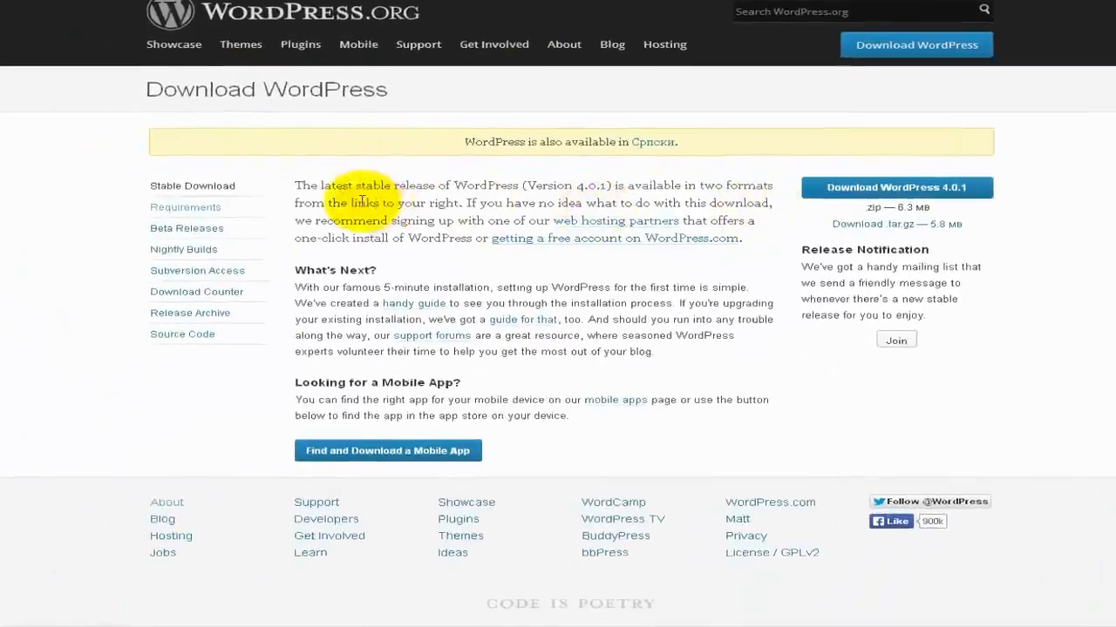
Open the Requirements page from the Download WordPress sidebar.
click(256, 113)
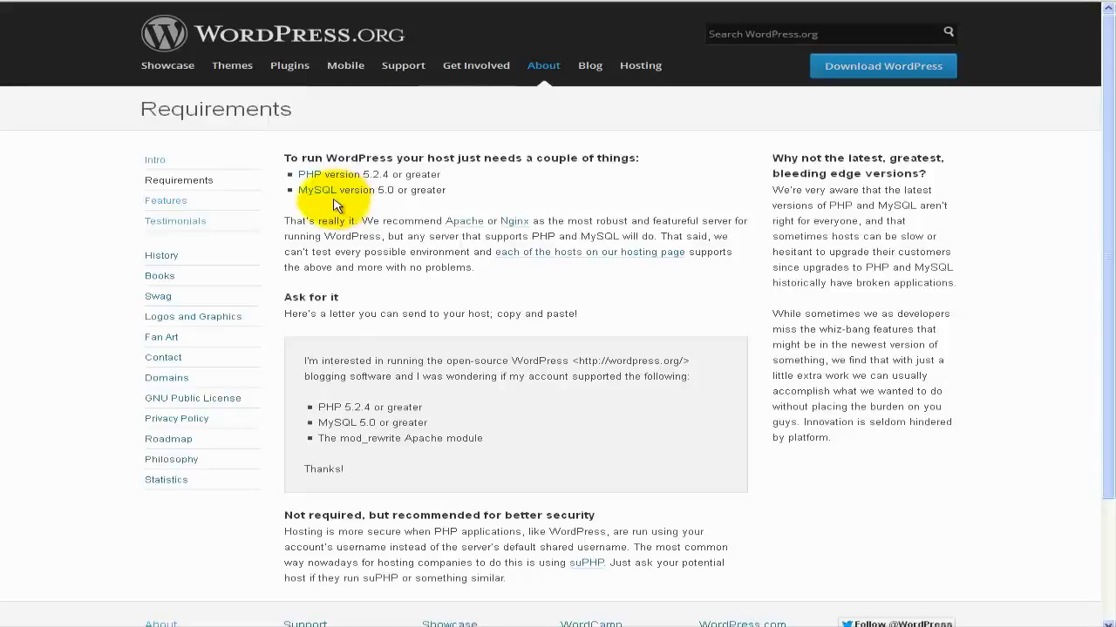
Go to the WordPress Features page from the About section's sidebar.
click(172, 202)
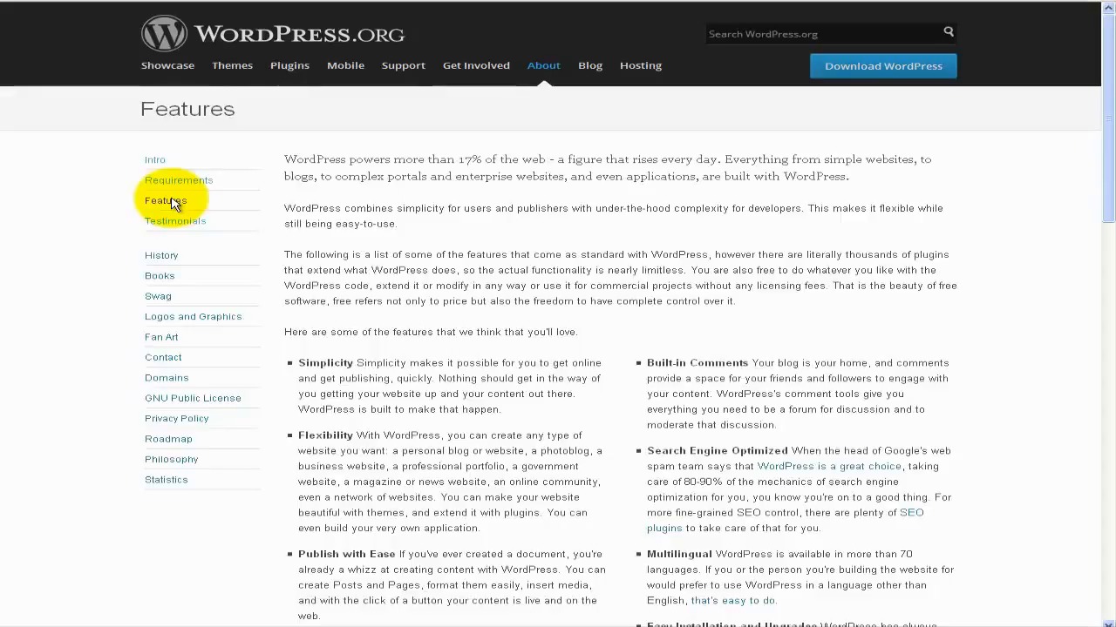
Read the Testimonials and About WordPress Intro pages, then go to Download WordPress.
click(209, 225)
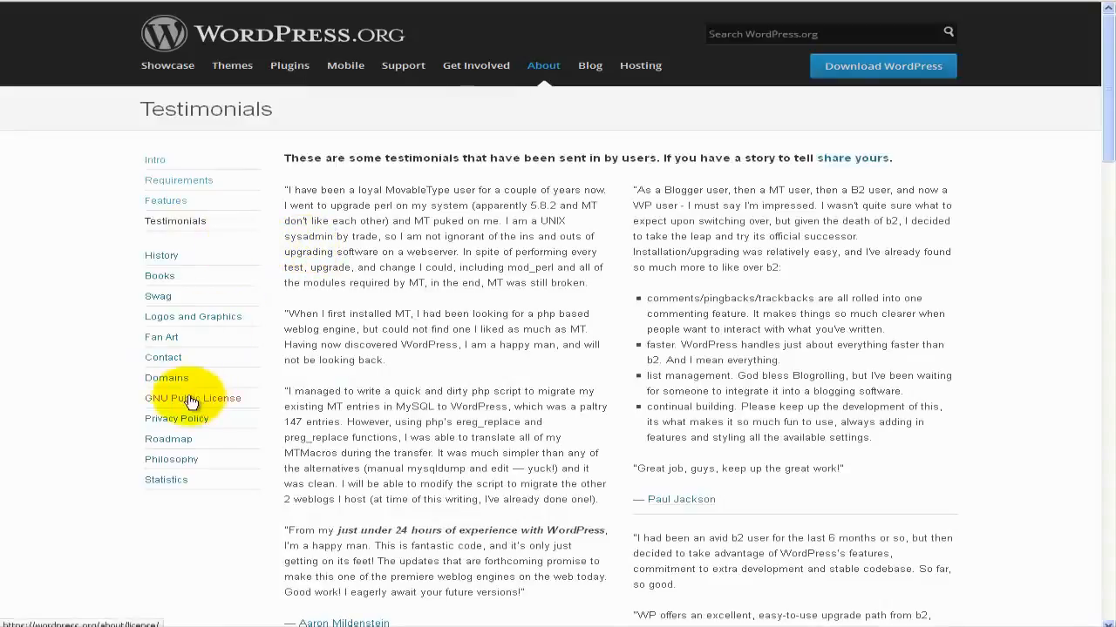
click(155, 162)
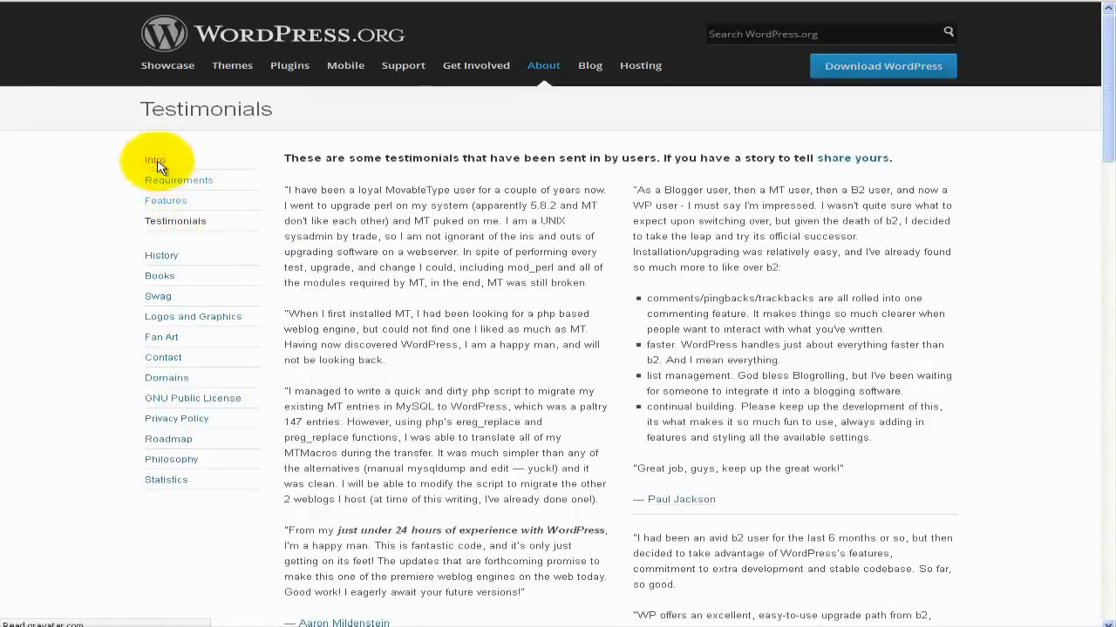
scroll(446, 271, down, 2)
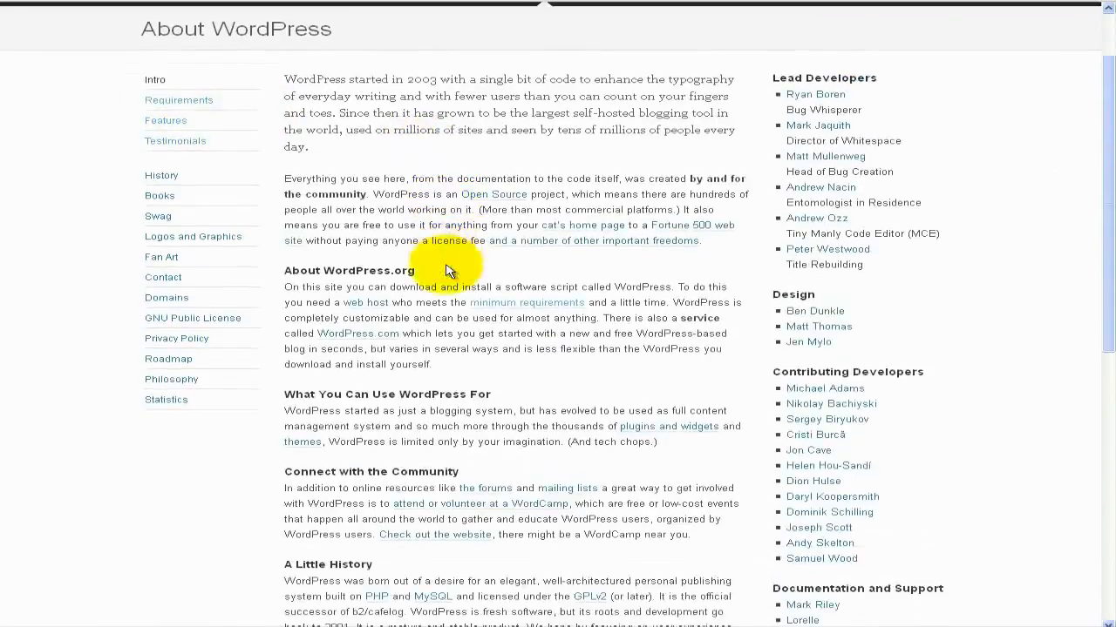
scroll(446, 271, down, 4)
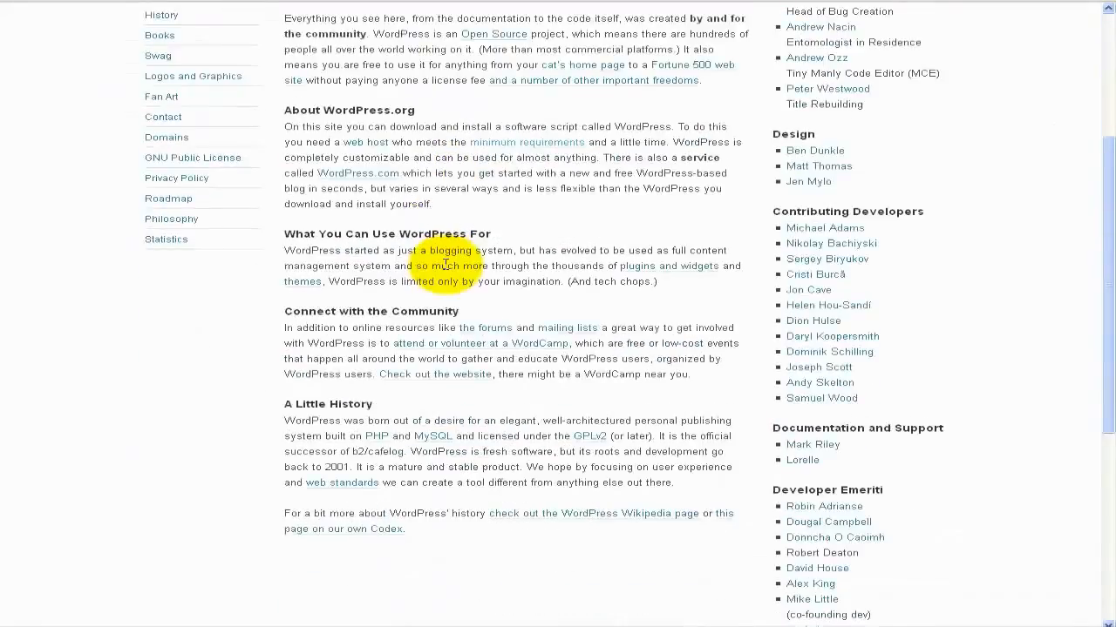
scroll(445, 266, down, 2)
scroll(445, 266, up, 3)
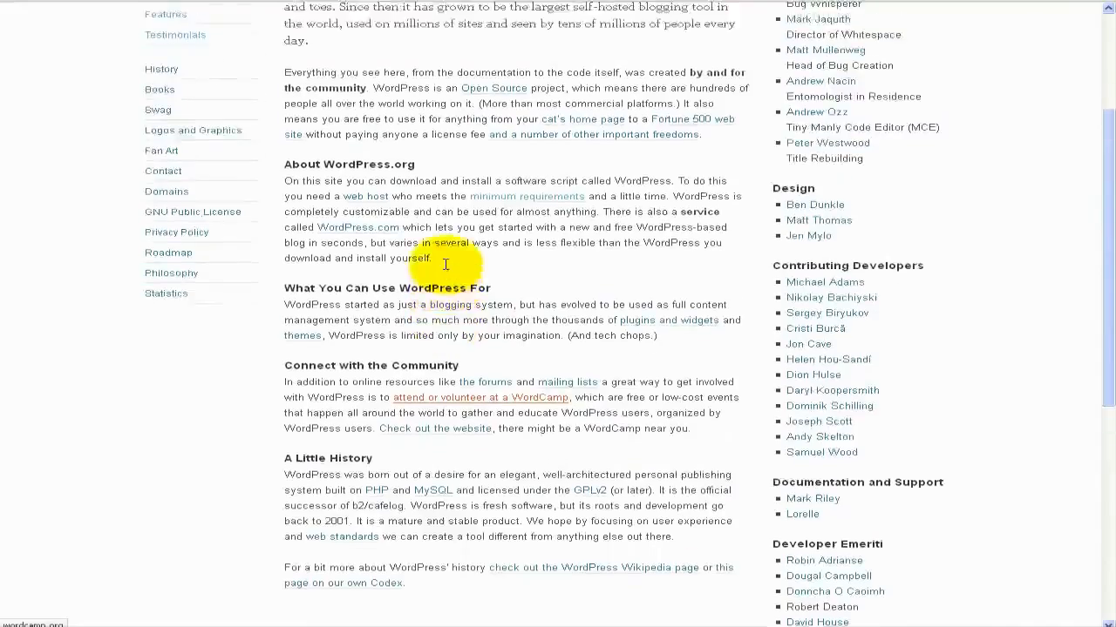
scroll(445, 265, up, 5)
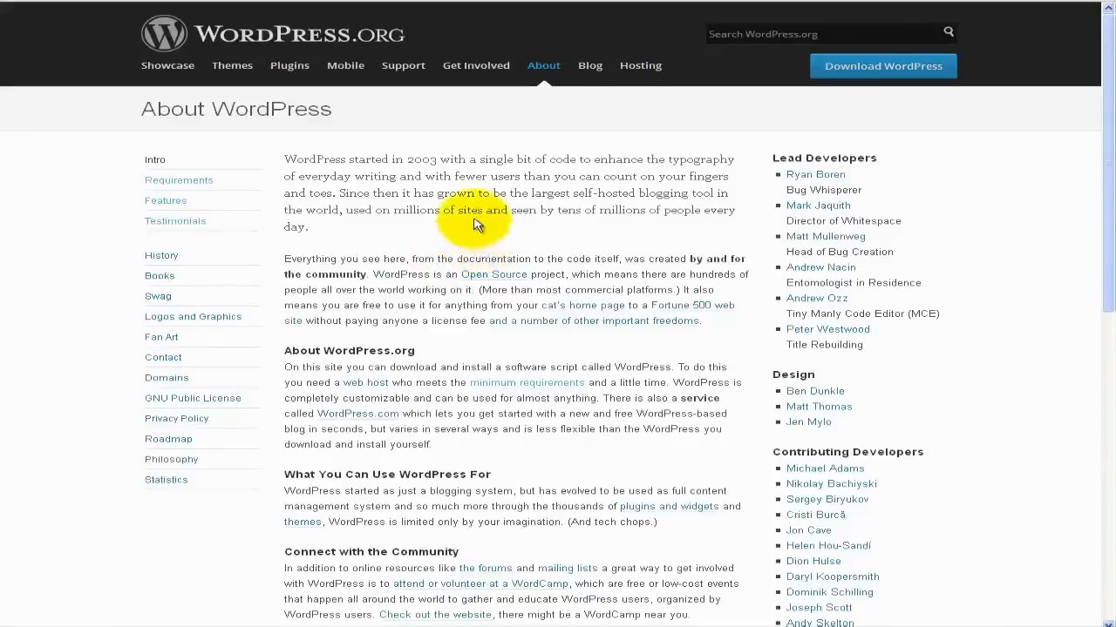
click(855, 72)
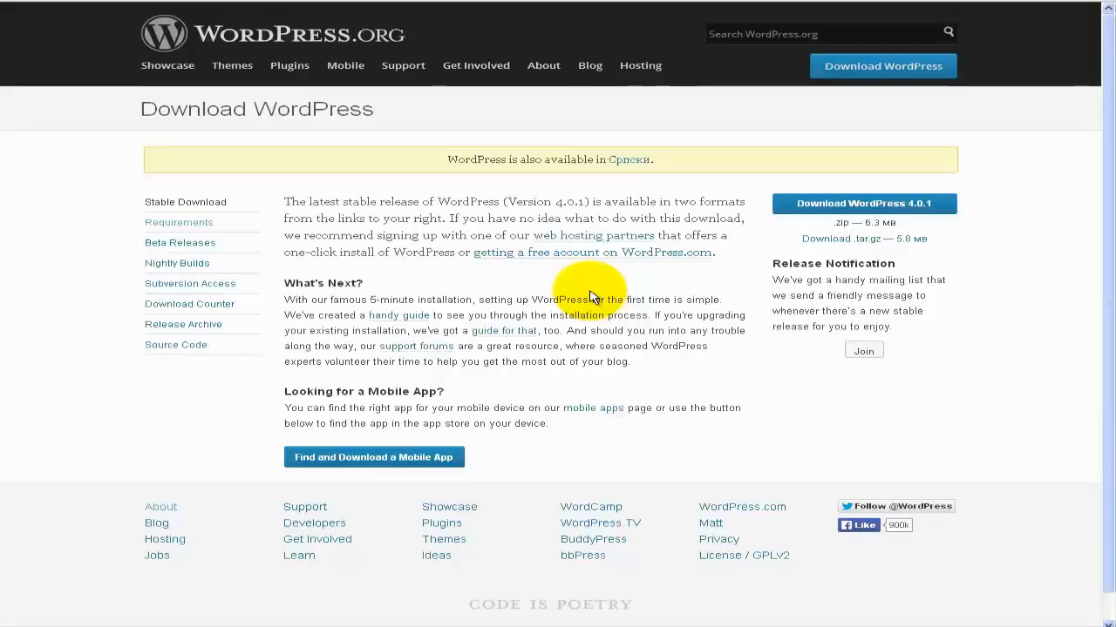
Download wordpress-4.0.1.zip (6.3 MB) and save it with Save File.
click(811, 206)
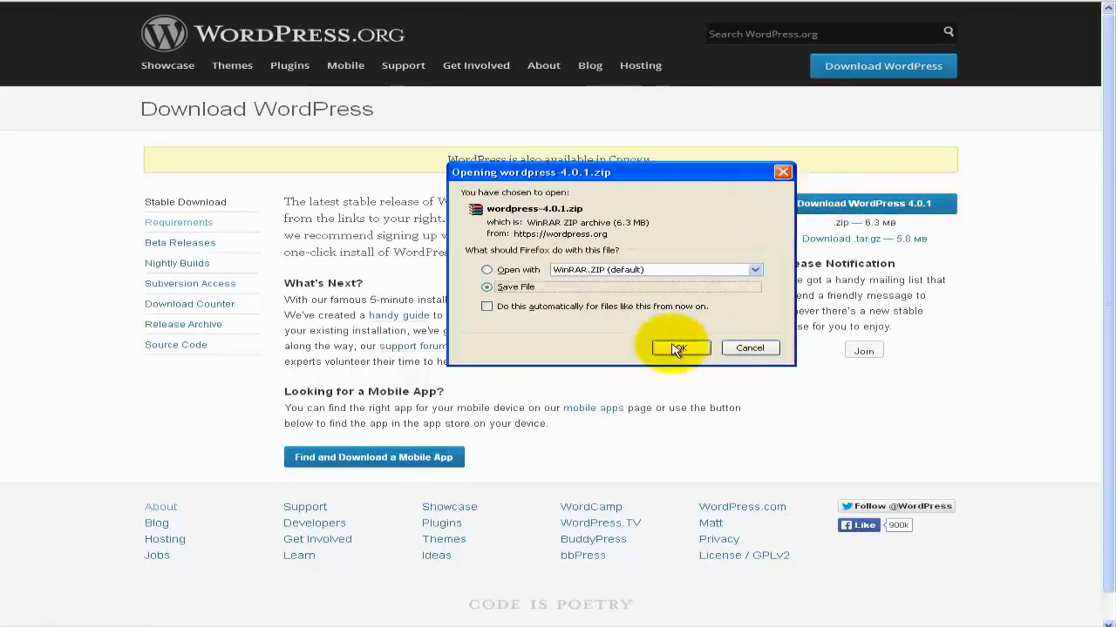
click(678, 348)
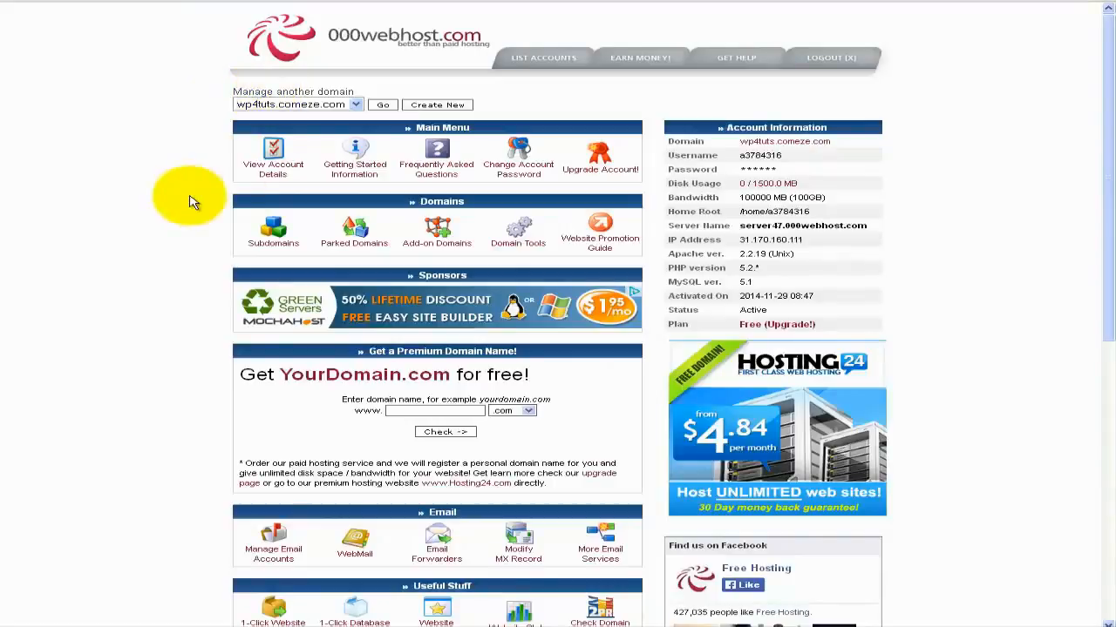
Scroll down to Software / Services and go to the MySQL database manager.
scroll(193, 202, down, 2)
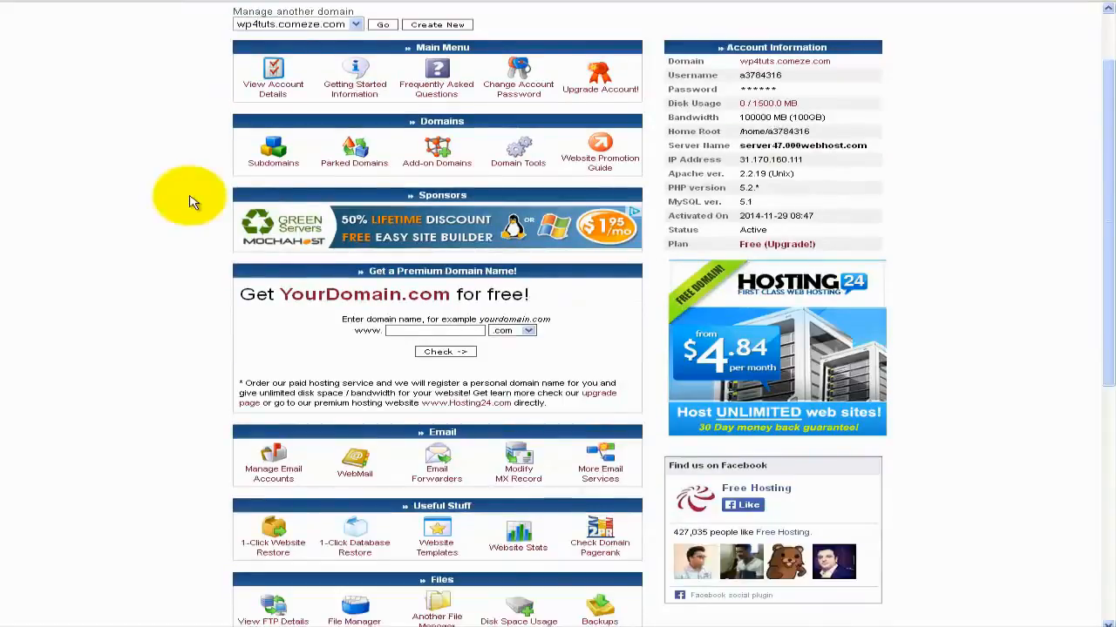
scroll(193, 202, down, 2)
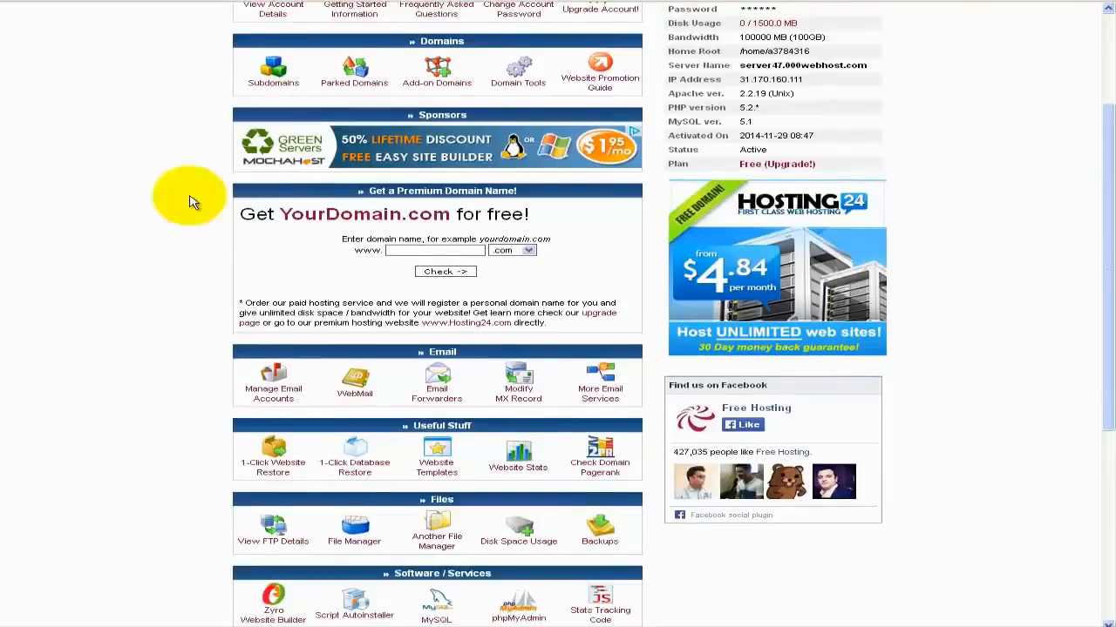
scroll(193, 202, up, 4)
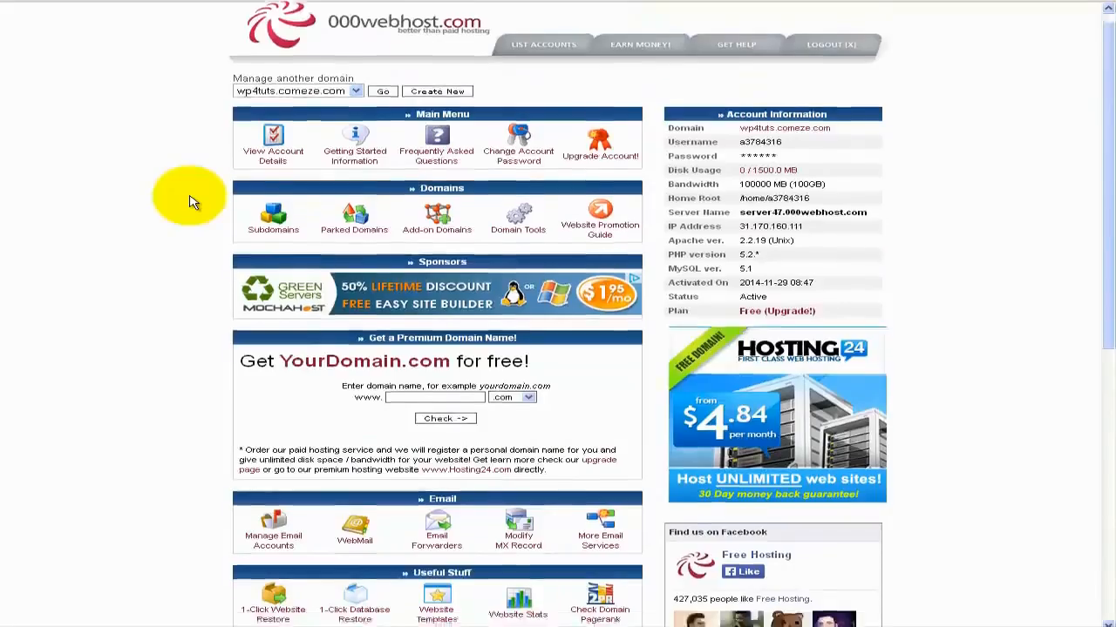
scroll(193, 202, down, 5)
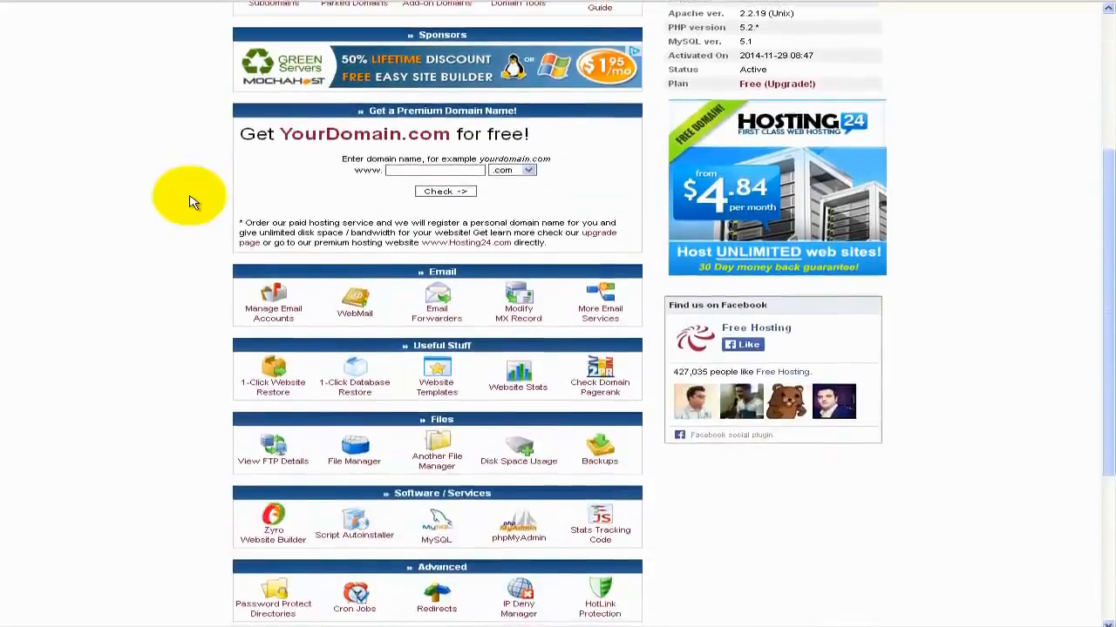
scroll(194, 202, down, 2)
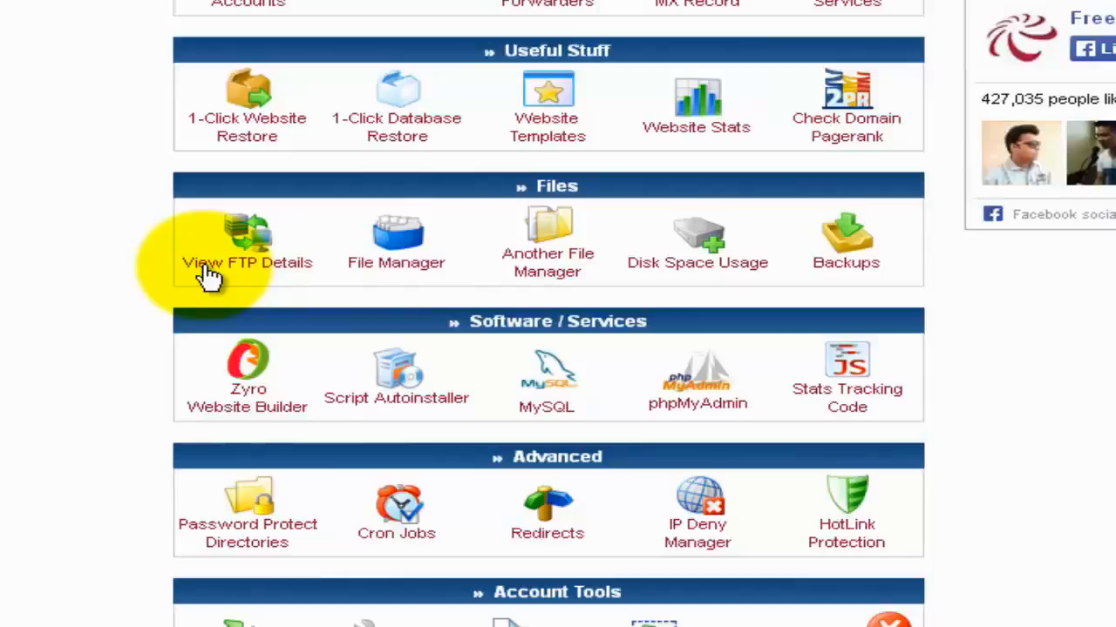
click(550, 374)
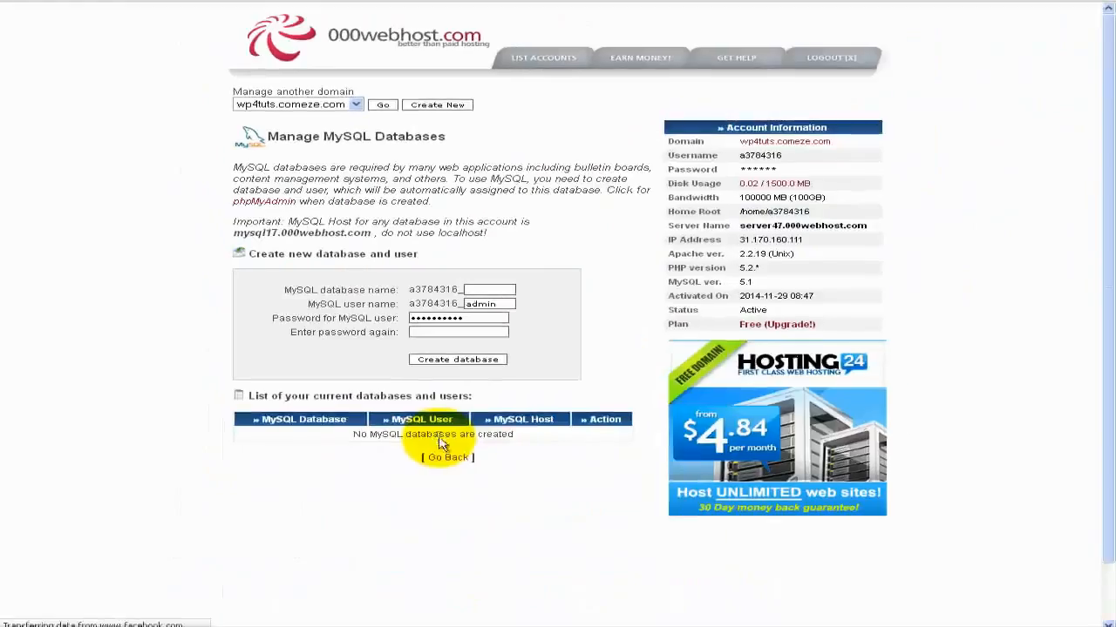
Enter wp4 as the database name and keep admin as the user name.
click(484, 290)
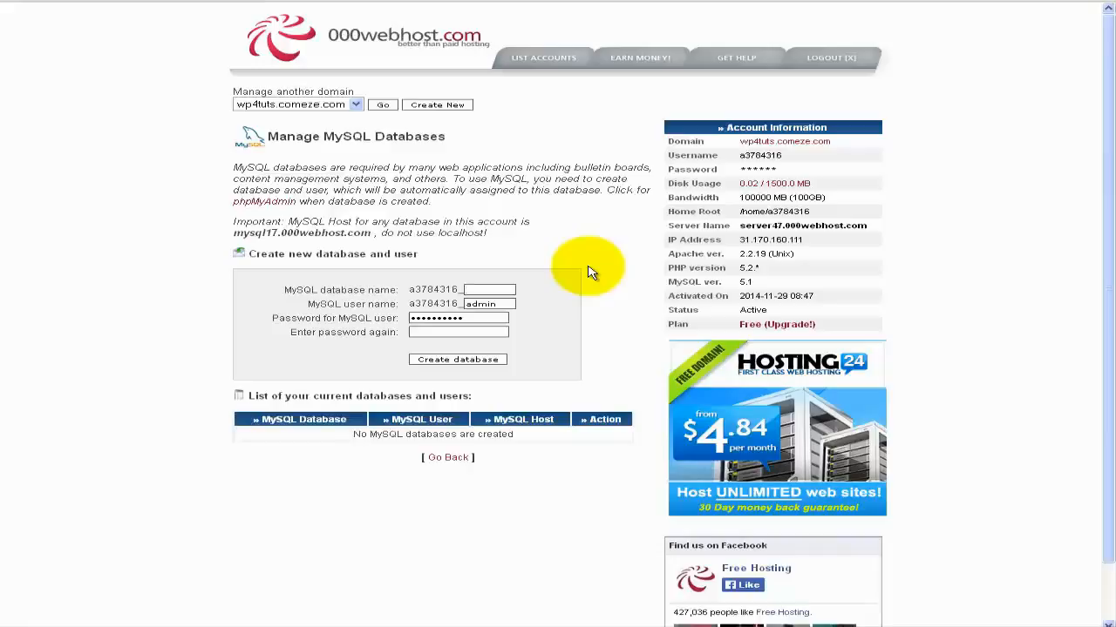
text(wp4)
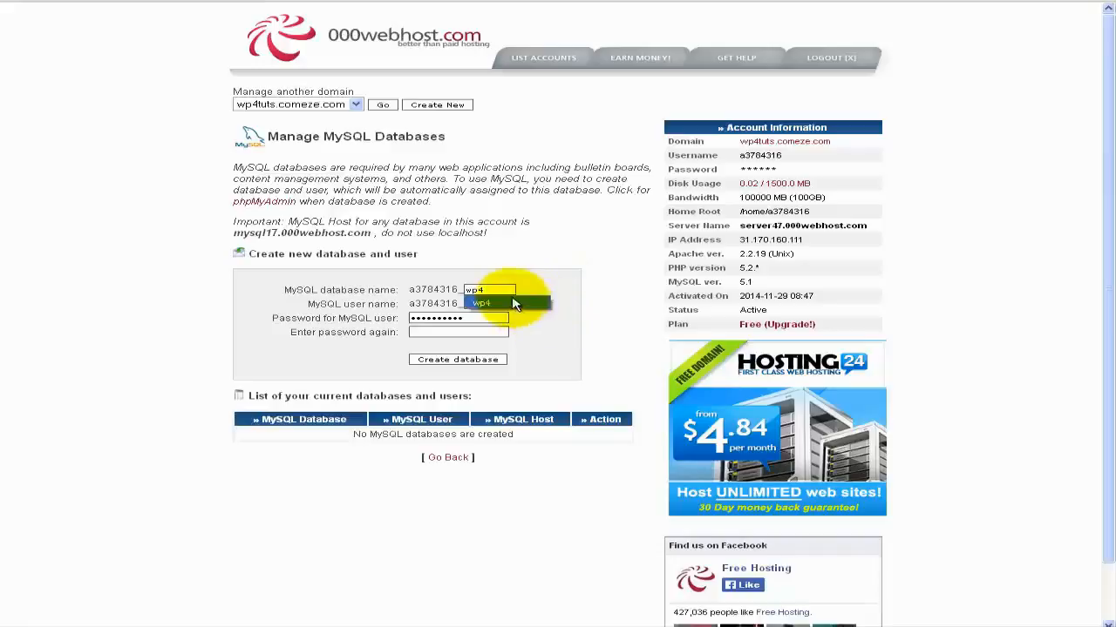
click(495, 302)
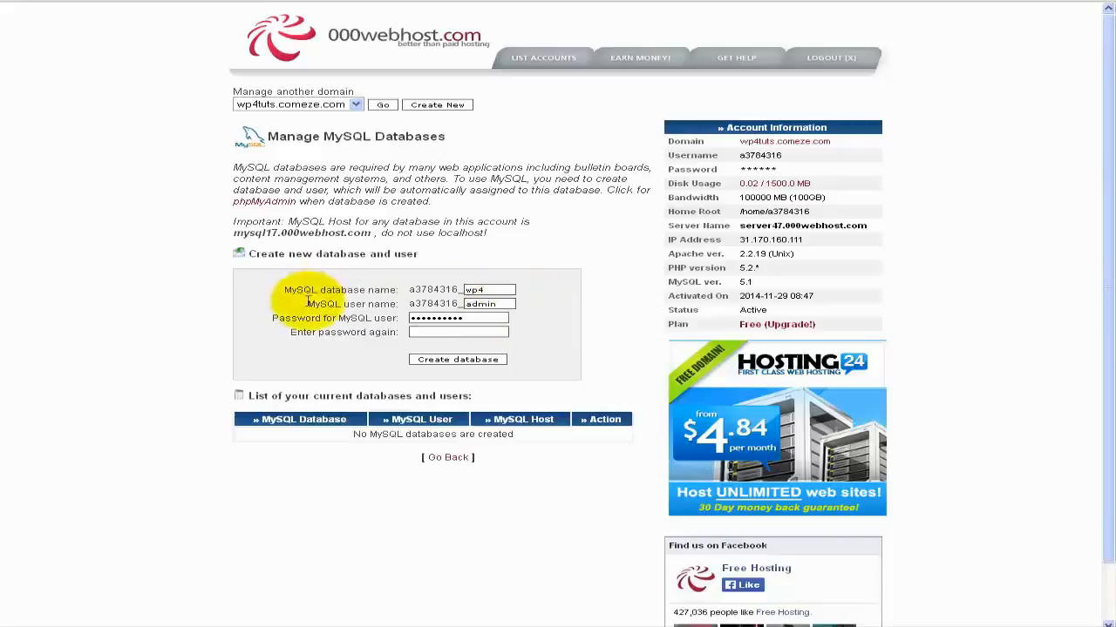
drag(307, 303, 394, 302)
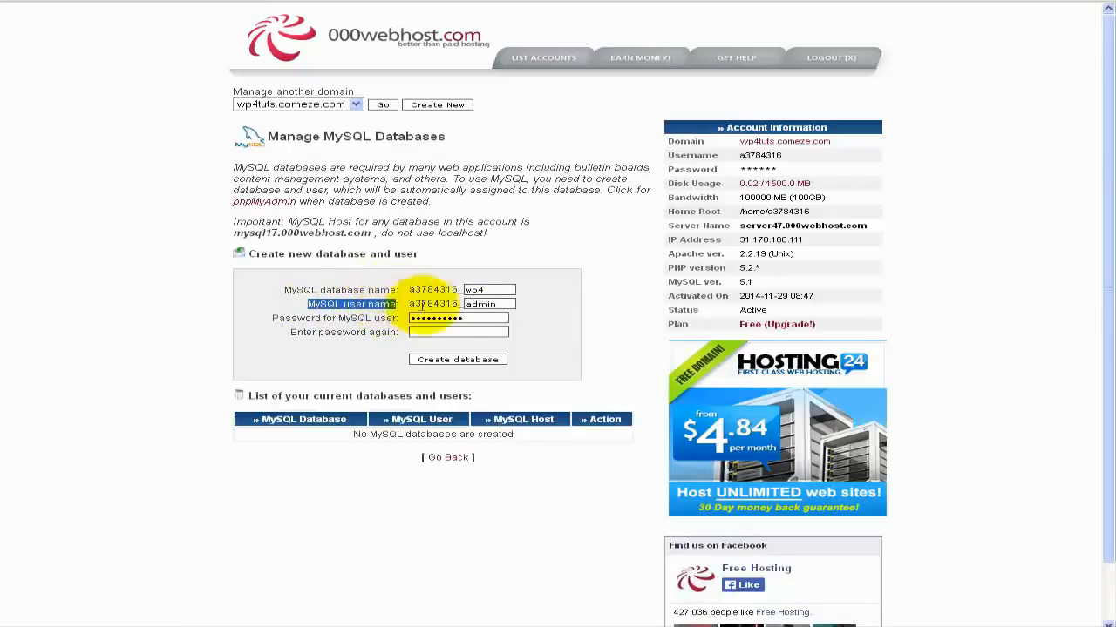
click(471, 289)
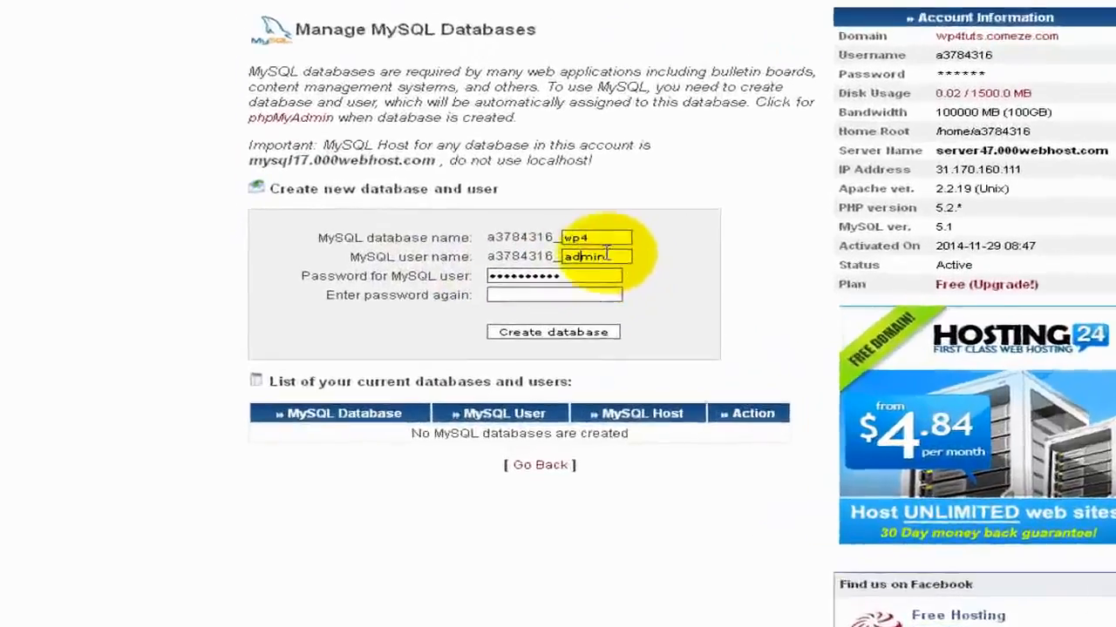
double_click(532, 293)
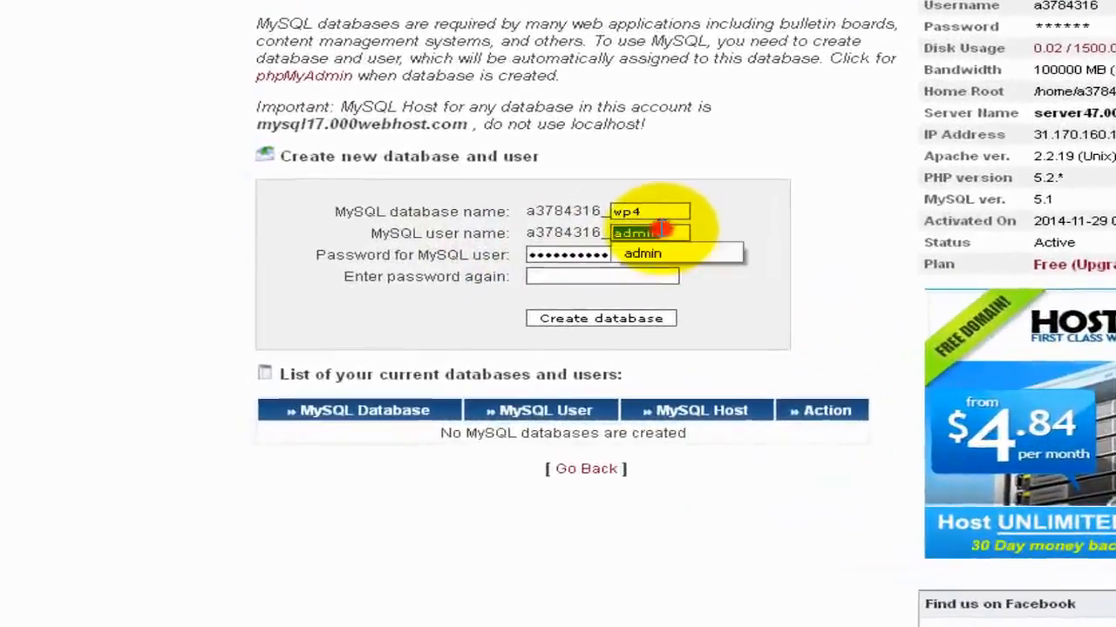
Replace the prefilled password with the chosen one and begin the confirmation field.
click(732, 221)
double_click(540, 255)
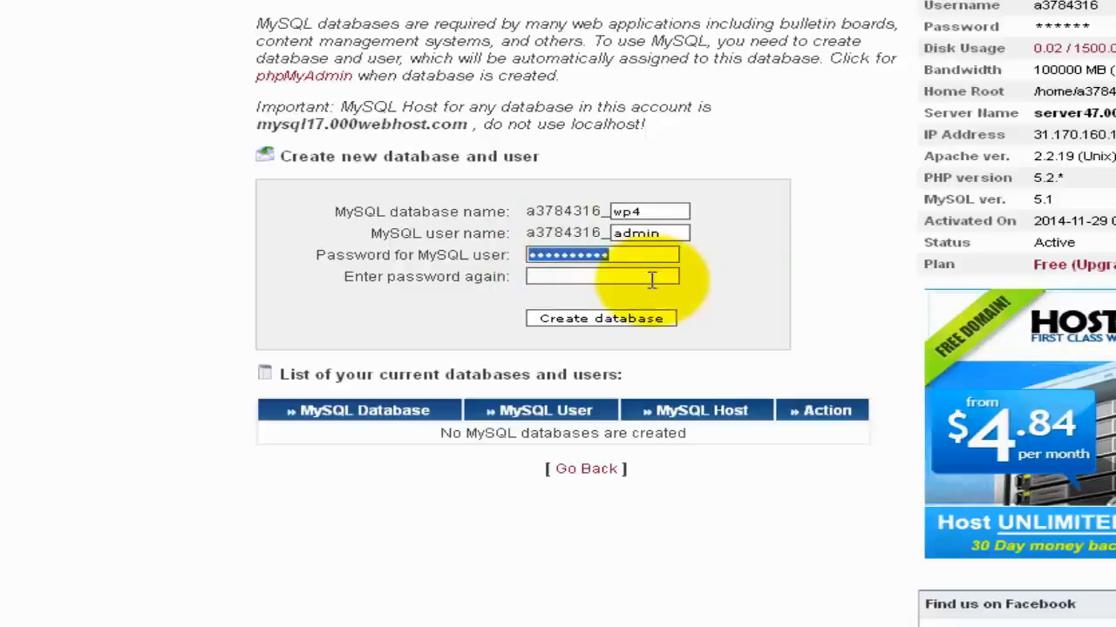
text(••)
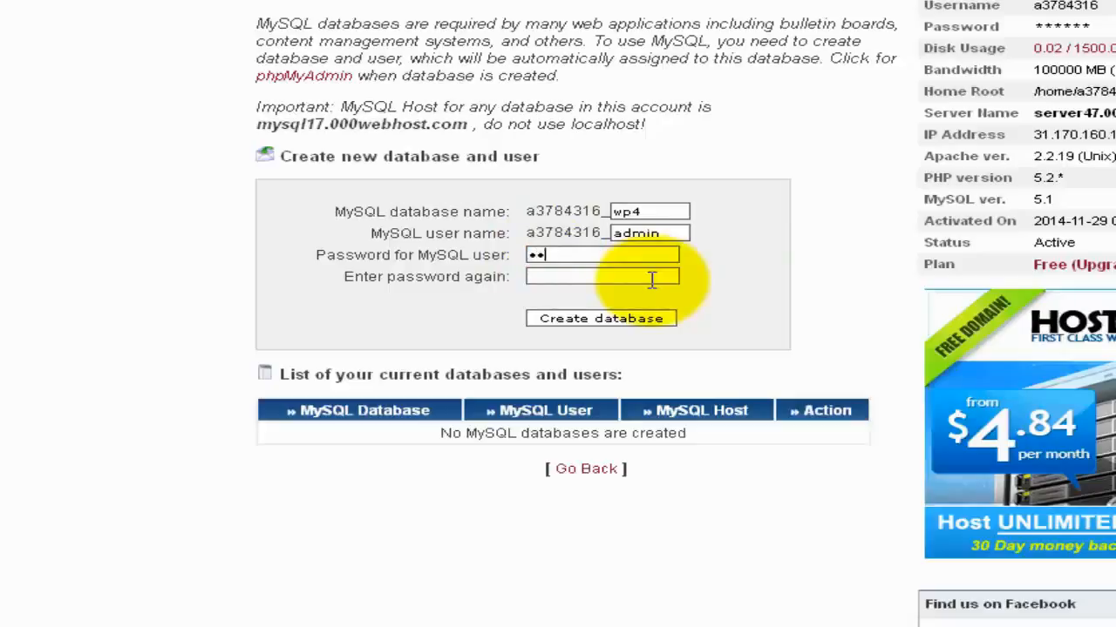
text(•••••)
key(BackSpace)
key(BackSpace)
key(BackSpace)
key(BackSpace)
key(BackSpace)
key(BackSpace)
key(BackSpace)
text(••••••••••)
click(652, 279)
text(••••••••••)
Create the wp4 database and copy its four $mysql connection lines.
click(608, 321)
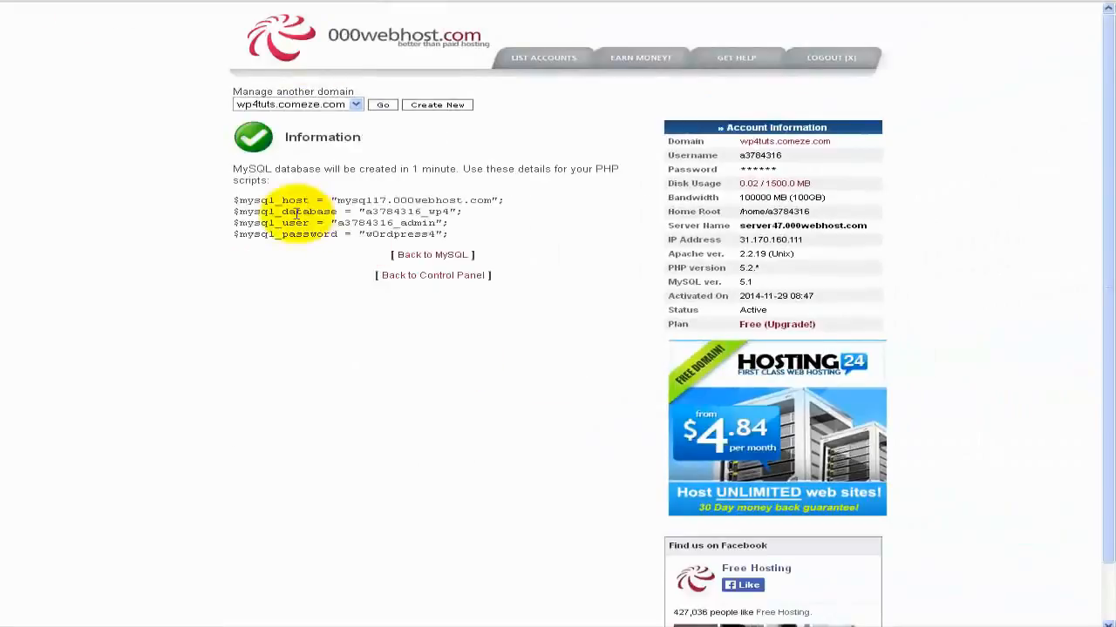
click(232, 196)
drag(232, 196, 450, 234)
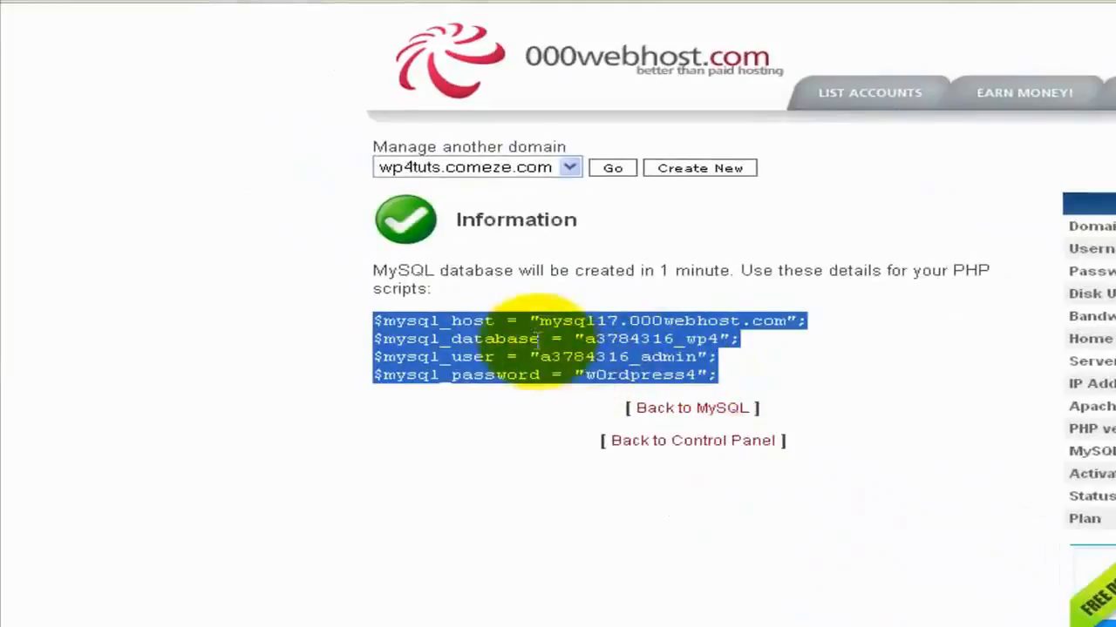
right_click(537, 344)
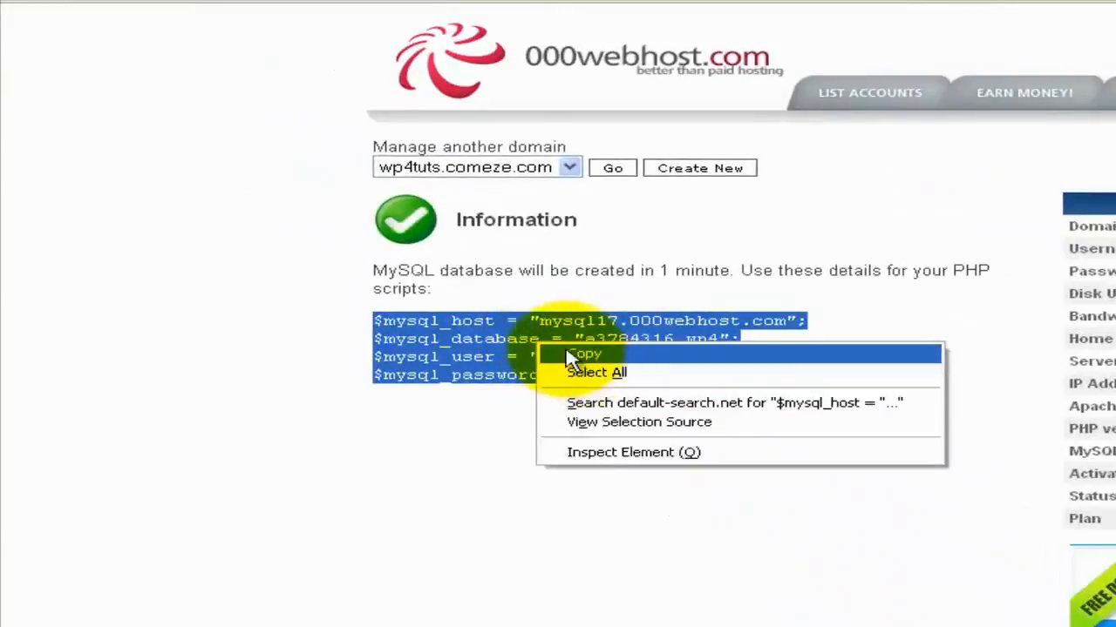
click(579, 357)
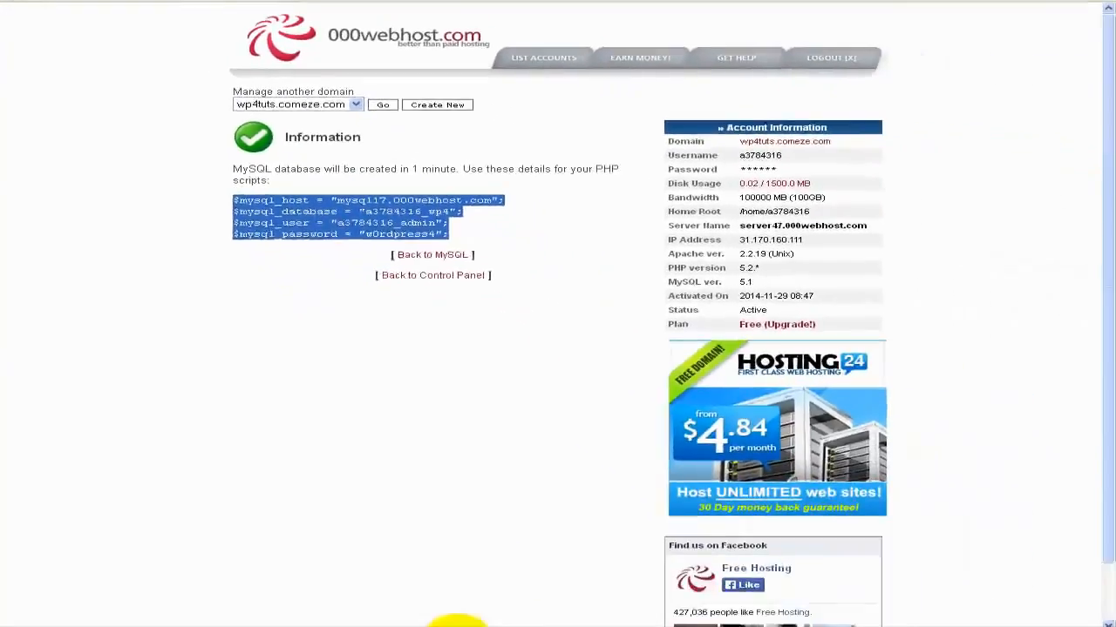
Paste the connection details into a blank Notepad note and minimize it.
click(454, 625)
click(301, 379)
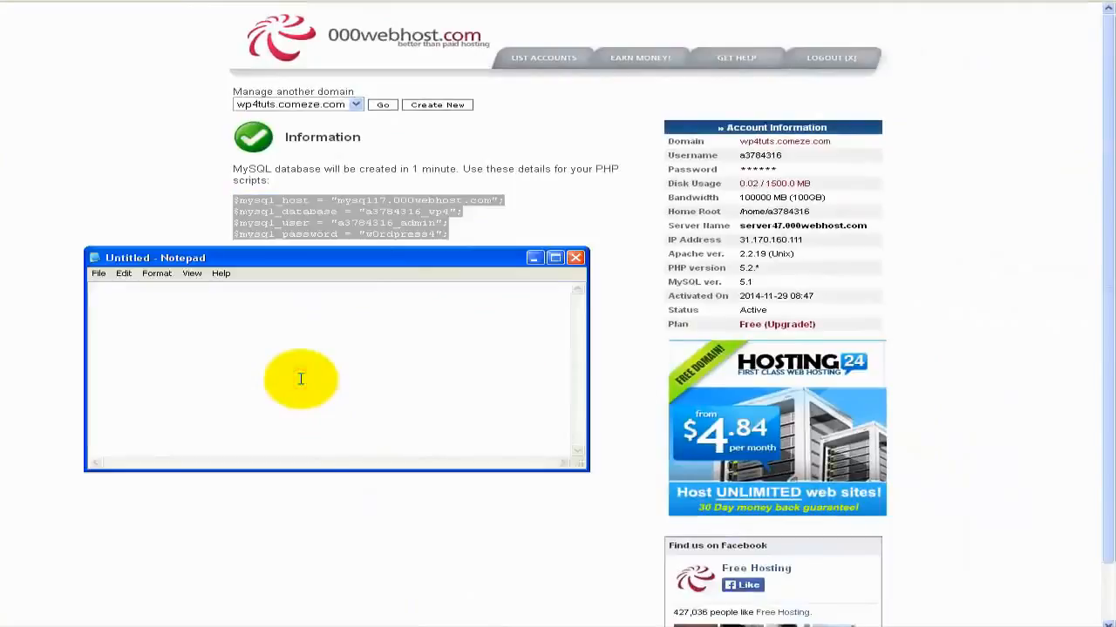
key(ctrl+v)
drag(282, 261, 291, 316)
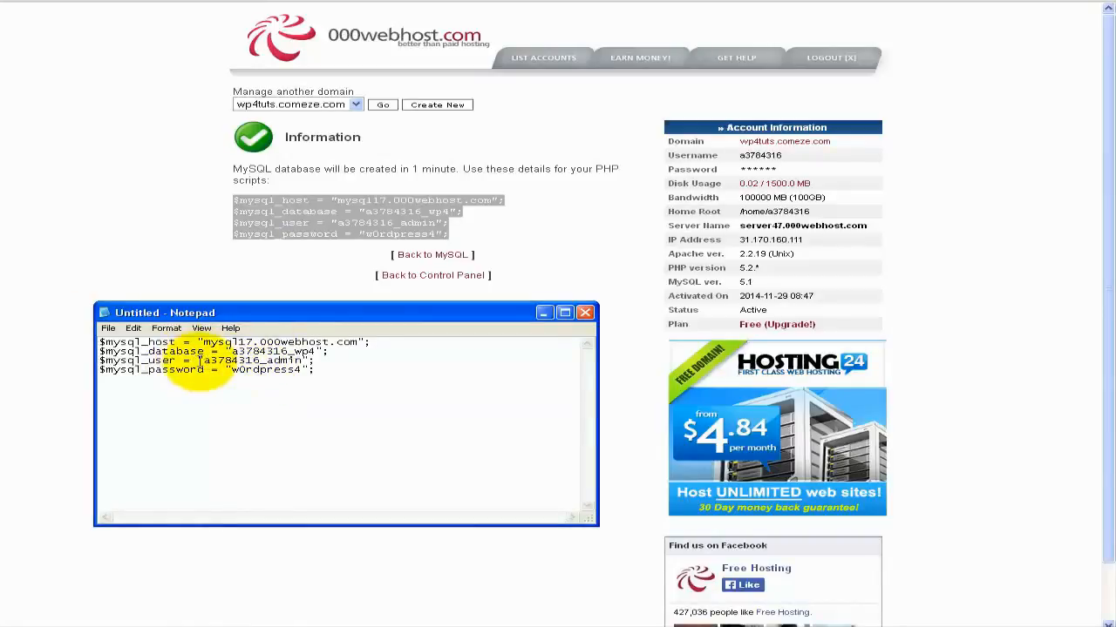
drag(182, 317, 179, 336)
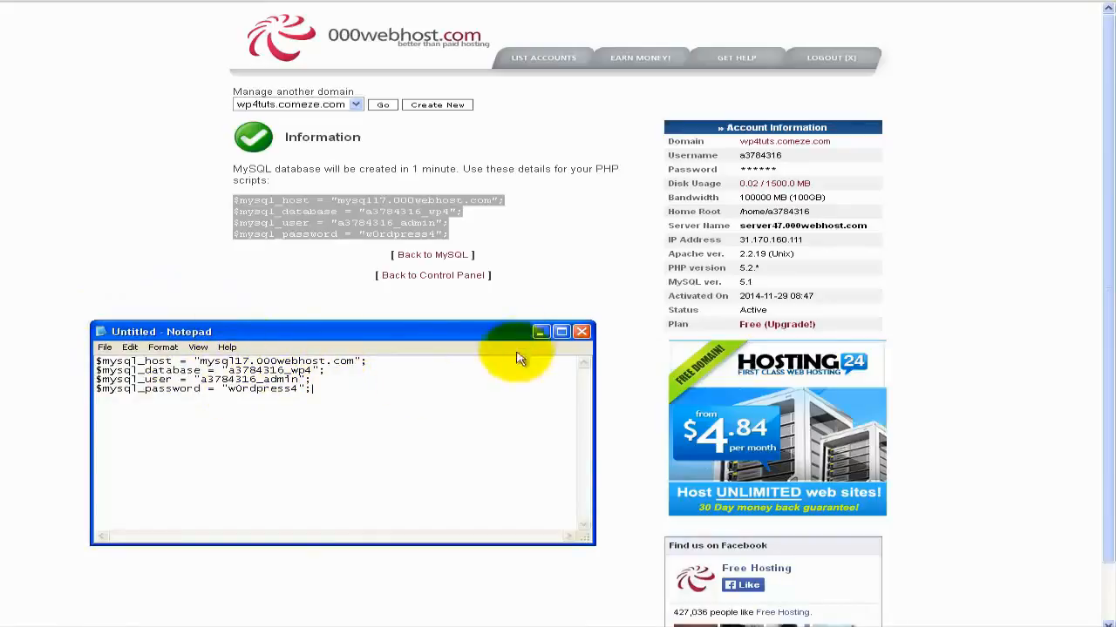
click(539, 332)
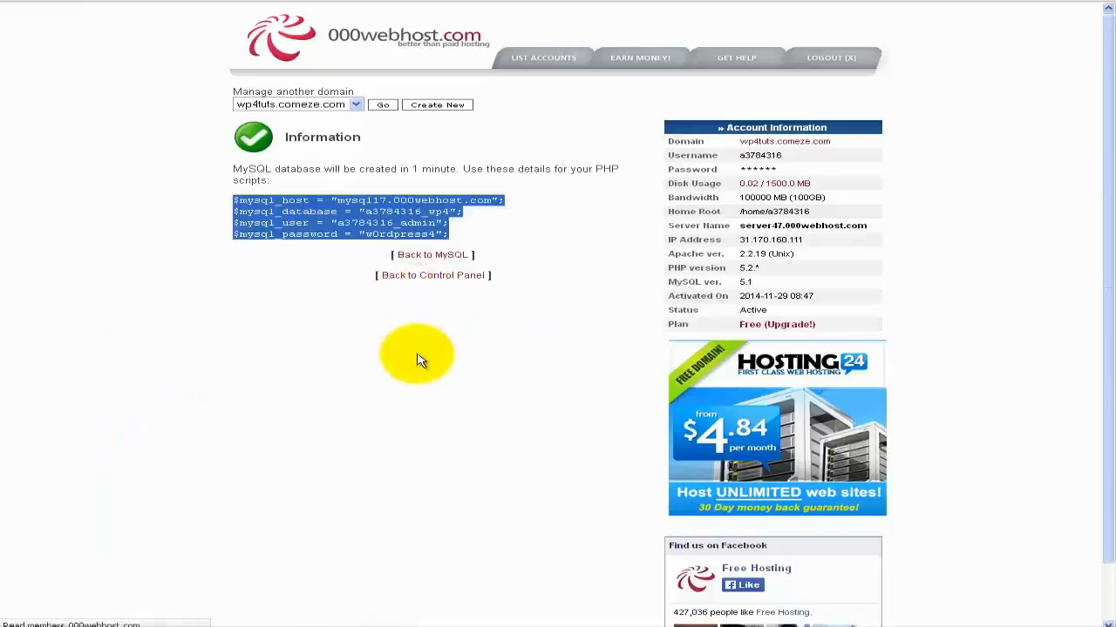
Scroll down the control panel to the Files section.
scroll(132, 416, down, 2)
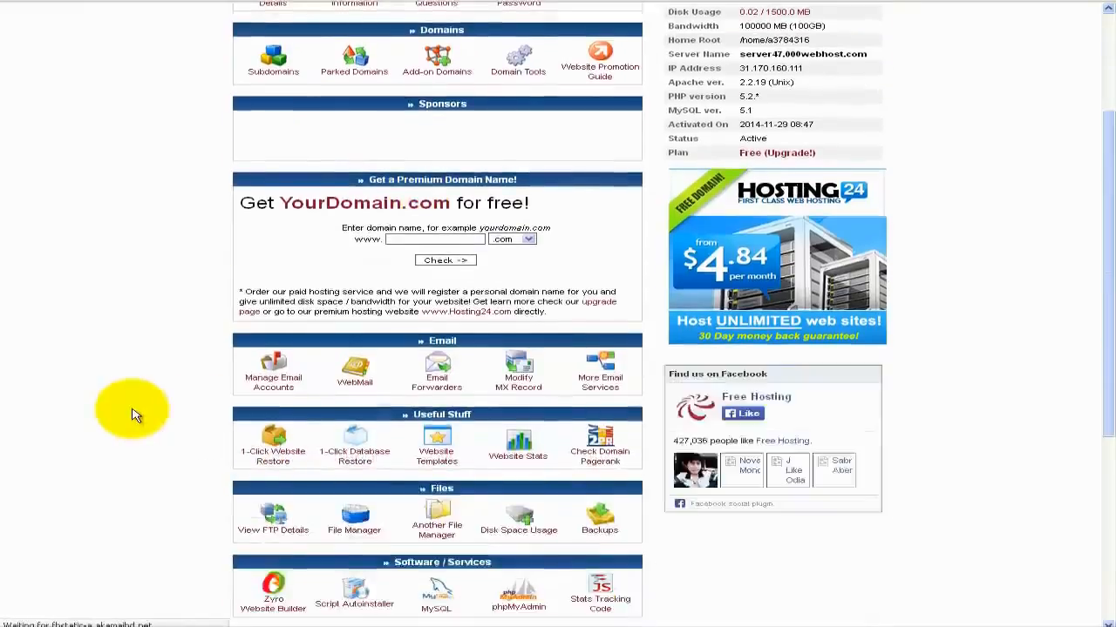
scroll(133, 415, down, 3)
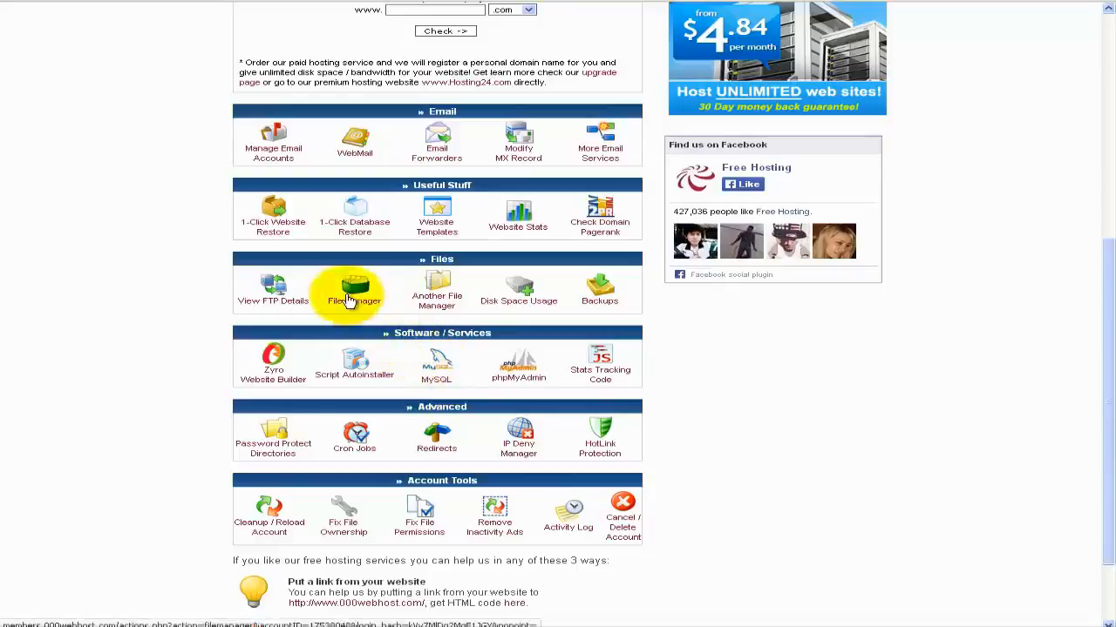
Check the FTP details (host wp4tuts.comeze.com, folder public_html), then return to the control panel.
click(277, 303)
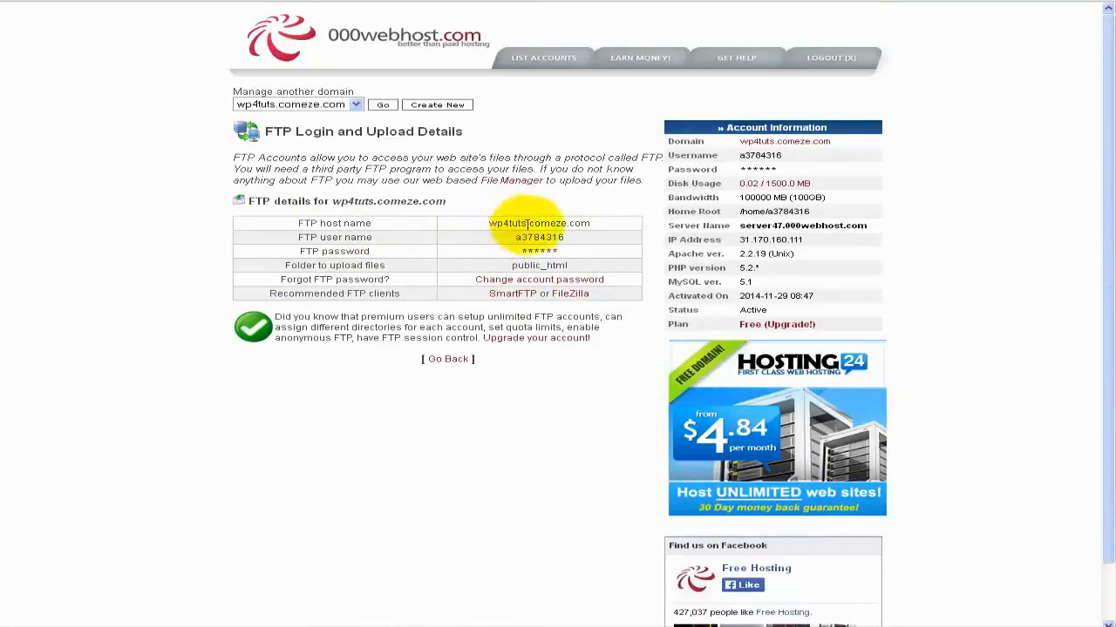
drag(532, 223, 593, 224)
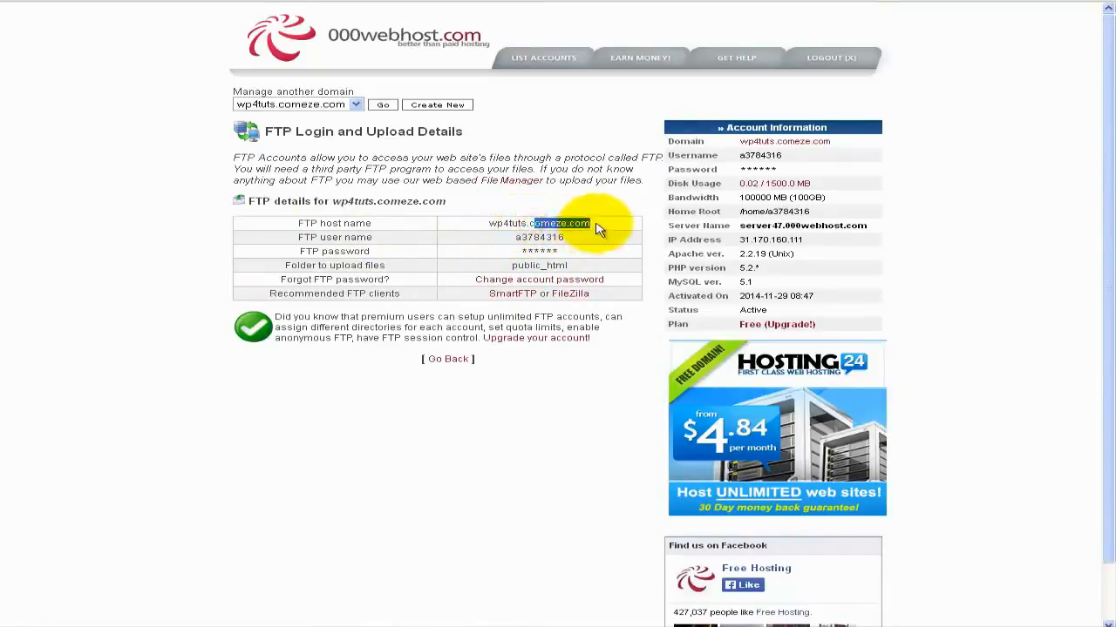
click(598, 224)
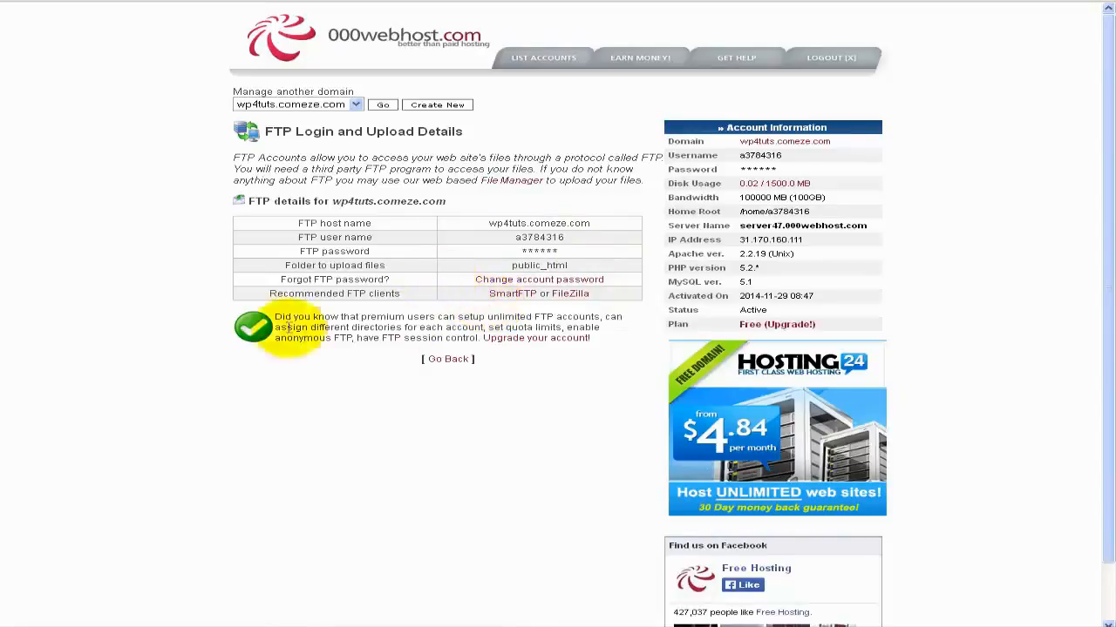
click(440, 363)
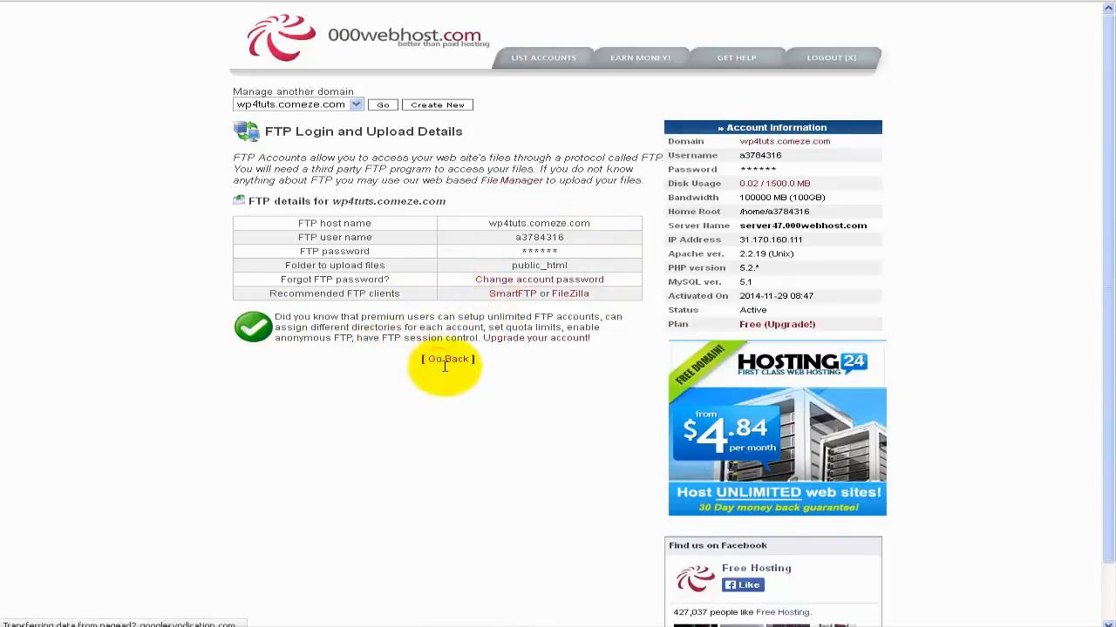
scroll(386, 411, down, 3)
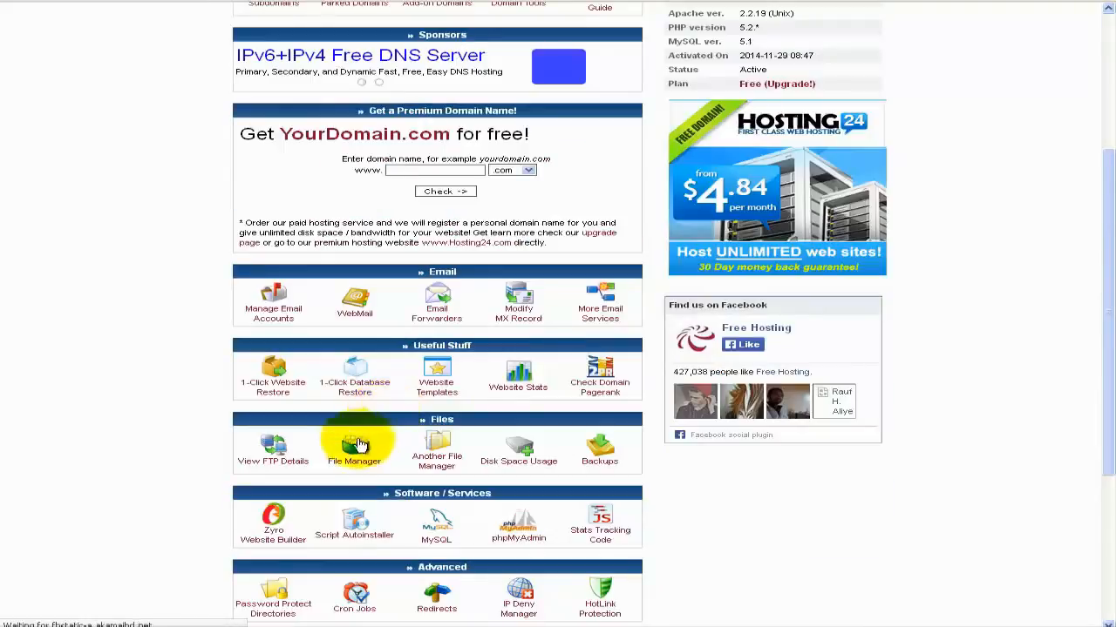
Browse public_html in Another File Manager, note the 5 MB upload limit, and return to the listing.
click(462, 451)
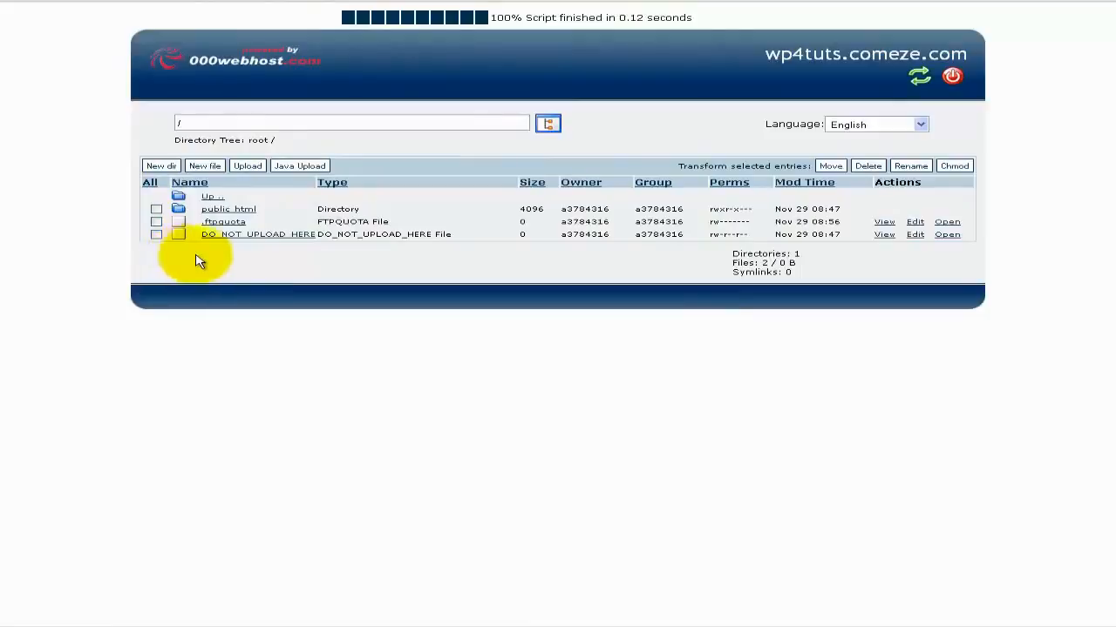
click(241, 213)
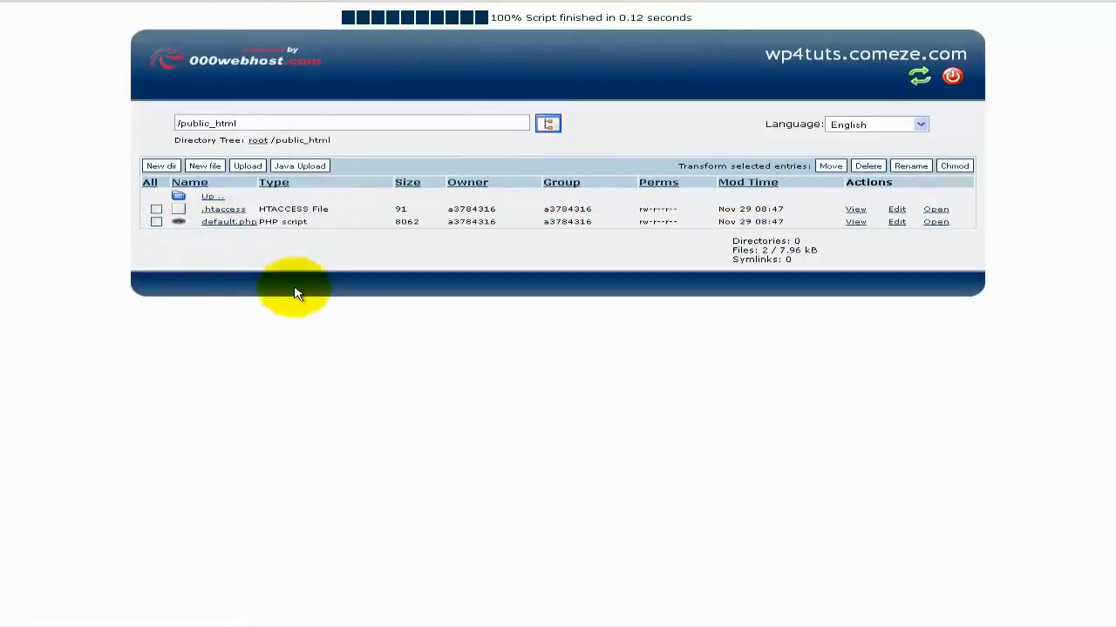
click(251, 165)
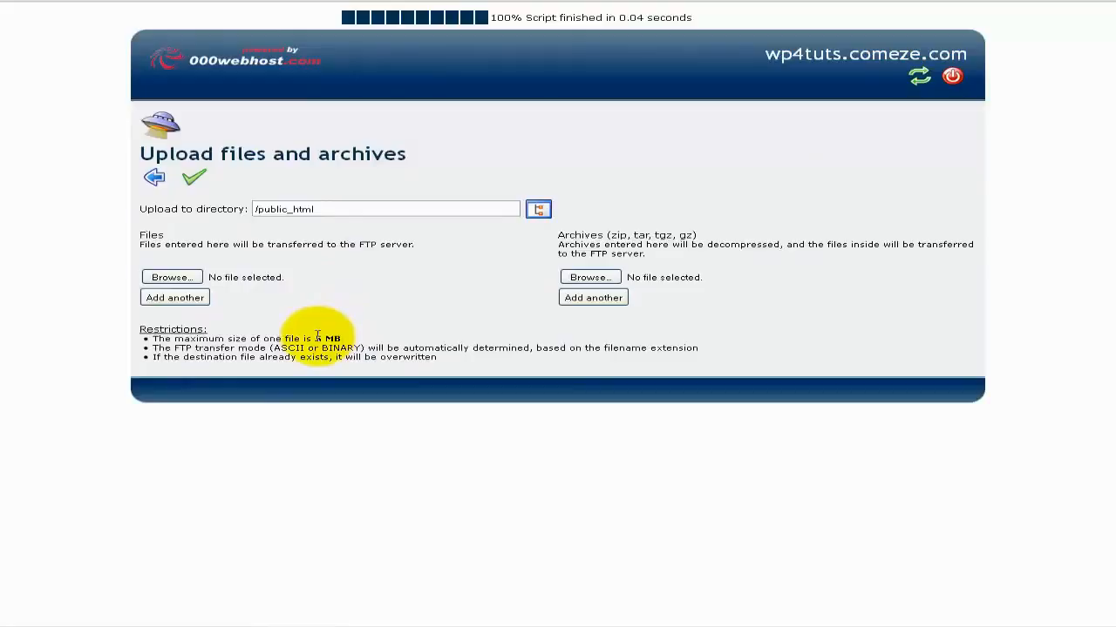
drag(316, 339, 347, 342)
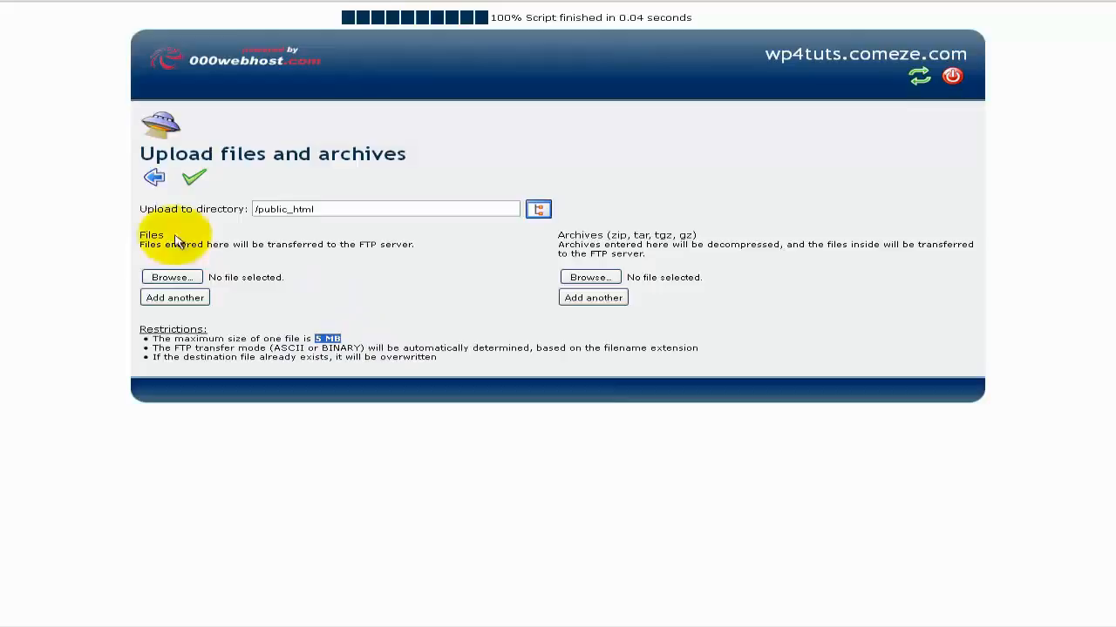
click(155, 177)
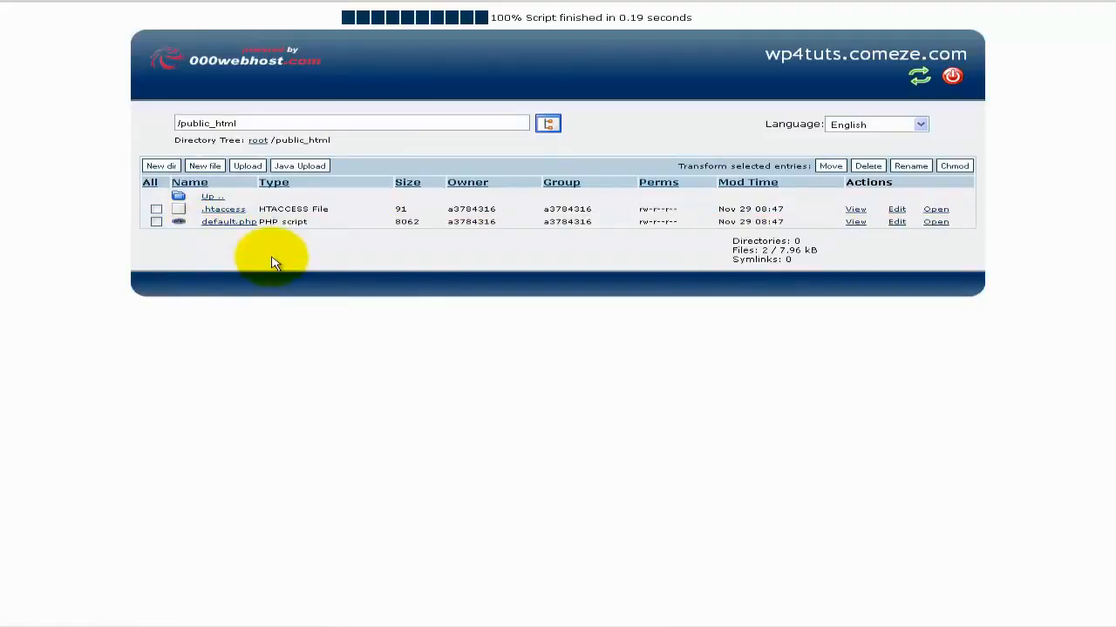
Reopen the FTP details and copy the host name wp4tuts.comeze.com.
click(179, 620)
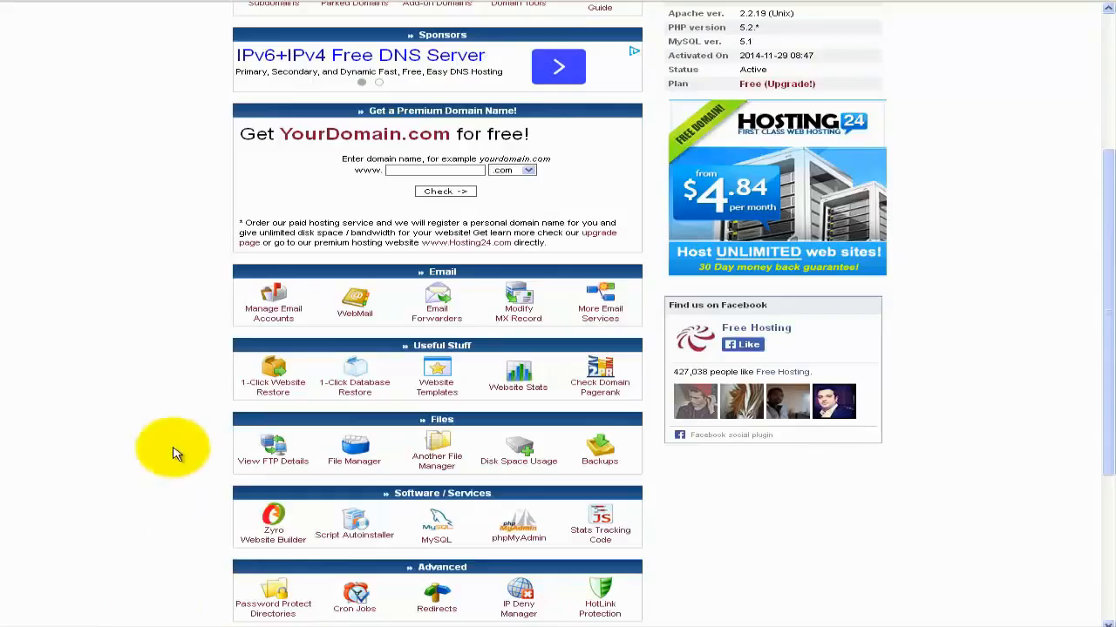
scroll(173, 452, down, 3)
click(274, 283)
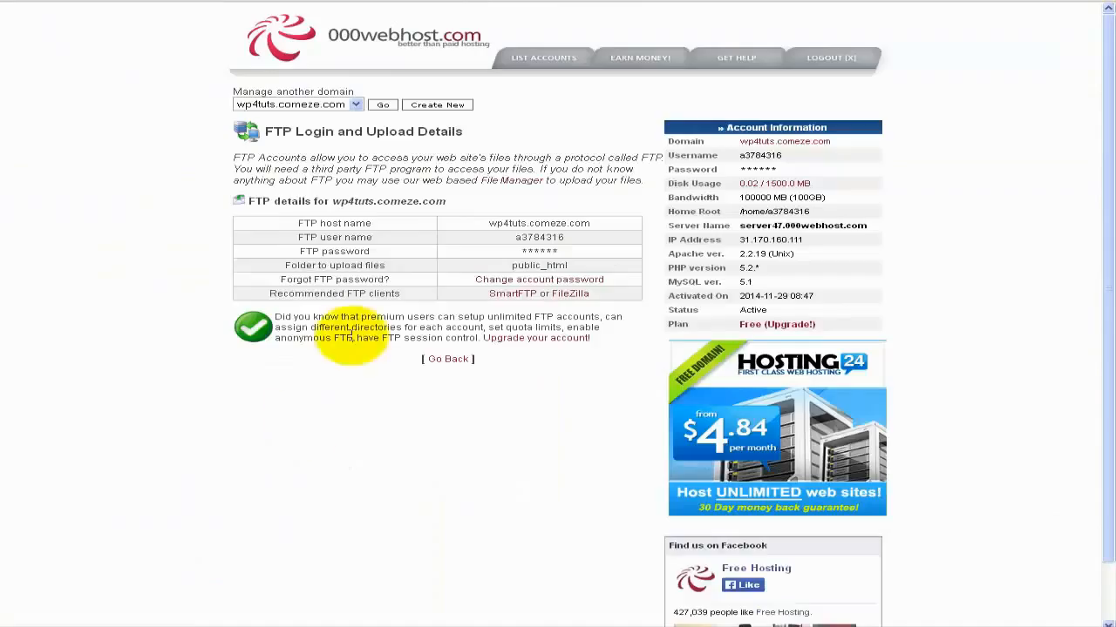
drag(600, 224, 487, 224)
right_click(500, 227)
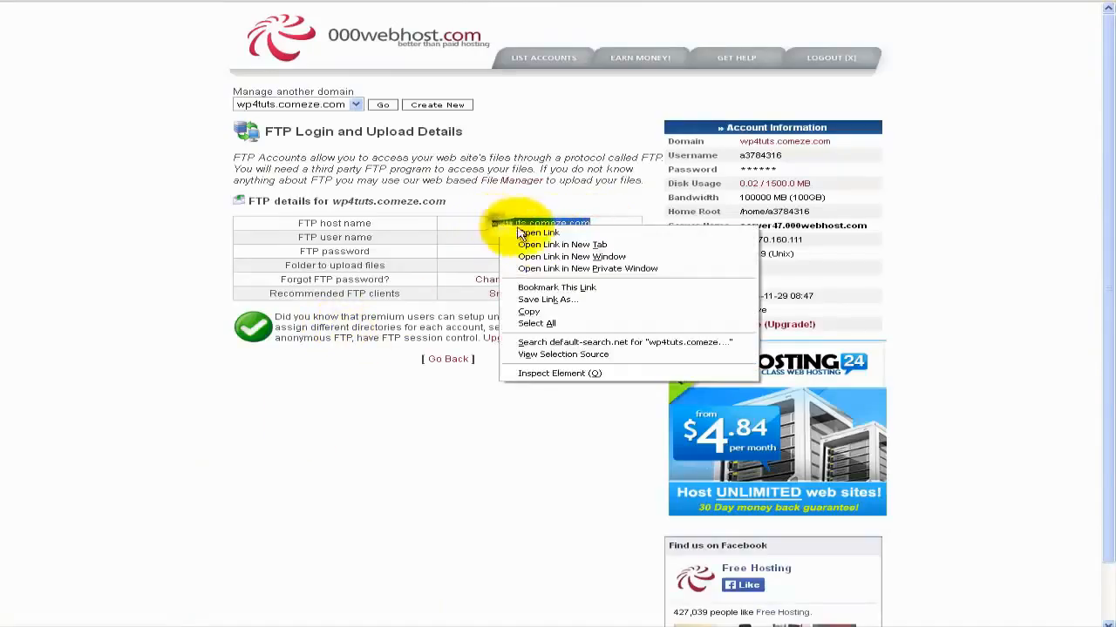
click(540, 311)
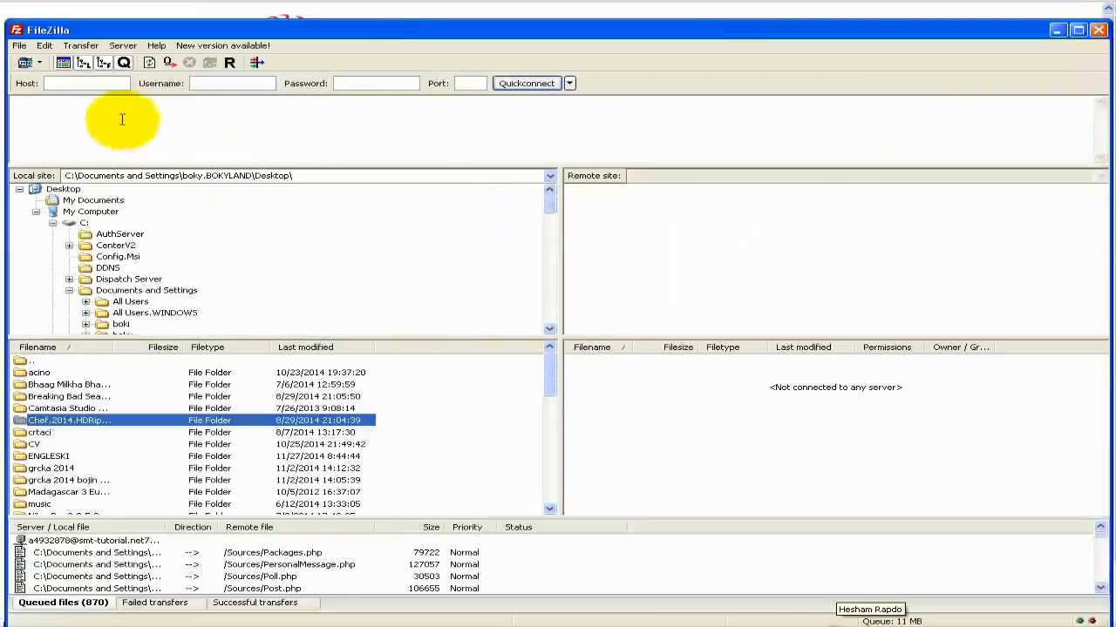
Paste host wp4tuts.comeze.com and the copied FTP user name into the Quickconnect fields.
right_click(100, 87)
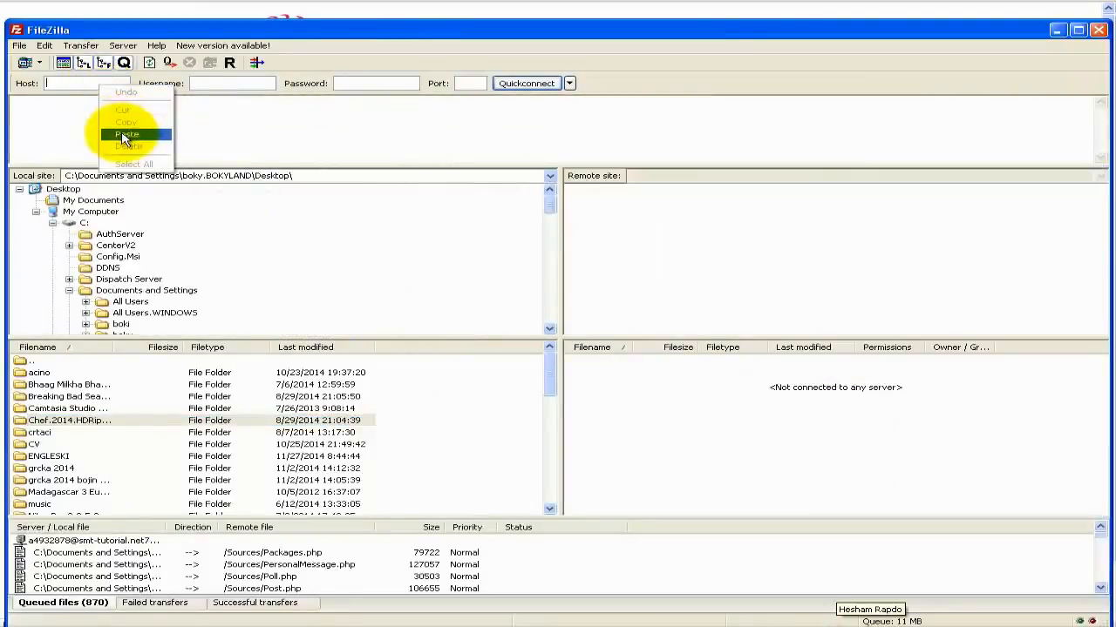
click(126, 133)
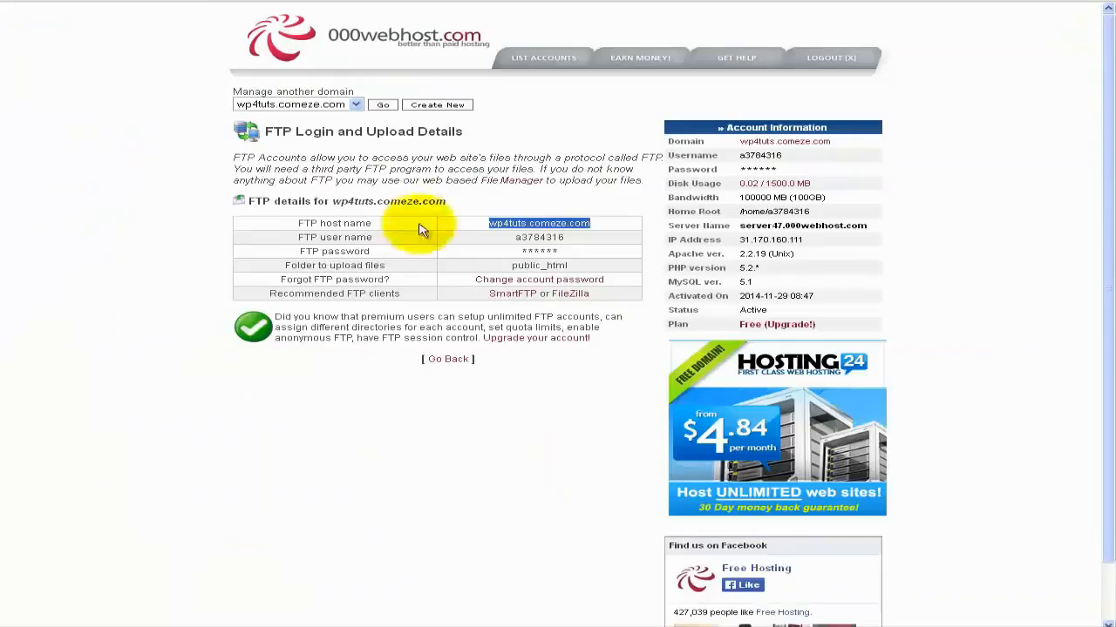
double_click(536, 237)
right_click(549, 241)
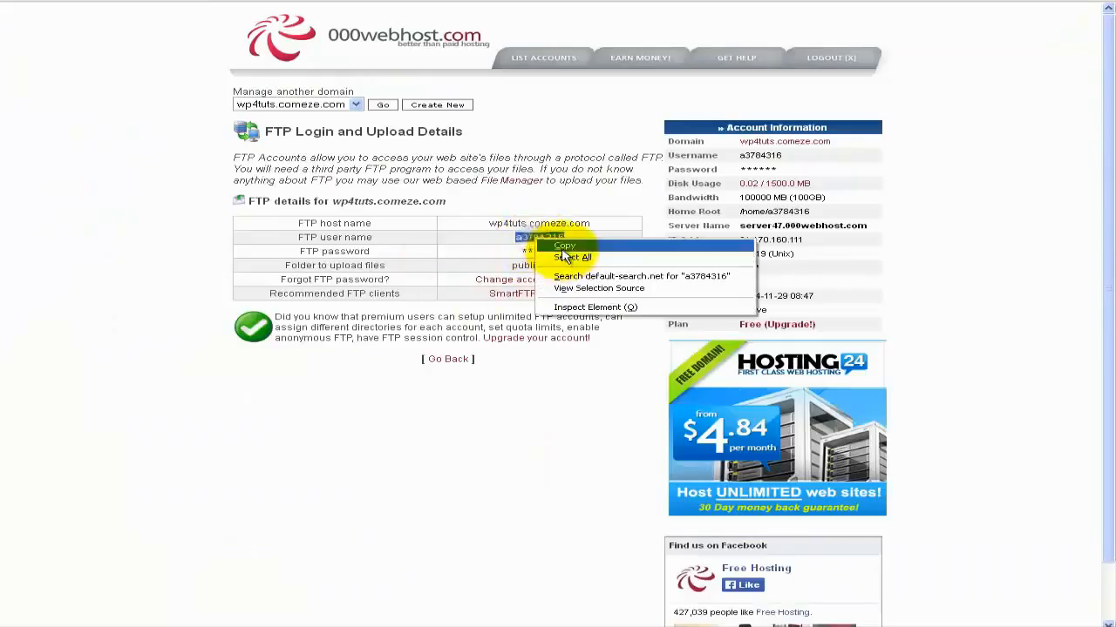
click(564, 247)
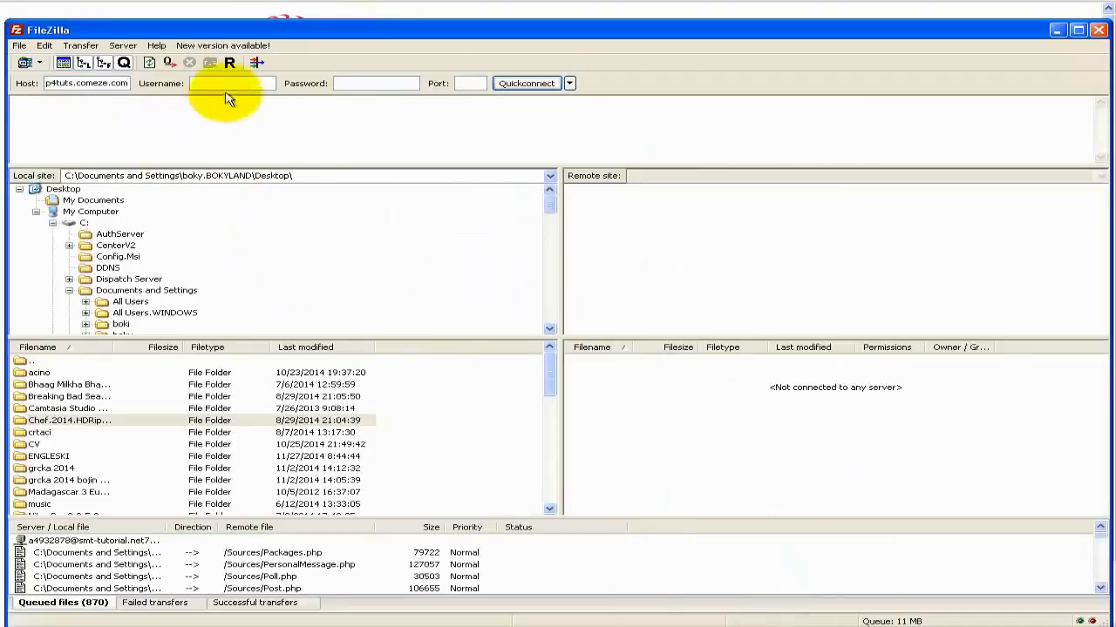
click(218, 82)
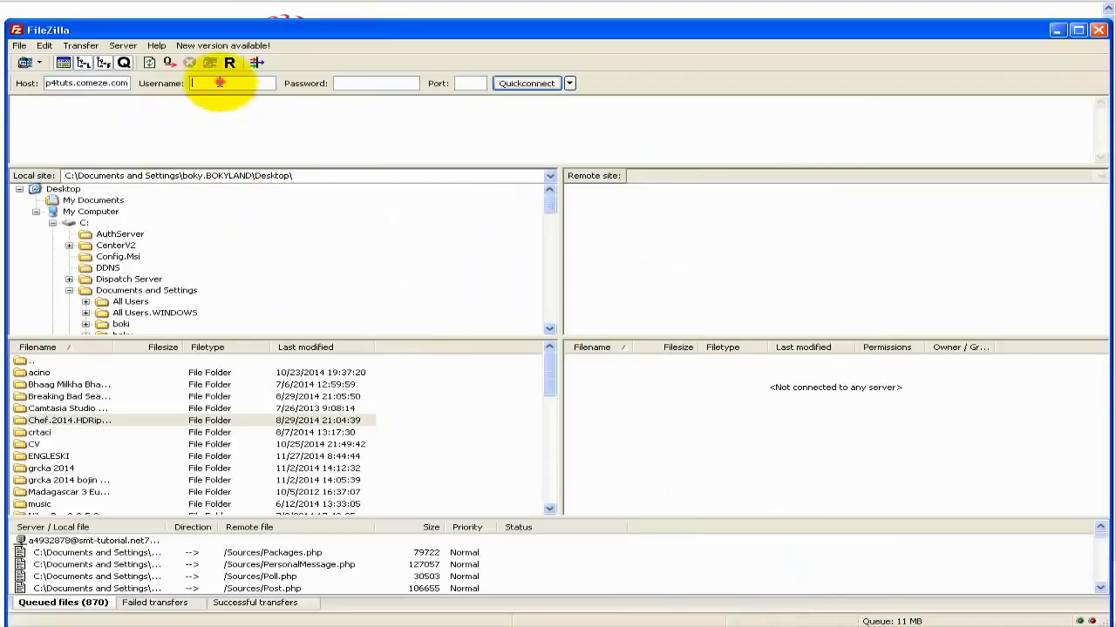
right_click(220, 83)
click(250, 129)
Enter the FTP account password and connect to wp4tuts.comeze.com.
click(337, 84)
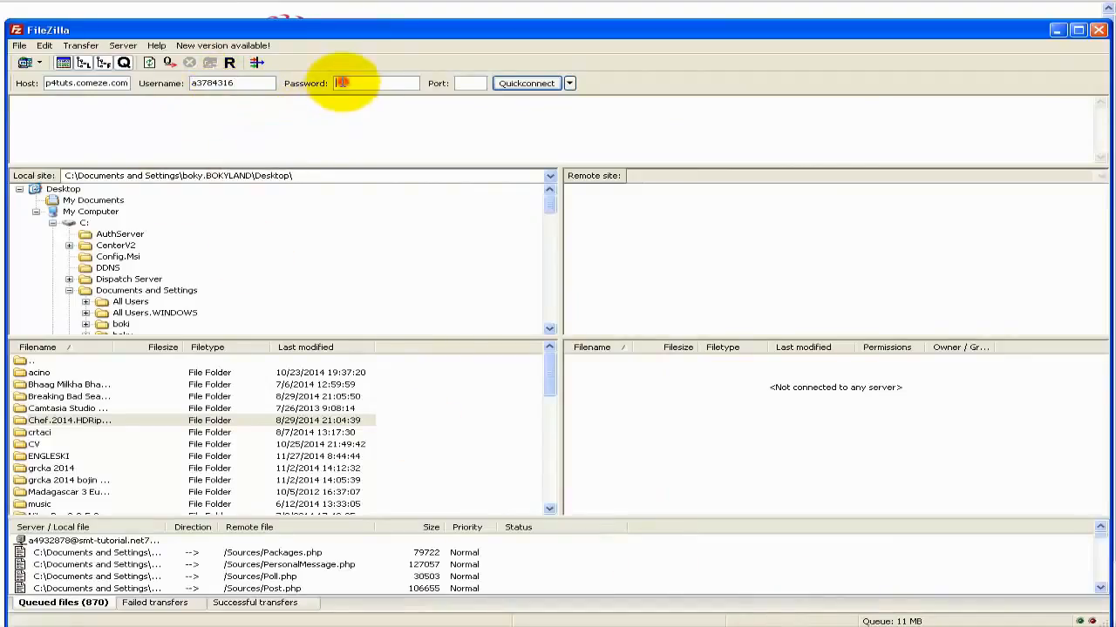
text(***)
key(BackSpace)
key(BackSpace)
key(BackSpace)
text(**********)
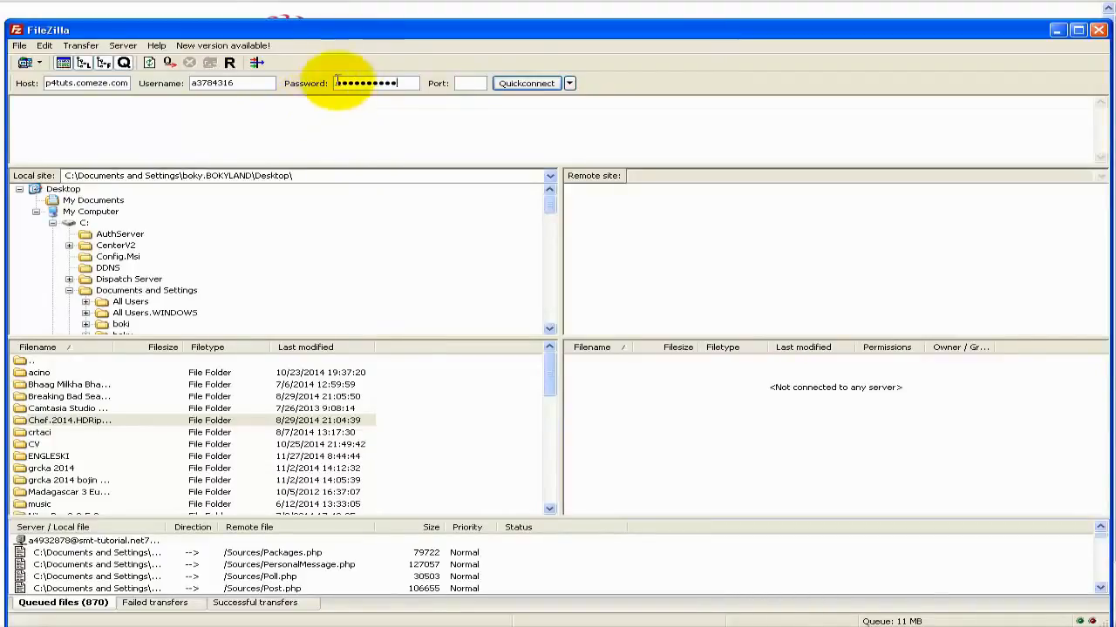
click(526, 83)
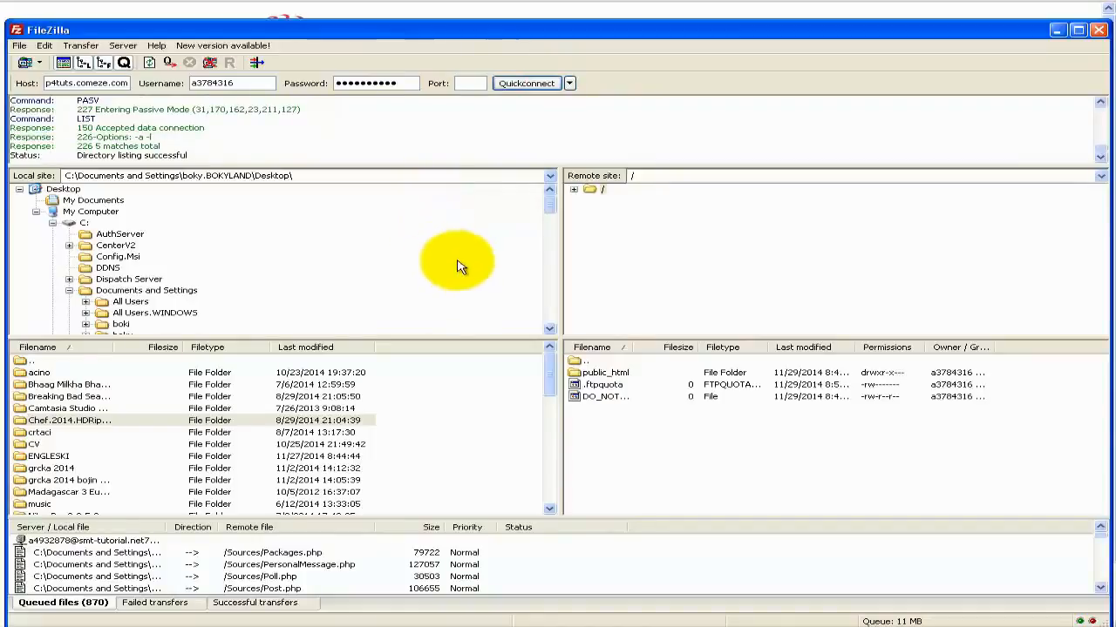
Open the remote public_html folder and drag the local wordpress folder into it for upload.
drag(559, 287, 505, 368)
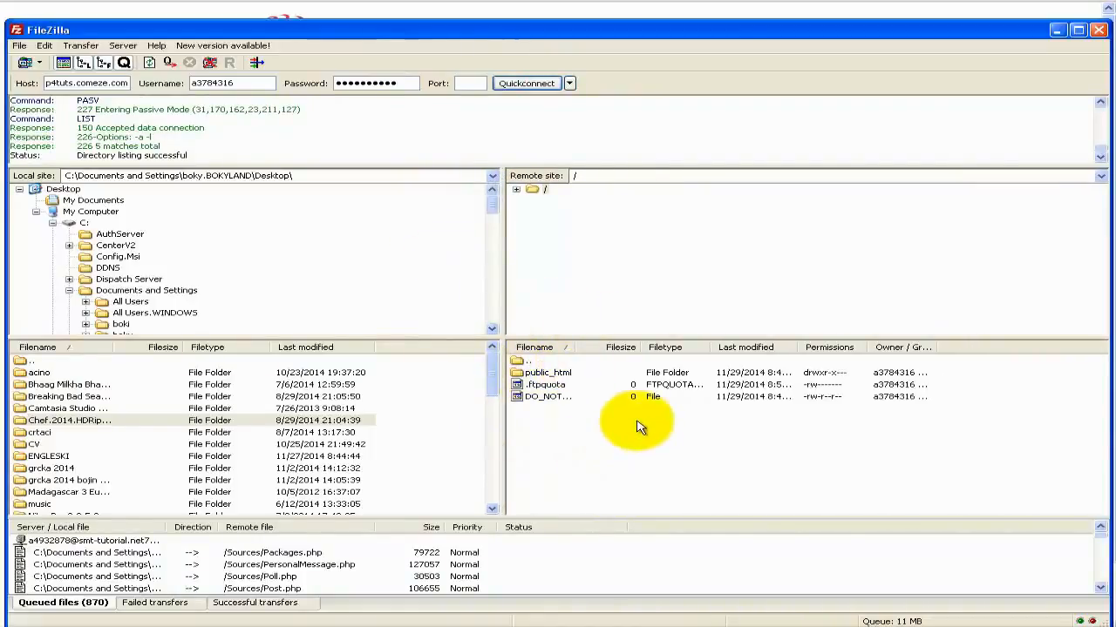
double_click(549, 374)
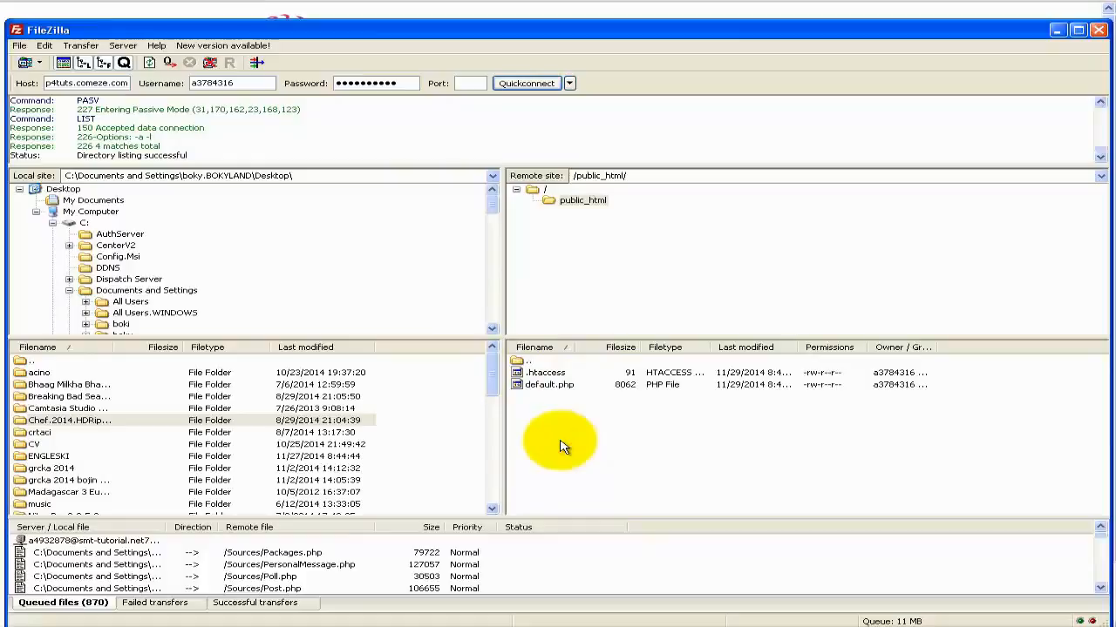
drag(209, 246, 640, 453)
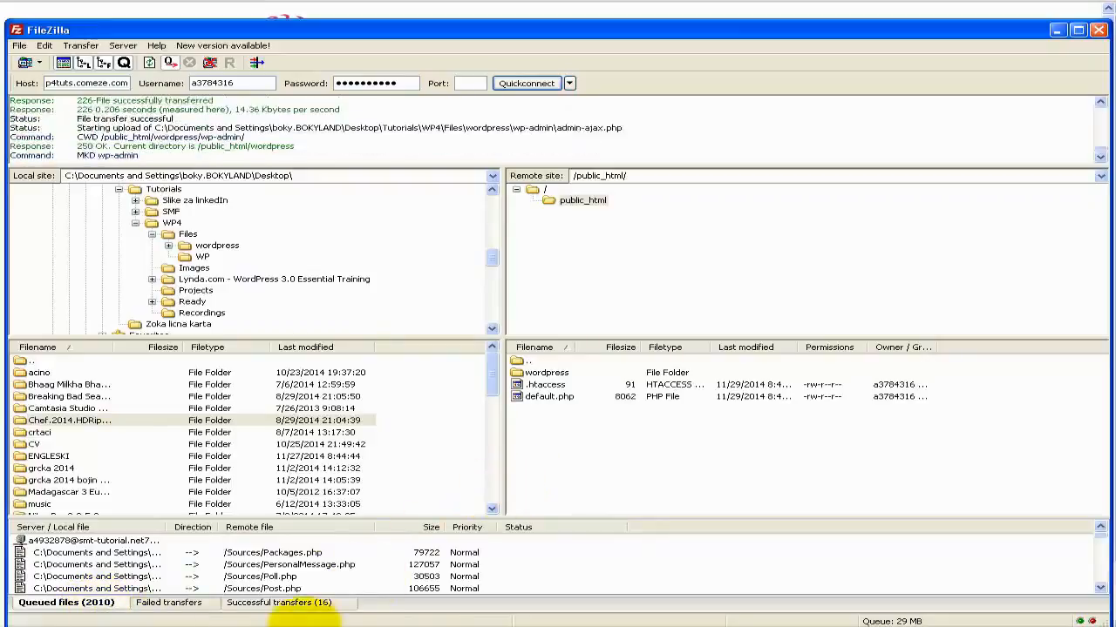
click(286, 626)
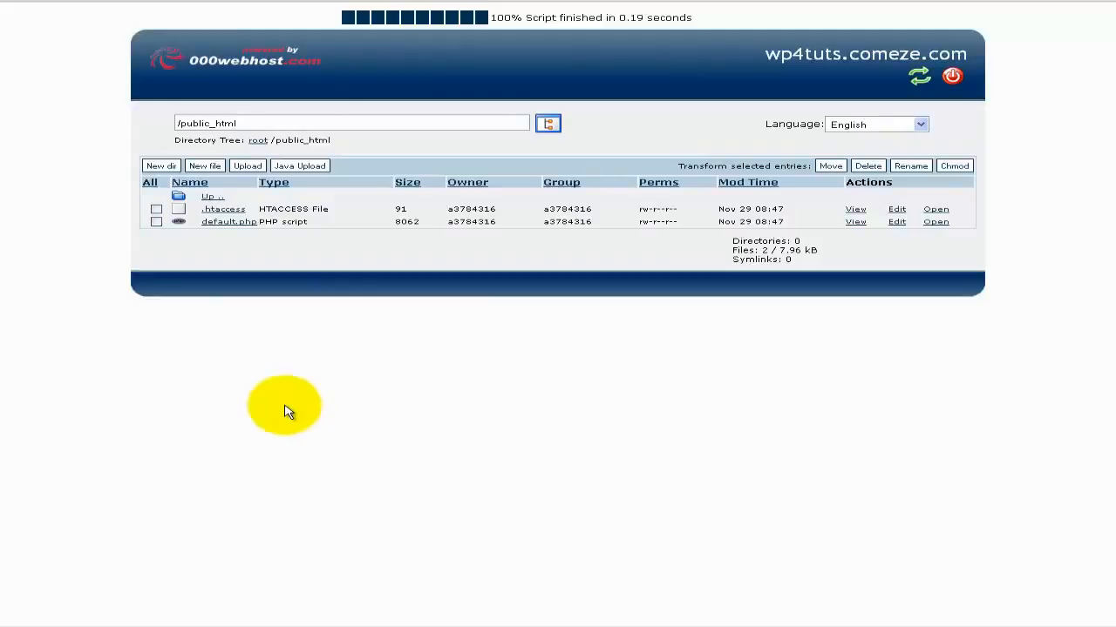
Go up to the root and reopen public_html to refresh its listing.
click(210, 200)
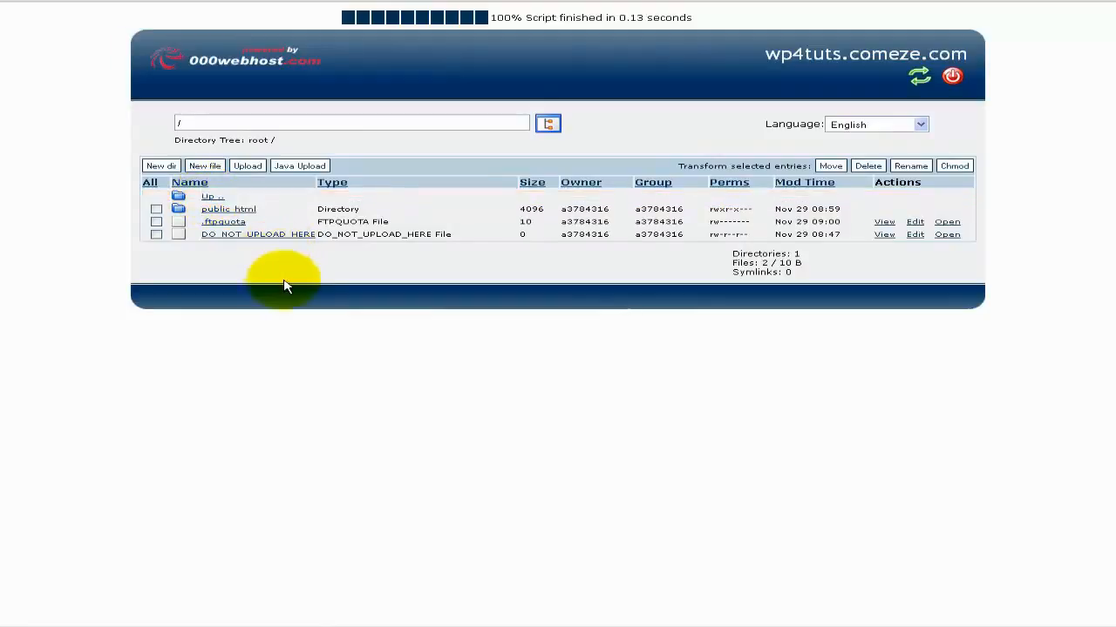
click(232, 212)
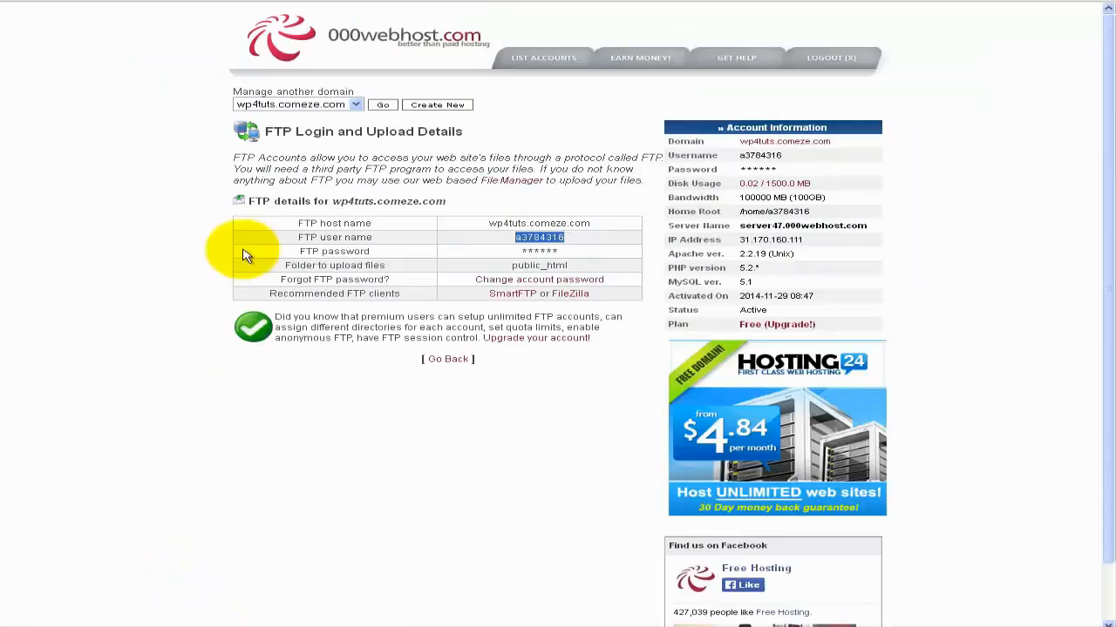
Open the site's domain link in a new browser tab, then return to FileZilla.
click(833, 154)
right_click(795, 142)
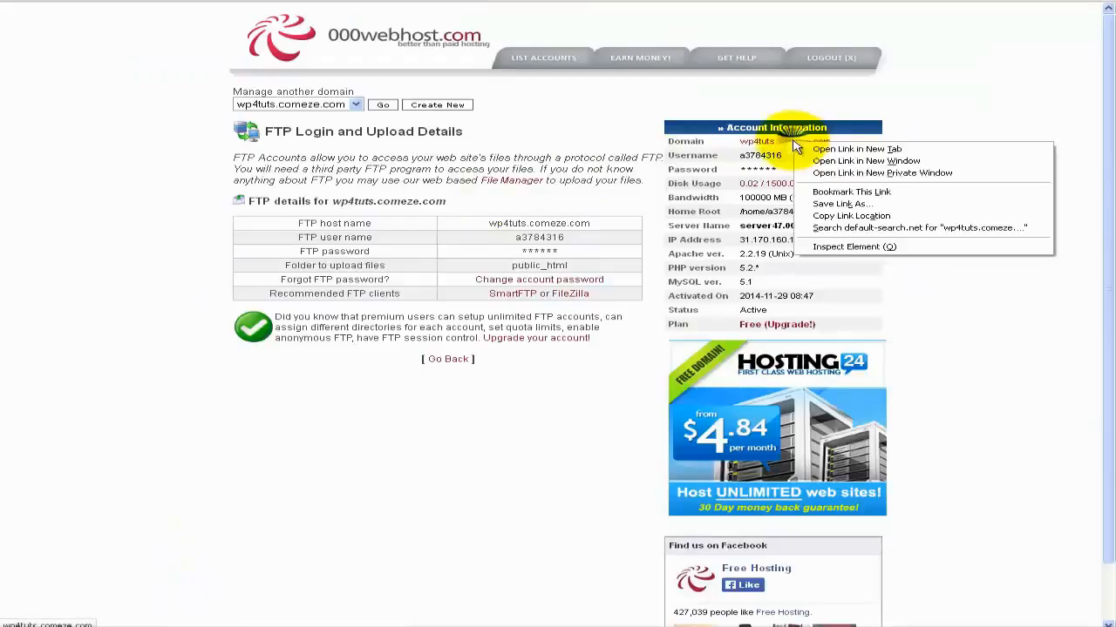
click(817, 153)
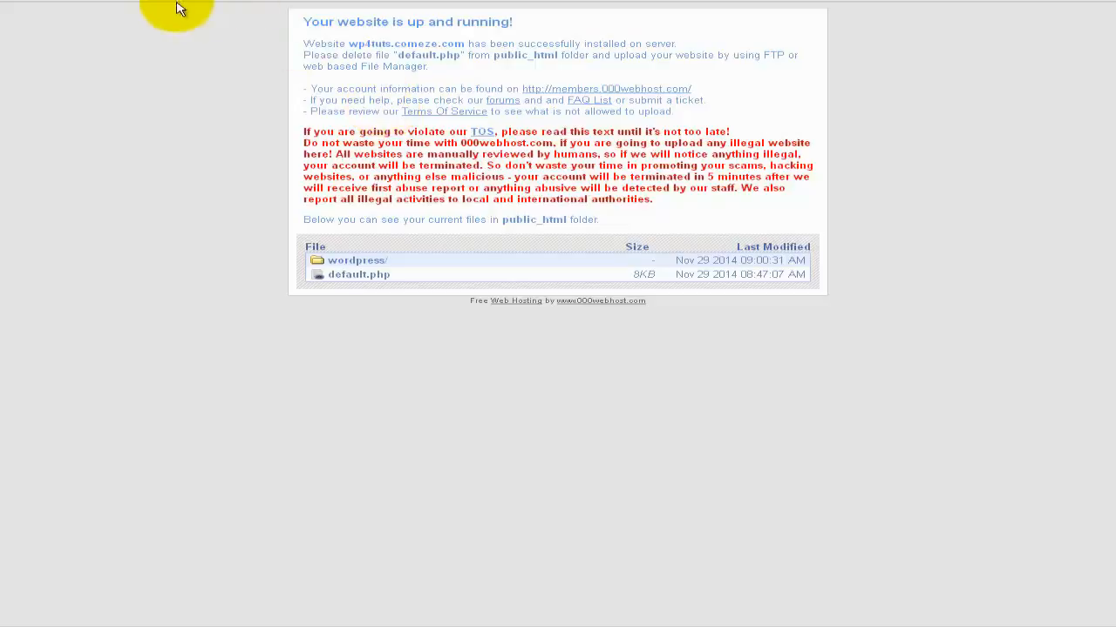
click(184, 85)
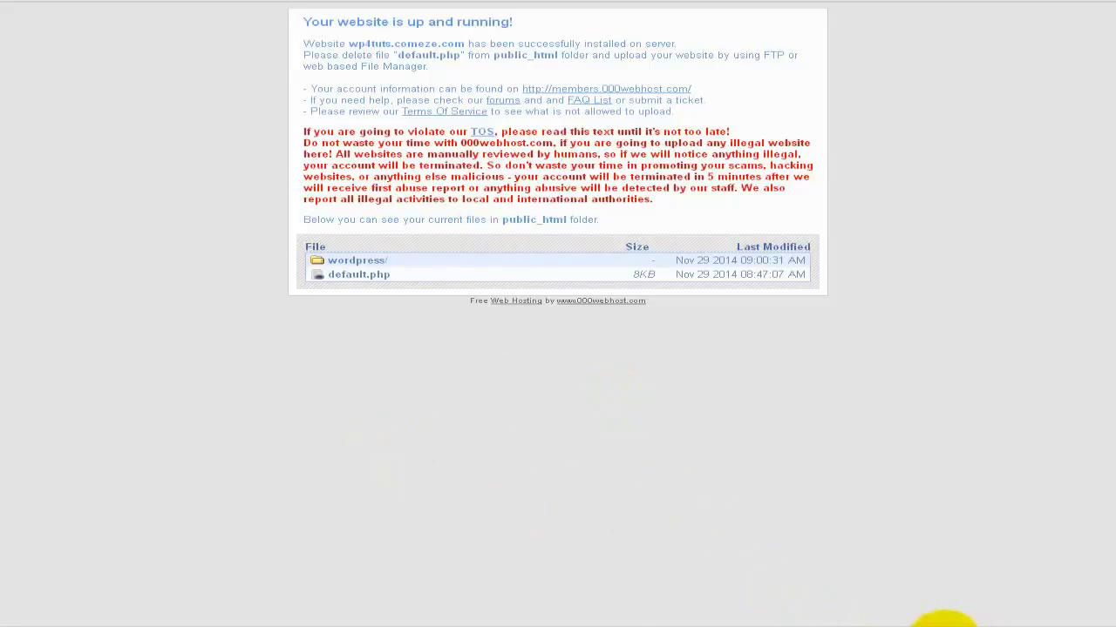
click(888, 626)
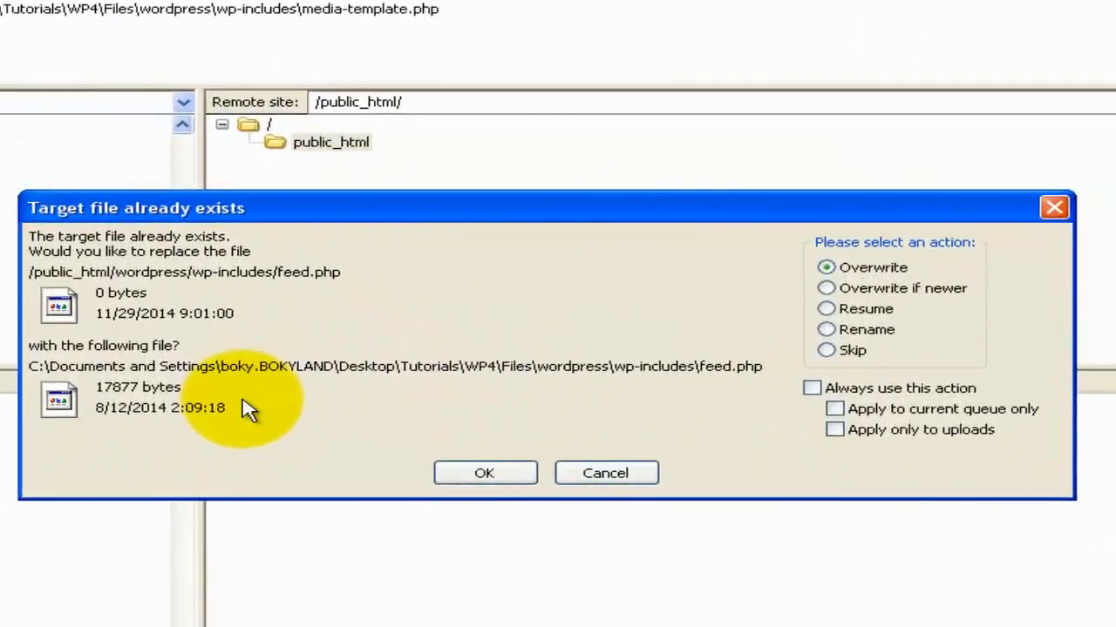
Overwrite existing files for all upload conflicts in the queue, then close FileZilla when done.
click(810, 389)
click(834, 410)
click(834, 430)
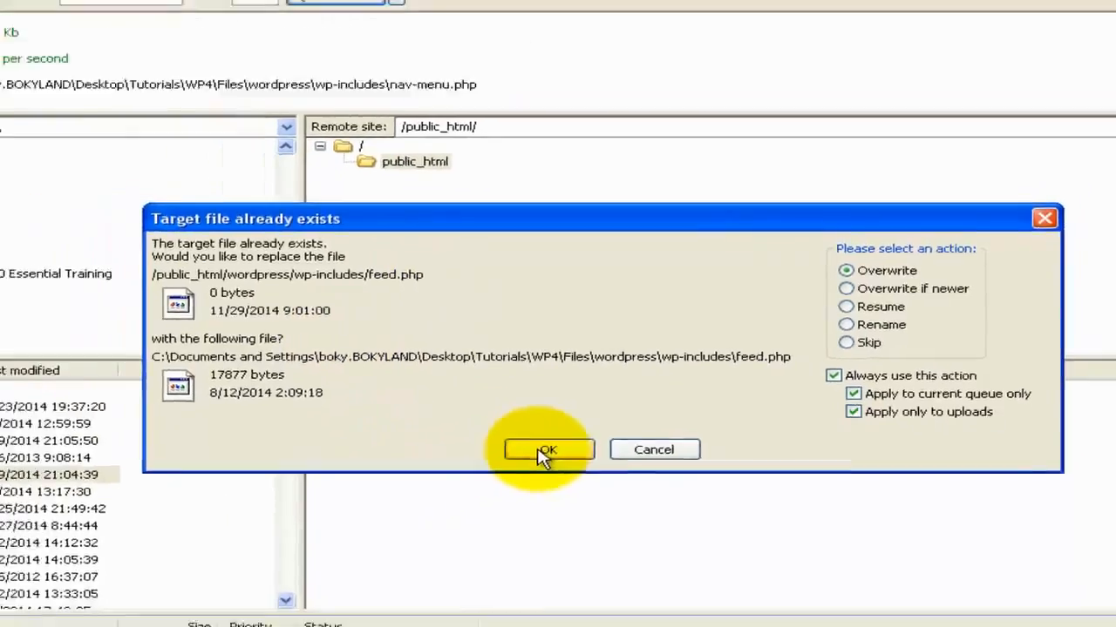
click(434, 470)
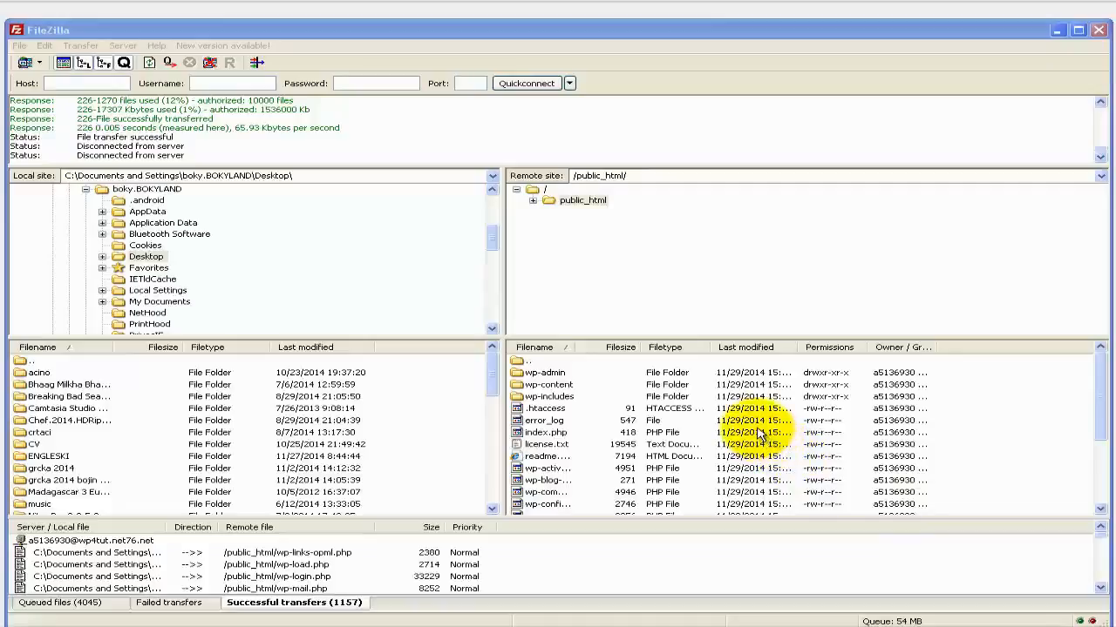
click(715, 69)
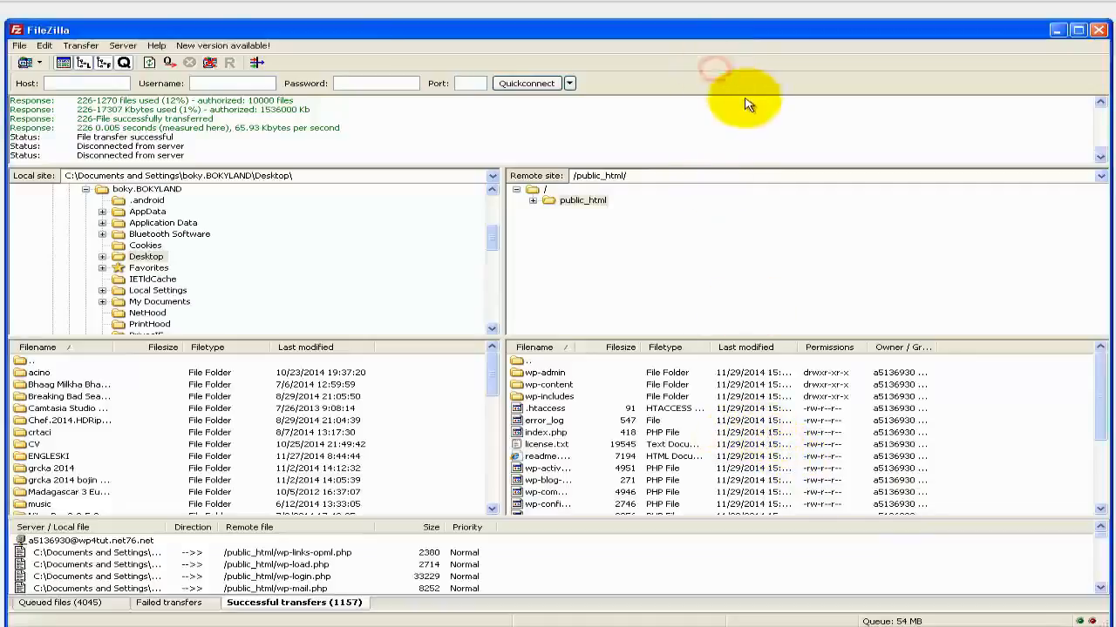
click(1102, 31)
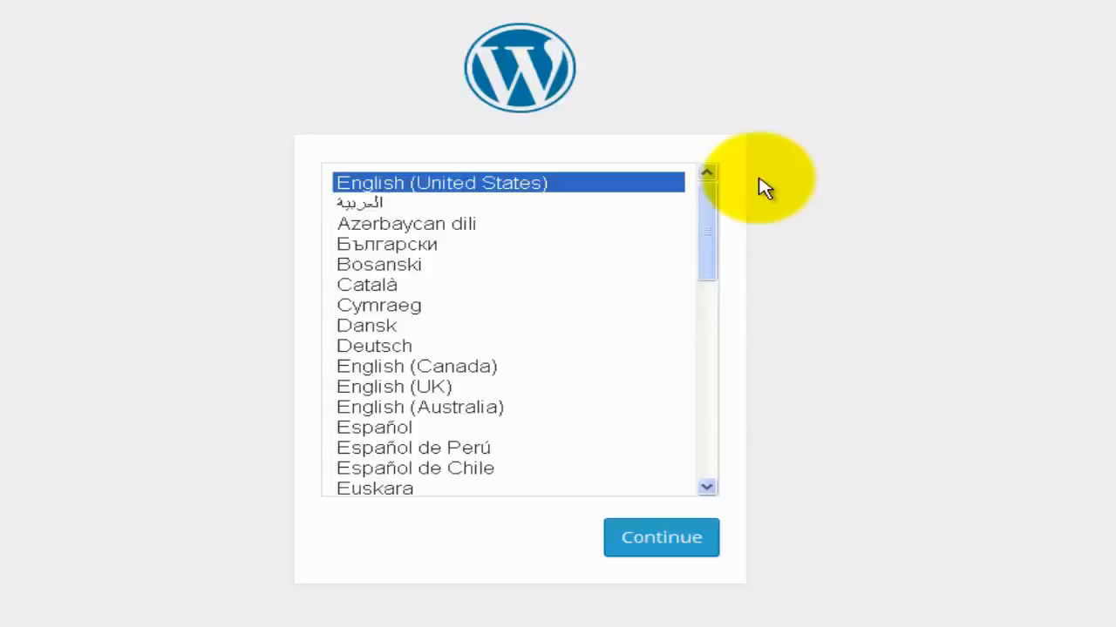
Scroll down the installer's language list and pick Türkçe.
click(707, 488)
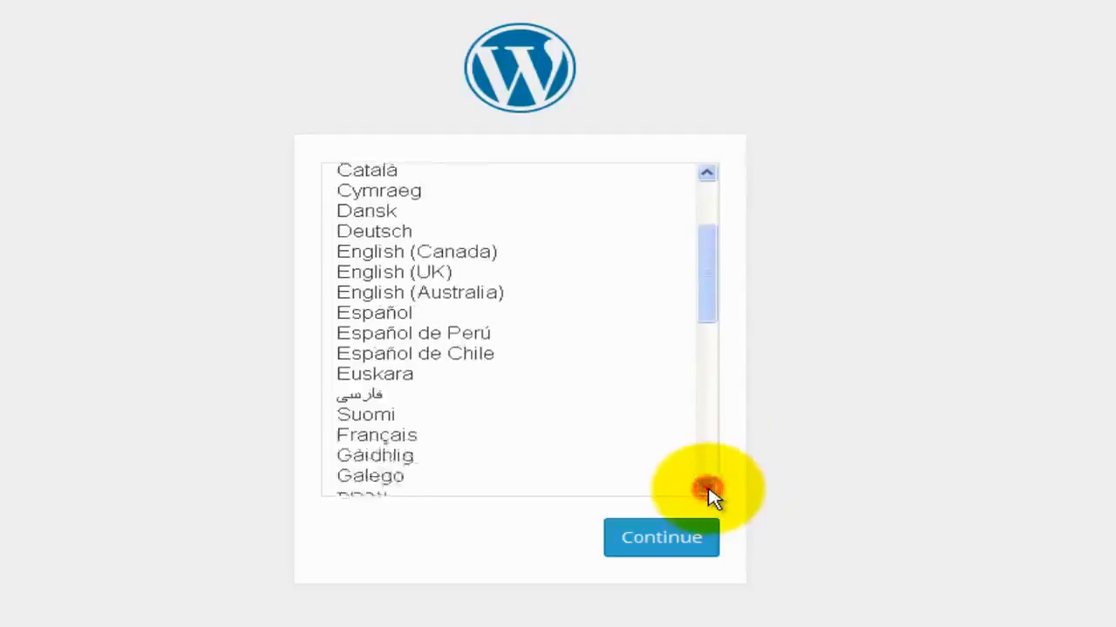
click(707, 488)
click(706, 488)
click(706, 488)
click(707, 488)
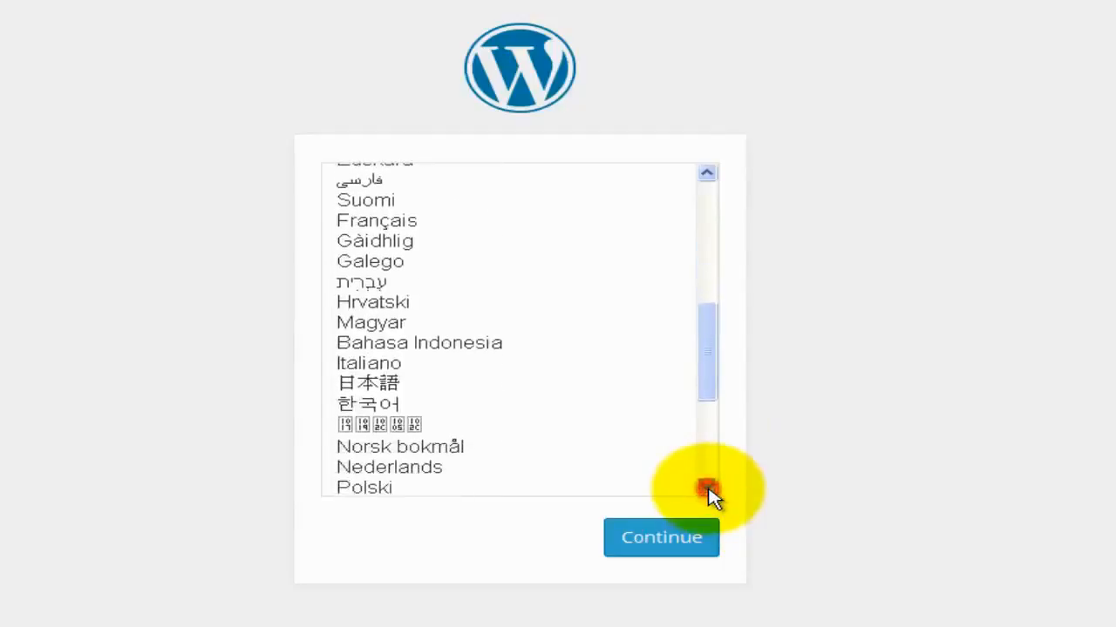
click(707, 488)
click(706, 488)
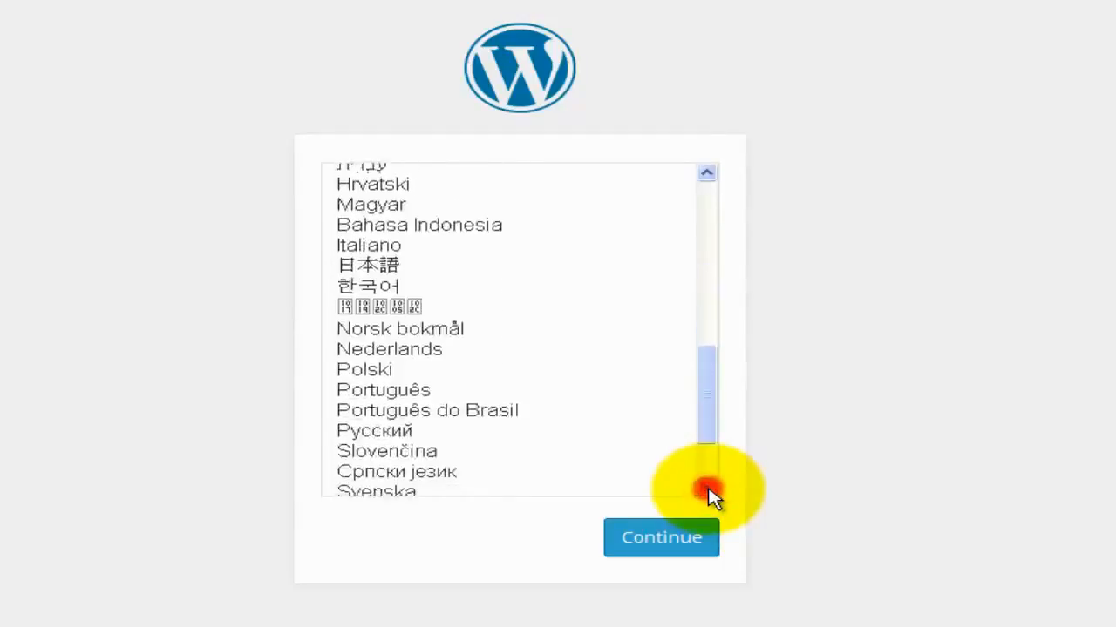
click(707, 488)
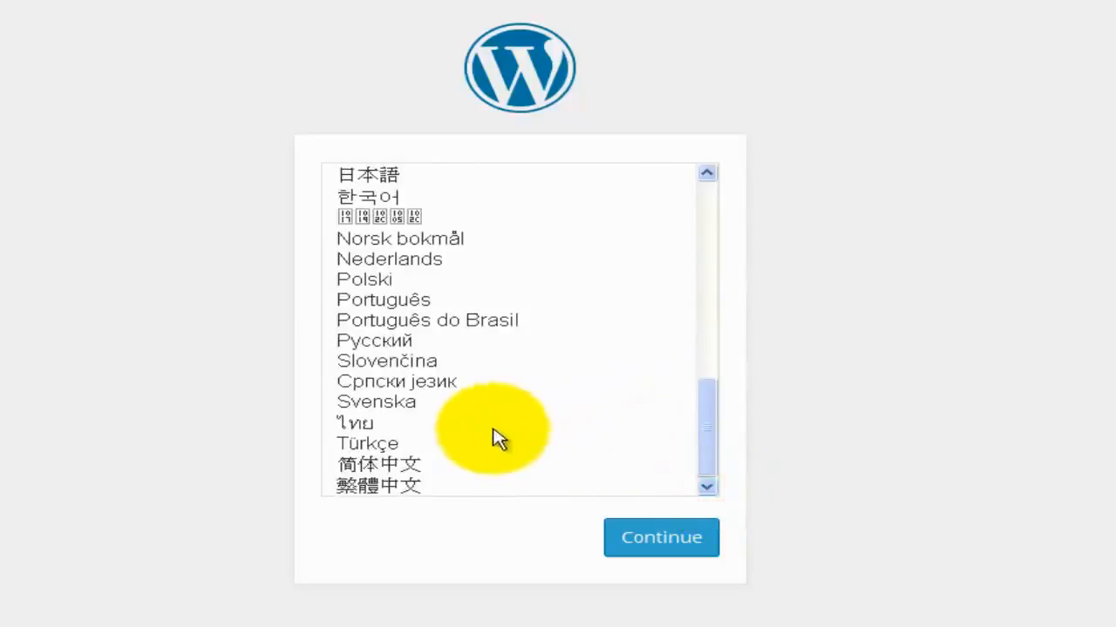
click(406, 443)
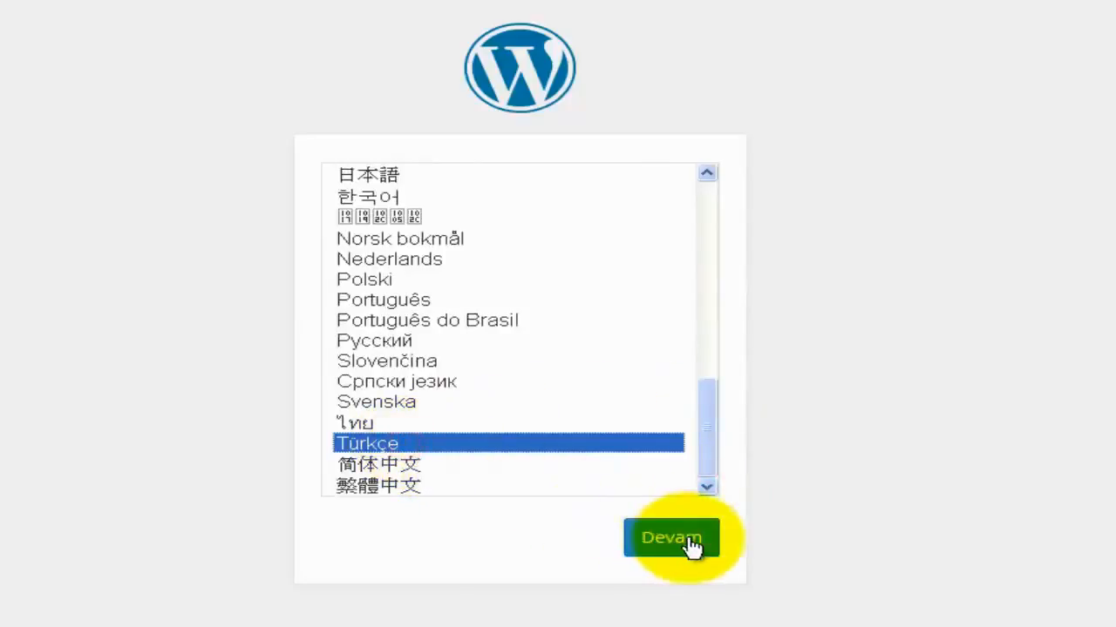
Switch the language back to English (United States) and continue setup.
drag(703, 443, 722, 232)
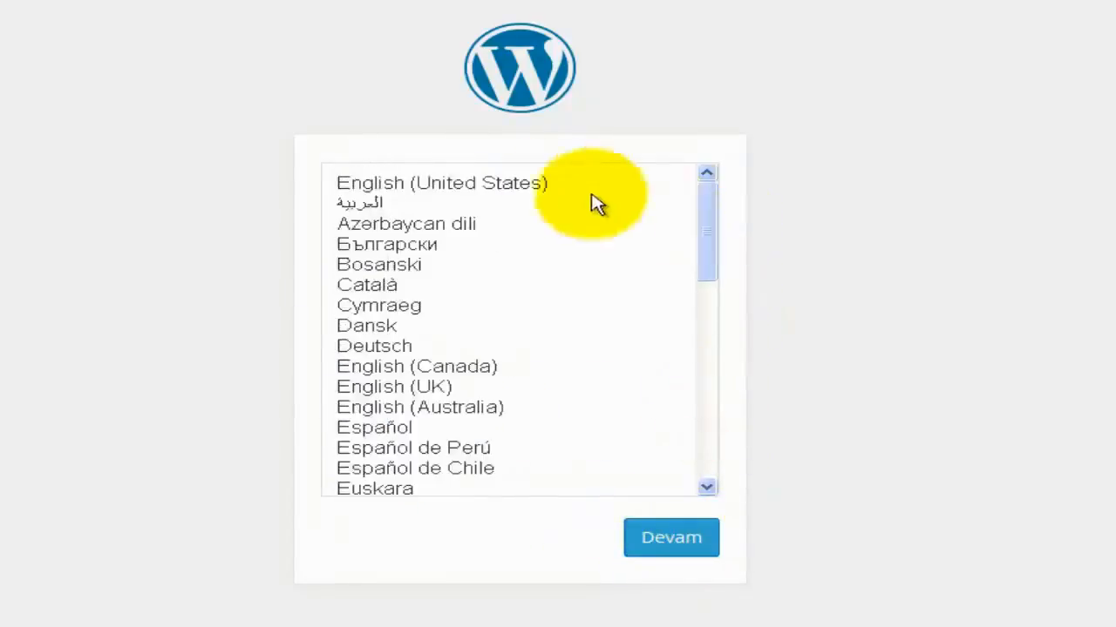
click(553, 184)
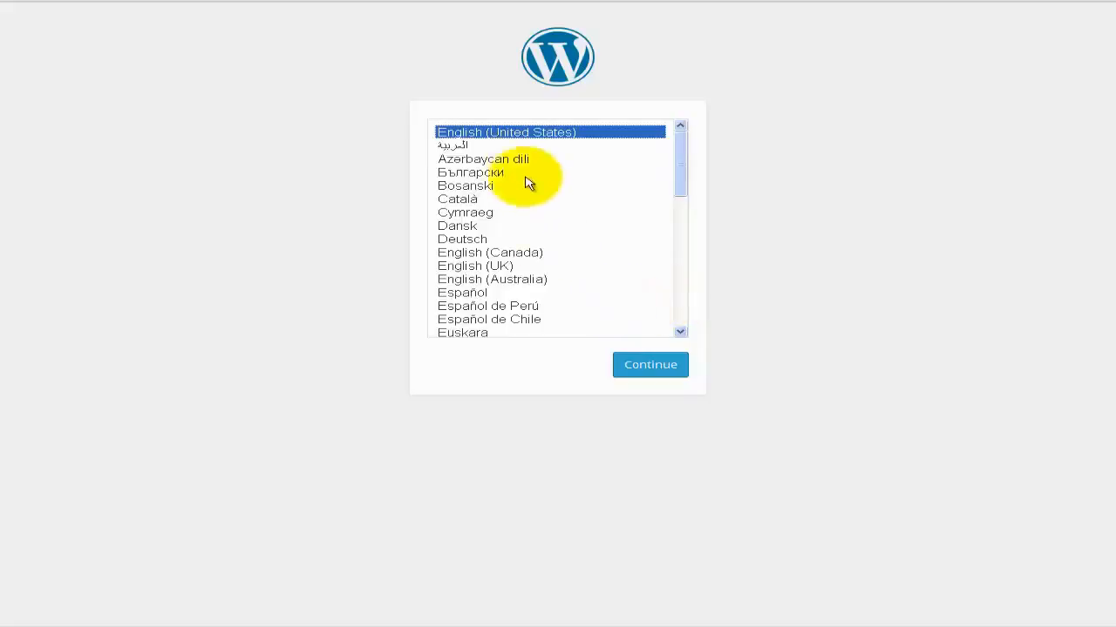
click(514, 132)
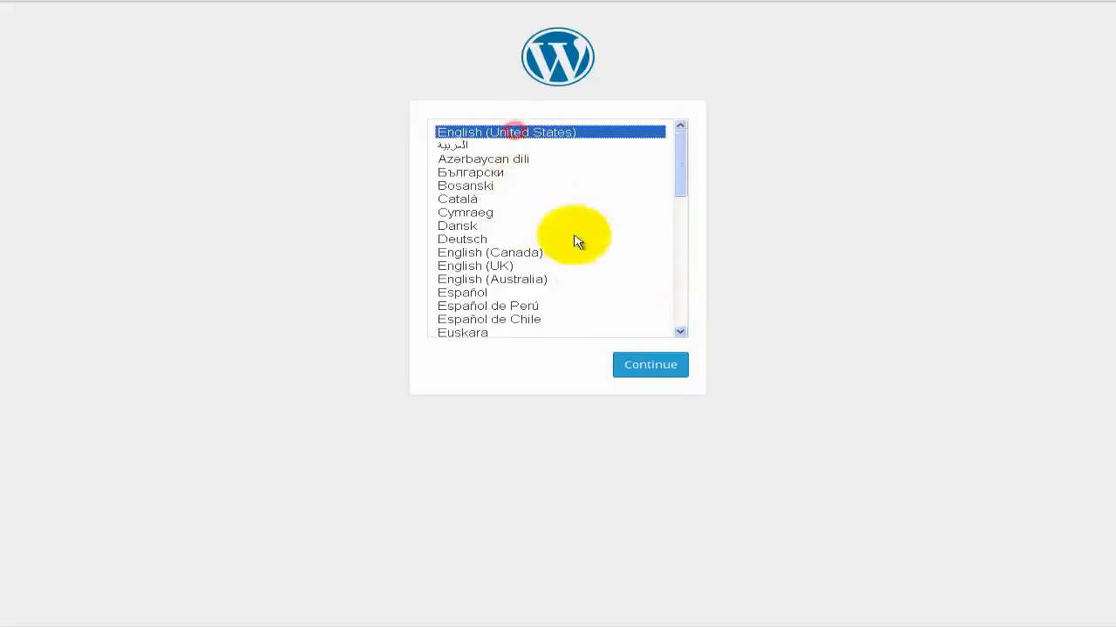
click(660, 373)
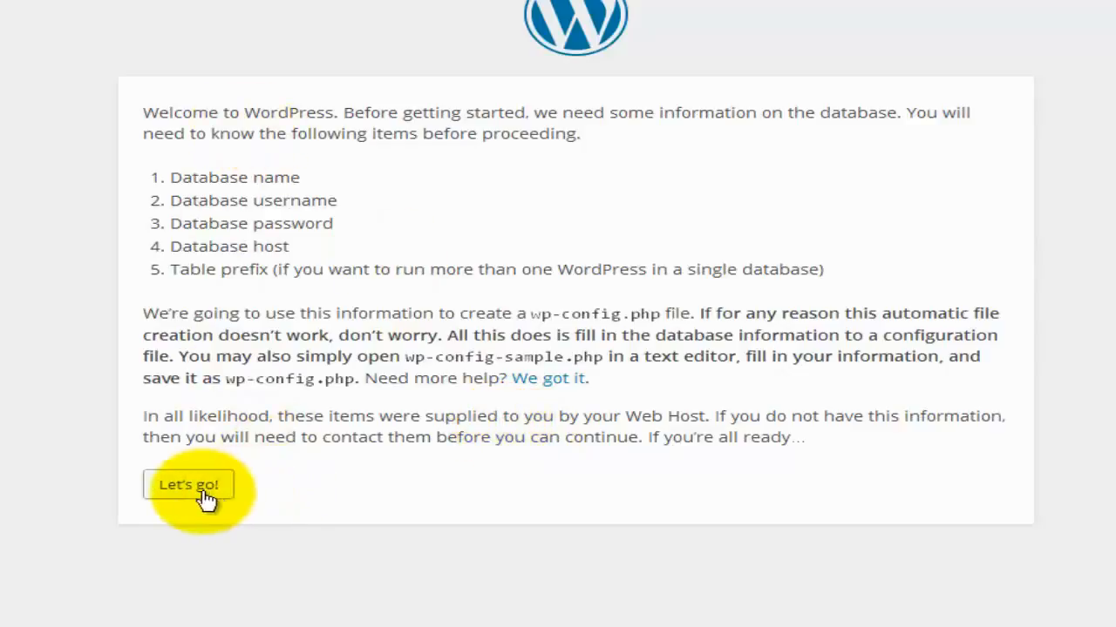
Leave the welcome page with Let's go! to reach the database details form.
click(205, 492)
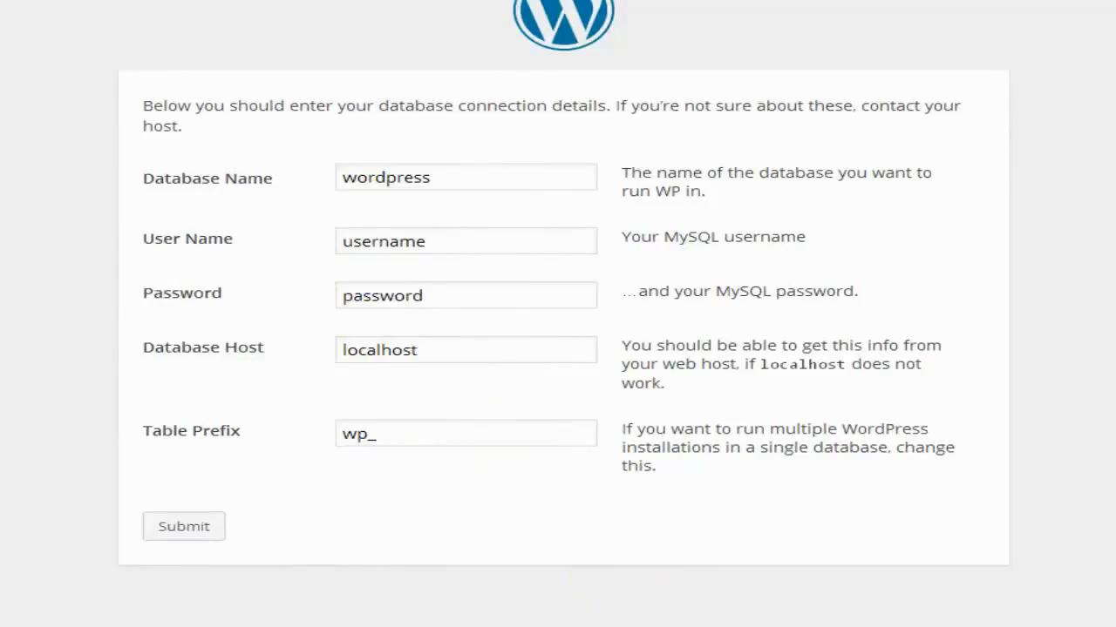
click(684, 626)
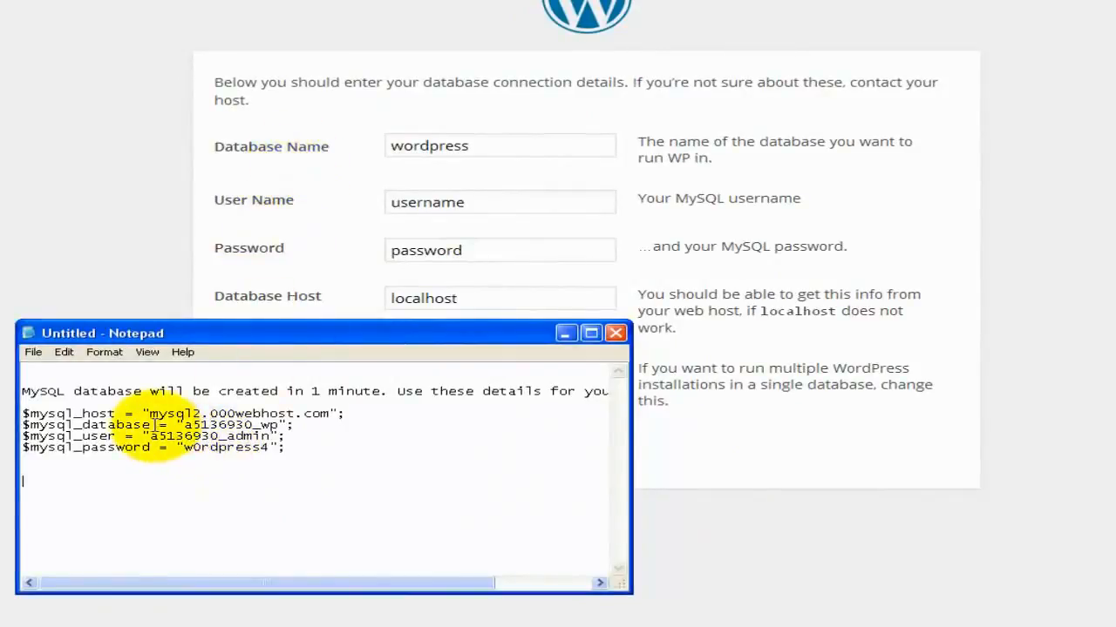
drag(184, 425, 279, 425)
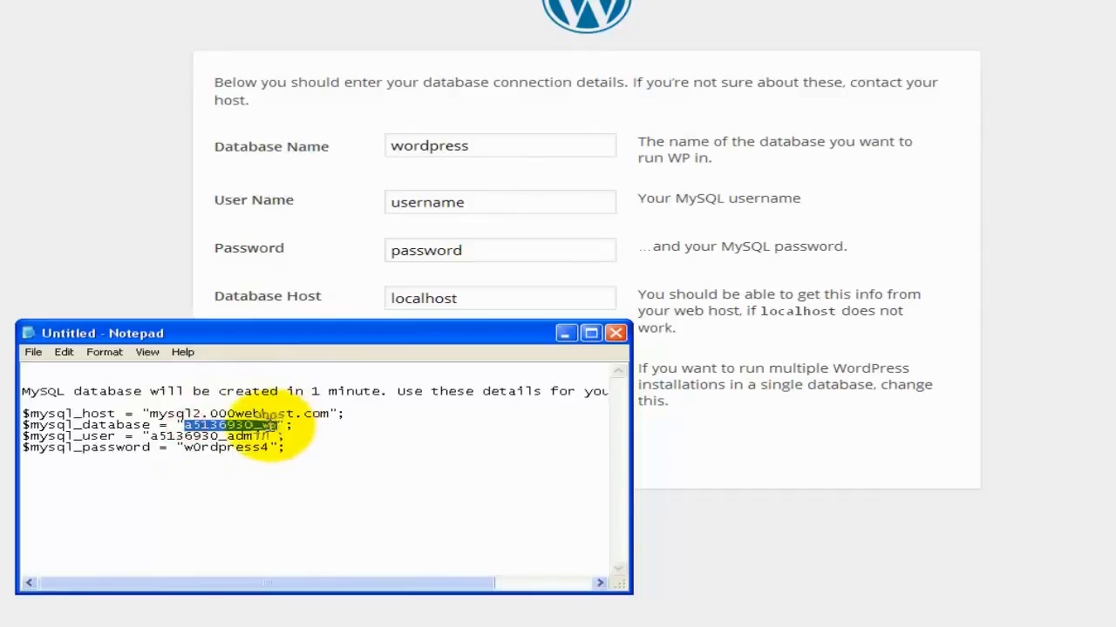
right_click(277, 427)
click(294, 468)
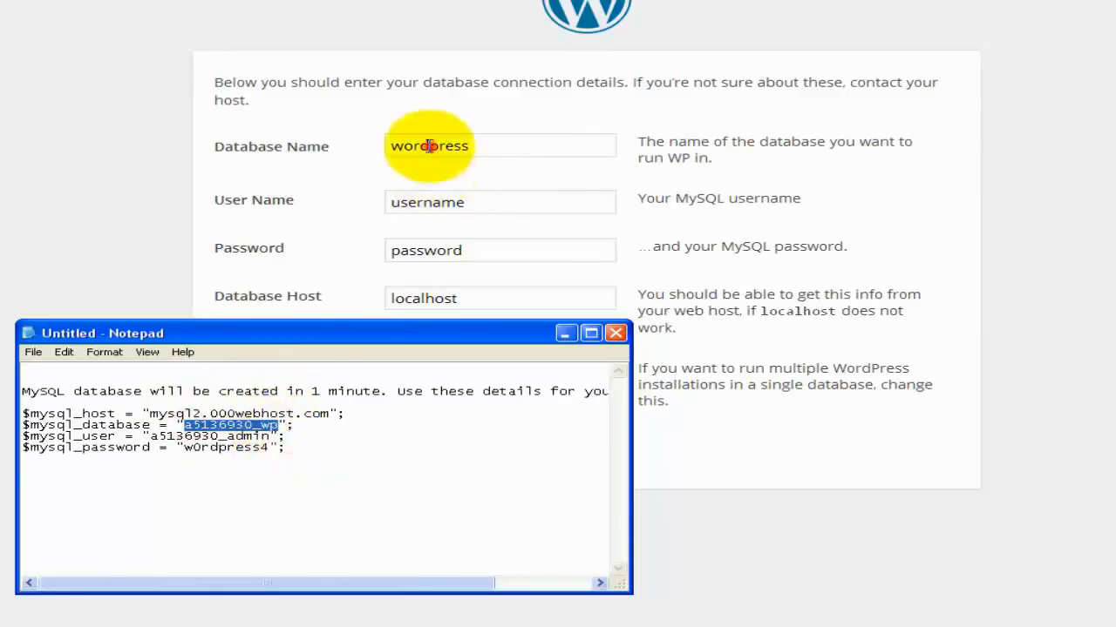
right_click(429, 147)
click(418, 141)
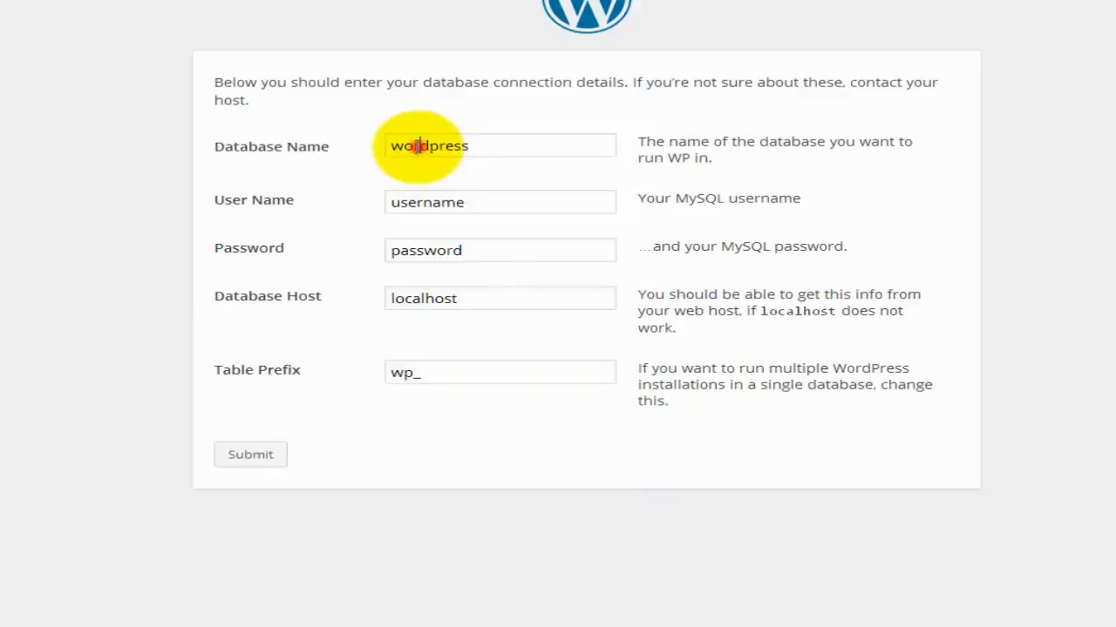
double_click(410, 145)
key(ctrl+v)
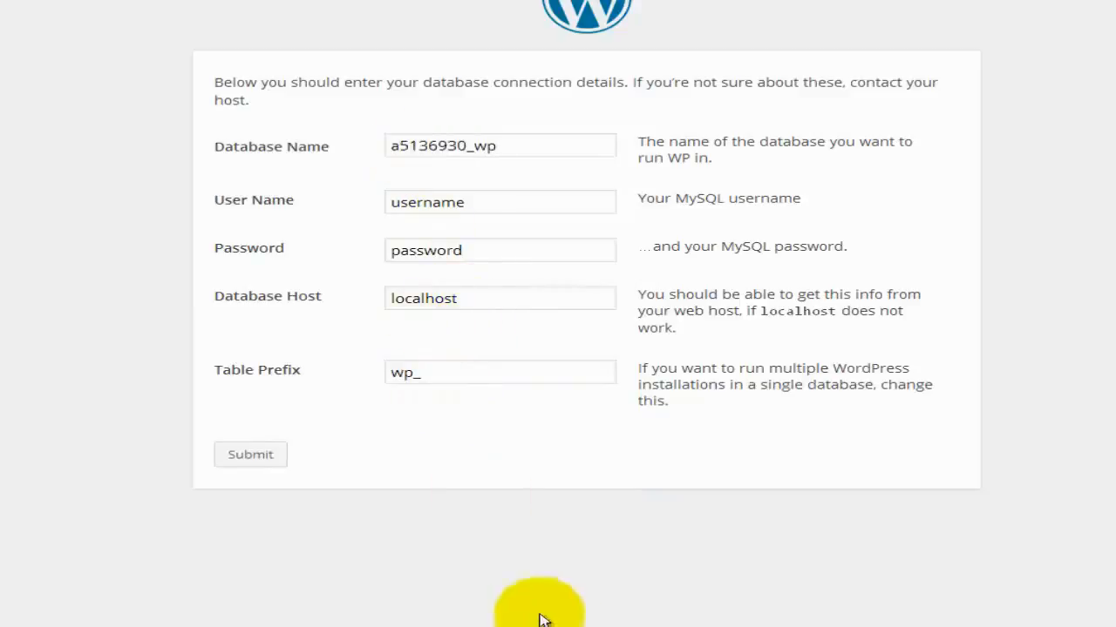
click(552, 626)
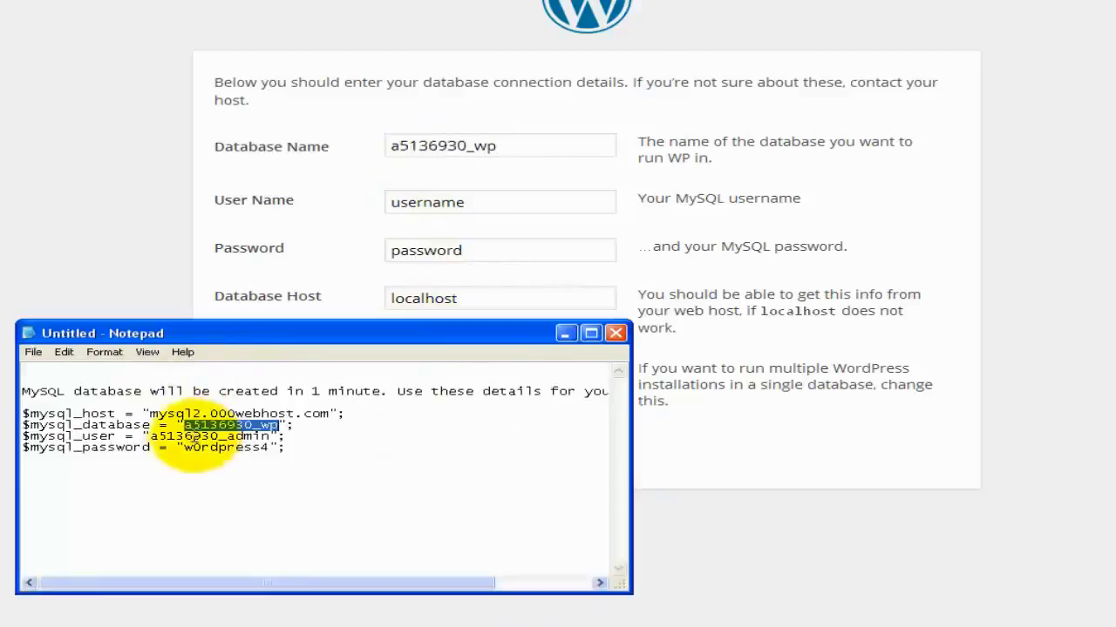
drag(150, 436, 270, 438)
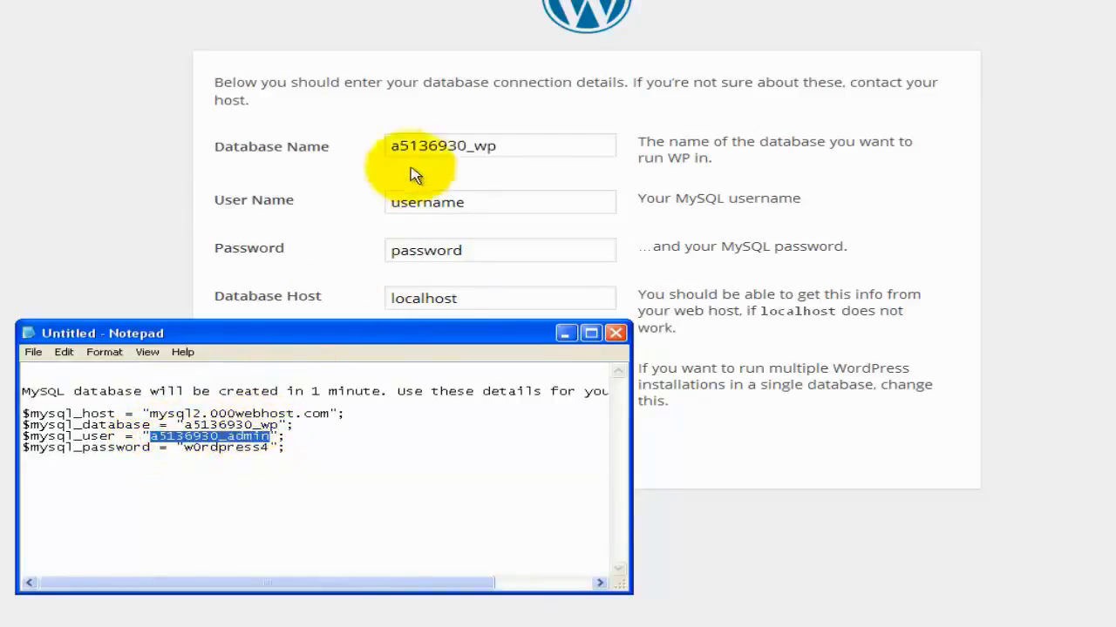
double_click(407, 203)
key(ctrl+v)
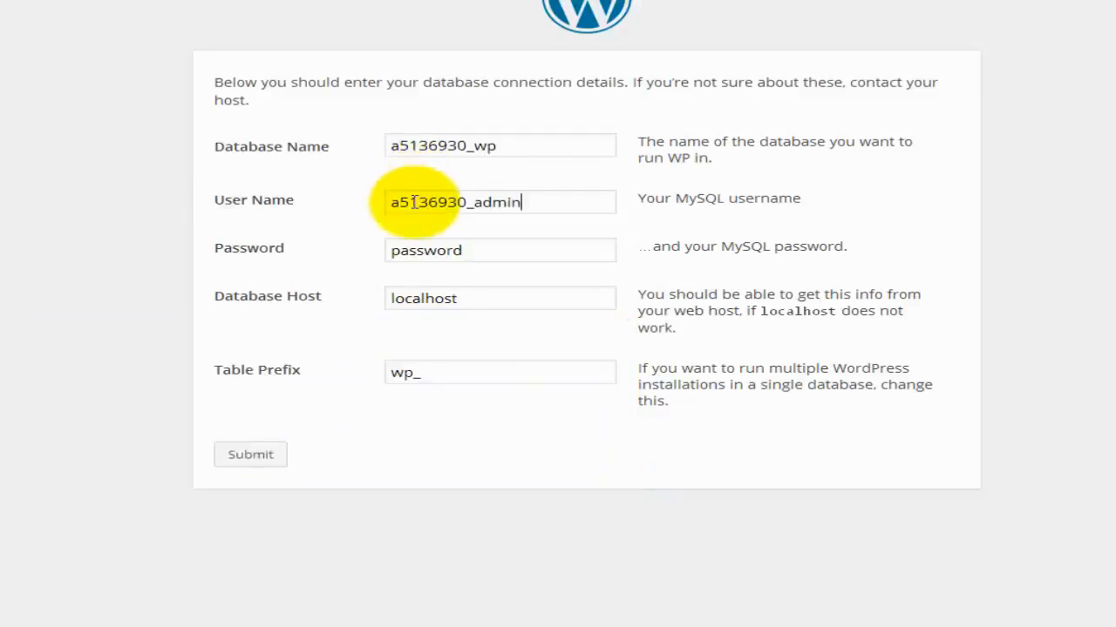
key(alt+Tab)
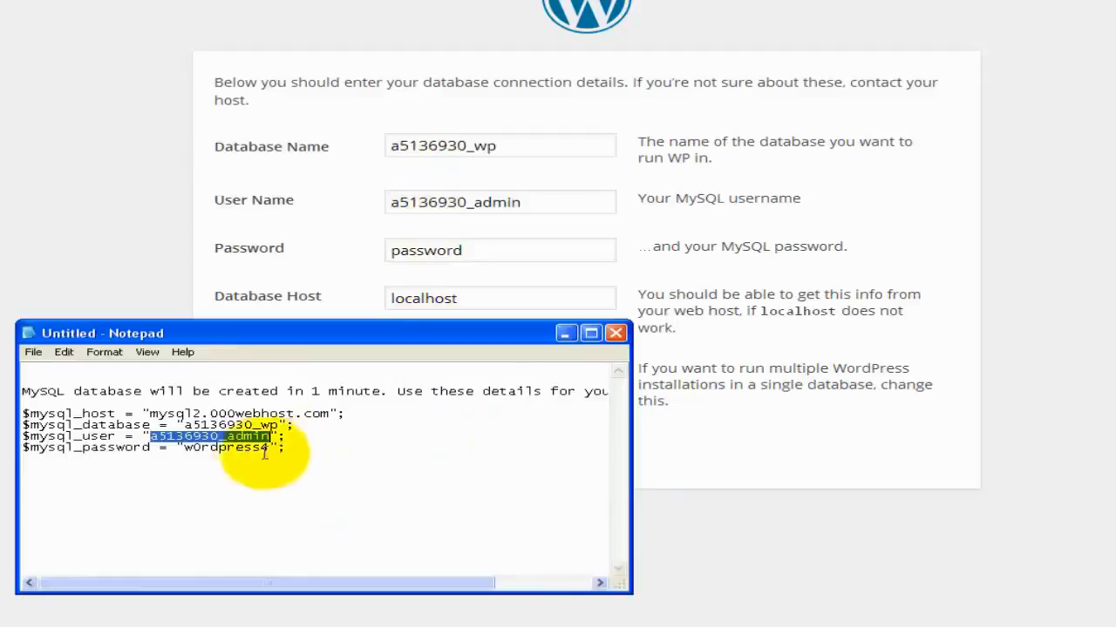
double_click(231, 448)
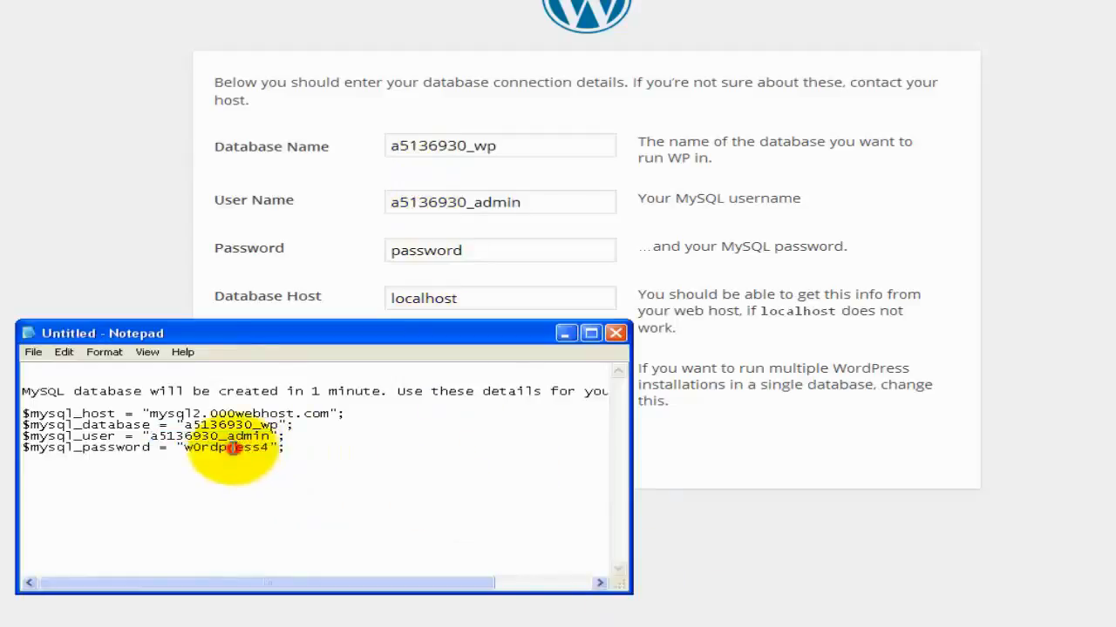
drag(184, 448, 269, 449)
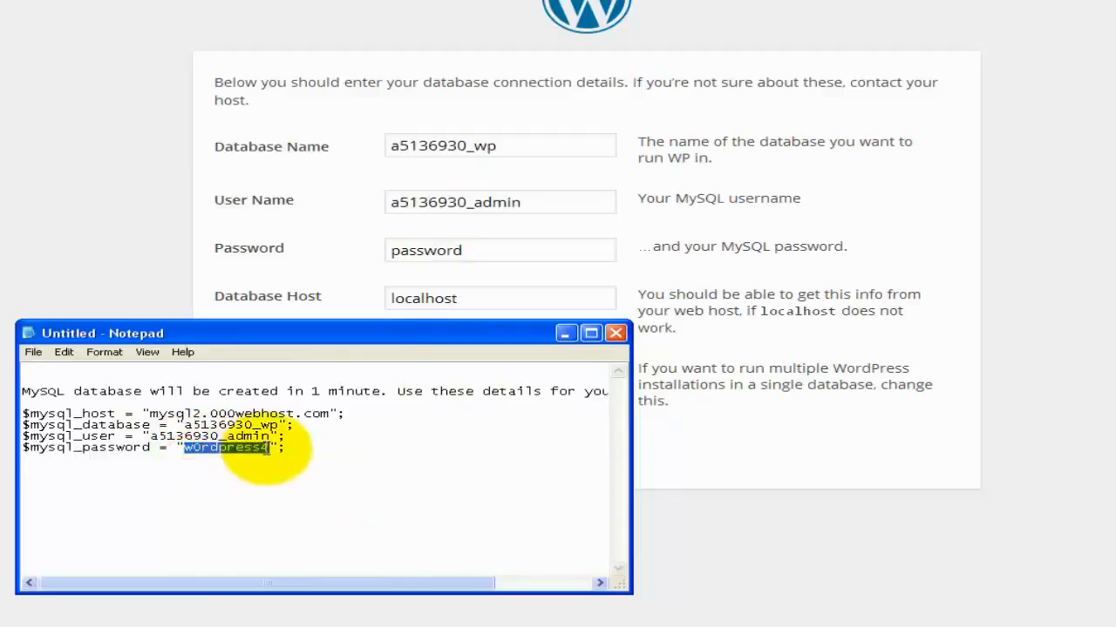
click(425, 251)
double_click(426, 251)
click(425, 251)
double_click(426, 251)
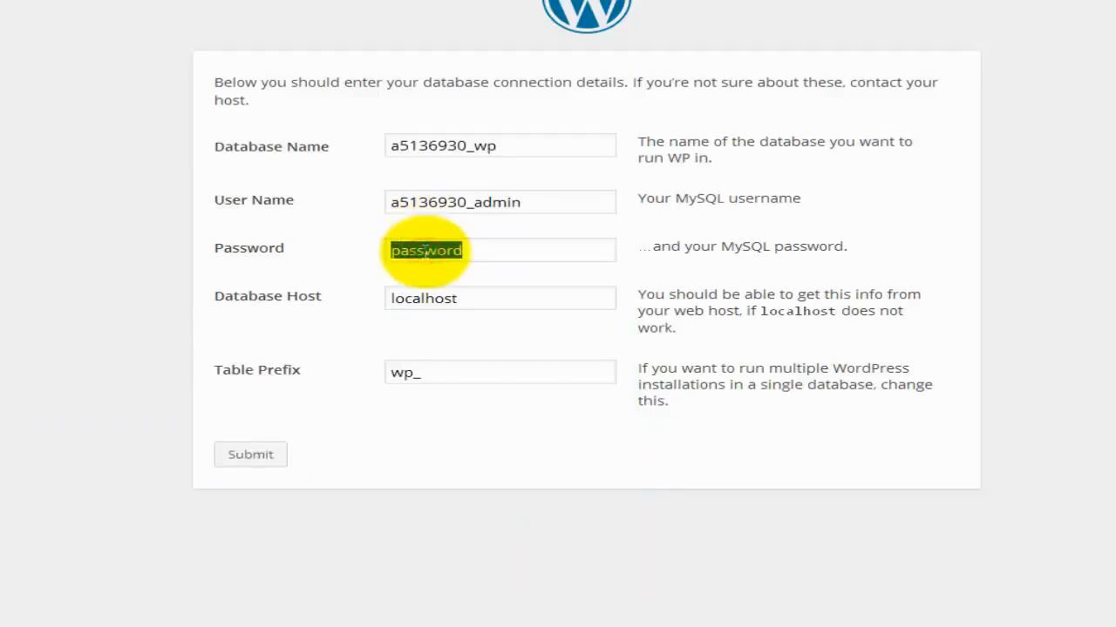
key(ctrl+v)
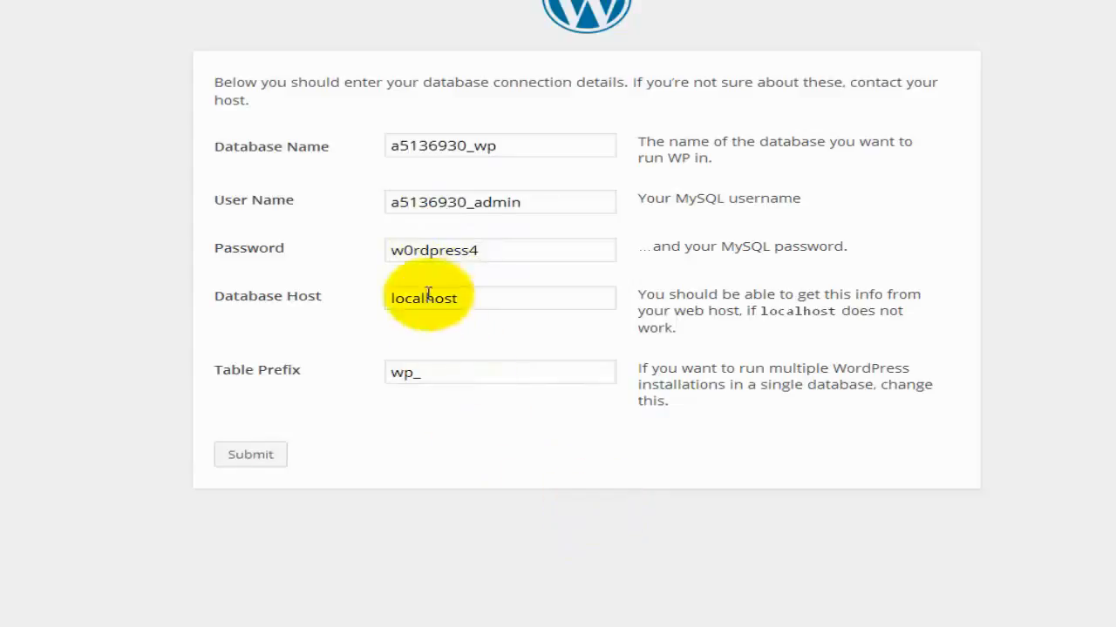
click(422, 296)
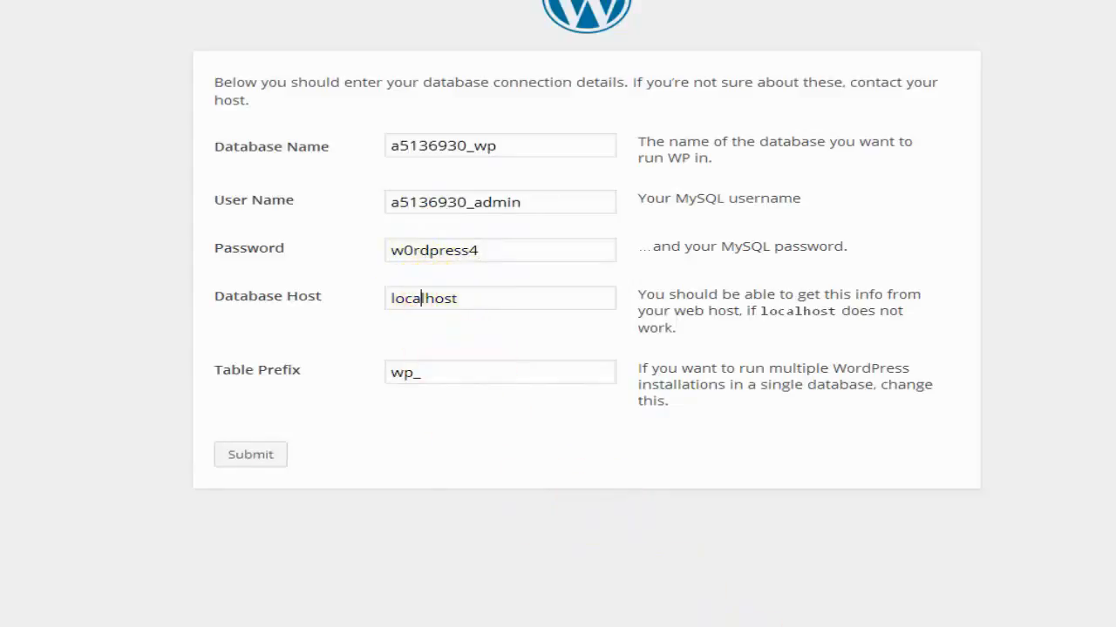
click(697, 626)
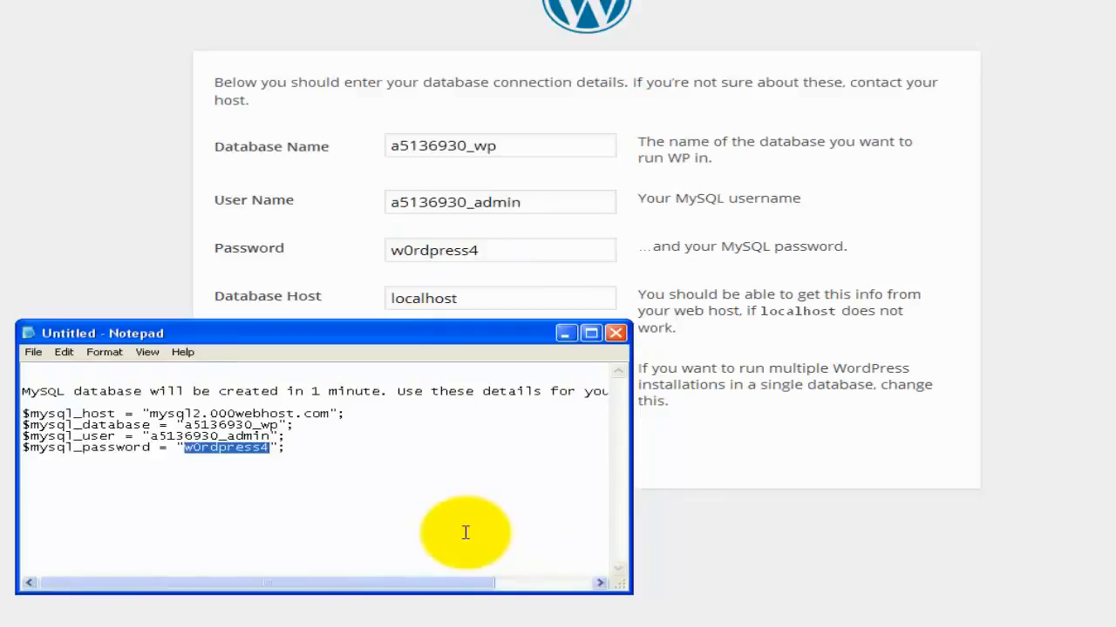
drag(148, 414, 347, 415)
key(ctrl+c)
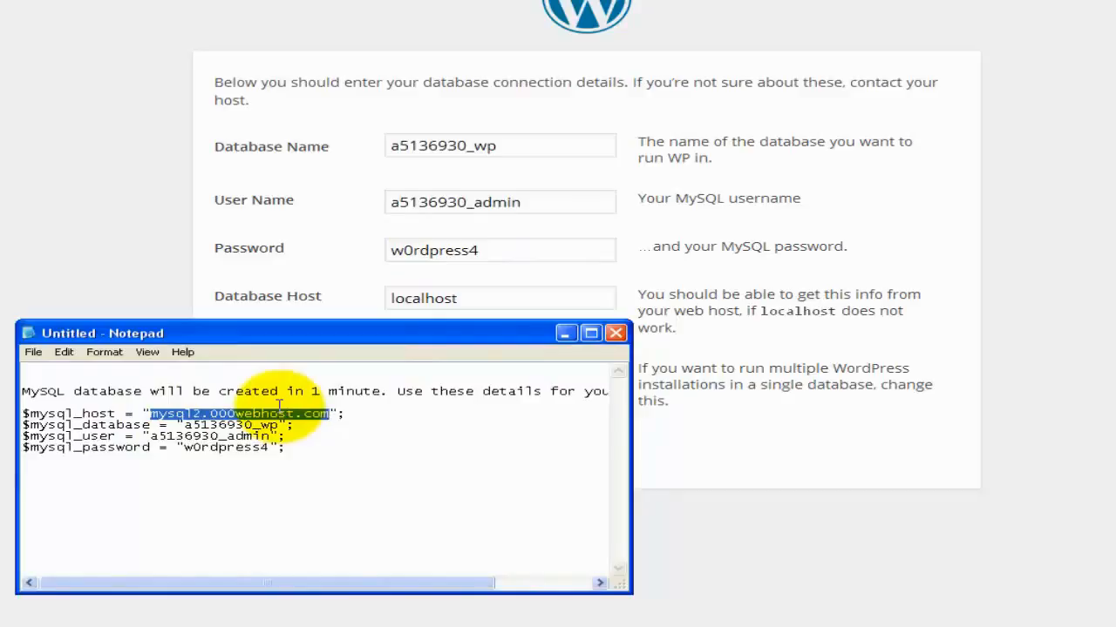
double_click(422, 299)
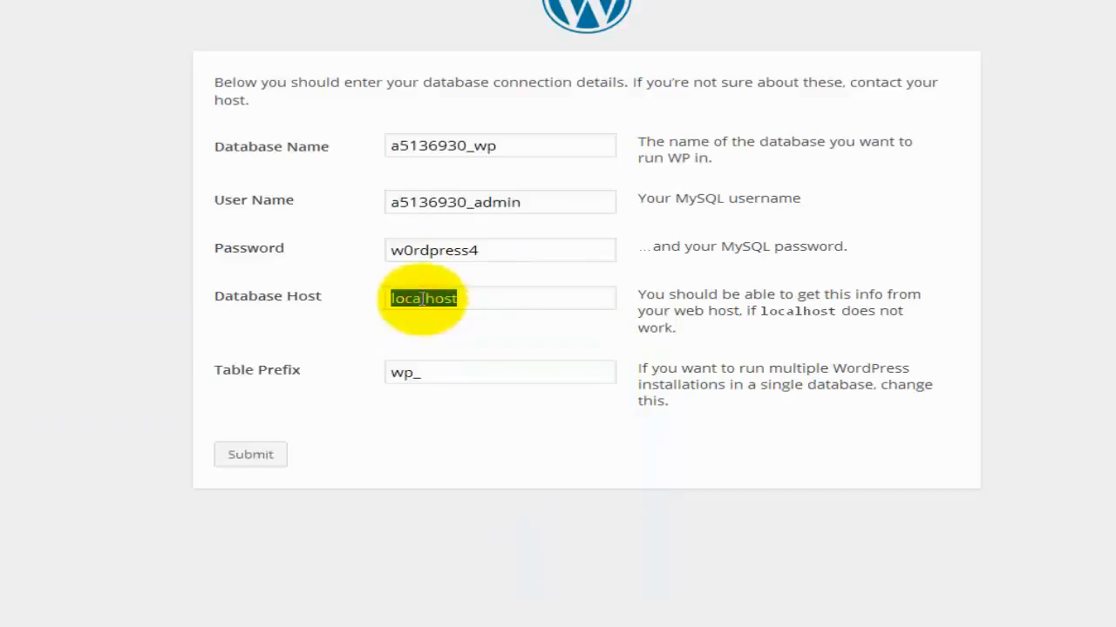
key(ctrl+v)
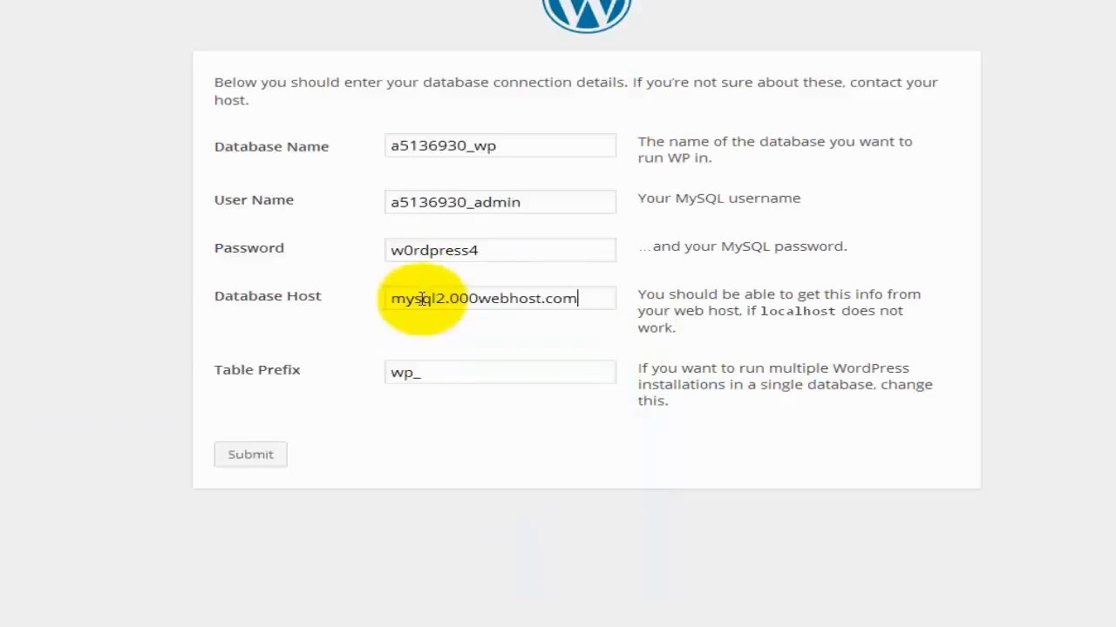
click(433, 374)
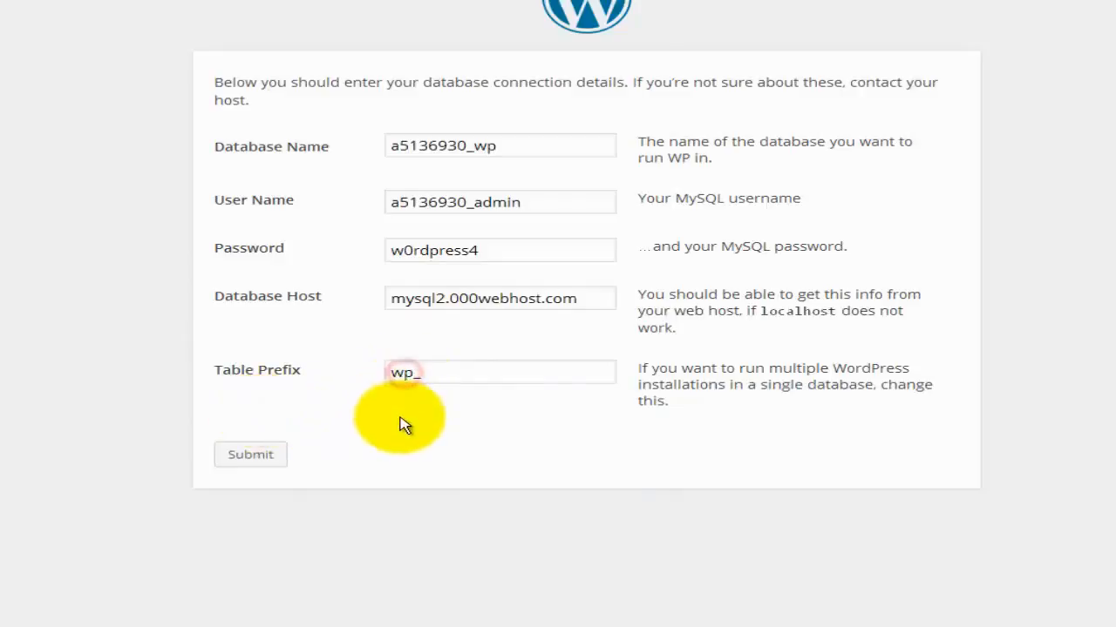
click(399, 374)
click(410, 376)
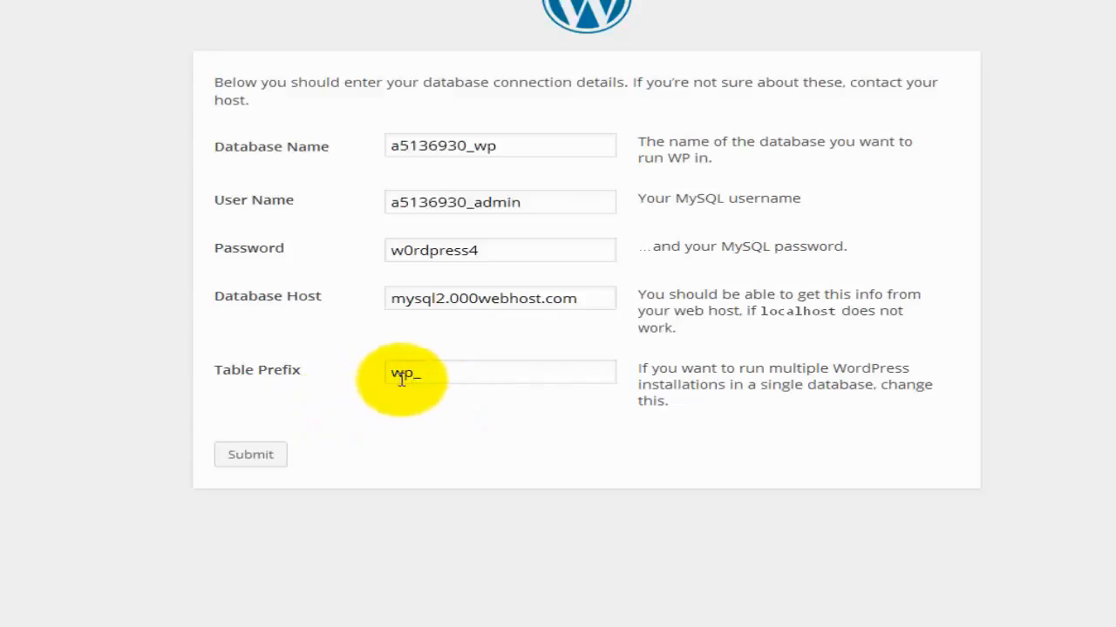
click(434, 377)
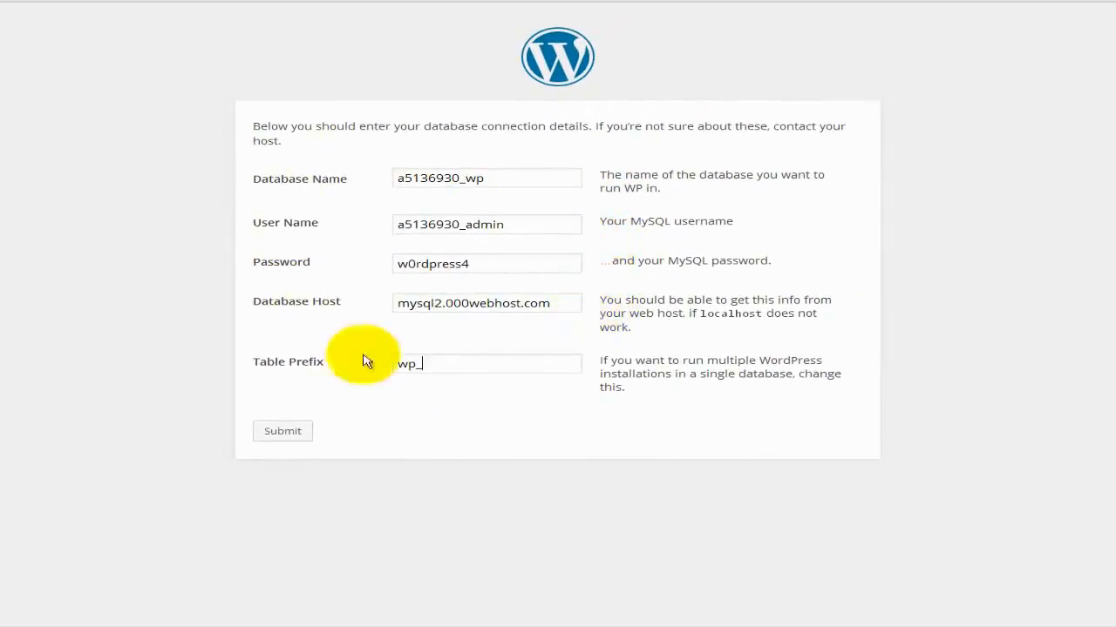
Submit the database connection details and run the WordPress install.
click(293, 436)
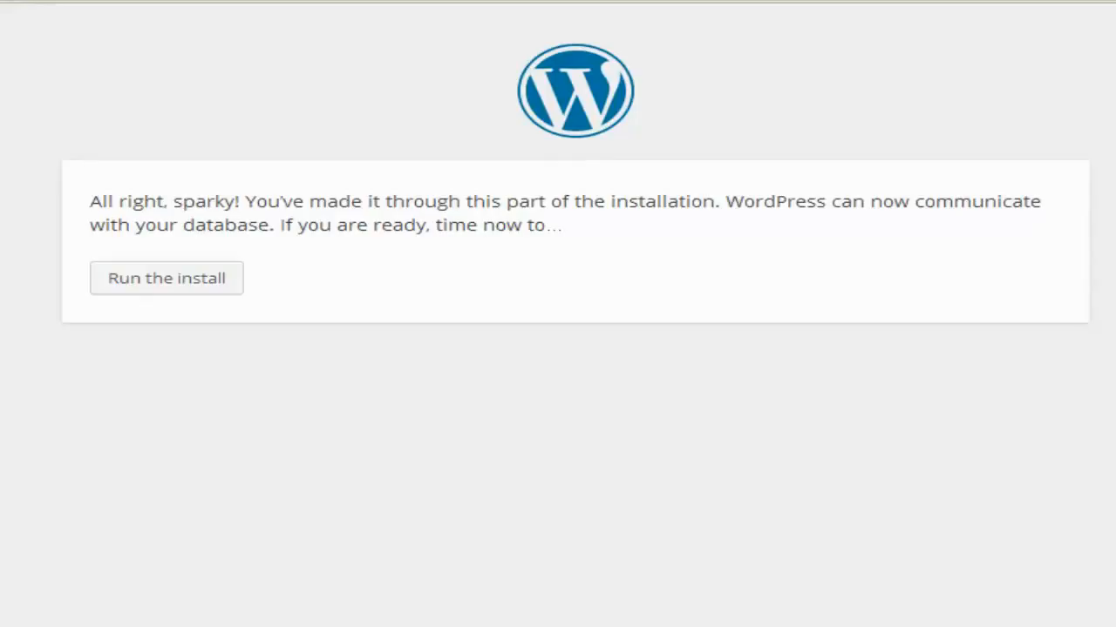
click(170, 280)
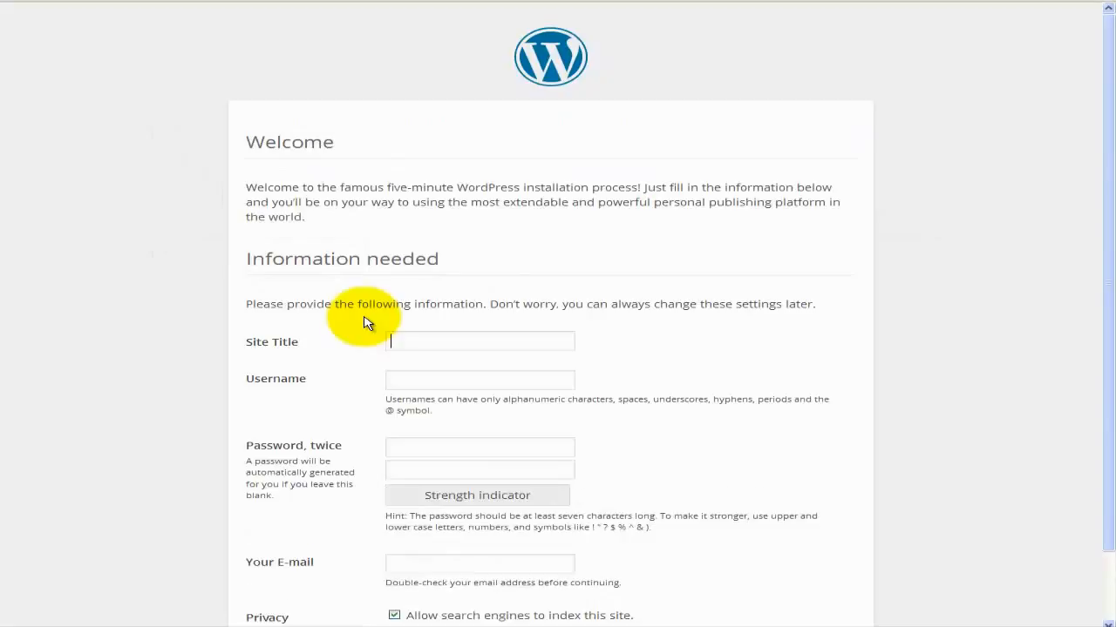
scroll(366, 323, down, 2)
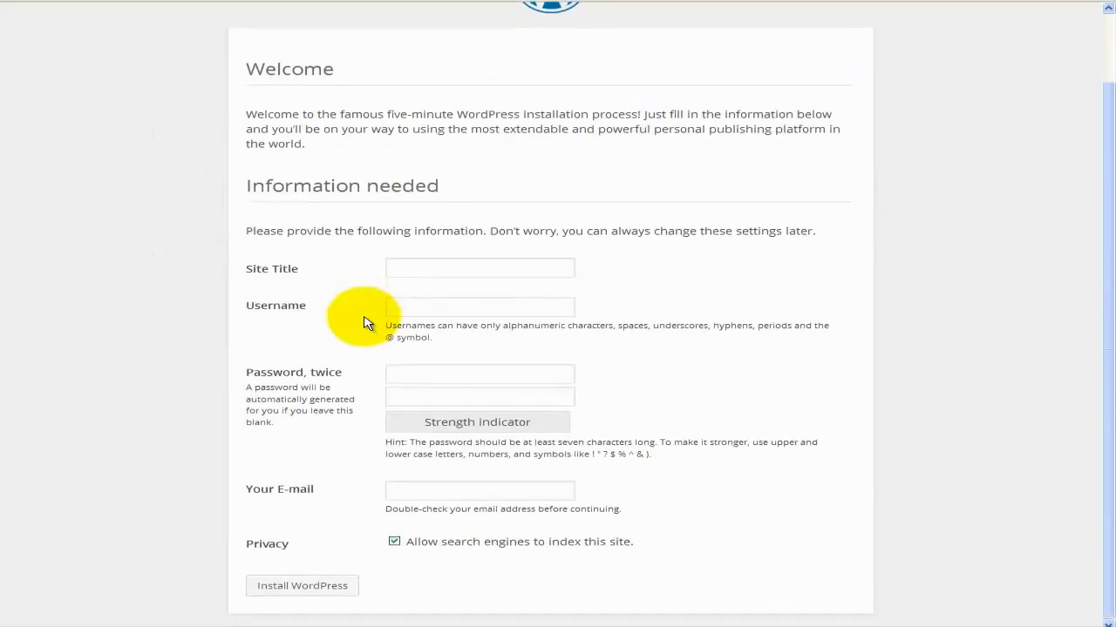
Enter site title 'Wordpress Tutorial', an admin username, and the password in both fields.
click(398, 269)
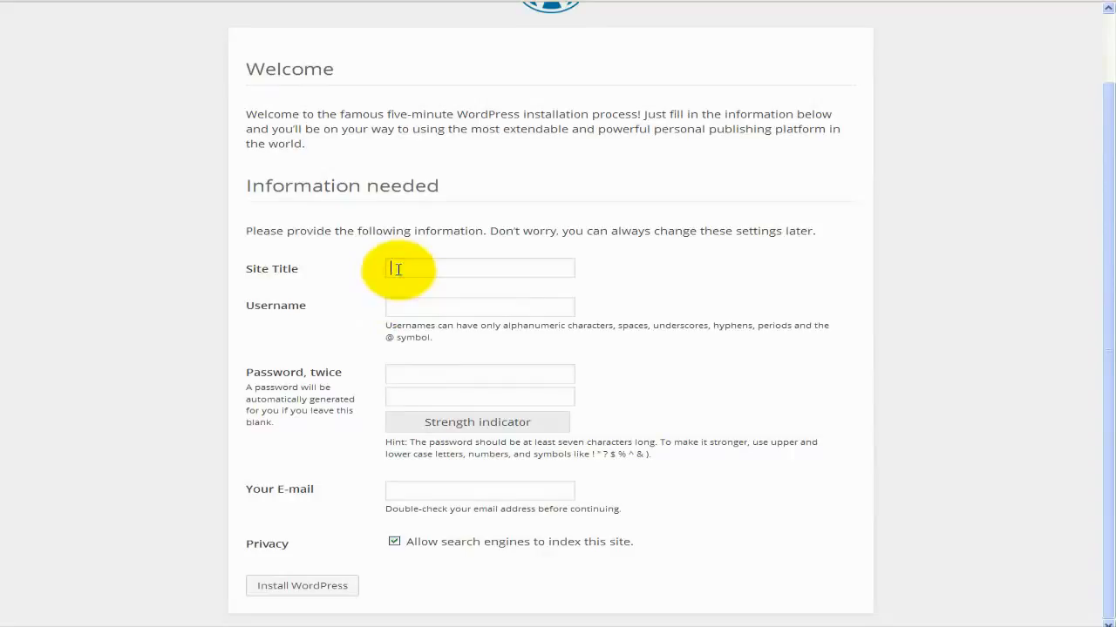
text(Word pressTutorial)
key(Tab)
text(wordpress)
key(Tab)
text(wordpress1)
key(Tab)
text(wo)
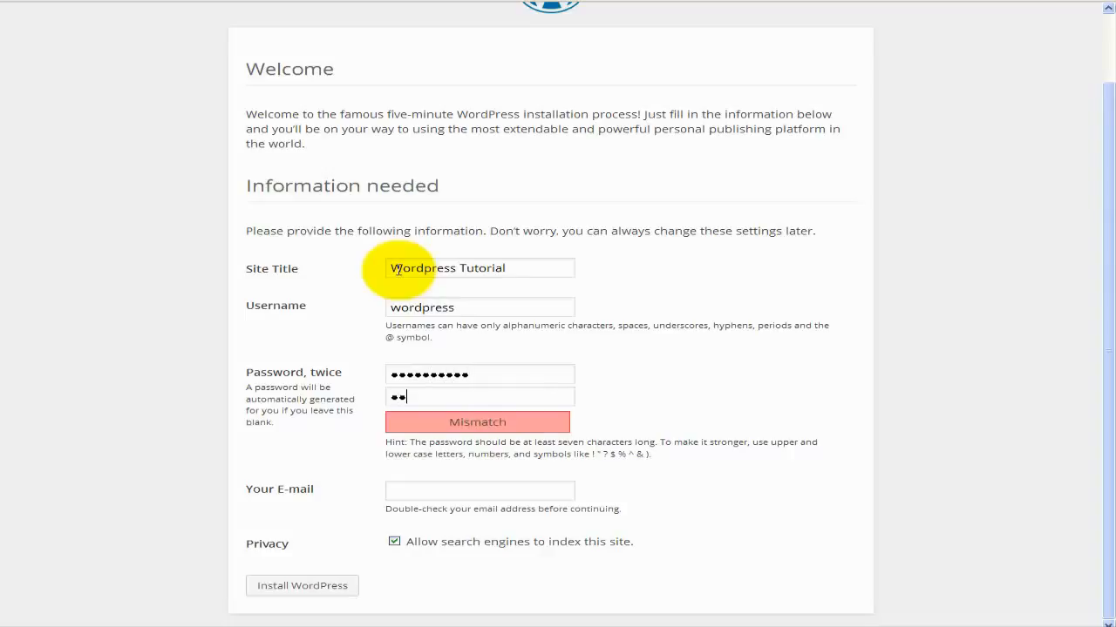
text(rdpress11)
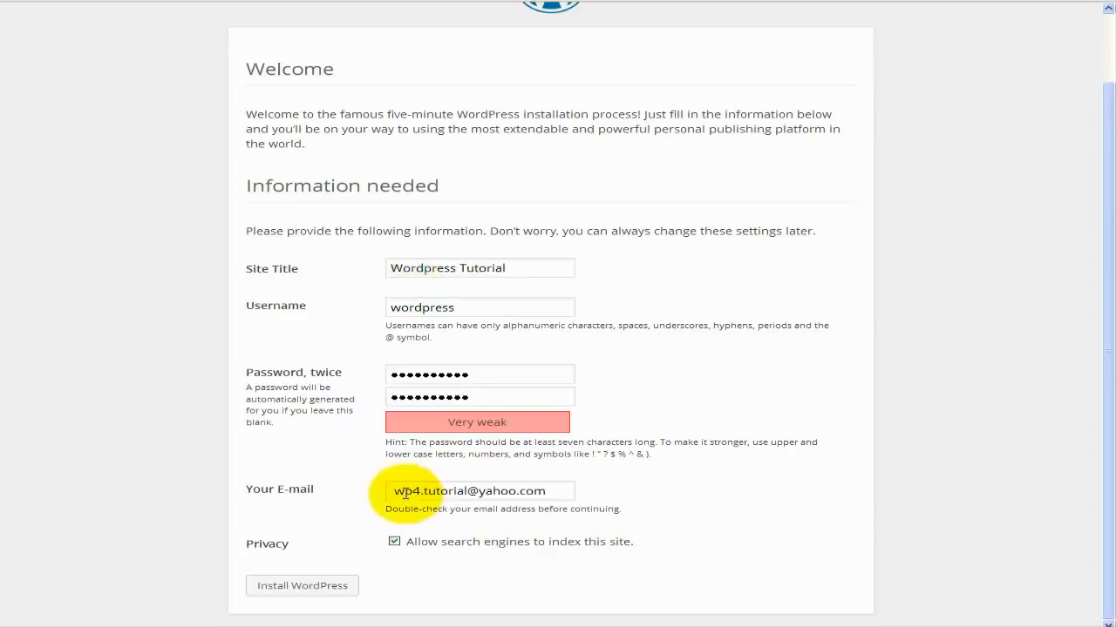
click(406, 494)
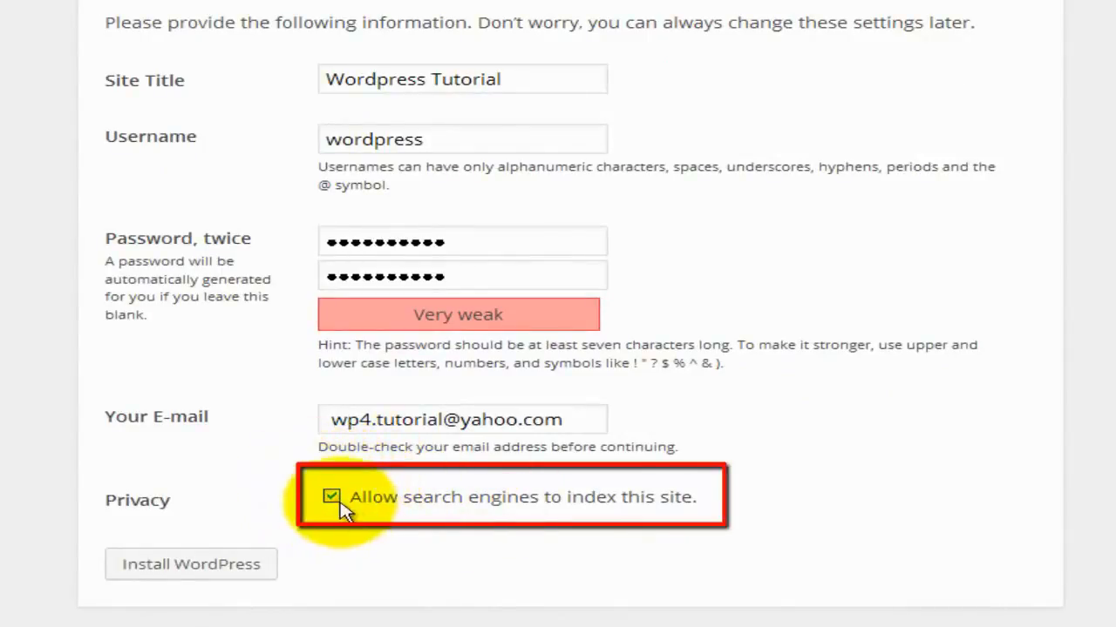
Turn off search engine indexing and install WordPress.
click(332, 500)
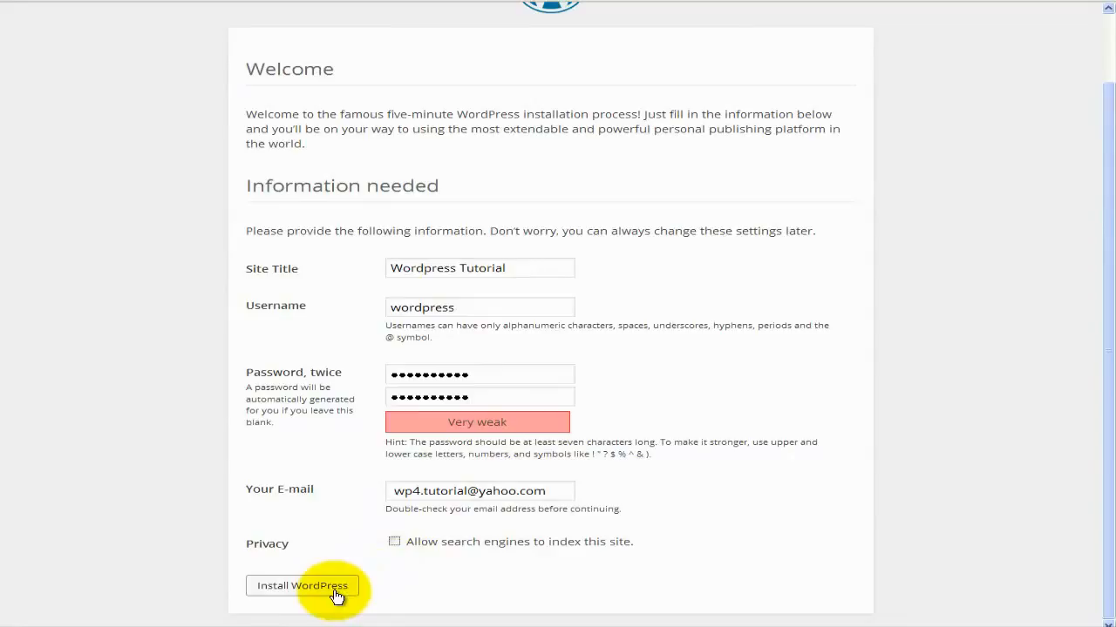
click(336, 594)
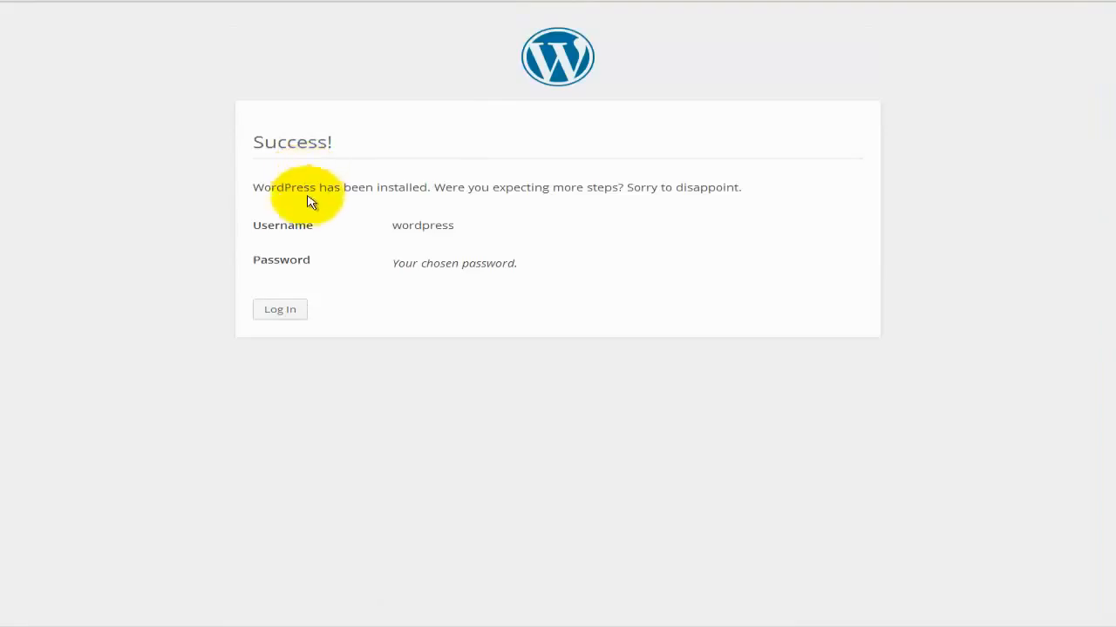
Copy the admin username and record user: and pass: login lines in the Notepad notes.
double_click(400, 227)
right_click(401, 224)
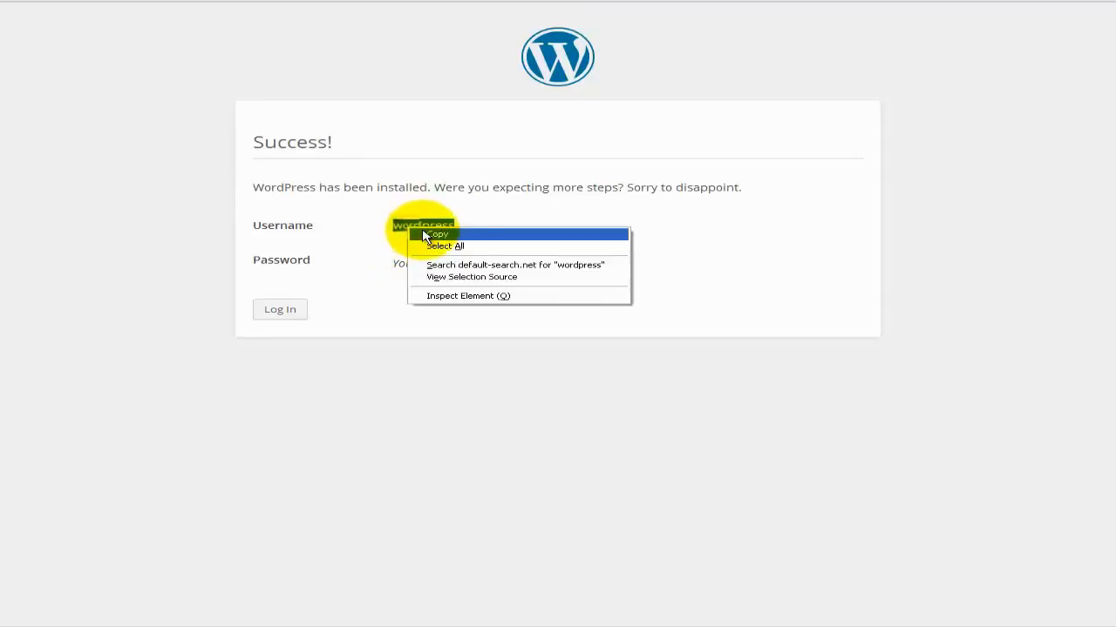
click(422, 231)
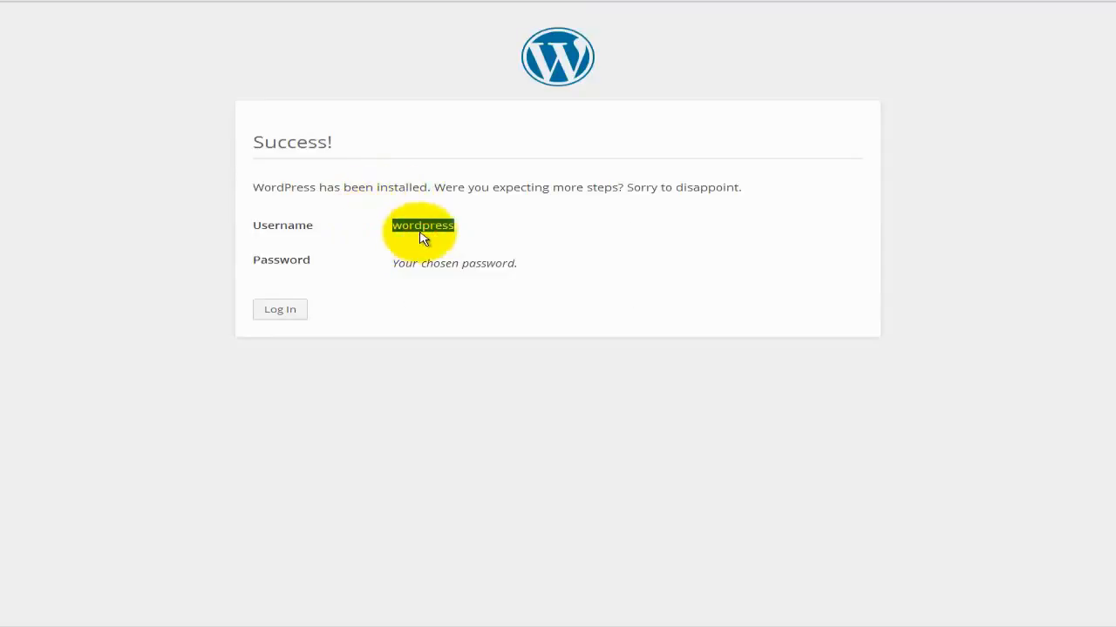
click(709, 624)
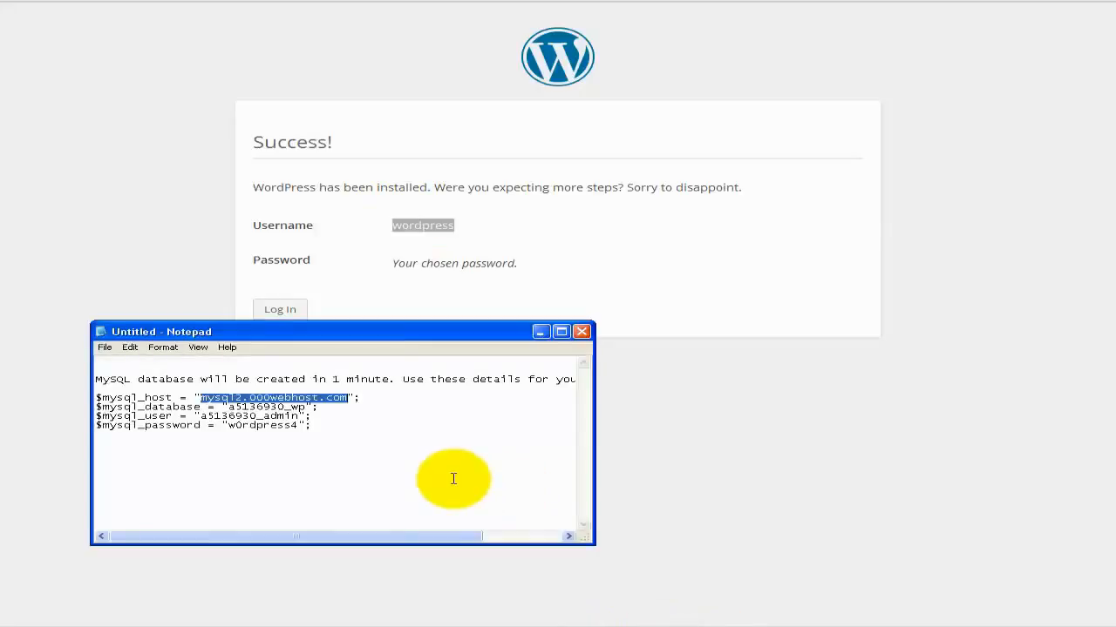
click(453, 479)
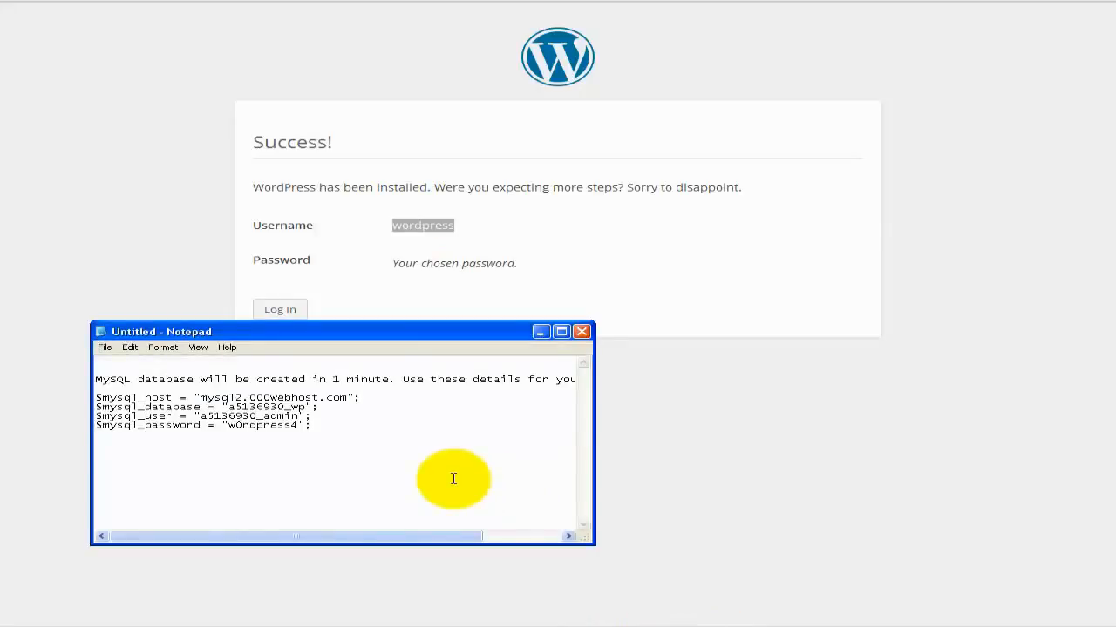
text(wordpress)
text(w0rd)
text(press4)
text(pass:)
key(Up)
text(user:)
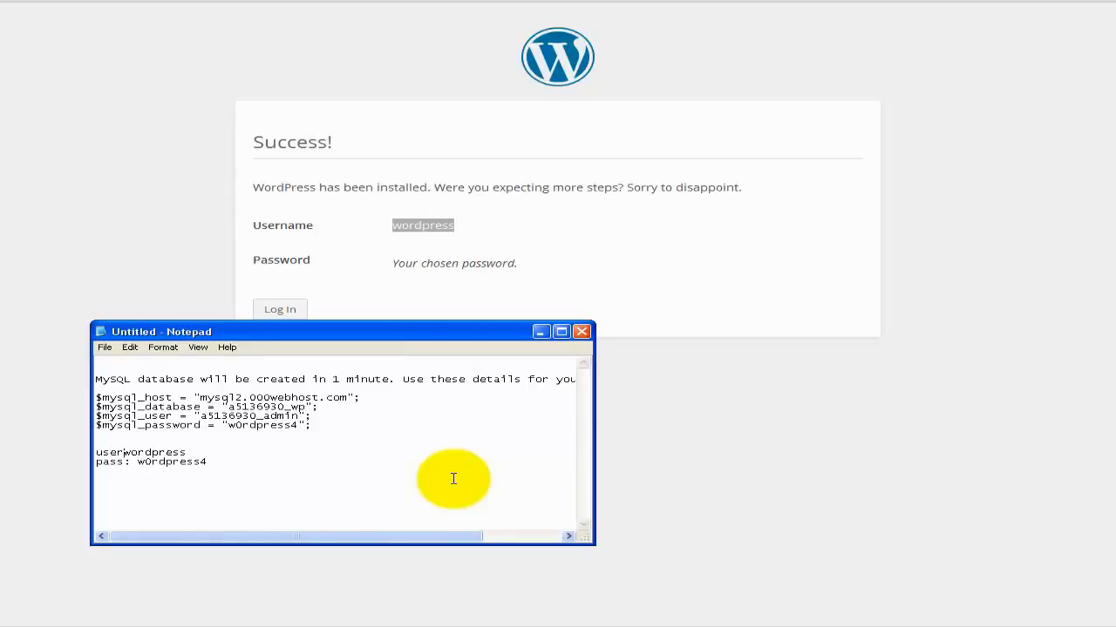
text(:)
click(661, 409)
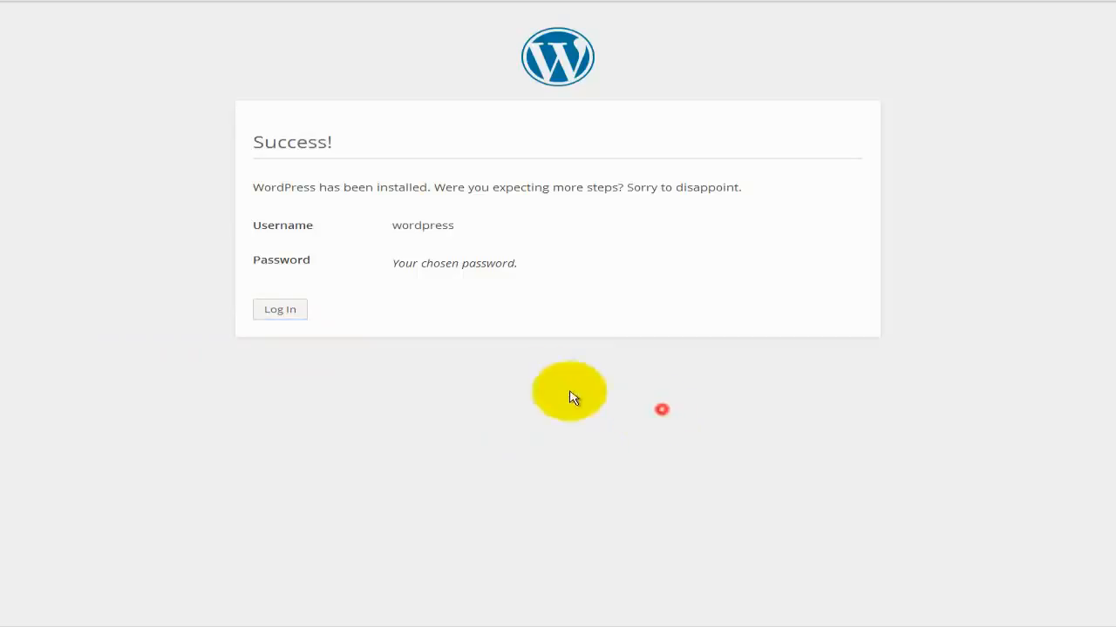
Log in to the new WordPress site with Remember Me ticked, reaching the WordPress 4.0.1 Dashboard.
click(272, 306)
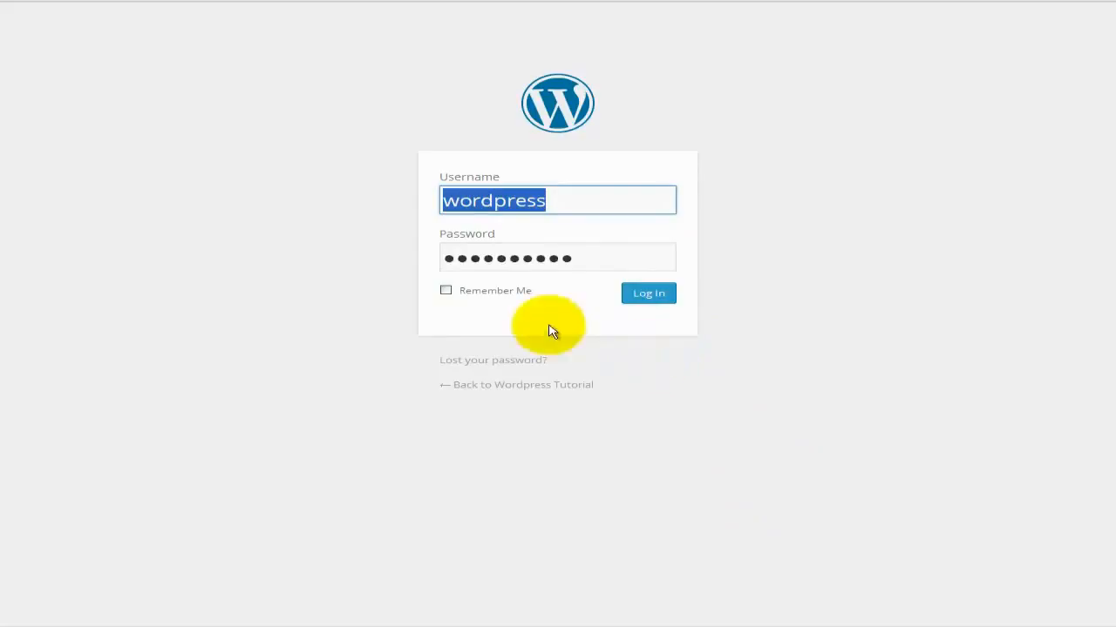
click(447, 292)
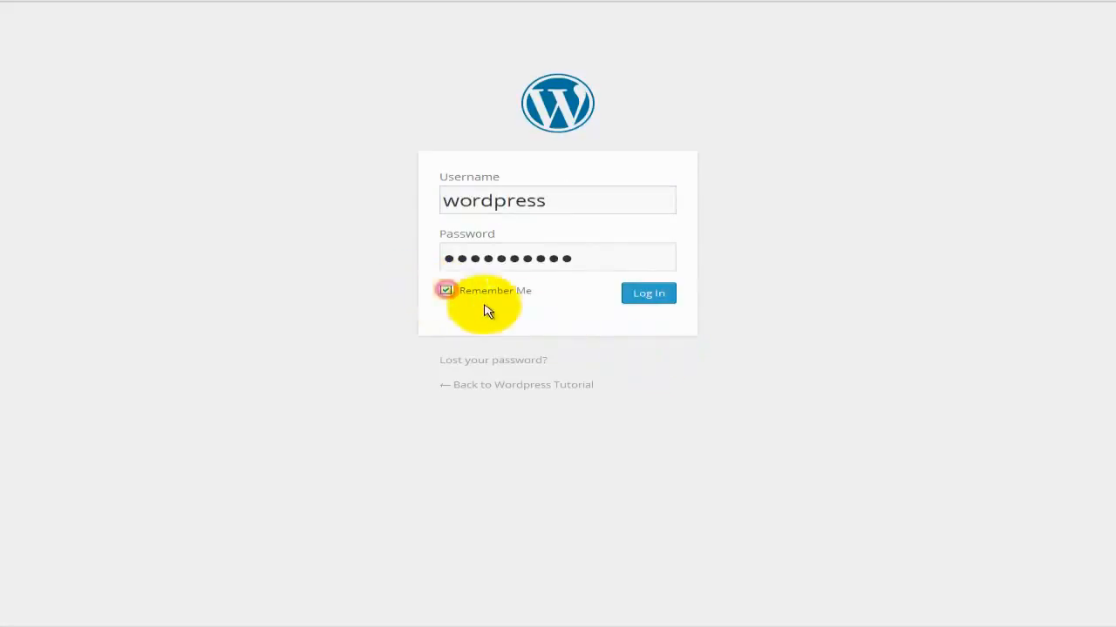
click(656, 301)
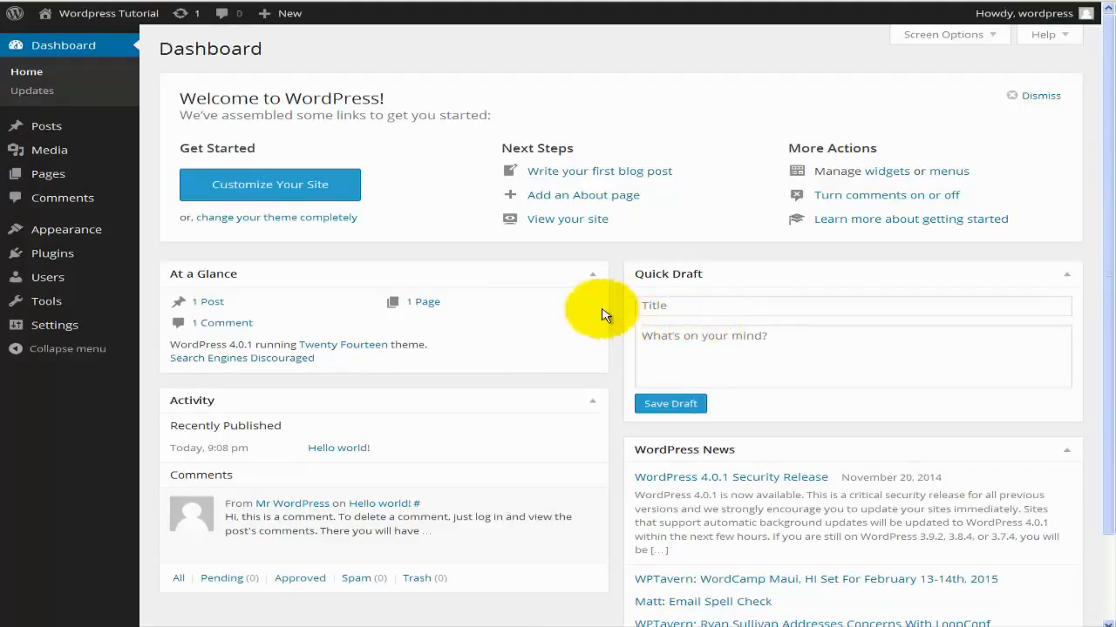
mouse_move(54, 127)
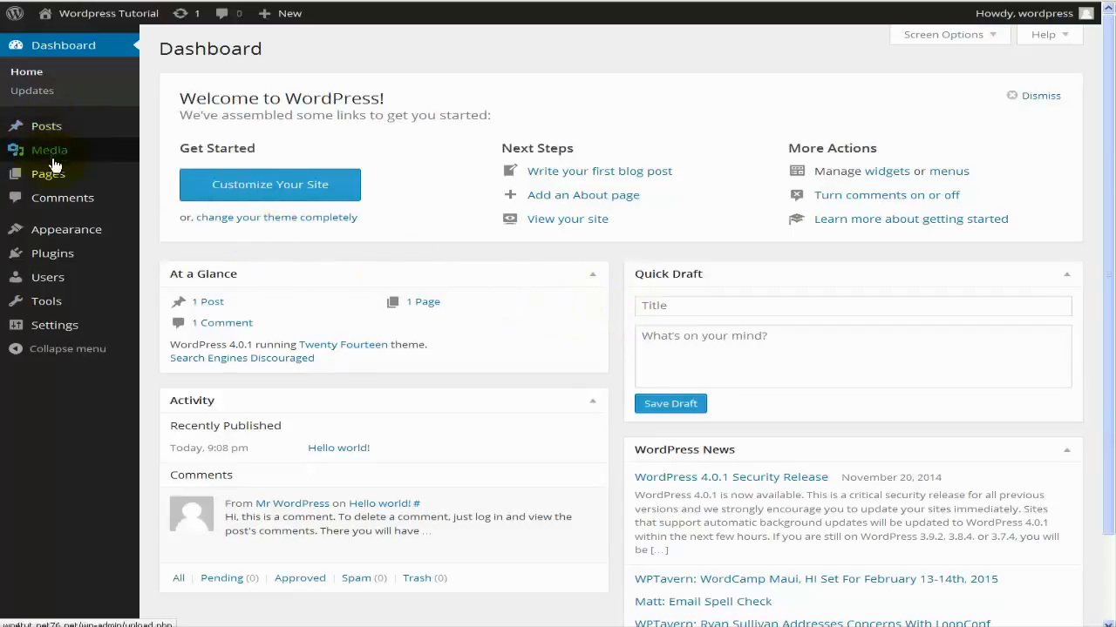
mouse_move(61, 230)
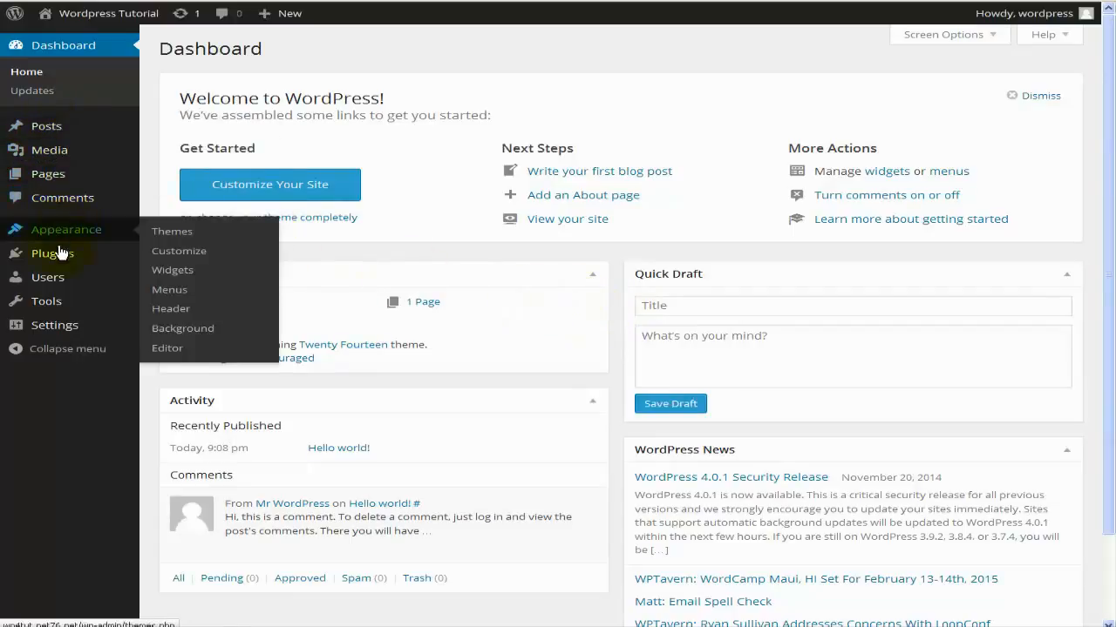
mouse_move(73, 283)
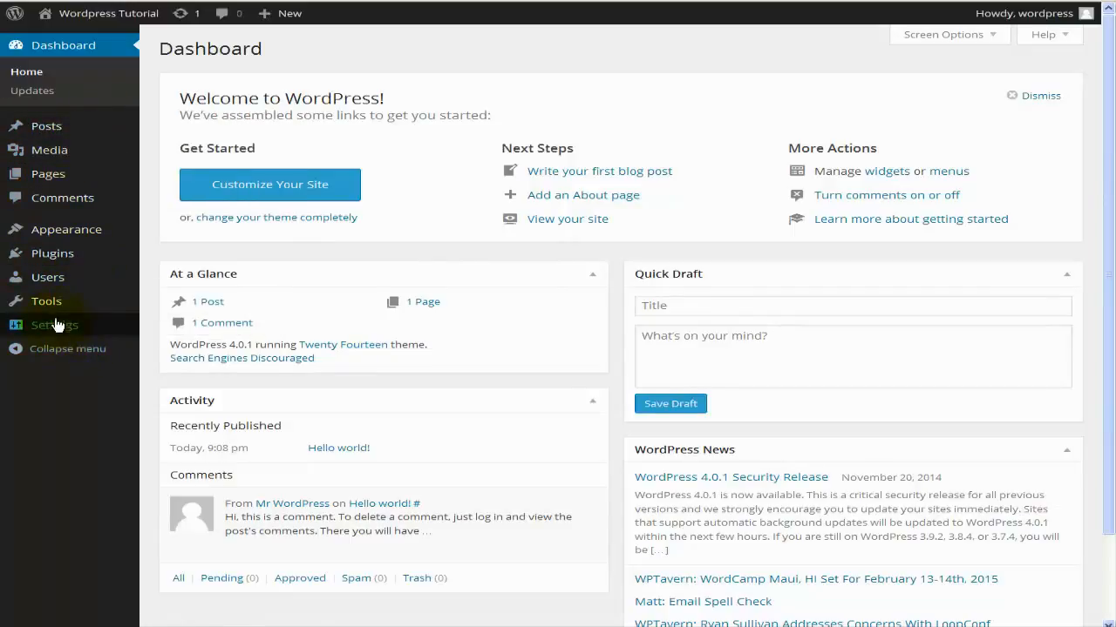
mouse_move(63, 303)
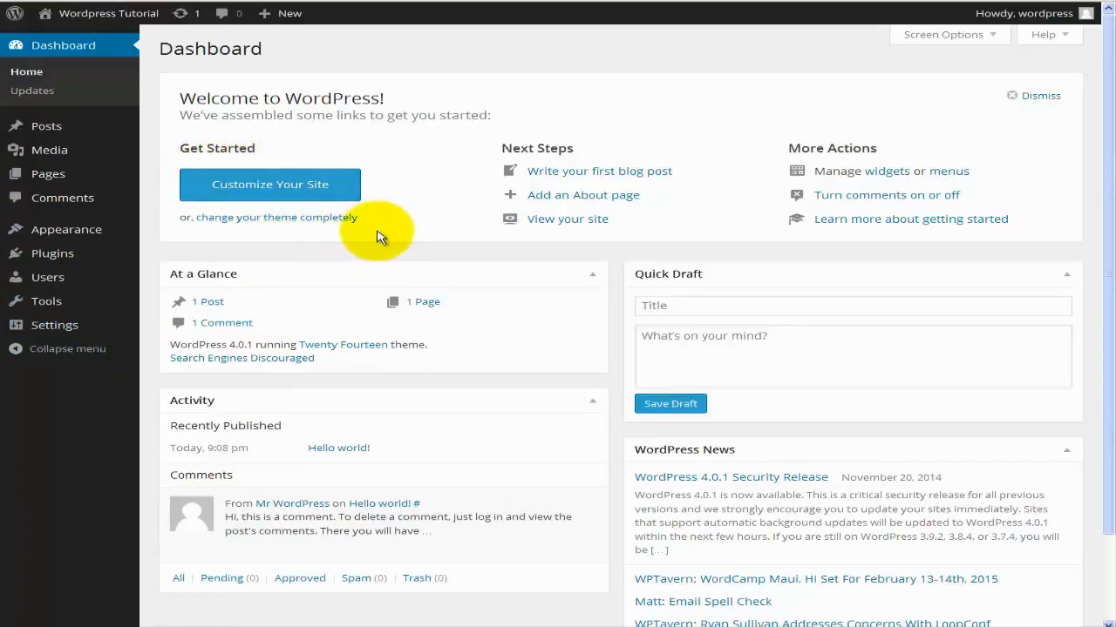
scroll(377, 236, down, 2)
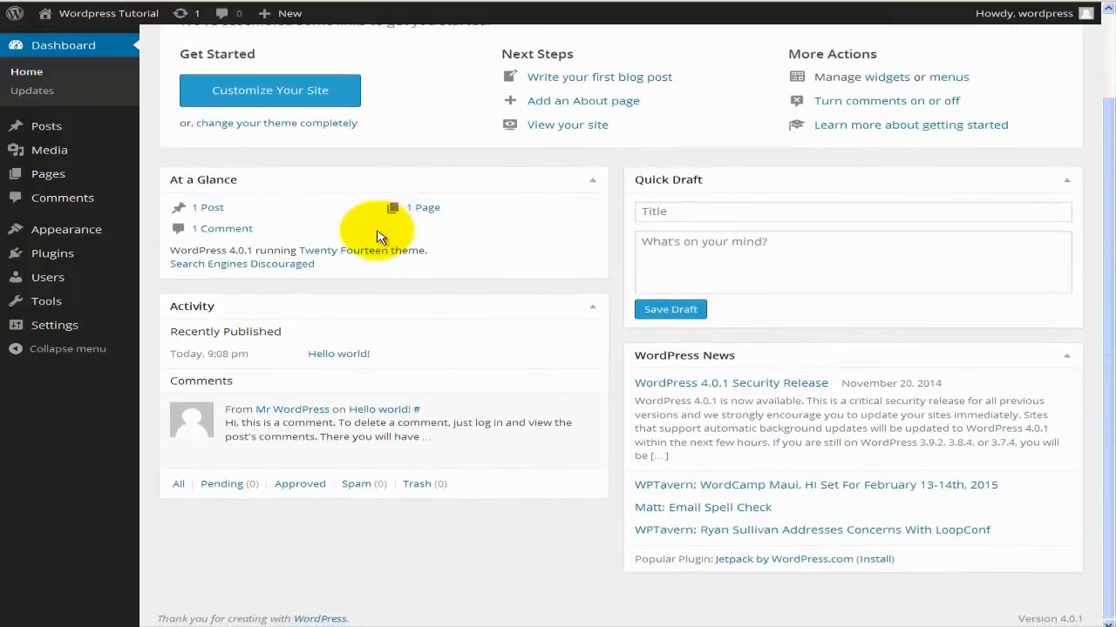
scroll(378, 237, up, 2)
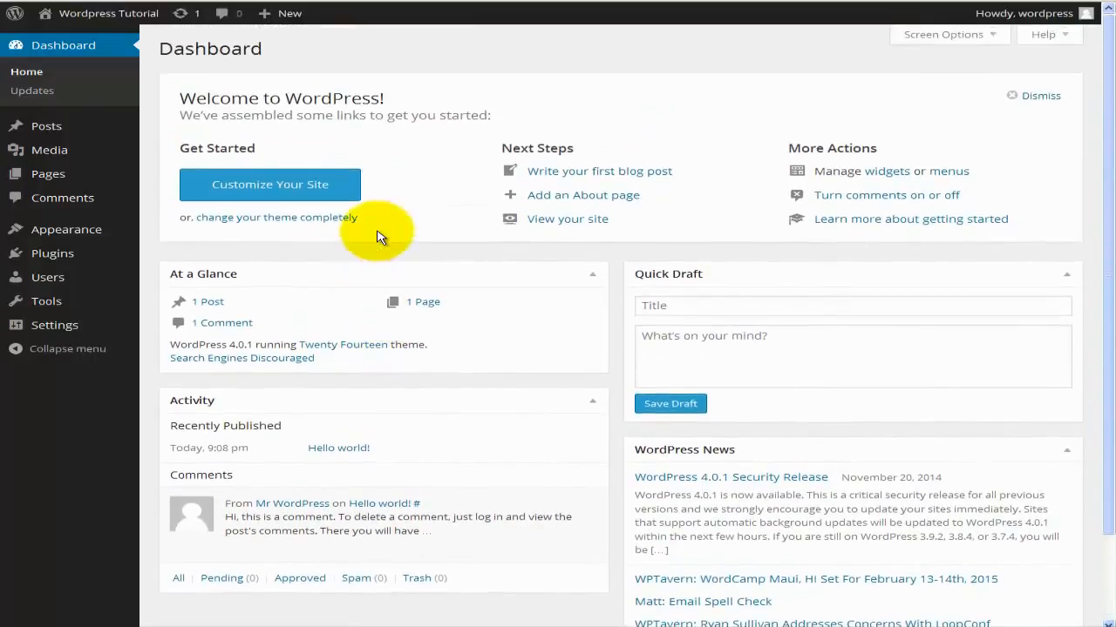
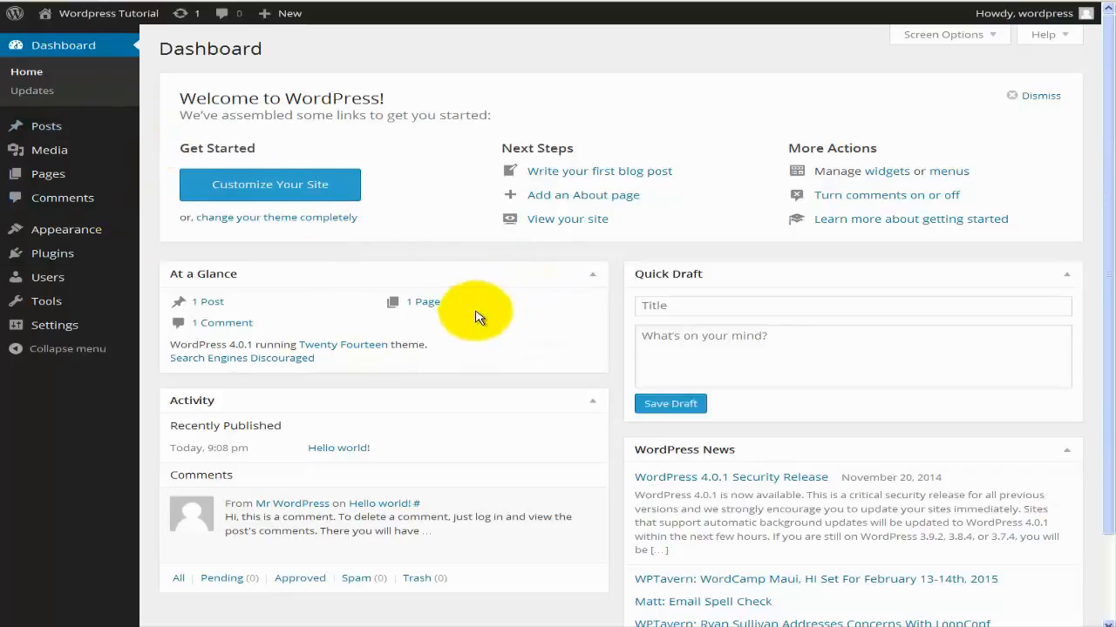
Check the Version 4.0.1 footer, then open the front page with the 'Hello world!' post.
scroll(475, 315, down, 2)
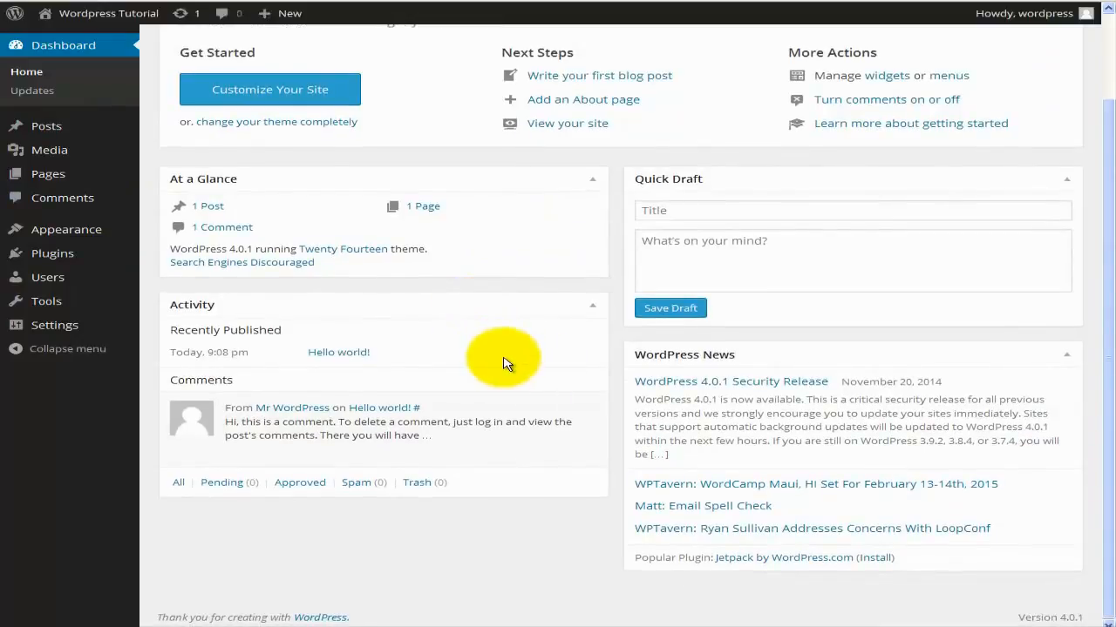
scroll(503, 364, up, 2)
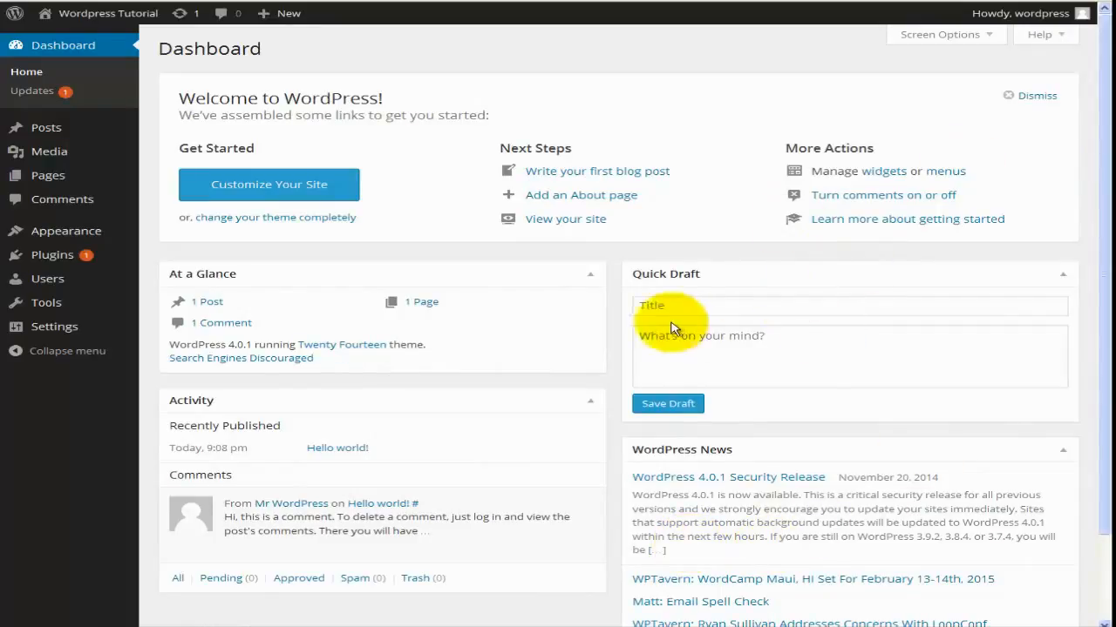
click(559, 377)
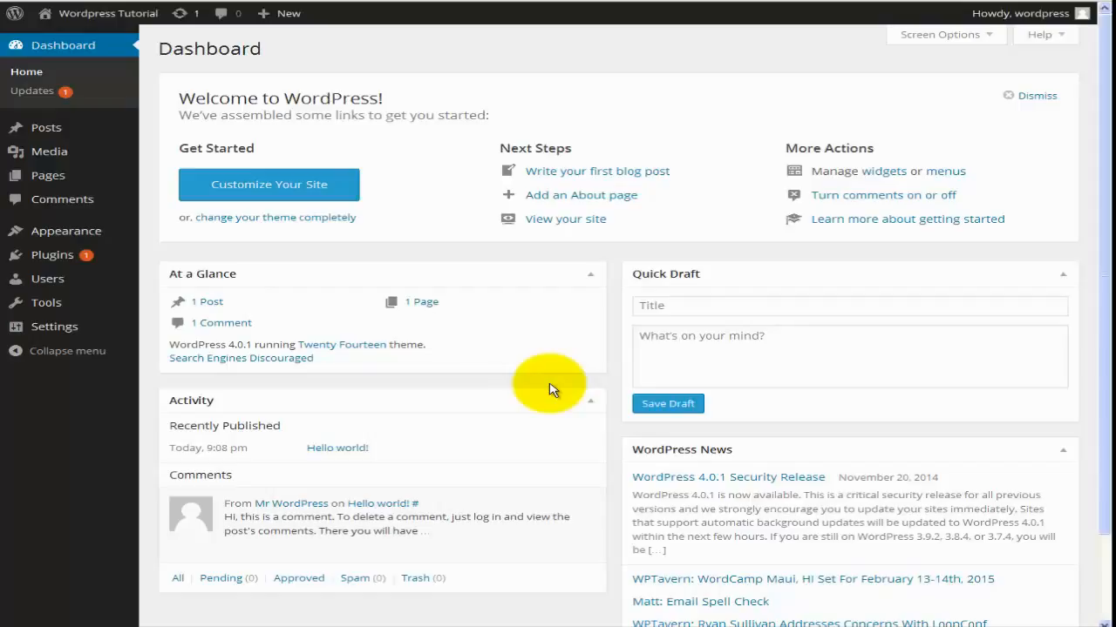
scroll(549, 390, down, 2)
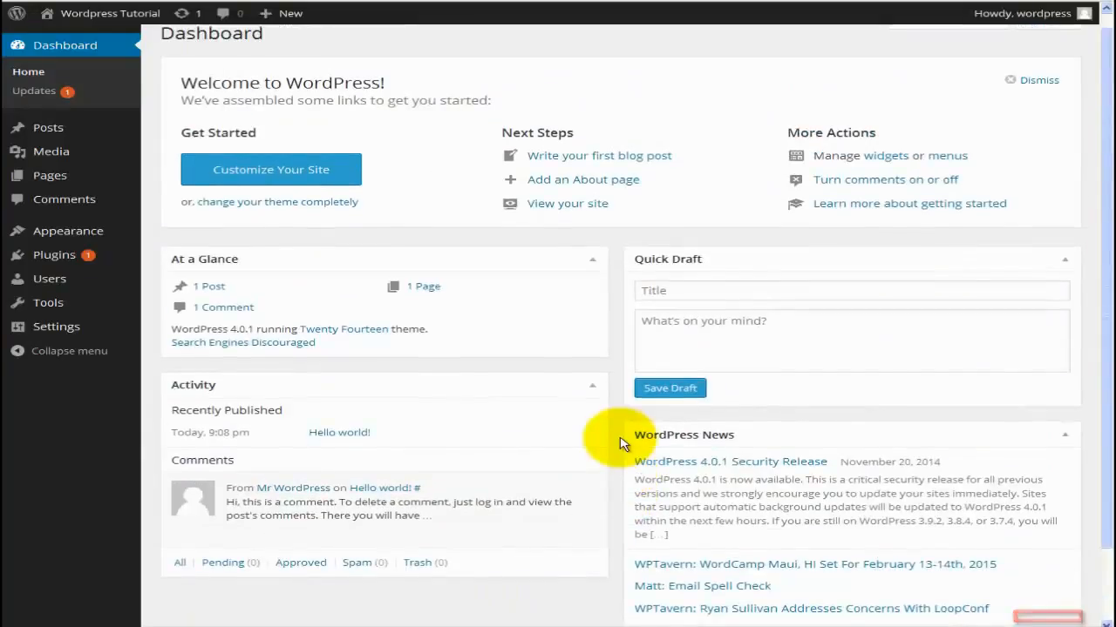
scroll(621, 444, up, 1)
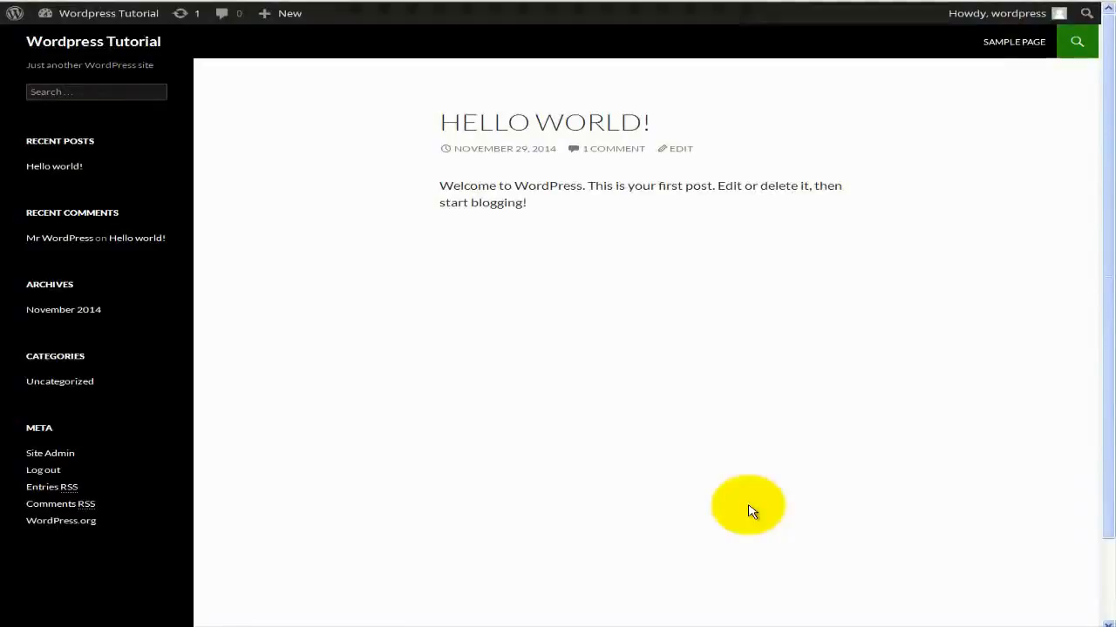
Go back from the front page to the Dashboard using the Wordpress Tutorial admin bar link.
click(751, 511)
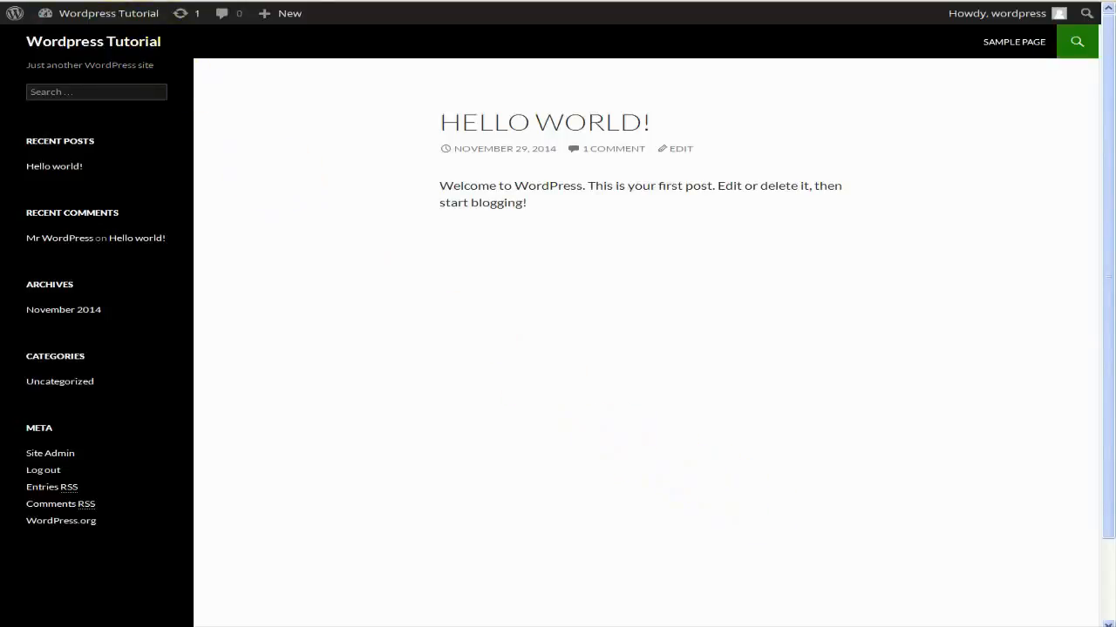
click(126, 1)
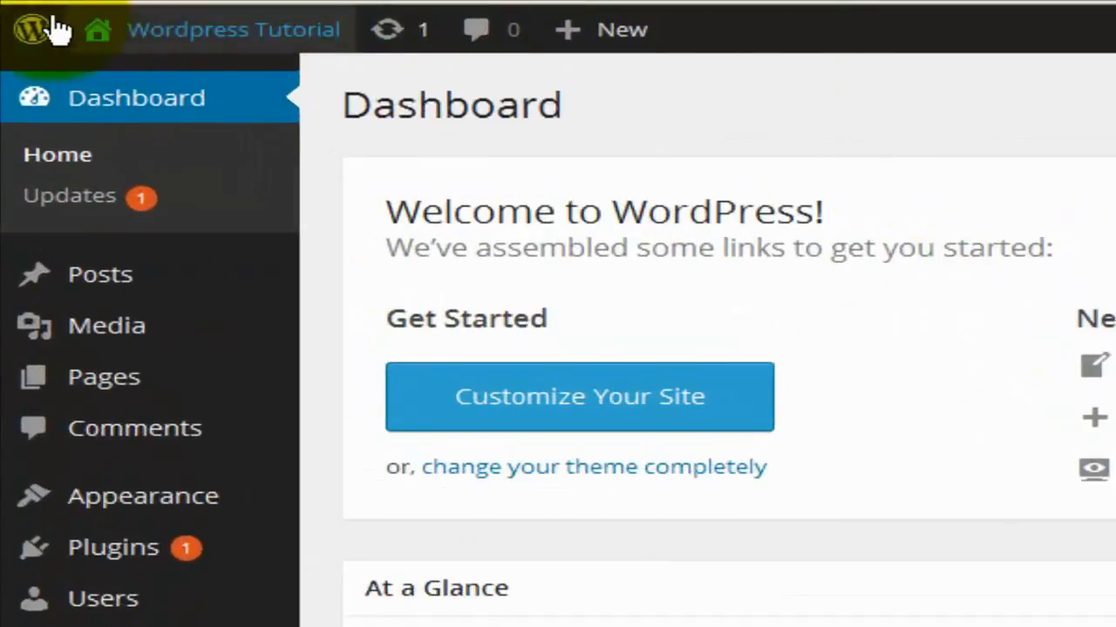
mouse_move(48, 32)
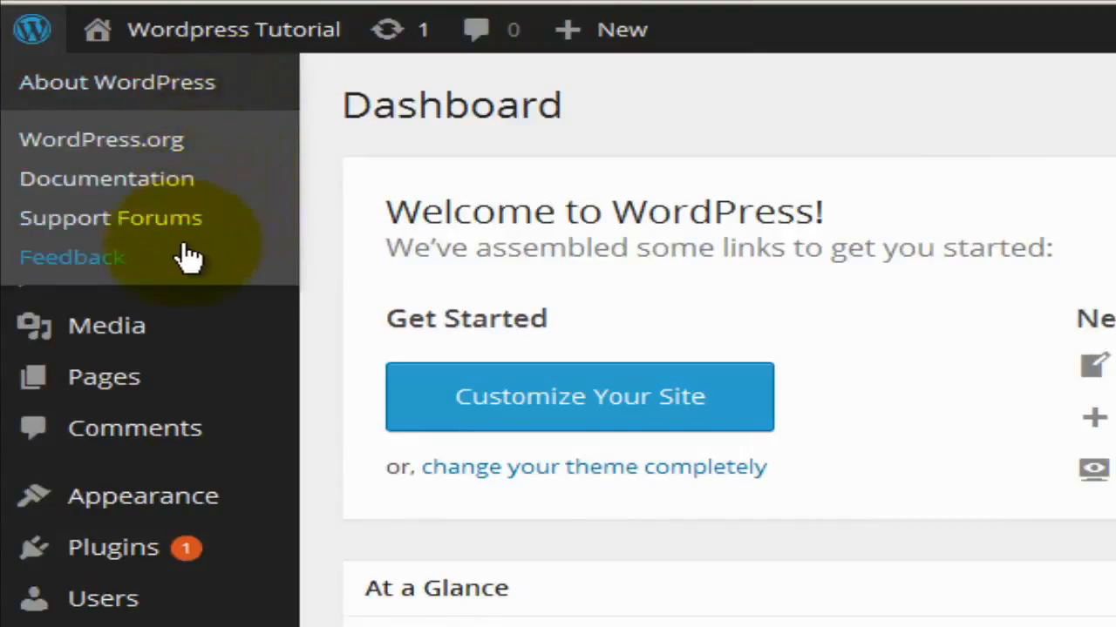
mouse_move(124, 42)
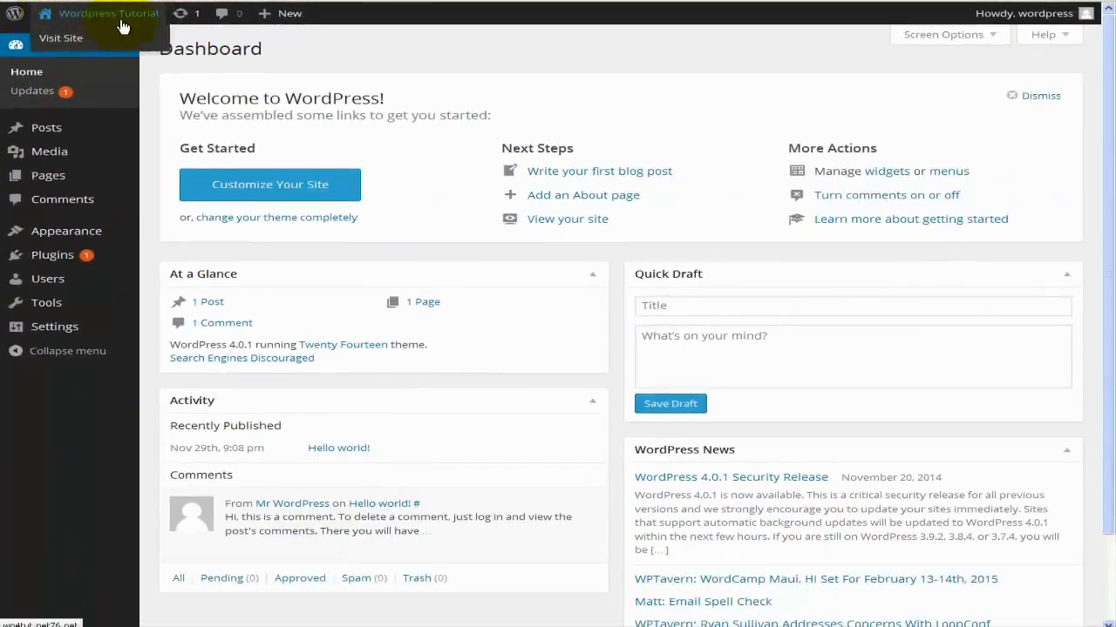
click(80, 44)
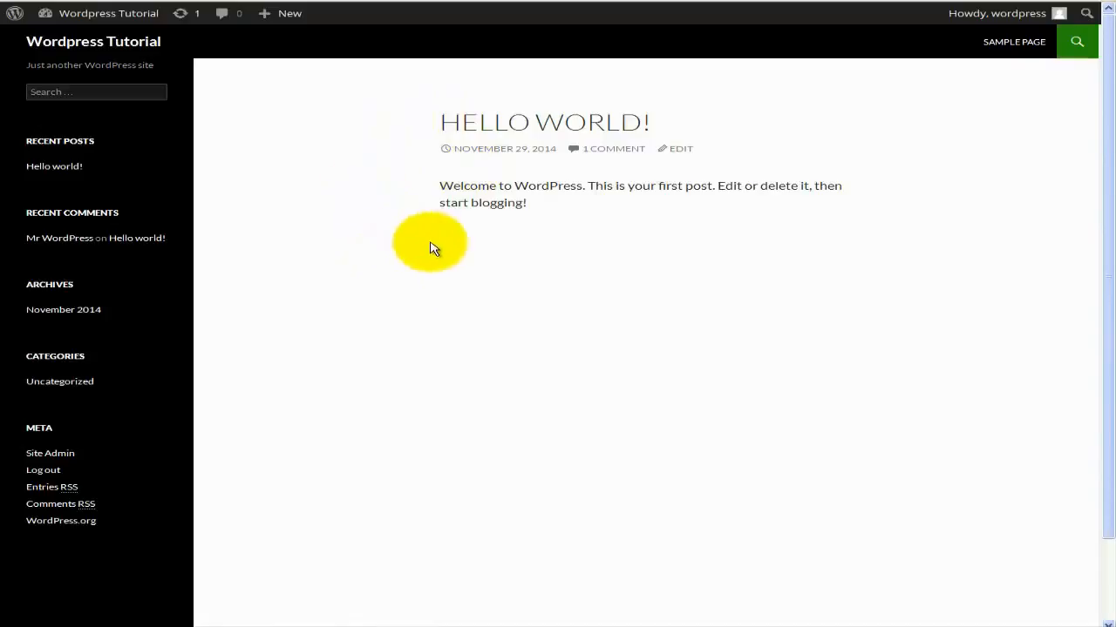
click(41, 8)
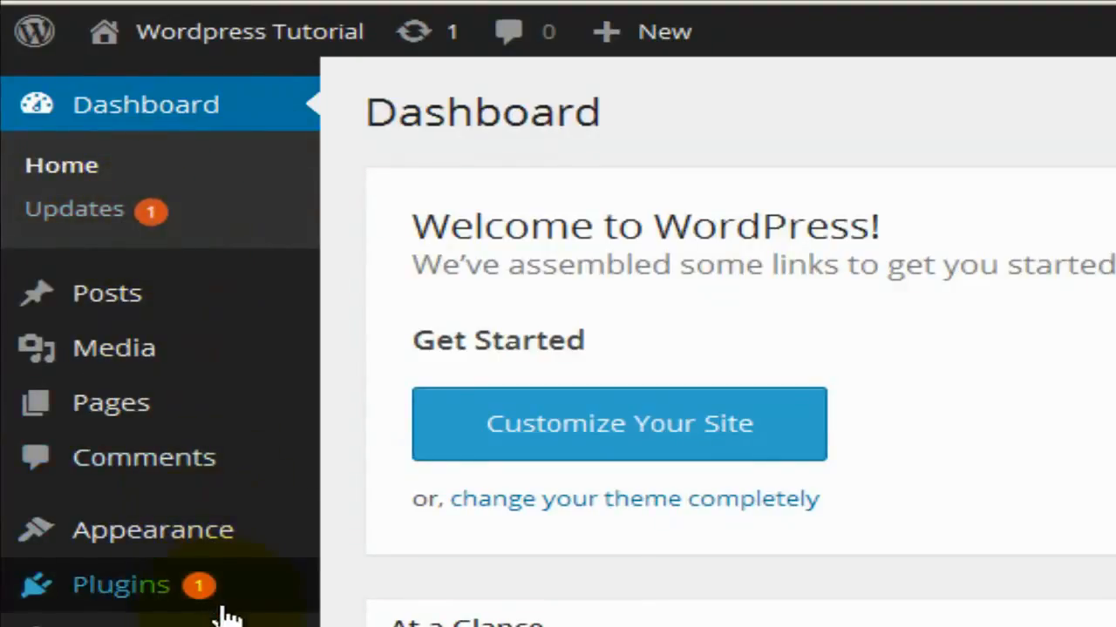
mouse_move(215, 613)
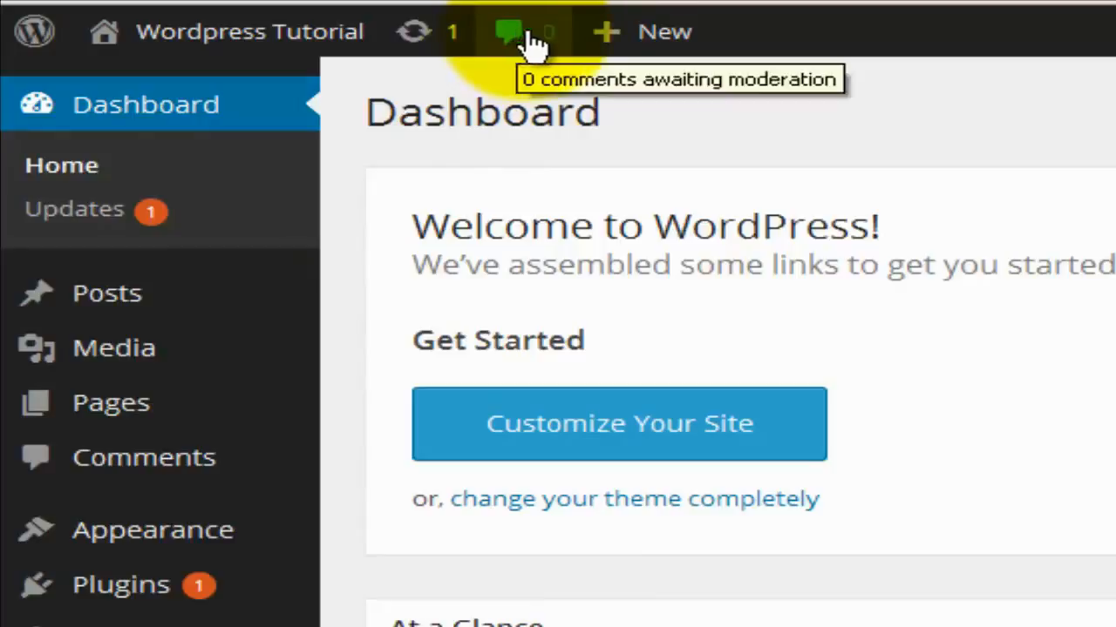
mouse_move(667, 35)
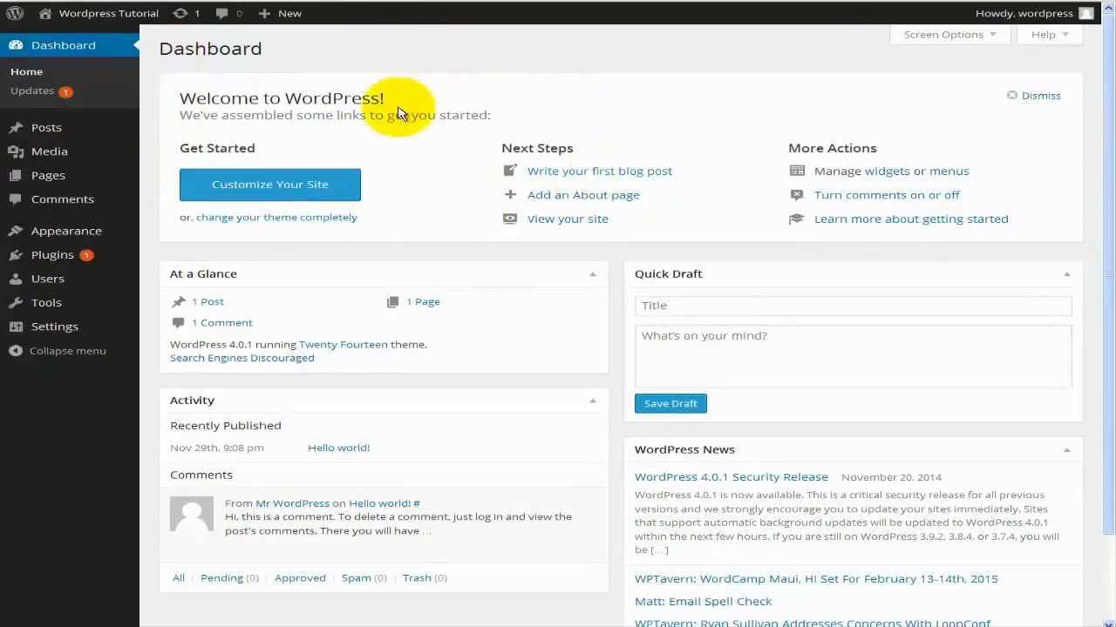
Collapse and re-expand the At a Glance, Activity and Quick Draft boxes, leaving At a Glance collapsed.
scroll(399, 113, down, 2)
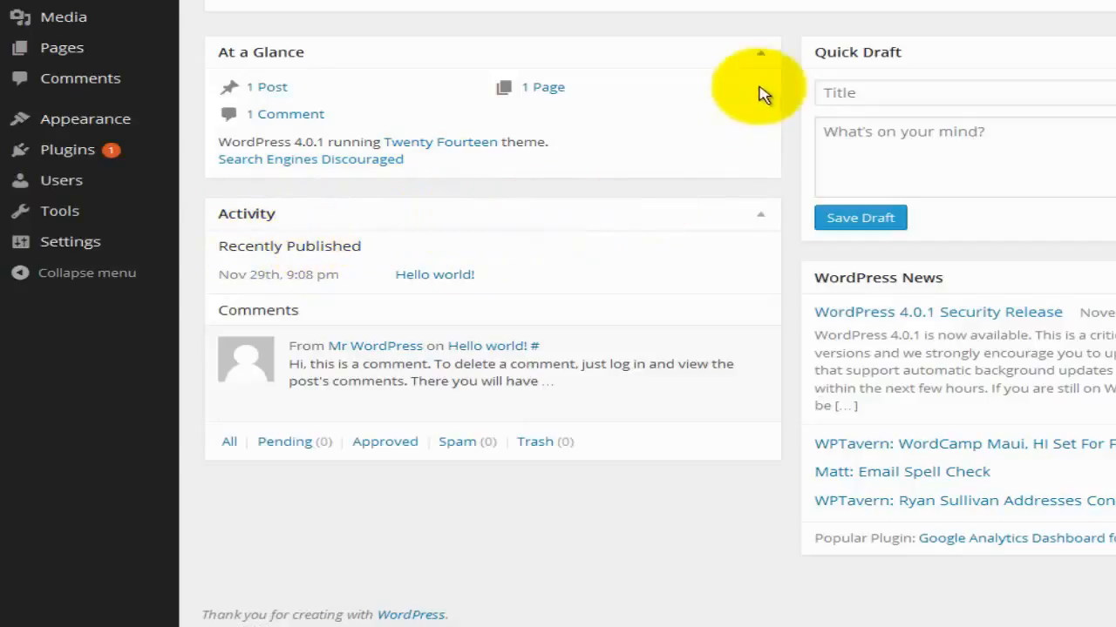
click(760, 54)
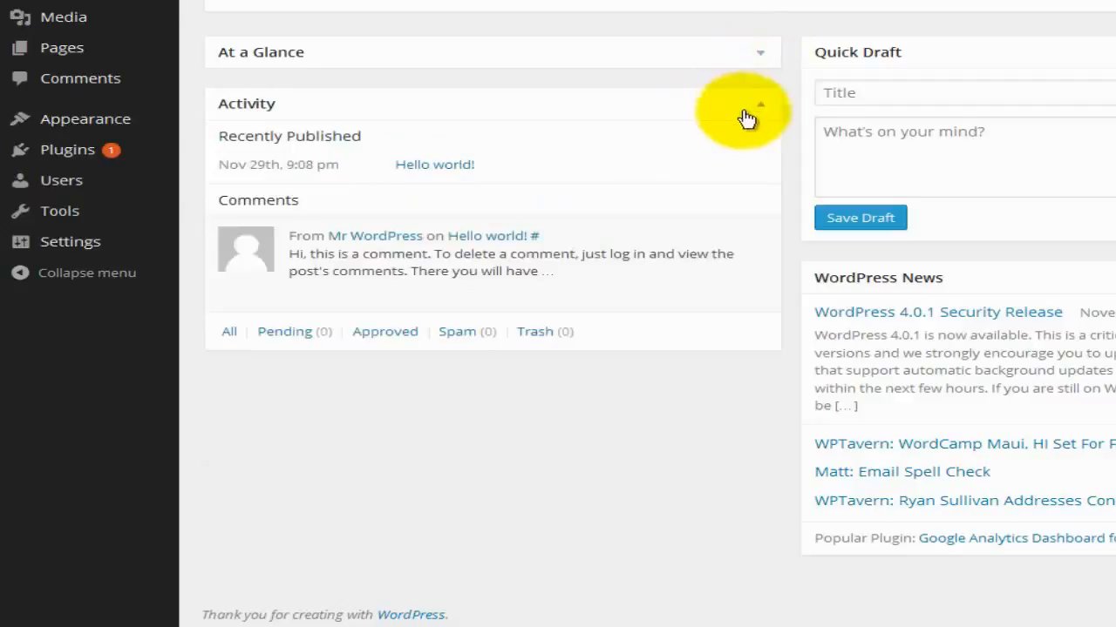
click(759, 105)
click(646, 184)
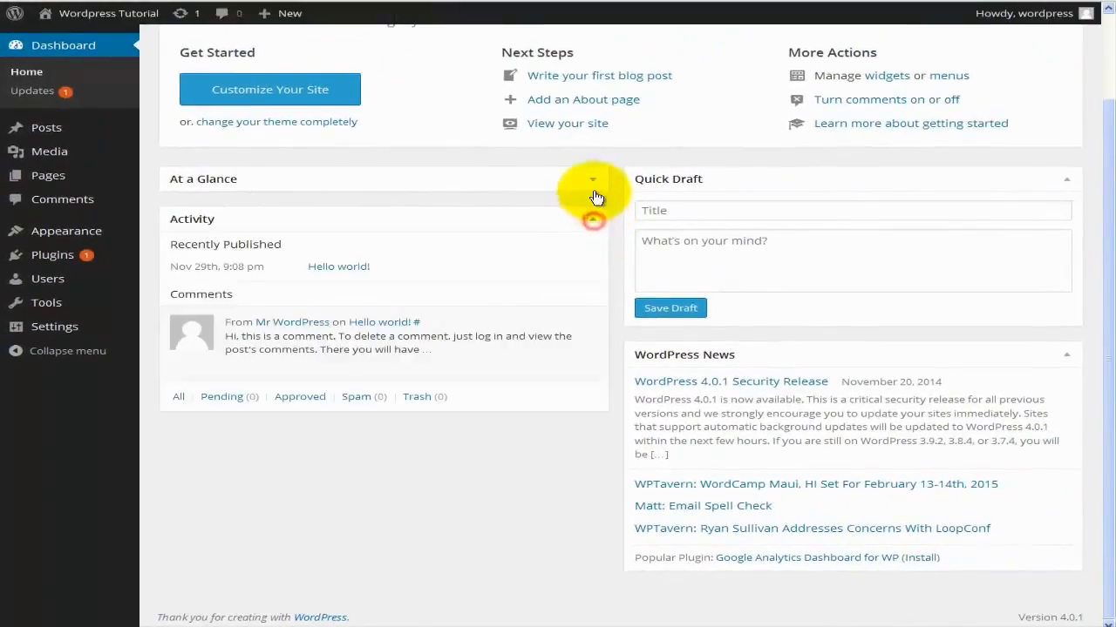
click(647, 137)
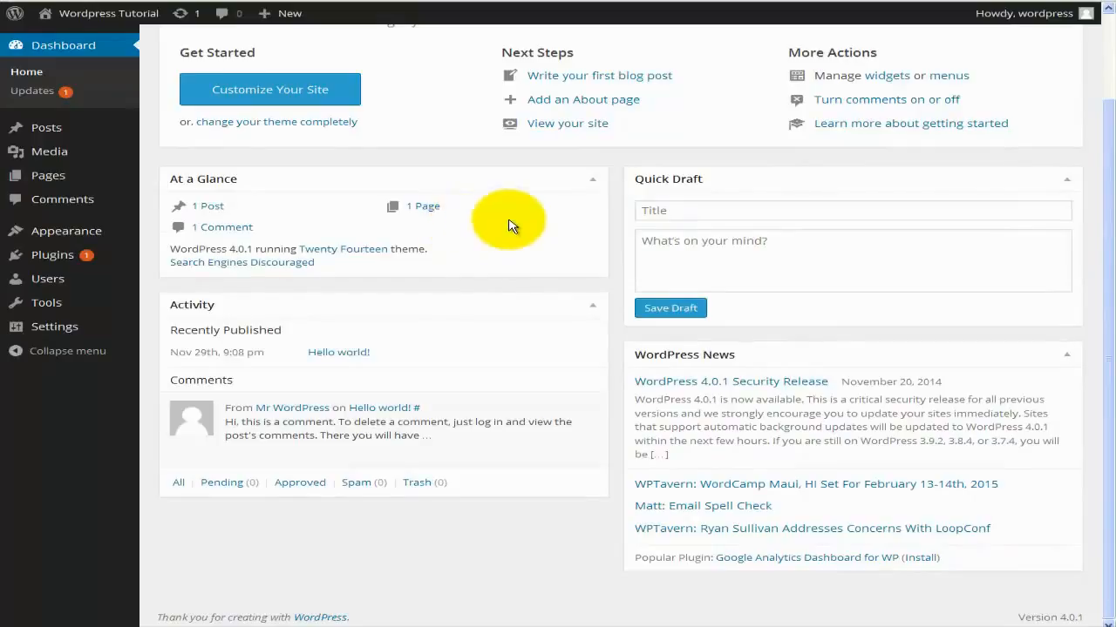
click(590, 179)
click(592, 224)
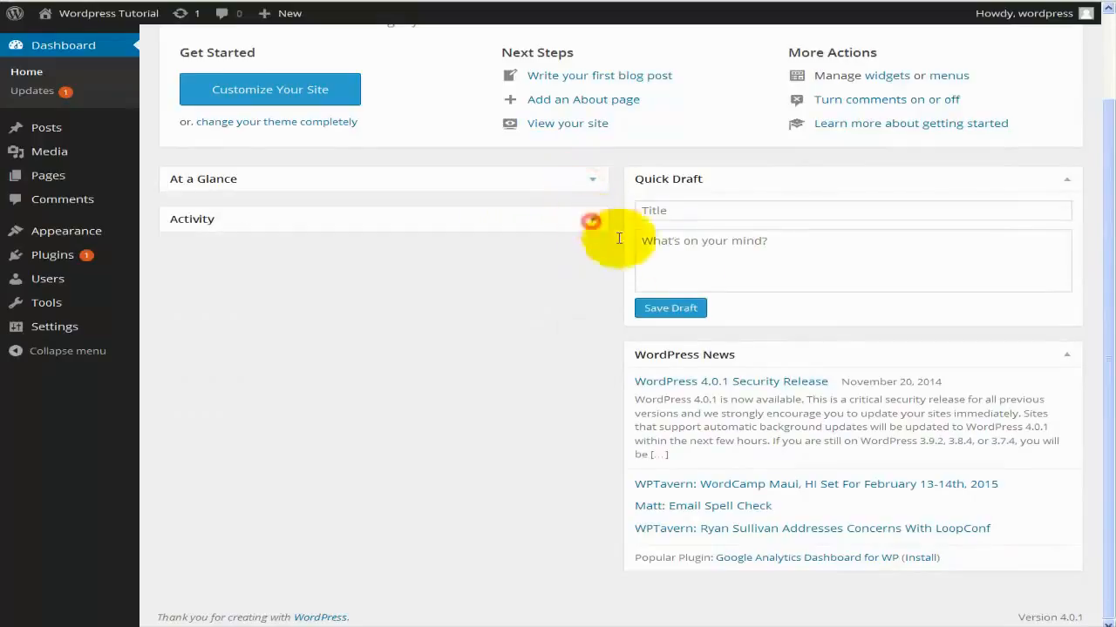
click(1066, 180)
click(1085, 275)
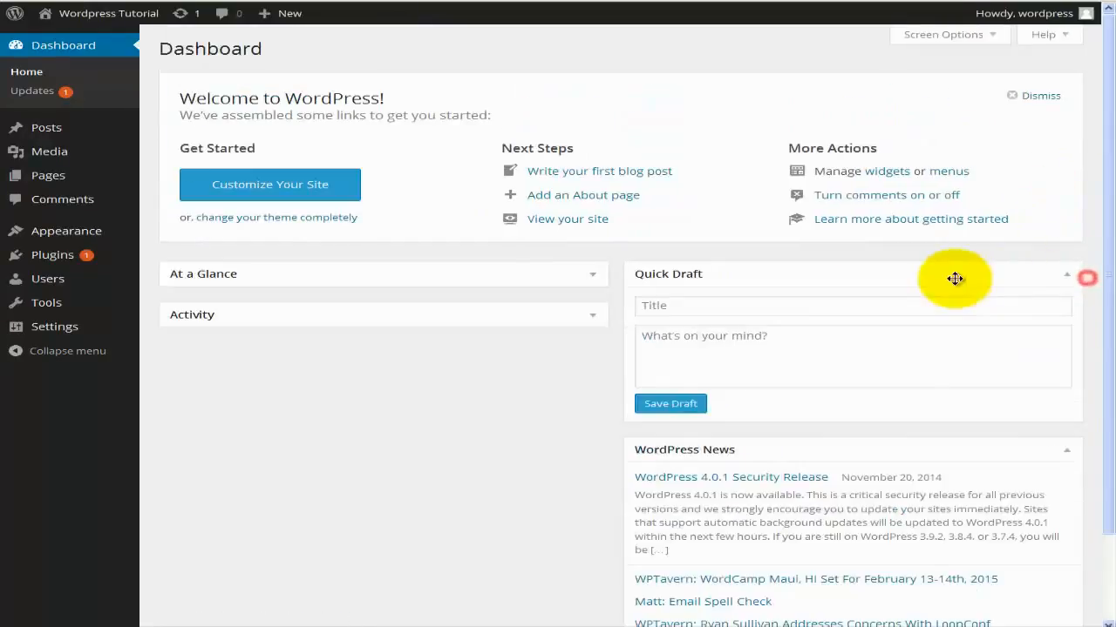
click(592, 316)
scroll(530, 324, down, 2)
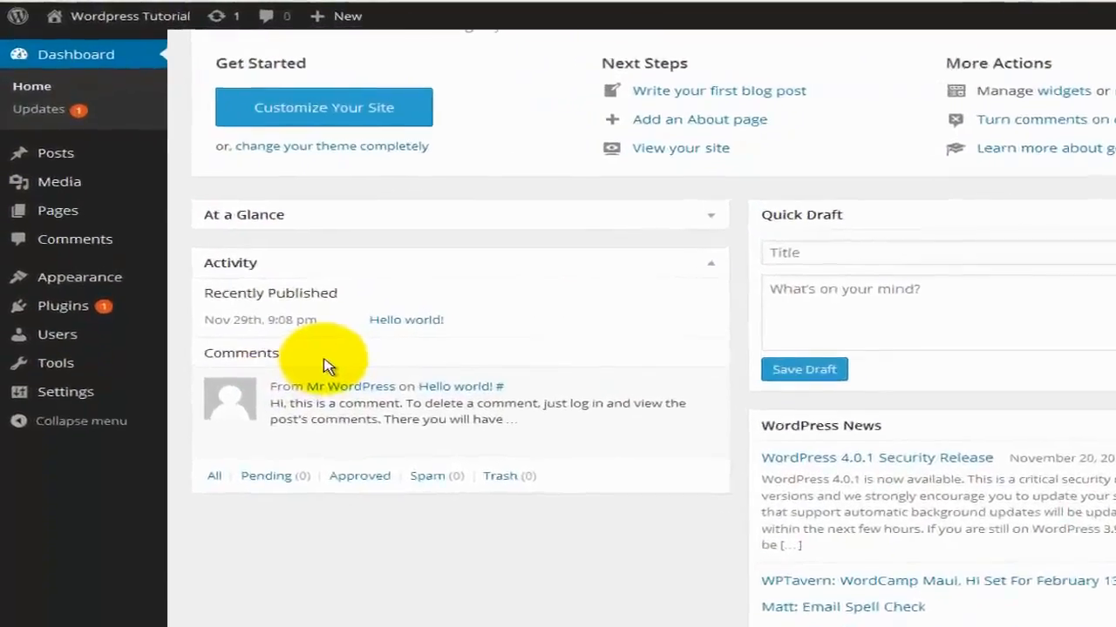
Try the Quick Draft title and content fields, then bring up the 'Howdy, wordpress' account menu.
mouse_move(297, 344)
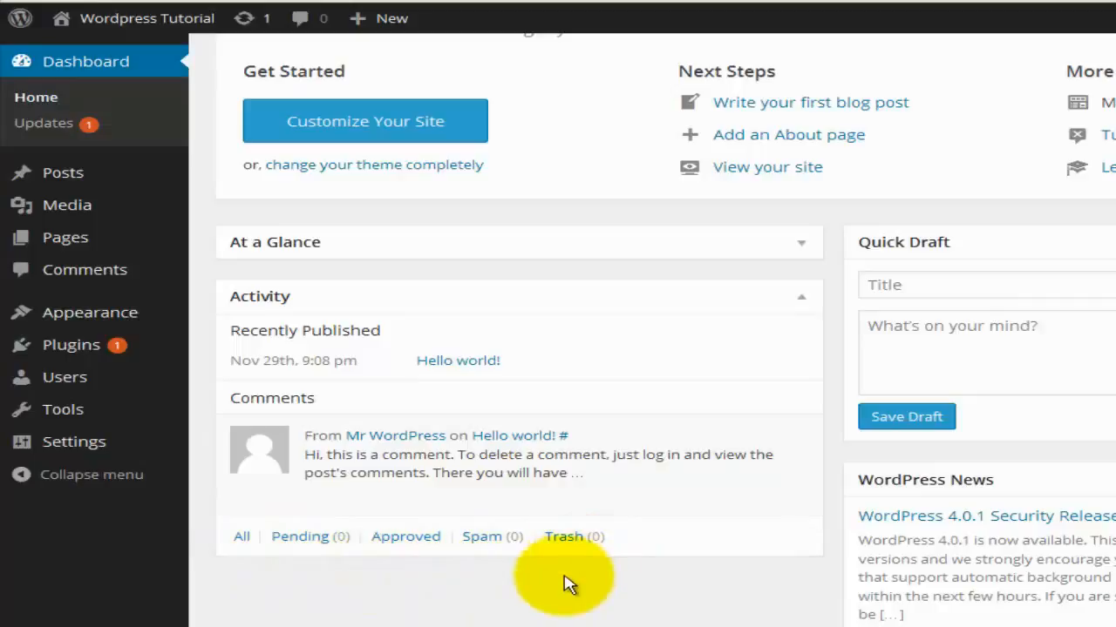
mouse_move(660, 481)
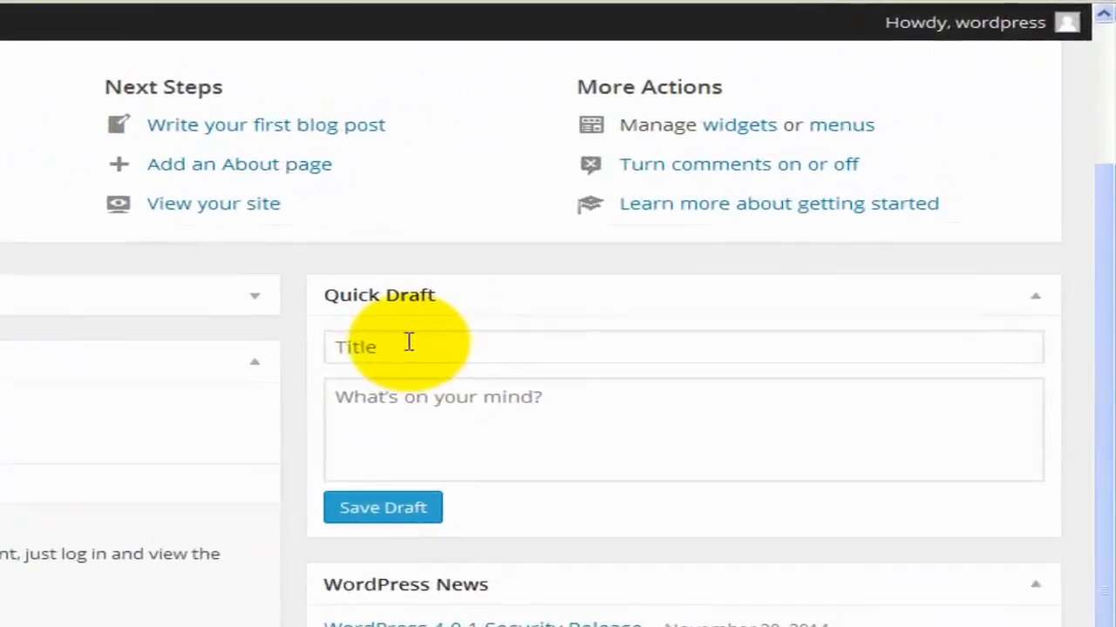
click(665, 216)
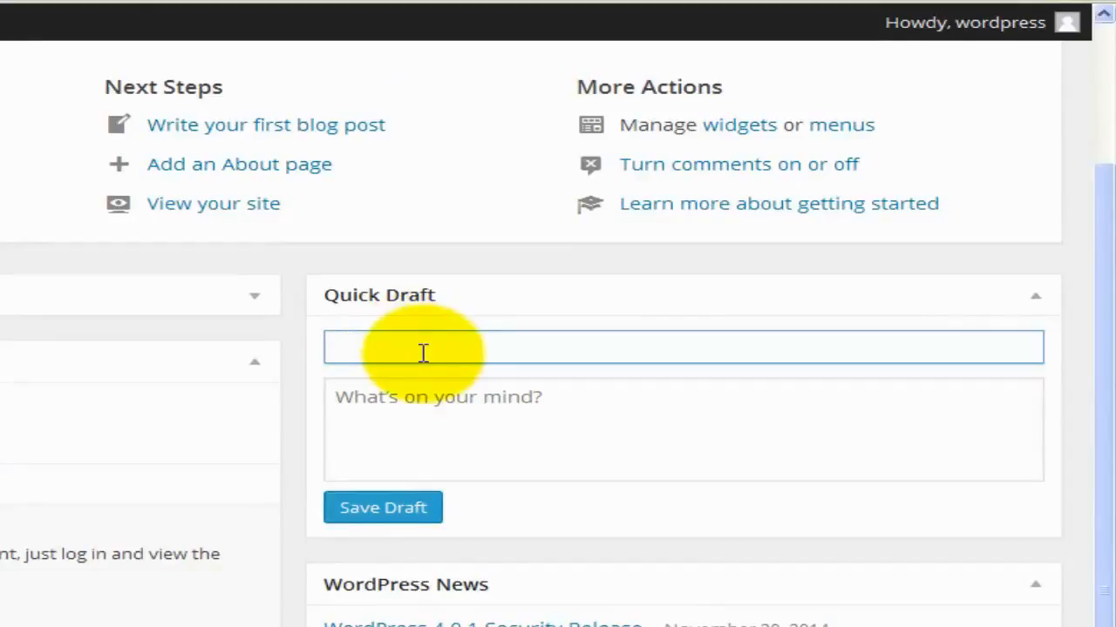
click(439, 416)
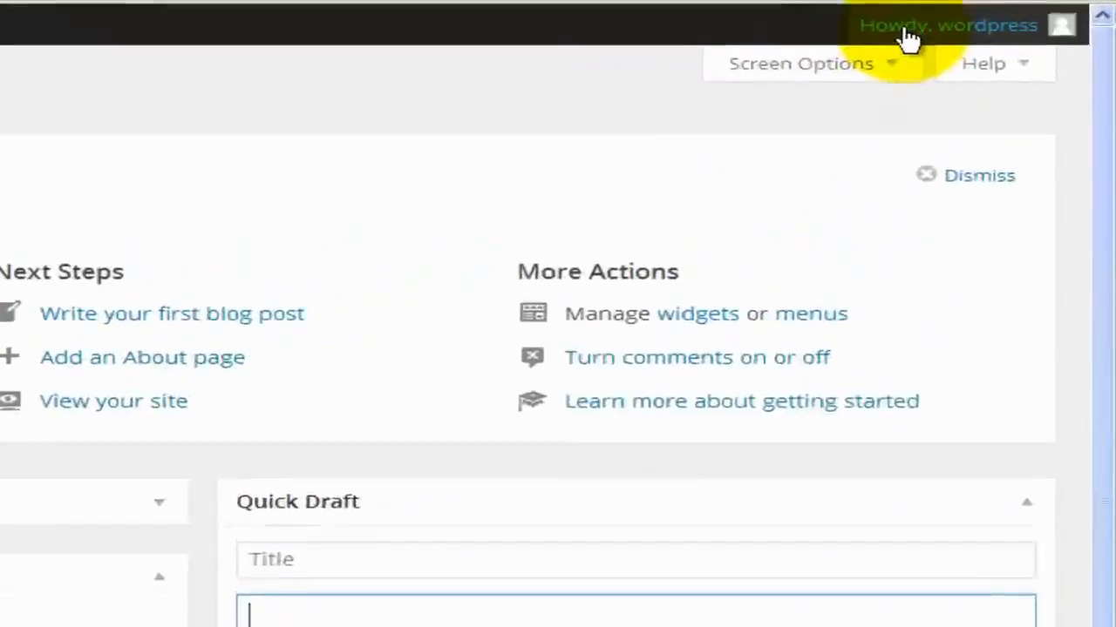
mouse_move(999, 18)
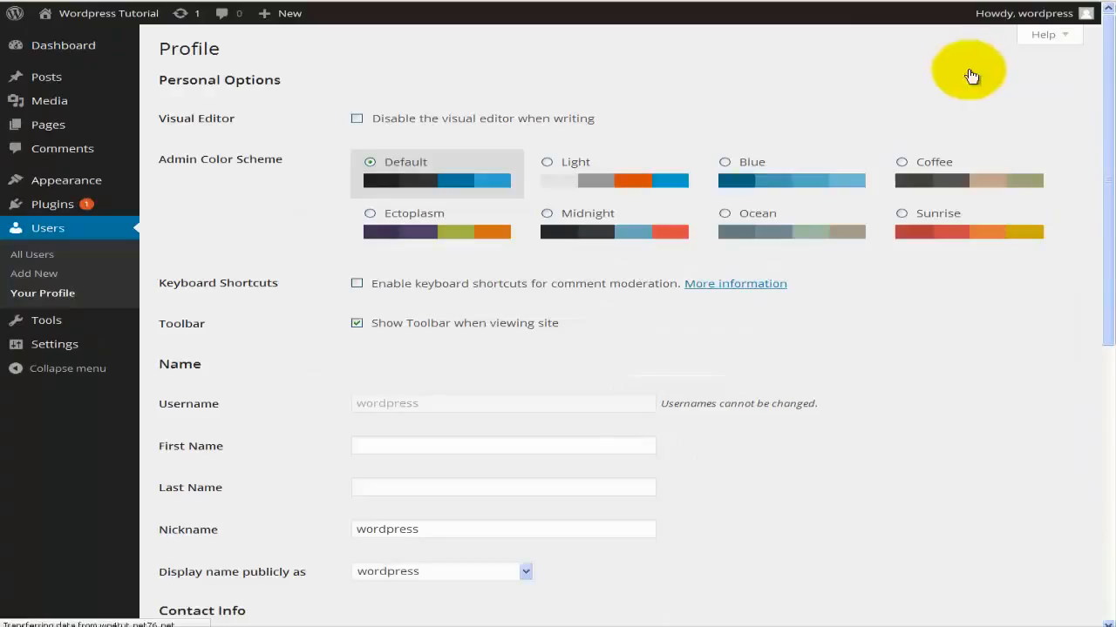
Open Edit My Profile to show the empty name fields, nickname and account e-mail.
scroll(694, 204, down, 1)
scroll(693, 204, down, 3)
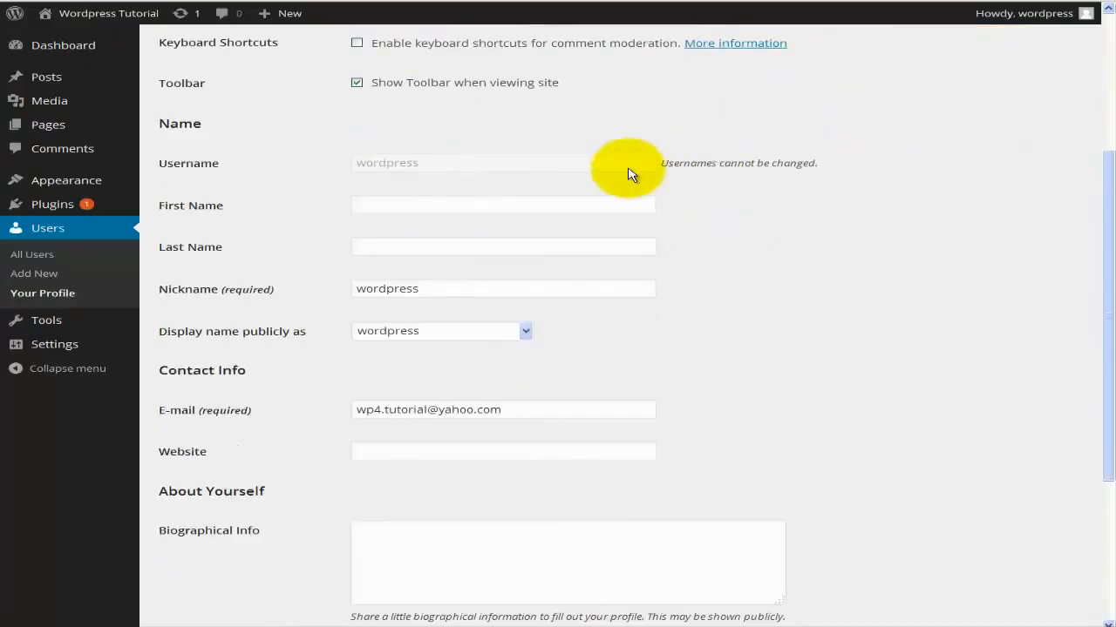
click(393, 160)
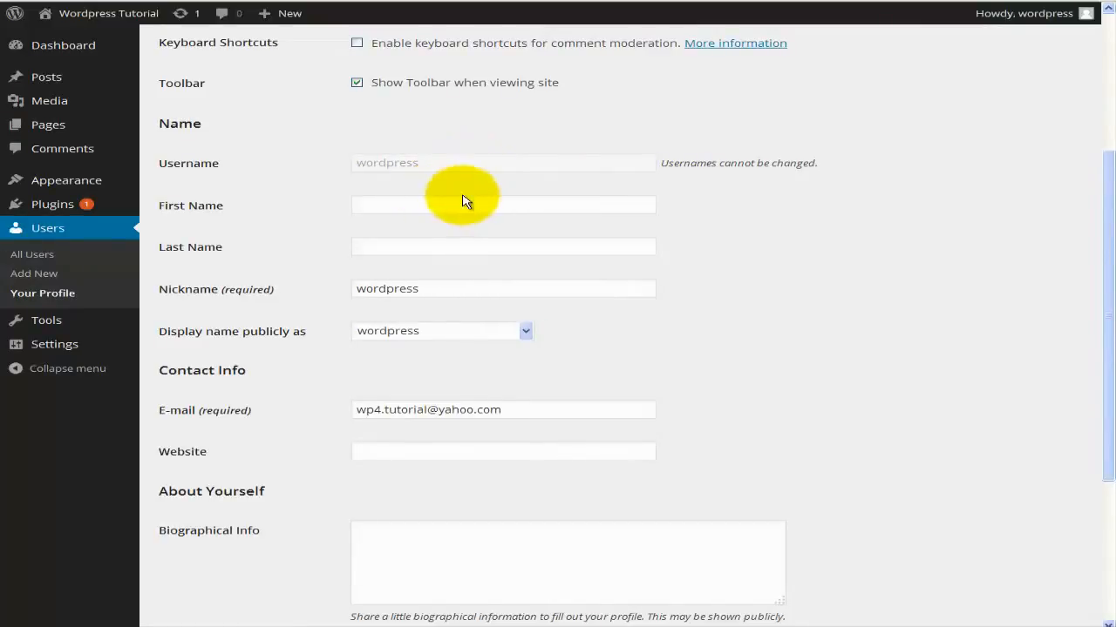
Look through the Nickname field and the 'Display name publicly as' choices without changing them.
scroll(465, 201, down, 2)
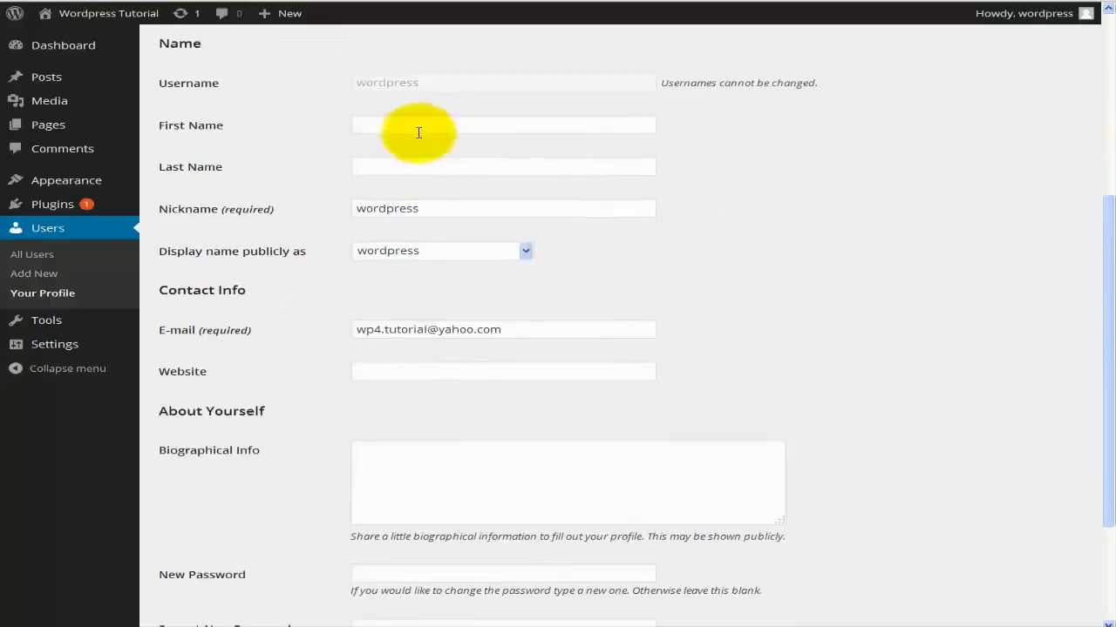
click(399, 209)
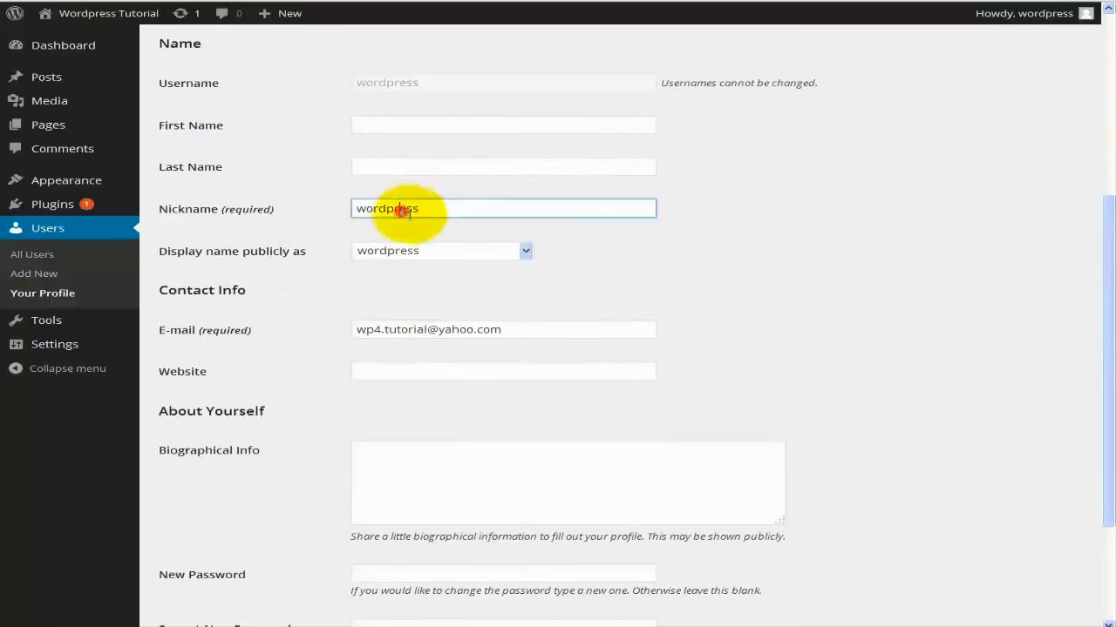
click(433, 258)
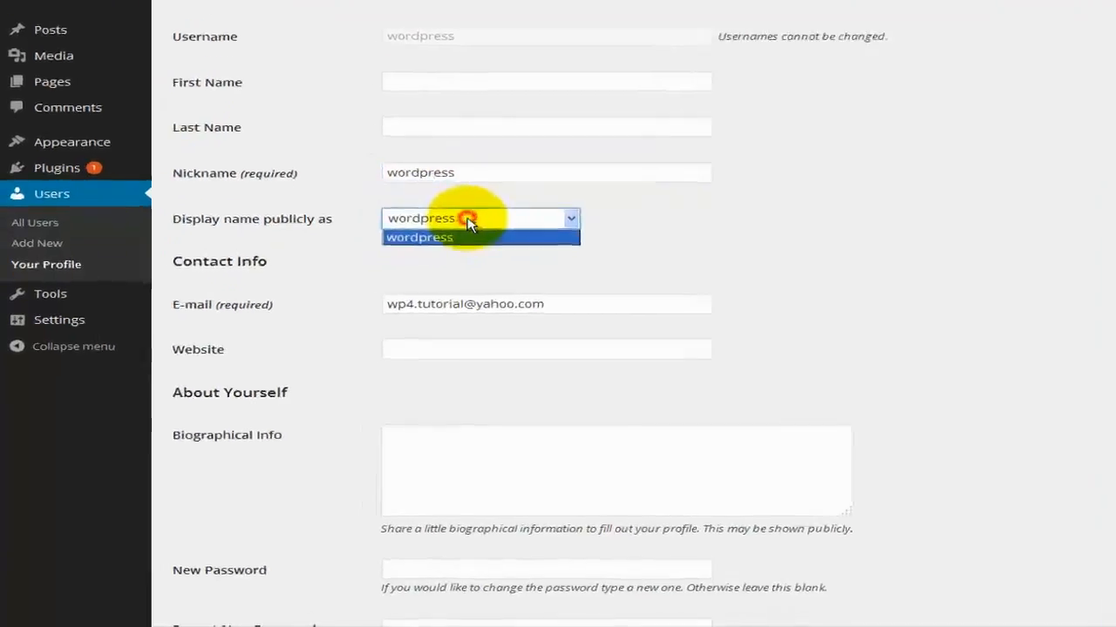
click(431, 256)
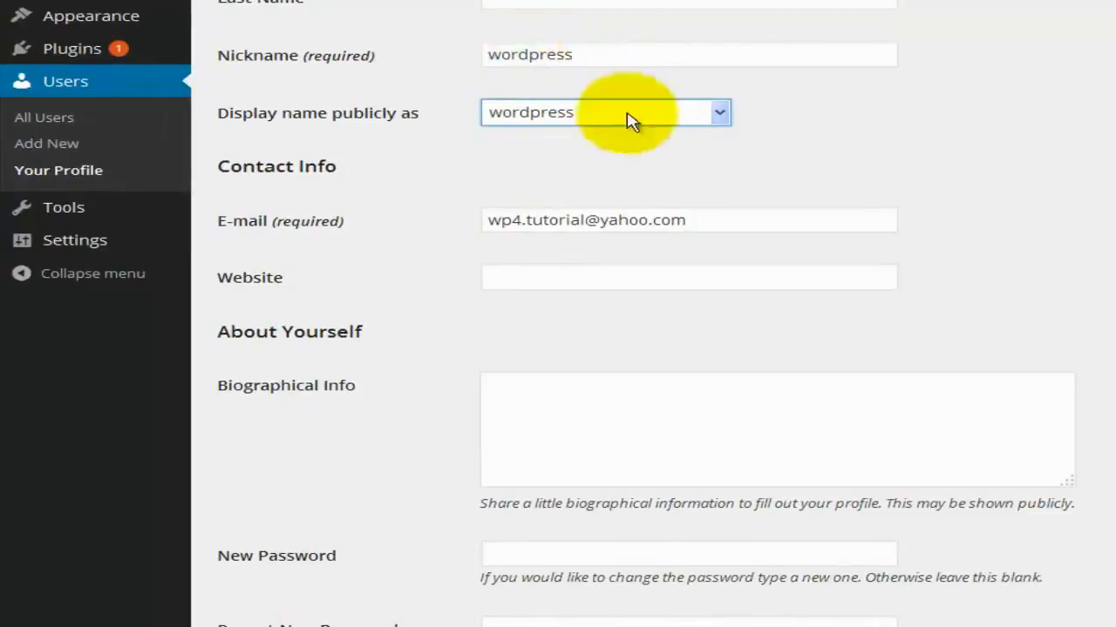
click(714, 117)
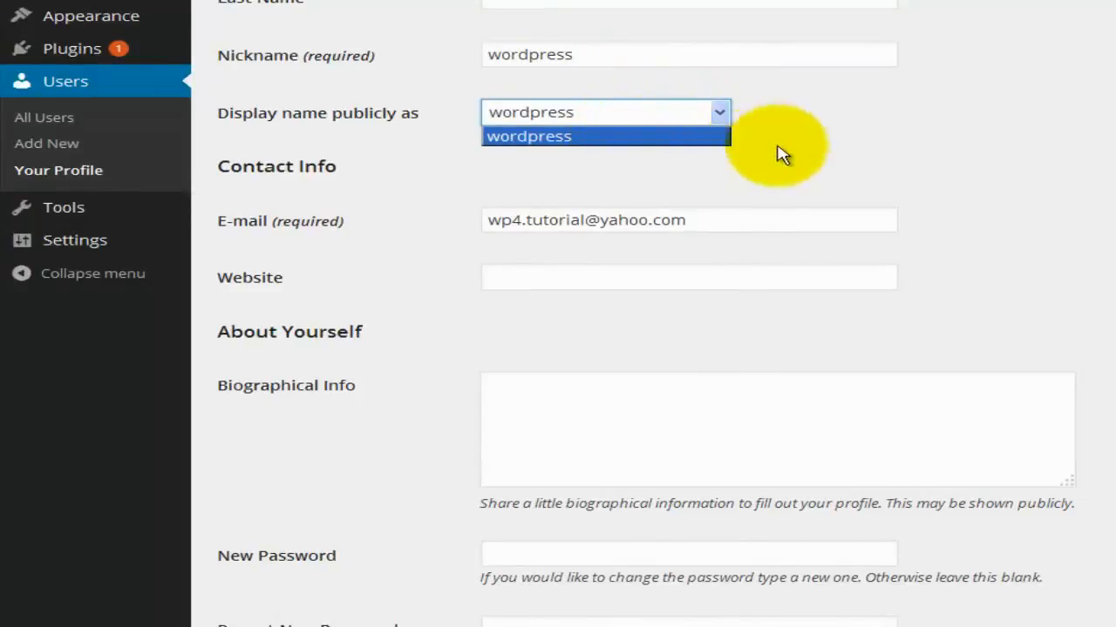
click(808, 146)
Check the empty Biographical Info box, then return to the Dashboard home.
scroll(786, 139, down, 5)
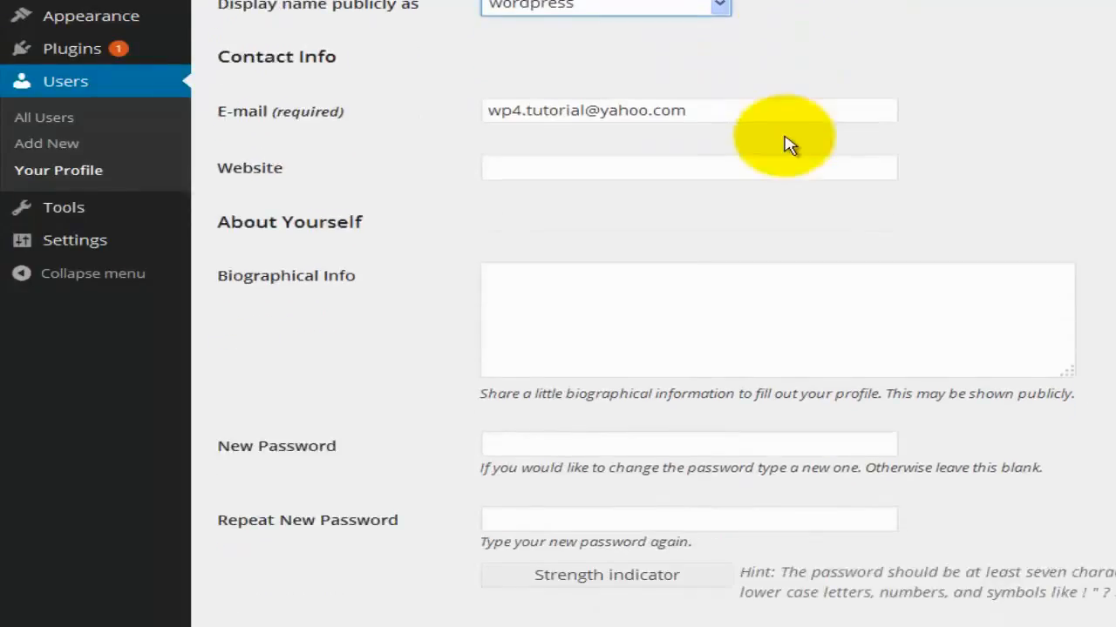
click(705, 188)
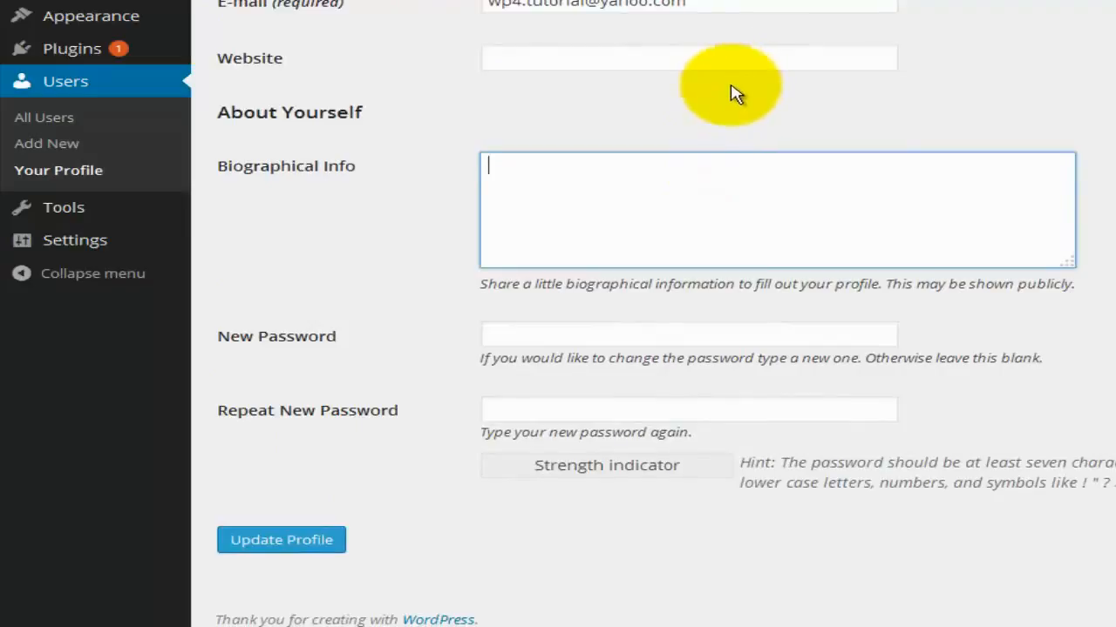
scroll(706, 85, down, 1)
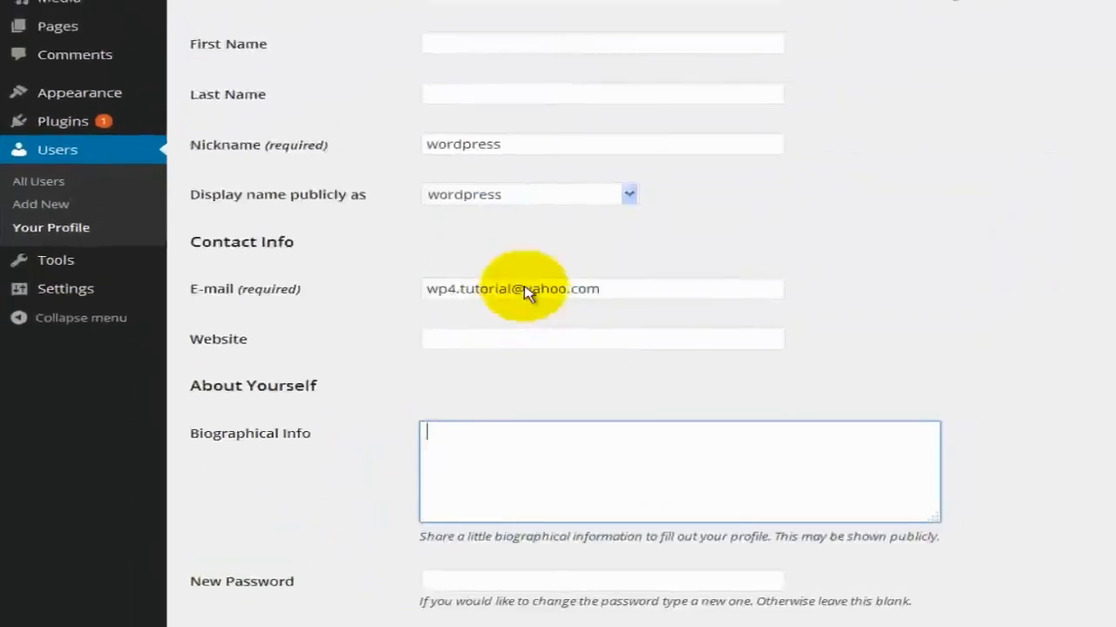
scroll(448, 332, up, 2)
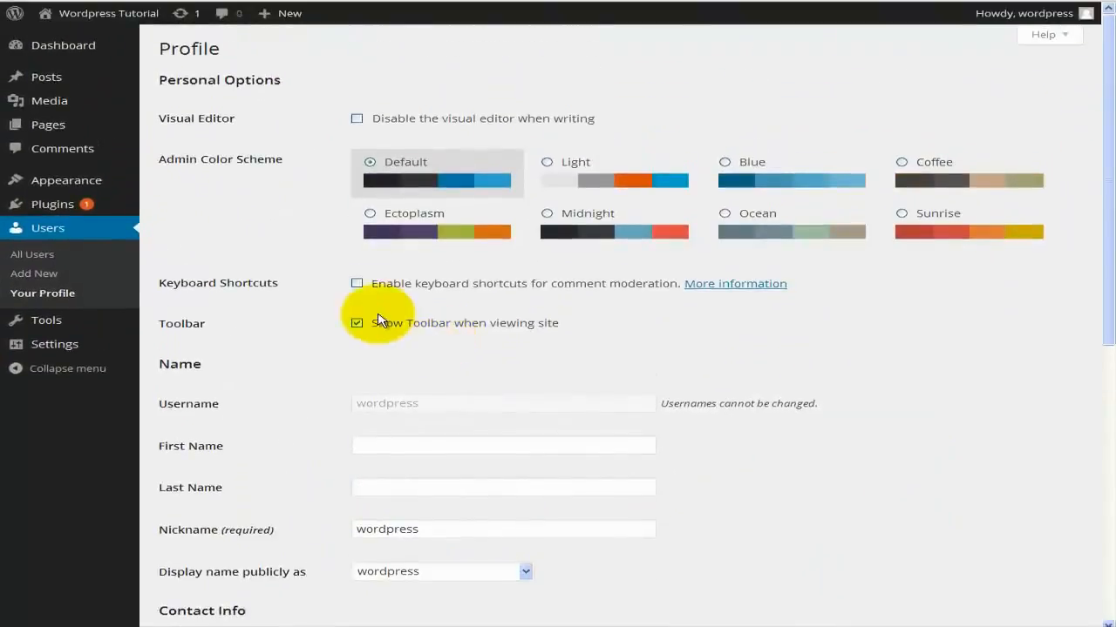
click(61, 50)
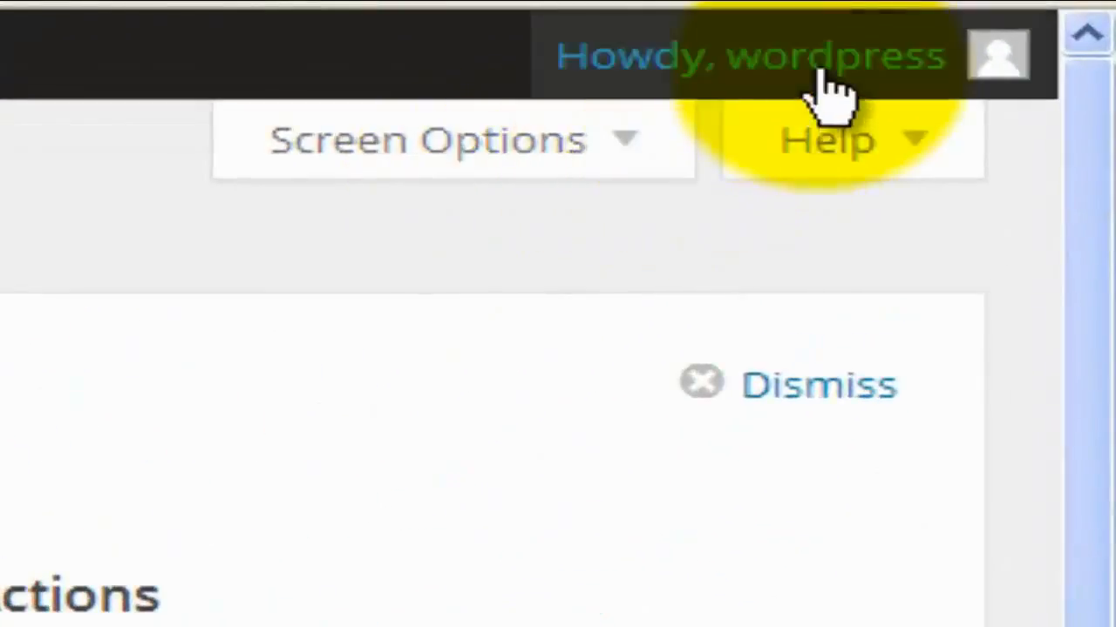
View and close the Dashboard Help panel, then open Screen Options listing the Dashboard boxes.
mouse_move(815, 72)
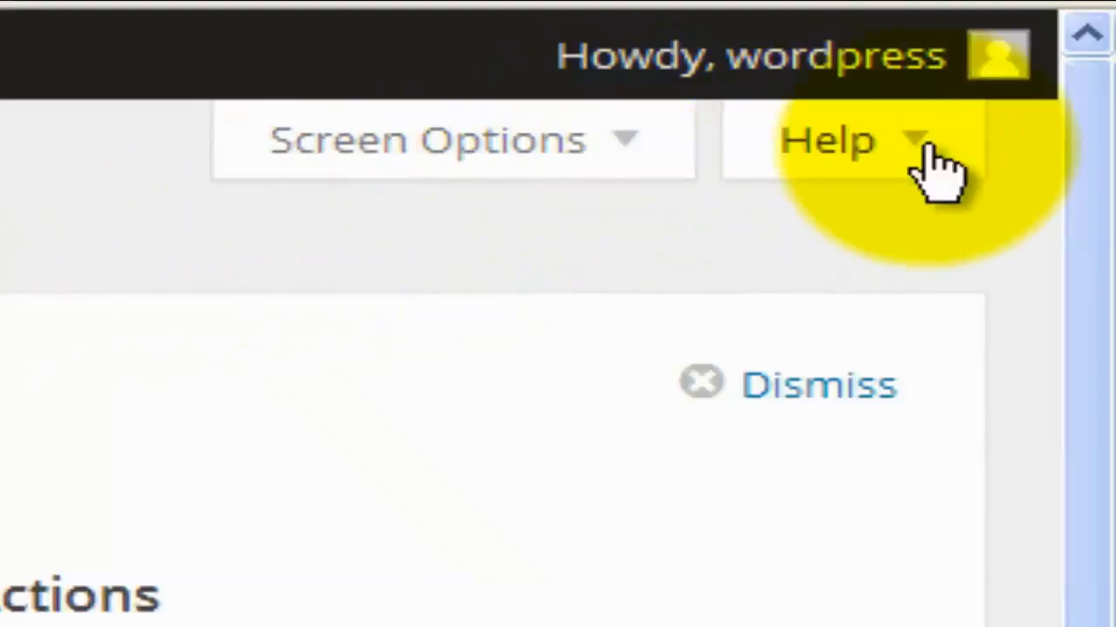
click(914, 144)
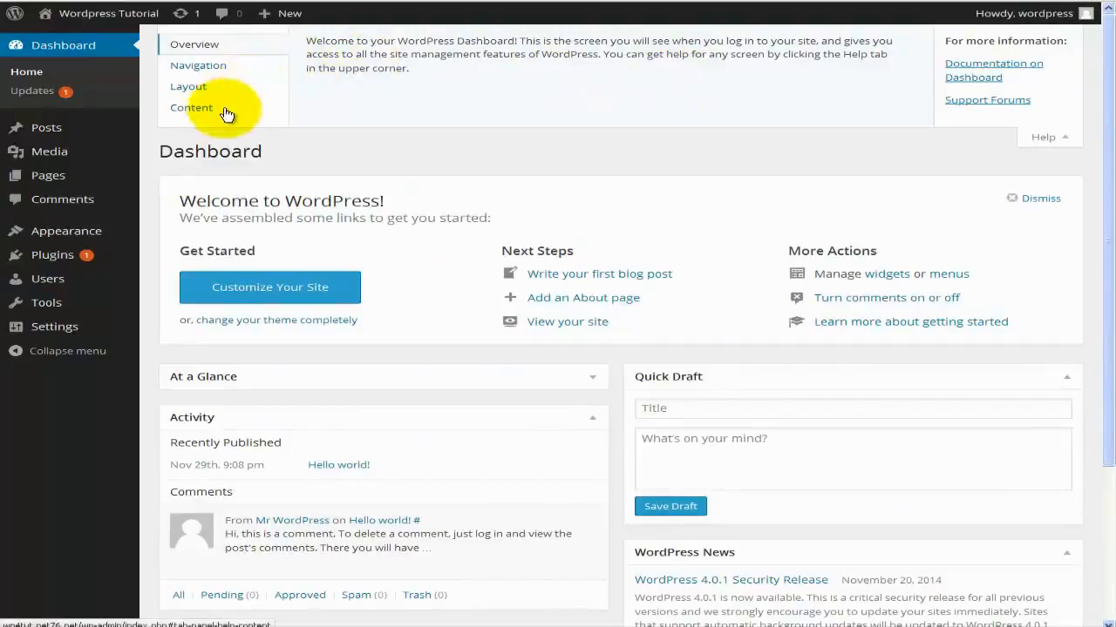
click(1044, 138)
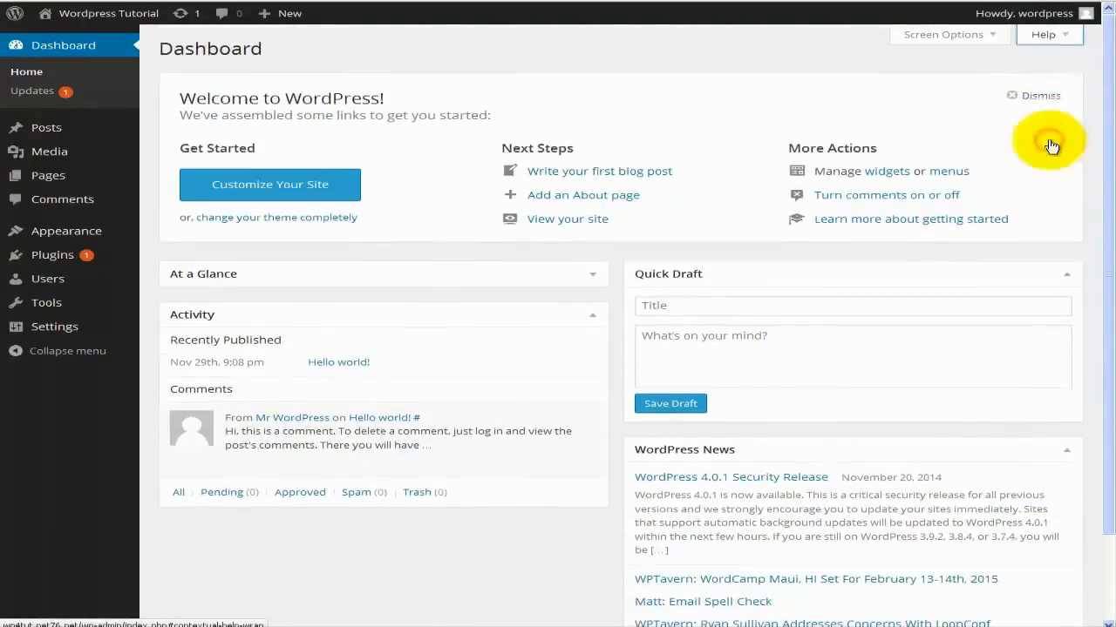
click(995, 35)
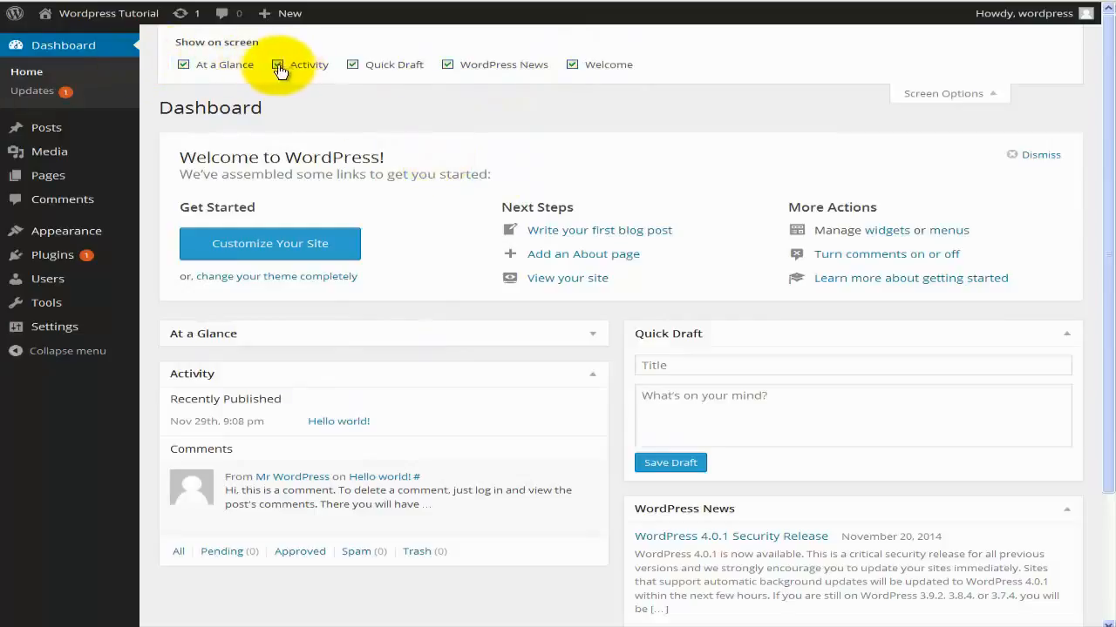
Uncheck and recheck Quick Draft in Screen Options, then close the panel.
click(353, 66)
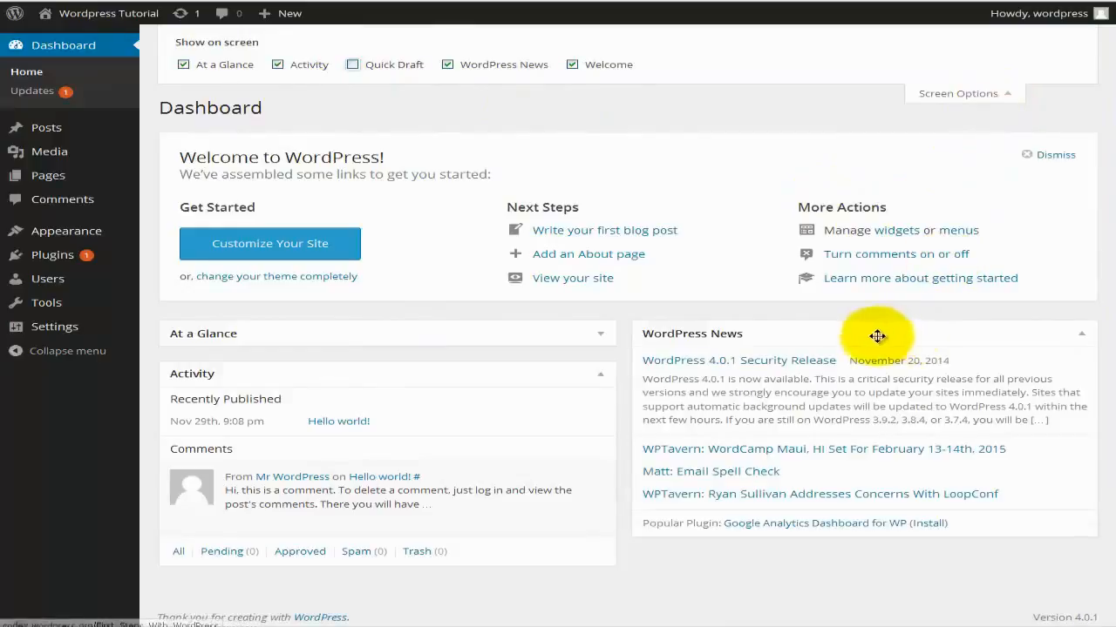
click(353, 65)
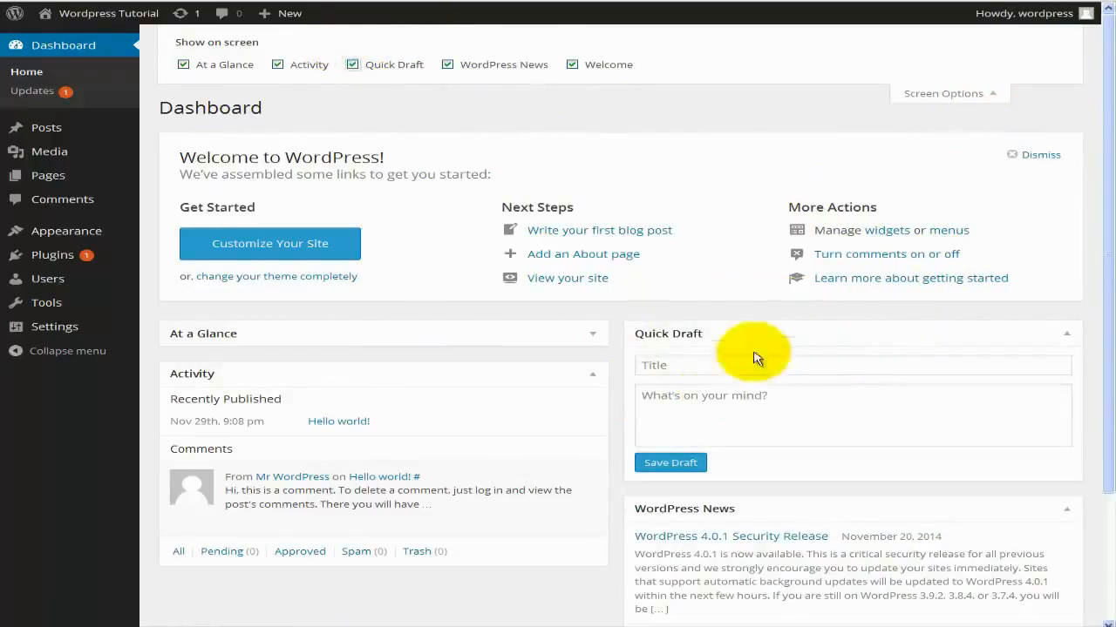
click(946, 98)
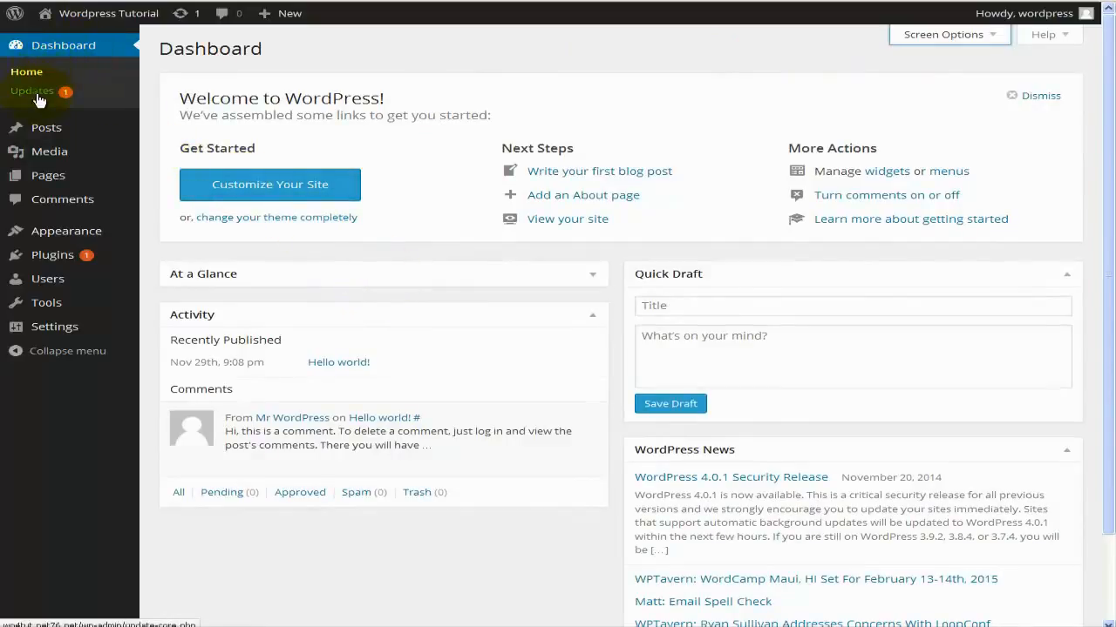
mouse_move(47, 132)
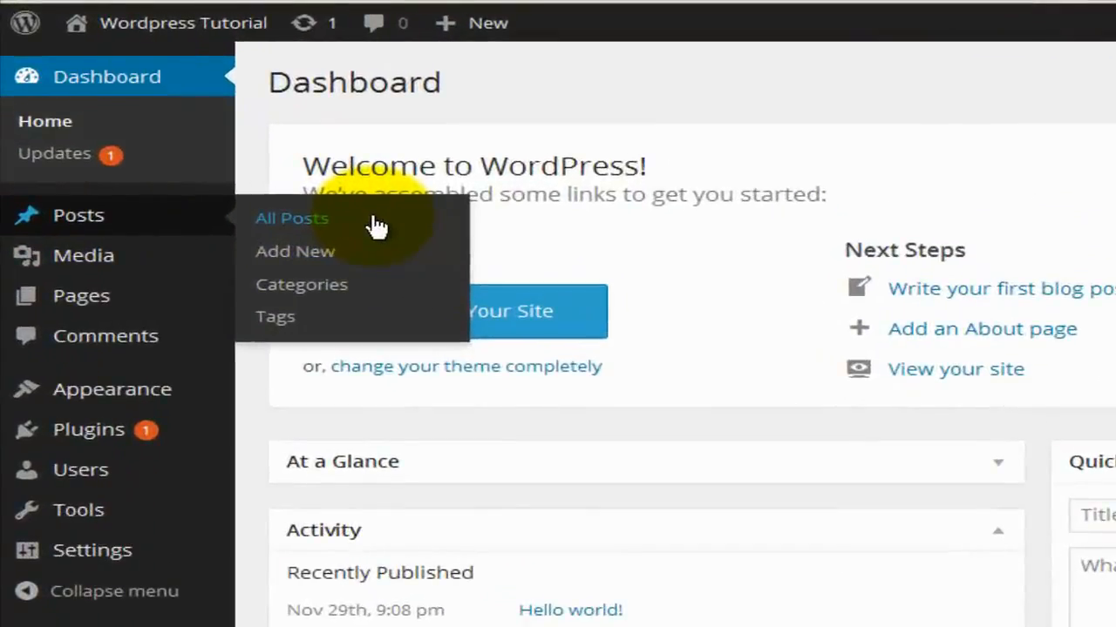
mouse_move(152, 265)
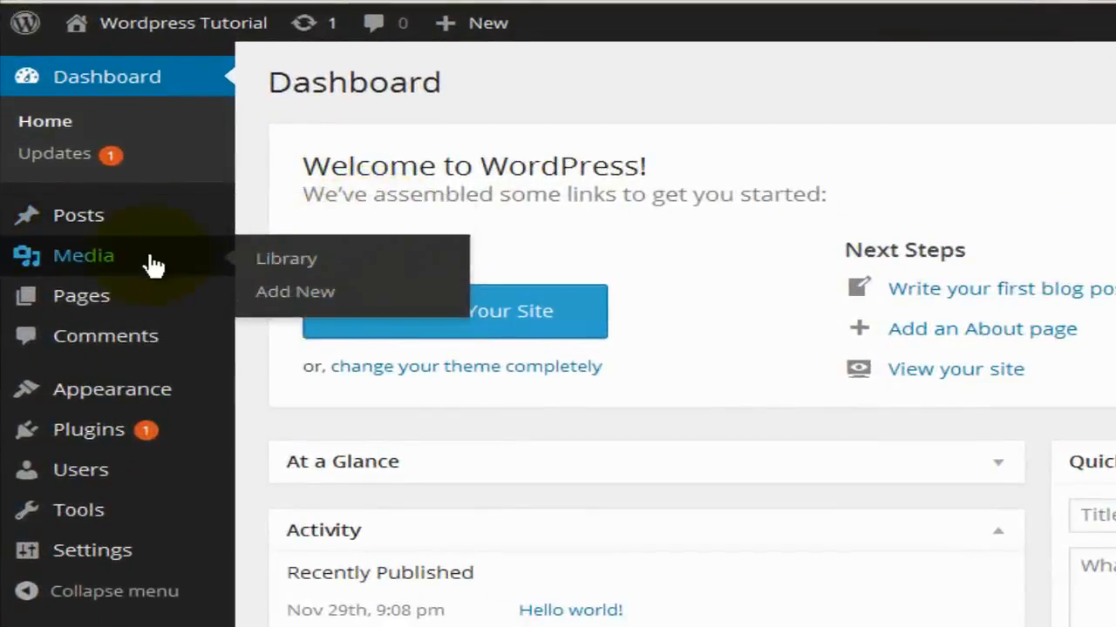
mouse_move(154, 298)
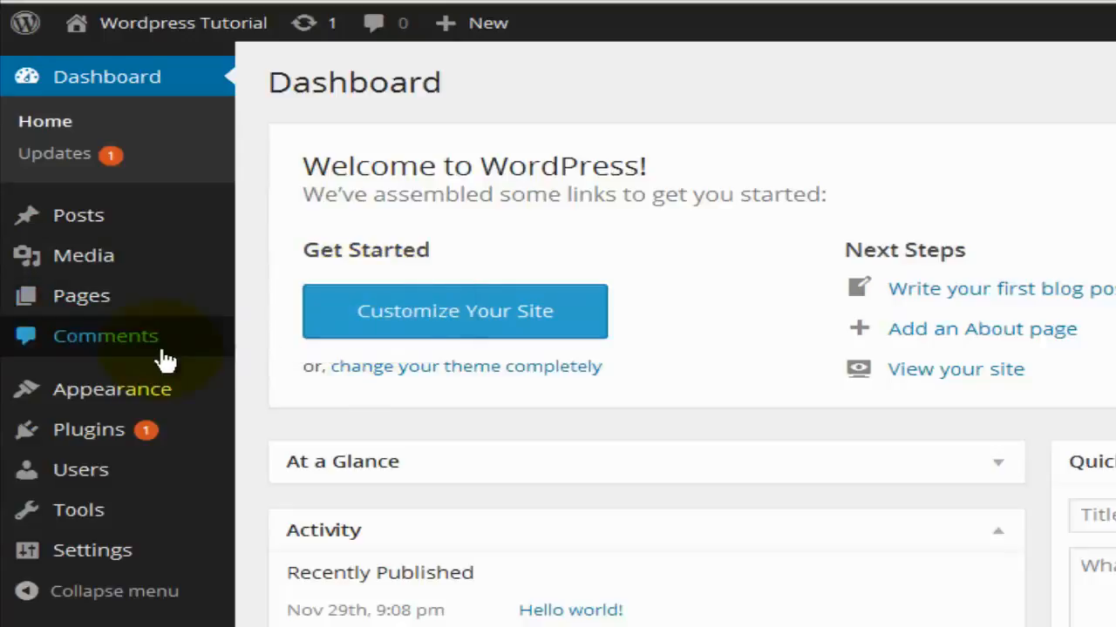
mouse_move(182, 385)
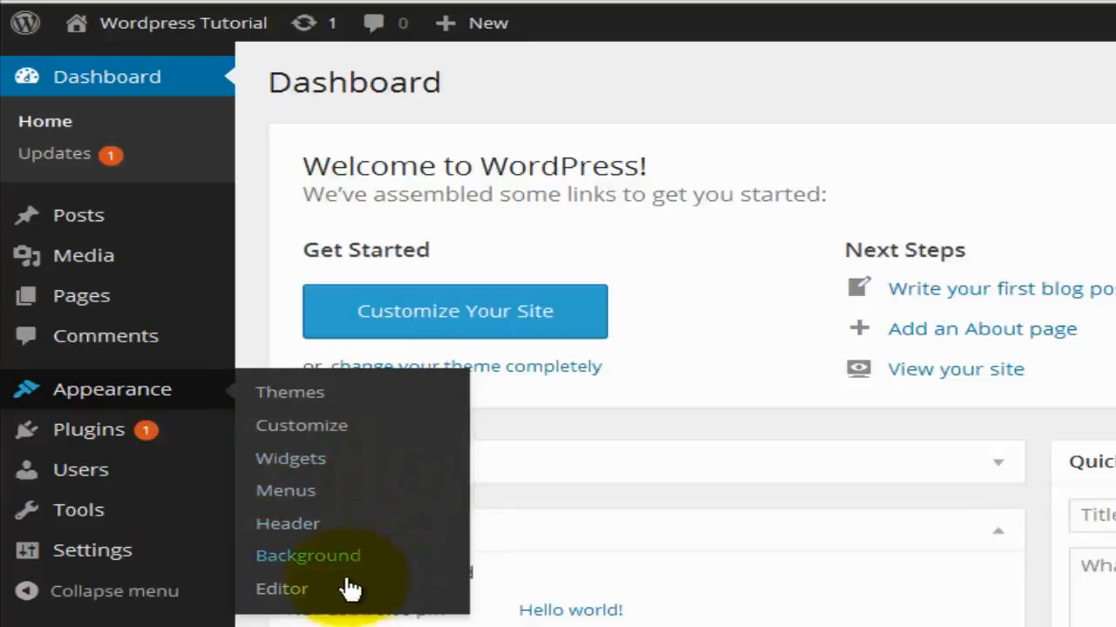
mouse_move(98, 429)
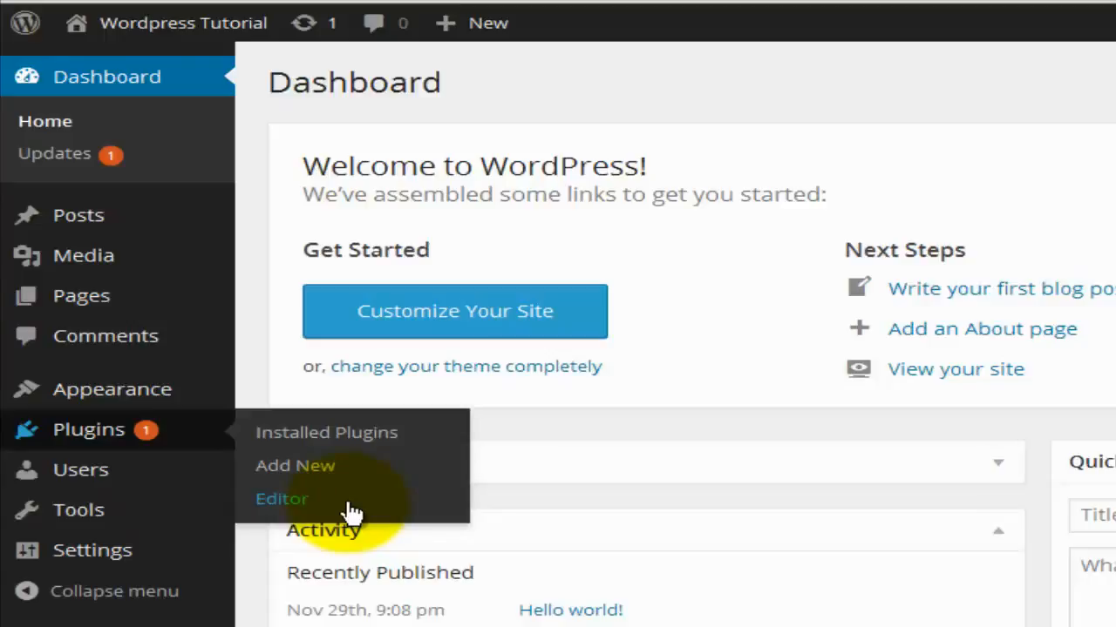
mouse_move(170, 484)
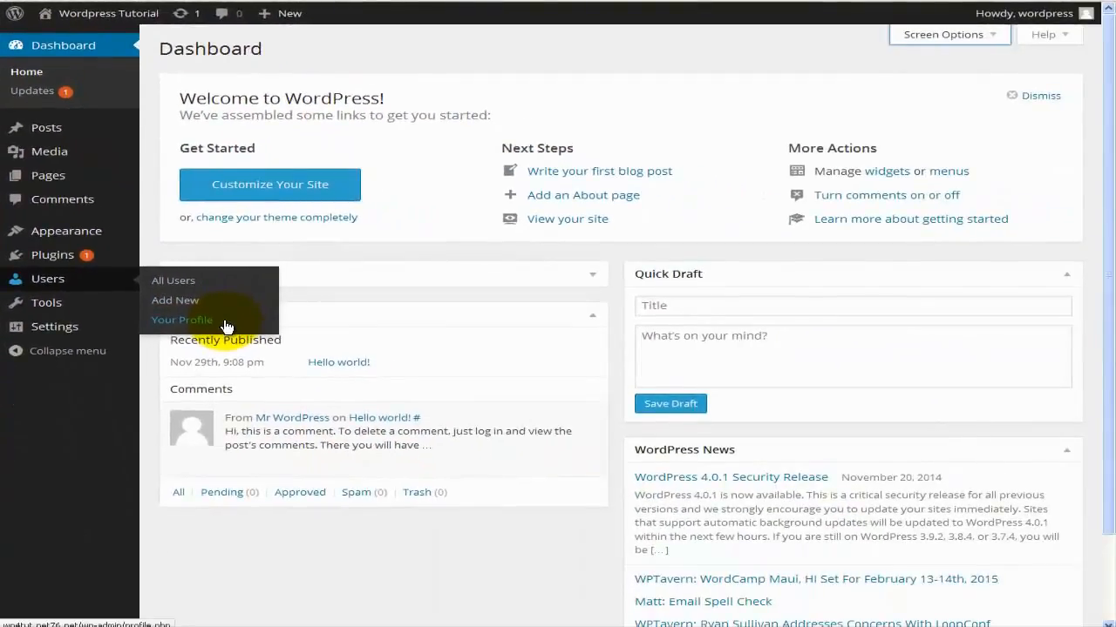
mouse_move(1031, 21)
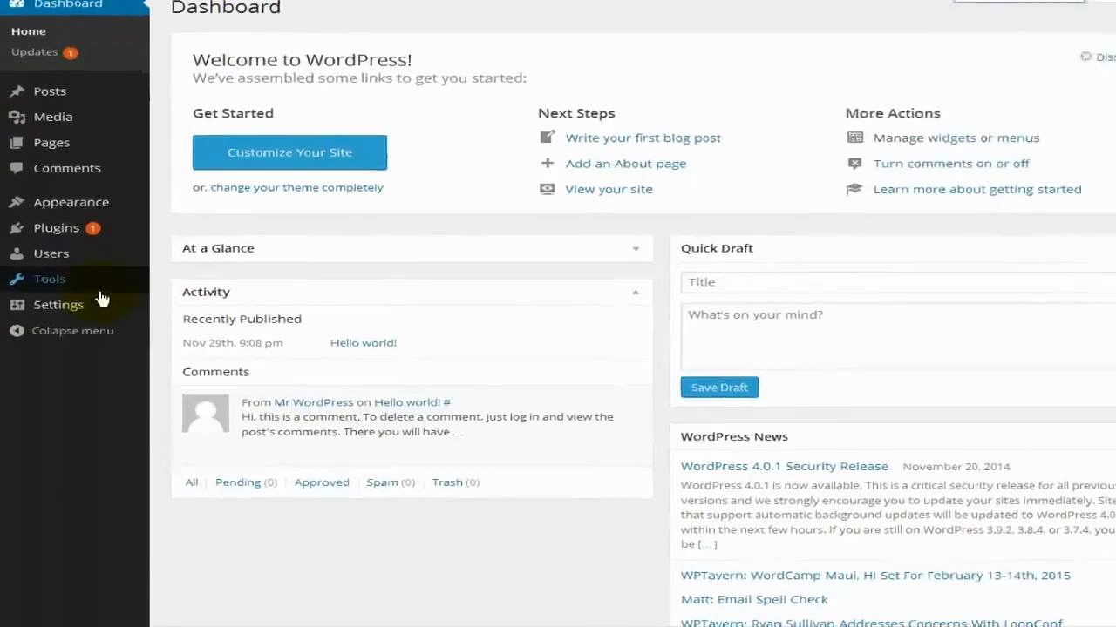
mouse_move(94, 314)
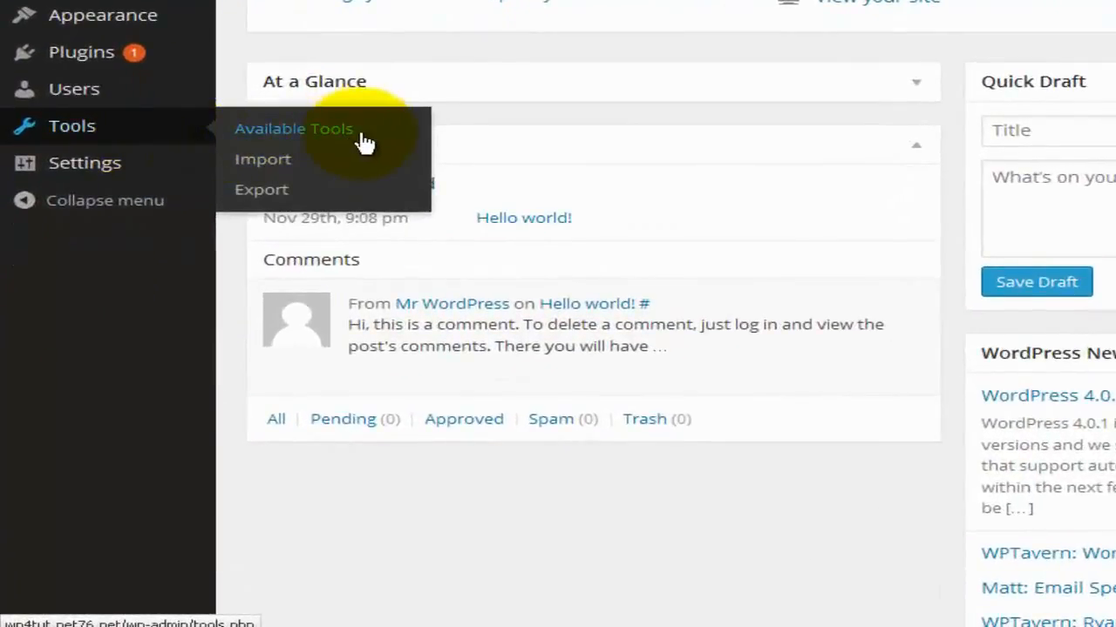
mouse_move(93, 179)
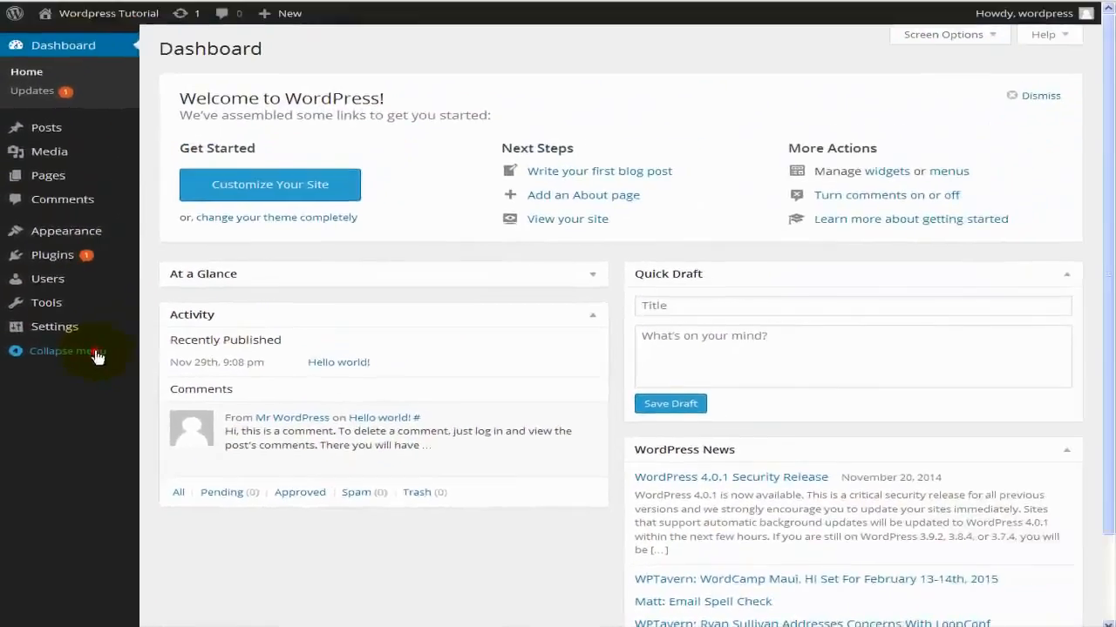
click(155, 209)
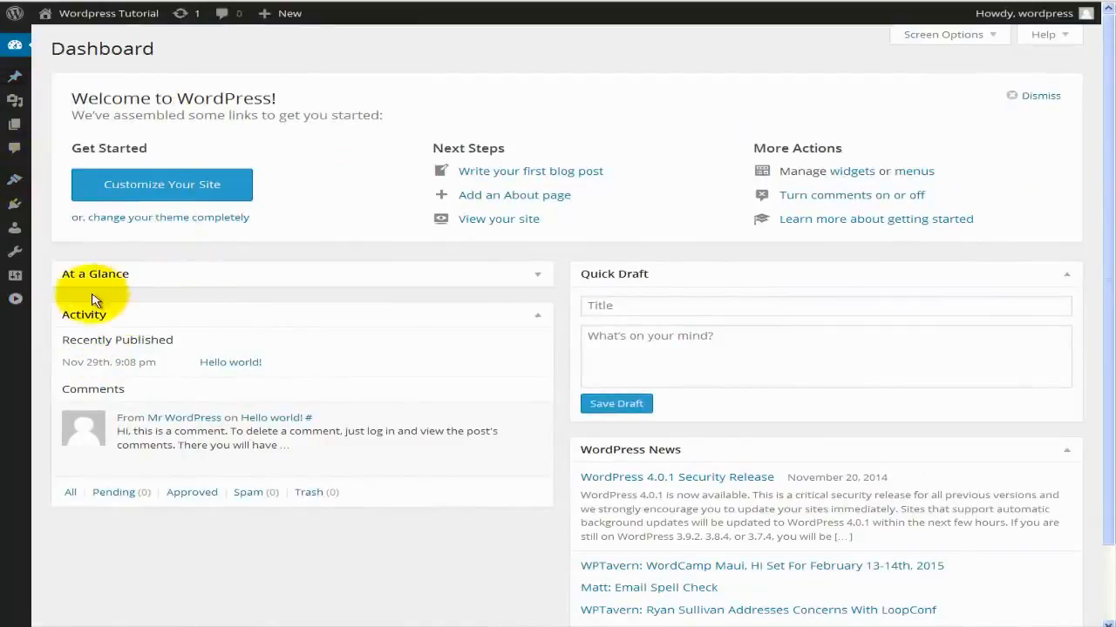
mouse_move(19, 81)
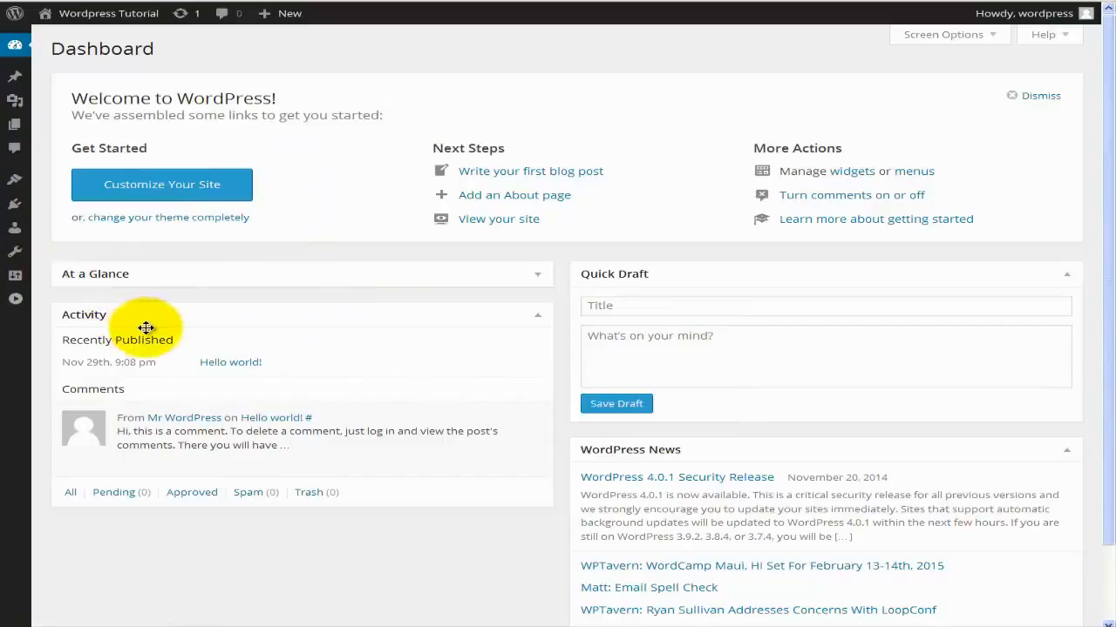
click(19, 303)
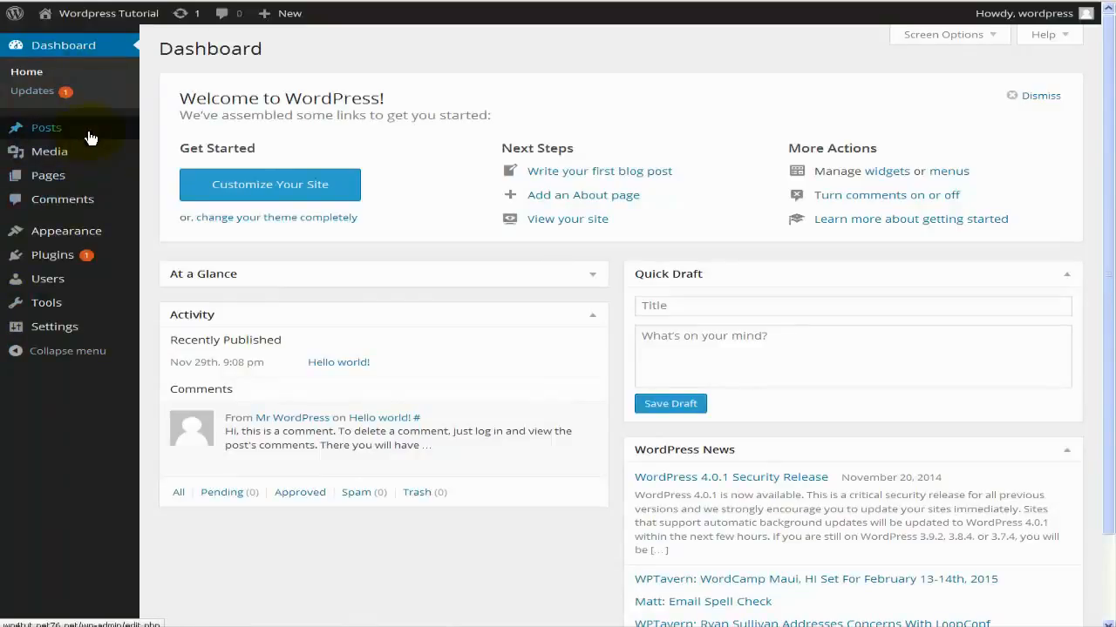
mouse_move(91, 137)
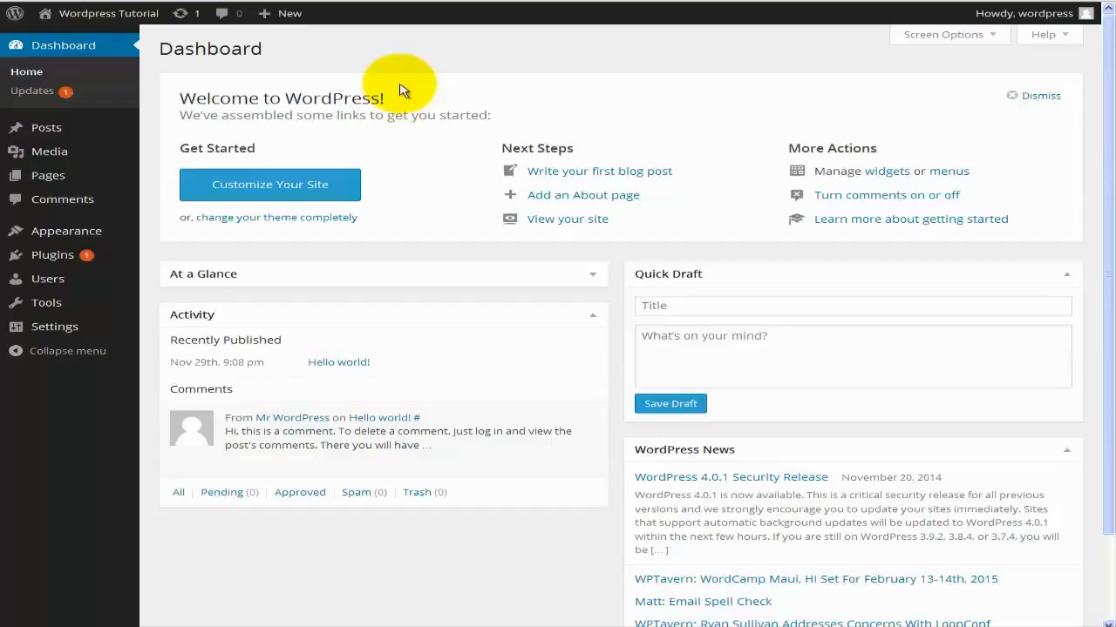
click(305, 1)
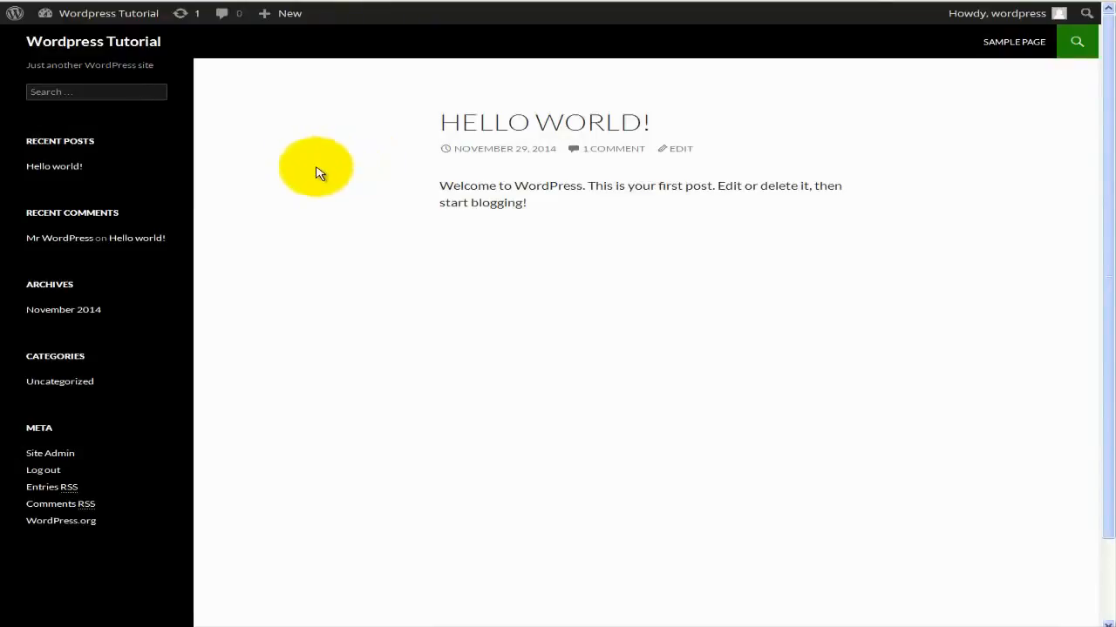
click(108, 13)
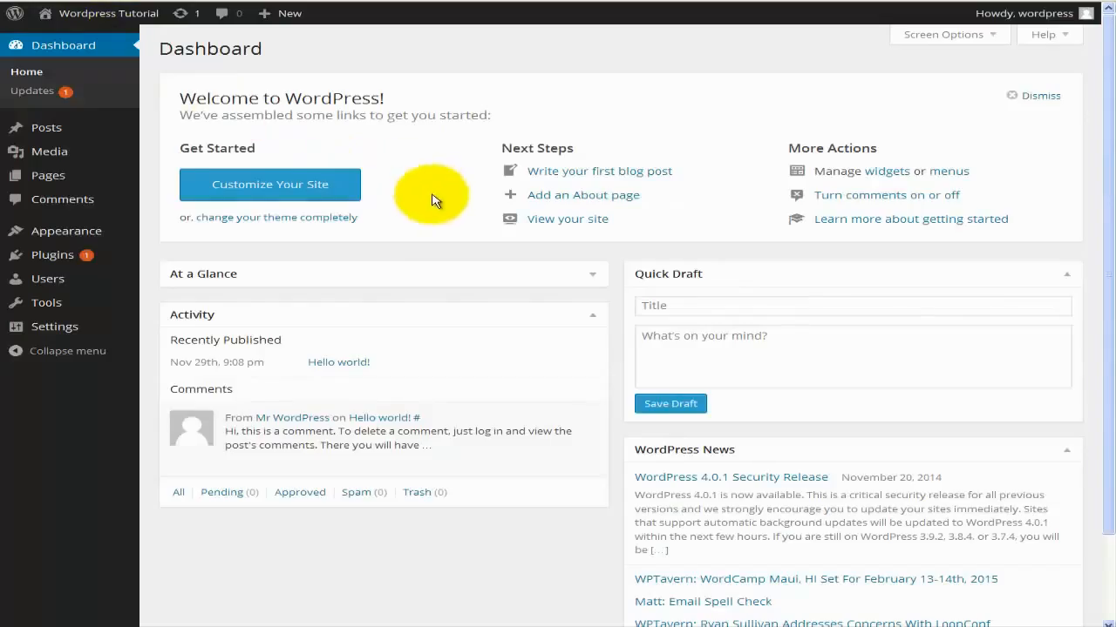
Expand At a Glance to show 1 Post, 1 Page and 1 Comment, then return to the top.
scroll(420, 202, down, 1)
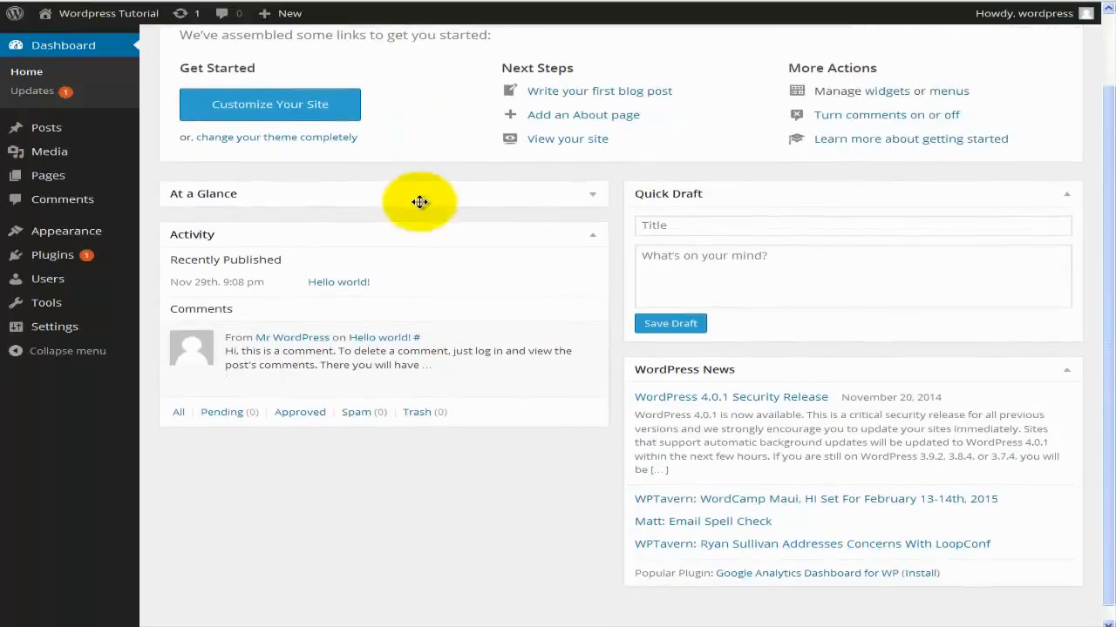
click(590, 202)
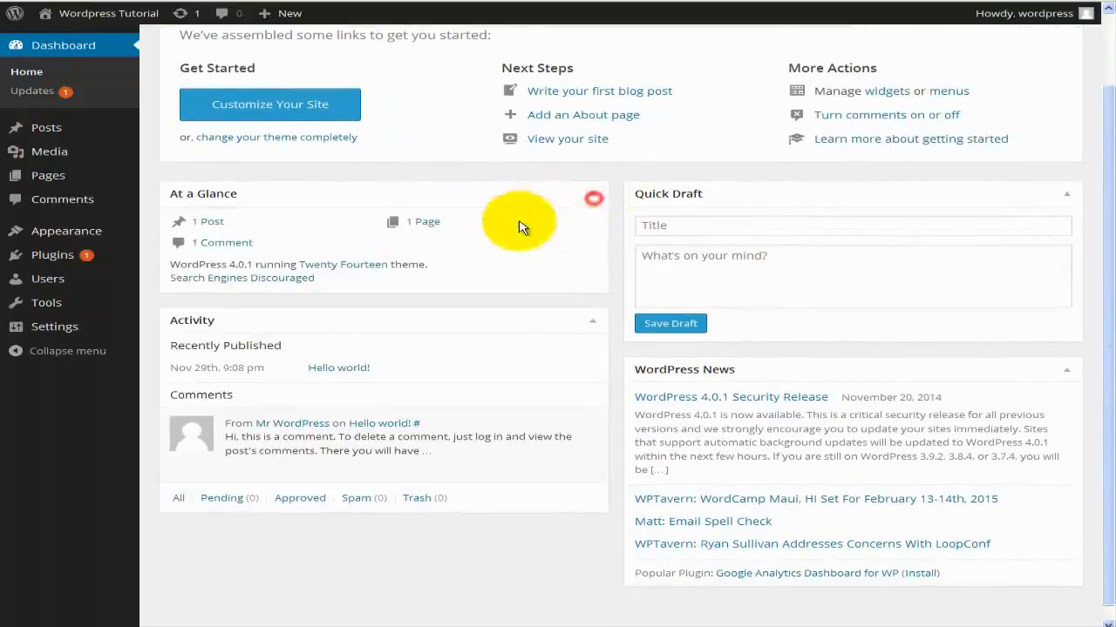
scroll(510, 227, down, 1)
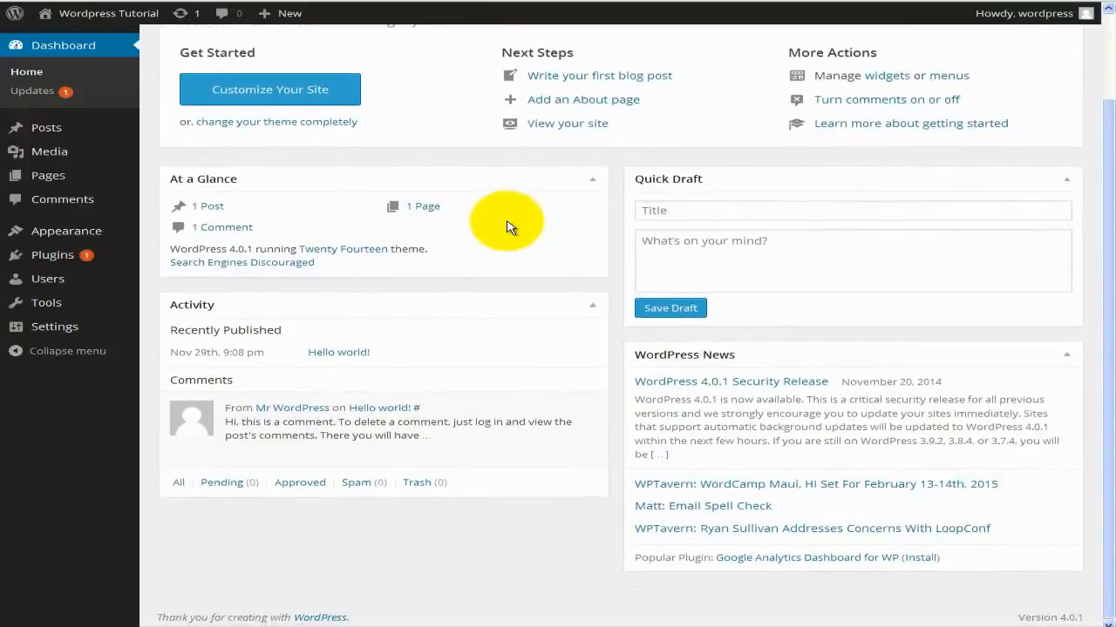
scroll(510, 227, up, 1)
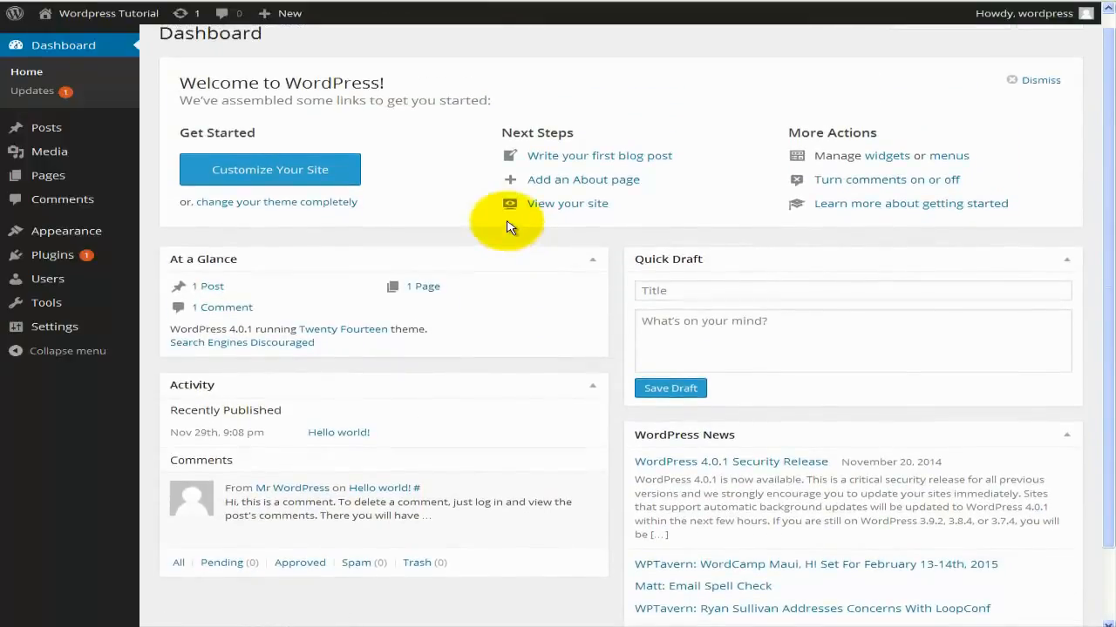
scroll(510, 228, up, 1)
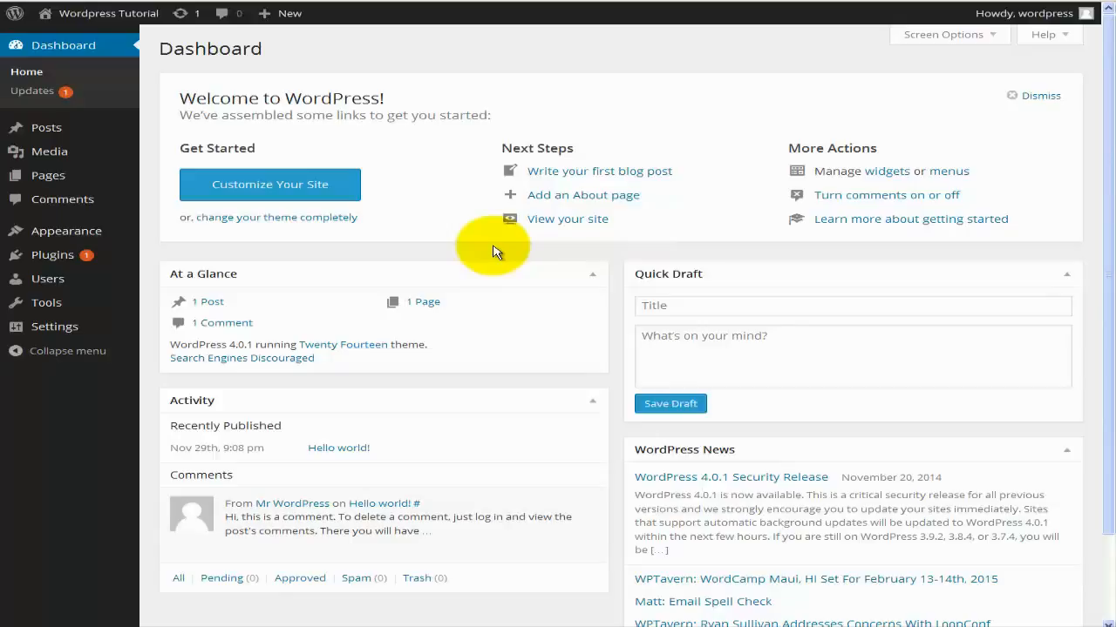
Bring up the site's front end showing the 'Hello world!' post.
mouse_move(60, 165)
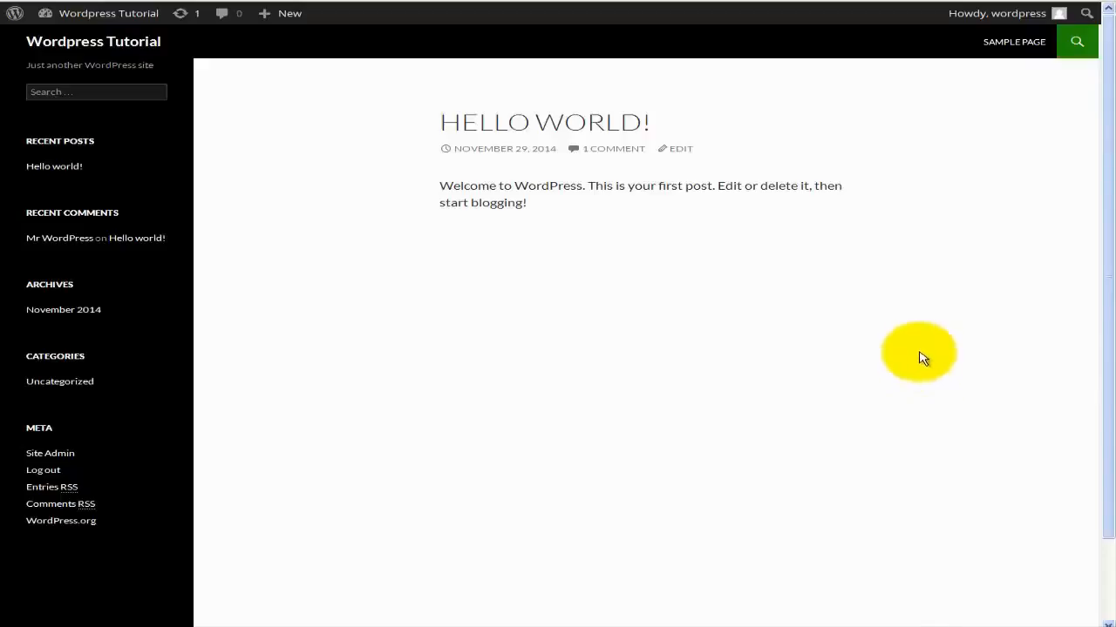
Go back to the admin Dashboard using Site Admin in the front page's Meta widget.
mouse_move(1008, 23)
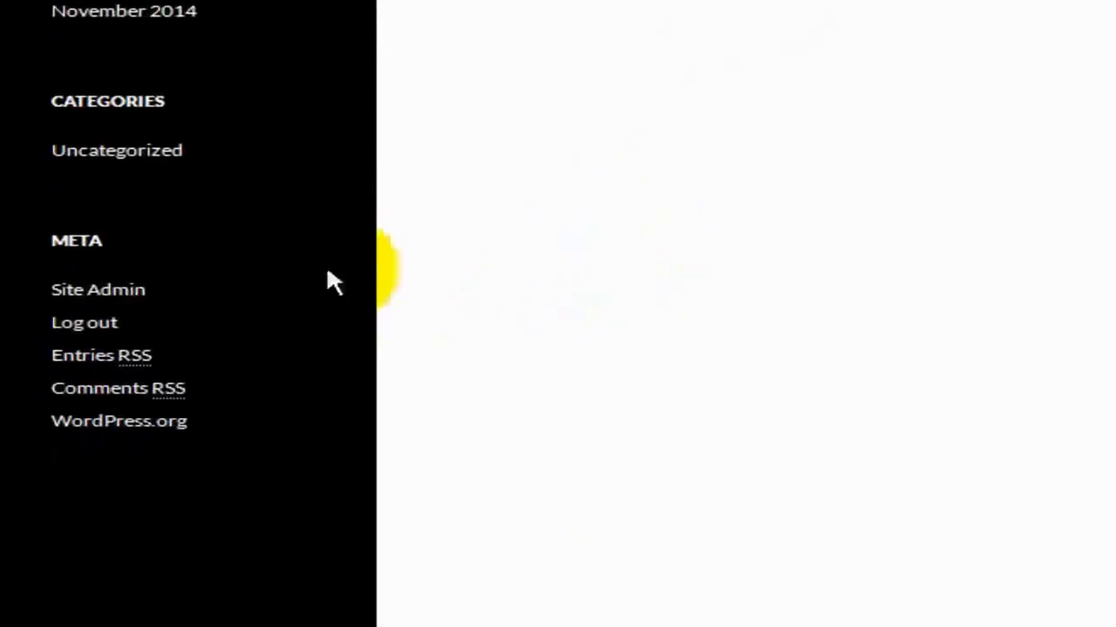
click(133, 290)
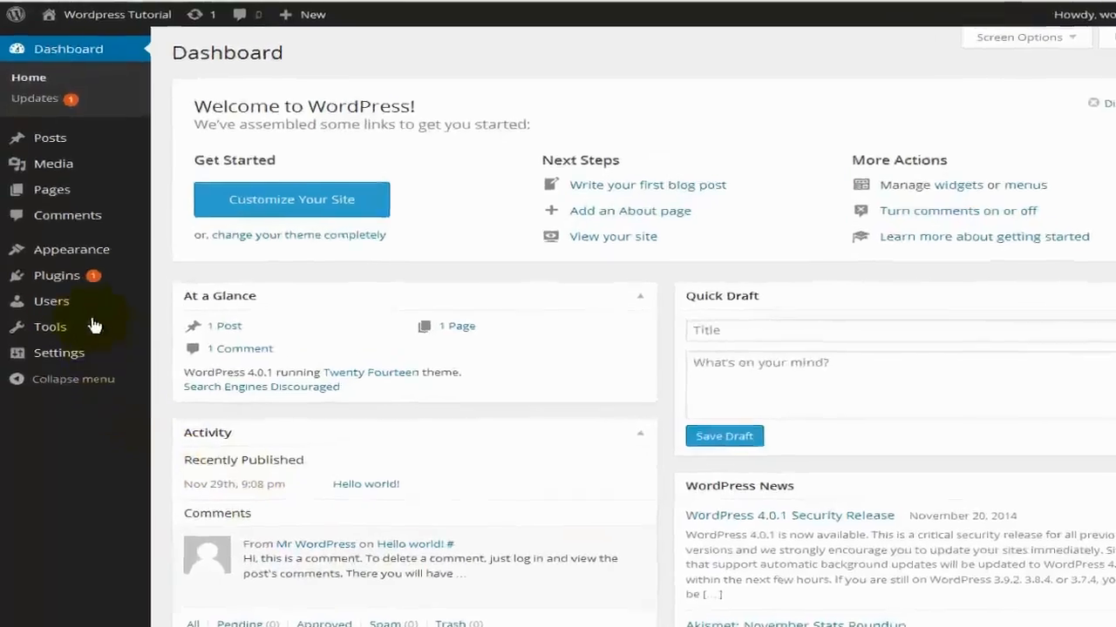
Go to Users > Your Profile from the admin sidebar.
mouse_move(91, 308)
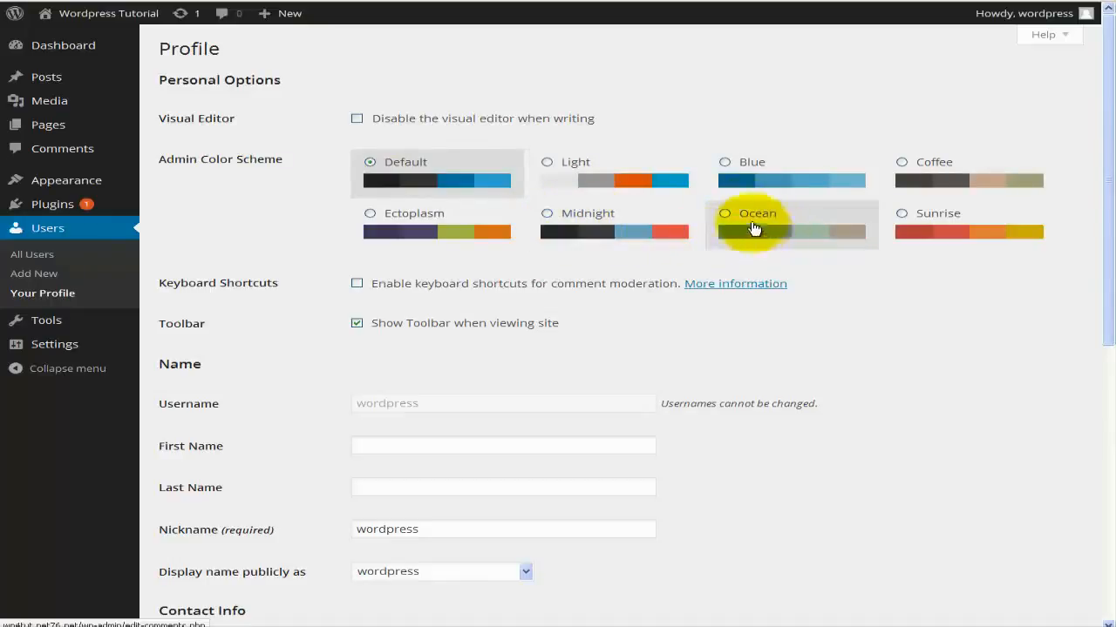
Preview the Blue, Ectoplasm, Midnight, Ocean, Light and Sunrise admin colour schemes.
click(727, 165)
scroll(702, 218, down, 1)
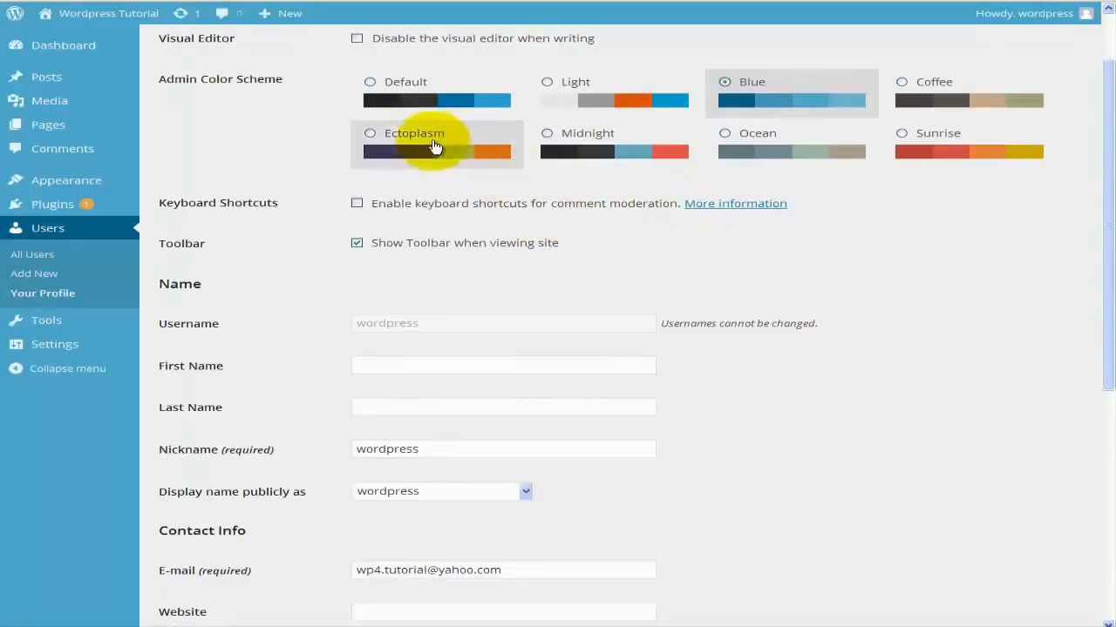
click(399, 140)
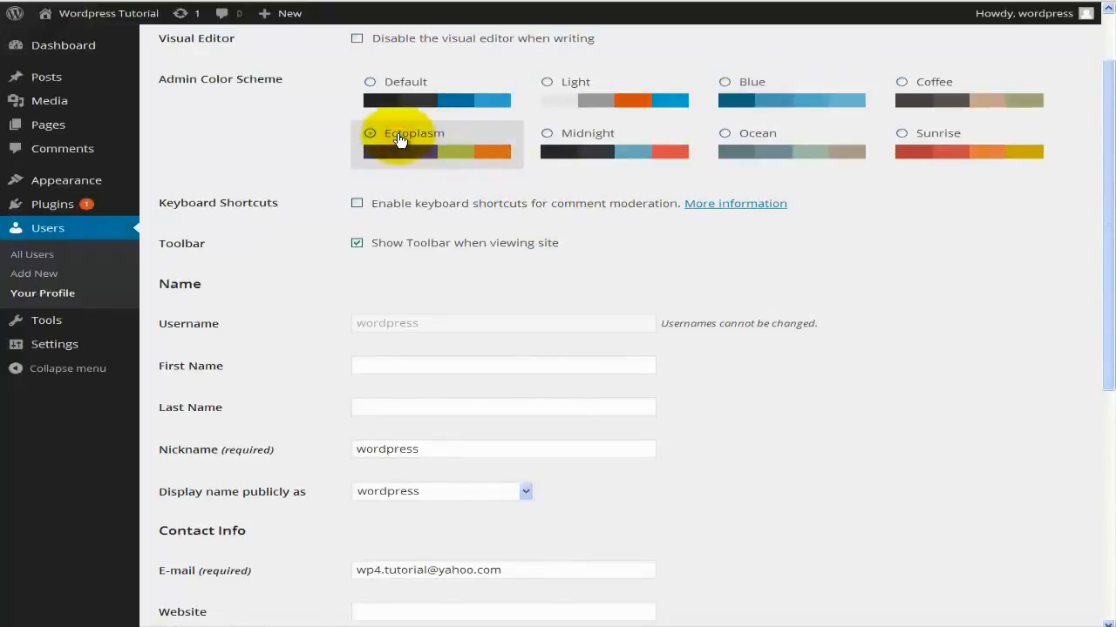
click(591, 139)
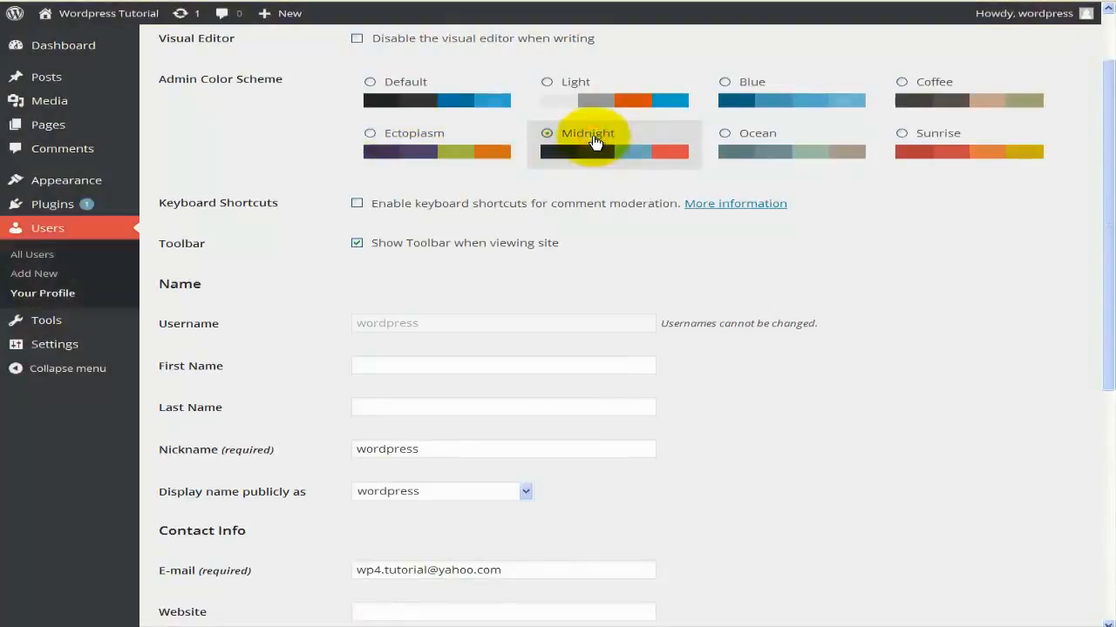
click(755, 139)
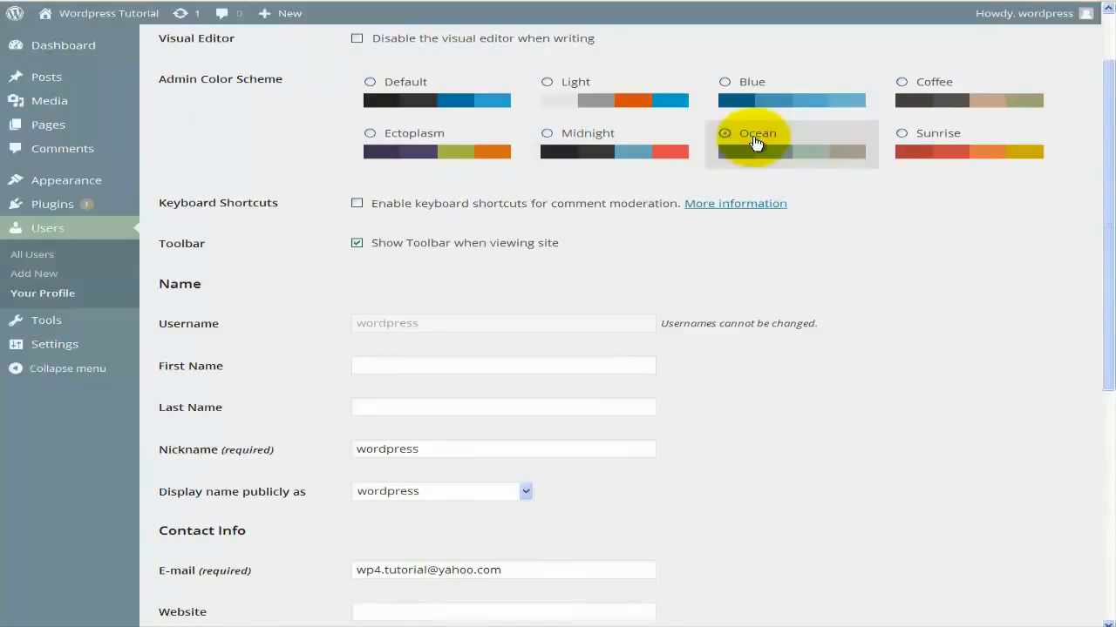
click(552, 87)
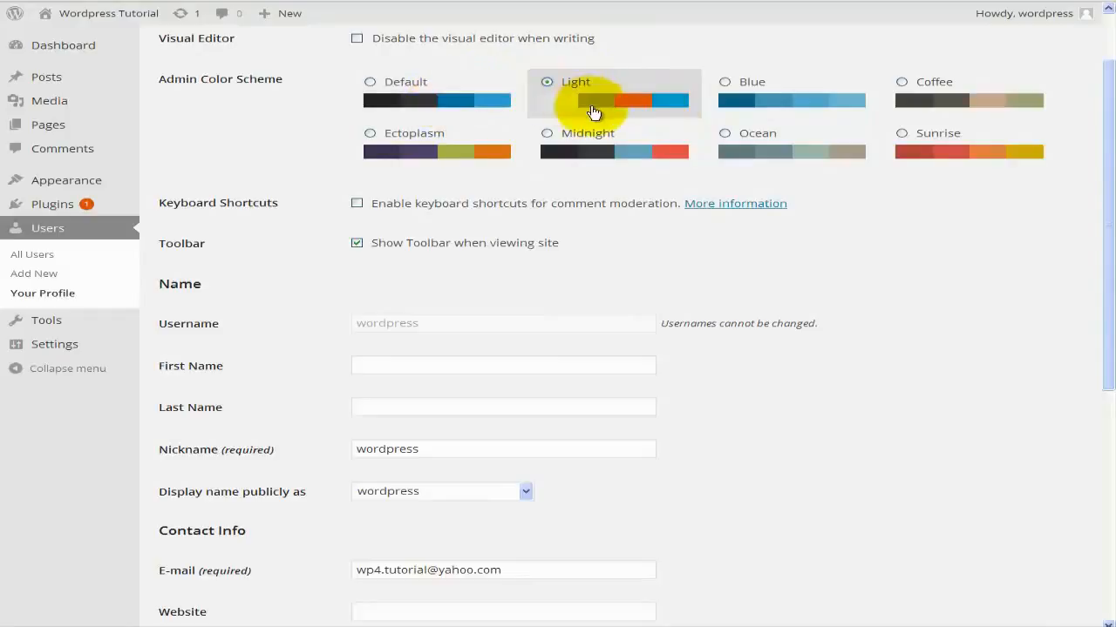
click(934, 154)
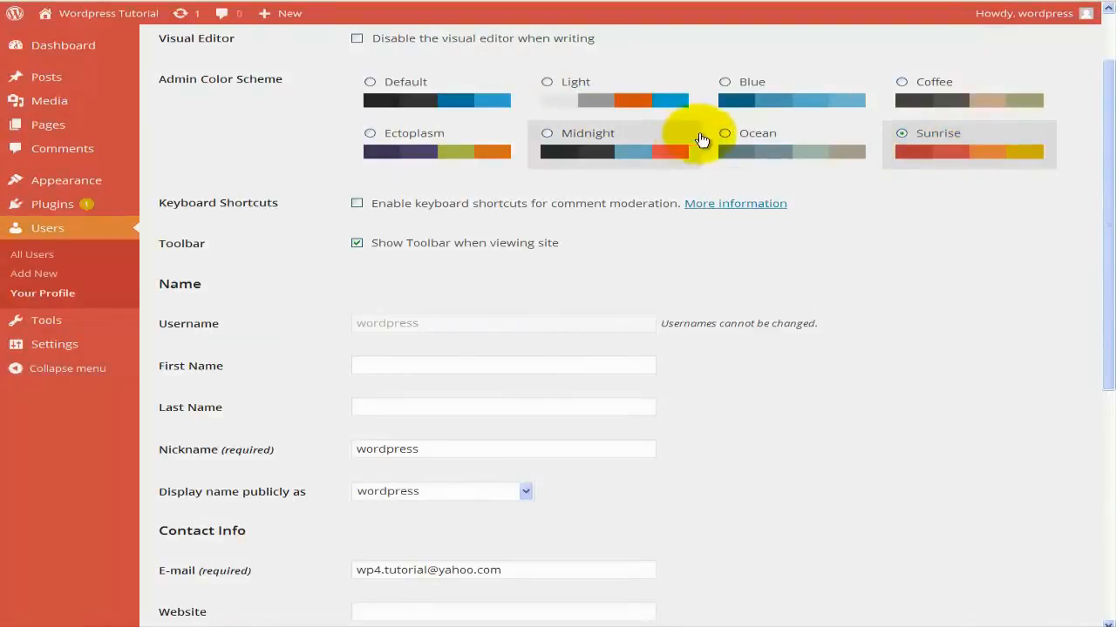
Apply the Midnight colour scheme and open the Keyboard Shortcuts help page.
click(570, 154)
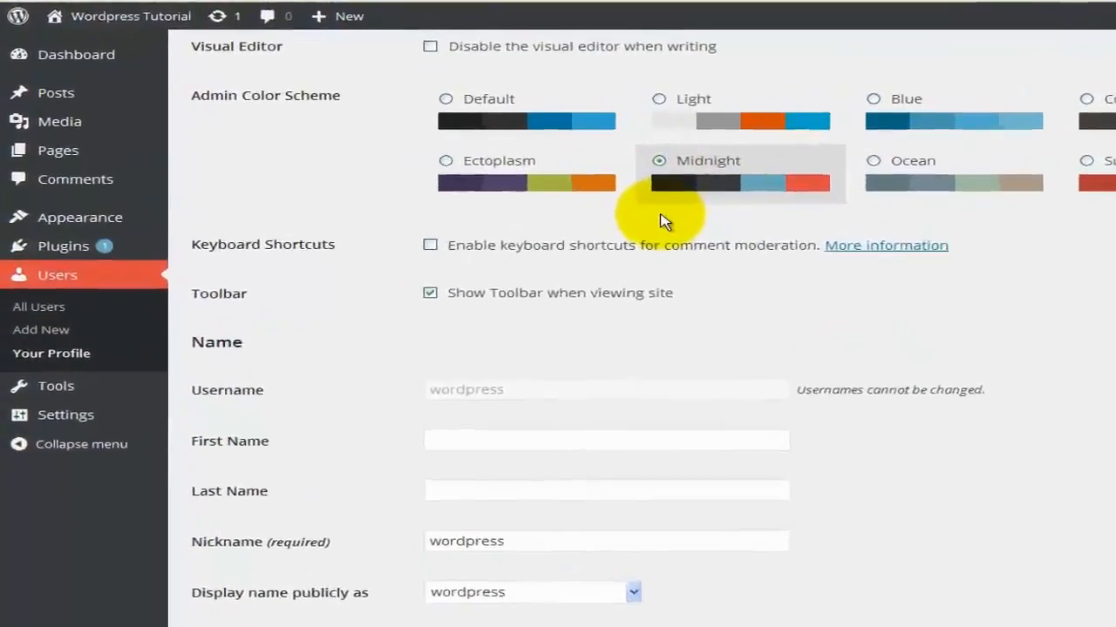
scroll(662, 259, down, 1)
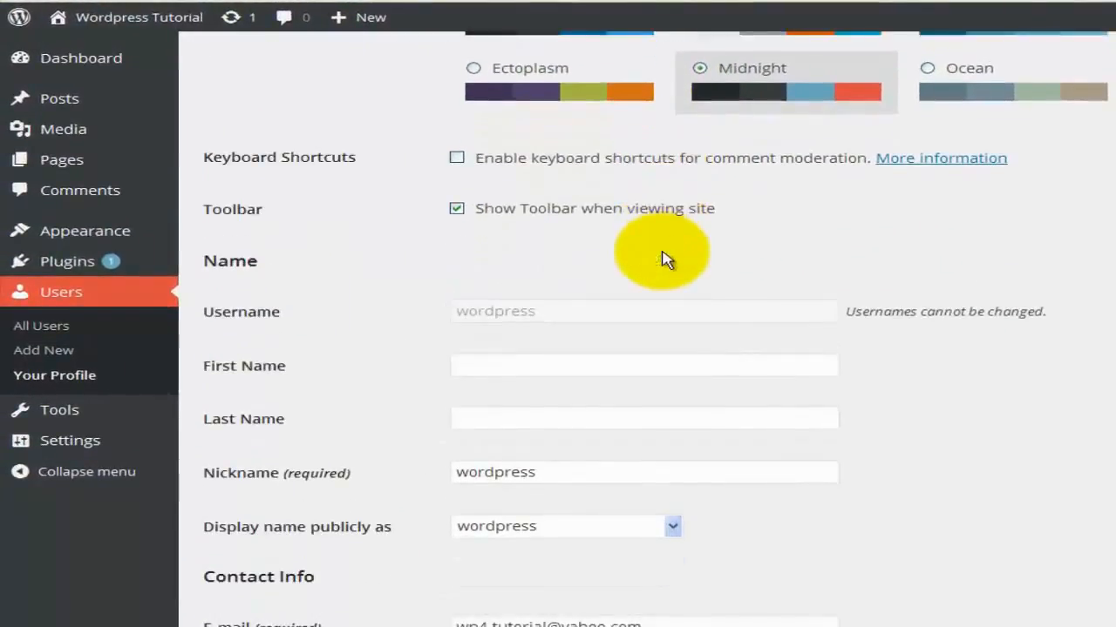
scroll(665, 259, up, 1)
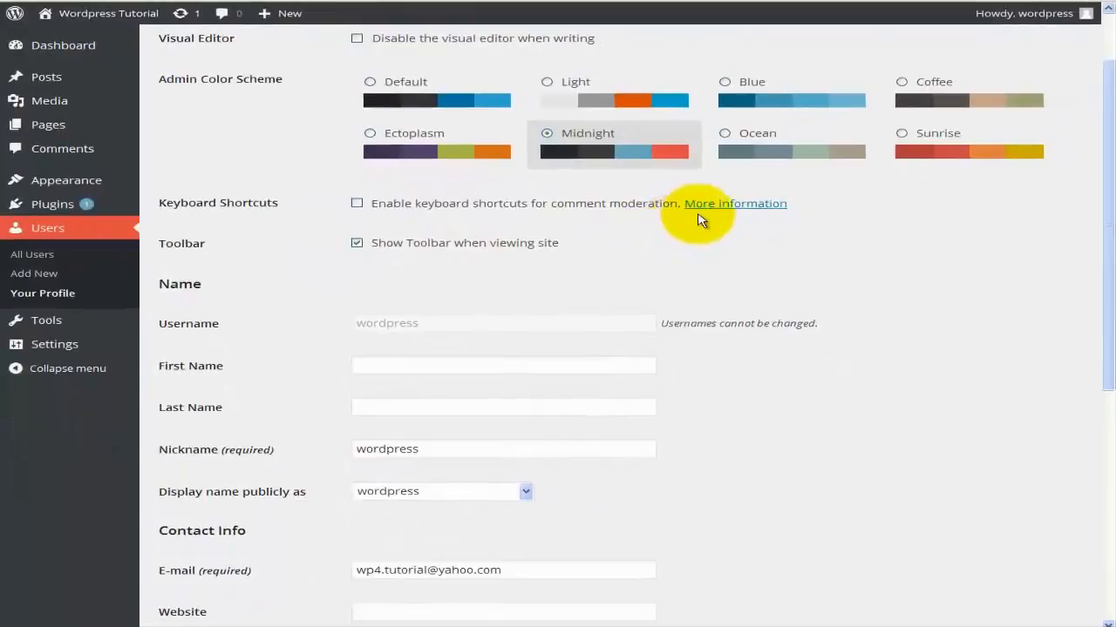
click(717, 209)
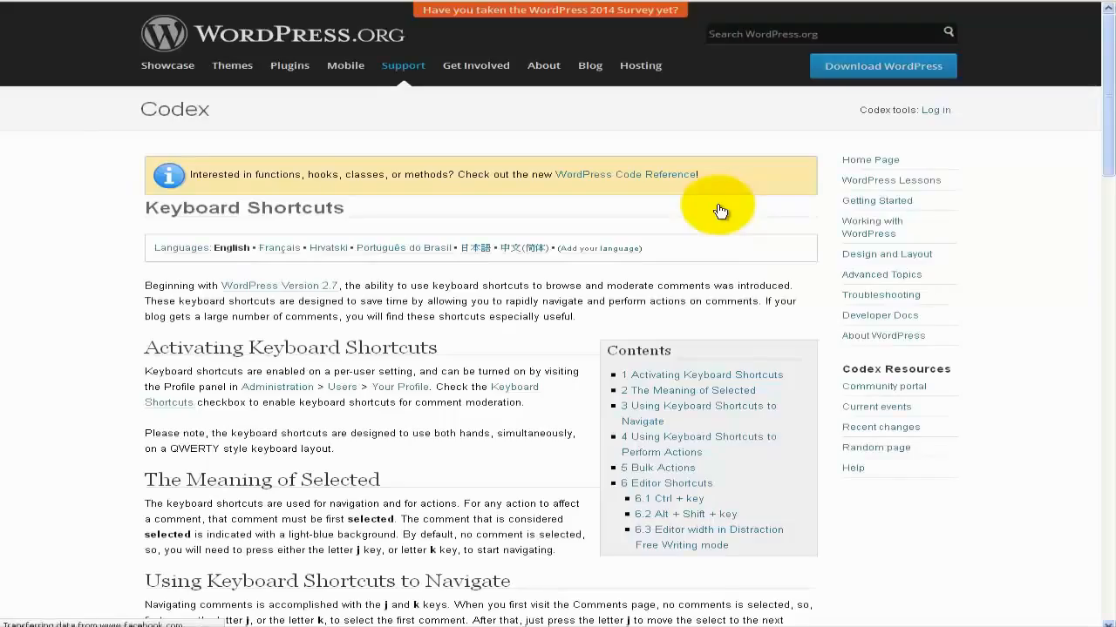
Scroll down the Codex Keyboard Shortcuts page to the Editor Shortcuts section.
scroll(719, 211, down, 2)
scroll(476, 209, down, 2)
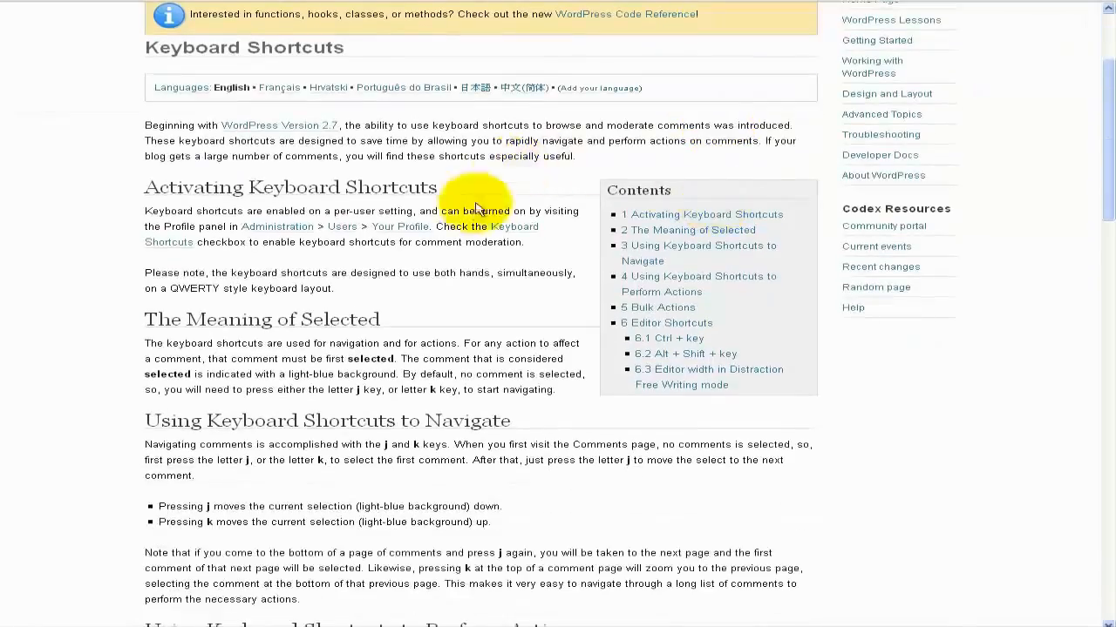
scroll(484, 214, down, 2)
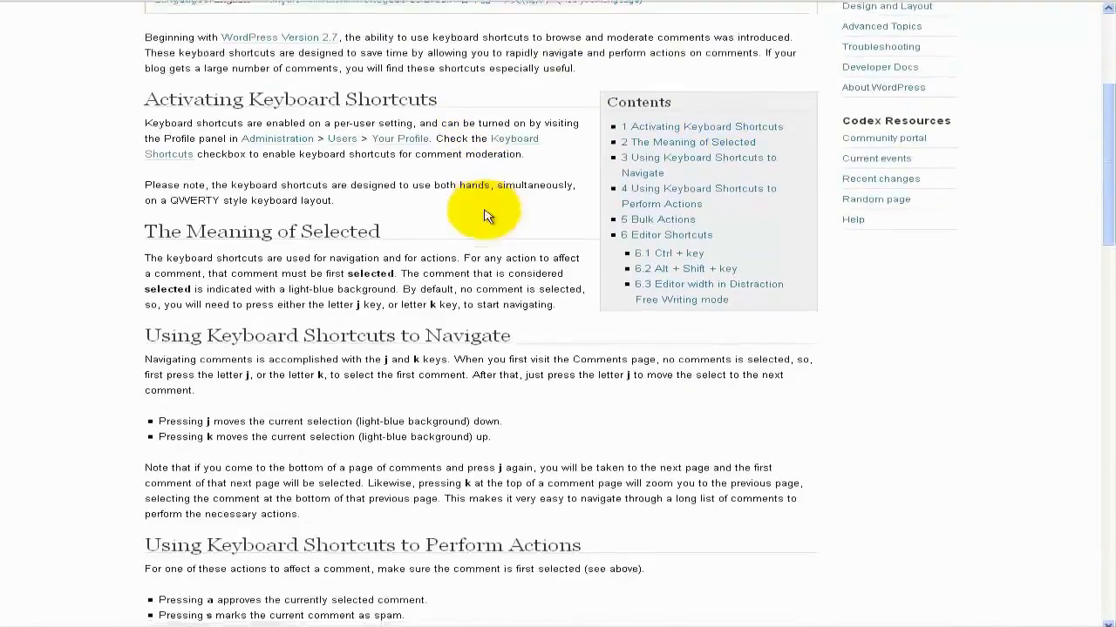
scroll(486, 216, down, 7)
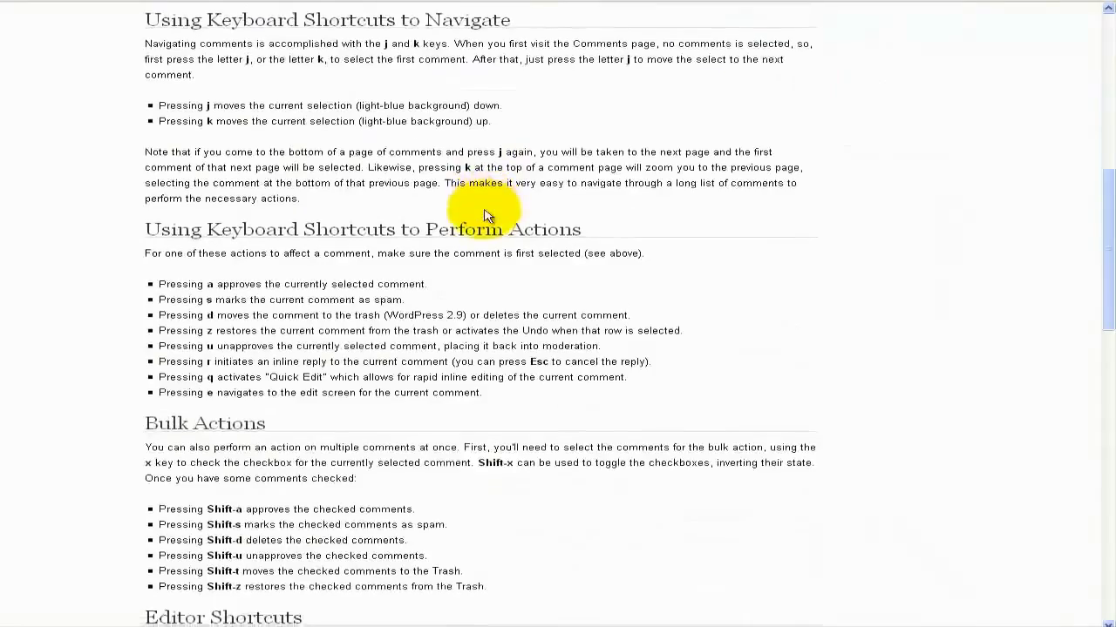
scroll(486, 216, down, 6)
scroll(485, 212, down, 5)
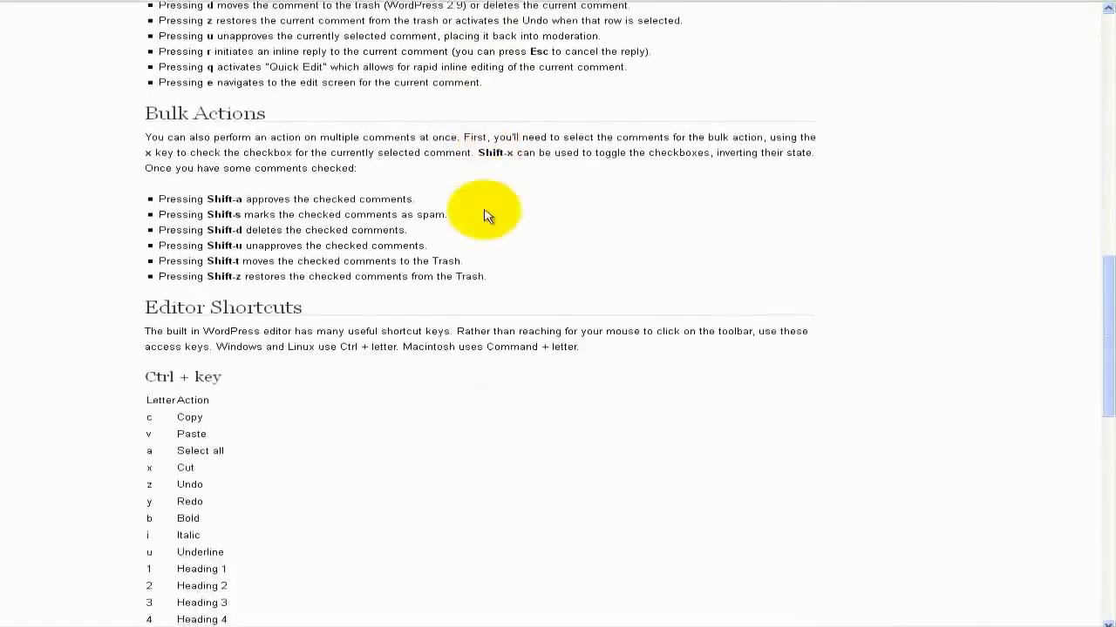
scroll(486, 216, down, 3)
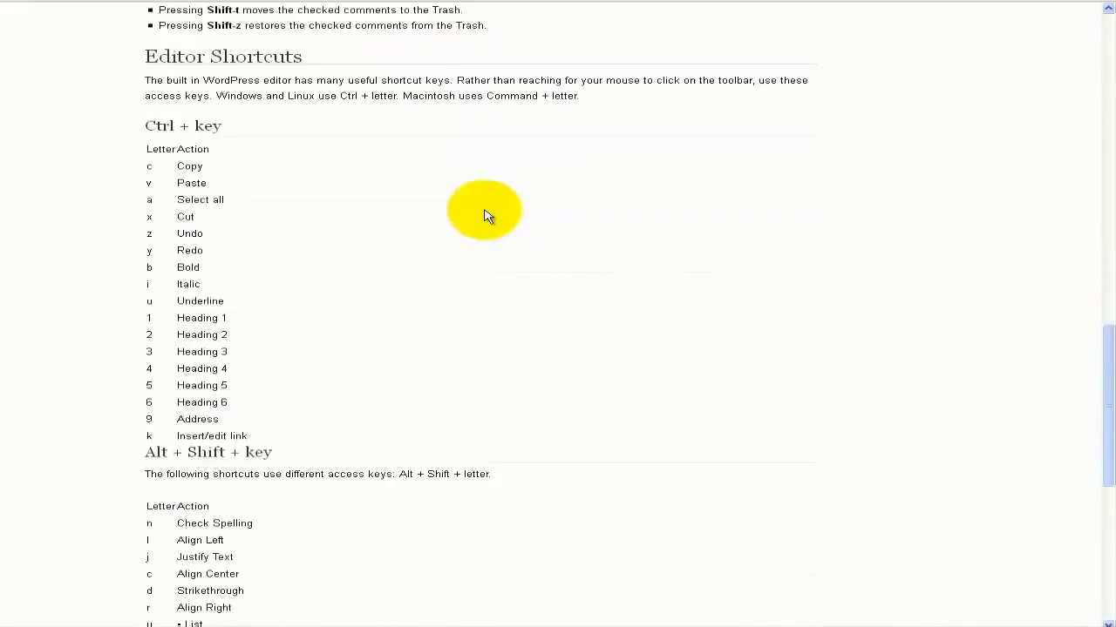
scroll(487, 216, down, 2)
scroll(486, 215, up, 4)
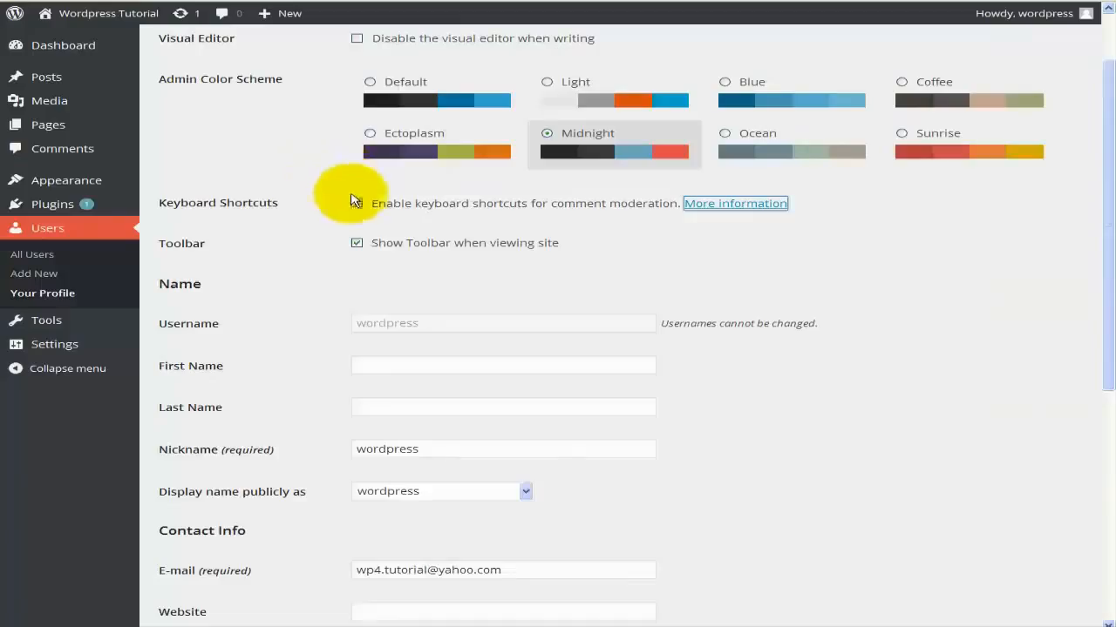
Enable keyboard shortcuts for comment moderation and open the live site in a new tab.
click(357, 205)
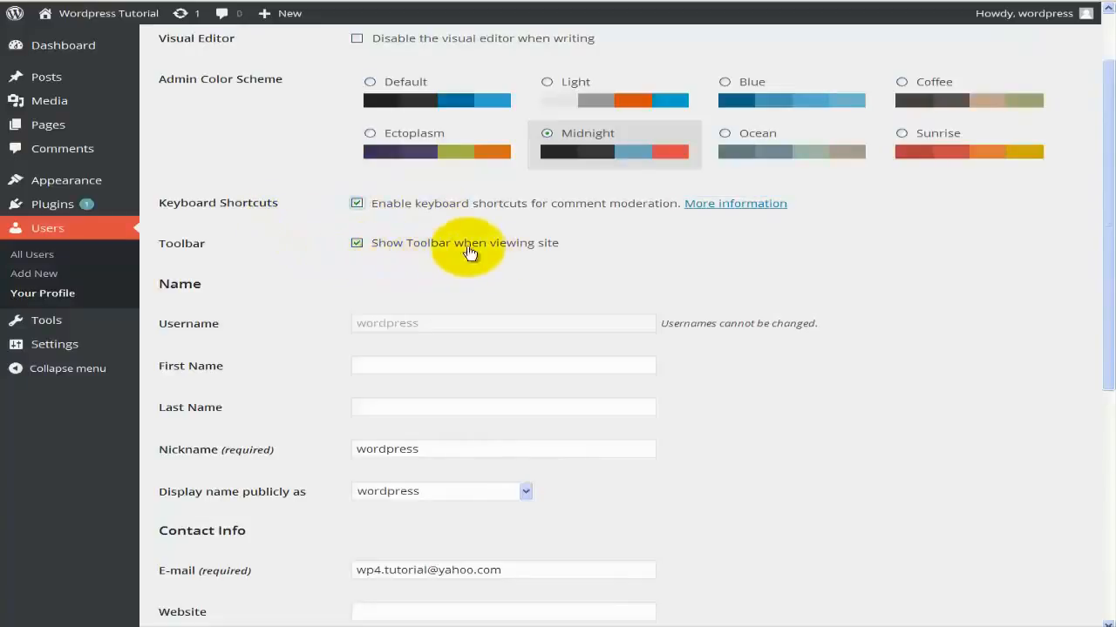
mouse_move(109, 13)
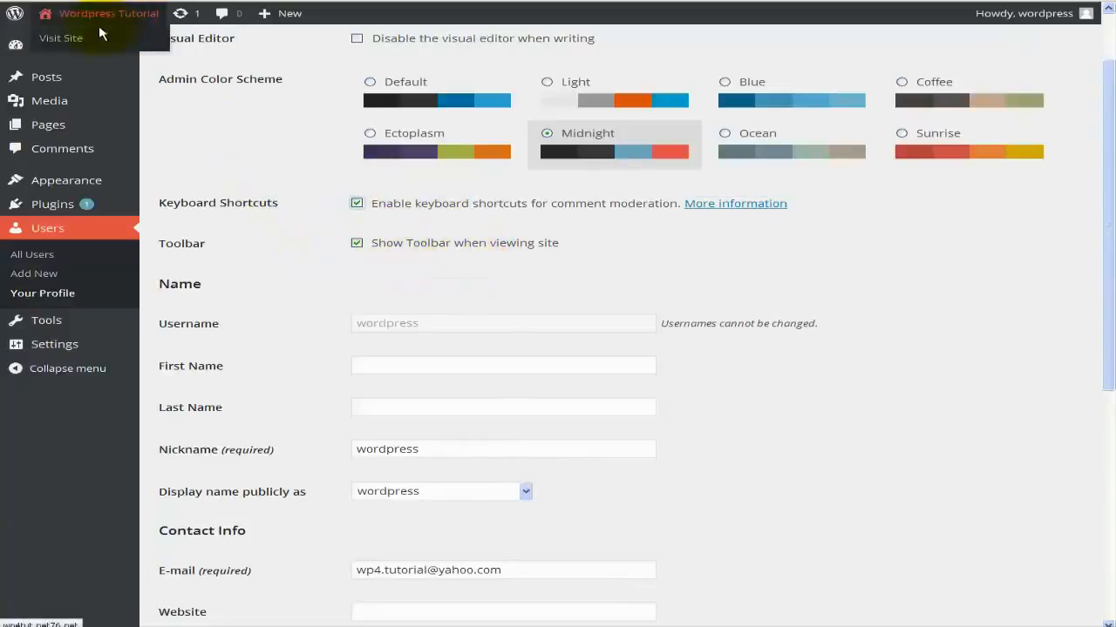
right_click(68, 44)
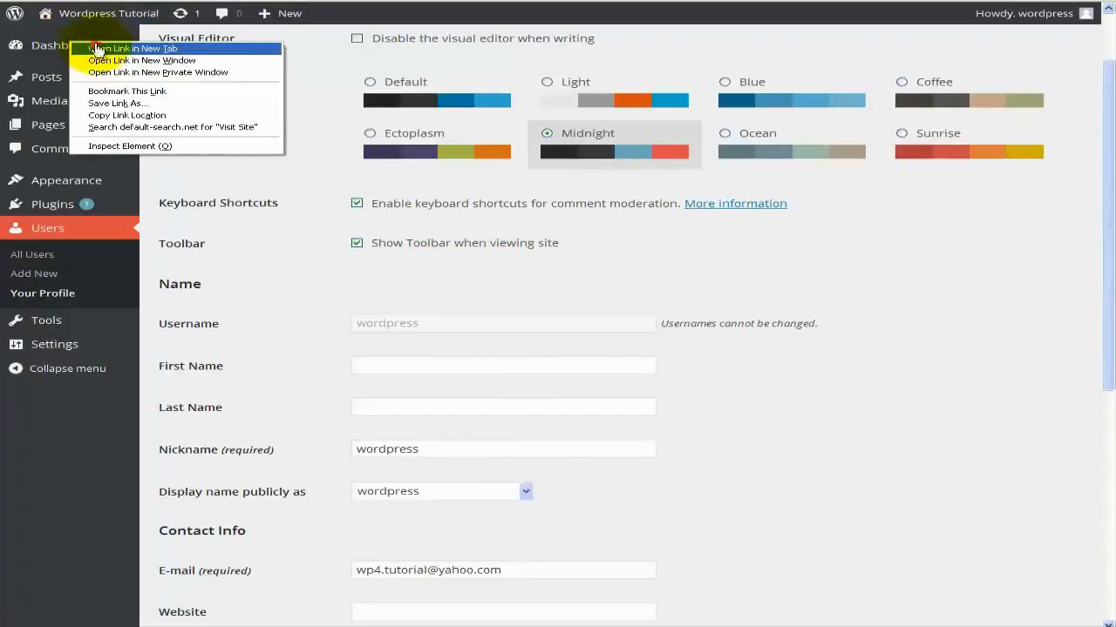
click(104, 48)
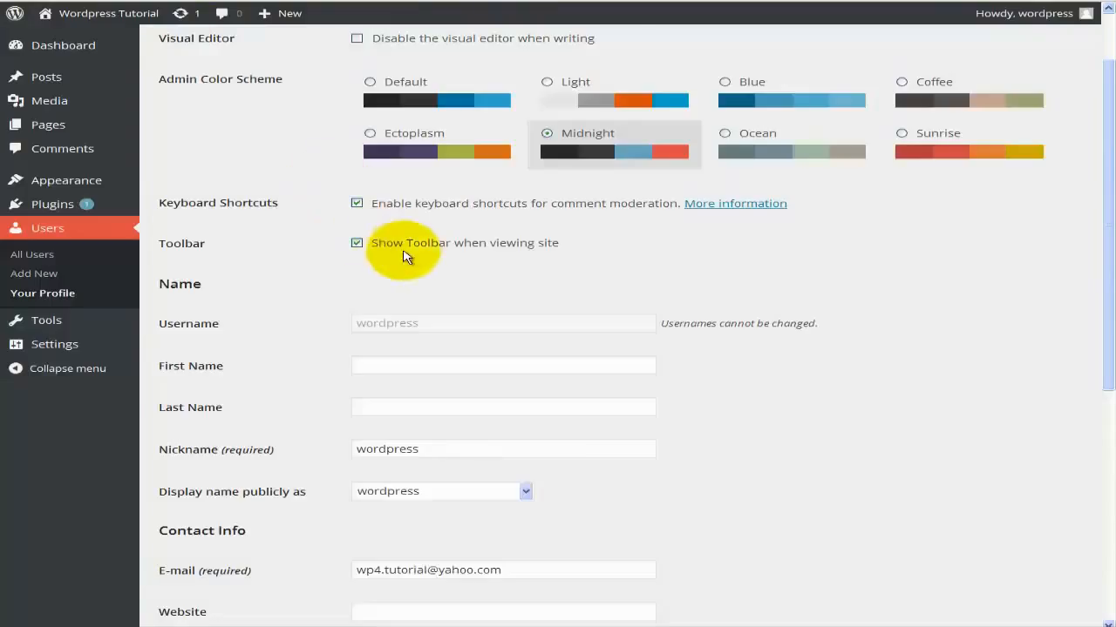
Enter the user's first name and last name in the profile.
scroll(406, 245, down, 1)
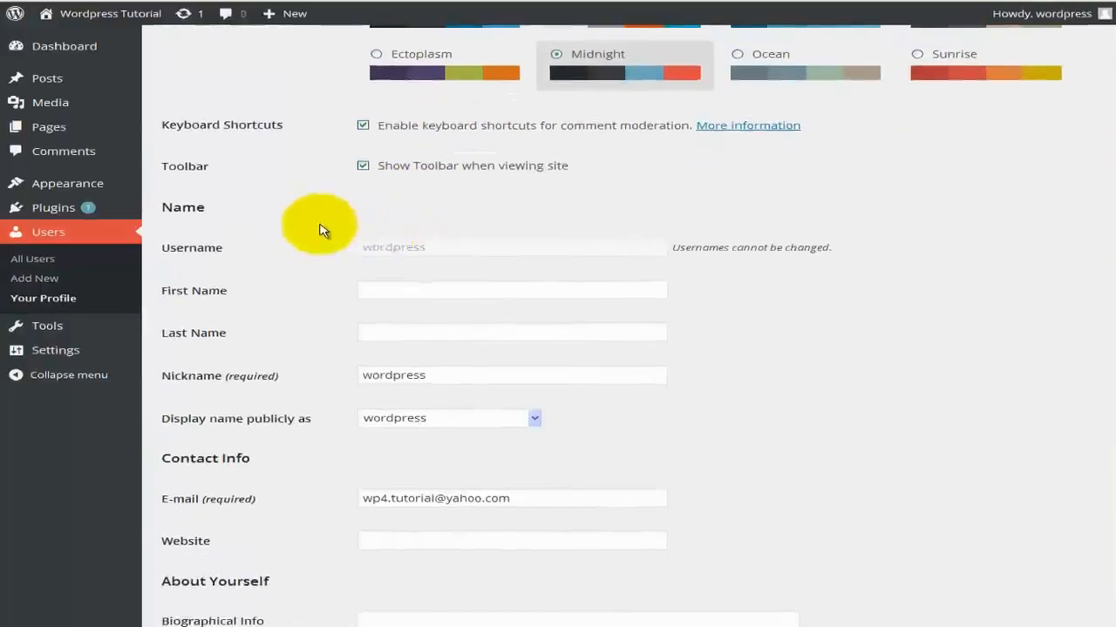
scroll(406, 279, down, 1)
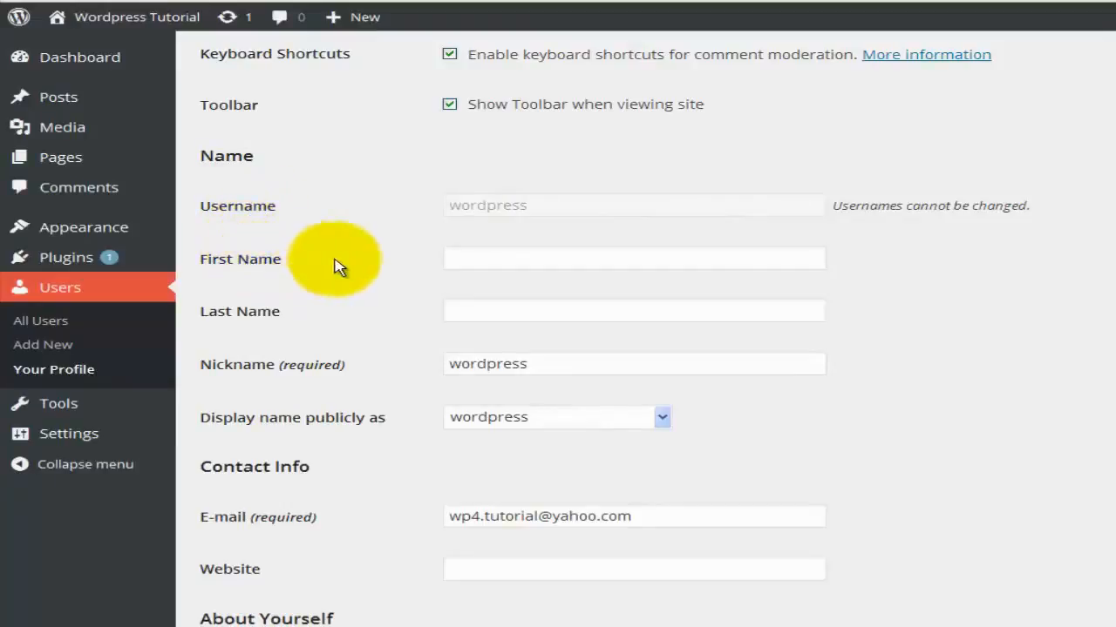
click(460, 258)
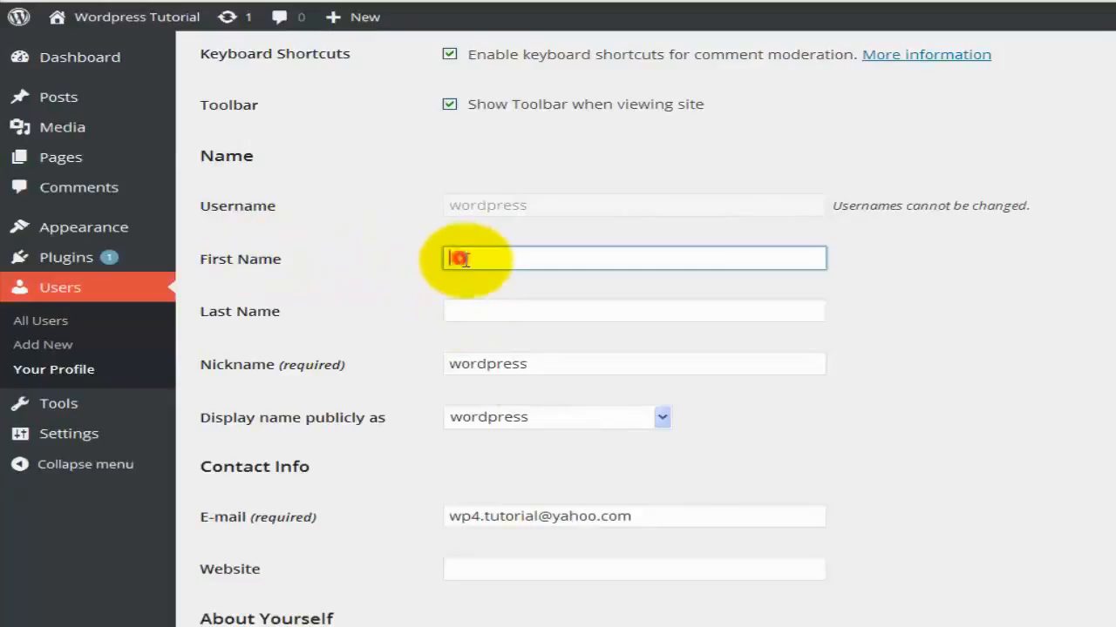
text(Jonh)
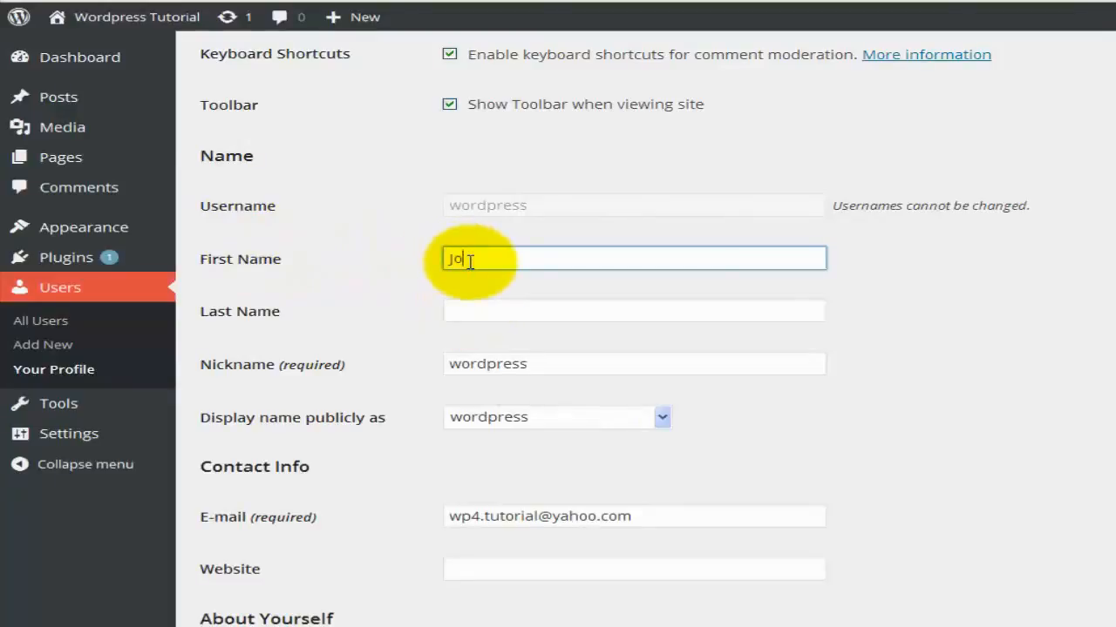
key(Tab)
text(Smith)
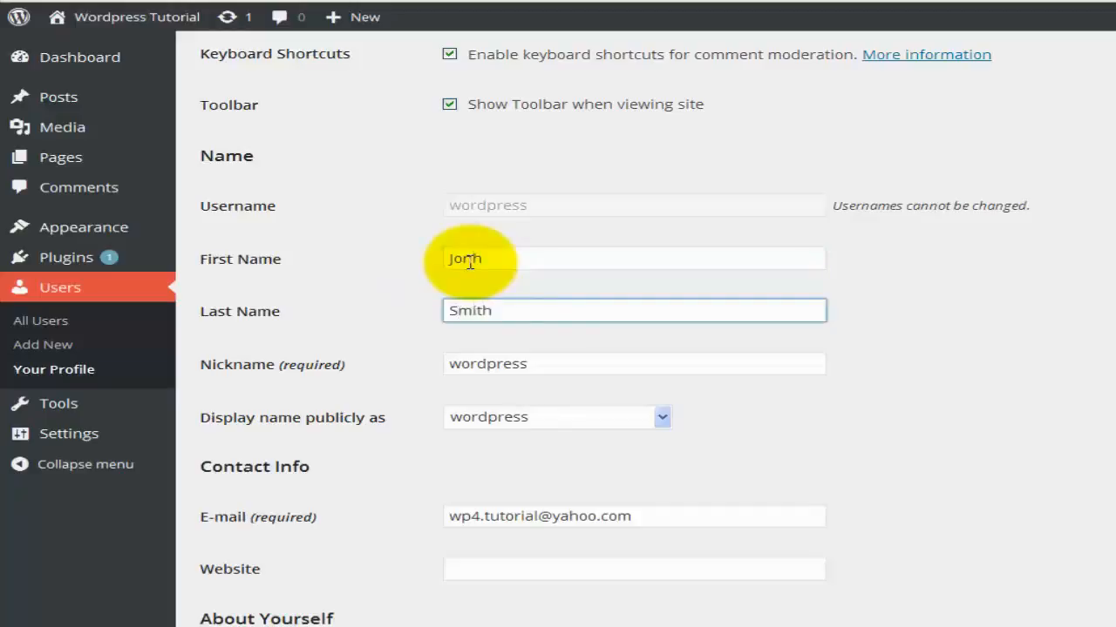
Replace the nickname 'wordpress' with the user's full name.
click(489, 366)
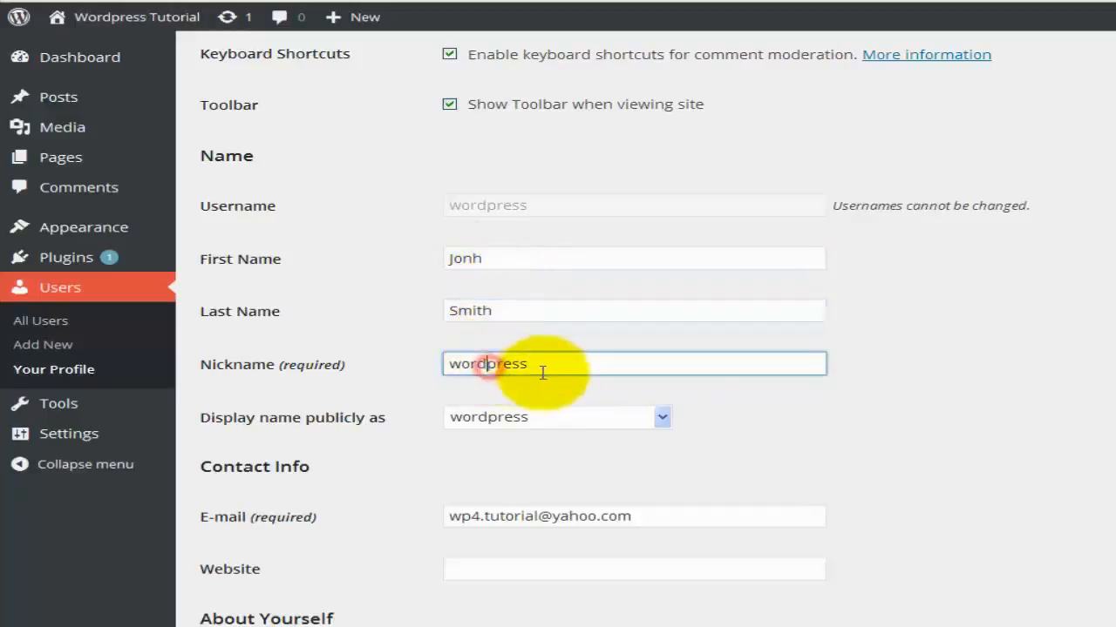
drag(530, 366, 428, 359)
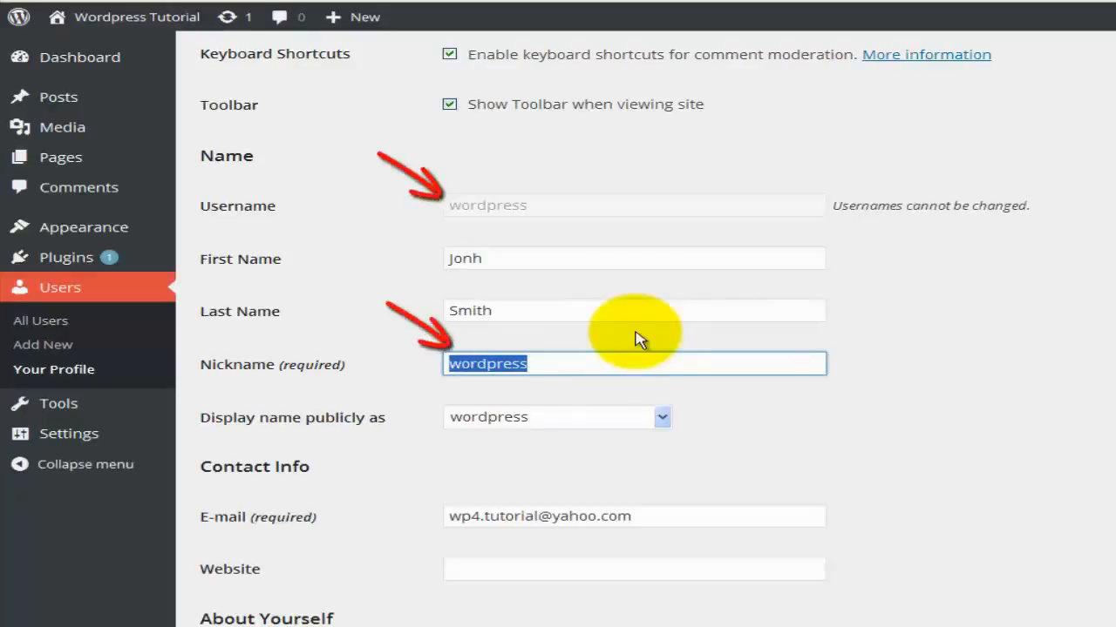
text(Jonh Citi)
key(BackSpace)
key(BackSpace)
key(BackSpace)
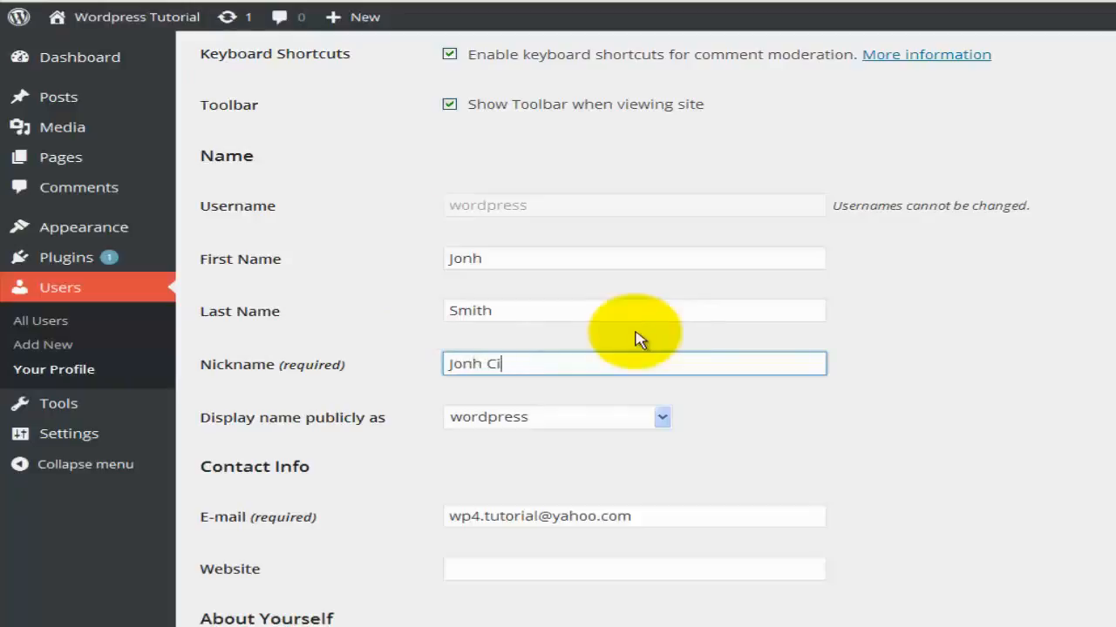
key(BackSpace)
text(Smith)
click(704, 476)
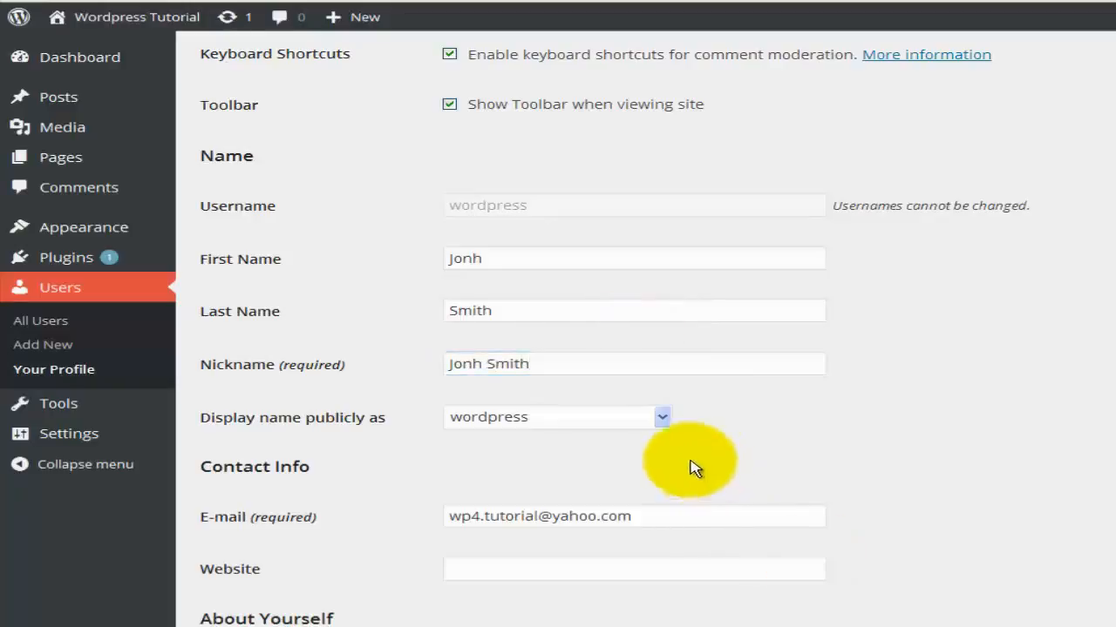
Set 'Display name publicly as' to the first-name-last-name option.
click(662, 418)
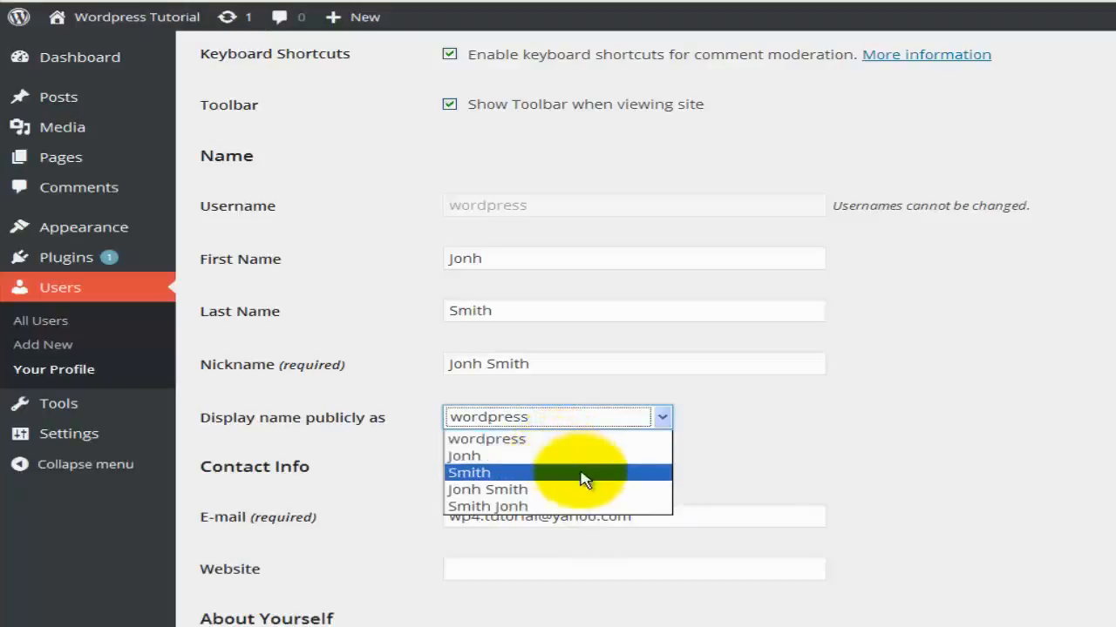
click(562, 492)
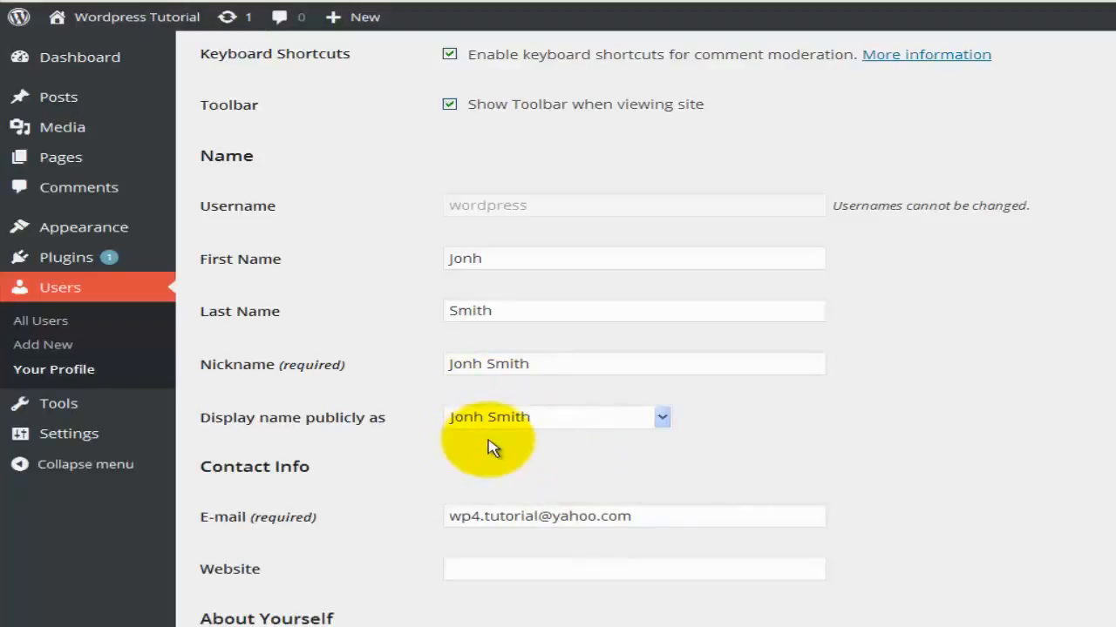
scroll(488, 447, down, 2)
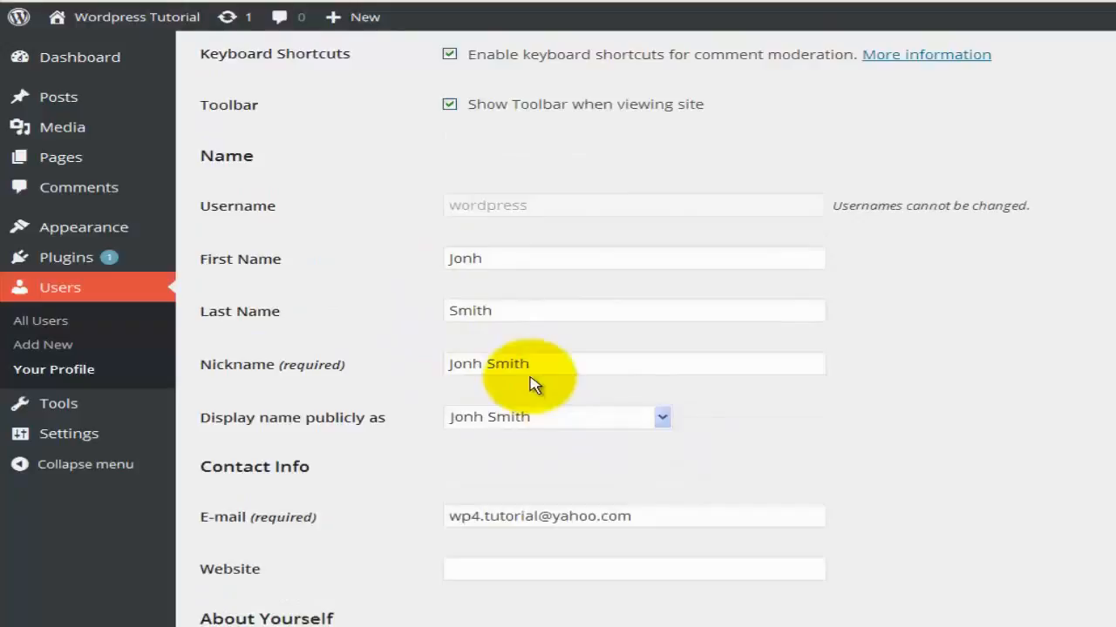
scroll(534, 386, down, 2)
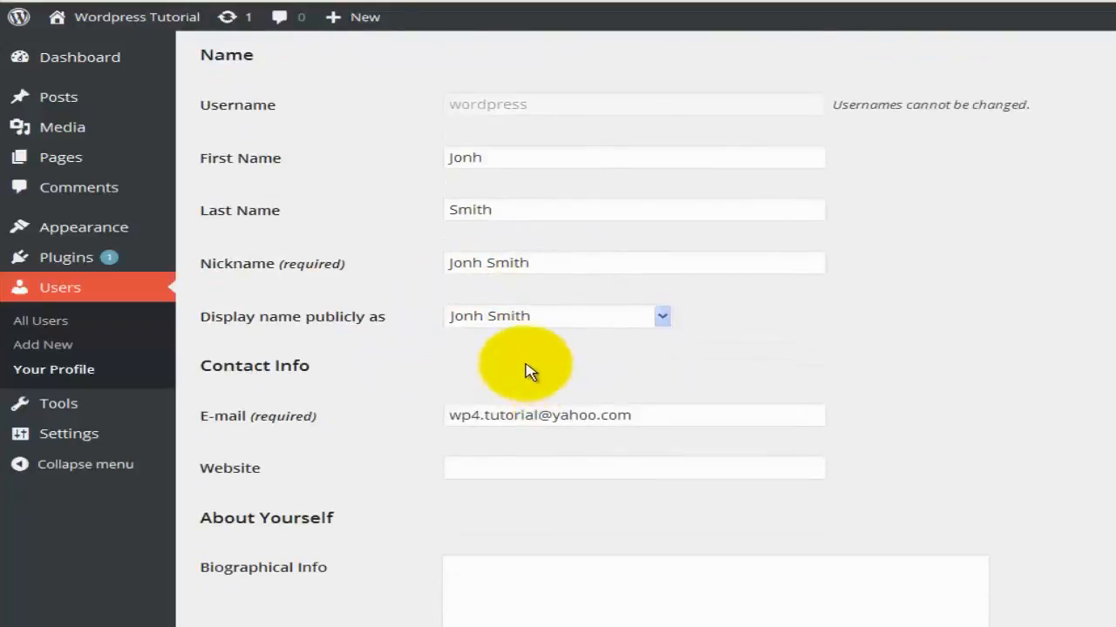
scroll(352, 376, down, 2)
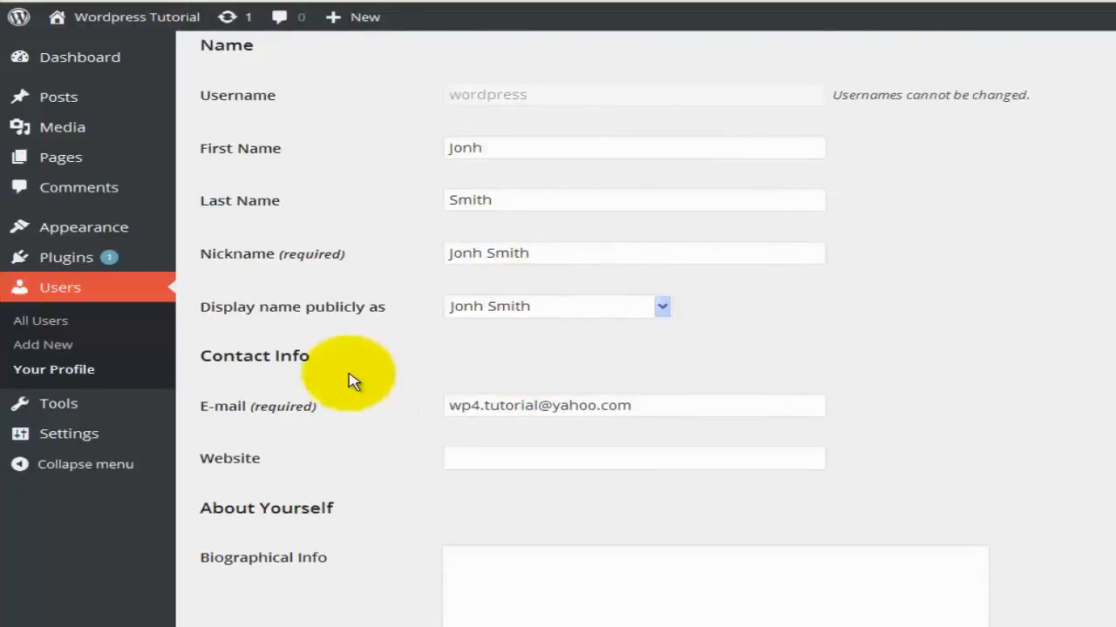
click(485, 316)
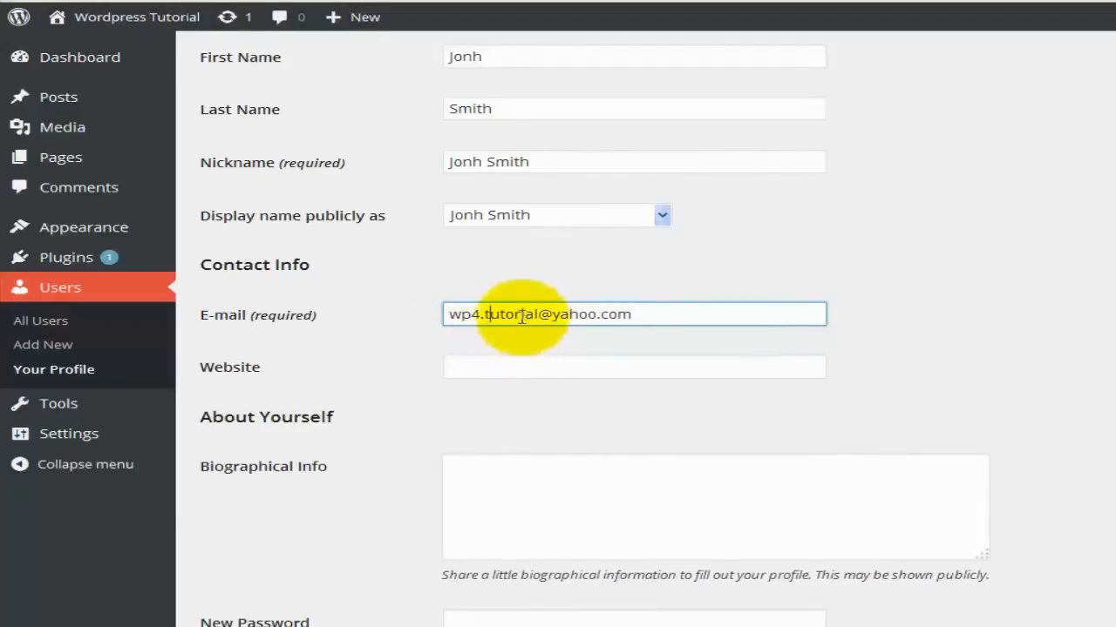
click(494, 366)
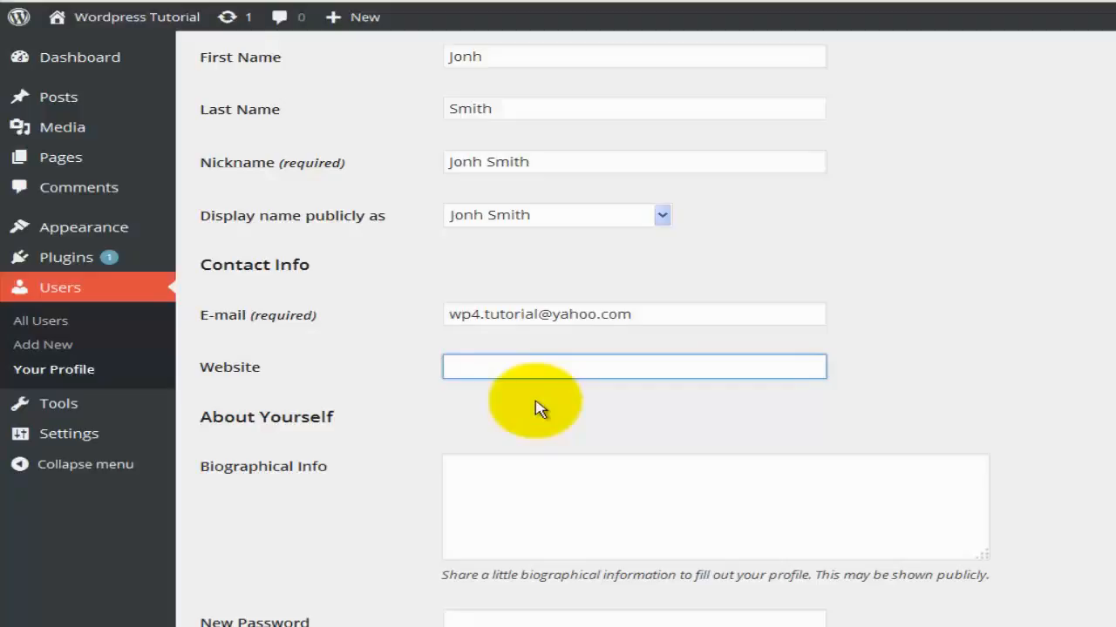
text(wp4tut.net7)
key(BackSpace)
key(BackSpace)
key(BackSpace)
text(t)
key(Left)
text(e)
key(Right)
text(76.net)
key(Home)
text(htt)
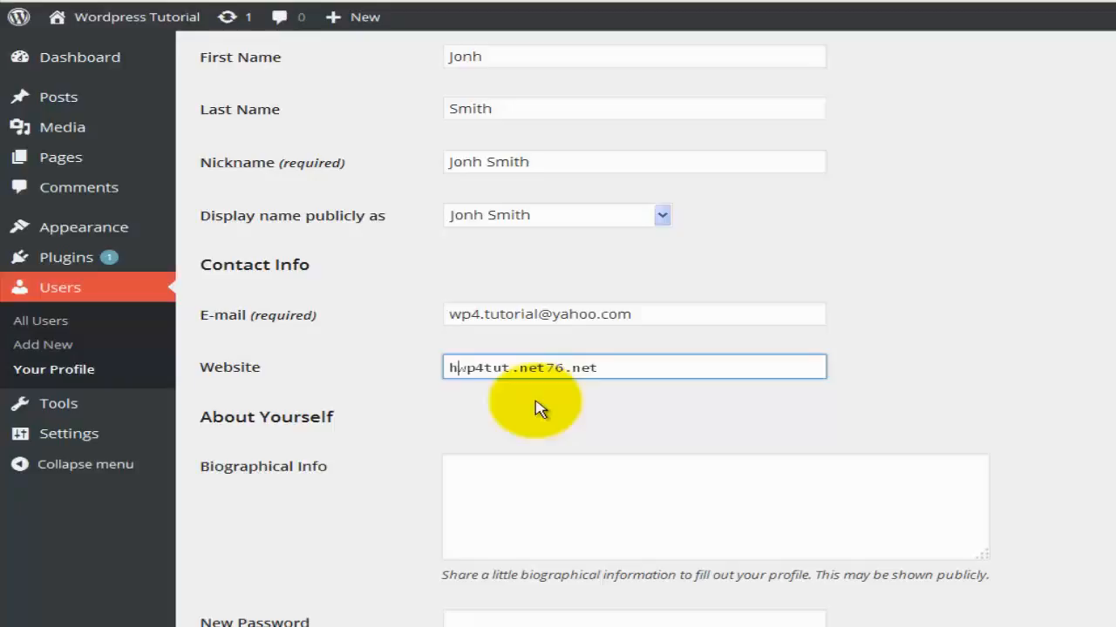
text(p://www)
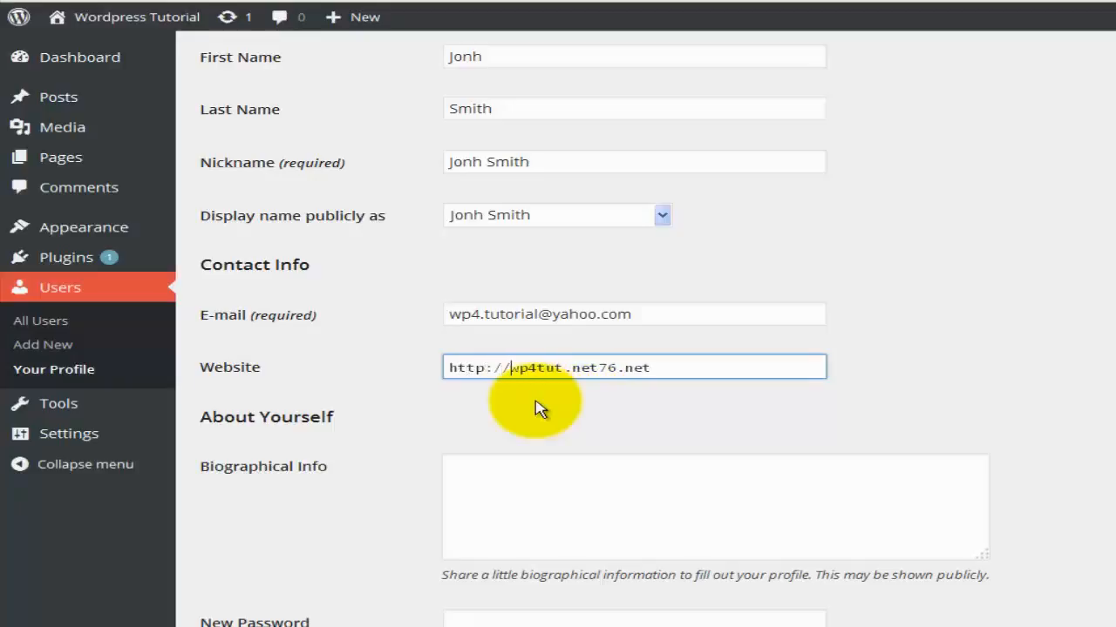
text(.)
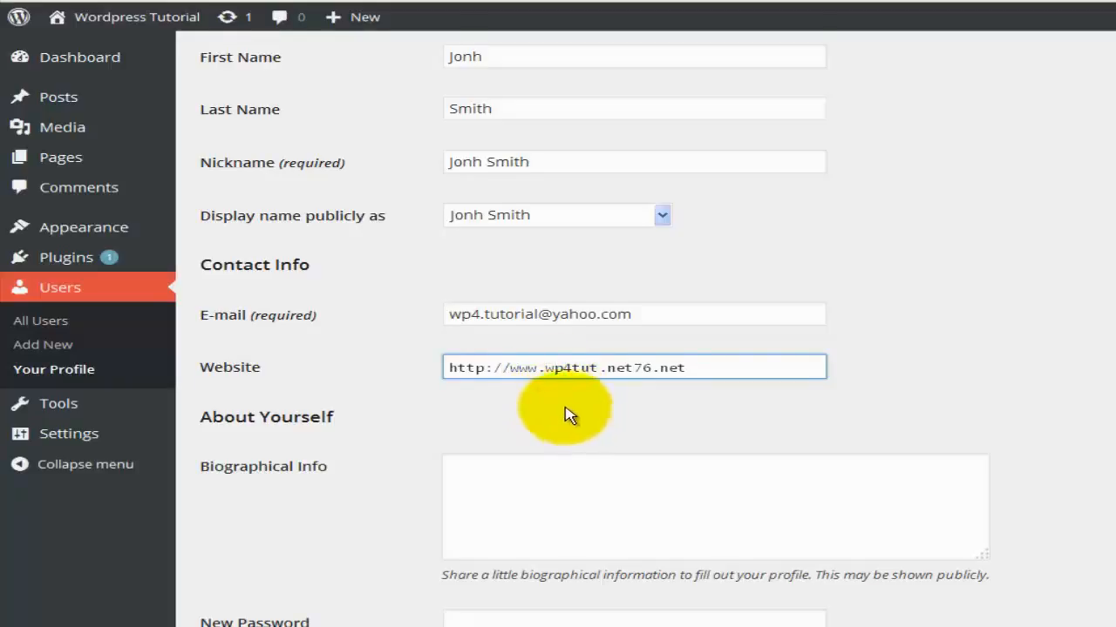
scroll(567, 414, down, 1)
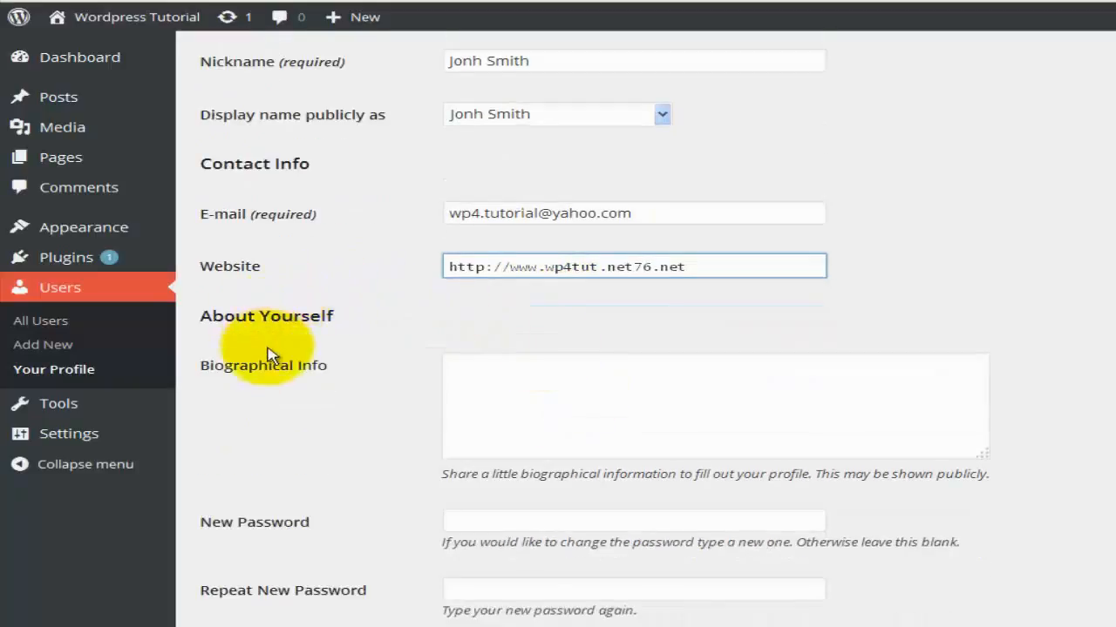
Write a bio starting 'Hello I am the admin of this site' about making Wordpress 4 video tutorials.
click(479, 388)
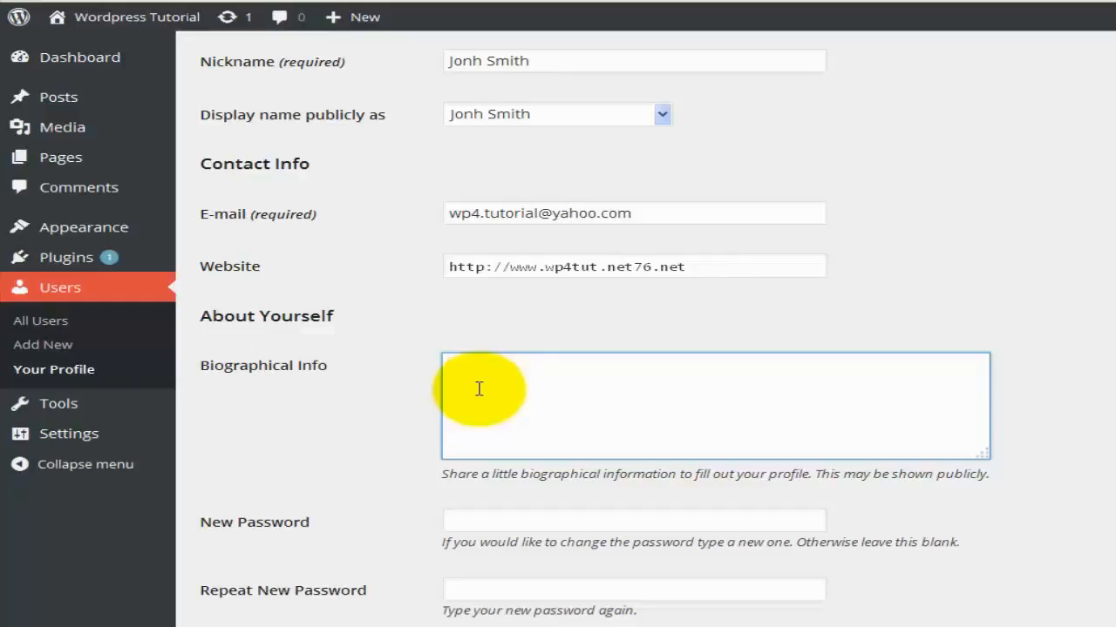
text(T)
key(BackSpace)
text(Hi)
key(BackSpace)
key(BackSpace)
text(ello I am the am)
key(BackSpace)
text(dmin of t)
text(his site and)
text( the aim of)
text( this site is)
text( to make some )
text(video tut)
text(orial on )
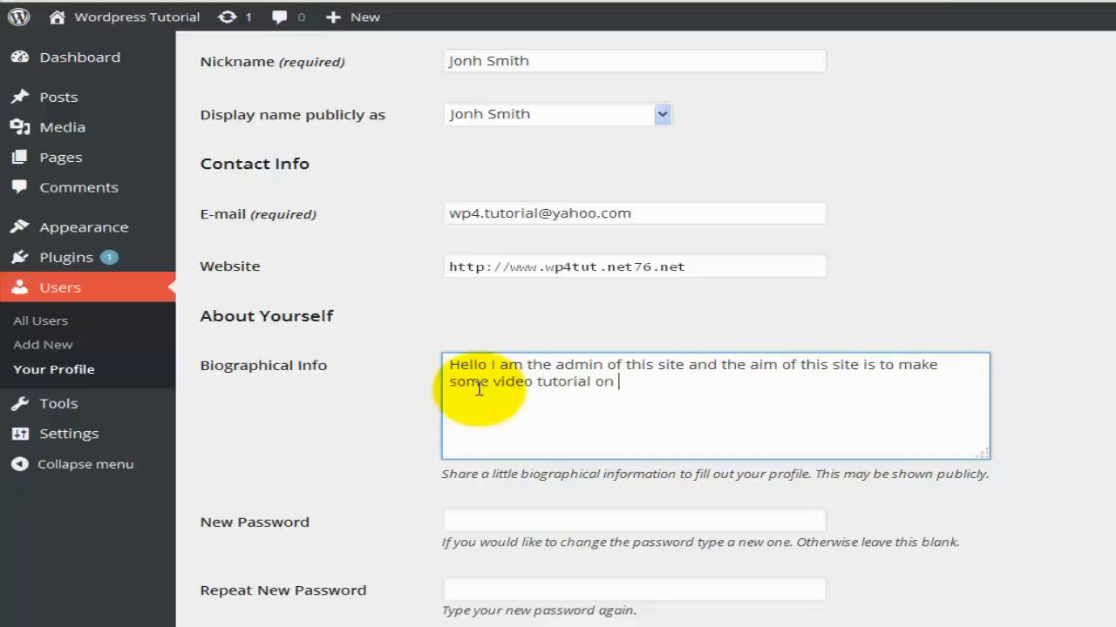
text(Wordpress 4)
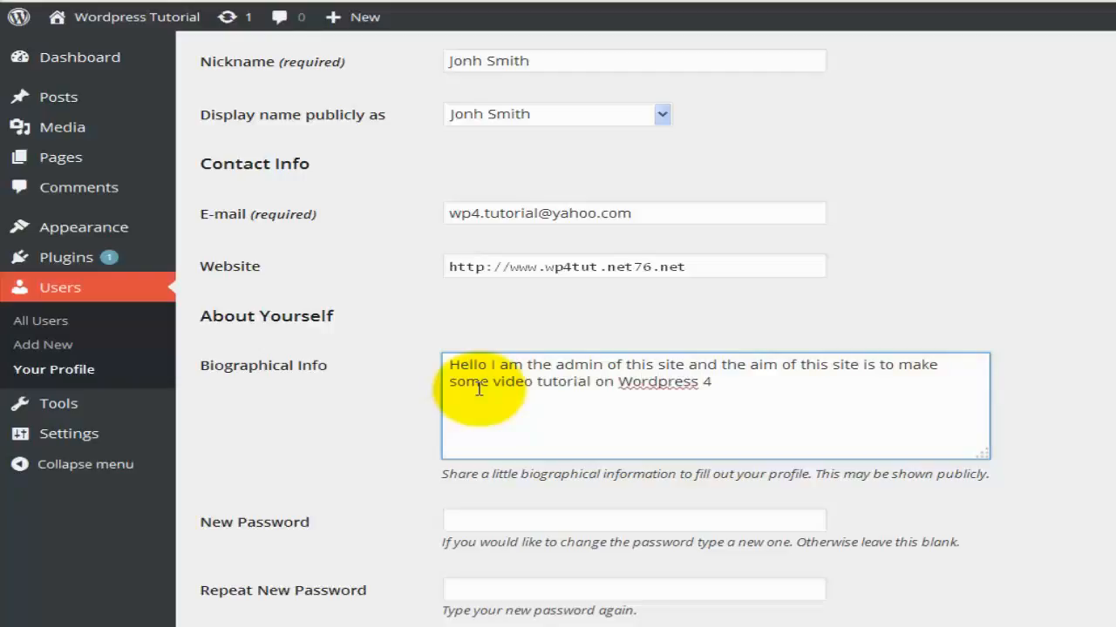
text(.)
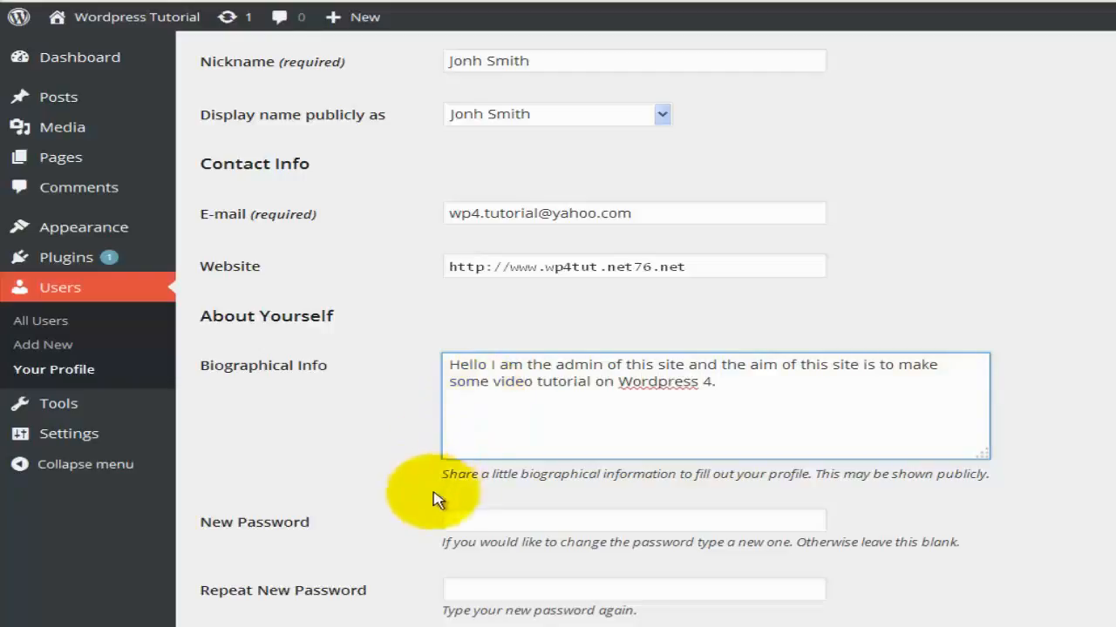
click(377, 505)
click(454, 508)
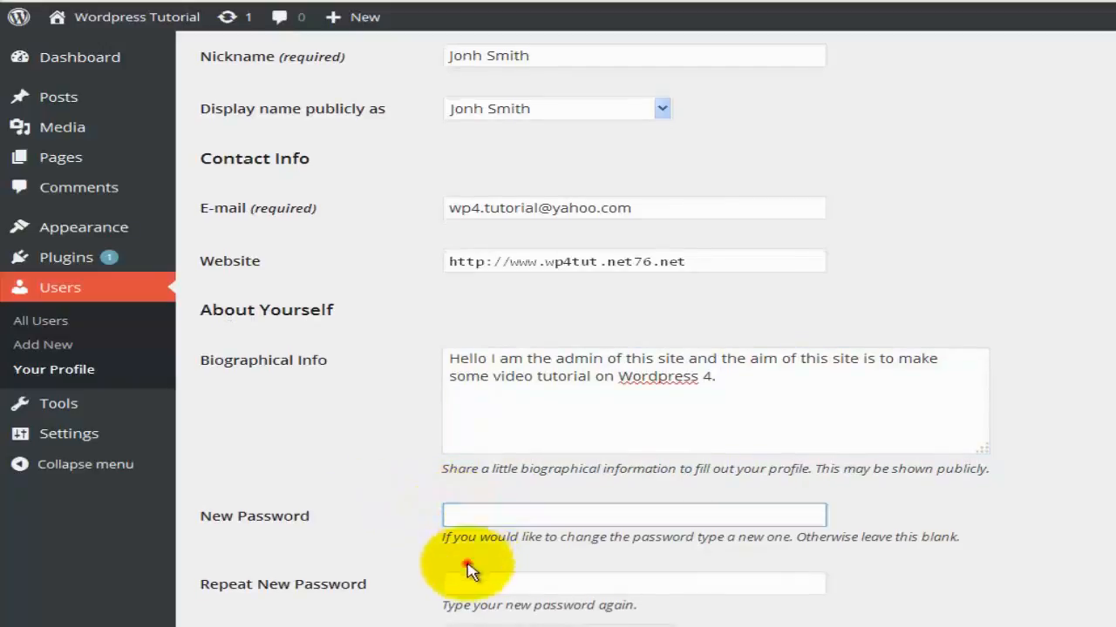
click(468, 581)
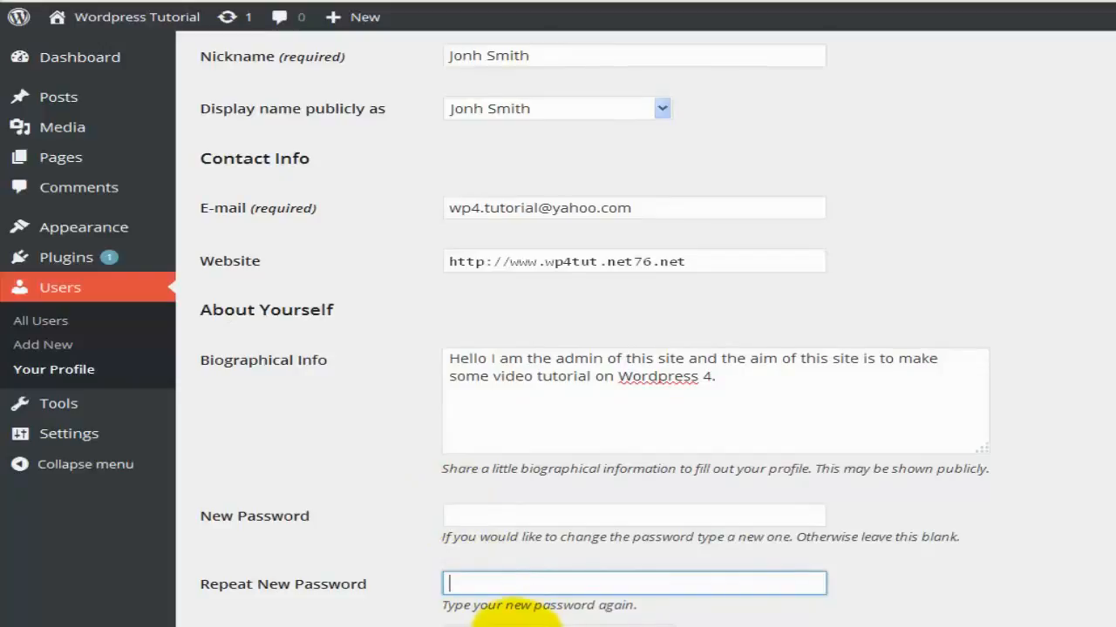
click(491, 518)
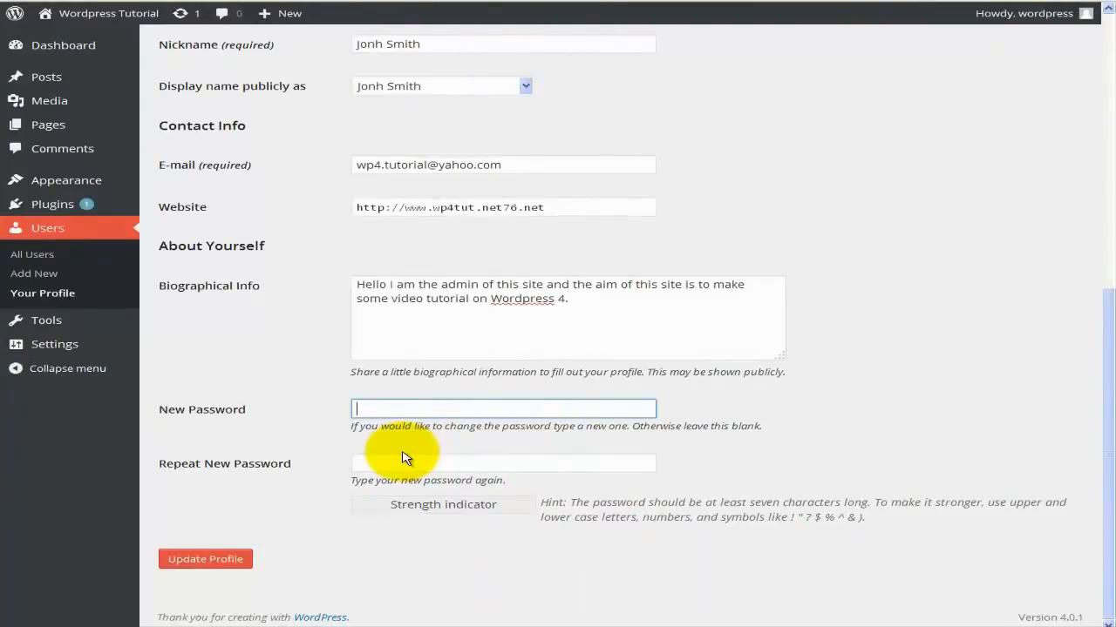
text(•••)
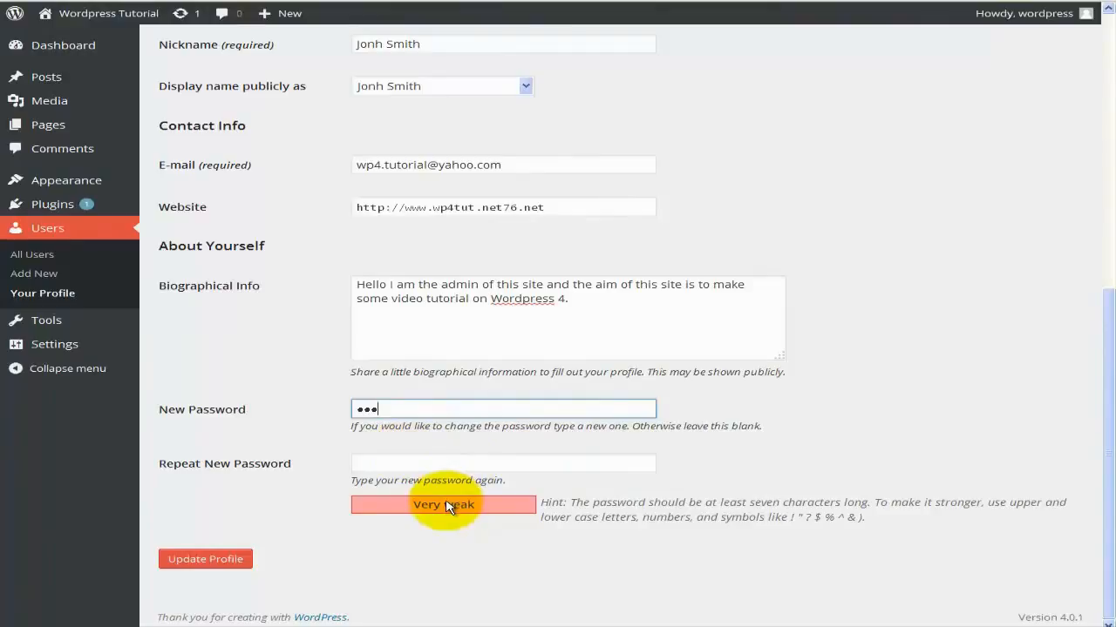
text(•••••)
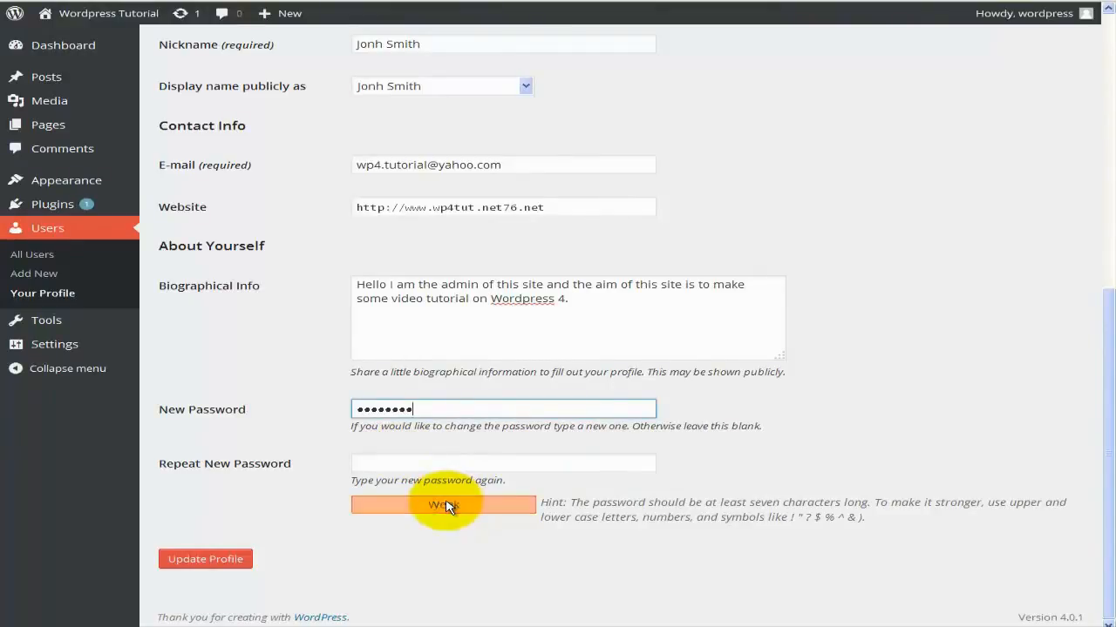
text(••)
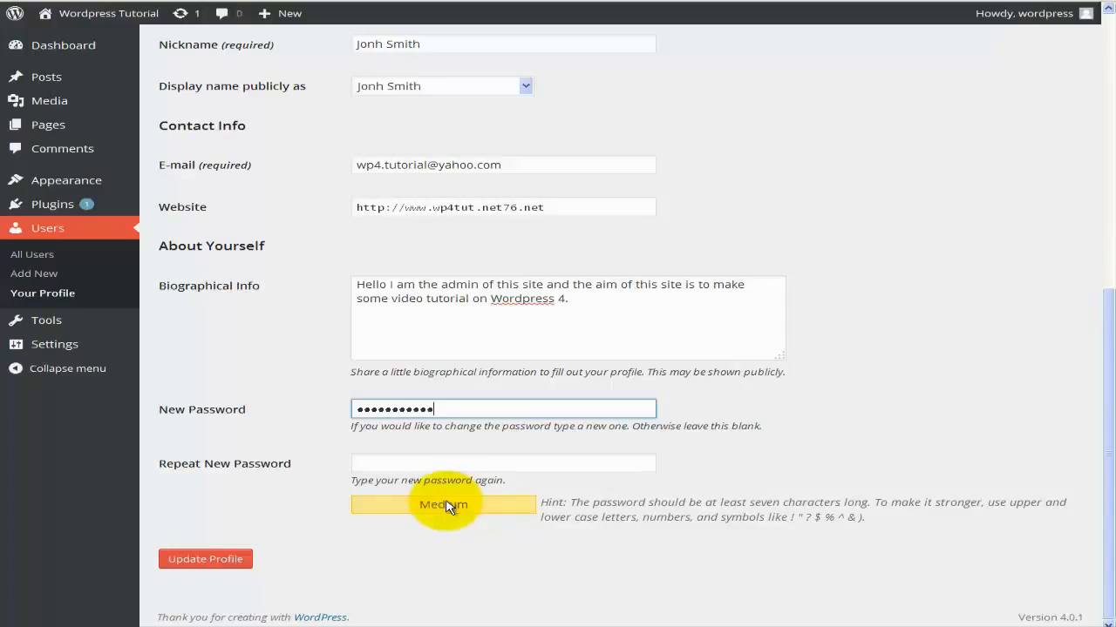
drag(446, 412, 327, 408)
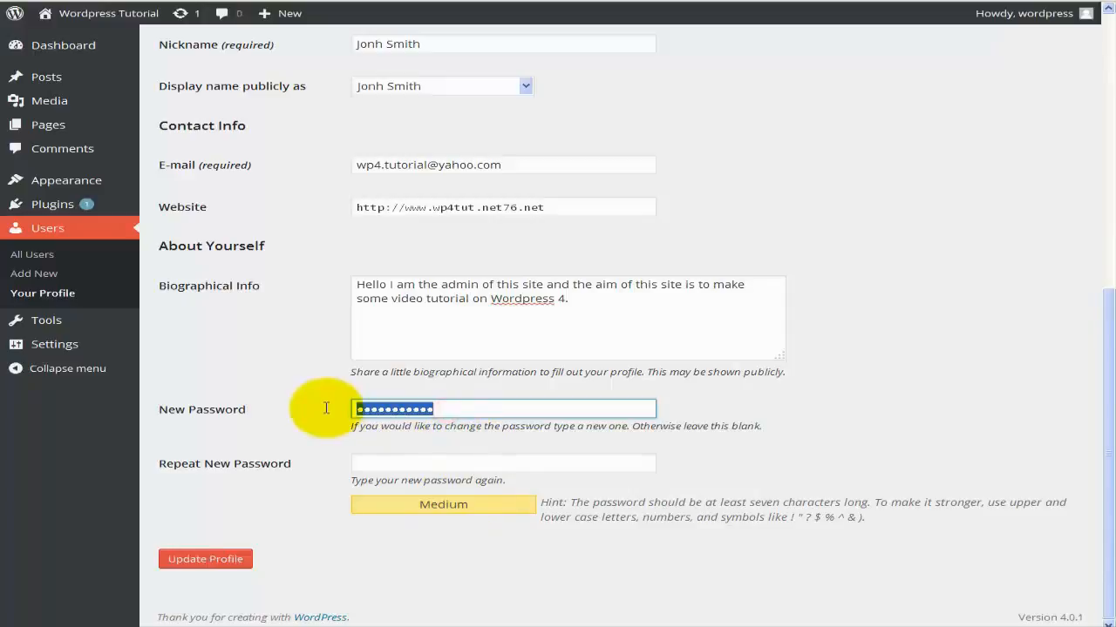
key(BackSpace)
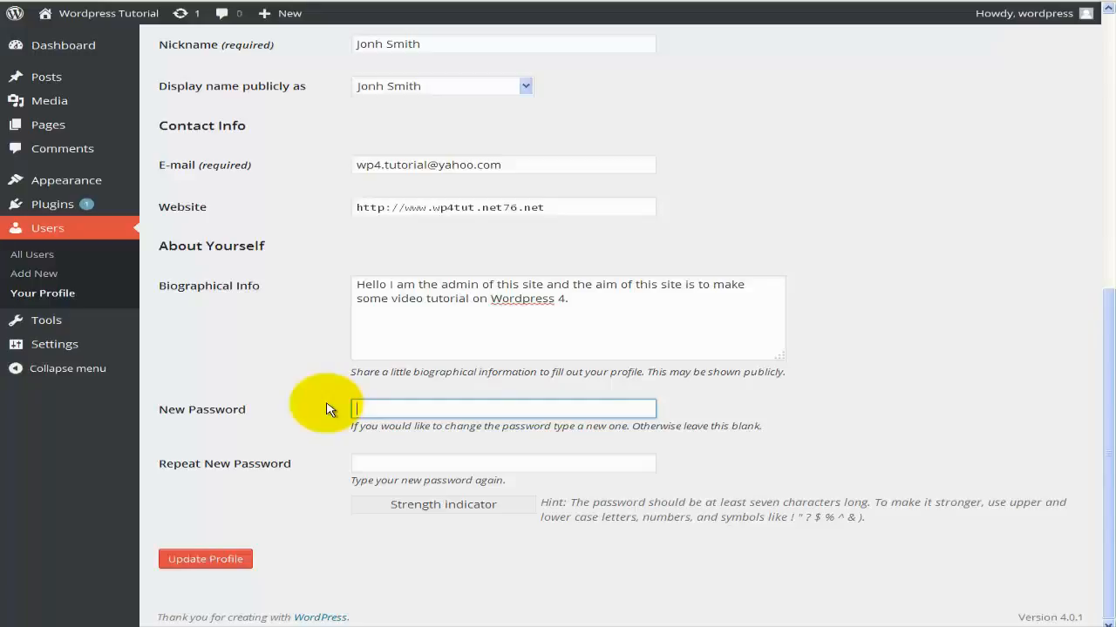
Leave the password fields blank and save the profile with Update Profile.
click(369, 405)
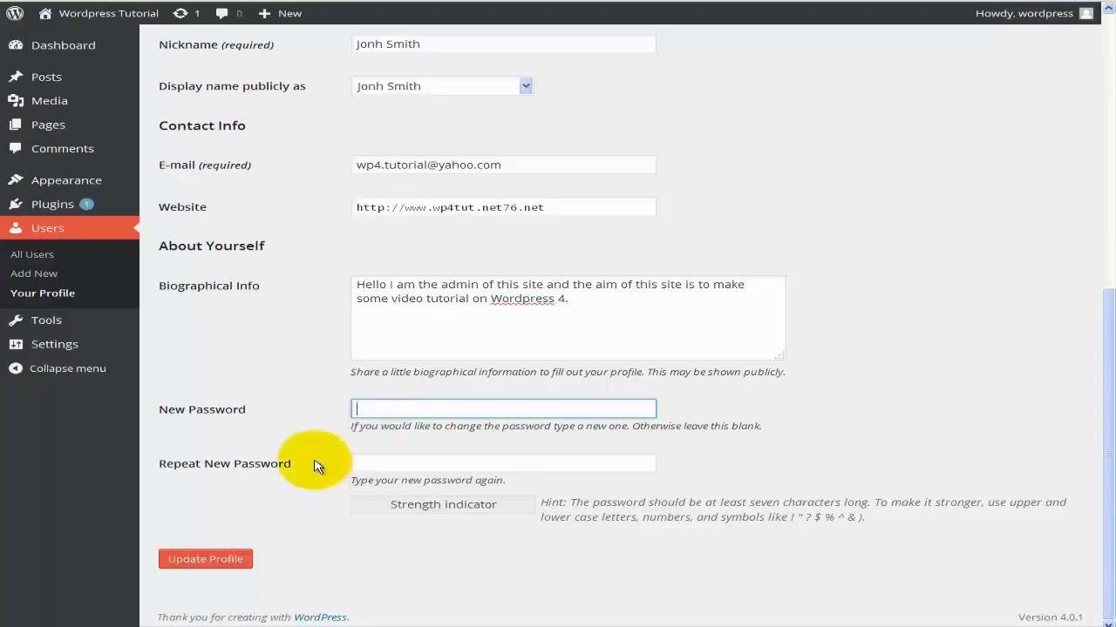
scroll(315, 467, up, 5)
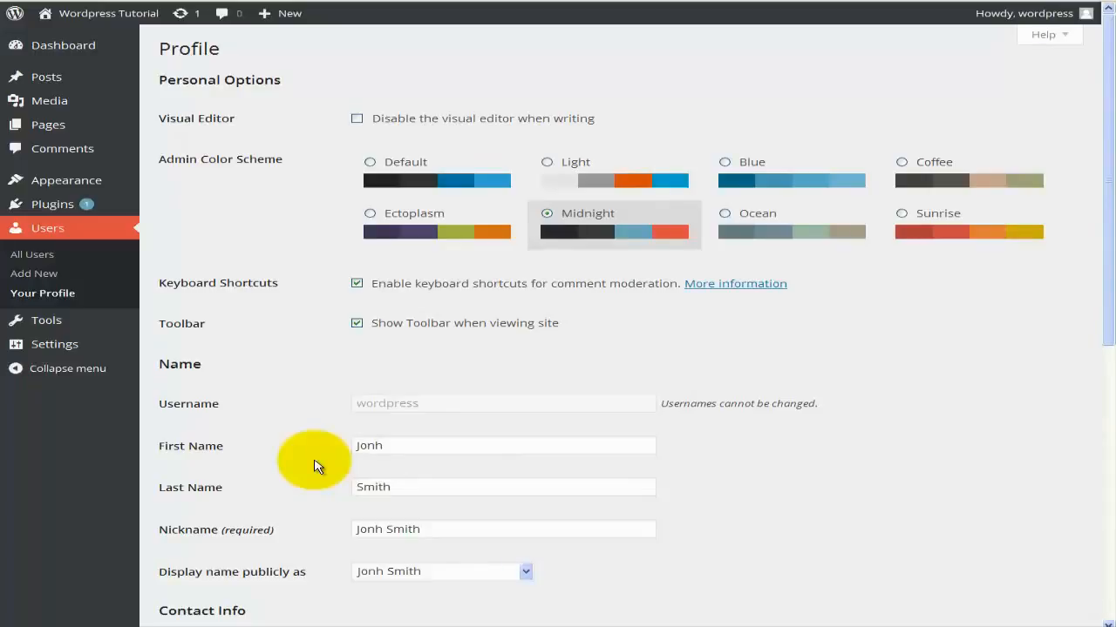
scroll(315, 466, down, 1)
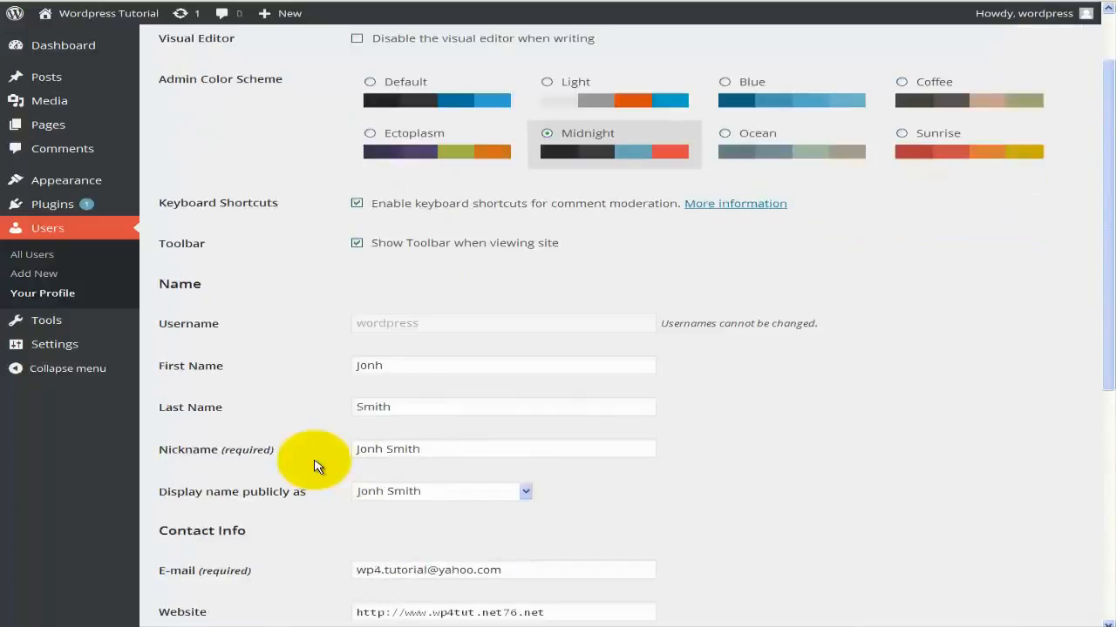
scroll(315, 466, down, 1)
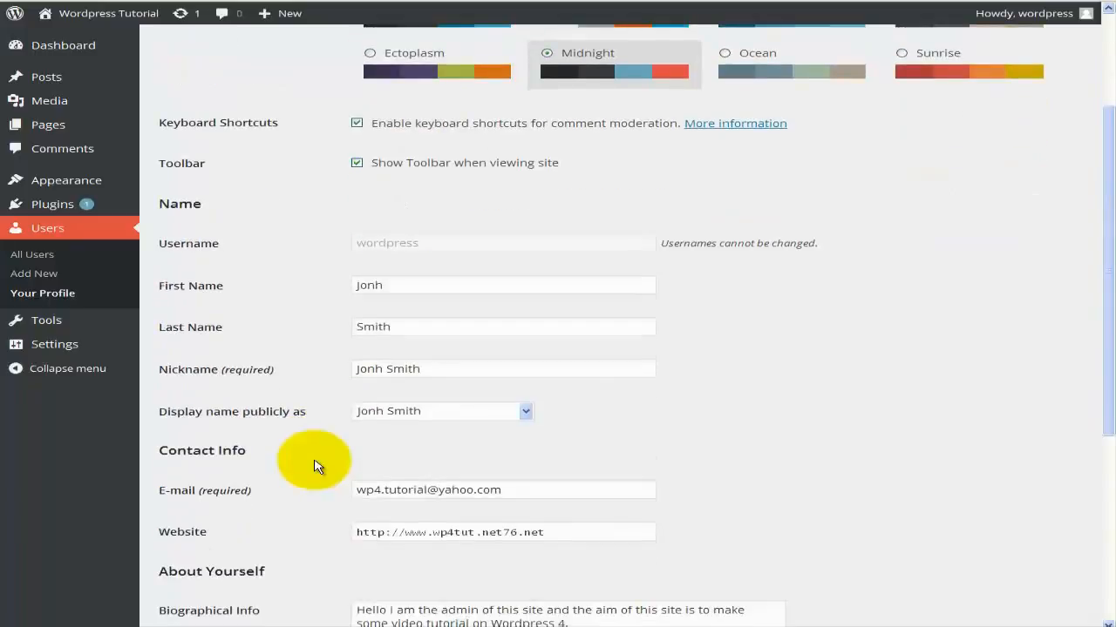
scroll(315, 466, down, 2)
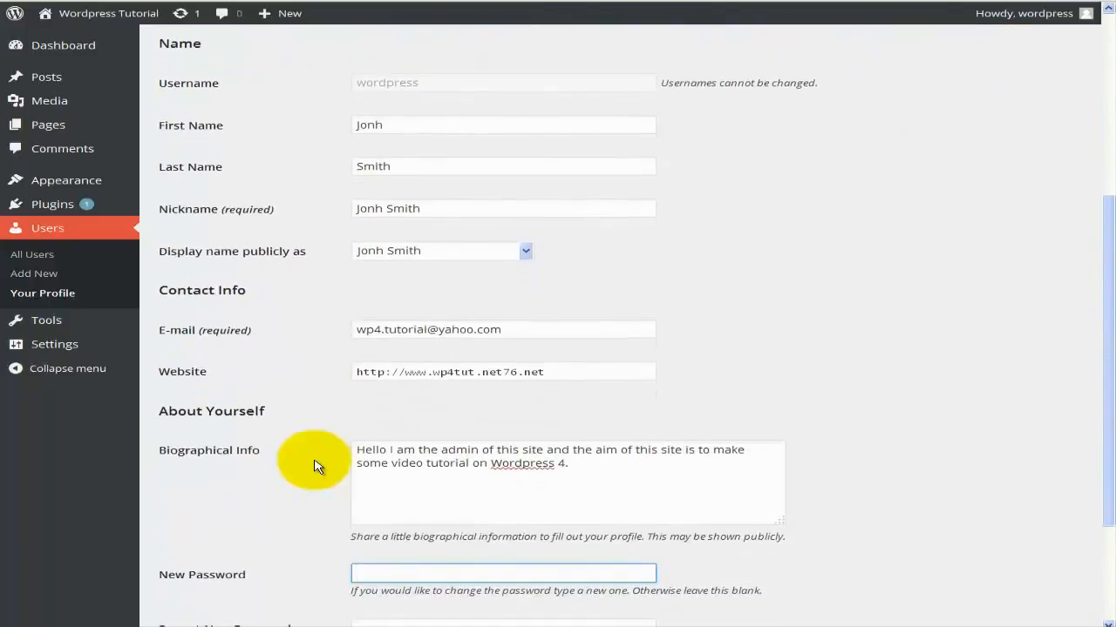
scroll(316, 466, down, 2)
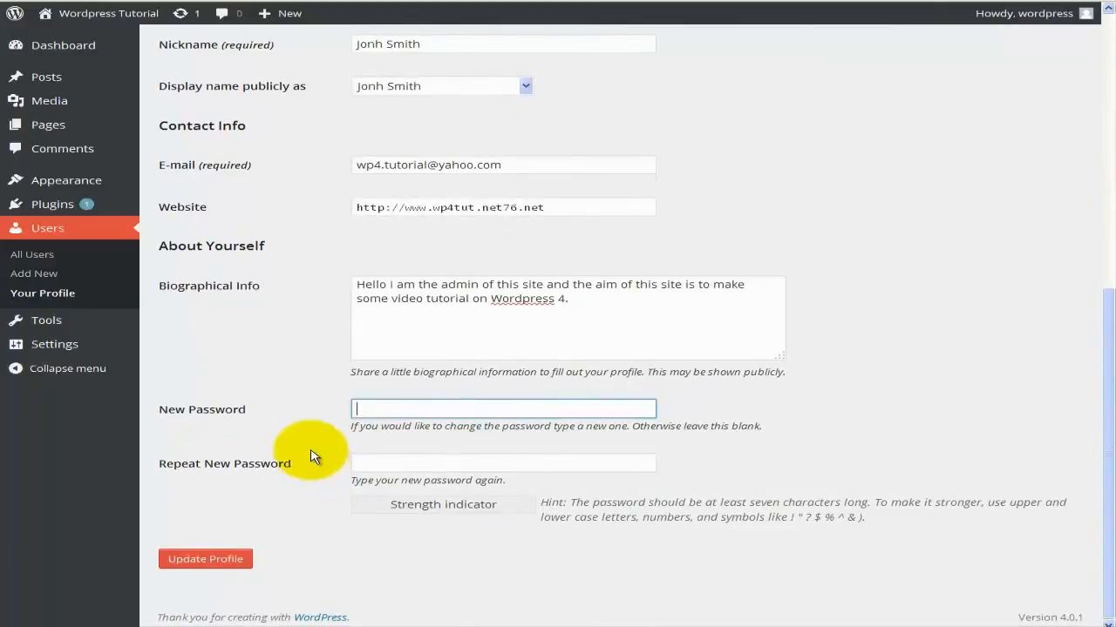
click(219, 568)
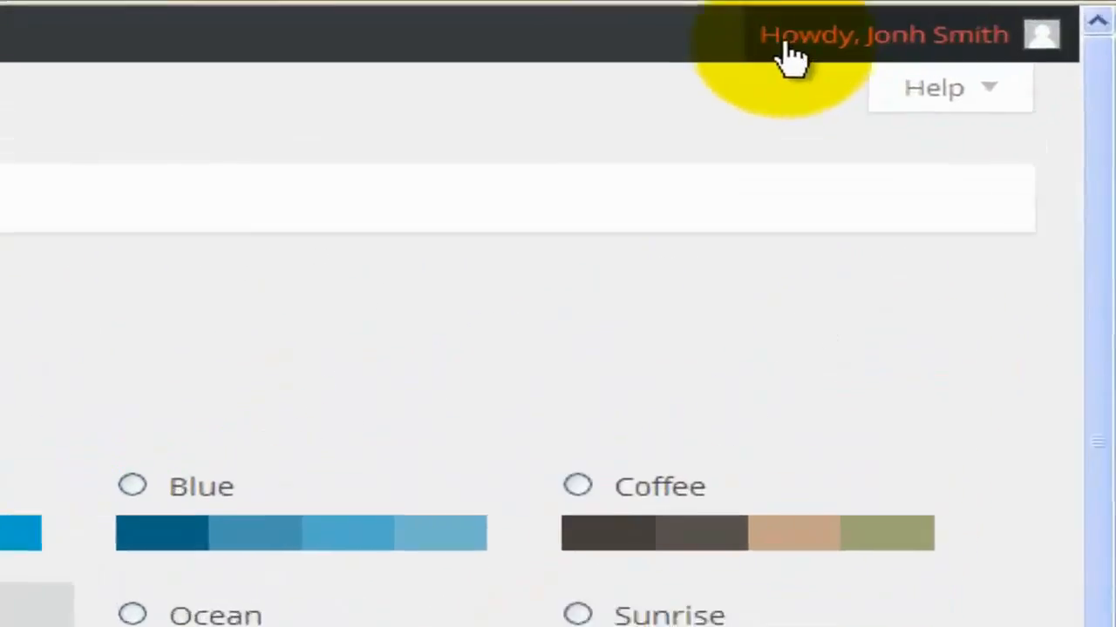
With the Profile updated notice shown, read the profile page's Help overview, then collapse it.
mouse_move(898, 36)
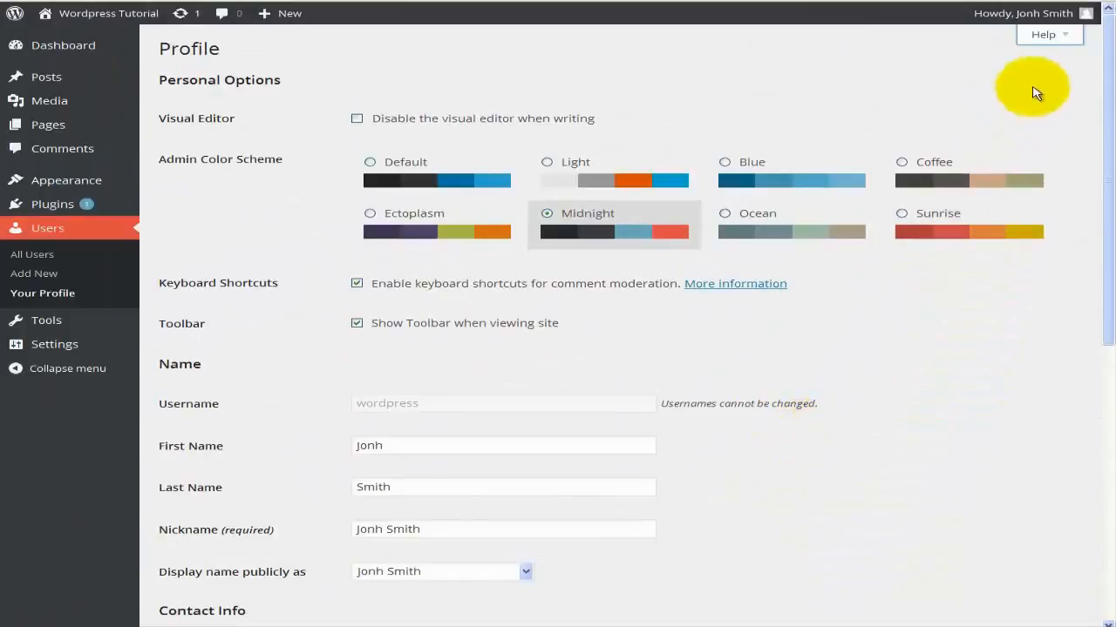
click(1049, 45)
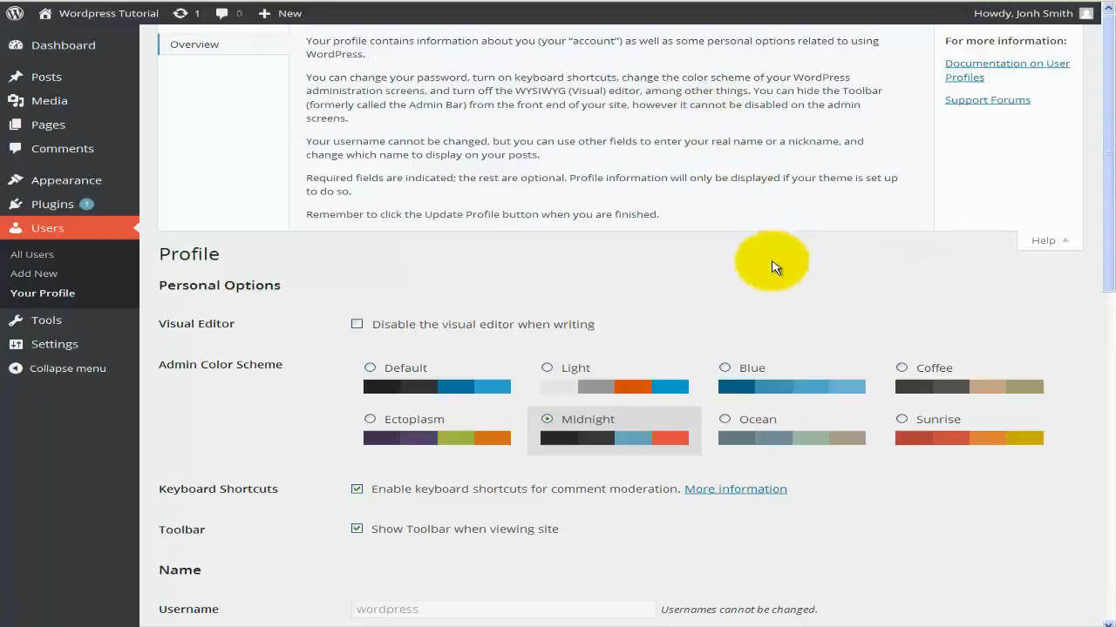
click(1044, 241)
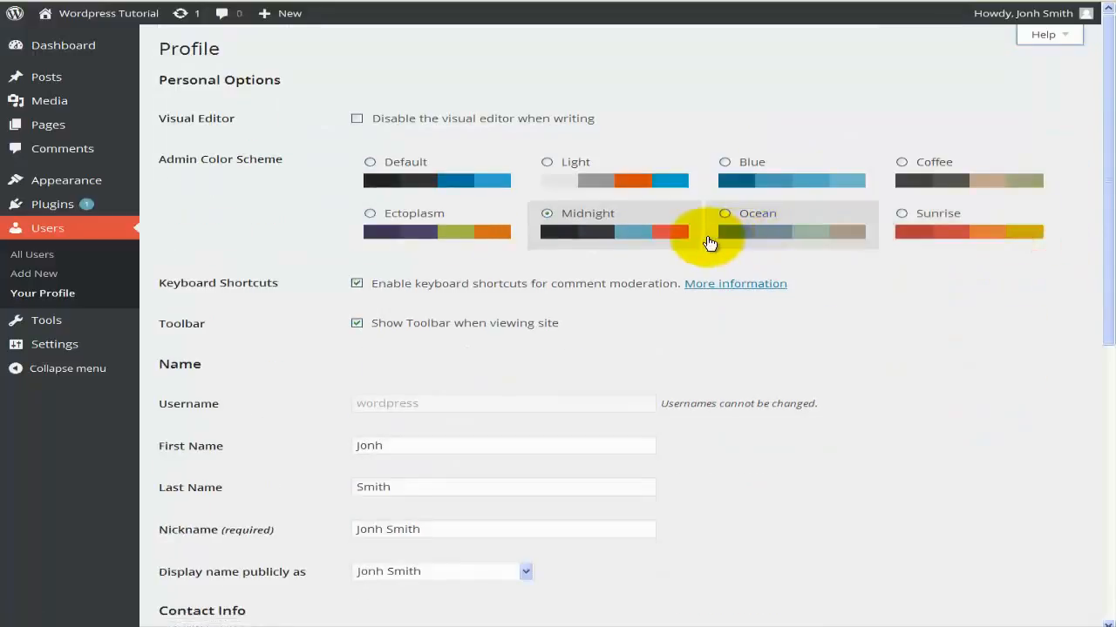
Review the saved colour scheme, website and bio, then show the My Account menu greeting the new display name.
scroll(709, 242, down, 5)
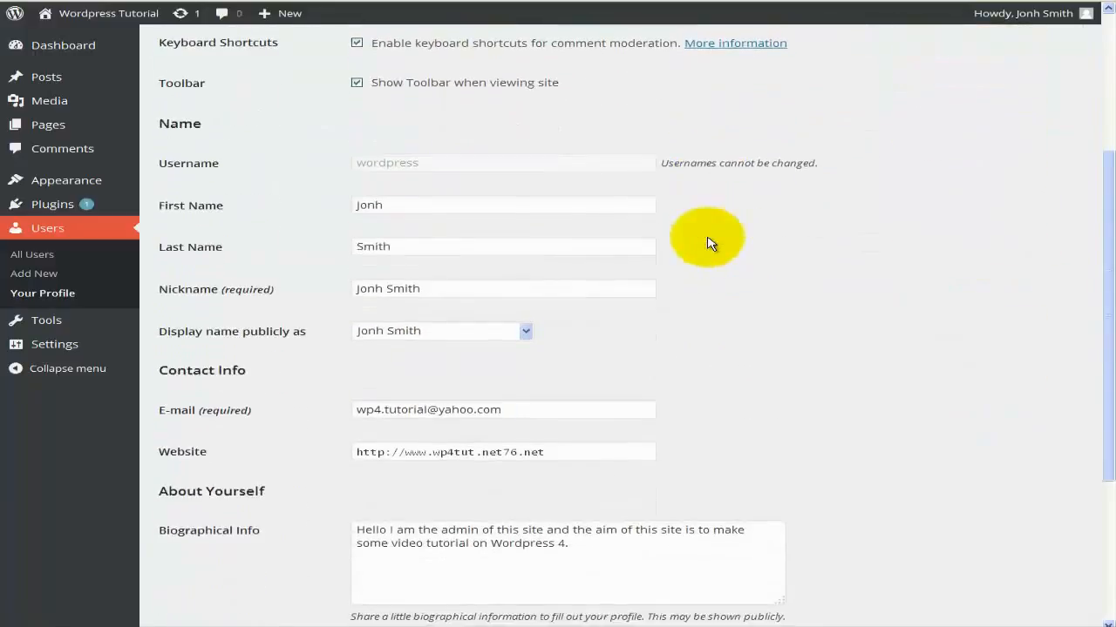
scroll(709, 243, down, 1)
scroll(708, 243, up, 3)
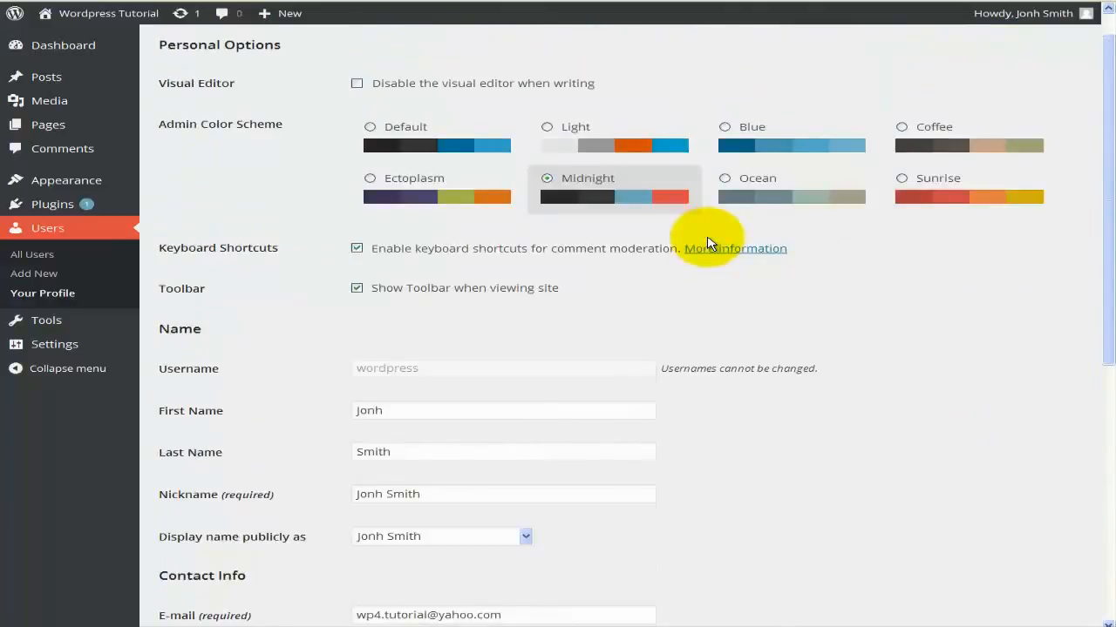
scroll(709, 243, up, 1)
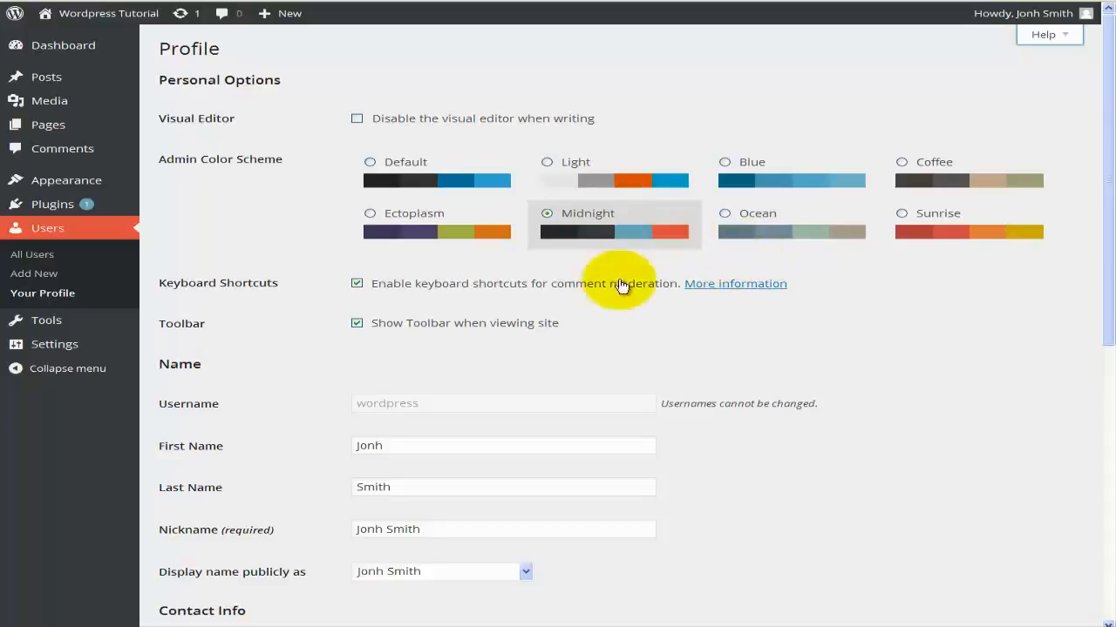
scroll(621, 286, down, 5)
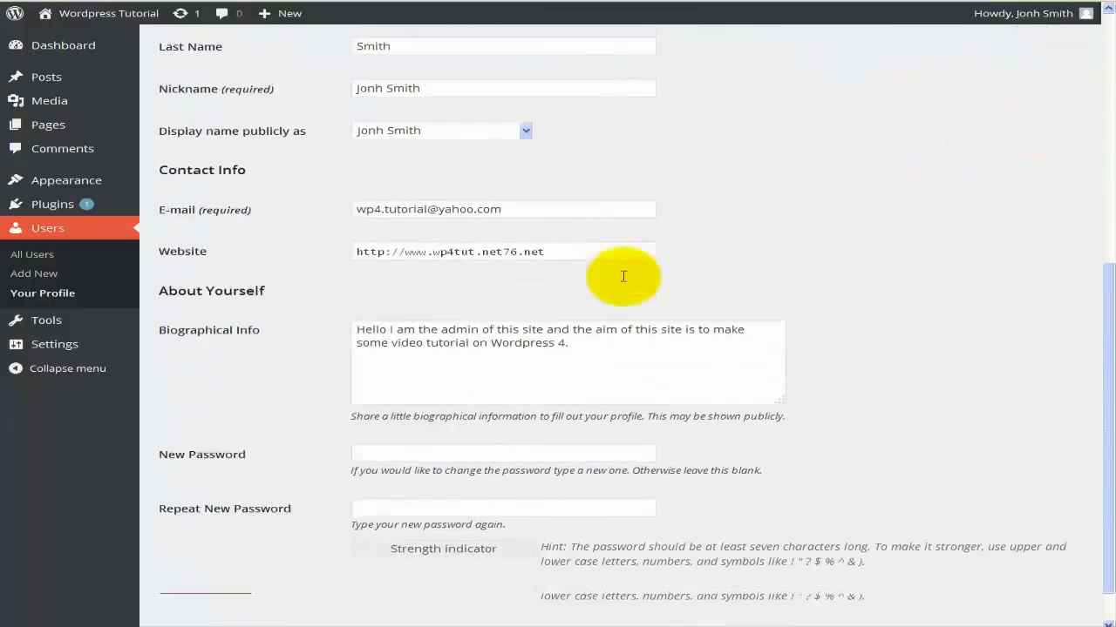
scroll(558, 305, down, 1)
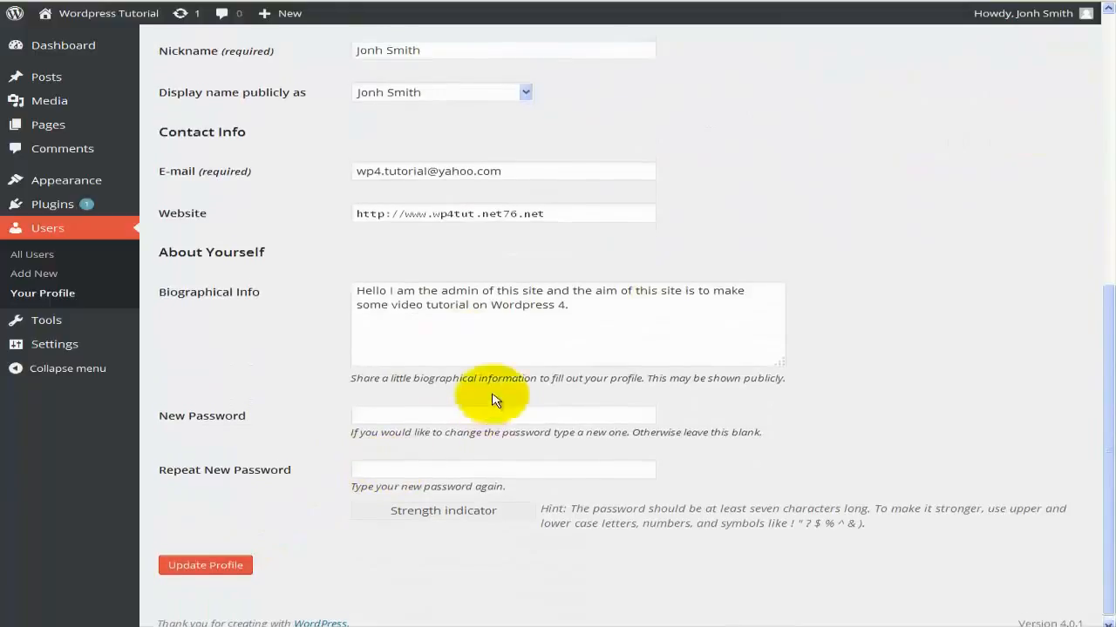
scroll(491, 400, up, 6)
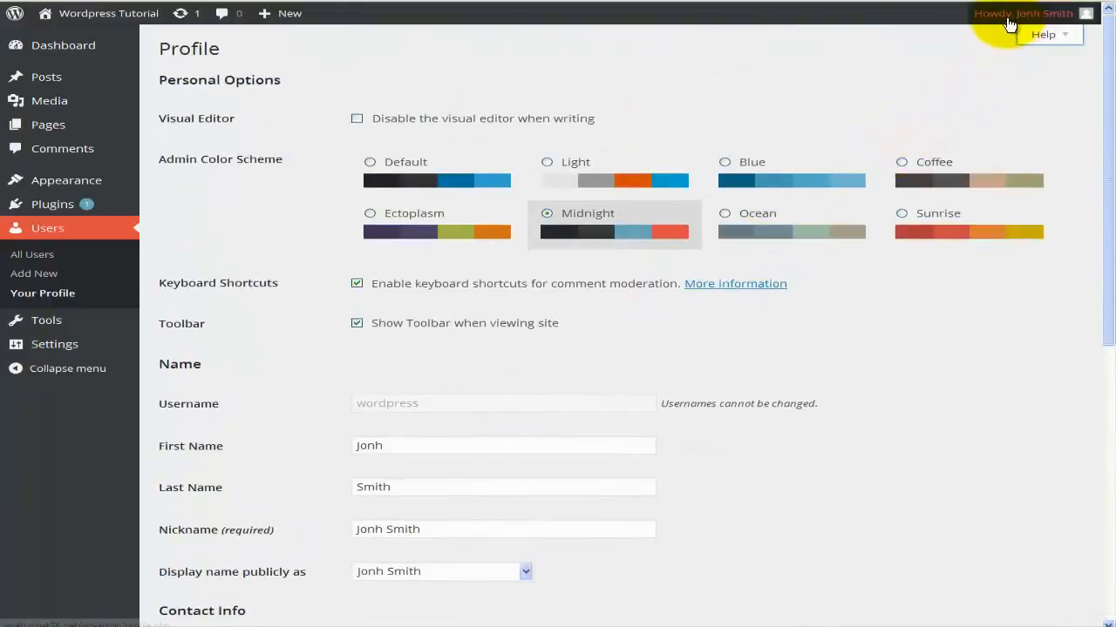
mouse_move(1008, 22)
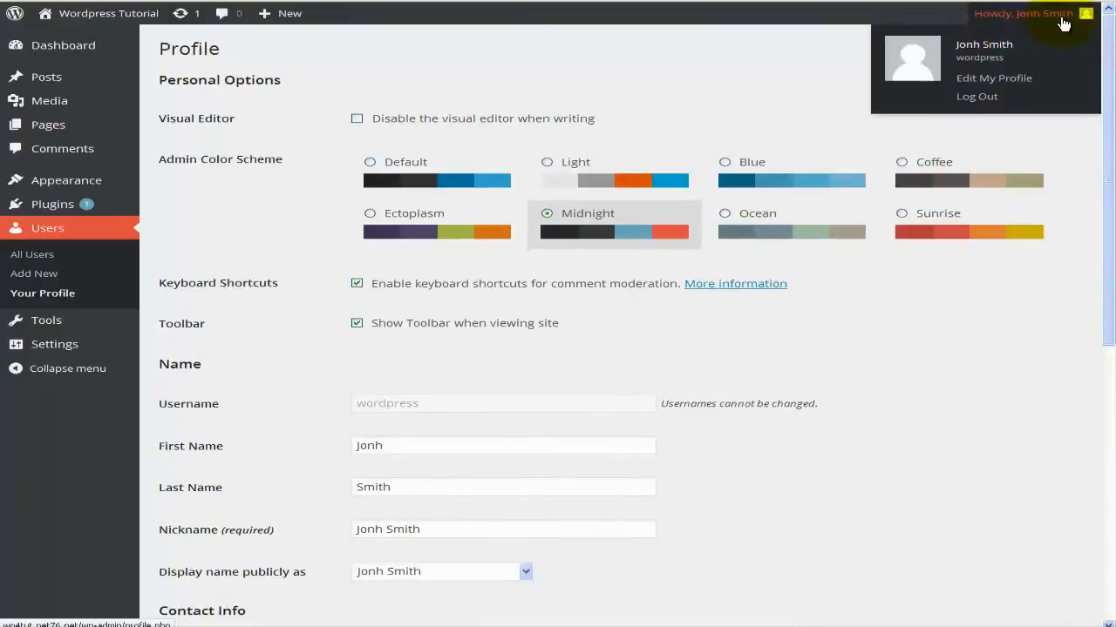
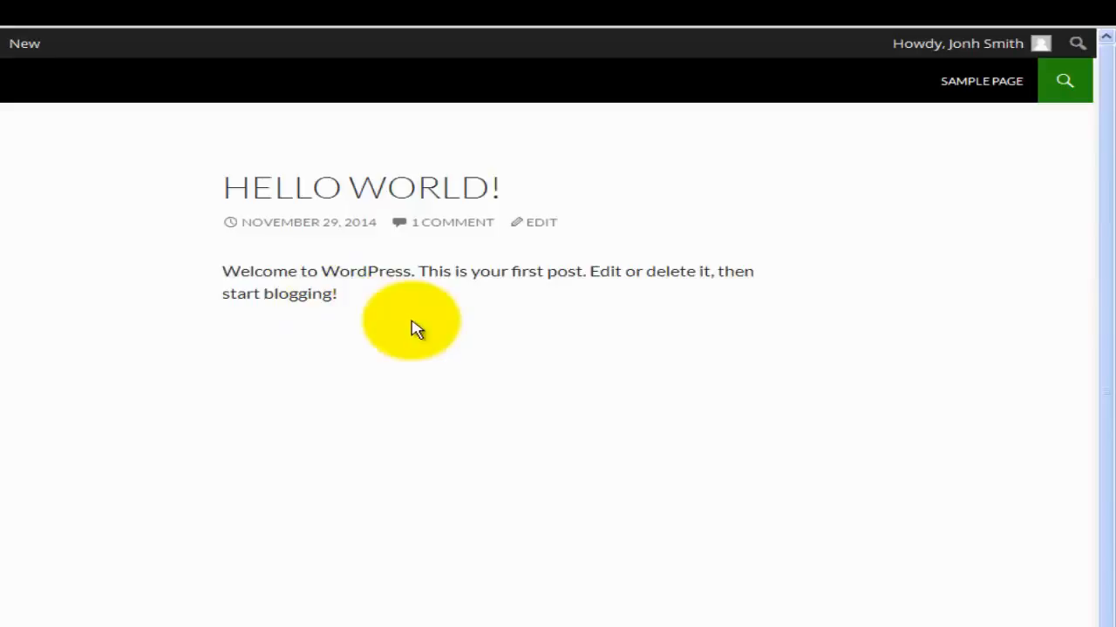
Jump to the Hello World! post's 1 Comment section and scroll through the comments and Leave a Reply form.
click(450, 223)
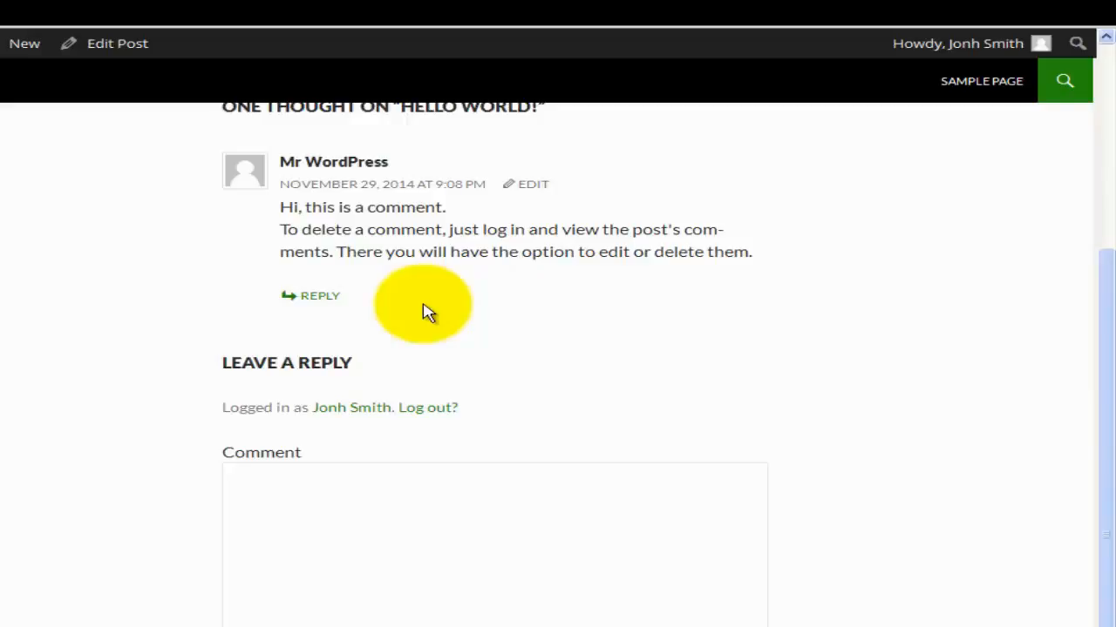
scroll(418, 366, down, 1)
click(379, 511)
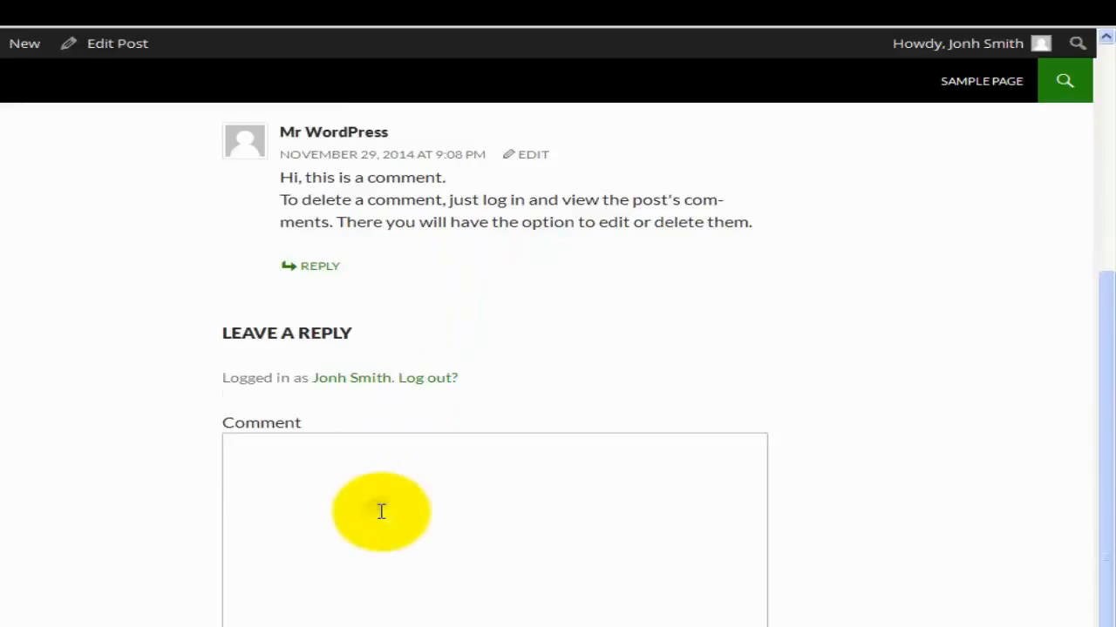
scroll(383, 515, up, 2)
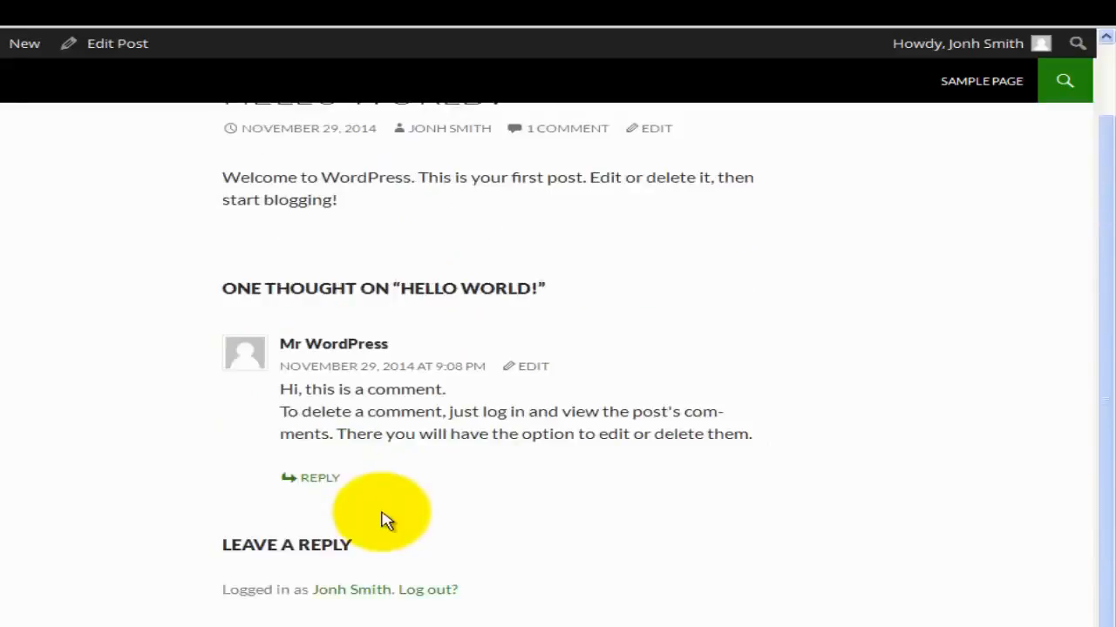
scroll(375, 453, up, 1)
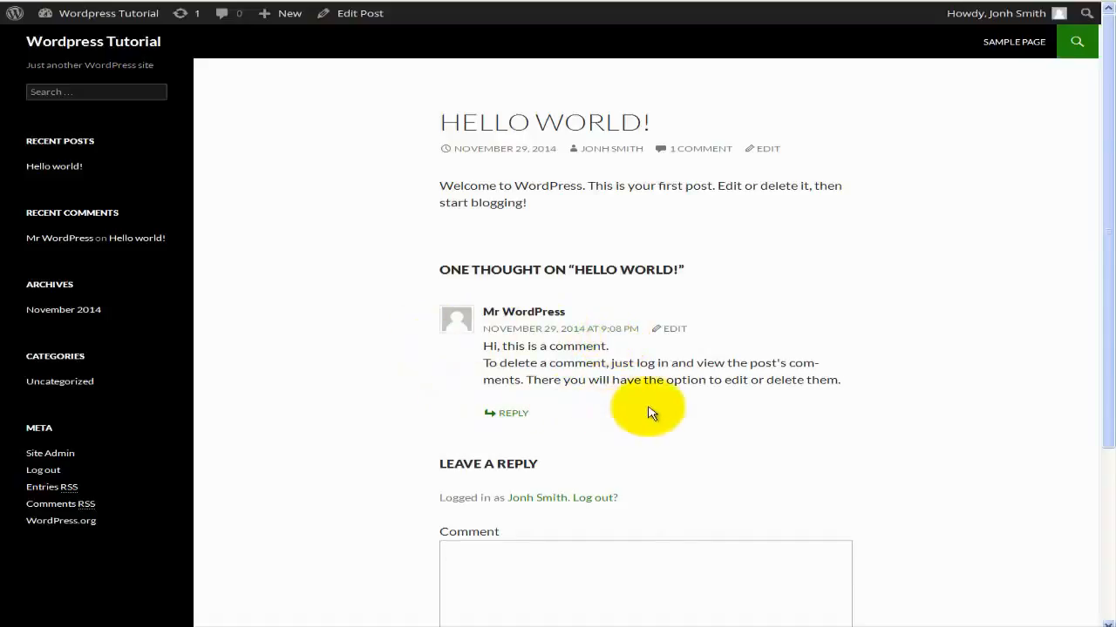
scroll(647, 411, down, 1)
scroll(647, 412, down, 2)
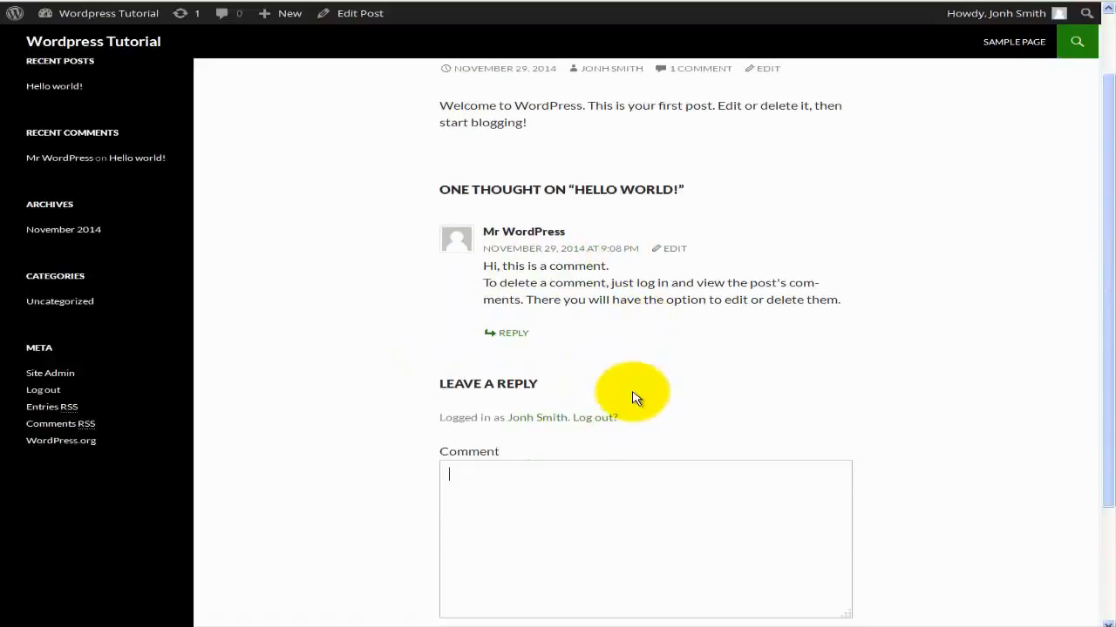
scroll(635, 398, down, 2)
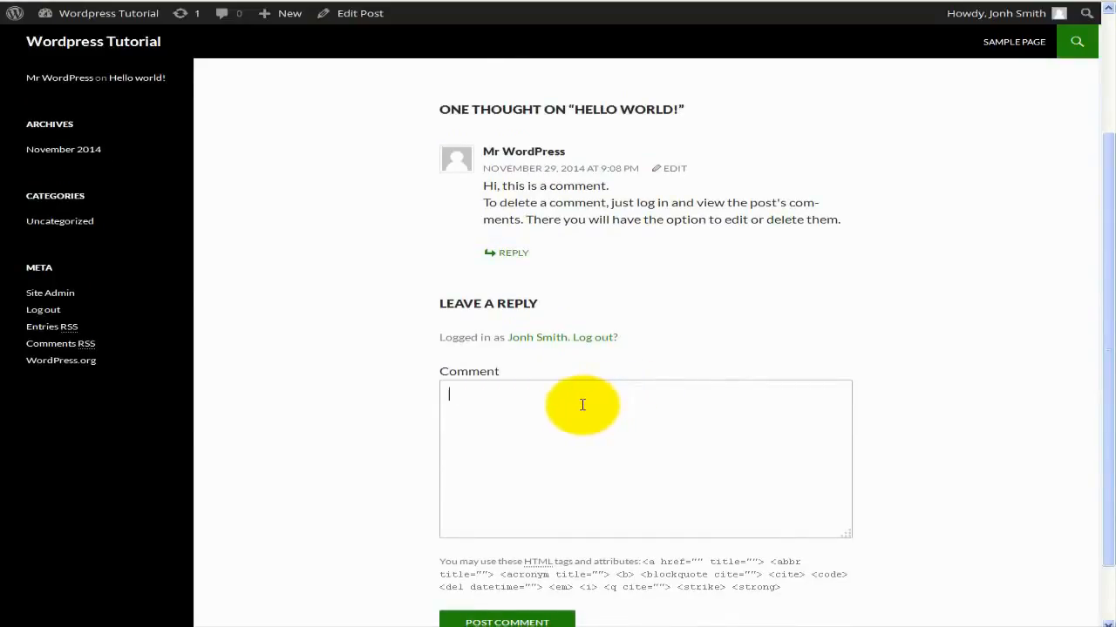
scroll(583, 406, up, 4)
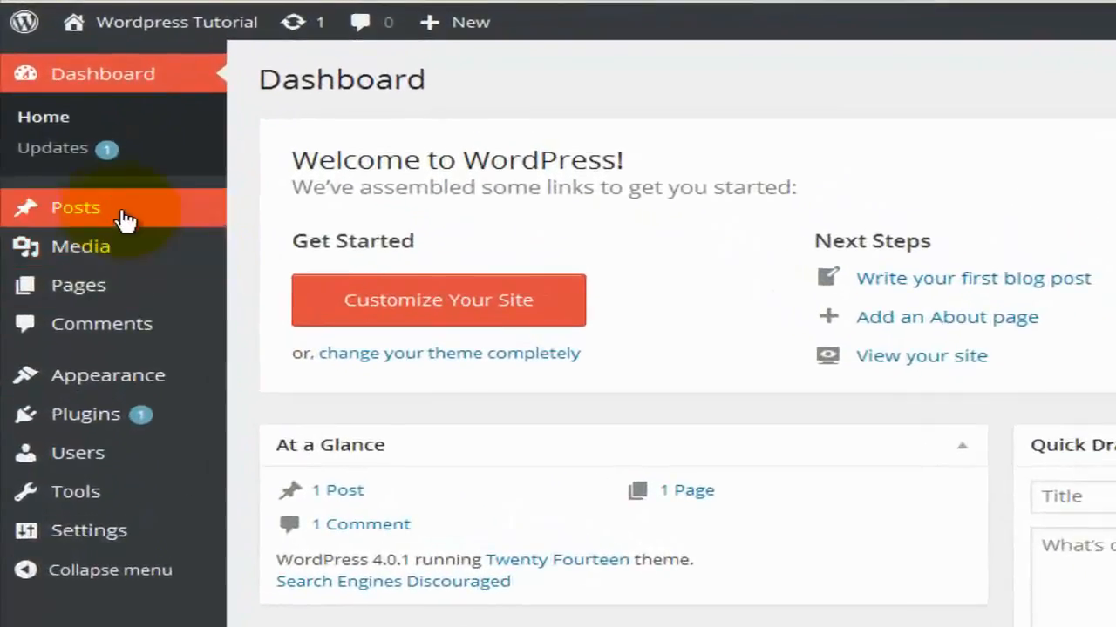
From All Posts, open the Hello world! post in the Edit Post screen.
mouse_move(125, 217)
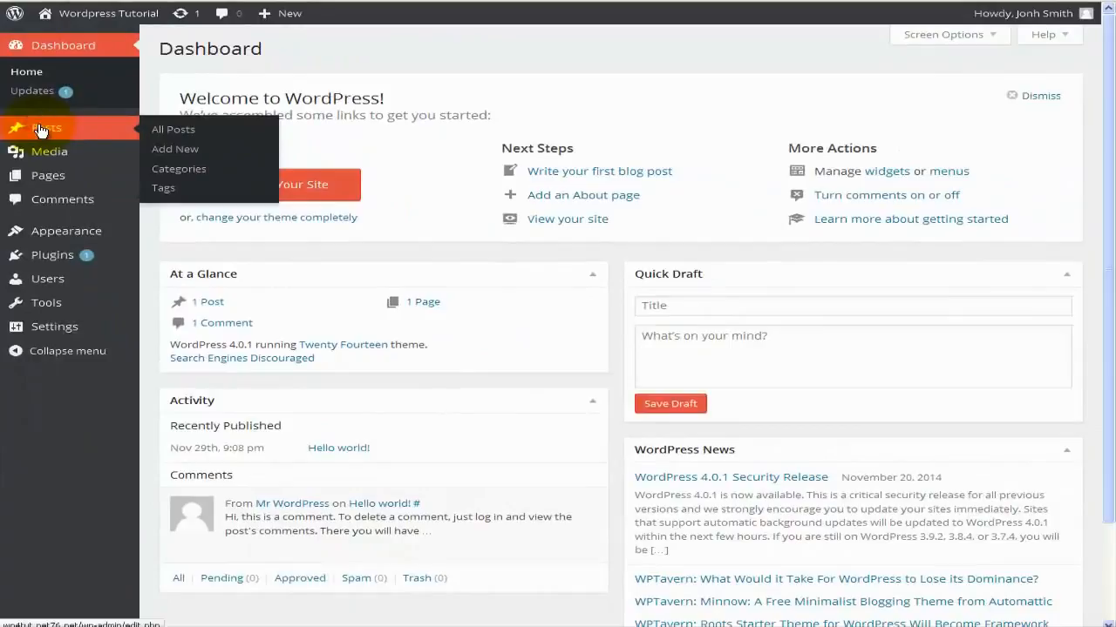
click(68, 211)
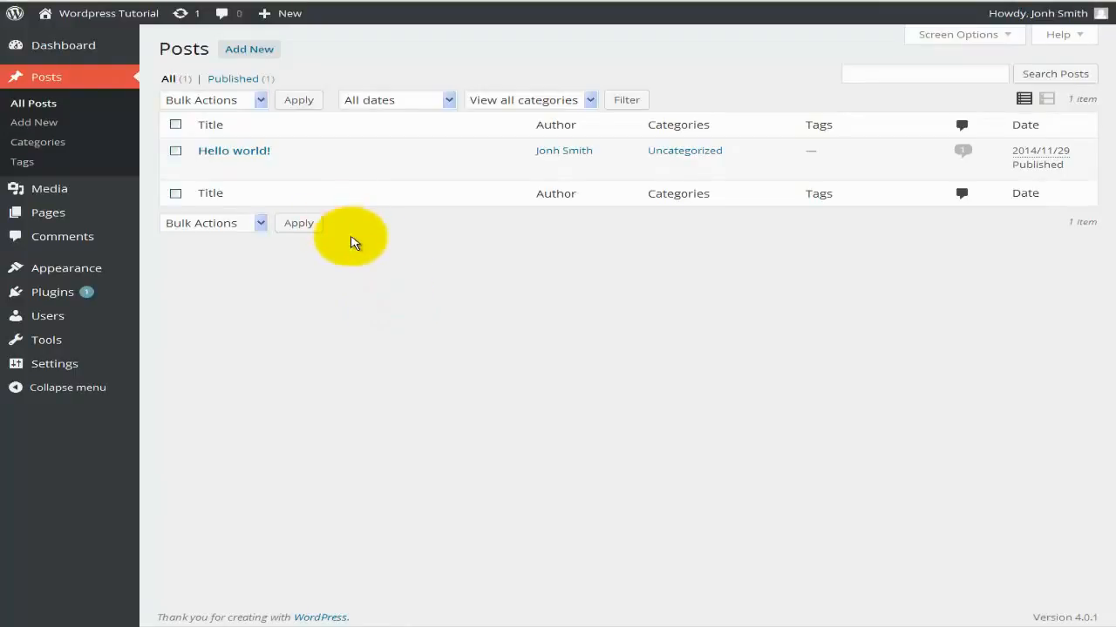
mouse_move(279, 182)
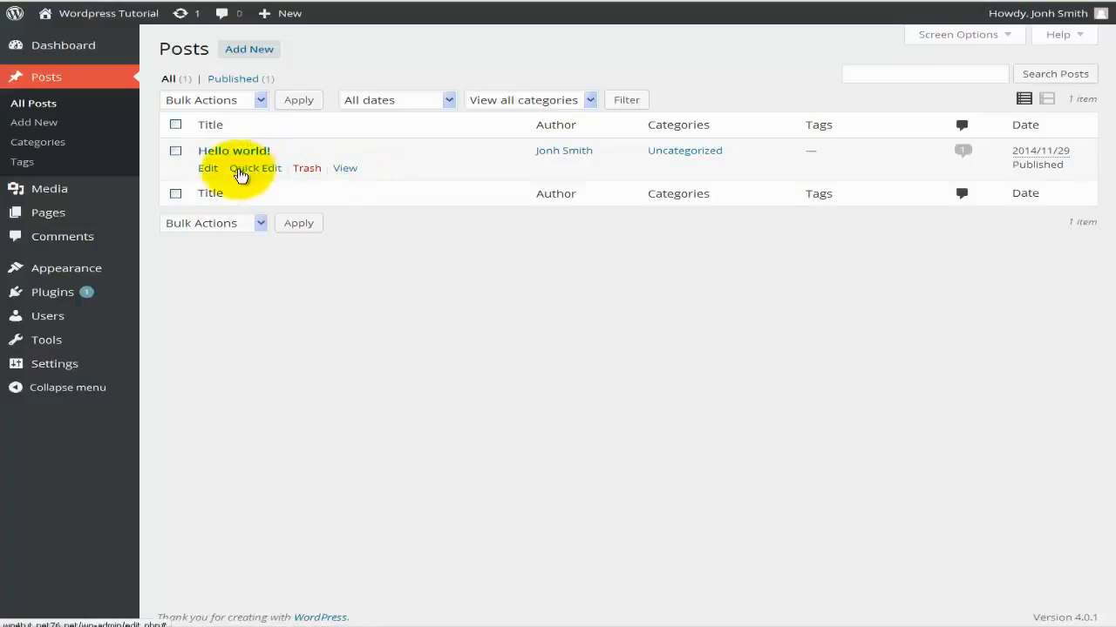
click(205, 171)
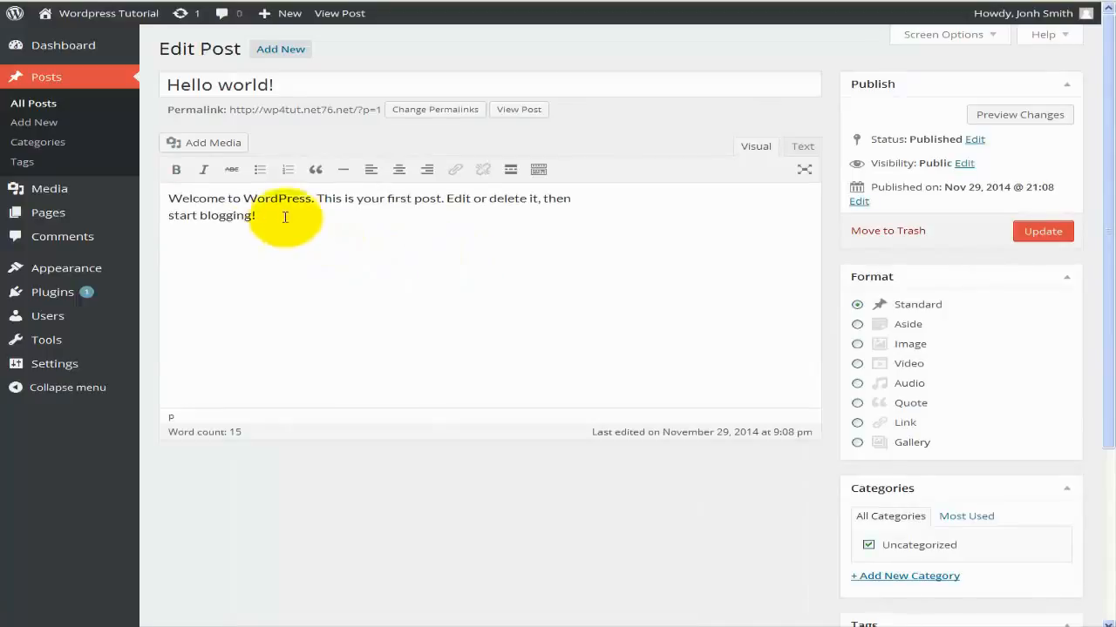
View the Hello world! post on the site, then return to its editor.
click(339, 13)
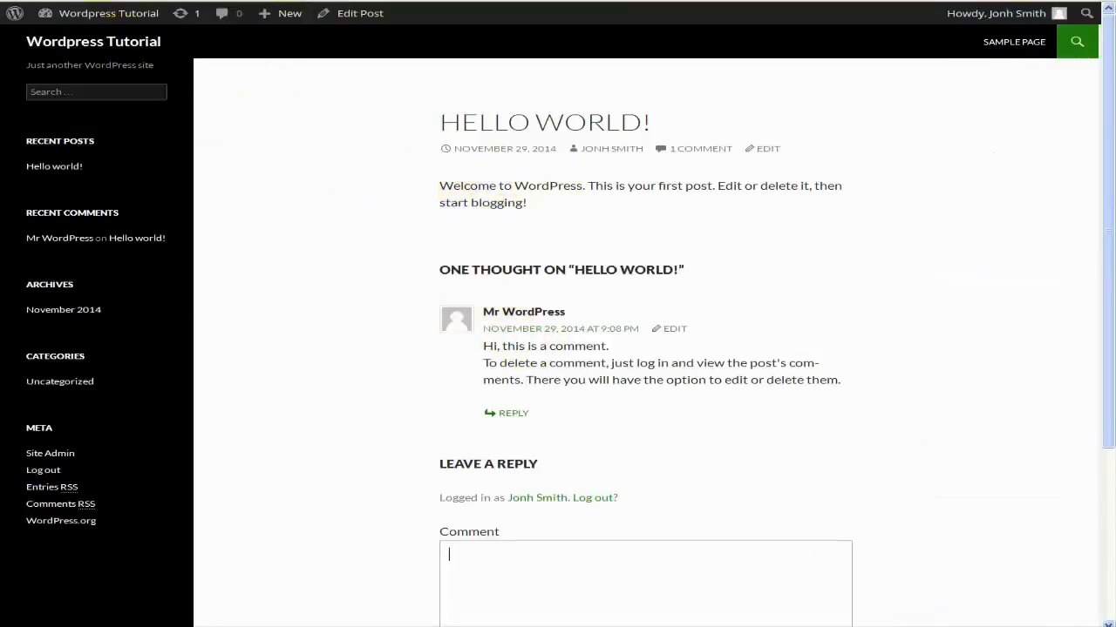
click(124, 1)
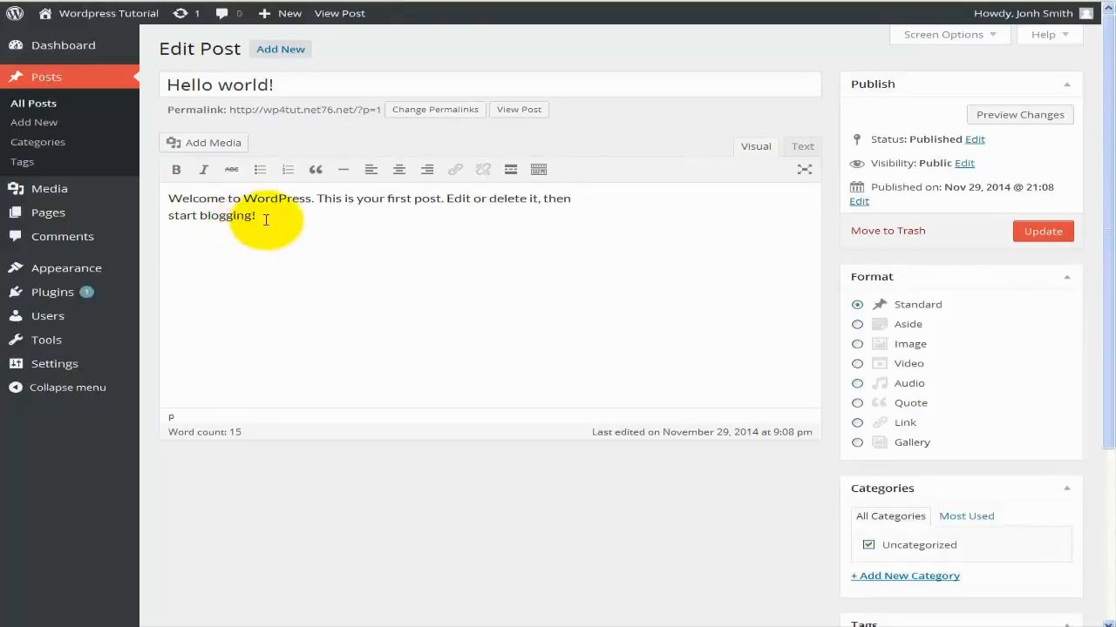
click(264, 85)
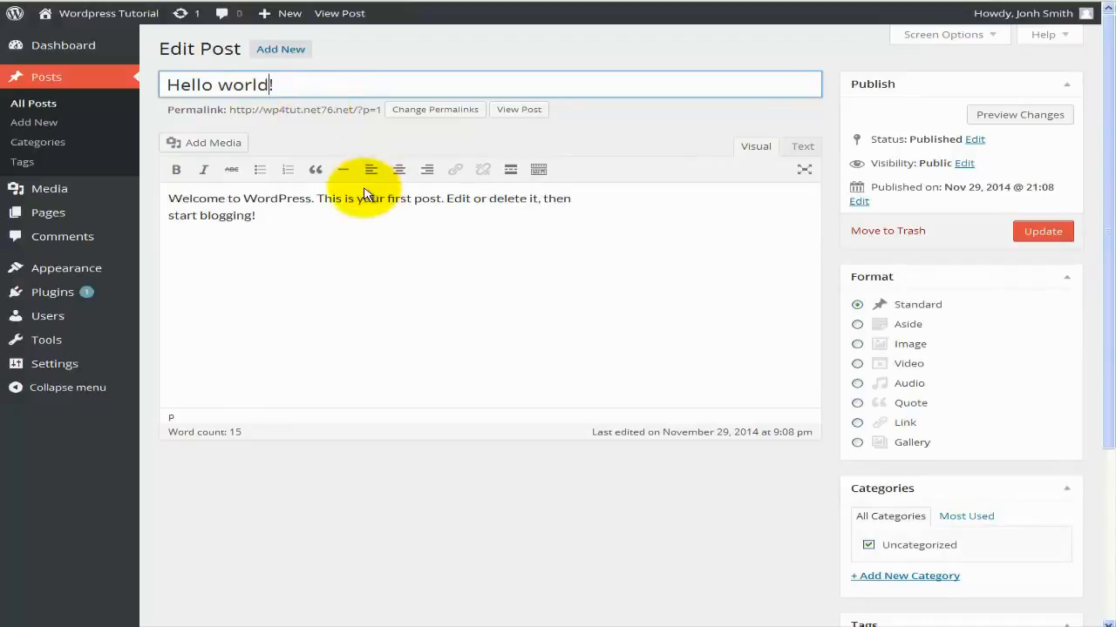
Add empty lines after 'blogging!' and type test text 'fdsafda' and 'fdsaf' below.
click(327, 220)
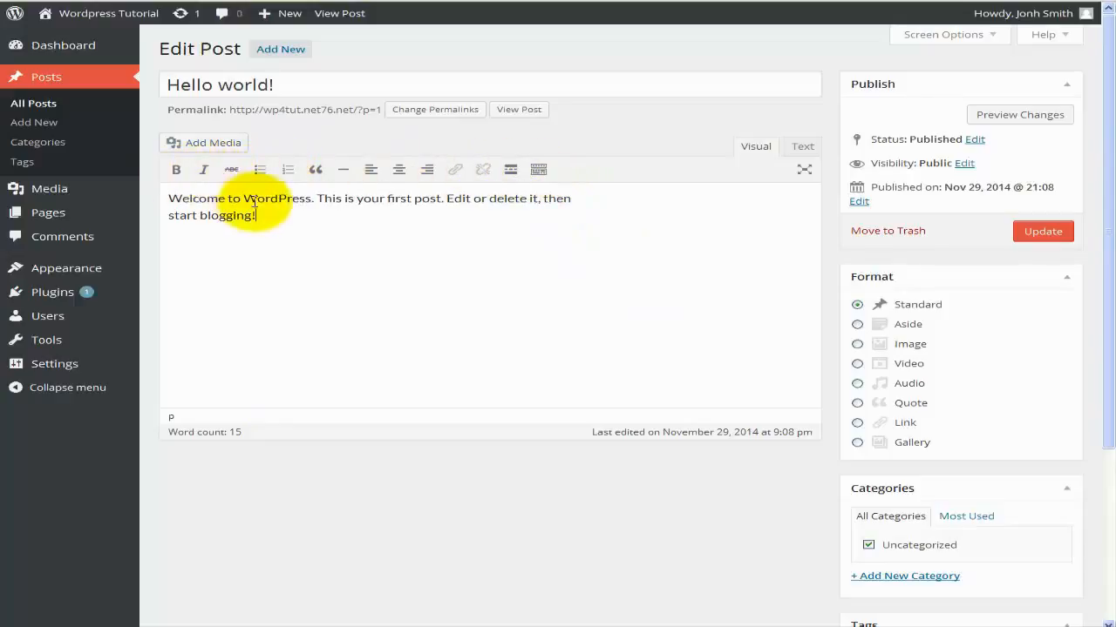
click(344, 223)
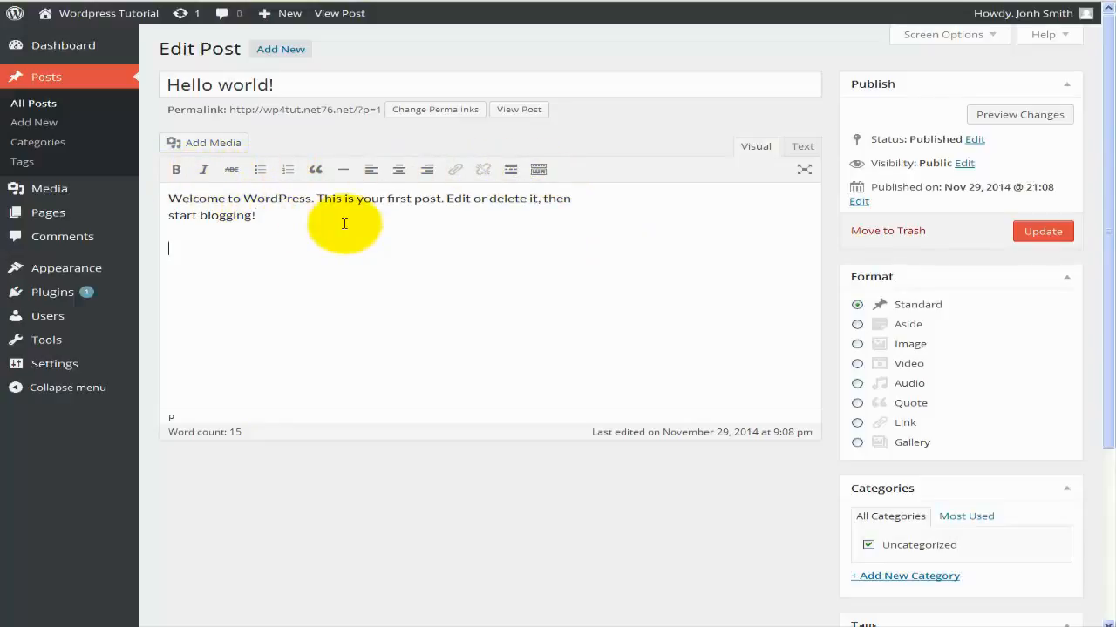
key(Return)
key(Return)
key(Return)
key(Return)
key(Return)
key(Return)
key(Return)
key(Return)
key(Return)
key(Return)
key(Return)
key(Return)
key(Return)
key(Return)
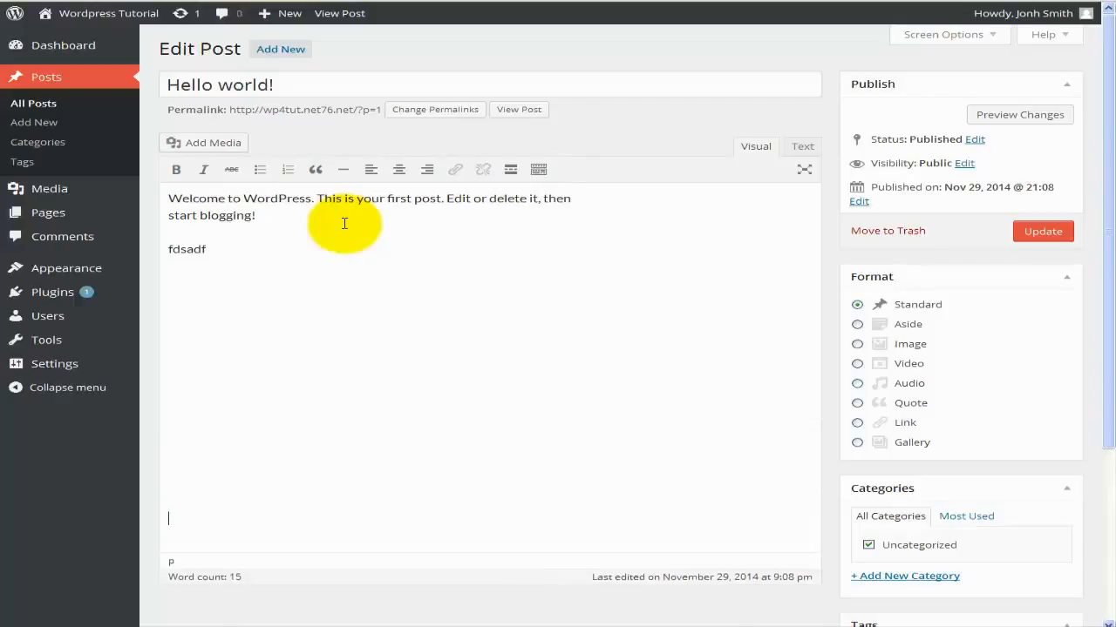
text(fdsafda)
key(Return)
key(Return)
key(Return)
text(fdsaf)
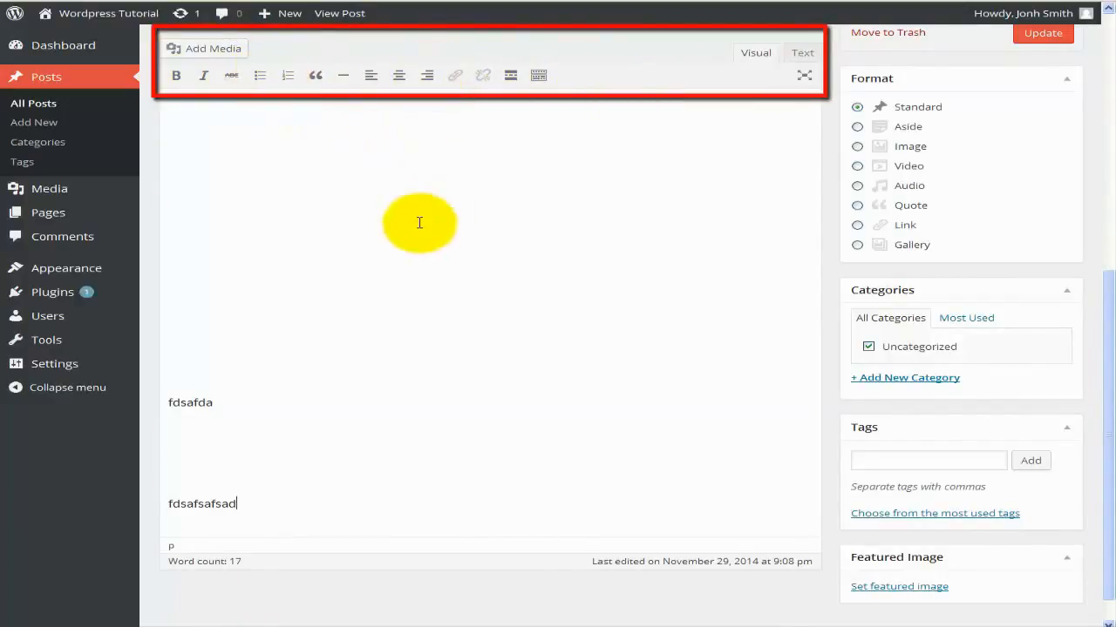
scroll(409, 262, up, 1)
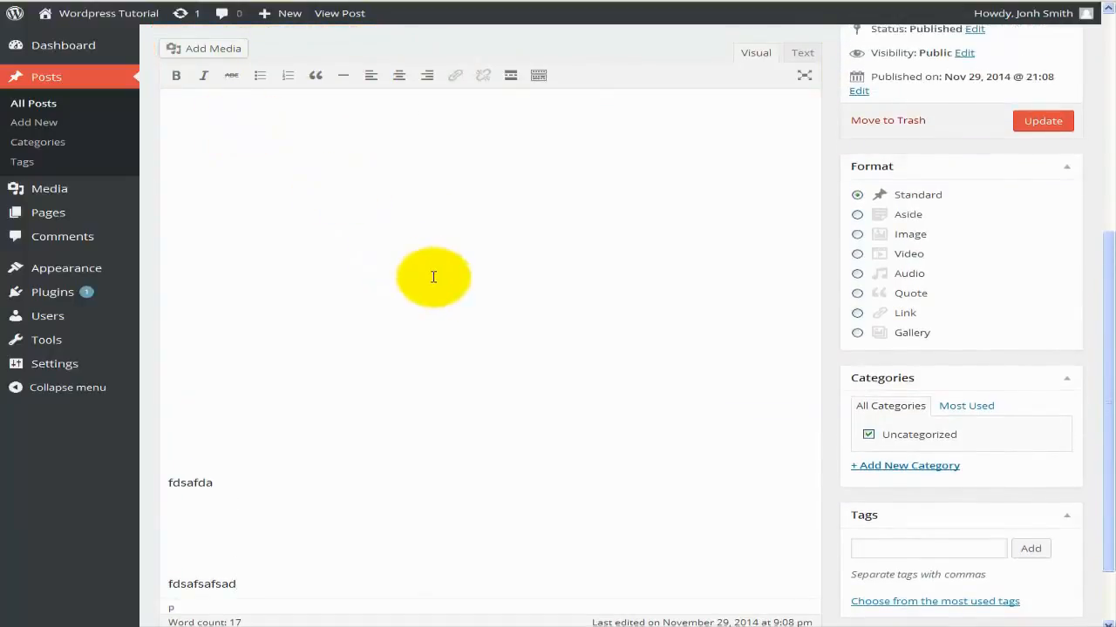
scroll(433, 277, up, 1)
scroll(433, 278, up, 5)
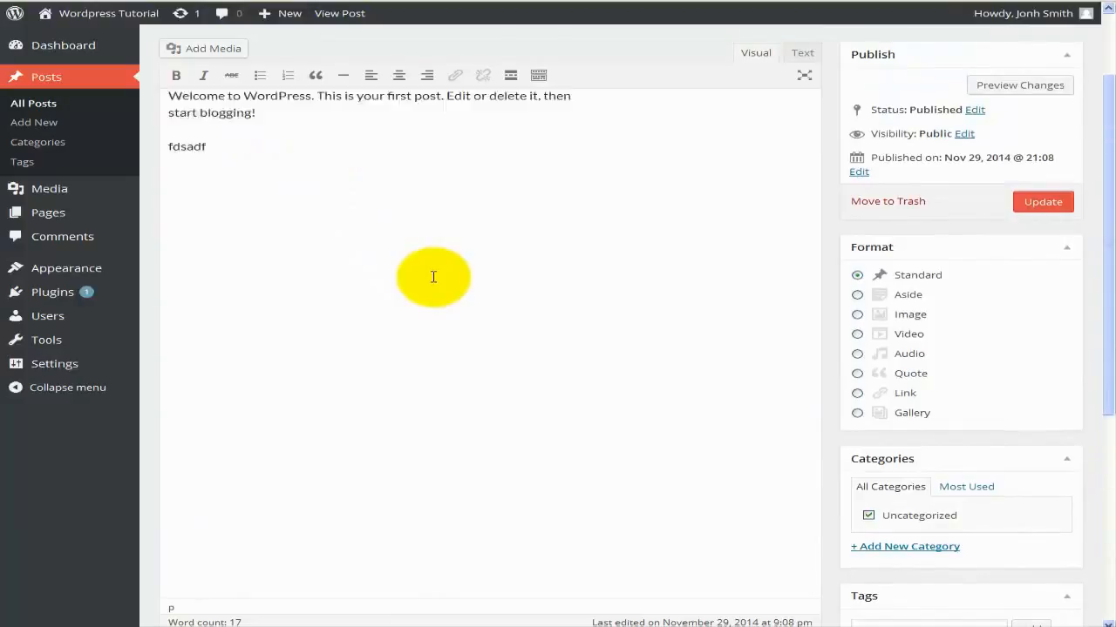
scroll(433, 277, down, 3)
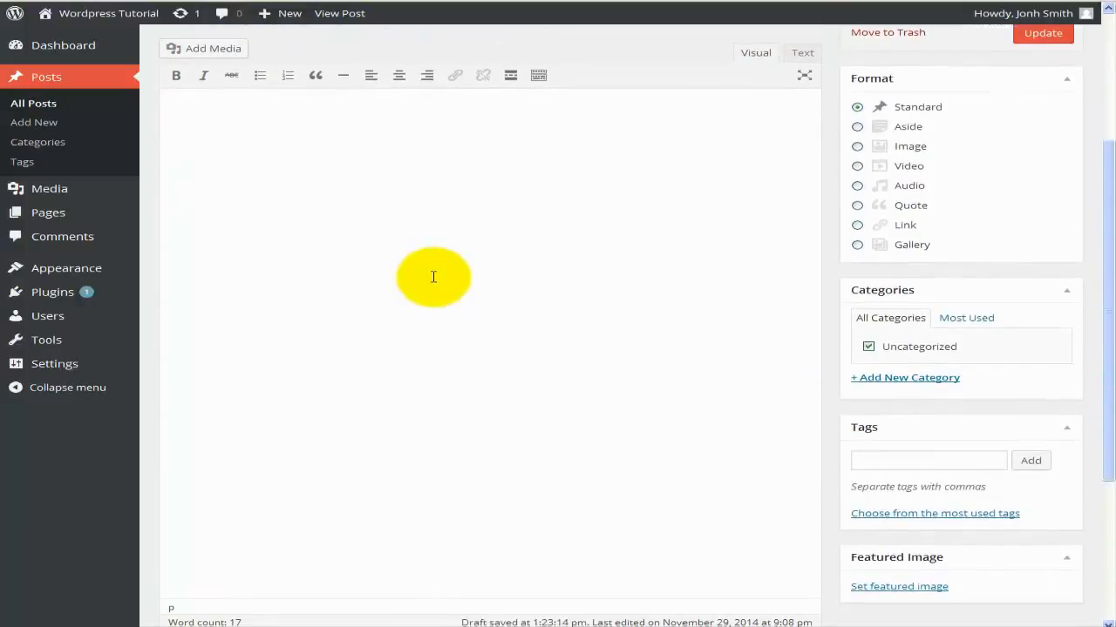
scroll(433, 277, up, 1)
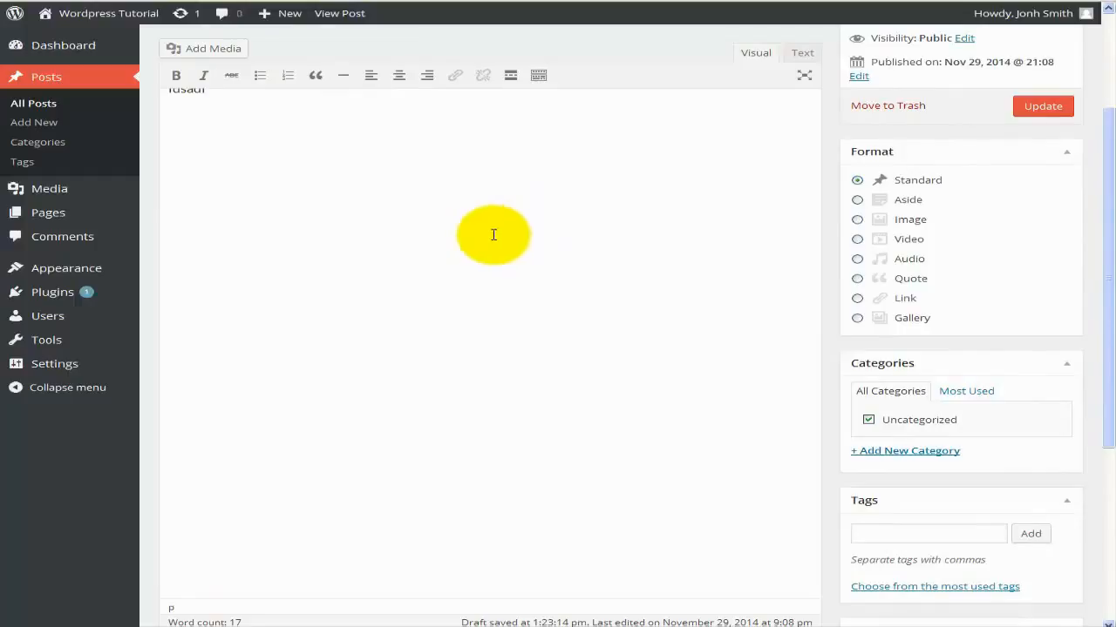
Check the body as HTML, then paste 'This is my first blog' text over the welcome paragraph.
click(800, 56)
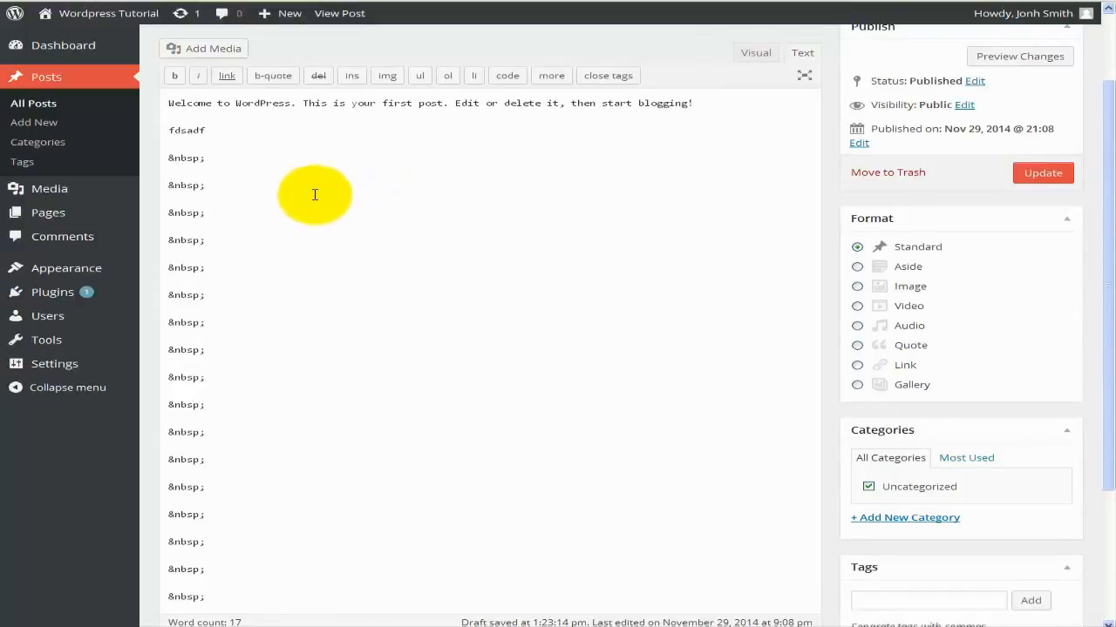
click(753, 53)
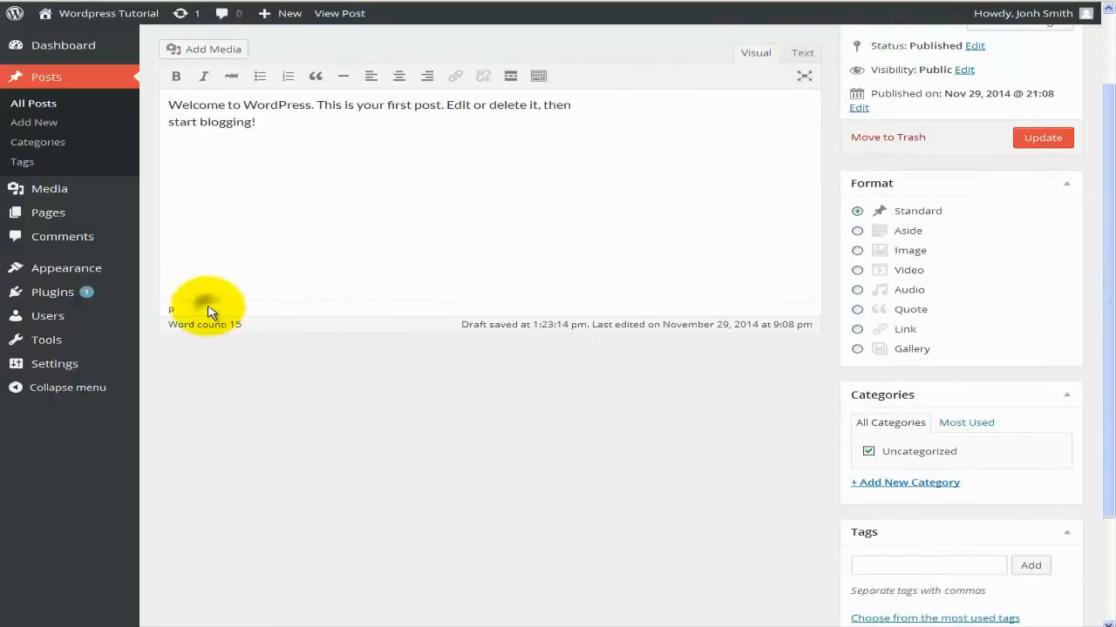
drag(282, 125, 144, 103)
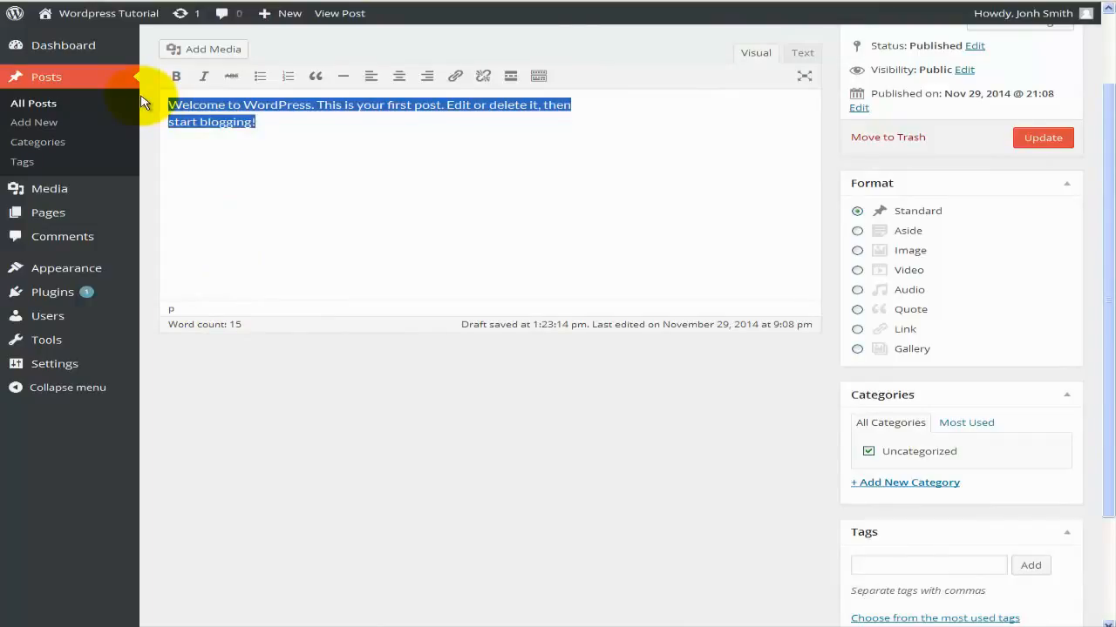
text(This is my first blog.  I have just changes some of the text in the body of this blog.)
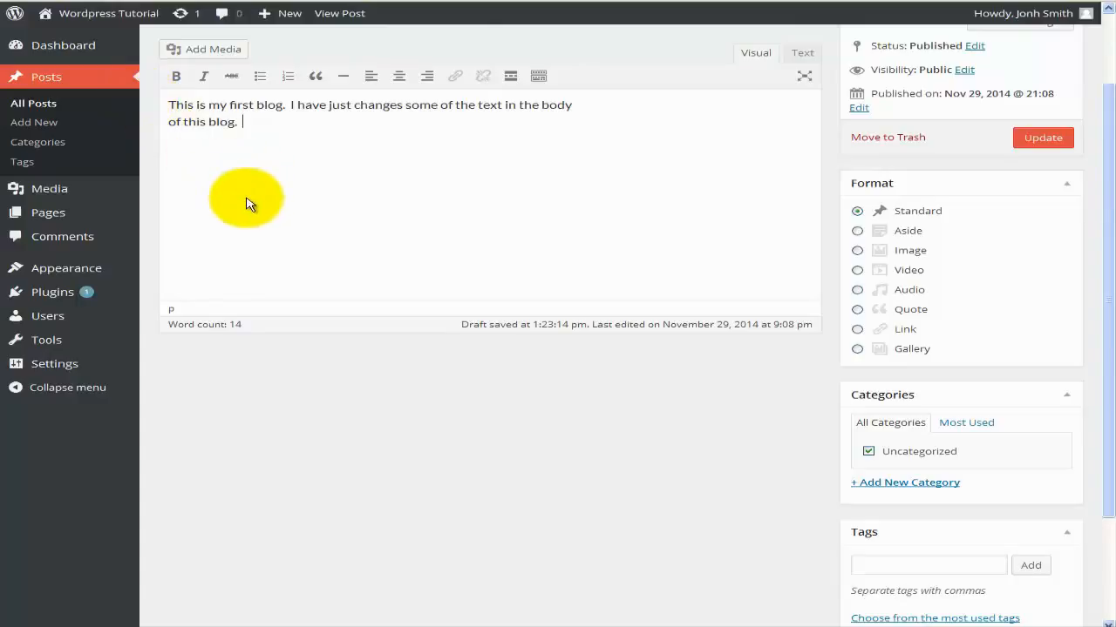
scroll(245, 203, up, 2)
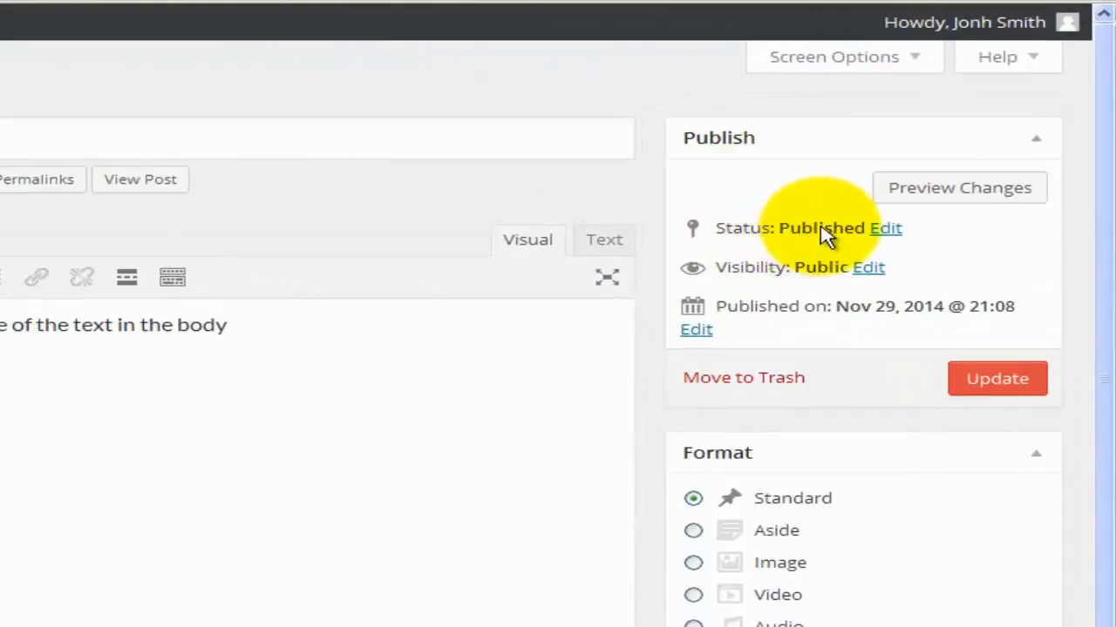
Confirm status Published and visibility Public, then update the Hello world! post.
click(884, 230)
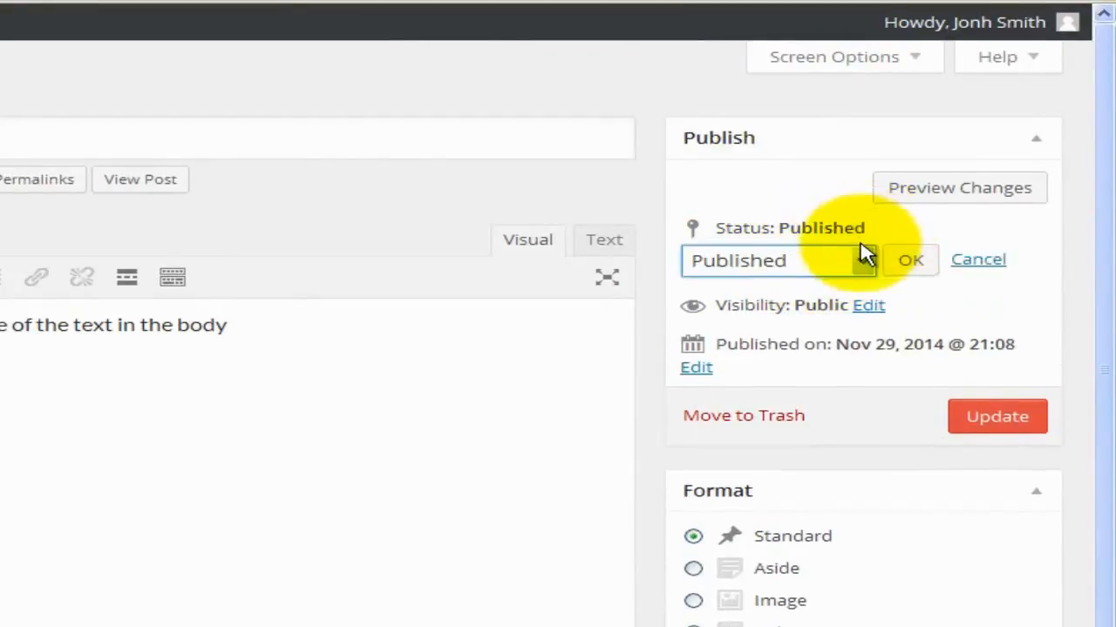
click(858, 260)
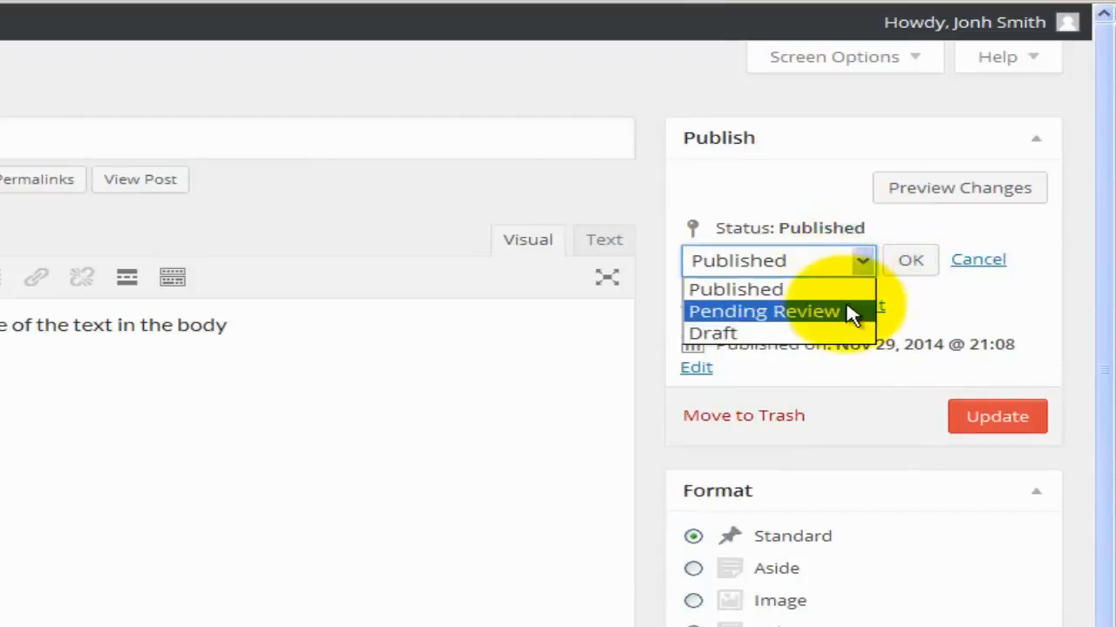
click(861, 260)
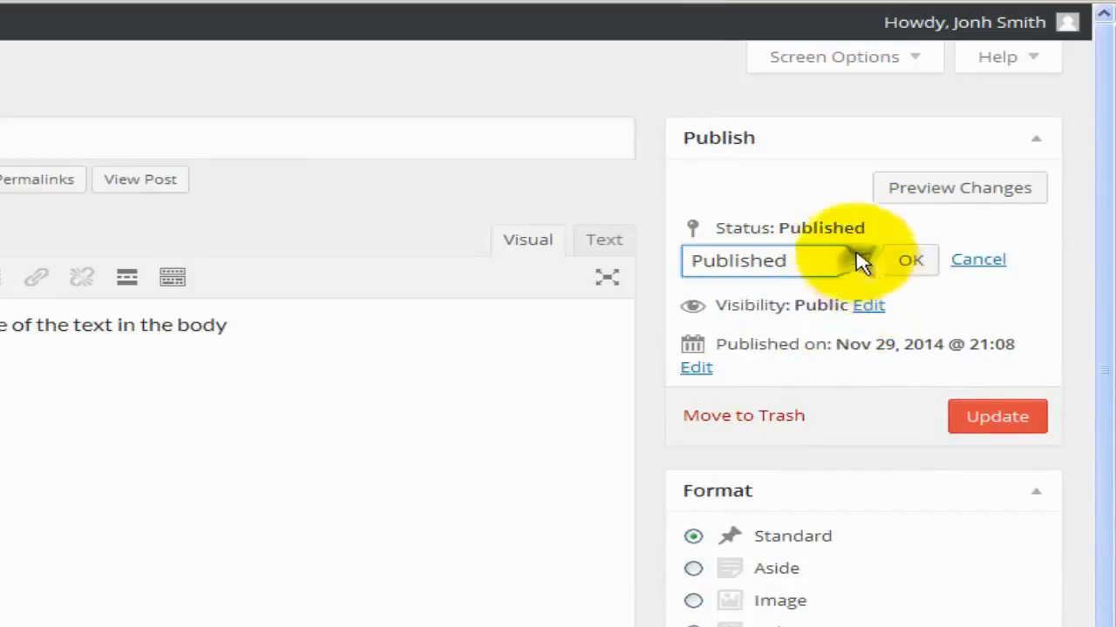
click(869, 306)
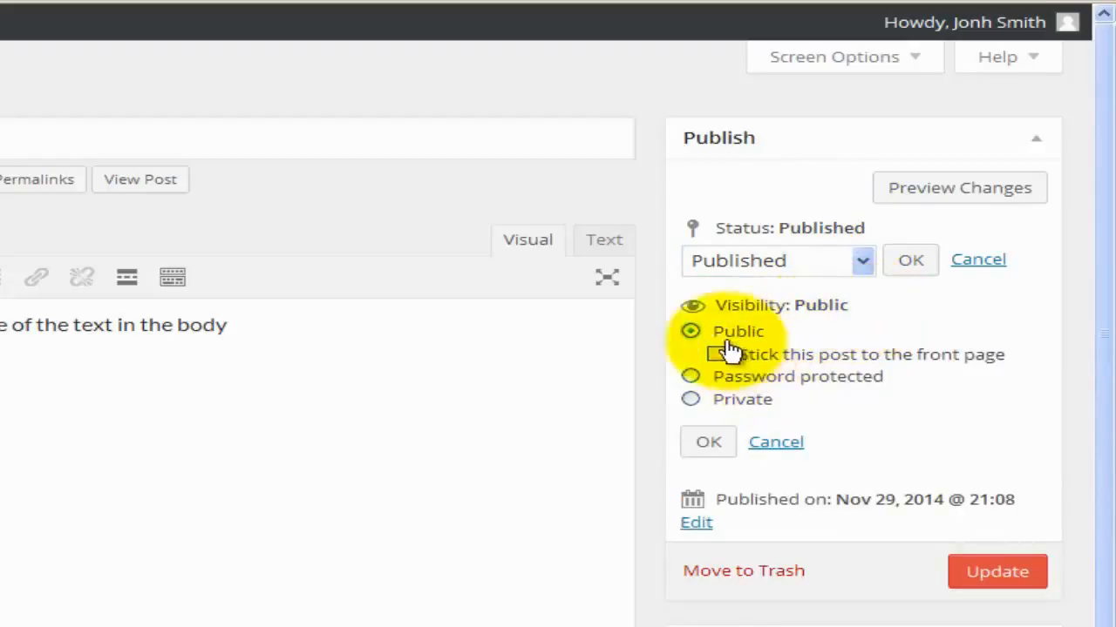
click(723, 446)
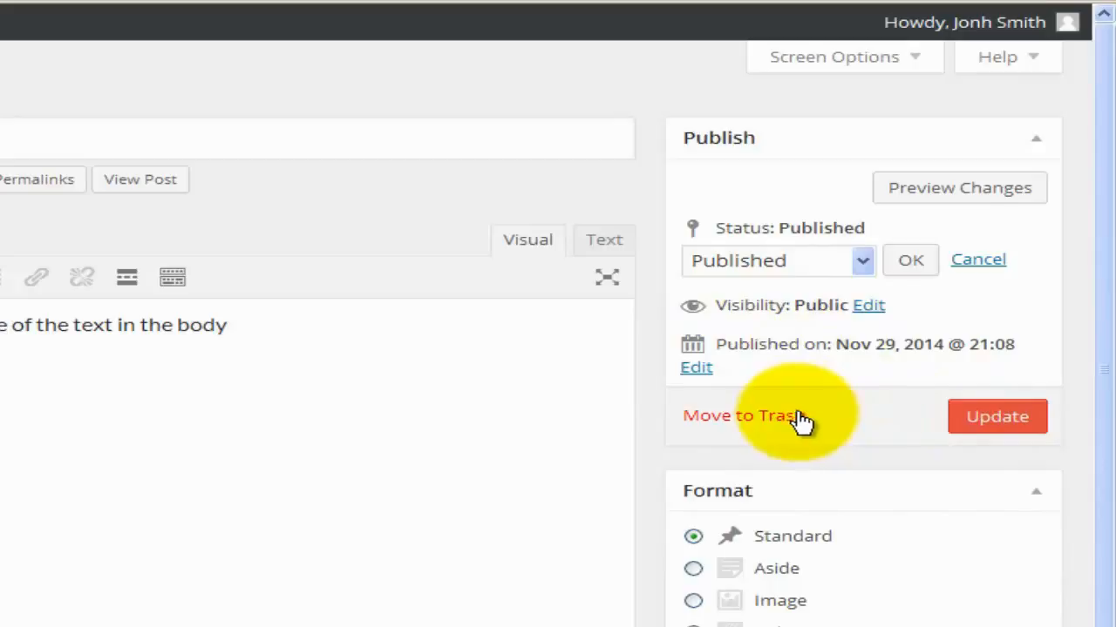
click(998, 418)
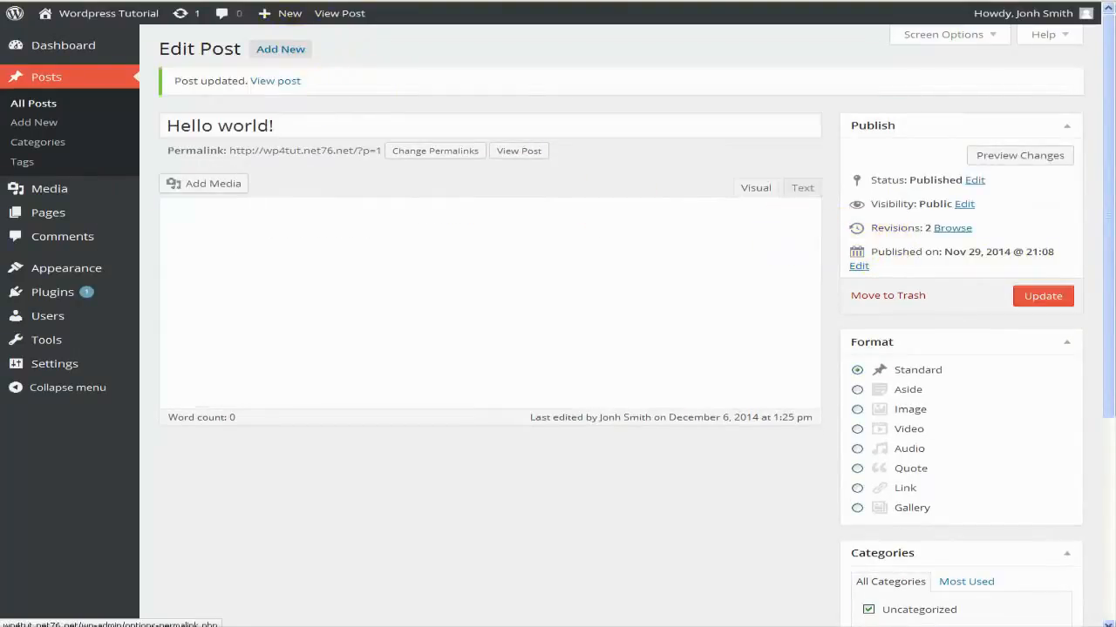
click(428, 160)
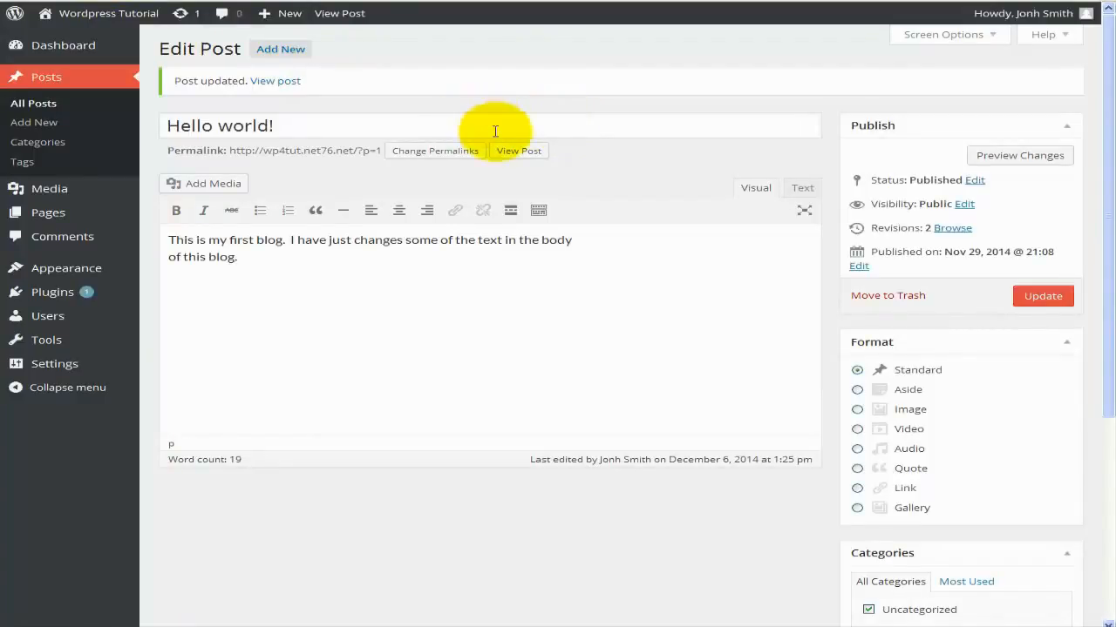
scroll(556, 181, down, 3)
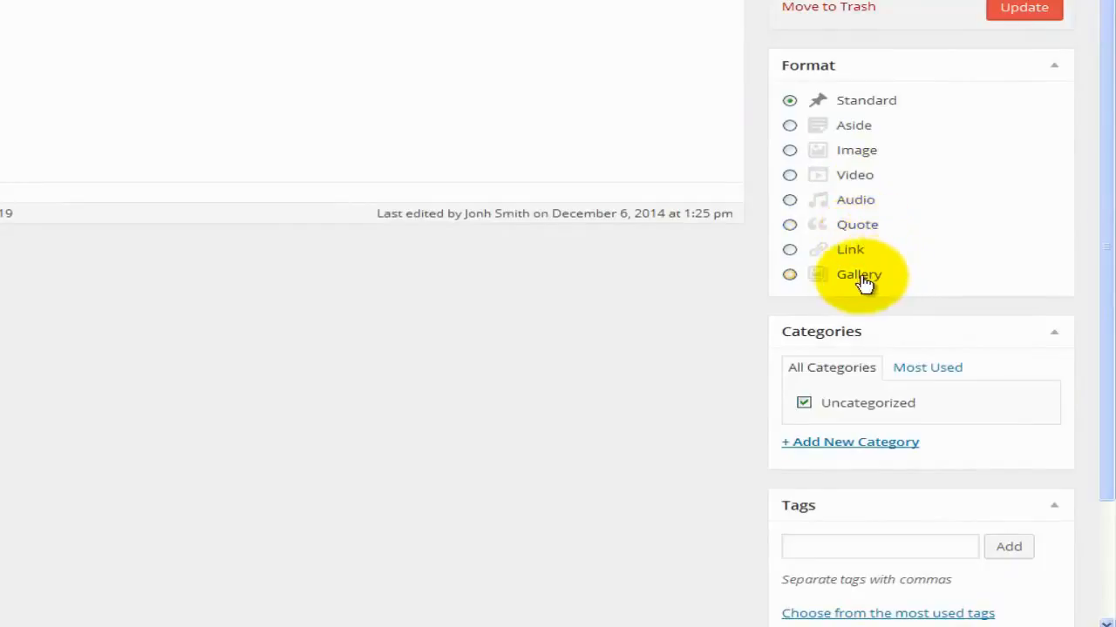
Switch the Hello world! post format to Aside and update the post.
key(Down)
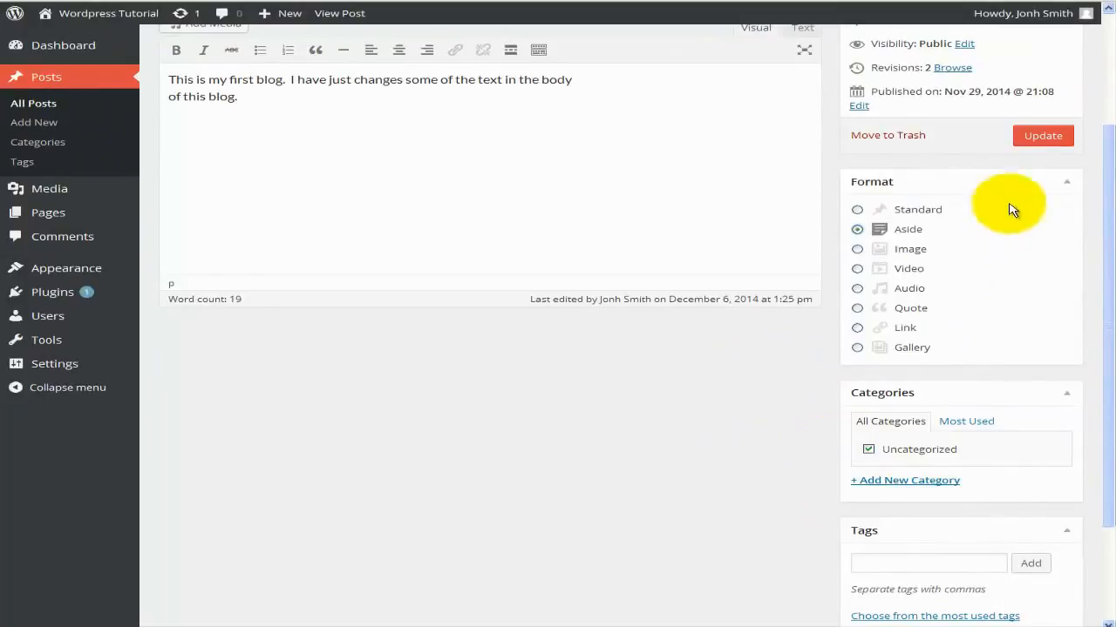
click(1037, 136)
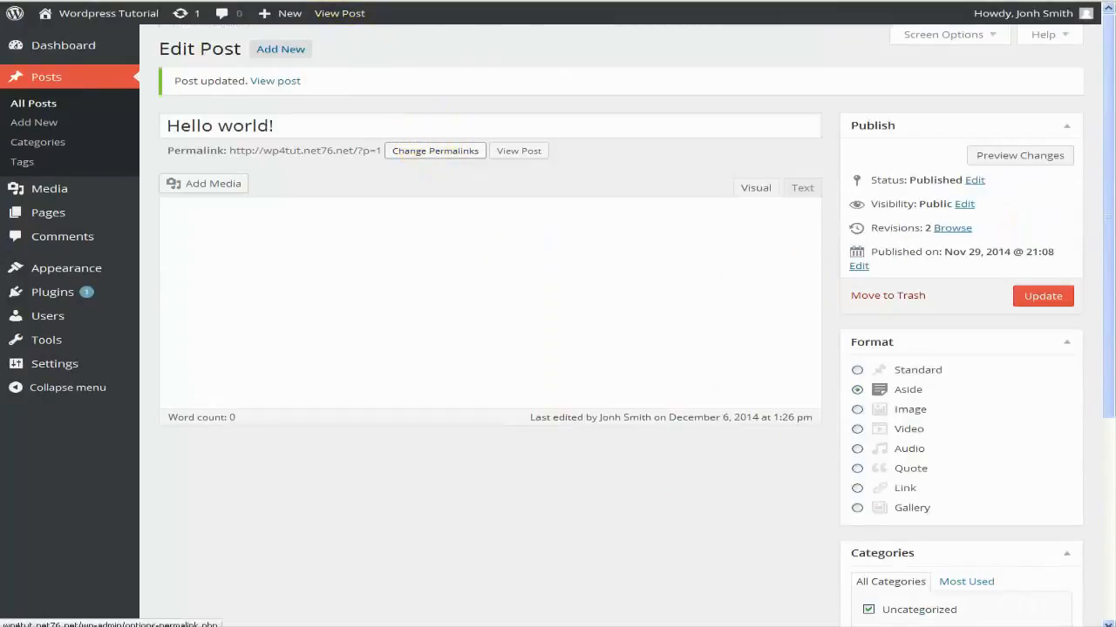
click(388, 1)
Reload the published post to see its Aside format, then open the Aside archive.
click(729, 1)
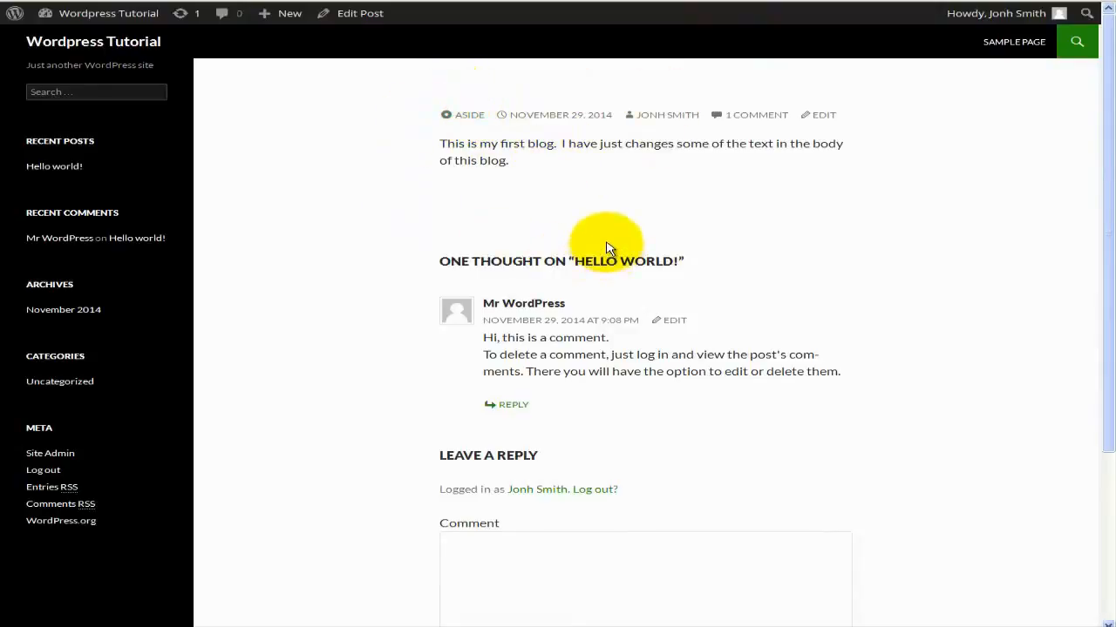
scroll(618, 244, down, 1)
scroll(601, 209, up, 1)
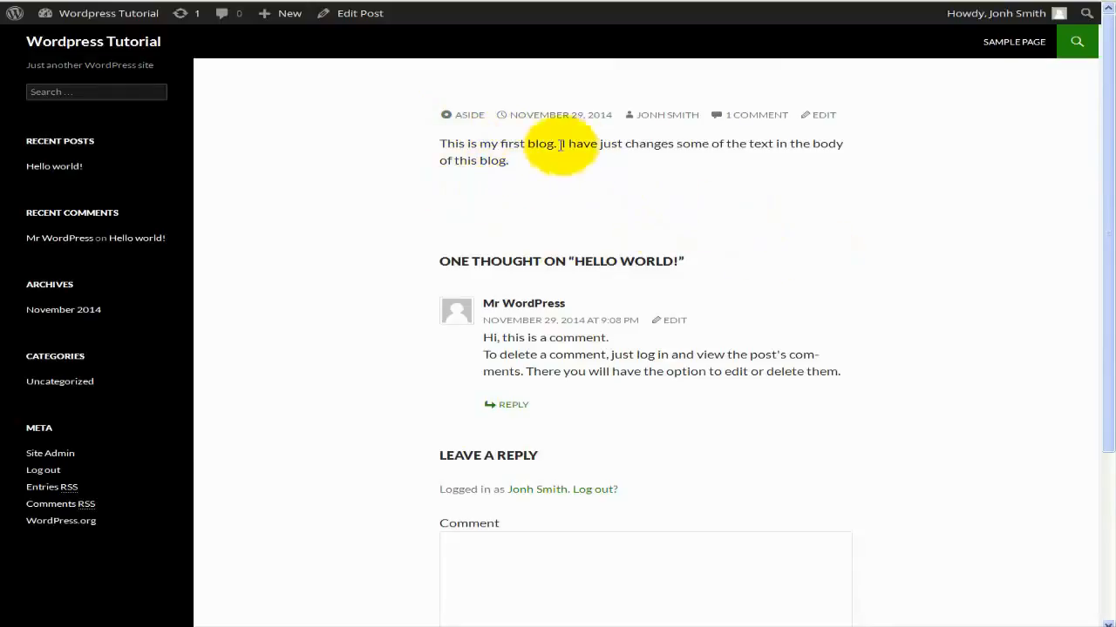
click(465, 118)
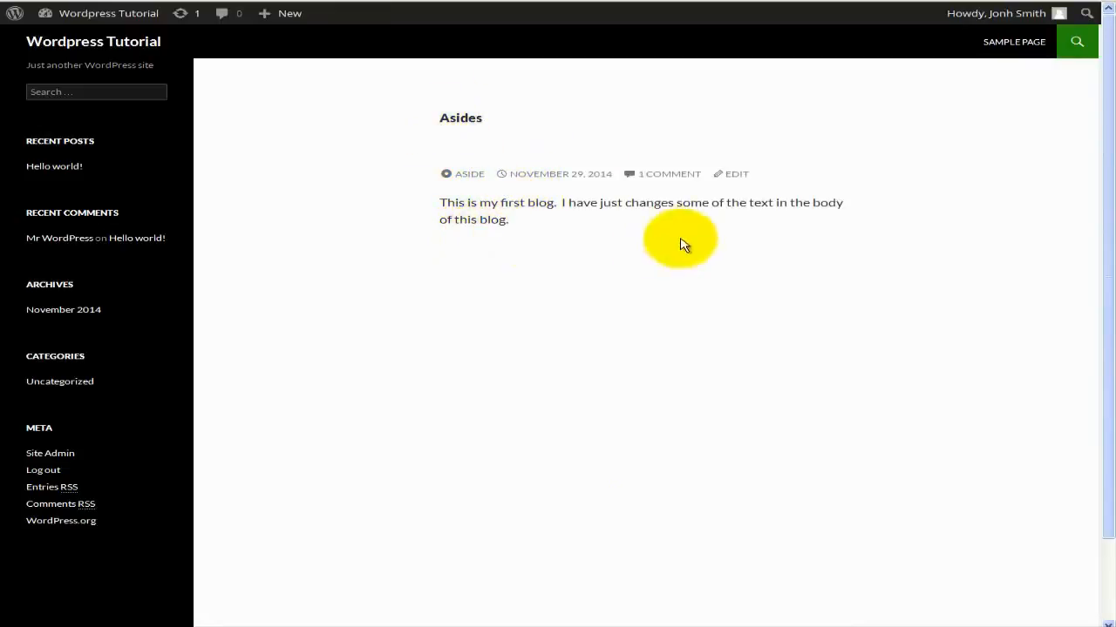
Back in the Edit Post screen, scan the sidebar boxes, then go to Posts > Categories.
click(78, 1)
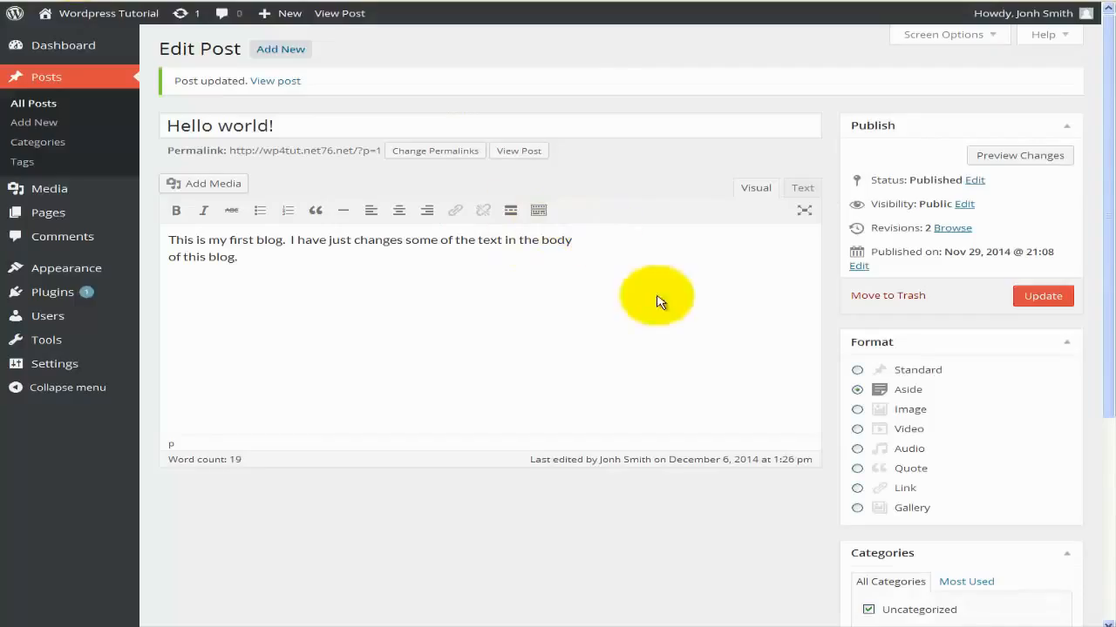
scroll(633, 329, down, 3)
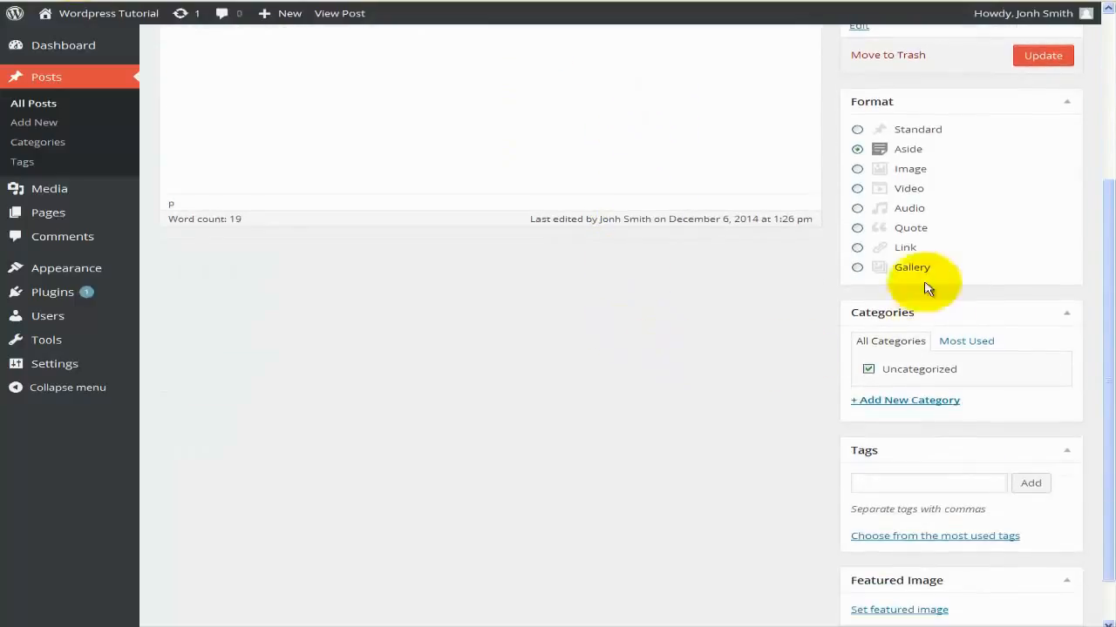
scroll(821, 422, down, 1)
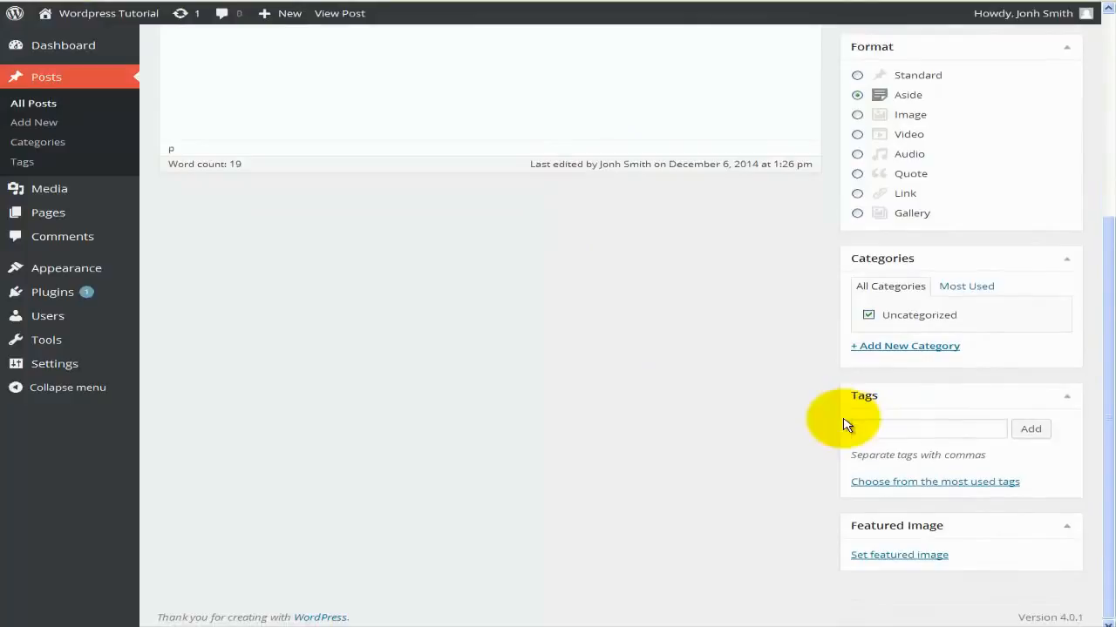
scroll(549, 405, up, 4)
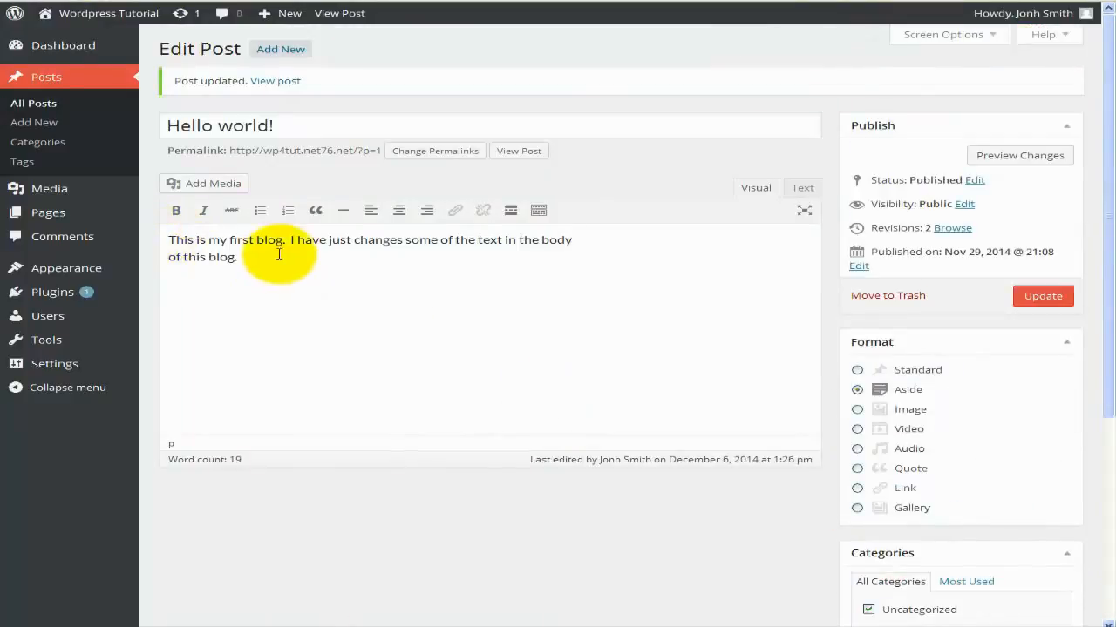
click(54, 144)
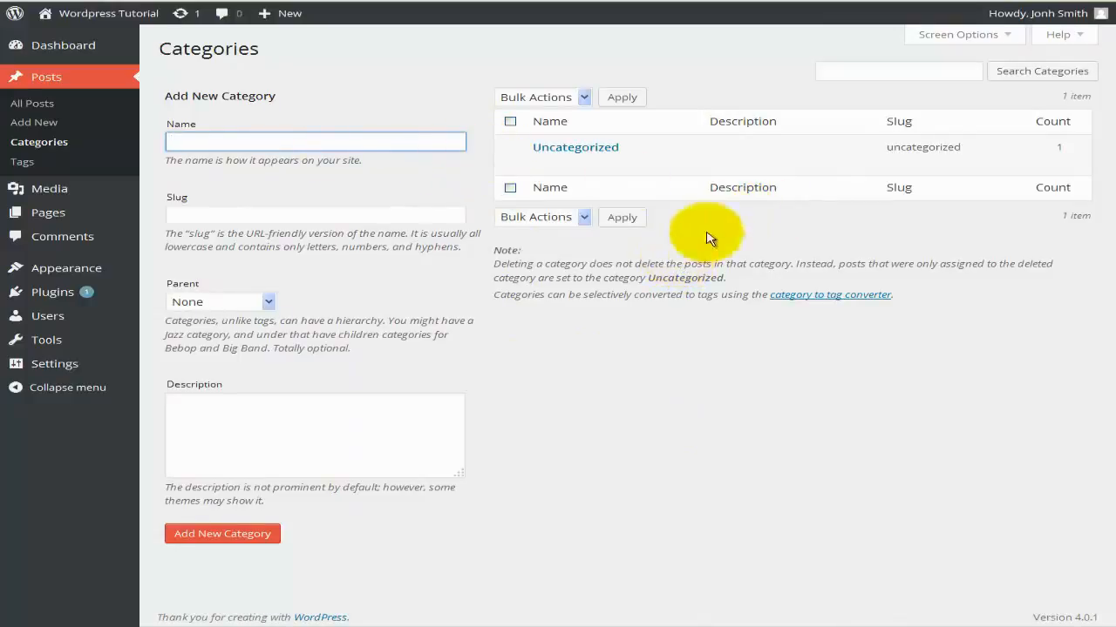
click(1011, 38)
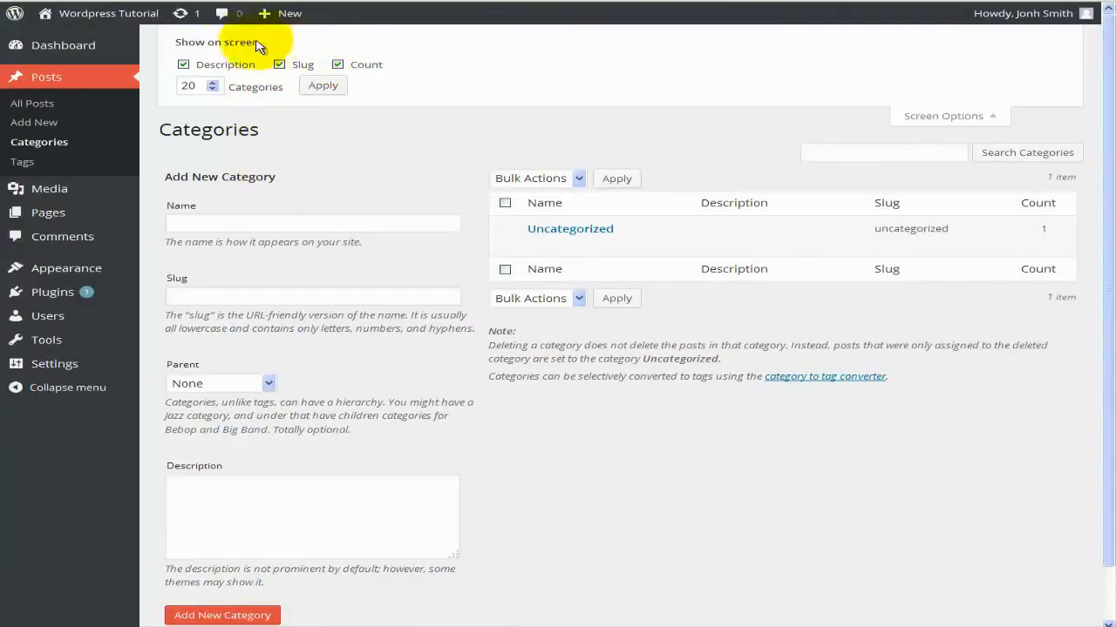
click(185, 65)
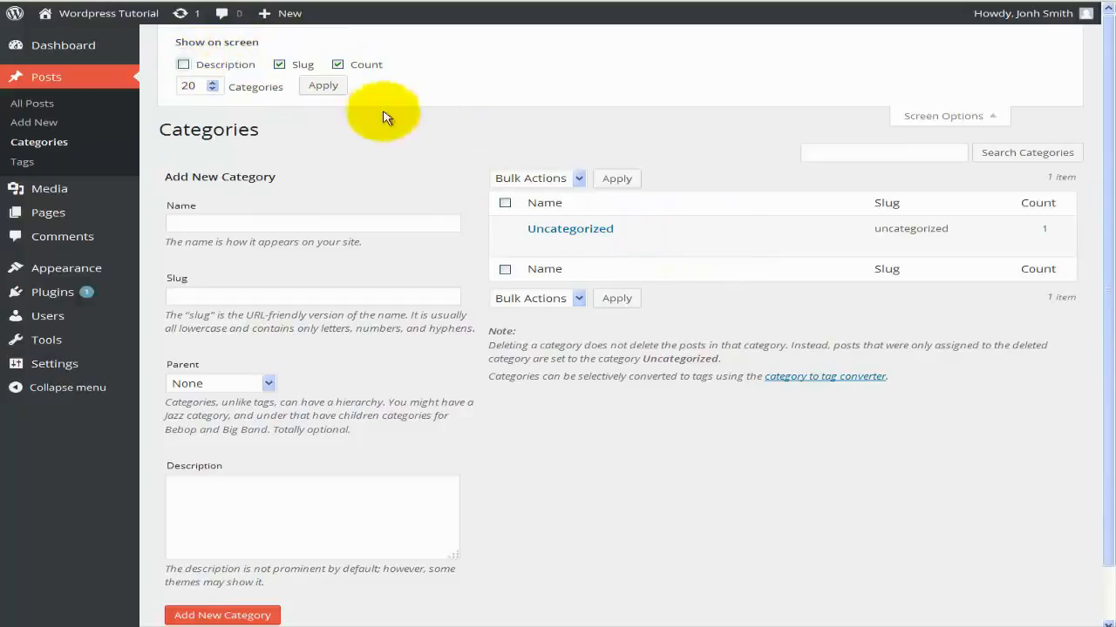
click(183, 64)
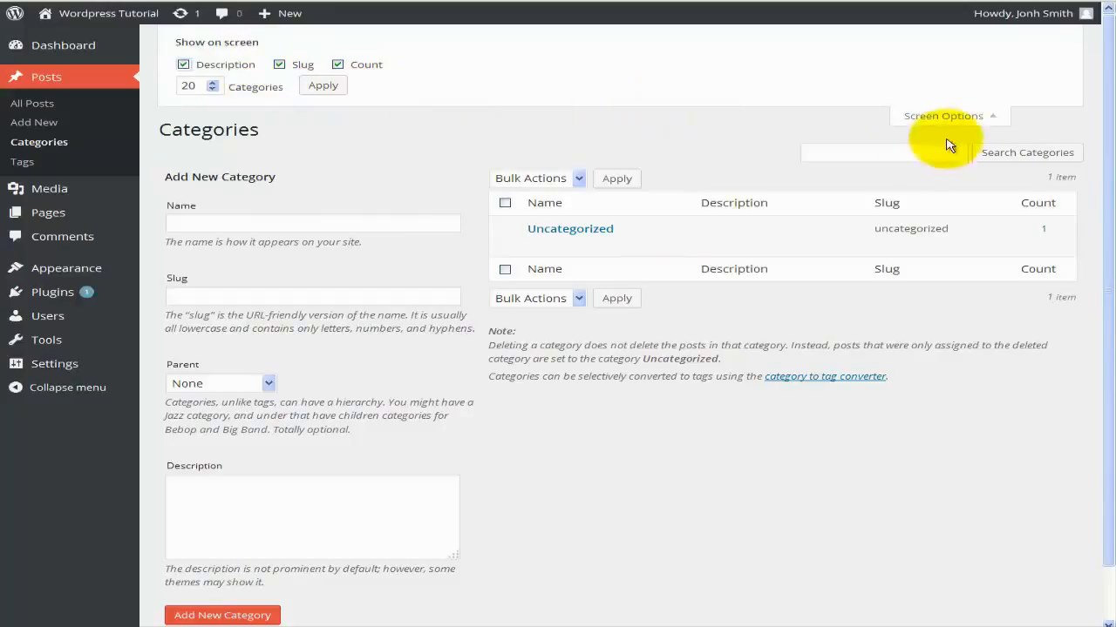
click(934, 116)
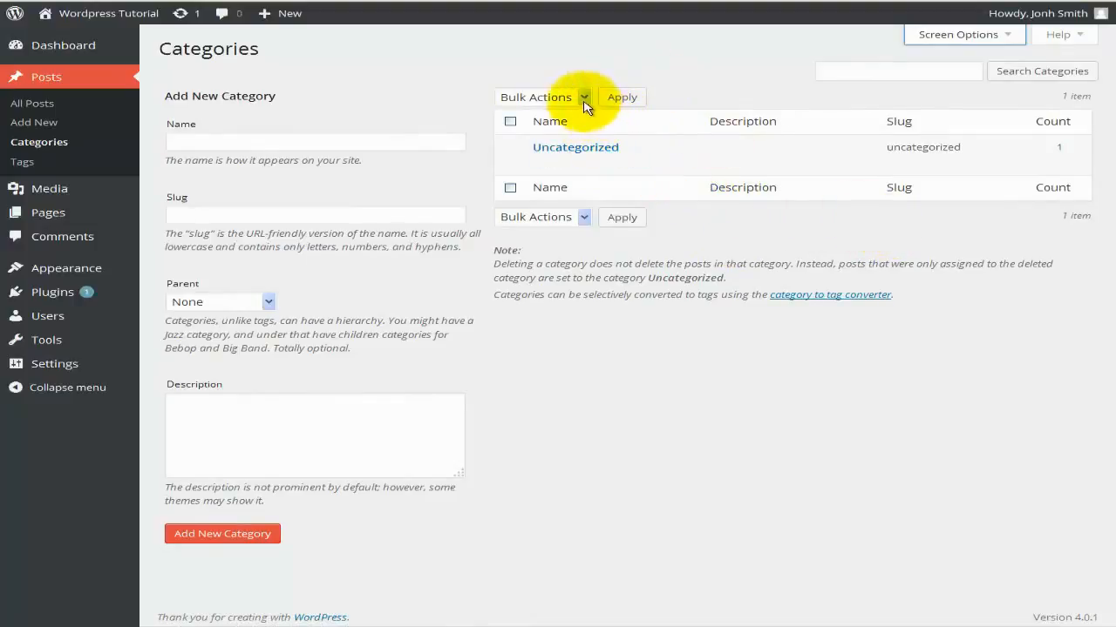
click(512, 121)
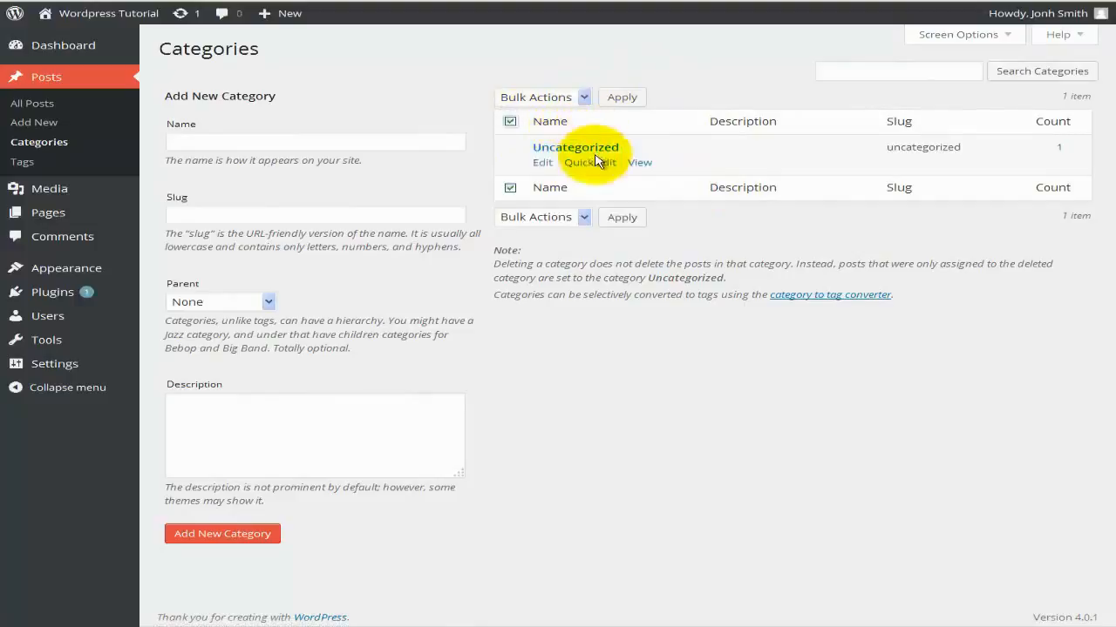
click(585, 97)
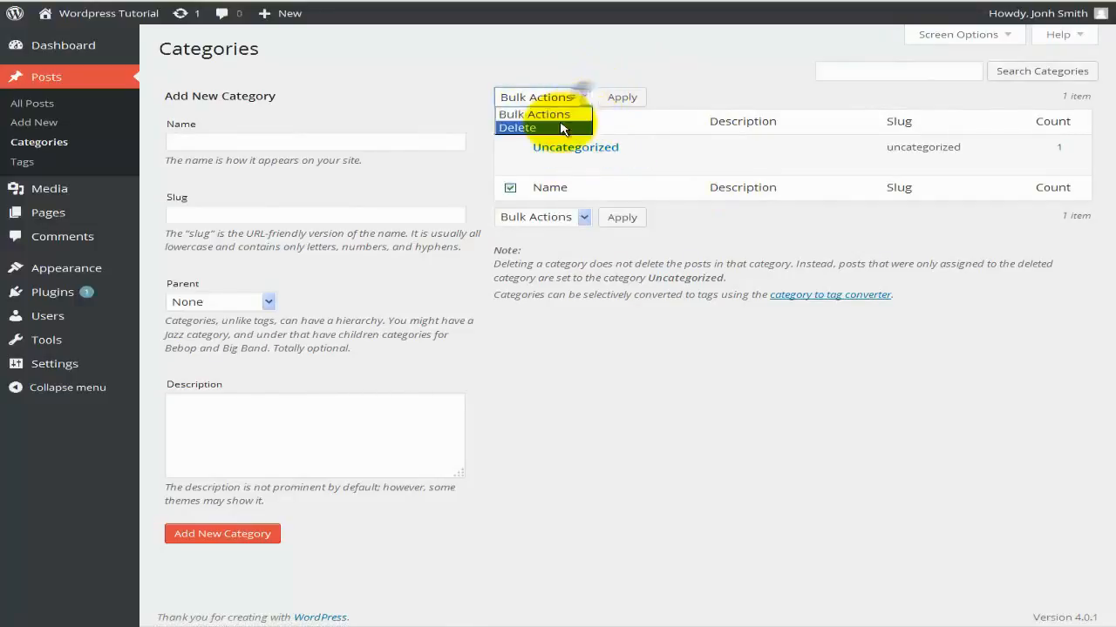
click(712, 75)
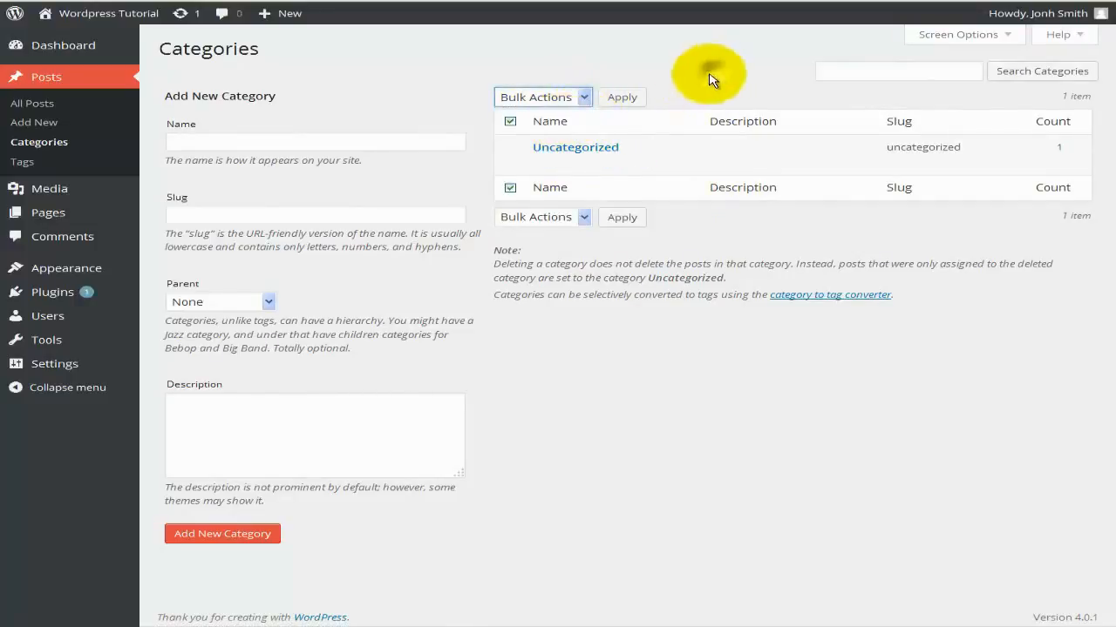
click(512, 122)
click(882, 72)
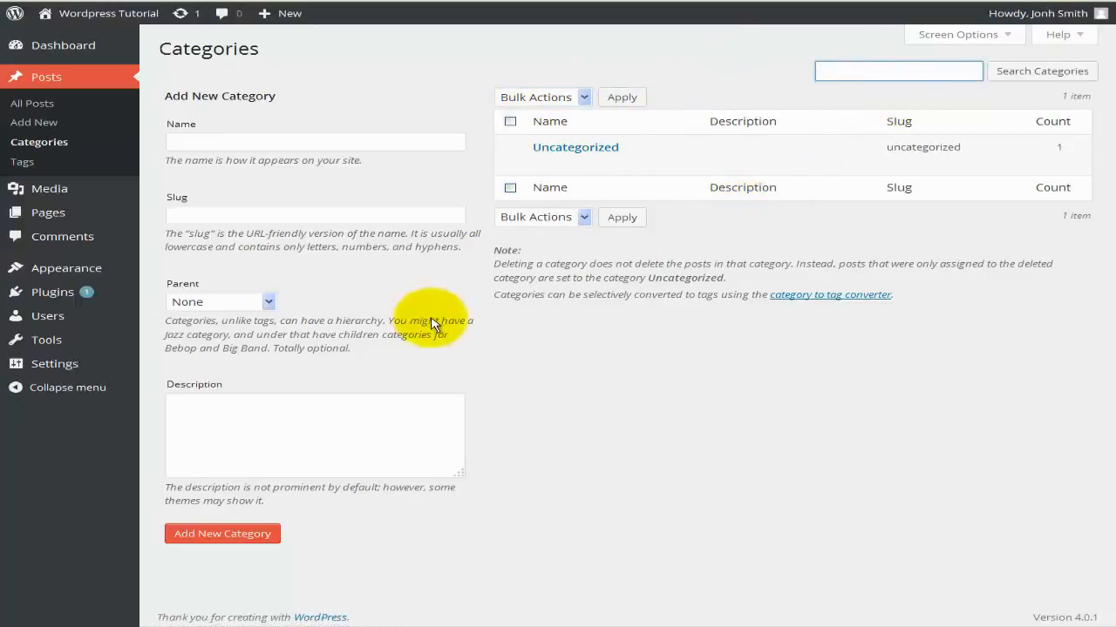
click(526, 350)
click(258, 144)
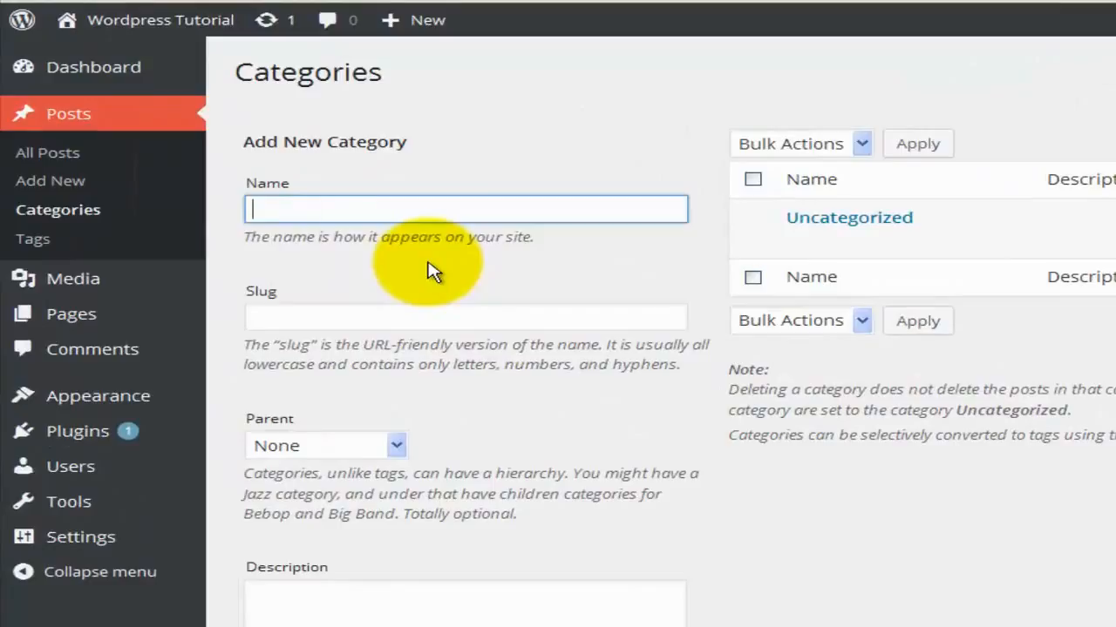
Create a Hardware category with parent None and a description covering all hardware posts and blogs.
text(Hardware)
click(413, 315)
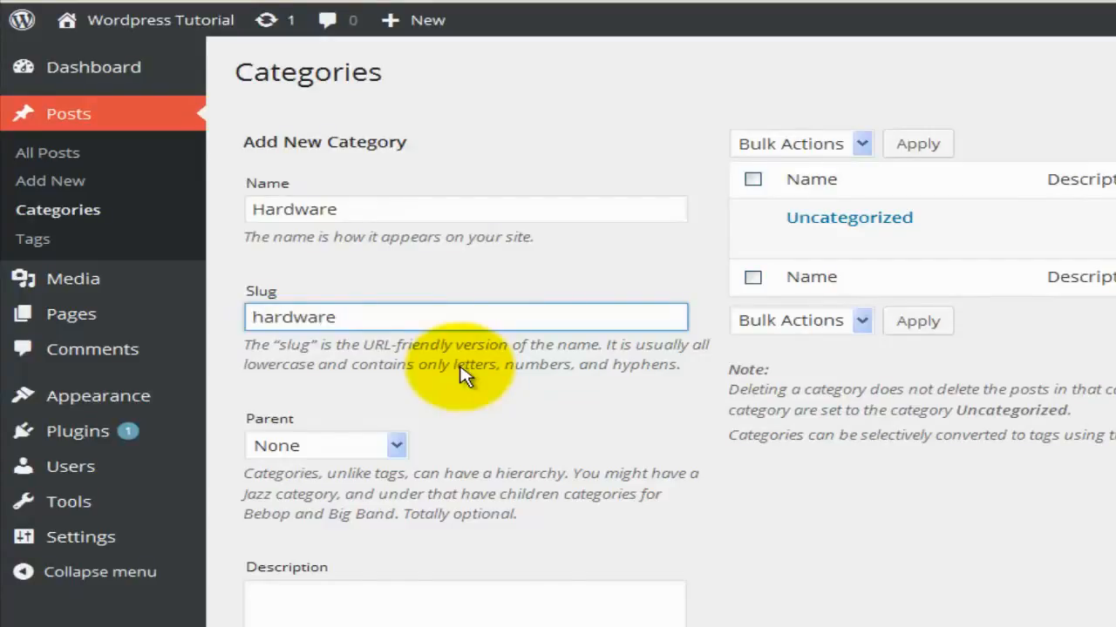
click(390, 446)
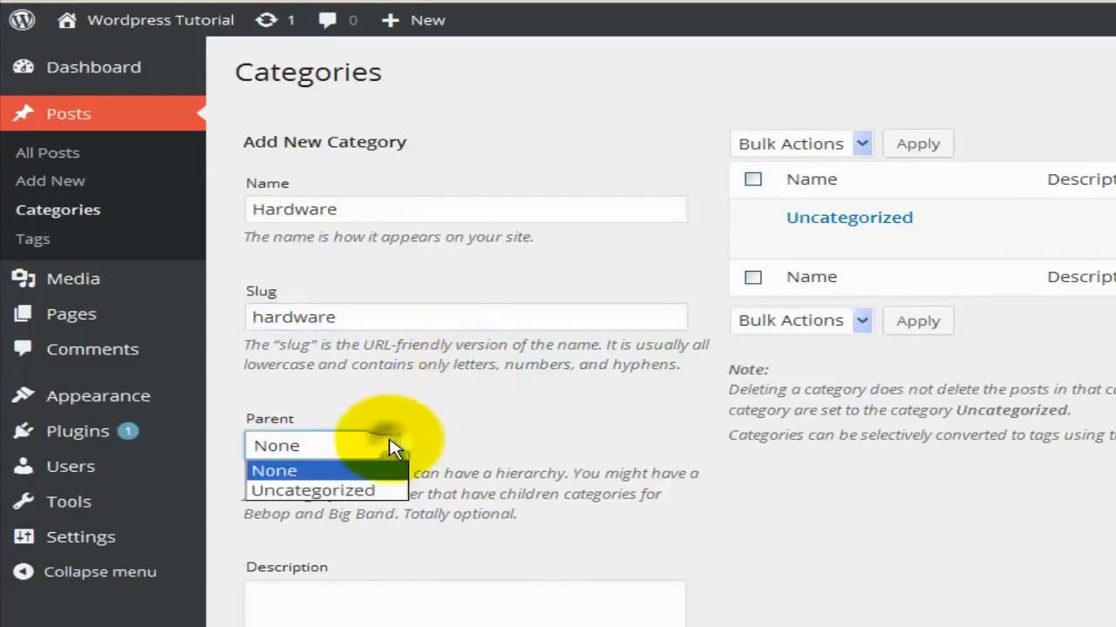
click(393, 495)
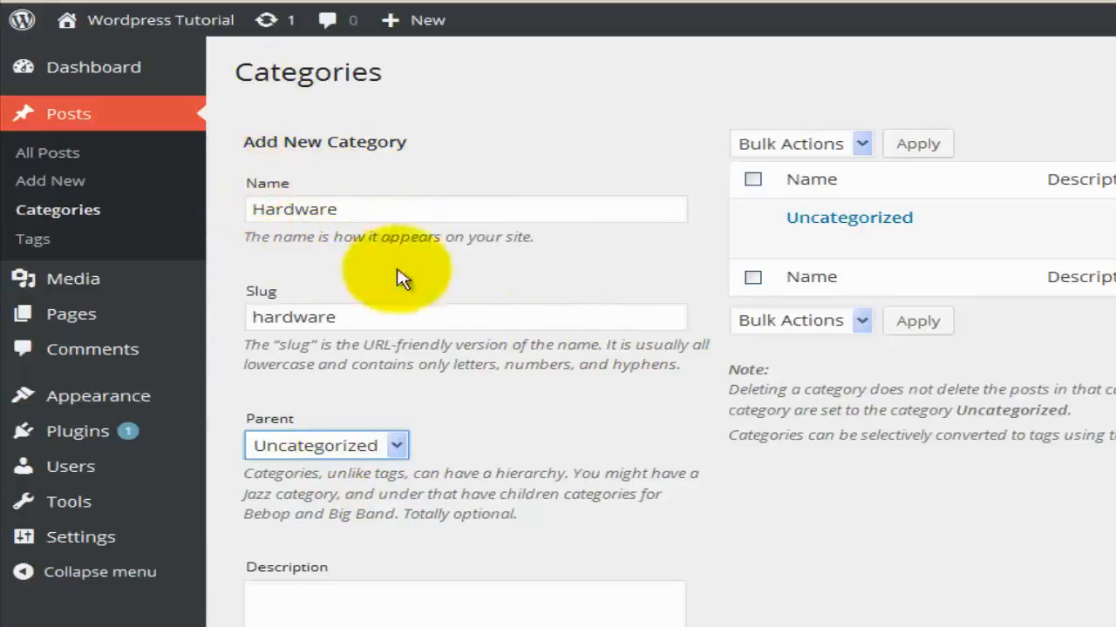
mouse_move(835, 239)
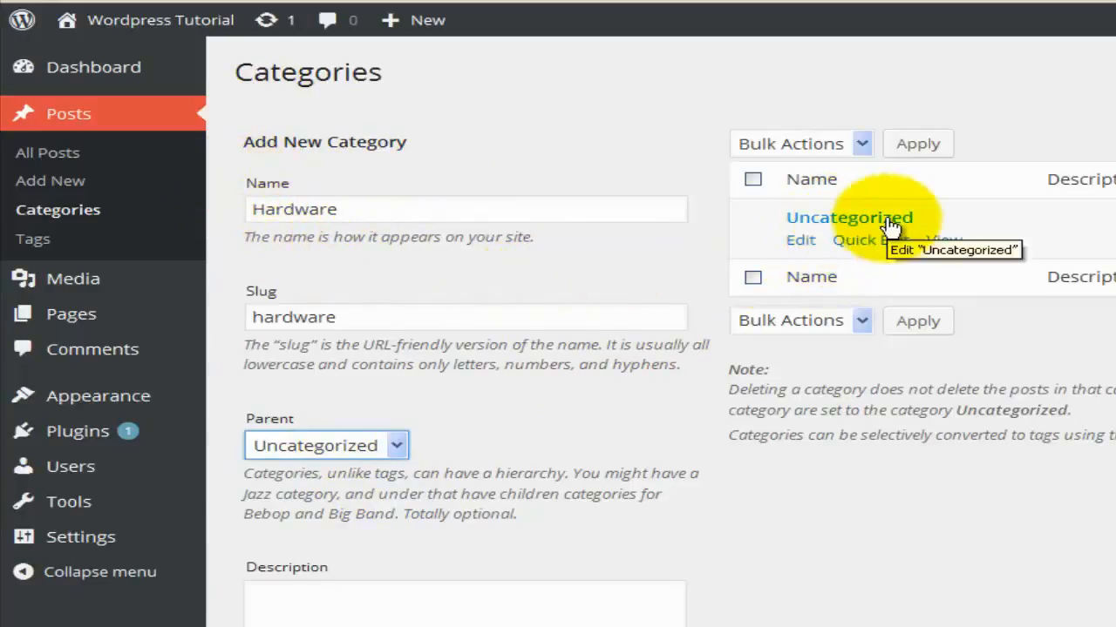
click(394, 448)
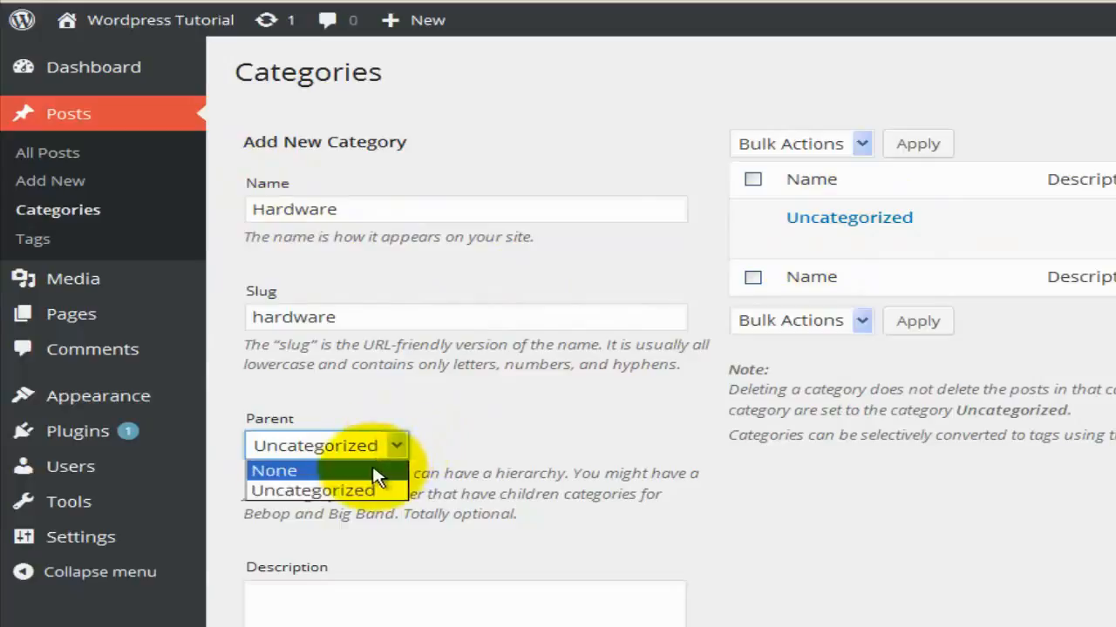
click(374, 471)
click(392, 605)
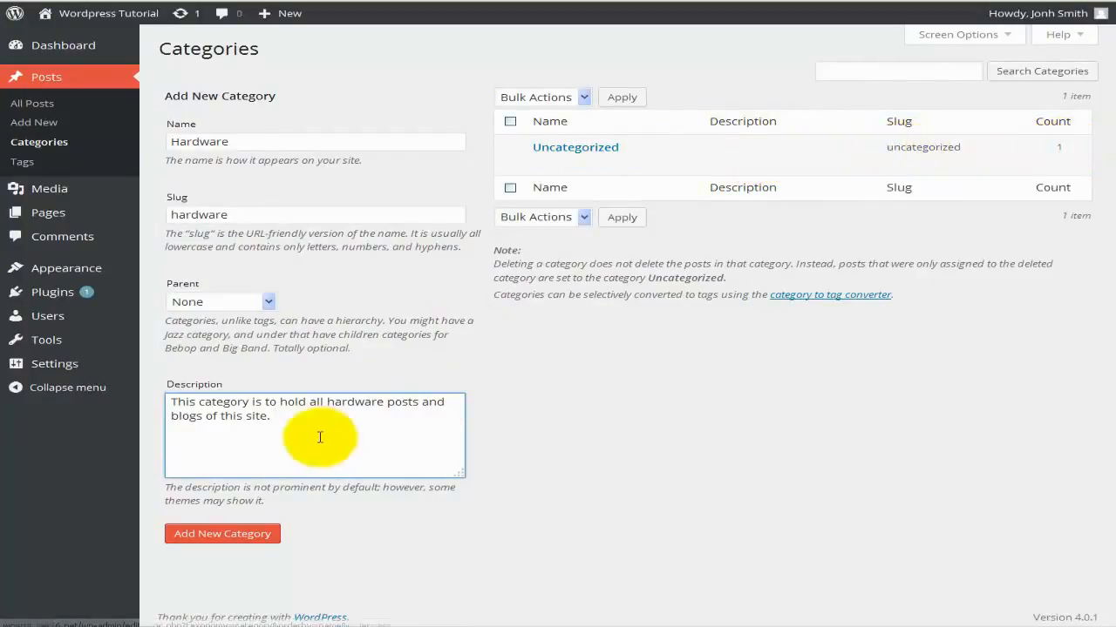
click(229, 534)
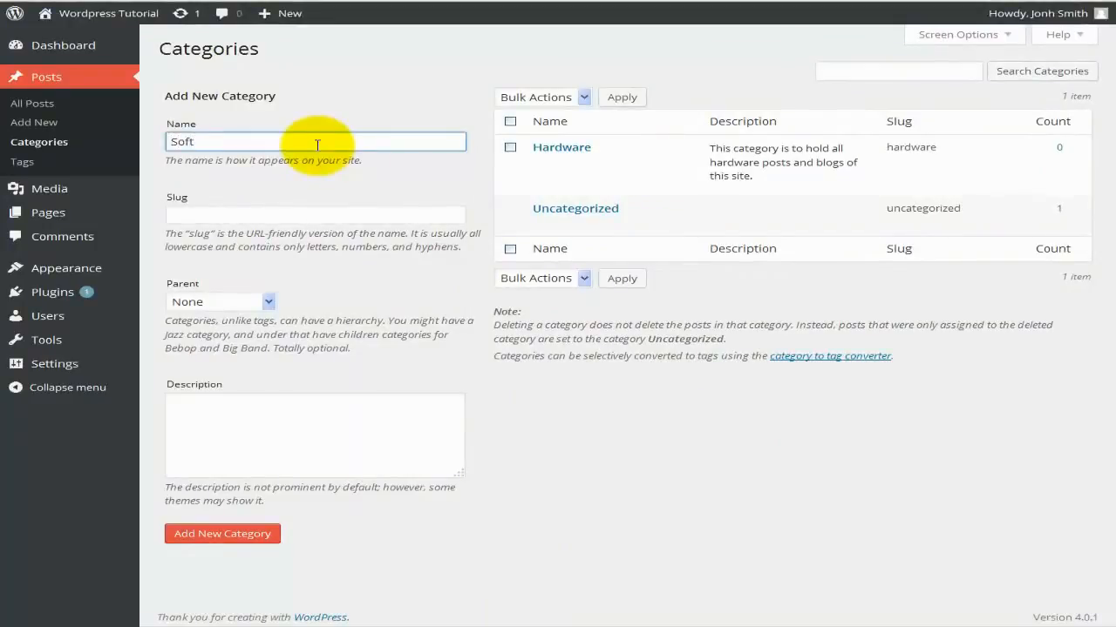
Add Software, slug software, using the Hardware description with 'hardware' changed to 'software'.
key(Tab)
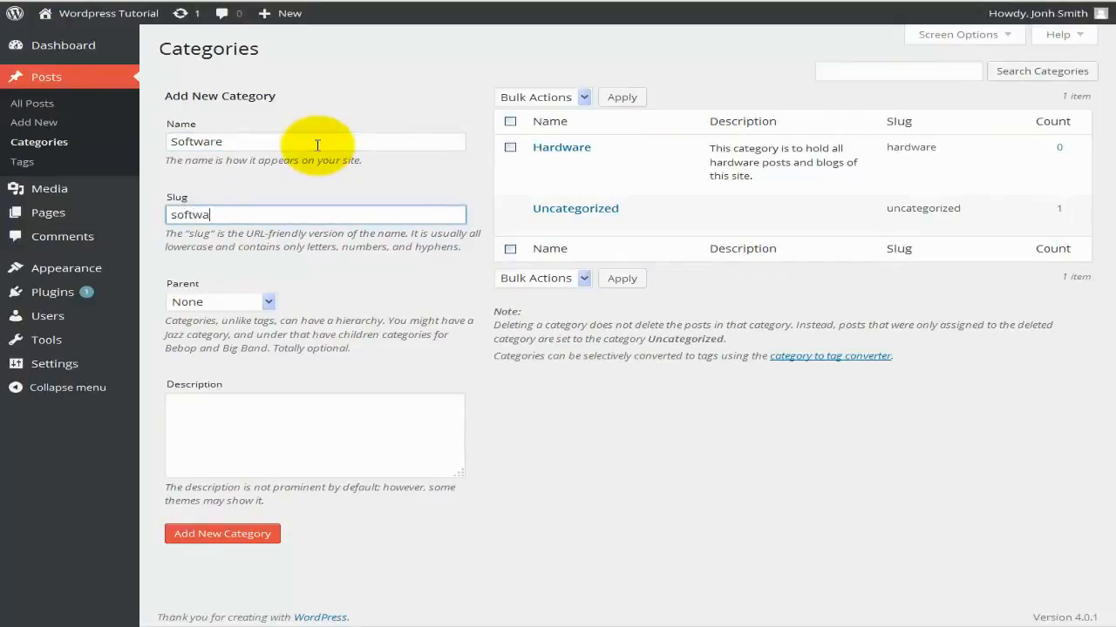
key(Tab)
key(Tab)
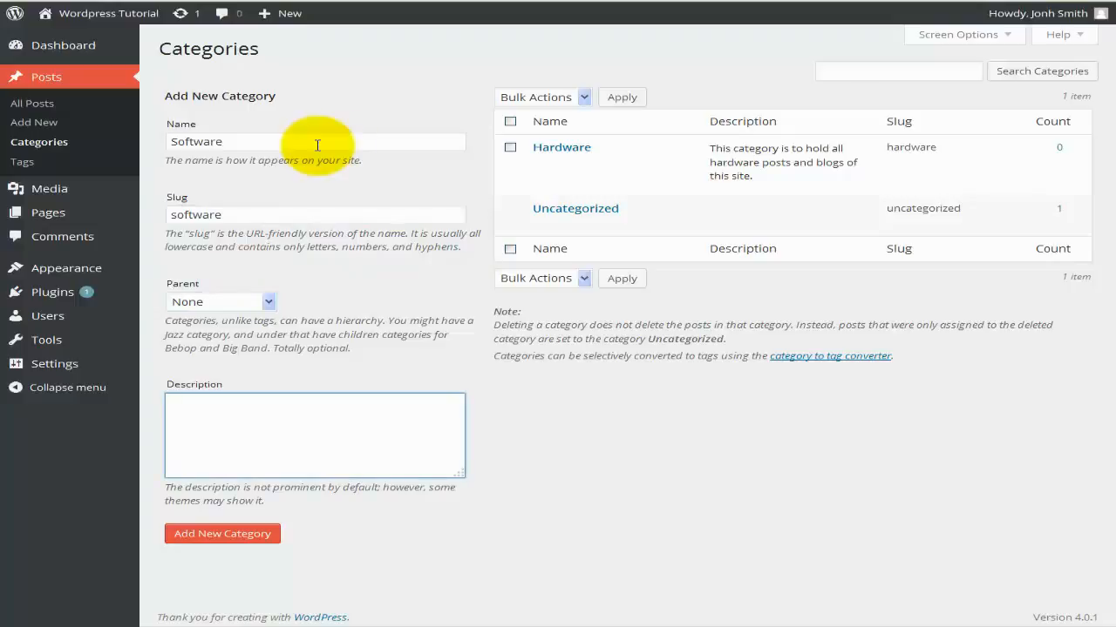
drag(754, 176, 711, 152)
right_click(719, 153)
click(741, 157)
click(293, 449)
key(ctrl+v)
double_click(349, 404)
text(software)
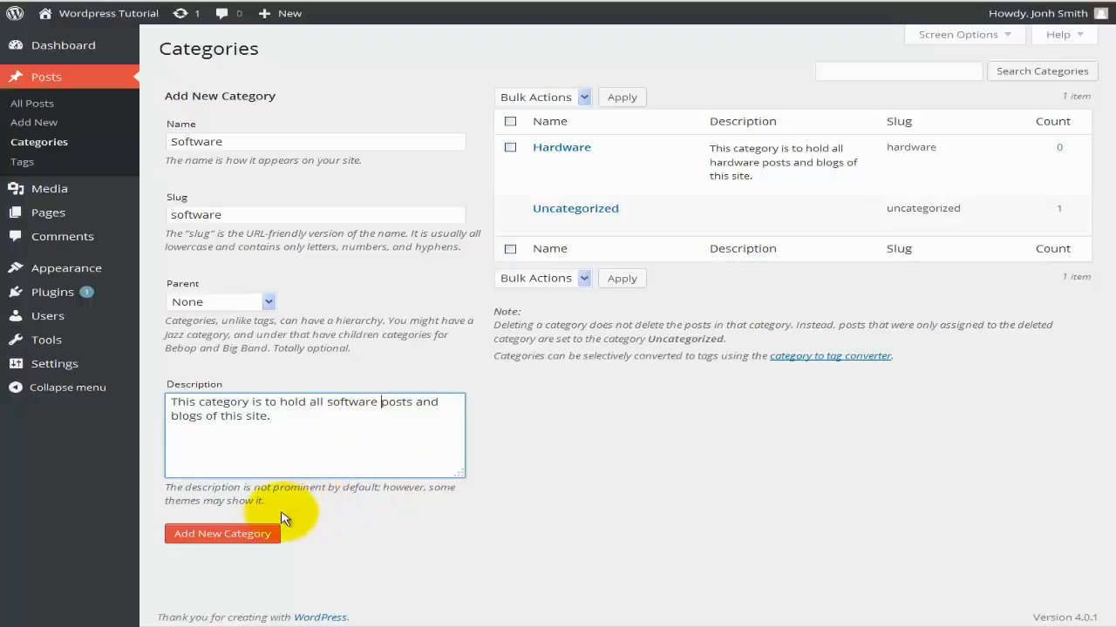
click(223, 533)
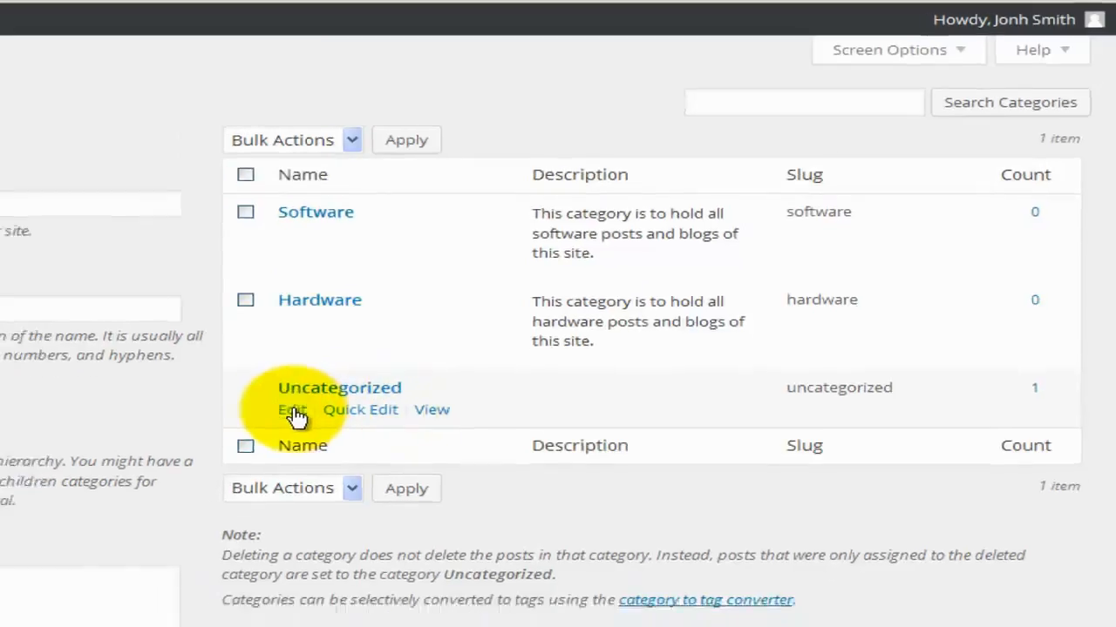
Rename the Uncategorized category to Computers with the slug computers.
click(428, 346)
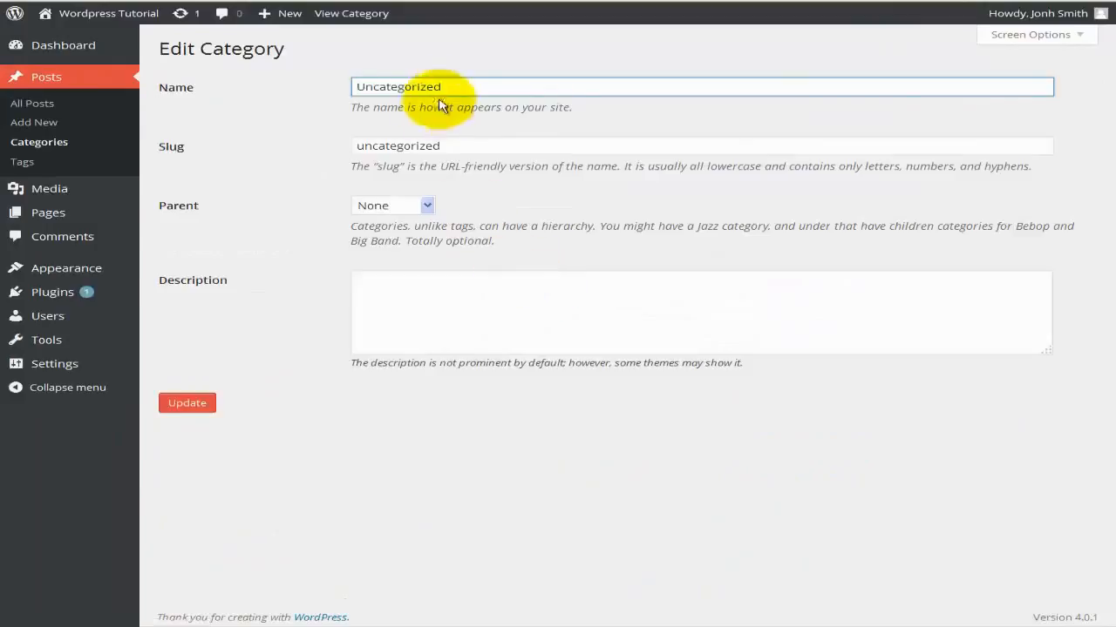
click(364, 86)
drag(450, 109, 371, 103)
key(BackSpace)
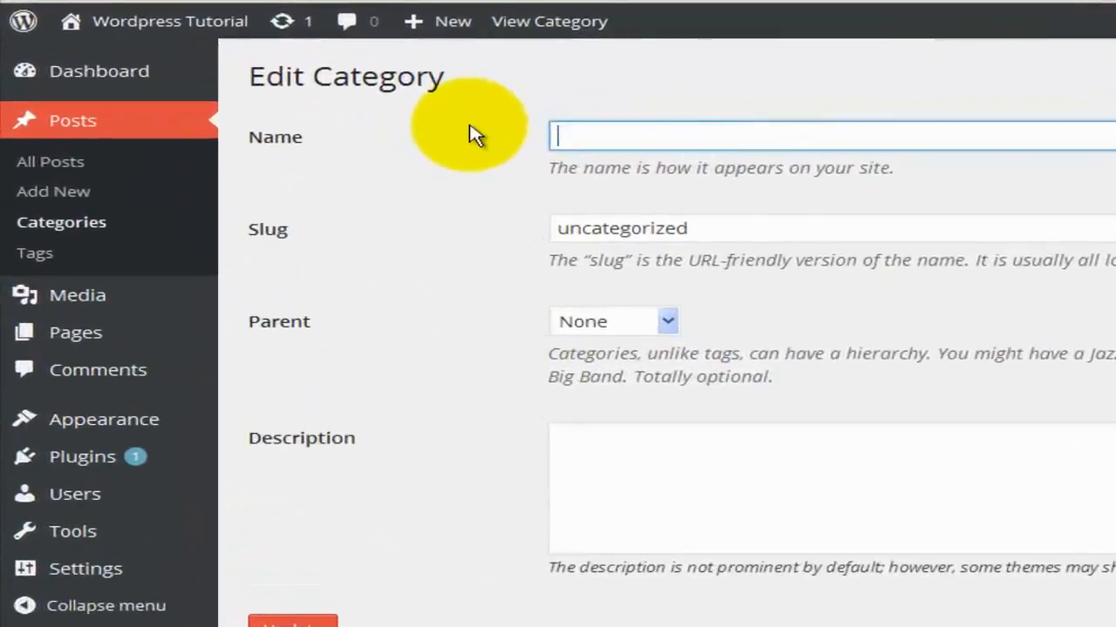
text(Computers)
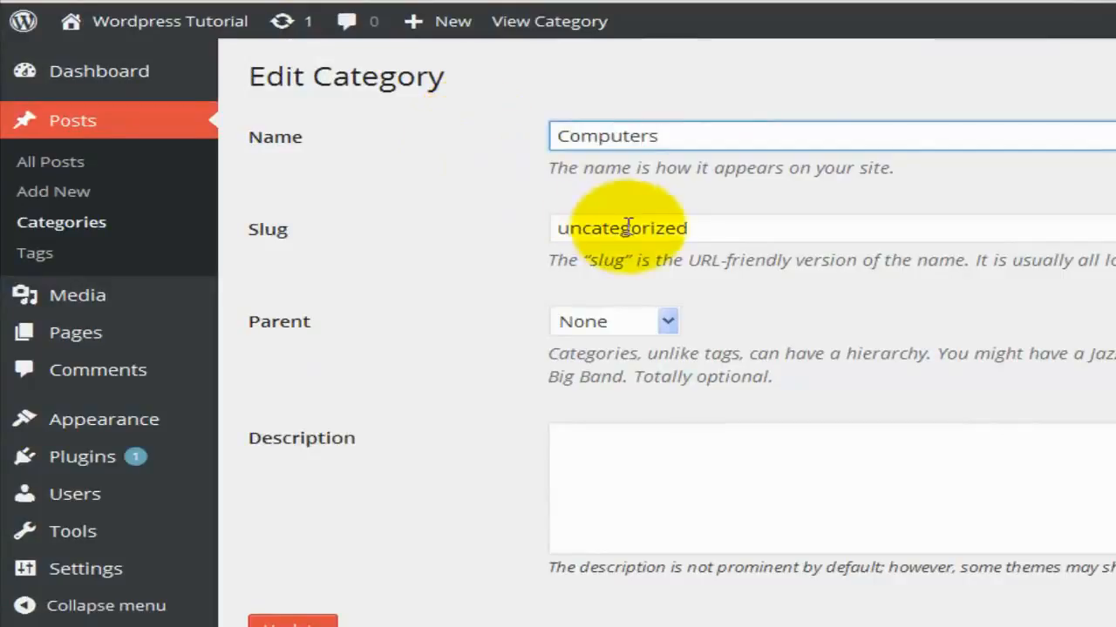
double_click(601, 228)
text(computers)
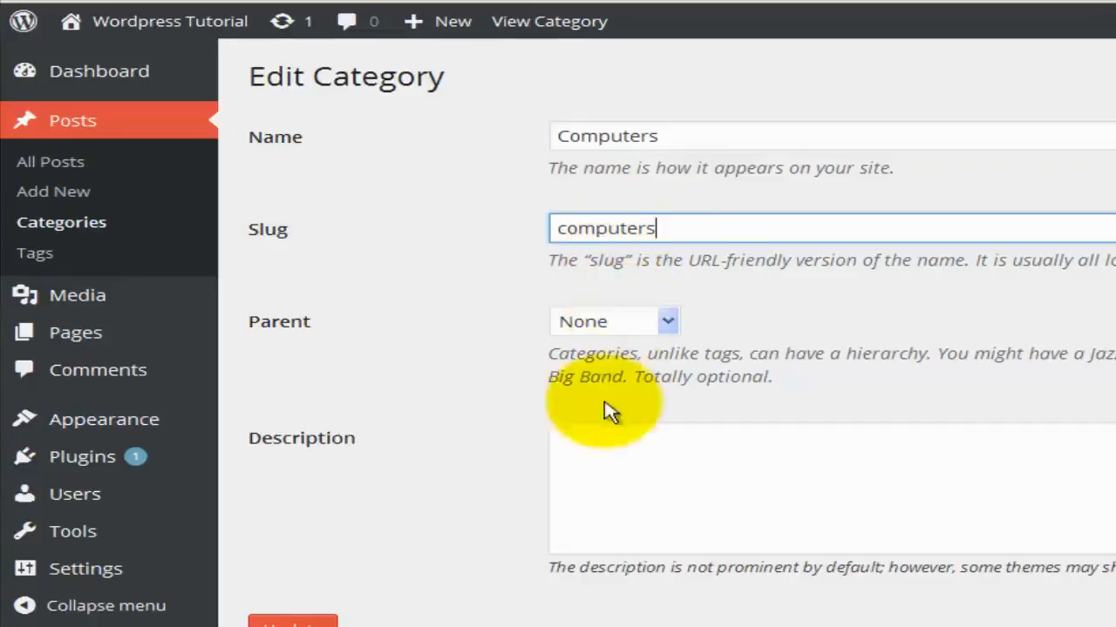
Describe it as holding all hardware and software posts and blogs, and update it.
click(611, 439)
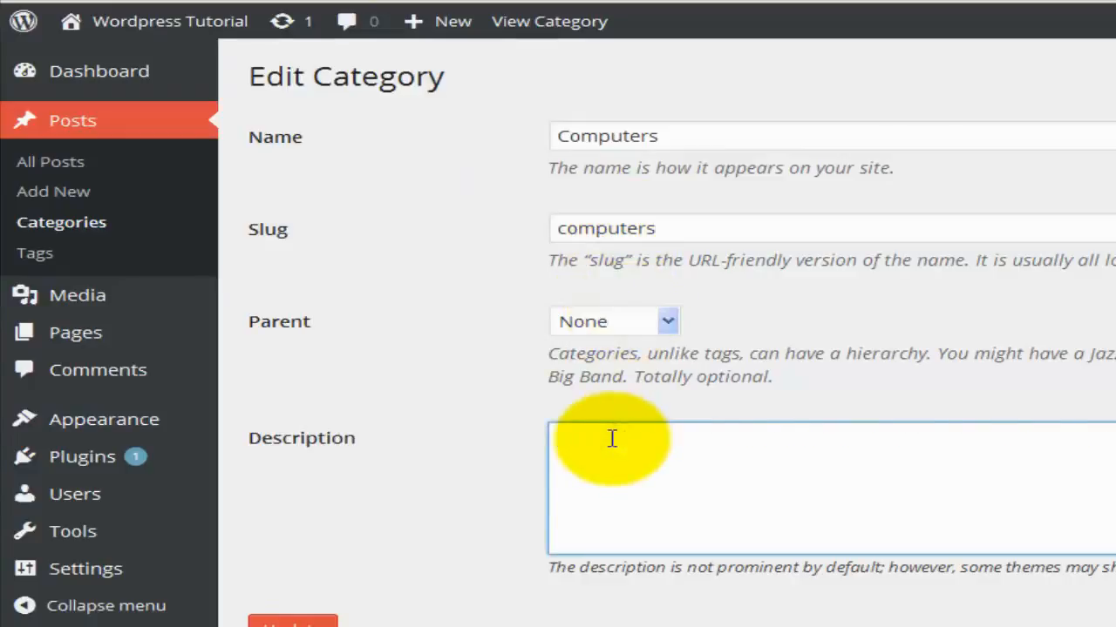
key(ctrl+v)
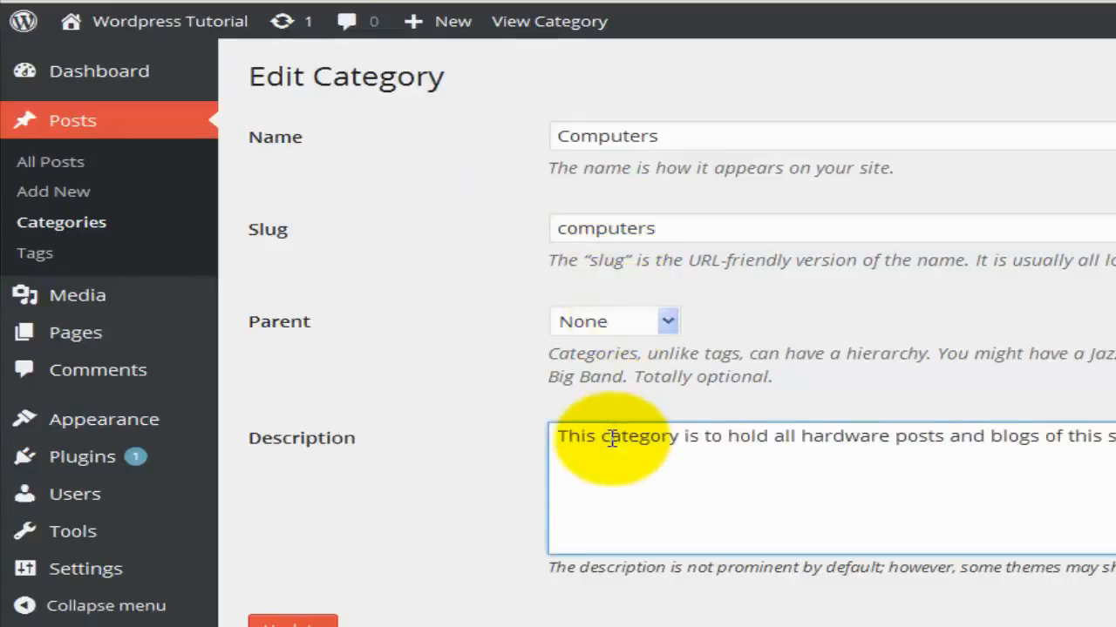
click(890, 435)
text(and software)
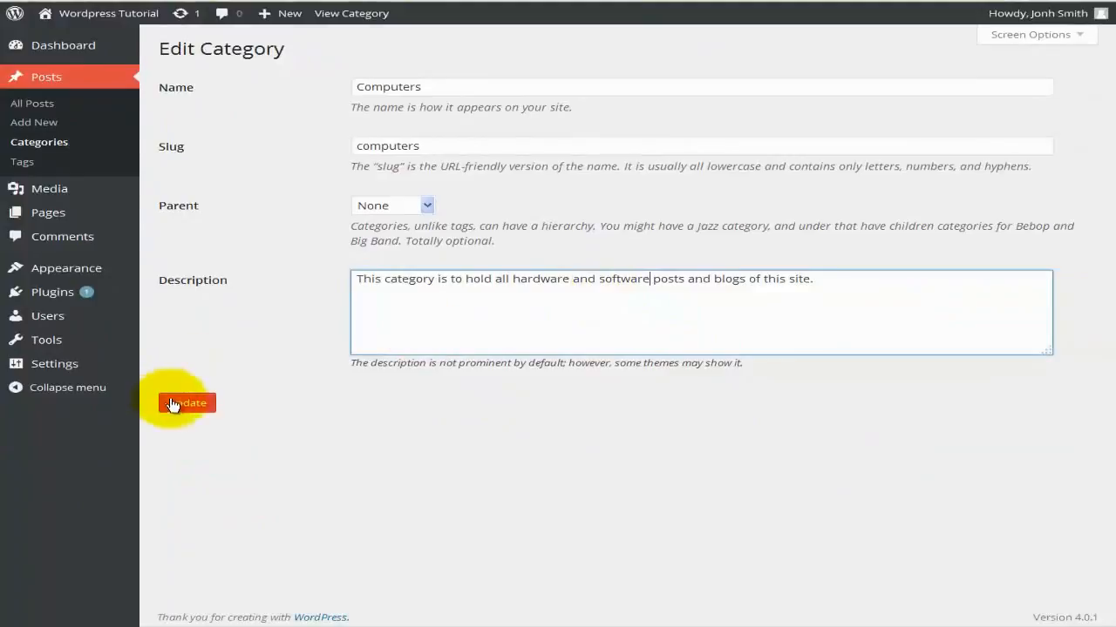
click(173, 405)
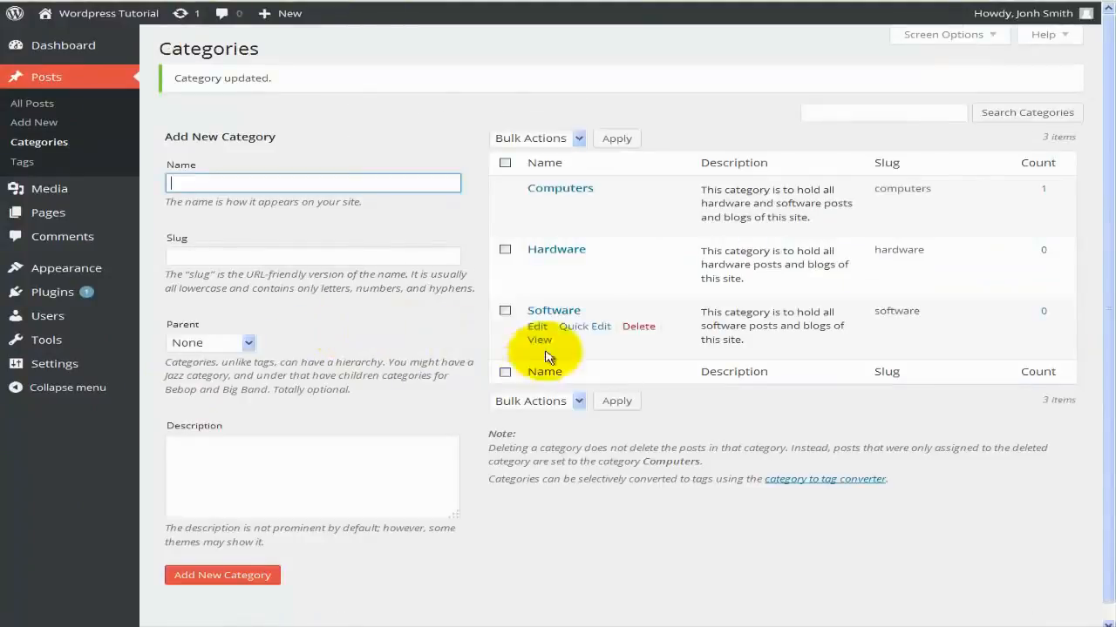
Tick the Hardware and Software category checkboxes, then clear all ticks.
mouse_move(532, 209)
click(504, 249)
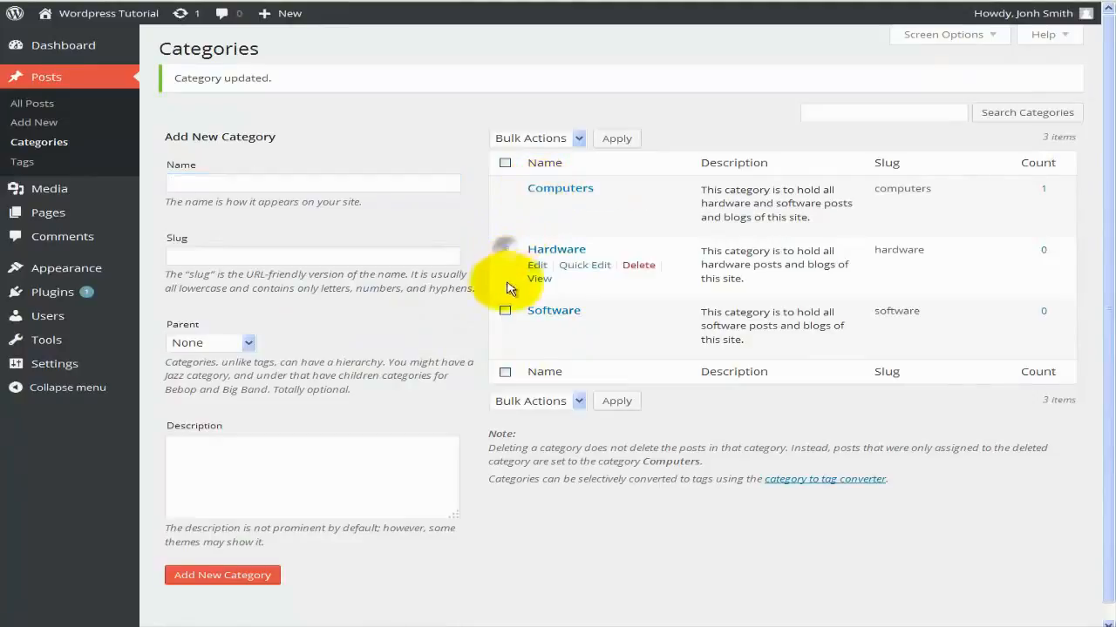
click(506, 311)
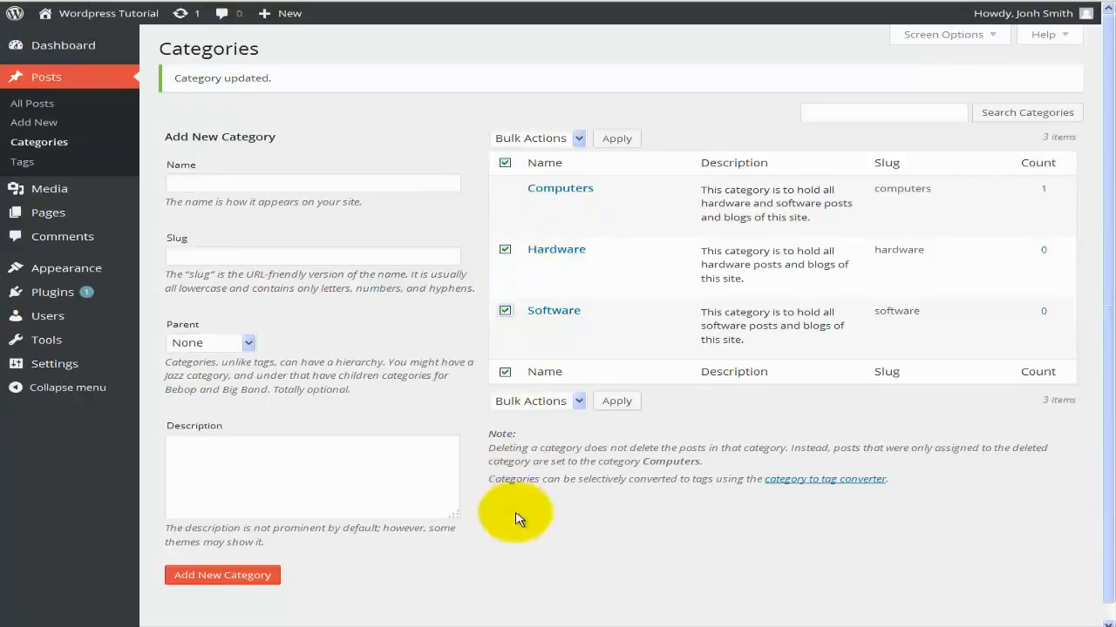
click(506, 163)
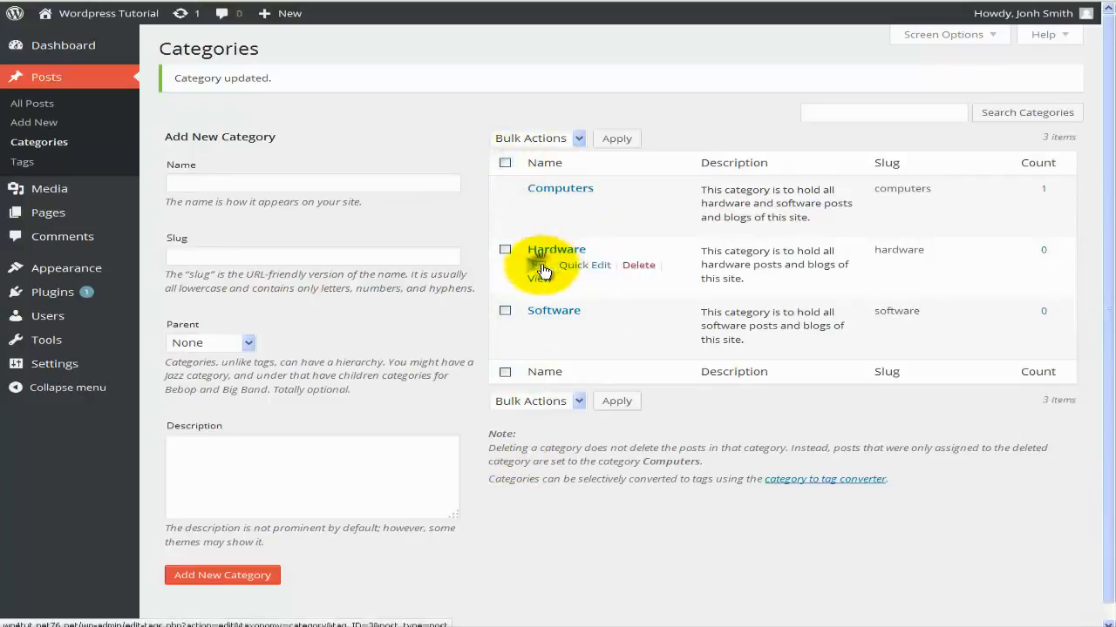
Make Computers the parent category of Hardware.
click(538, 265)
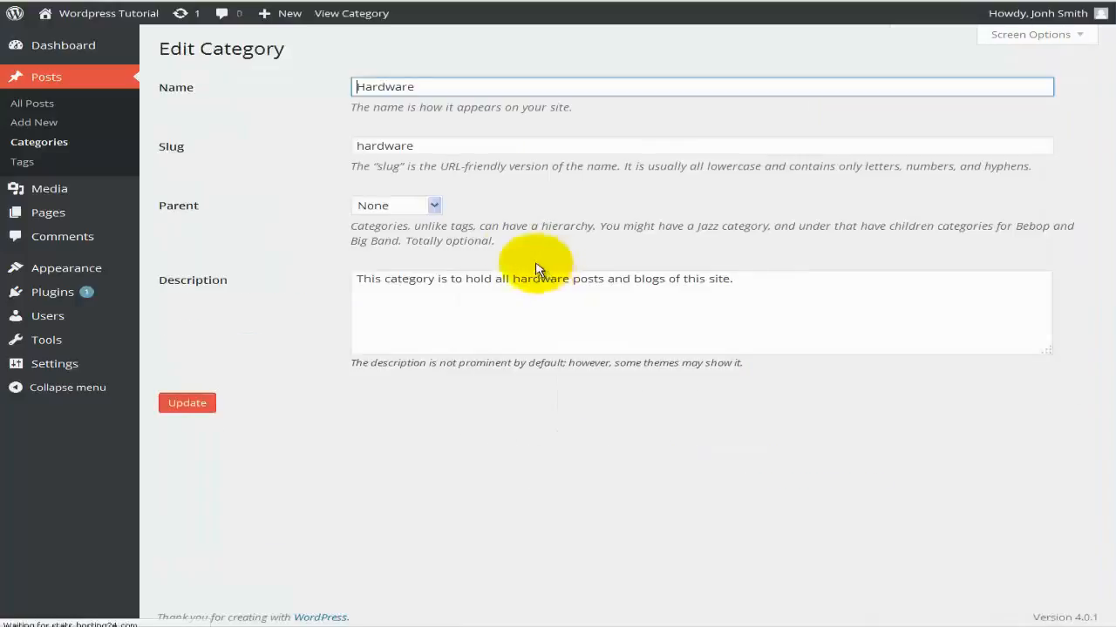
click(425, 207)
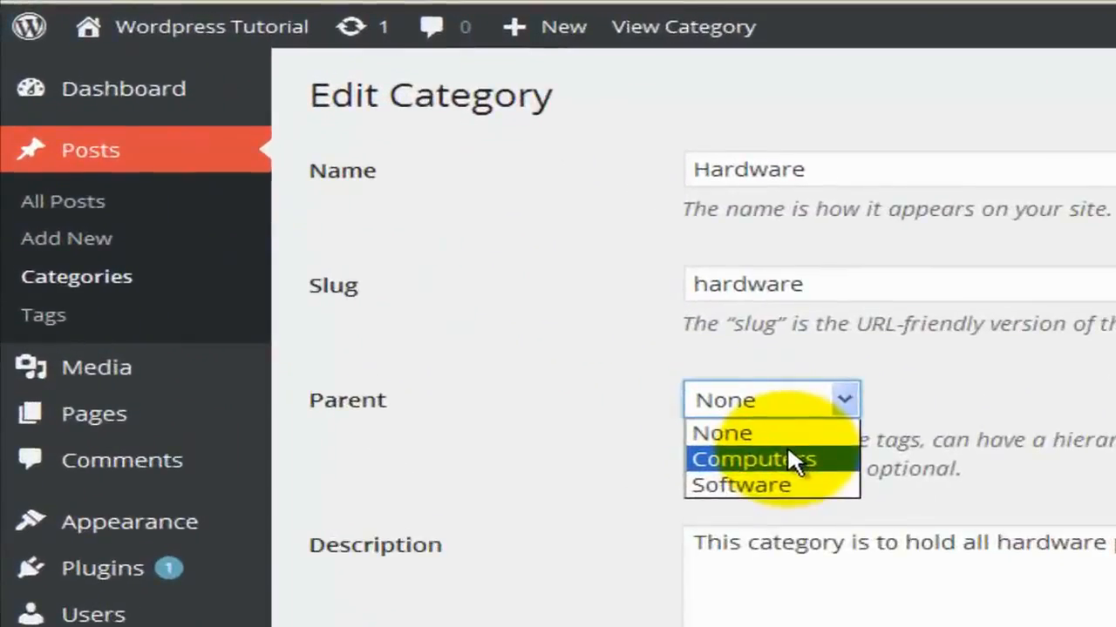
click(406, 237)
click(300, 624)
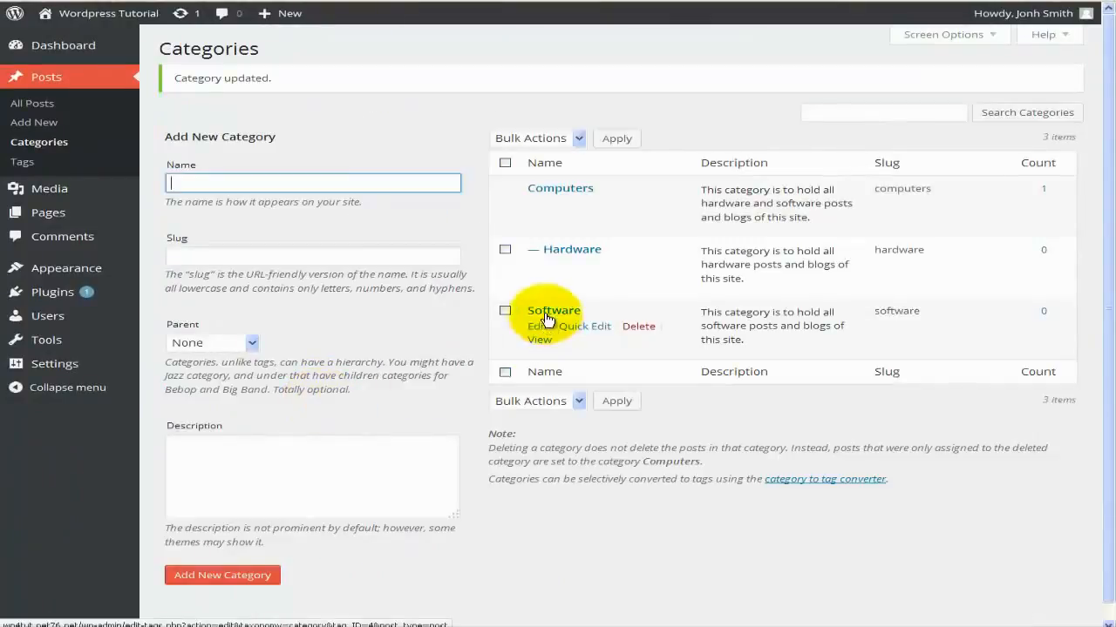
Make Computers the parent category of Software as well, then begin a new post.
click(546, 316)
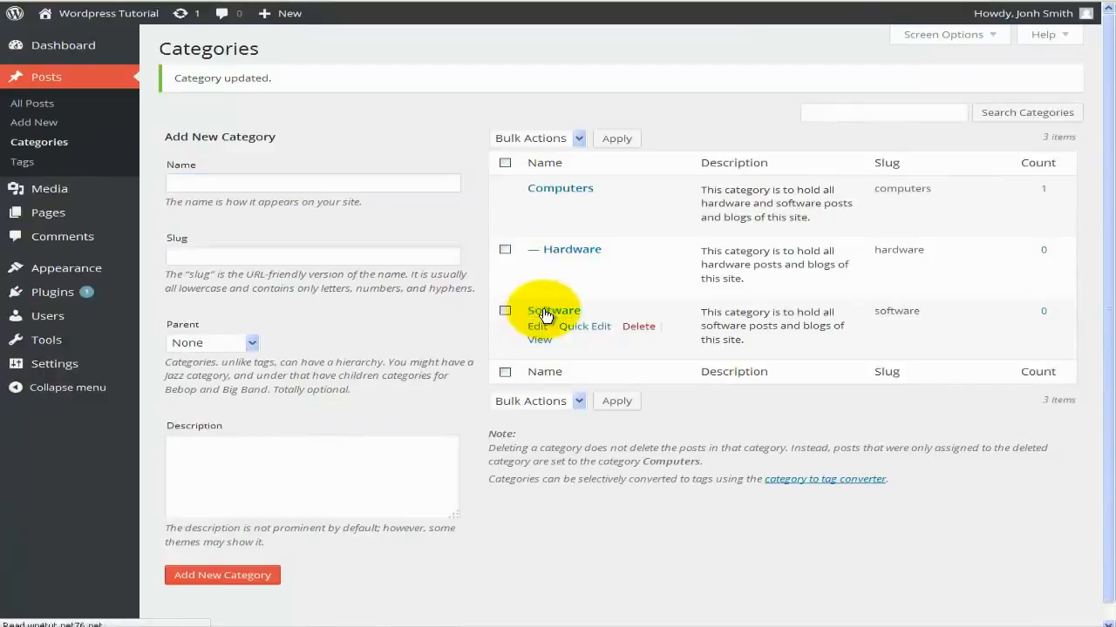
click(375, 206)
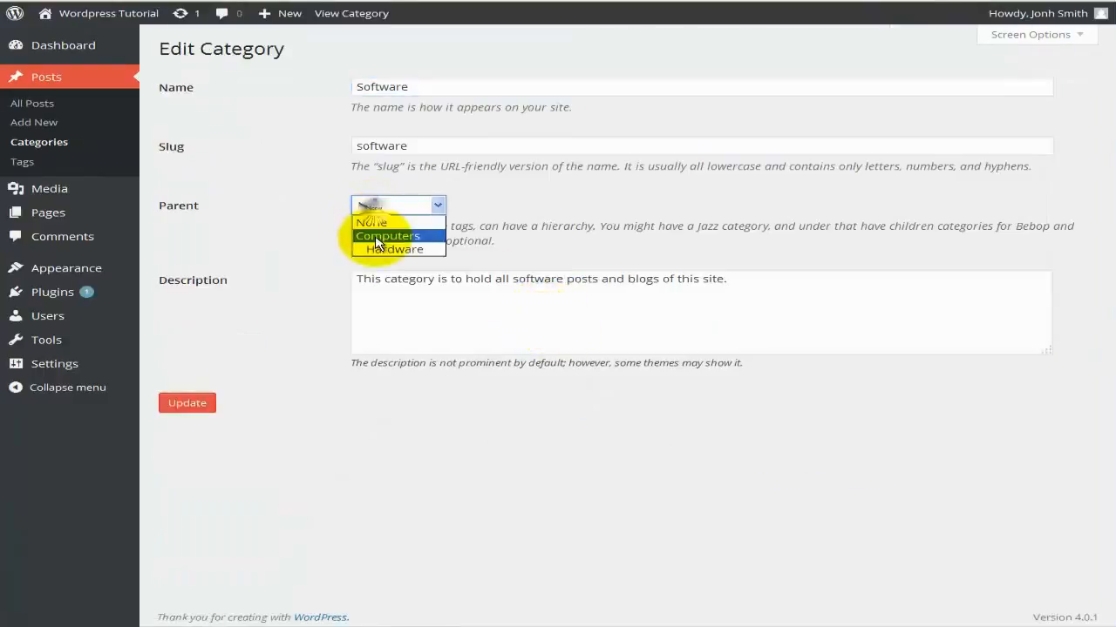
click(378, 236)
click(187, 403)
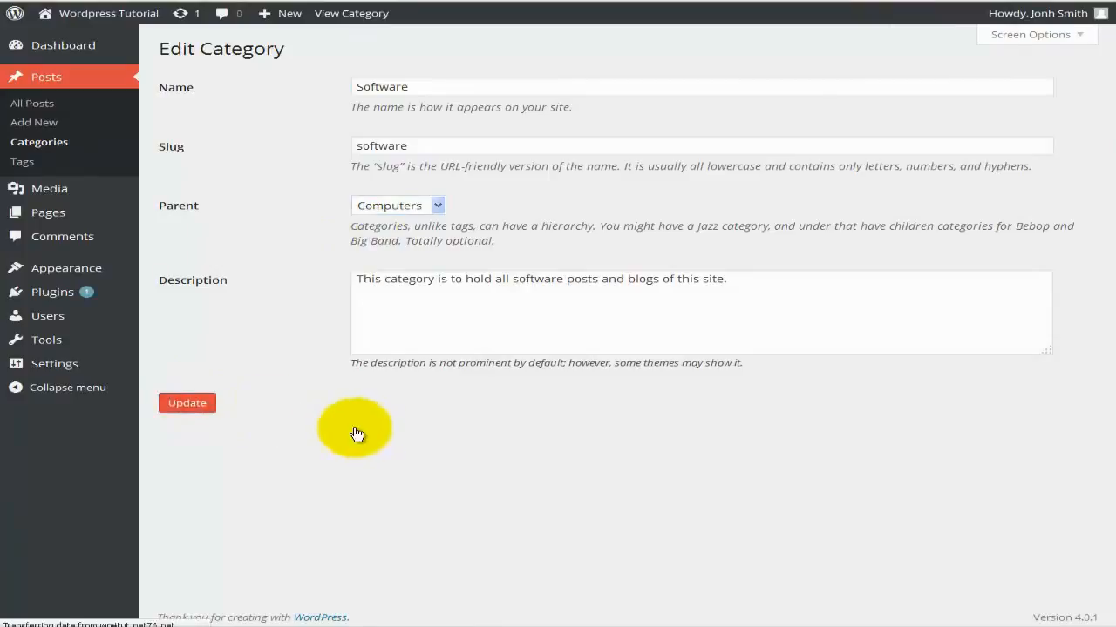
mouse_move(533, 187)
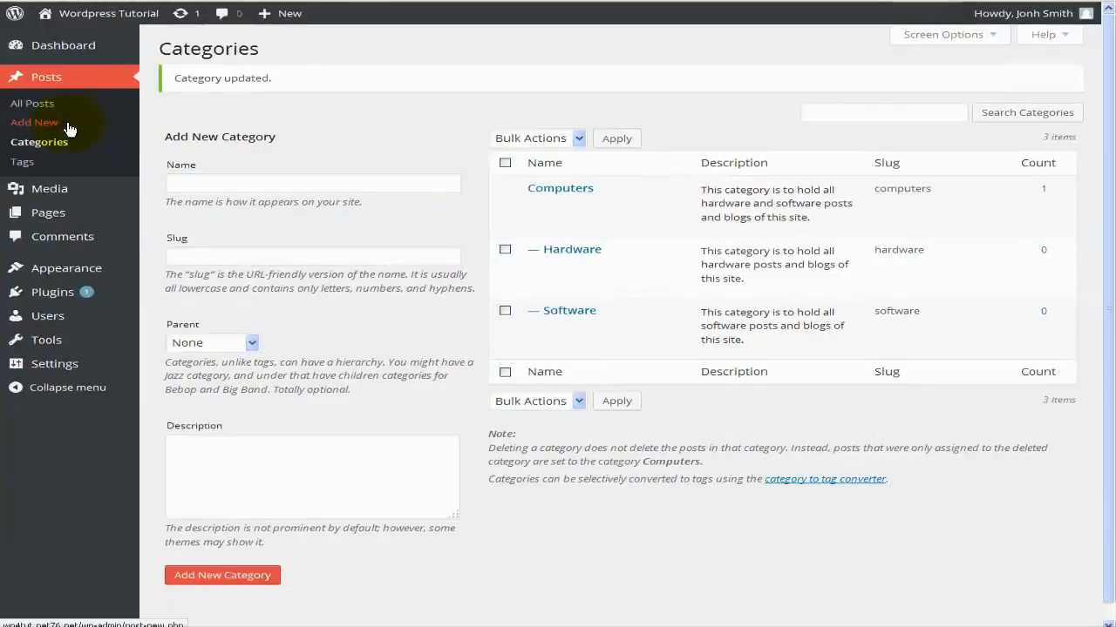
click(70, 129)
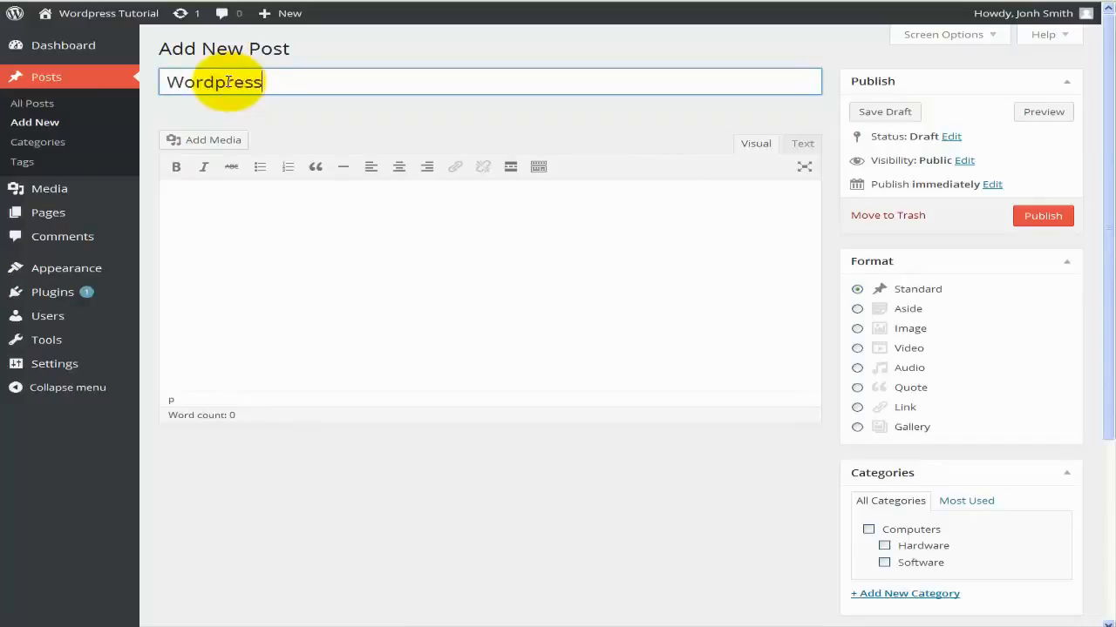
Move into the body text of the new Wordpress post.
click(357, 282)
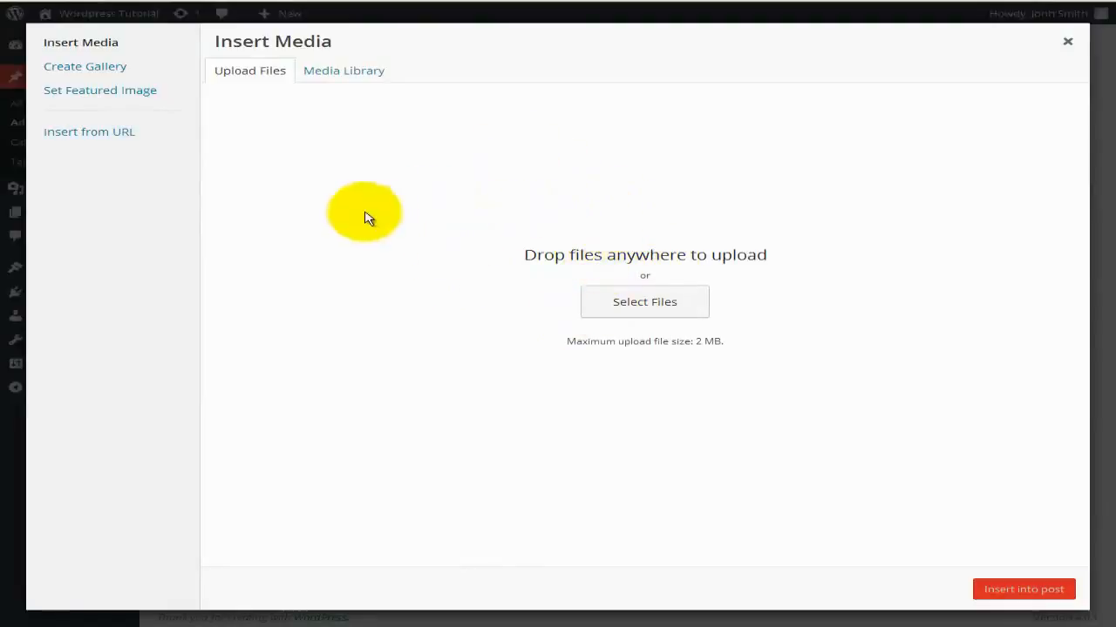
Embed the YouTube video 'What To Expect from WordPress 4.0' from its URL into the post.
click(113, 132)
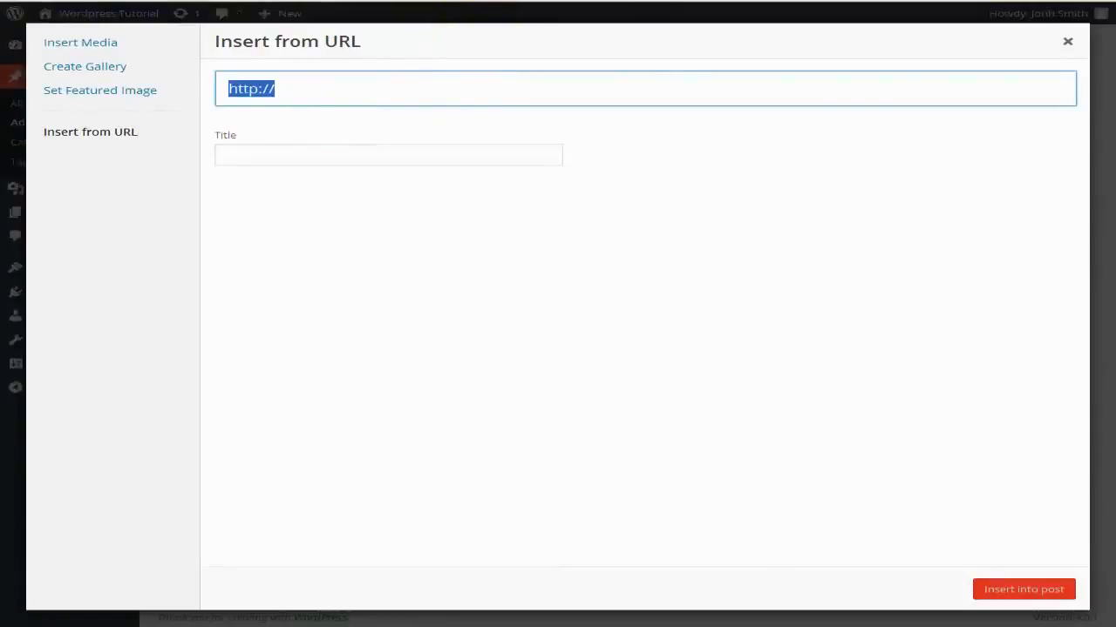
click(486, 0)
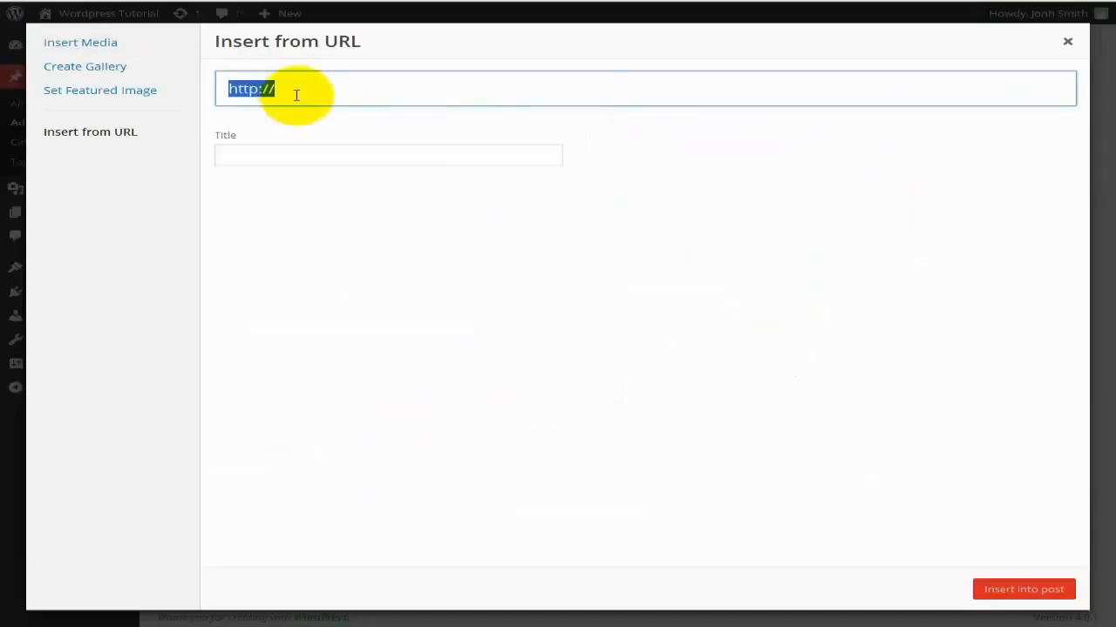
text(https://www.youtube.com/watch?v=D5uot9GKzOU)
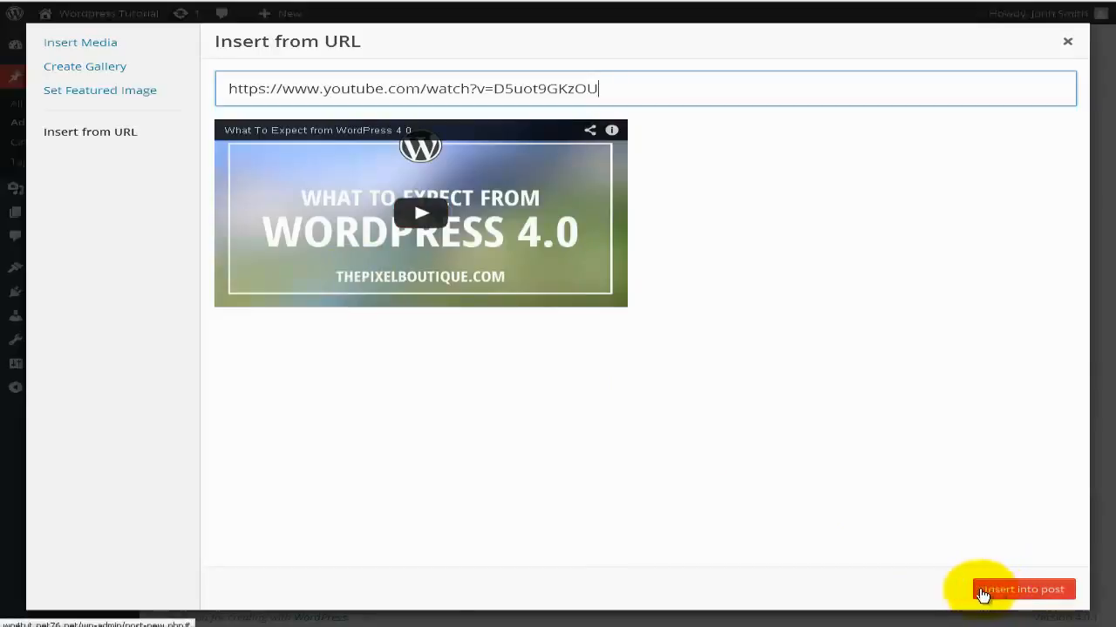
click(988, 596)
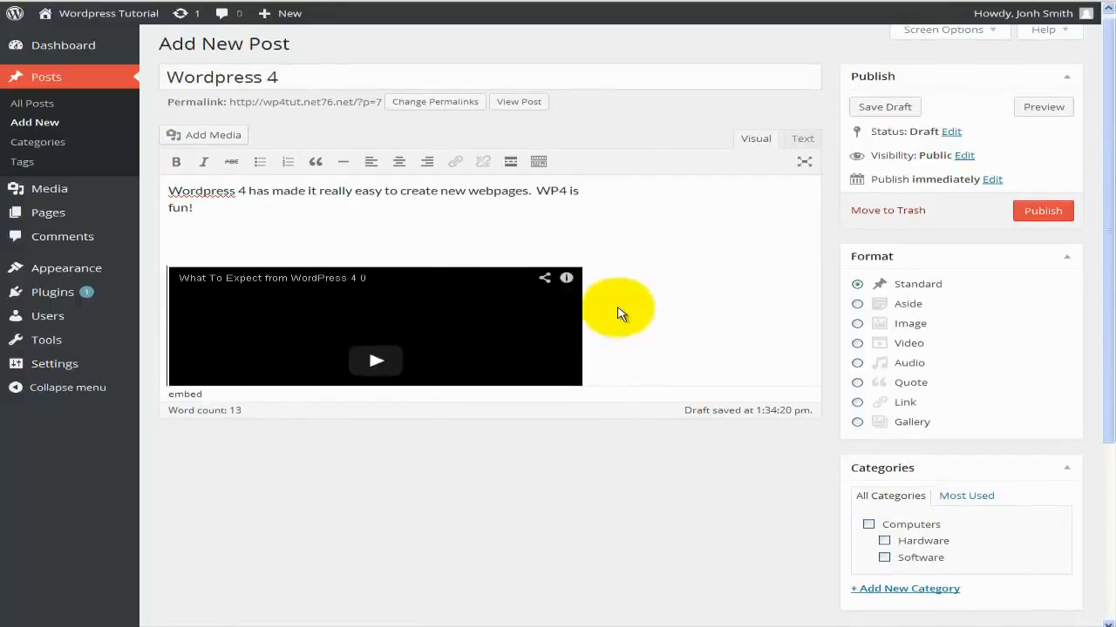
Set the post format to Video, file it under Software, and add the tag 'Word press 4'.
scroll(617, 314, down, 1)
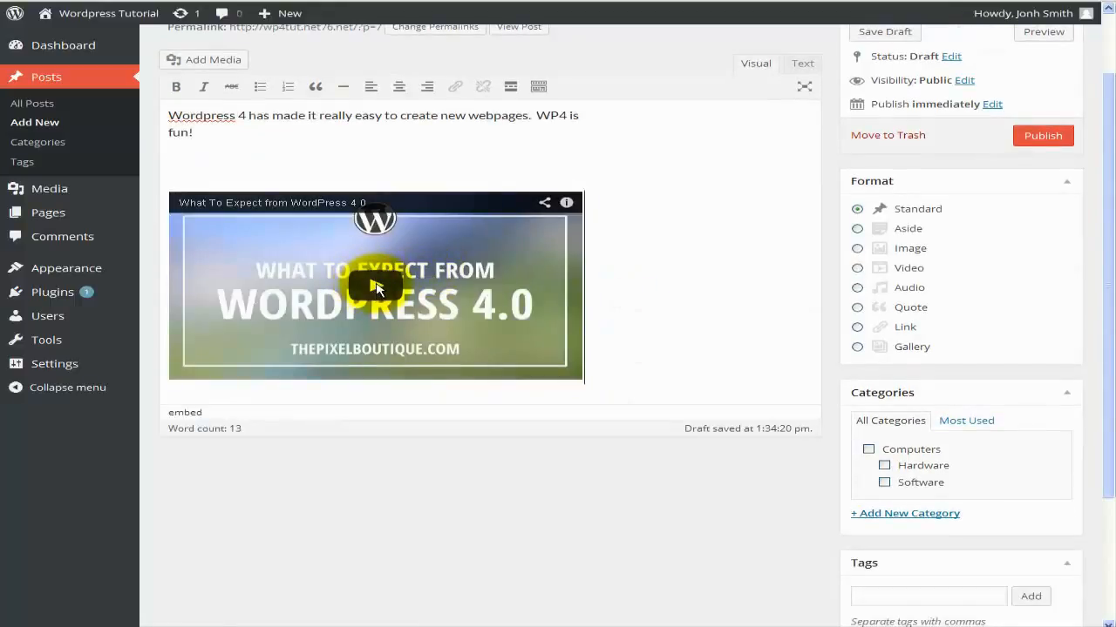
click(376, 289)
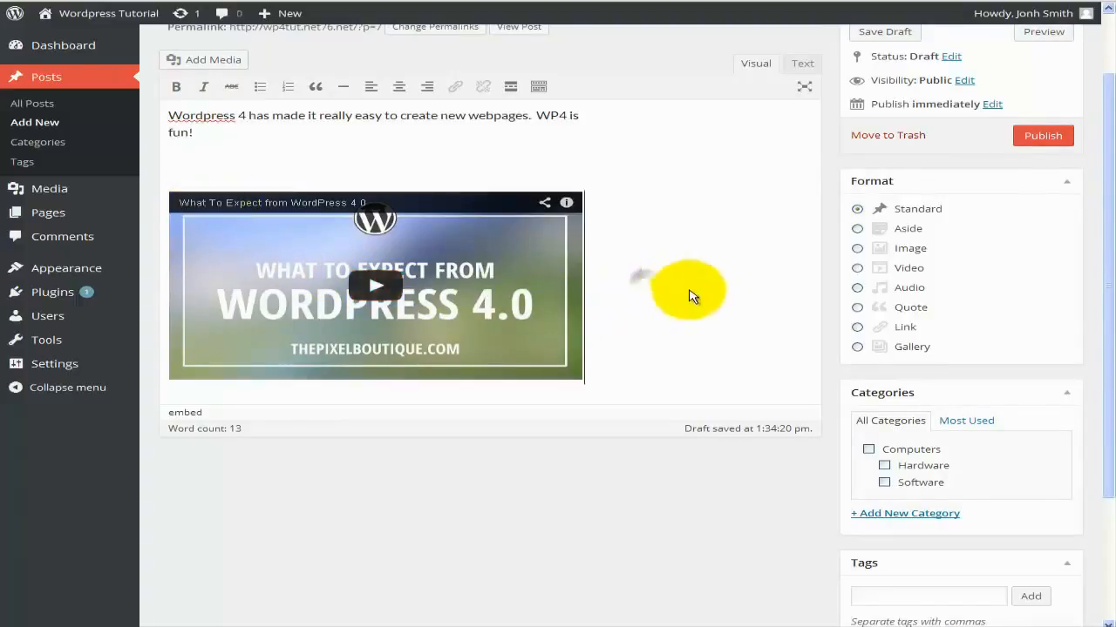
click(858, 268)
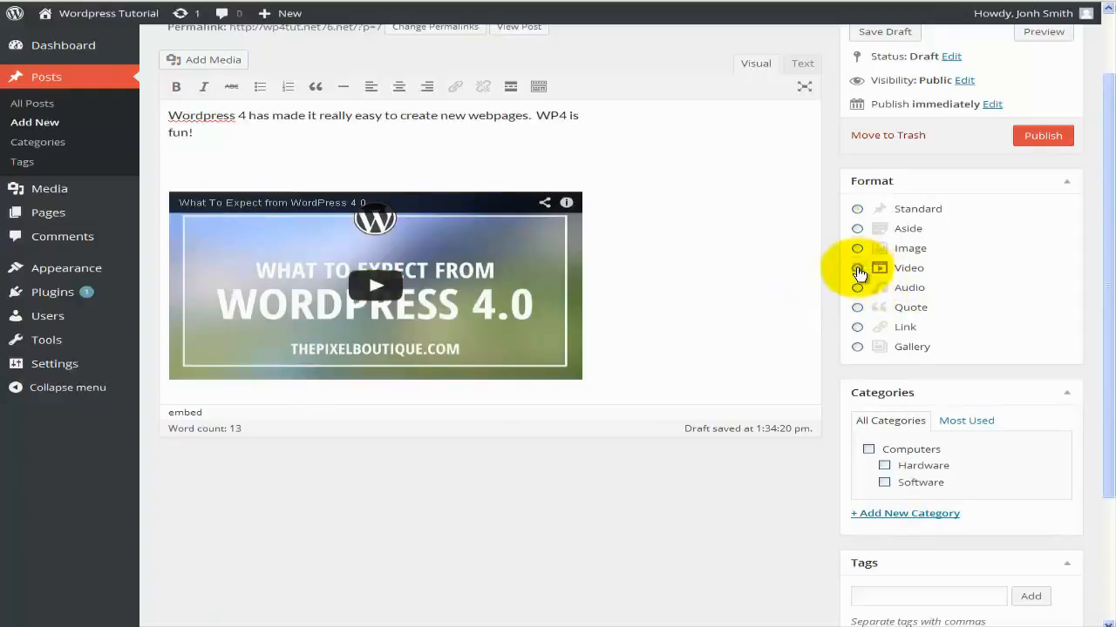
scroll(929, 381, down, 1)
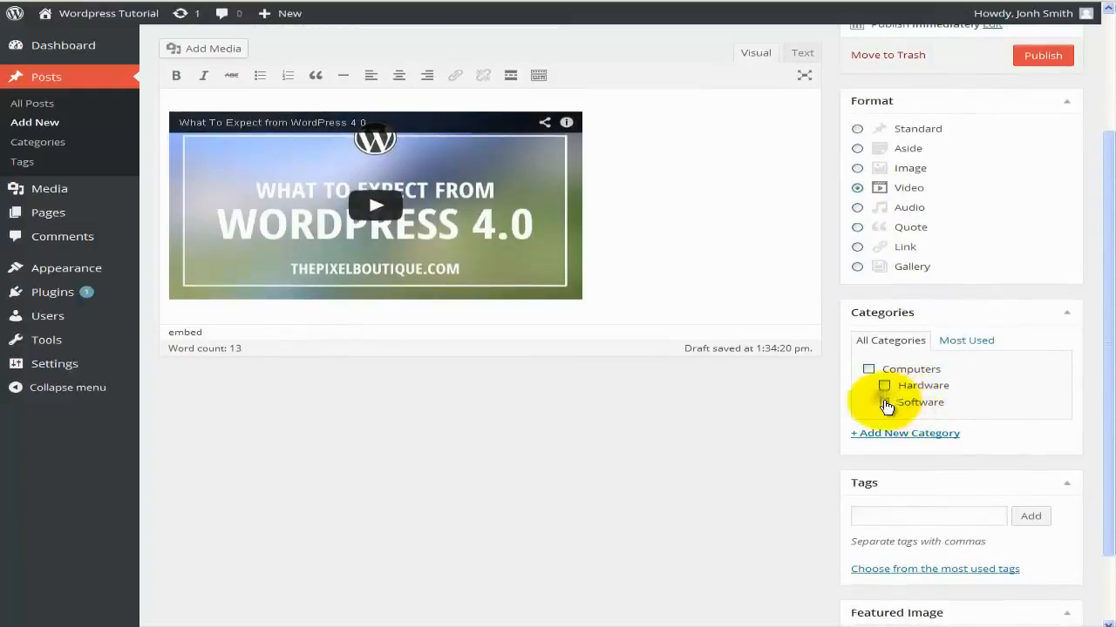
click(885, 403)
scroll(912, 401, down, 1)
click(904, 435)
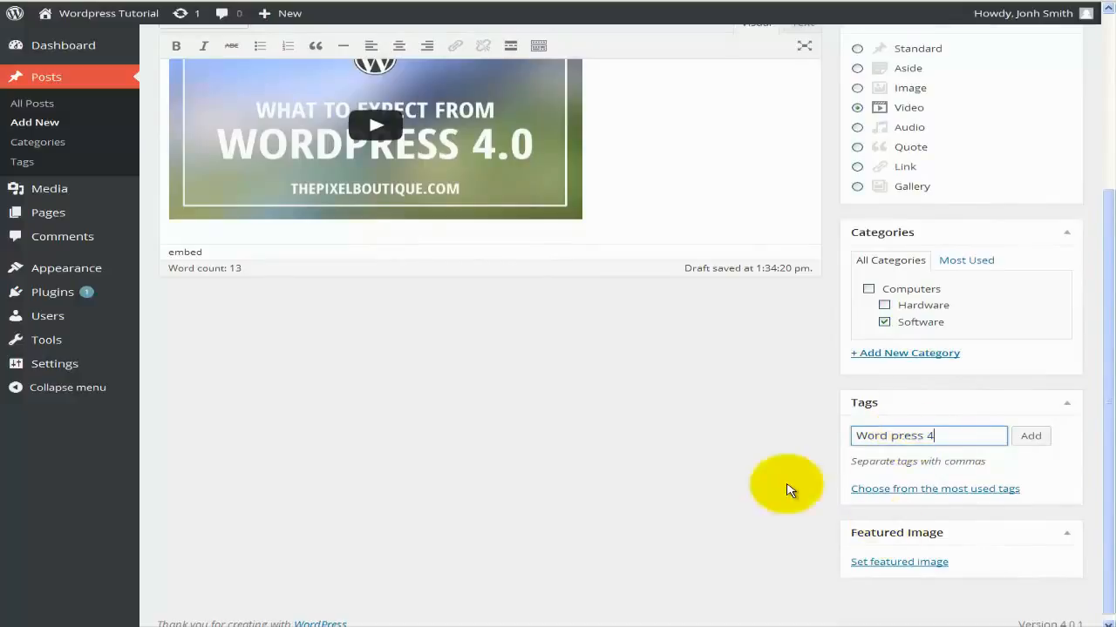
scroll(751, 468, up, 2)
scroll(780, 427, up, 2)
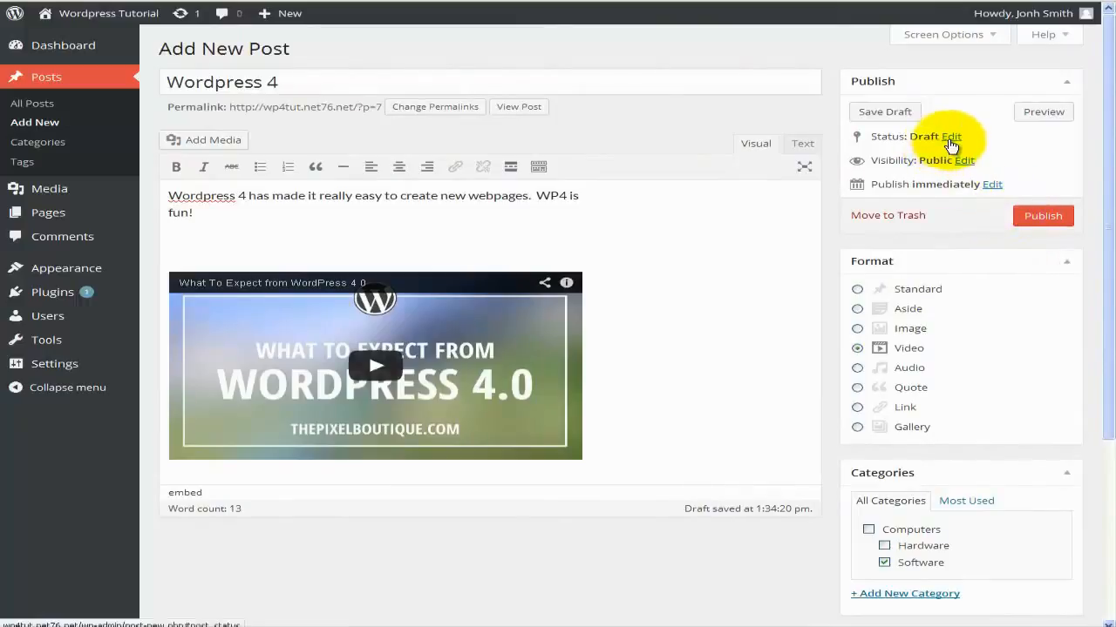
click(950, 142)
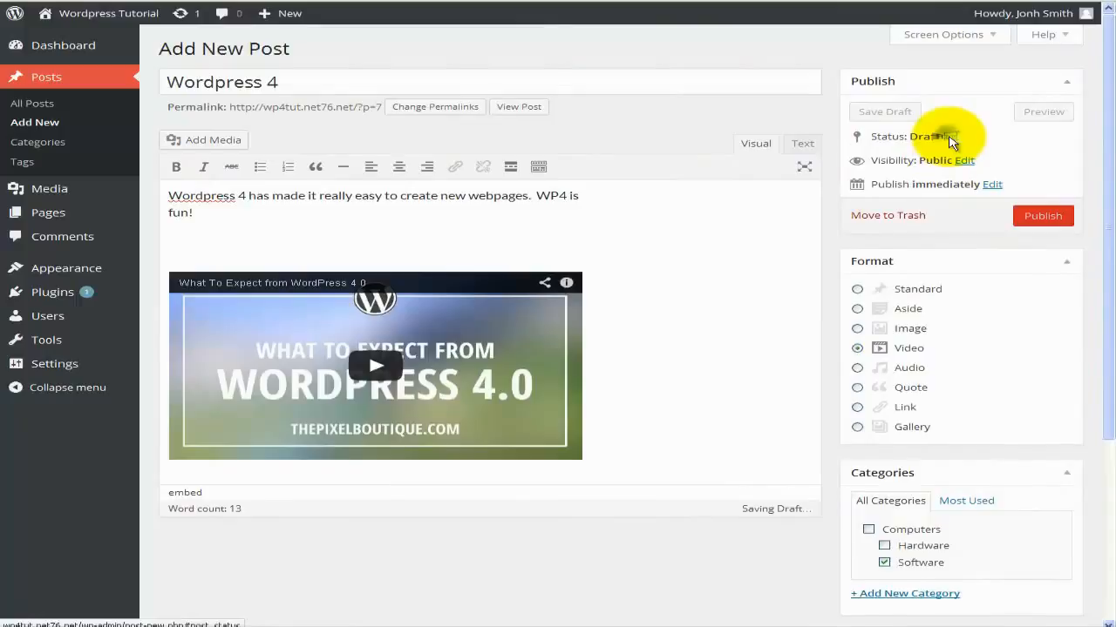
click(958, 156)
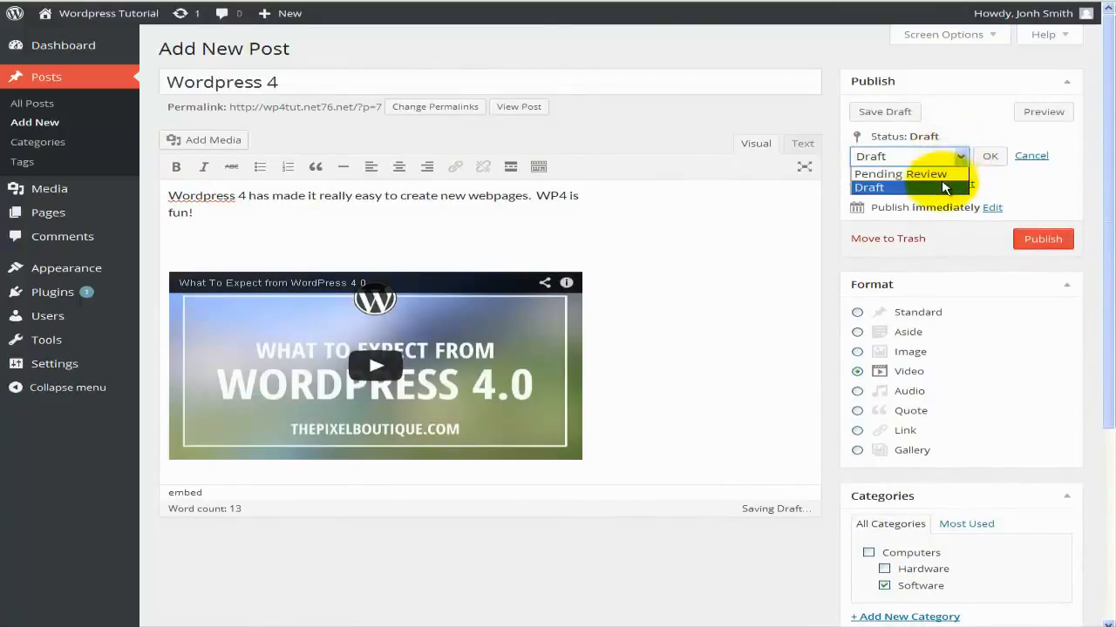
click(1000, 185)
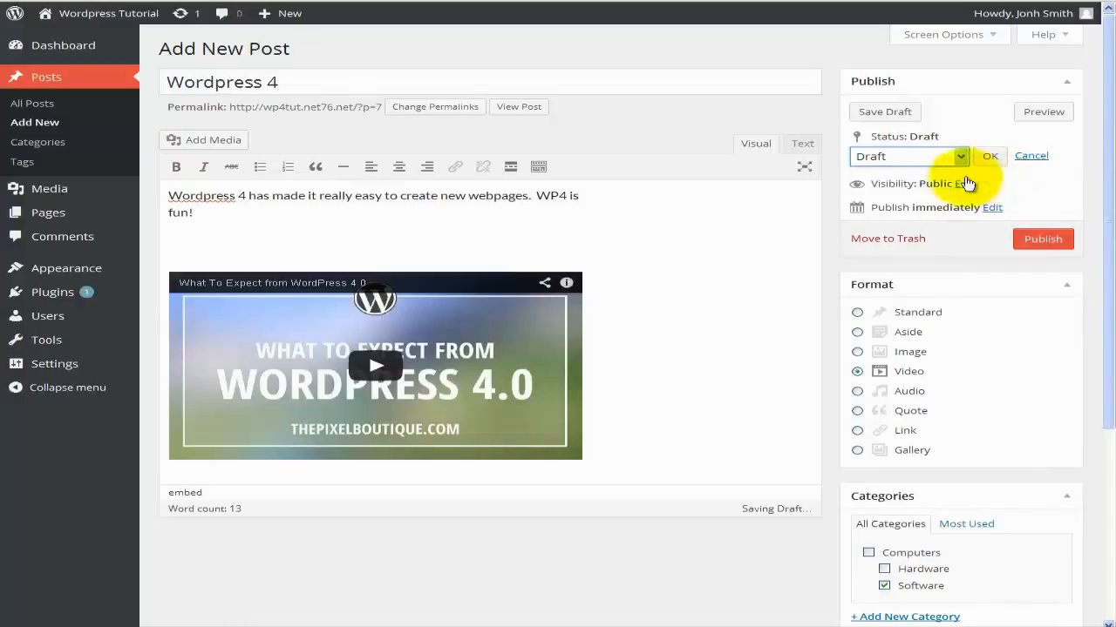
click(966, 183)
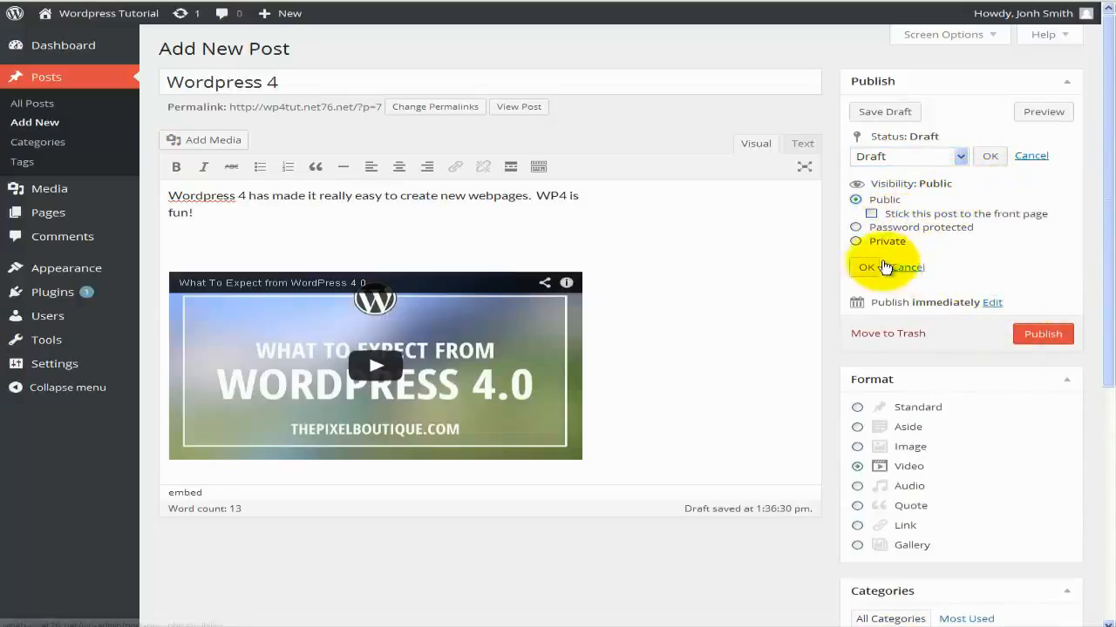
click(909, 267)
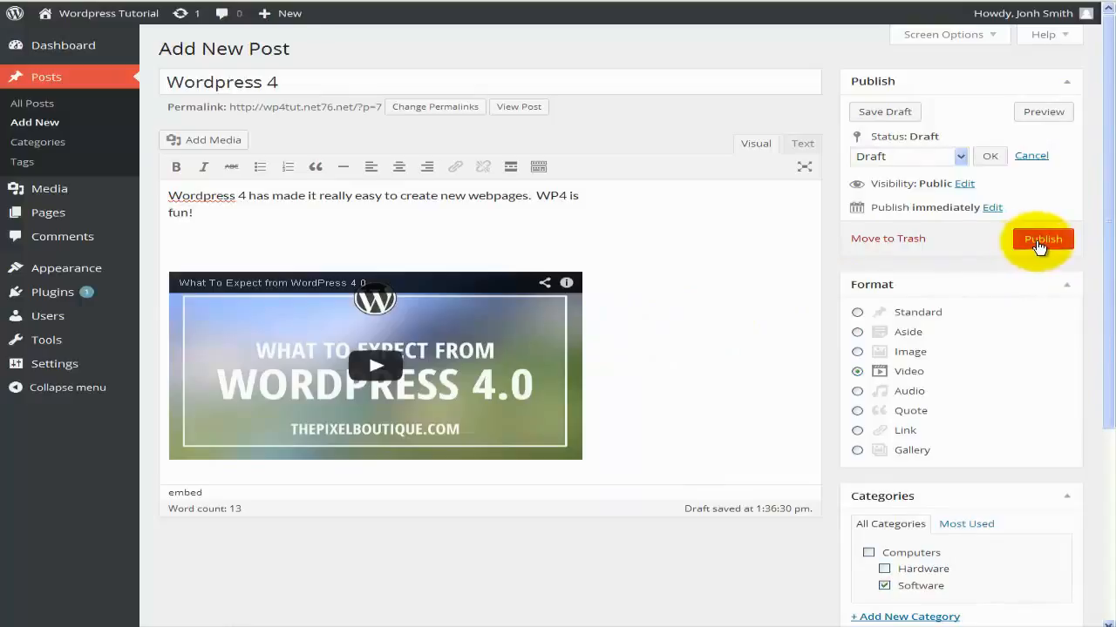
Publish the Wordpress 4 post and view it on the live site.
click(1038, 248)
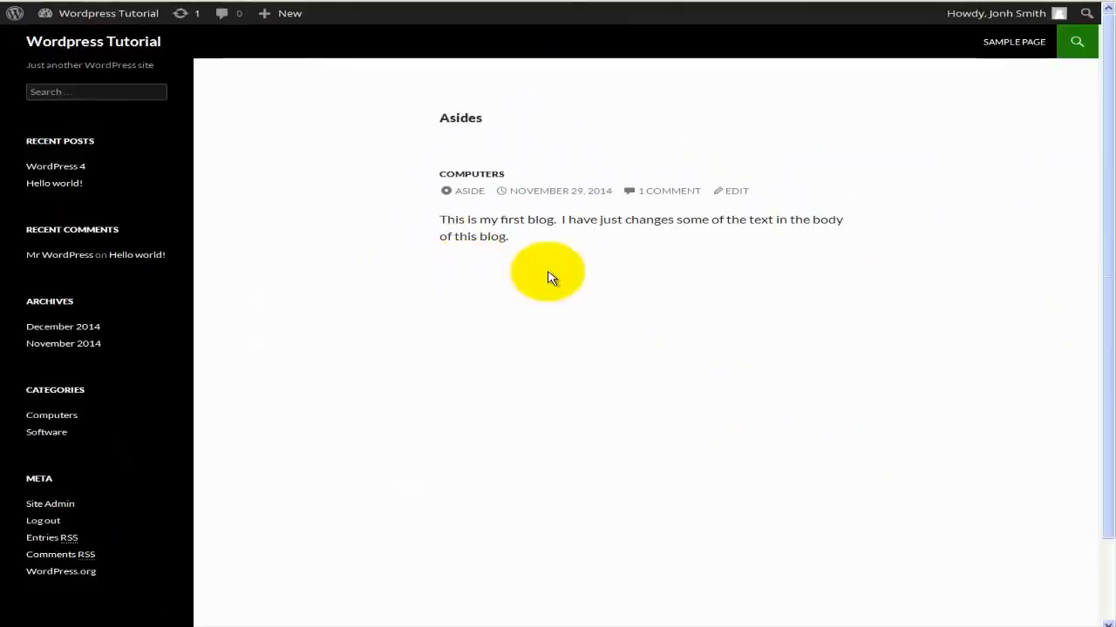
click(75, 174)
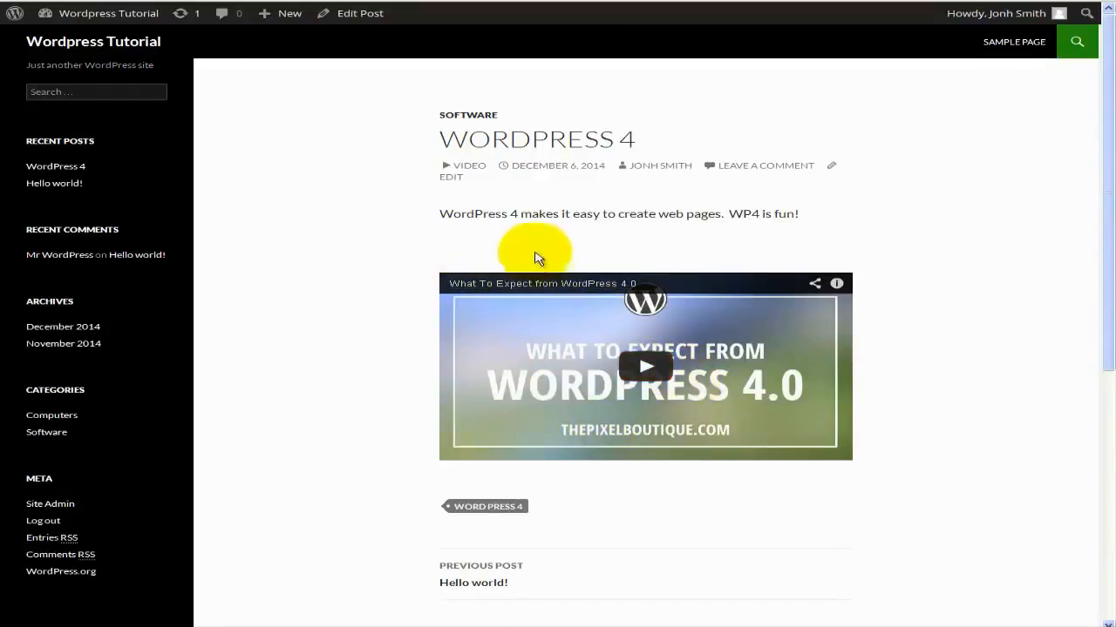
scroll(633, 433, down, 3)
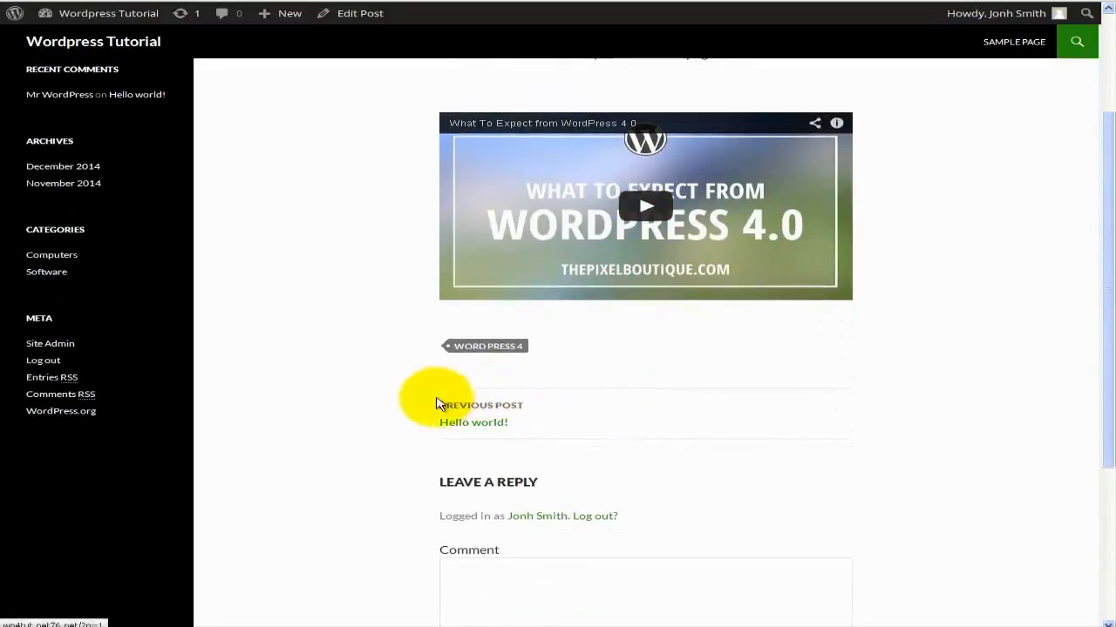
scroll(522, 428, down, 5)
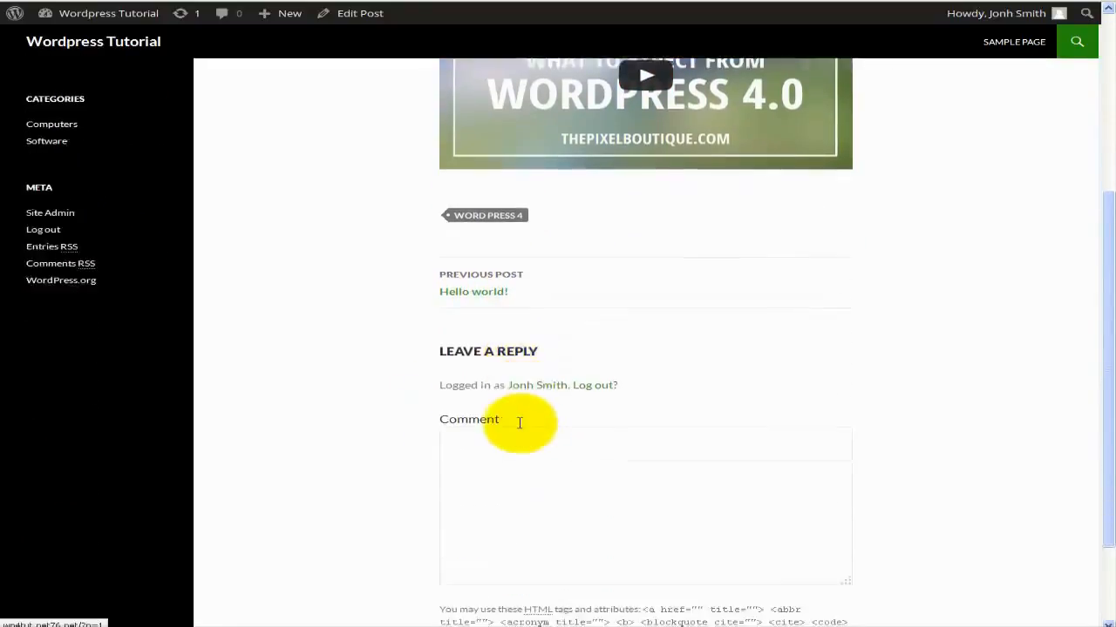
scroll(517, 424, up, 7)
scroll(518, 424, up, 1)
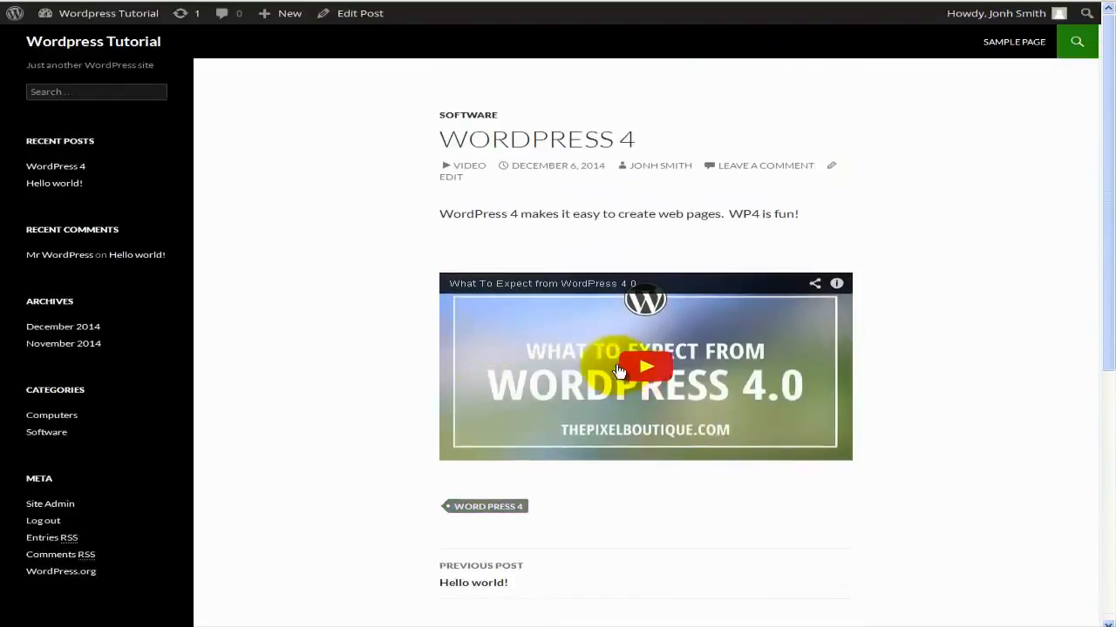
Play and pause the embedded video, then return to the post's edit page.
click(645, 371)
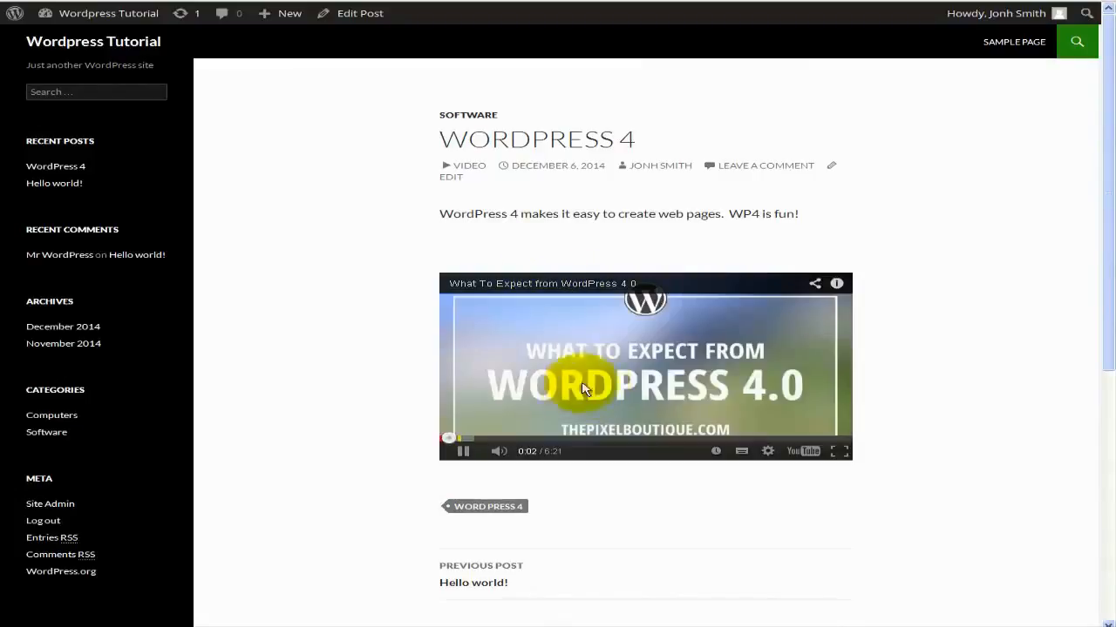
click(461, 452)
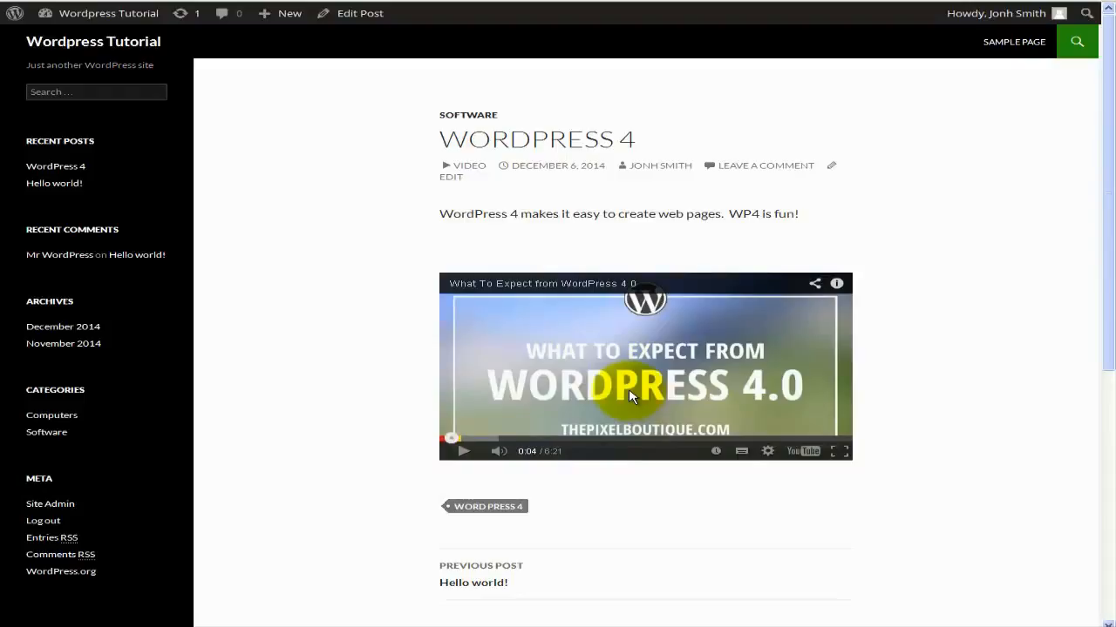
scroll(632, 397, down, 2)
scroll(632, 396, up, 2)
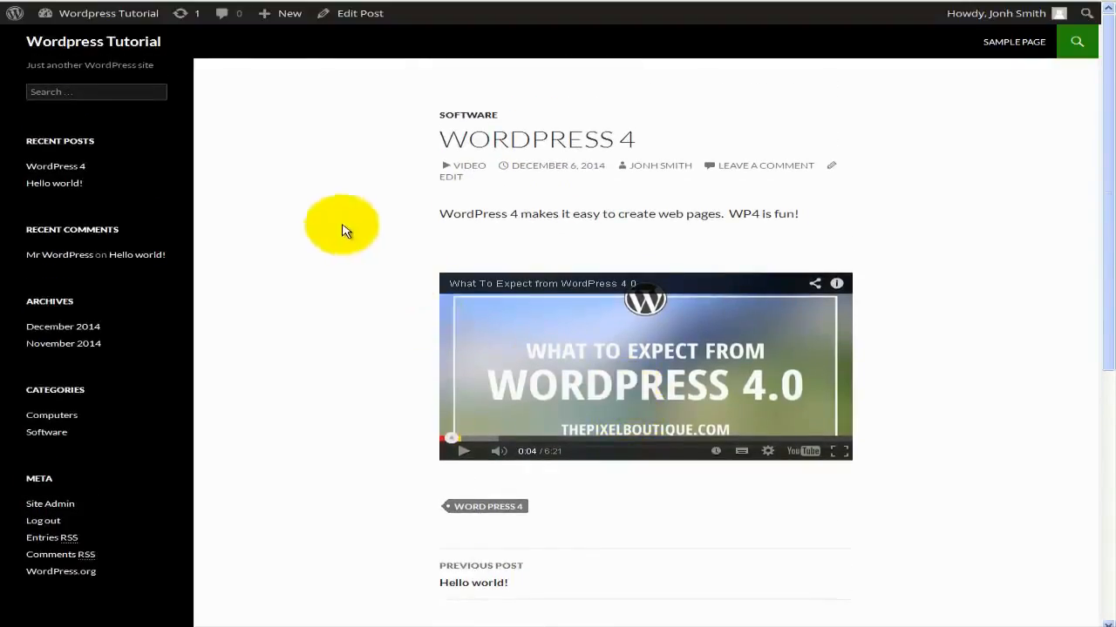
key(alt+Left)
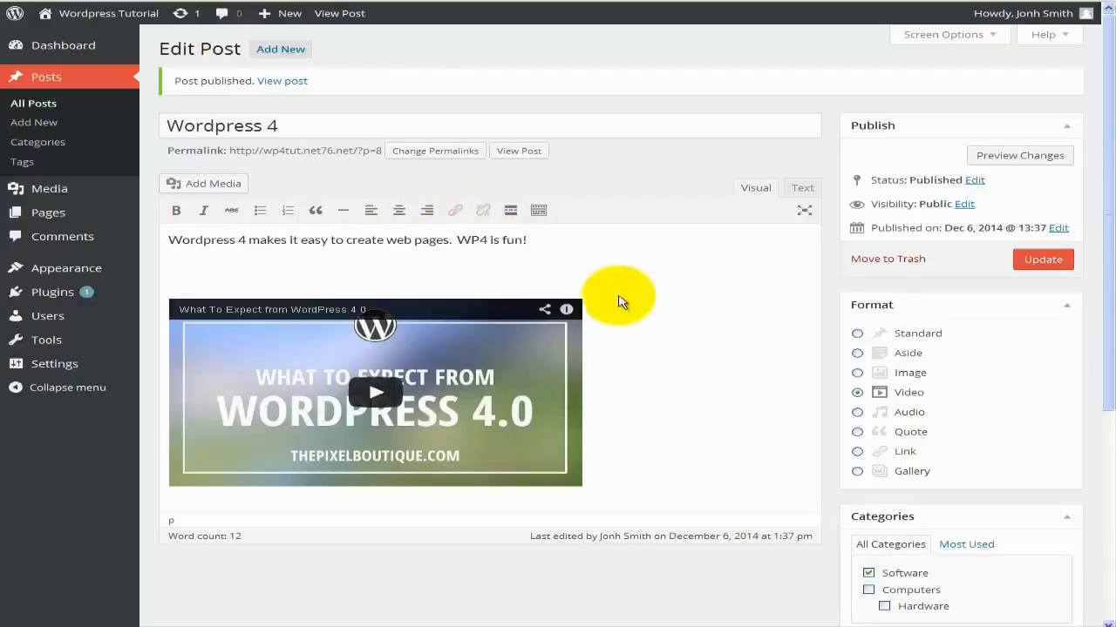
Review the Dashboard, which lists WordPress 4 as recently published, and reach the Settings menu.
scroll(627, 311, down, 1)
scroll(629, 312, up, 1)
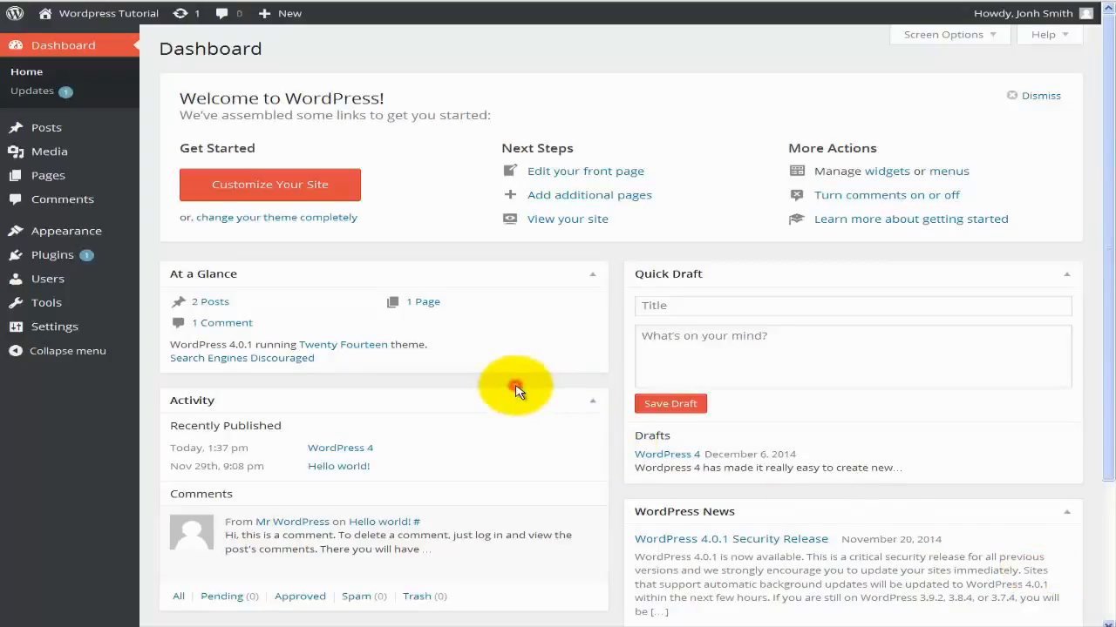
mouse_move(114, 336)
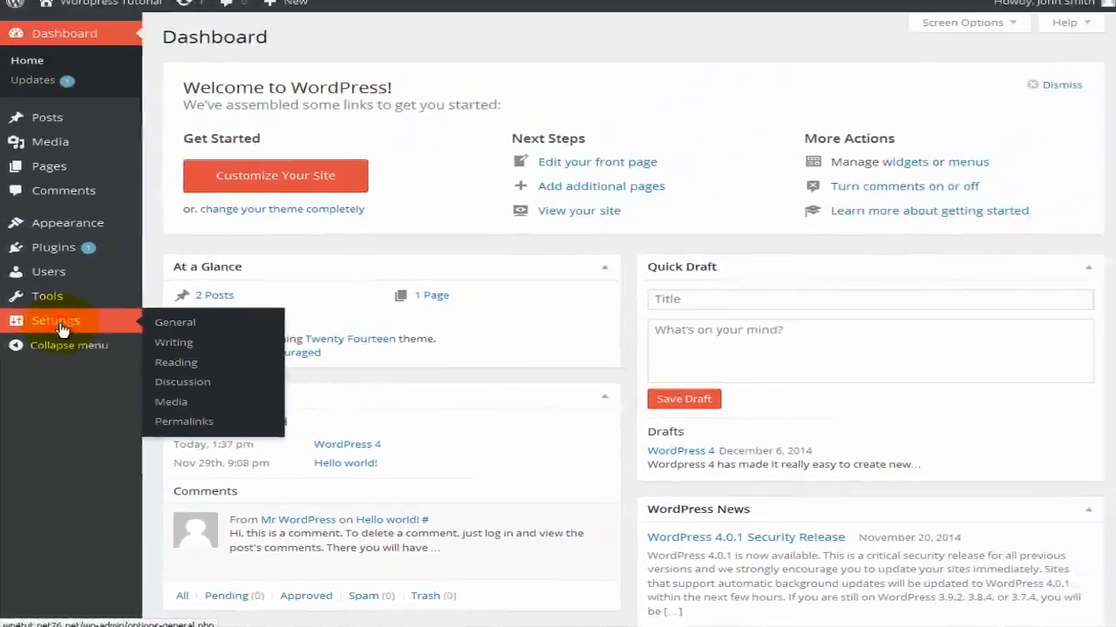
Change the site tagline in General Settings to 'Wordpress4 tutorials online'.
click(103, 148)
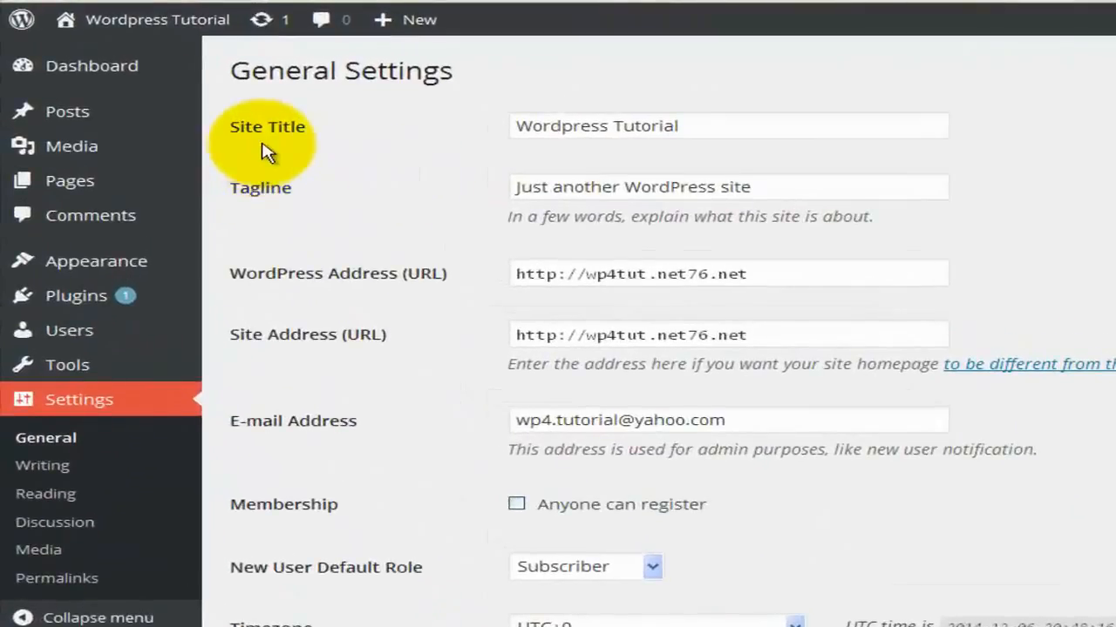
click(559, 133)
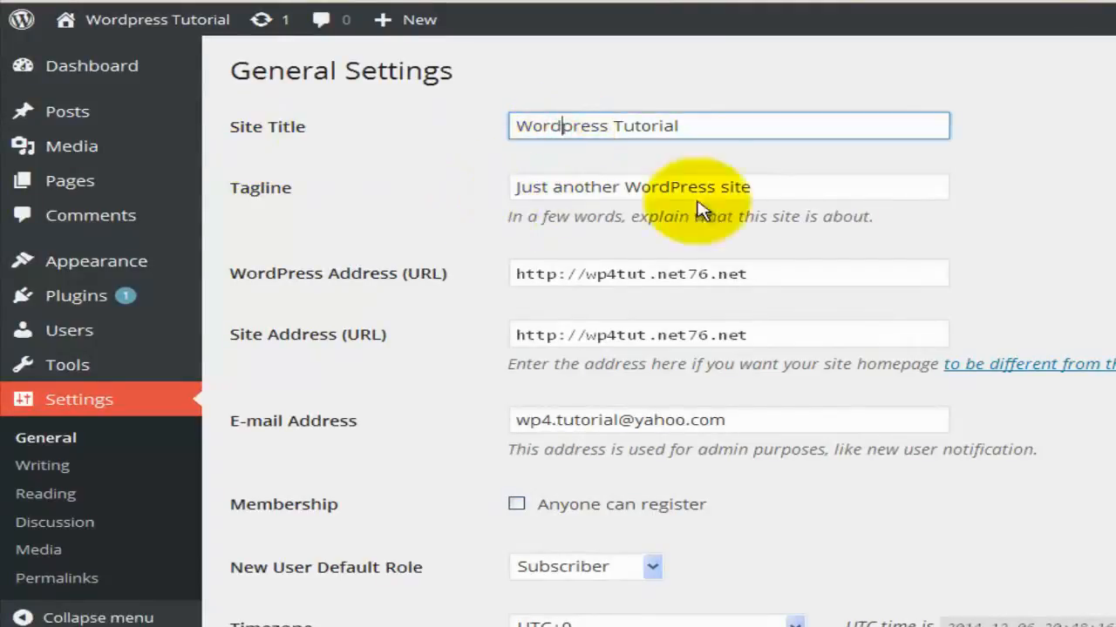
click(756, 187)
drag(776, 187, 413, 175)
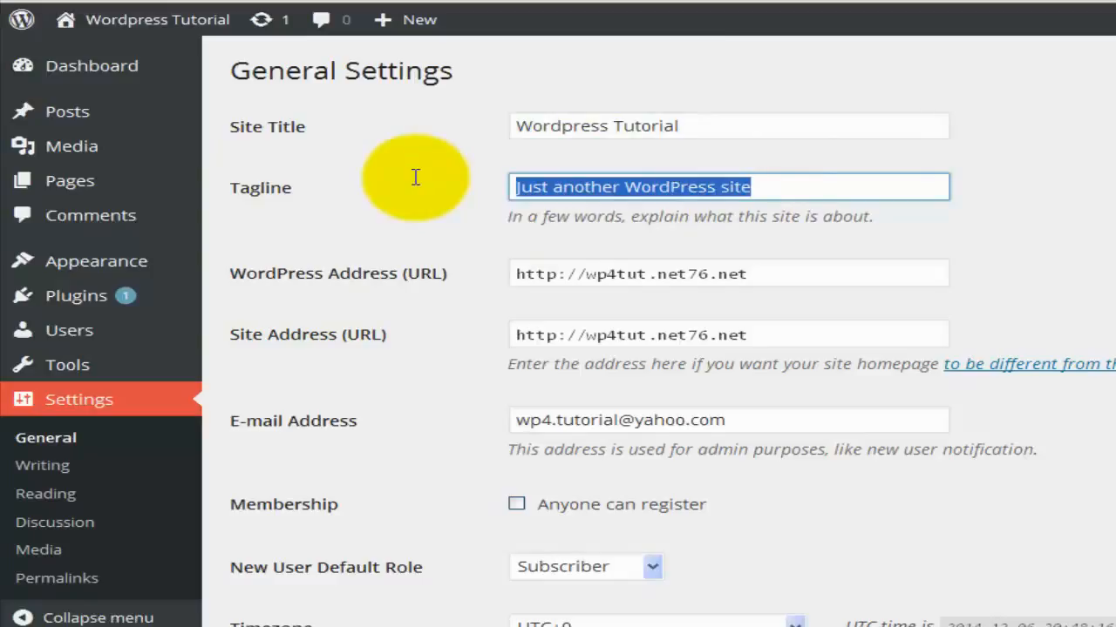
text(Wordpress tutorials online)
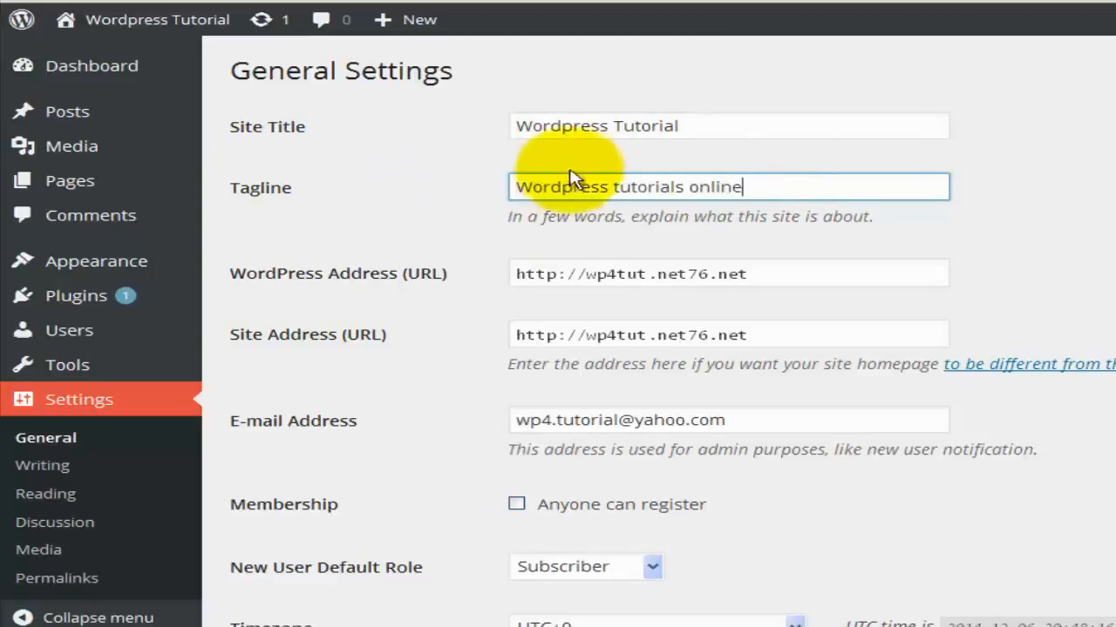
click(610, 187)
text(4)
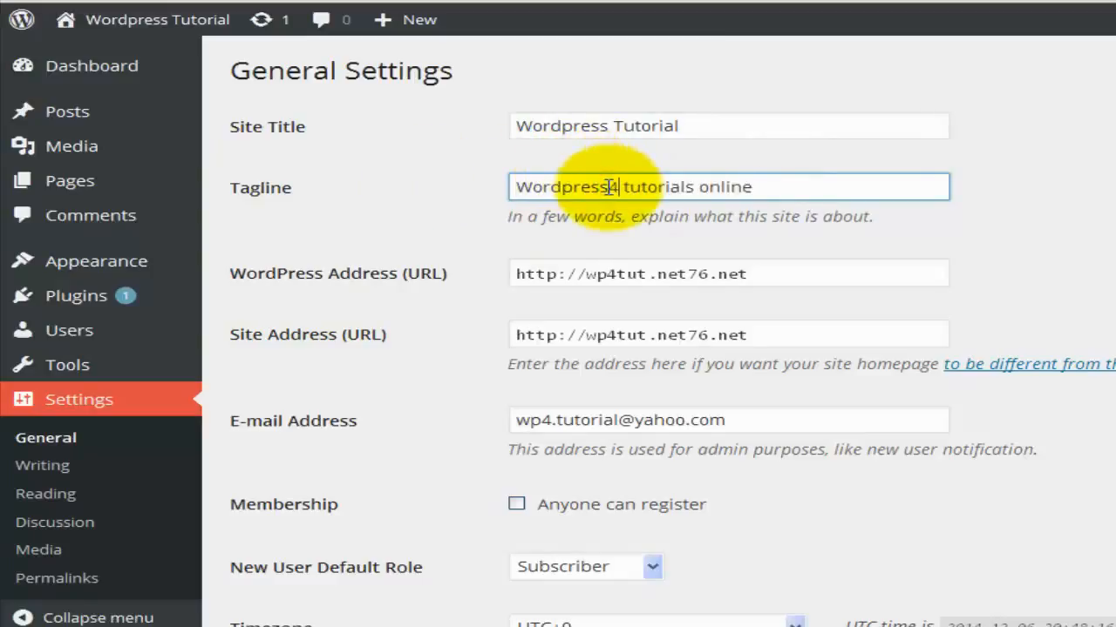
click(434, 325)
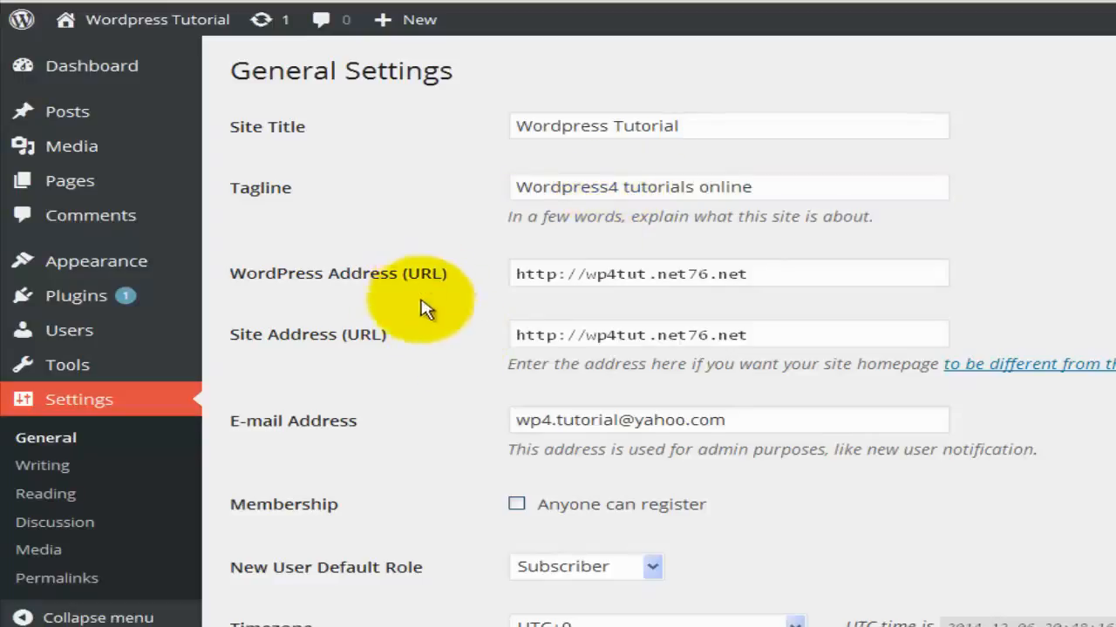
Allow anyone to register, keeping Subscriber as default role and UTC+0 timezone.
scroll(392, 370, down, 2)
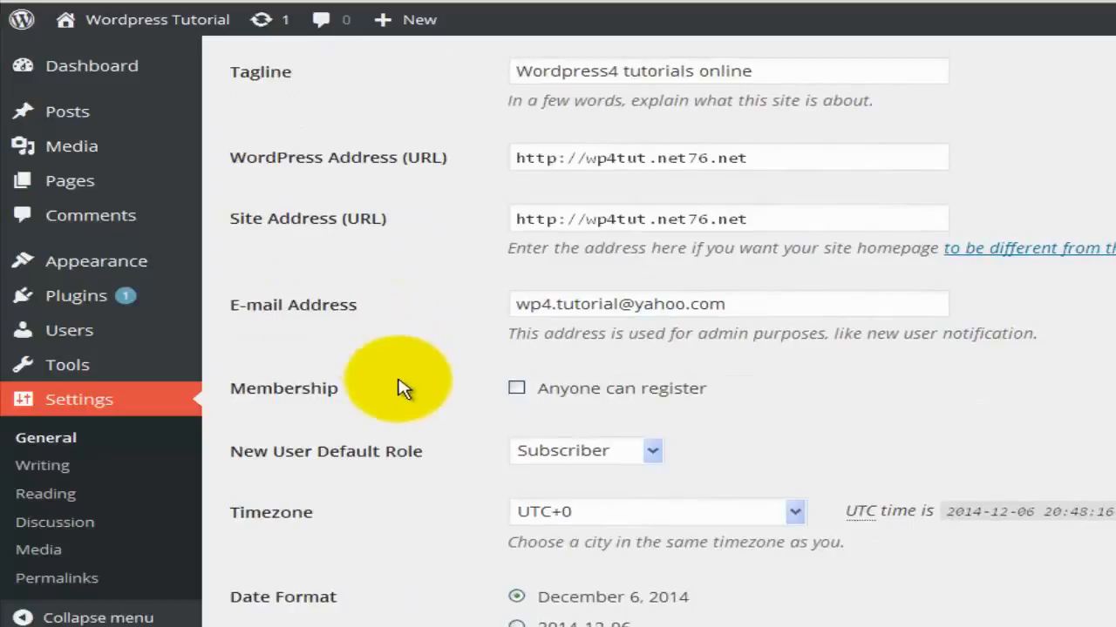
scroll(369, 450, down, 2)
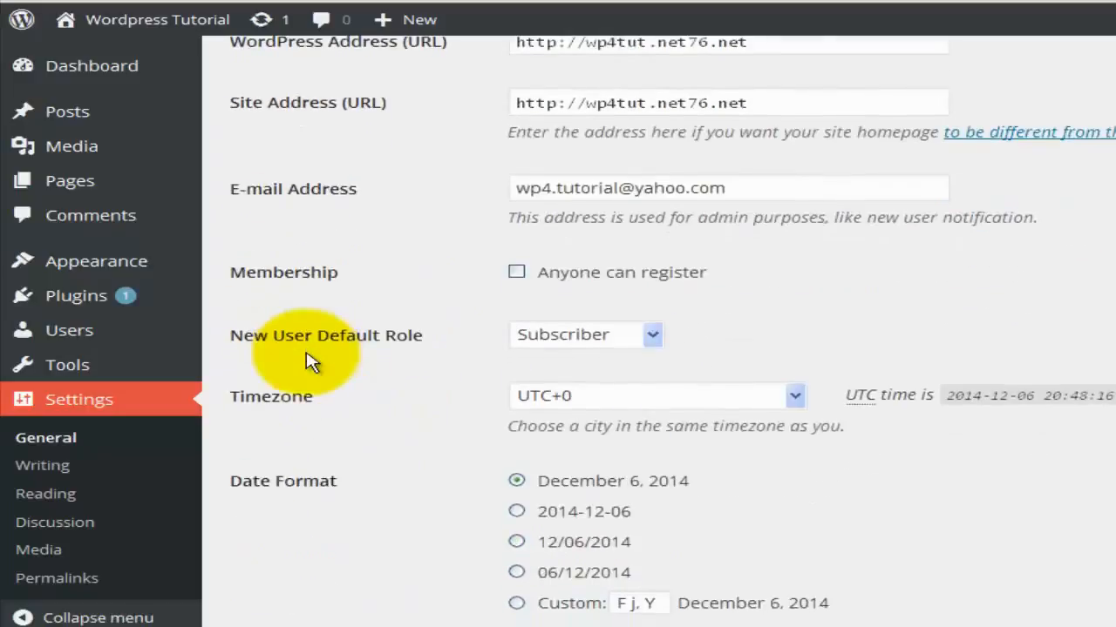
click(633, 273)
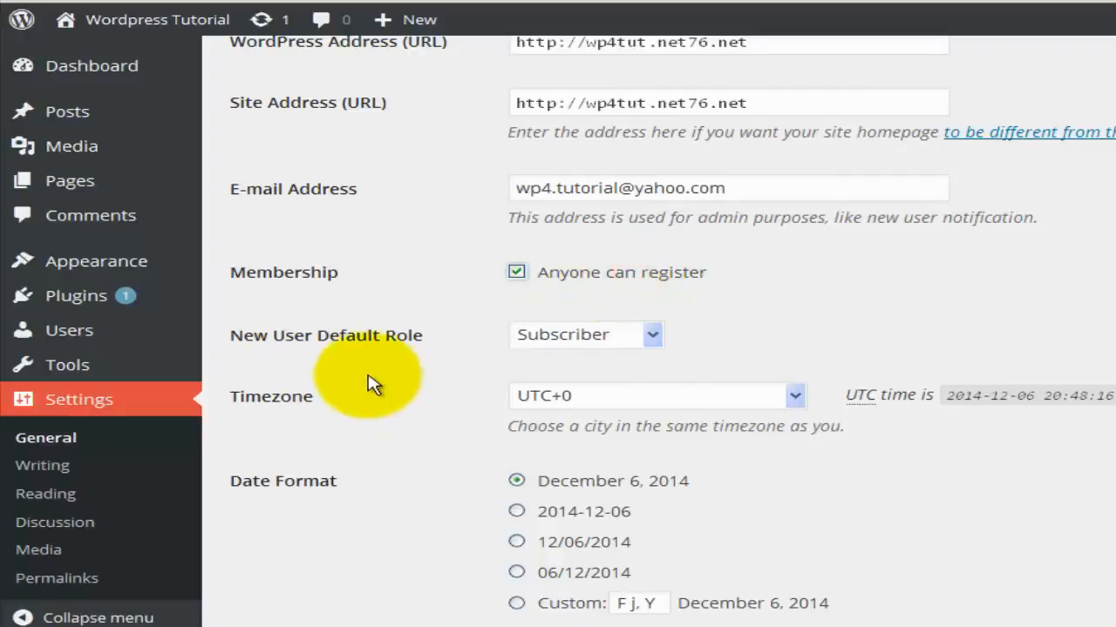
click(645, 340)
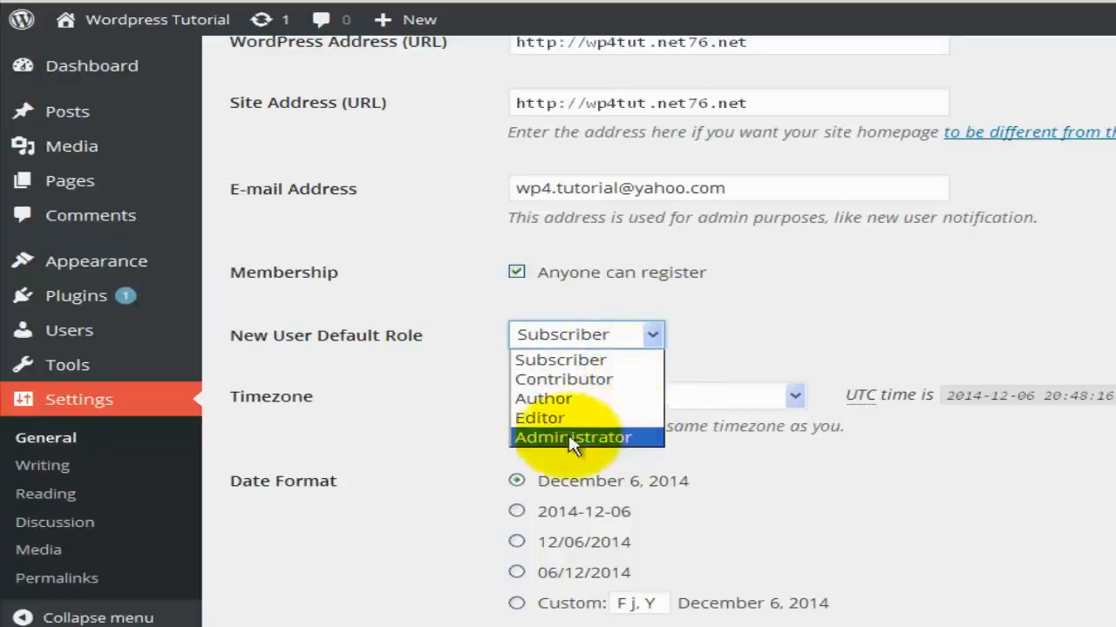
click(416, 457)
click(599, 395)
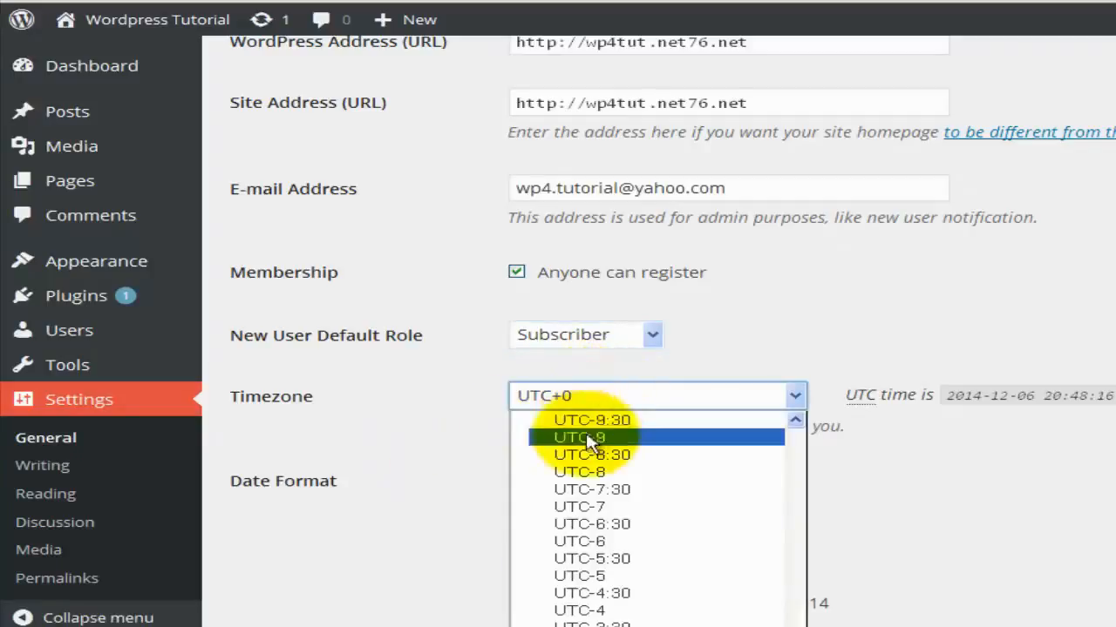
click(439, 464)
scroll(439, 463, down, 1)
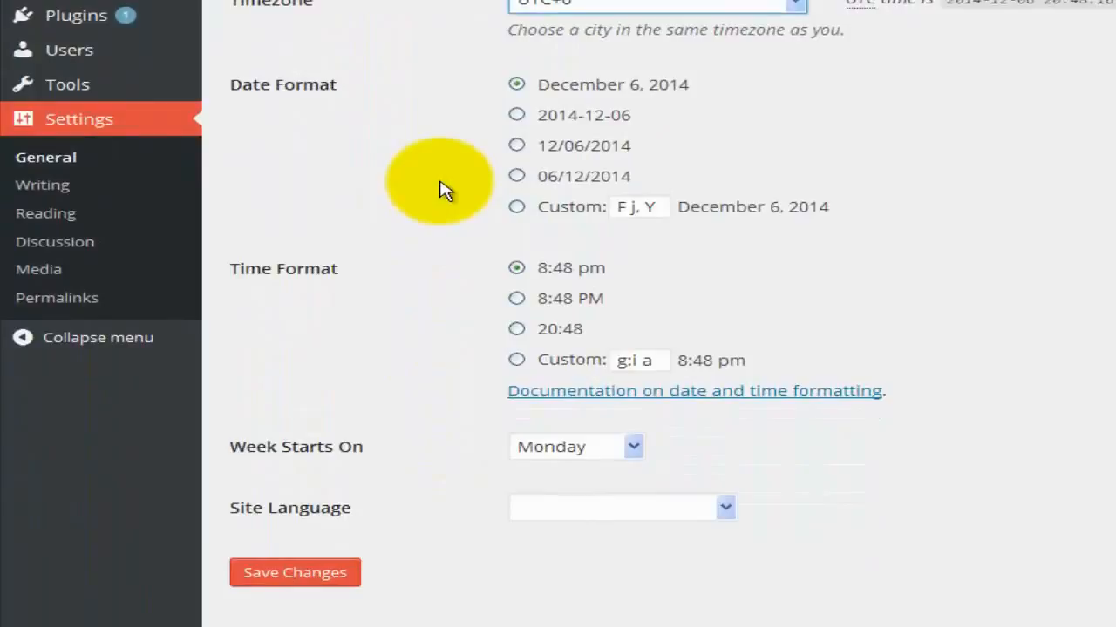
Choose English (United States) as the site language, then go to Writing settings.
scroll(442, 190, down, 1)
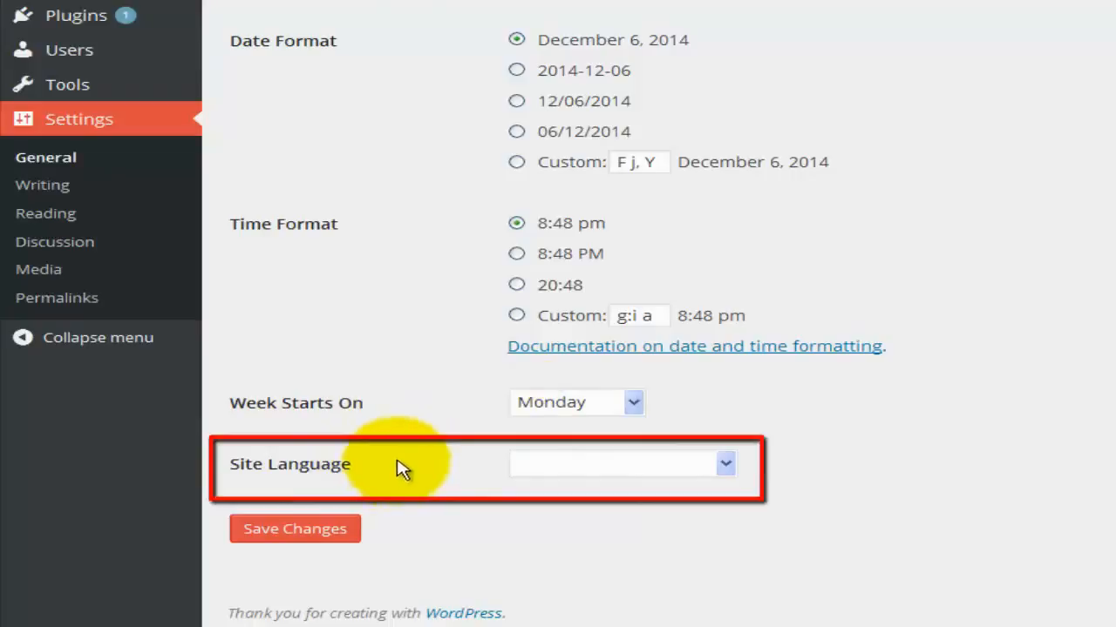
click(724, 466)
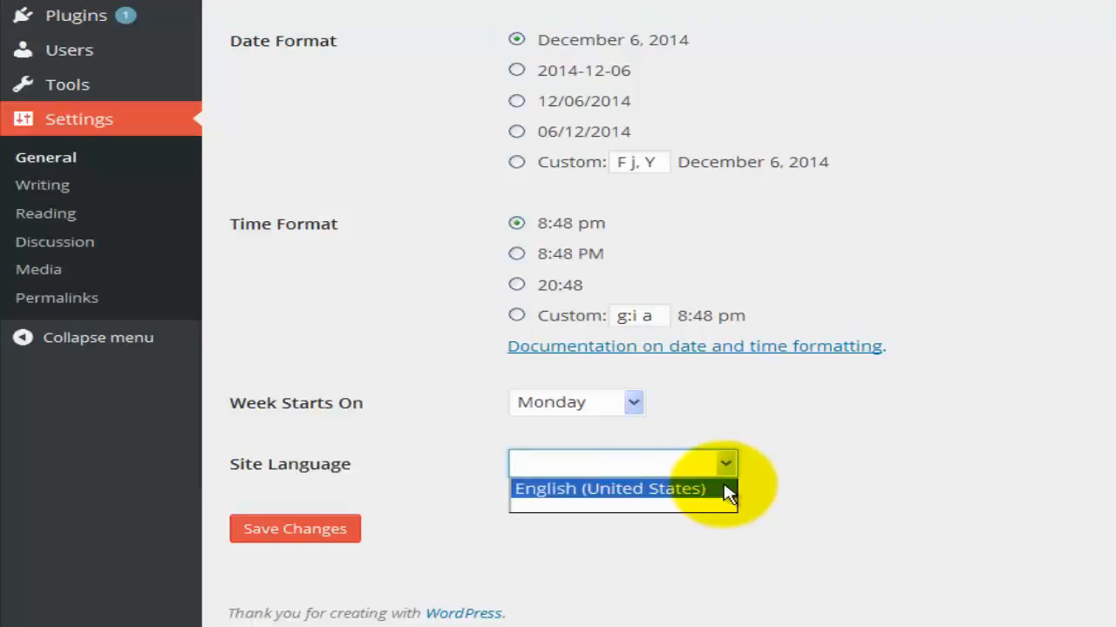
click(728, 491)
click(775, 468)
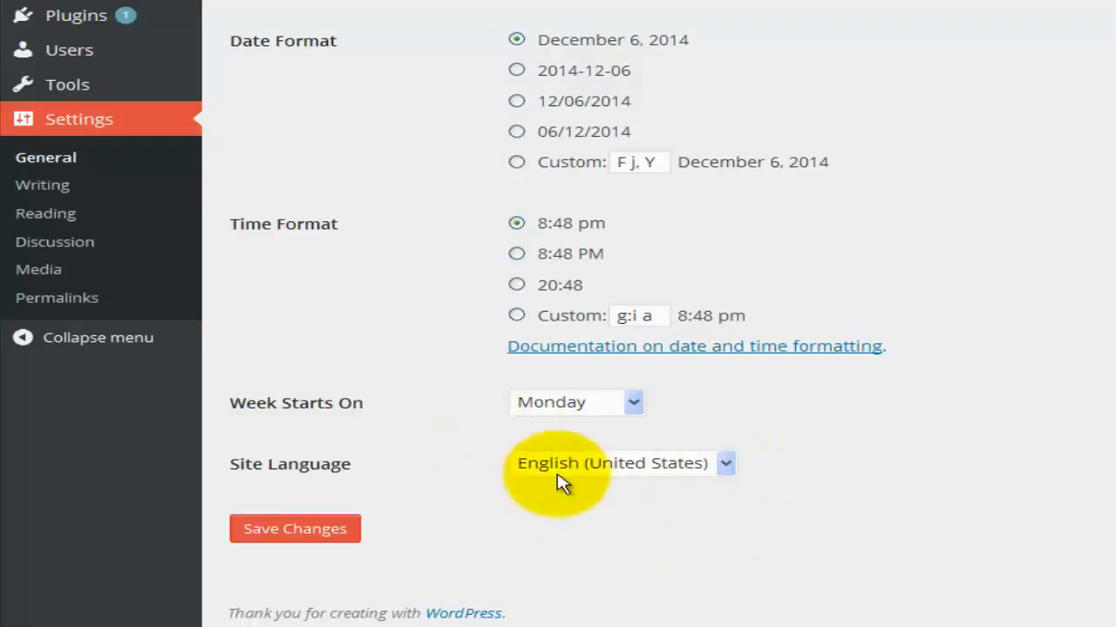
click(42, 185)
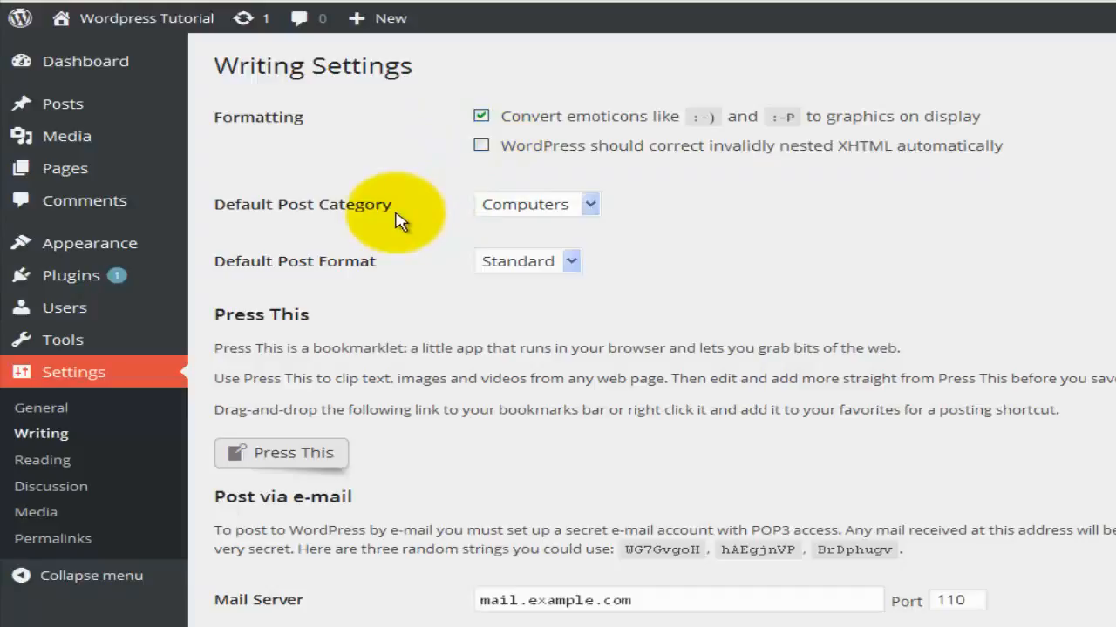
Keep Computers as default post category and show the default post format options.
click(590, 209)
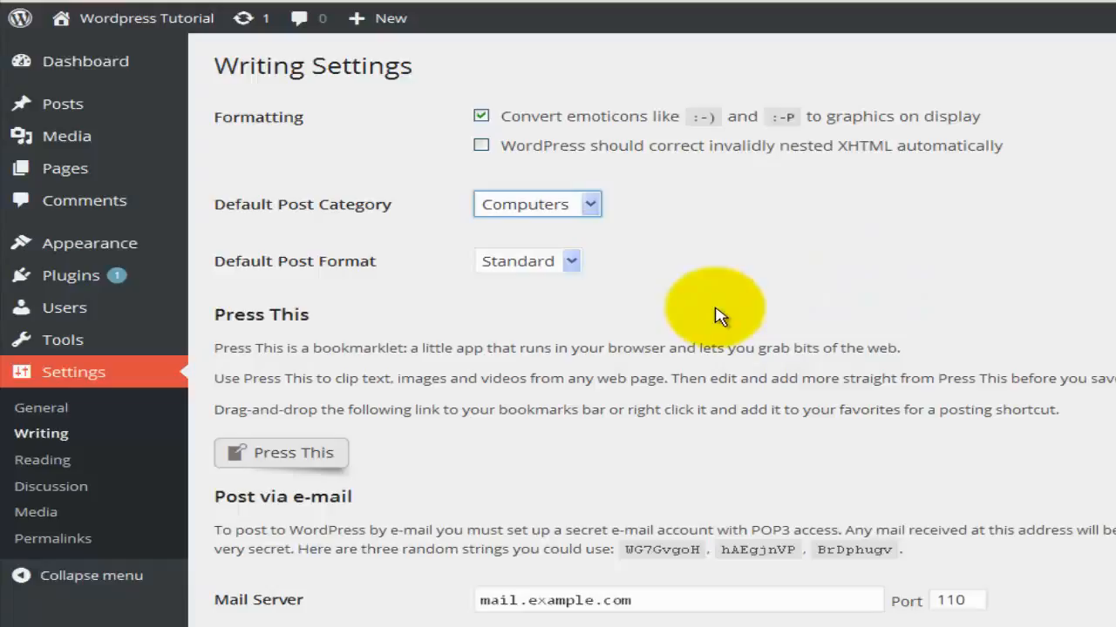
click(572, 260)
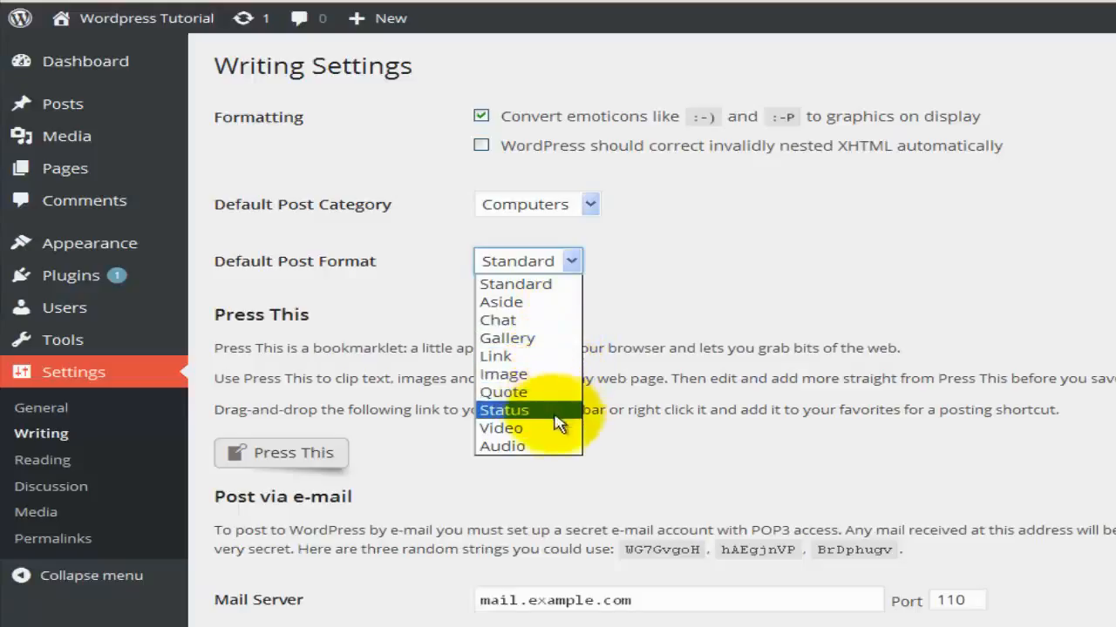
Leave the Default Post Format on Standard and save the Writing settings with Save Changes.
click(787, 285)
scroll(558, 300, down, 3)
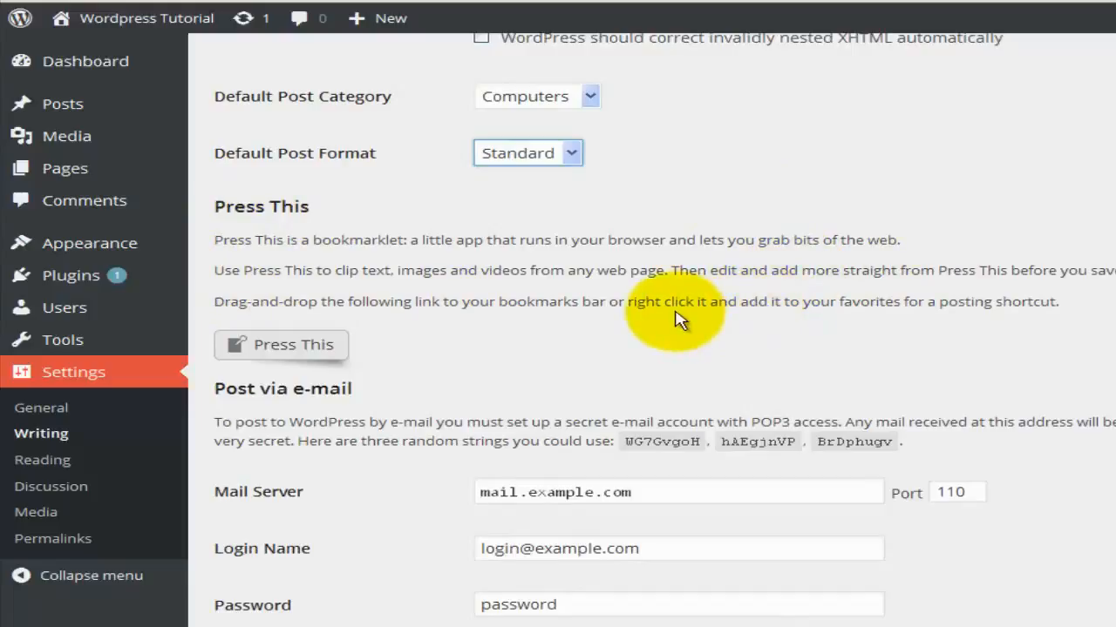
scroll(671, 317, down, 1)
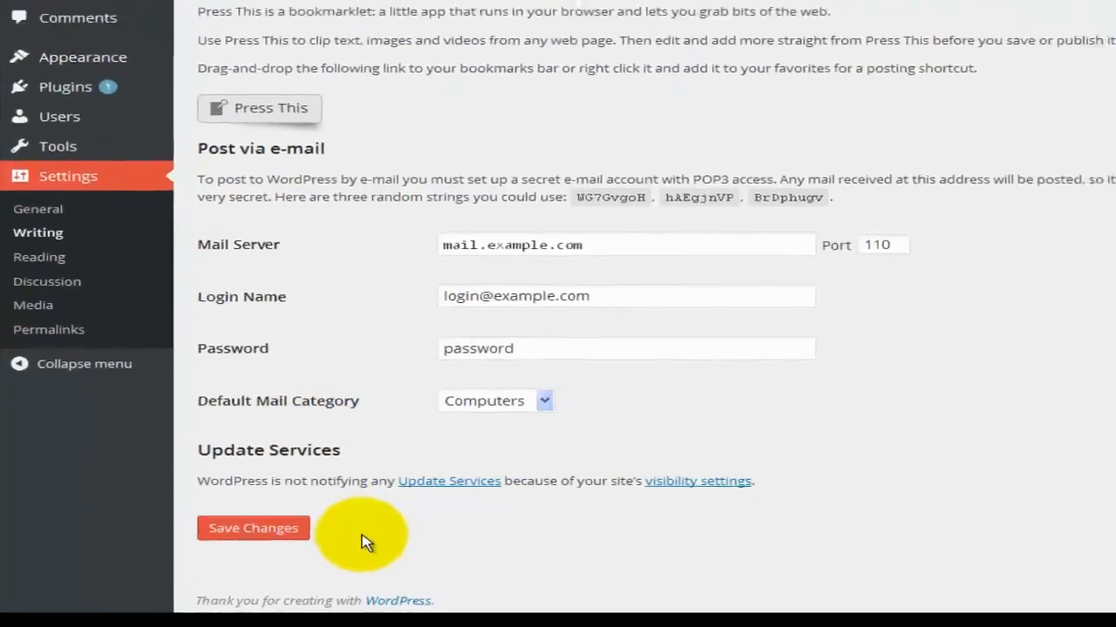
click(279, 527)
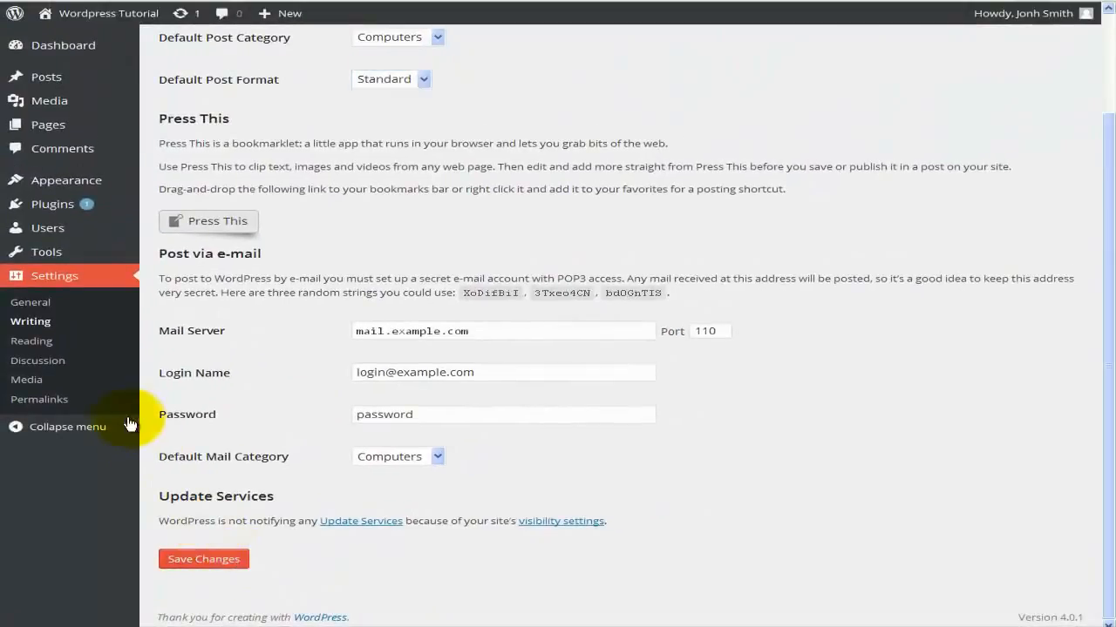
In Reading settings, set a static front page of Sample Page, leave the posts page unset, and save.
click(62, 349)
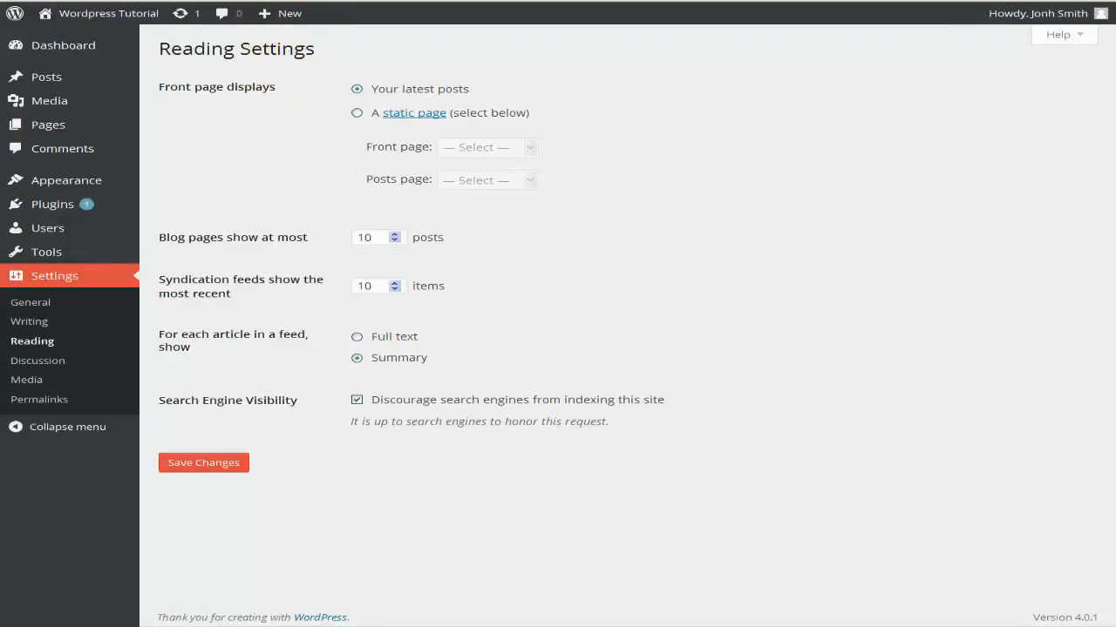
key(ctrl+Tab)
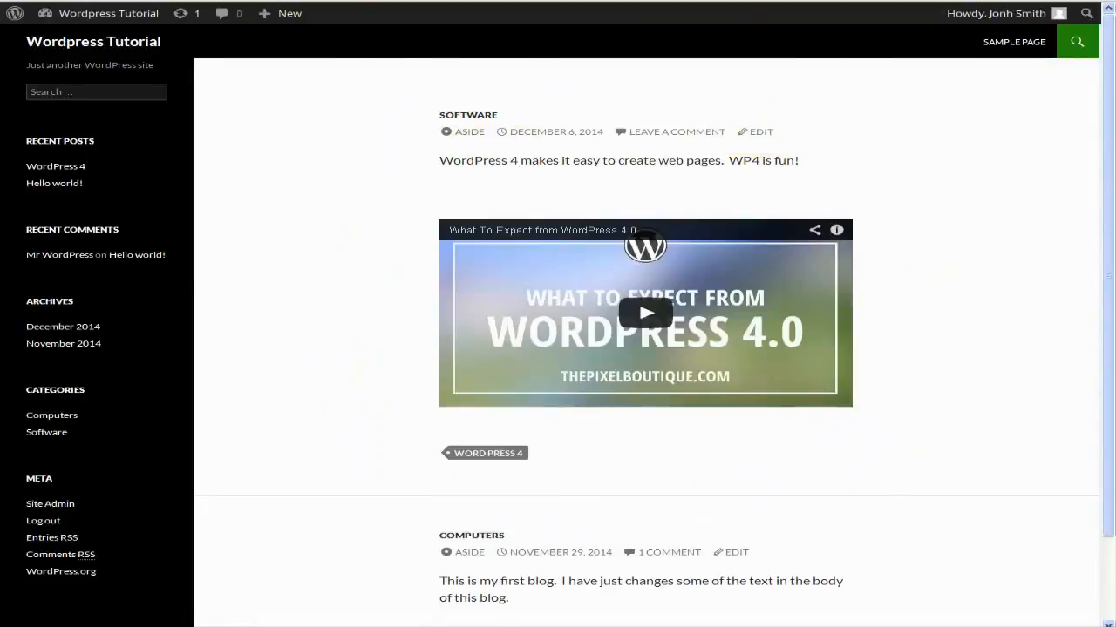
key(ctrl+Tab)
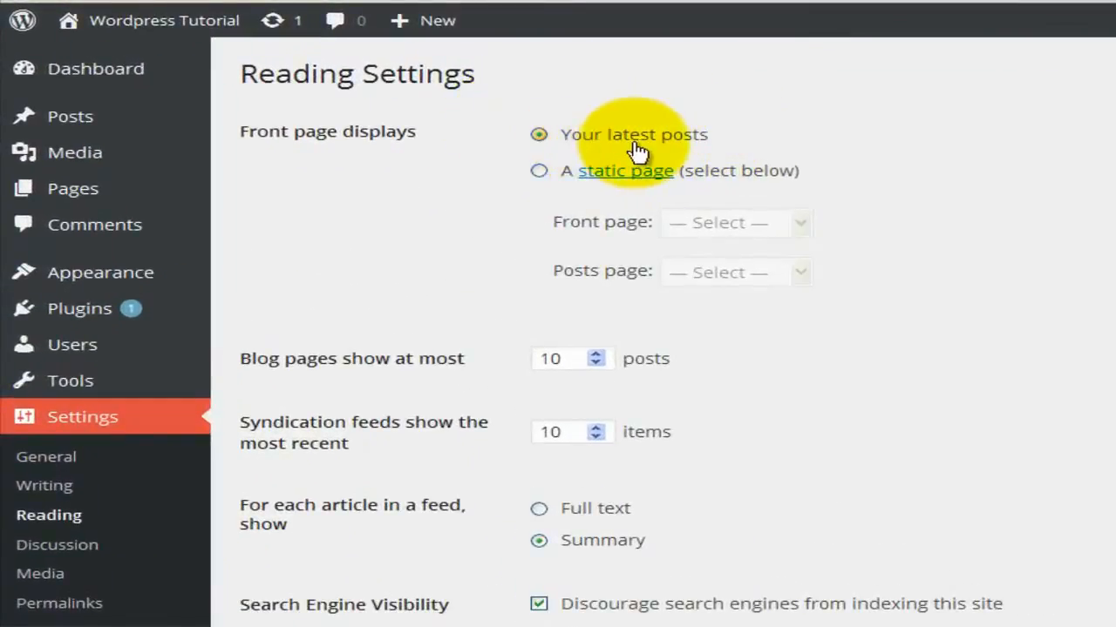
click(540, 173)
click(729, 227)
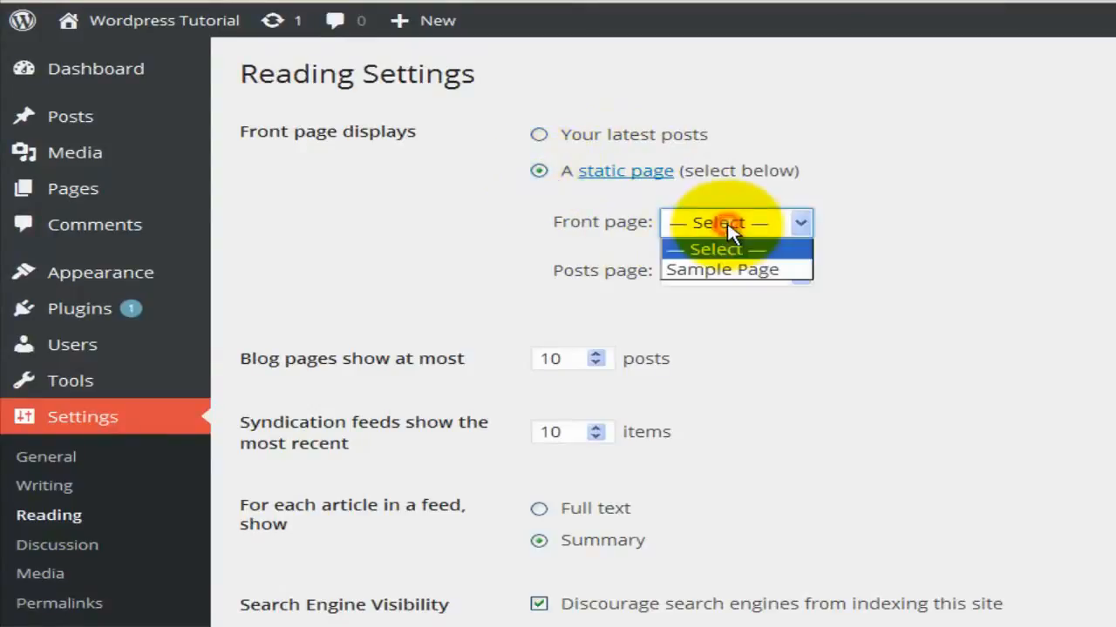
click(735, 271)
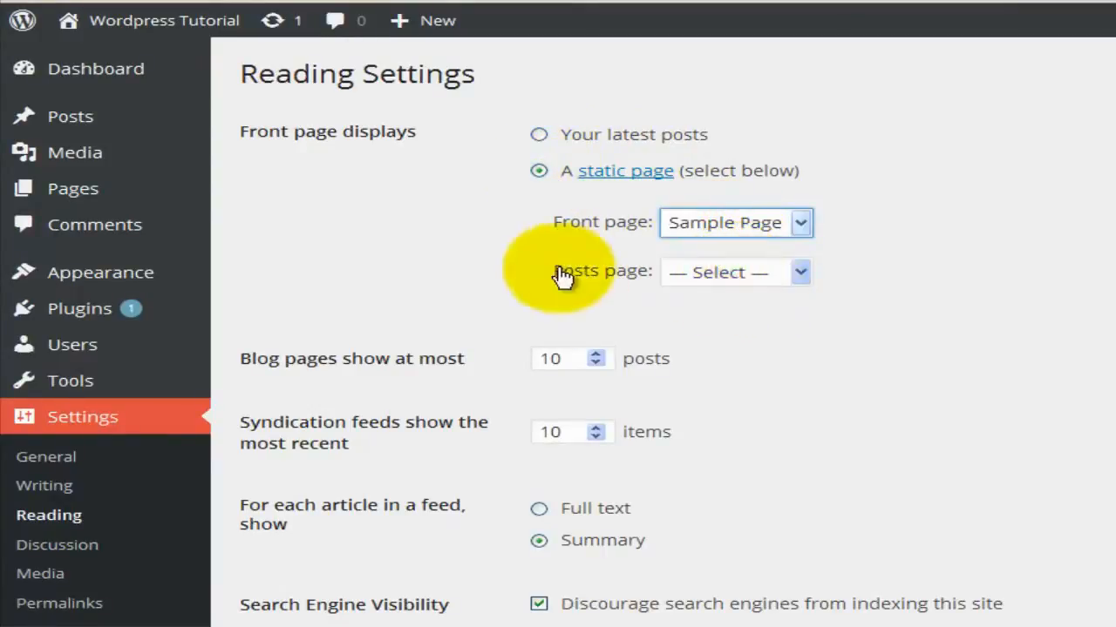
click(702, 273)
click(697, 273)
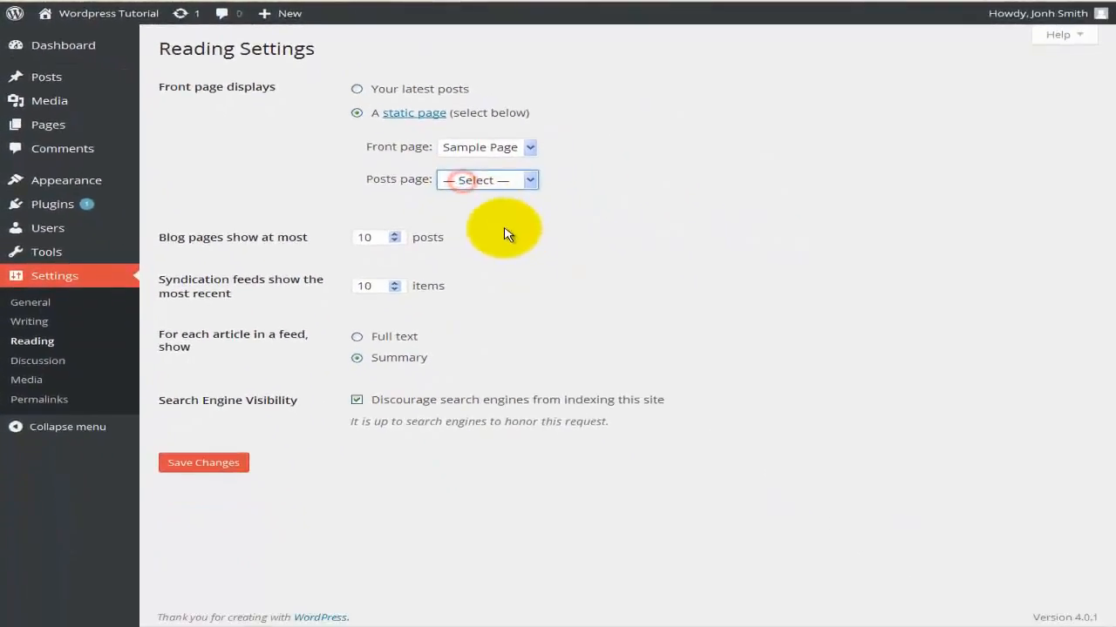
click(501, 236)
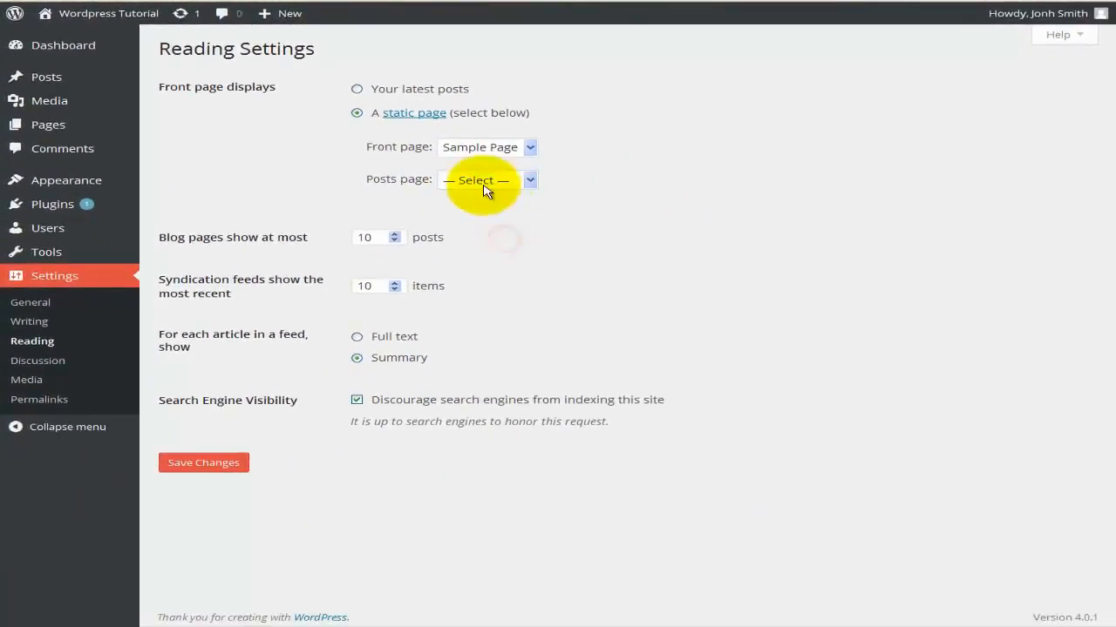
click(200, 462)
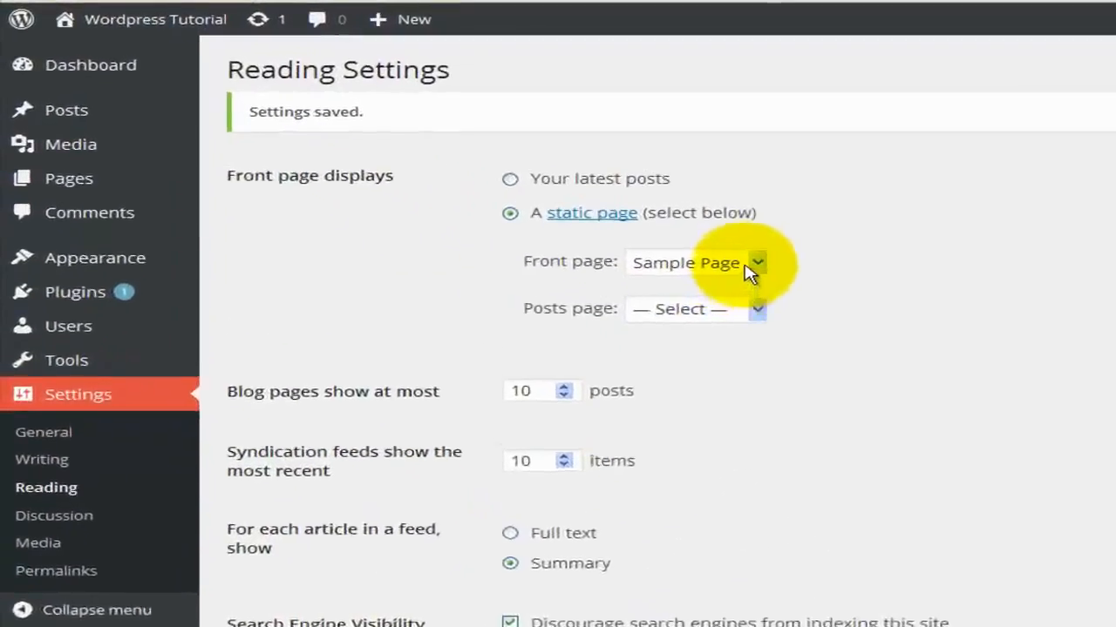
Confirm Sample Page is still the front page and keep blog posts per page at 10.
click(755, 264)
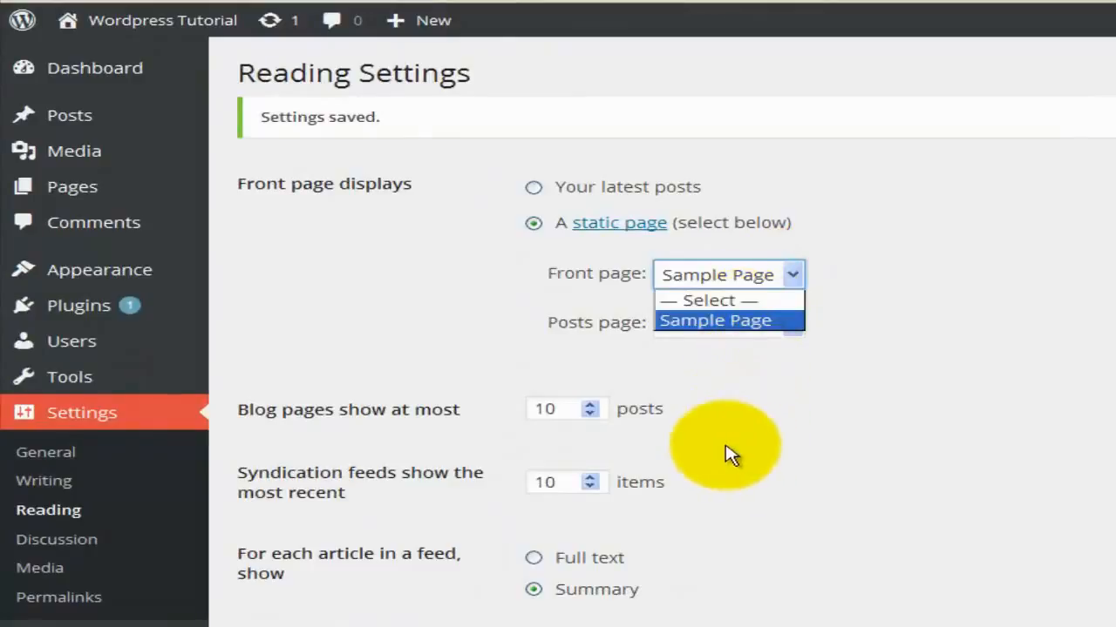
click(664, 321)
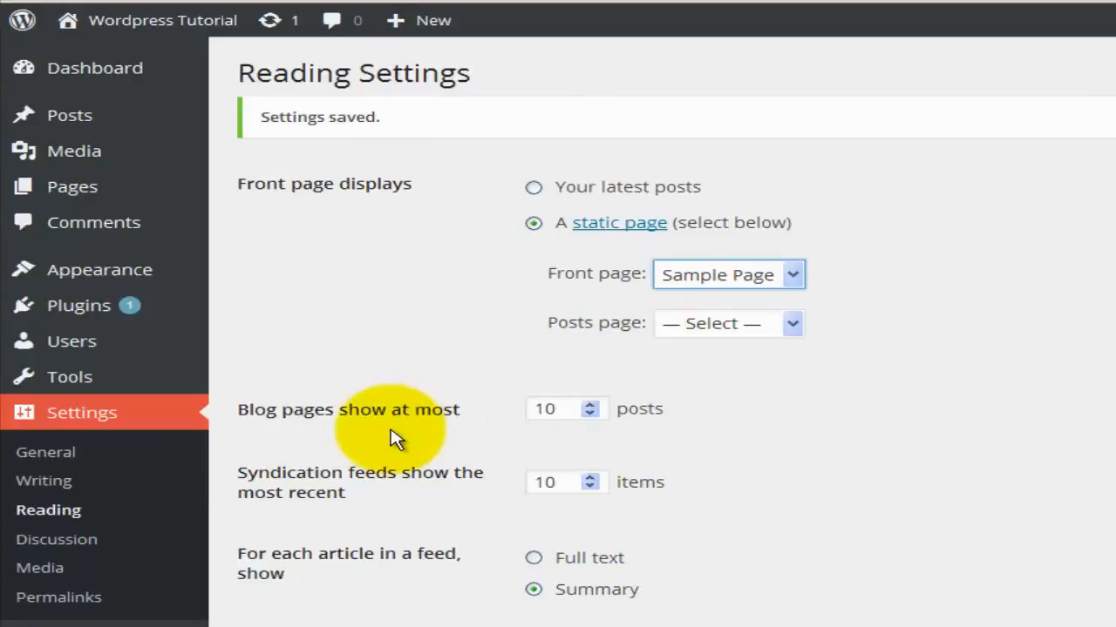
click(591, 402)
click(592, 414)
click(543, 406)
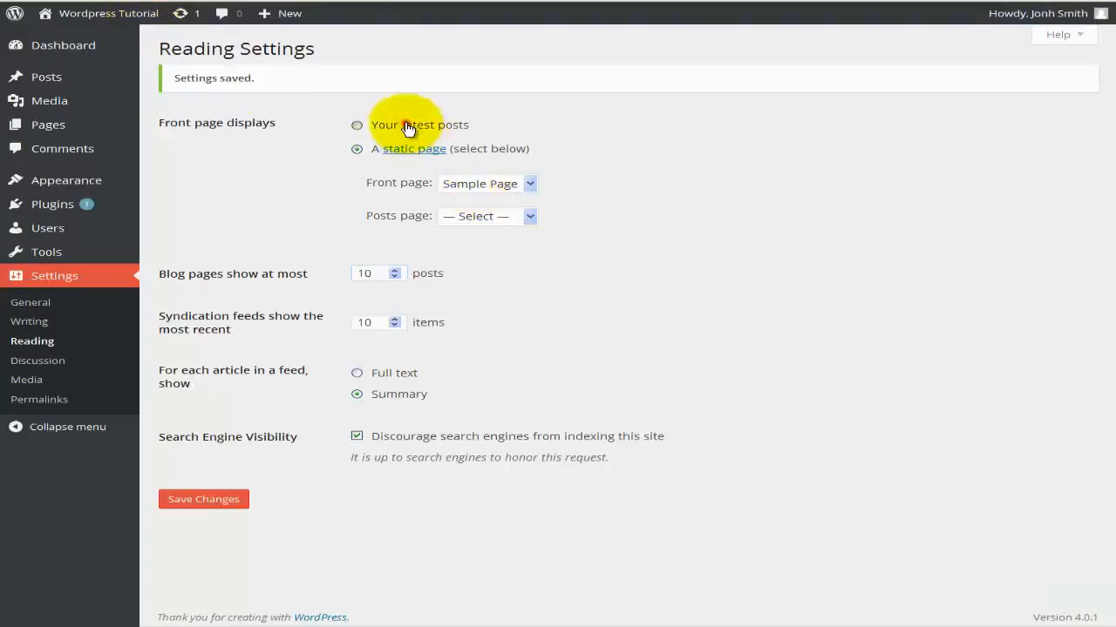
Switch the front page back to latest posts with feed summaries, save, and view the WordPress 4 post.
click(403, 125)
click(359, 394)
click(196, 503)
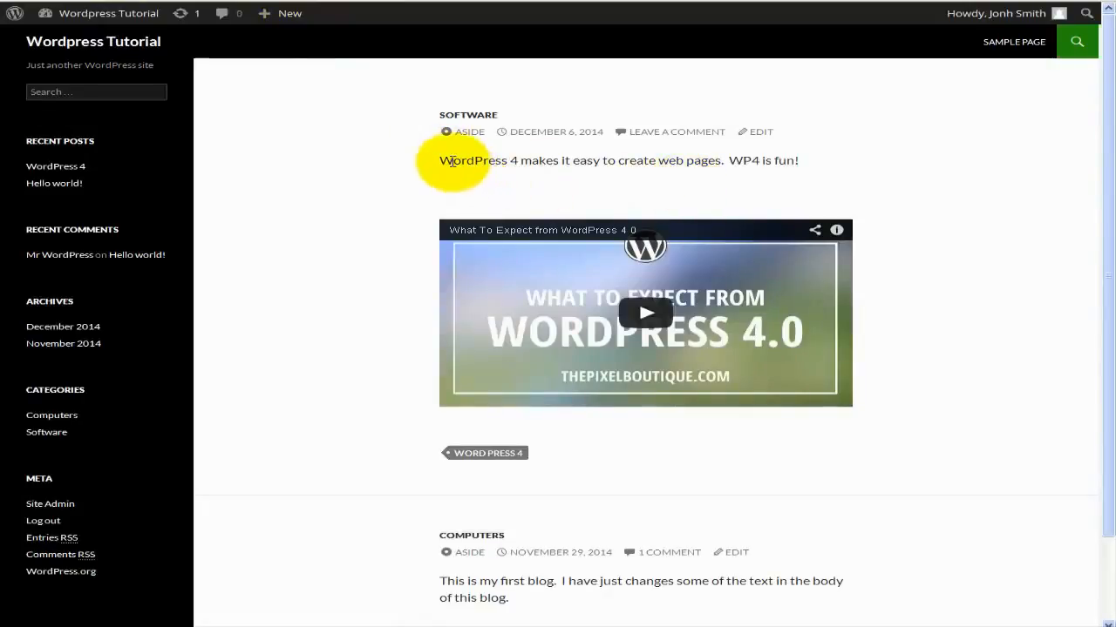
drag(439, 159, 815, 165)
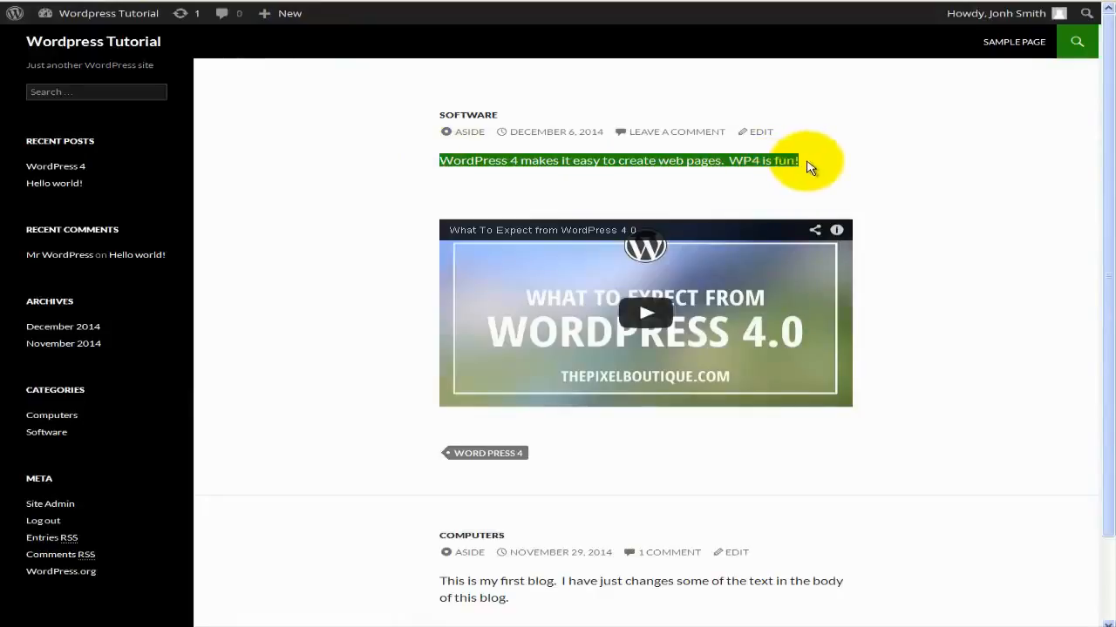
click(503, 171)
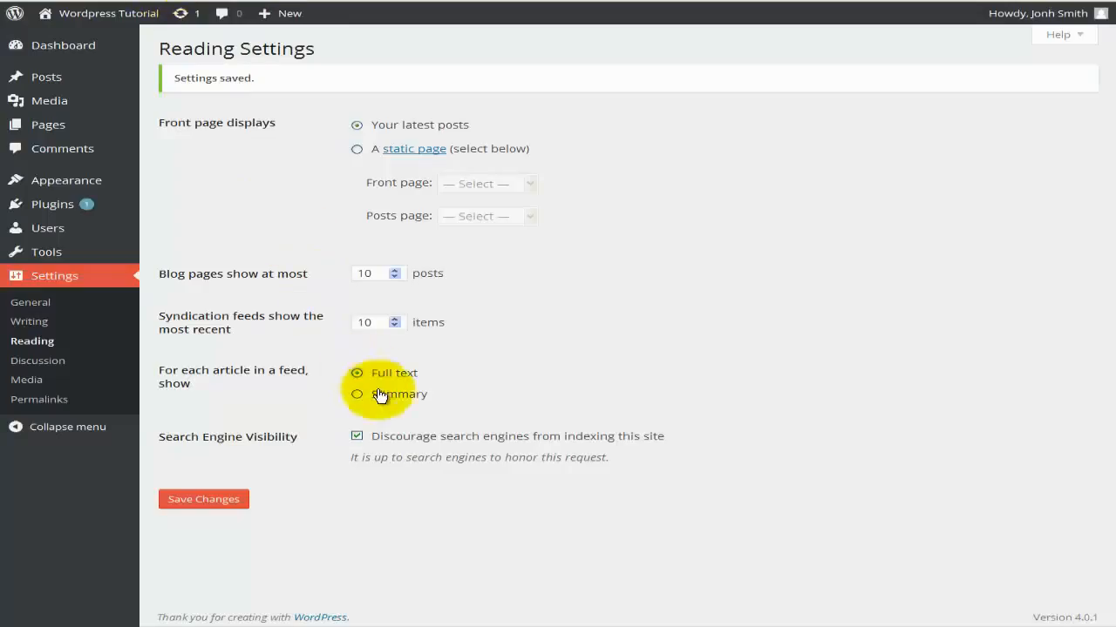
Choose 'Summary' for each article in a feed, then go to the Discussion settings.
click(380, 395)
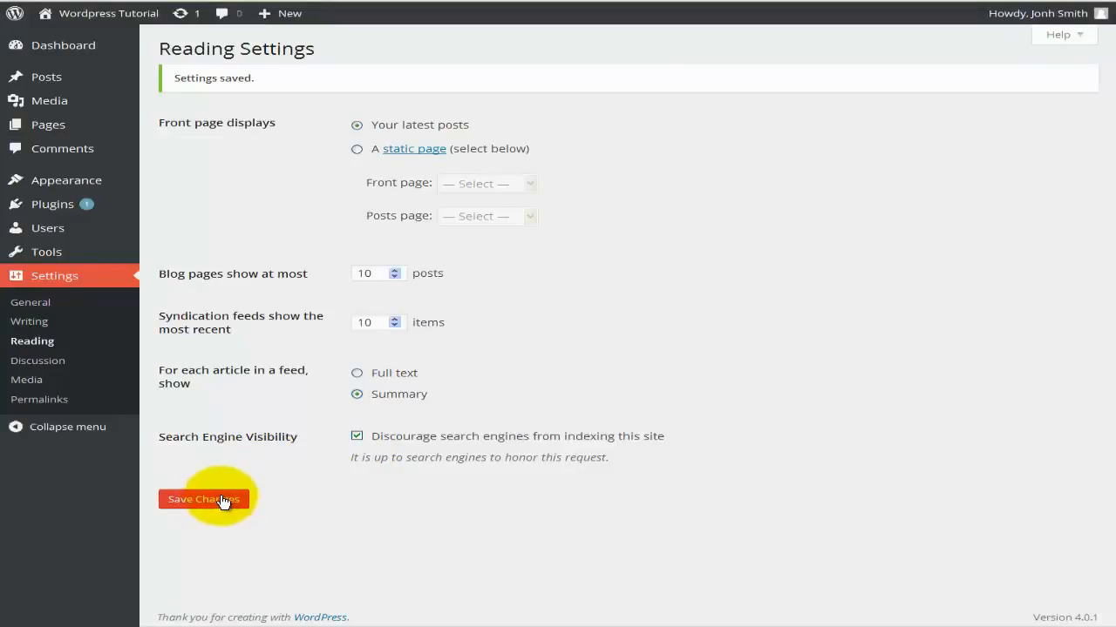
click(64, 366)
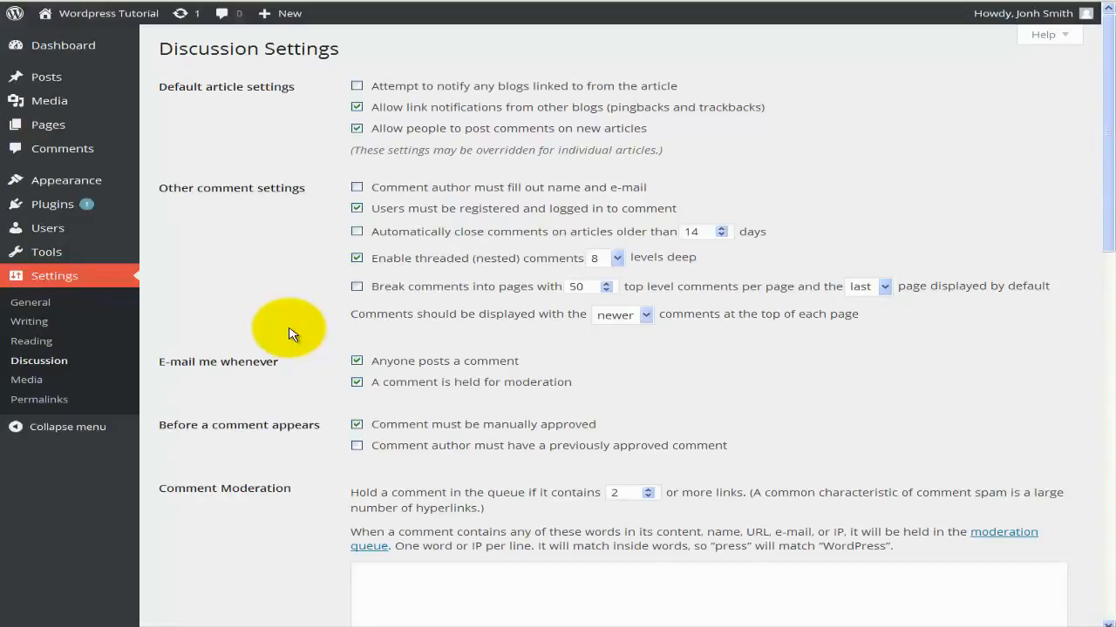
Scroll through the Discussion settings to review the pingback, comment and e-mail notification options.
scroll(290, 333, down, 3)
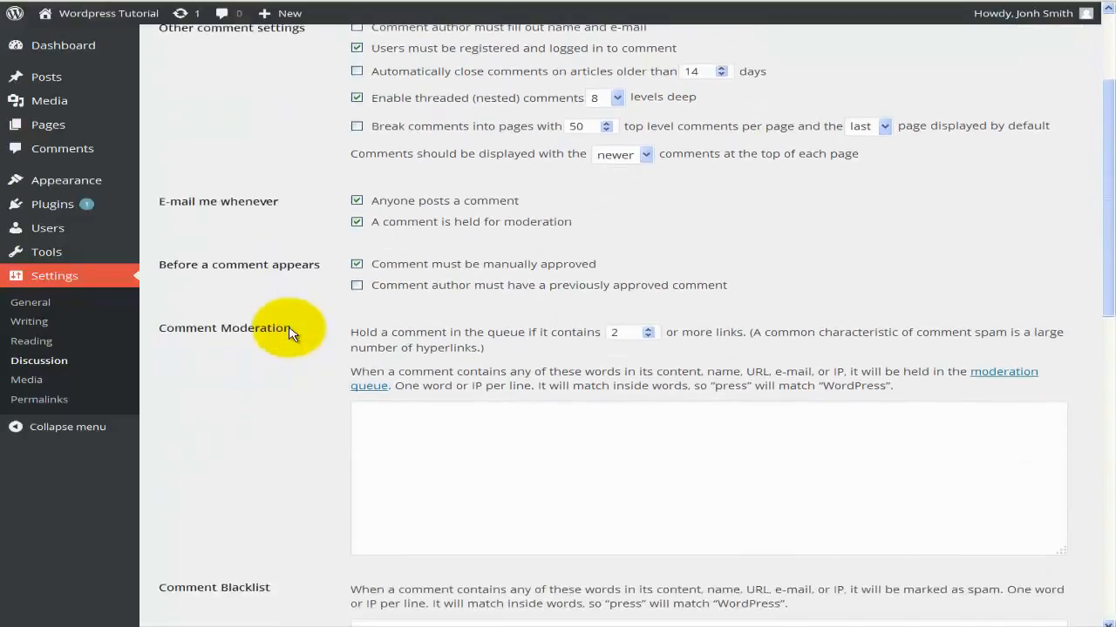
scroll(290, 333, down, 7)
scroll(290, 334, up, 6)
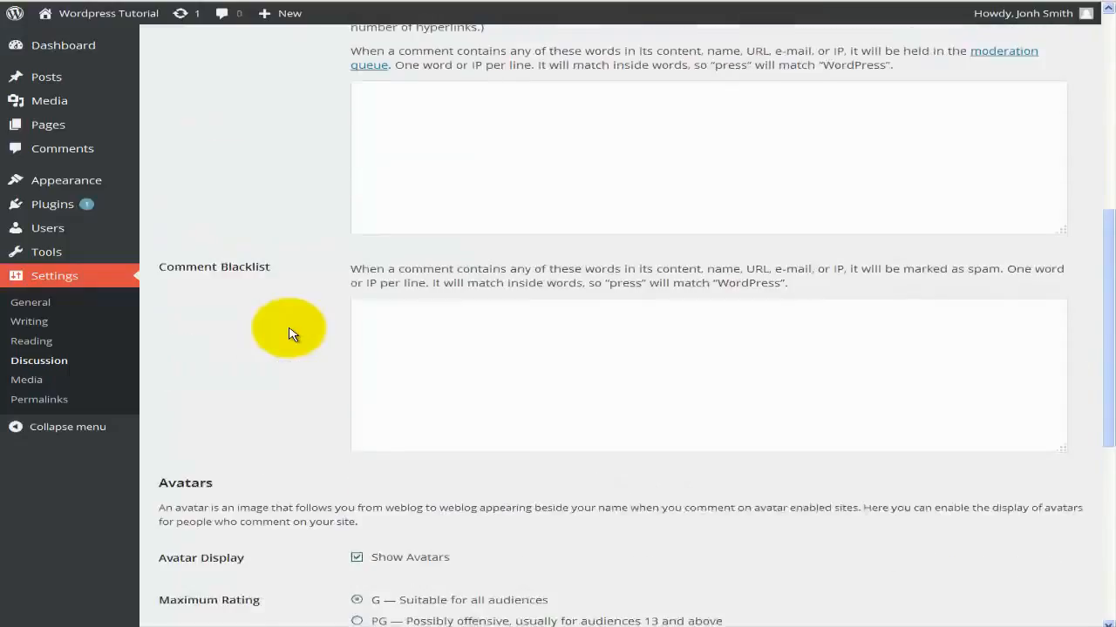
scroll(290, 334, up, 4)
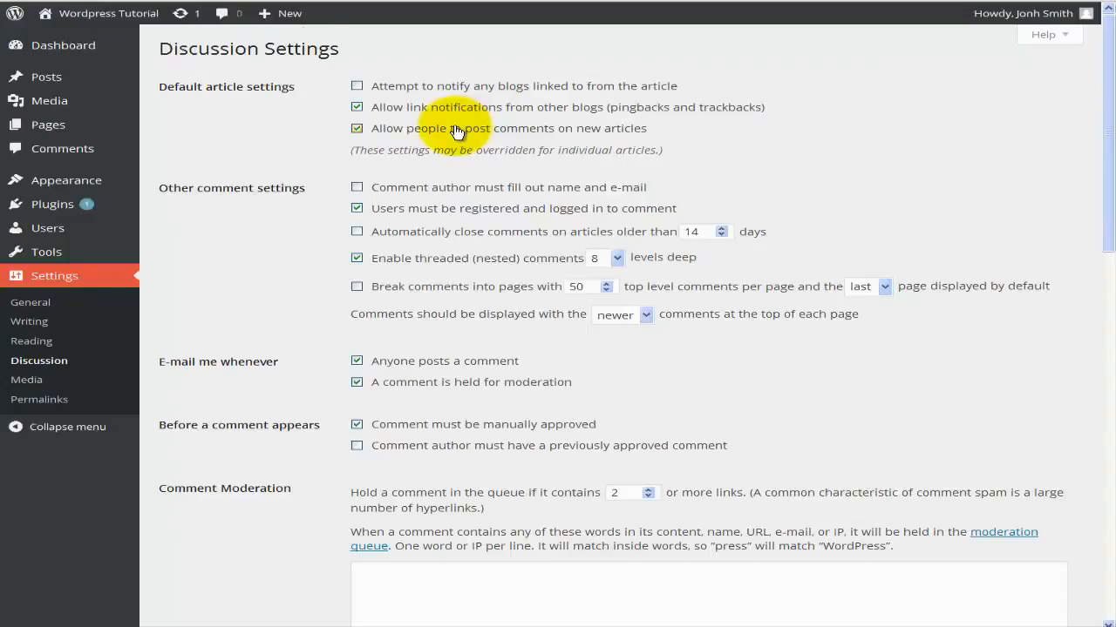
scroll(457, 132, down, 1)
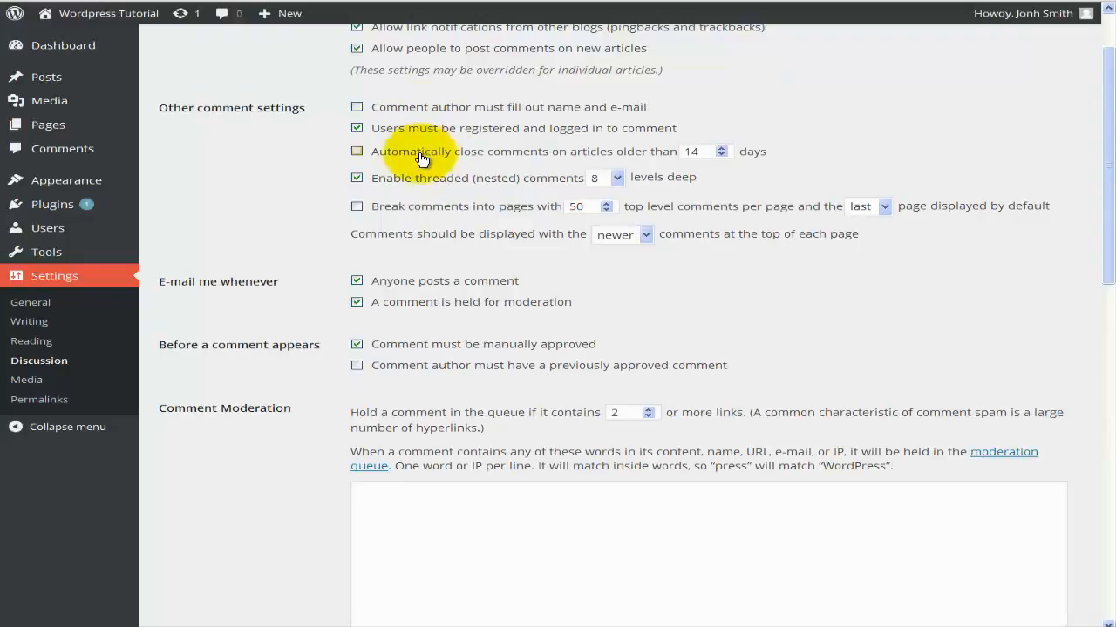
Set threaded comments to nest 10 levels deep and keep newer comments displayed first.
click(691, 152)
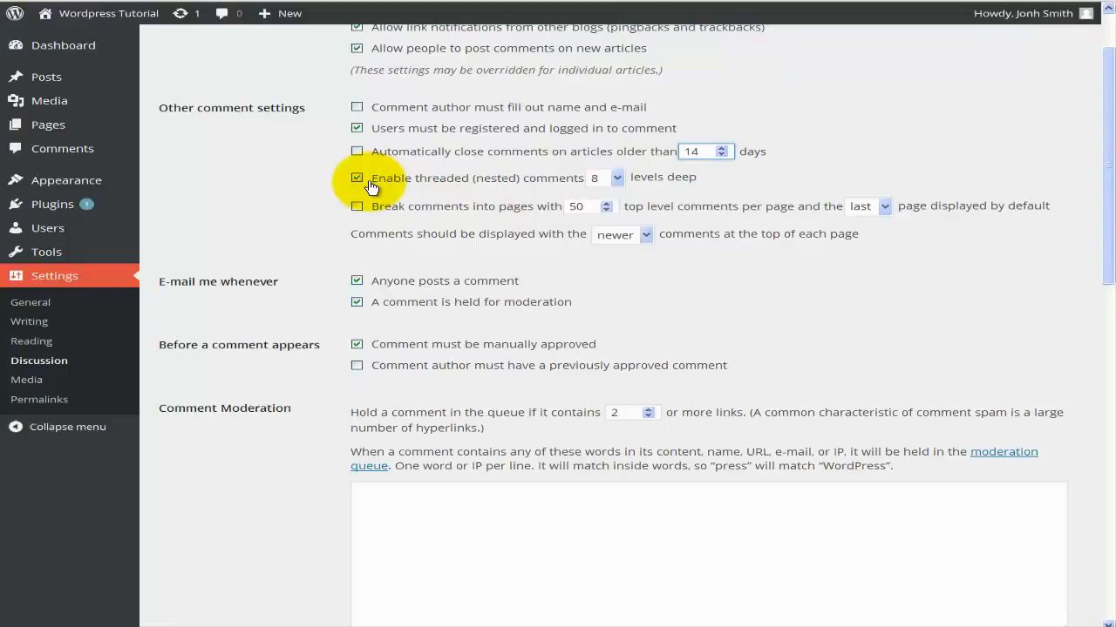
click(597, 181)
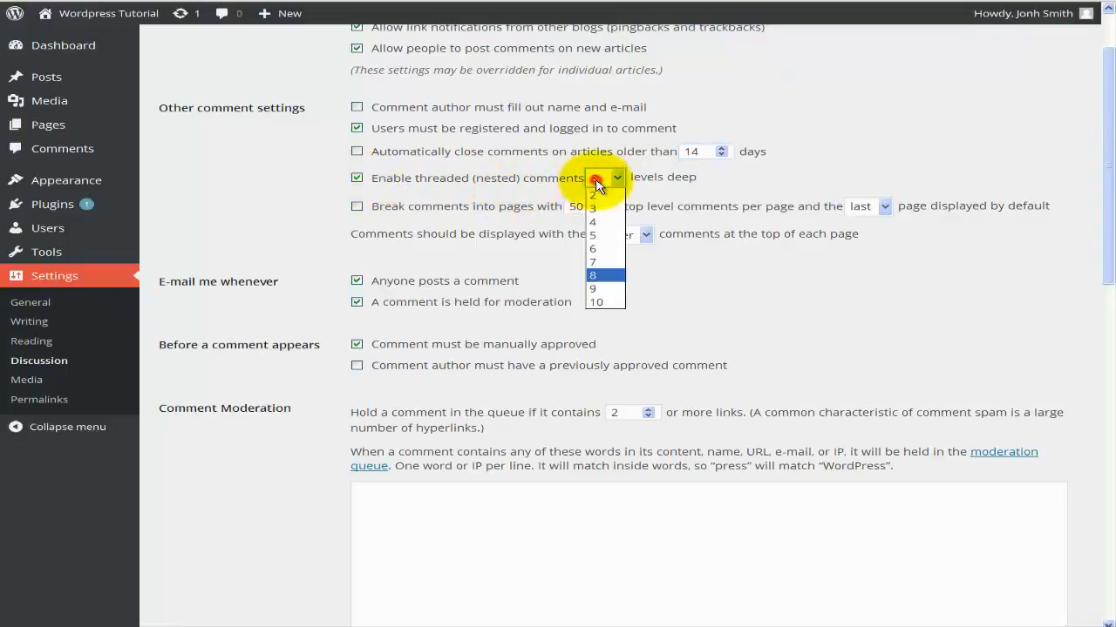
click(596, 182)
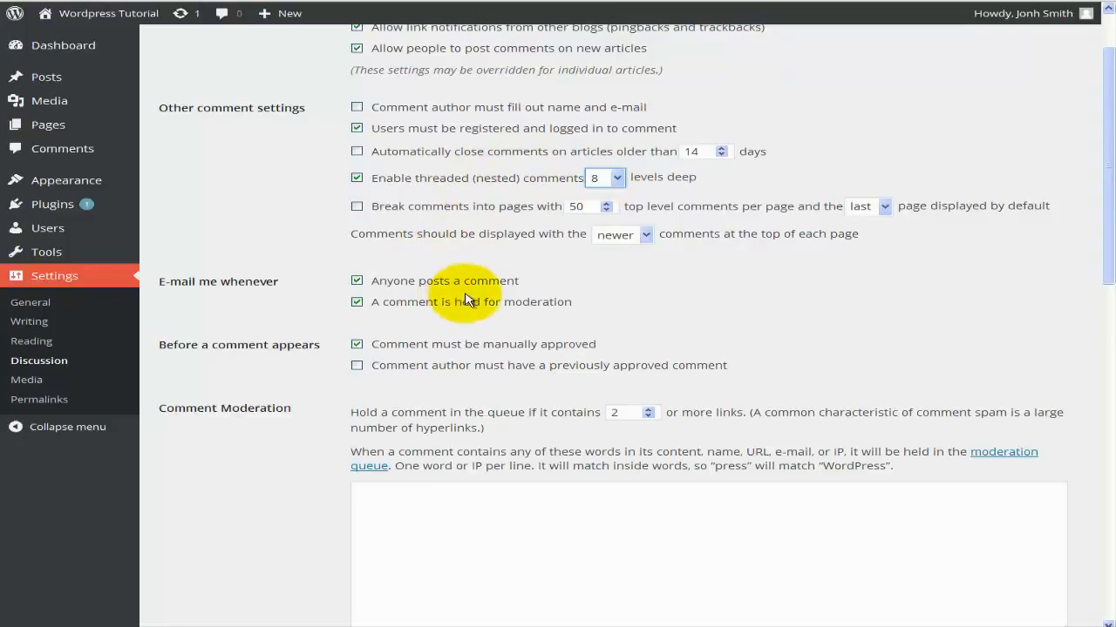
click(617, 178)
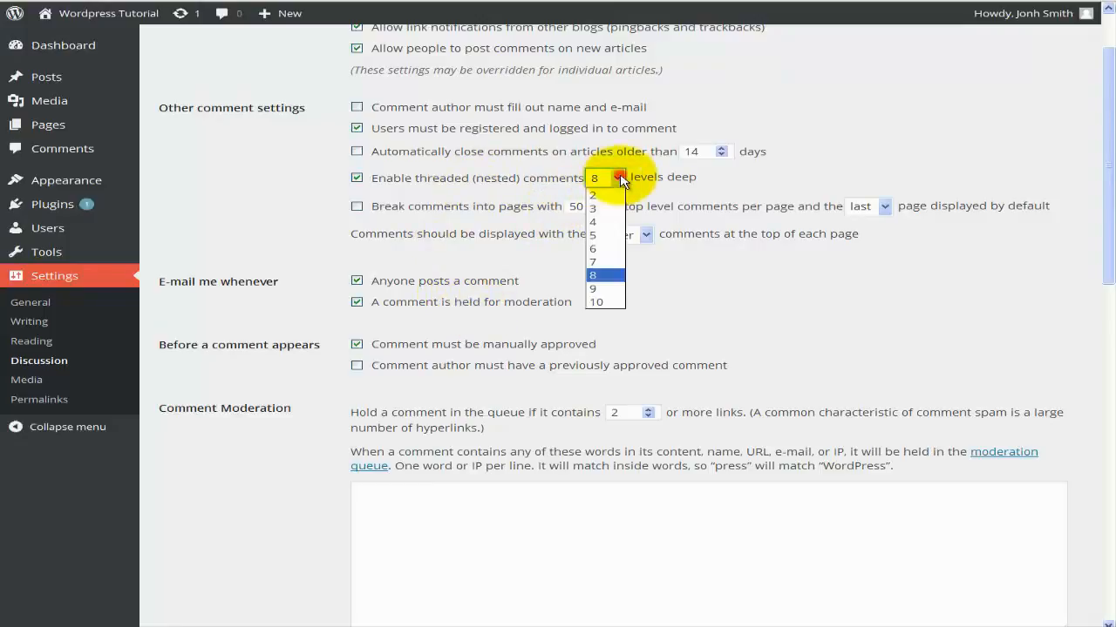
click(615, 302)
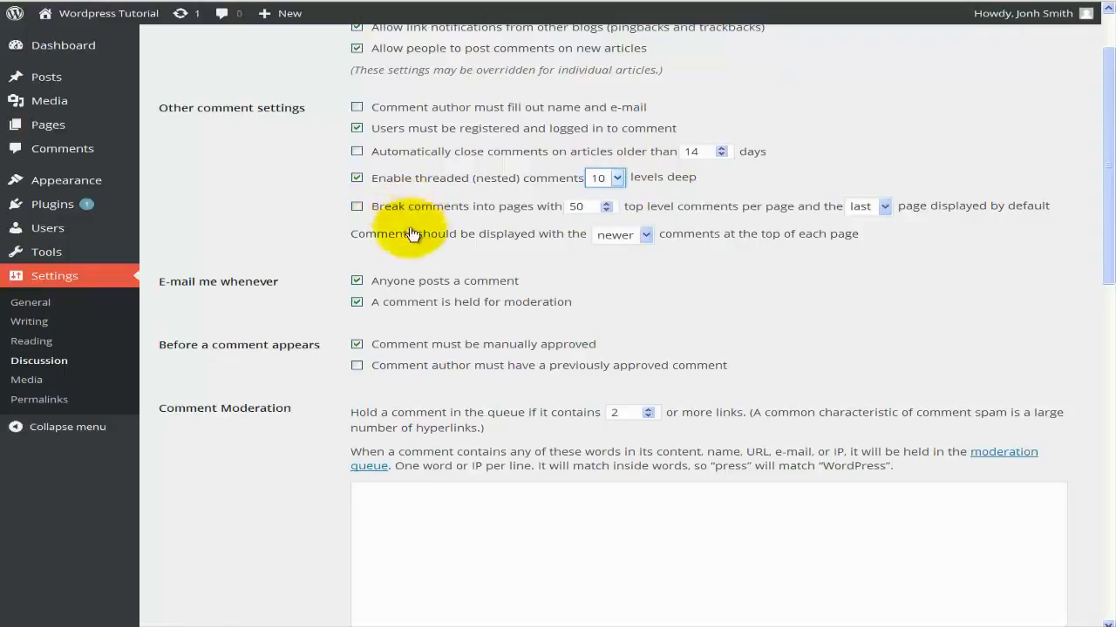
click(645, 235)
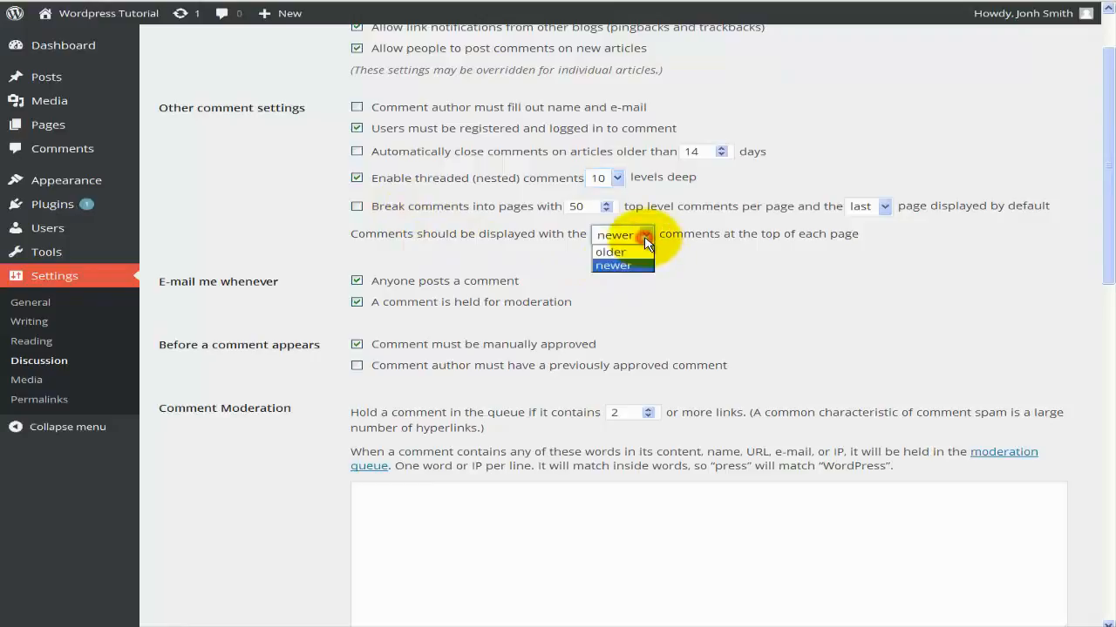
click(629, 267)
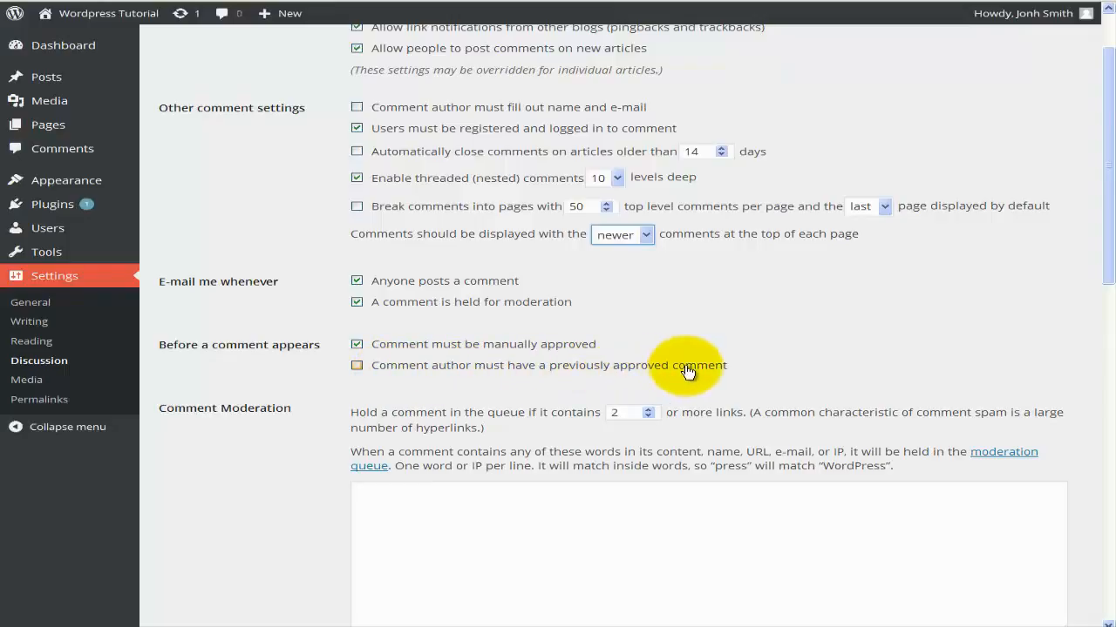
Uncheck 'Comment must be manually approved', leaving the previously-approved-author requirement off.
click(358, 368)
click(358, 368)
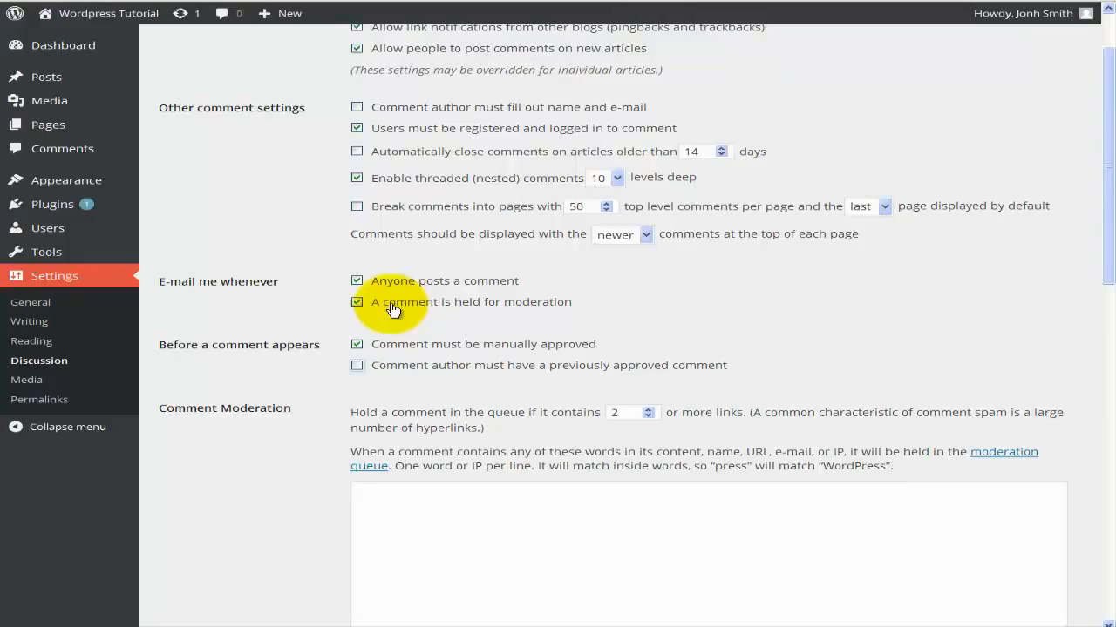
scroll(392, 310, down, 1)
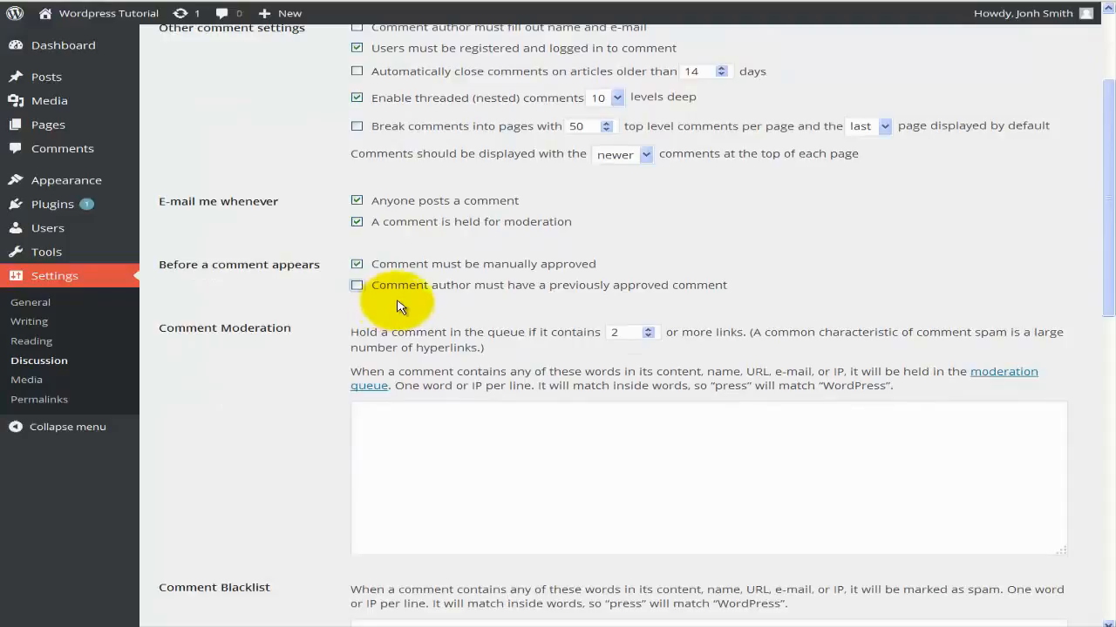
scroll(261, 331, down, 1)
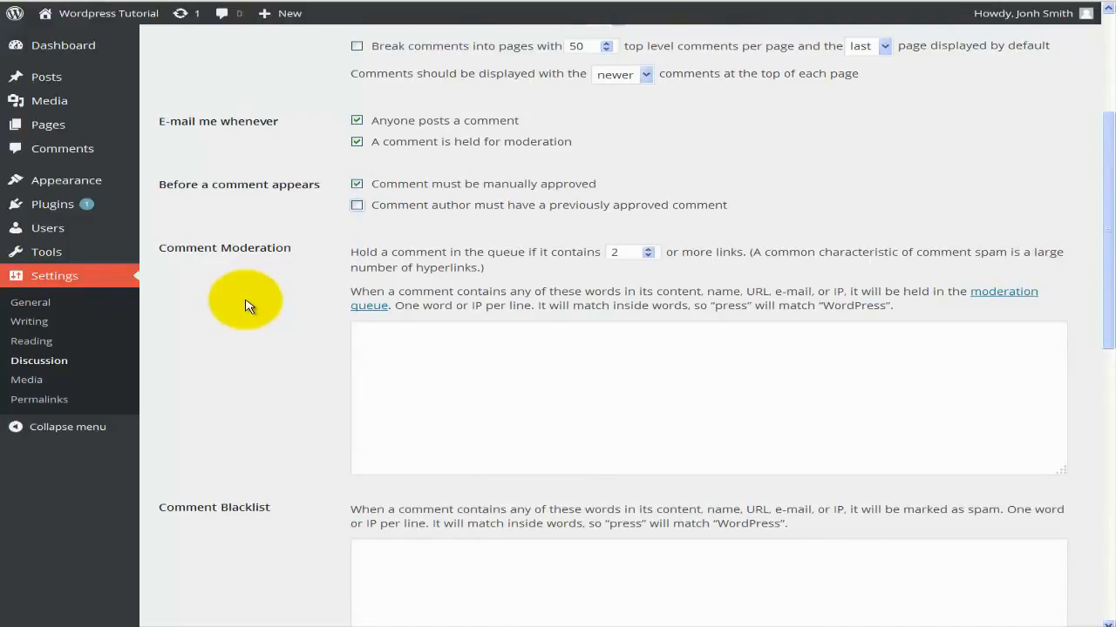
click(356, 184)
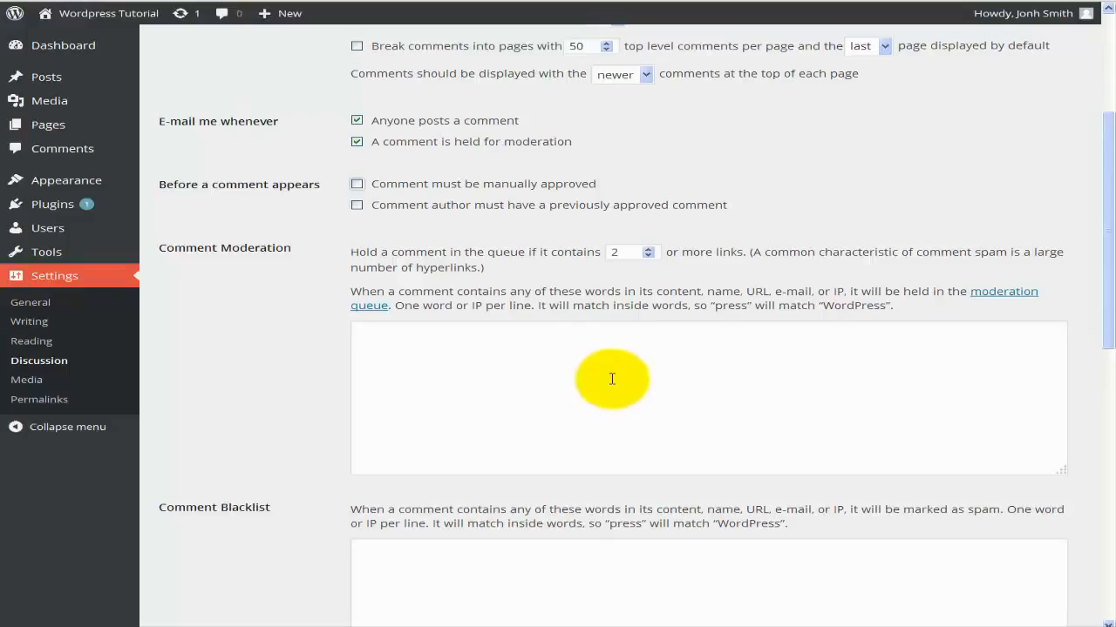
click(484, 336)
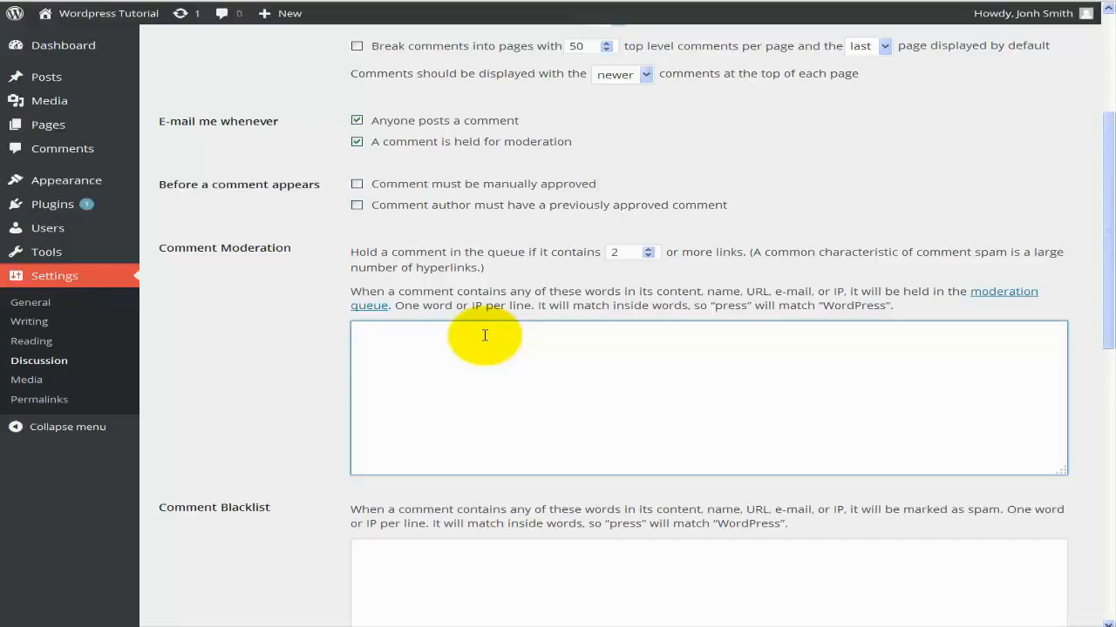
scroll(487, 334, down, 2)
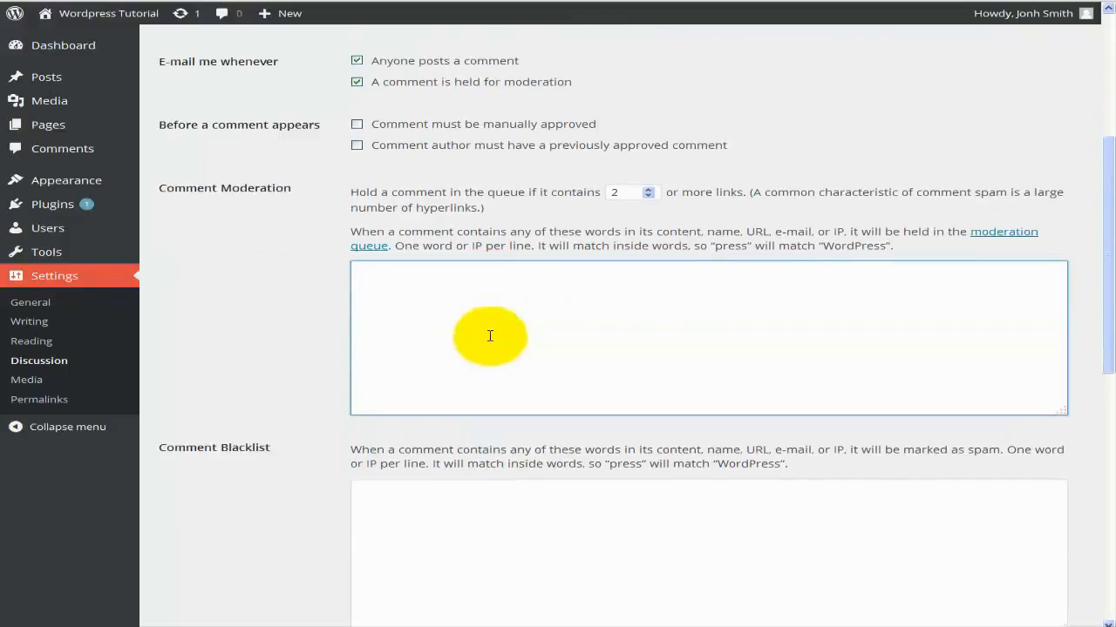
scroll(429, 296, down, 2)
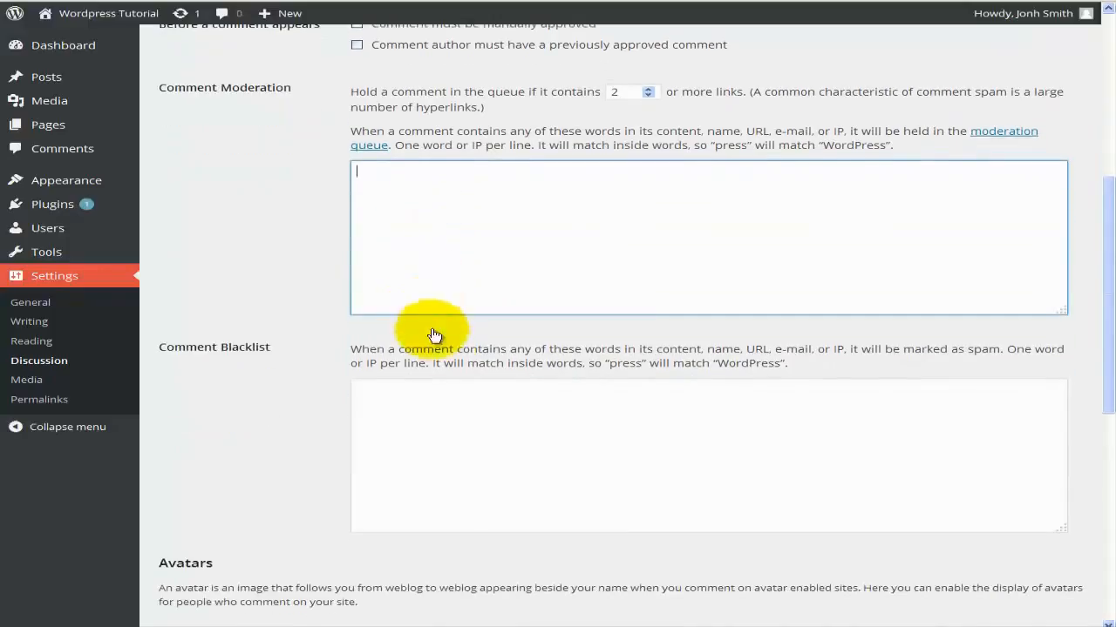
scroll(465, 398, down, 2)
click(460, 385)
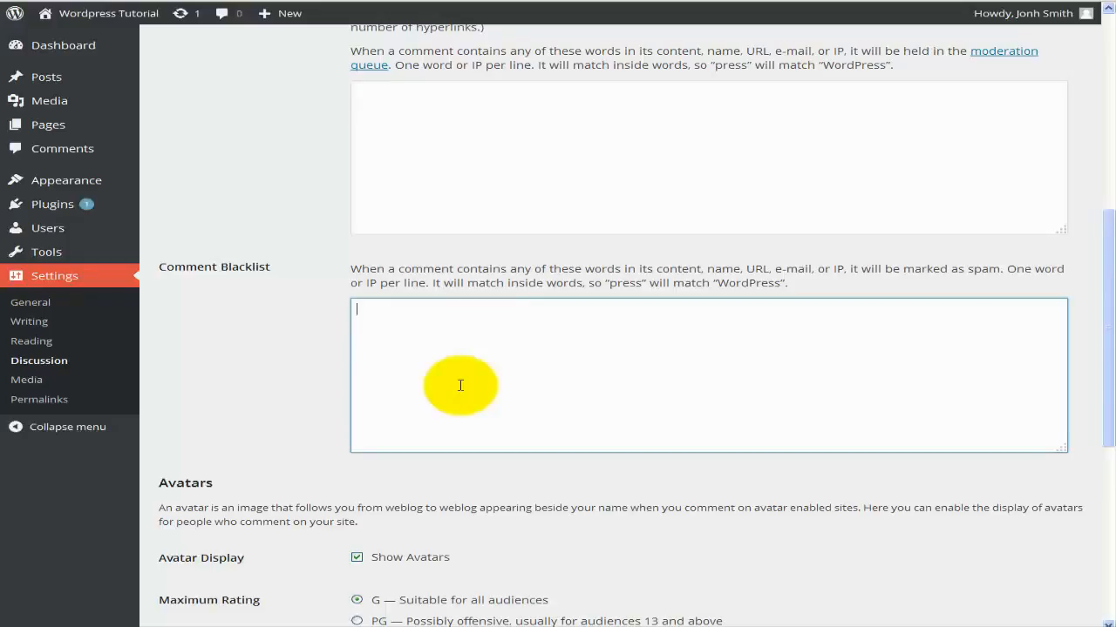
scroll(460, 385, down, 5)
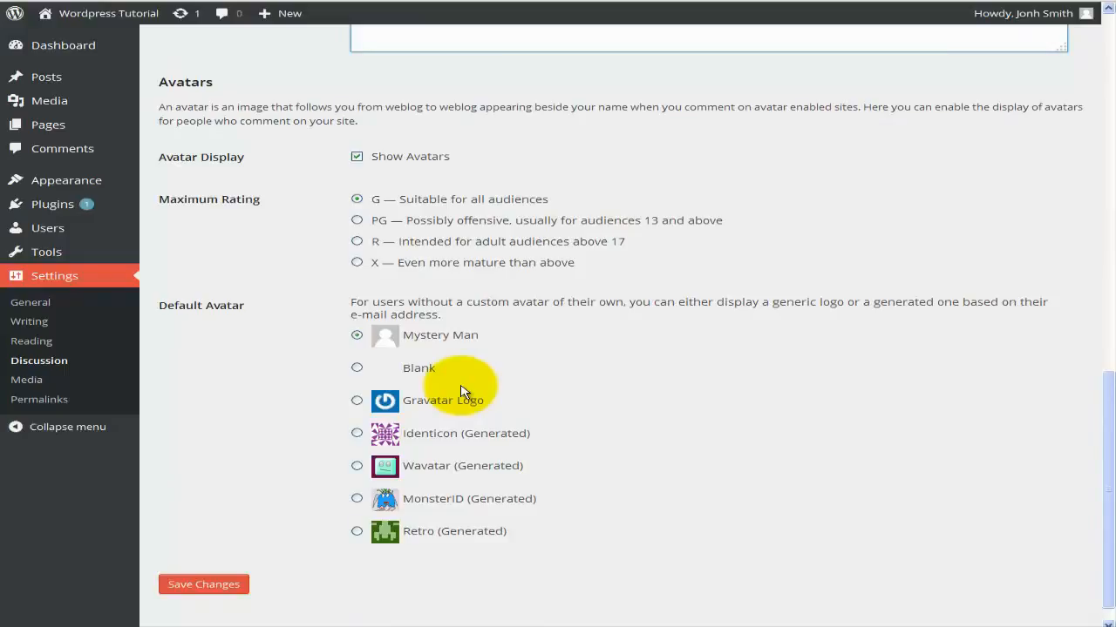
click(392, 165)
click(392, 166)
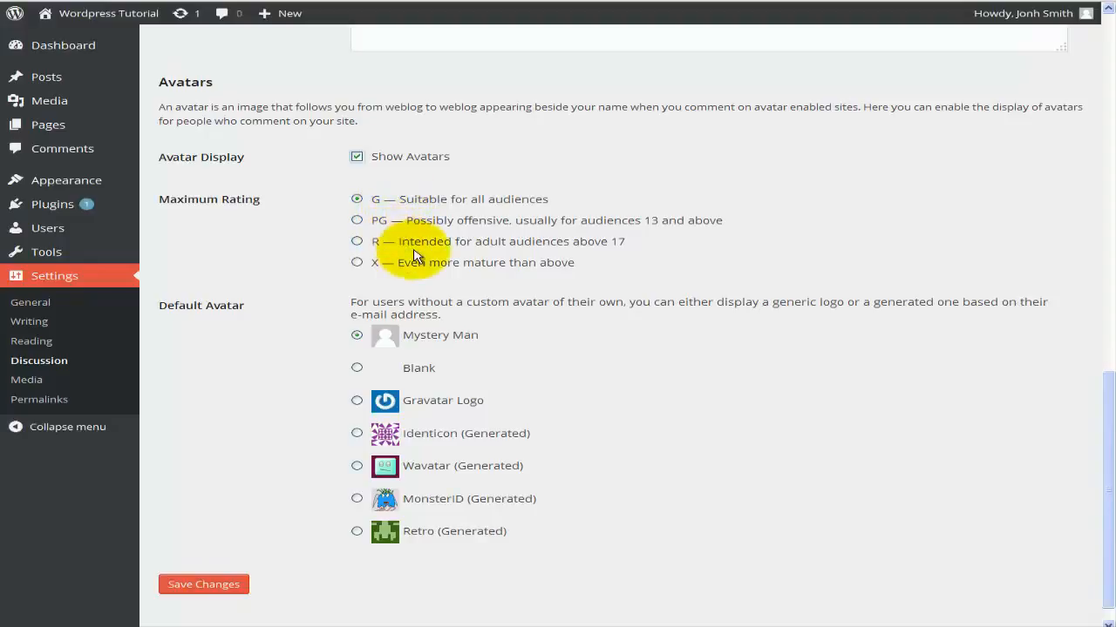
scroll(622, 348, down, 1)
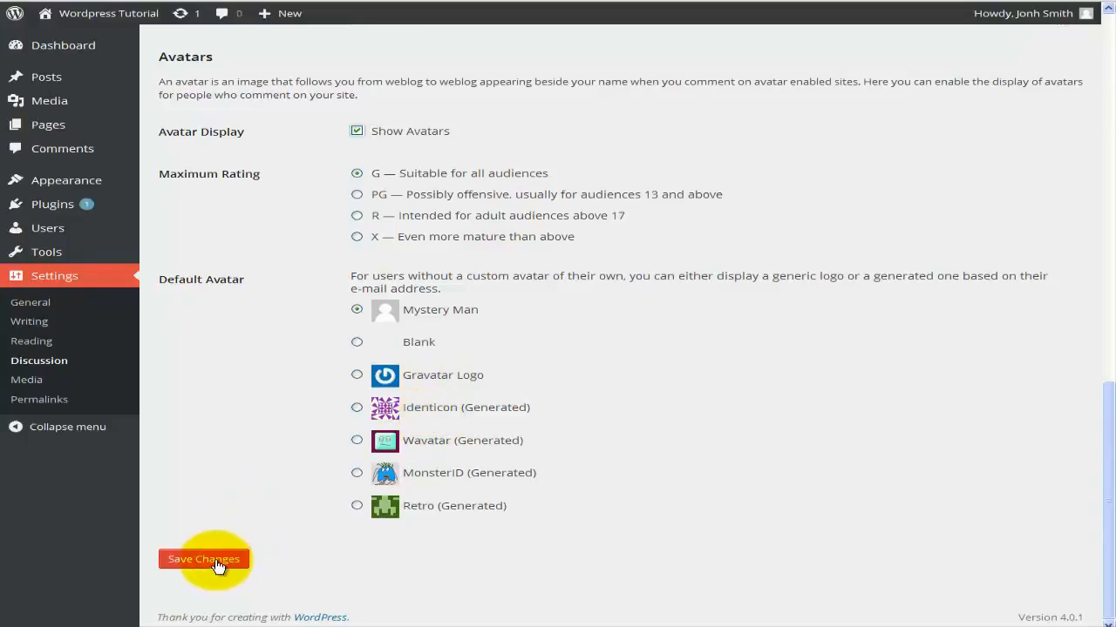
click(63, 382)
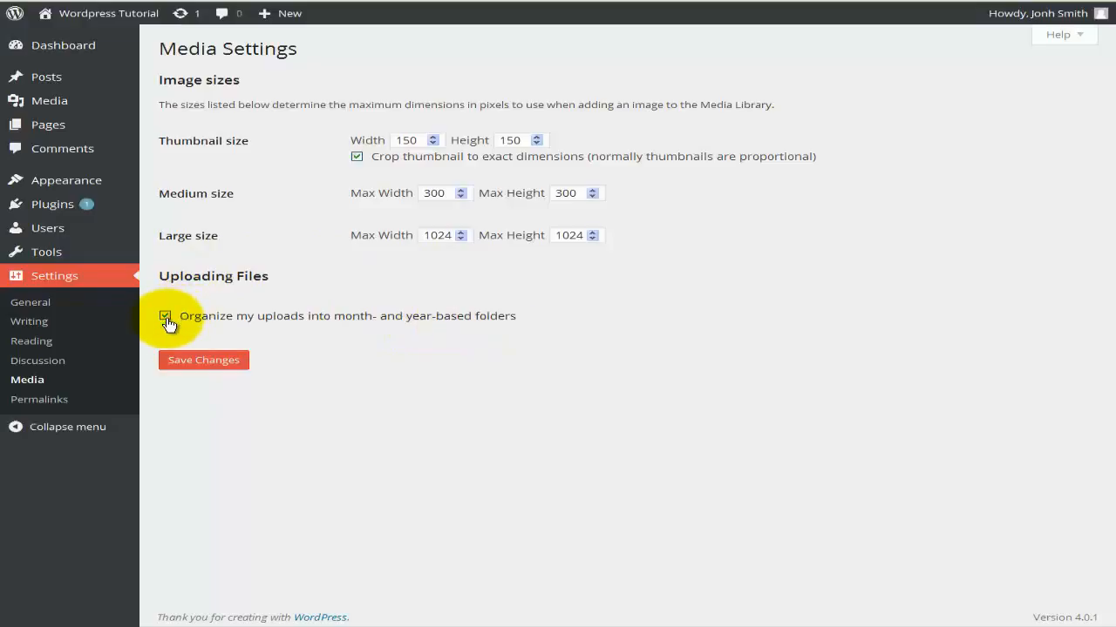
Go to Settings > Permalinks after looking over the Media options.
click(74, 404)
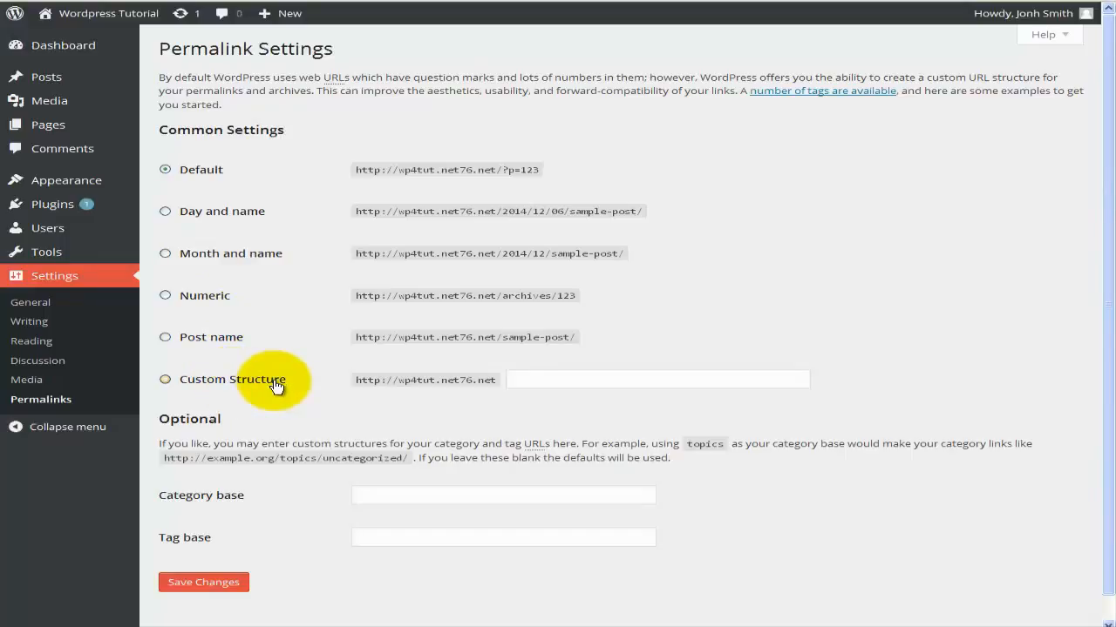
scroll(273, 386, down, 1)
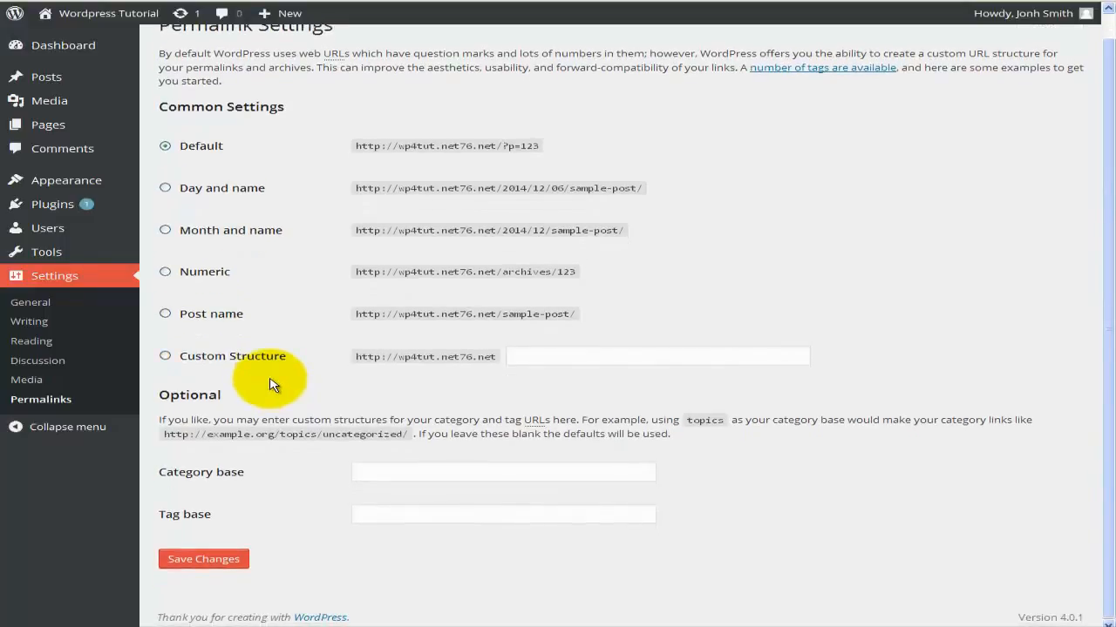
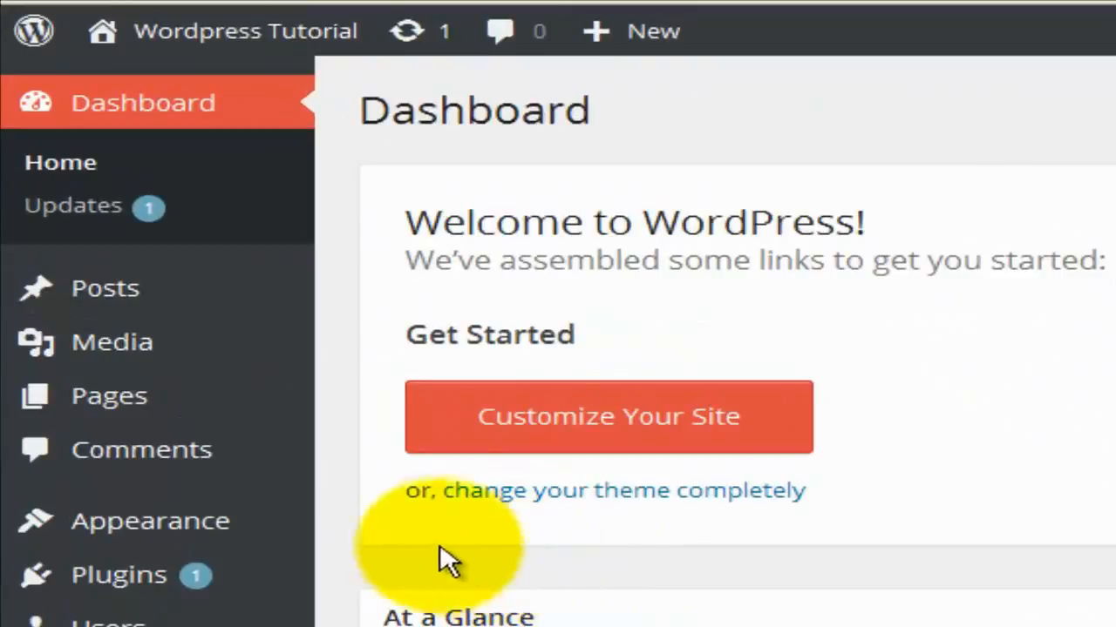
Open Media from the sidebar, leave the All (0) filter unchanged, and switch to grid view.
mouse_move(213, 355)
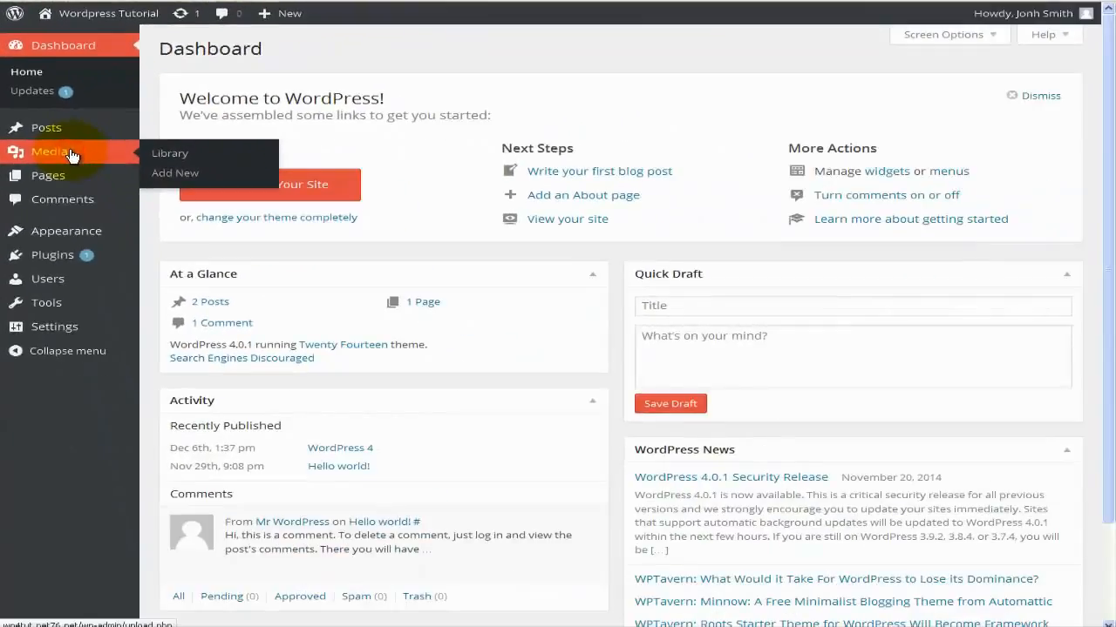
click(73, 155)
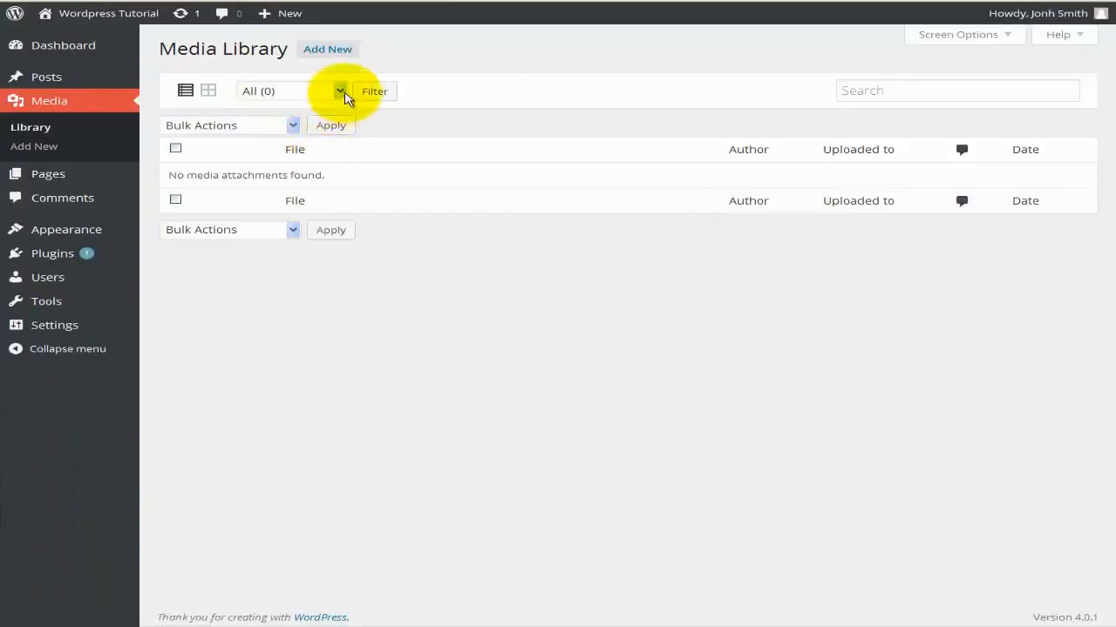
click(340, 92)
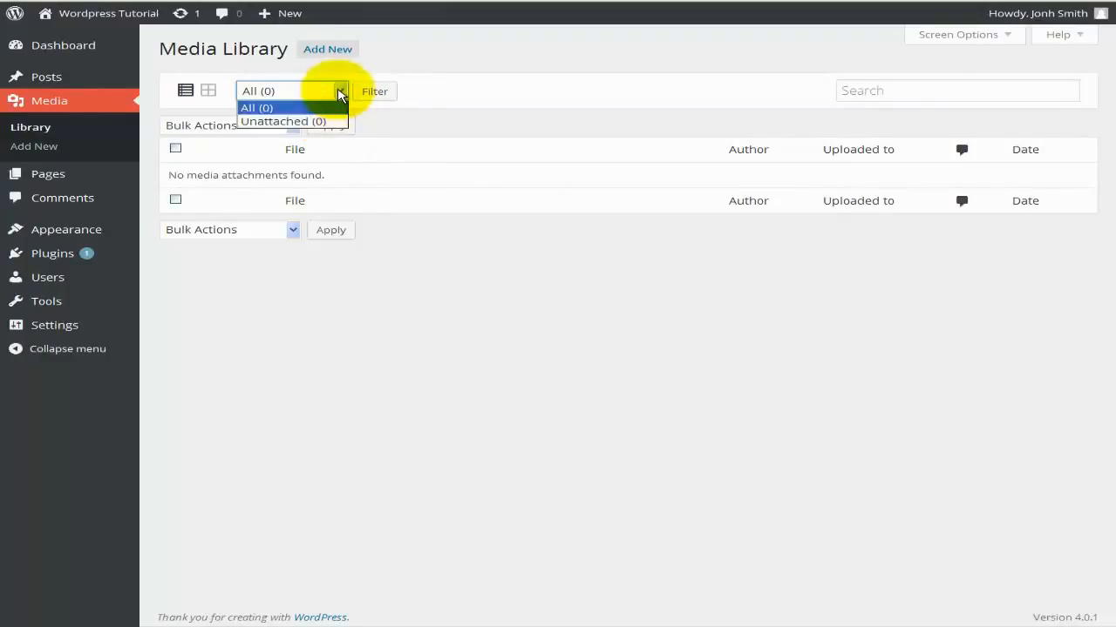
click(339, 87)
click(211, 92)
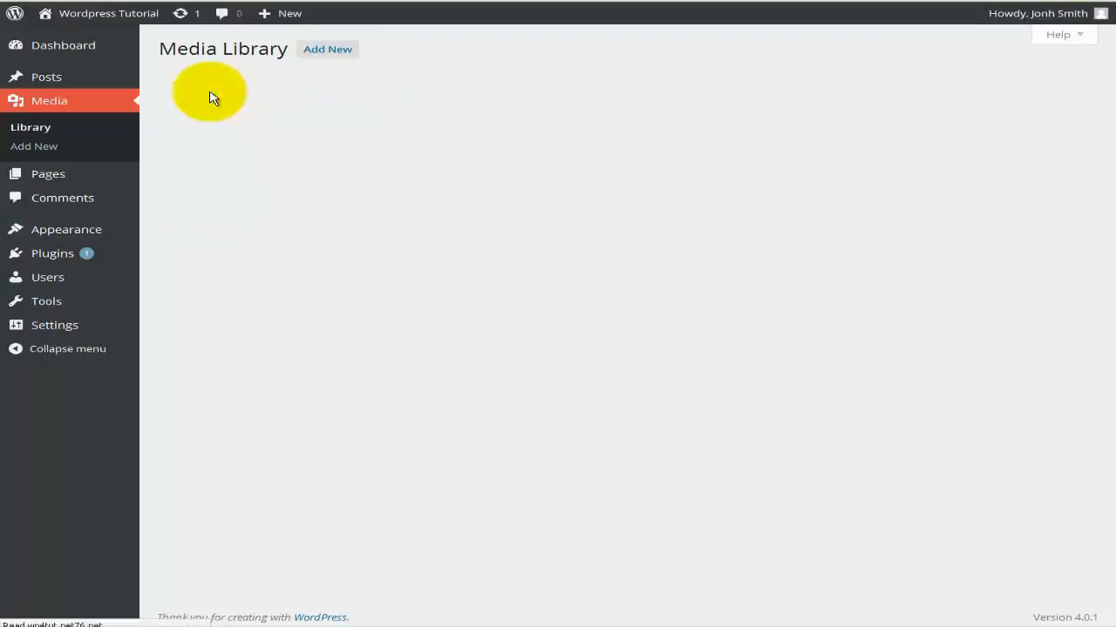
Look over the media-type and date filters and search box, then bring up Add New's upload area.
click(343, 92)
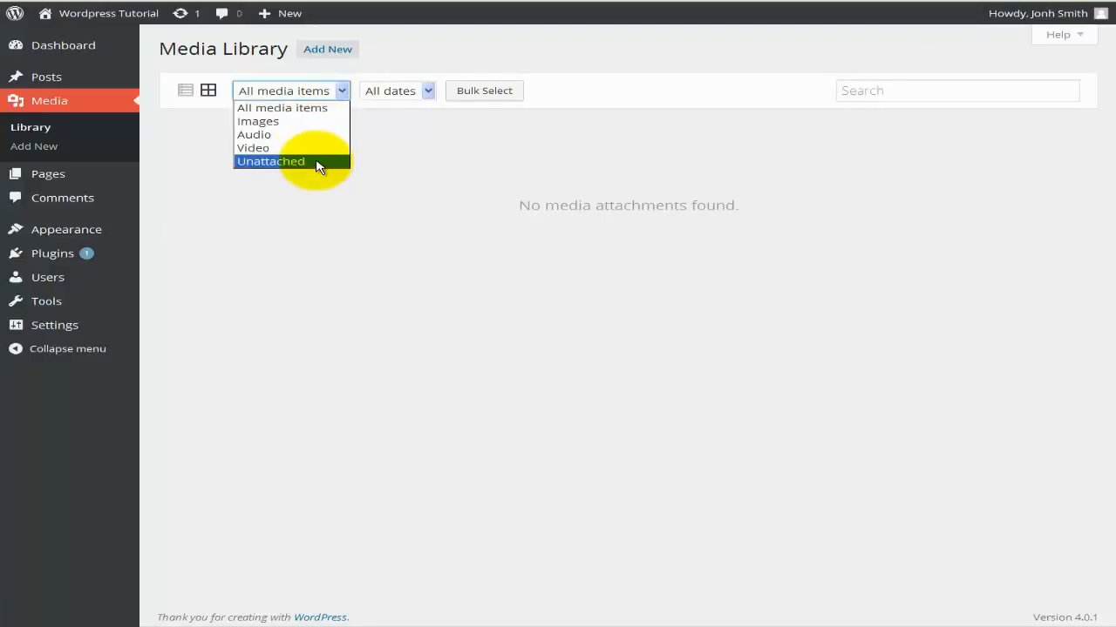
click(404, 162)
click(427, 92)
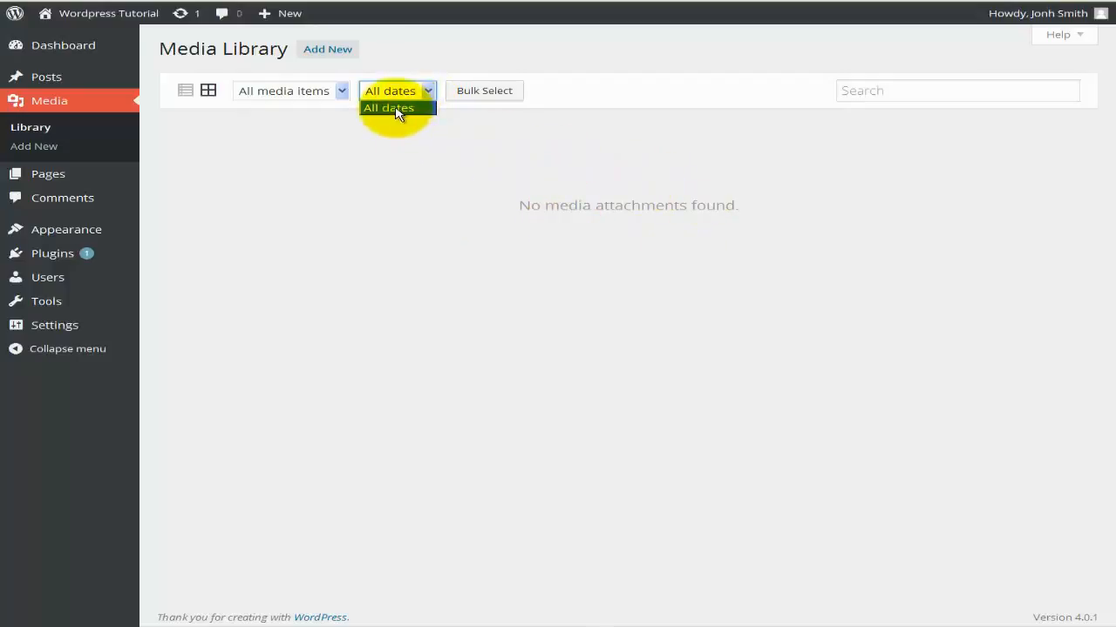
click(410, 161)
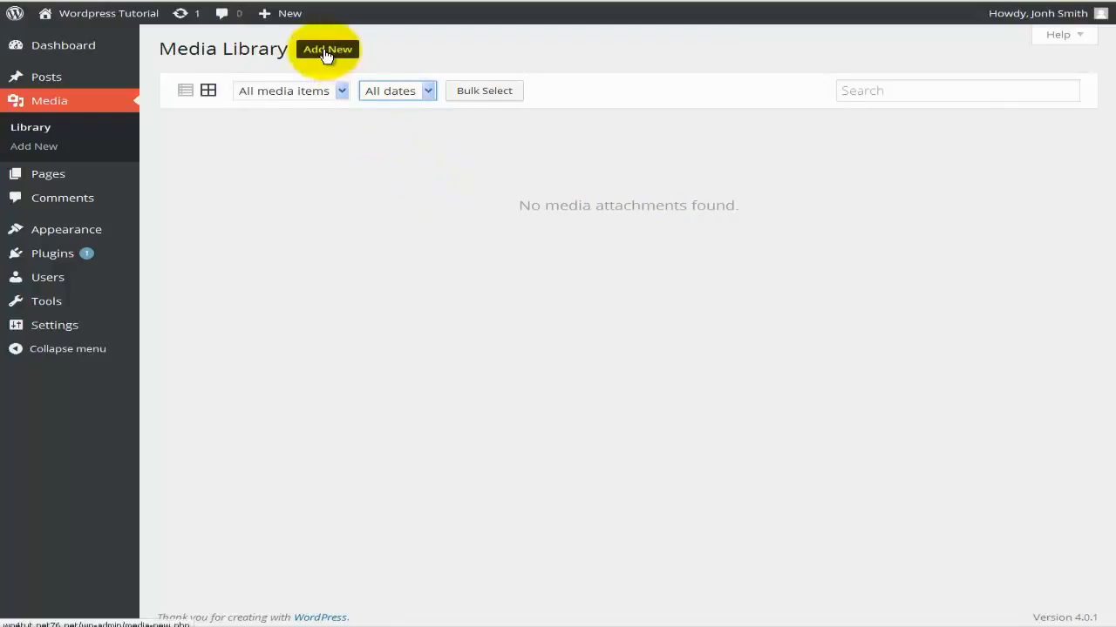
click(852, 91)
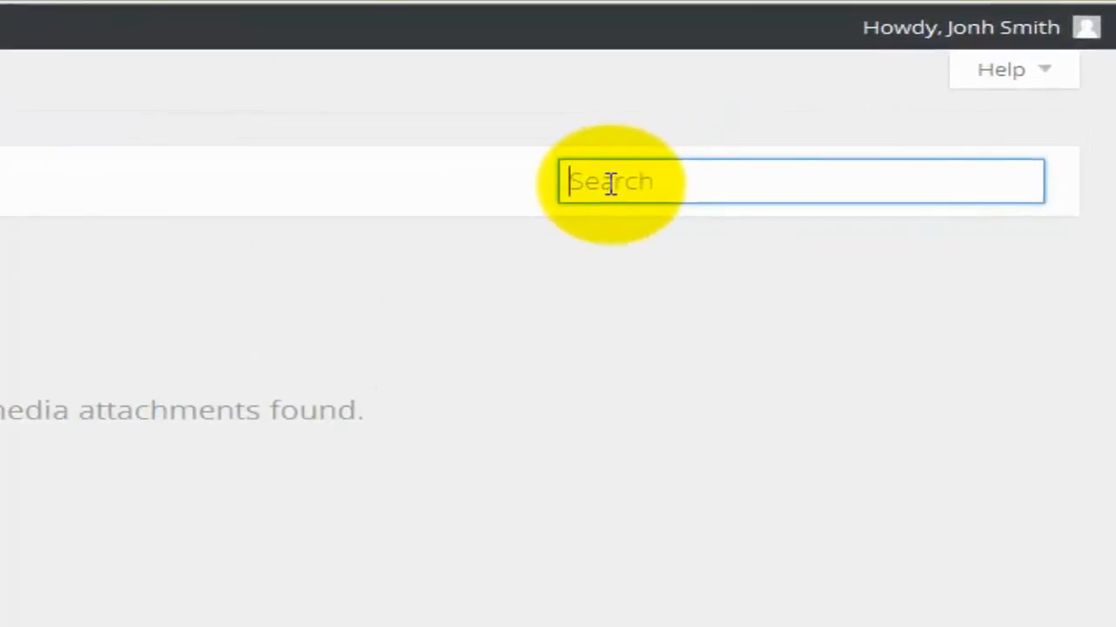
click(412, 178)
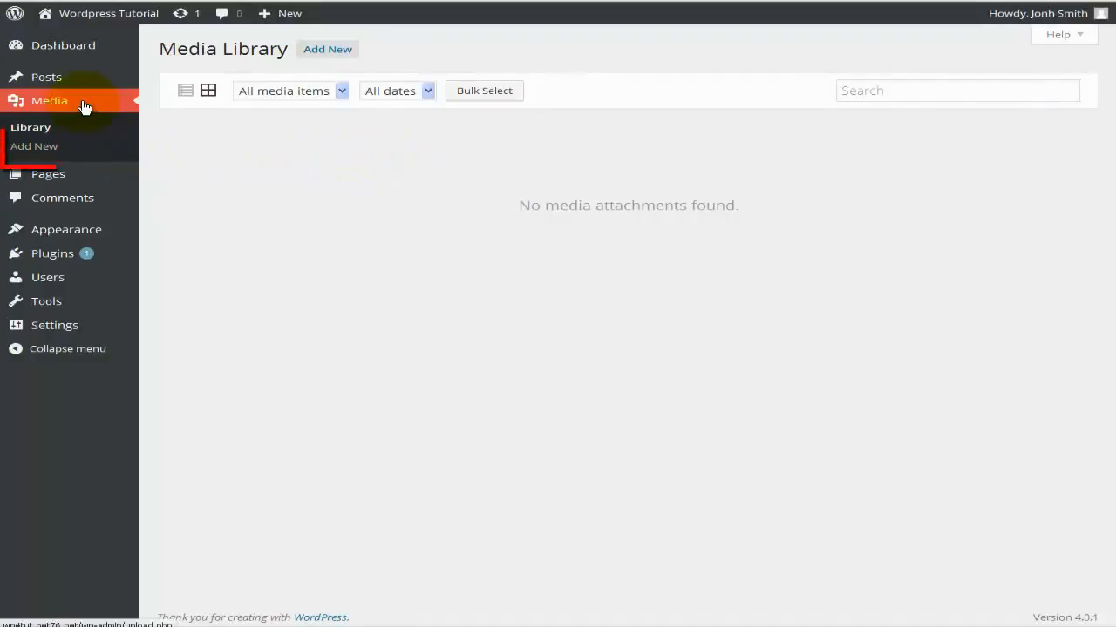
click(329, 56)
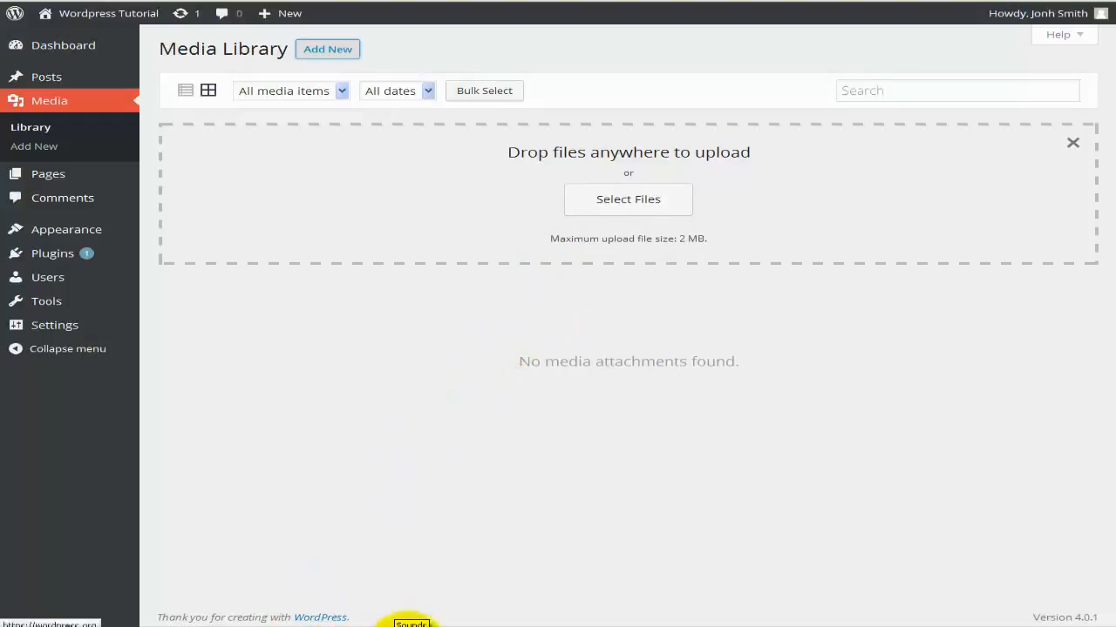
Drag computer1, computer2 and Wordpress from the Images folder into the library, then switch to list view.
click(401, 624)
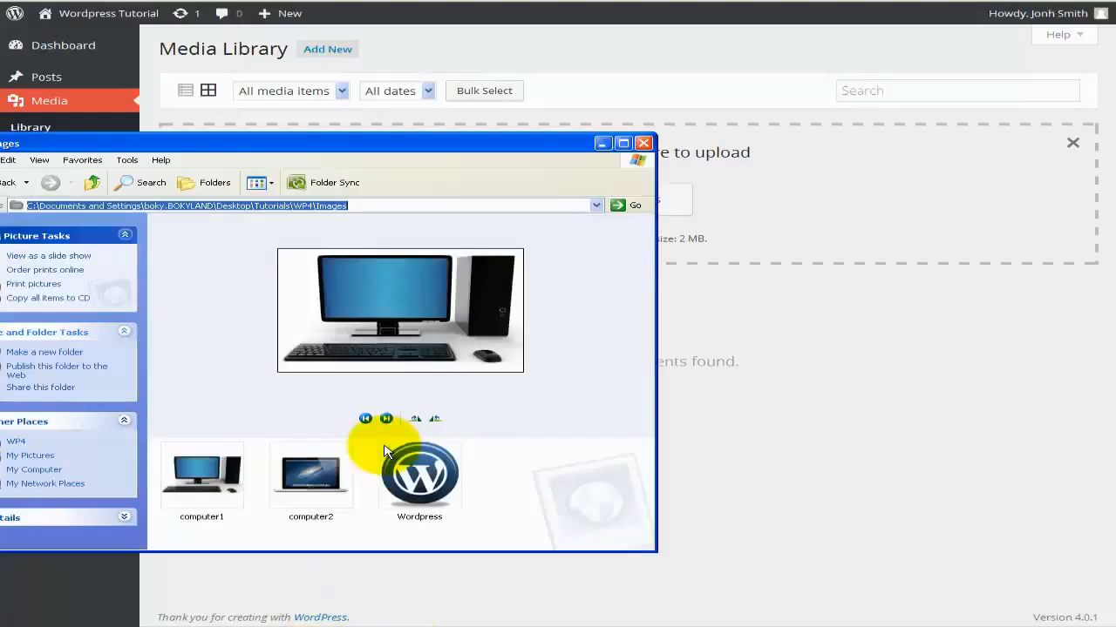
drag(226, 478, 763, 192)
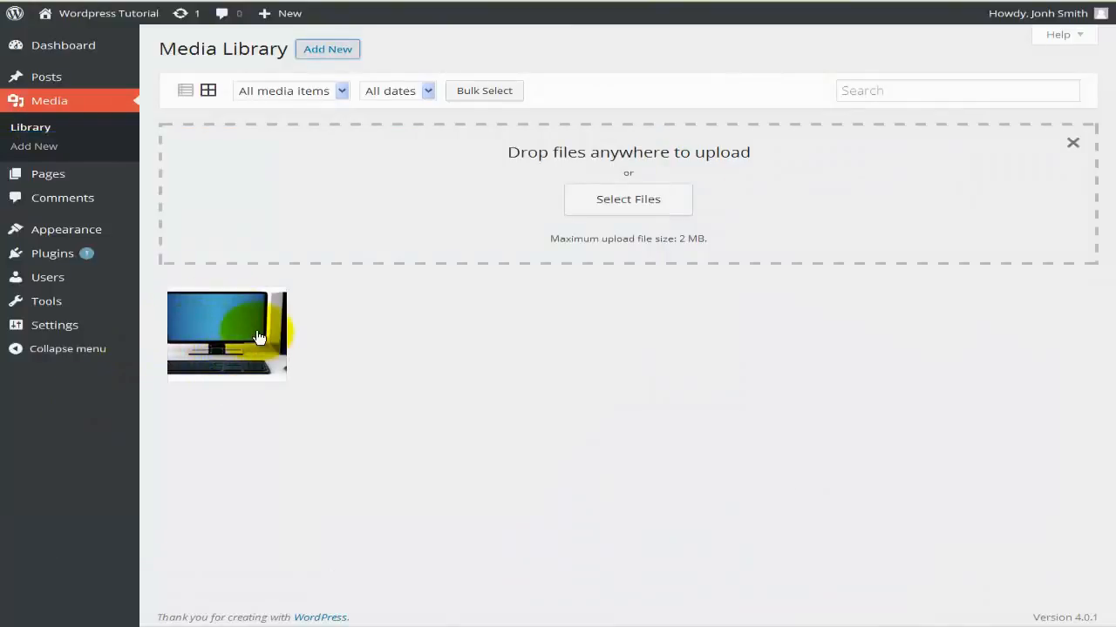
click(287, 617)
drag(296, 516, 654, 331)
drag(419, 475, 760, 281)
click(601, 143)
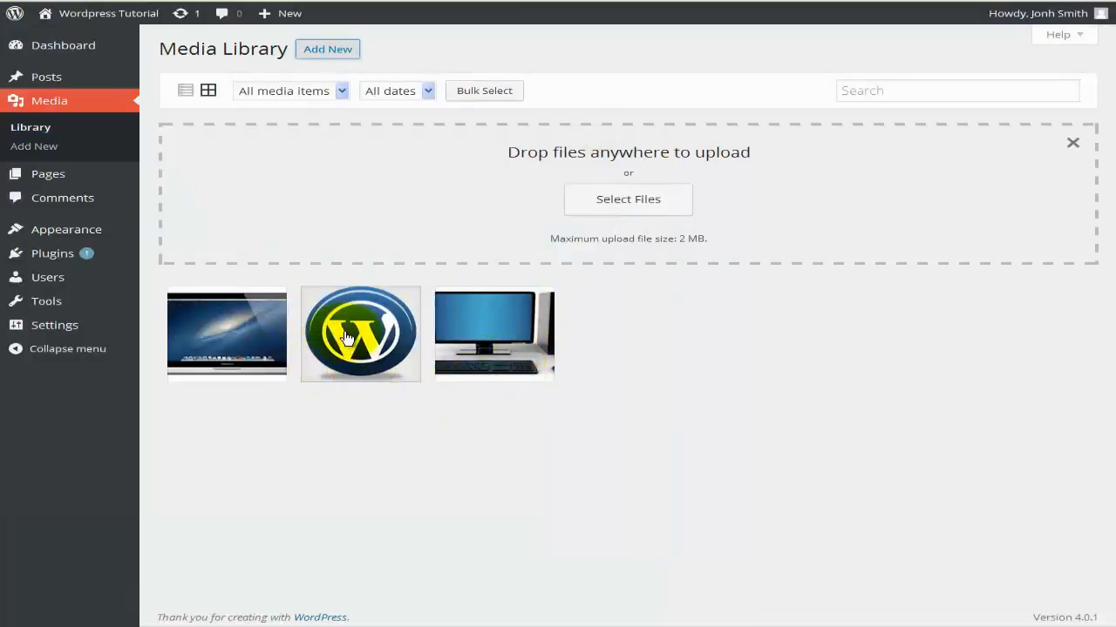
click(183, 92)
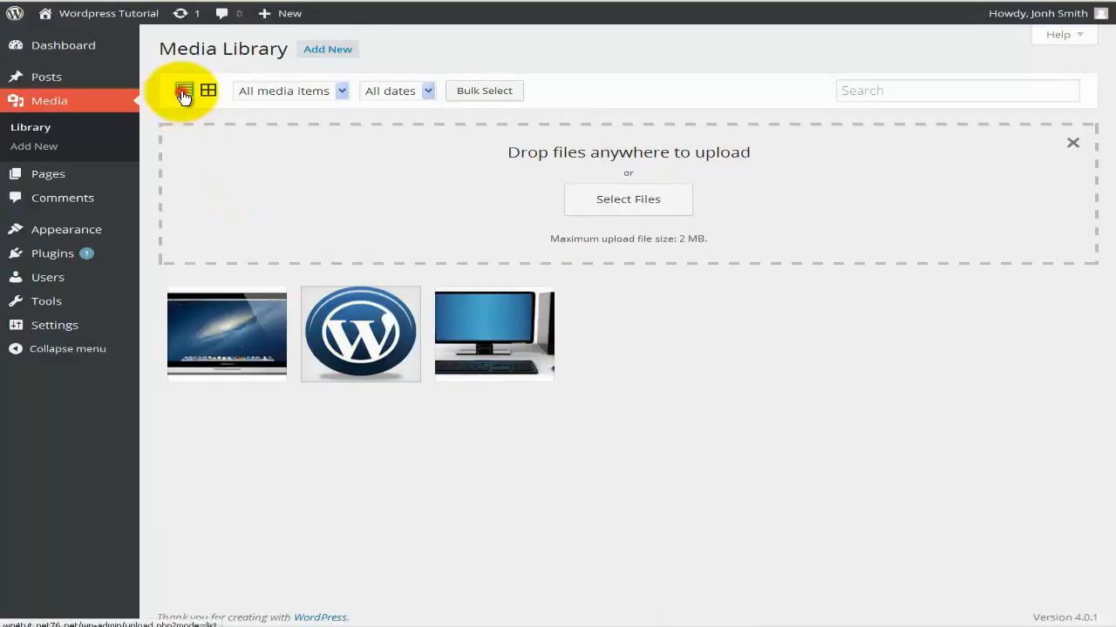
mouse_move(357, 210)
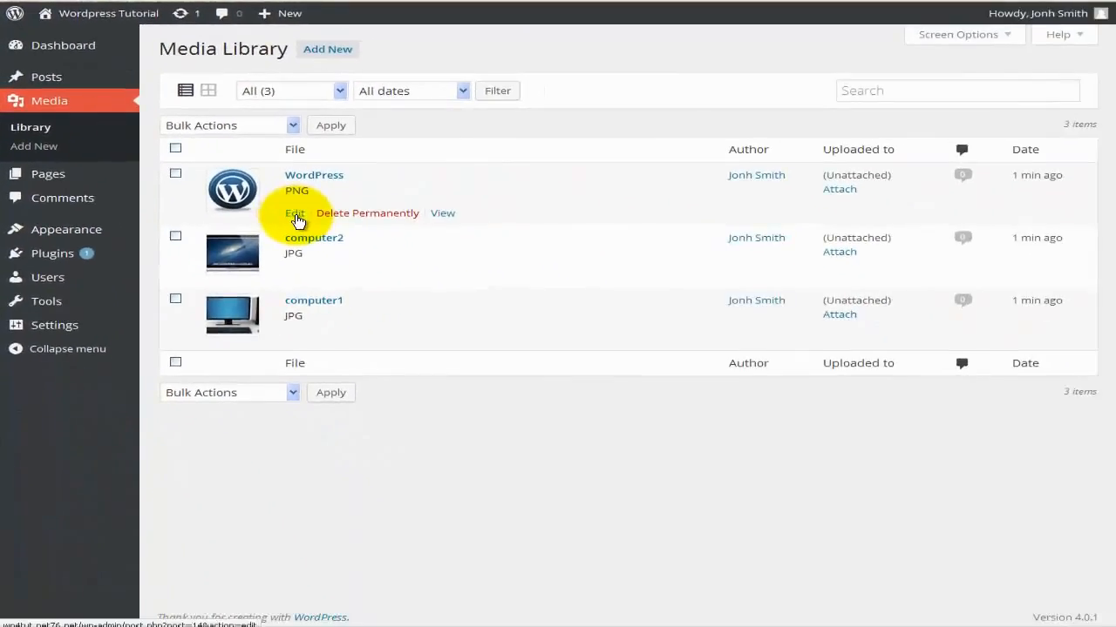
Give the Wordpress image title icon_WP, caption 'icon for Wordpress' and alt text 'Incon'.
click(295, 214)
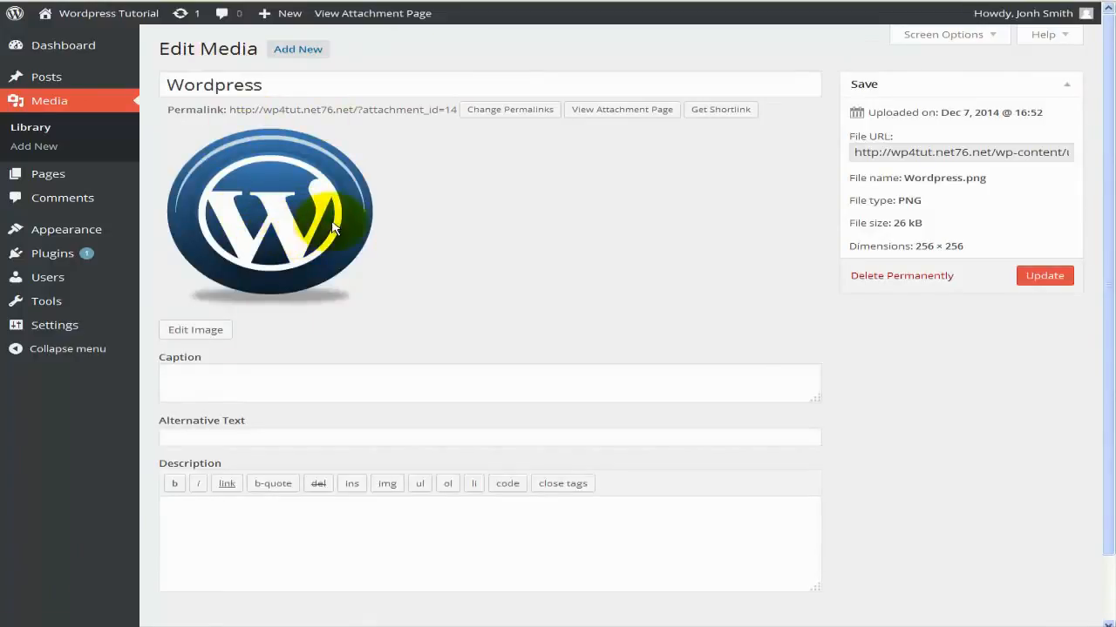
click(283, 88)
drag(283, 88, 148, 76)
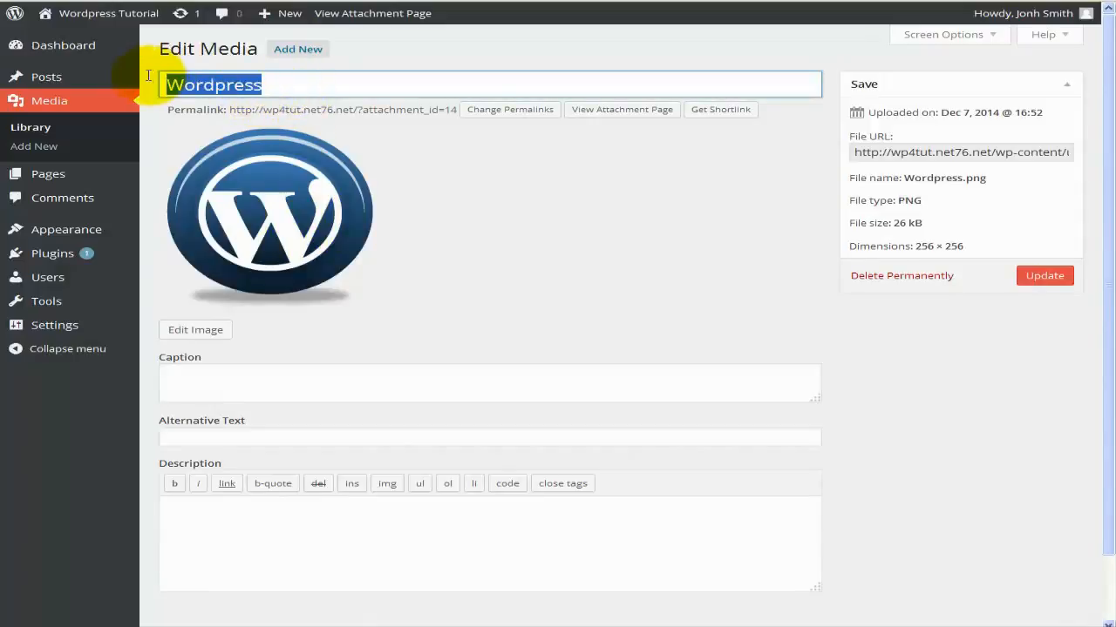
text(icon_WP)
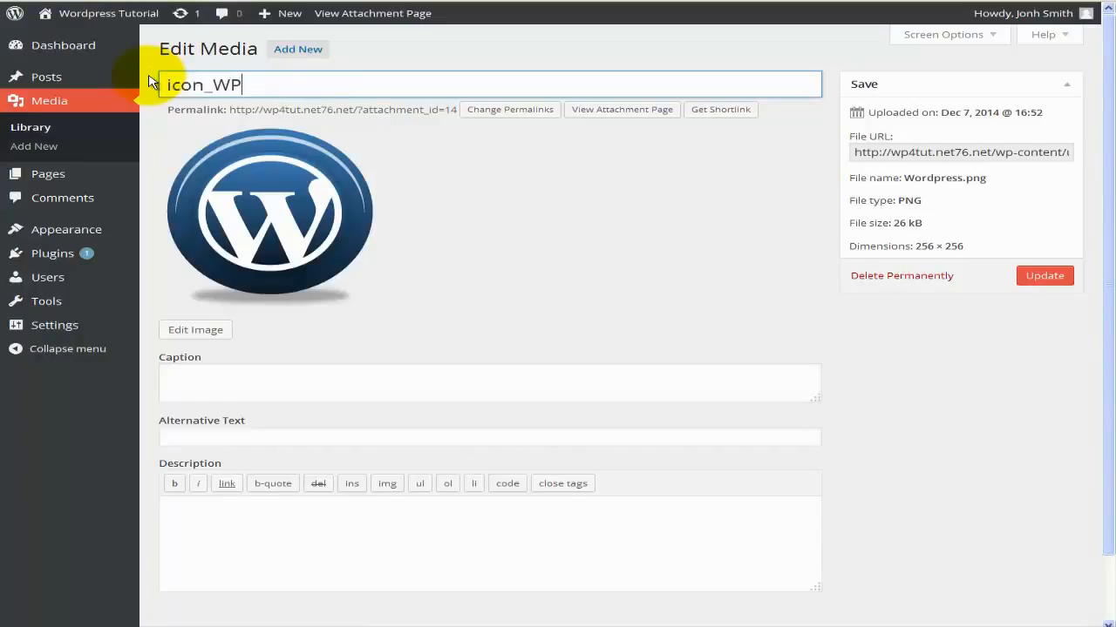
click(237, 371)
text(icon for Wordpress)
click(249, 437)
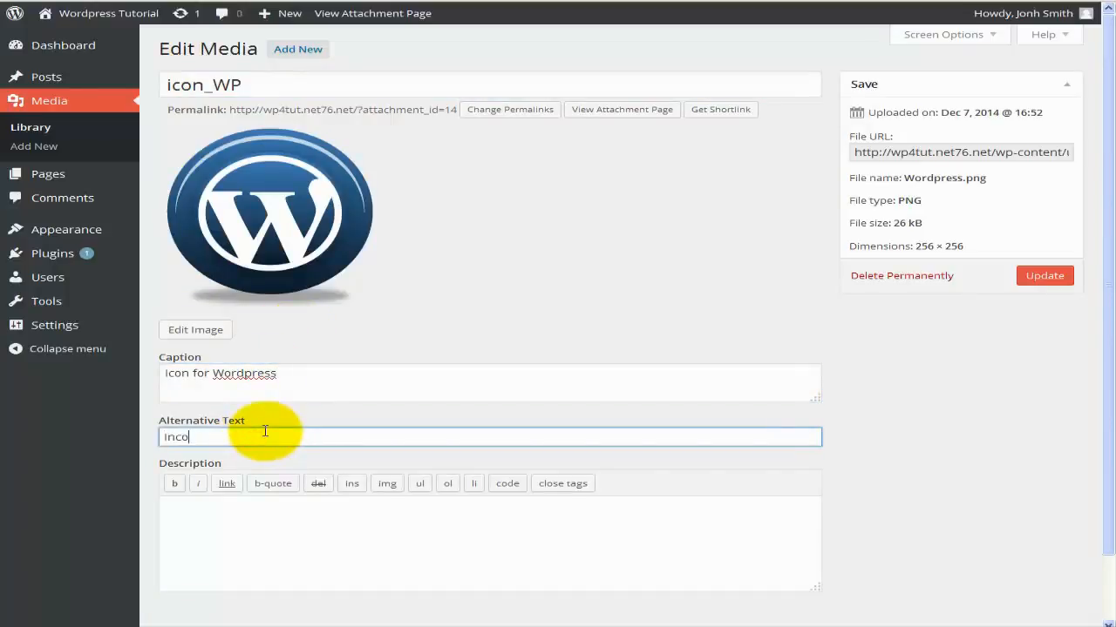
text(Incon)
Check the image's description and file URL, save the new details, and return to the media list.
click(203, 523)
scroll(208, 510, down, 1)
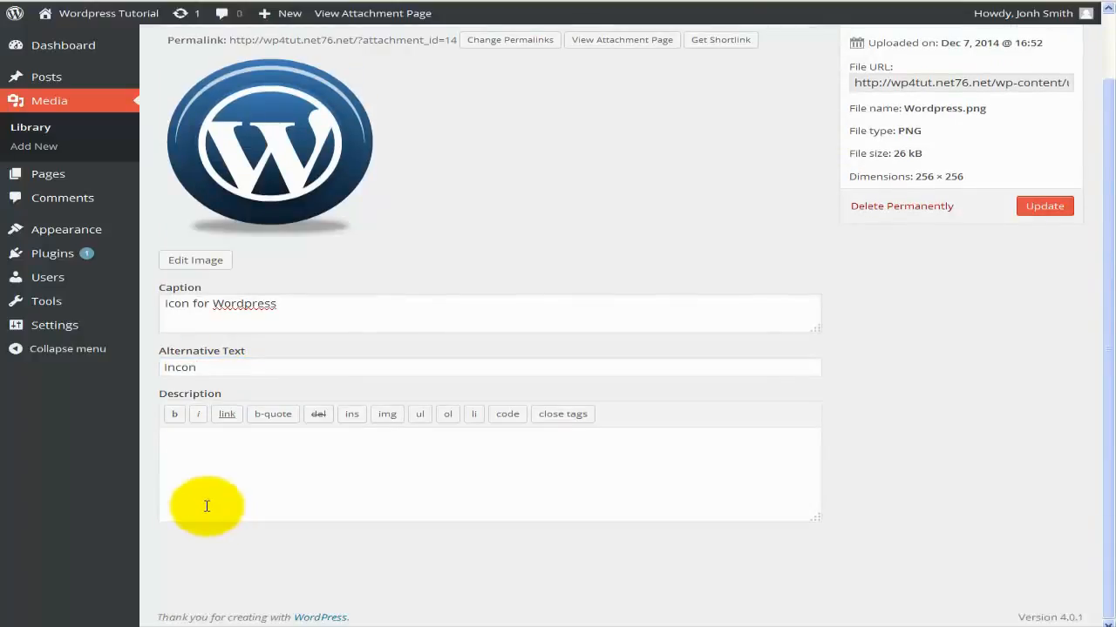
scroll(209, 508, up, 1)
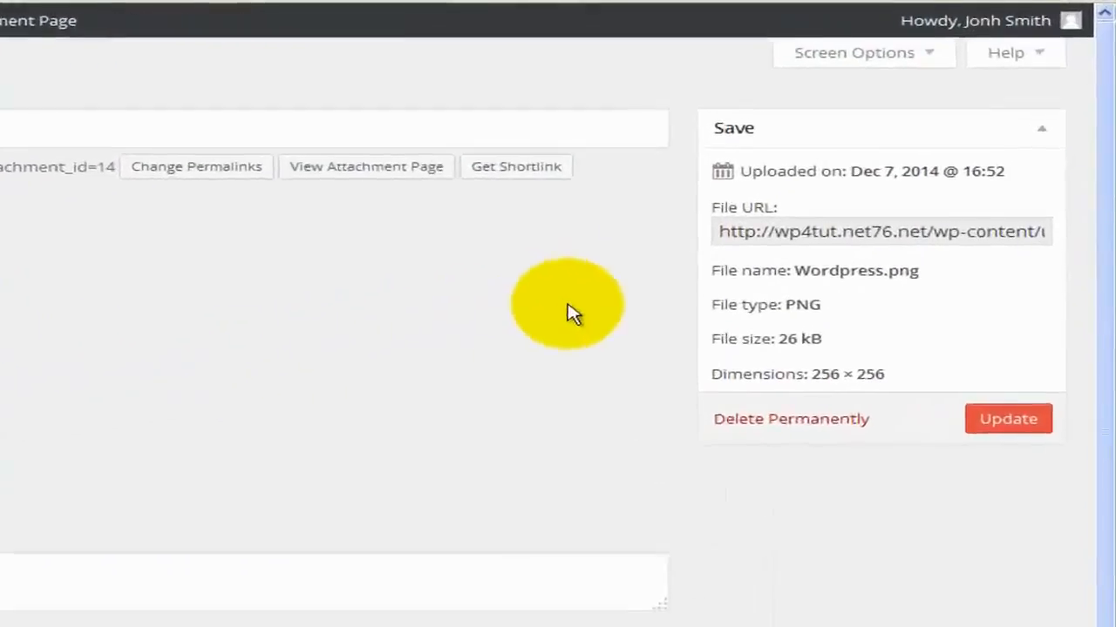
click(741, 232)
drag(639, 279, 1058, 282)
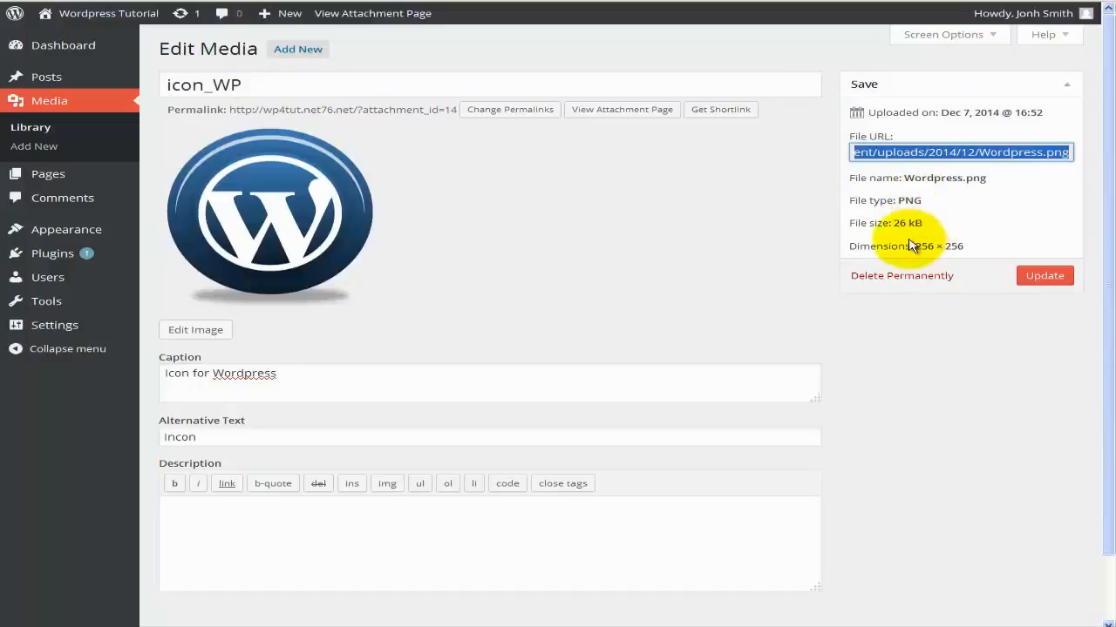
click(1039, 277)
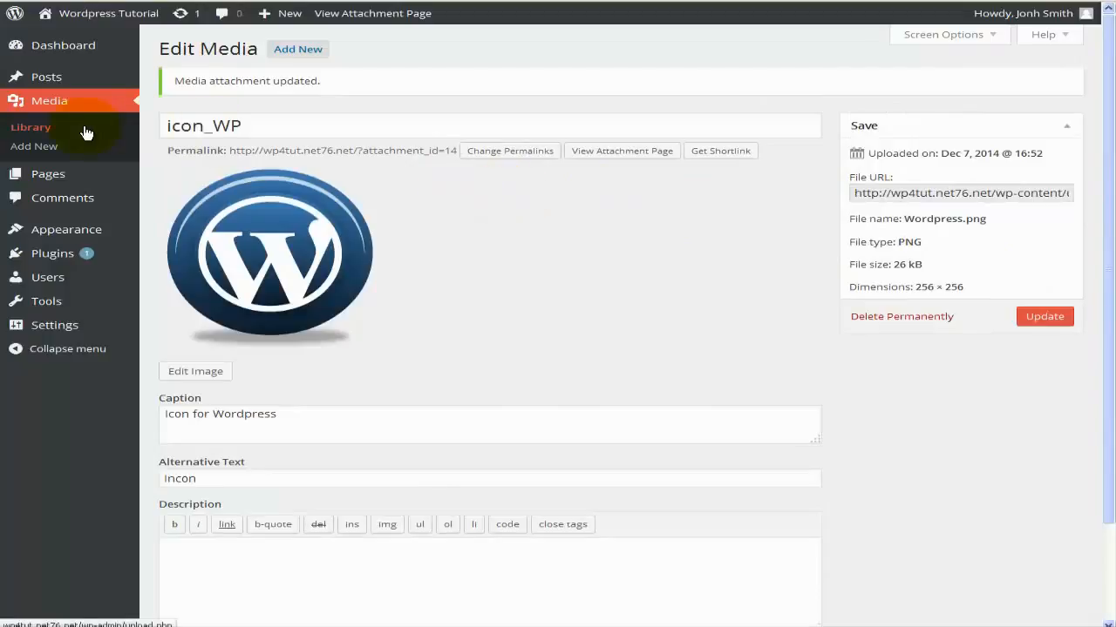
click(85, 131)
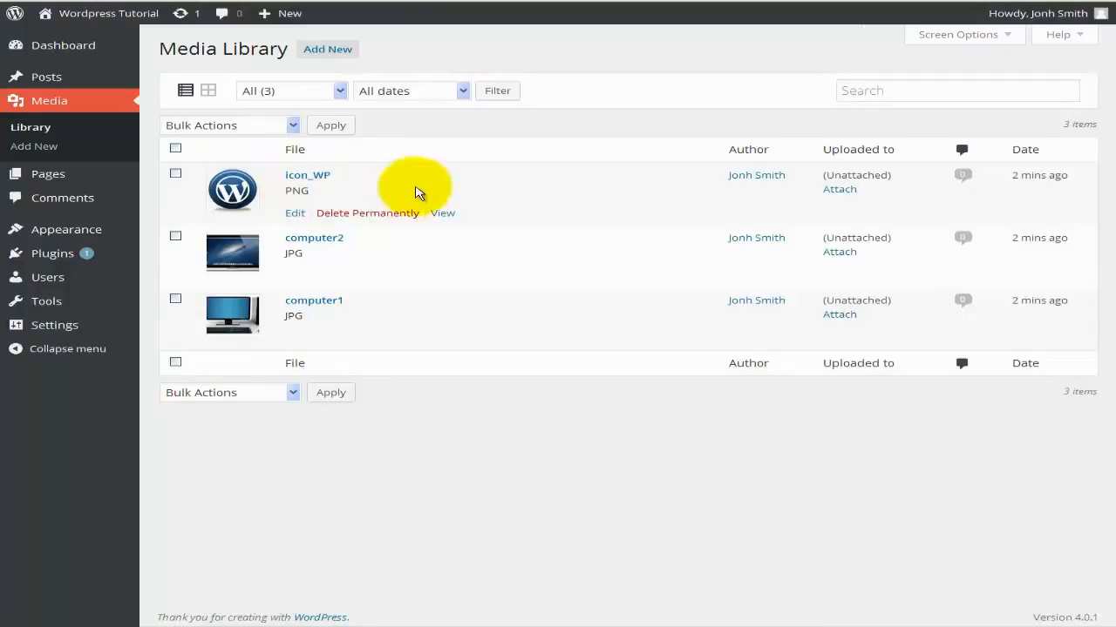
Attach the icon_WP image to the WordPress 4 post, choosing it over Sample Page.
click(832, 192)
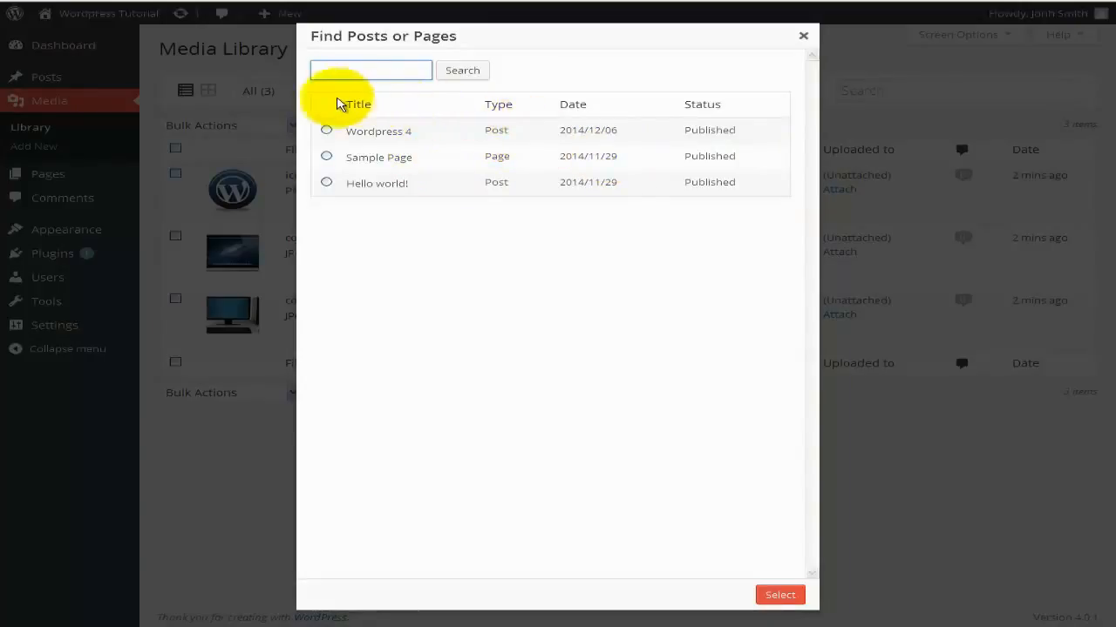
click(392, 137)
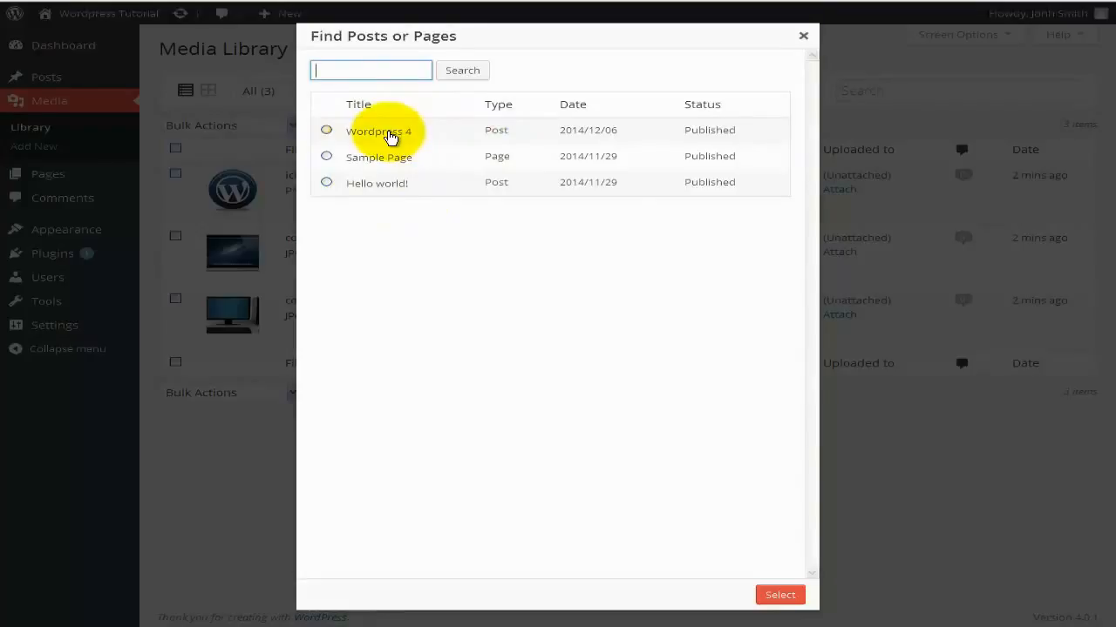
click(372, 162)
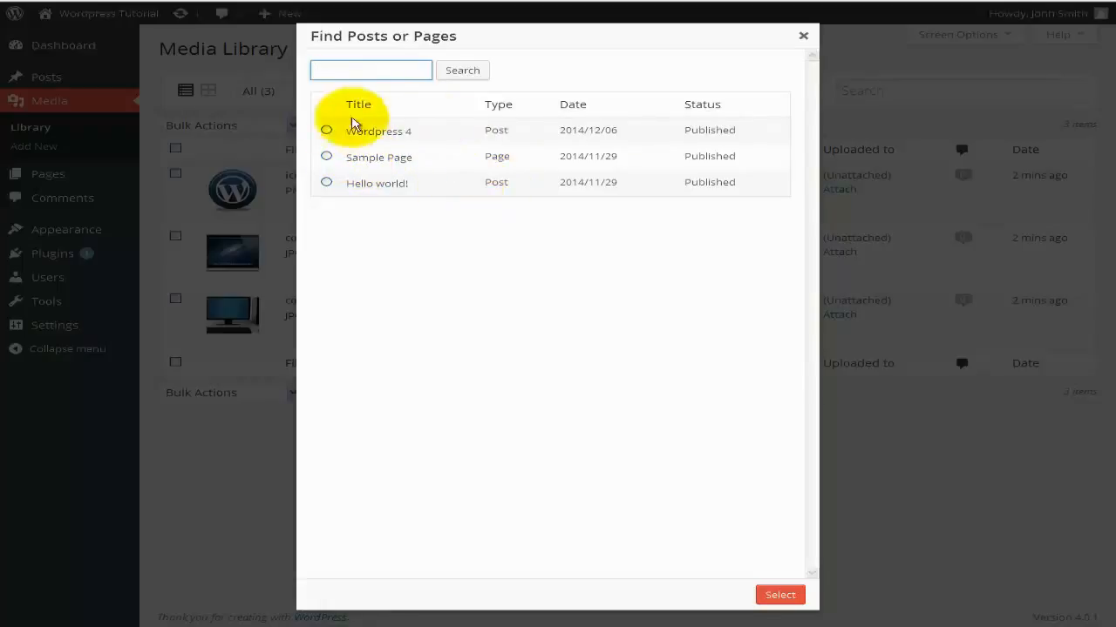
click(326, 133)
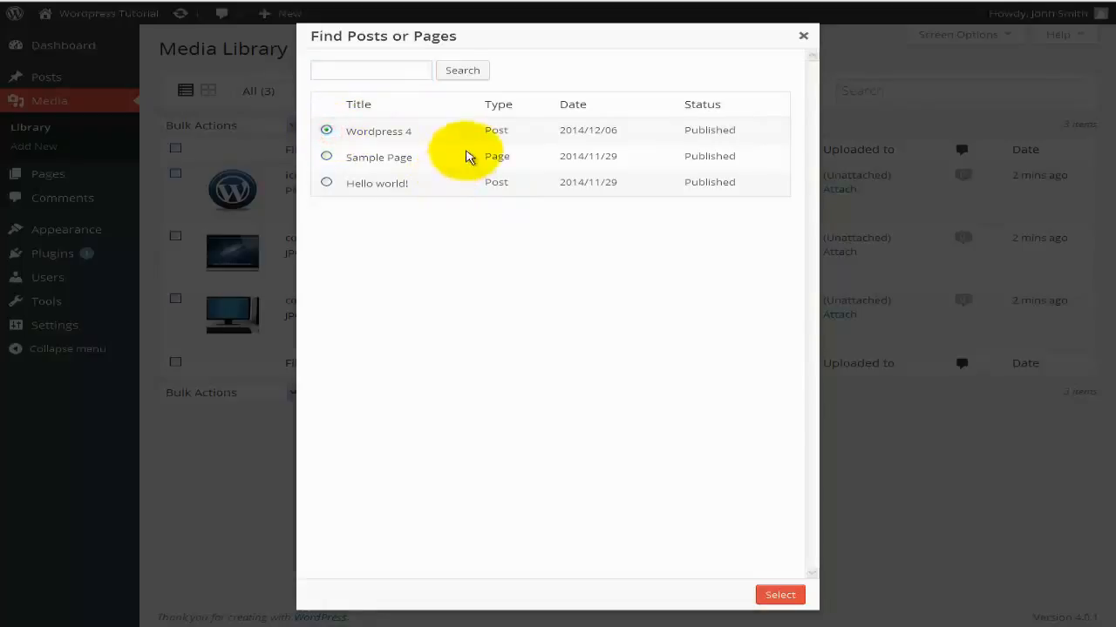
click(780, 594)
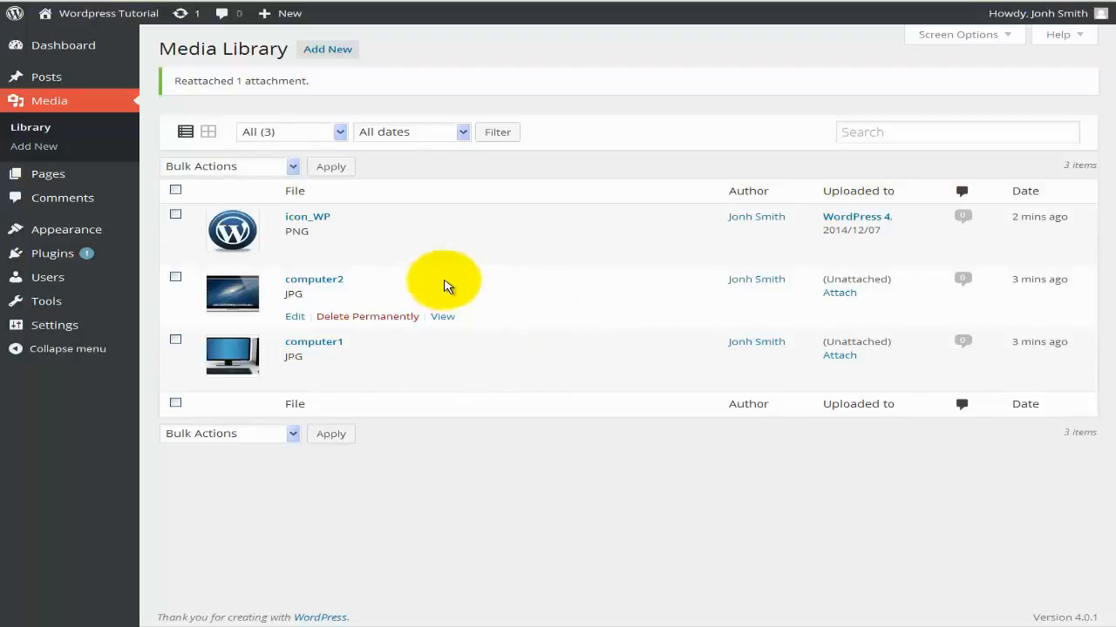
mouse_move(82, 80)
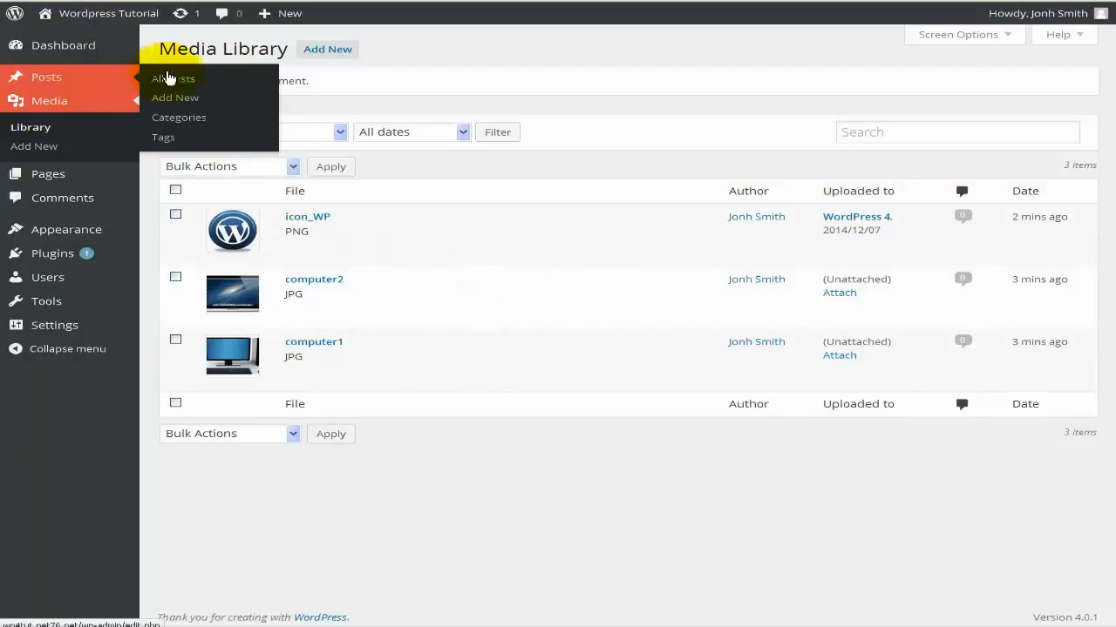
Open the WordPress 4 post for editing and start a new paragraph below the video.
click(227, 80)
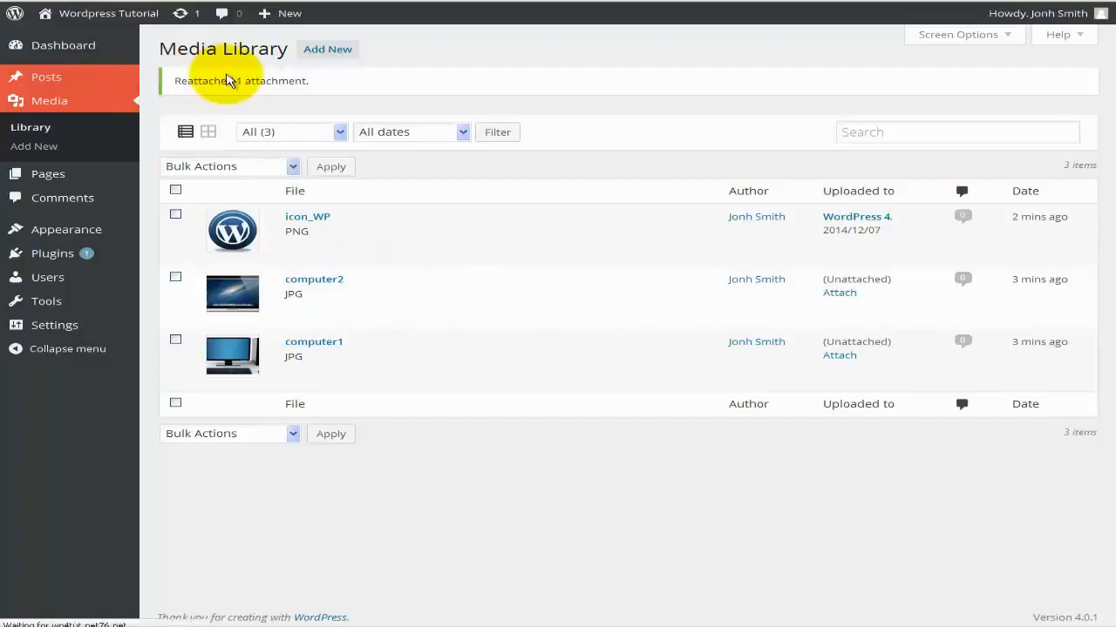
mouse_move(256, 163)
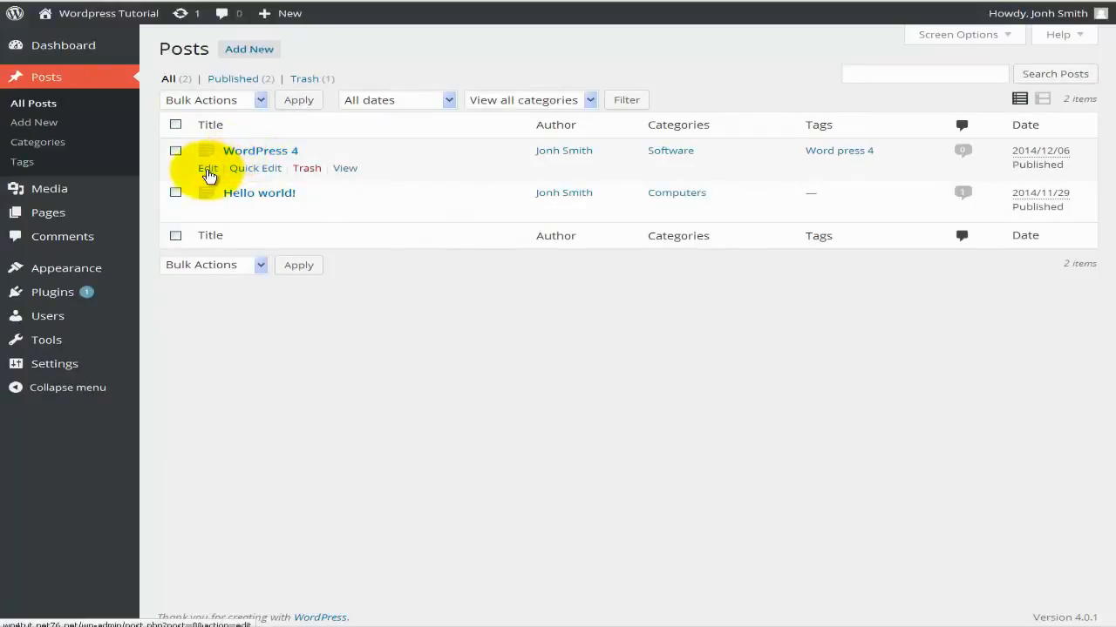
click(208, 171)
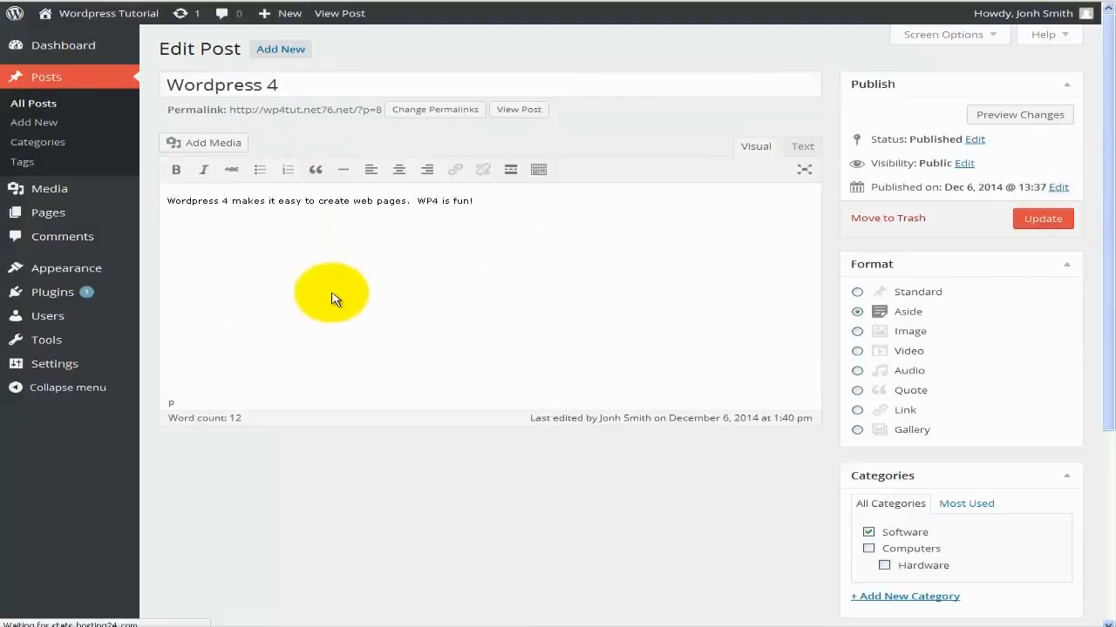
scroll(331, 297, down, 3)
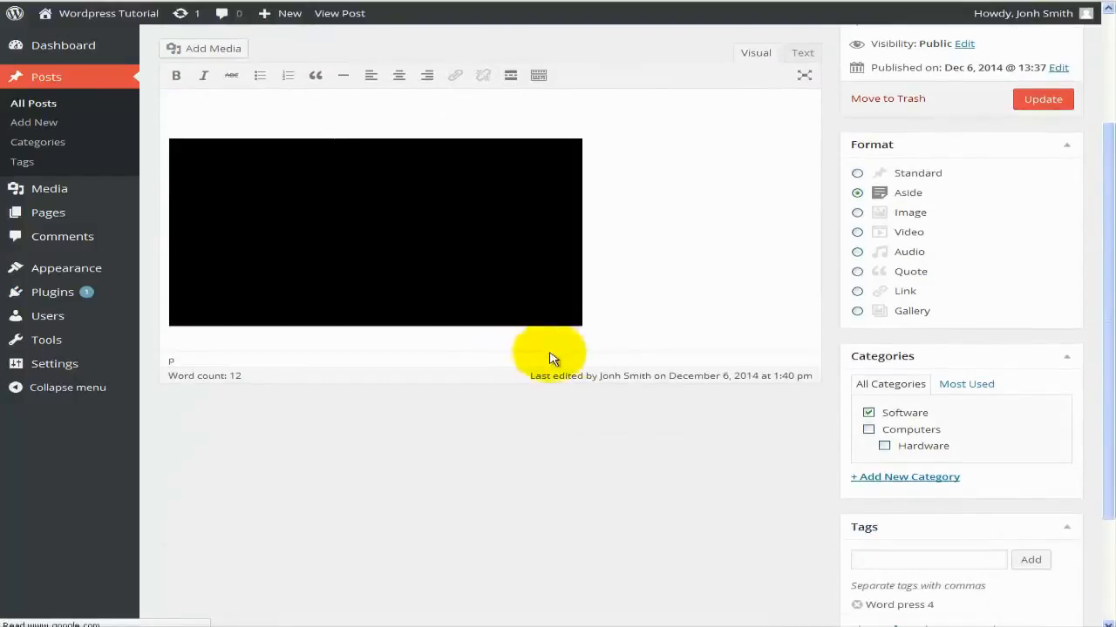
click(597, 317)
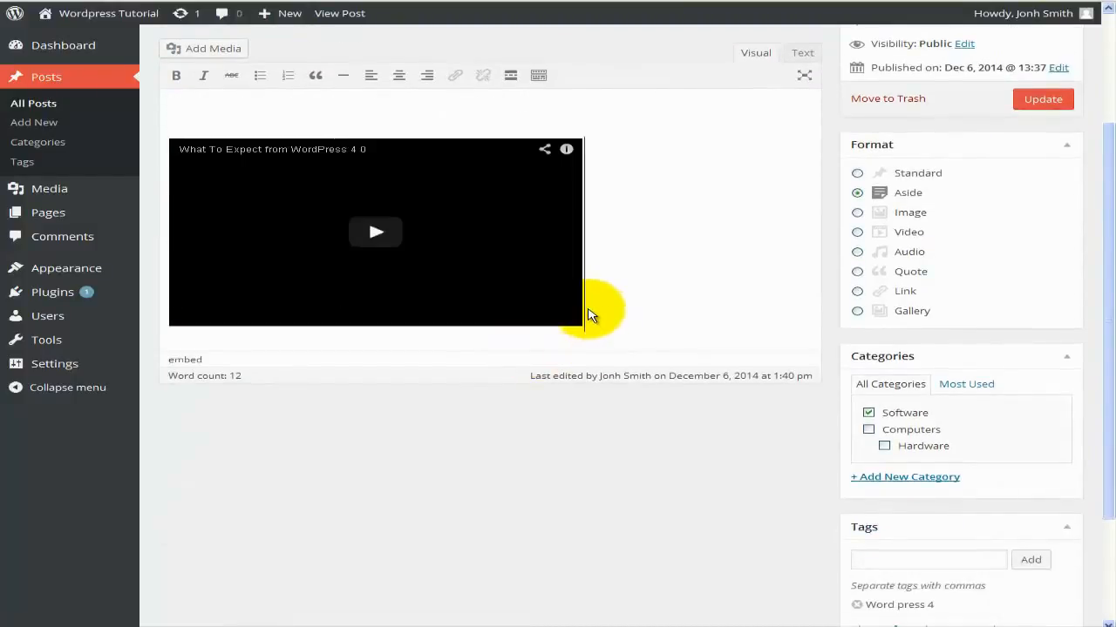
key(Return)
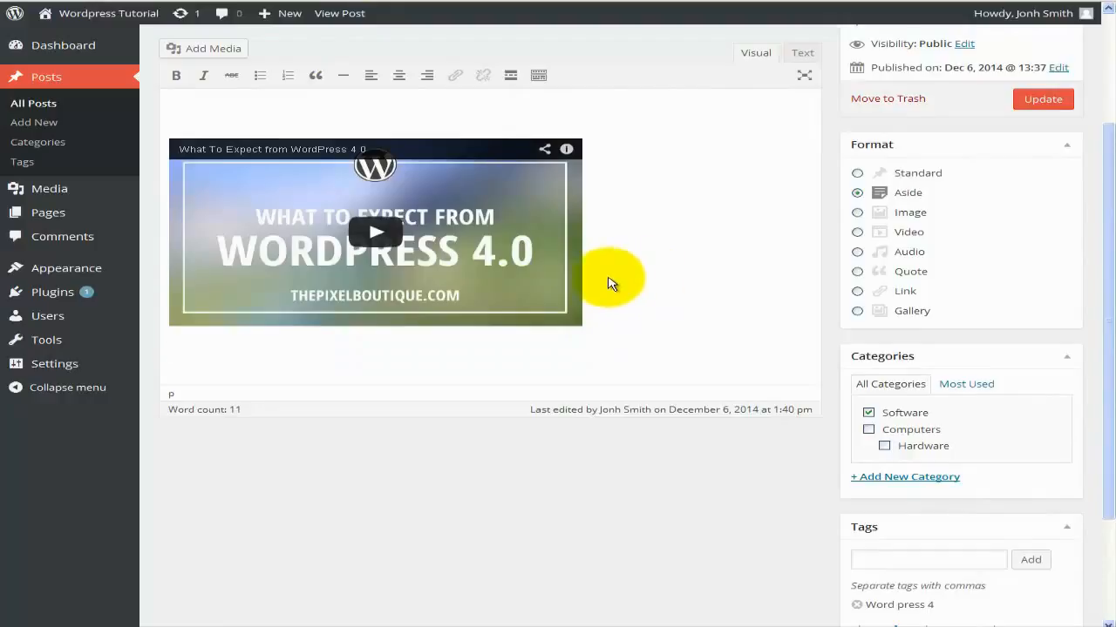
Insert the WordPress logo image from the media library into the post.
click(208, 50)
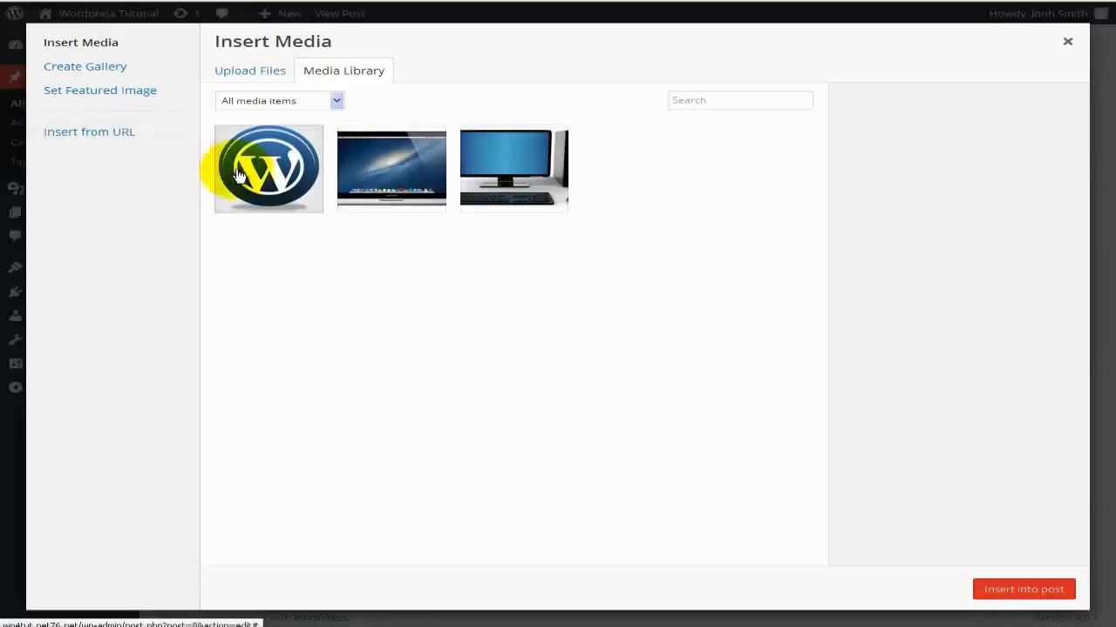
click(271, 175)
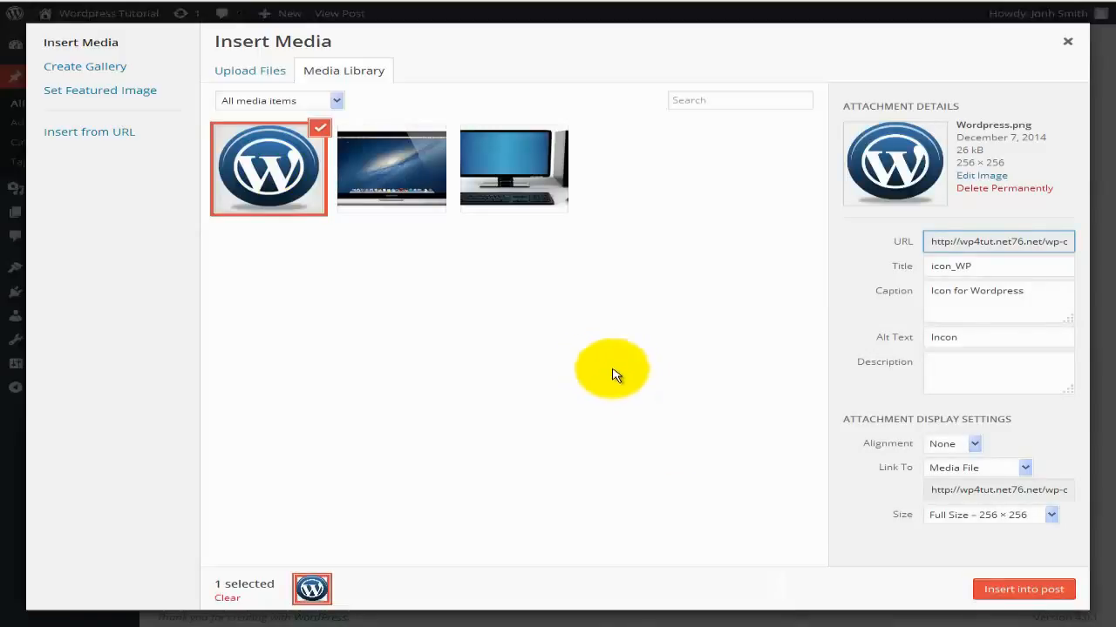
click(994, 591)
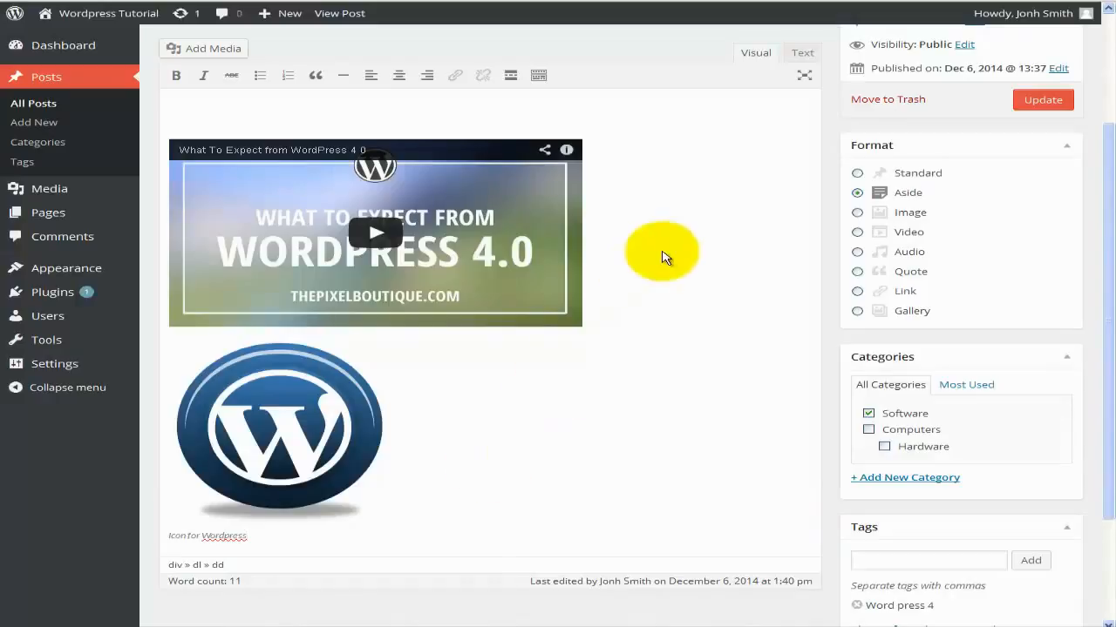
Set the WordPress 4 post format to Standard, update it, and view the logo on the live post.
click(915, 173)
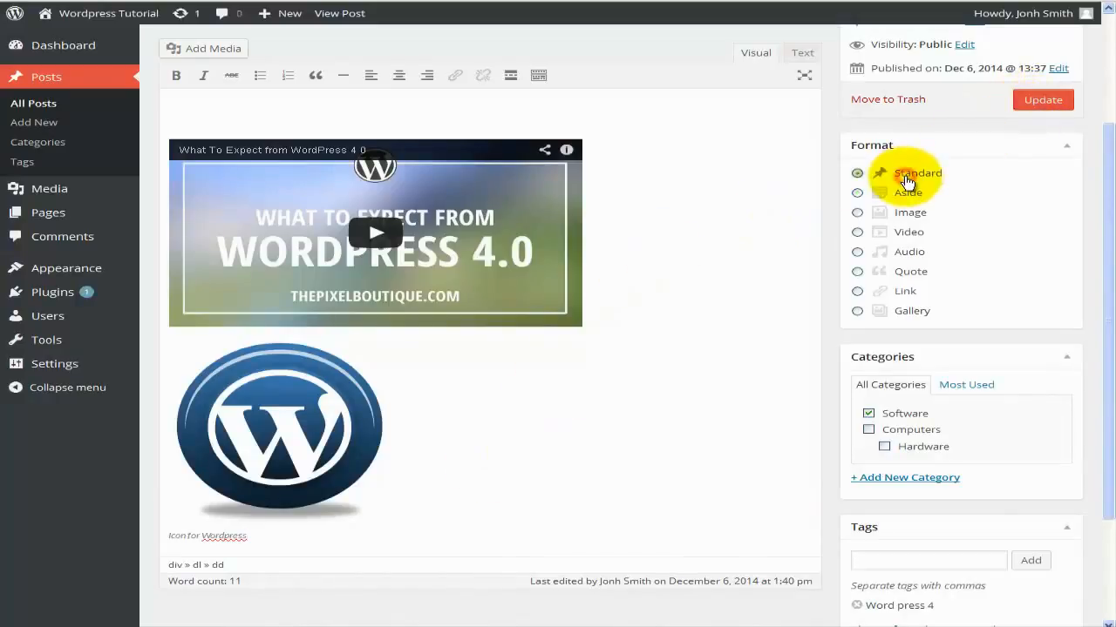
click(1037, 101)
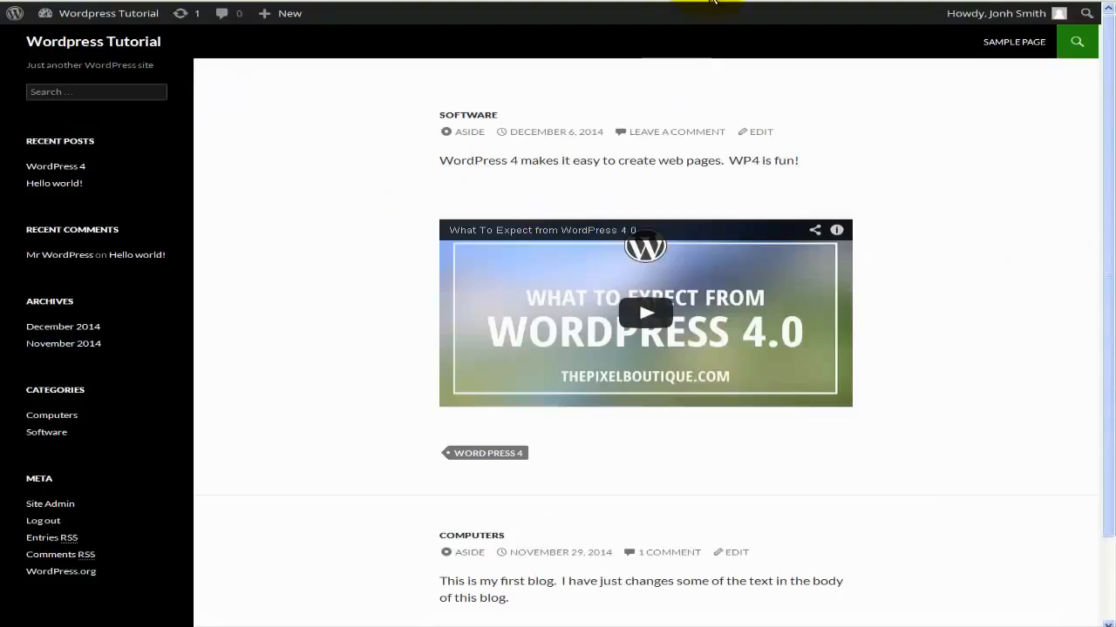
key(F5)
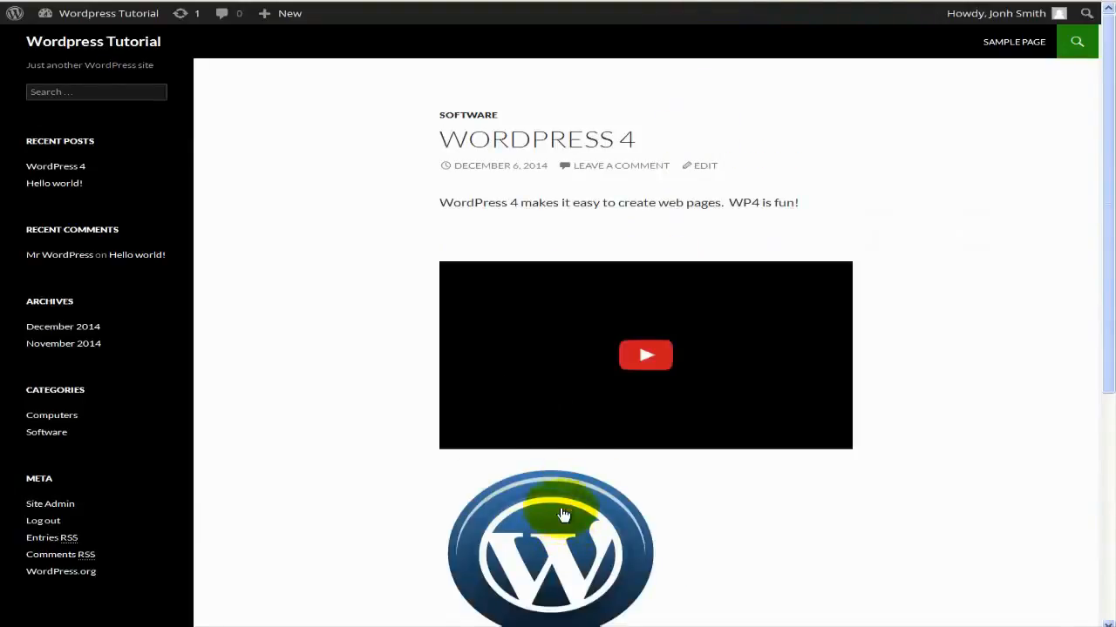
scroll(517, 505, down, 1)
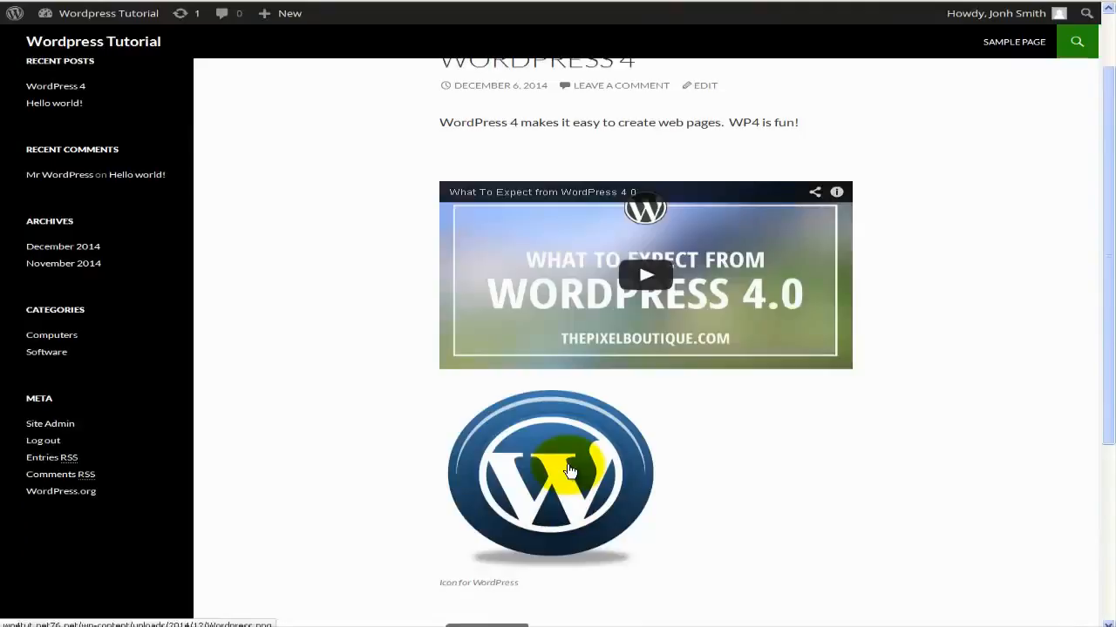
scroll(566, 471, up, 1)
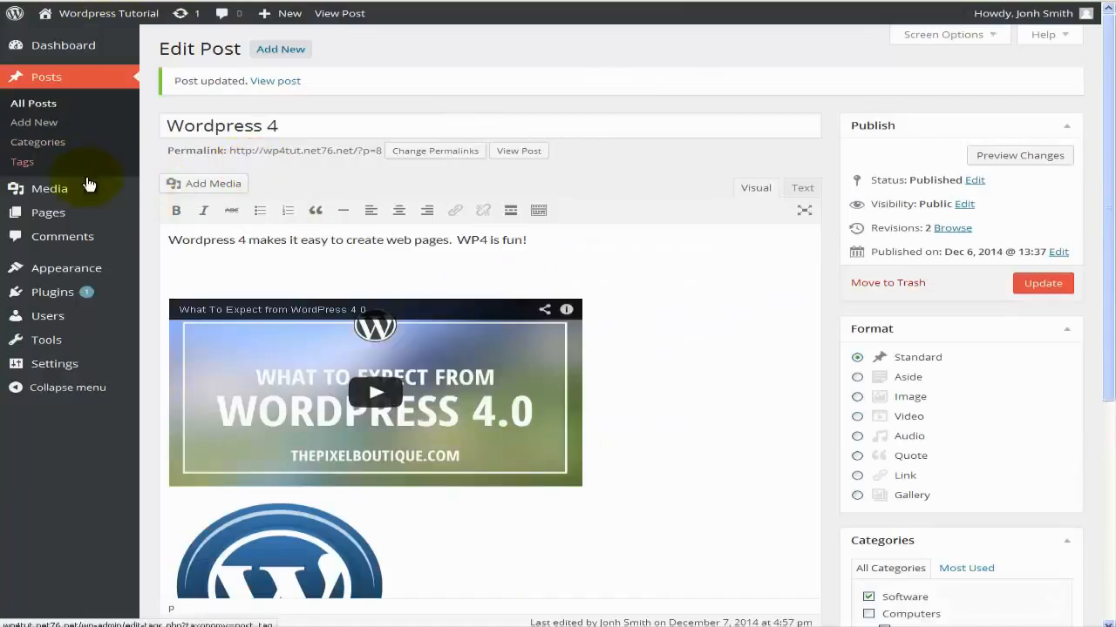
In the Media Library grid, open the WordPress logo's attachment details.
mouse_move(77, 190)
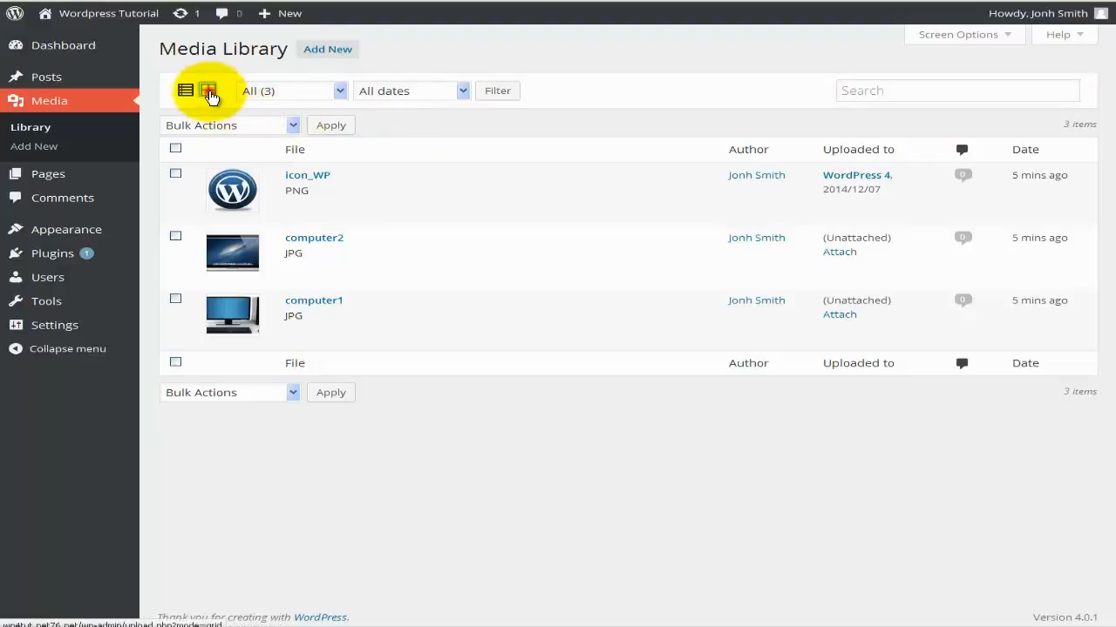
mouse_move(413, 224)
mouse_move(443, 232)
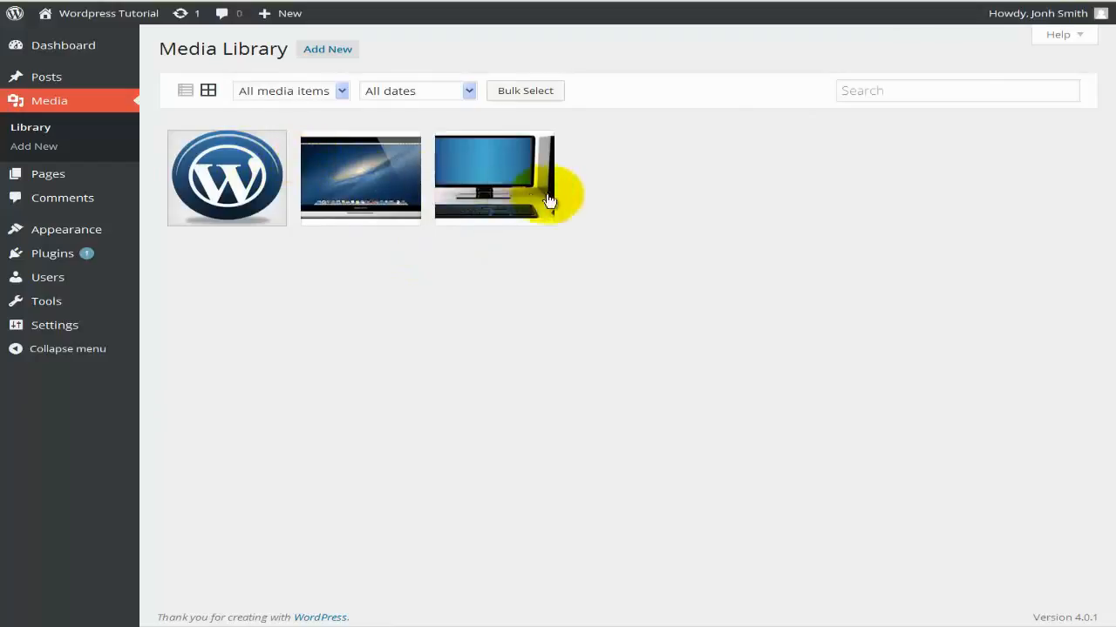
click(233, 167)
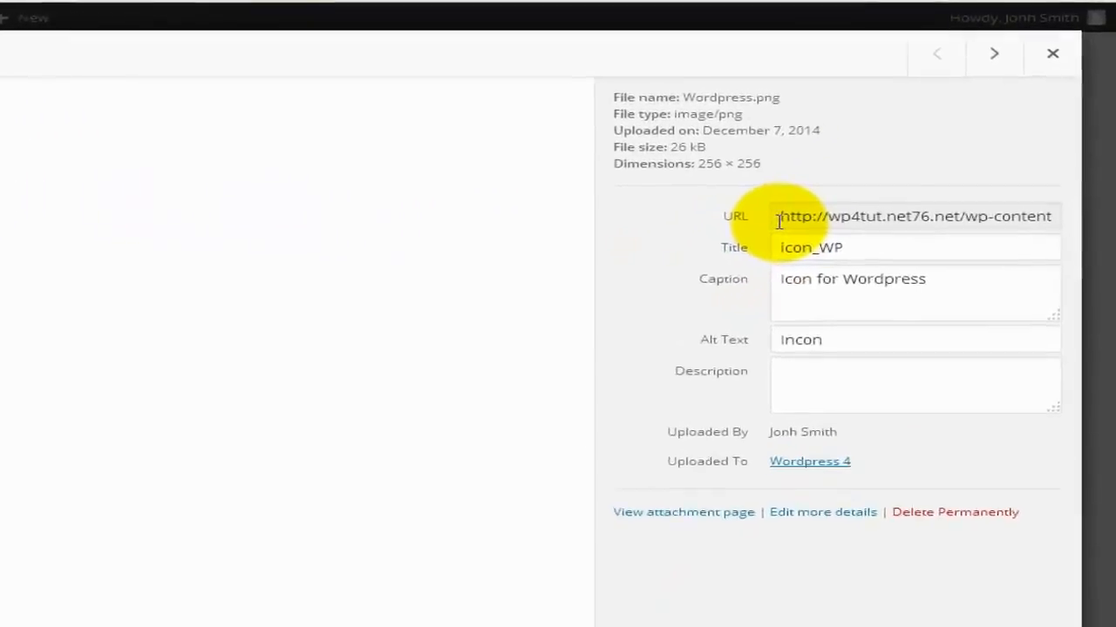
Review the logo's URL, title, caption, alt text and description, then open it in the image editor.
click(737, 245)
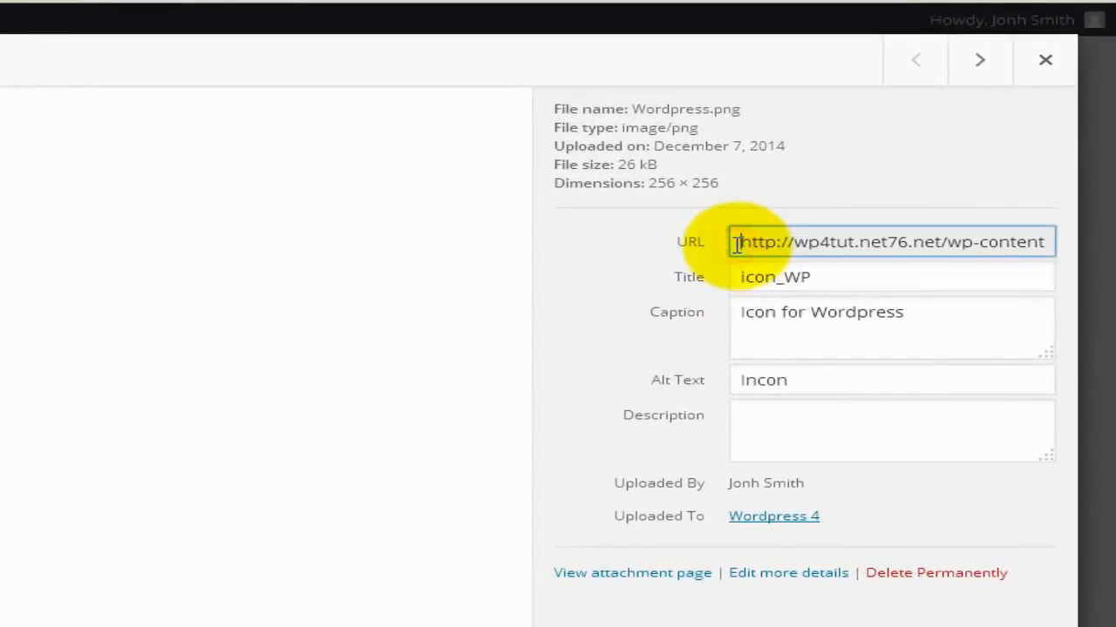
click(747, 277)
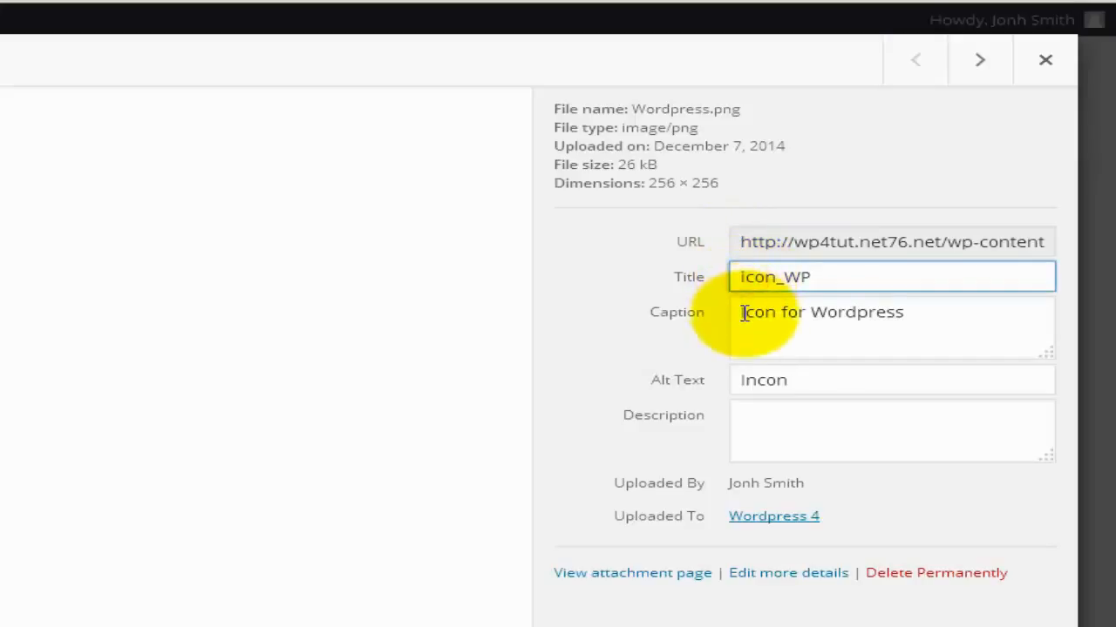
click(743, 312)
click(762, 384)
click(759, 418)
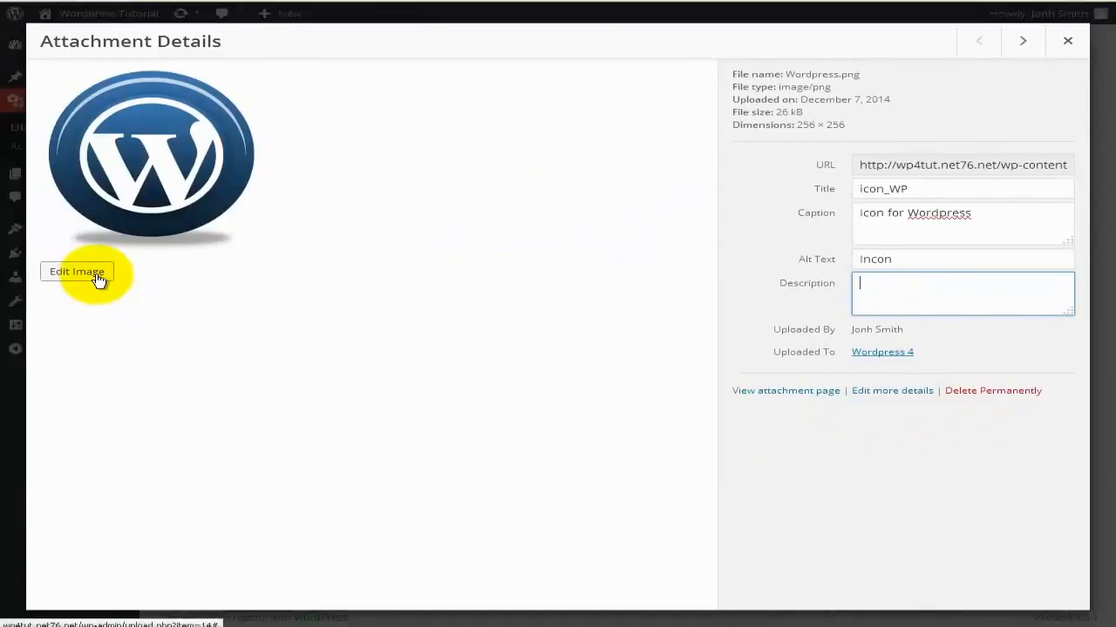
click(96, 275)
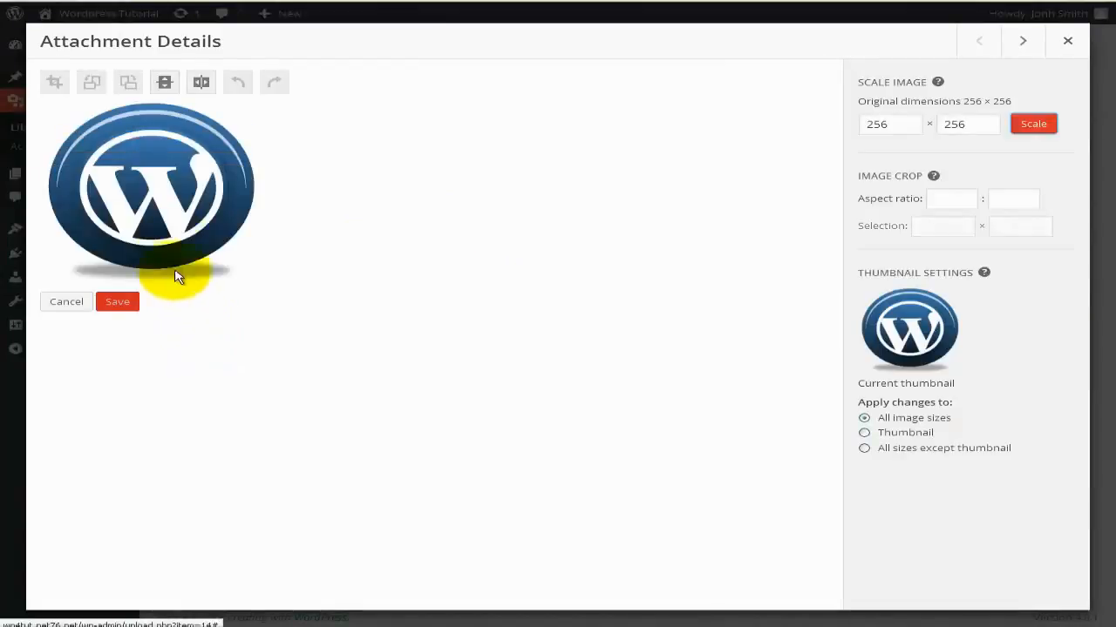
Flip the logo vertically and horizontally, then undo the last flip.
click(163, 84)
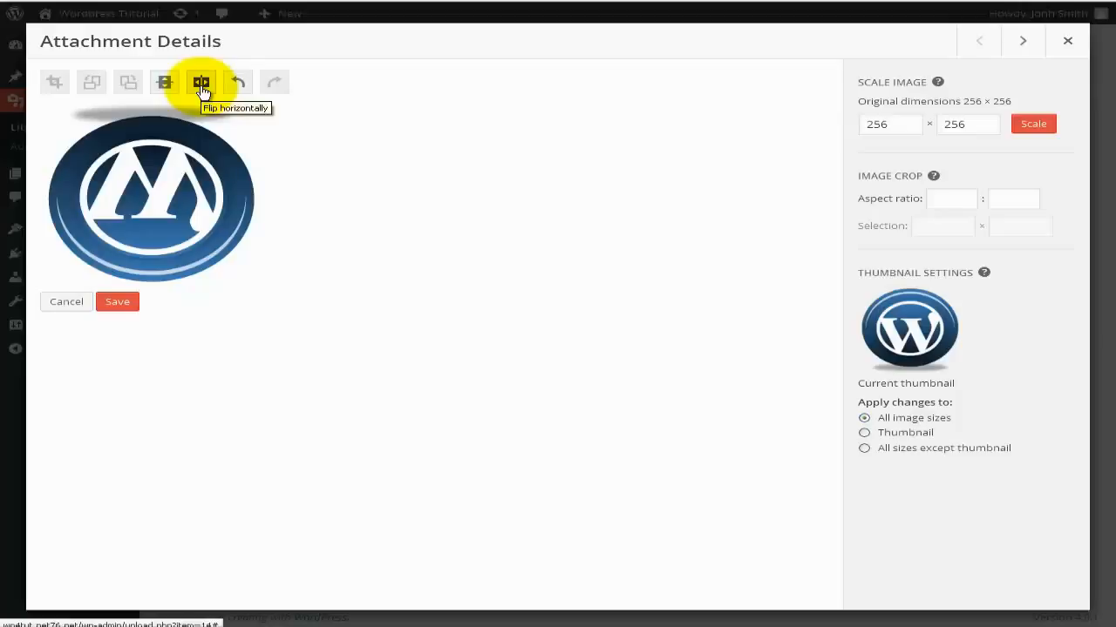
click(200, 82)
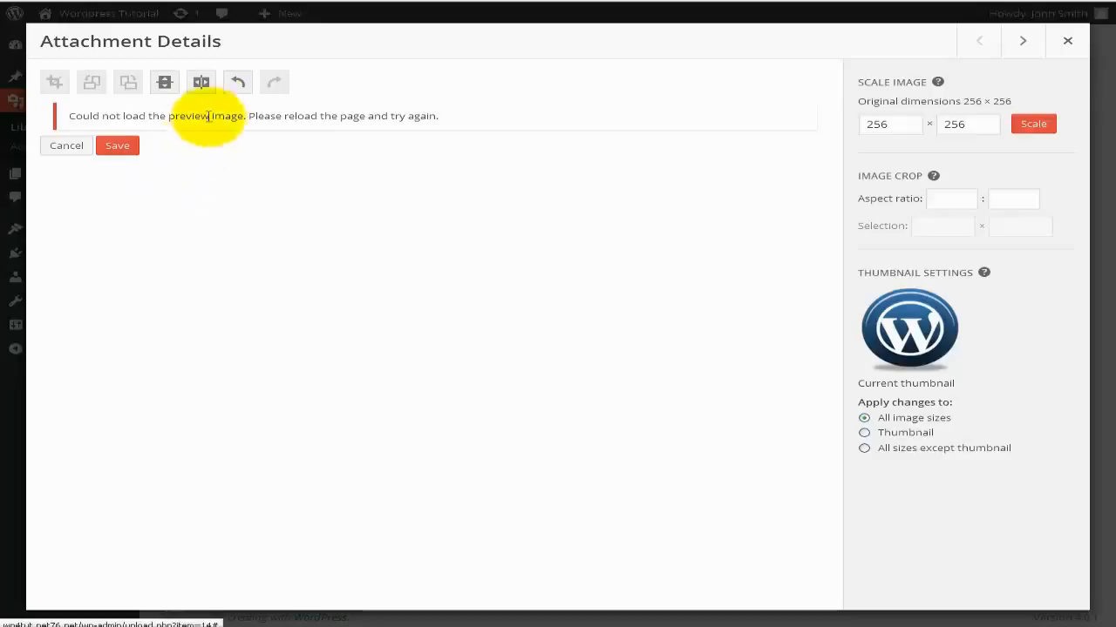
click(237, 84)
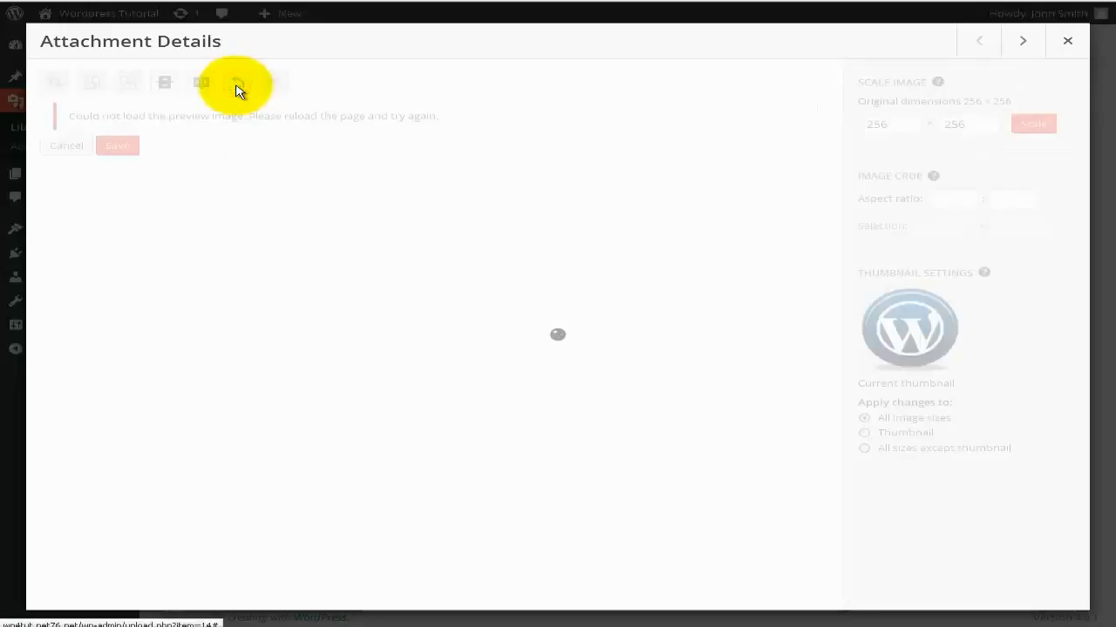
Undo the remaining logo flip, check the Scale Image and aspect ratio fields, and close Attachment Details.
click(237, 85)
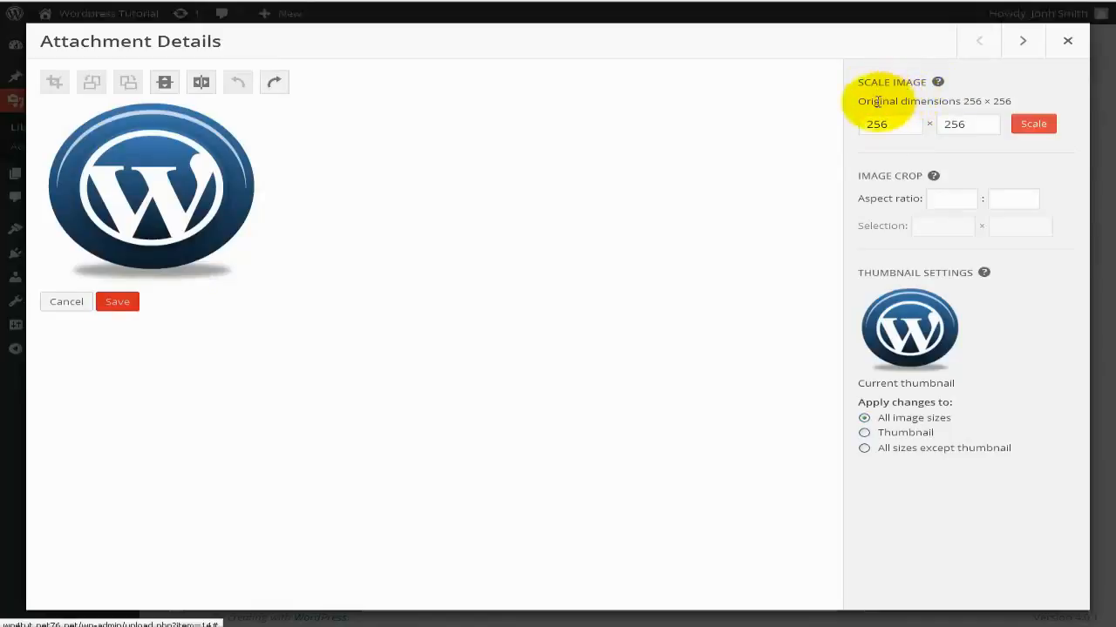
click(955, 124)
click(874, 123)
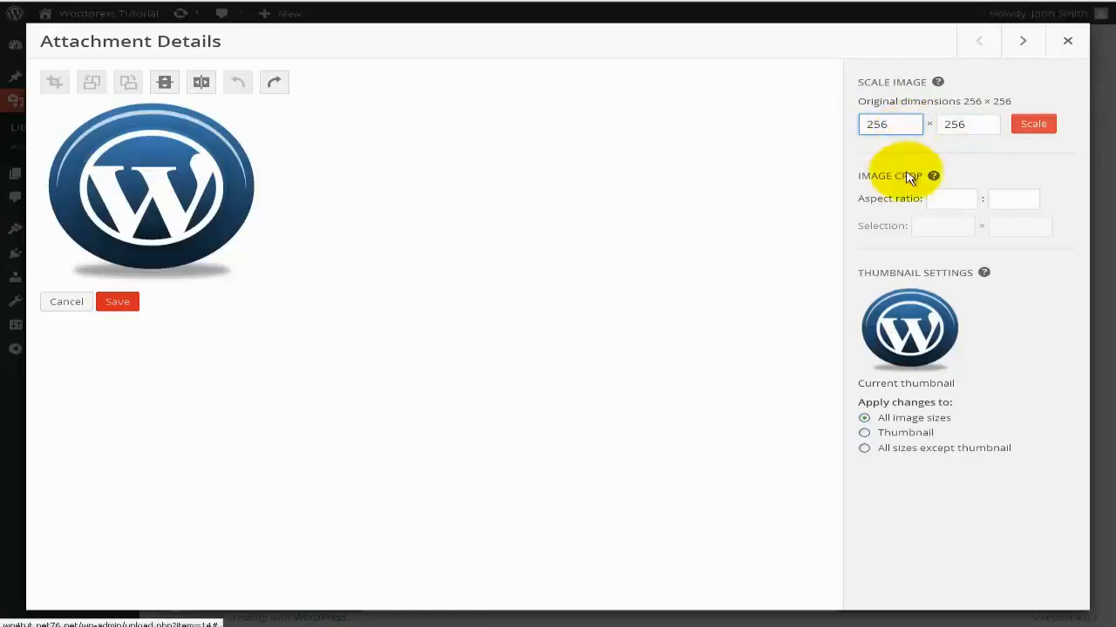
click(940, 199)
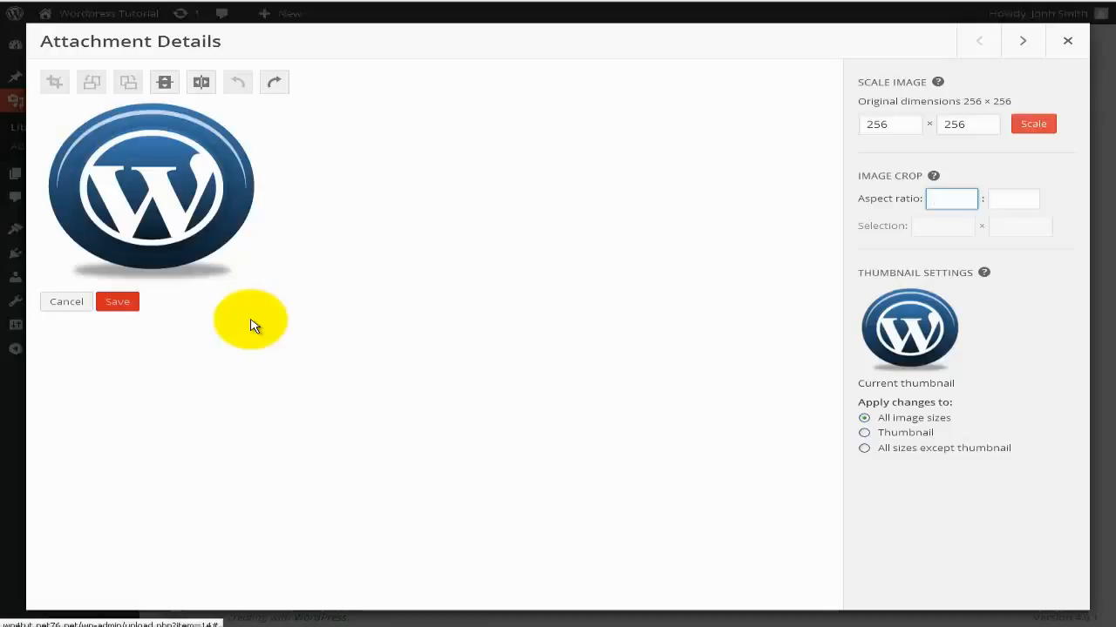
key(Escape)
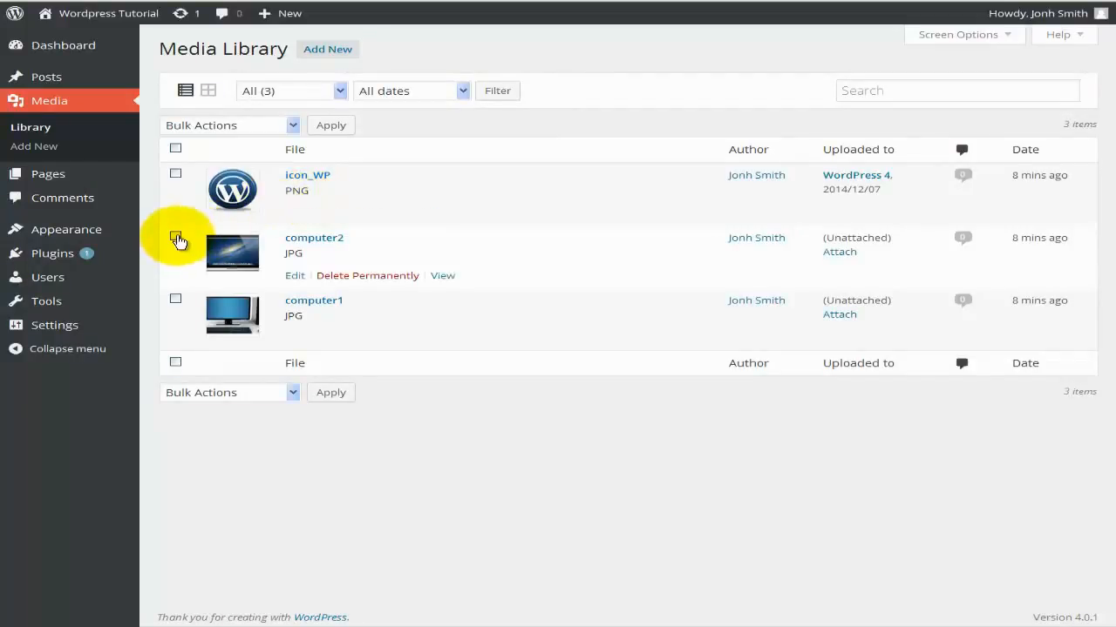
click(175, 236)
click(176, 300)
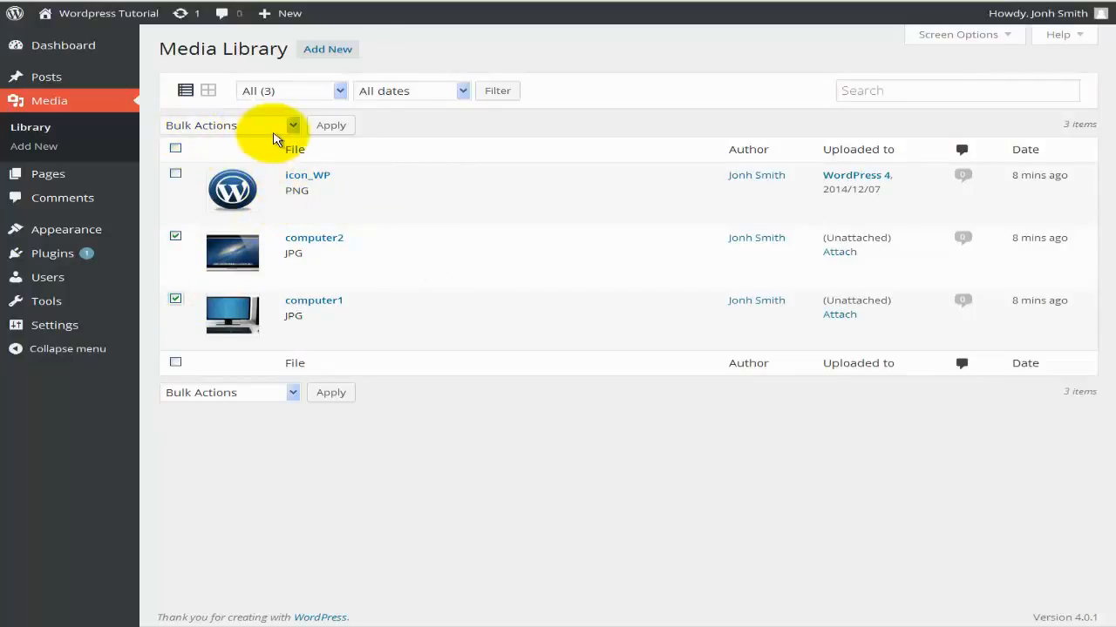
click(292, 128)
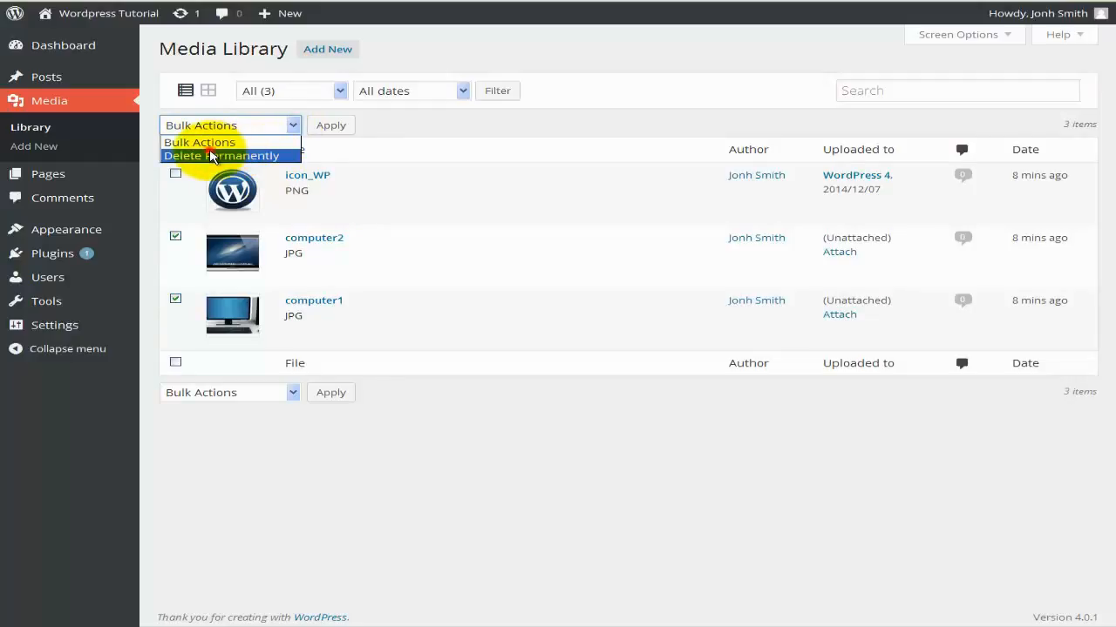
click(211, 156)
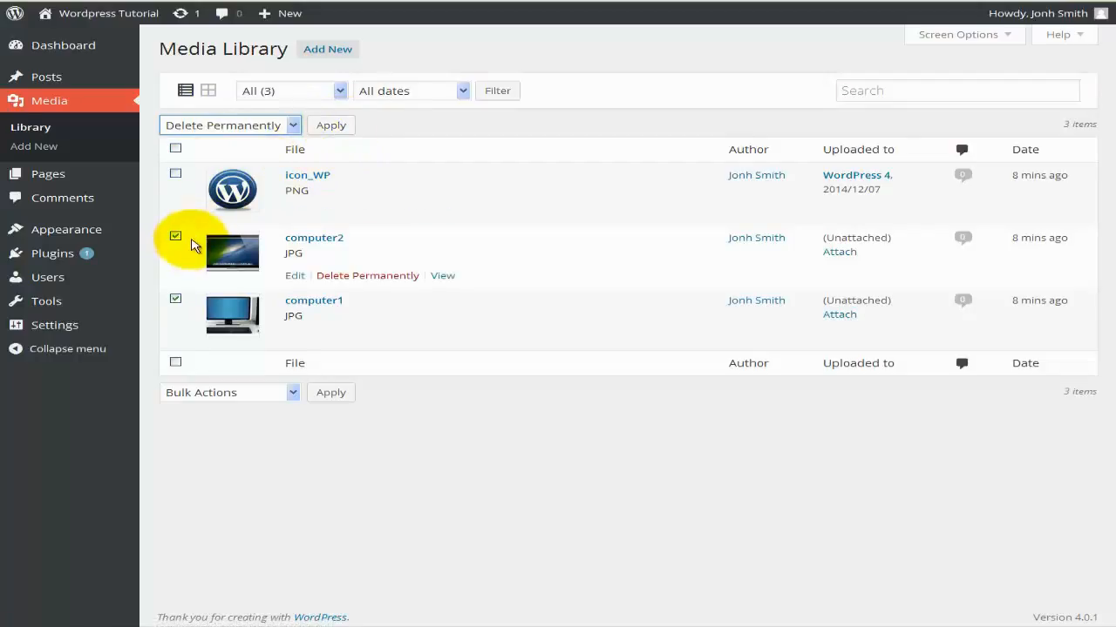
click(175, 235)
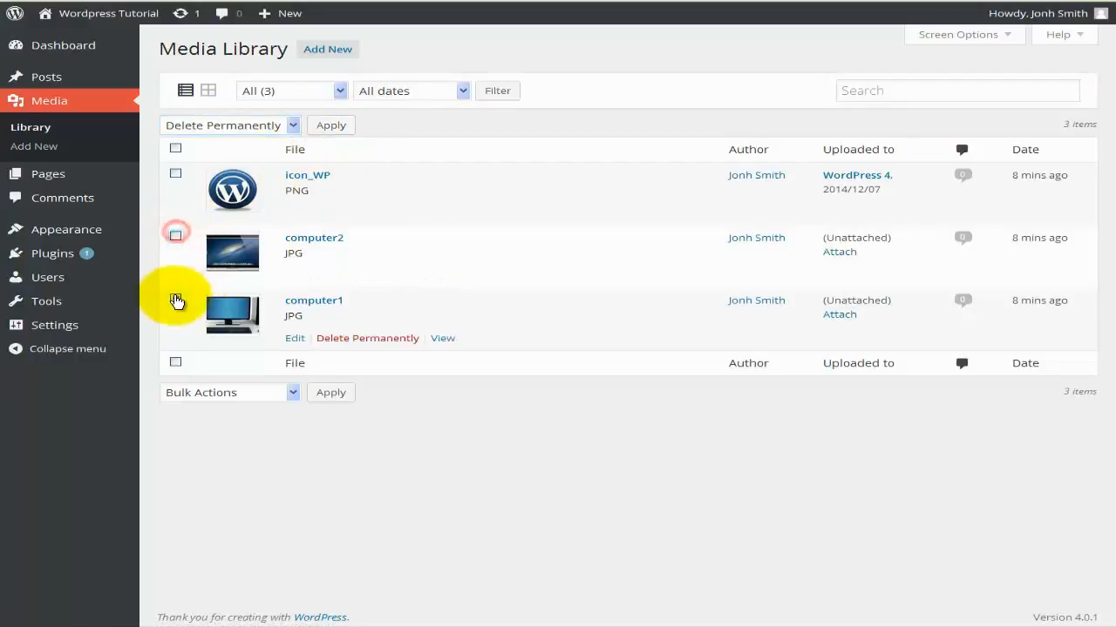
click(176, 300)
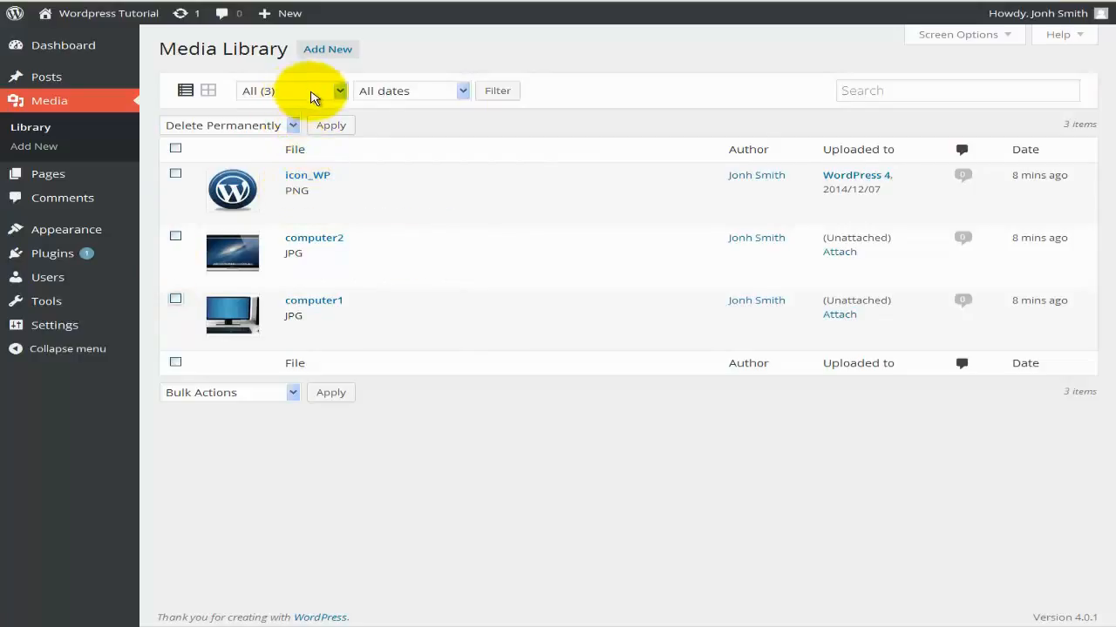
click(339, 90)
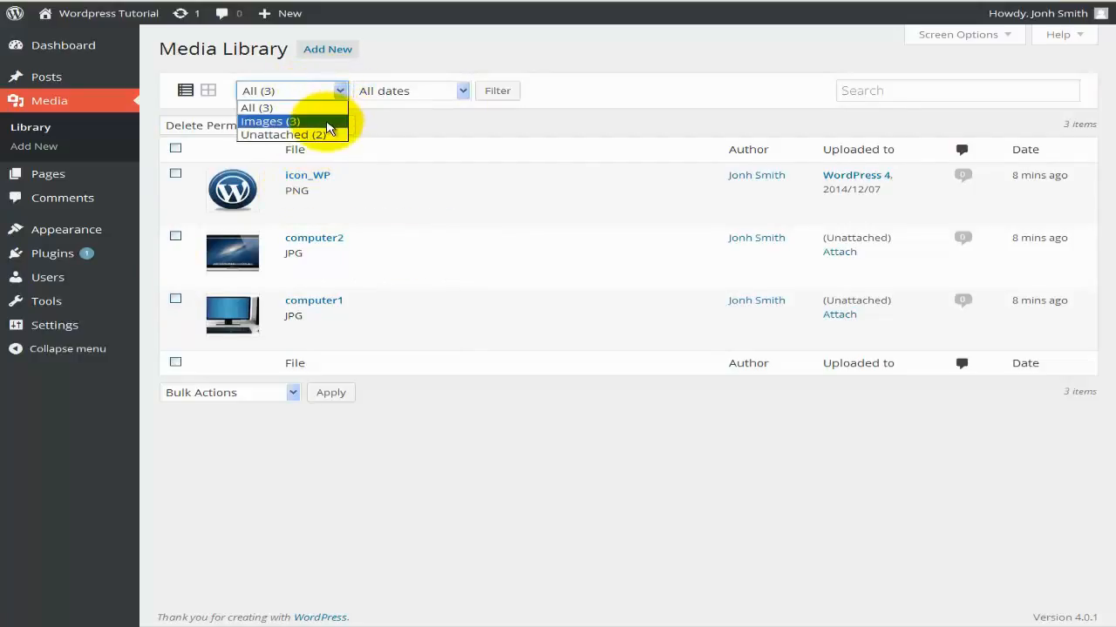
Filter the Media Library to Unattached, then to Images (3).
click(328, 135)
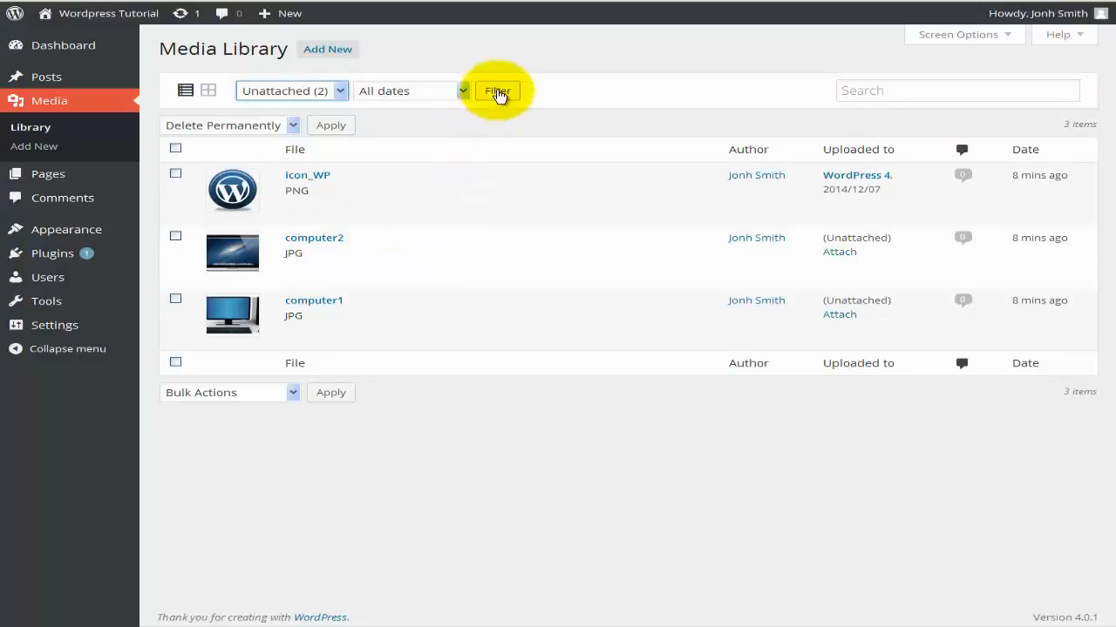
click(497, 90)
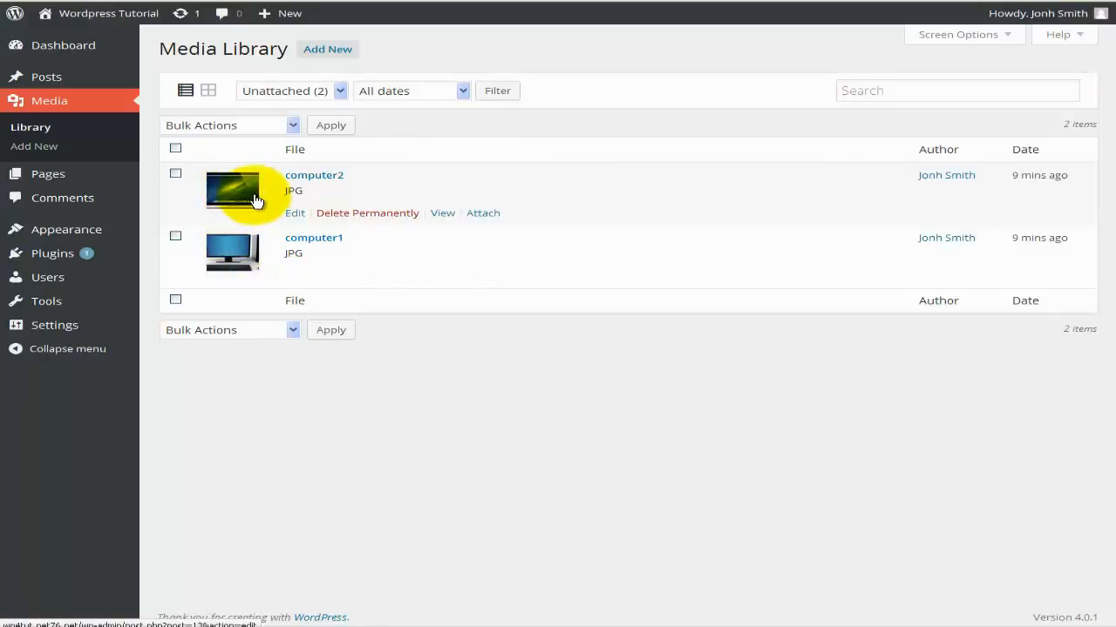
click(340, 90)
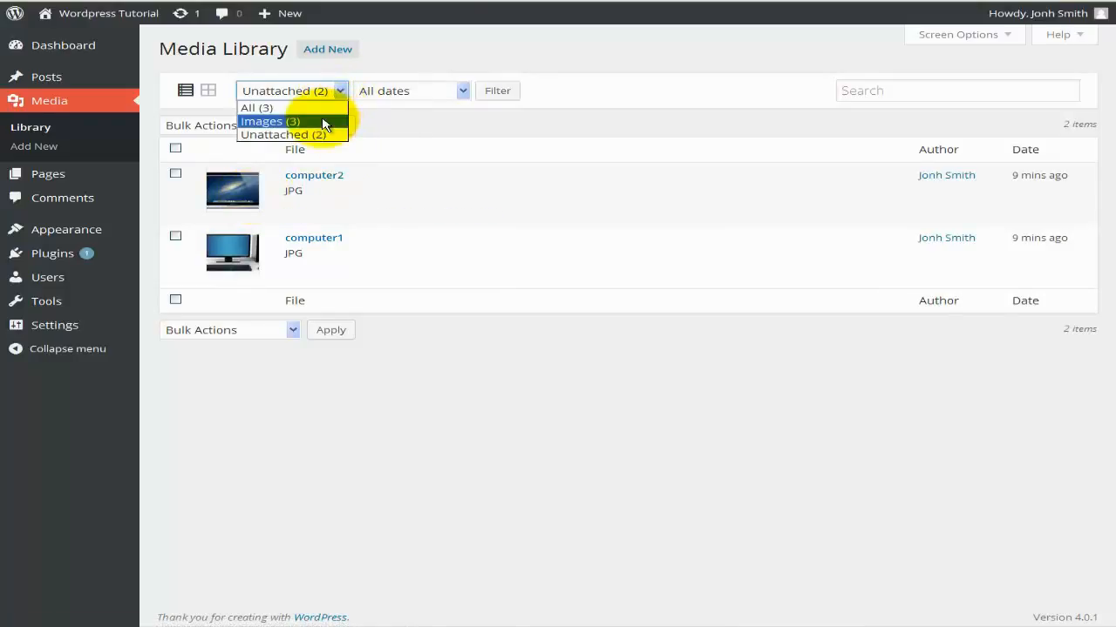
click(324, 122)
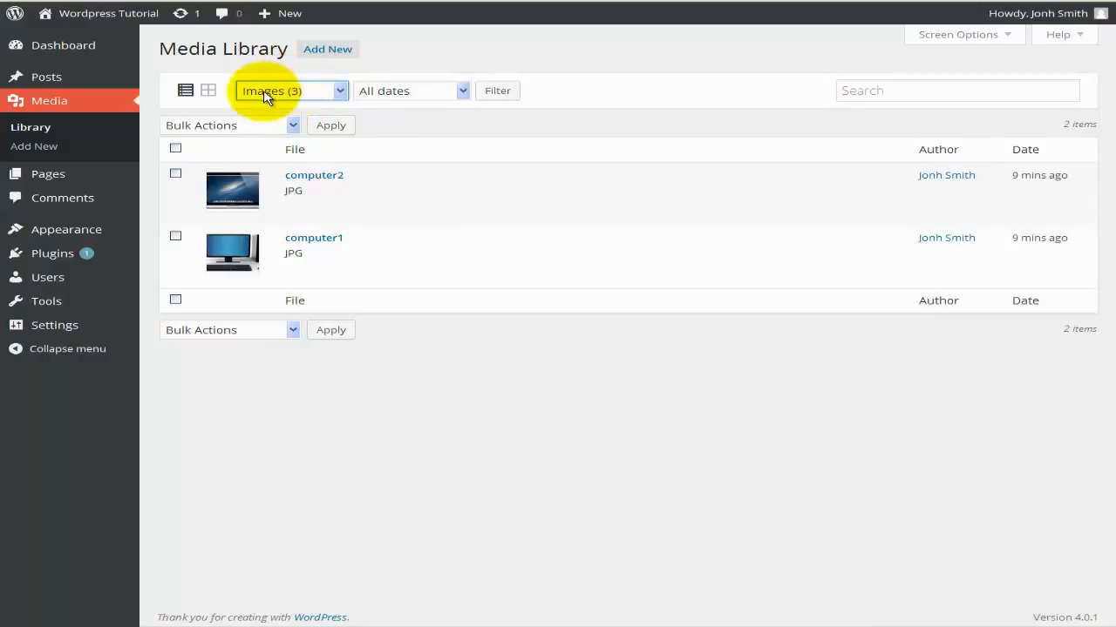
click(499, 92)
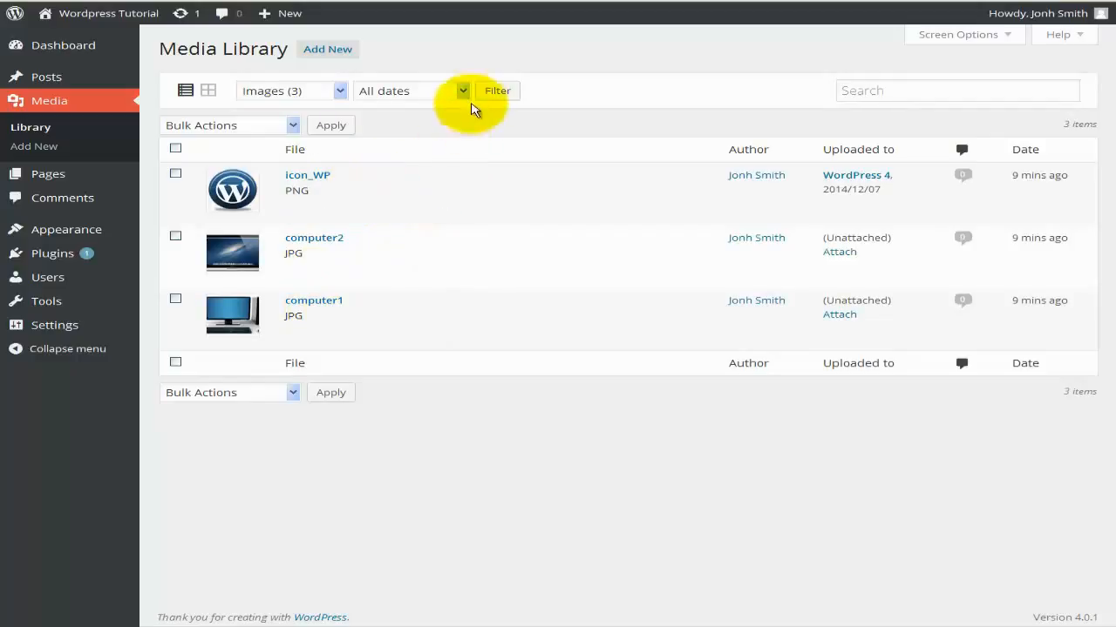
Leave the Media Library date filter at All dates.
click(464, 92)
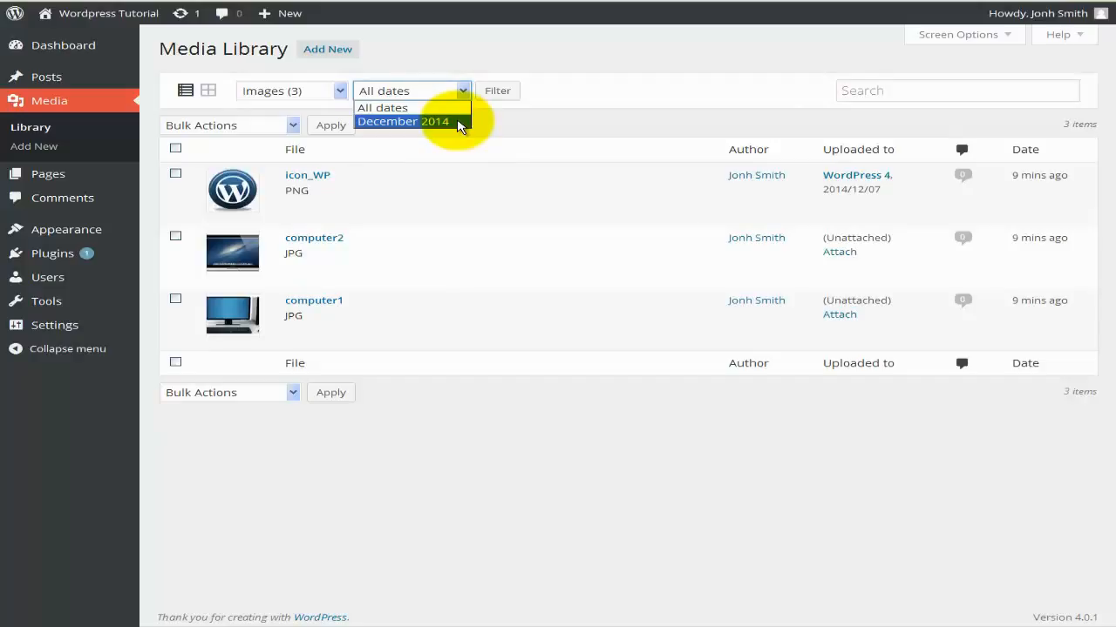
click(543, 119)
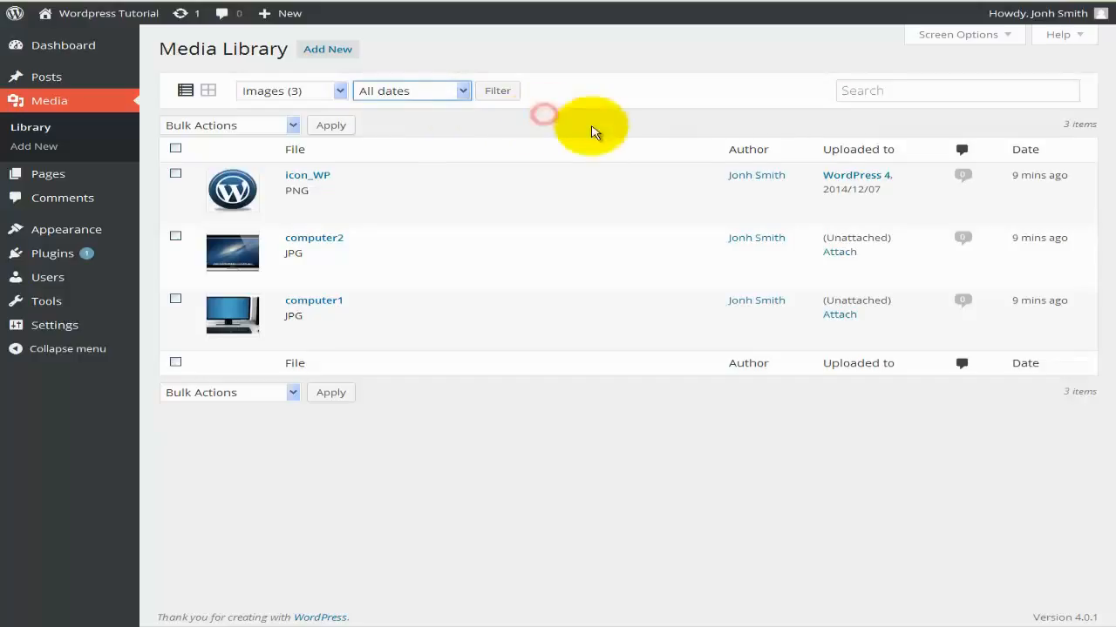
click(841, 91)
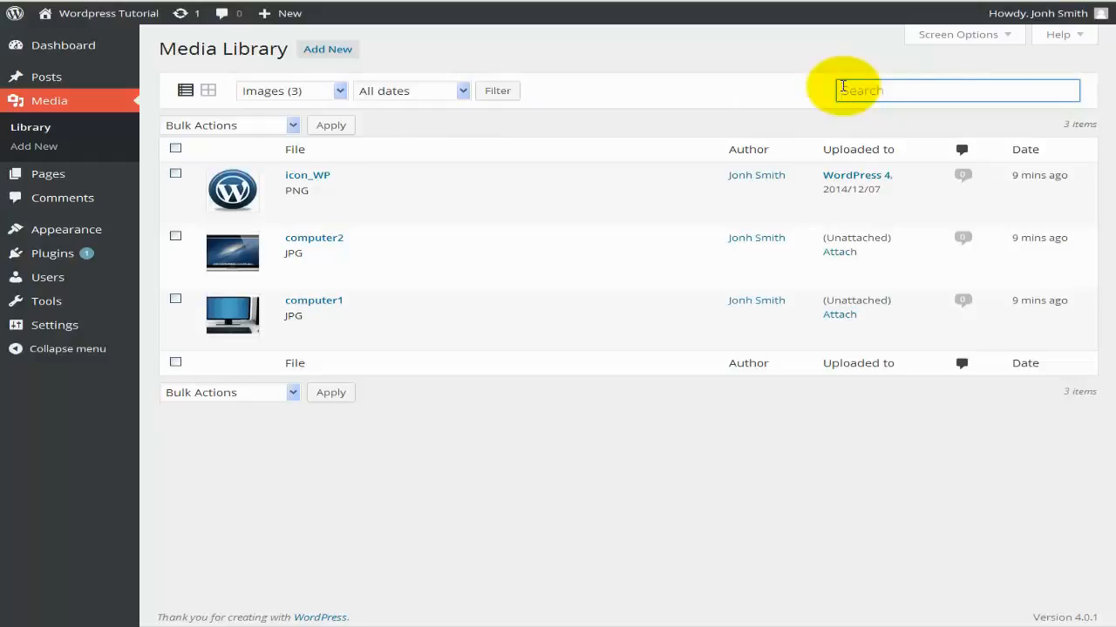
text(computer2)
key(Return)
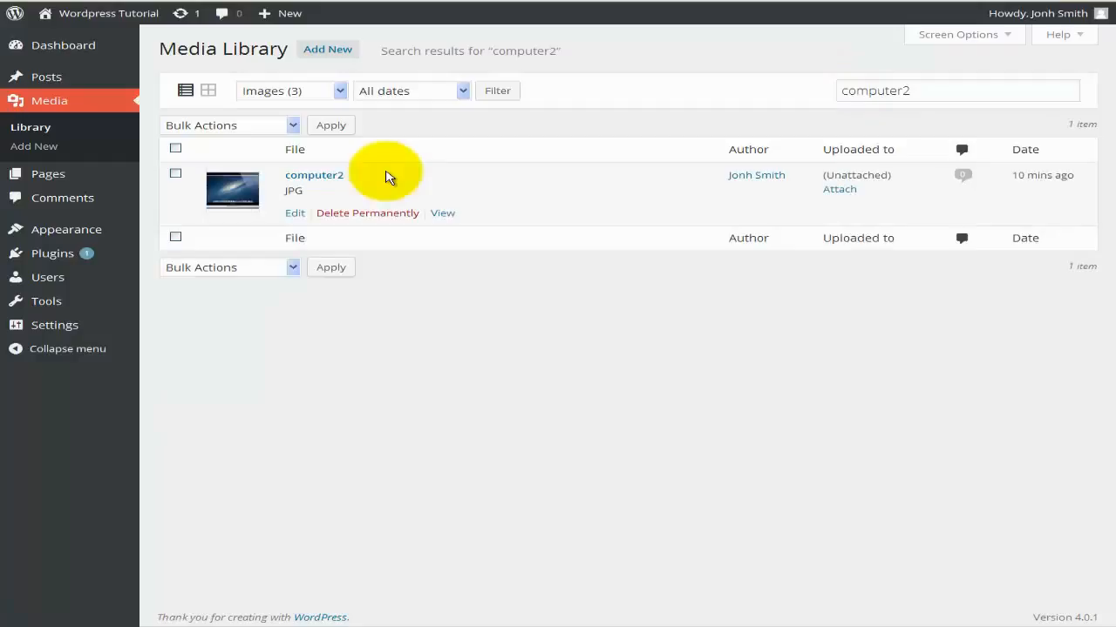
double_click(842, 90)
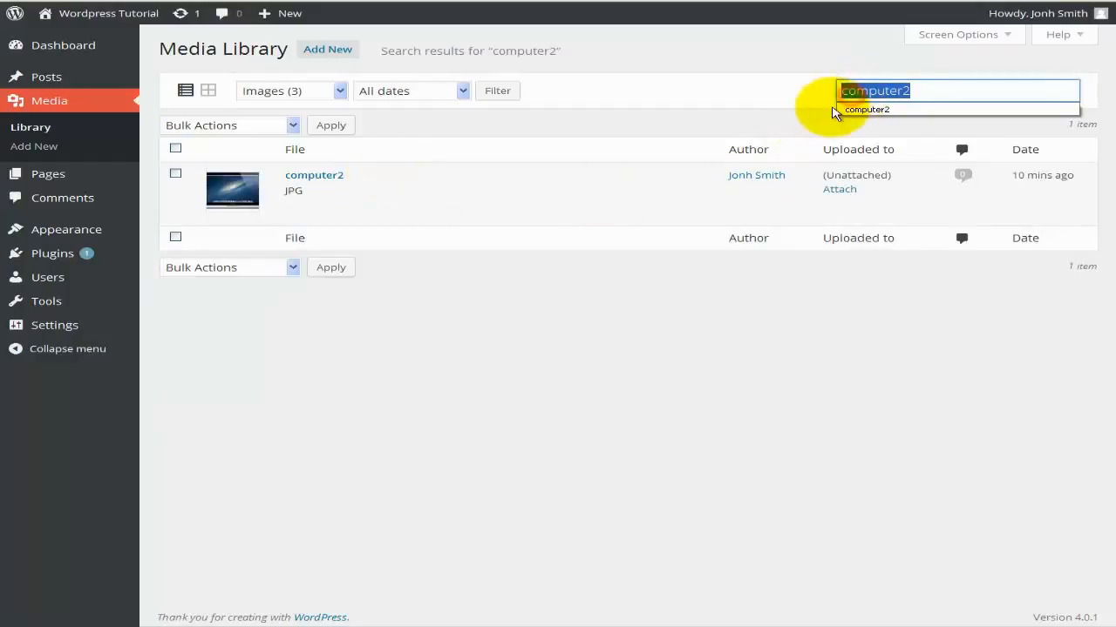
key(BackSpace)
key(Return)
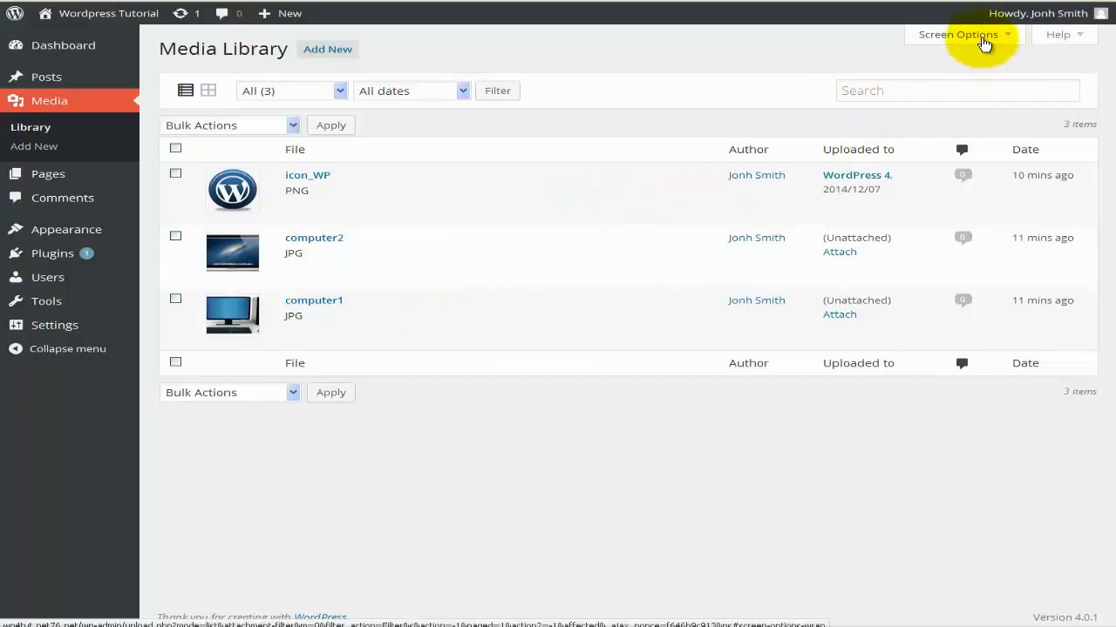
In Screen Options, turn the Author, Uploaded to, Comments and Date columns off and back on.
click(985, 40)
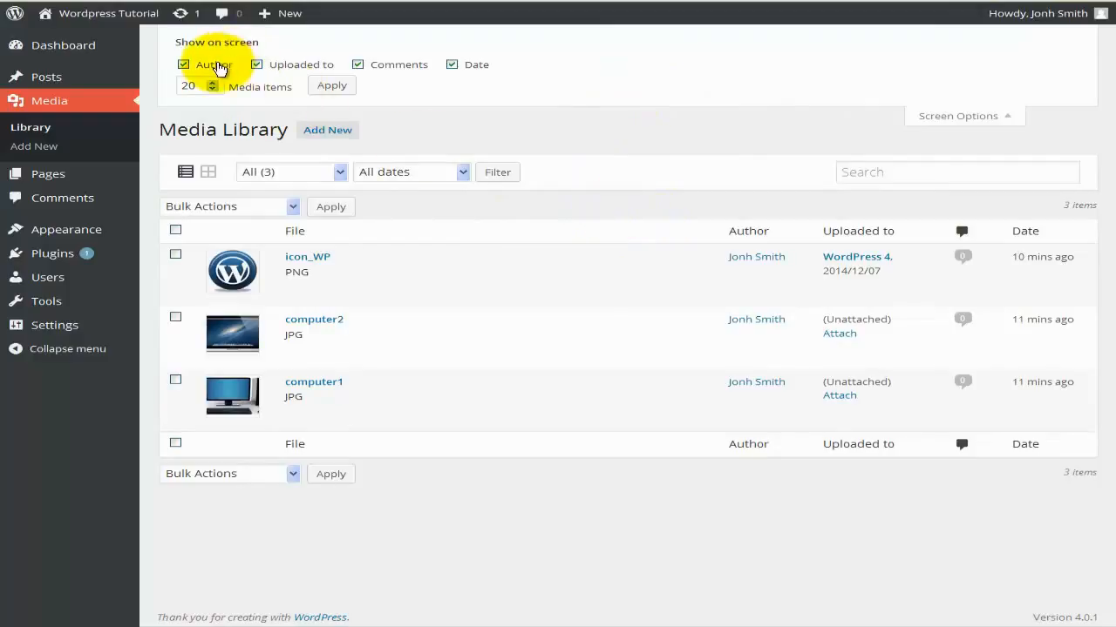
click(217, 68)
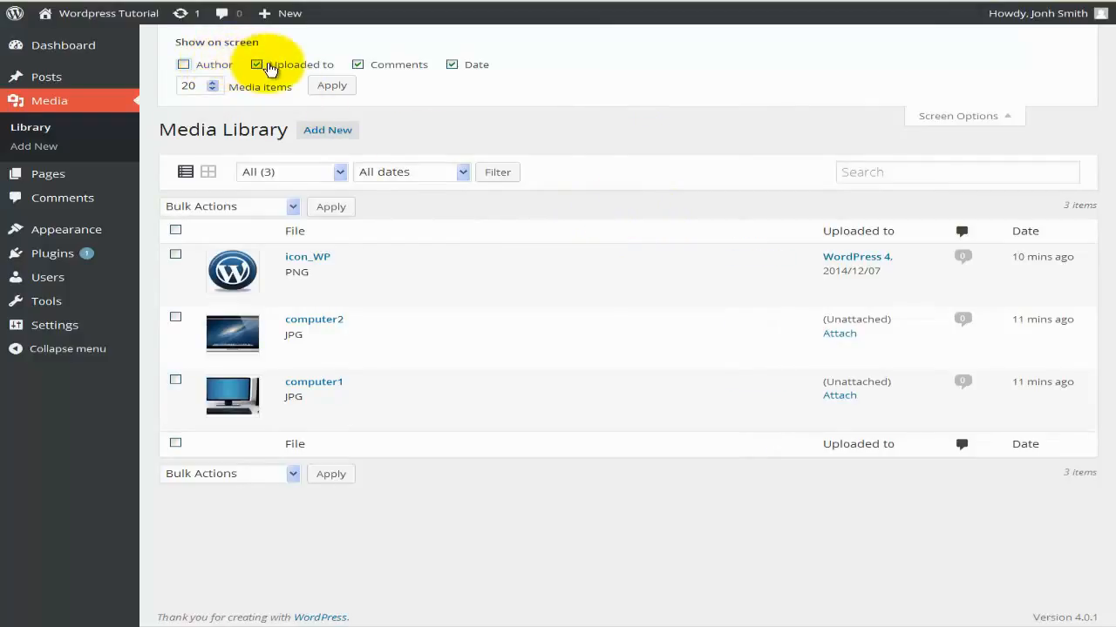
click(269, 70)
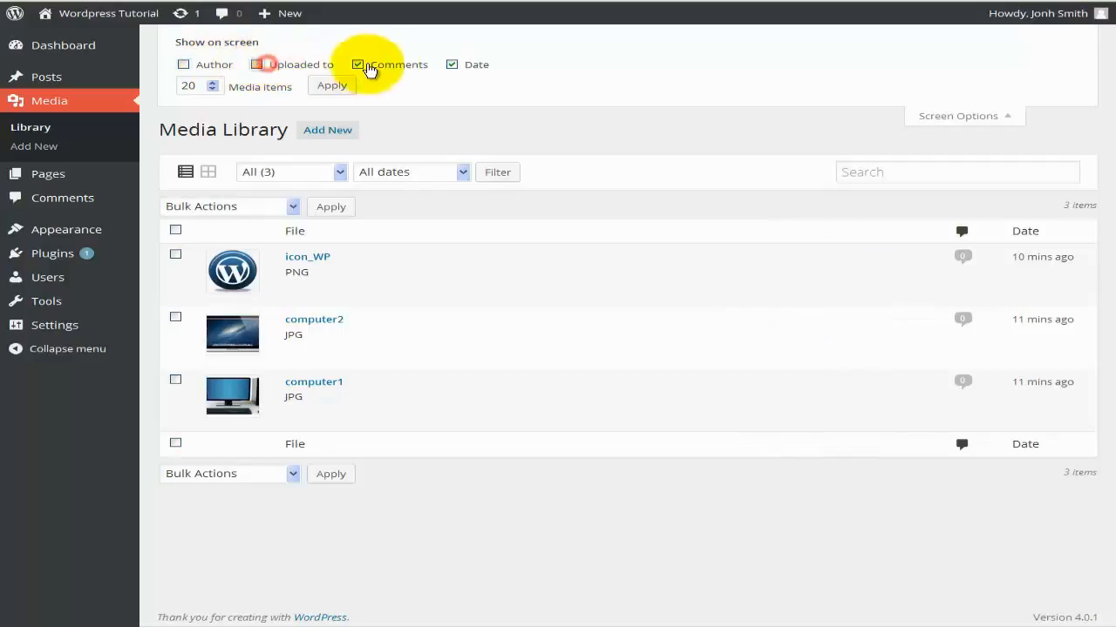
click(393, 69)
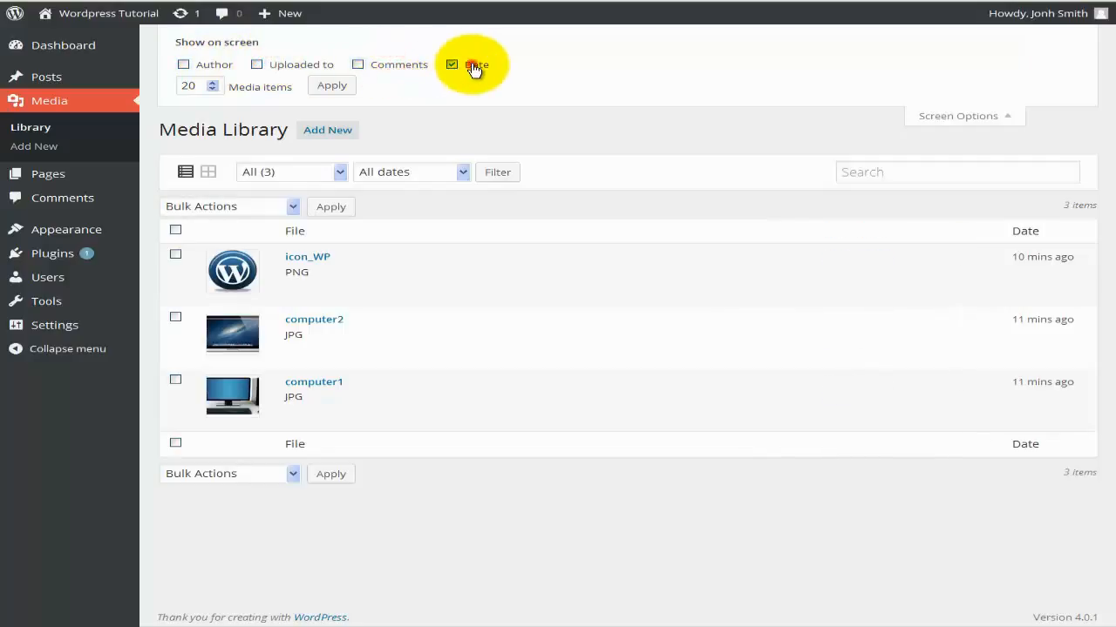
click(454, 66)
click(186, 66)
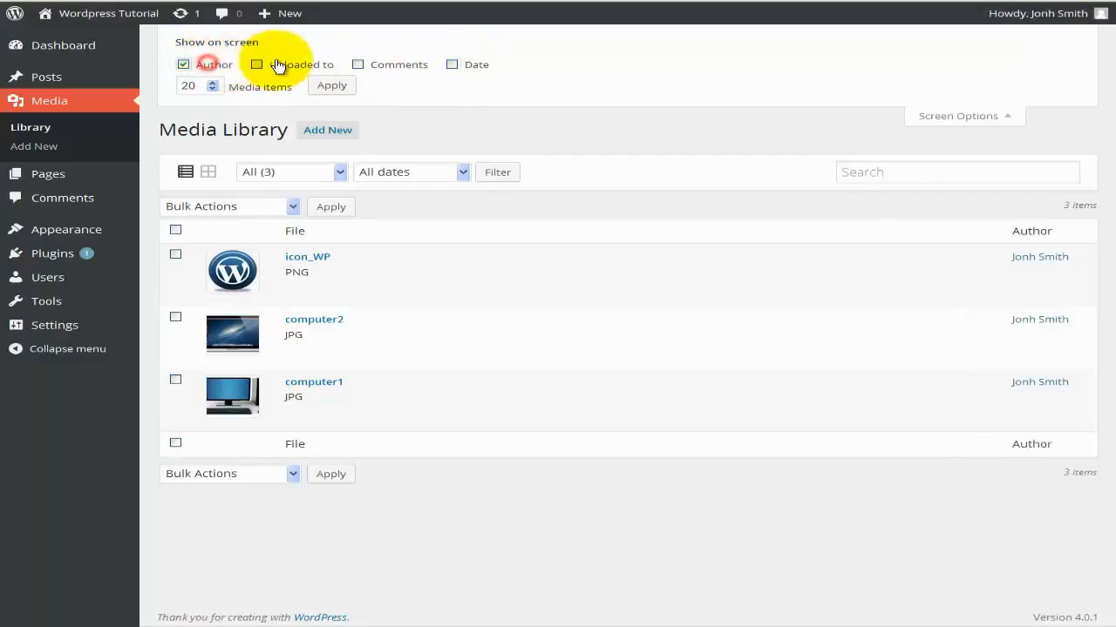
click(277, 67)
click(373, 68)
click(450, 66)
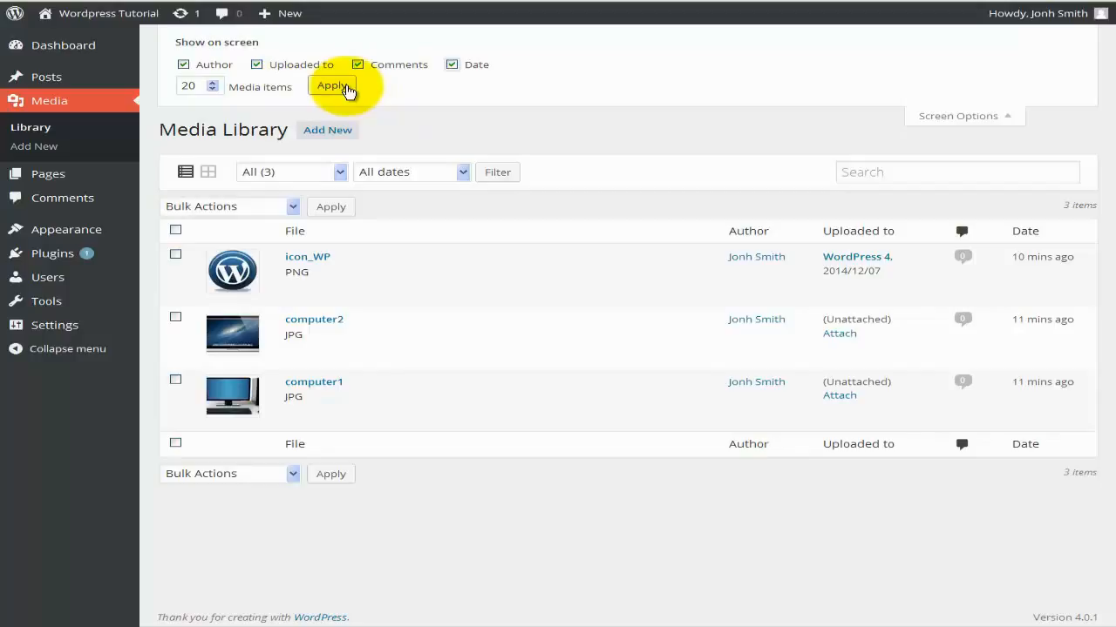
click(931, 114)
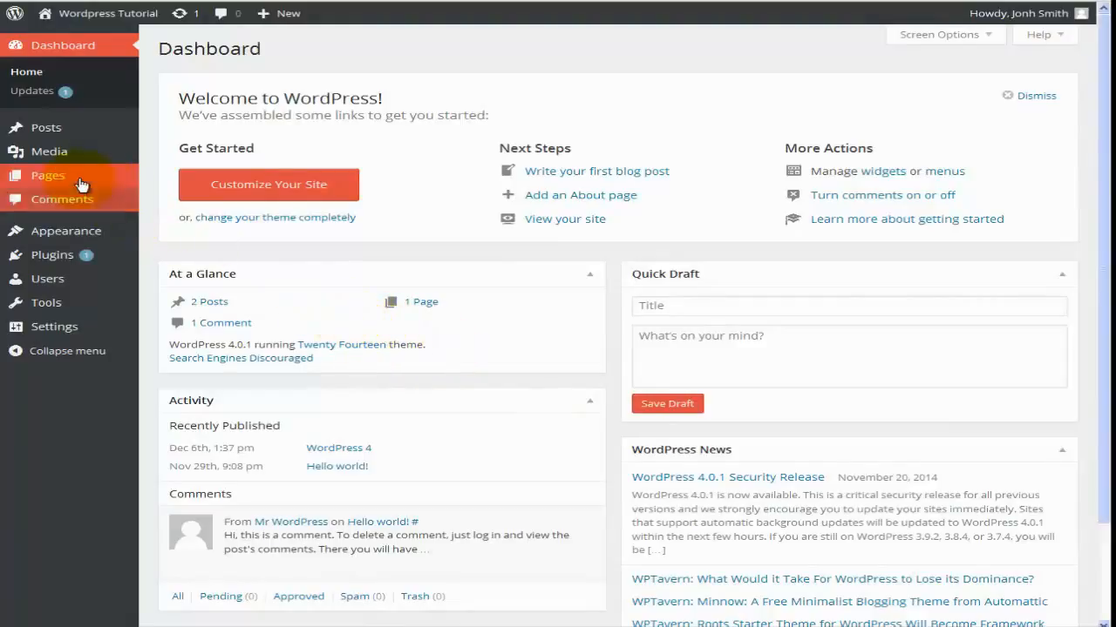
Go to Pages > All Pages to list the published Sample Page.
mouse_move(83, 178)
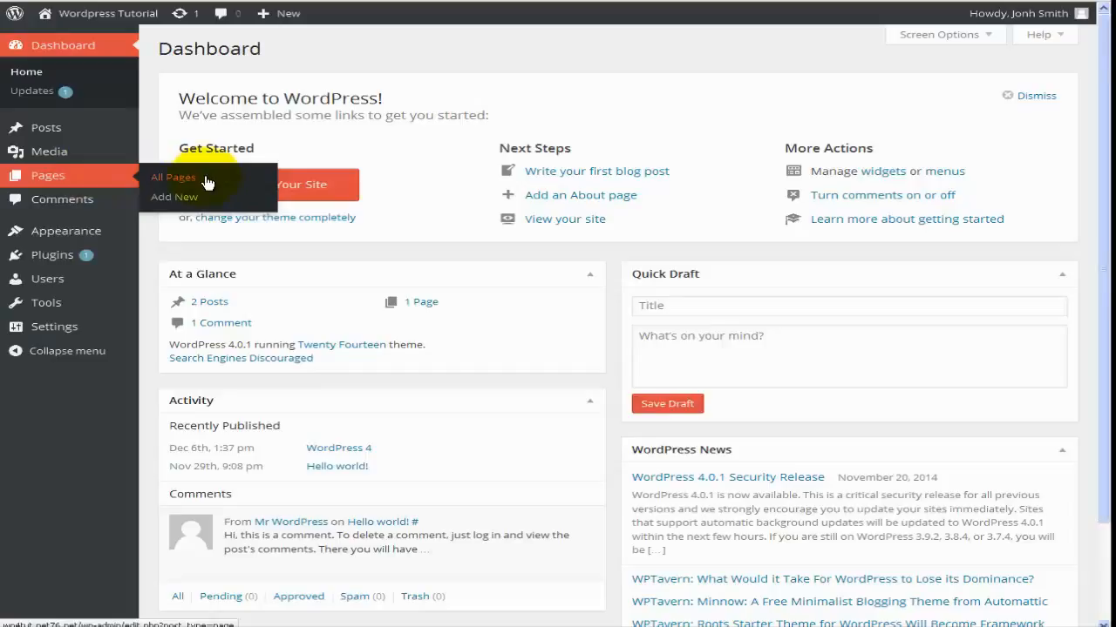
mouse_move(82, 154)
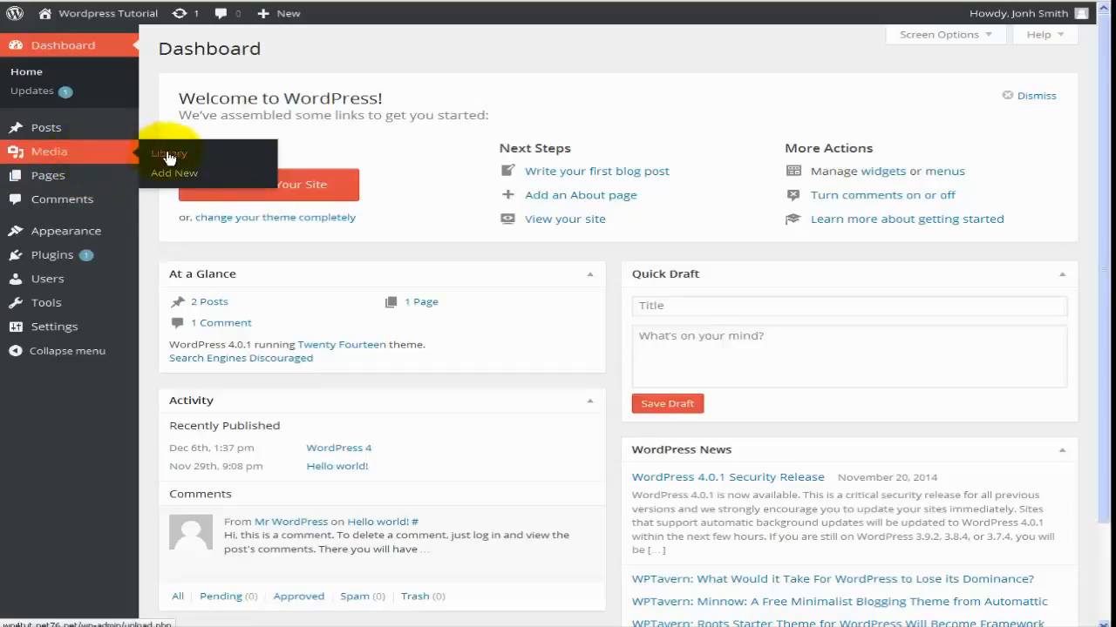
mouse_move(130, 179)
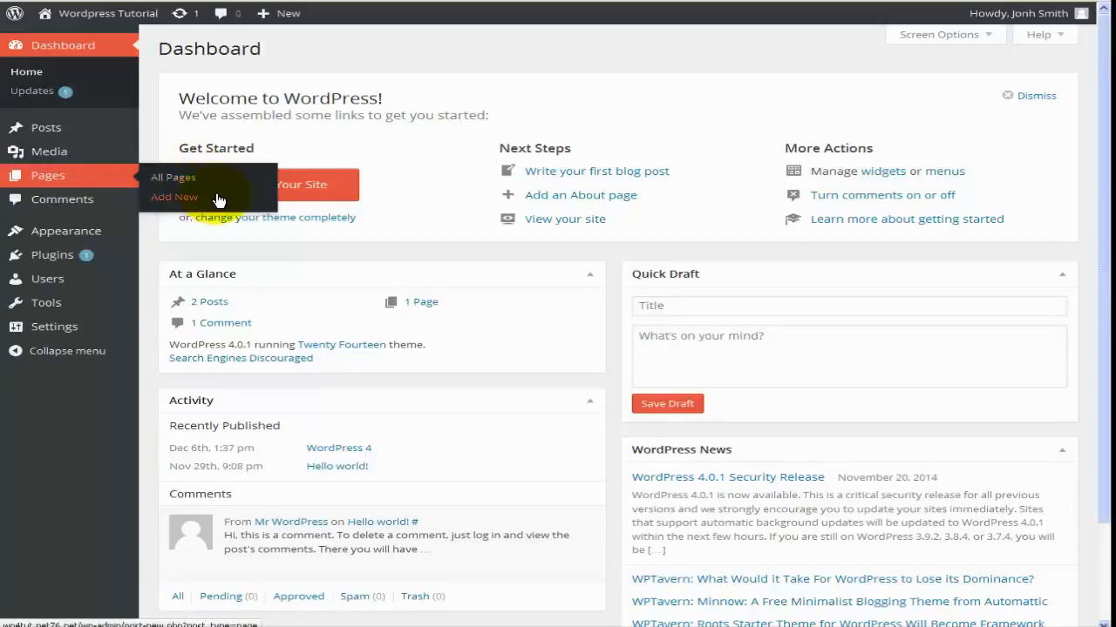
click(101, 181)
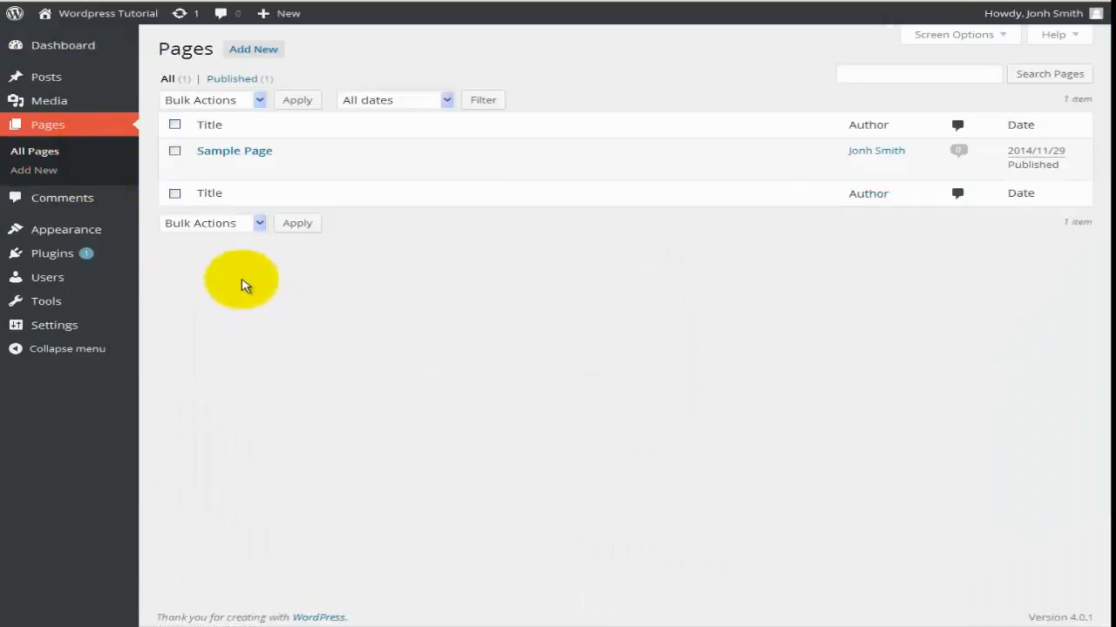
Choose Move to Trash as the Pages list's bulk action and apply it.
mouse_move(242, 171)
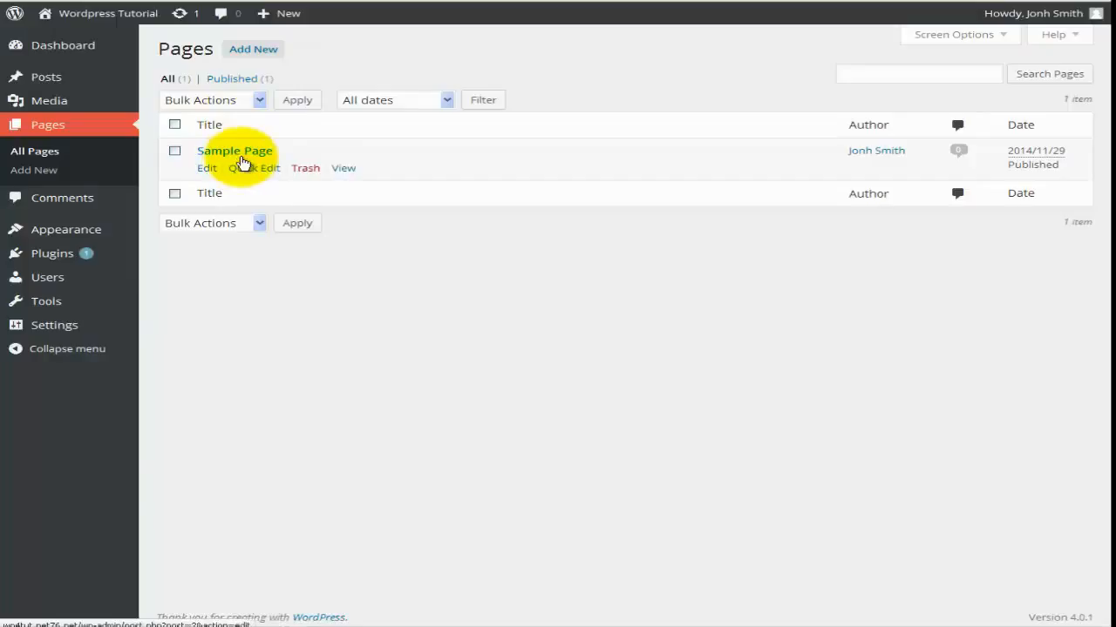
click(258, 99)
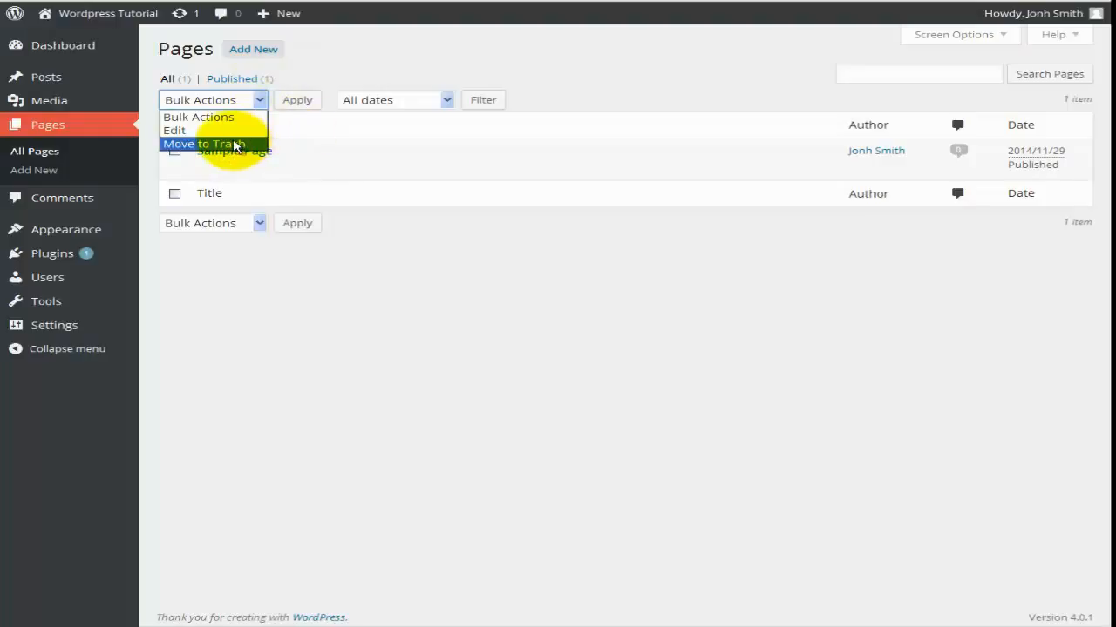
click(234, 145)
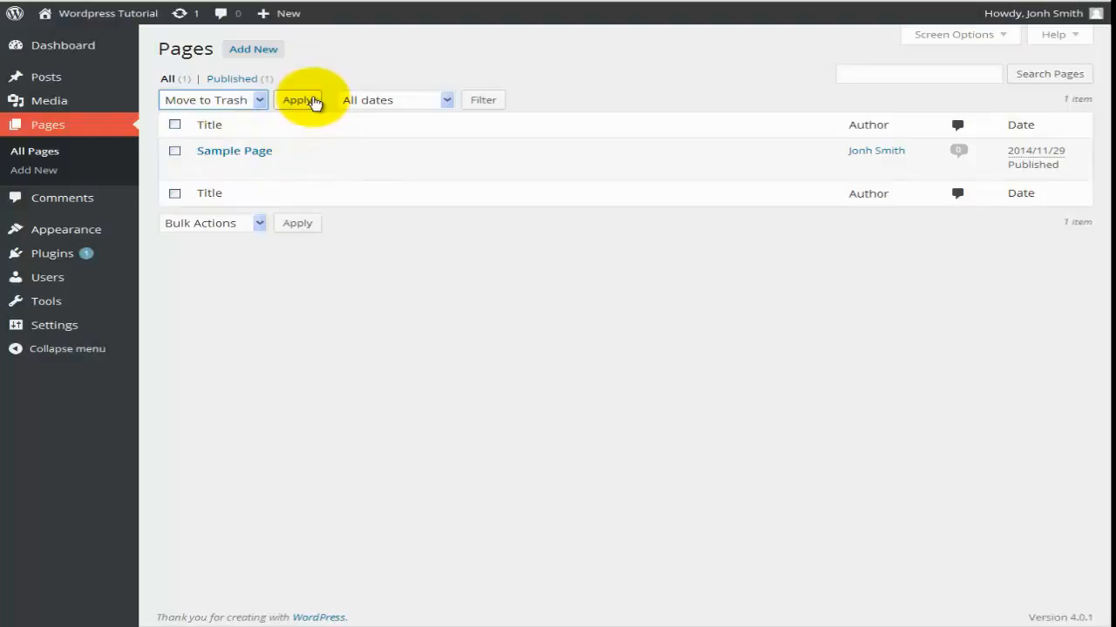
click(175, 154)
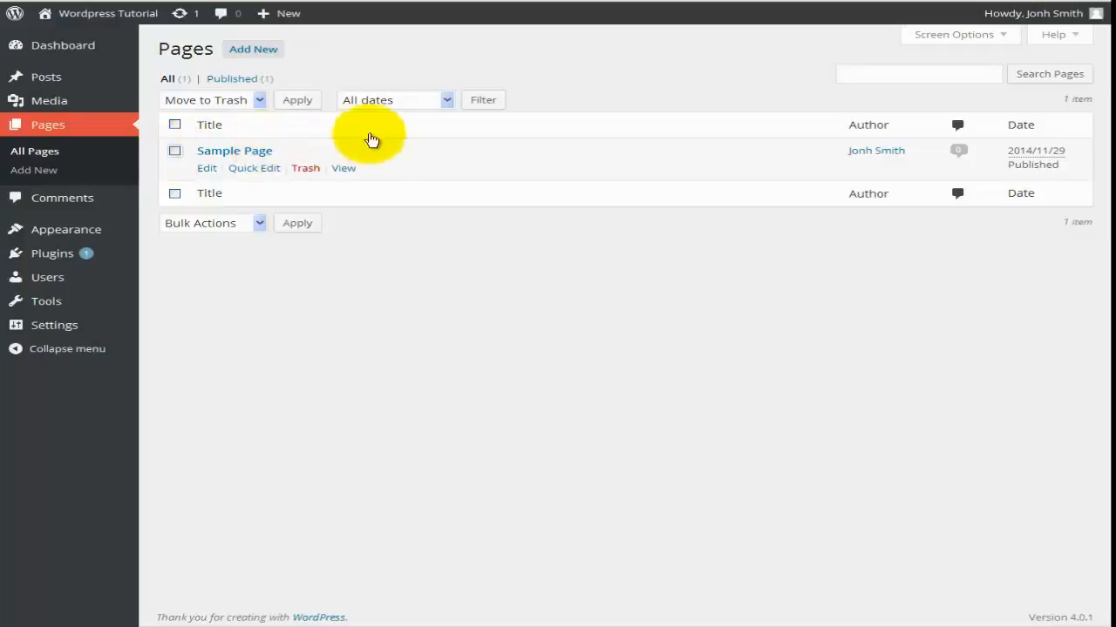
click(447, 101)
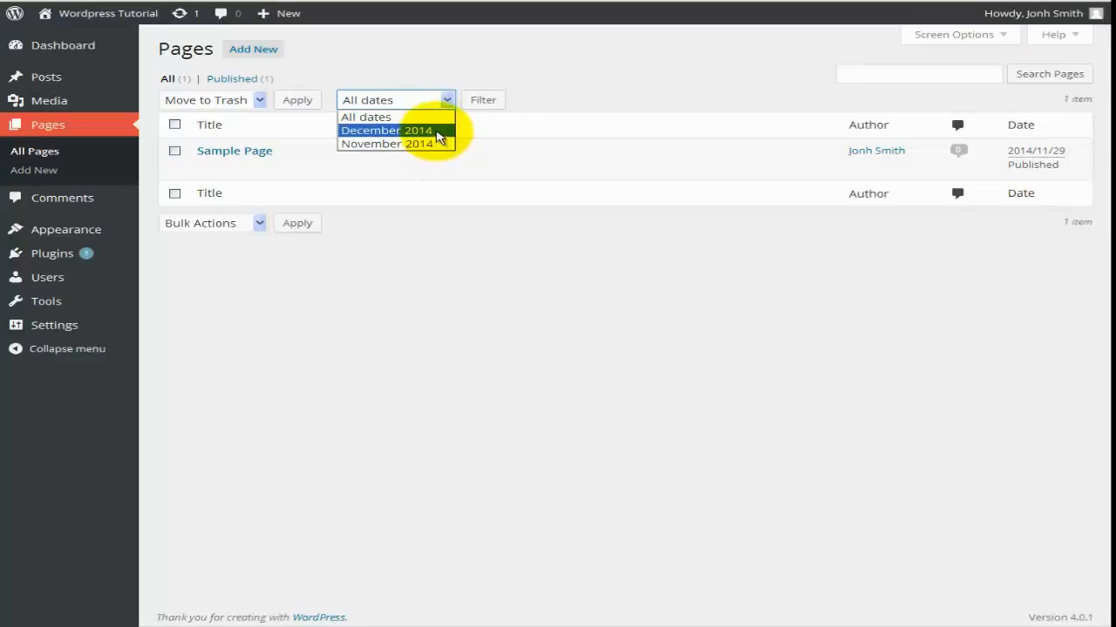
Set the Pages list's date filter to December 2014, leaving Sample Page listed.
click(437, 133)
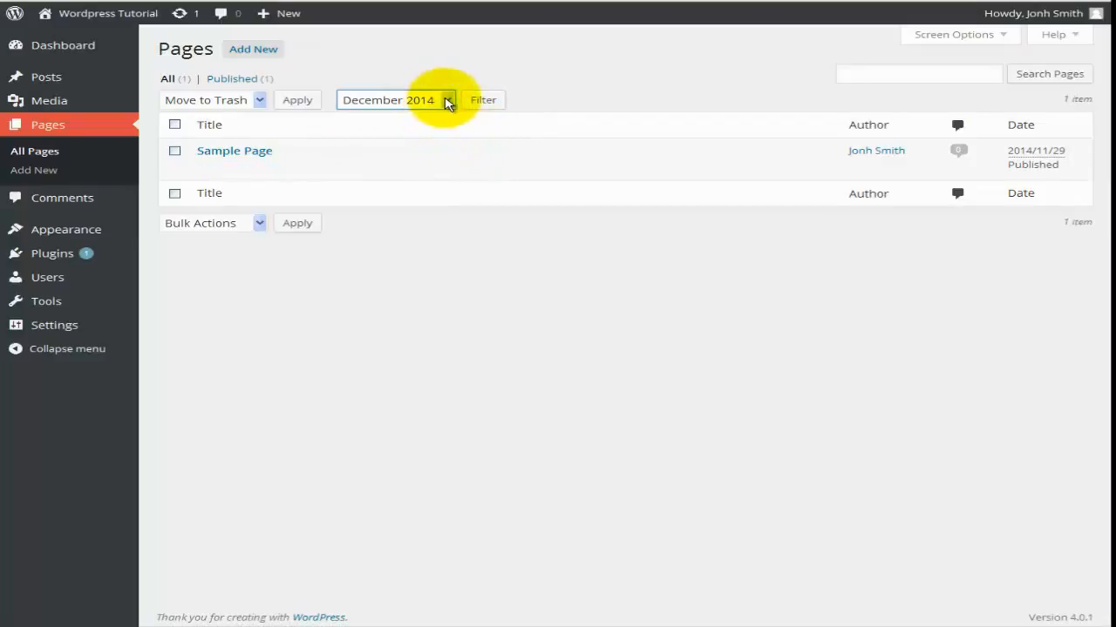
click(442, 102)
click(446, 103)
click(584, 104)
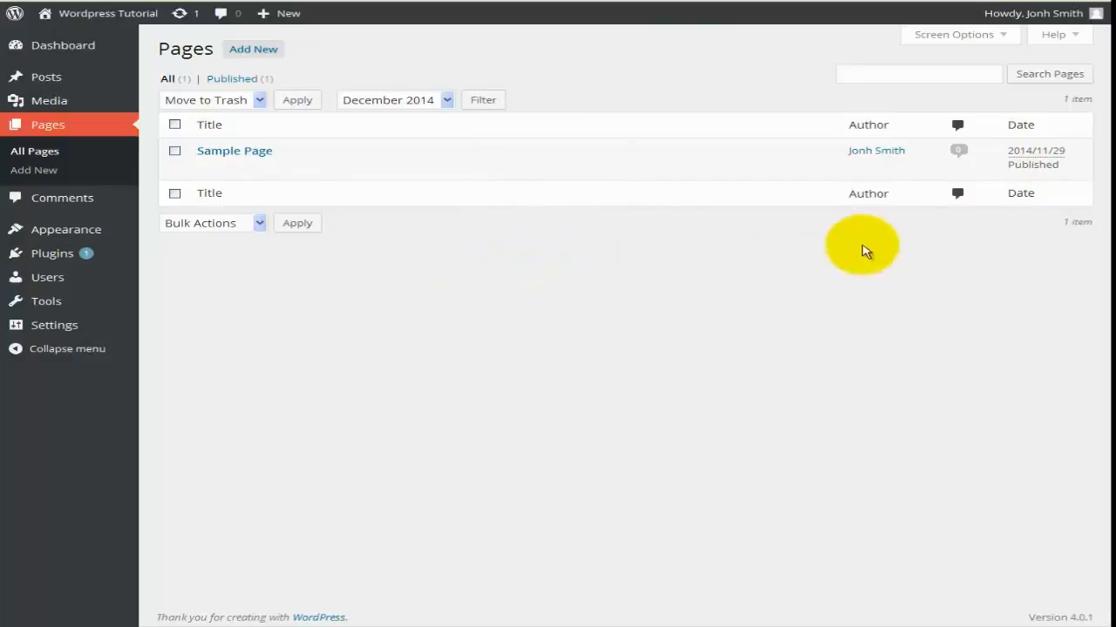
mouse_move(247, 154)
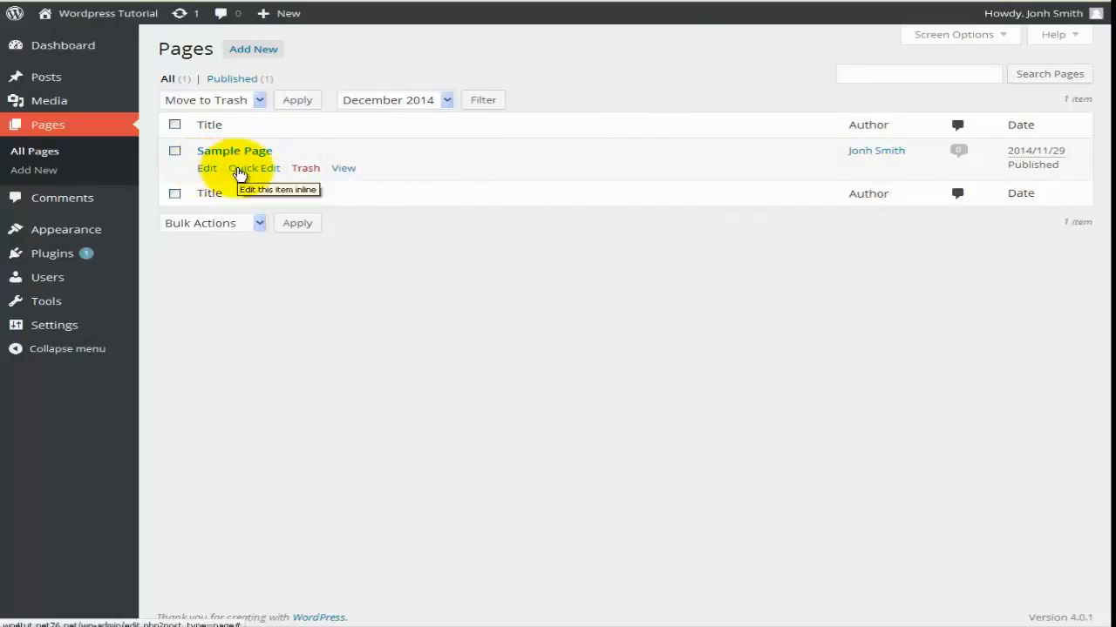
click(307, 179)
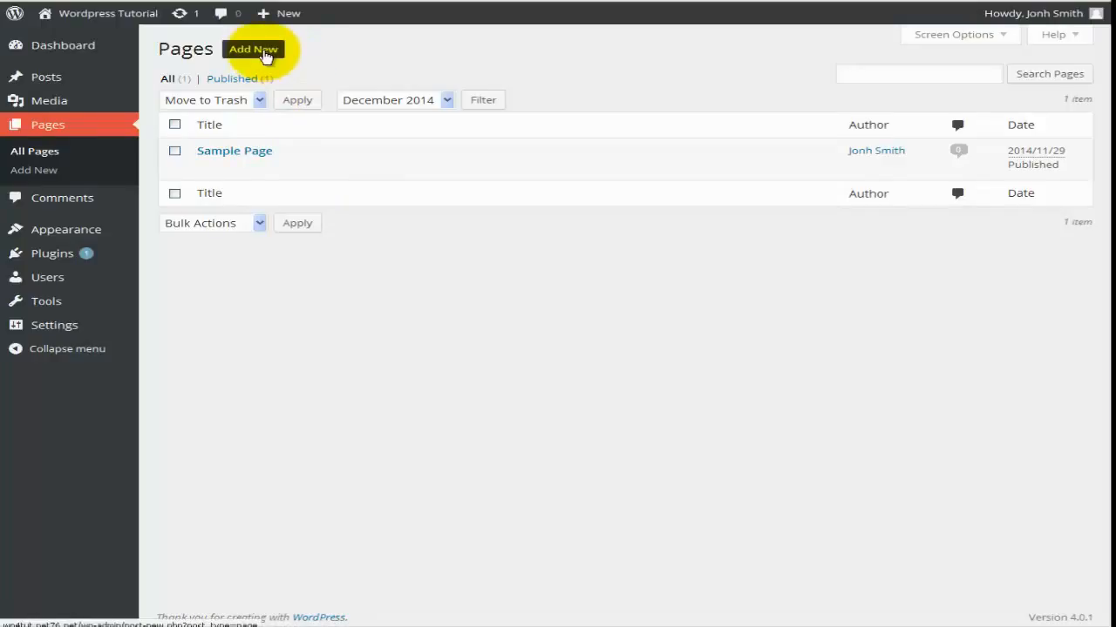
Create a new page and enter 'Welcome Page' as its title.
click(63, 175)
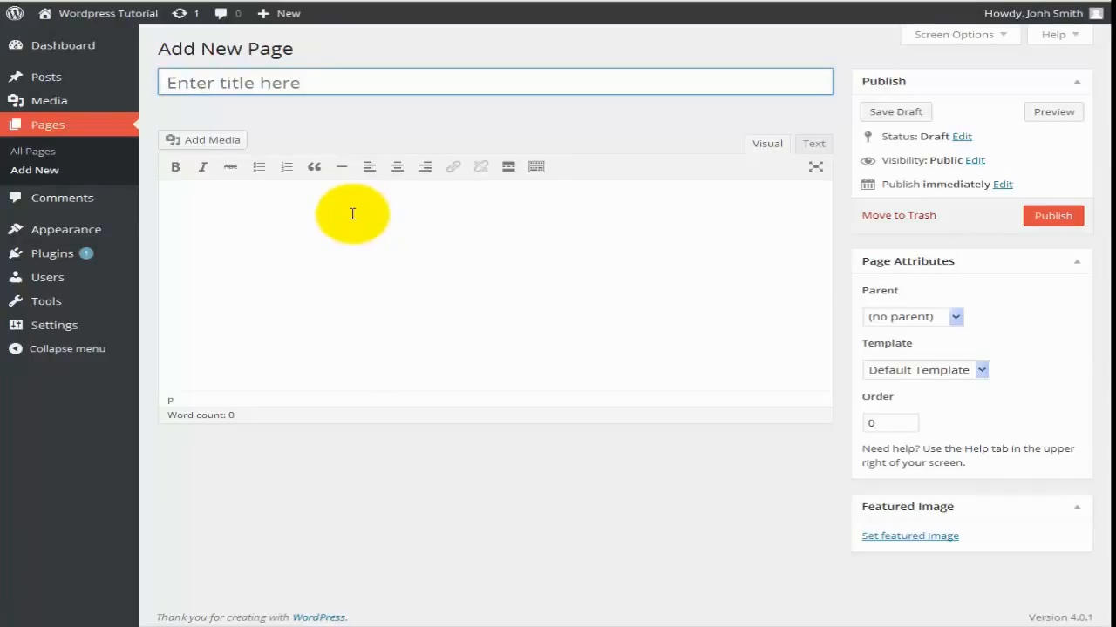
text(Welcome Page)
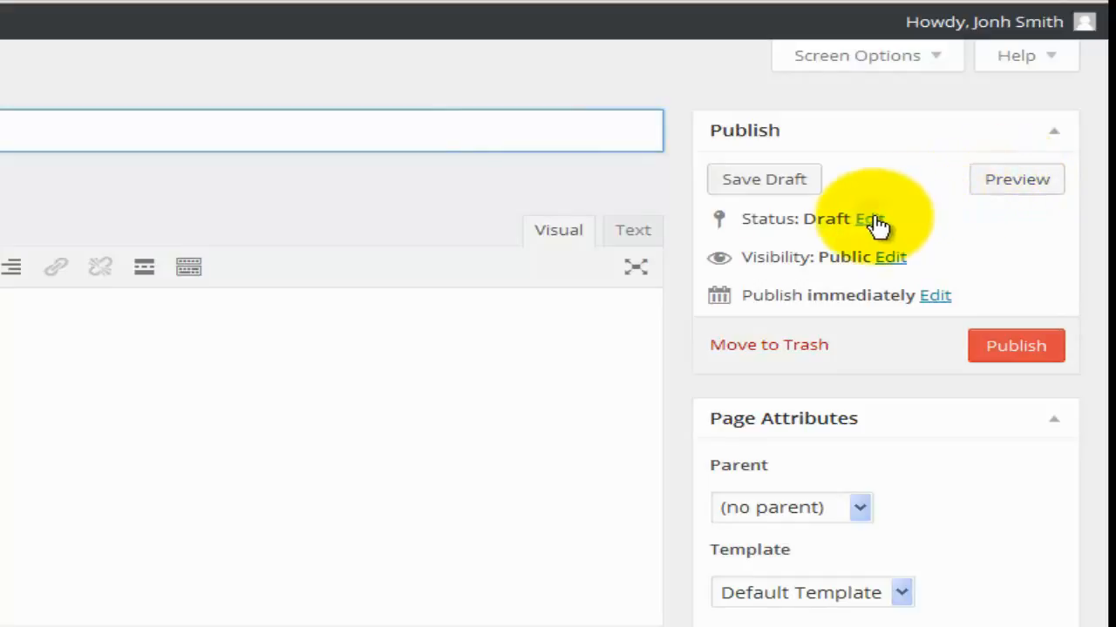
Keep the Welcome Page status set to Draft.
click(872, 222)
click(867, 250)
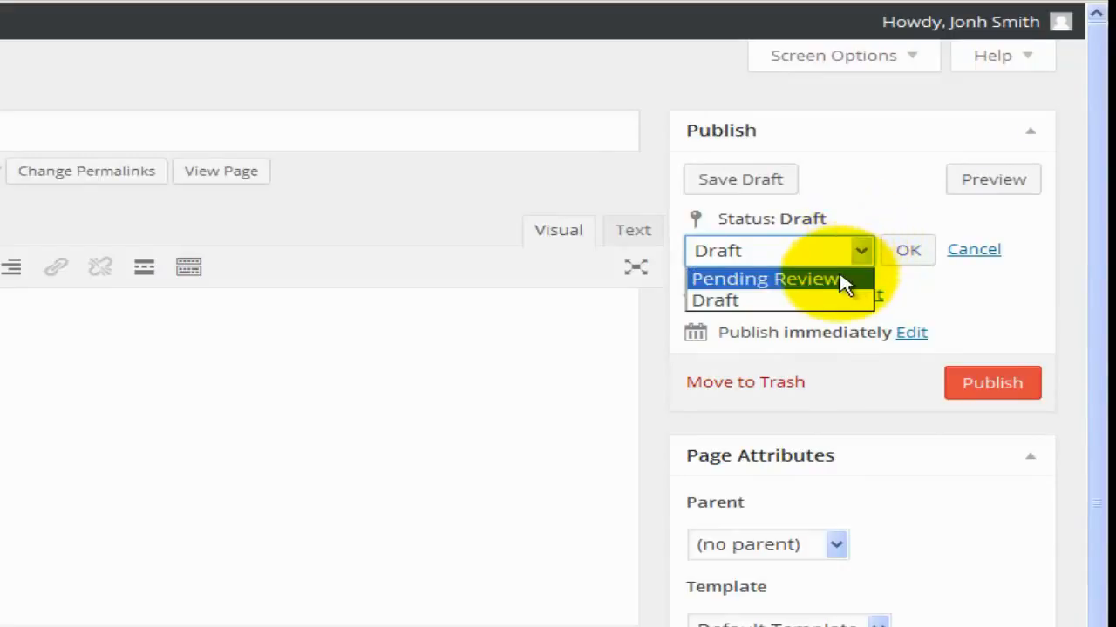
click(882, 198)
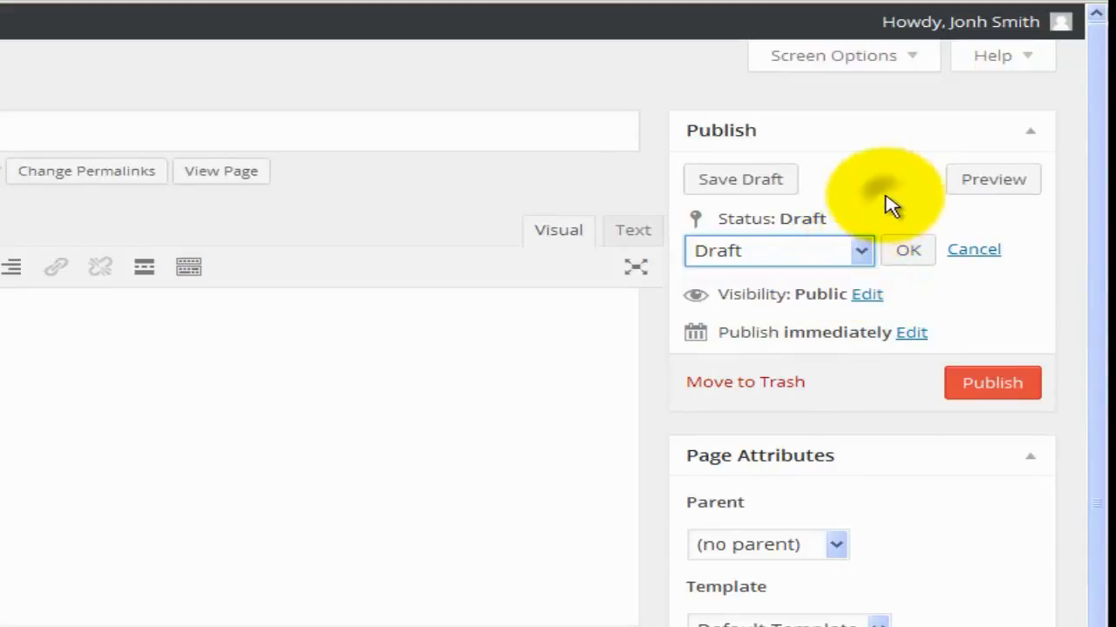
Try Password protected and Private visibility, then return the page to Public.
click(867, 297)
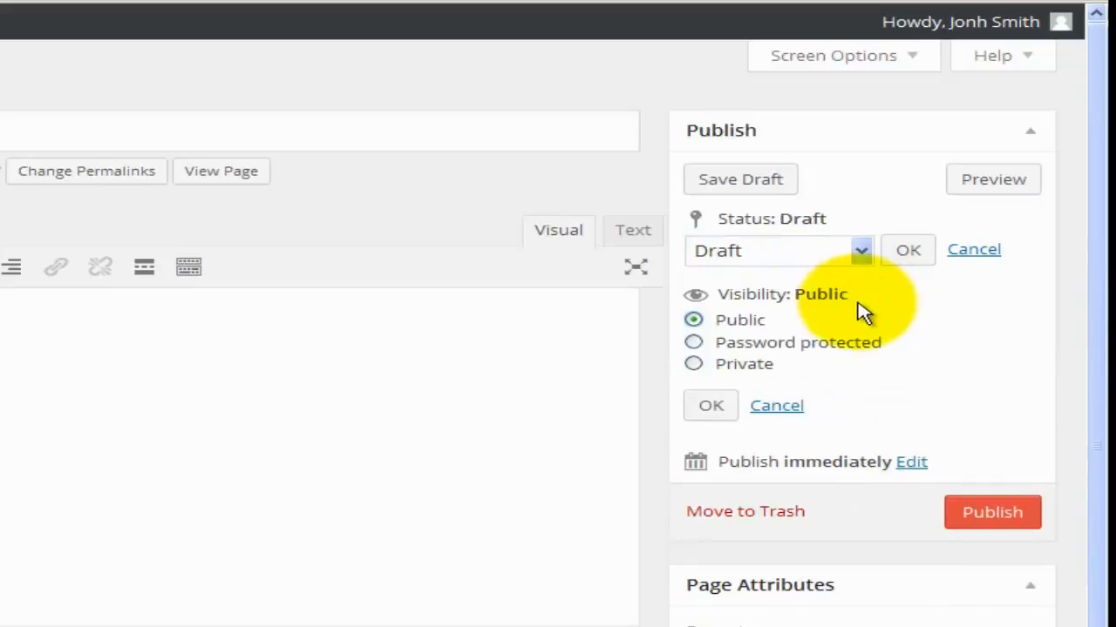
click(774, 347)
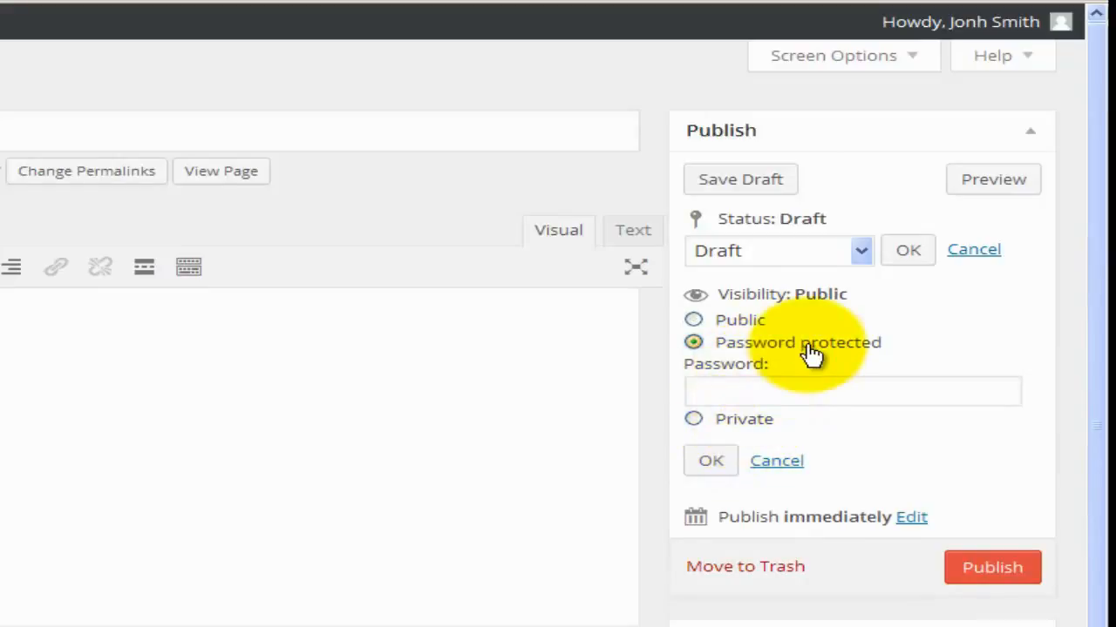
click(730, 392)
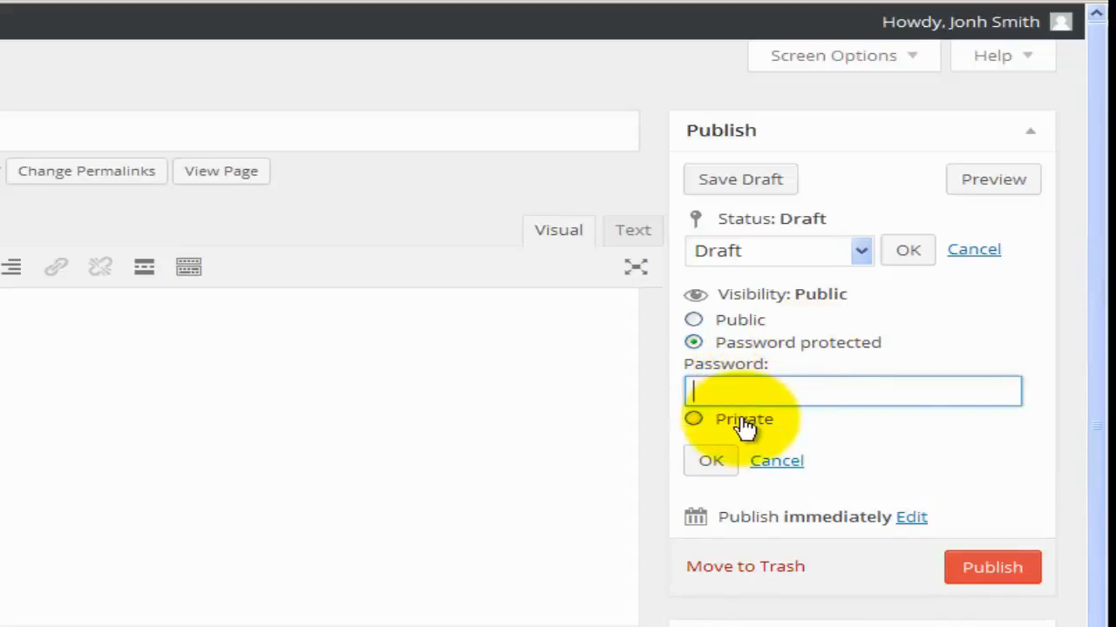
click(739, 424)
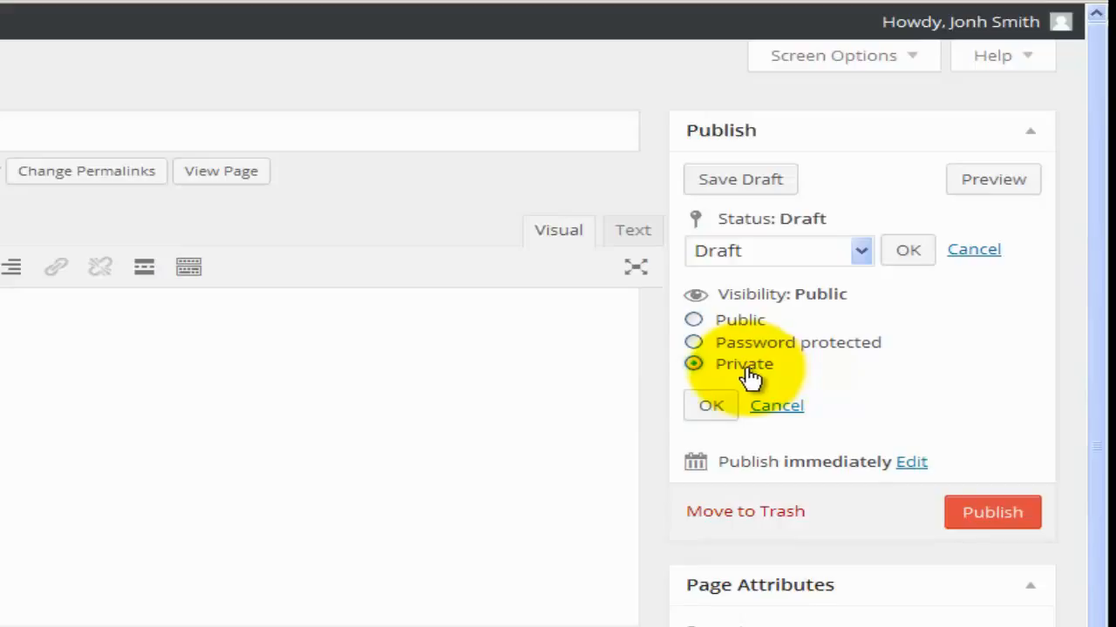
click(740, 324)
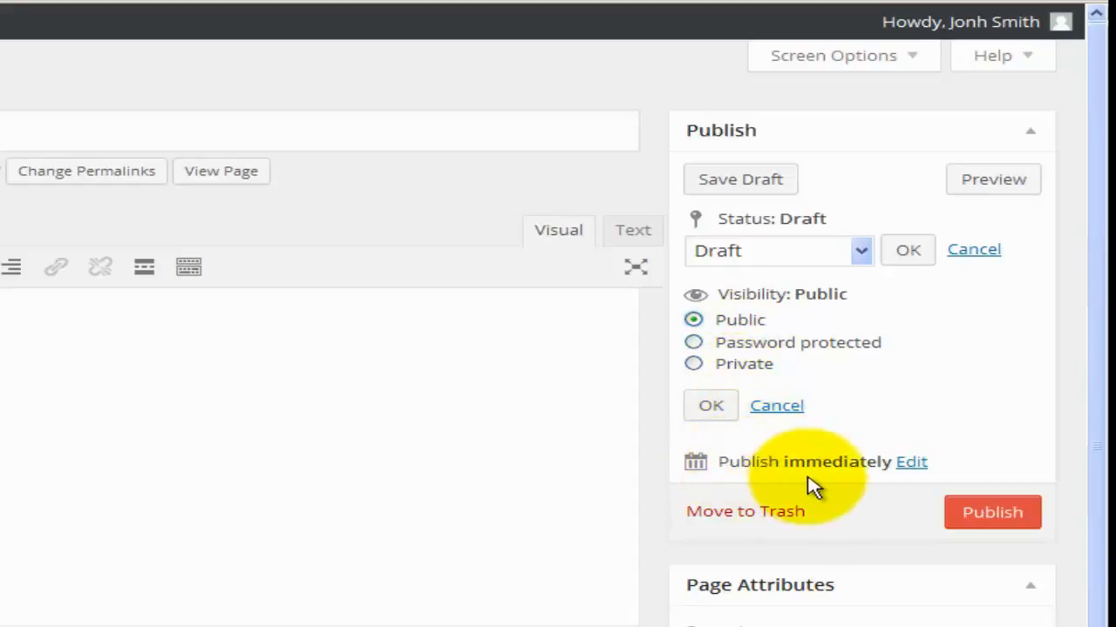
click(904, 465)
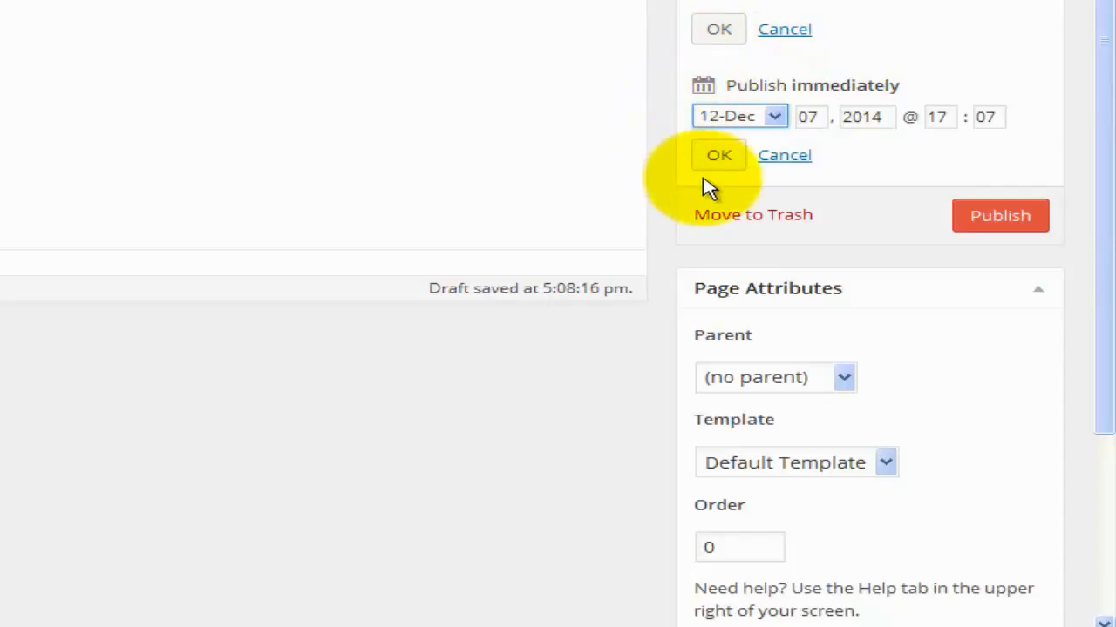
click(777, 122)
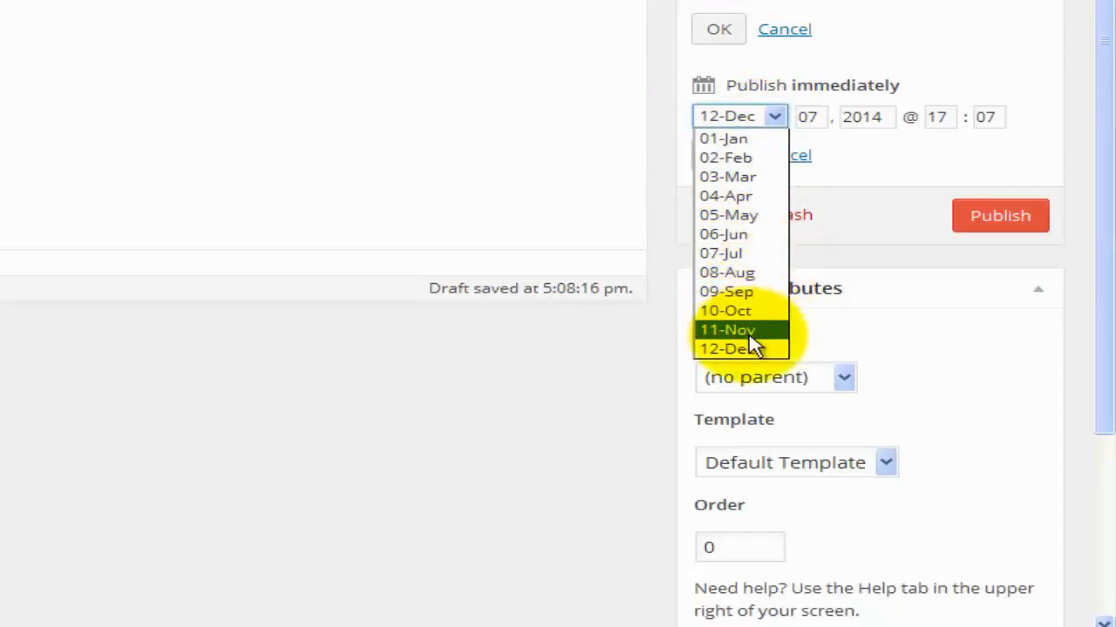
click(859, 183)
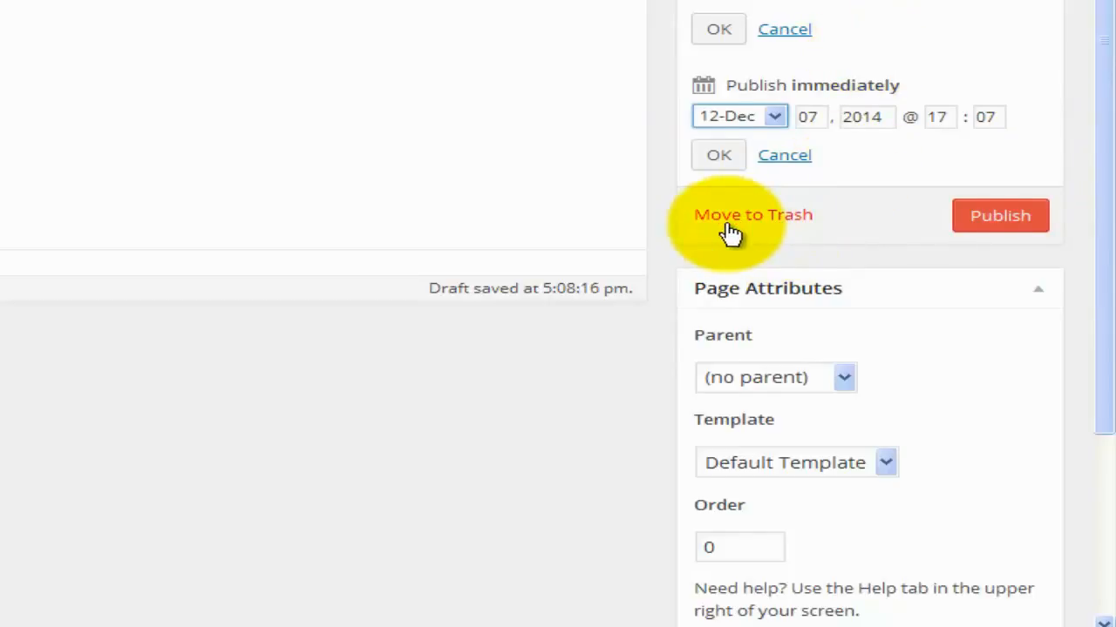
scroll(730, 234, down, 2)
scroll(630, 251, down, 1)
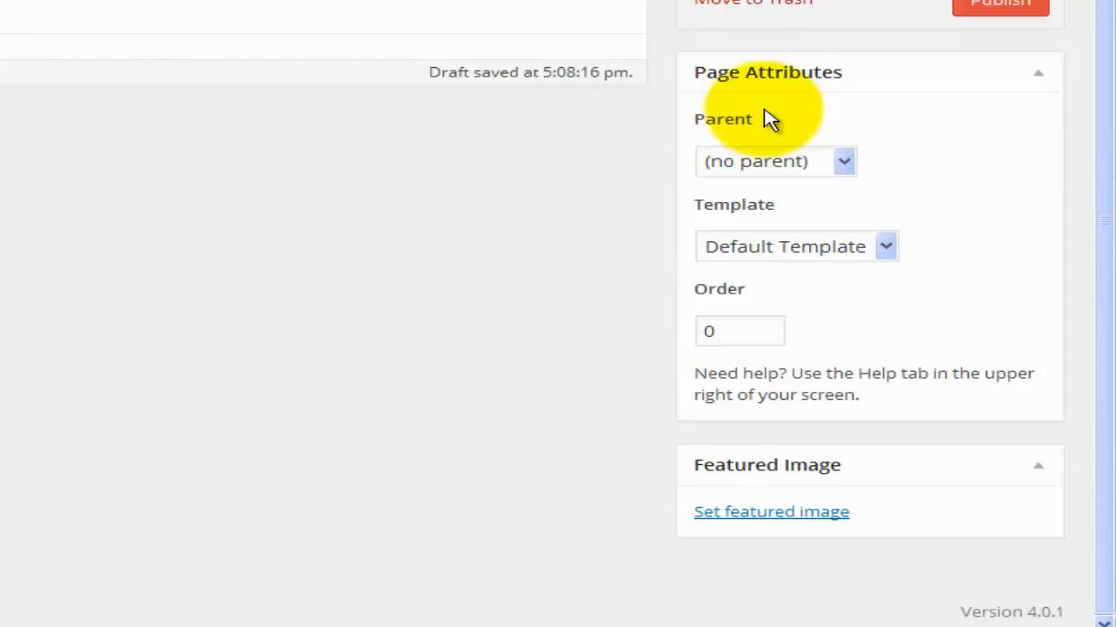
Keep Parent at (no parent) and pick the Full Width Page template.
click(843, 165)
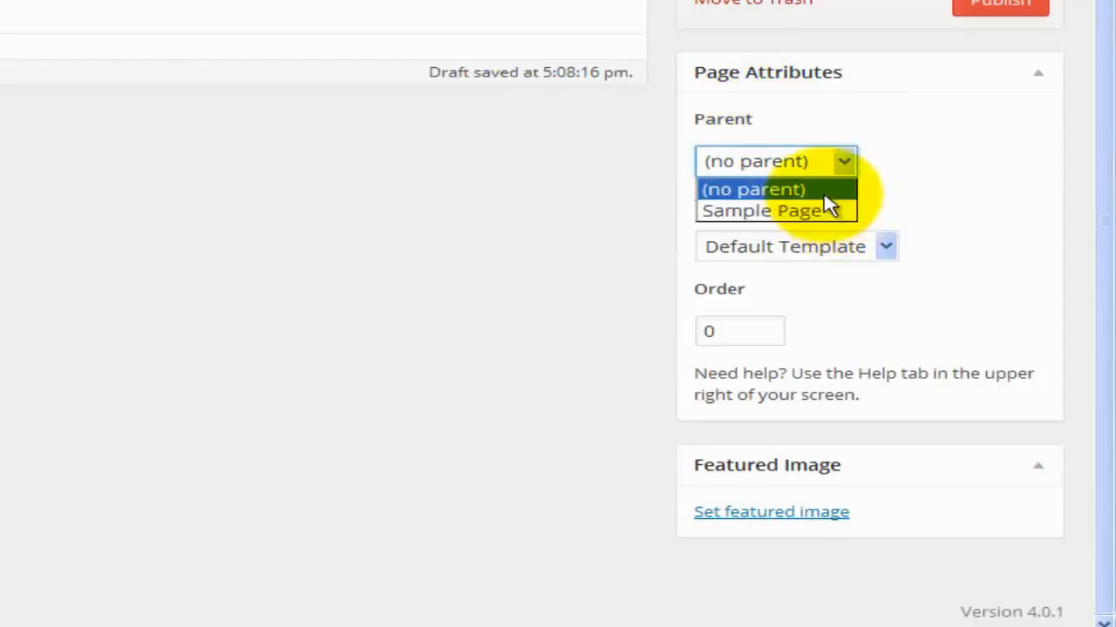
click(808, 191)
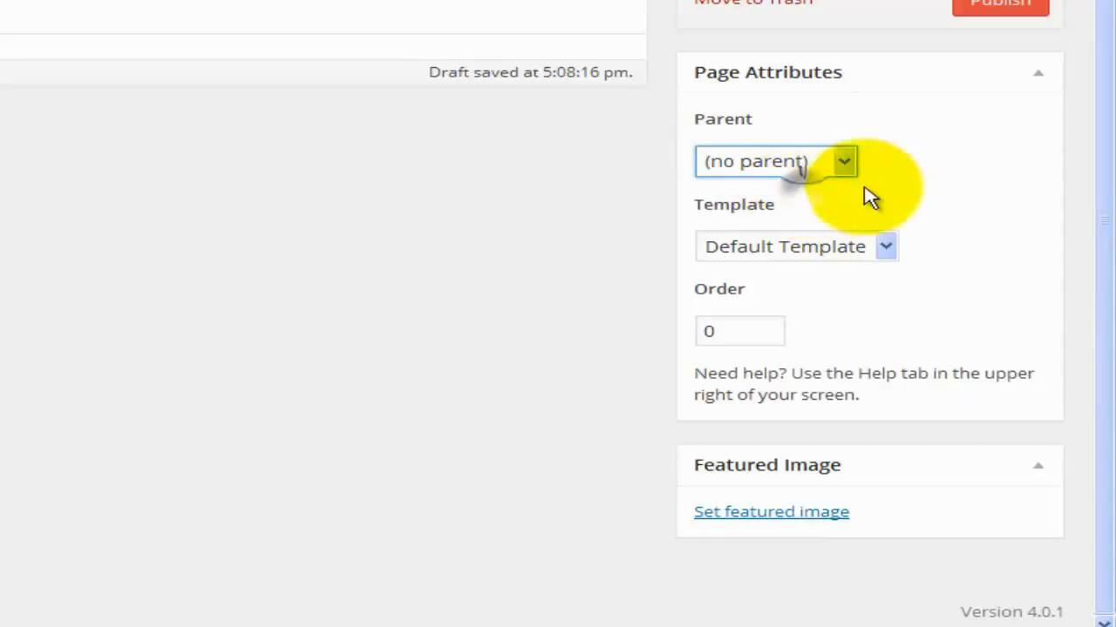
click(887, 248)
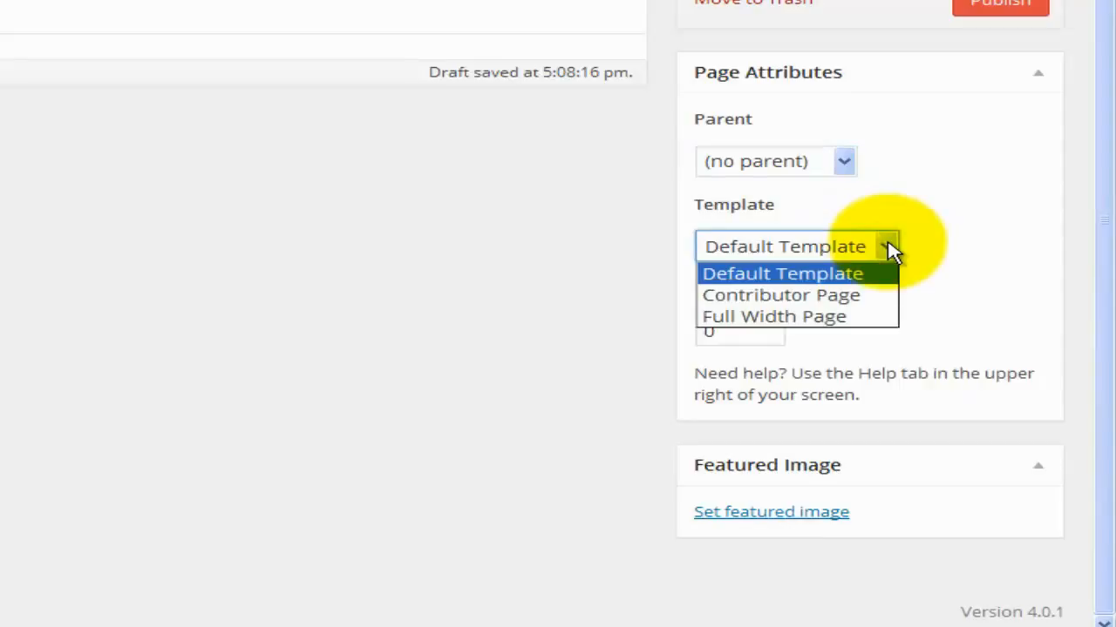
click(889, 252)
click(889, 252)
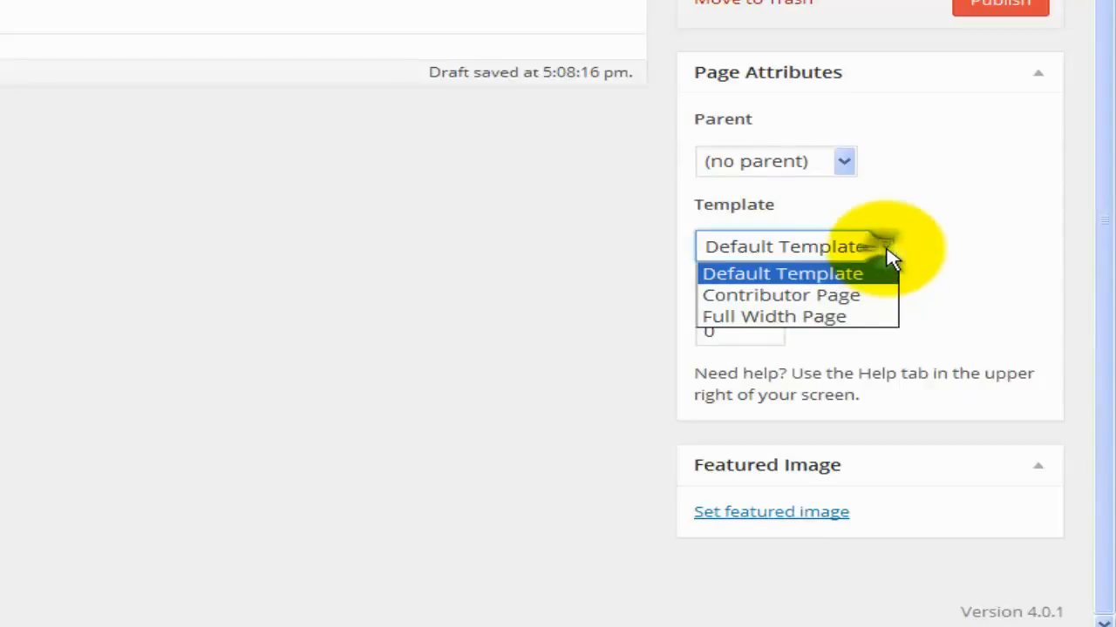
click(871, 319)
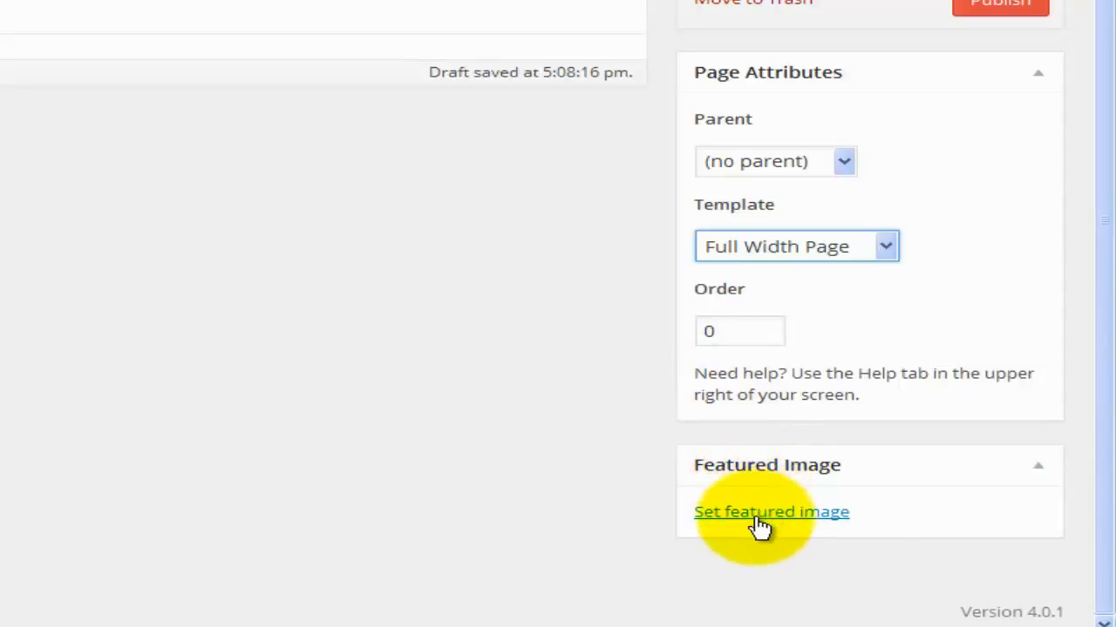
click(760, 523)
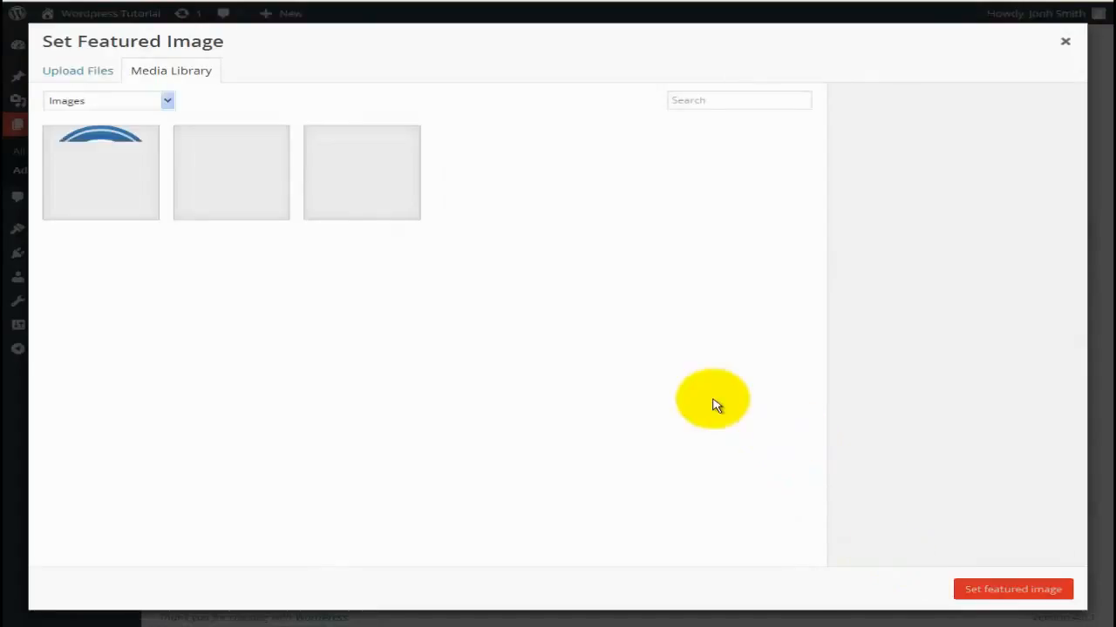
click(114, 176)
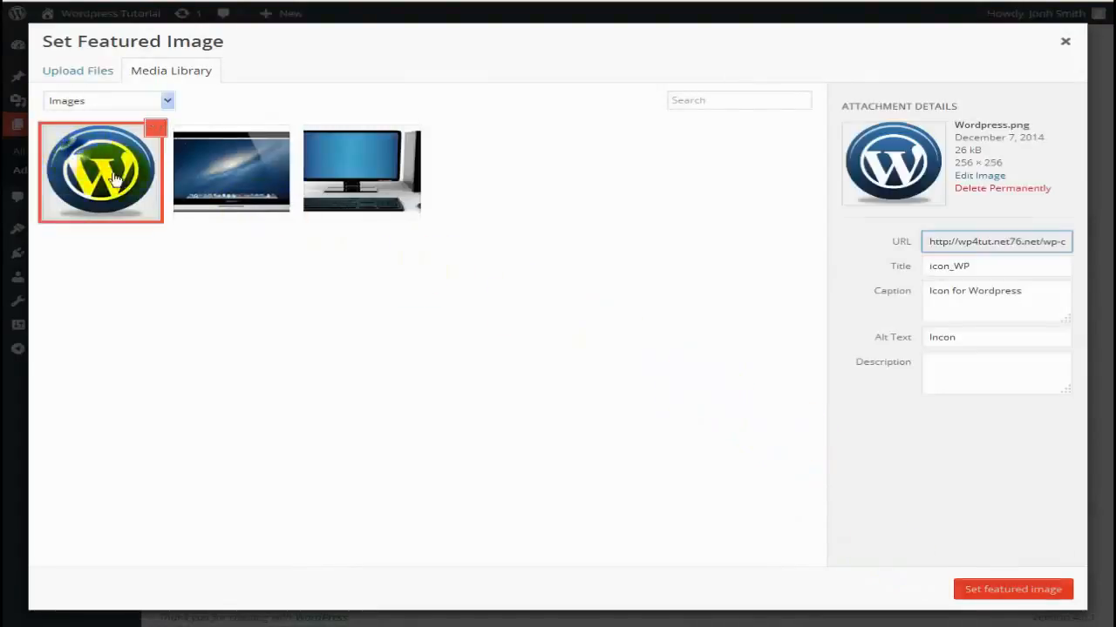
click(982, 592)
scroll(706, 521, down, 1)
scroll(706, 521, up, 3)
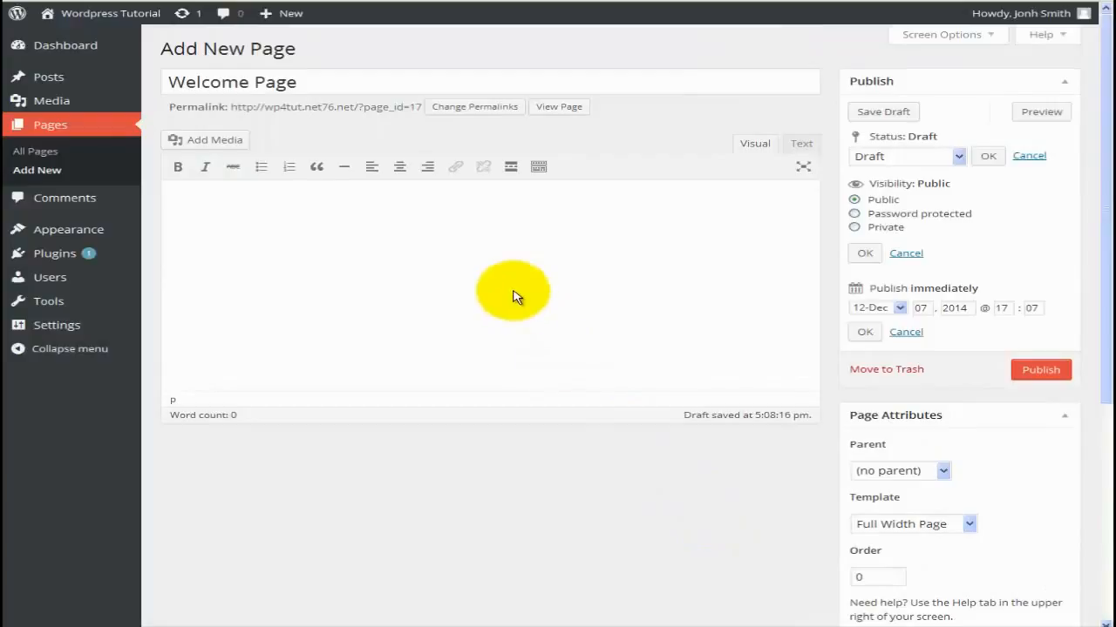
click(514, 296)
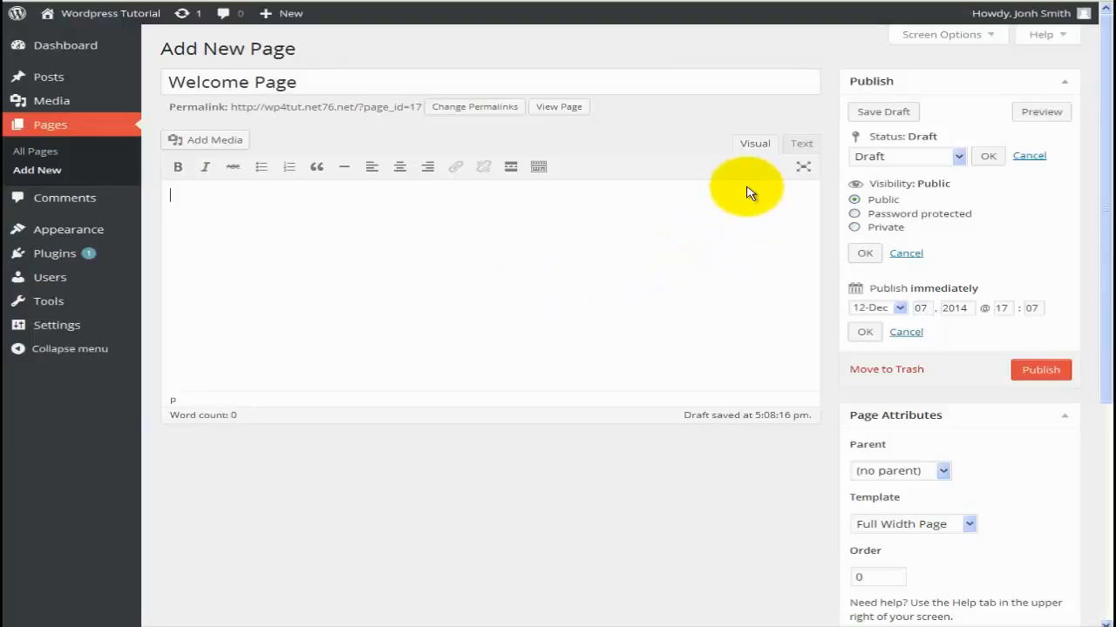
Toggle Text and Visual views, then type 'fdsa fdsaf fdasfa' after 'Wordpress 4.' in the body.
click(799, 145)
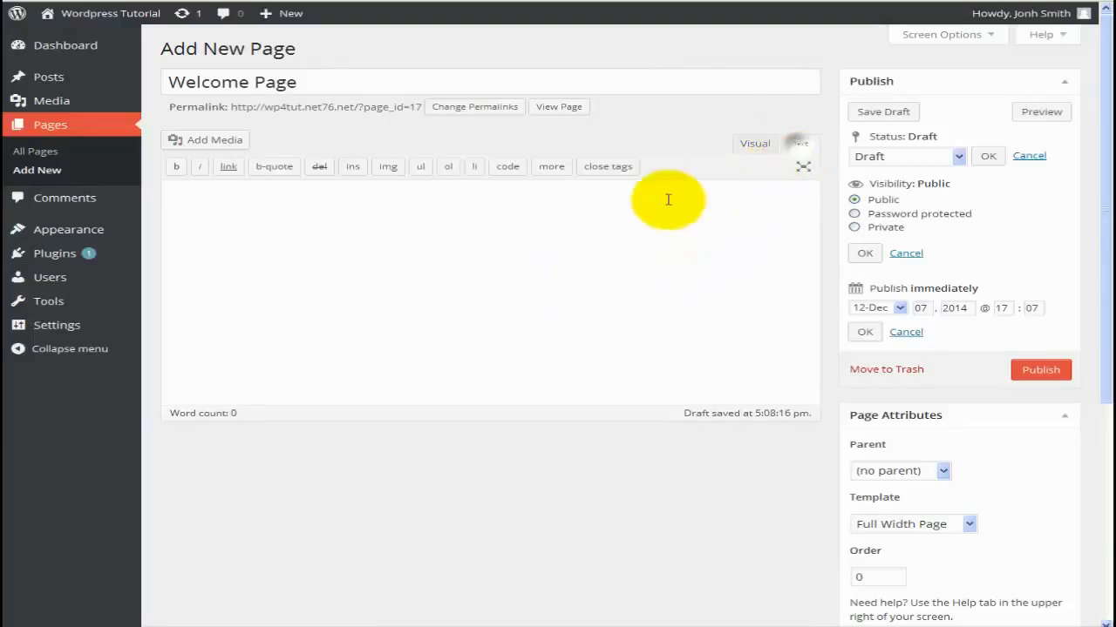
click(755, 150)
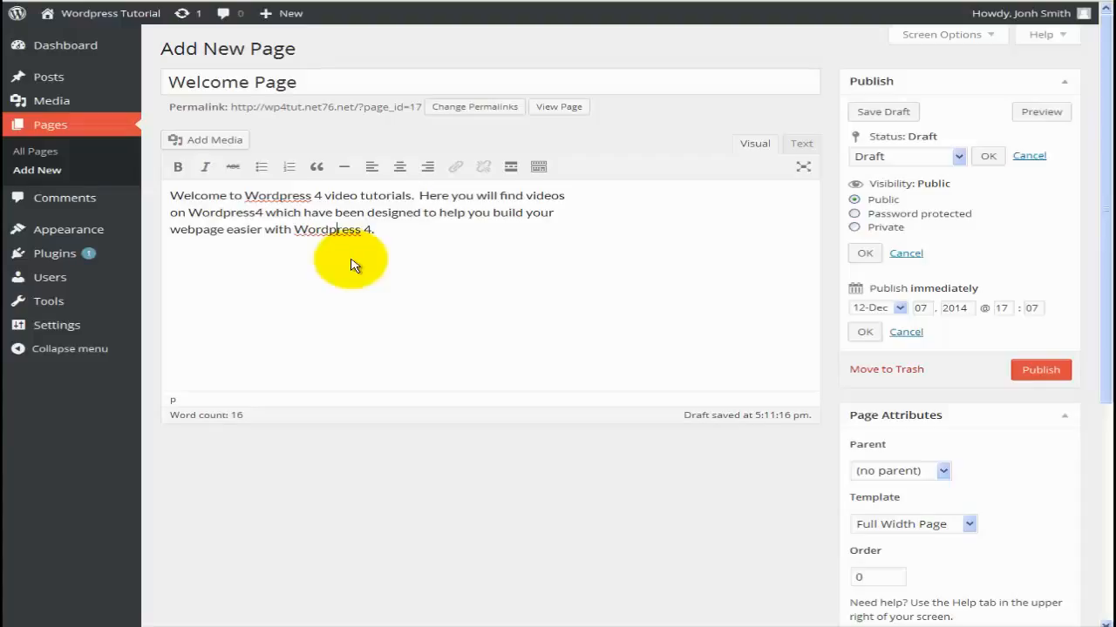
click(388, 236)
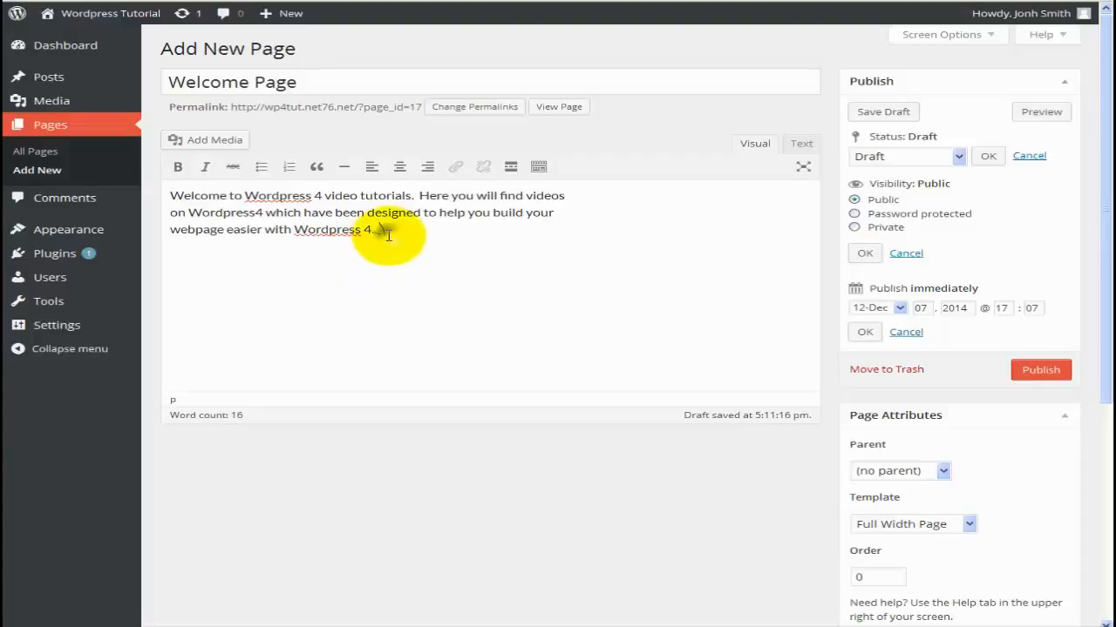
text(fdsa fdsaf fdasfa)
key(BackSpace)
key(BackSpace)
key(BackSpace)
key(BackSpace)
key(BackSpace)
key(BackSpace)
key(BackSpace)
key(BackSpace)
key(BackSpace)
key(BackSpace)
click(192, 140)
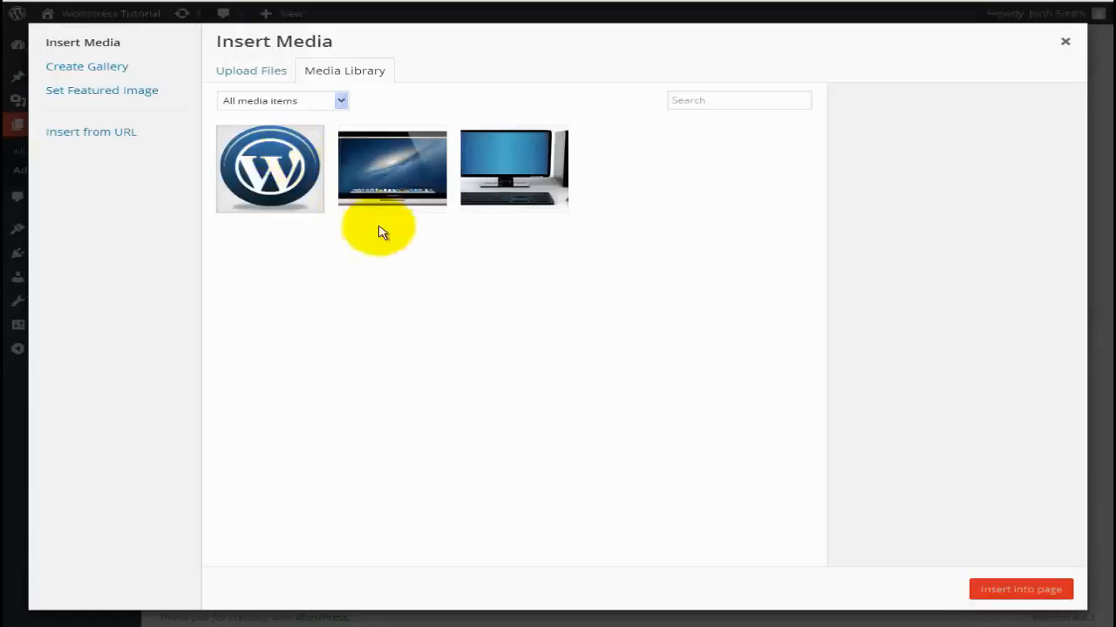
Insert the computer2.jpg laptop image below the welcome paragraph and collapse the extra toolbar row.
click(401, 181)
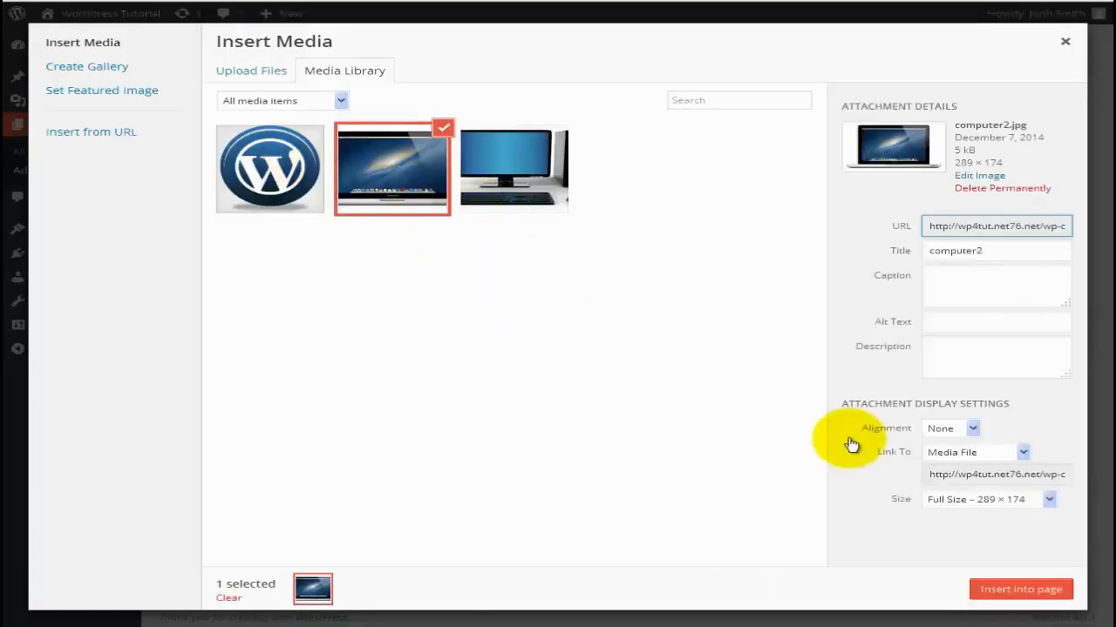
click(1002, 591)
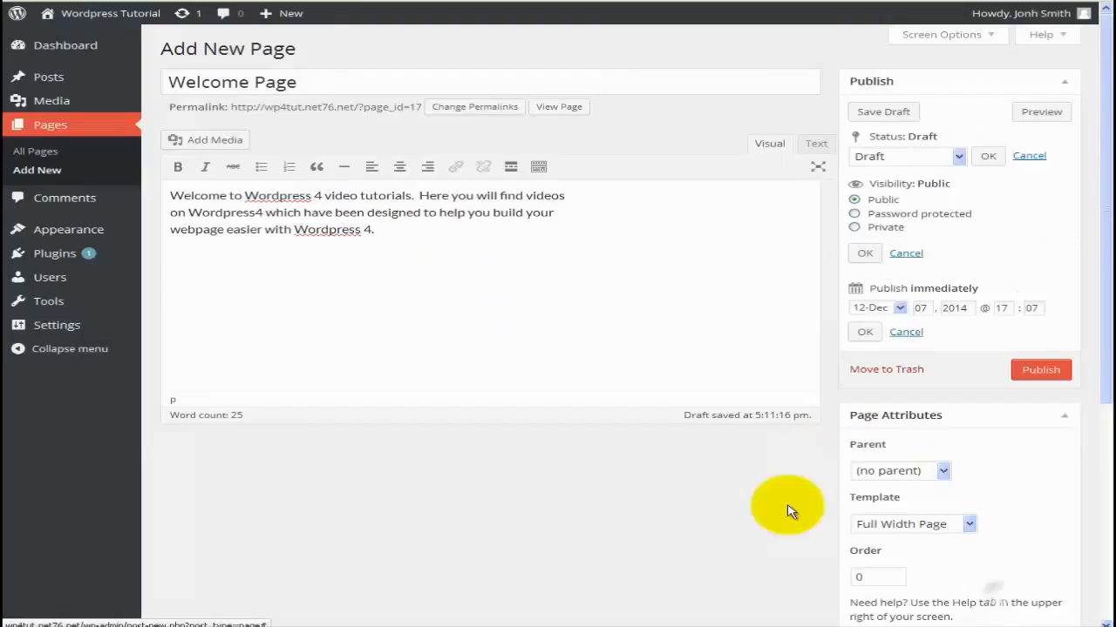
click(539, 167)
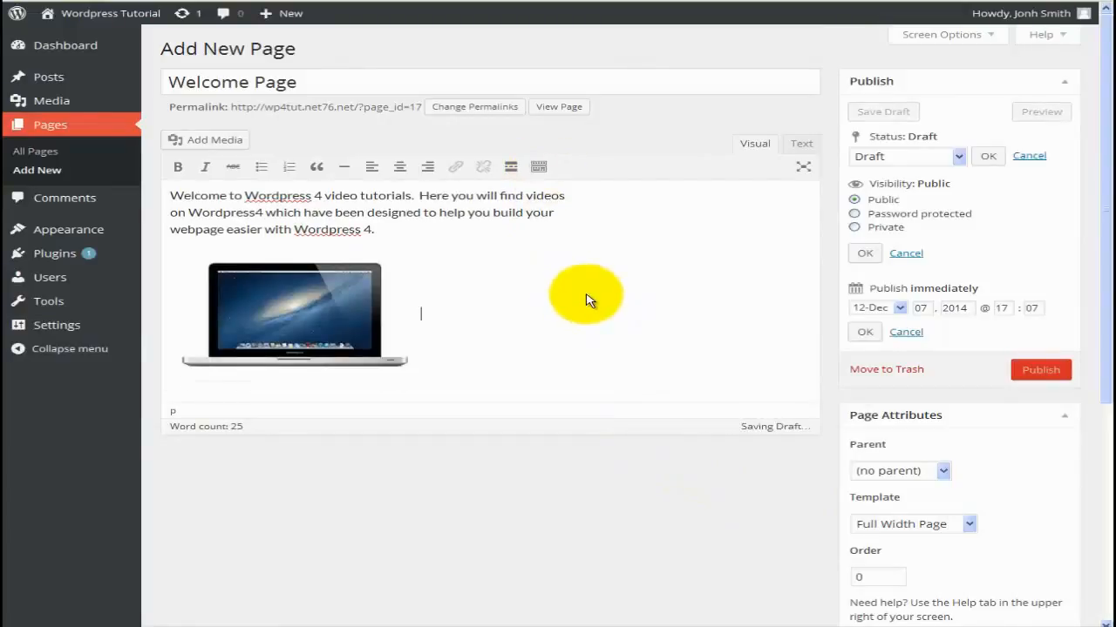
Underline 'Wordpress 4.' at the paragraph end and Wordpress in the first line.
click(539, 168)
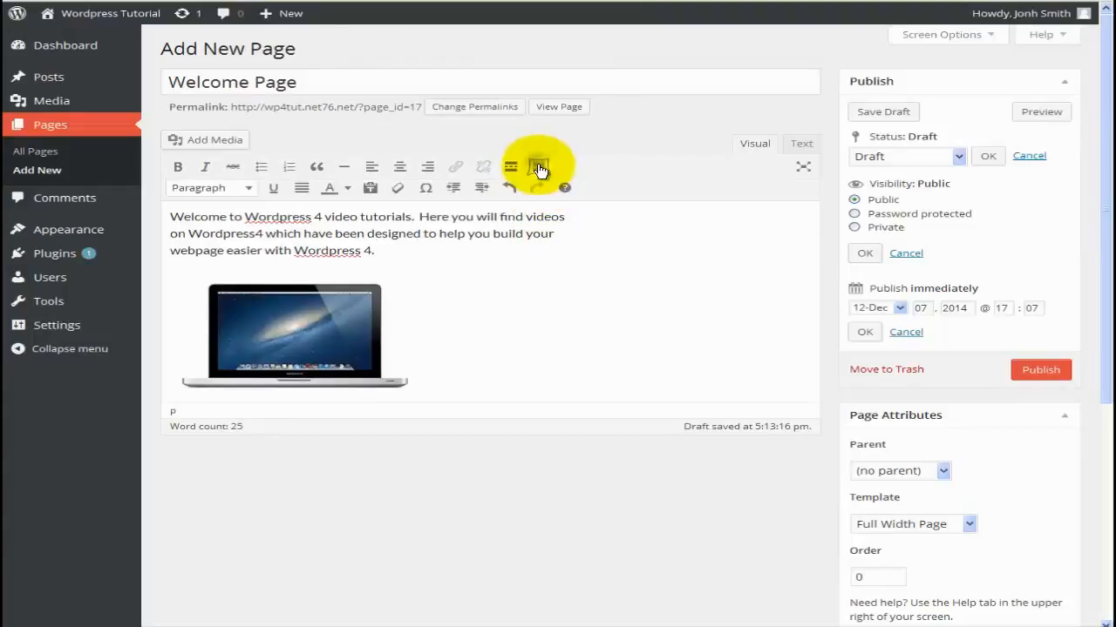
click(250, 190)
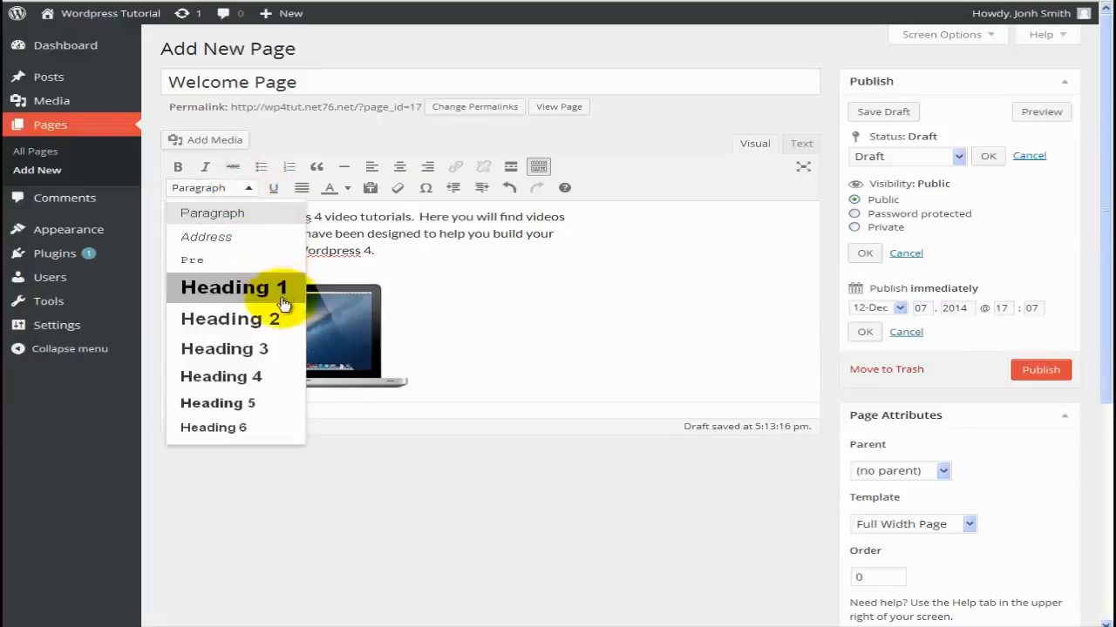
click(447, 327)
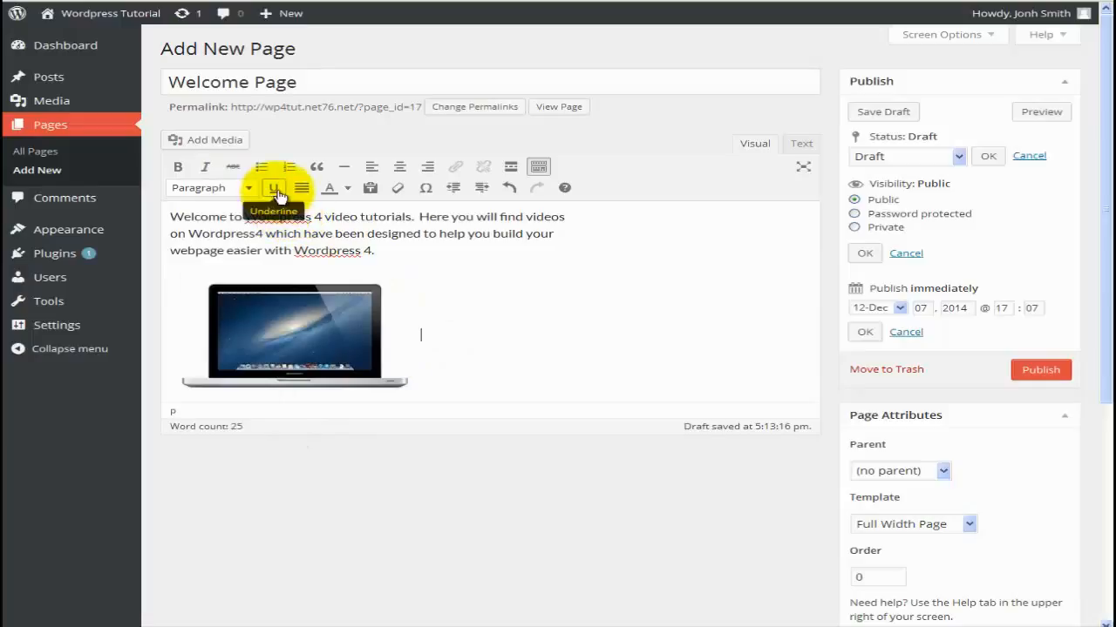
drag(376, 251, 293, 252)
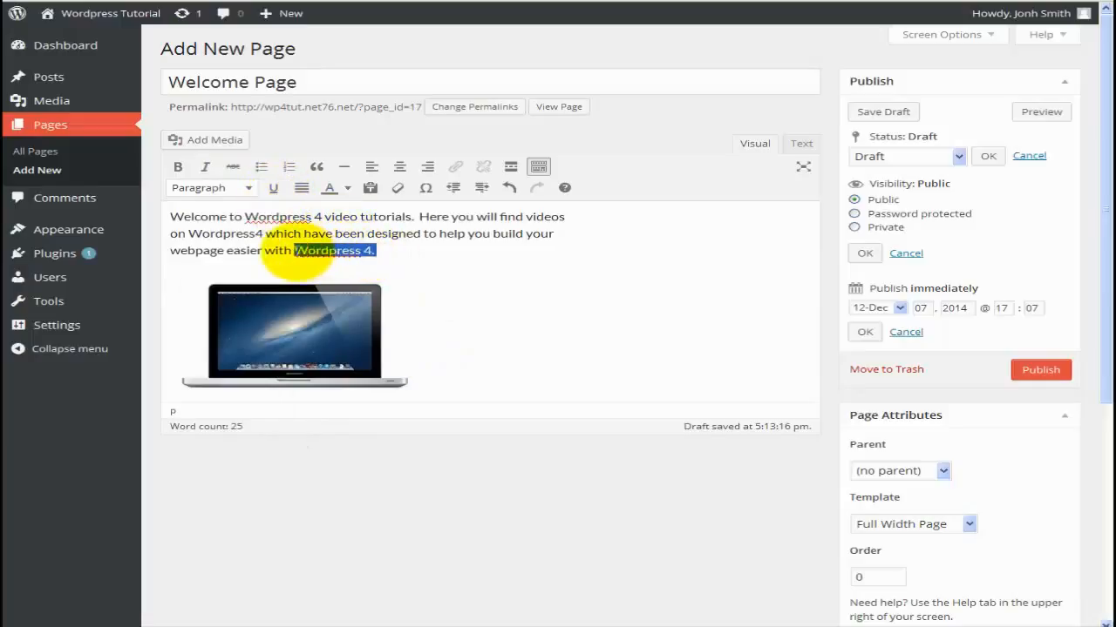
click(273, 188)
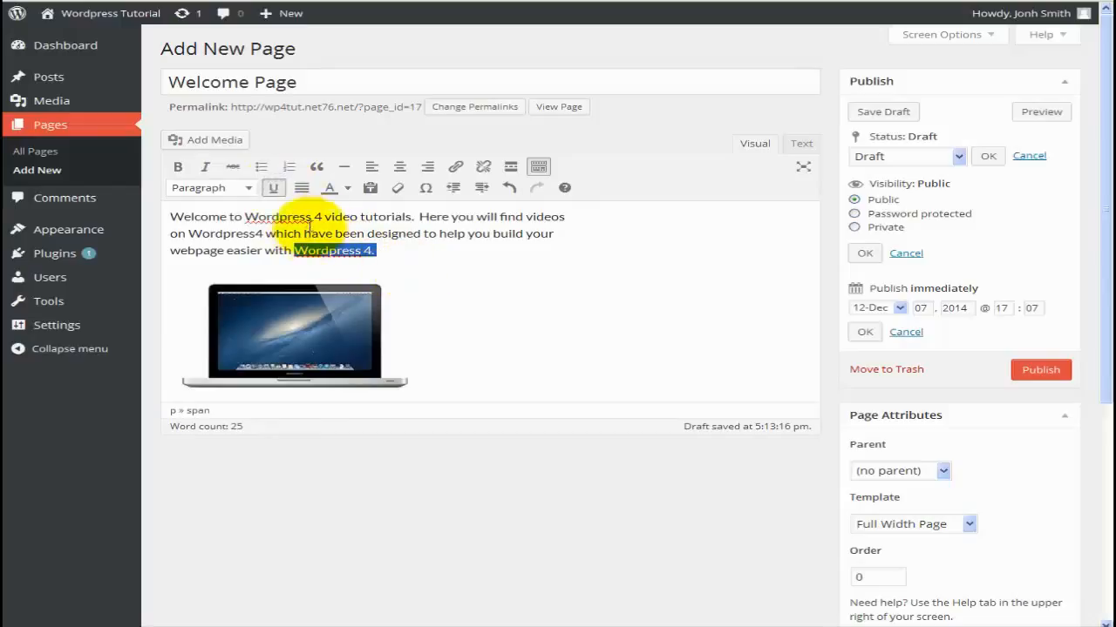
double_click(279, 218)
click(277, 187)
click(281, 189)
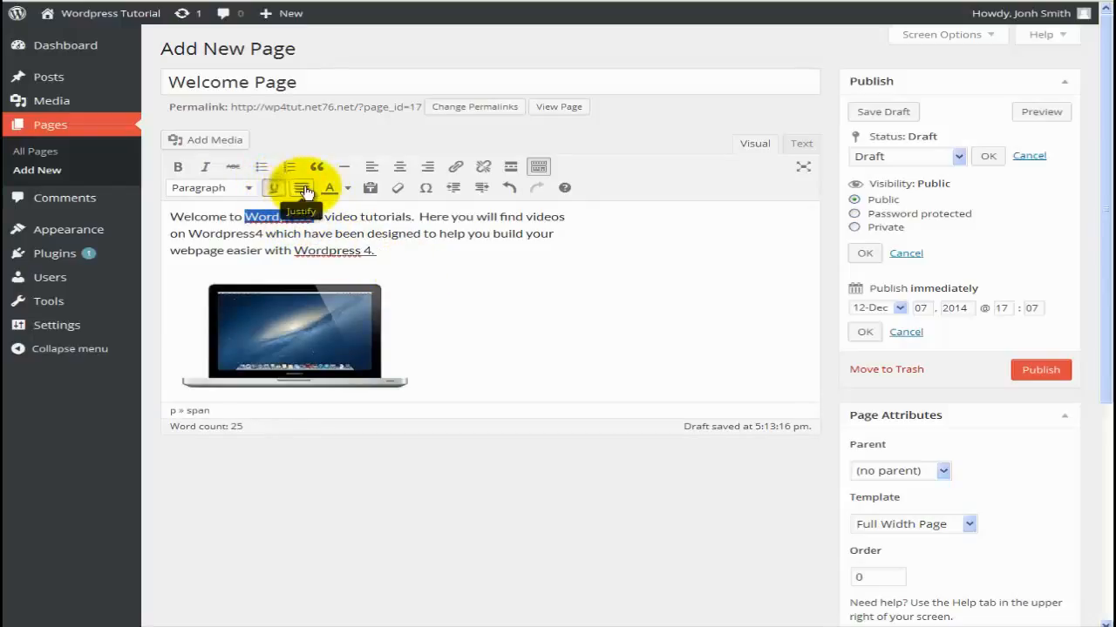
Justify the whole welcome paragraph, then align it to the right.
triple_click(386, 255)
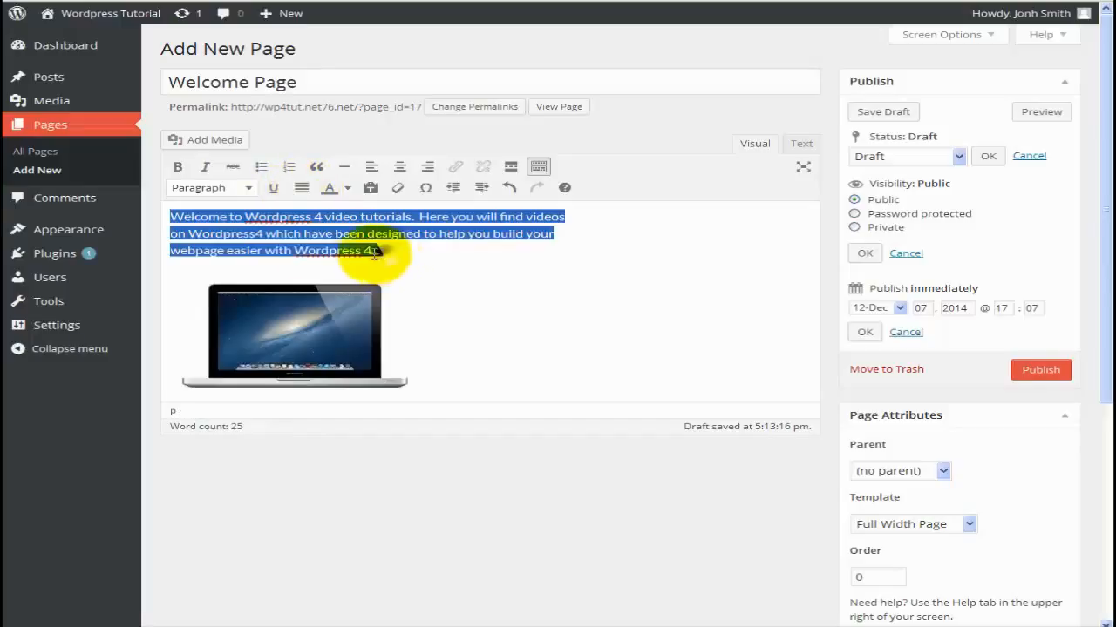
click(302, 189)
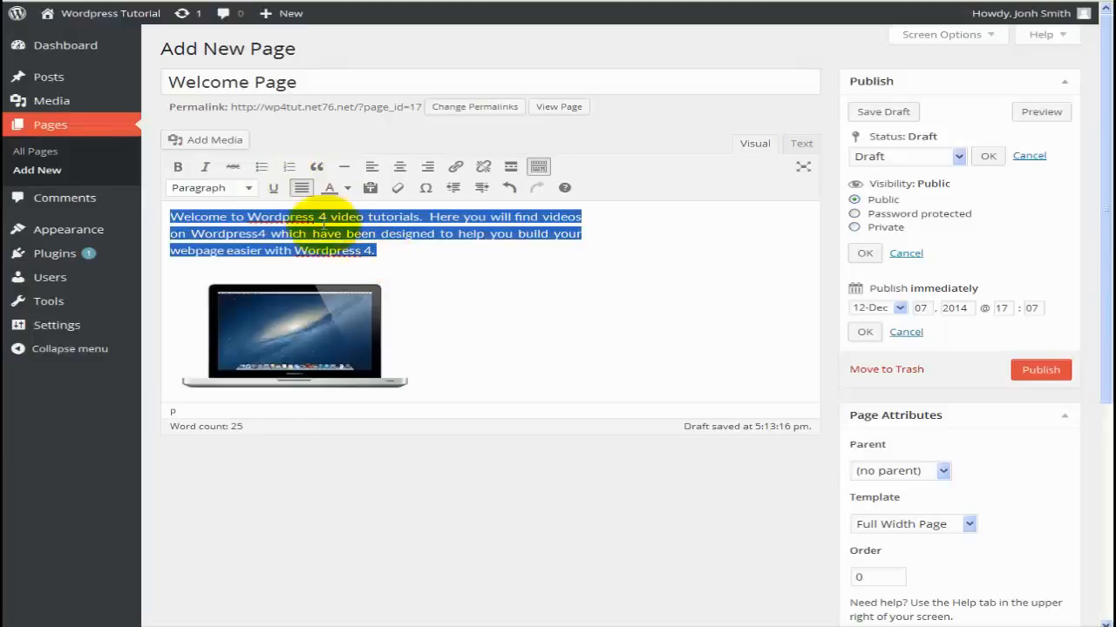
click(427, 166)
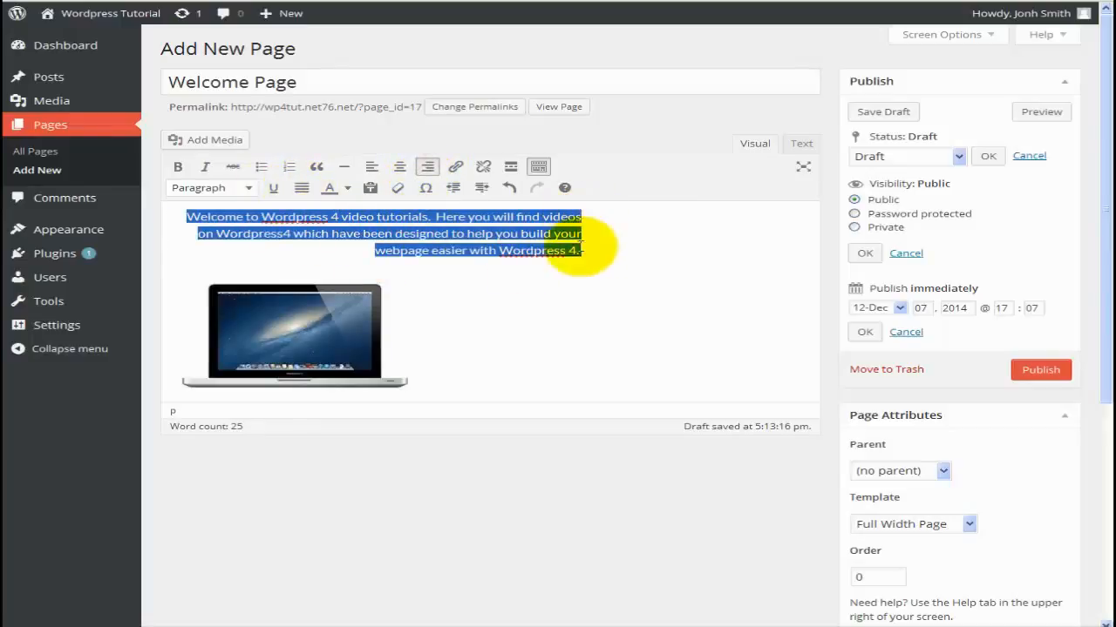
Switch the paragraph to left alignment and back to right alignment, then clear the selection.
click(372, 166)
click(426, 166)
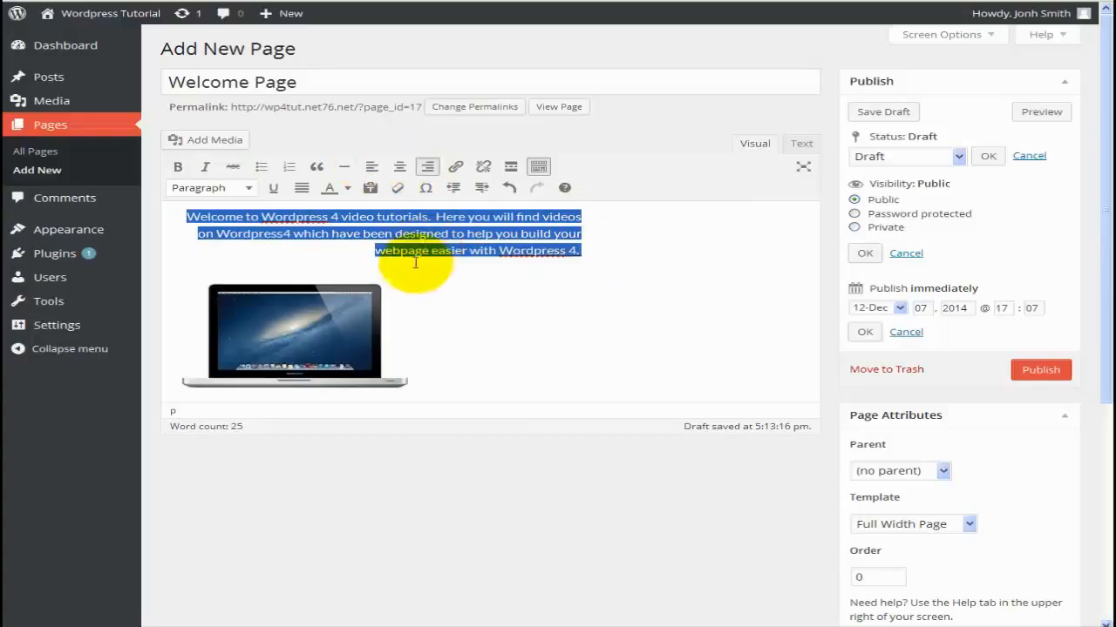
click(411, 250)
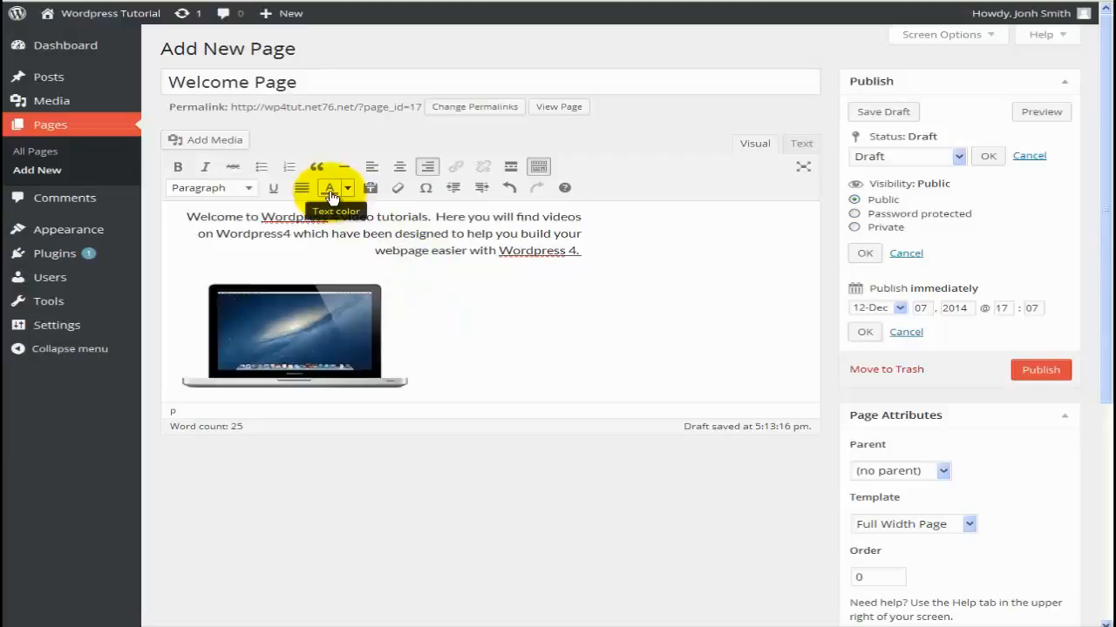
Colour Wordpress red in the first line and in the last line.
double_click(299, 217)
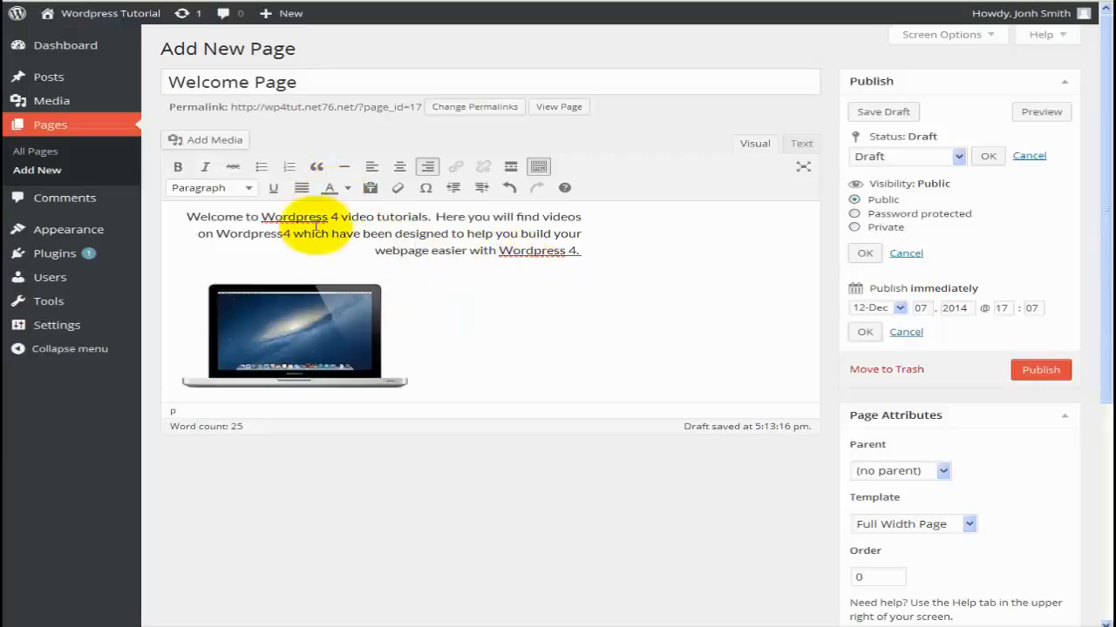
click(347, 188)
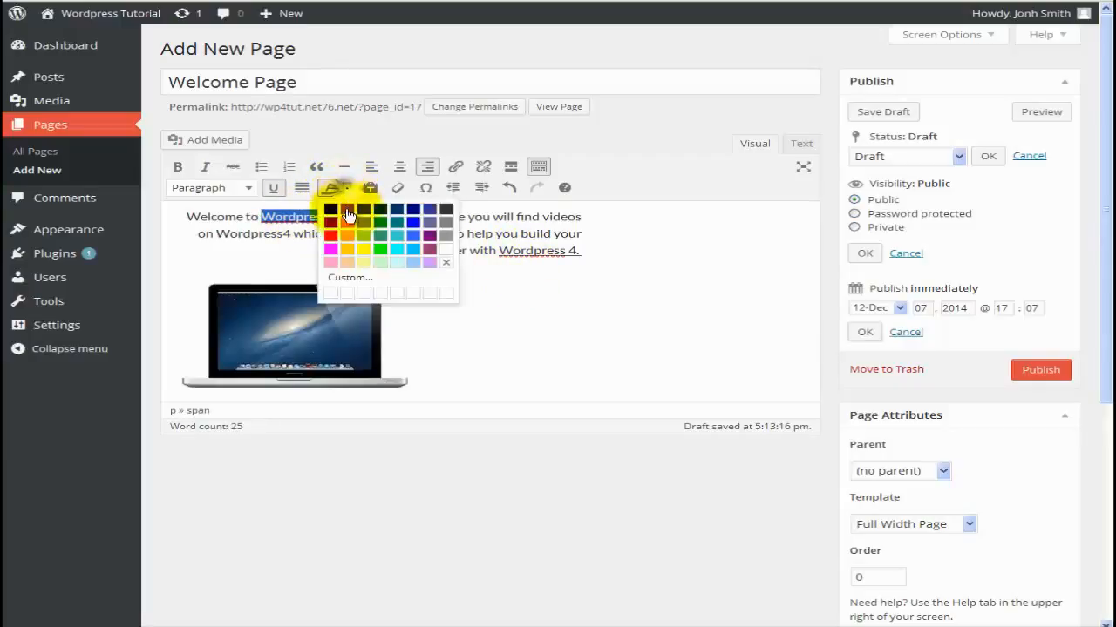
click(332, 237)
triple_click(552, 249)
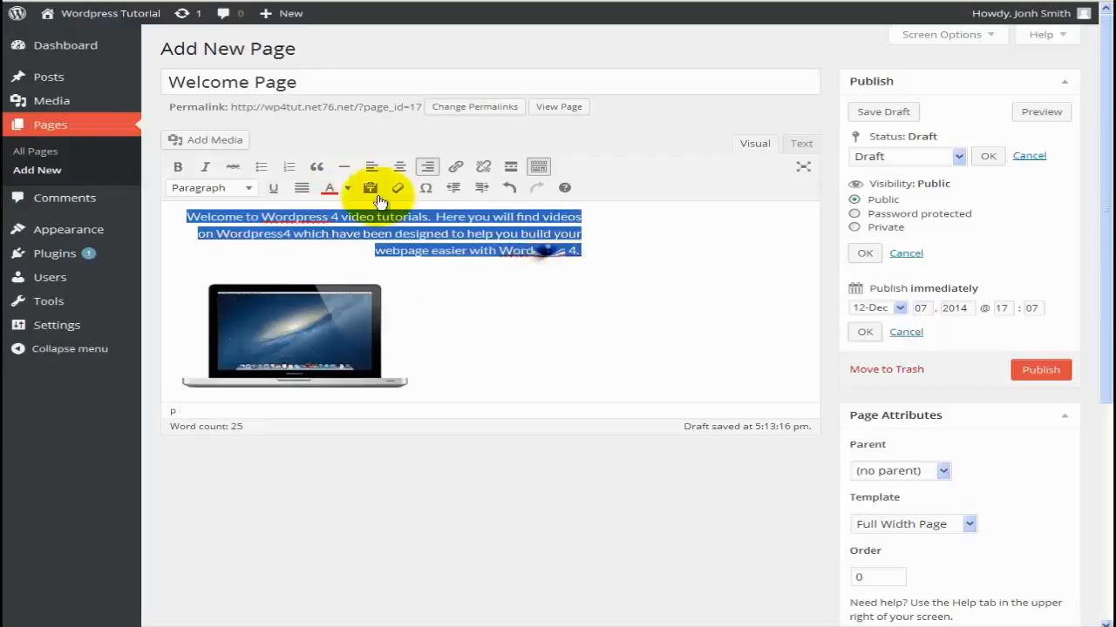
double_click(533, 250)
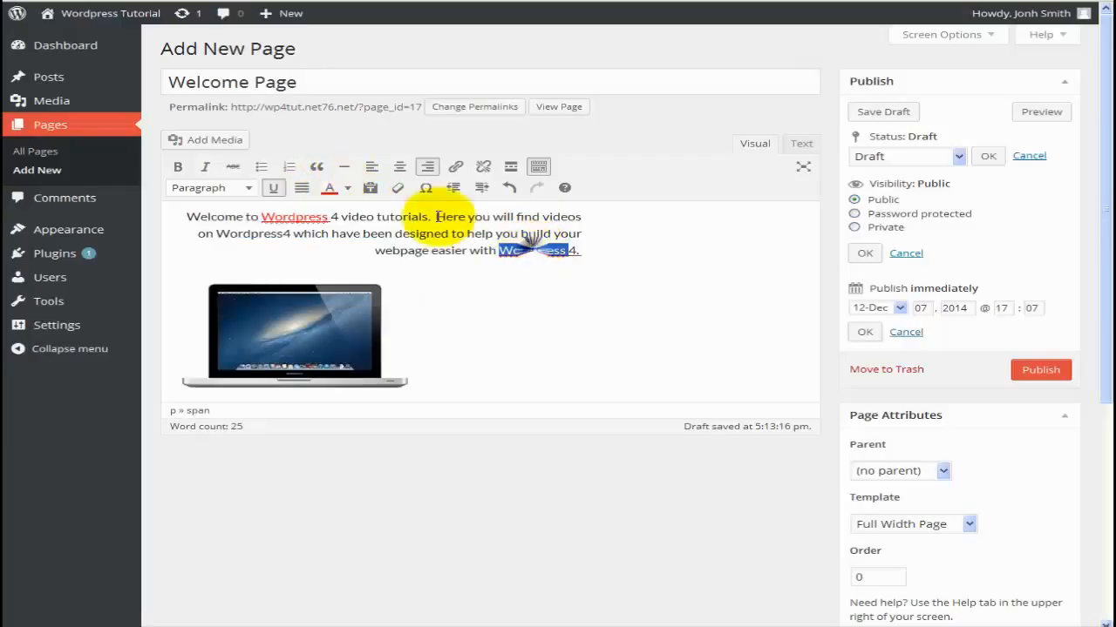
click(326, 190)
click(460, 279)
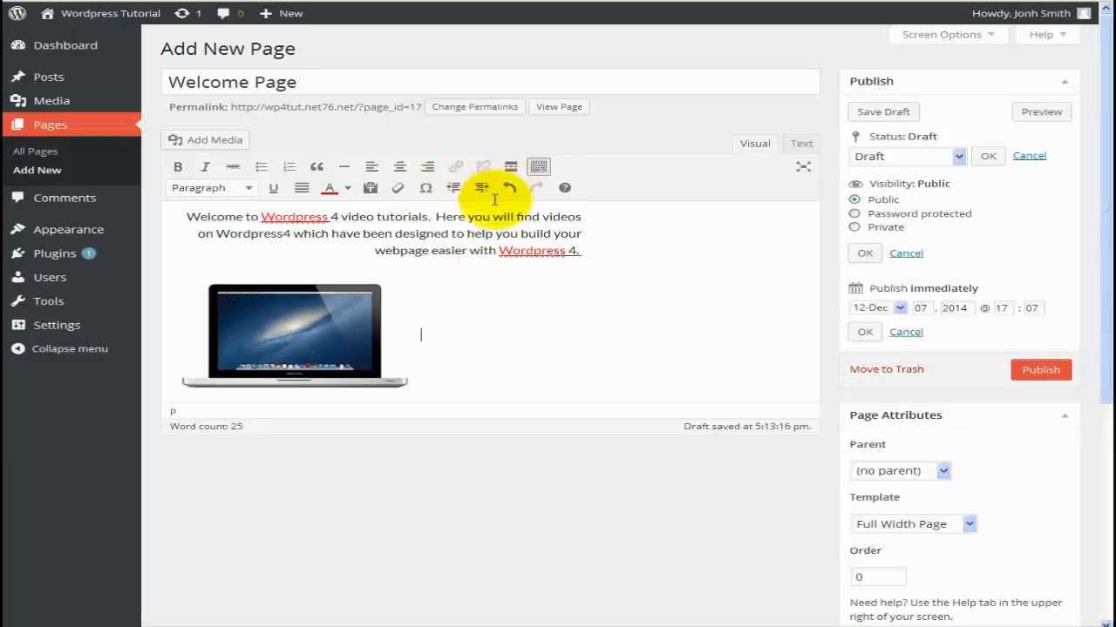
Right-align the laptop image and insert a read-more break after the welcome paragraph.
drag(327, 331, 386, 317)
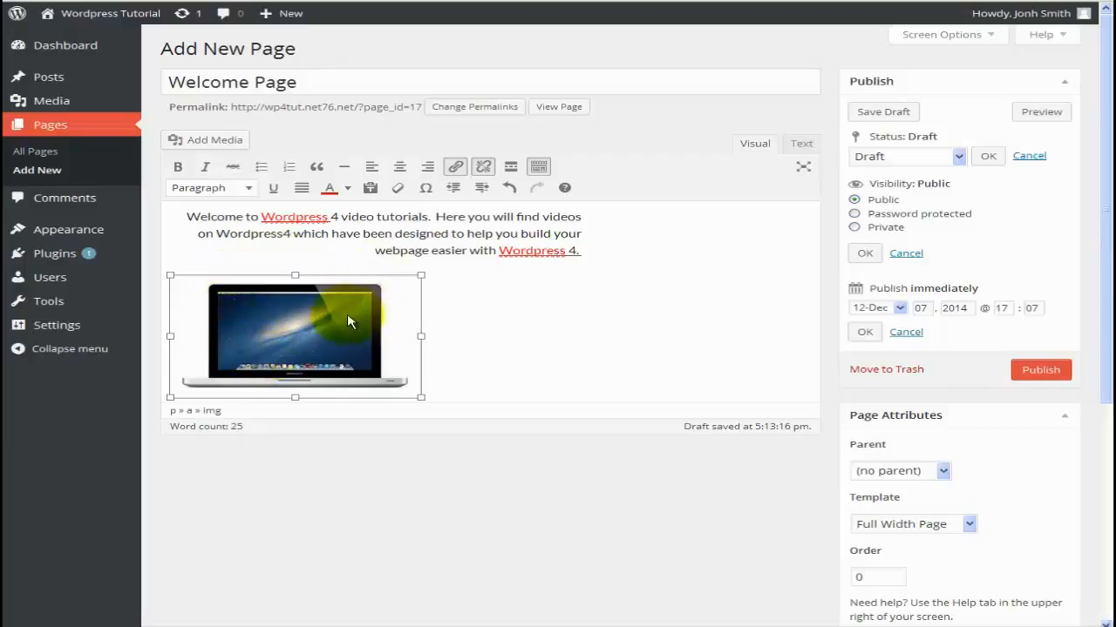
click(428, 168)
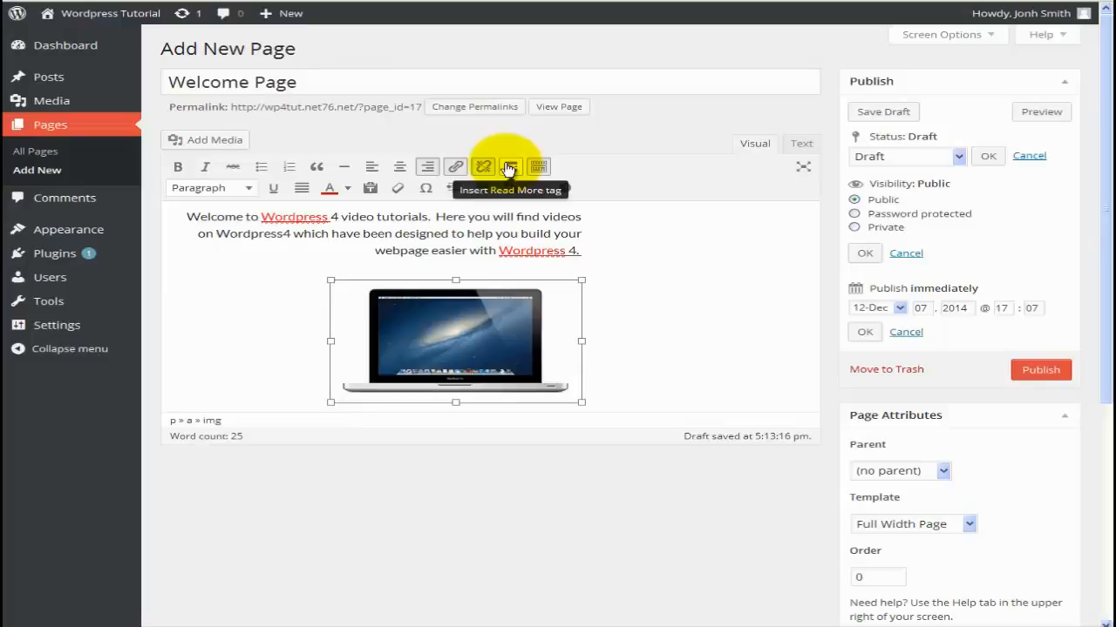
click(580, 253)
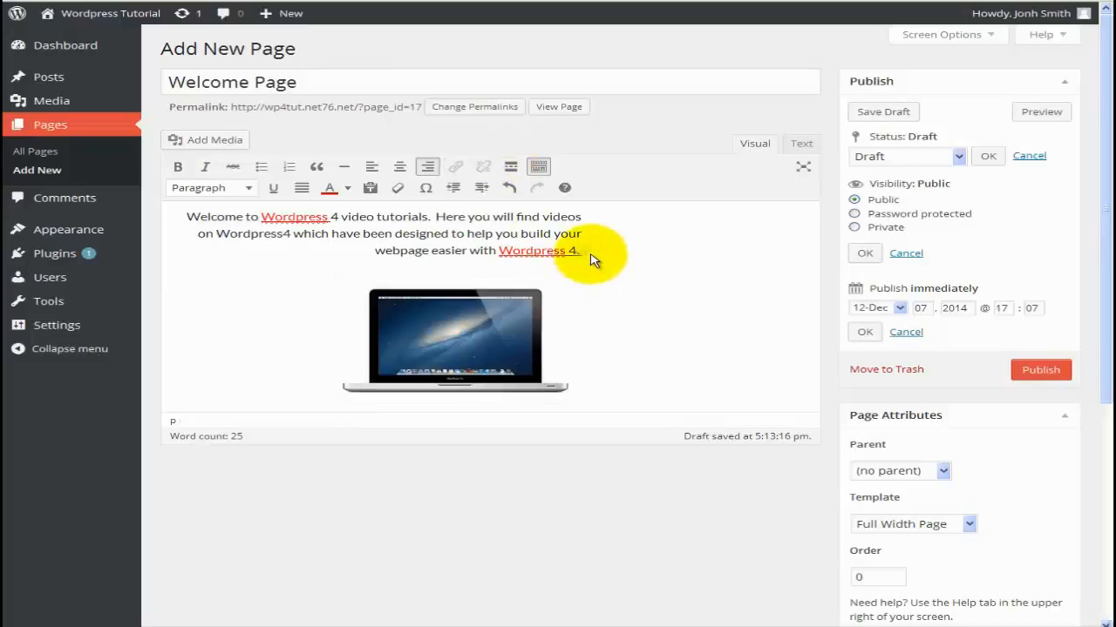
key(Return)
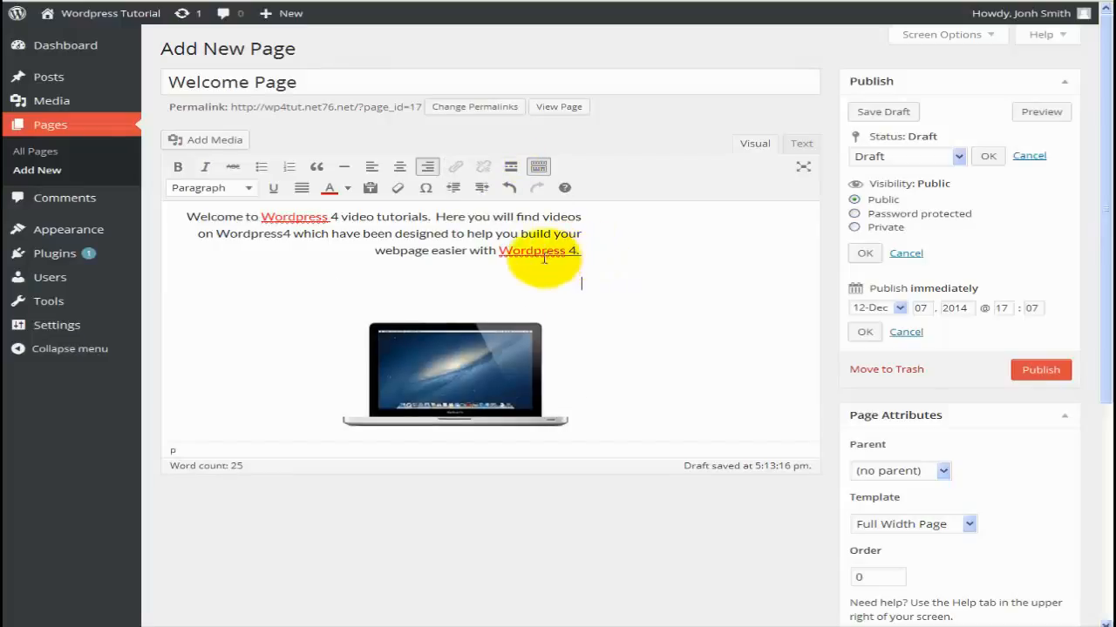
click(511, 169)
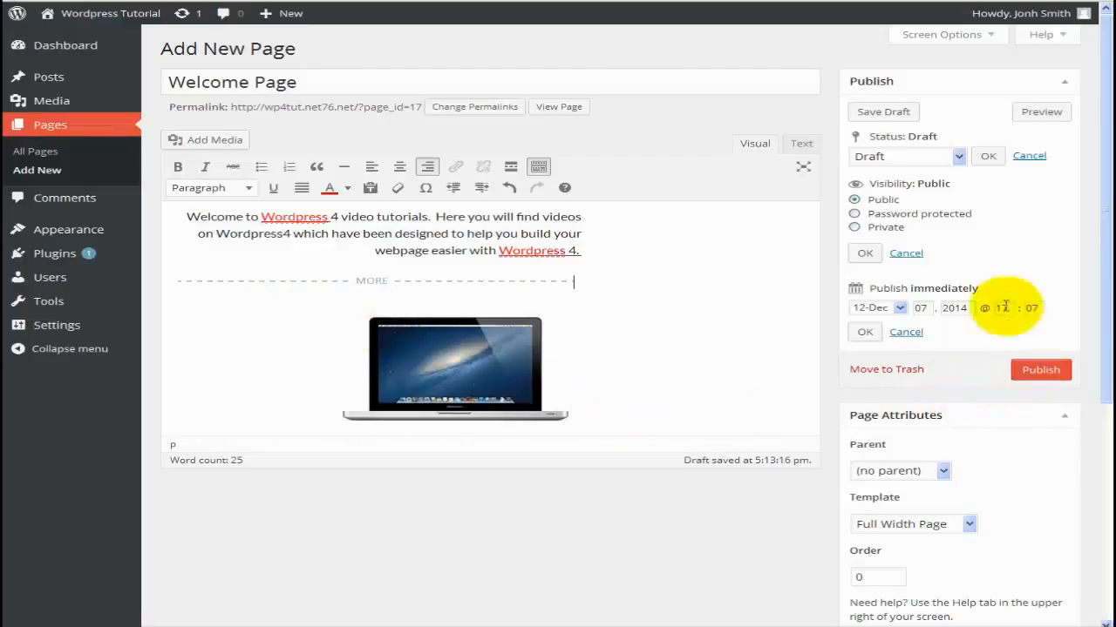
Save the Welcome Page draft, then publish it, dated Dec 7, 2014 @ 17:15.
click(896, 113)
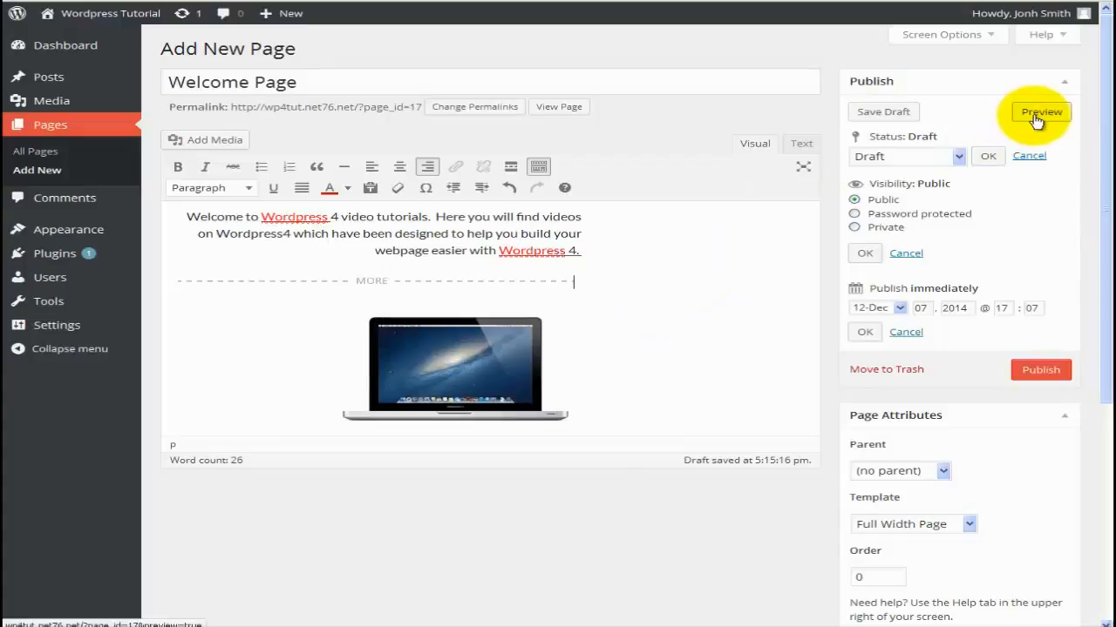
click(1028, 370)
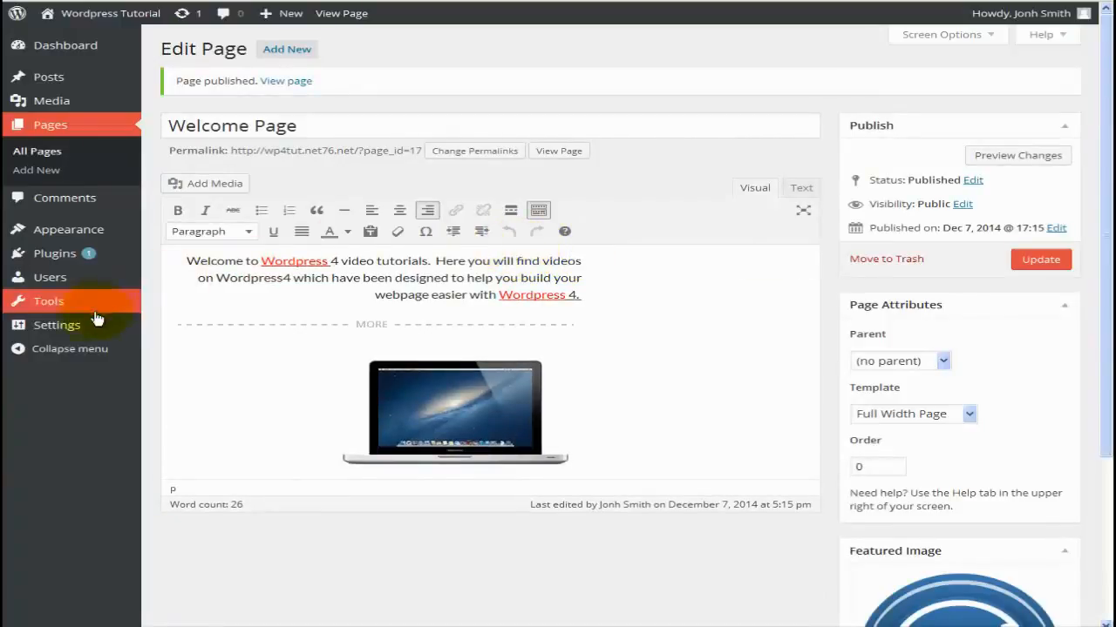
mouse_move(87, 325)
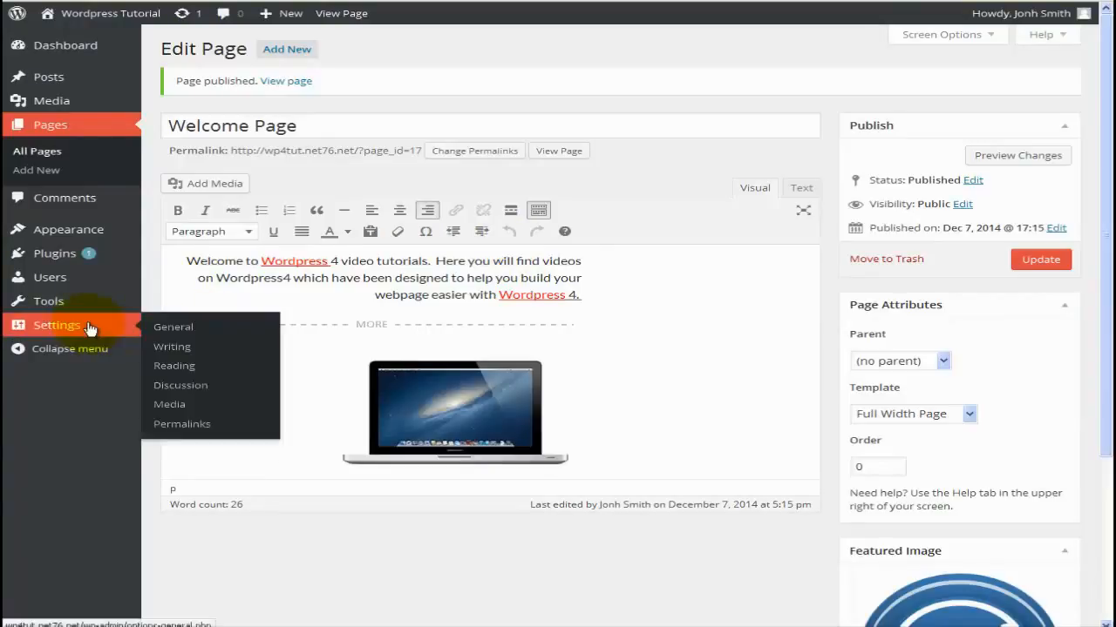
In Reading settings, make Welcome Page the static front page, save, and view the live site.
click(212, 372)
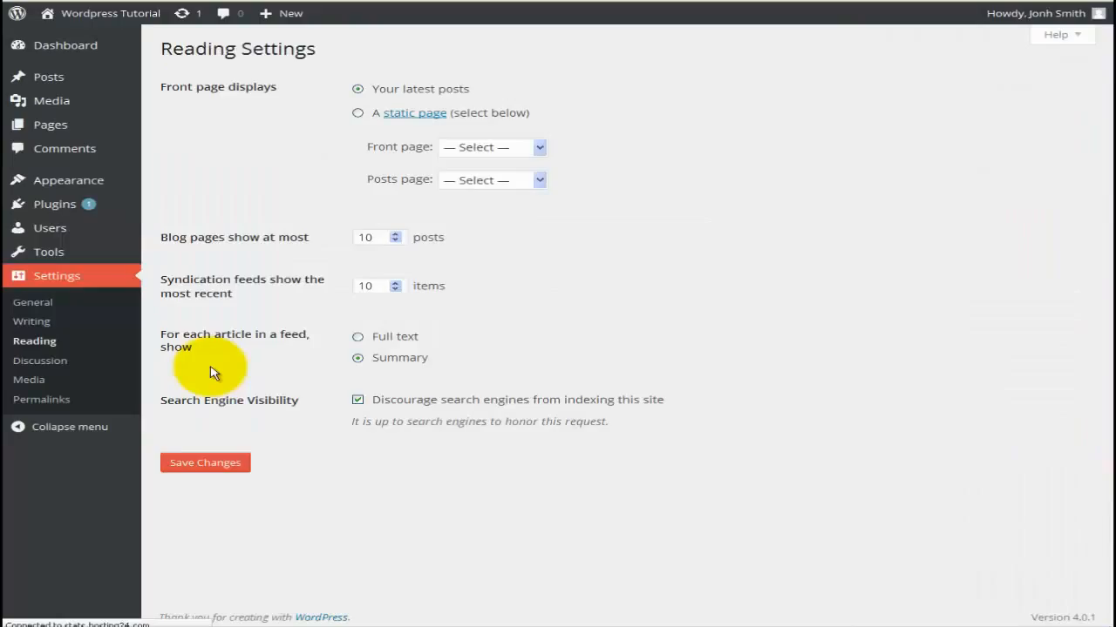
click(359, 114)
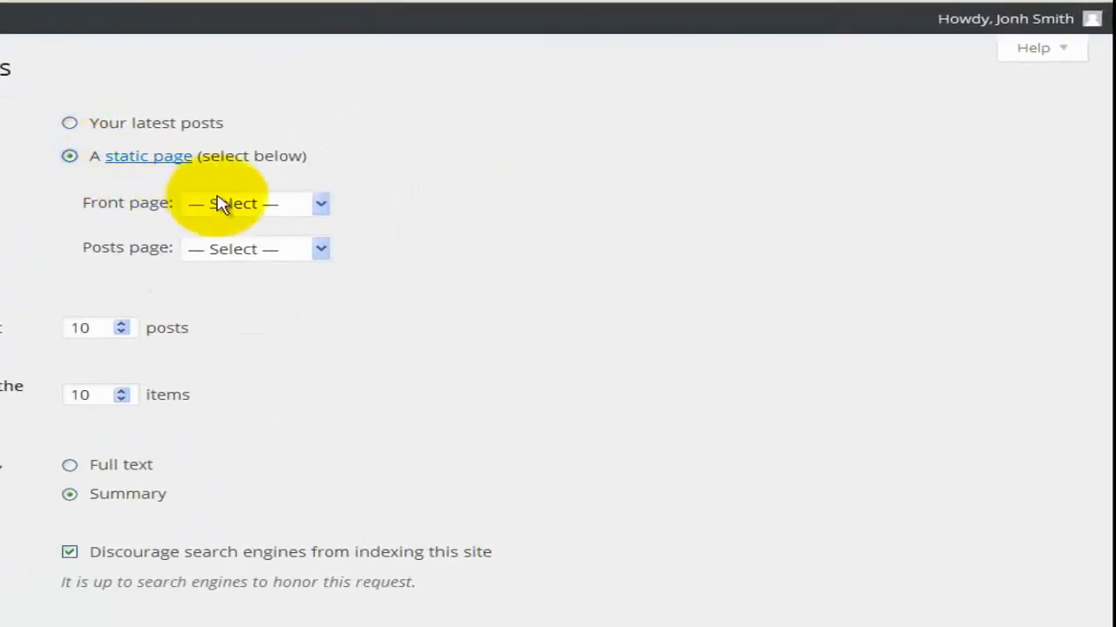
click(219, 203)
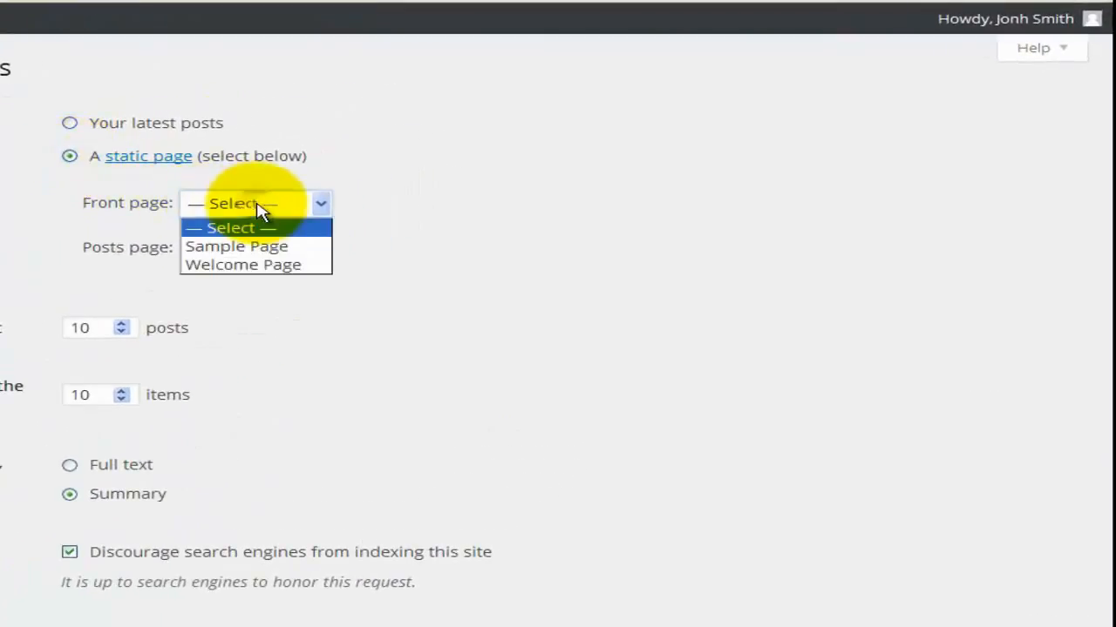
click(283, 264)
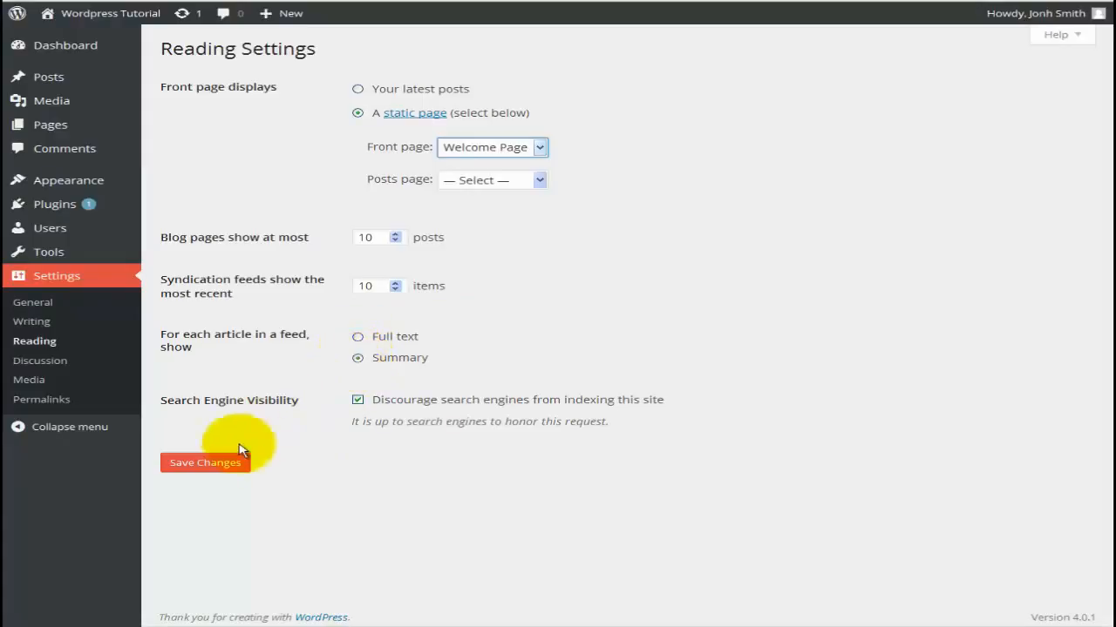
click(226, 466)
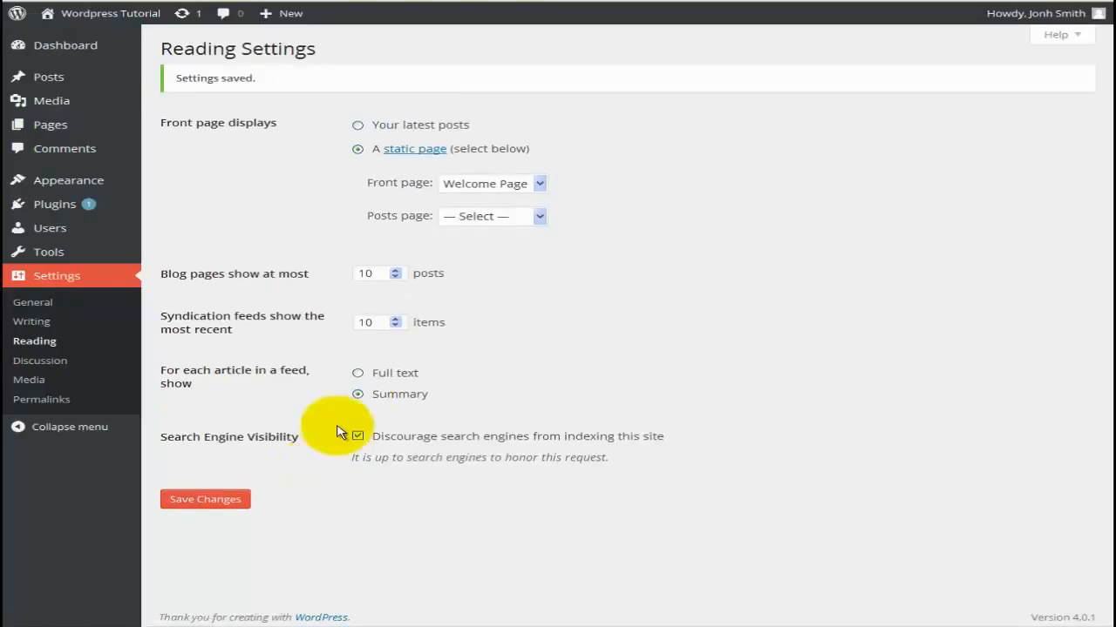
click(282, 1)
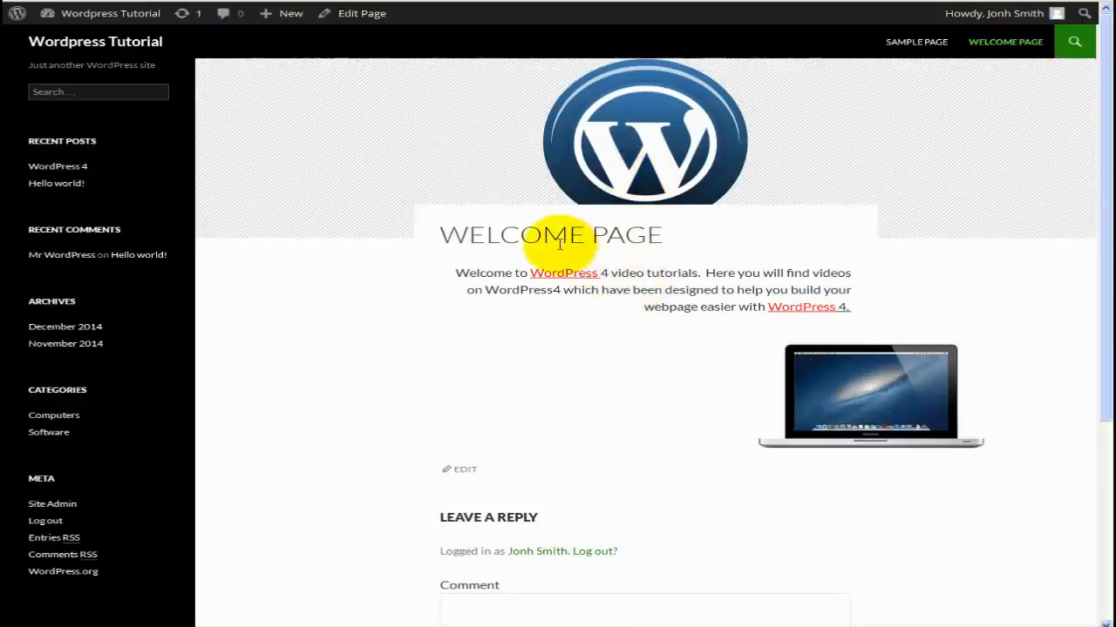
Scroll the live Welcome Page and open the computer2 laptop image at full size, then go back.
scroll(559, 244, down, 2)
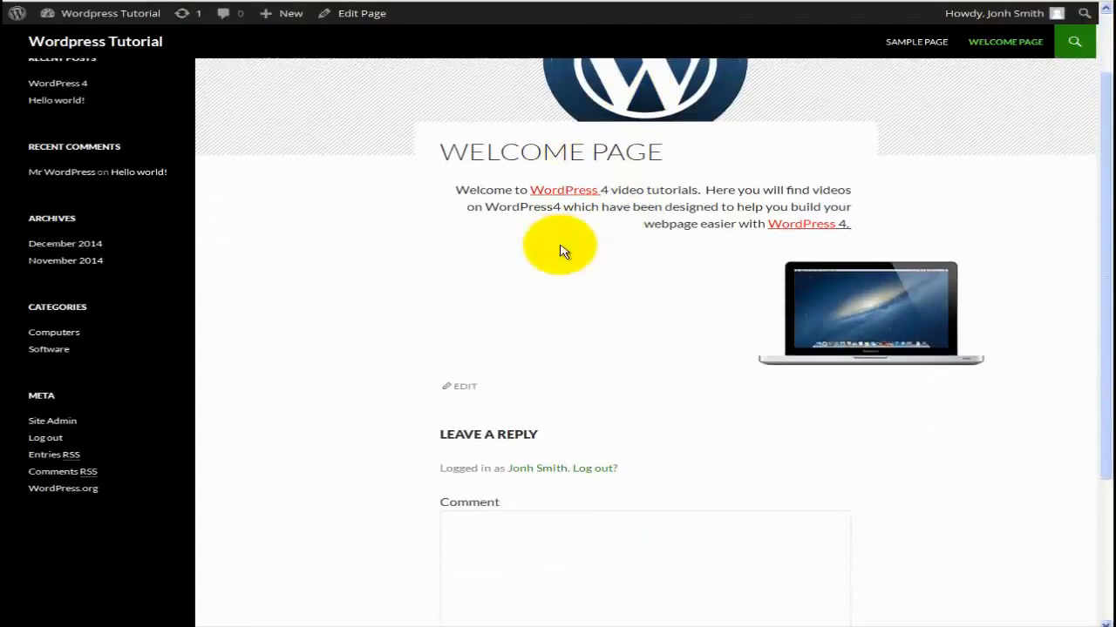
scroll(560, 250, down, 5)
scroll(562, 249, up, 7)
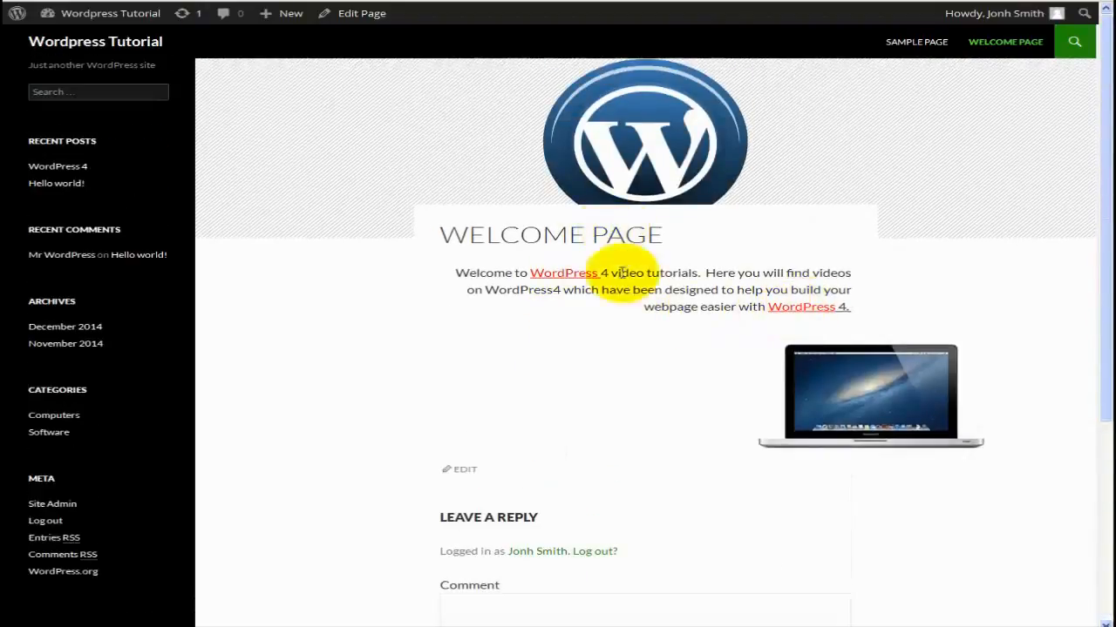
double_click(575, 274)
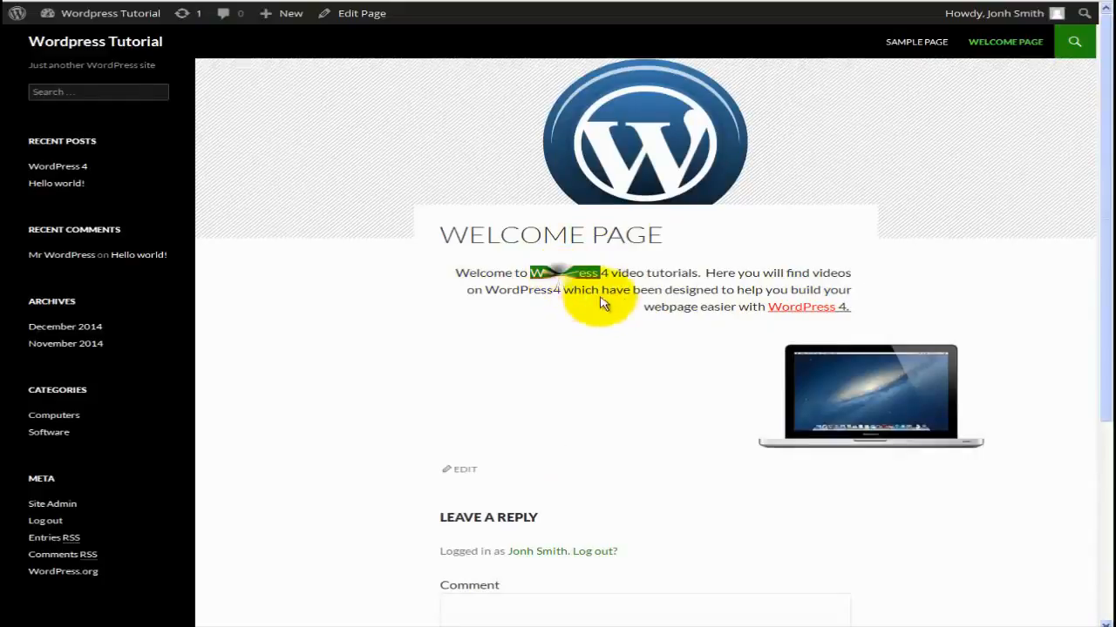
double_click(789, 307)
scroll(836, 366, down, 1)
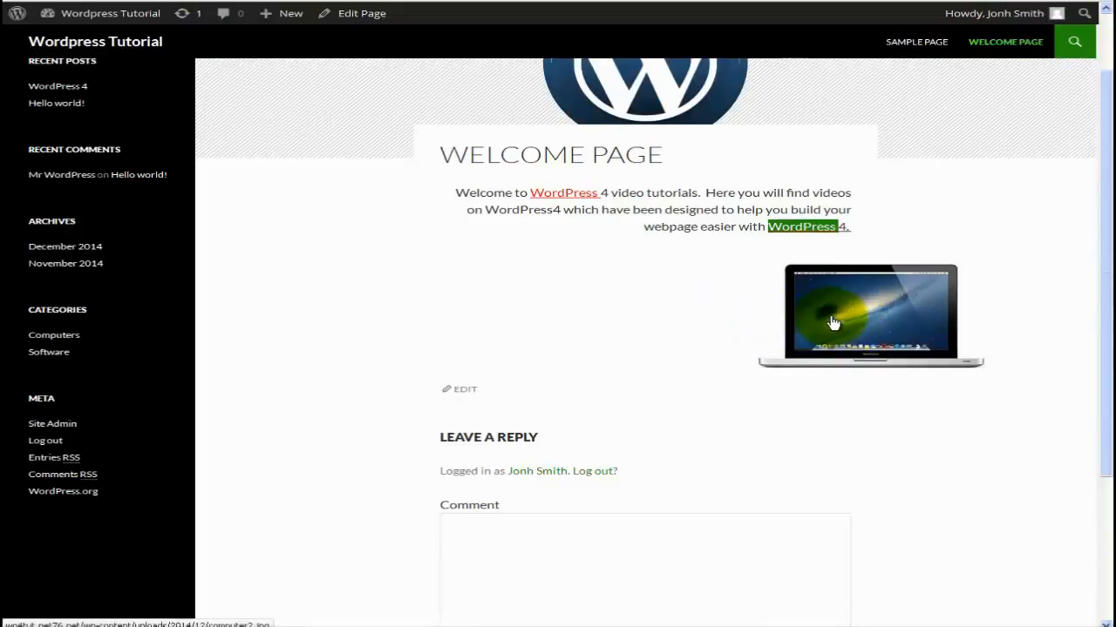
click(832, 324)
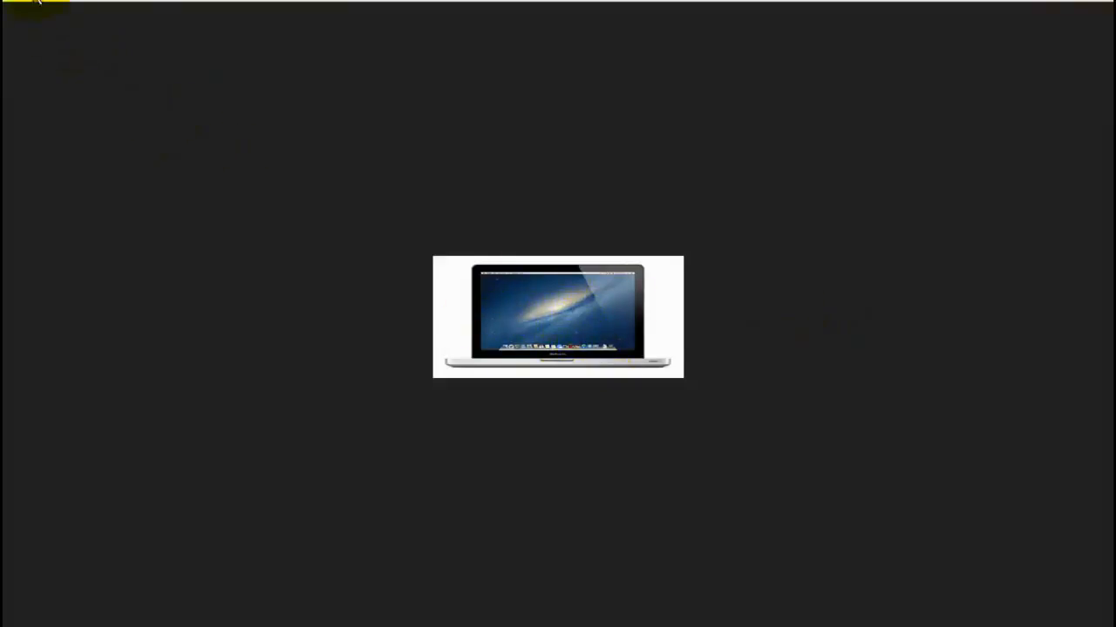
key(alt+Left)
Post the comment 'This is just a comment on the welcome page!' on the Welcome Page.
scroll(428, 281, down, 3)
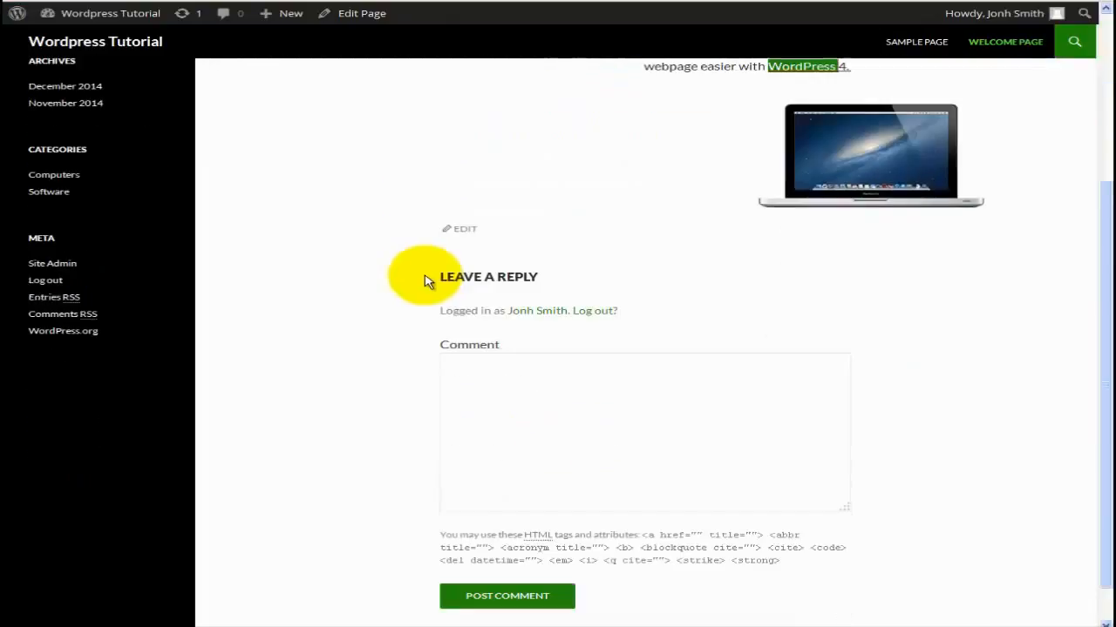
click(477, 364)
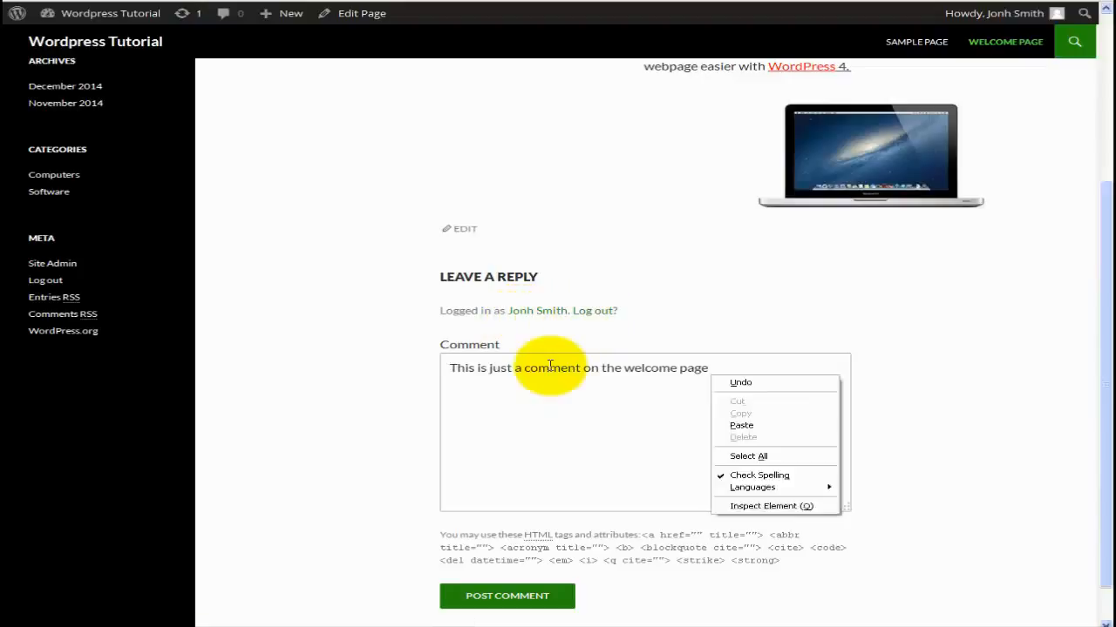
key(Escape)
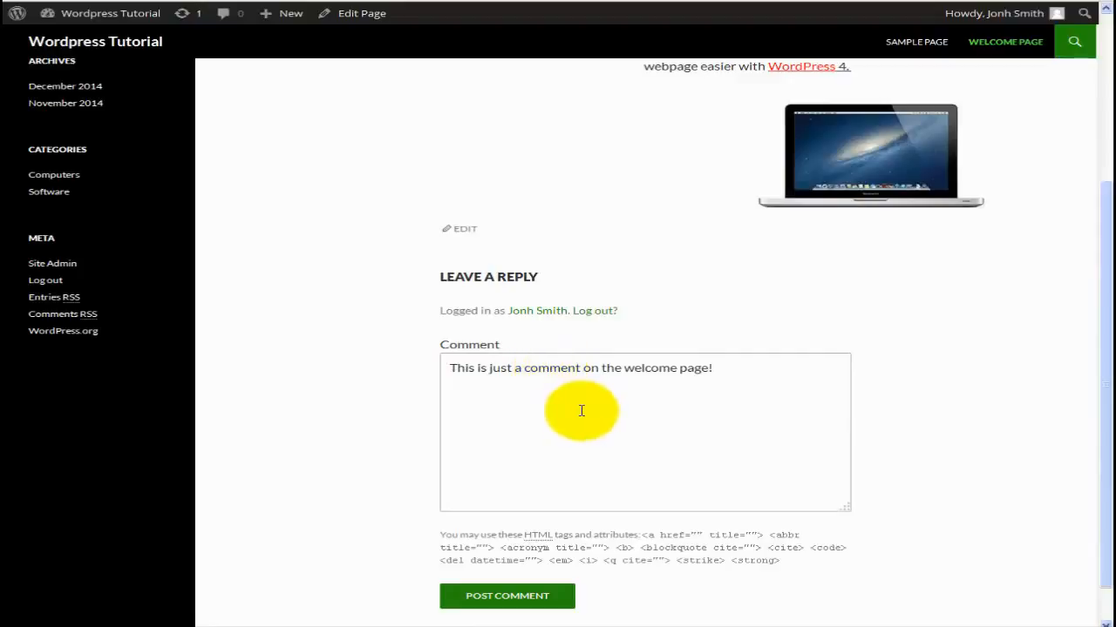
click(556, 596)
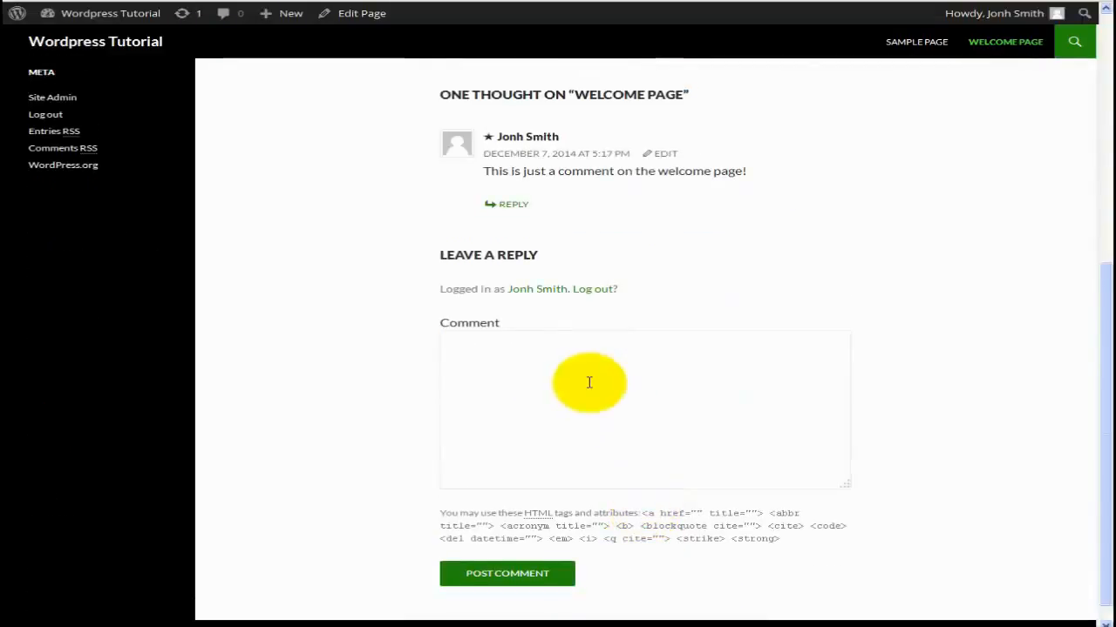
Scroll back to the top and open the Welcome Page in the editor.
scroll(589, 376, up, 3)
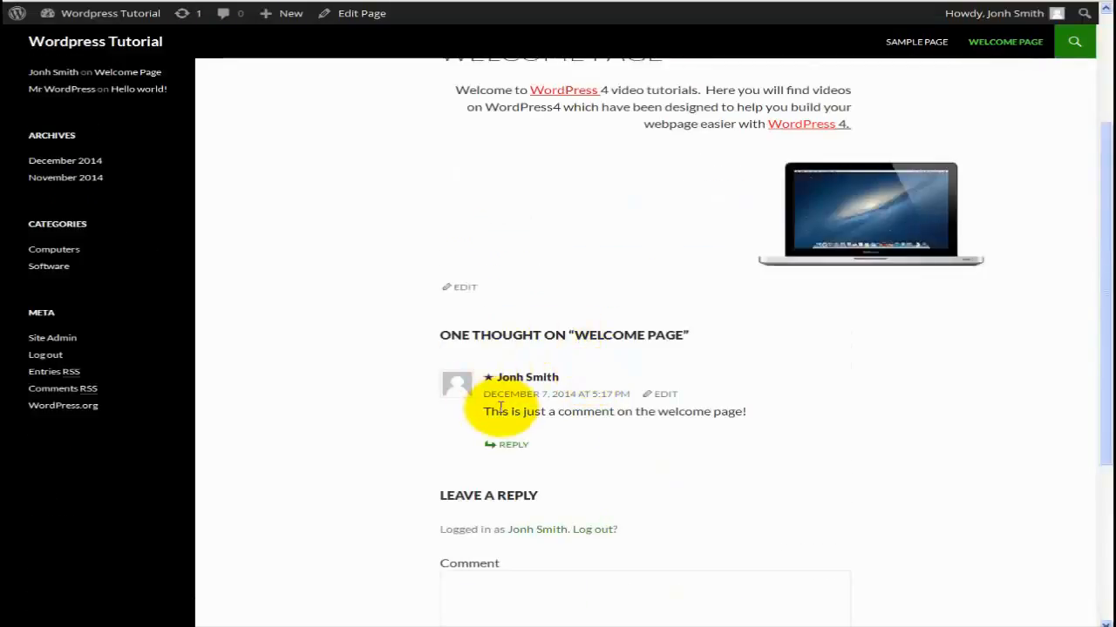
scroll(512, 452, up, 3)
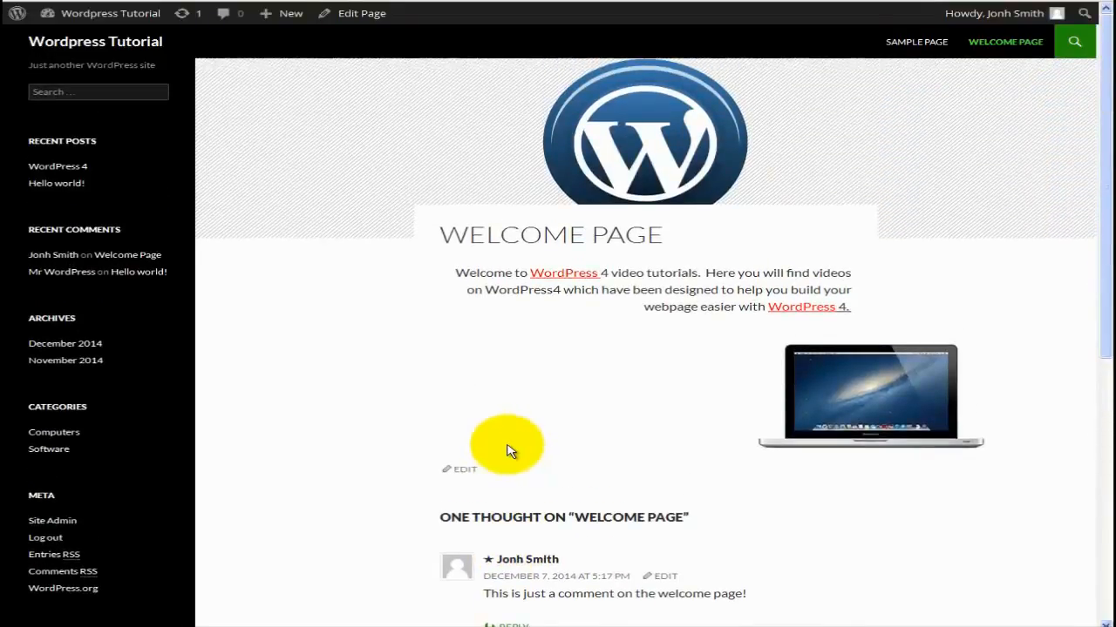
click(467, 470)
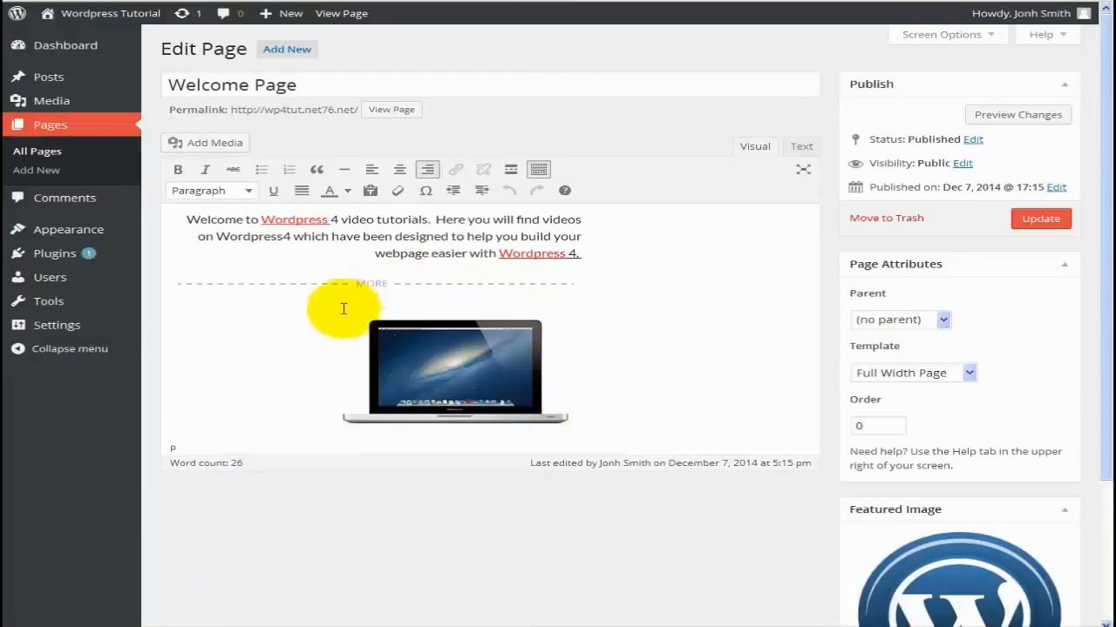
Centre the laptop image in the text column.
click(436, 355)
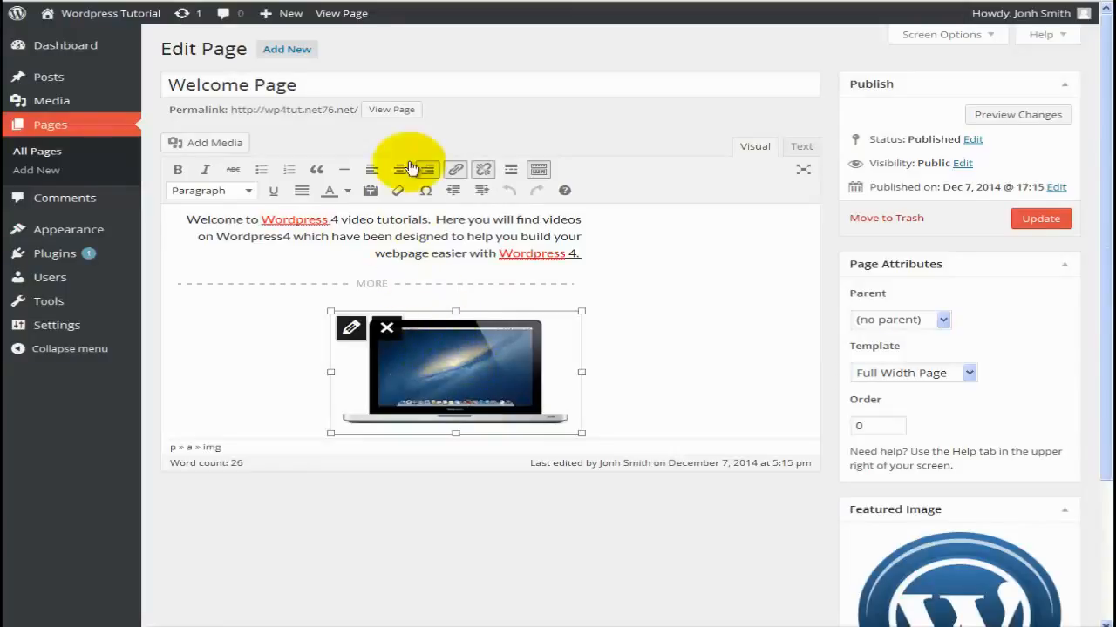
click(400, 171)
click(545, 423)
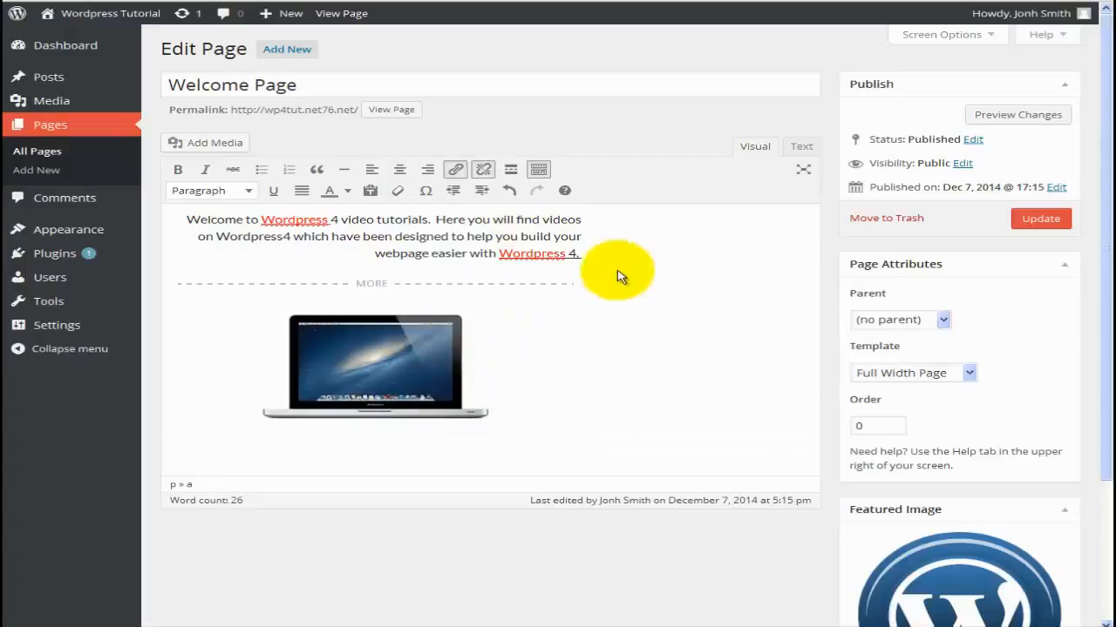
Paste a copy of the welcome paragraph below the image and colour it blue.
click(593, 259)
drag(593, 260, 187, 207)
key(ctrl+c)
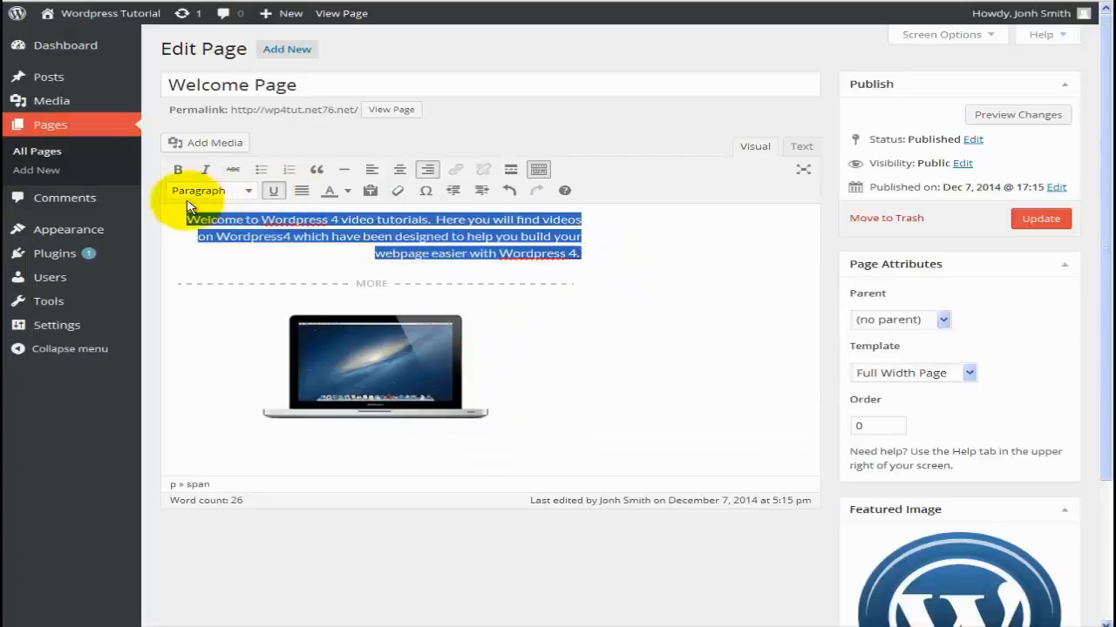
click(209, 445)
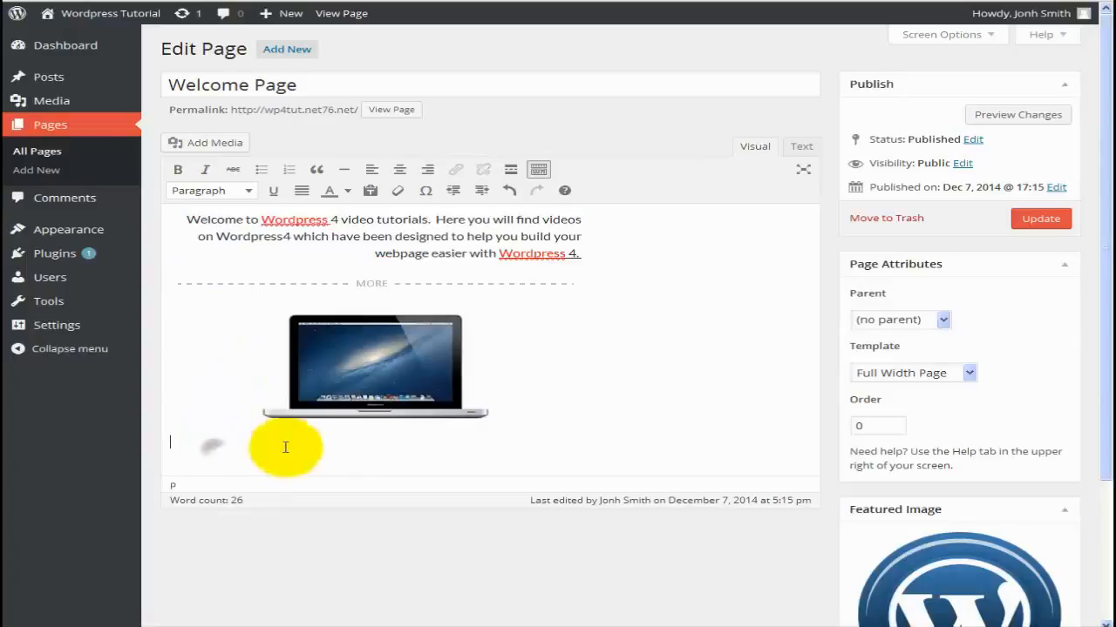
key(ctrl+v)
drag(377, 477, 170, 442)
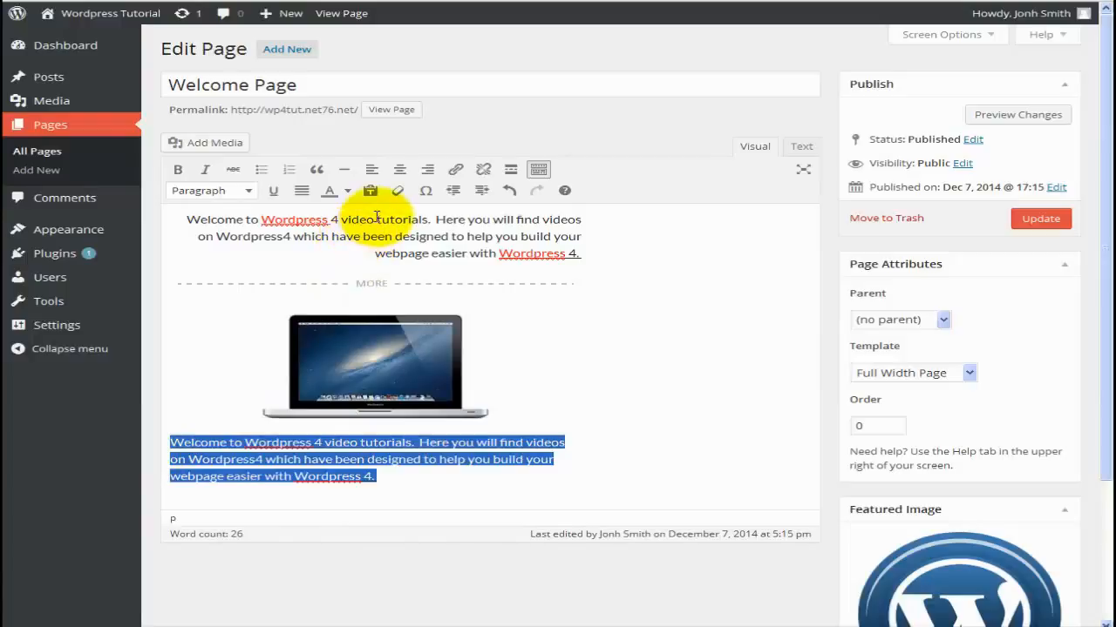
click(347, 191)
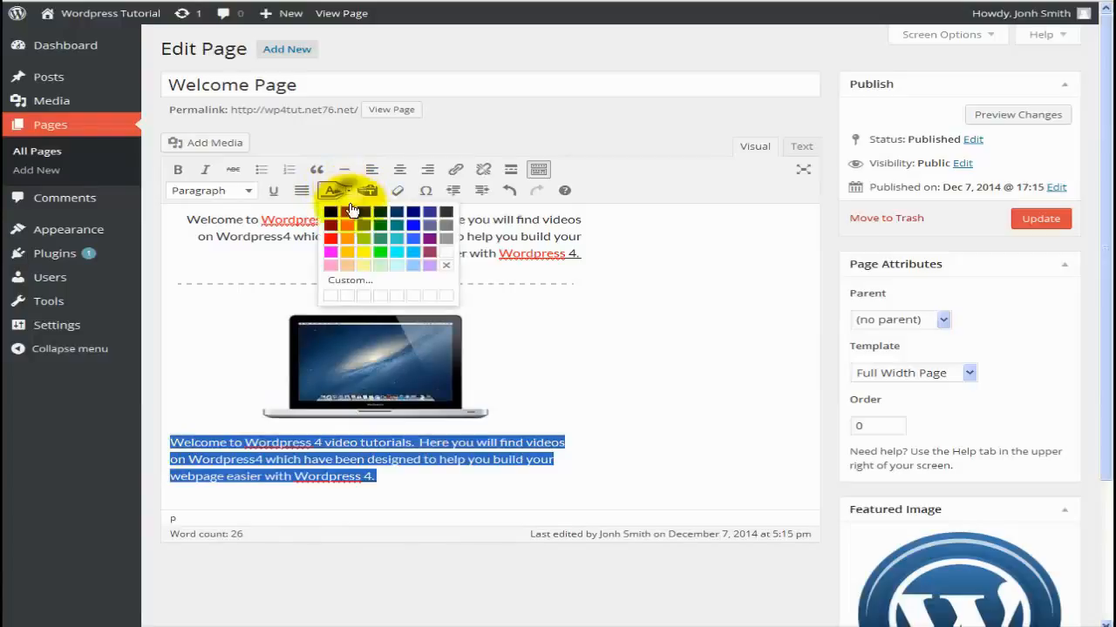
click(412, 215)
click(610, 348)
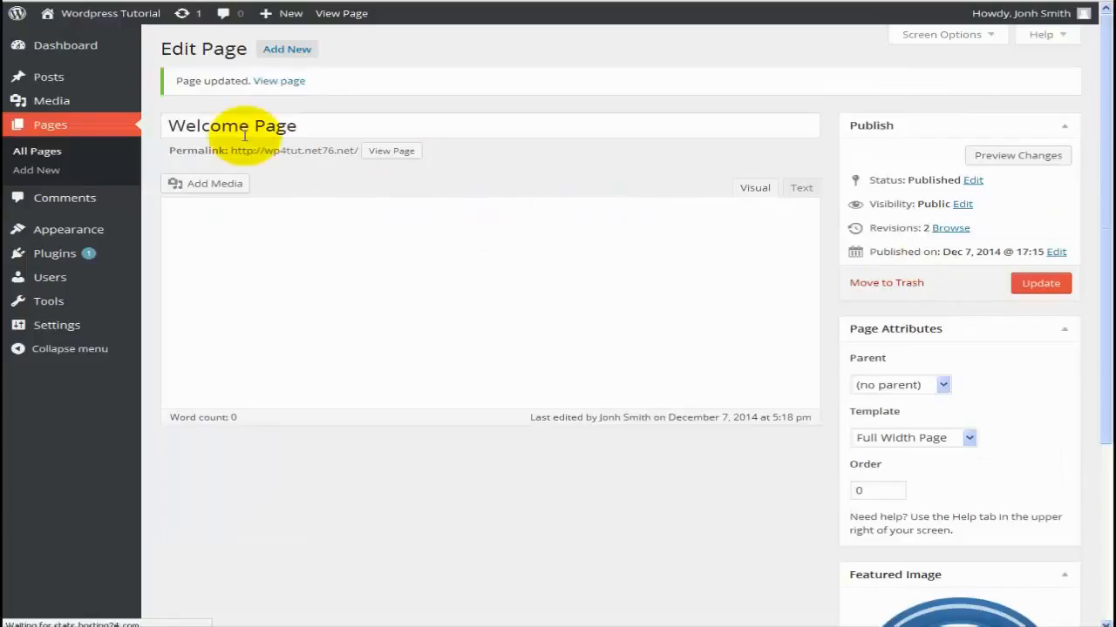
Visit the live site to scroll through the Welcome Page, then return to Reading Settings.
mouse_move(103, 13)
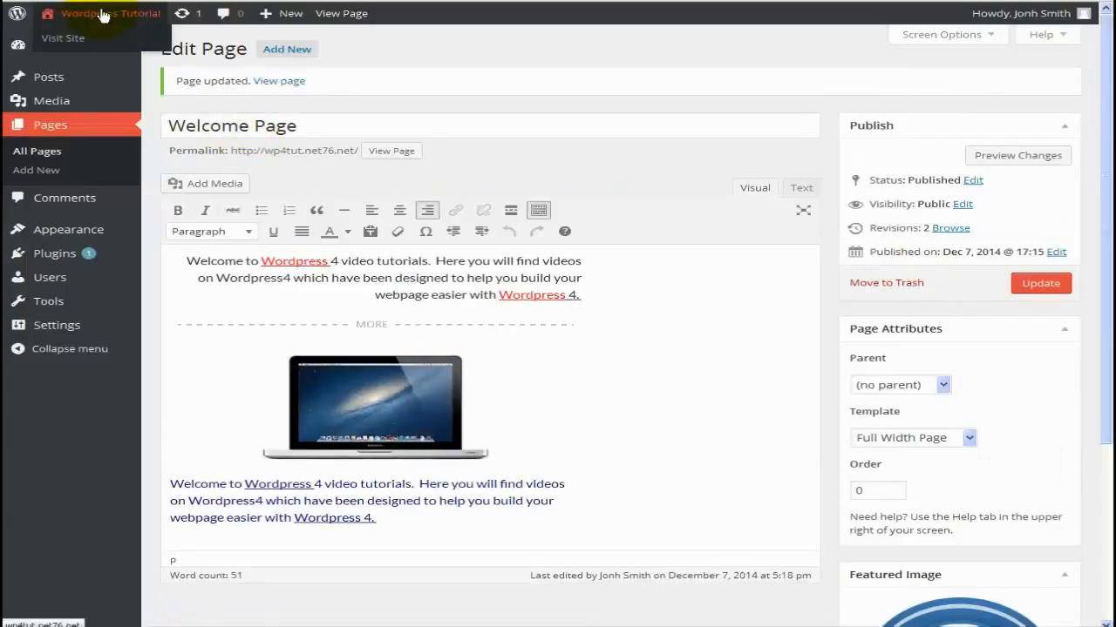
click(49, 40)
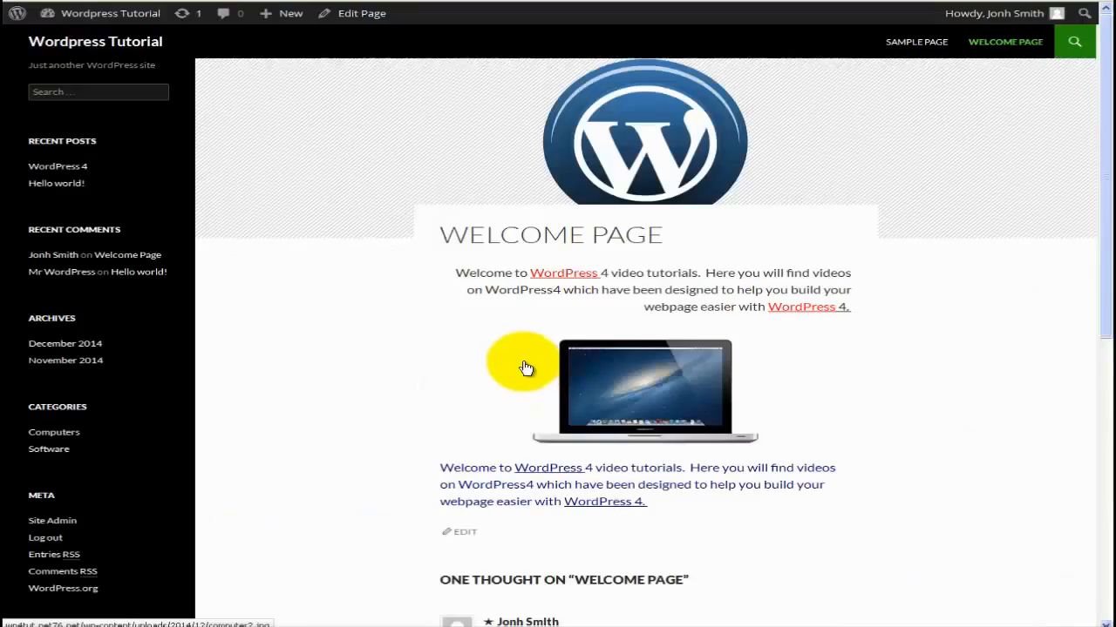
scroll(524, 367, down, 3)
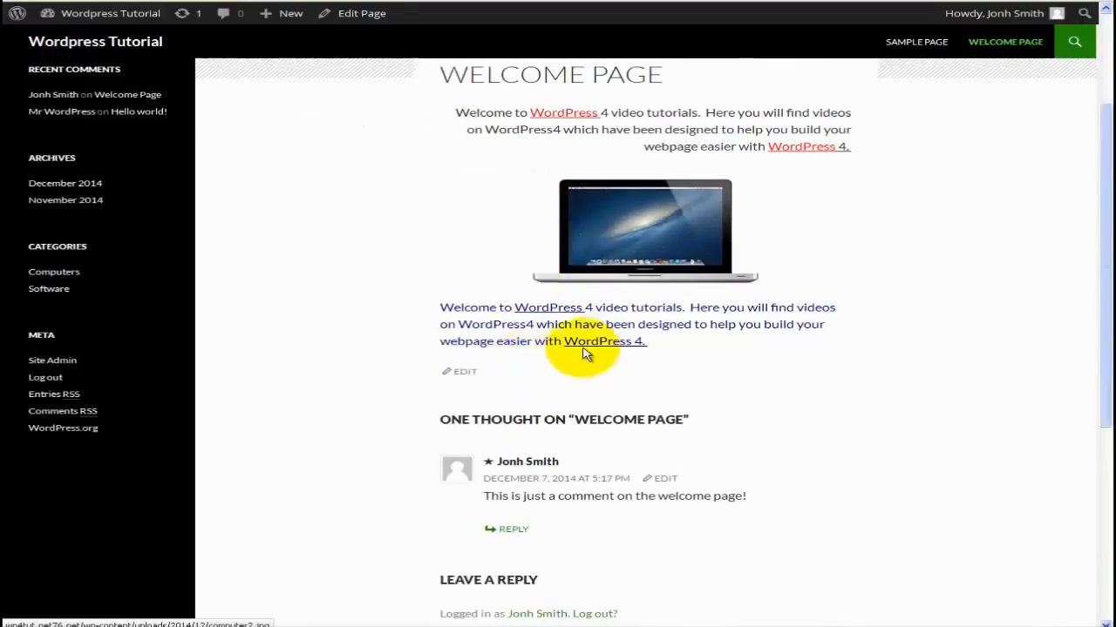
scroll(631, 344, up, 3)
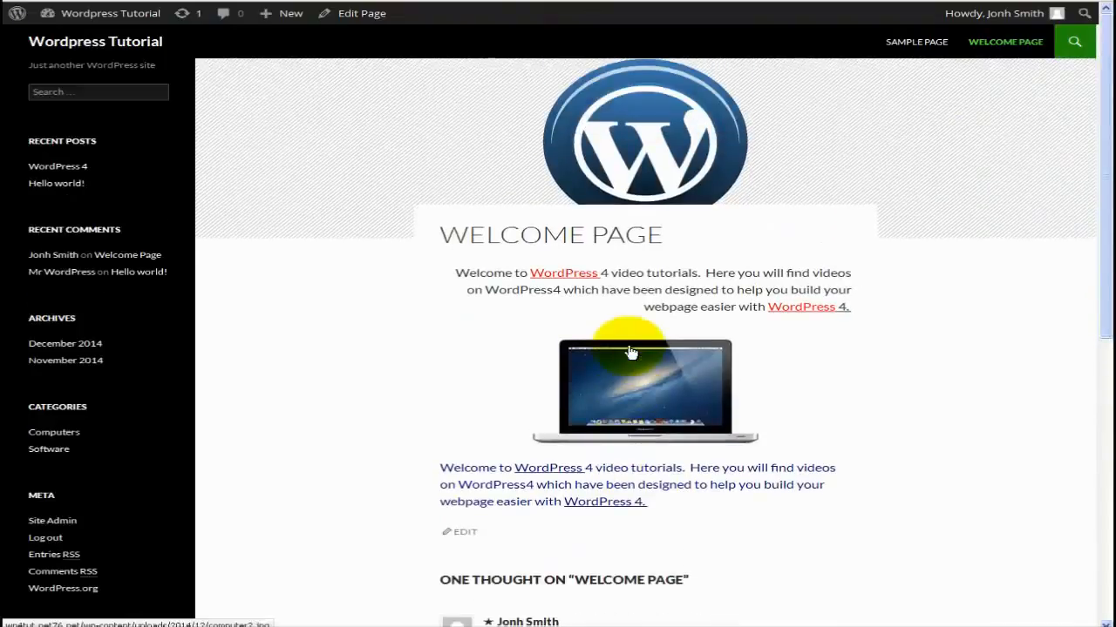
key(alt+Left)
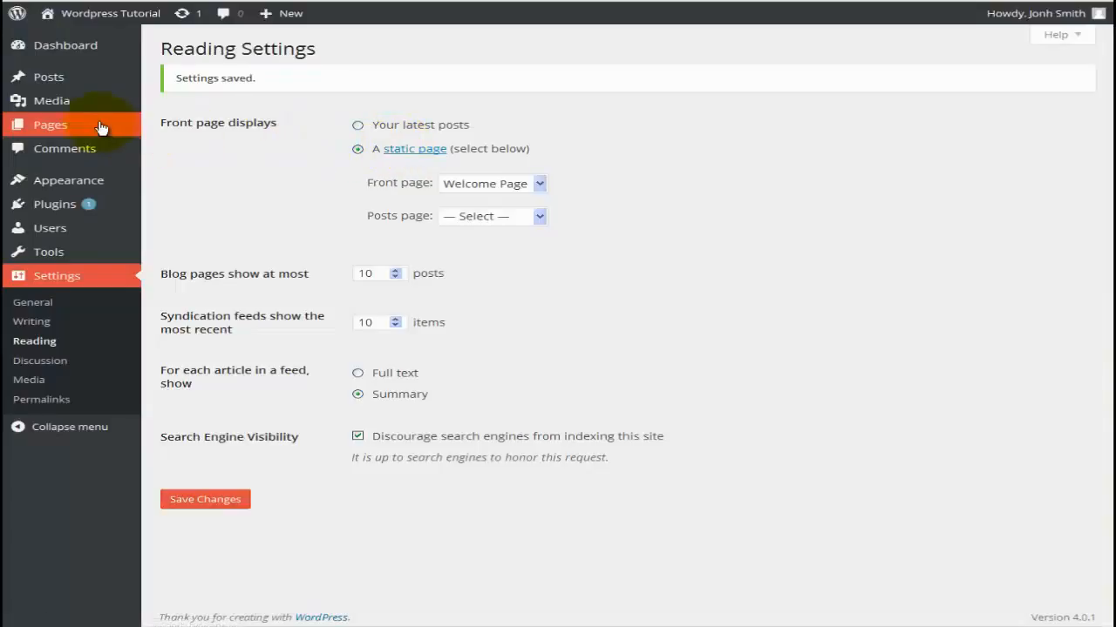
From All Pages, view the Welcome Page's comments via its comment-count bubble, then return to All Pages.
mouse_move(100, 125)
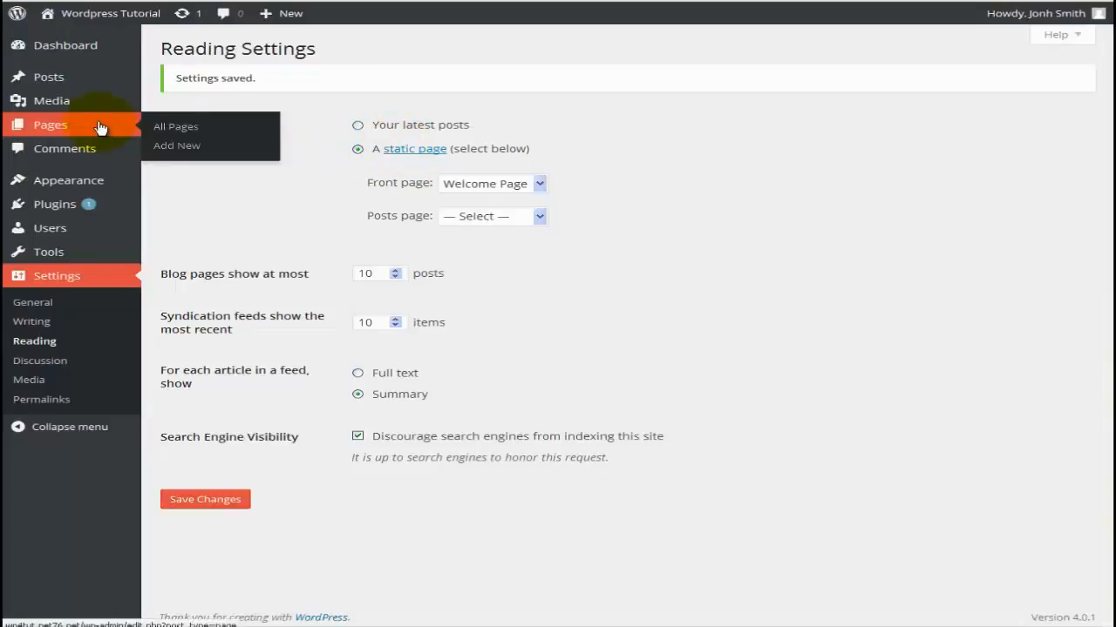
click(241, 127)
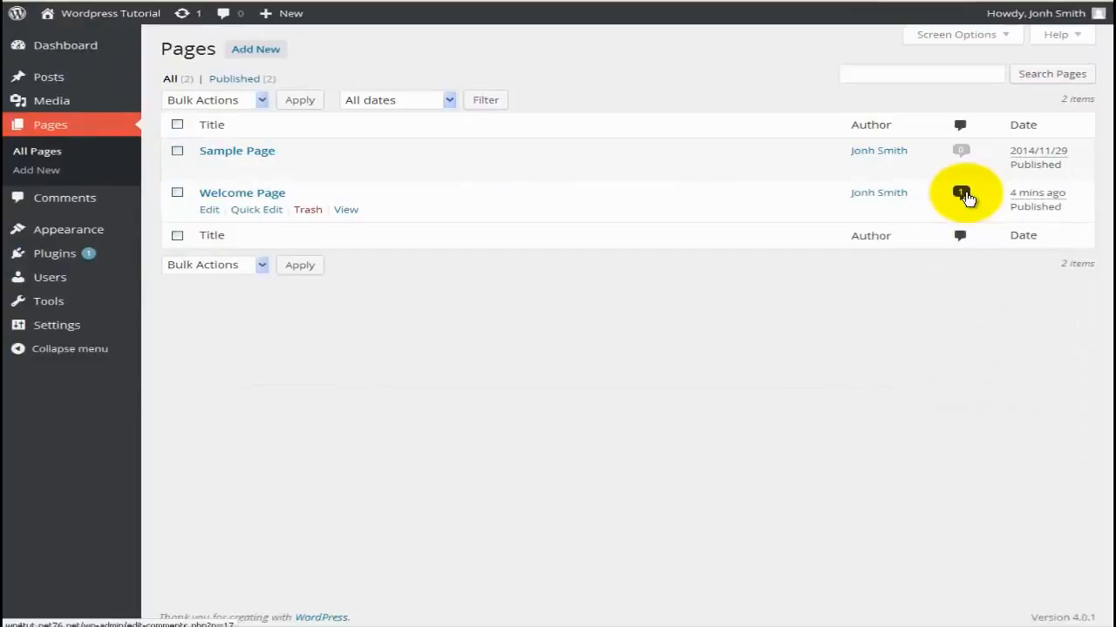
click(961, 193)
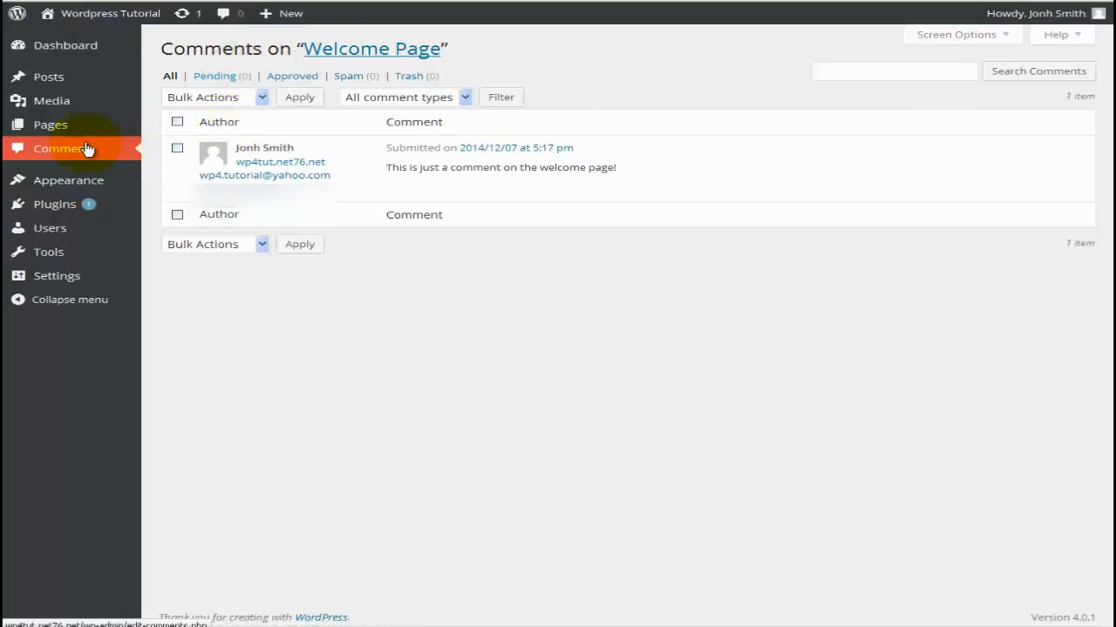
mouse_move(67, 127)
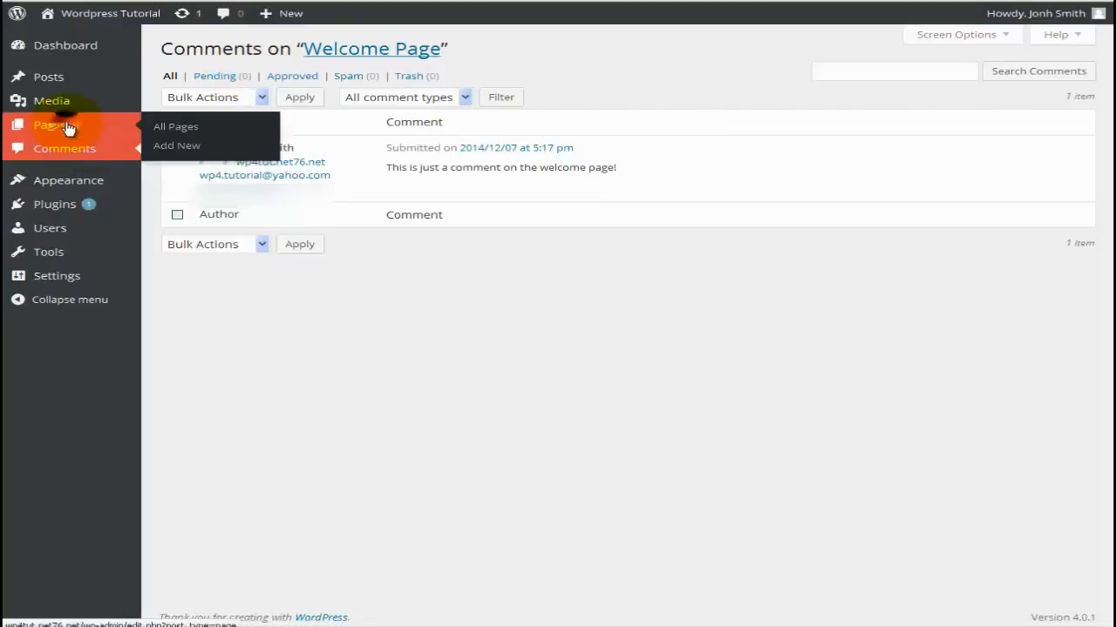
click(67, 127)
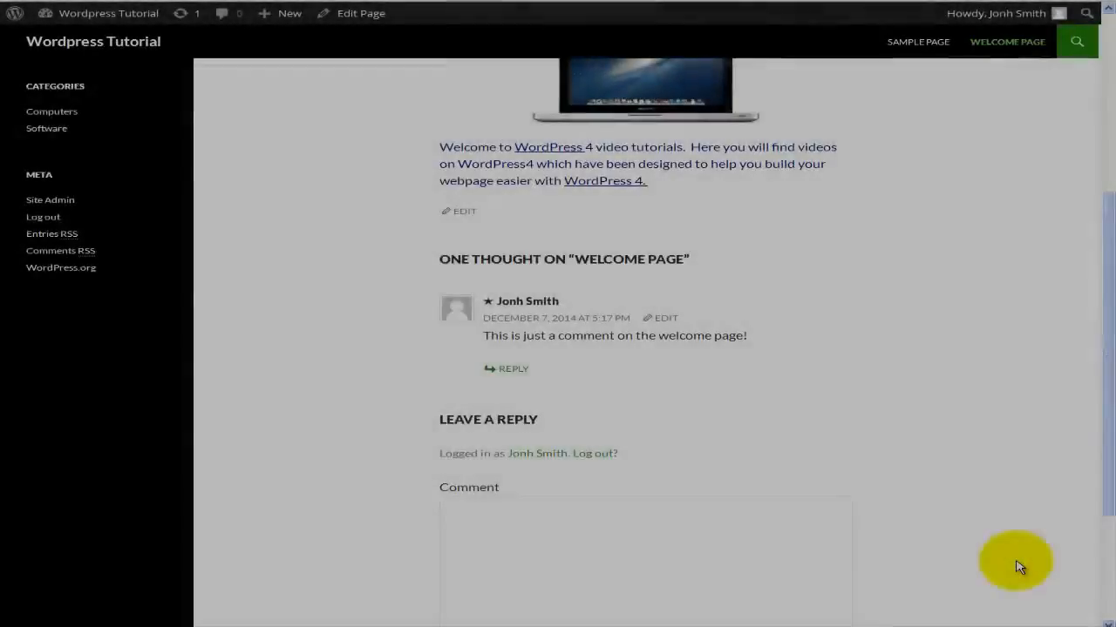
Scroll the live Welcome Page down to the Leave a Reply form, focus its Comment box, then scroll back up.
scroll(1020, 567, up, 3)
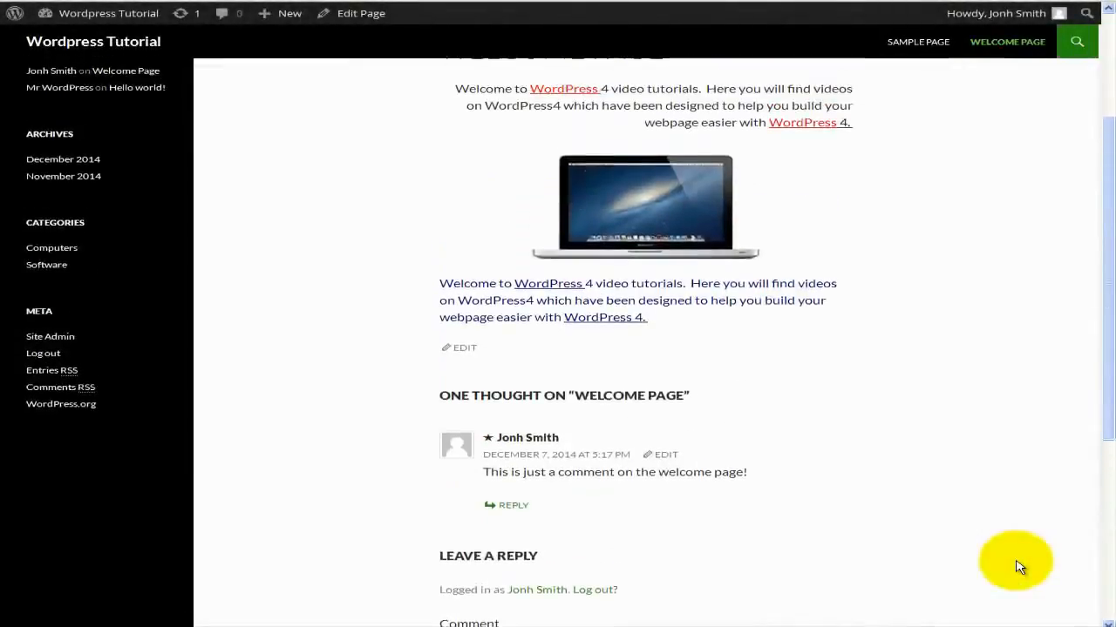
scroll(1020, 567, up, 2)
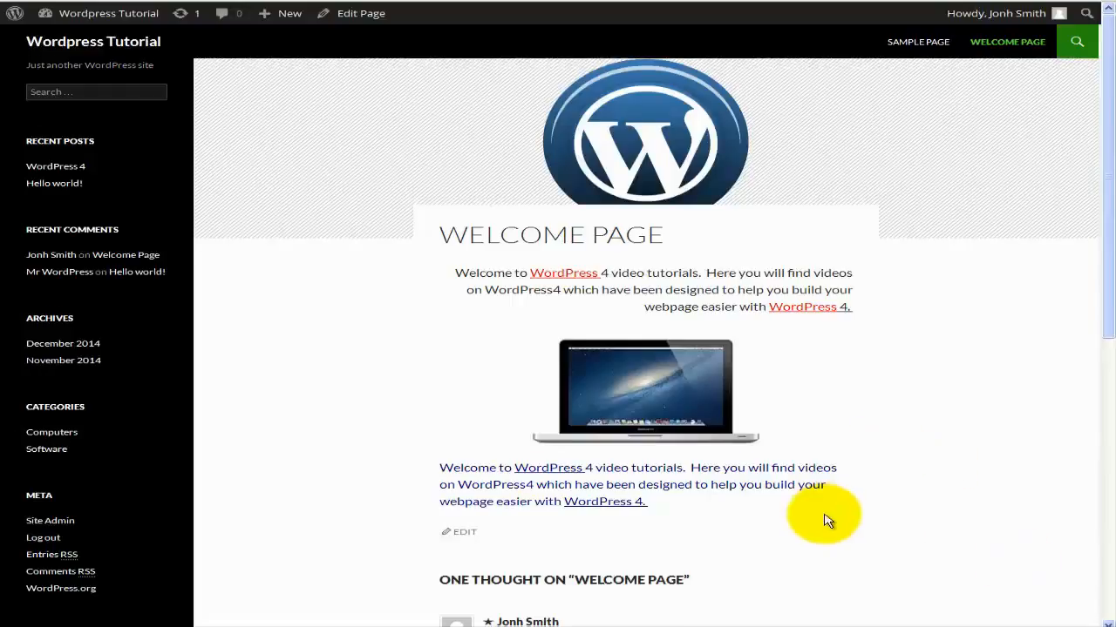
scroll(784, 427, down, 2)
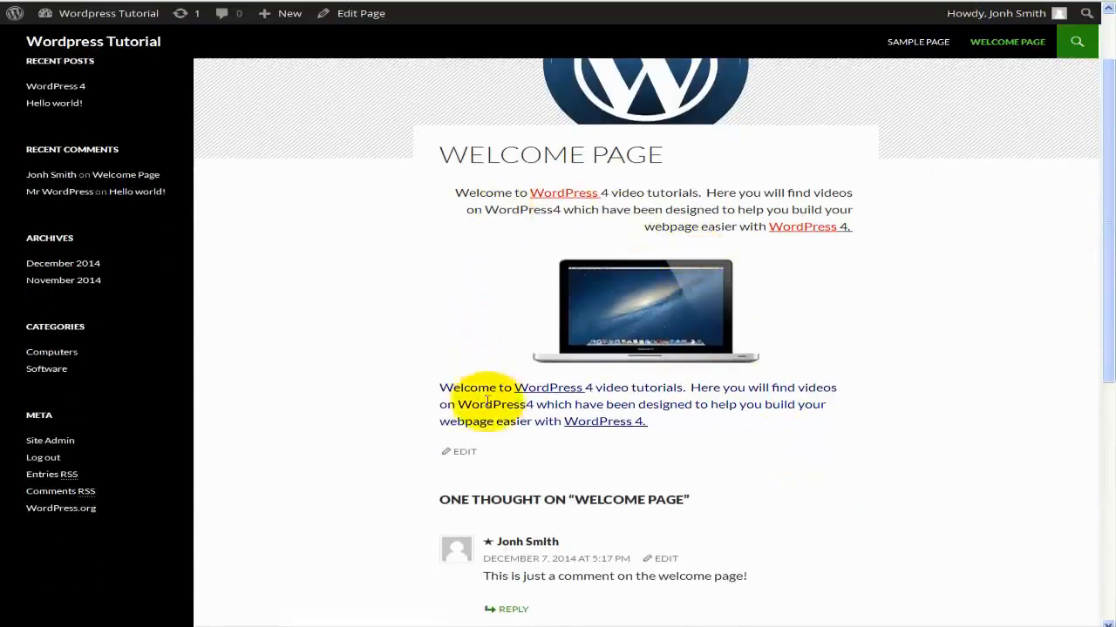
scroll(738, 445, down, 2)
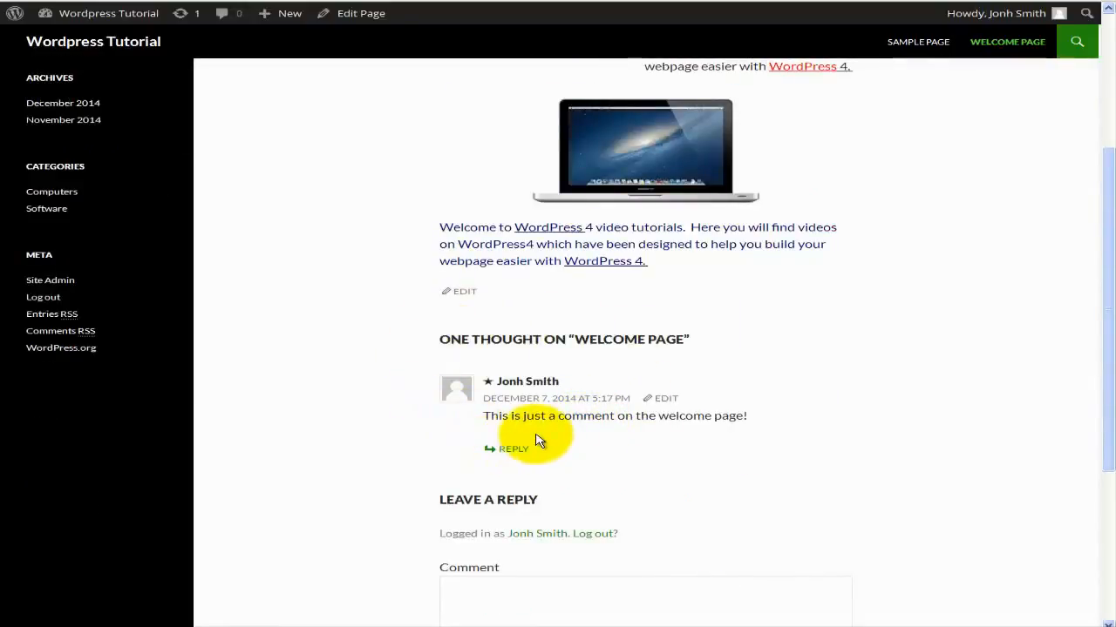
scroll(536, 441, down, 1)
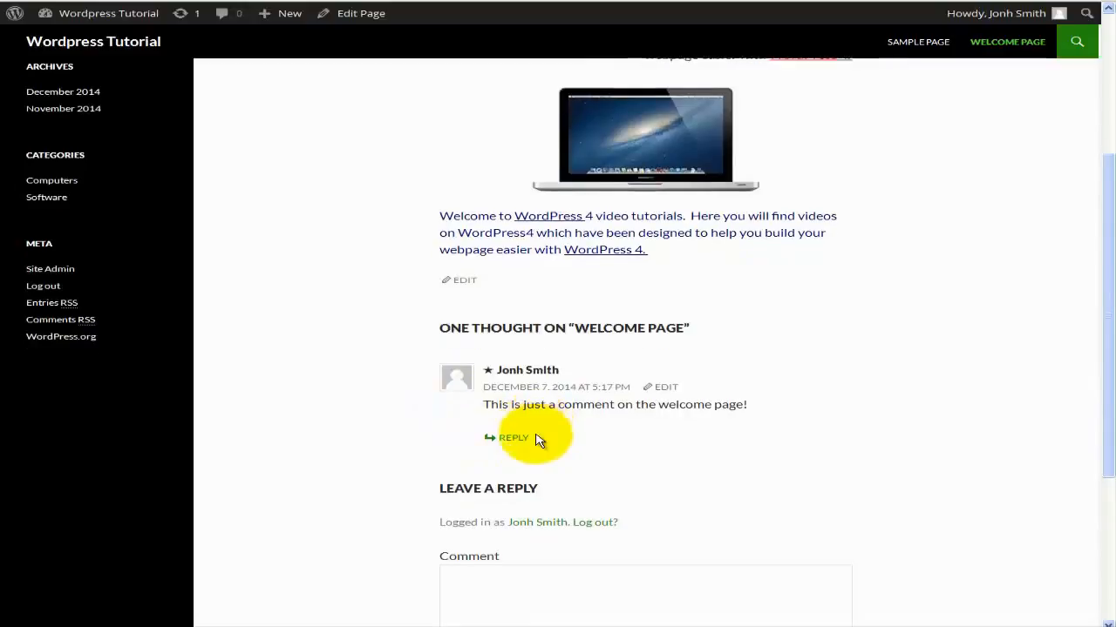
scroll(537, 441, down, 4)
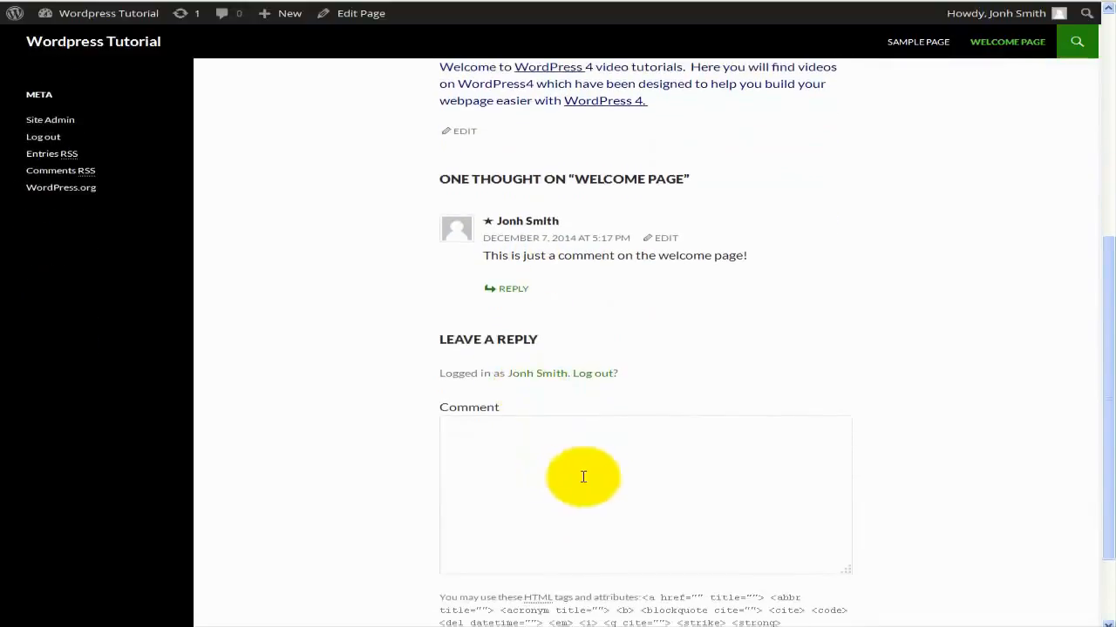
scroll(563, 418, down, 2)
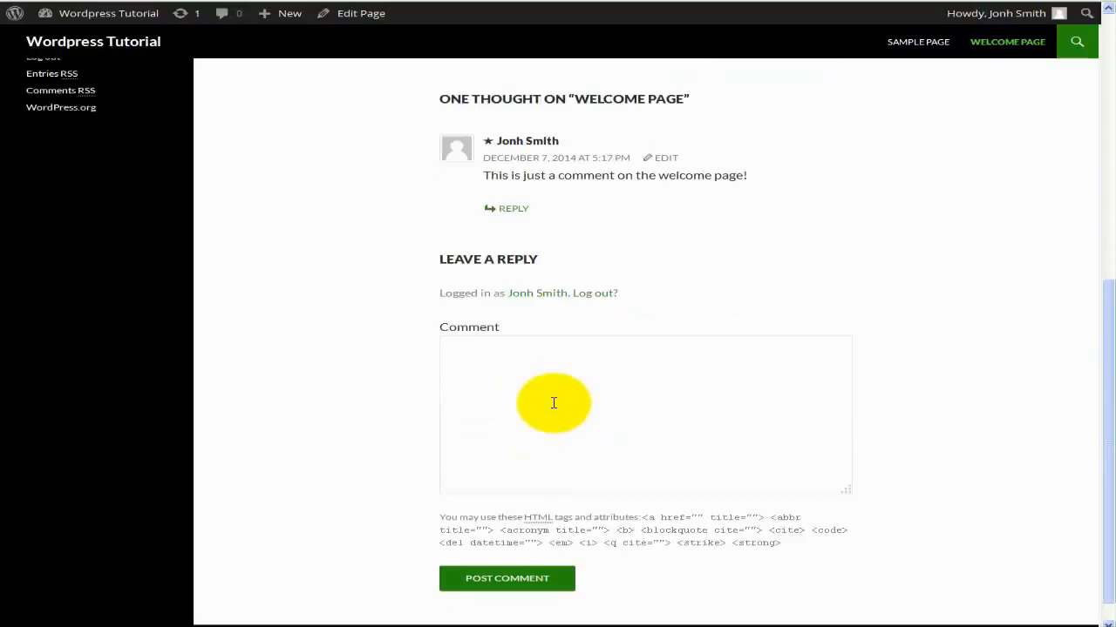
click(548, 400)
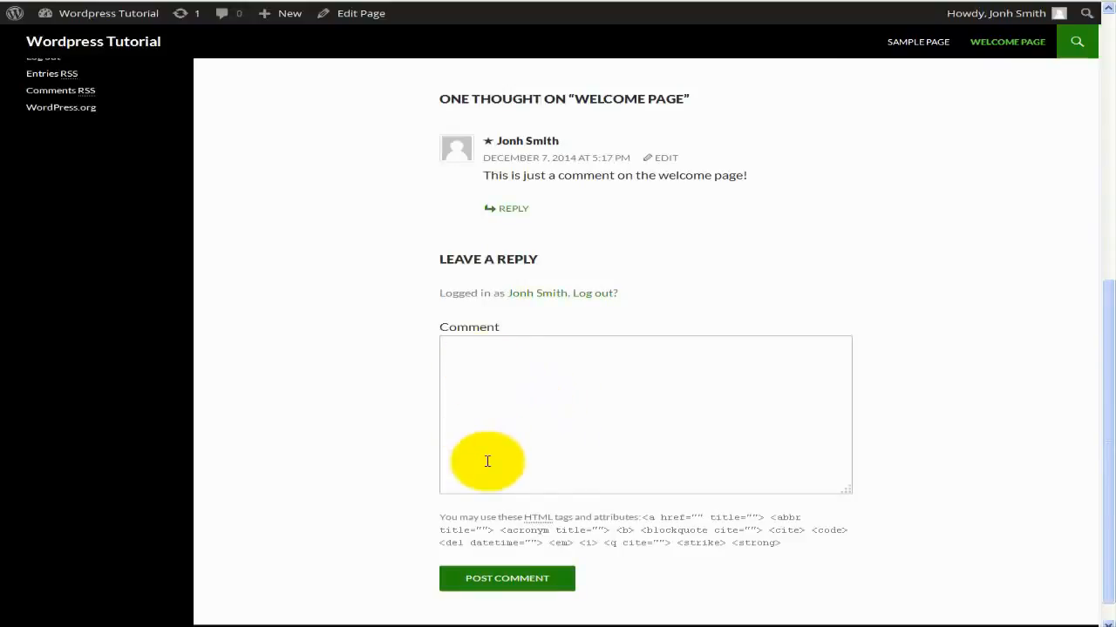
scroll(488, 461, up, 2)
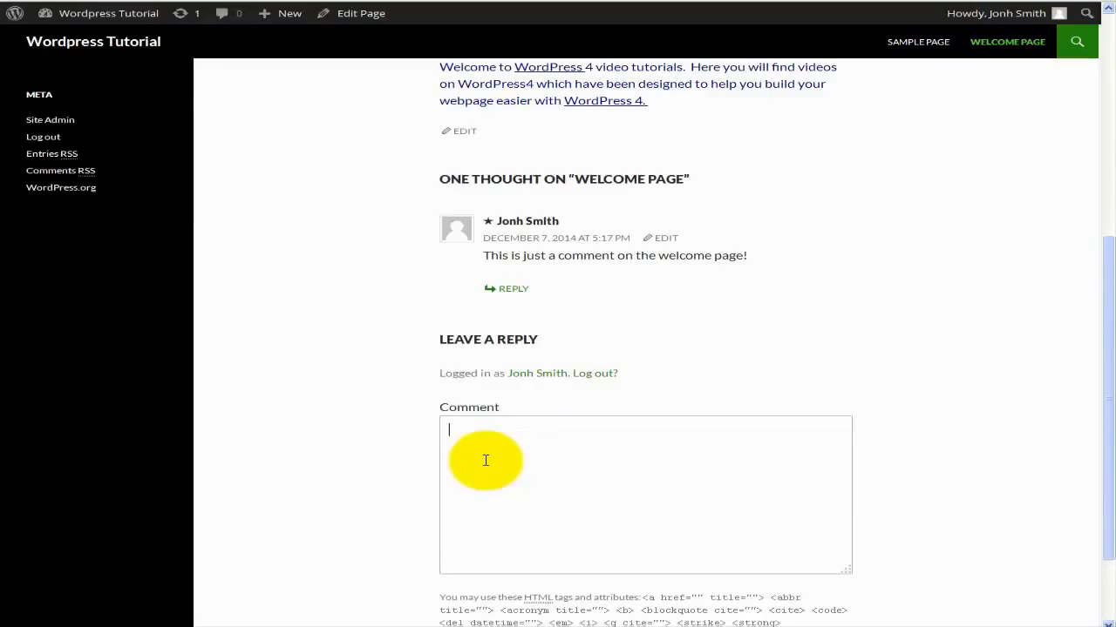
scroll(366, 408, up, 1)
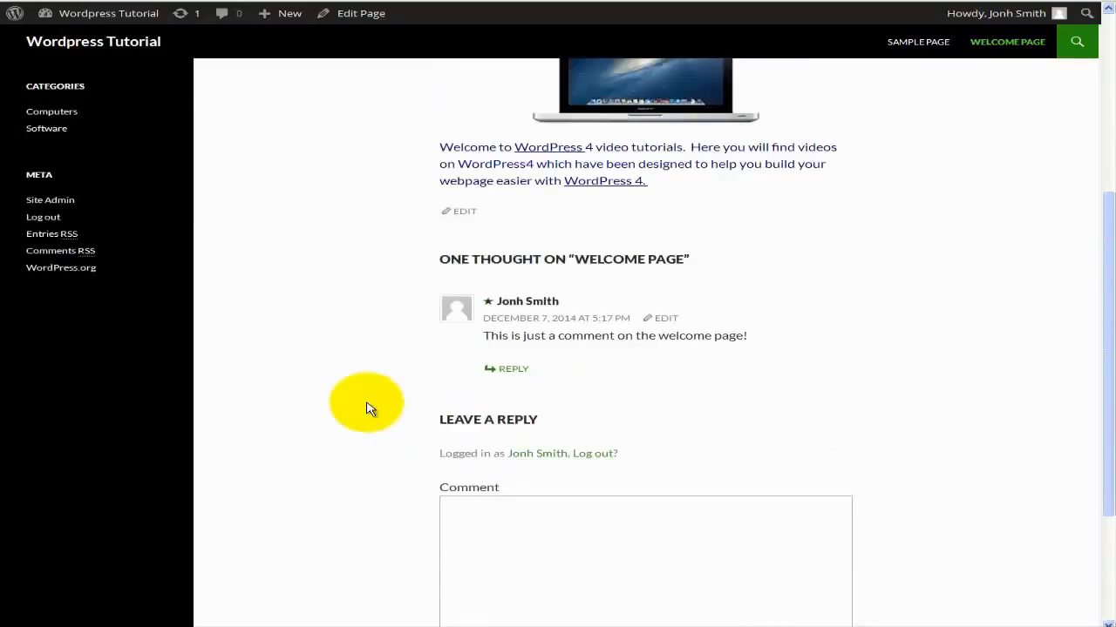
scroll(366, 408, up, 1)
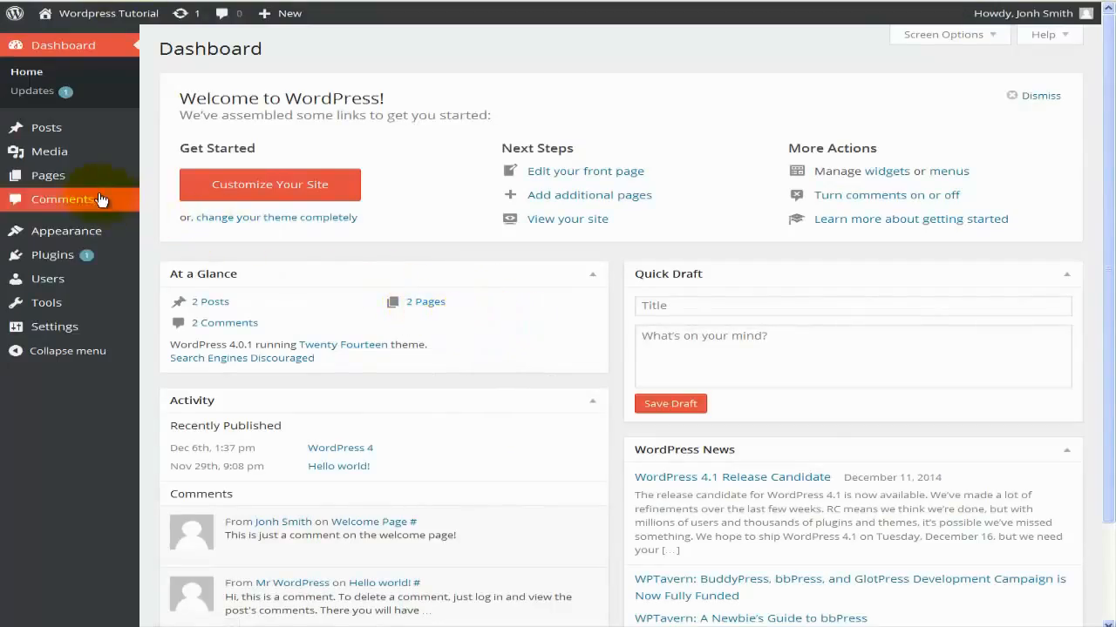
Open the Comments screen listing the approved comments on Welcome Page and Hello world!
mouse_move(88, 178)
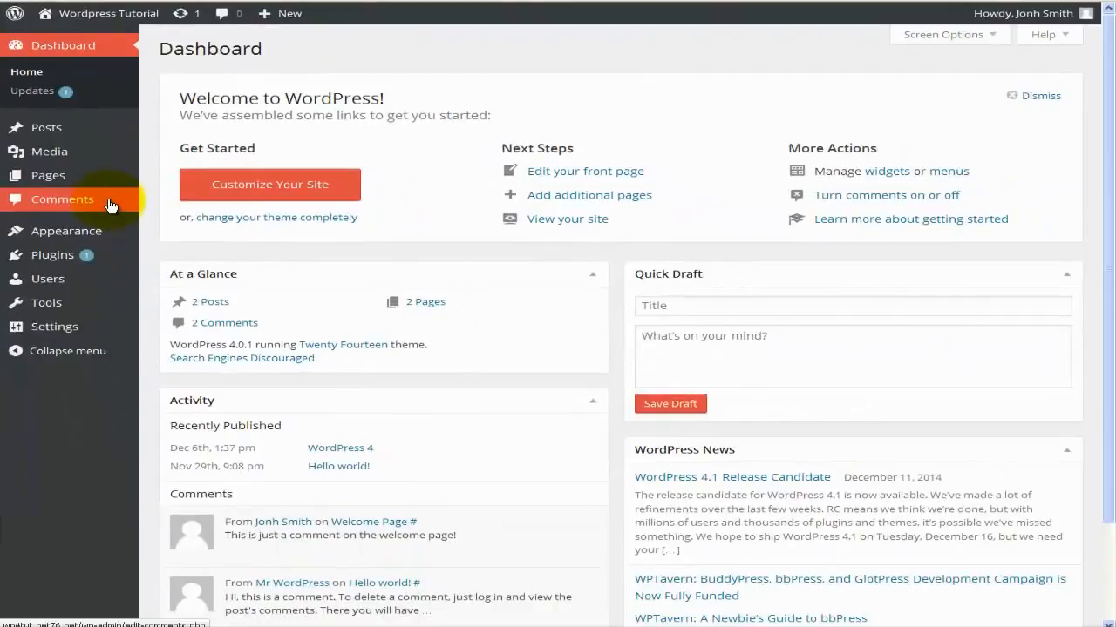
click(111, 203)
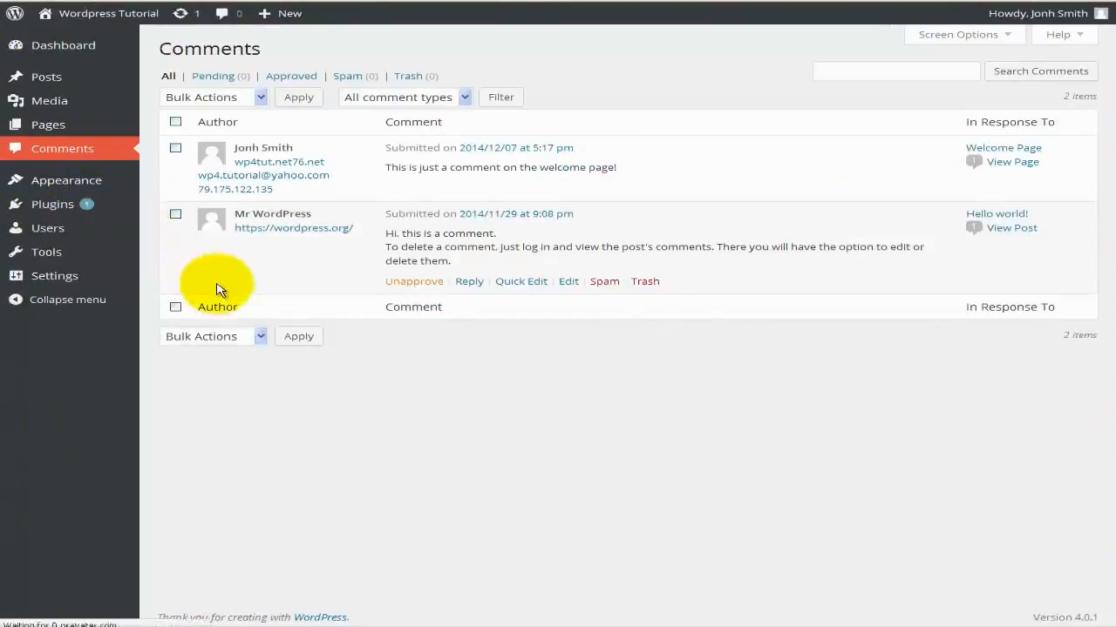
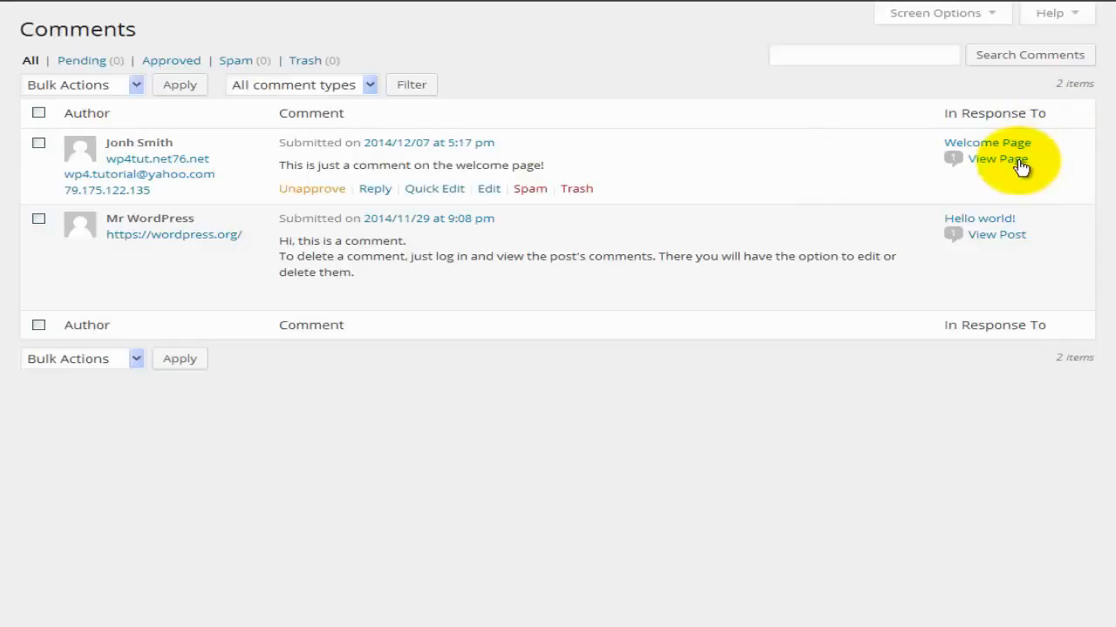
Tick the checkbox beside the Welcome Page comment in the Comments list.
mouse_move(955, 166)
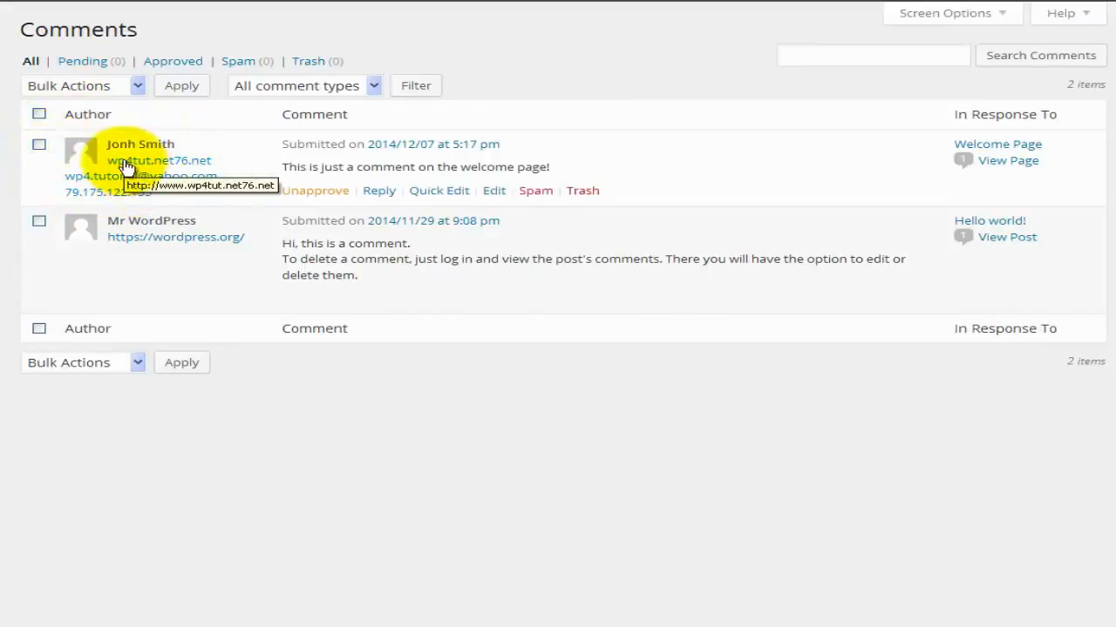
click(40, 146)
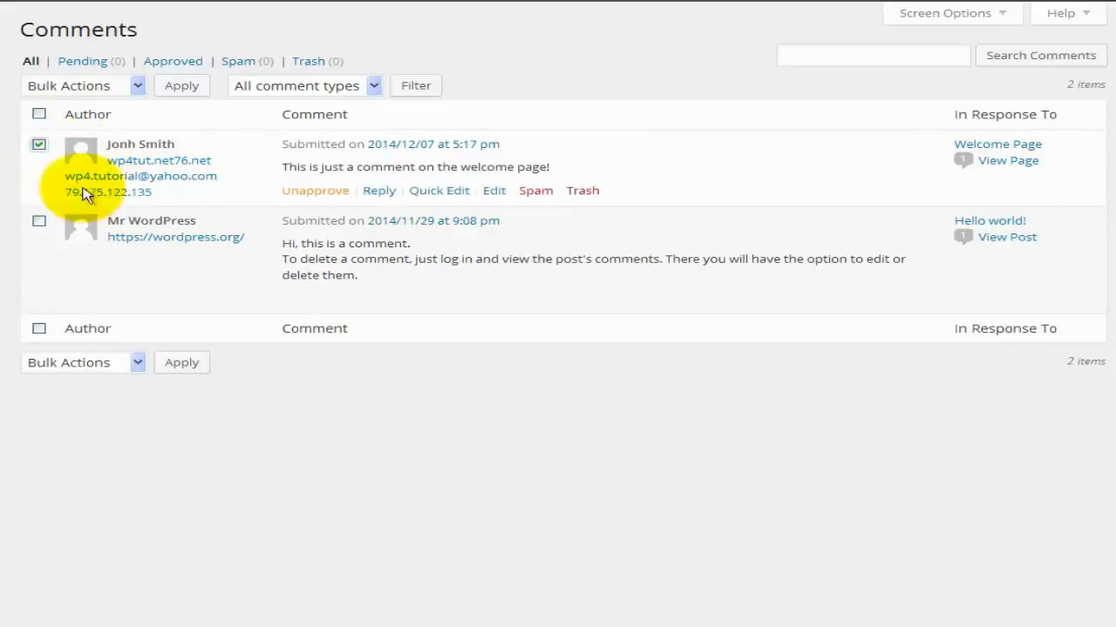
Mark the Welcome Page comment as spam via Bulk Actions, then restore it with Not Spam.
click(136, 368)
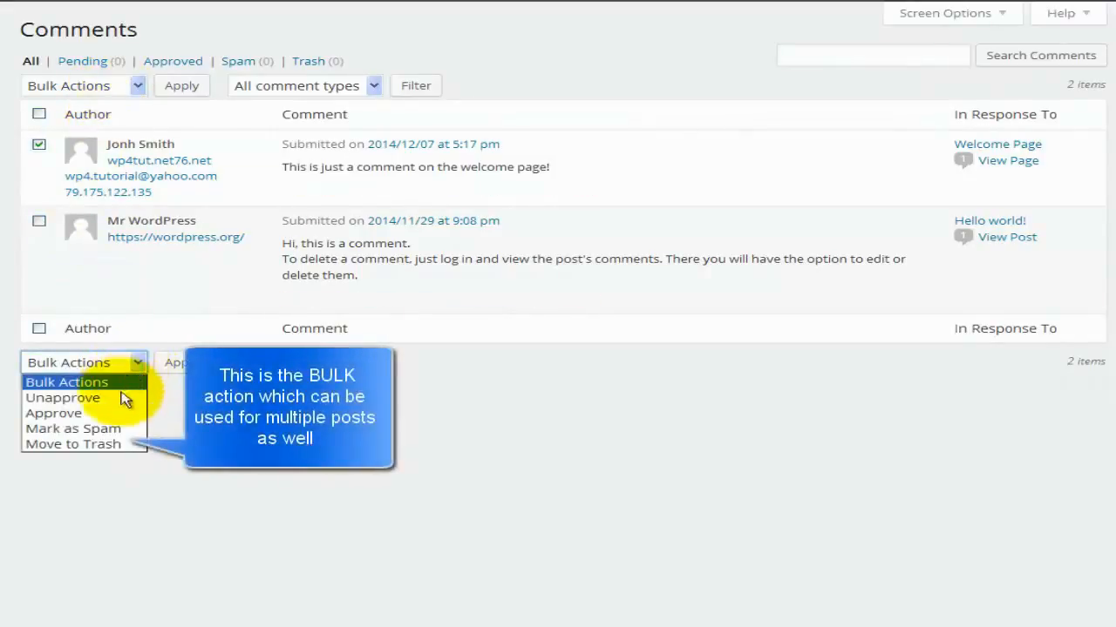
click(123, 429)
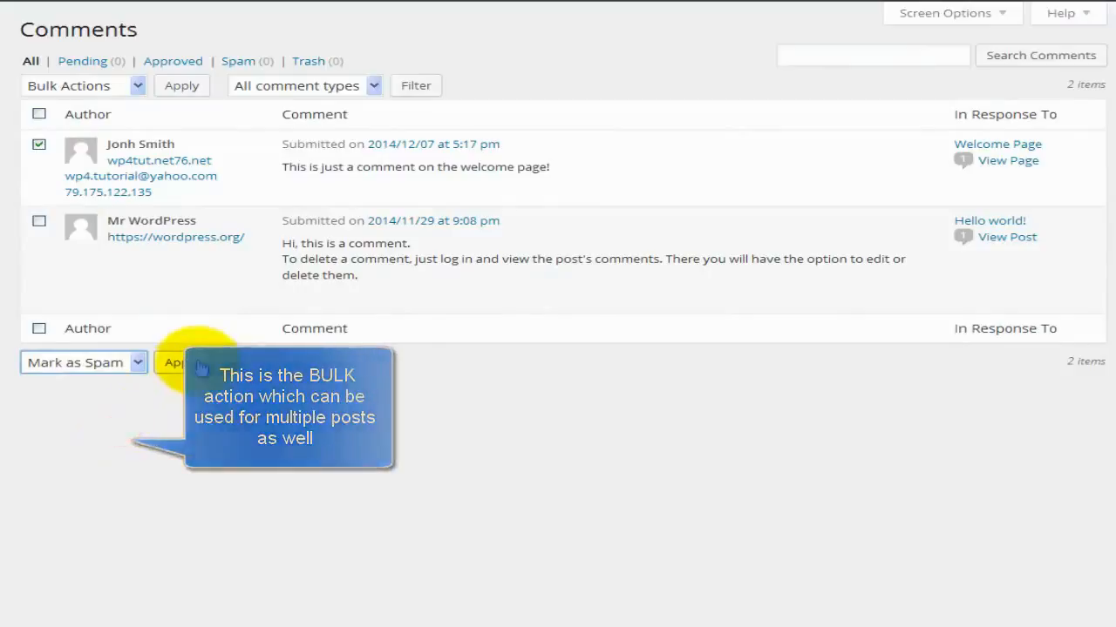
click(193, 365)
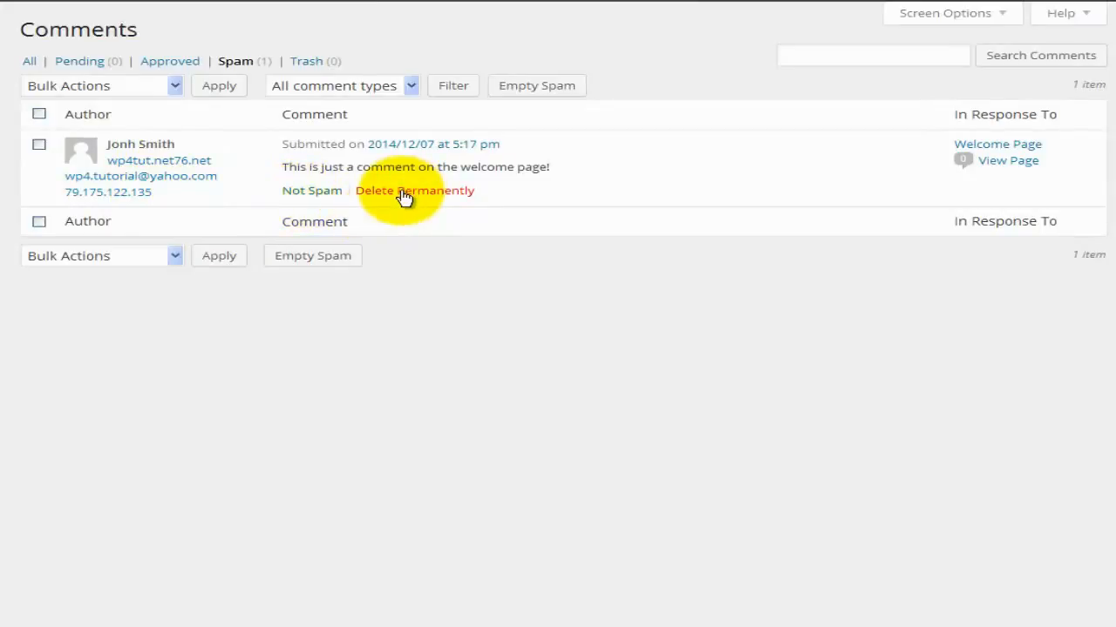
click(325, 201)
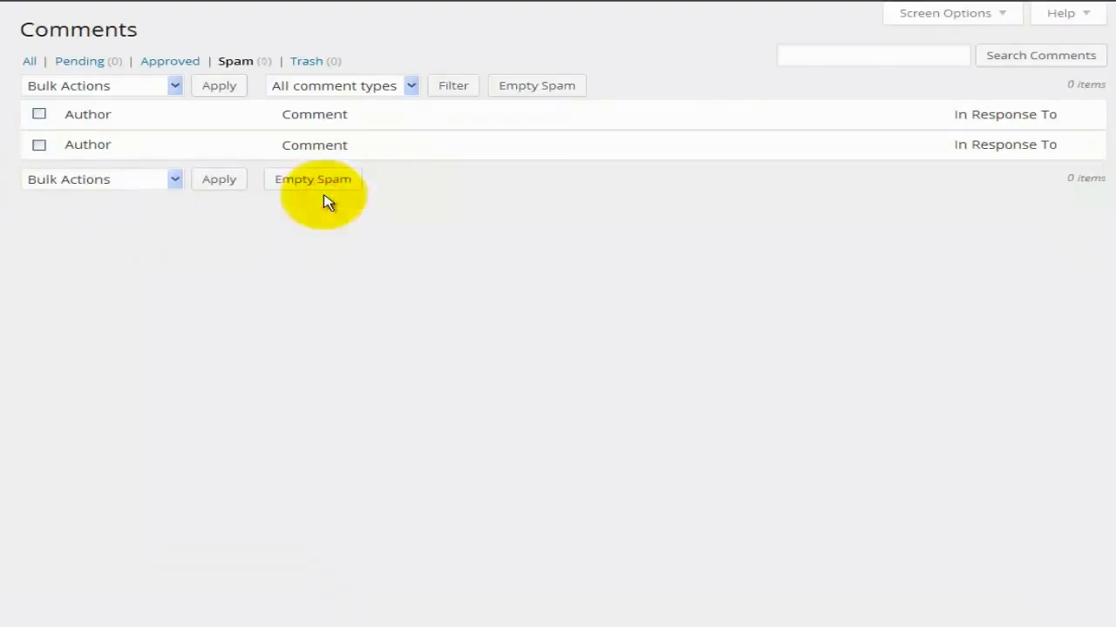
click(33, 62)
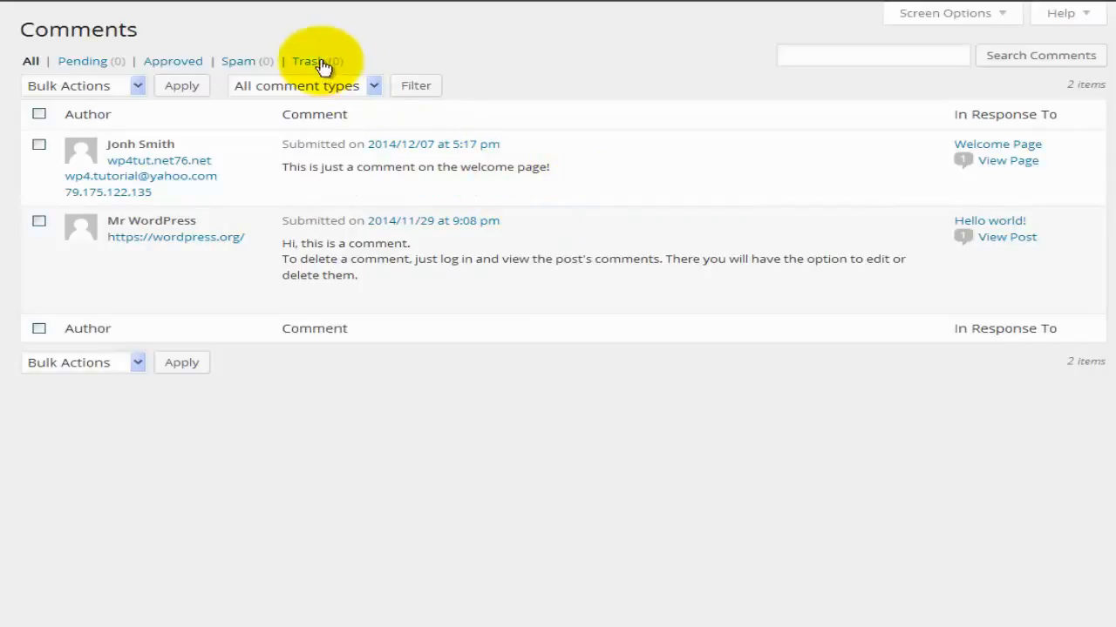
Trash the Welcome Page comment, restore it from Trash, and open a reply beneath it.
click(589, 193)
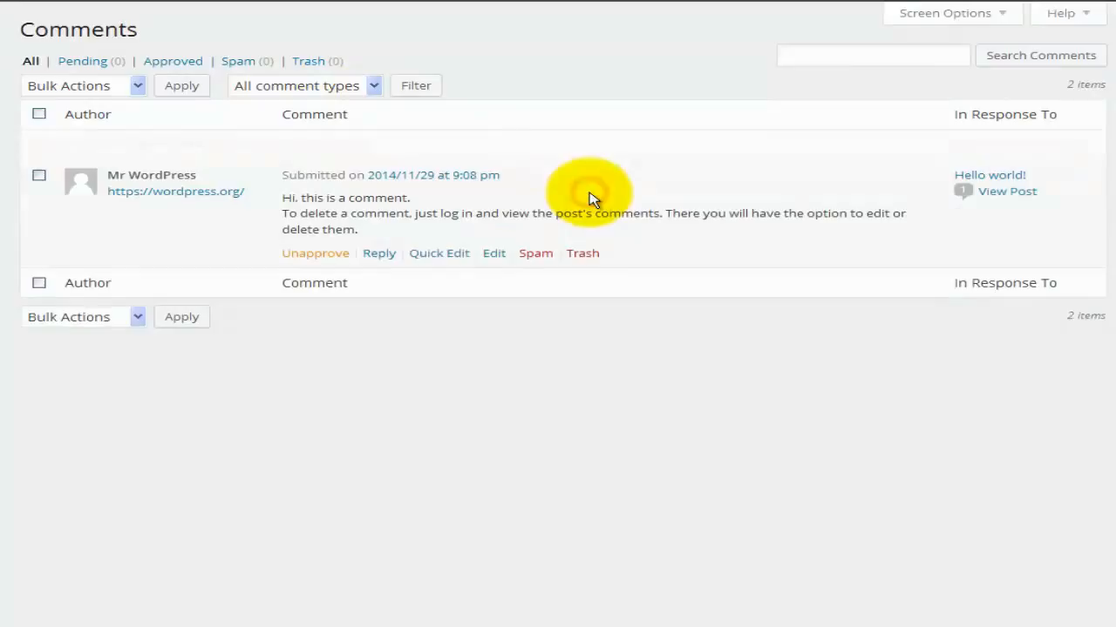
click(311, 61)
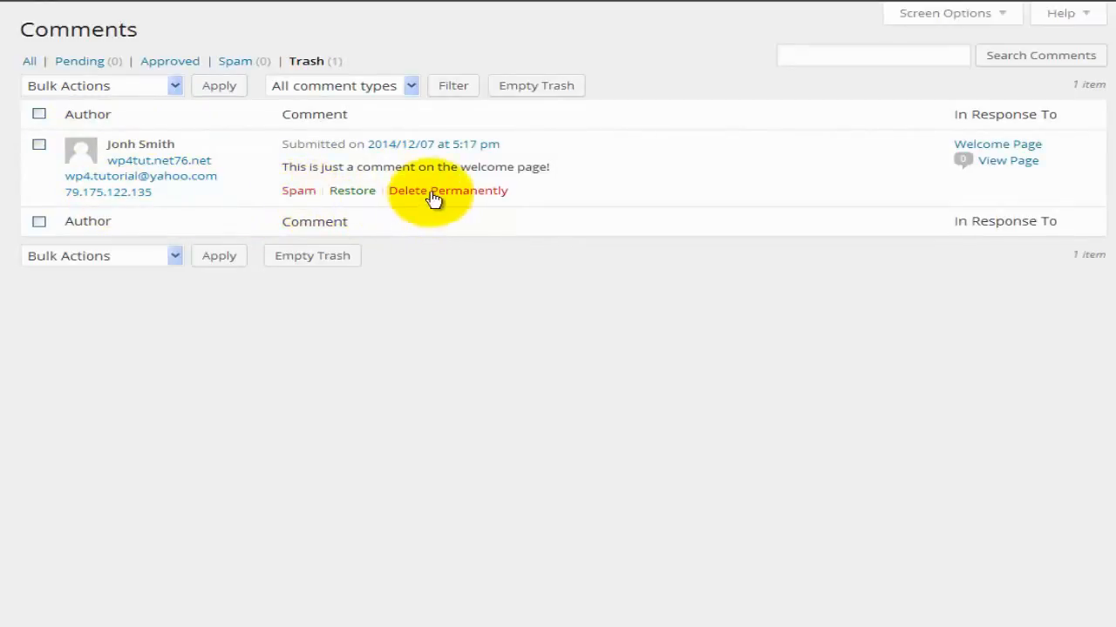
click(358, 193)
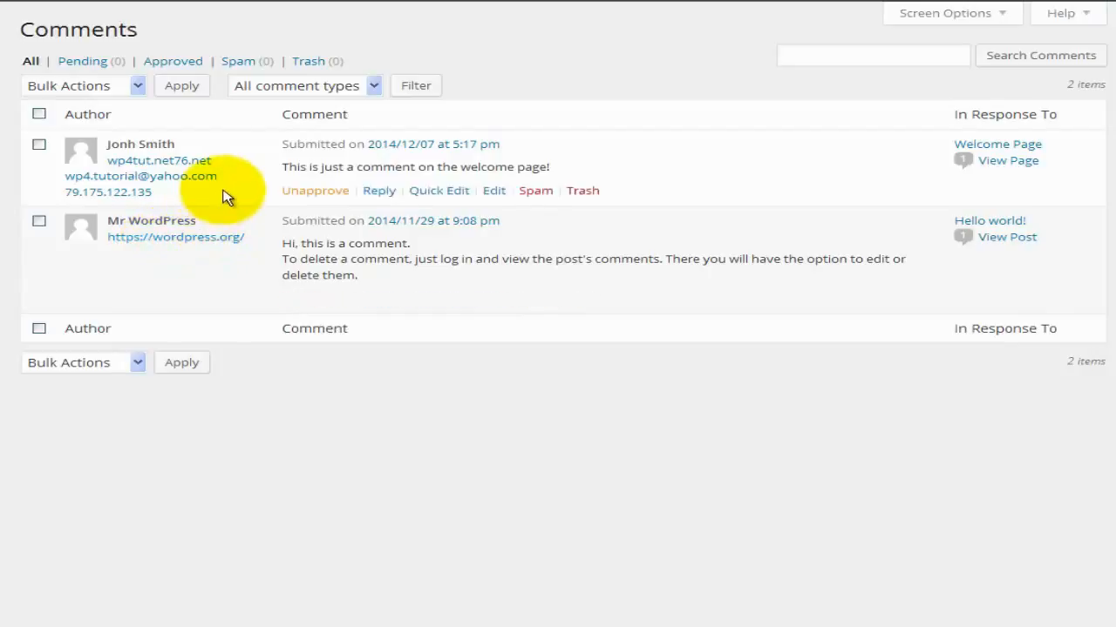
click(380, 192)
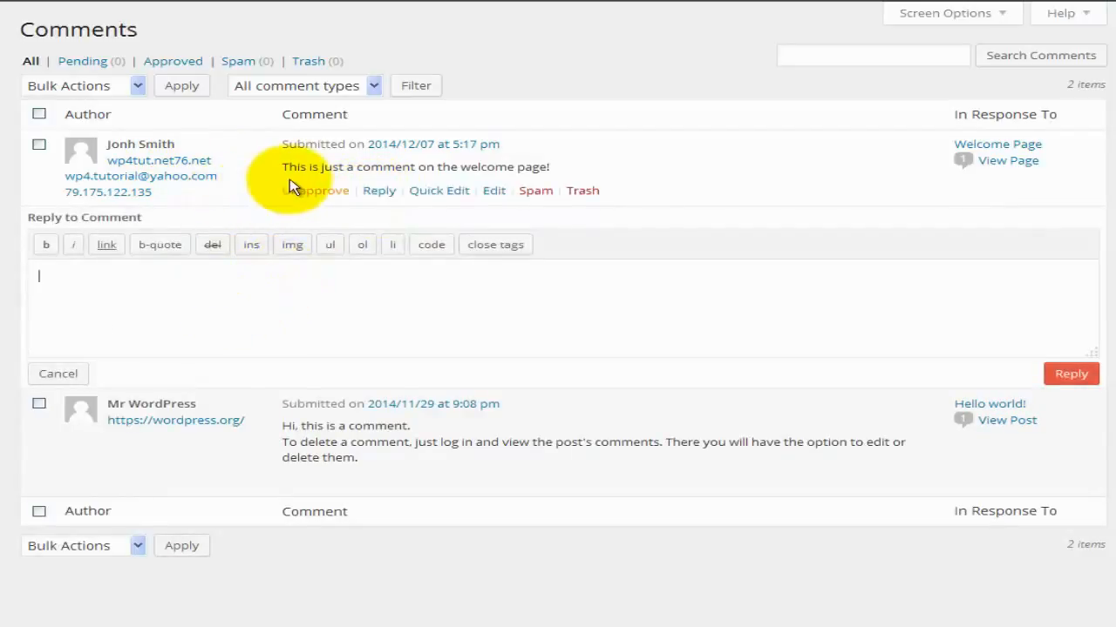
Wrap test text 'gfgdsgdfsd' in code tags in the reply box, then delete the line.
click(314, 306)
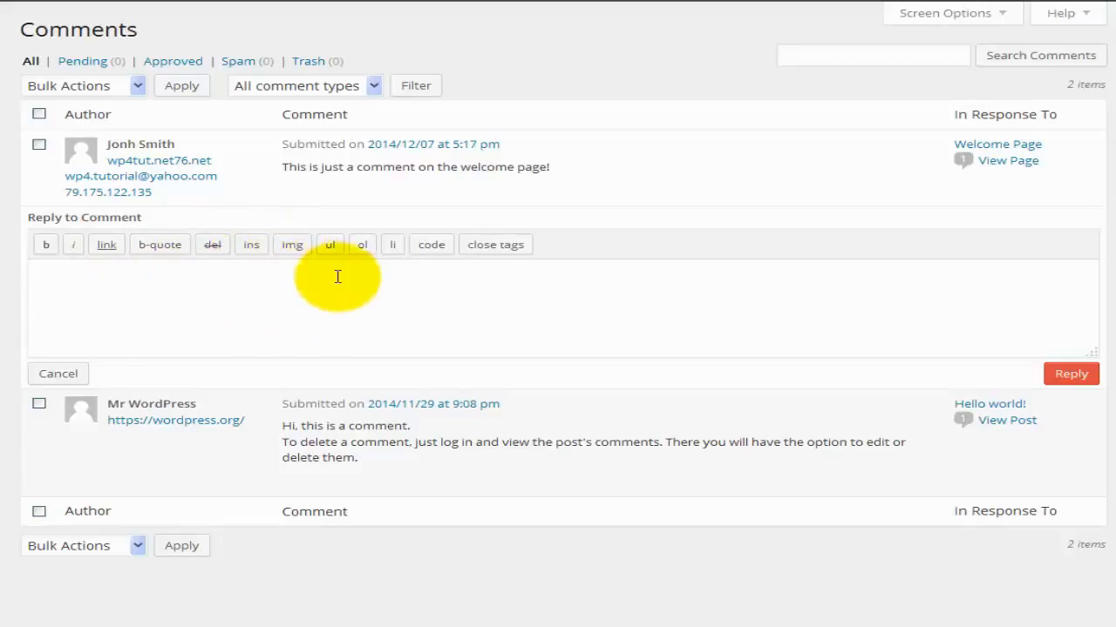
click(430, 248)
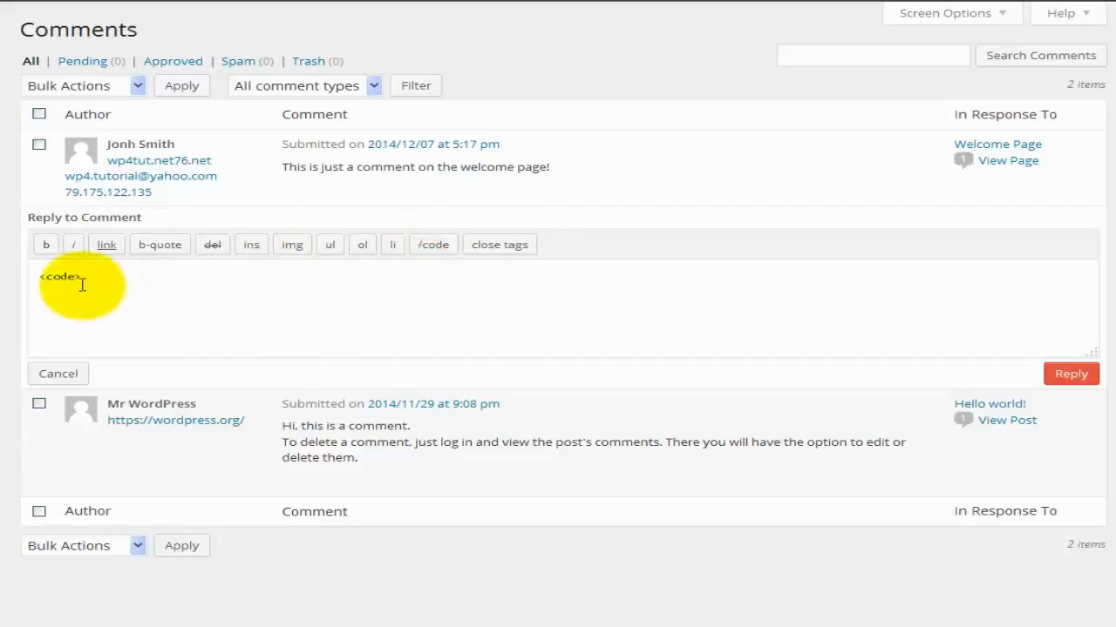
text(gfgdsgdfsd)
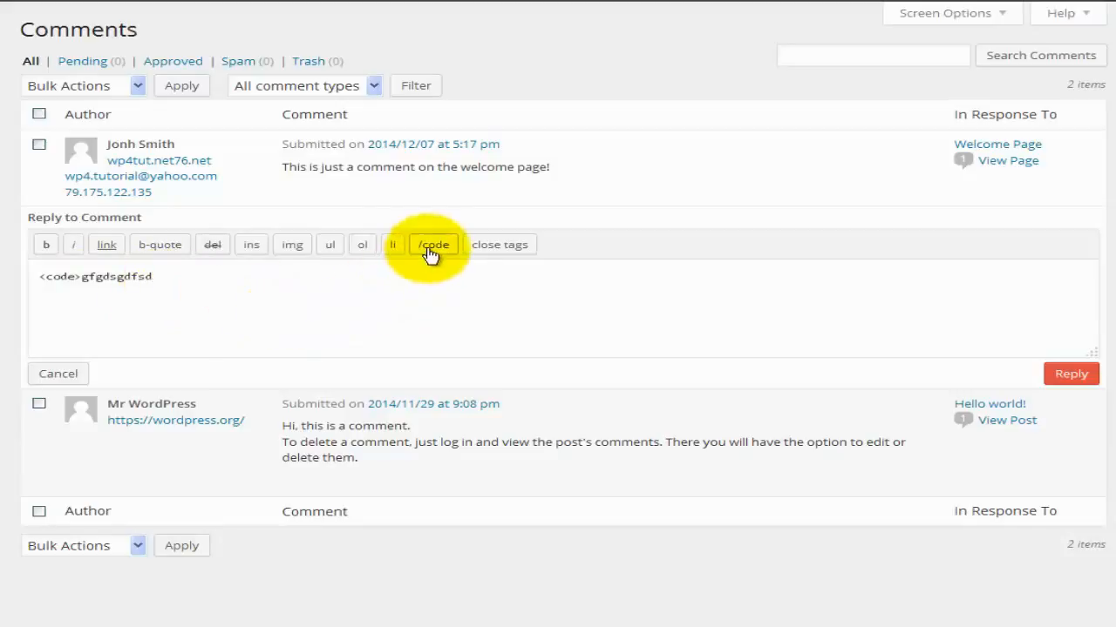
click(431, 247)
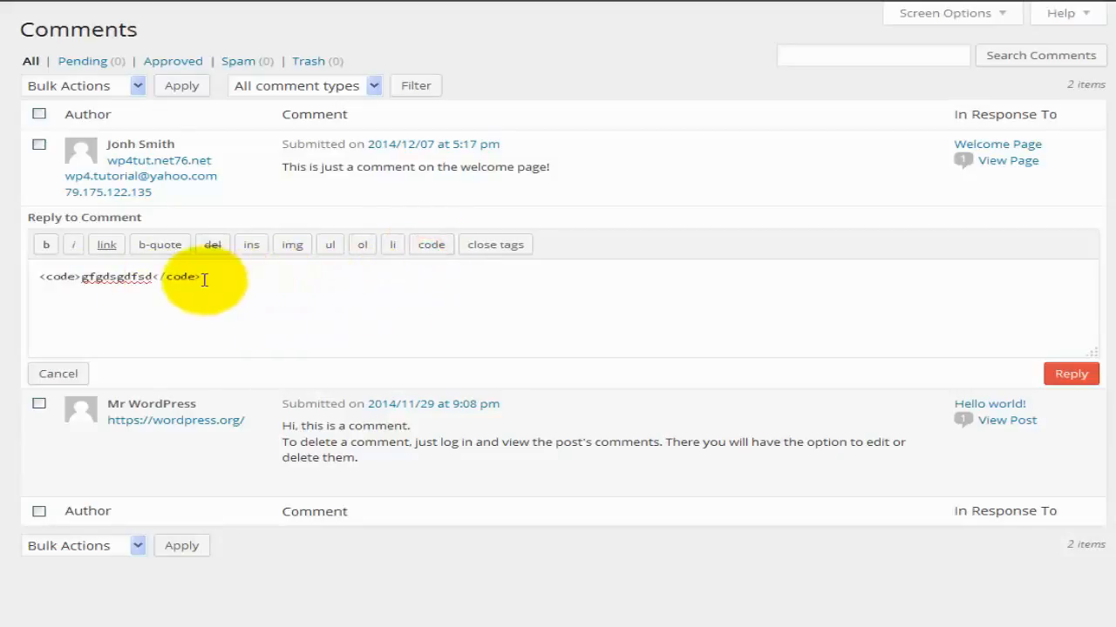
drag(150, 275, 78, 275)
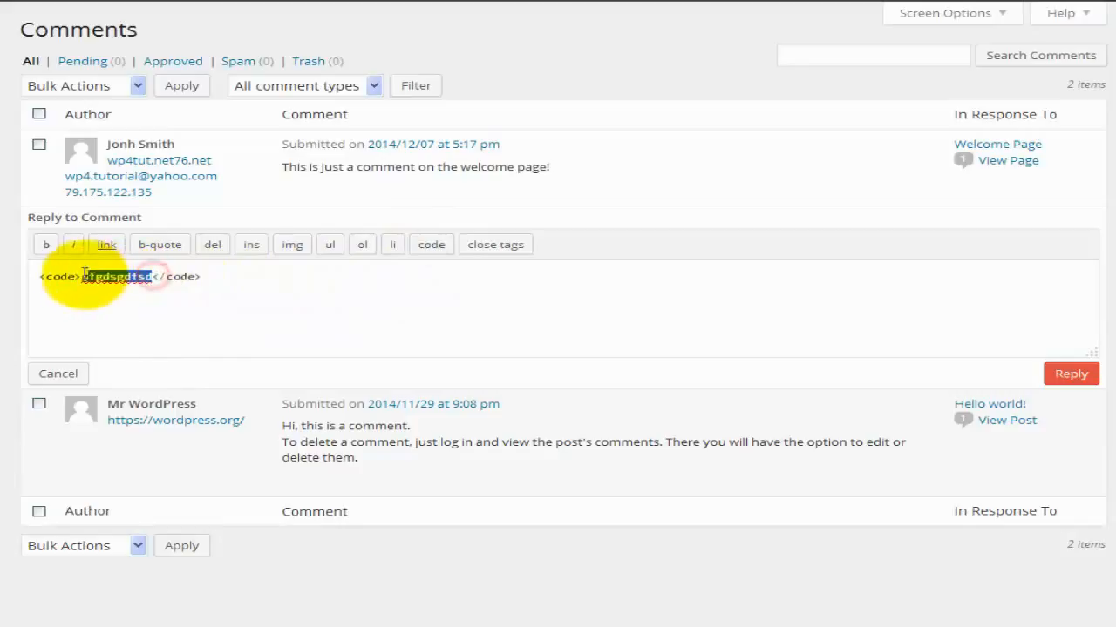
click(205, 279)
drag(207, 275, 29, 273)
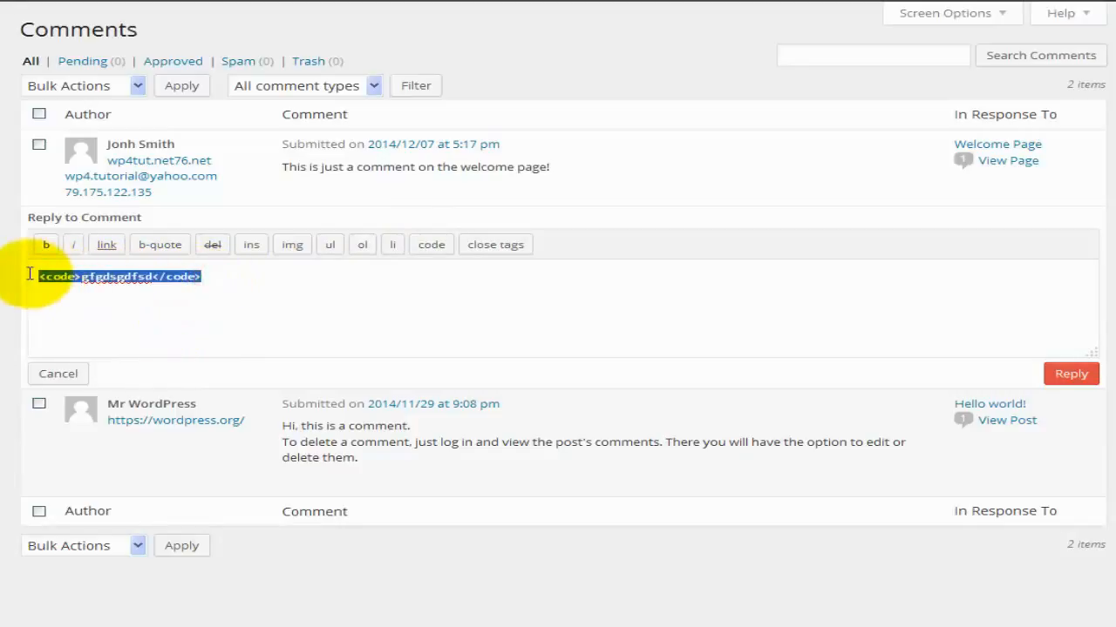
key(BackSpace)
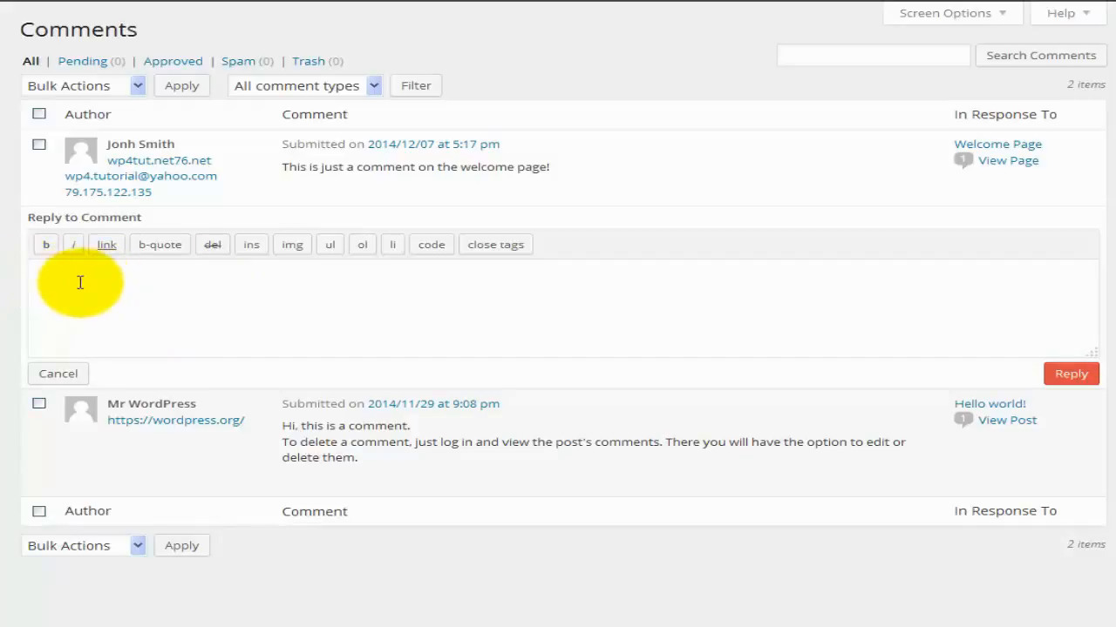
Bold the addressee's name and italicize 'totally correct' in the reply text.
click(137, 302)
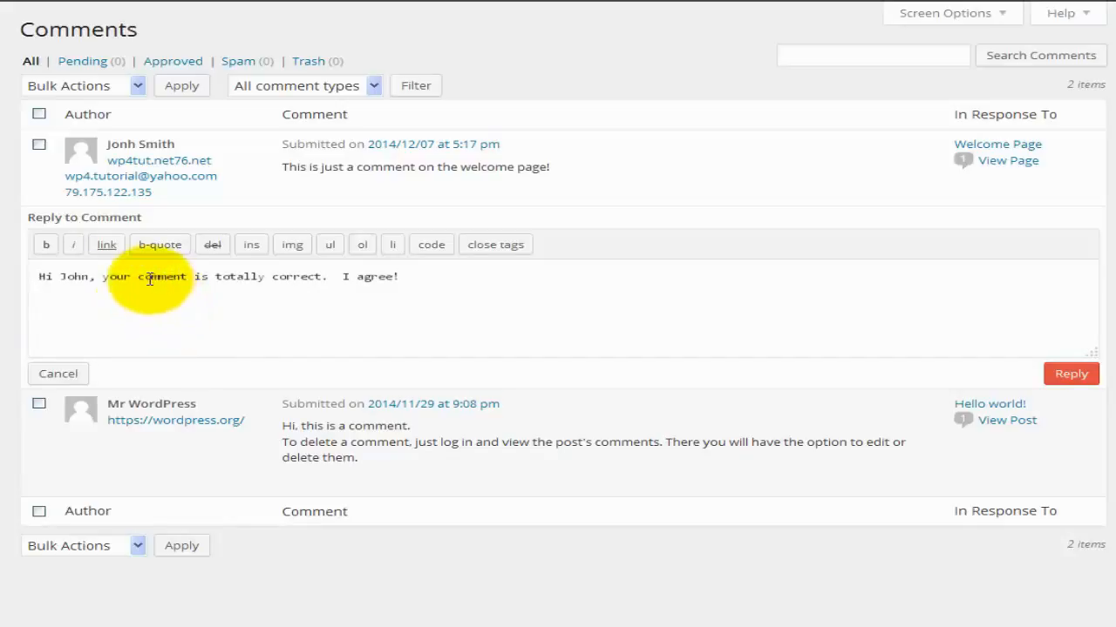
double_click(74, 277)
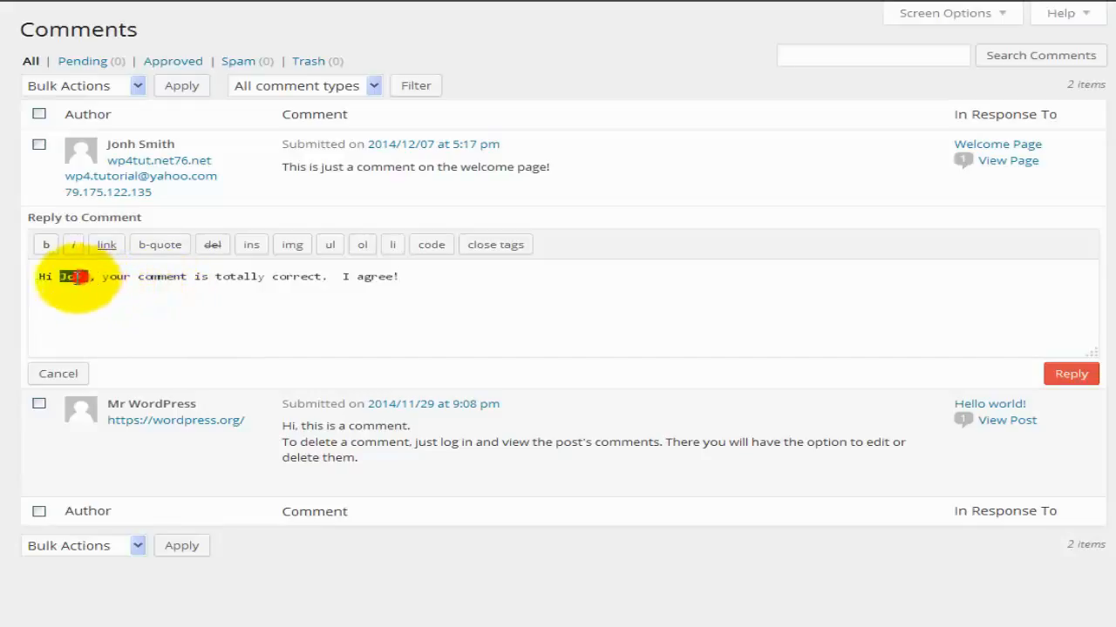
click(45, 247)
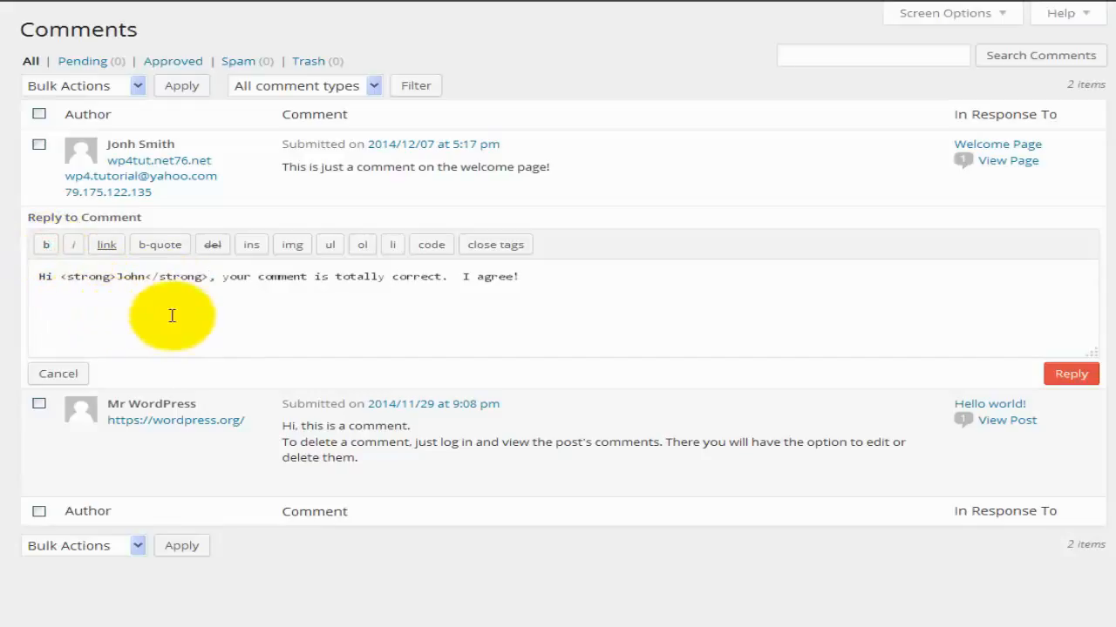
drag(336, 277, 441, 277)
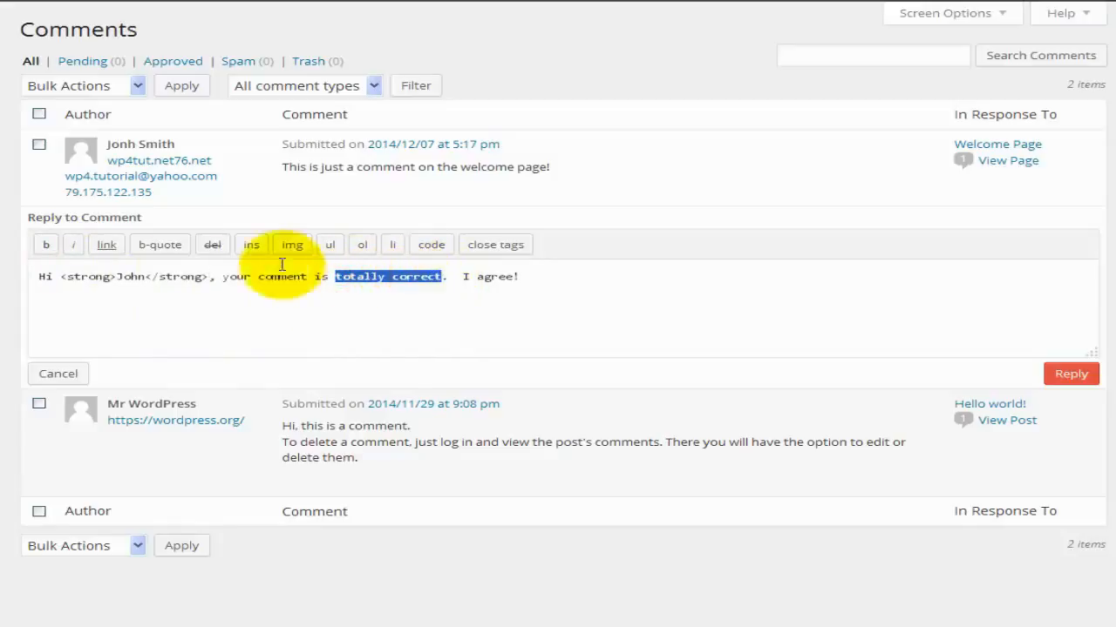
click(75, 245)
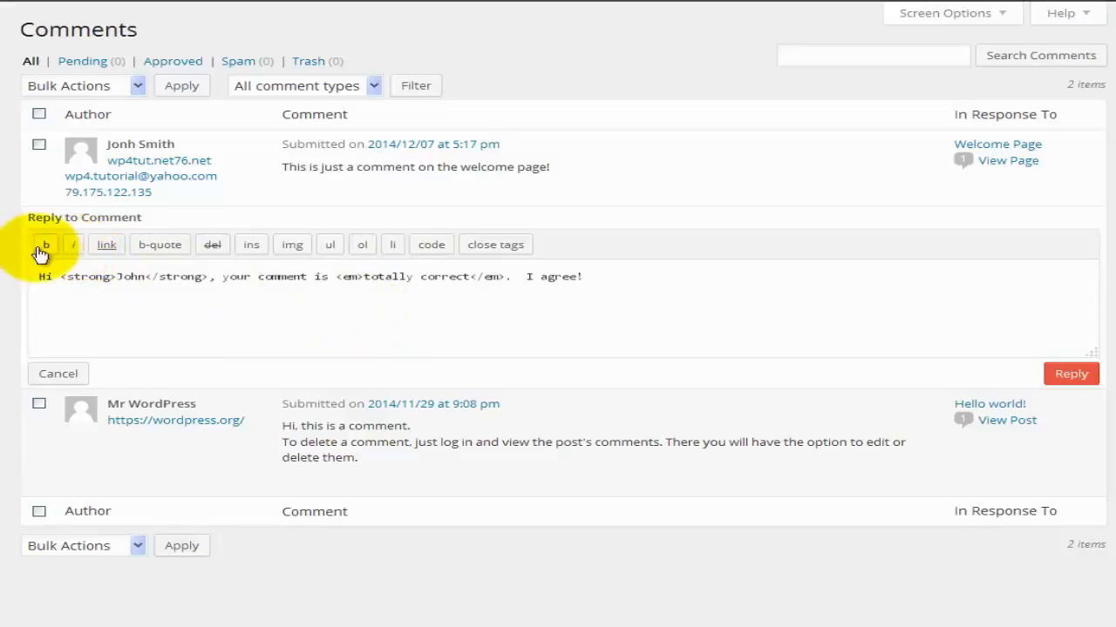
Review the inserted strong and em tags, then submit the reply.
double_click(124, 278)
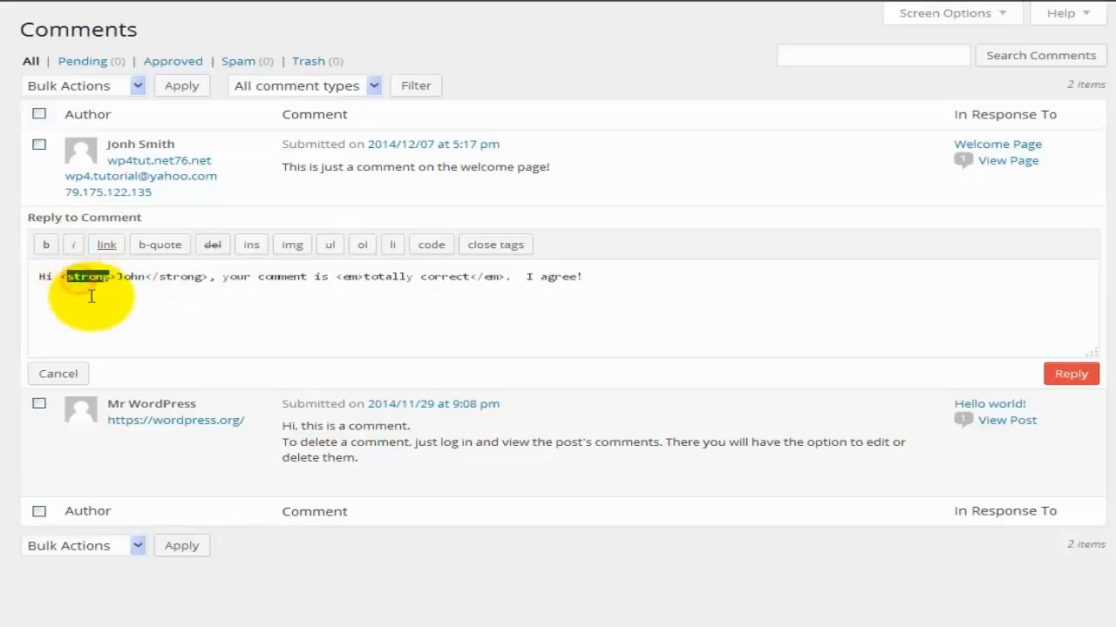
double_click(178, 278)
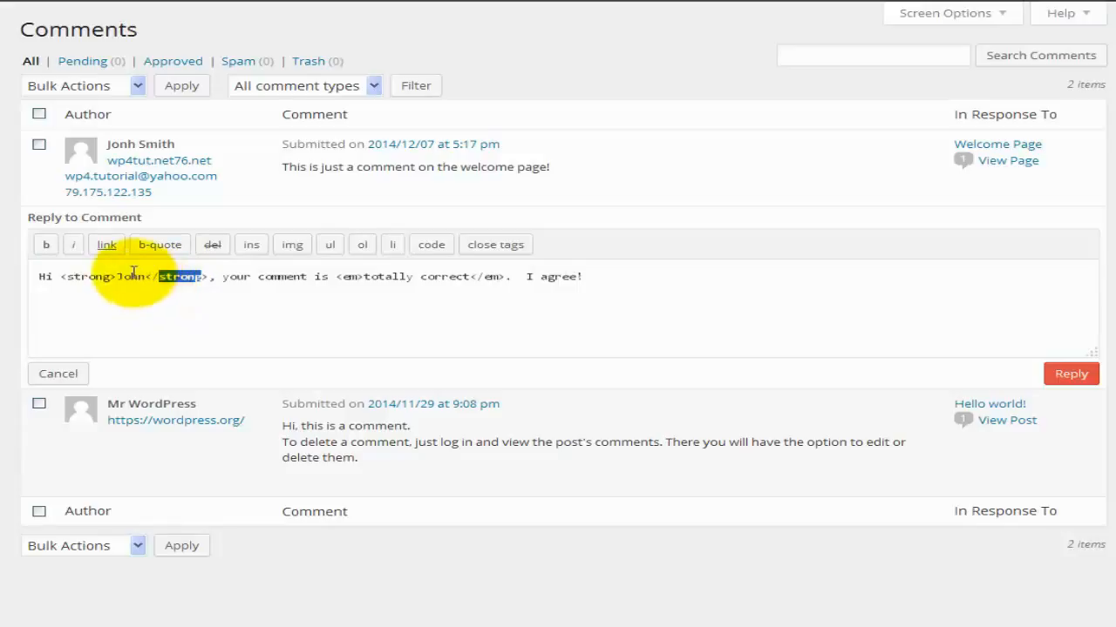
double_click(348, 277)
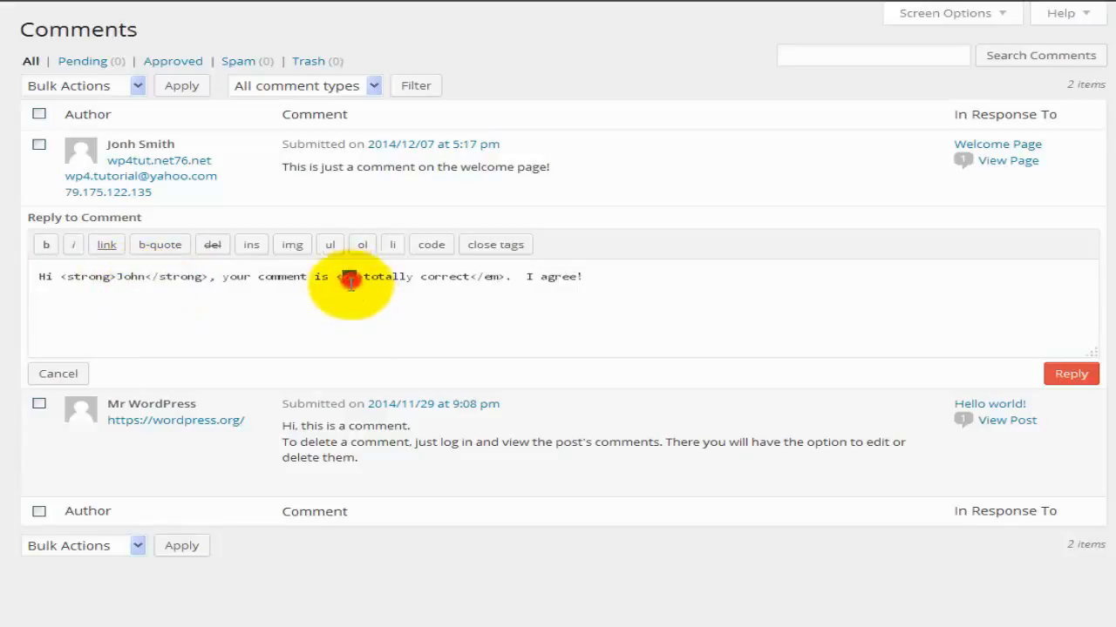
double_click(487, 277)
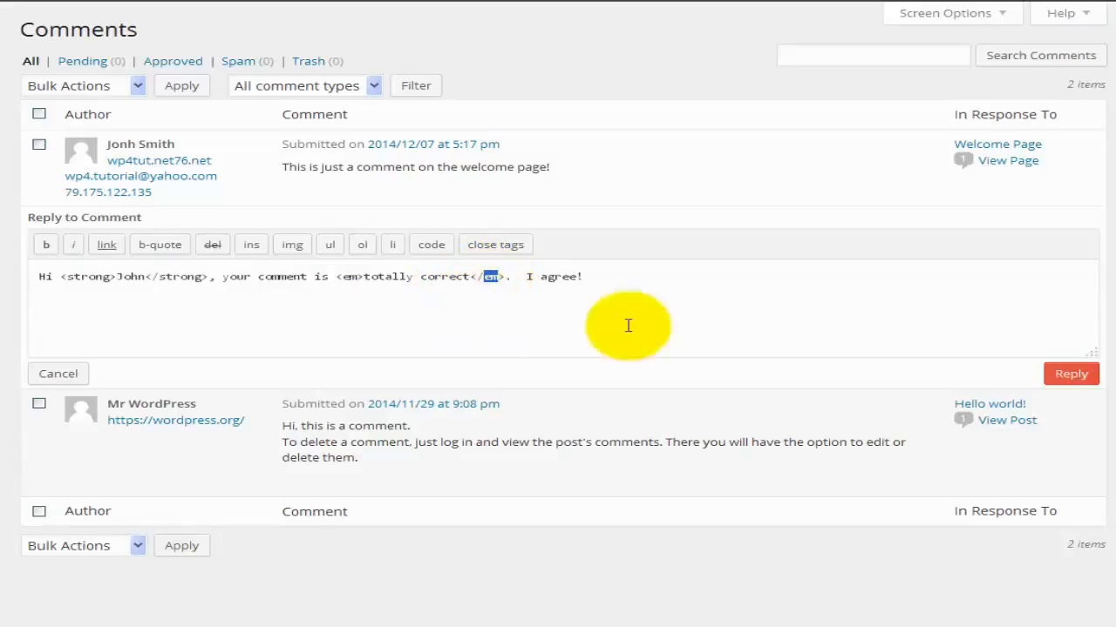
click(1057, 380)
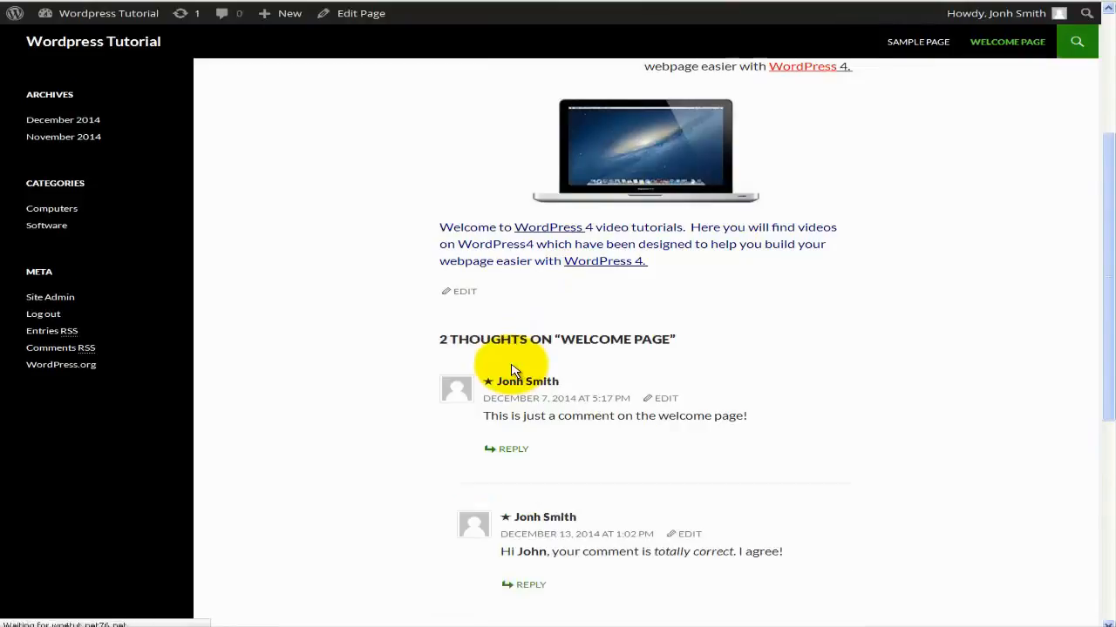
Start a reply to the newly posted reply and type 'I also agree'.
scroll(511, 371, down, 2)
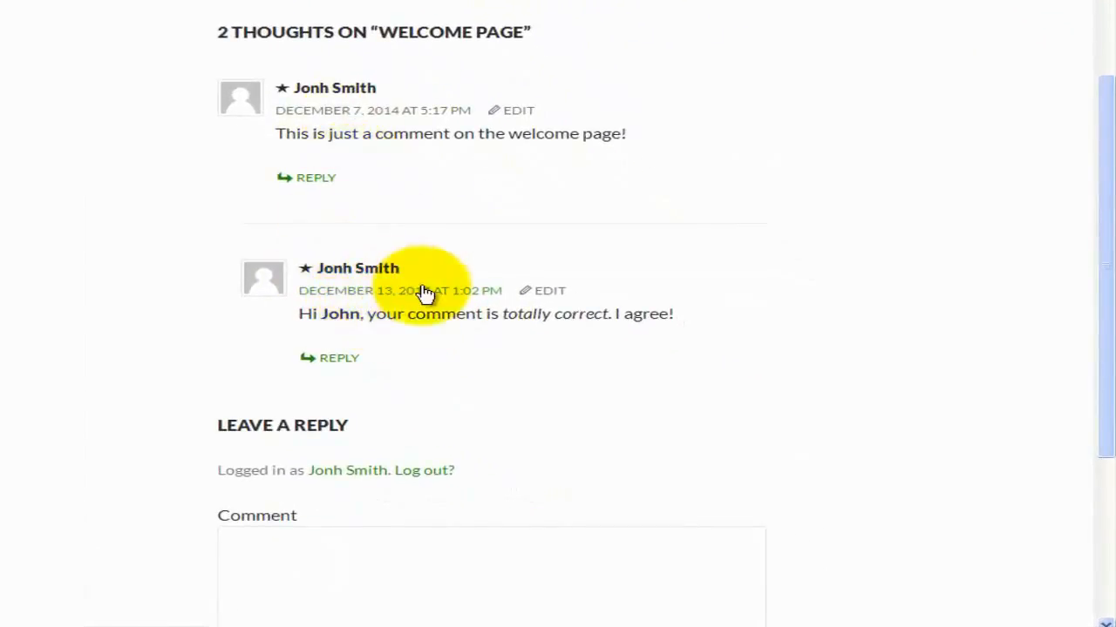
scroll(401, 311, down, 1)
scroll(403, 312, down, 1)
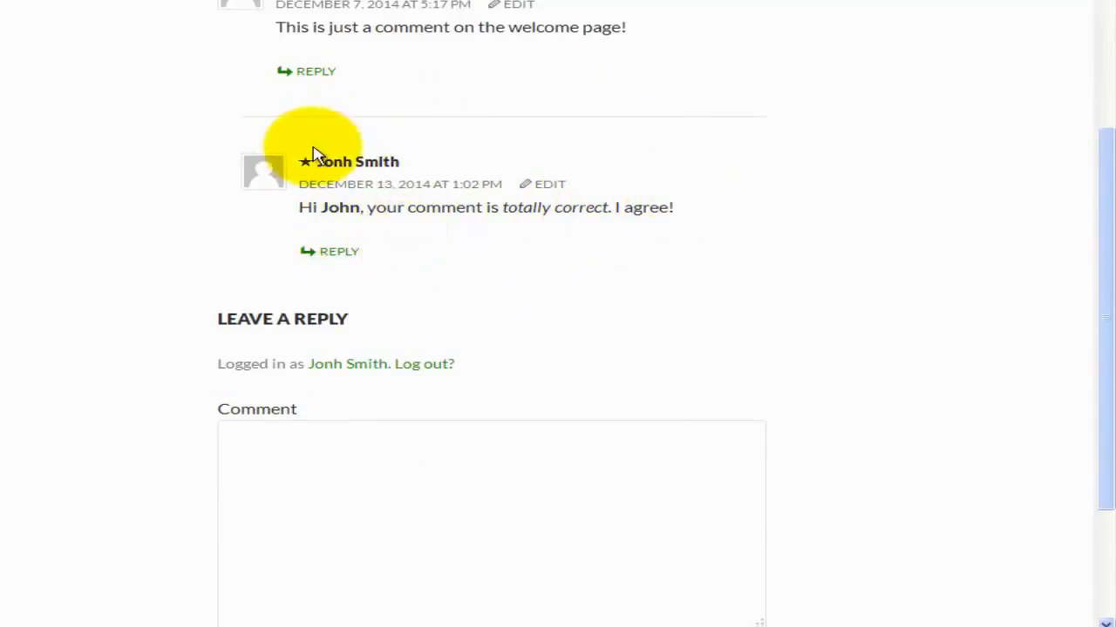
click(334, 256)
scroll(386, 386, down, 2)
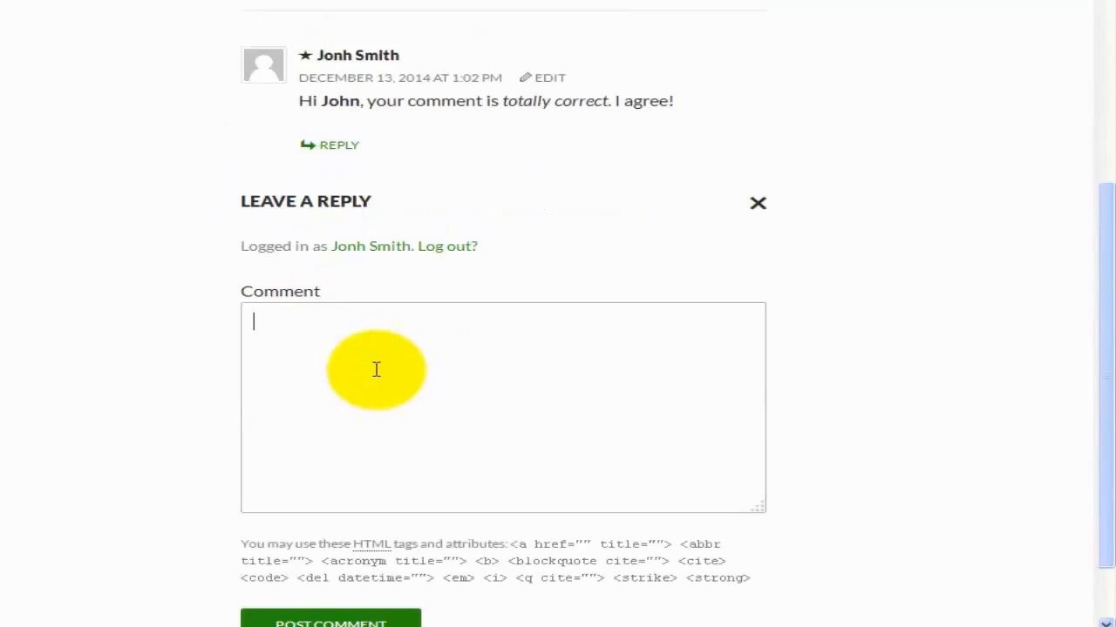
text(I also agree)
scroll(361, 360, down, 1)
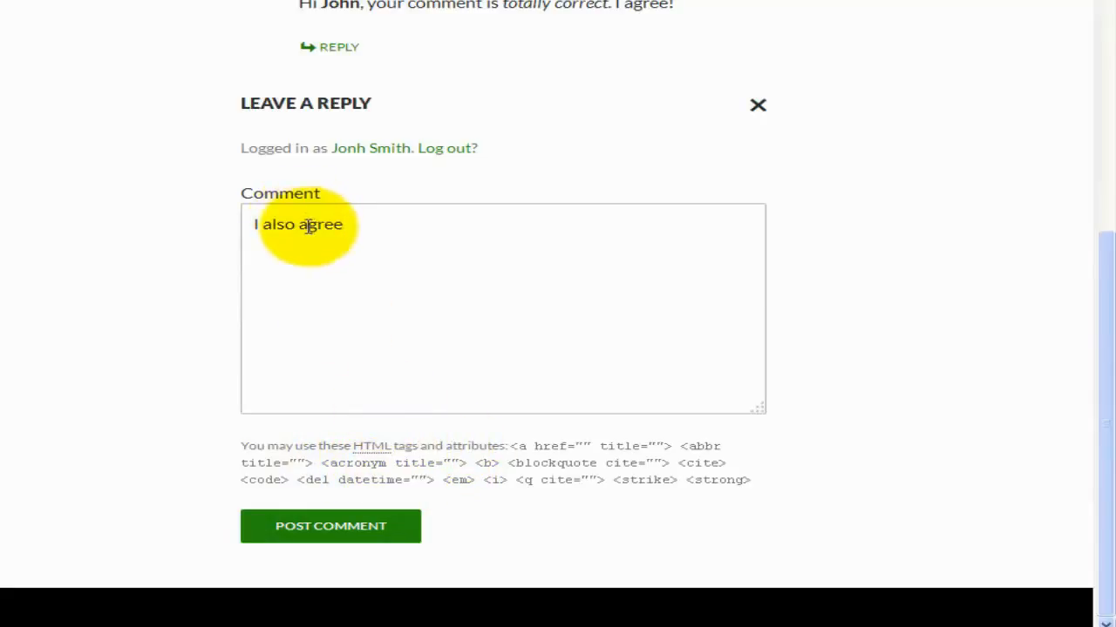
Post the 'I also agree' reply and scroll to see it nested in the thread.
double_click(336, 5)
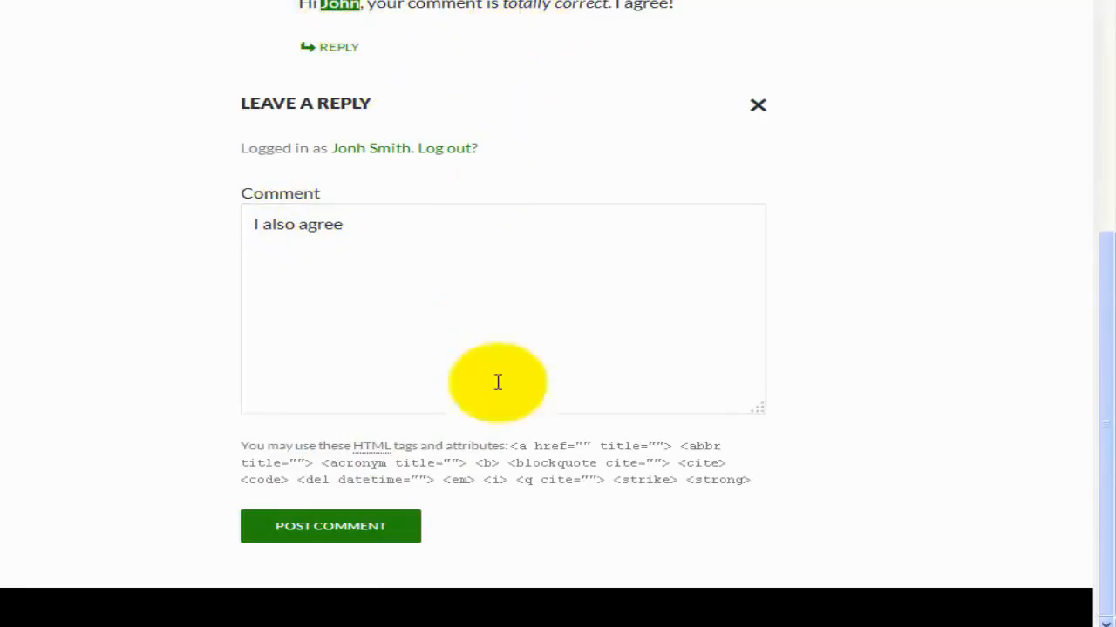
click(343, 521)
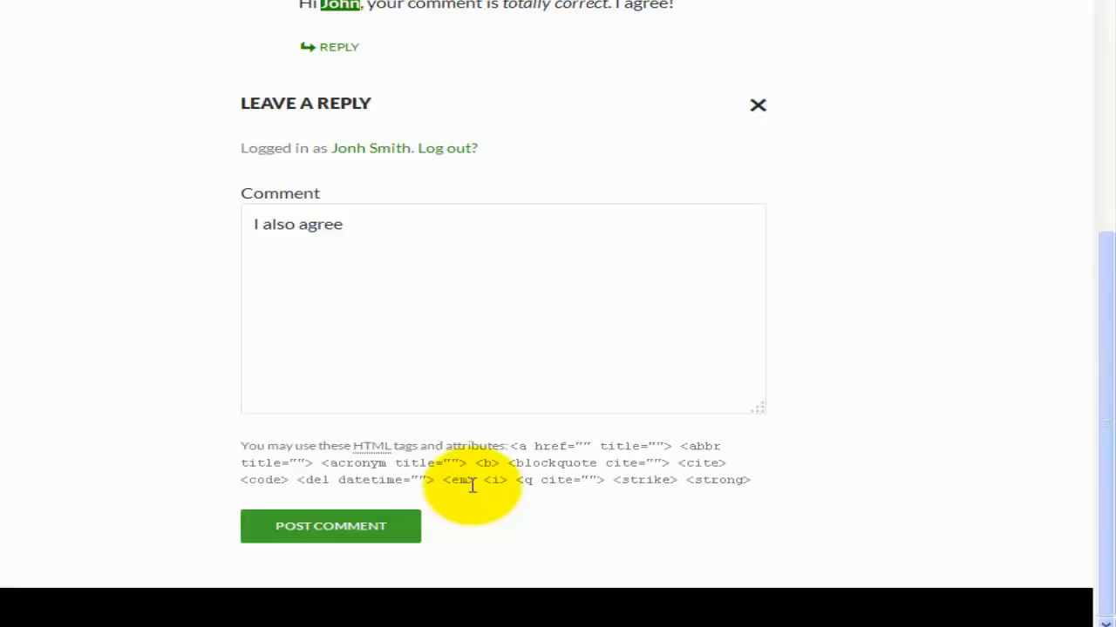
click(406, 527)
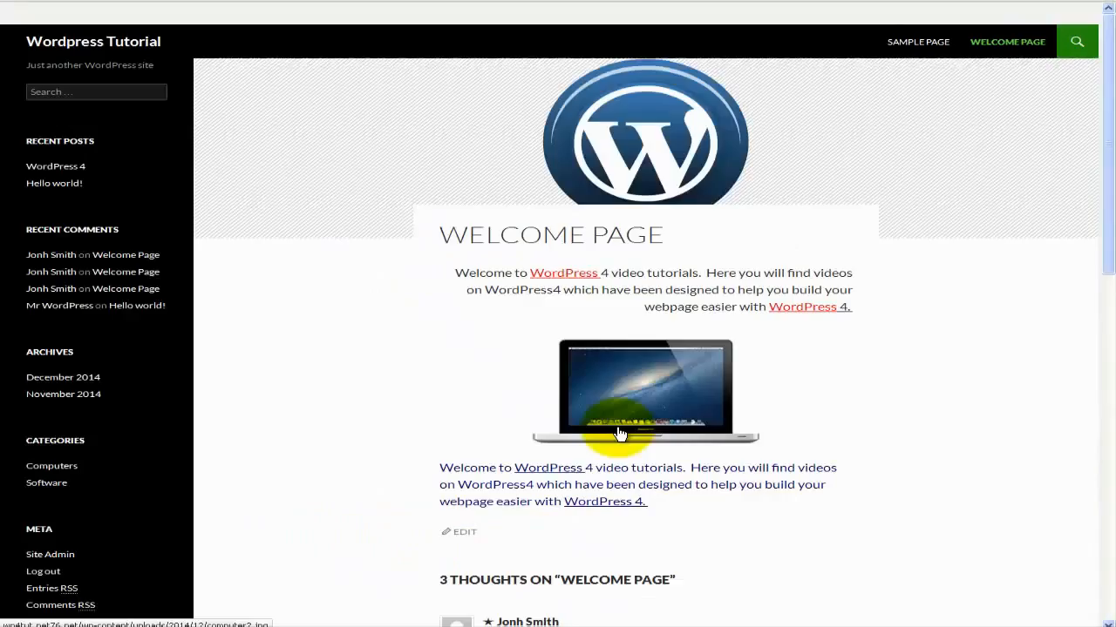
scroll(617, 433, down, 10)
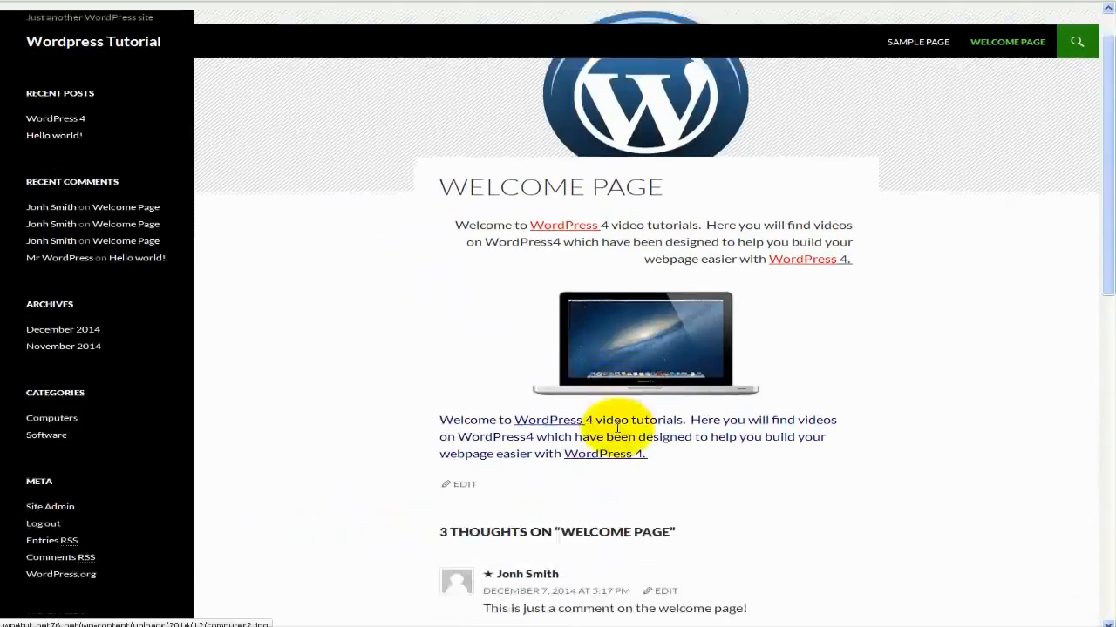
scroll(617, 427, up, 3)
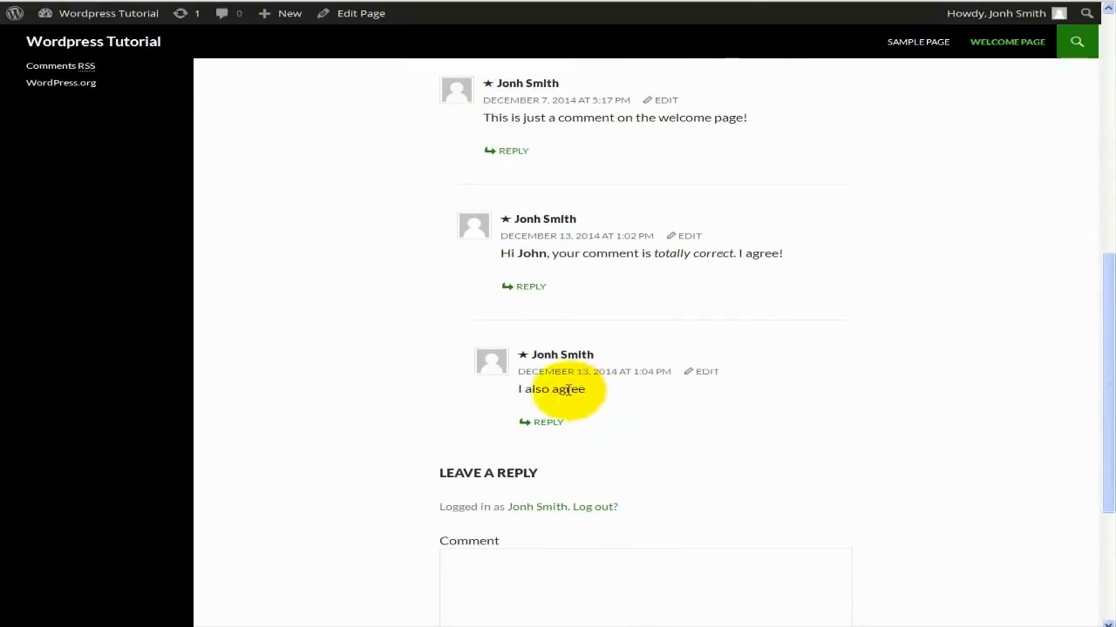
scroll(566, 293, up, 2)
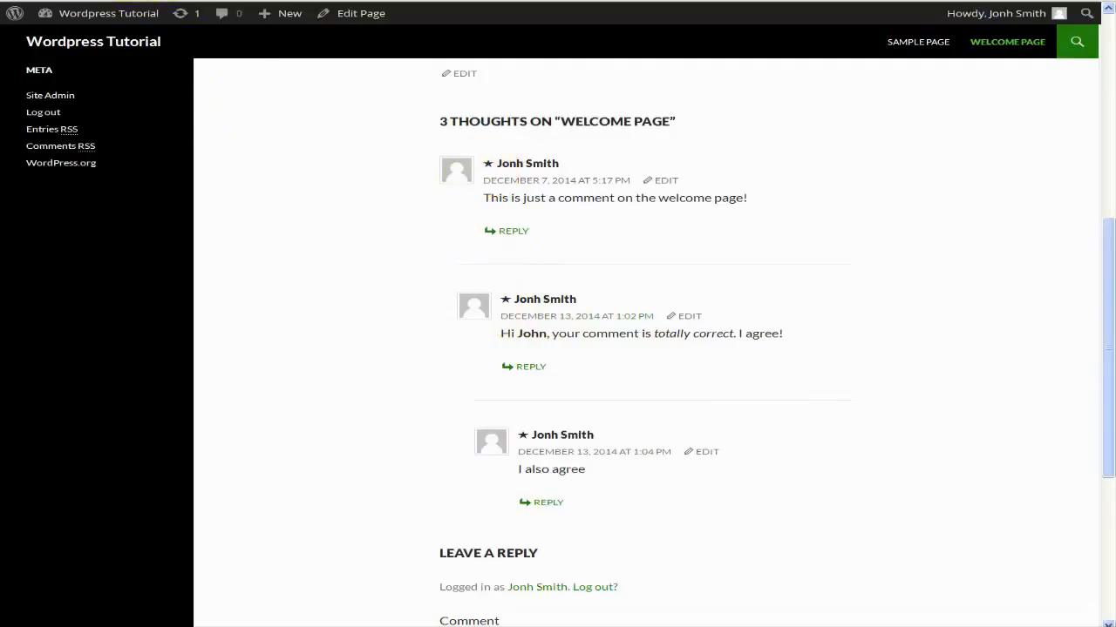
Unapprove the 'totally correct' reply in admin Comments and filter the list to Pending (1).
click(113, 1)
mouse_move(291, 155)
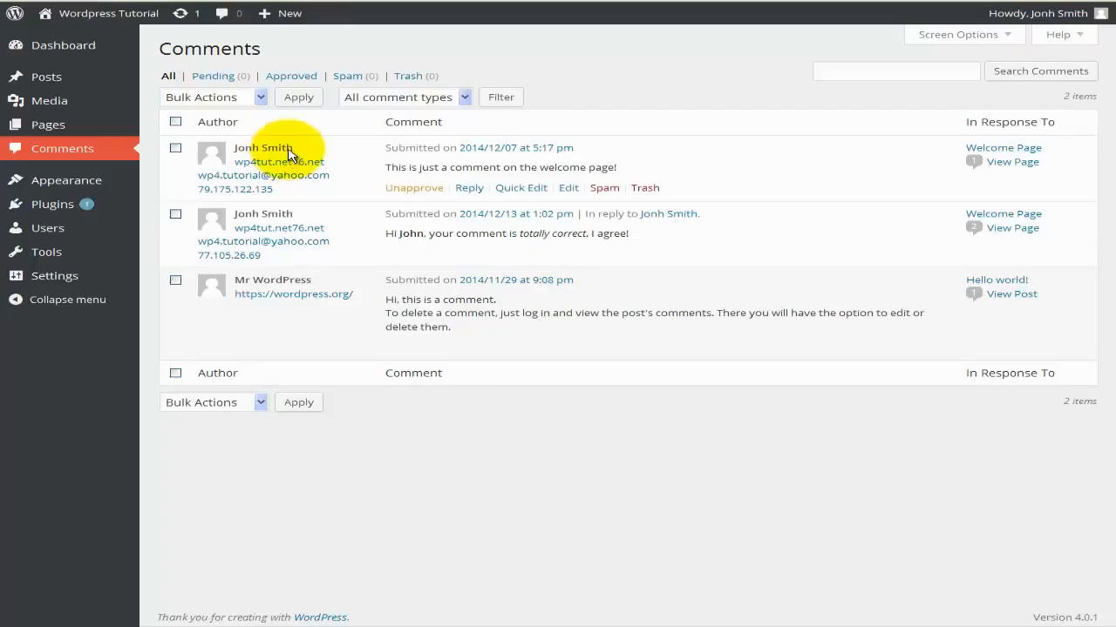
mouse_move(310, 218)
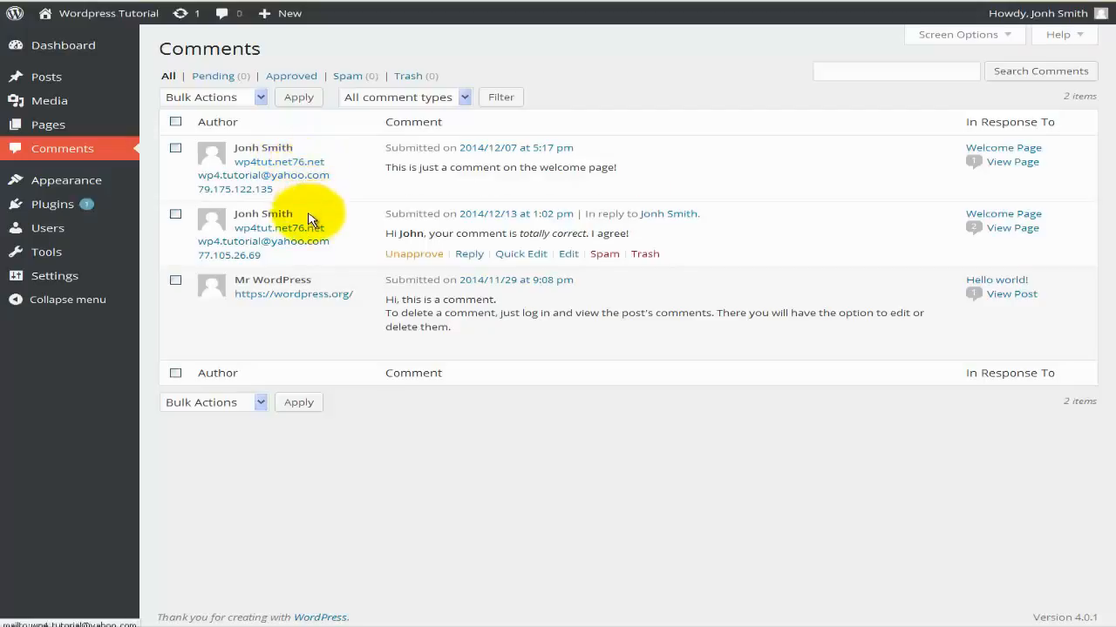
click(400, 259)
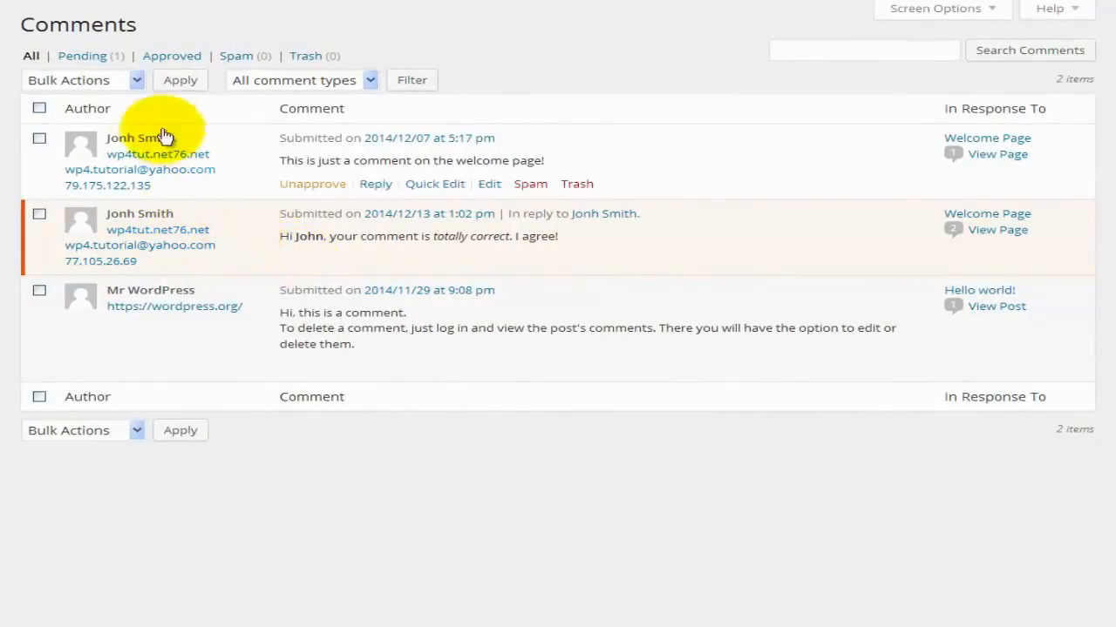
click(87, 56)
click(160, 212)
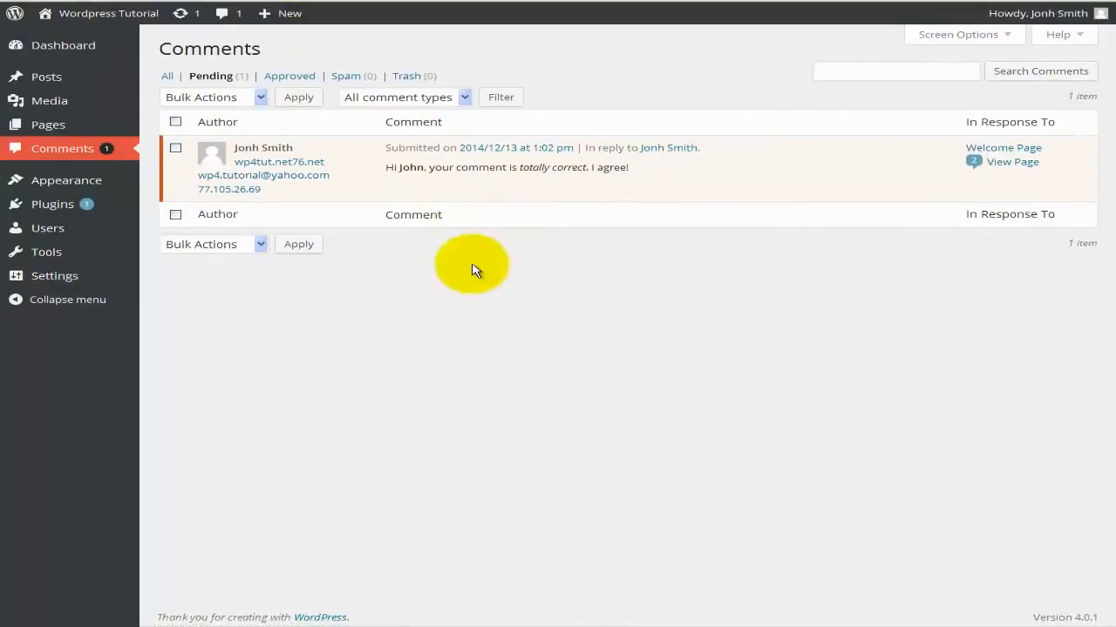
Re-approve the pending 'totally correct' reply and focus the comment search box.
mouse_move(473, 154)
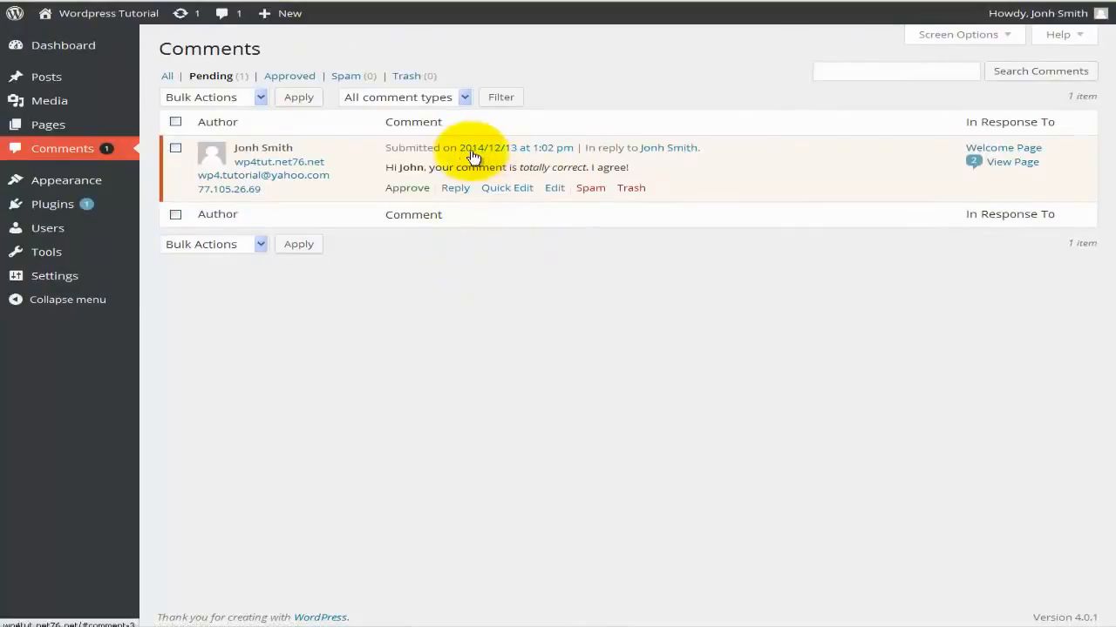
click(408, 189)
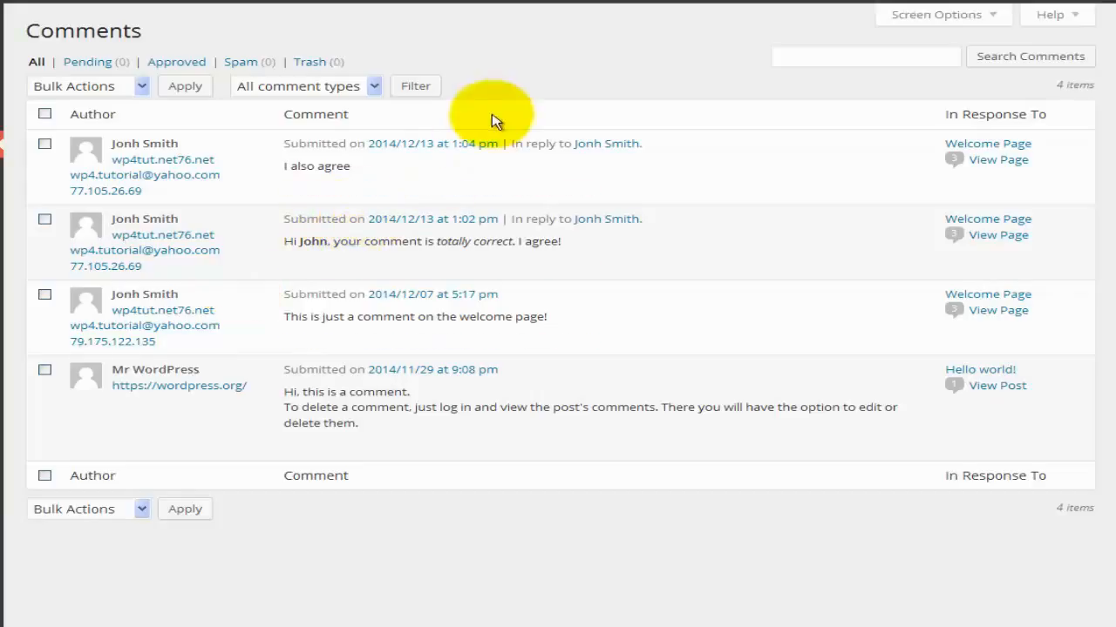
click(854, 60)
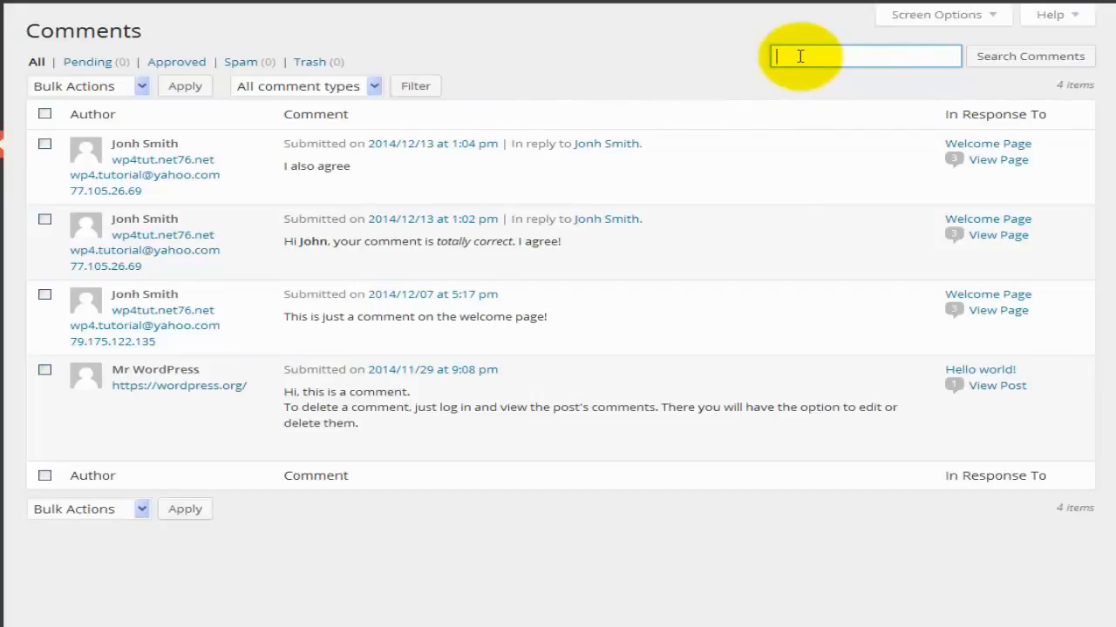
click(1002, 56)
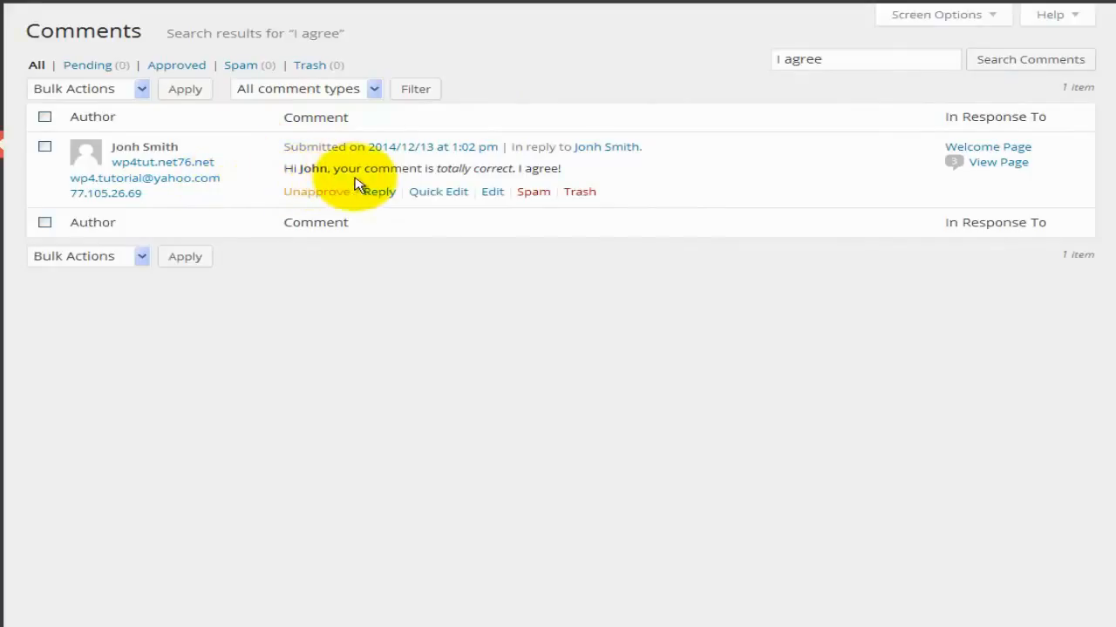
drag(519, 174, 567, 169)
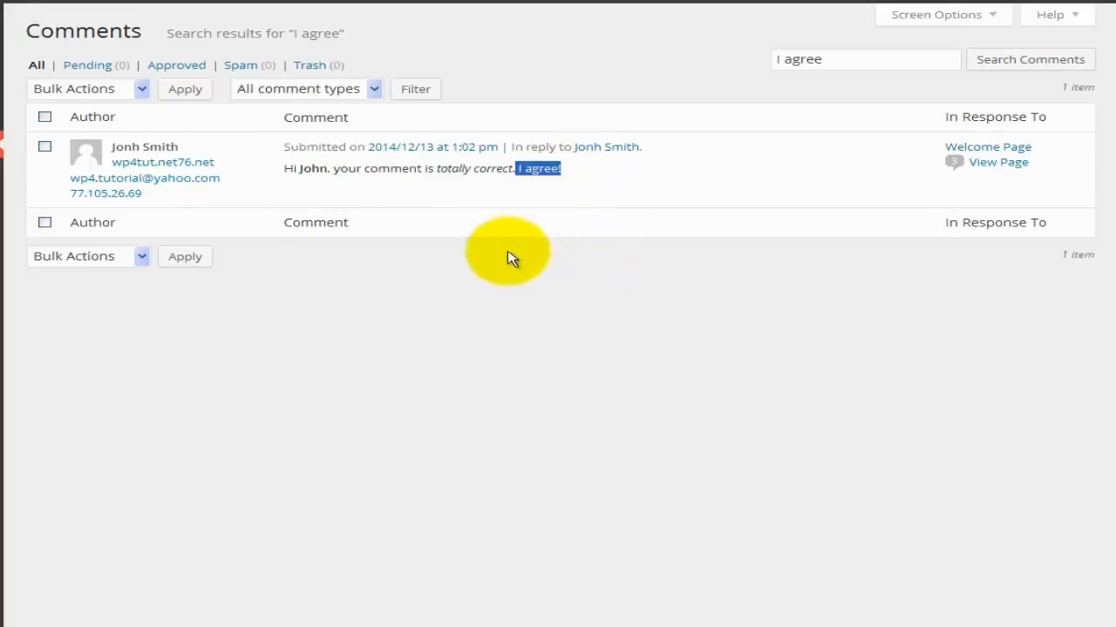
click(36, 65)
mouse_move(254, 193)
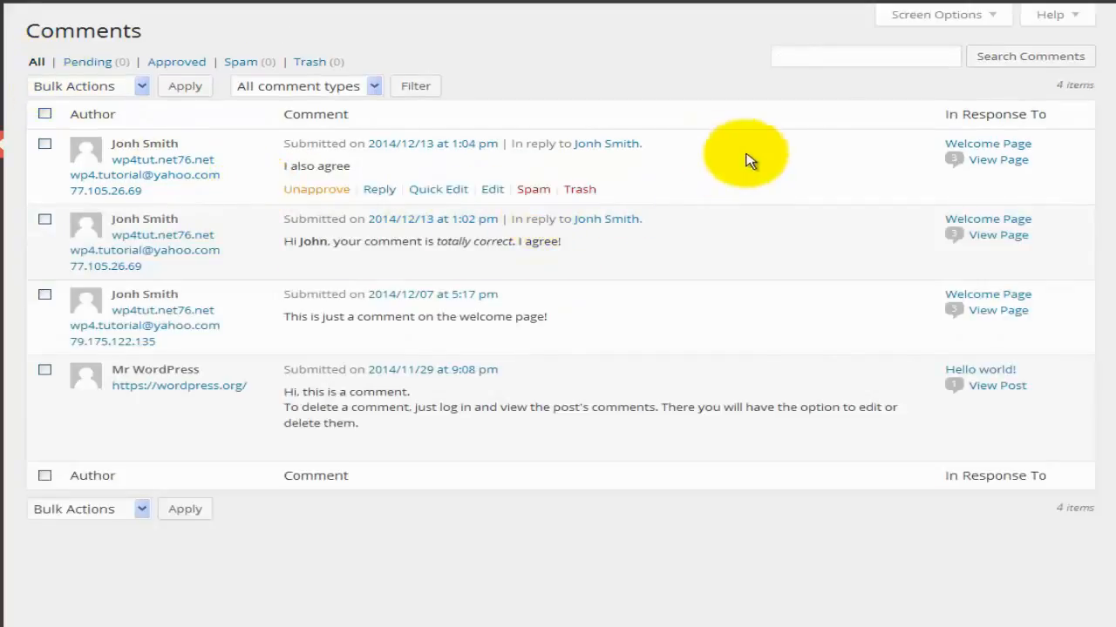
Toggle the Author and In Response To columns off and back on in Screen Options.
click(994, 19)
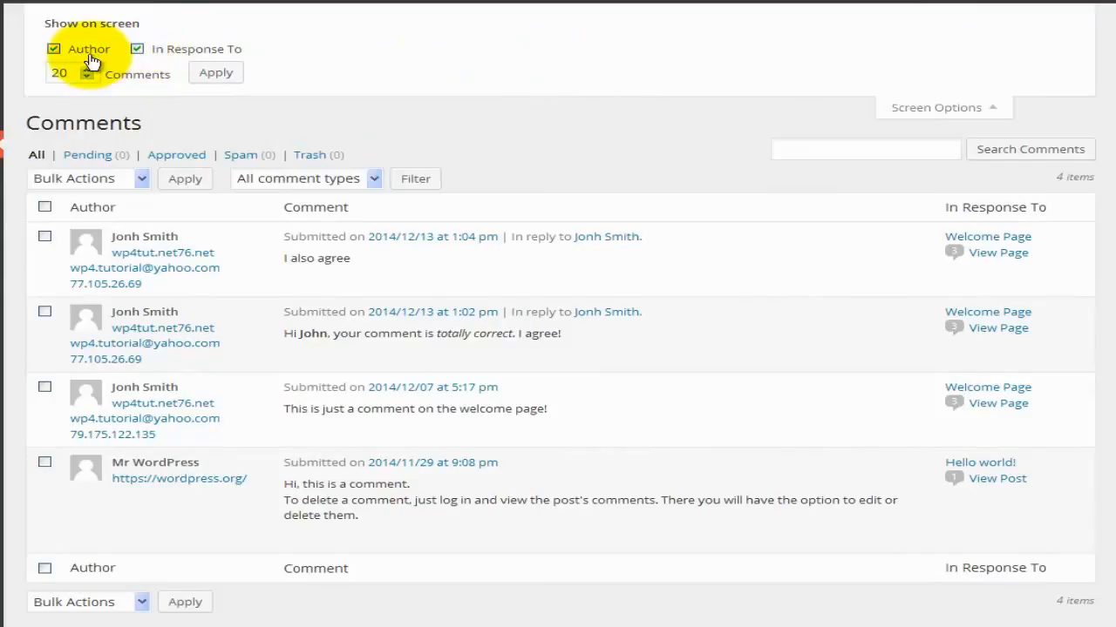
mouse_move(312, 279)
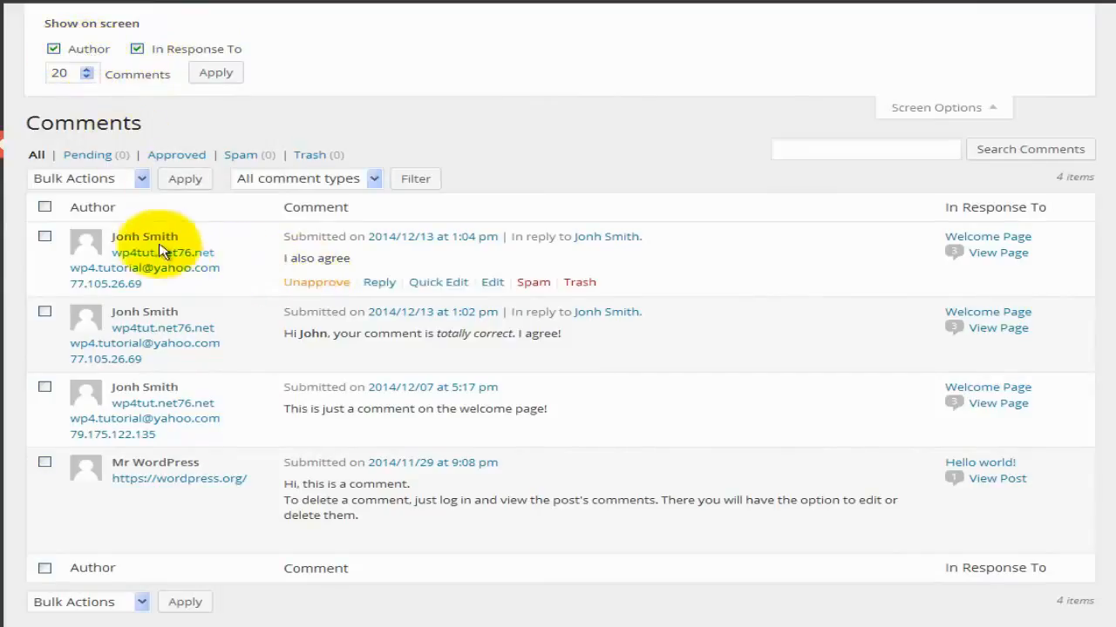
click(53, 49)
mouse_move(20, 279)
click(53, 49)
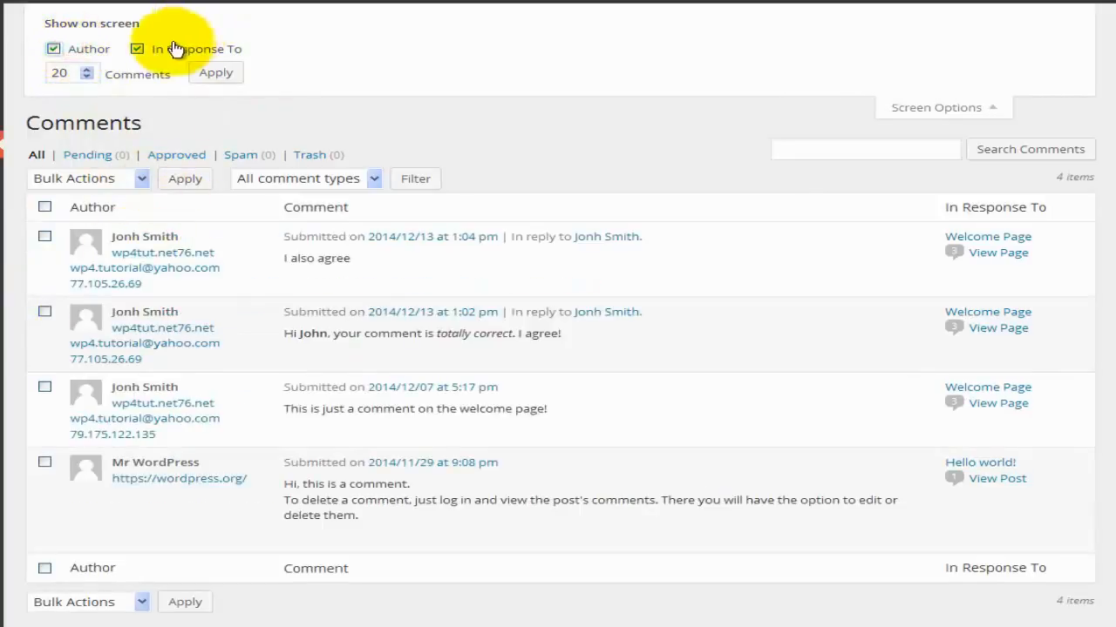
click(137, 49)
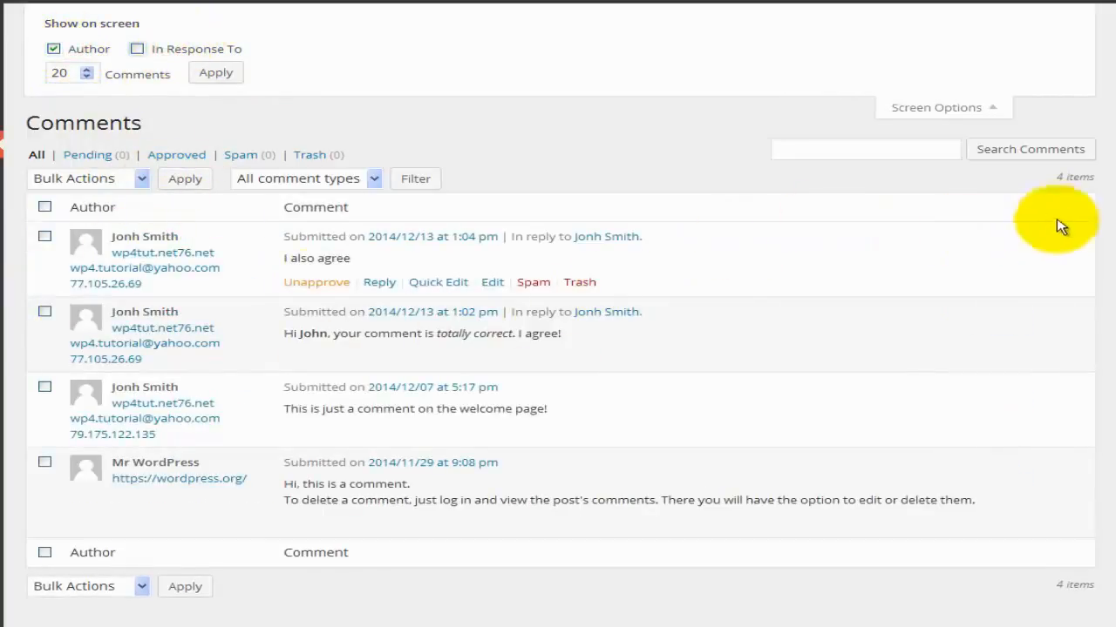
click(176, 49)
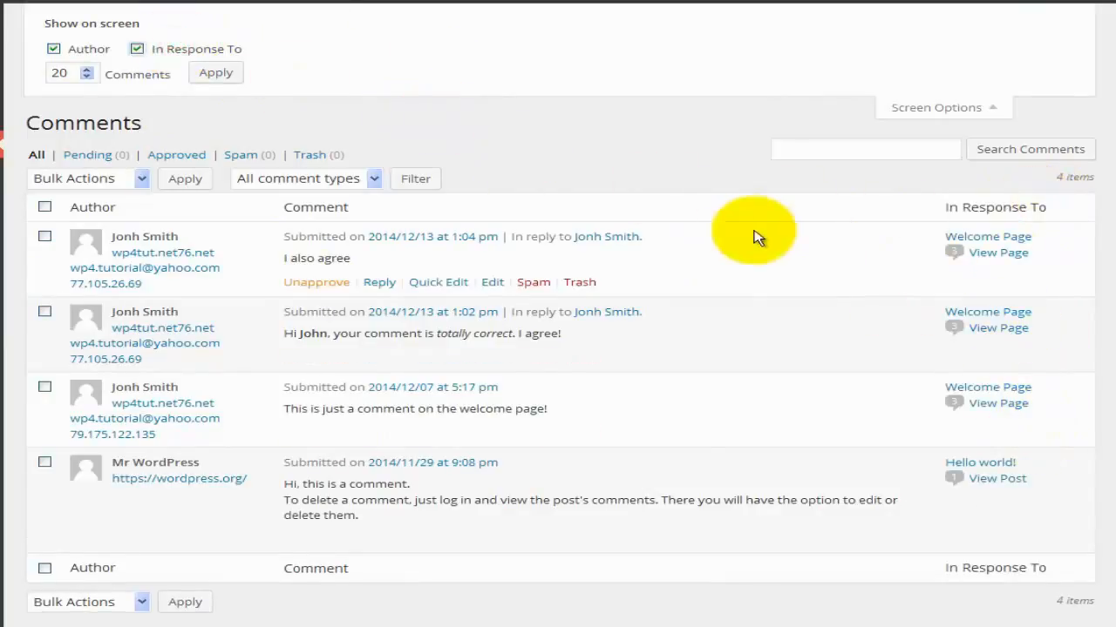
click(934, 107)
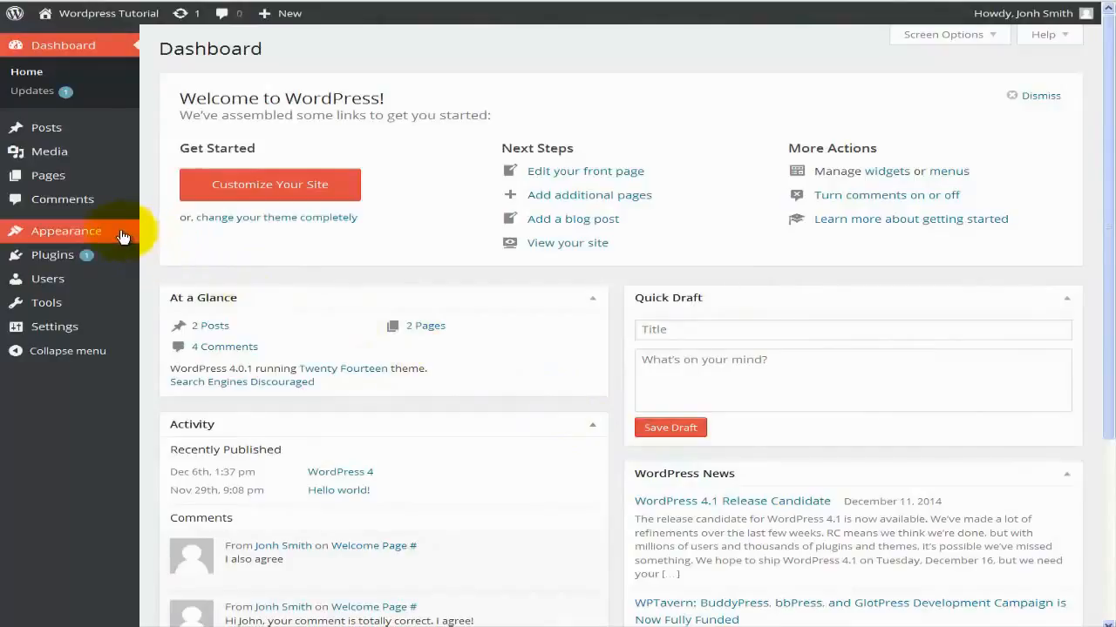
Open Appearance > Themes and look over Twenty Fourteen, Twenty Thirteen and Twenty Twelve.
mouse_move(55, 234)
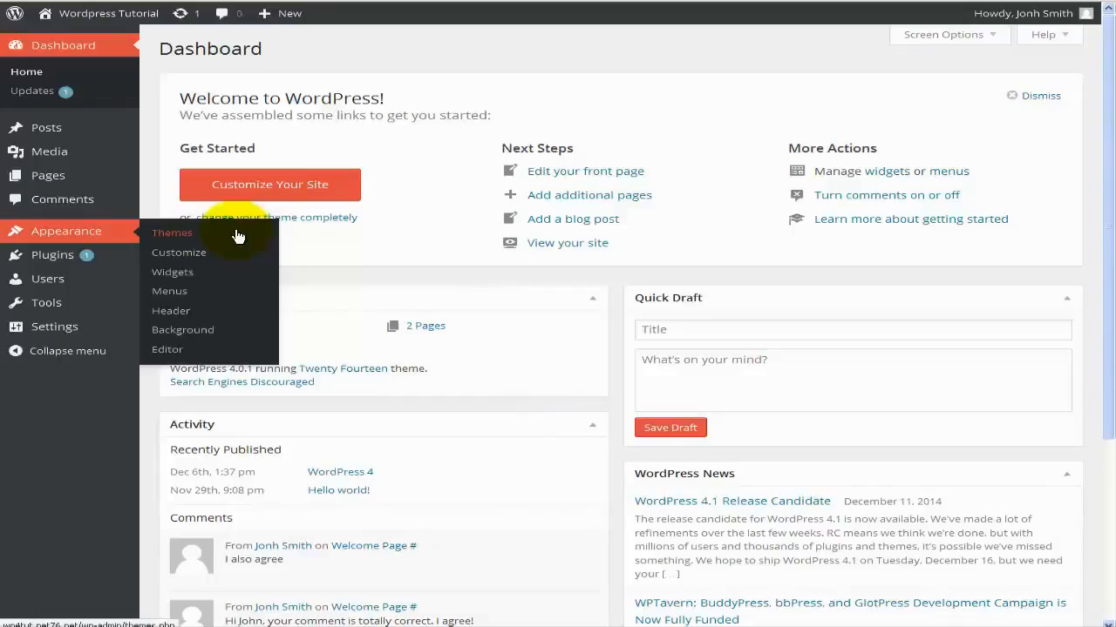
click(183, 237)
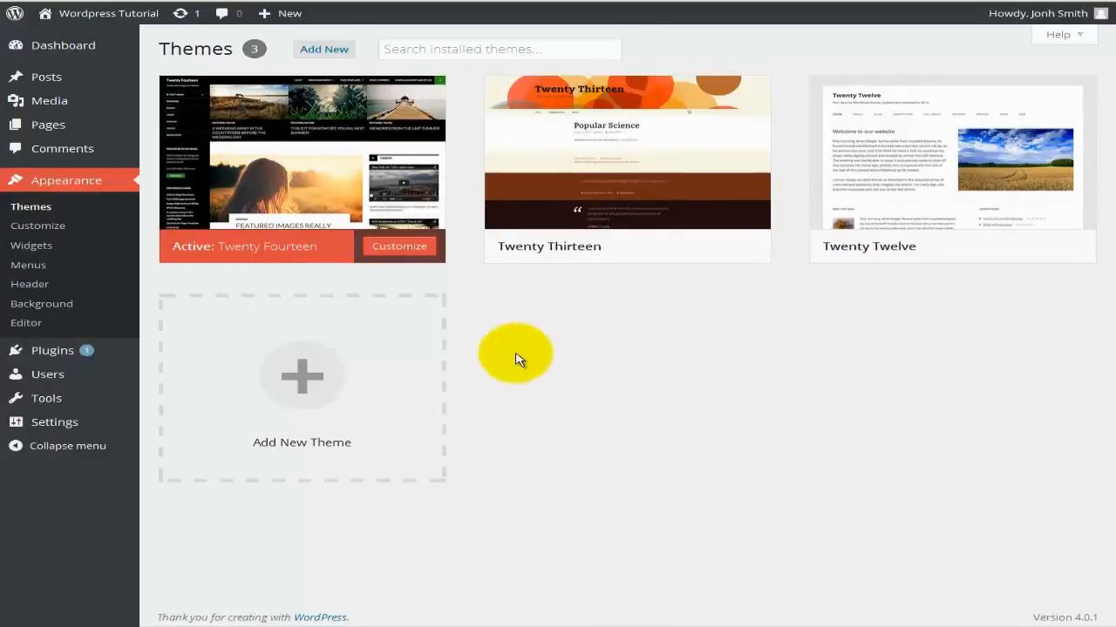
mouse_move(315, 196)
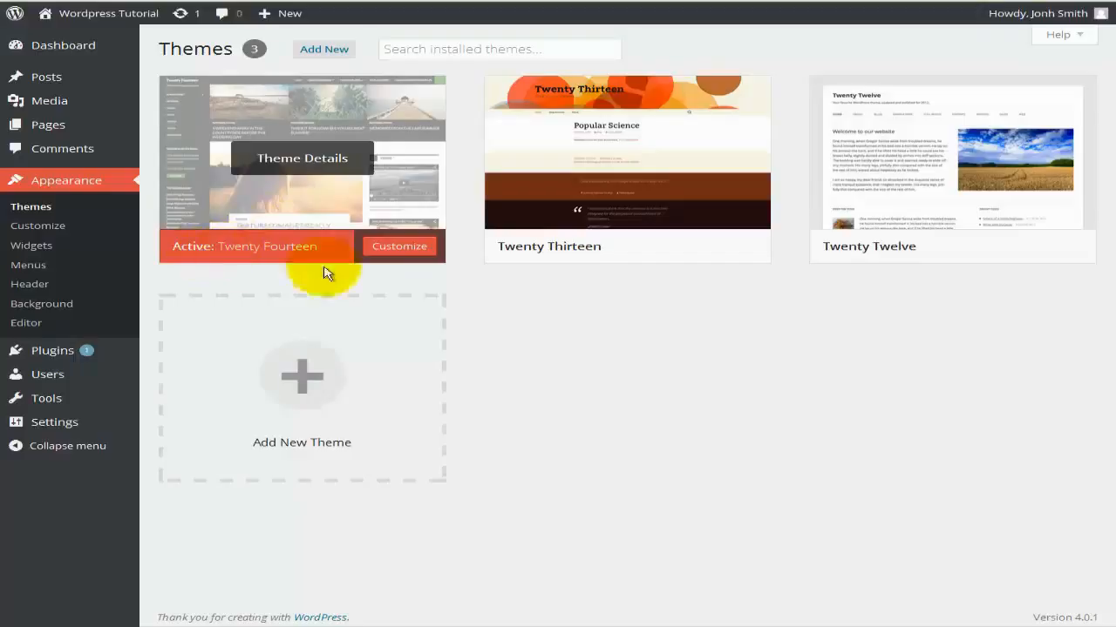
mouse_move(586, 253)
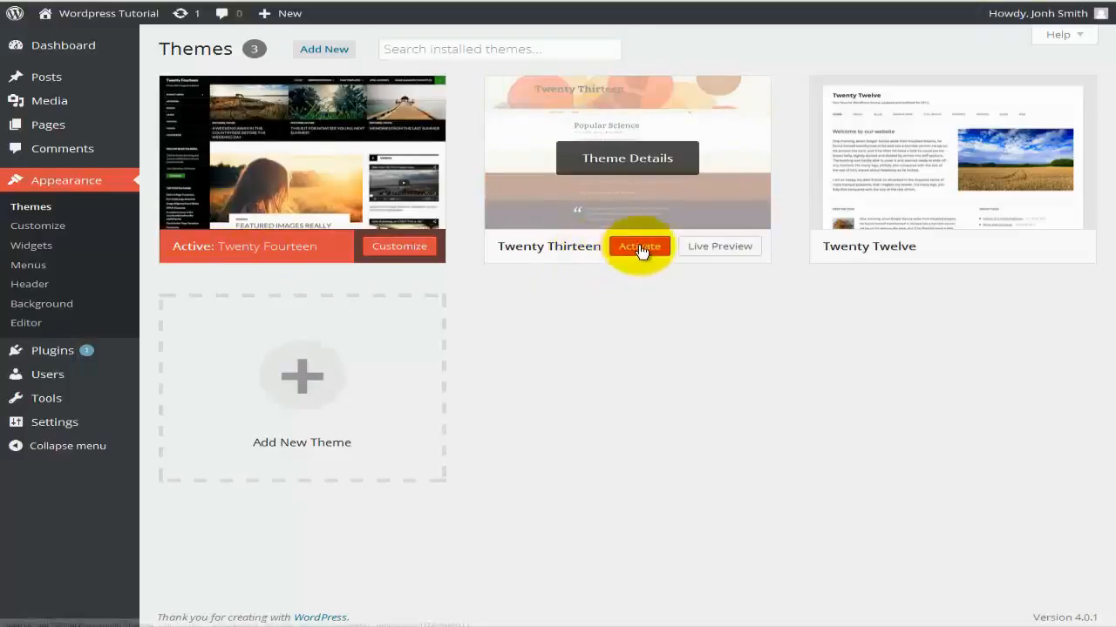
mouse_move(901, 263)
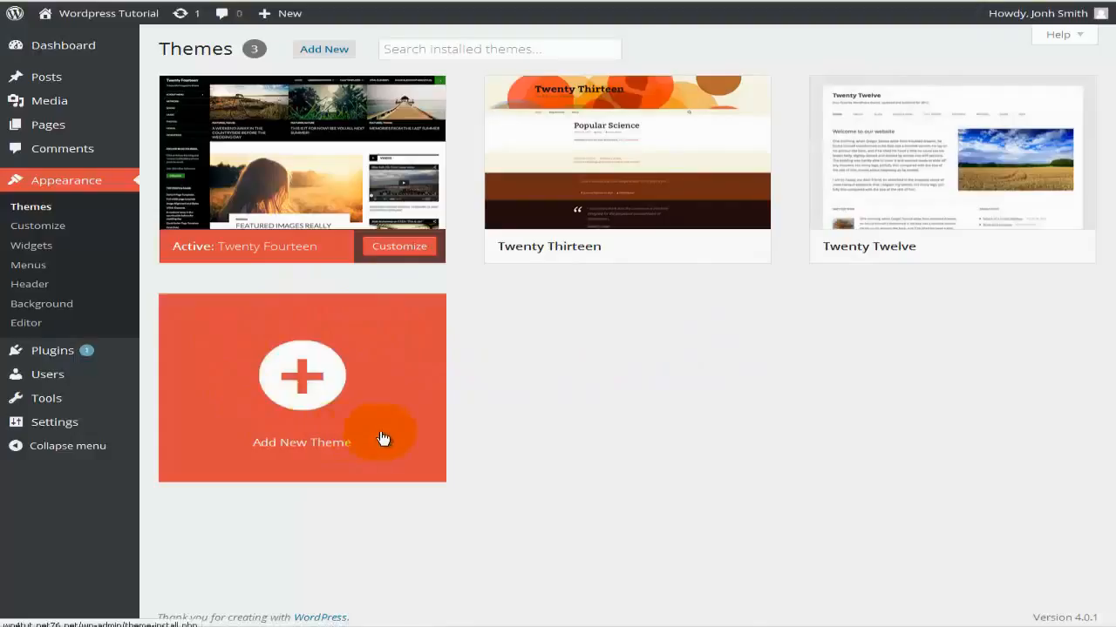
click(338, 388)
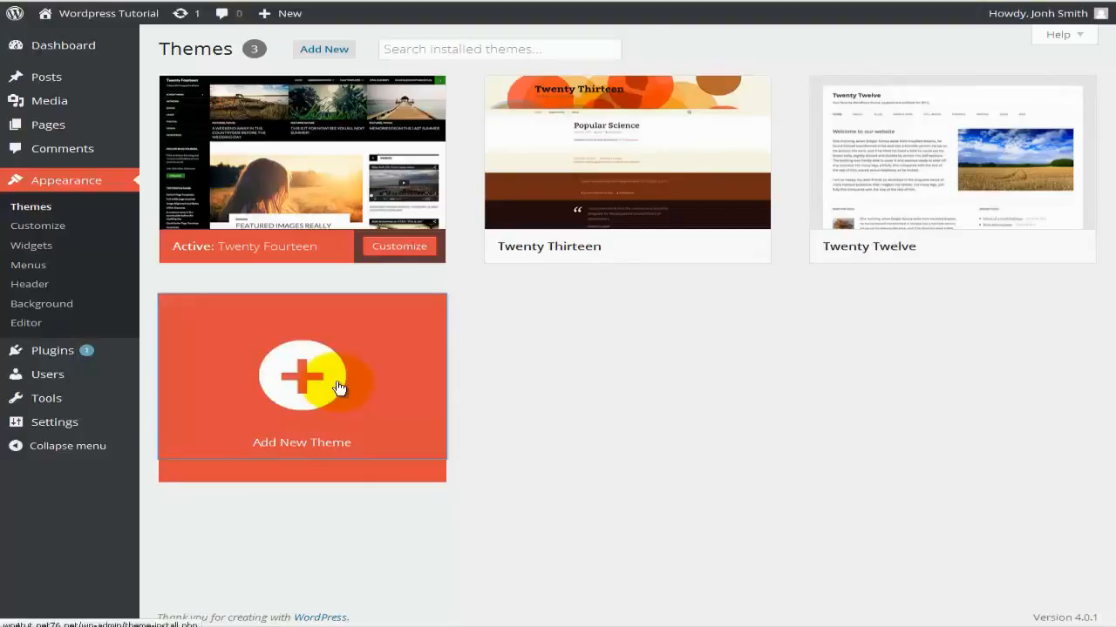
click(318, 444)
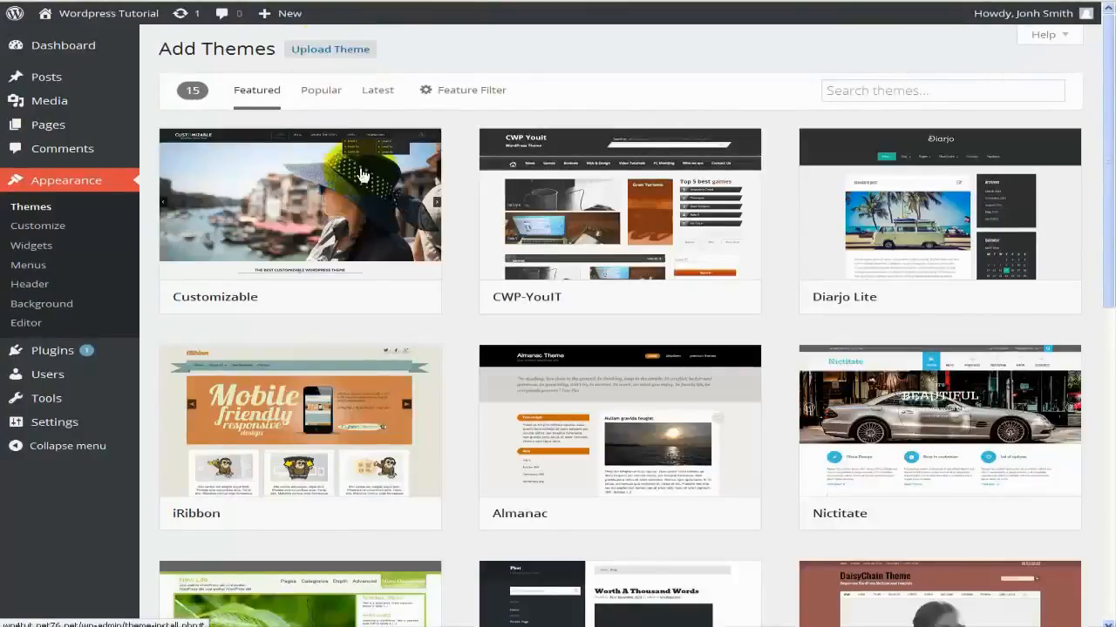
mouse_move(361, 212)
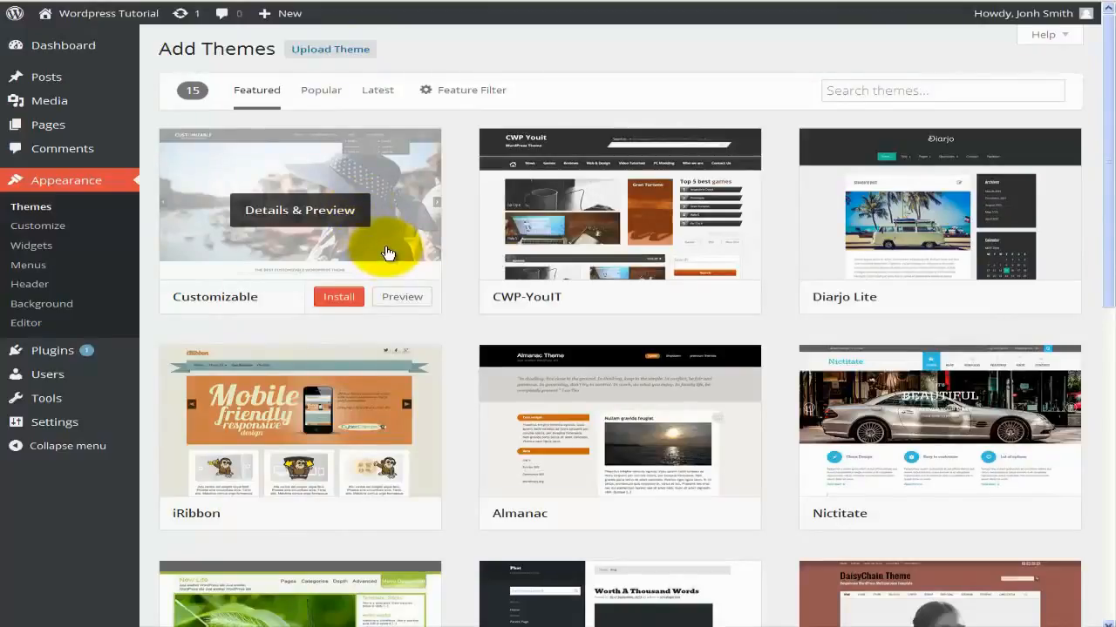
scroll(386, 252, down, 4)
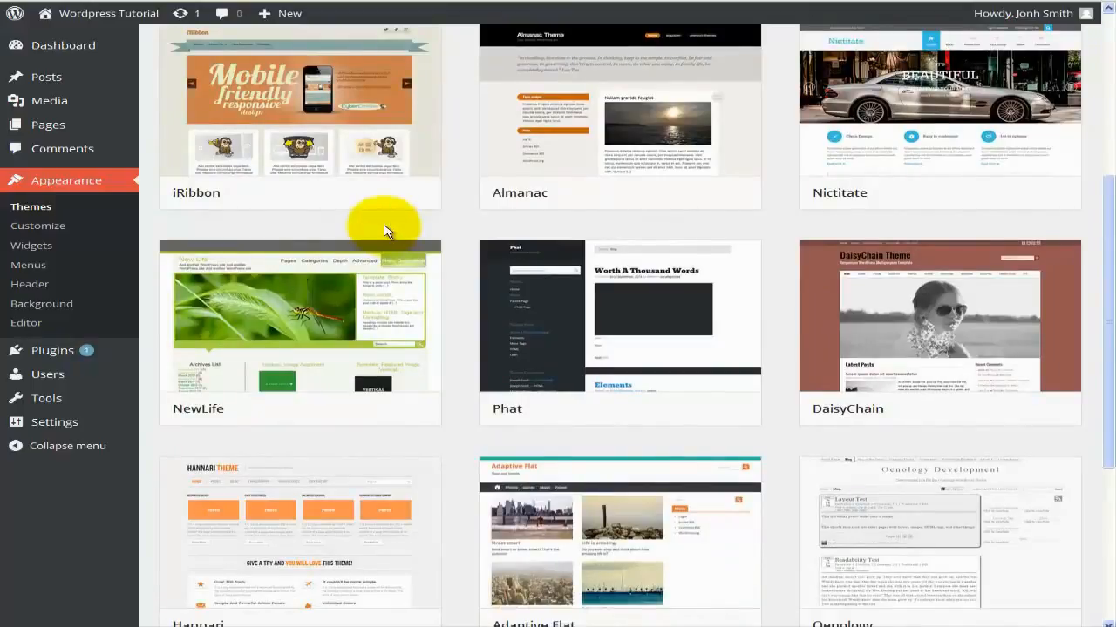
scroll(384, 233, up, 3)
scroll(386, 229, up, 1)
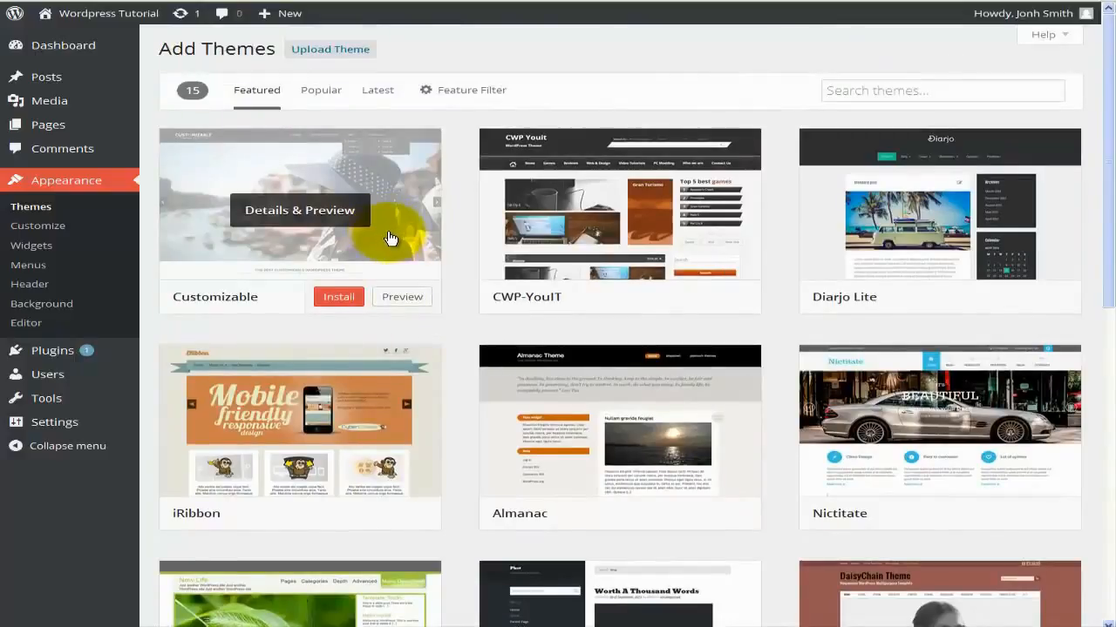
click(61, 213)
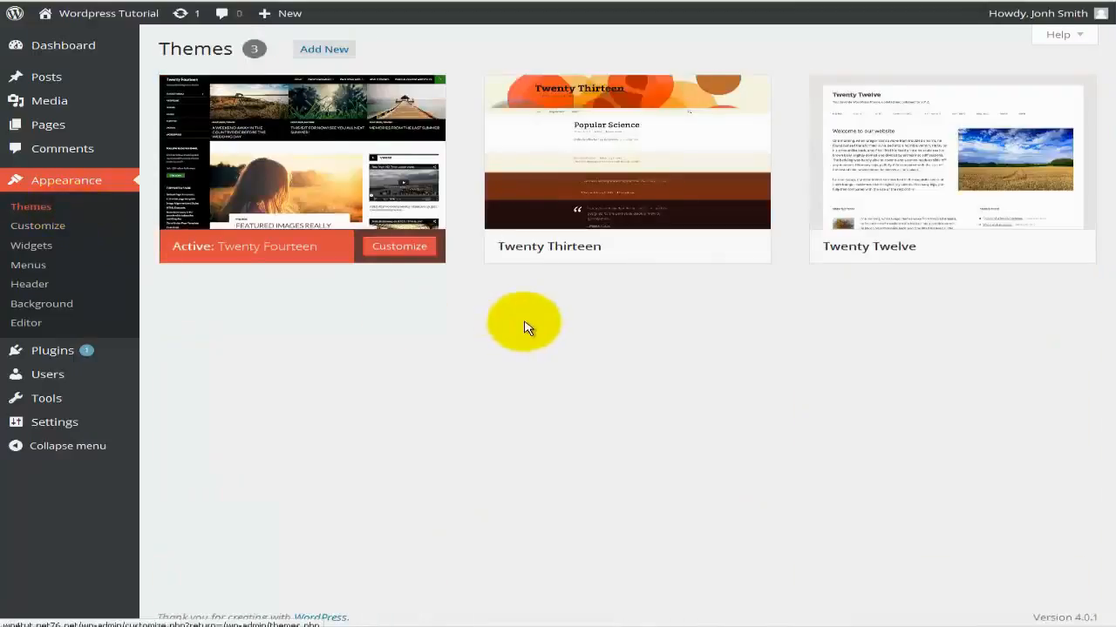
View Twenty Thirteen's theme details, then launch its live preview showing the Welcome Page.
mouse_move(601, 202)
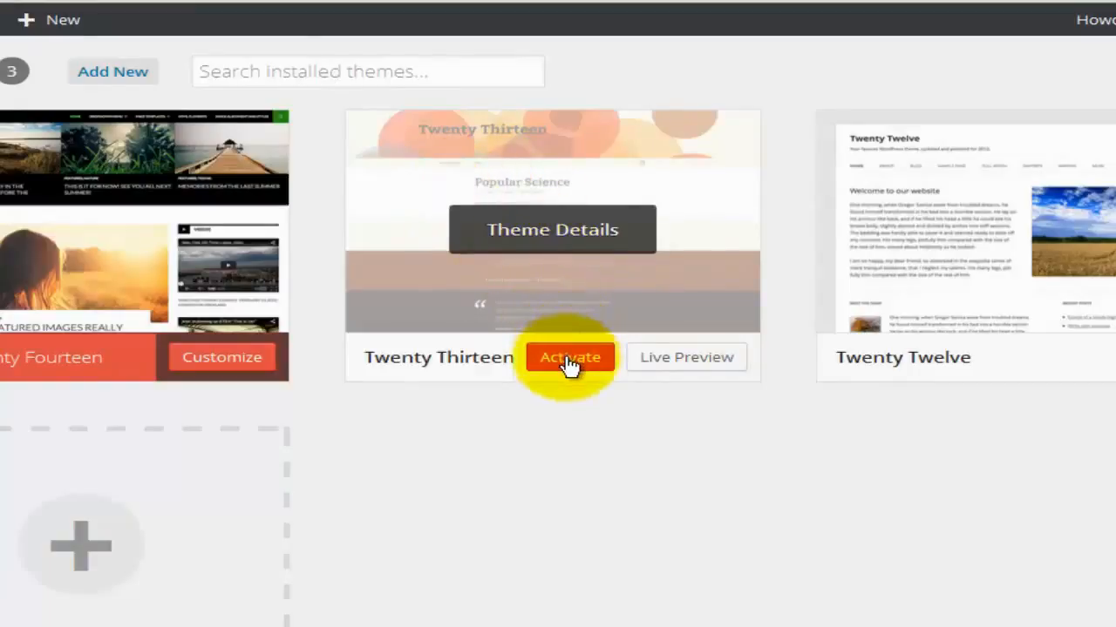
click(527, 241)
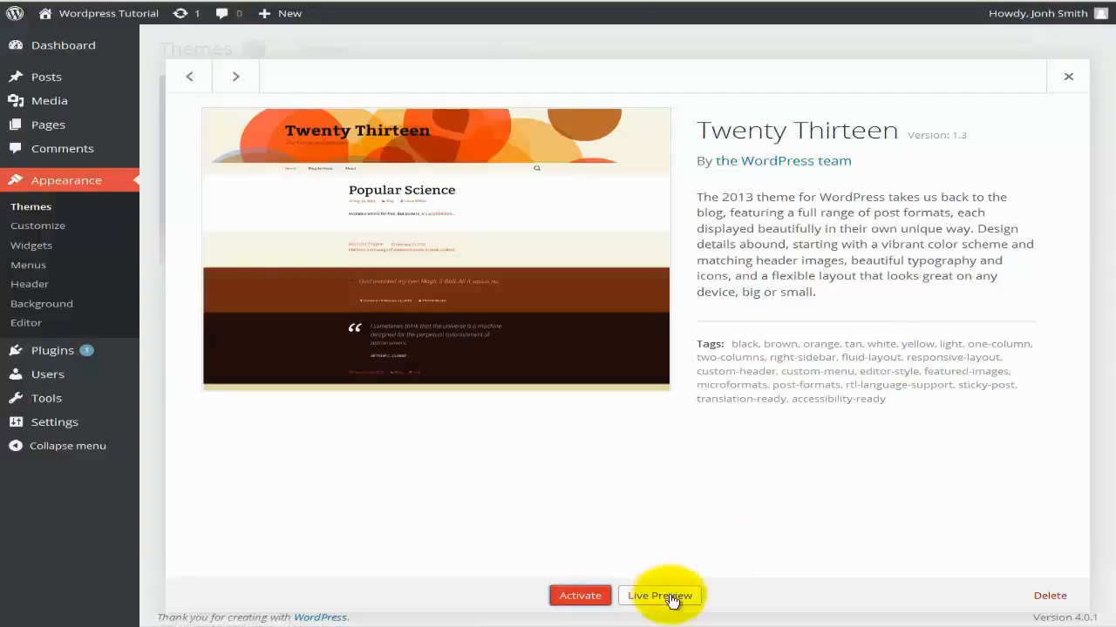
click(1066, 81)
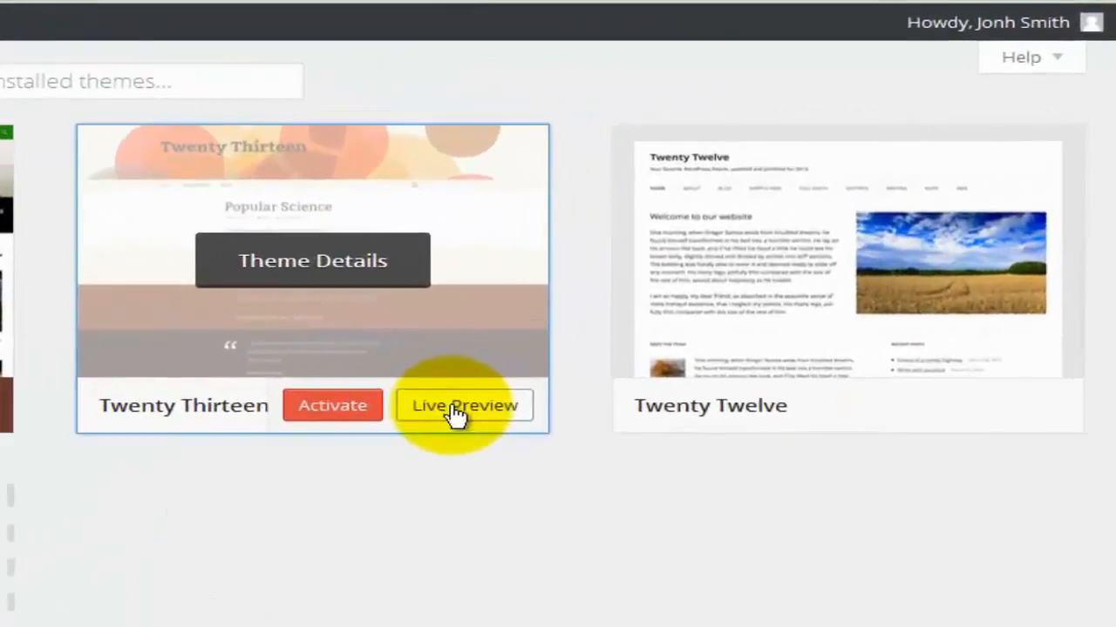
click(455, 409)
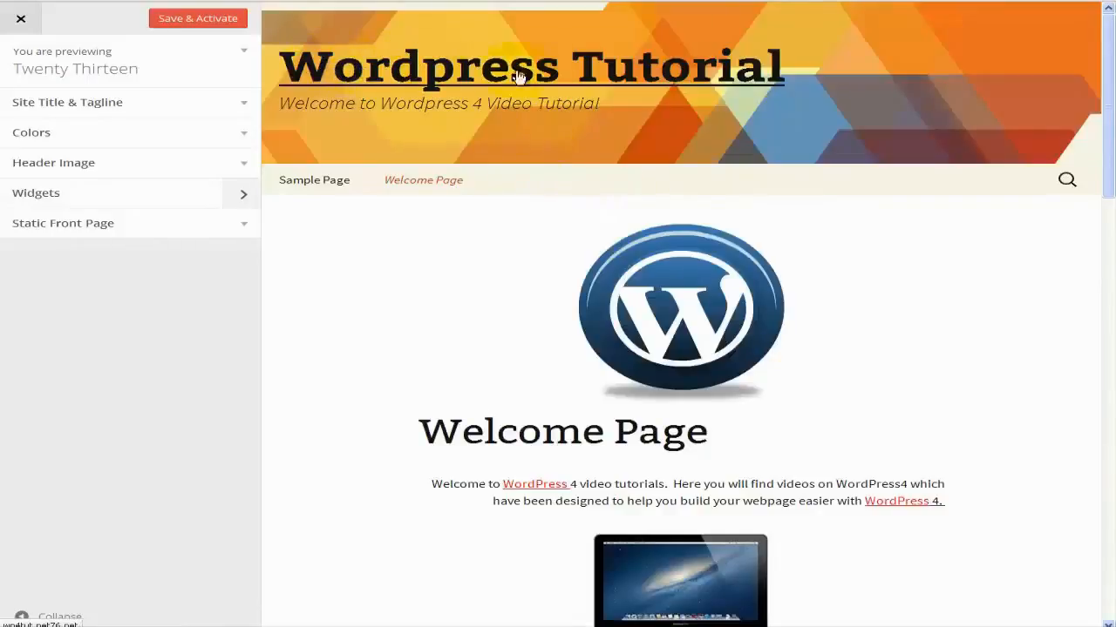
Turn Display Header Text off and back on under Site Title & Tagline.
click(730, 228)
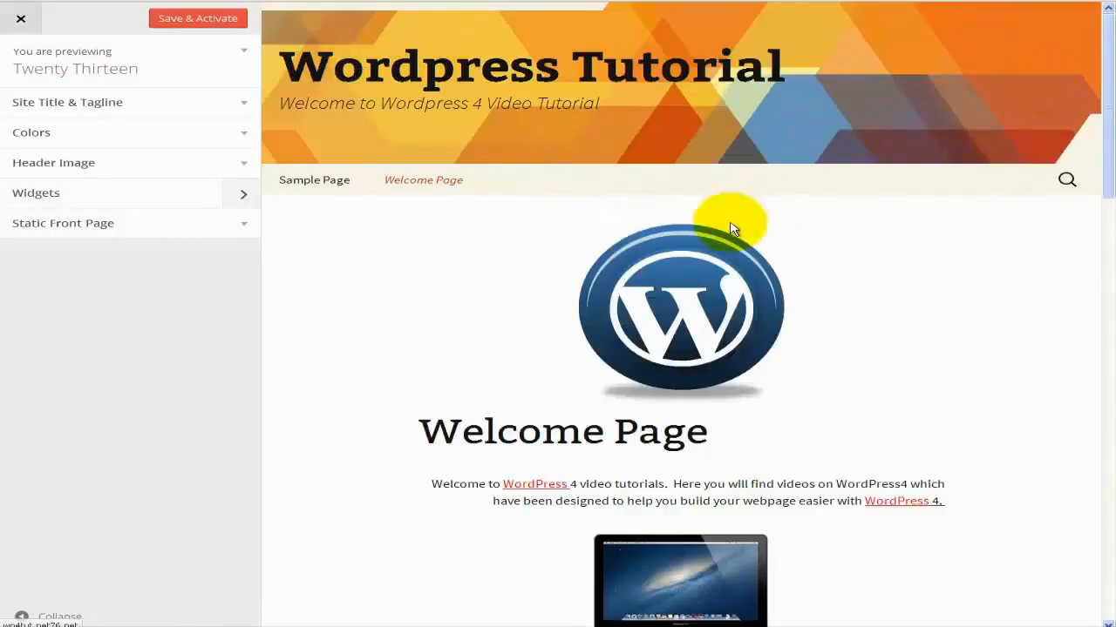
scroll(730, 228, down, 4)
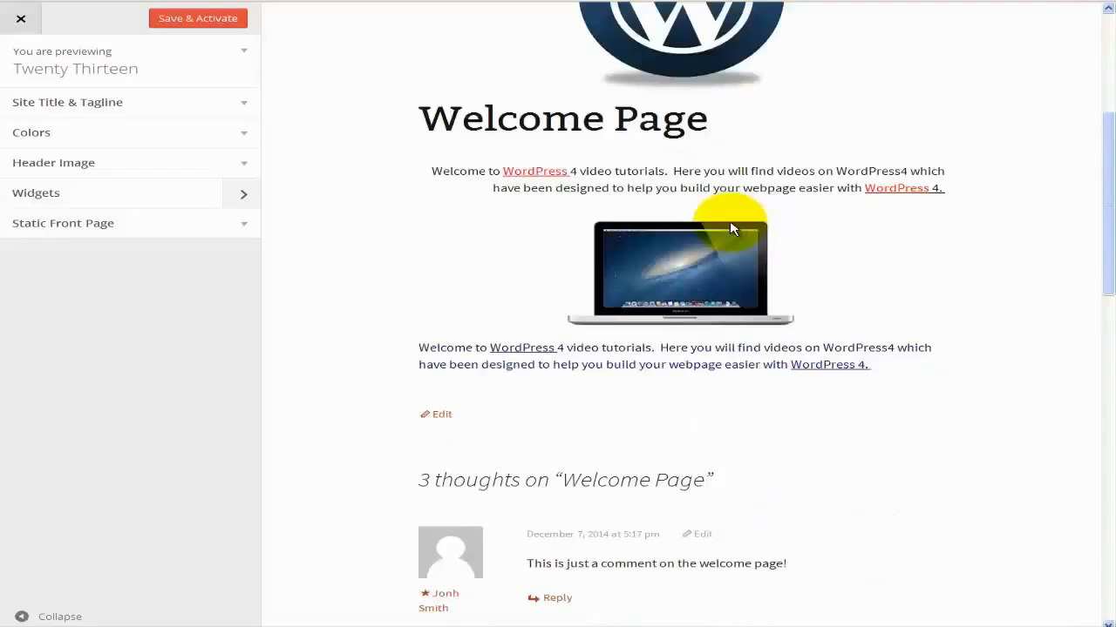
scroll(730, 229, down, 5)
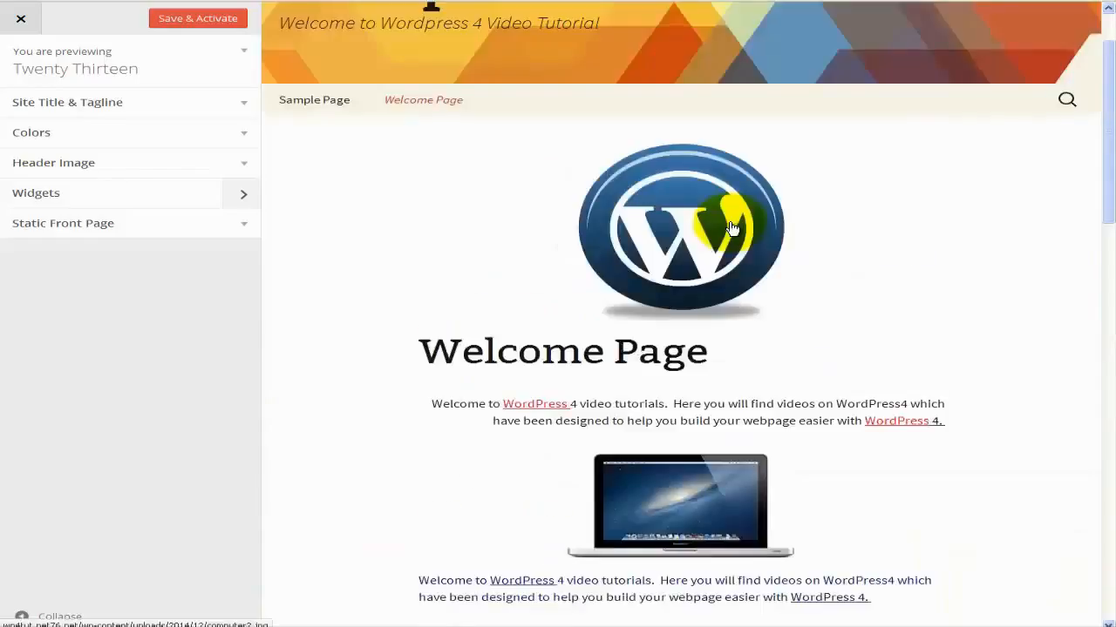
scroll(731, 228, up, 1)
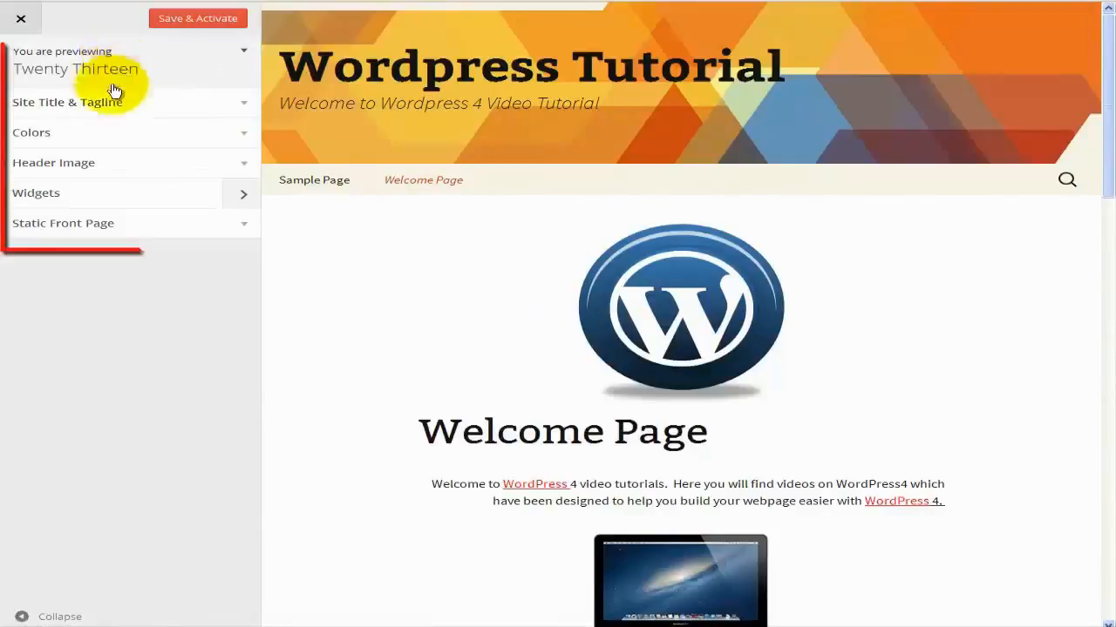
click(41, 103)
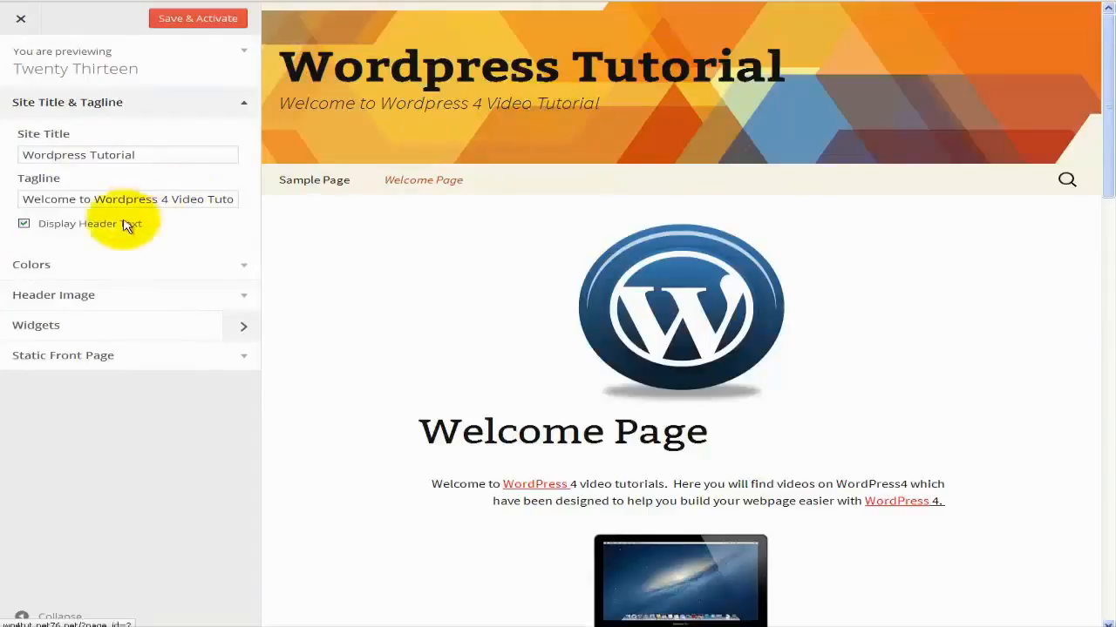
click(23, 224)
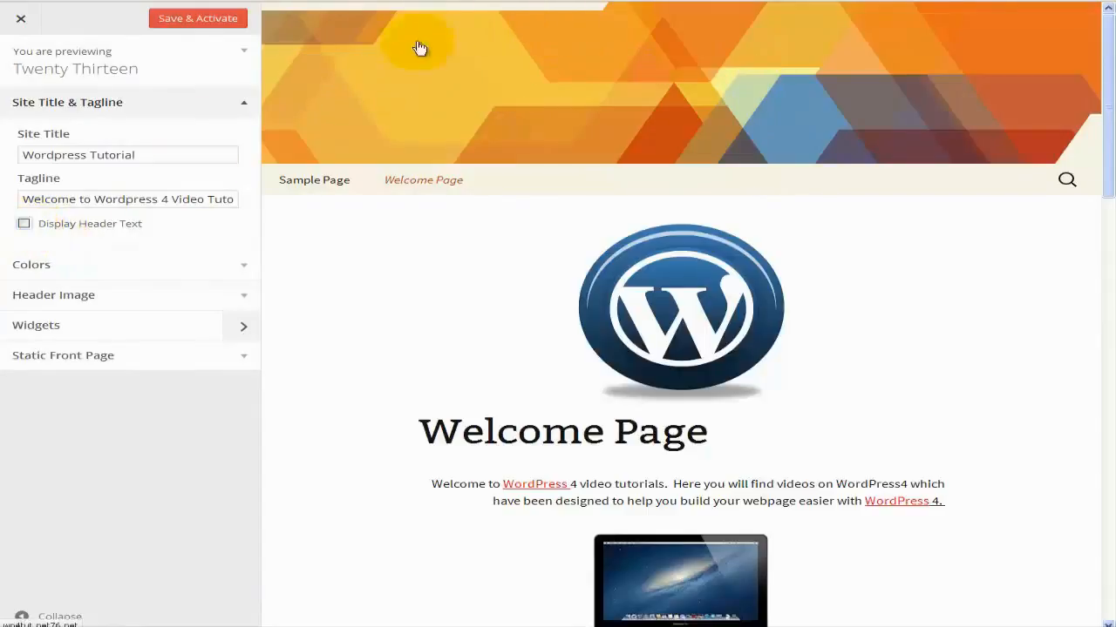
click(74, 227)
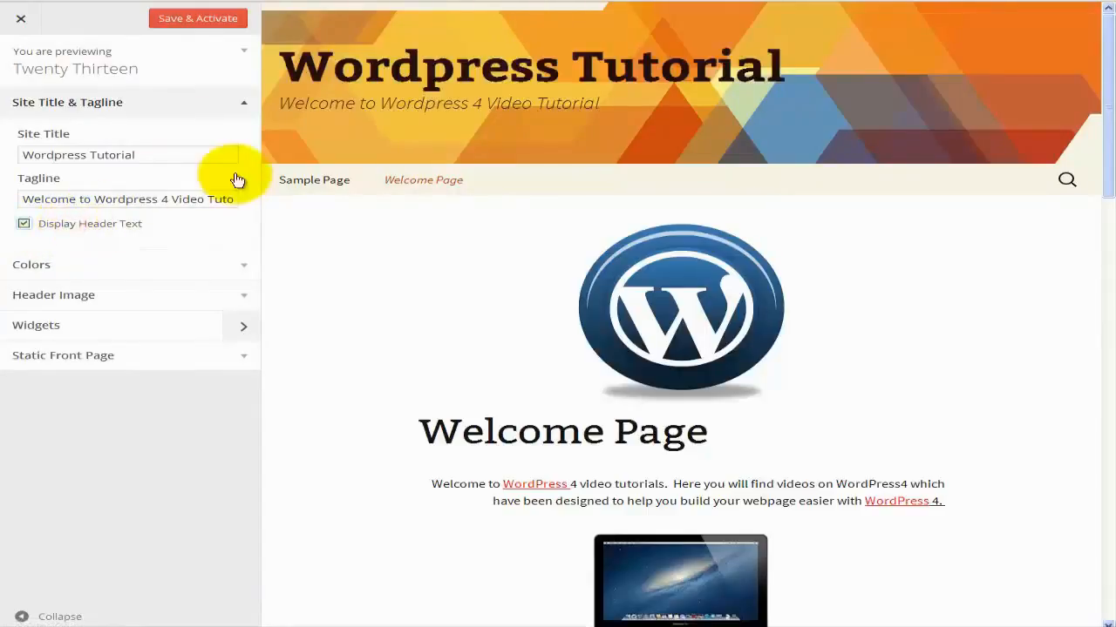
Set the header text colour to white (#ffffff).
click(78, 276)
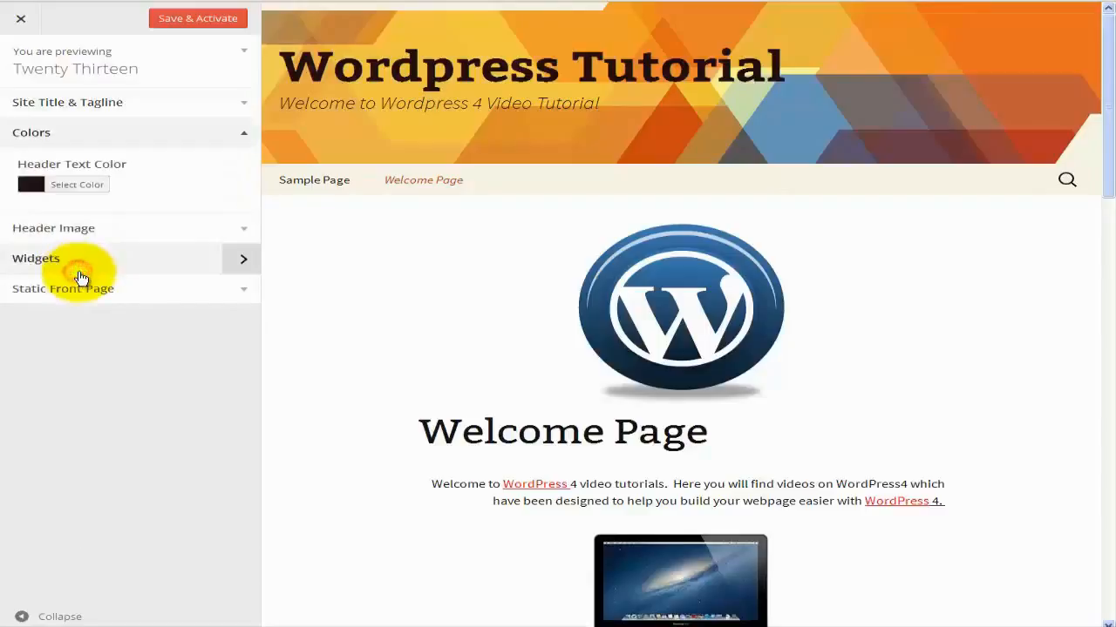
click(81, 187)
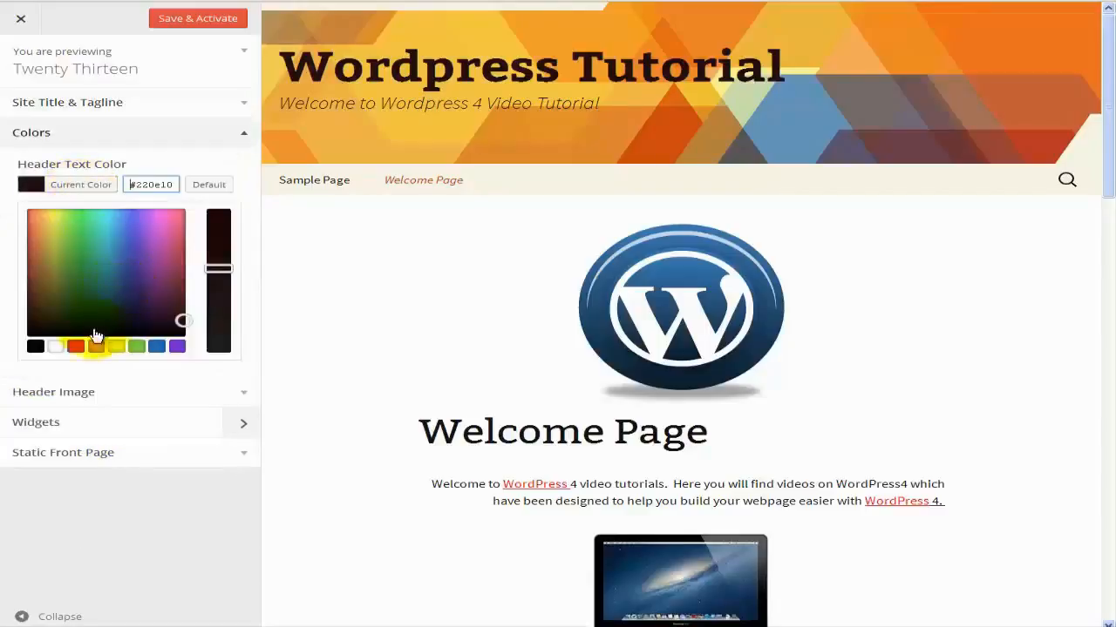
click(55, 346)
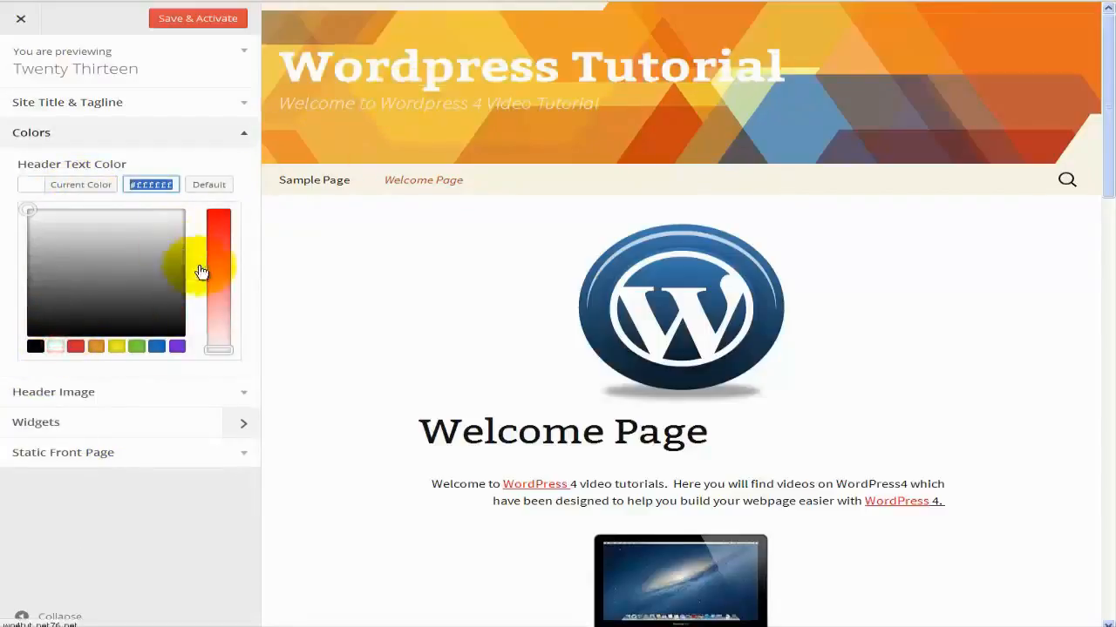
click(183, 134)
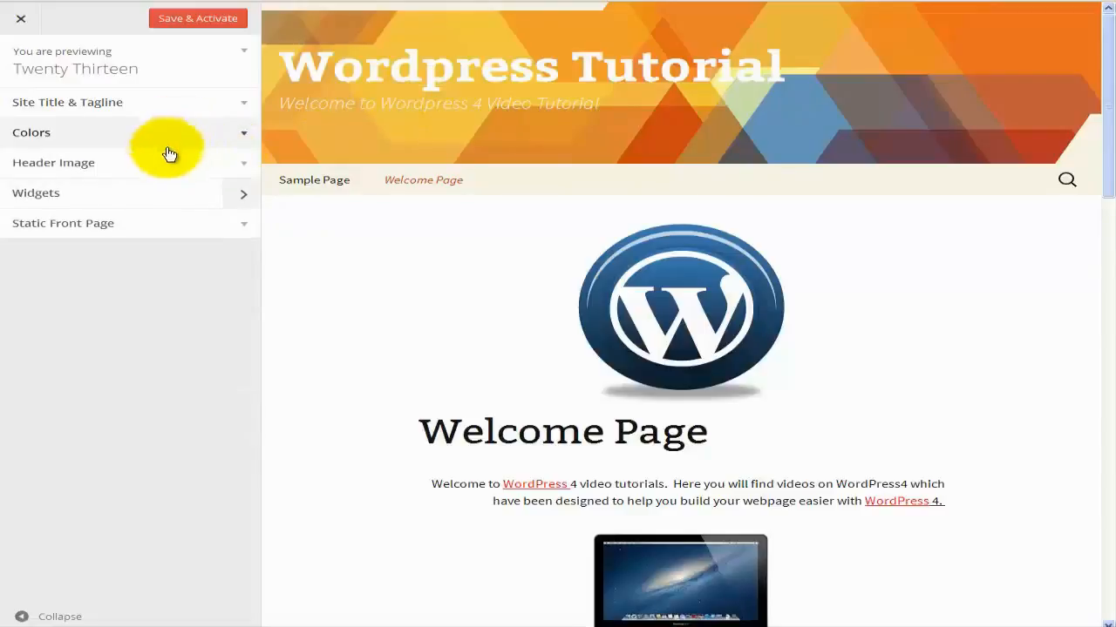
Browse the Widgets panel, then the Static Front Page settings.
click(98, 199)
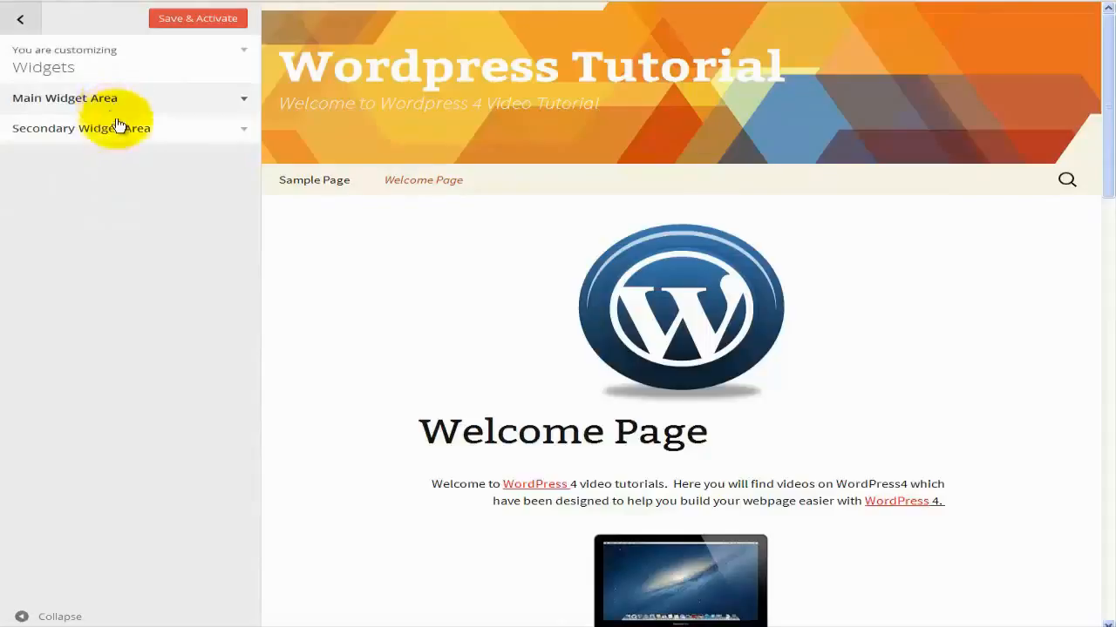
click(20, 18)
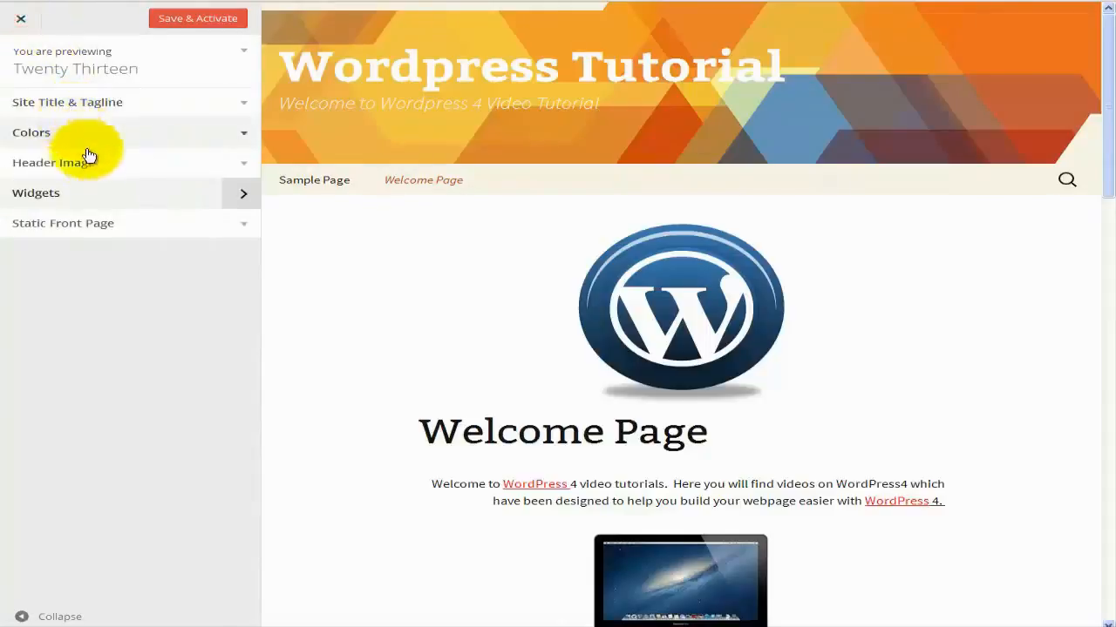
click(71, 230)
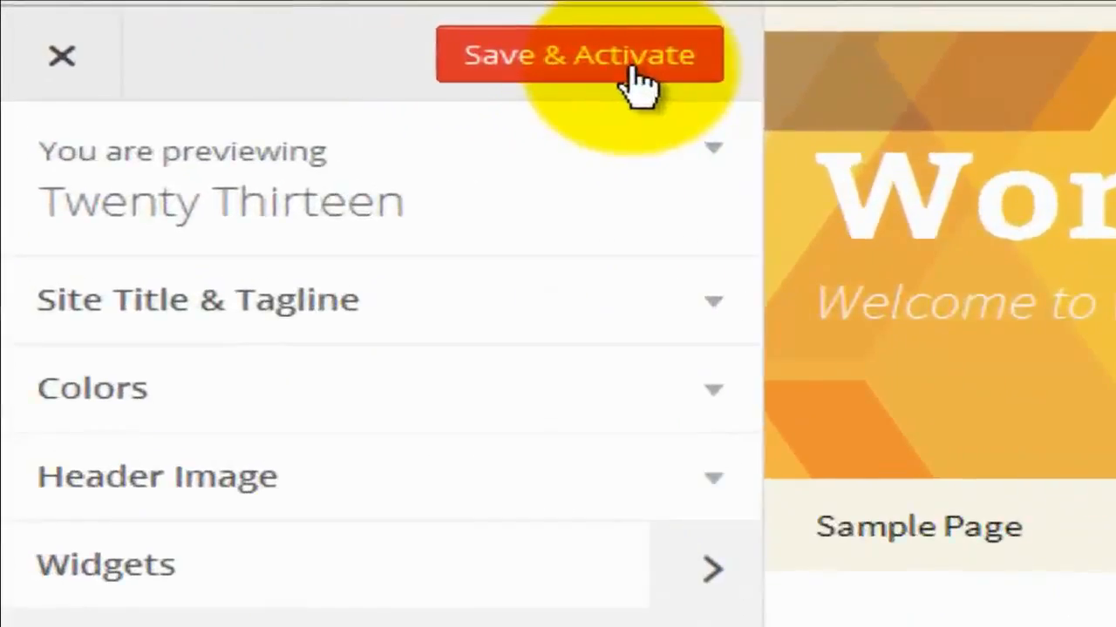
Save the Customizer changes, exit to Themes, and reload the live site.
click(508, 57)
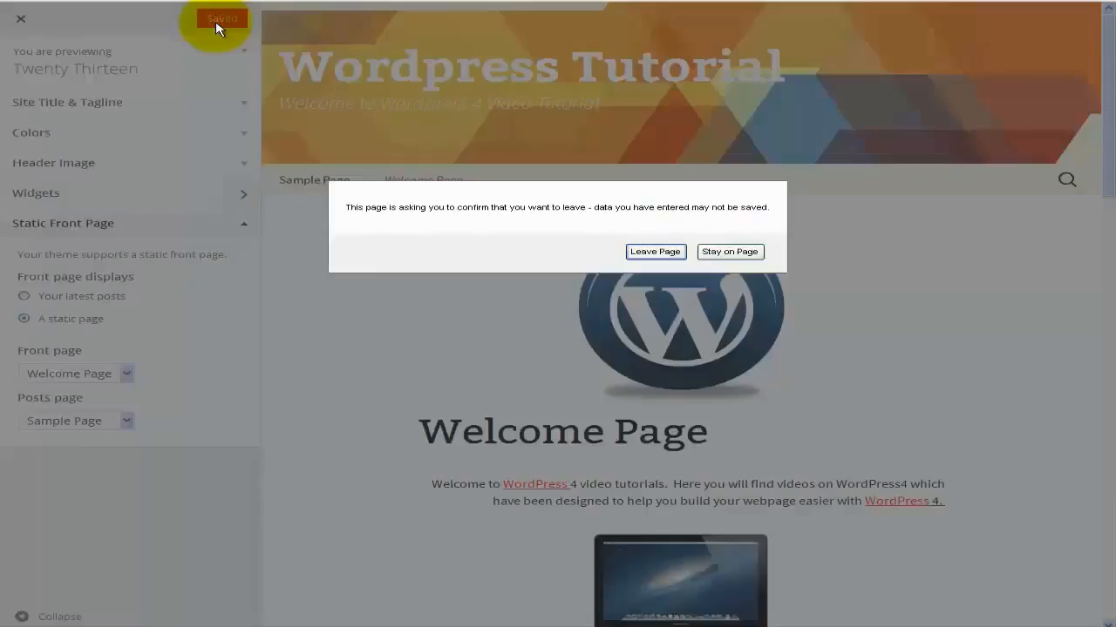
click(729, 251)
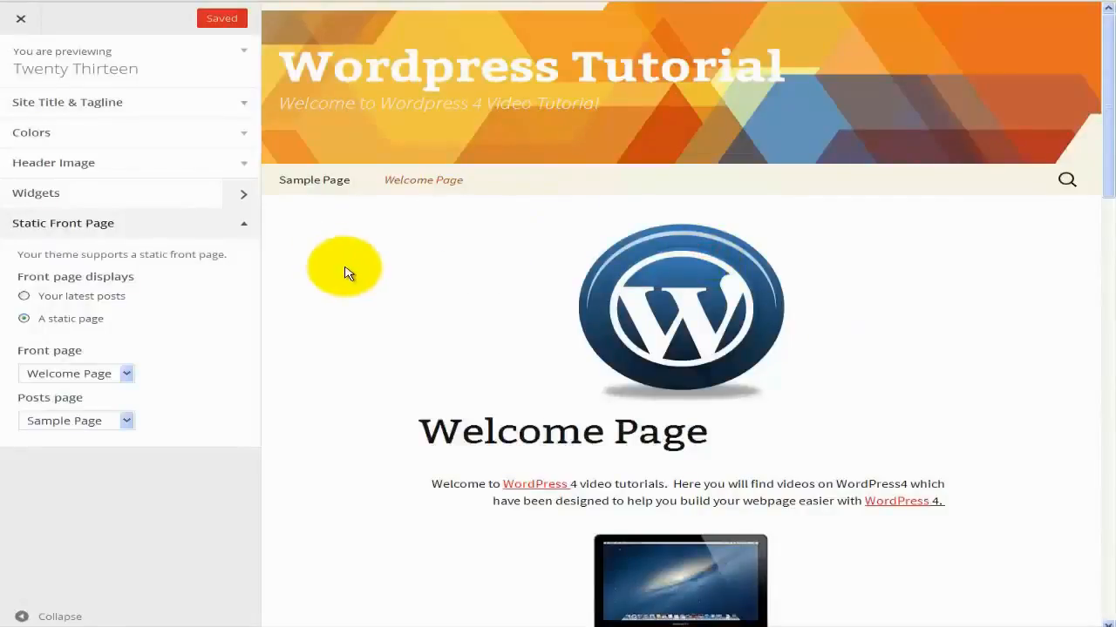
click(20, 21)
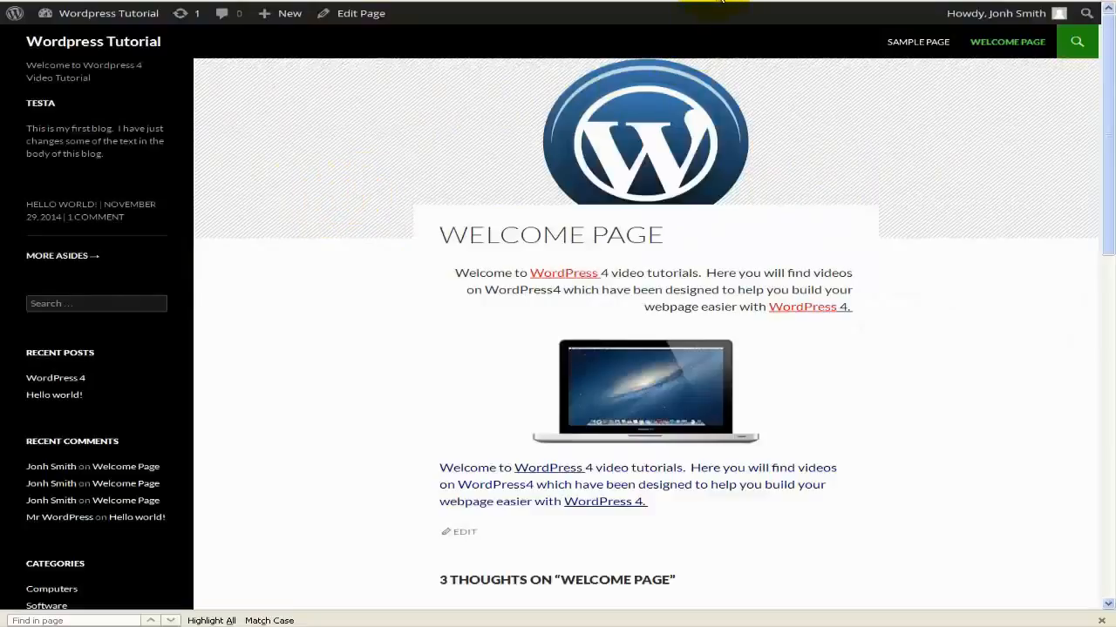
click(716, 0)
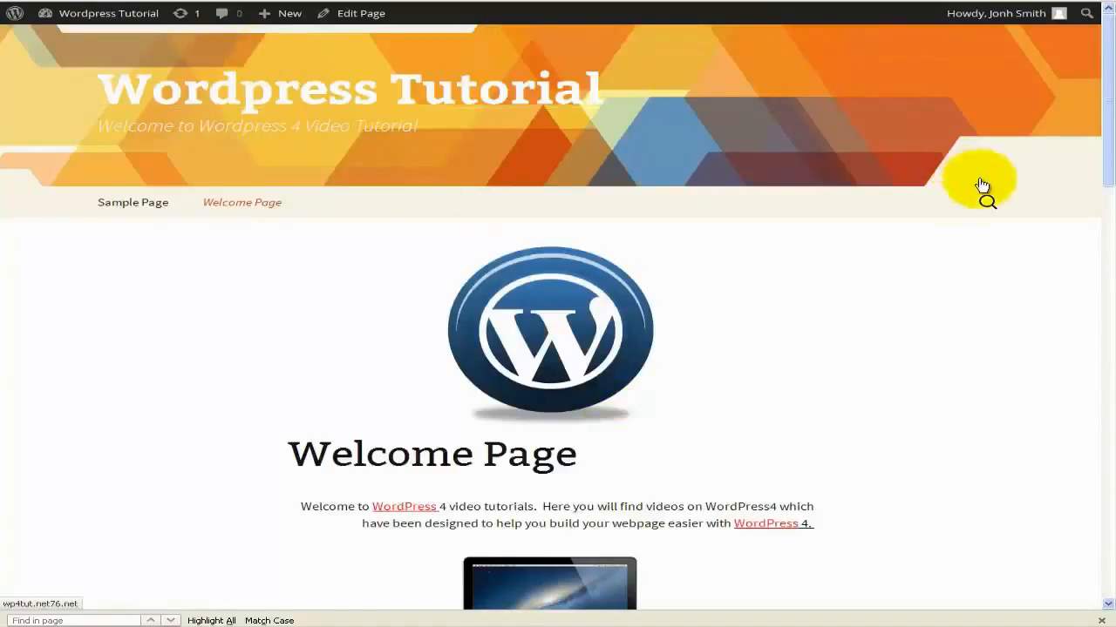
Scroll through the Welcome Page and its comments.
scroll(389, 202, down, 10)
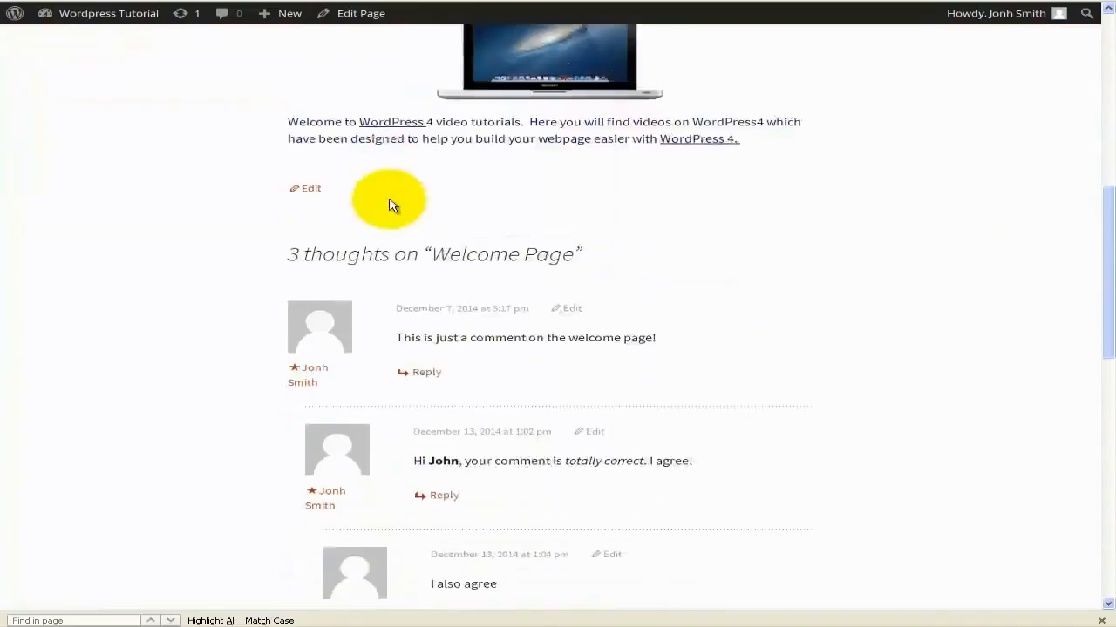
scroll(390, 200, down, 5)
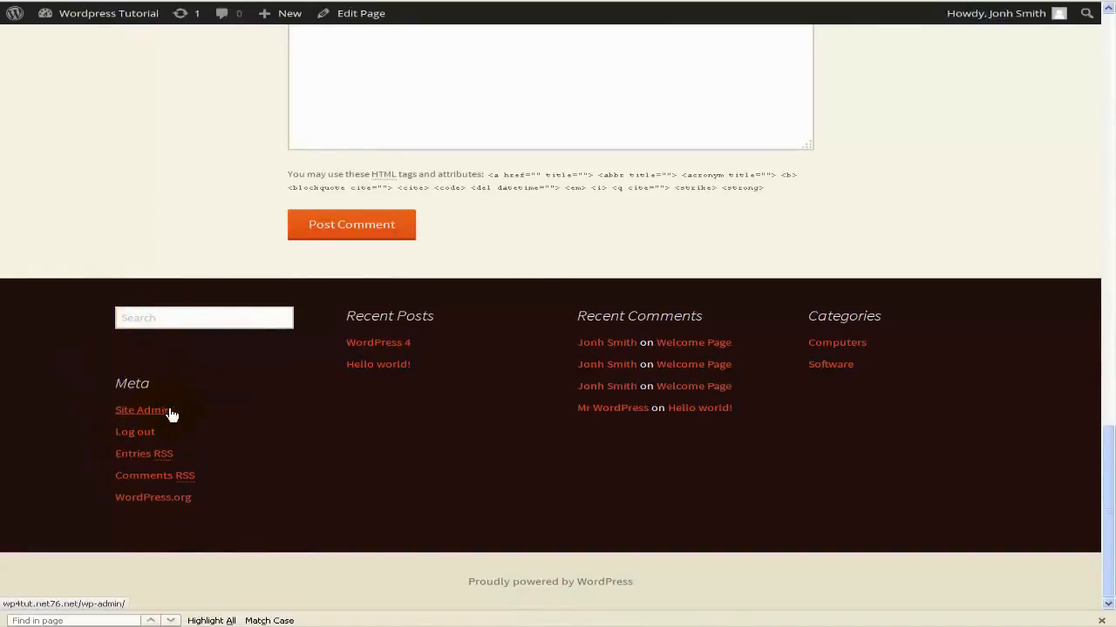
scroll(179, 454, up, 5)
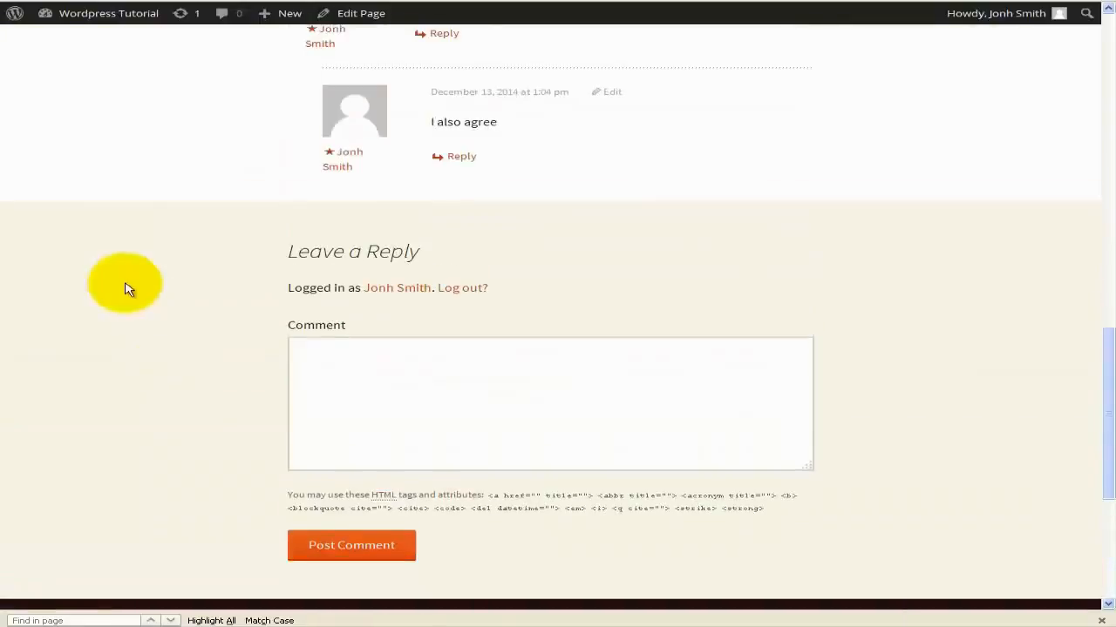
scroll(38, 311, up, 5)
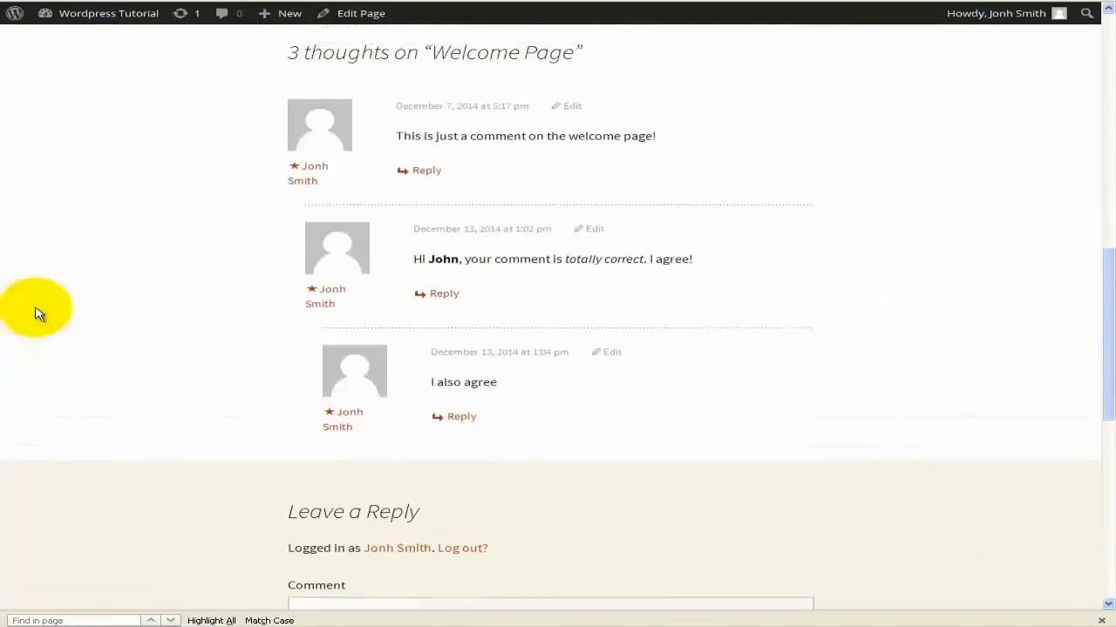
scroll(38, 313, up, 1)
scroll(37, 313, up, 4)
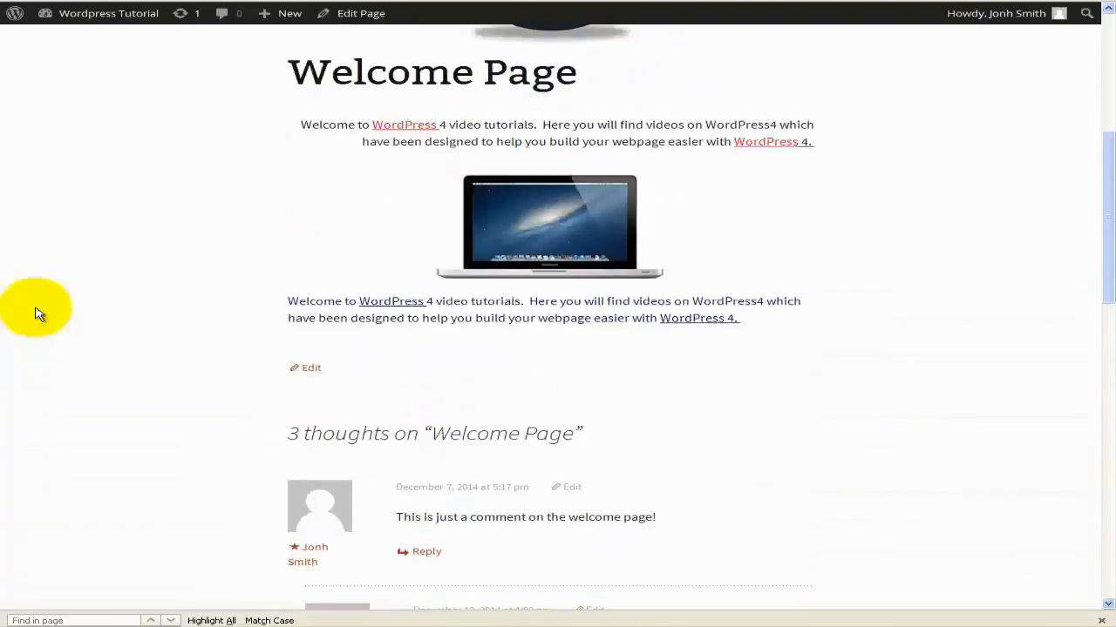
scroll(37, 313, up, 3)
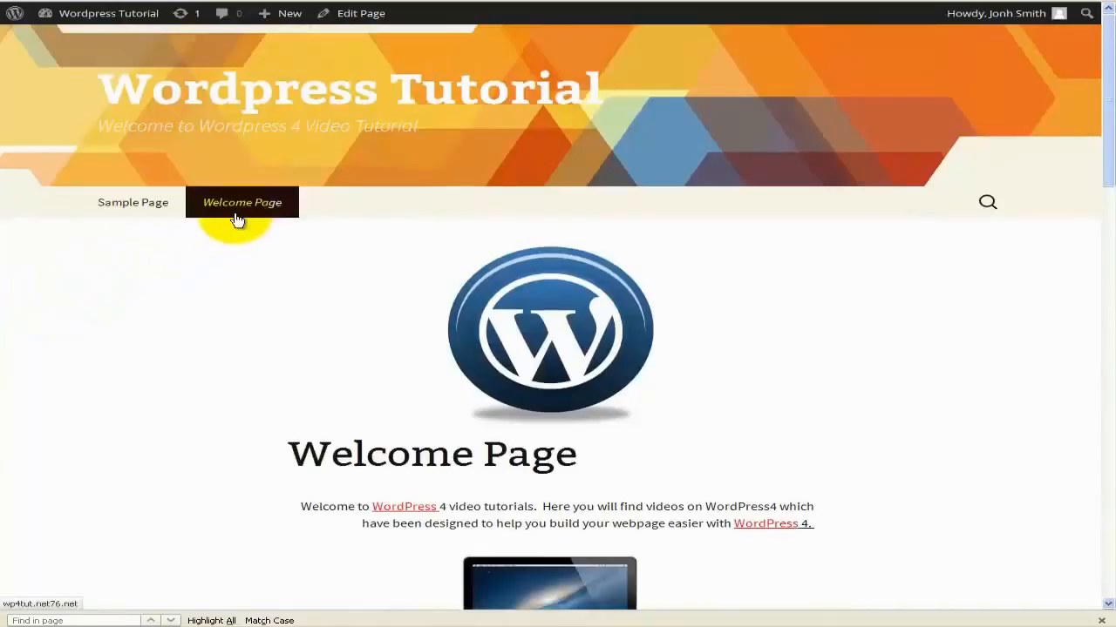
scroll(142, 343, down, 2)
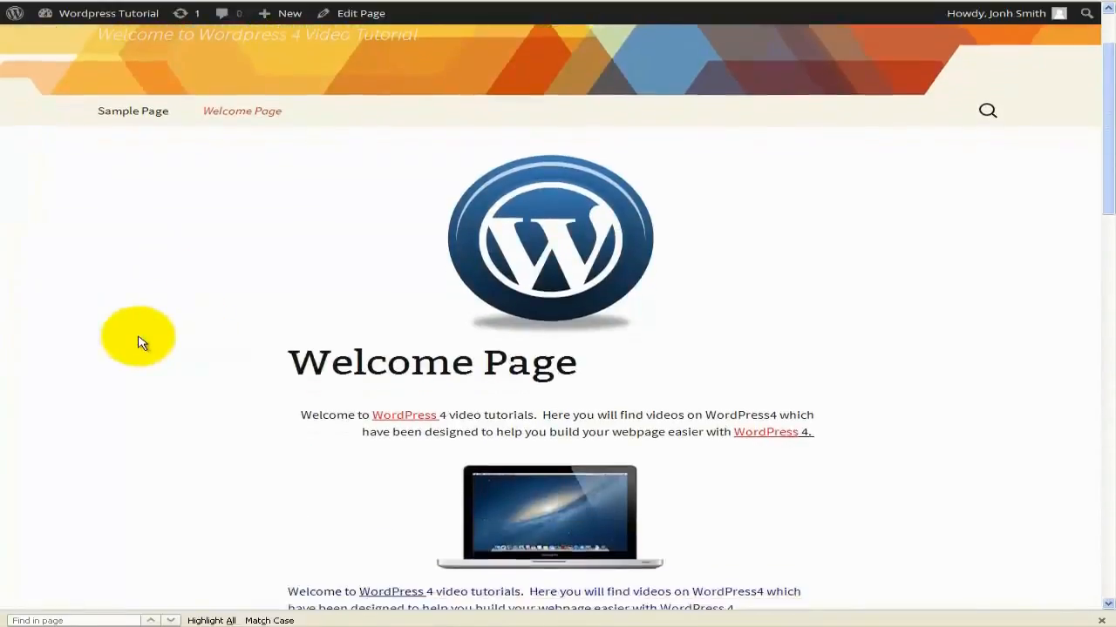
scroll(142, 344, down, 6)
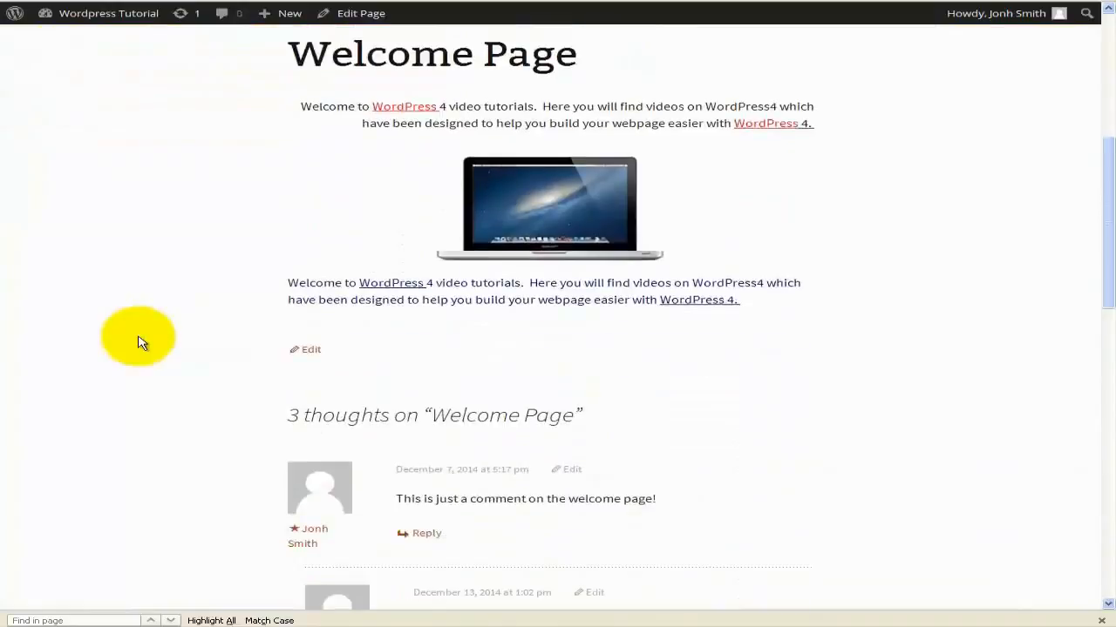
scroll(142, 344, down, 2)
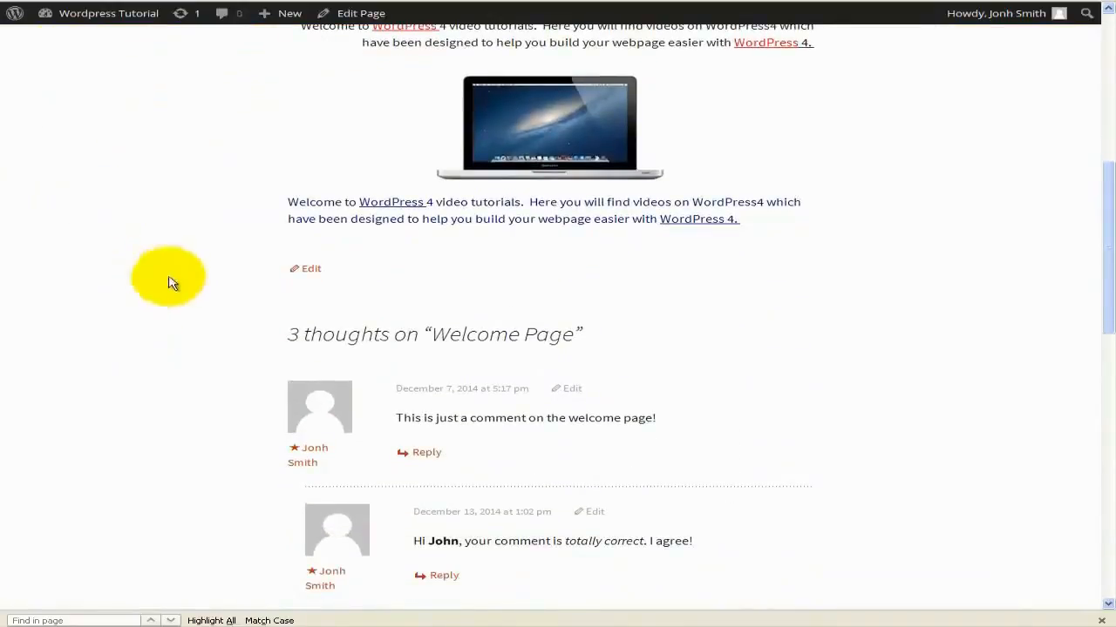
scroll(150, 324, down, 3)
scroll(149, 324, down, 5)
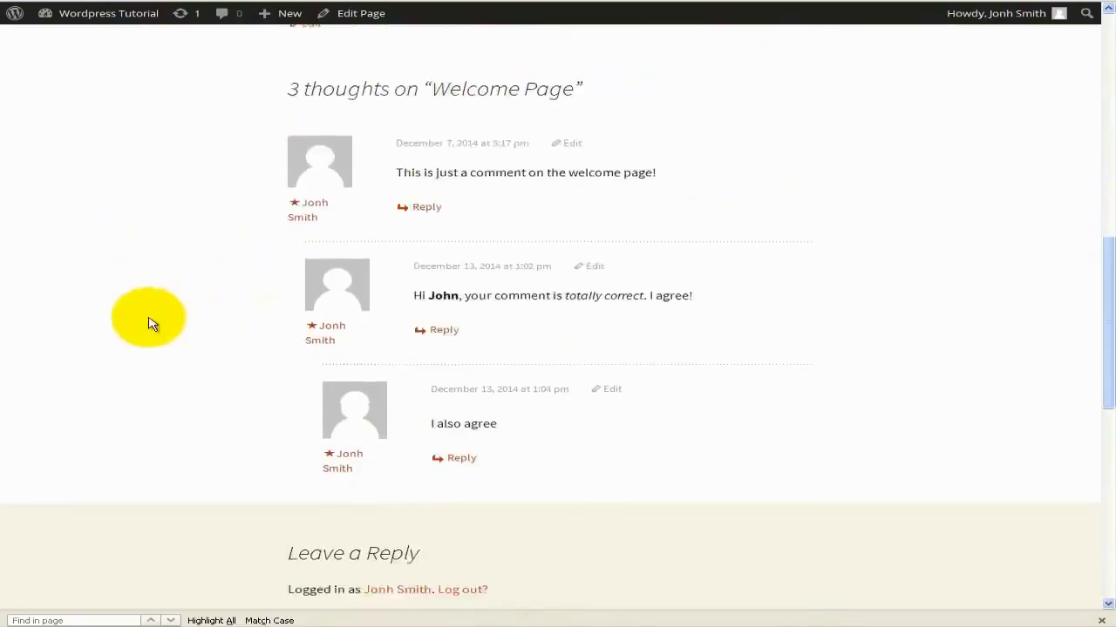
scroll(149, 323, up, 15)
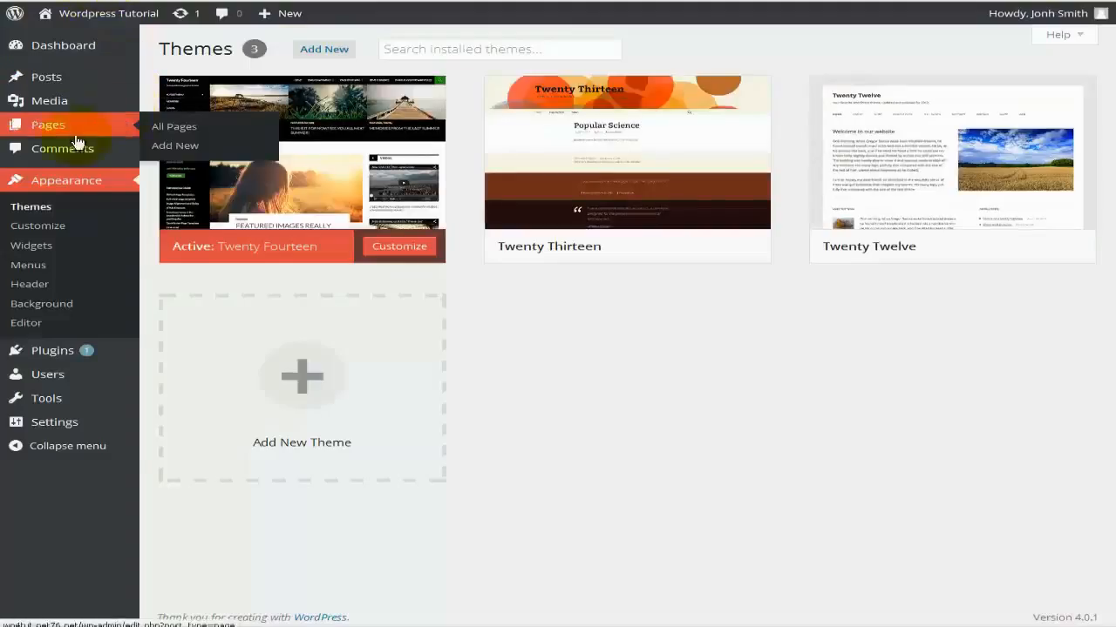
Set the Header Image to 'Randomize suggested headers' in the Customizer and publish.
click(81, 232)
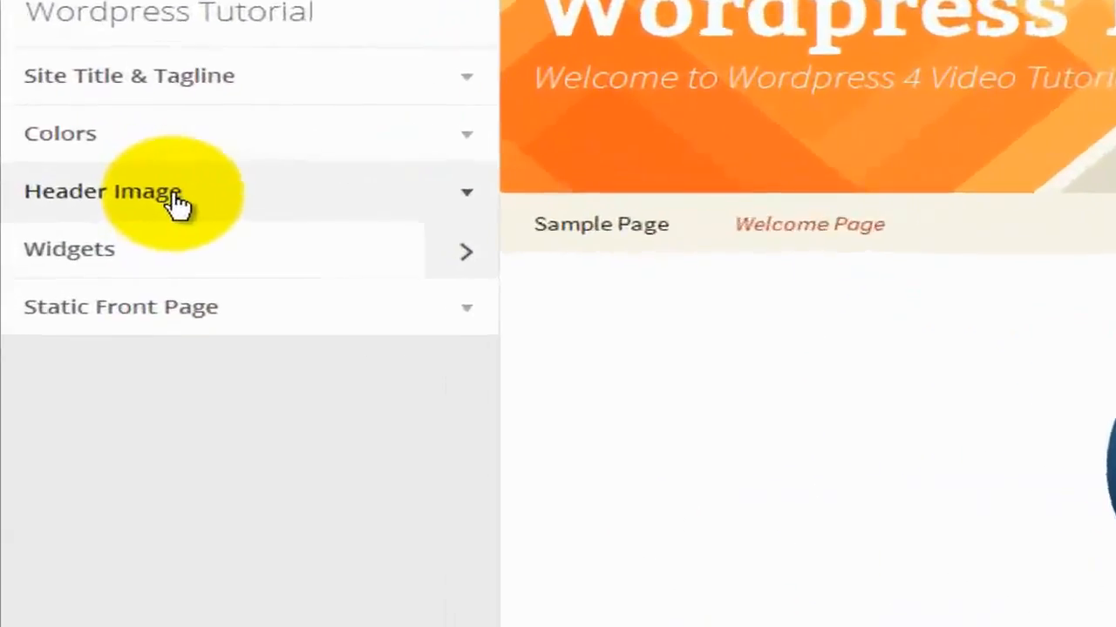
click(186, 207)
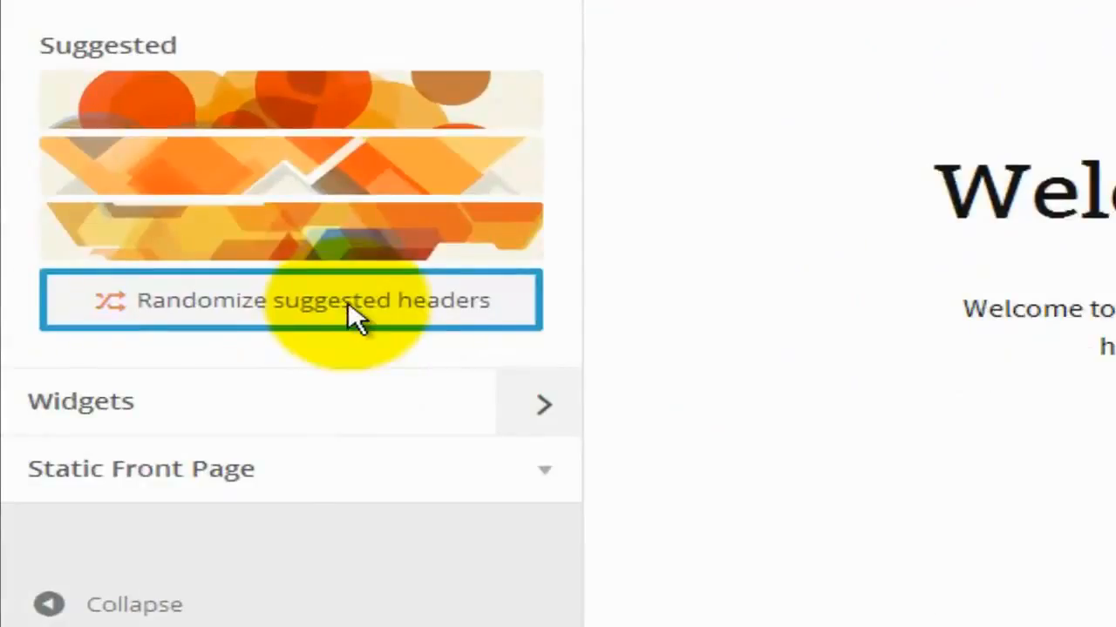
click(348, 301)
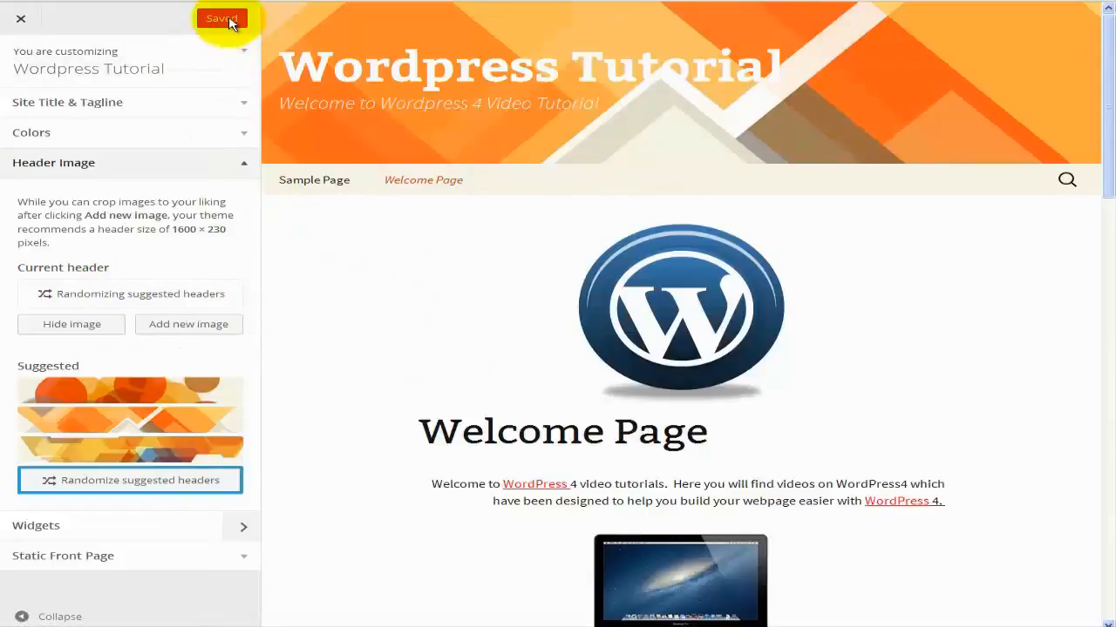
click(24, 26)
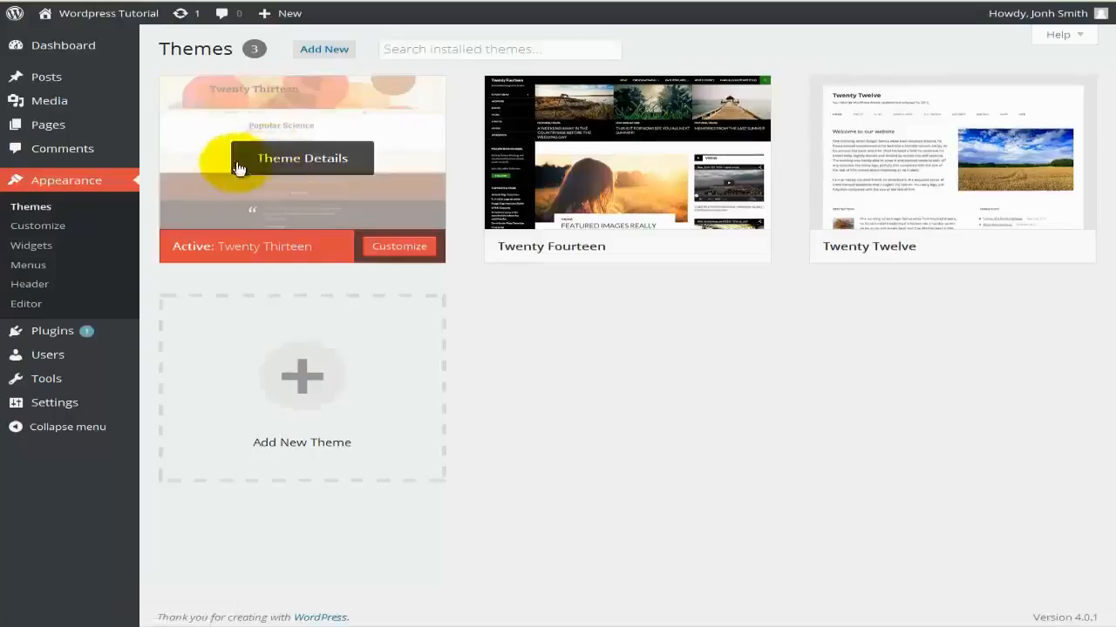
Open Appearance > Widgets and review the five widgets in the Main Widget Area.
click(32, 249)
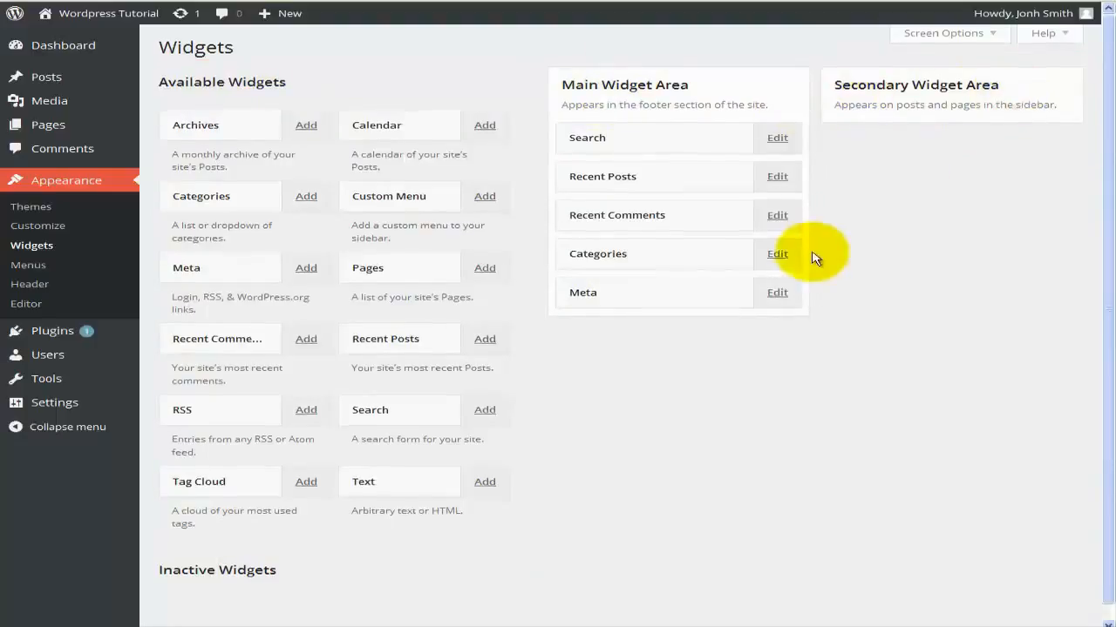
scroll(814, 252, down, 1)
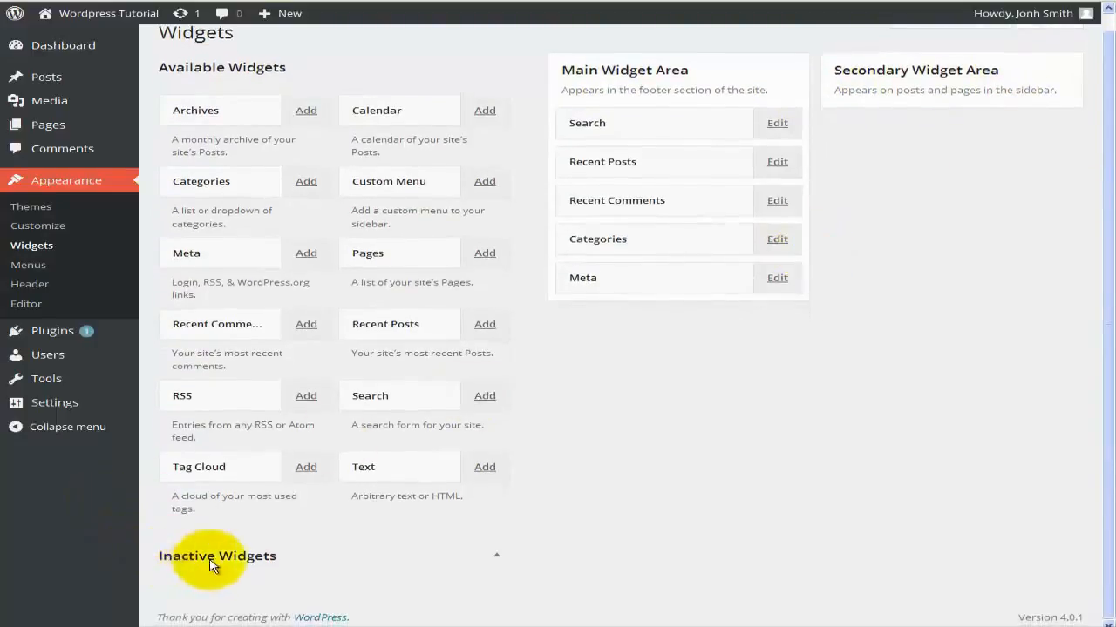
scroll(257, 570, up, 1)
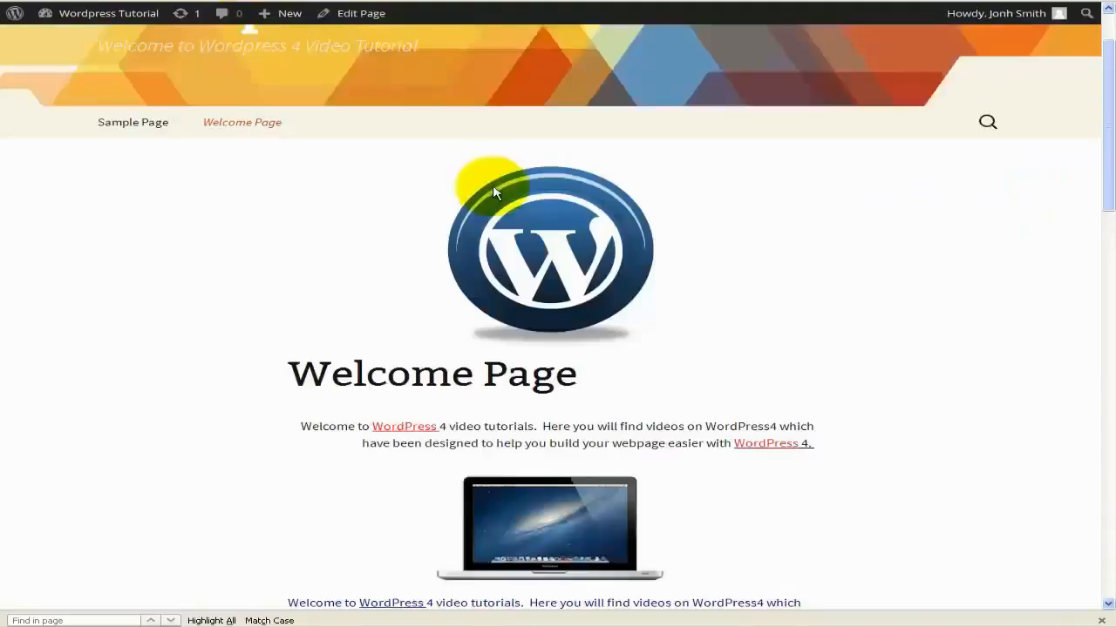
scroll(491, 186, down, 15)
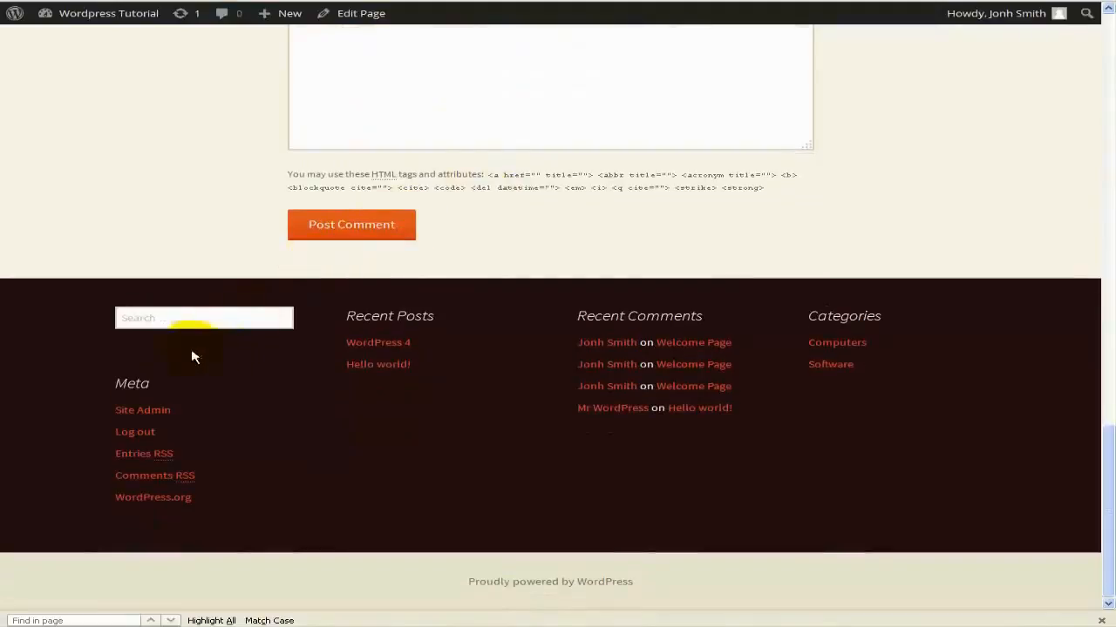
scroll(828, 349, up, 3)
scroll(828, 347, up, 20)
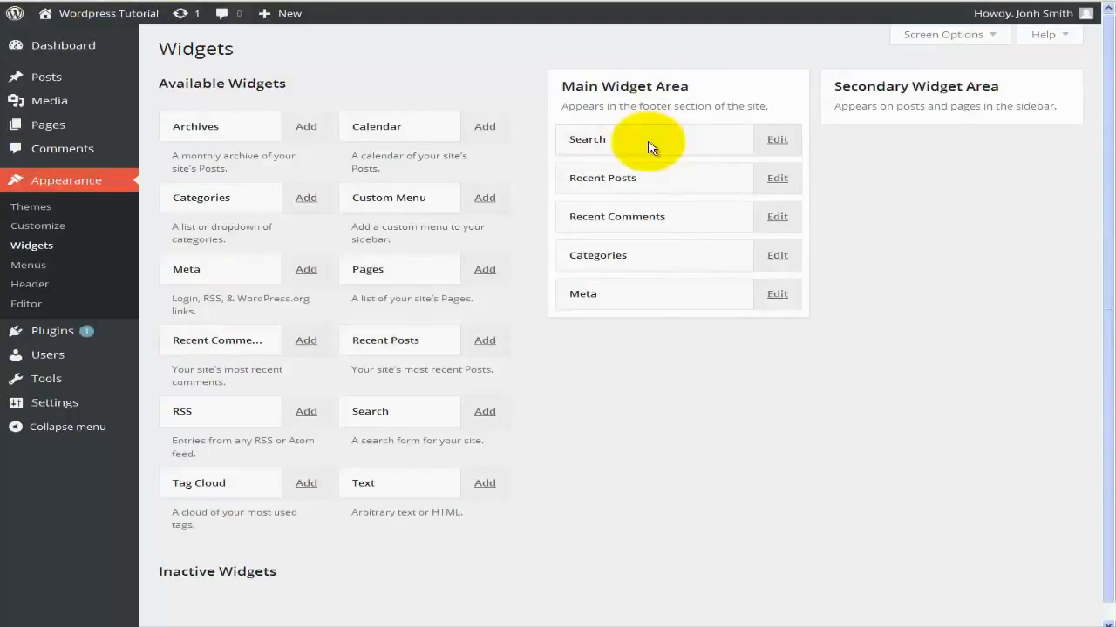
Title the Search widget 'Search the site', keep it at position 1, and save.
click(775, 140)
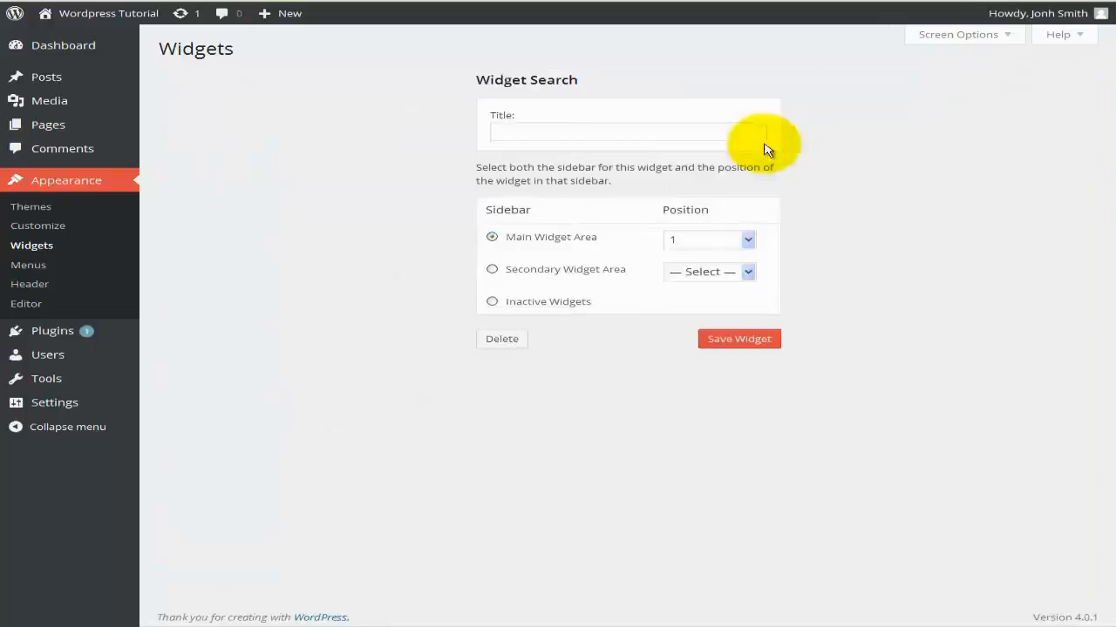
click(572, 133)
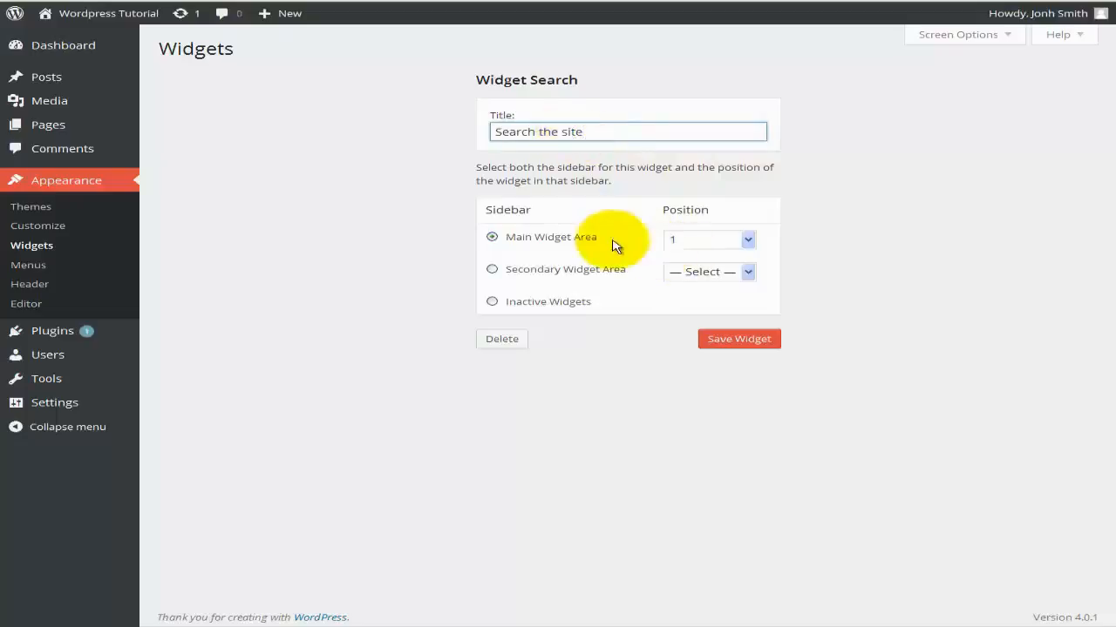
click(698, 248)
click(703, 247)
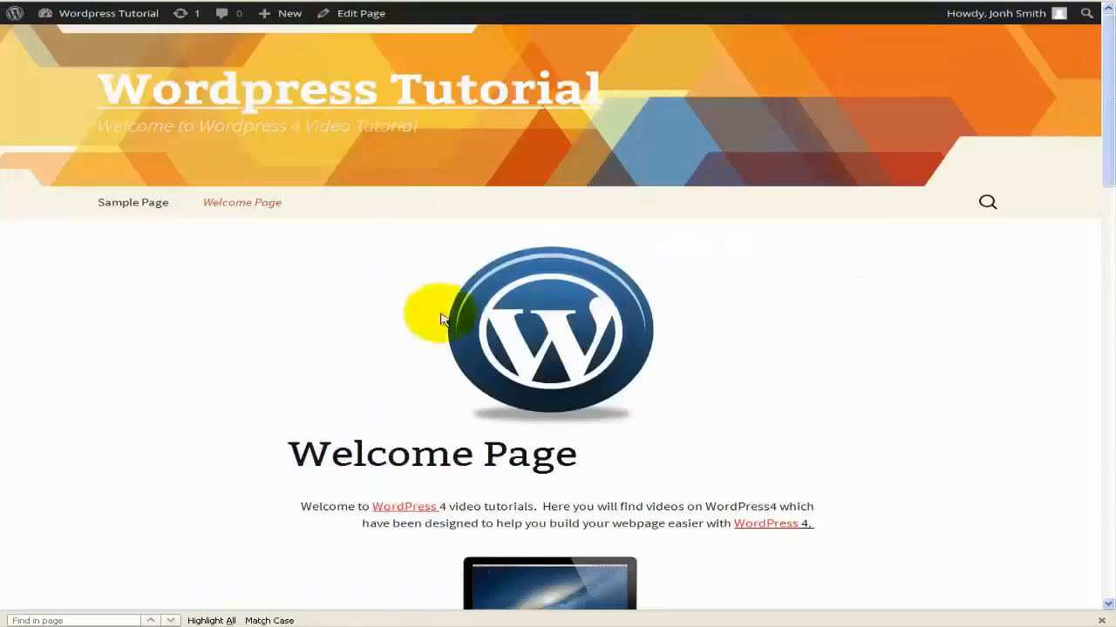
scroll(450, 318, down, 15)
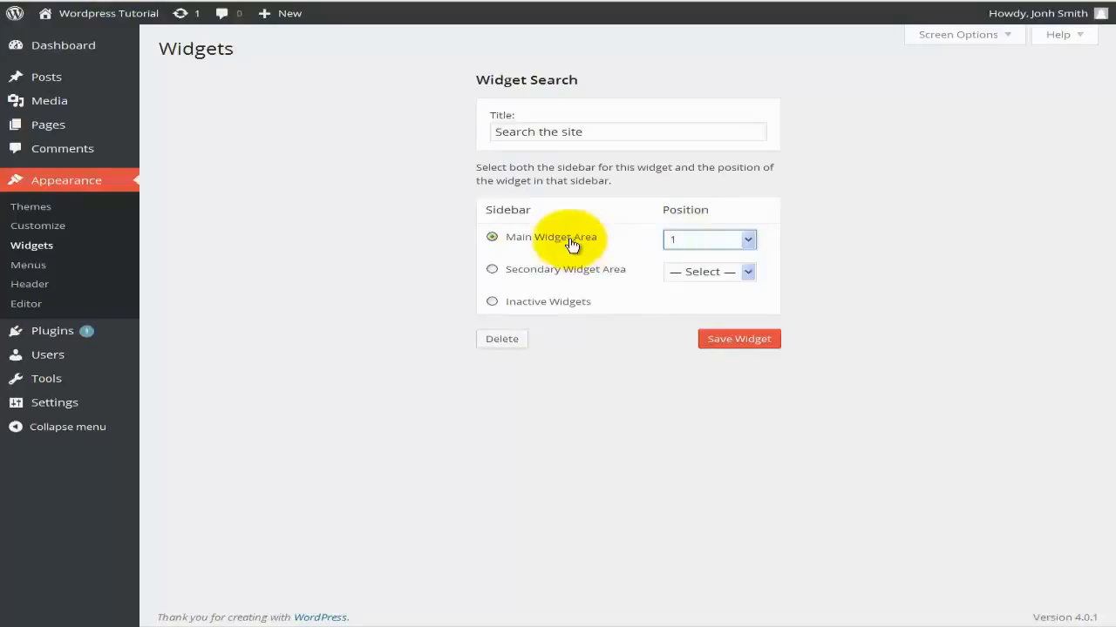
click(721, 343)
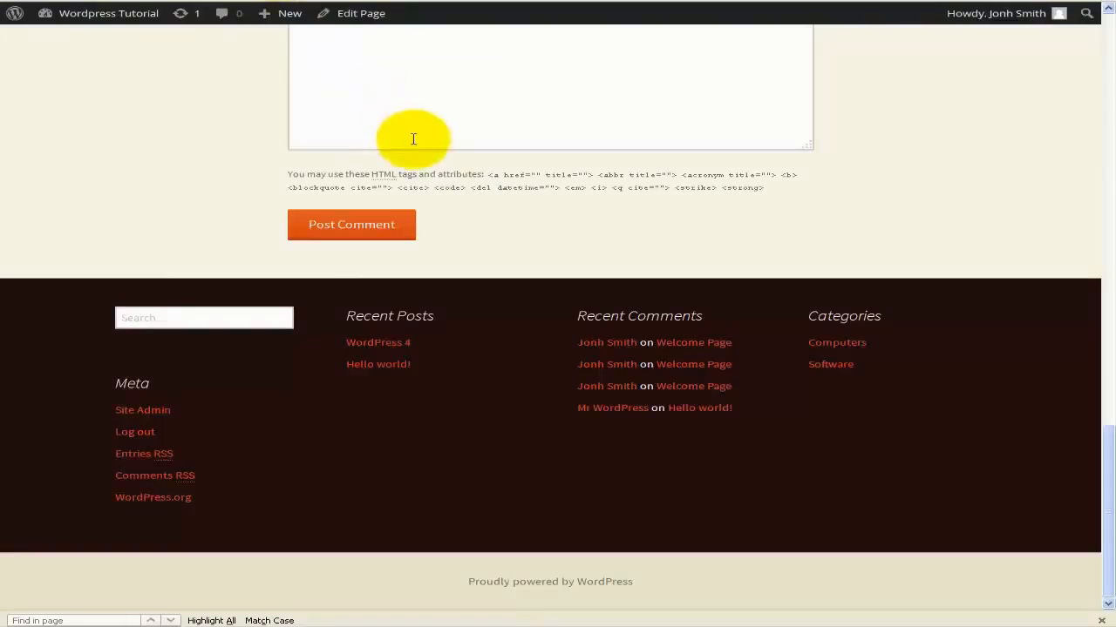
Reload the site to check the new 'Search the site' footer heading.
click(722, 0)
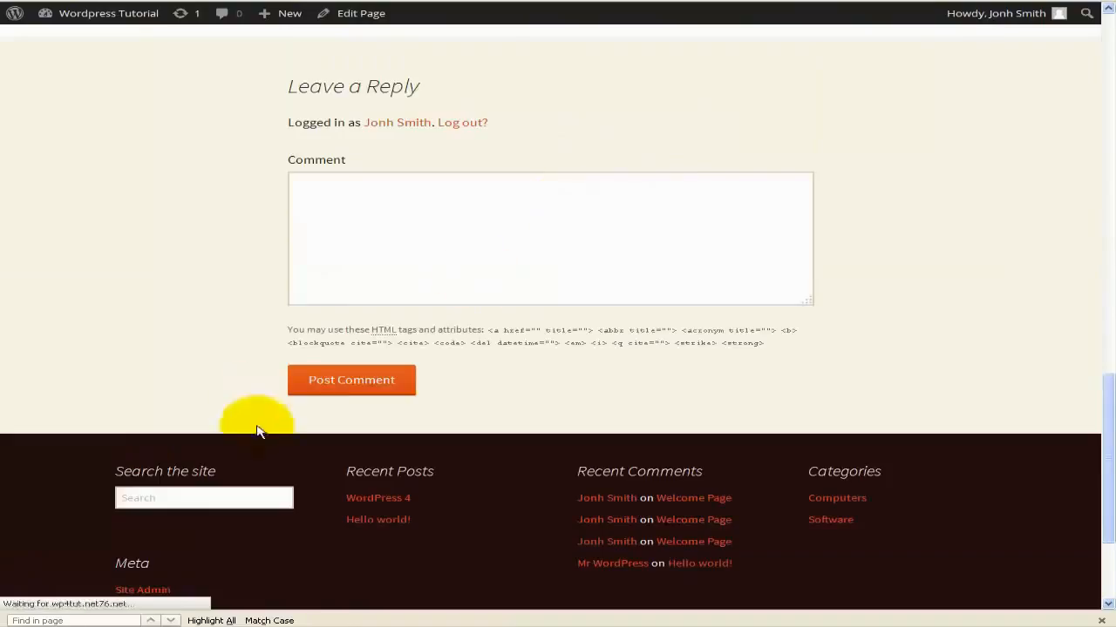
drag(116, 474, 215, 473)
click(241, 472)
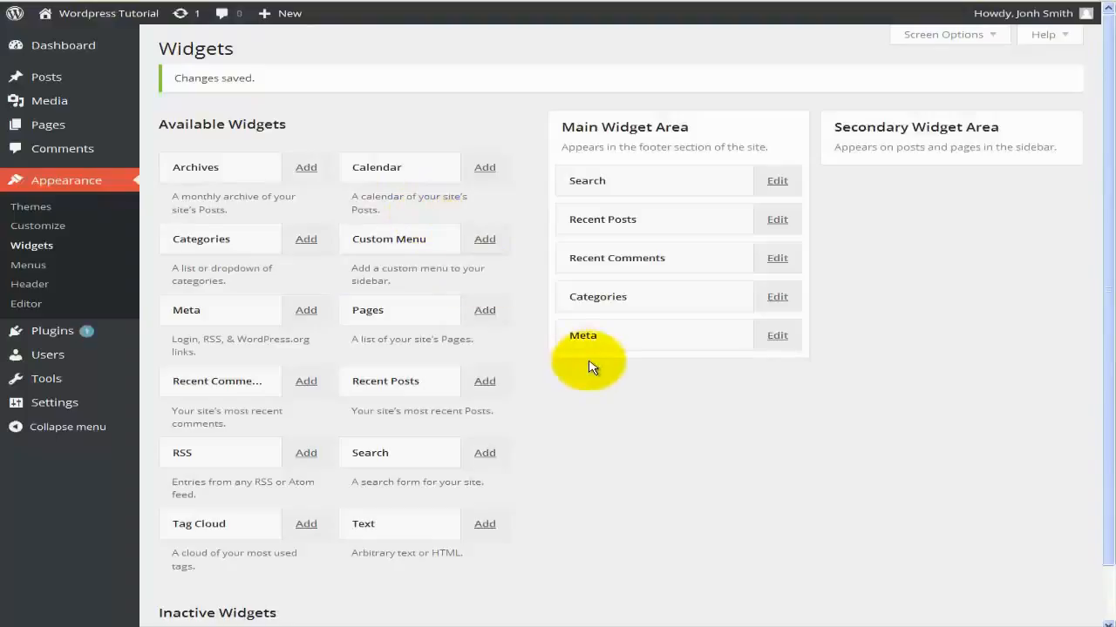
scroll(588, 366, down, 1)
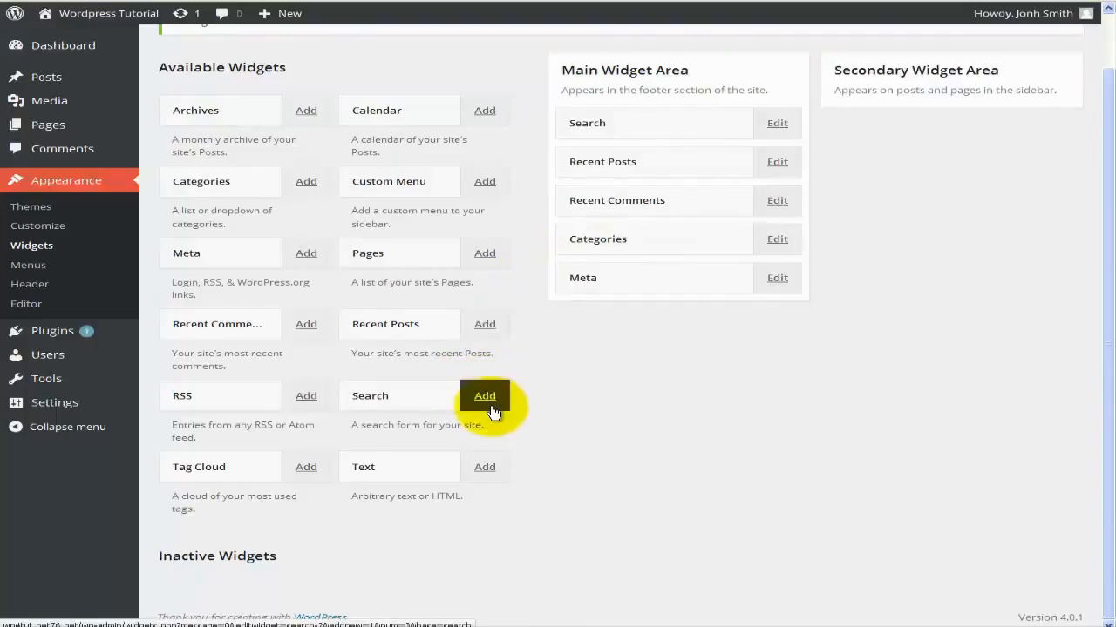
Add a Calendar widget titled 'Calendar' at position 1 of the Main Widget Area.
click(486, 113)
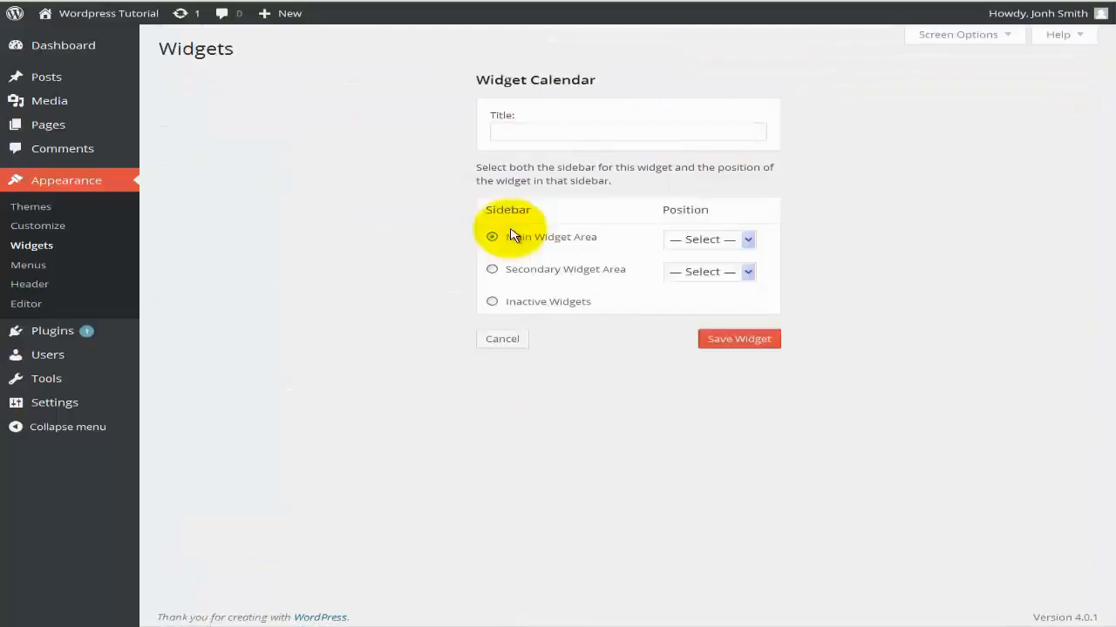
click(524, 135)
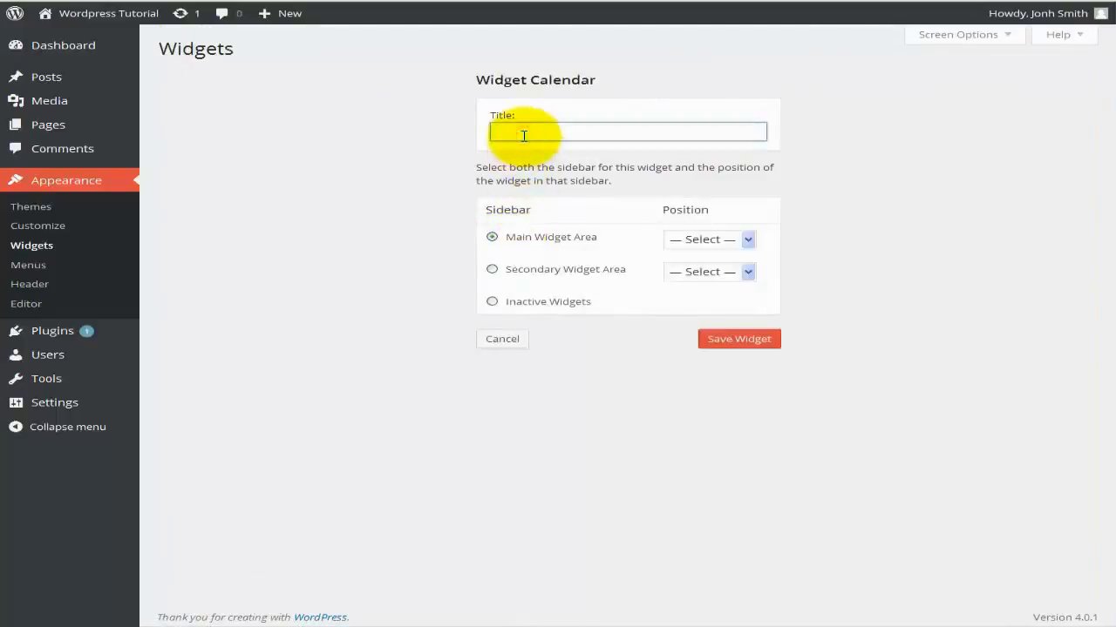
text(Calendar)
key(Tab)
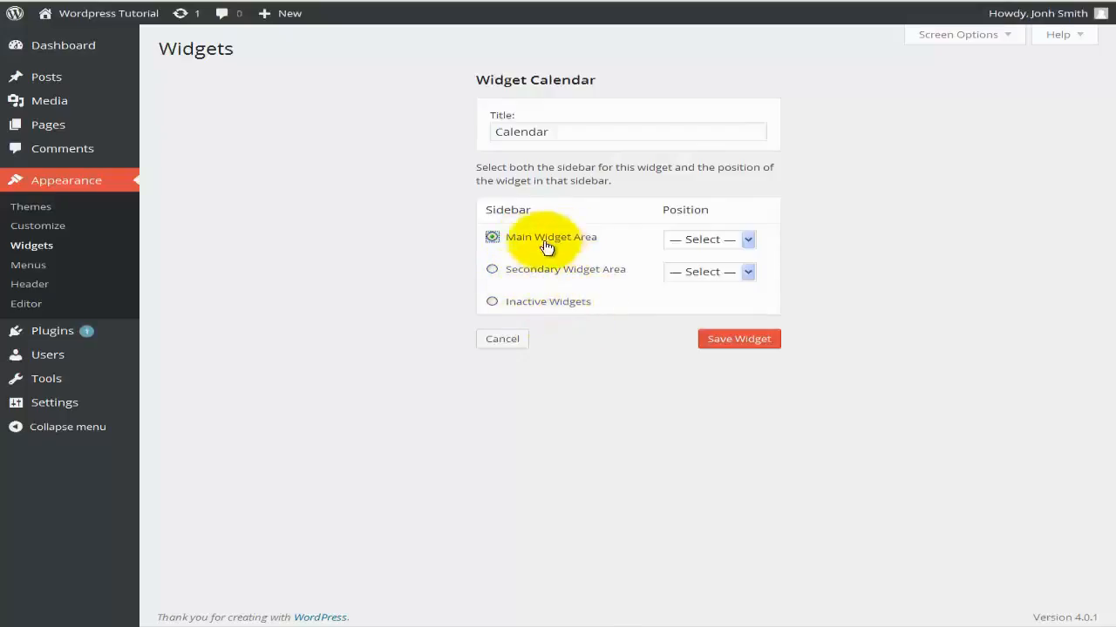
click(704, 240)
click(694, 273)
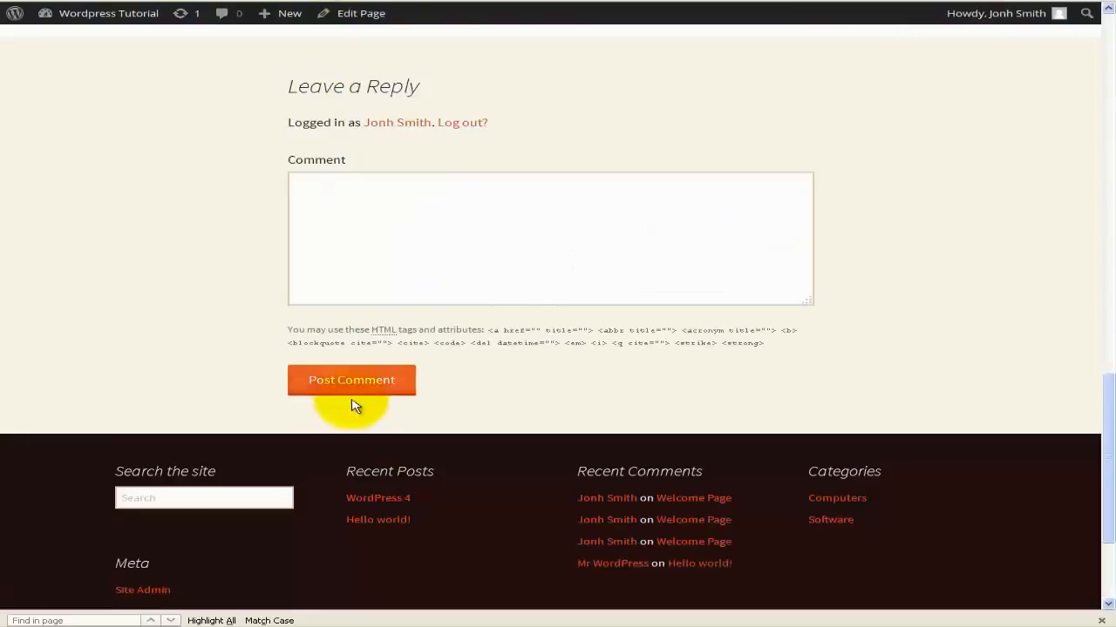
scroll(361, 406, down, 3)
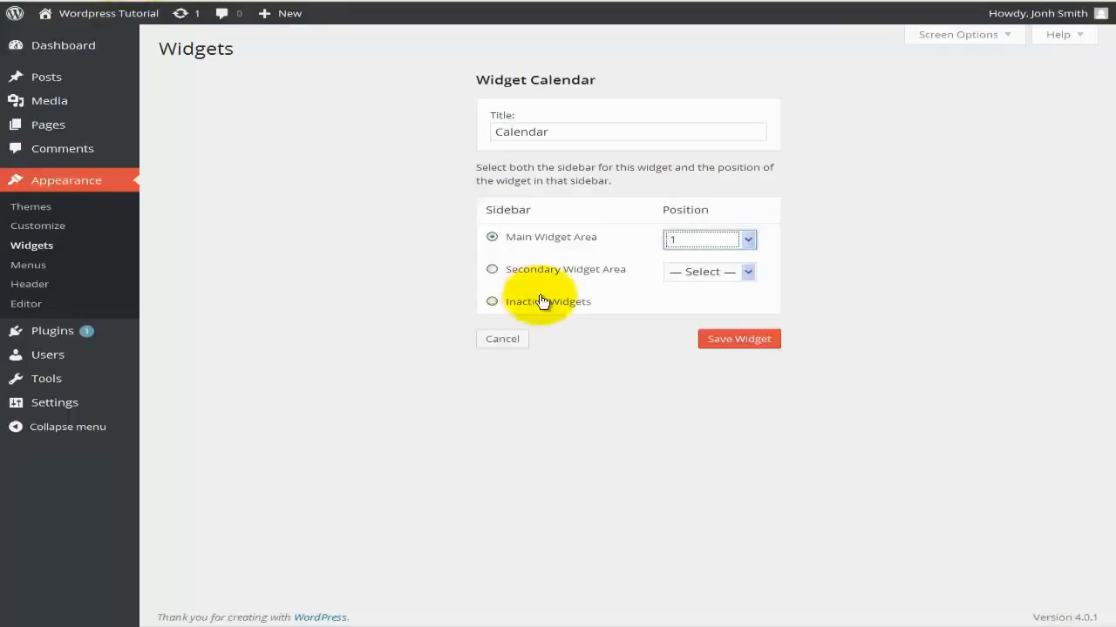
click(738, 342)
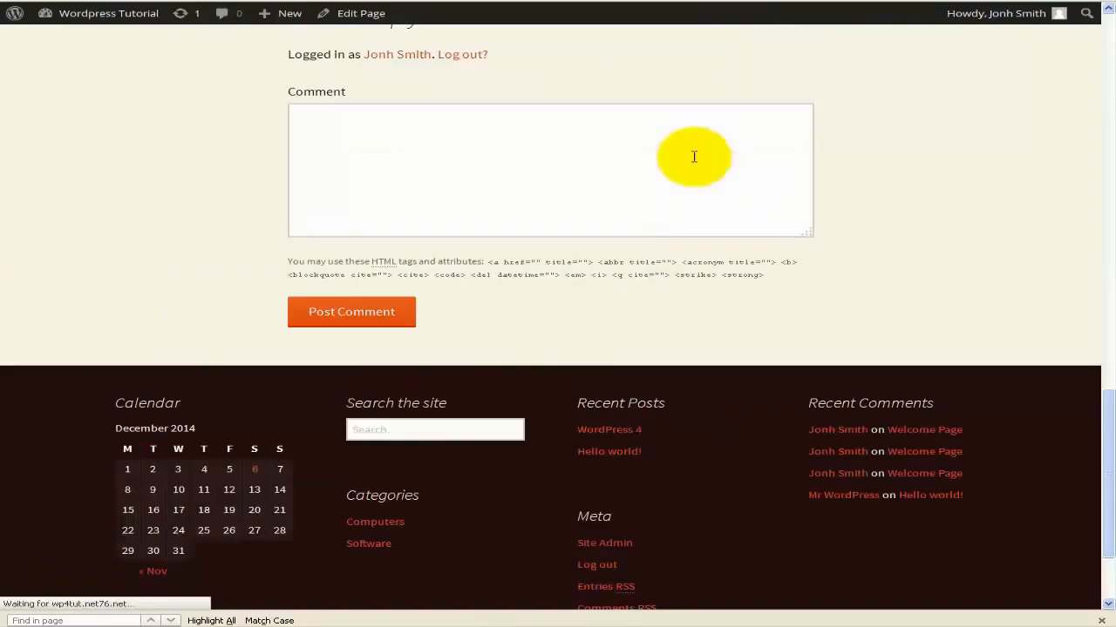
Scroll to the footer's December 2014 calendar, then return to the Widgets page.
scroll(466, 277, down, 3)
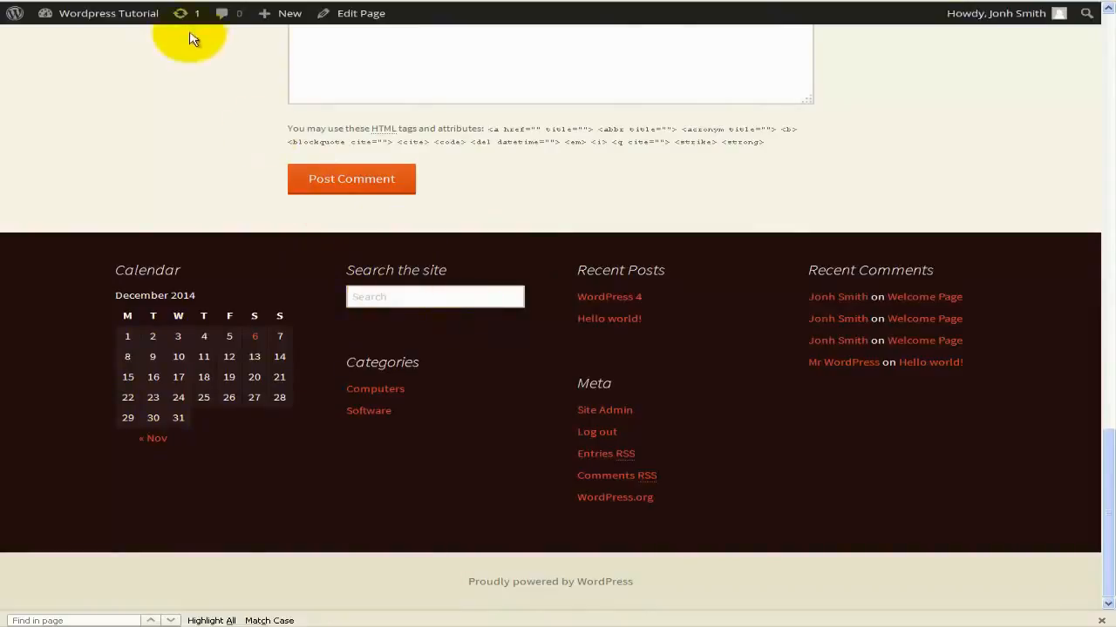
click(105, 2)
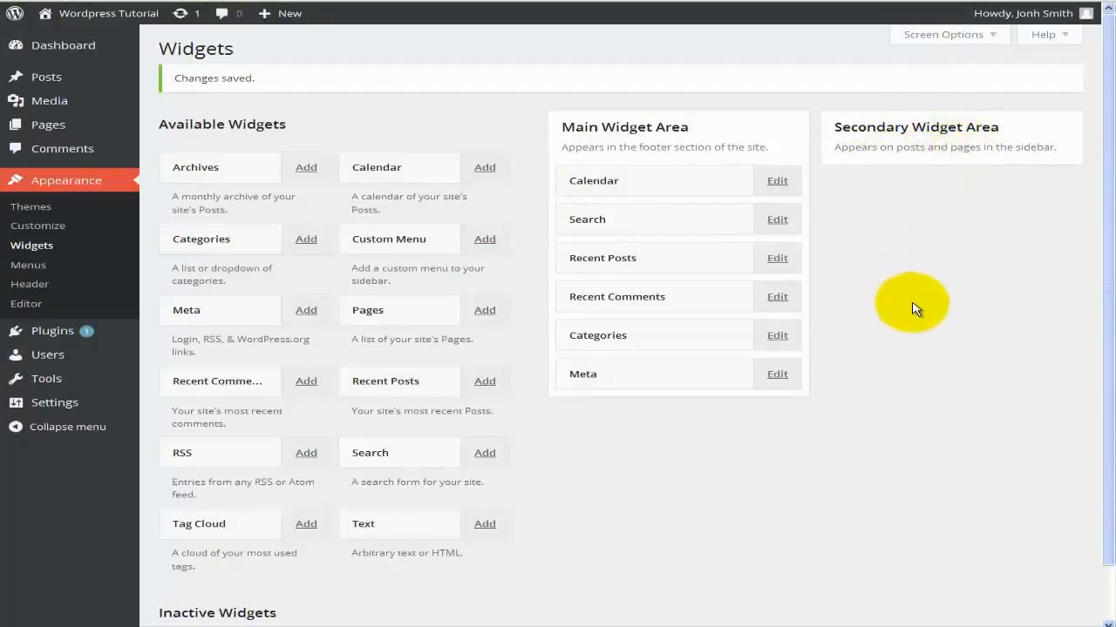
Add a Pages widget sorted by page title at position 1 of the Secondary Widget Area.
scroll(915, 310, down, 2)
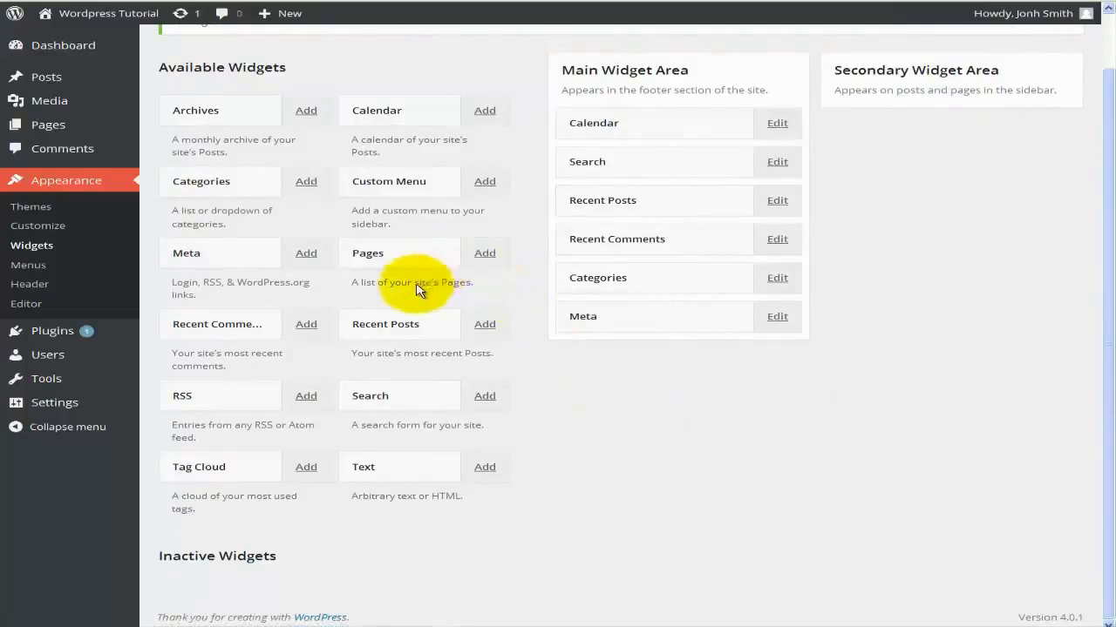
click(482, 262)
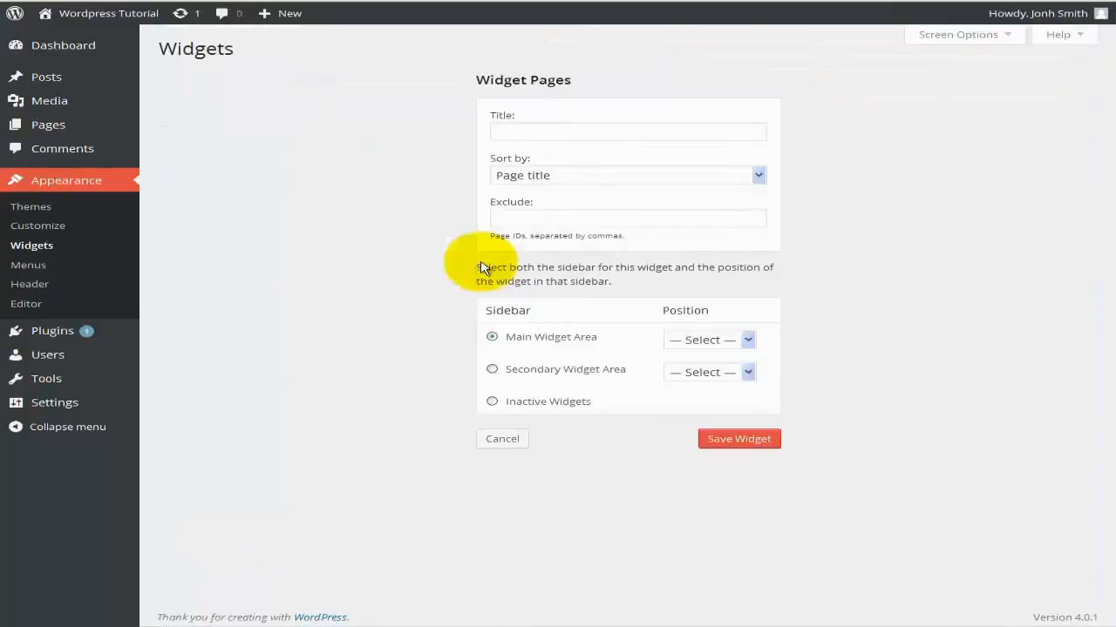
click(533, 131)
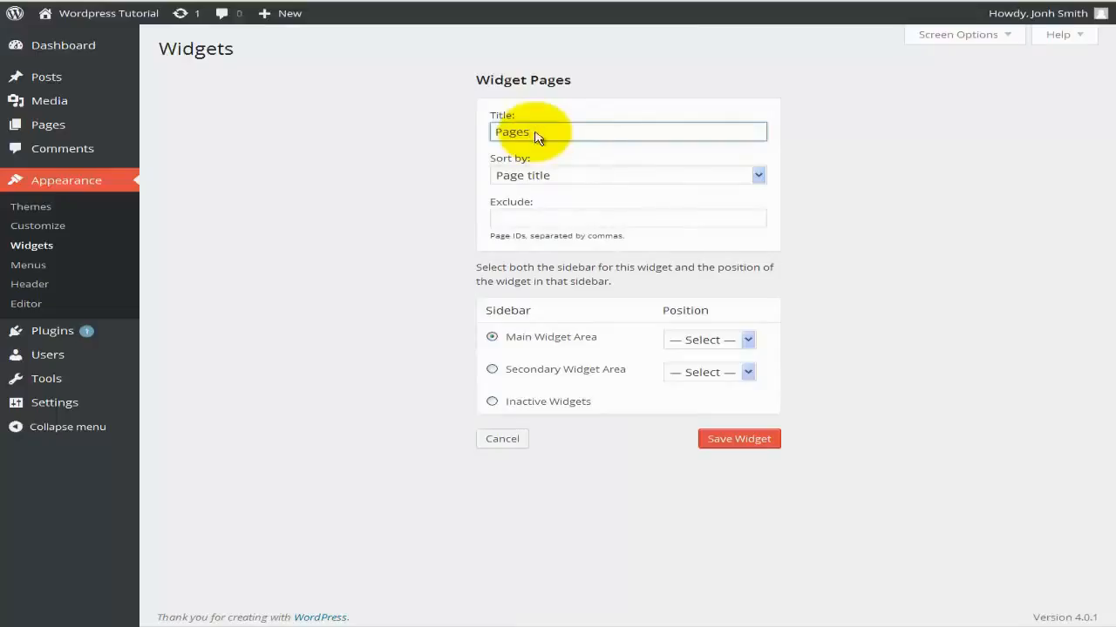
click(620, 175)
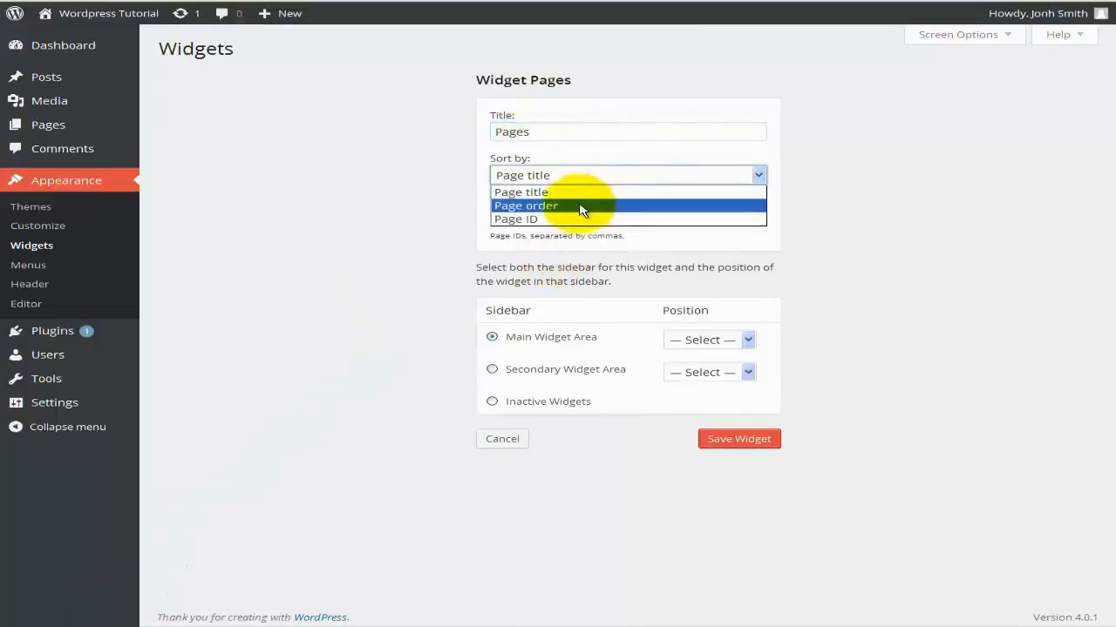
click(405, 225)
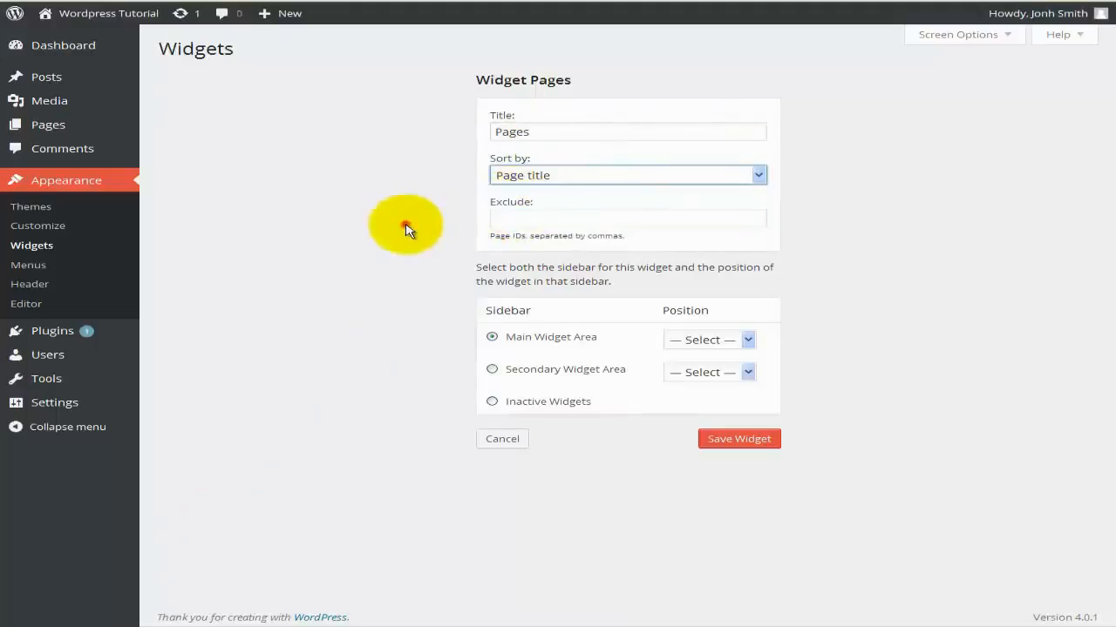
click(542, 215)
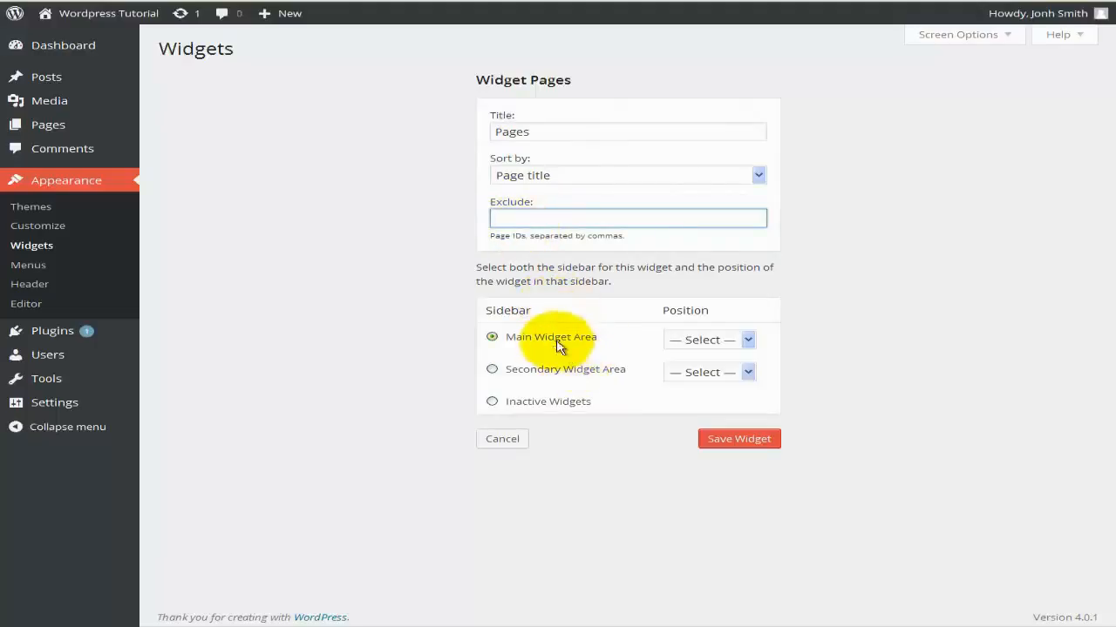
click(534, 375)
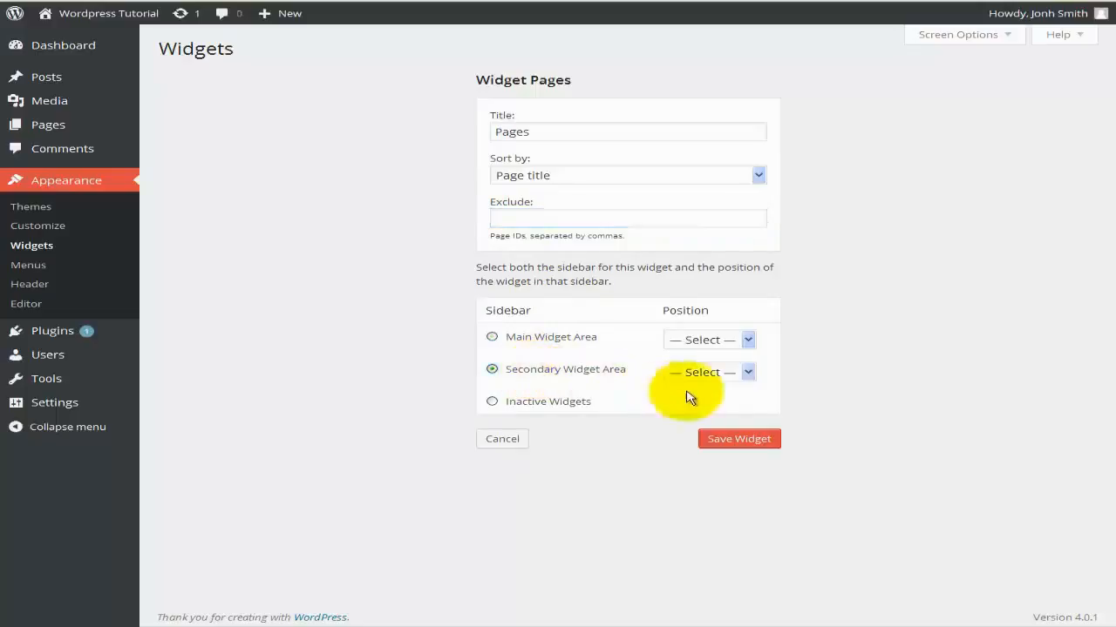
click(745, 374)
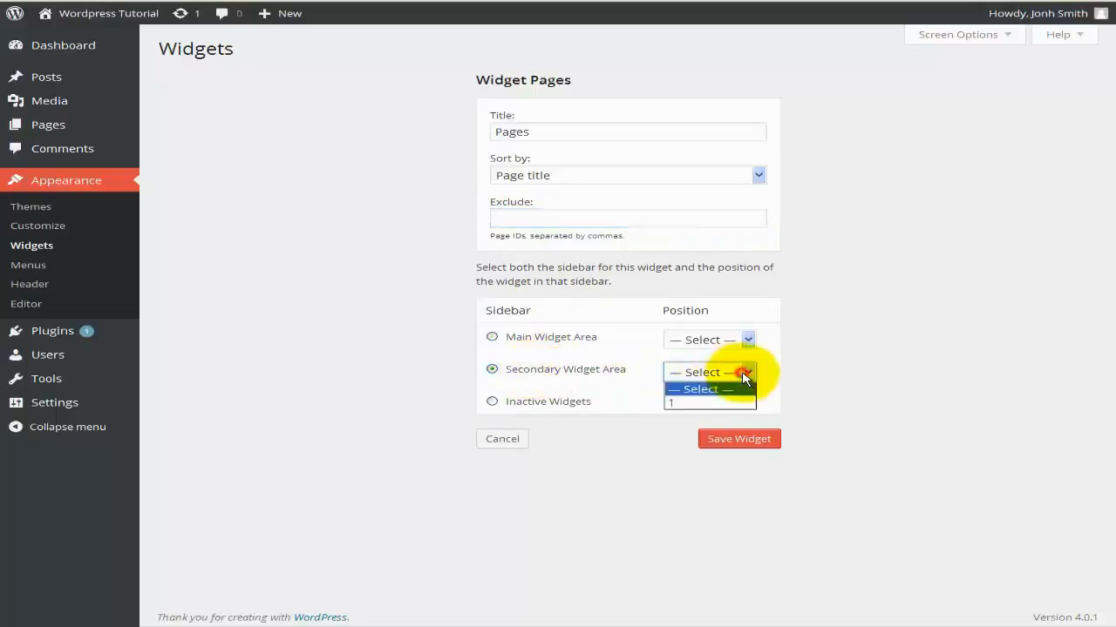
click(684, 405)
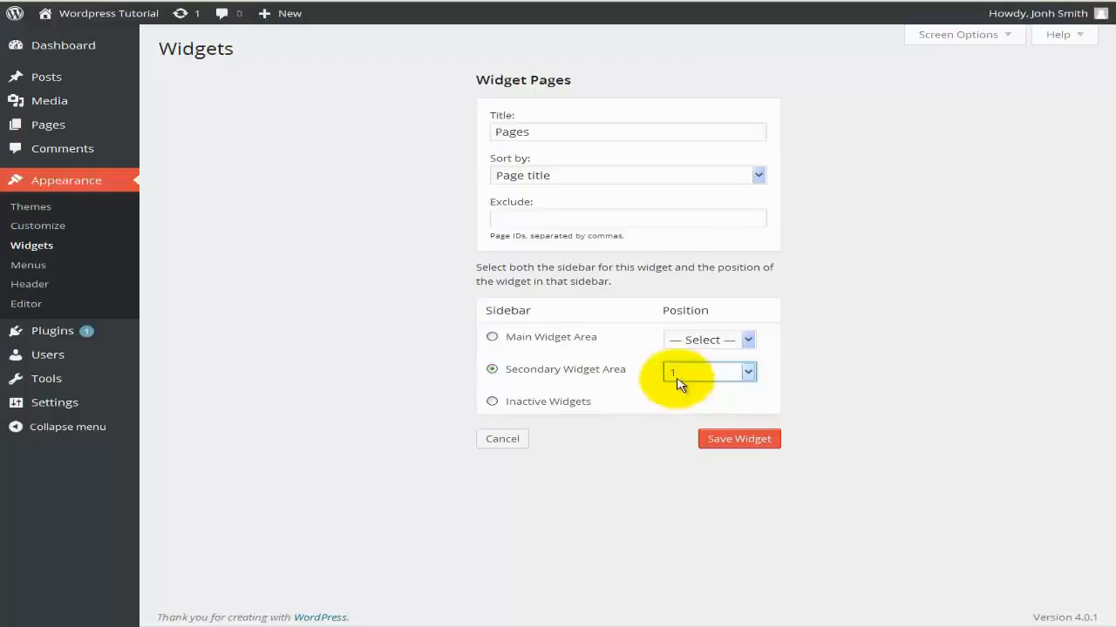
click(739, 440)
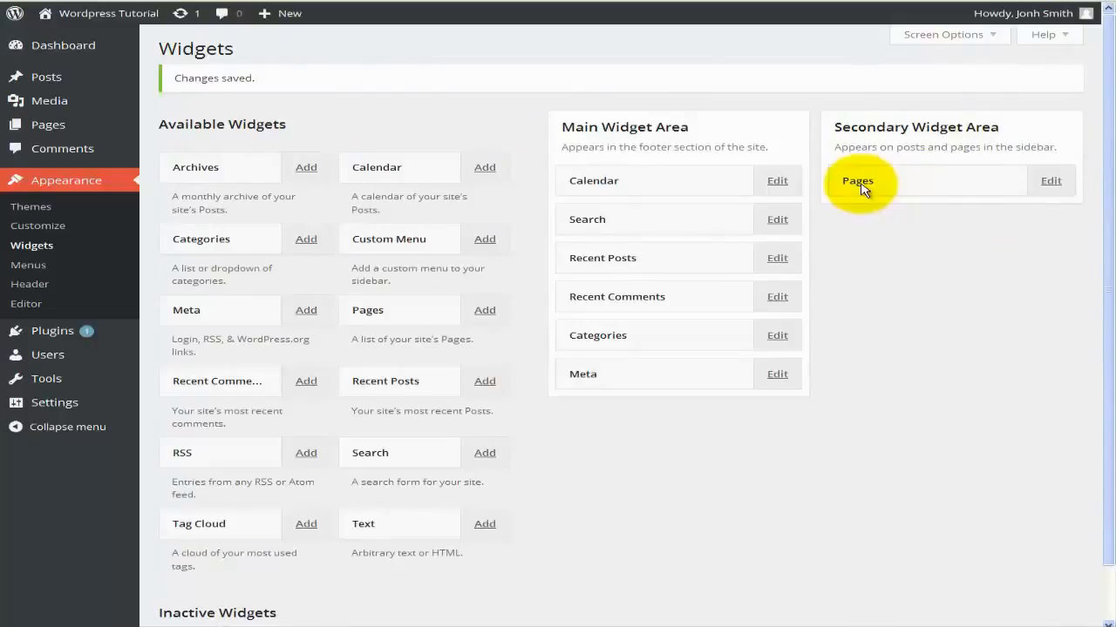
Recheck the Pages widget settings, then go back to the Welcome Page.
click(1048, 189)
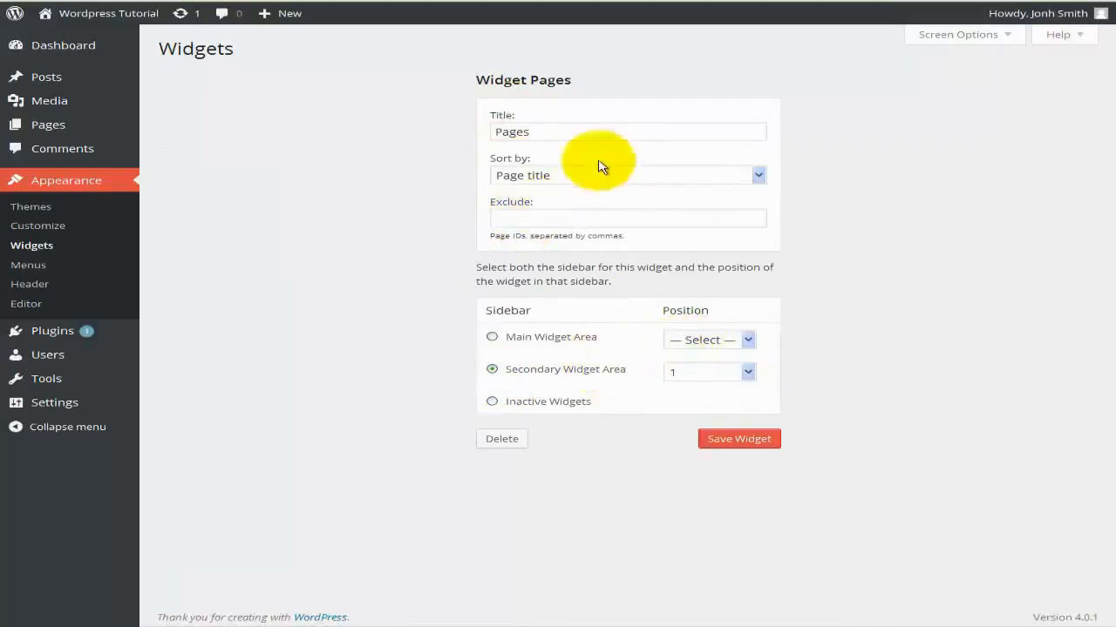
click(24, 1)
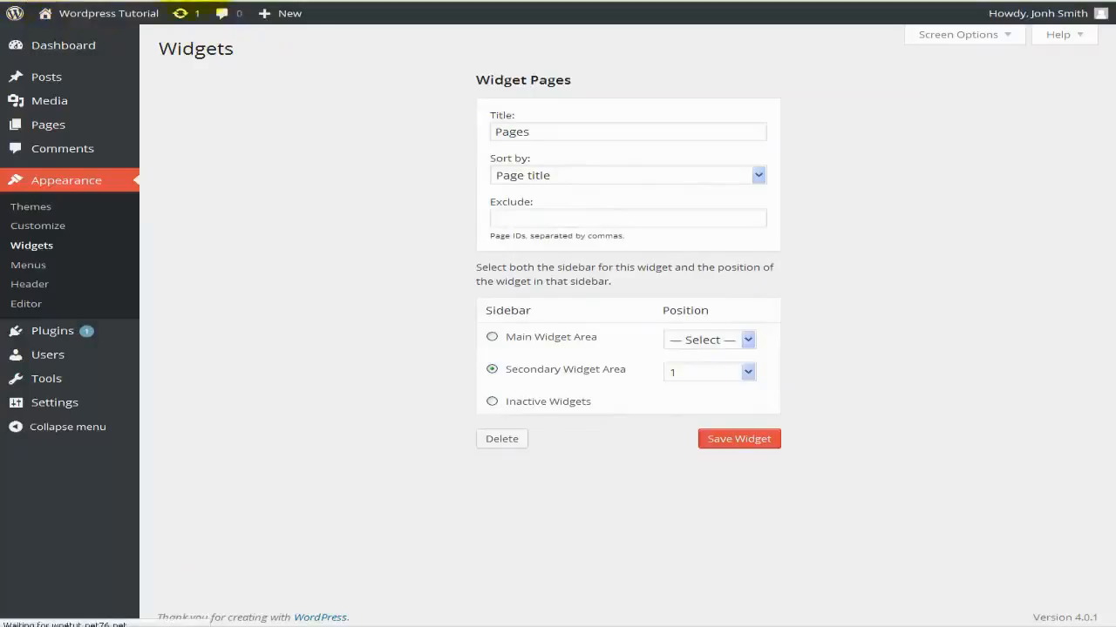
scroll(610, 279, up, 12)
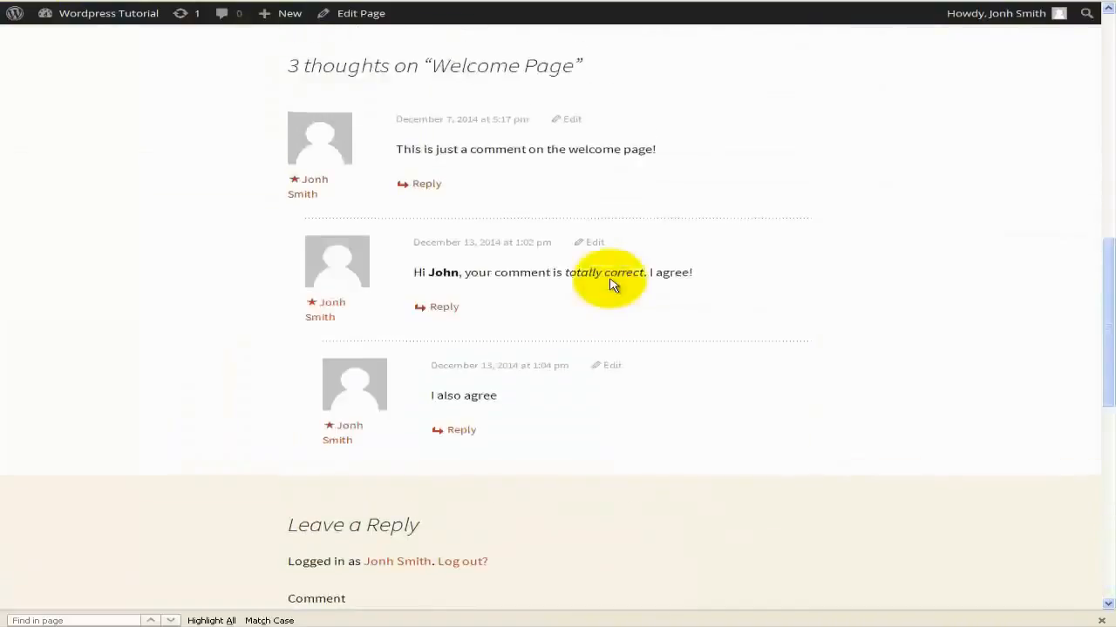
Scroll the Welcome Page to see Sample Page and Welcome Page listed under Pages.
scroll(610, 279, up, 3)
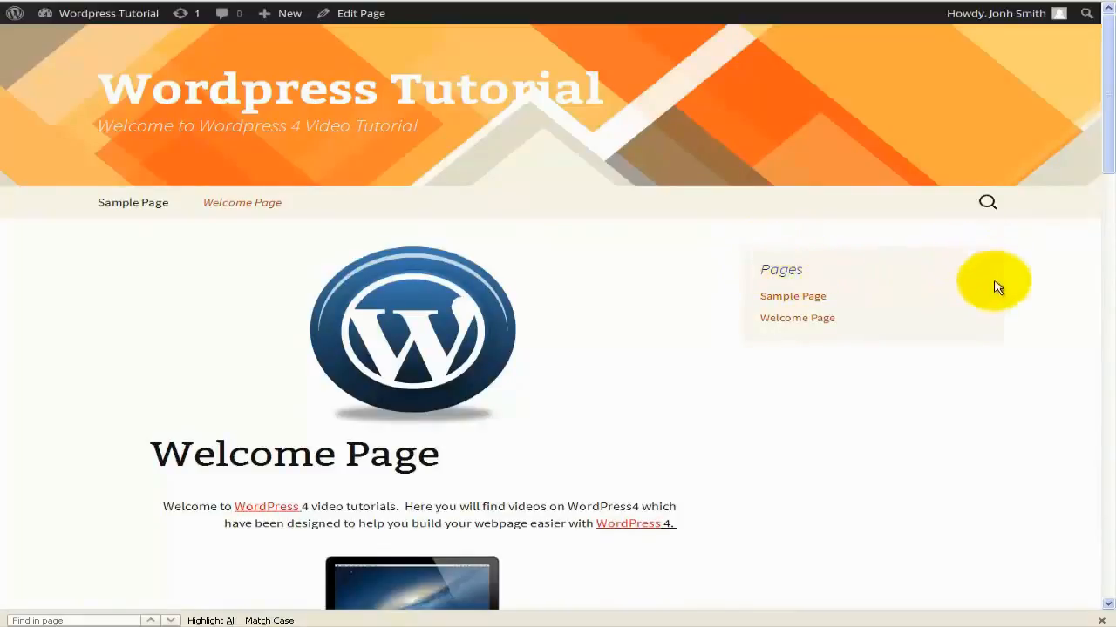
scroll(964, 260, down, 1)
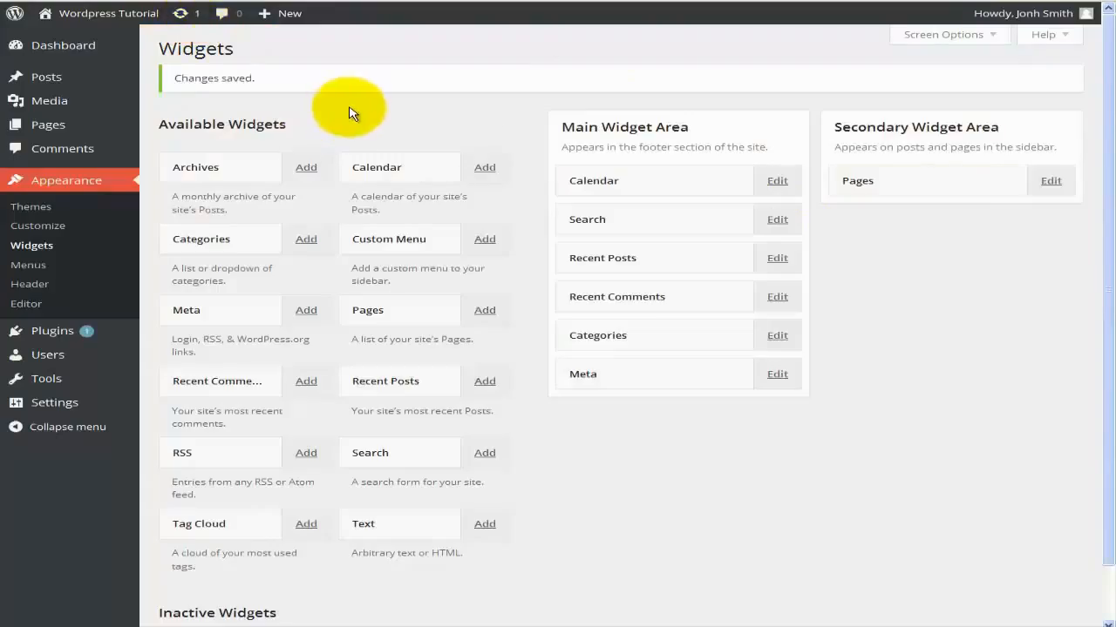
Delete the Calendar widget from the Main Widget Area.
scroll(613, 401, down, 1)
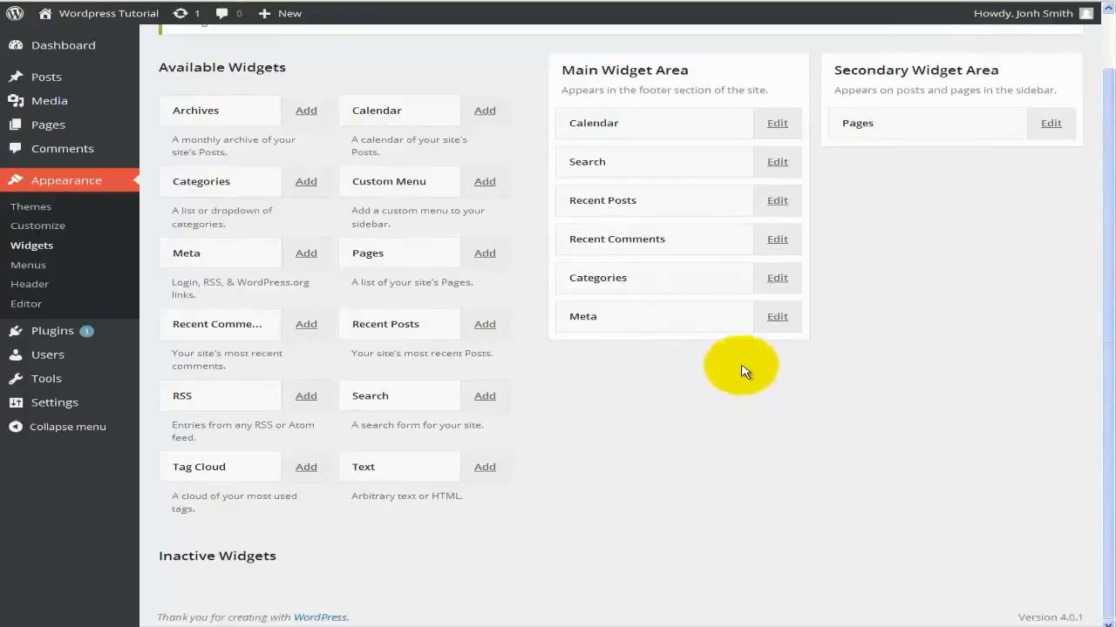
click(776, 124)
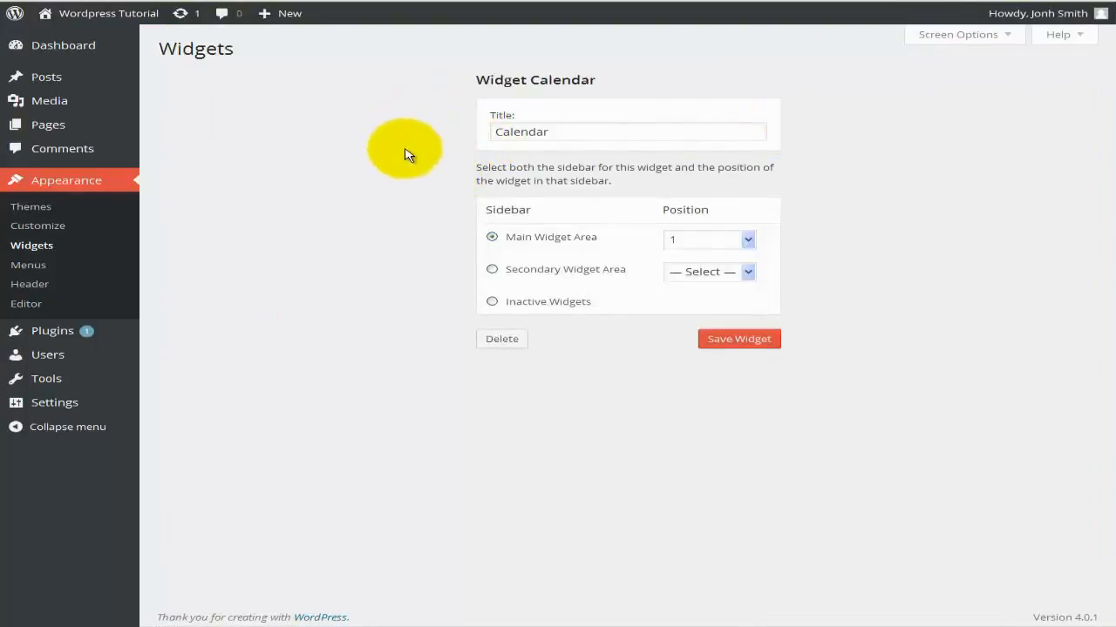
click(510, 344)
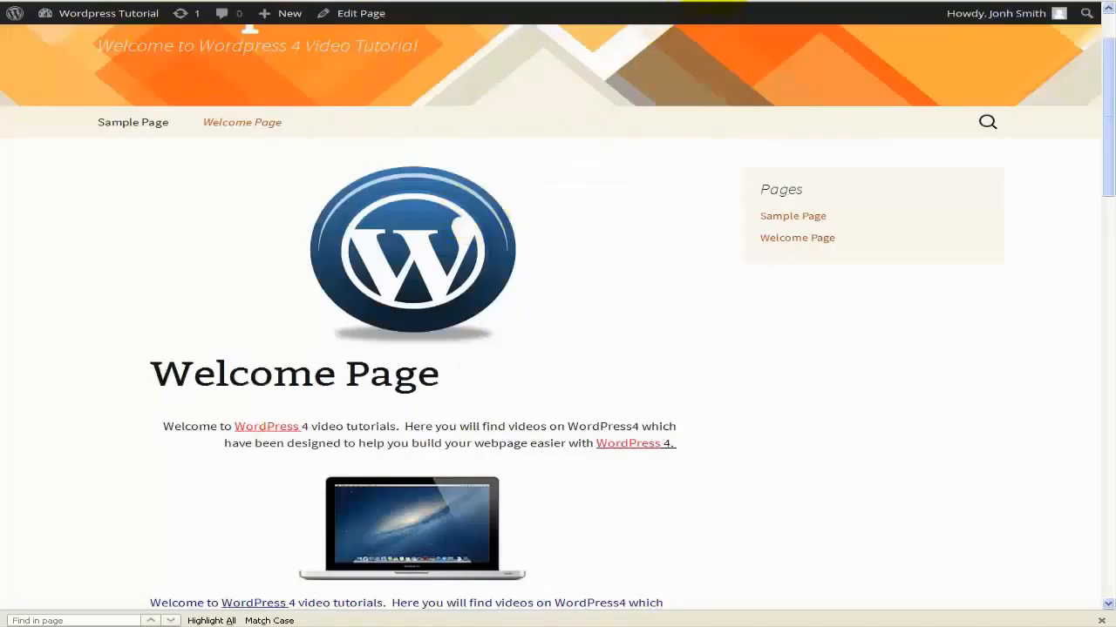
Check that the live site footer no longer shows a calendar, then return to Widgets.
click(707, 49)
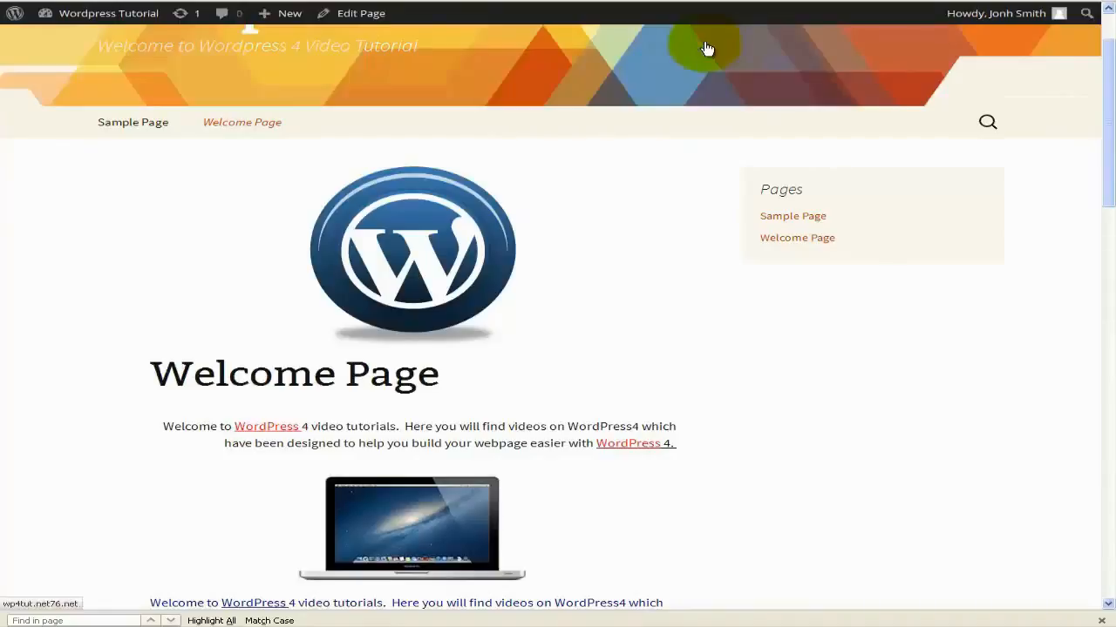
scroll(707, 49, down, 15)
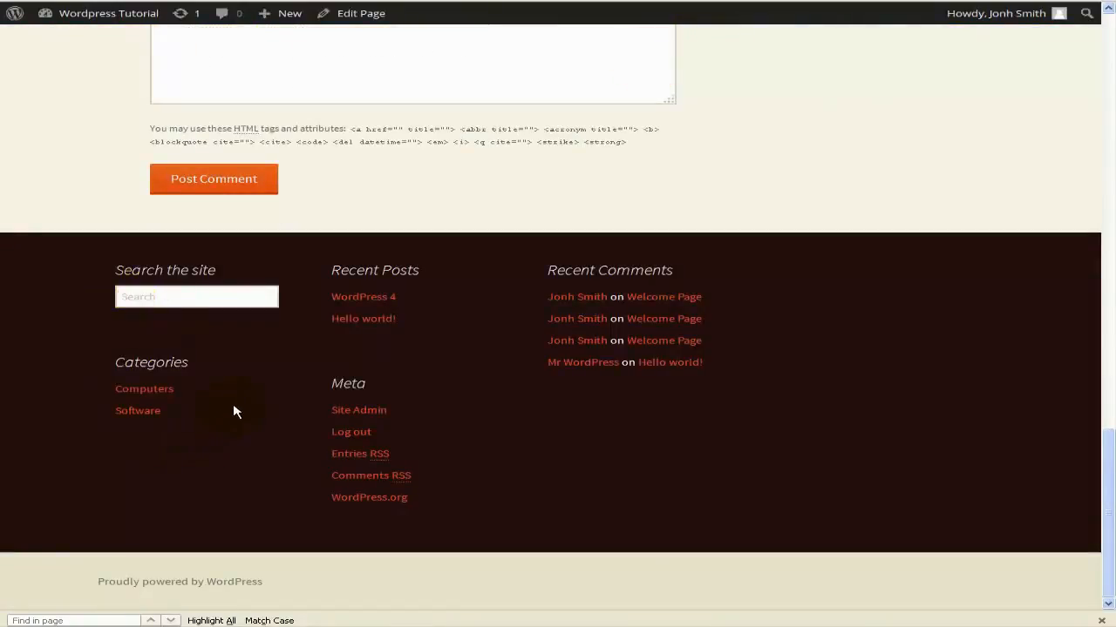
click(181, 1)
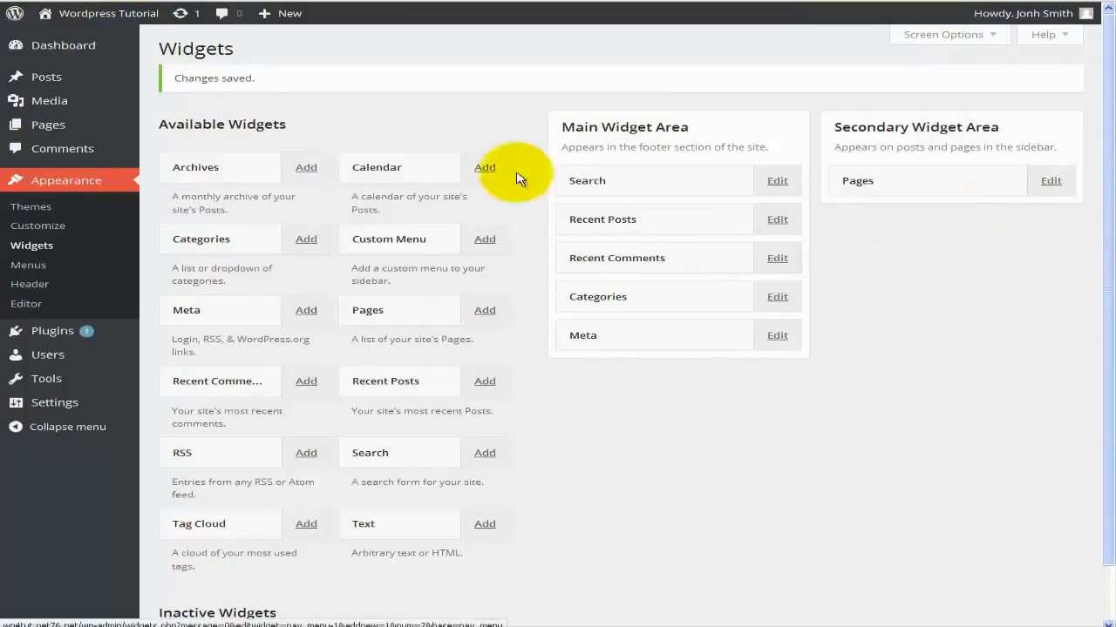
Add a Calendar widget titled 'Calendar' to the Secondary Widget Area at position 2 and save it.
click(487, 168)
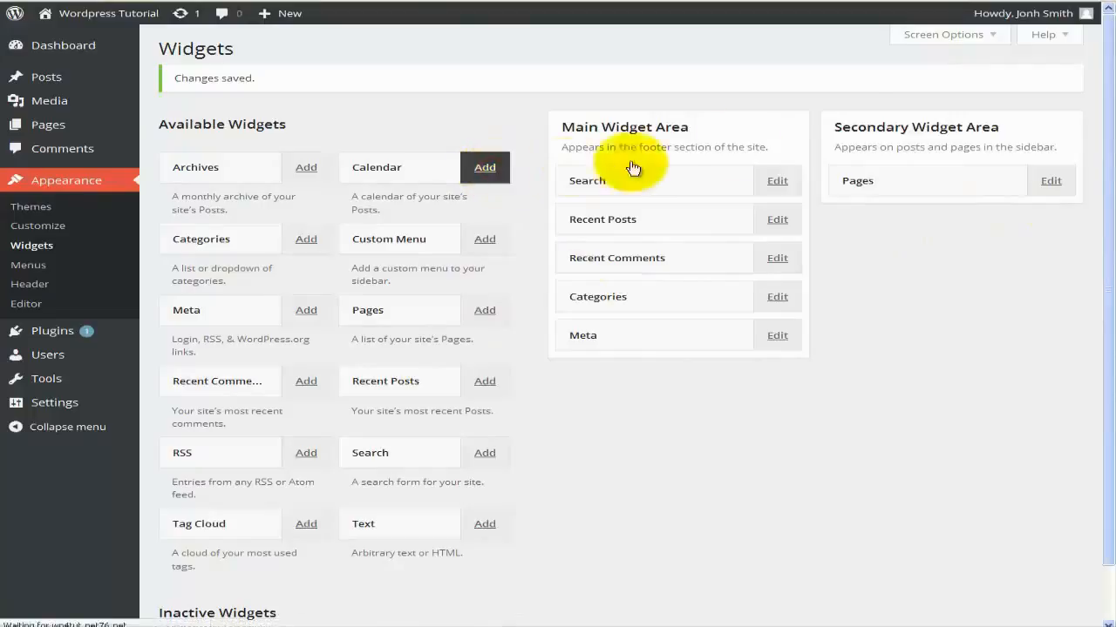
click(593, 137)
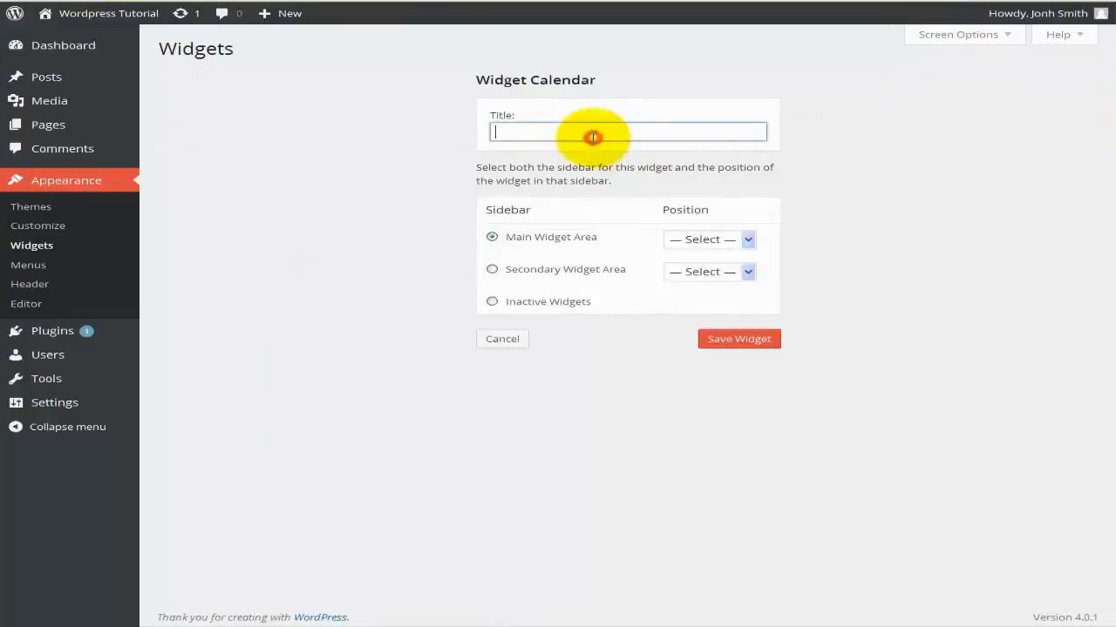
text(Calendar)
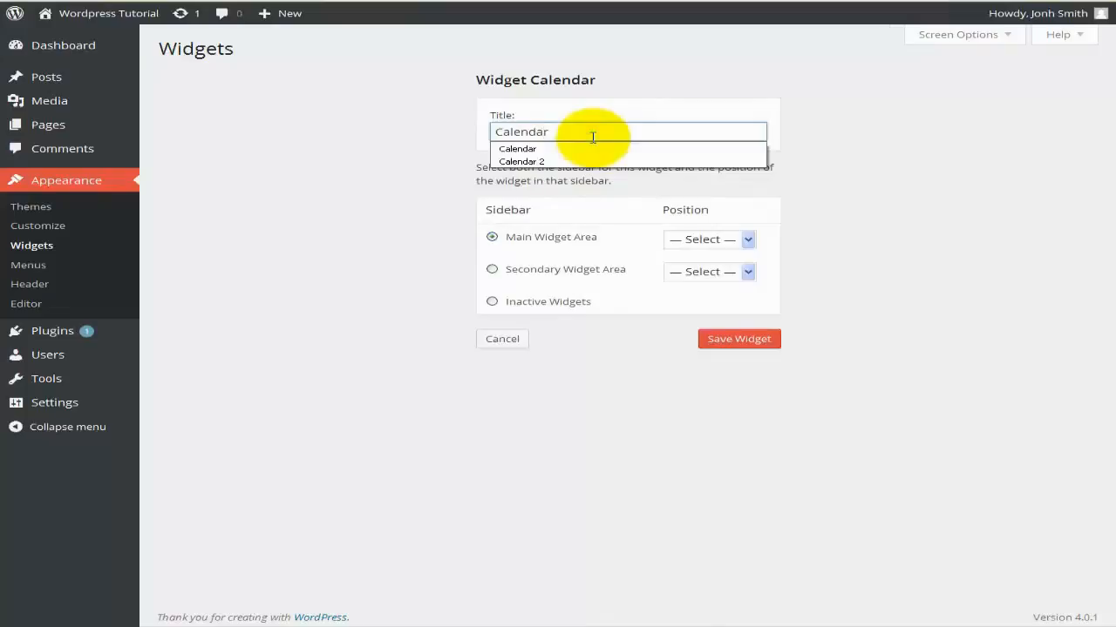
click(527, 275)
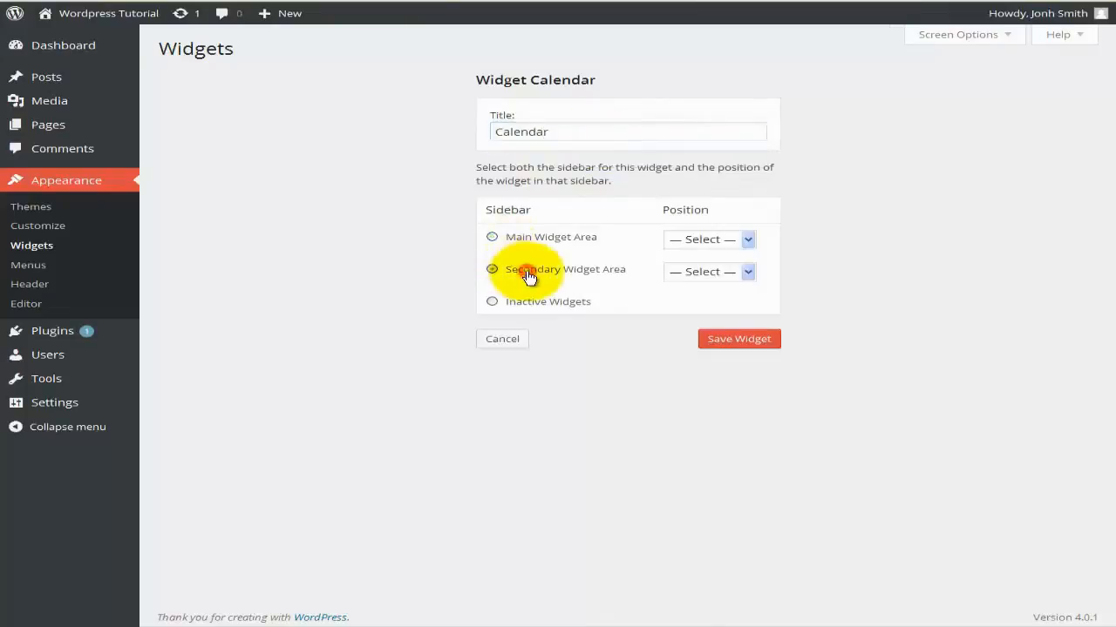
click(747, 274)
click(682, 312)
click(739, 342)
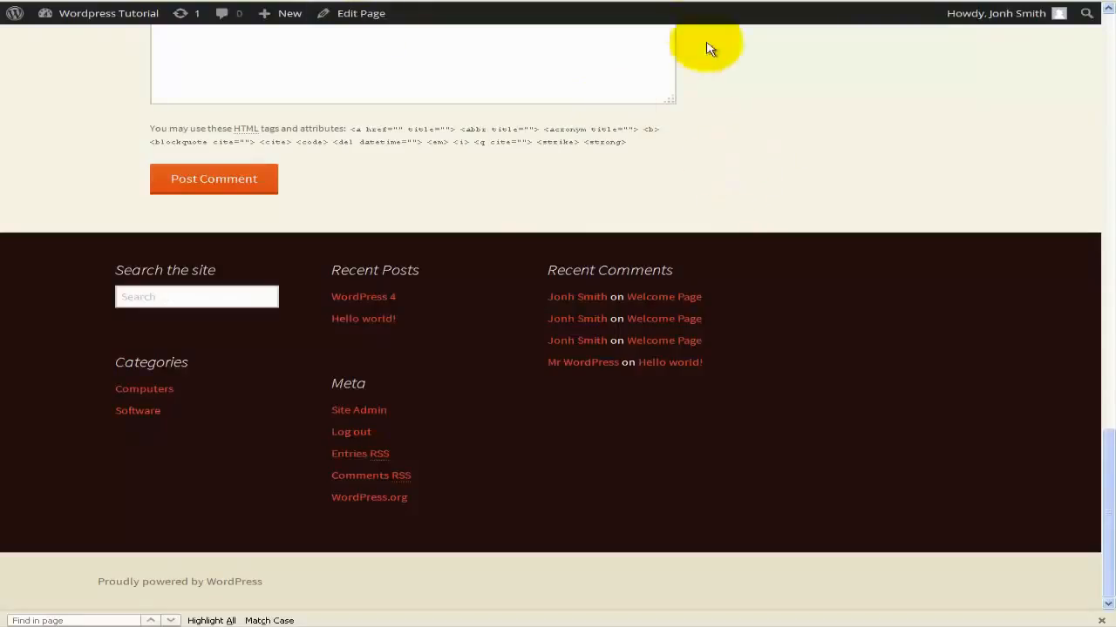
Scroll the front page to the footer widgets and select the Pages and Calendar widget titles.
scroll(715, 27, up, 5)
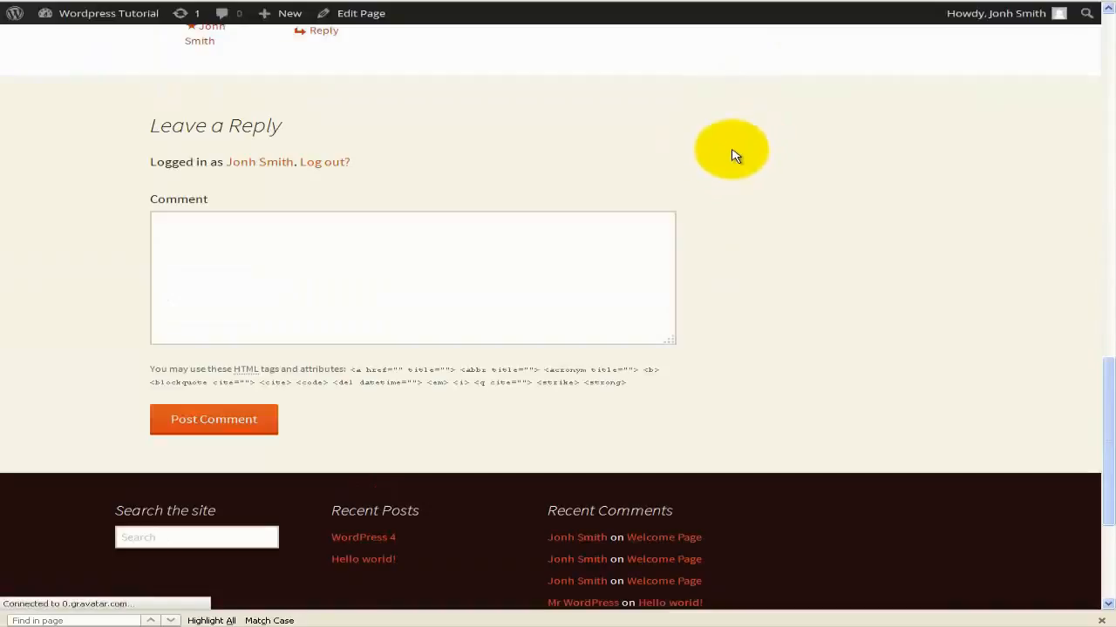
scroll(817, 201, up, 5)
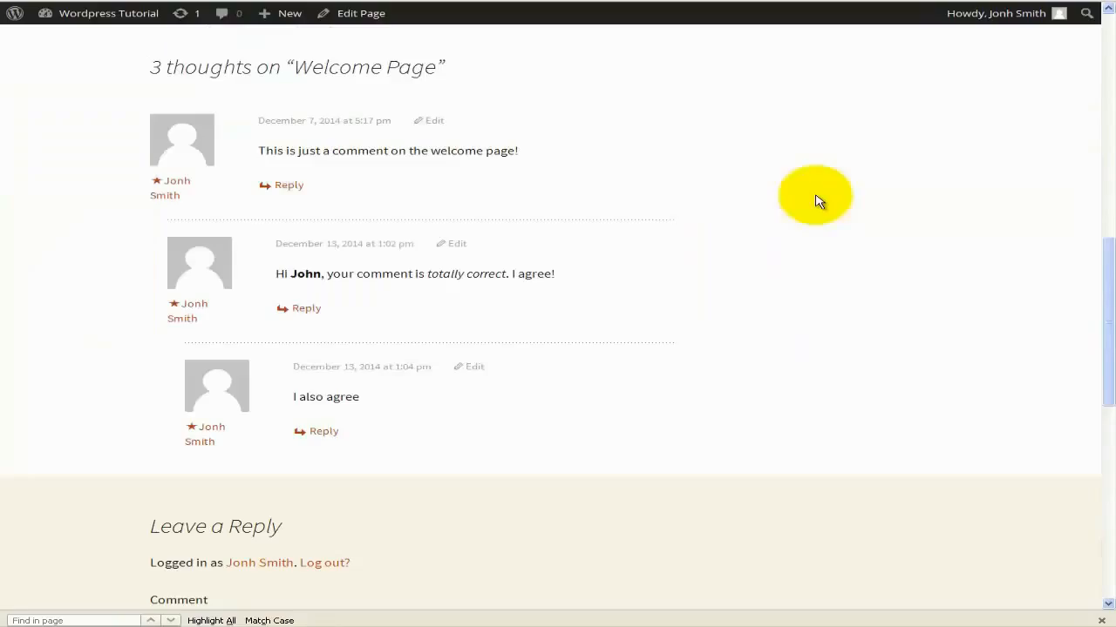
scroll(818, 200, up, 8)
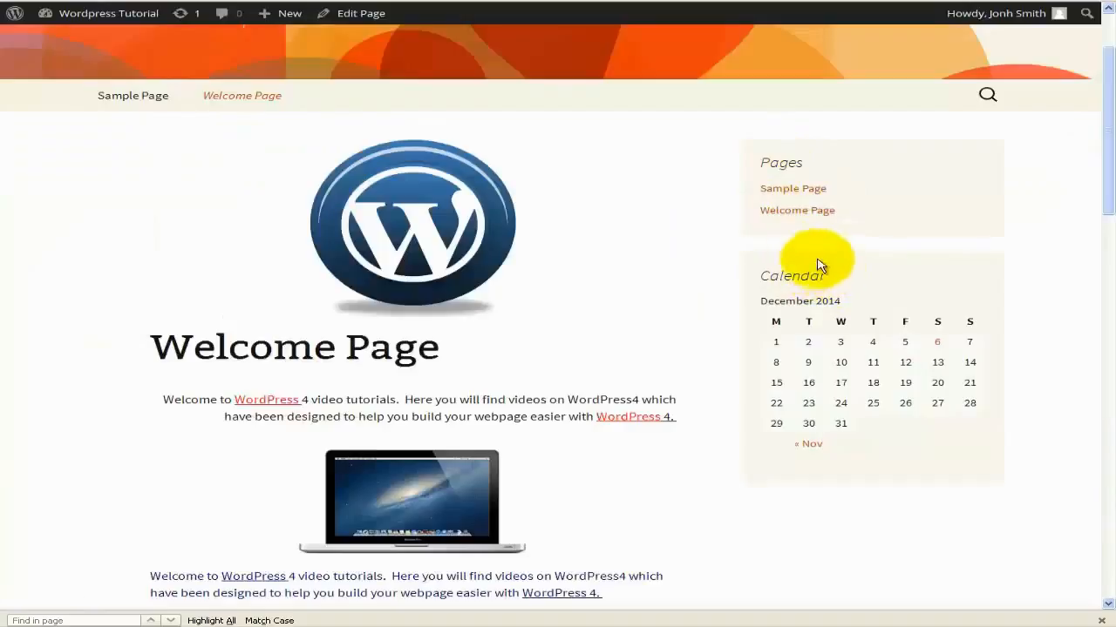
scroll(688, 253, up, 2)
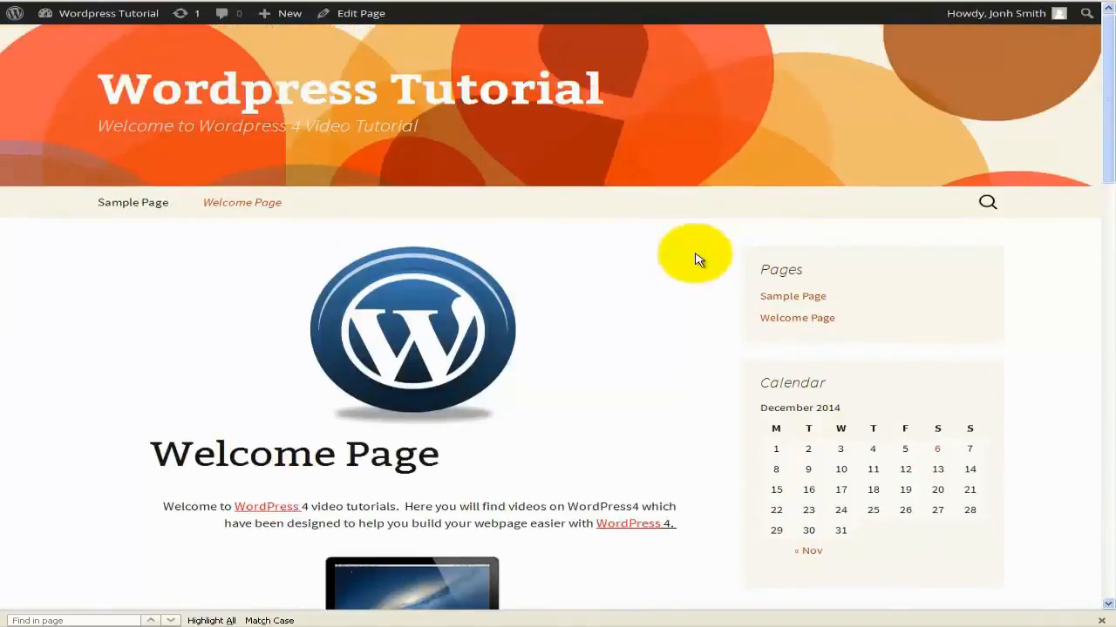
scroll(695, 266, down, 5)
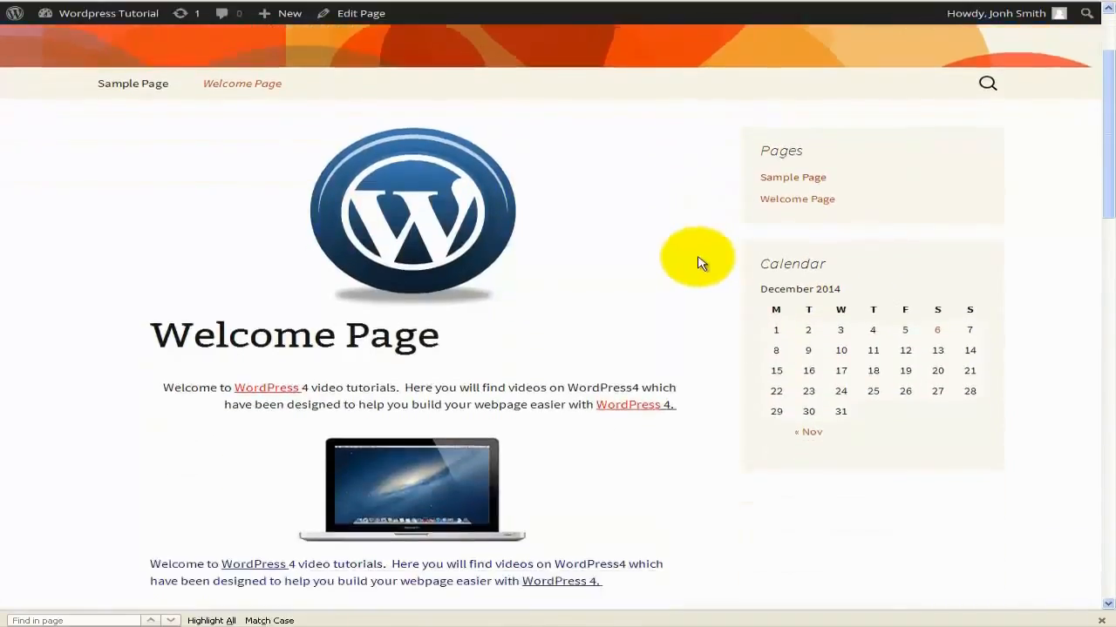
scroll(697, 262, down, 12)
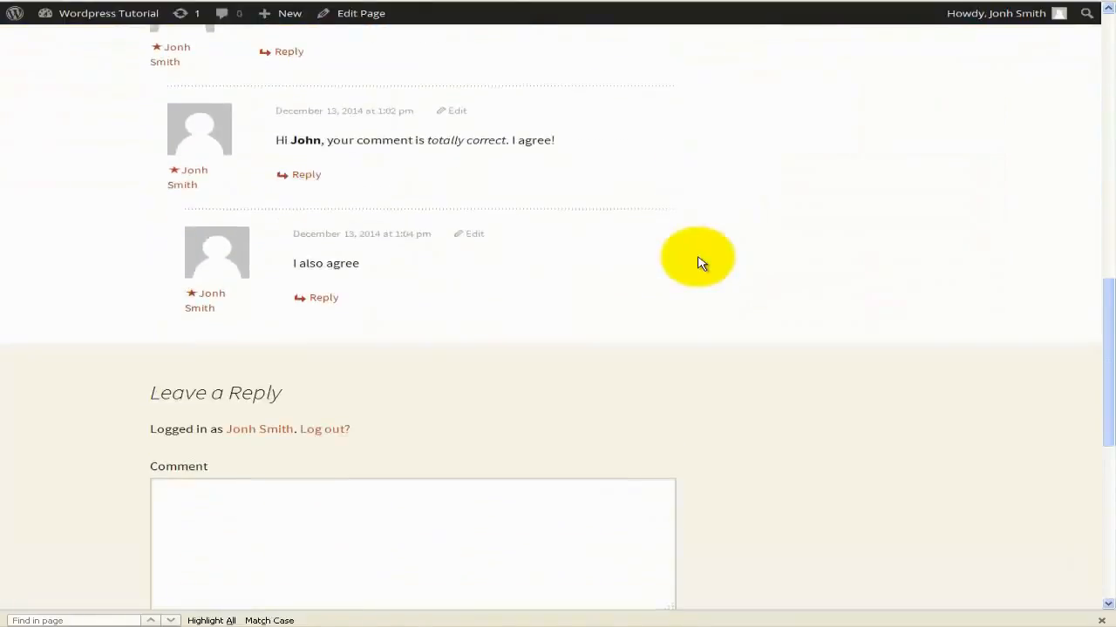
scroll(706, 270, down, 1)
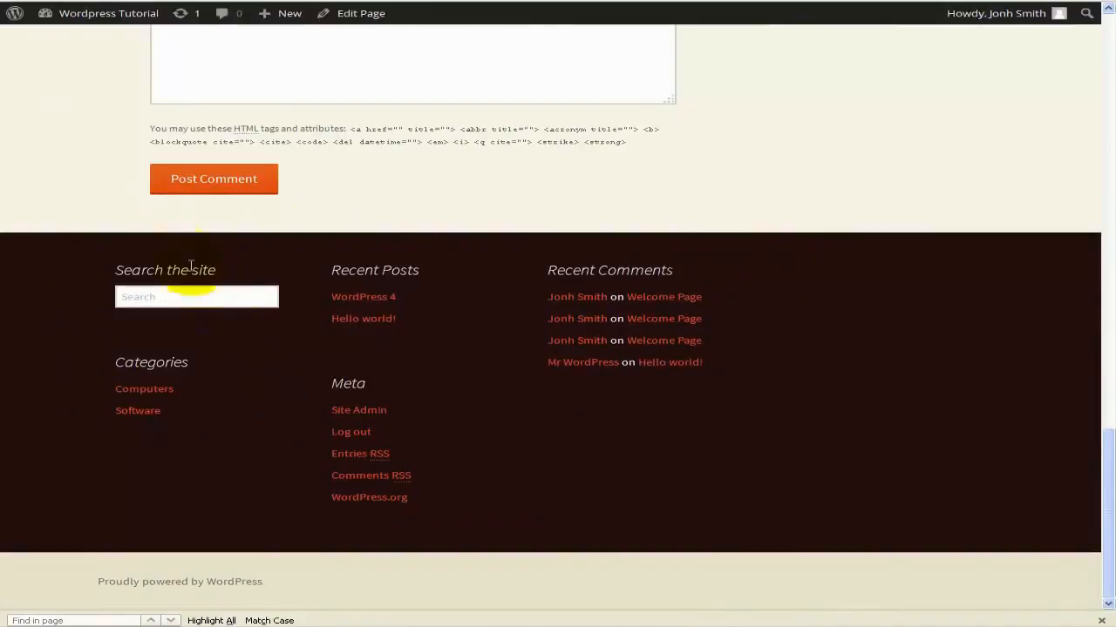
scroll(688, 399, up, 14)
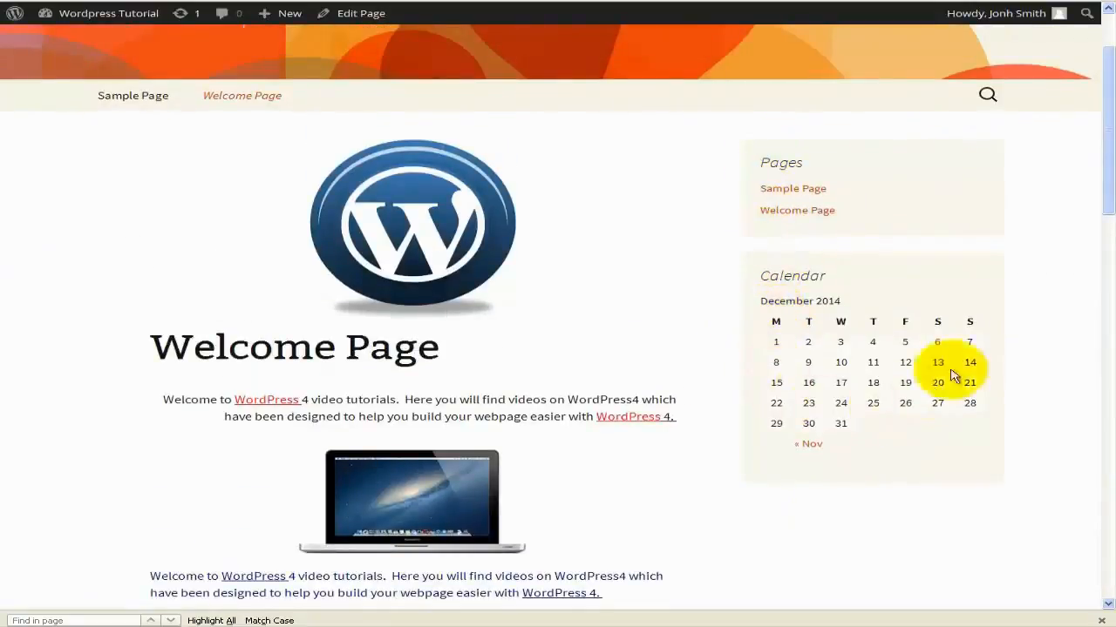
double_click(789, 162)
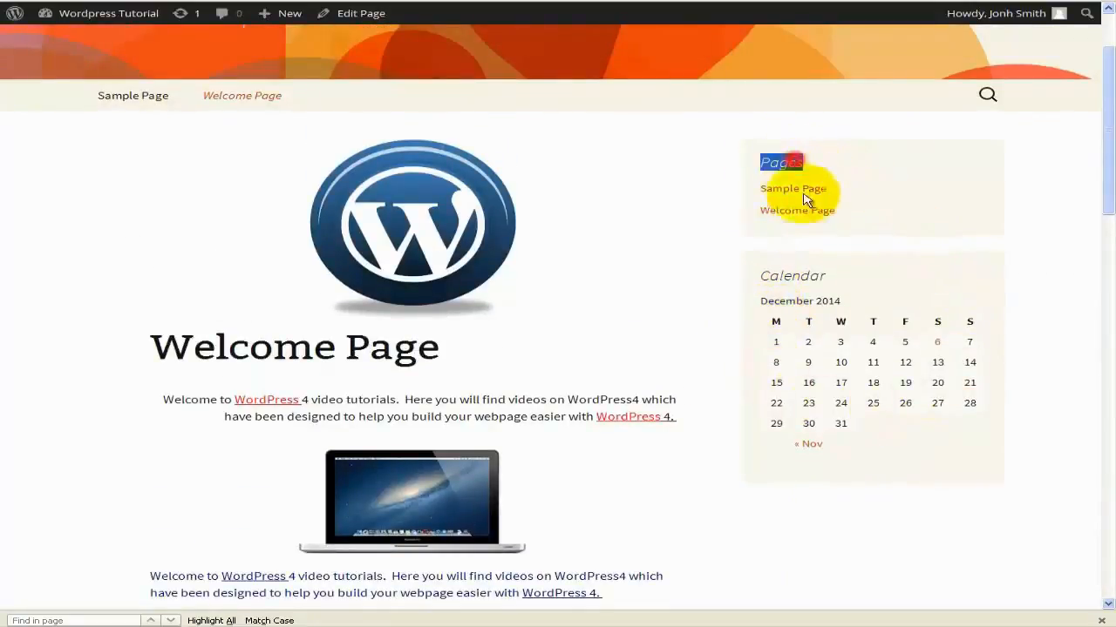
double_click(792, 275)
scroll(592, 324, up, 3)
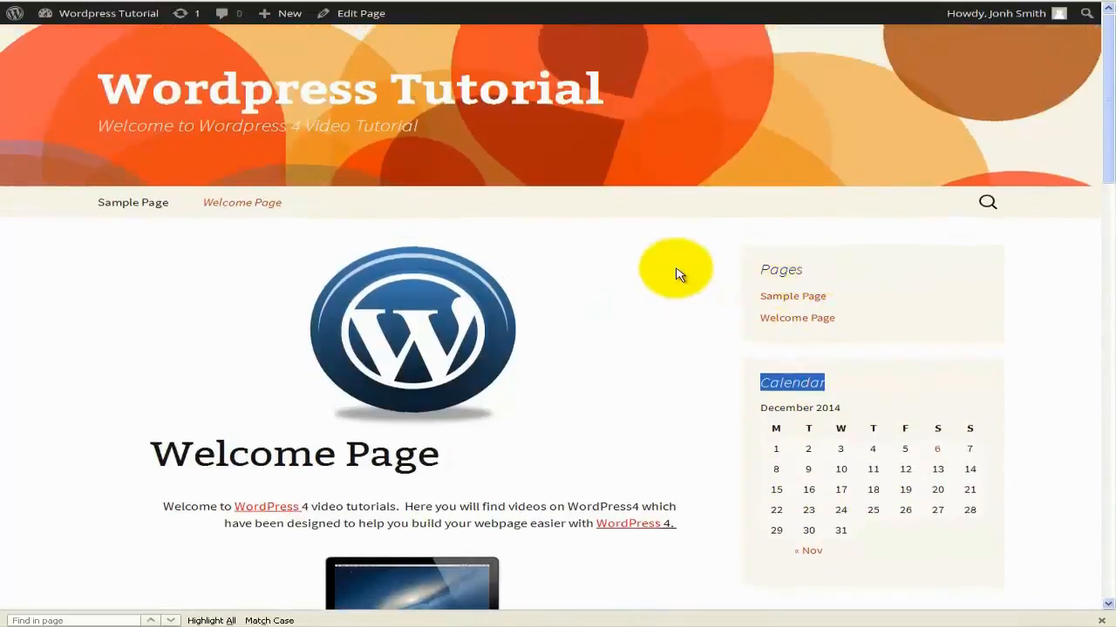
double_click(789, 267)
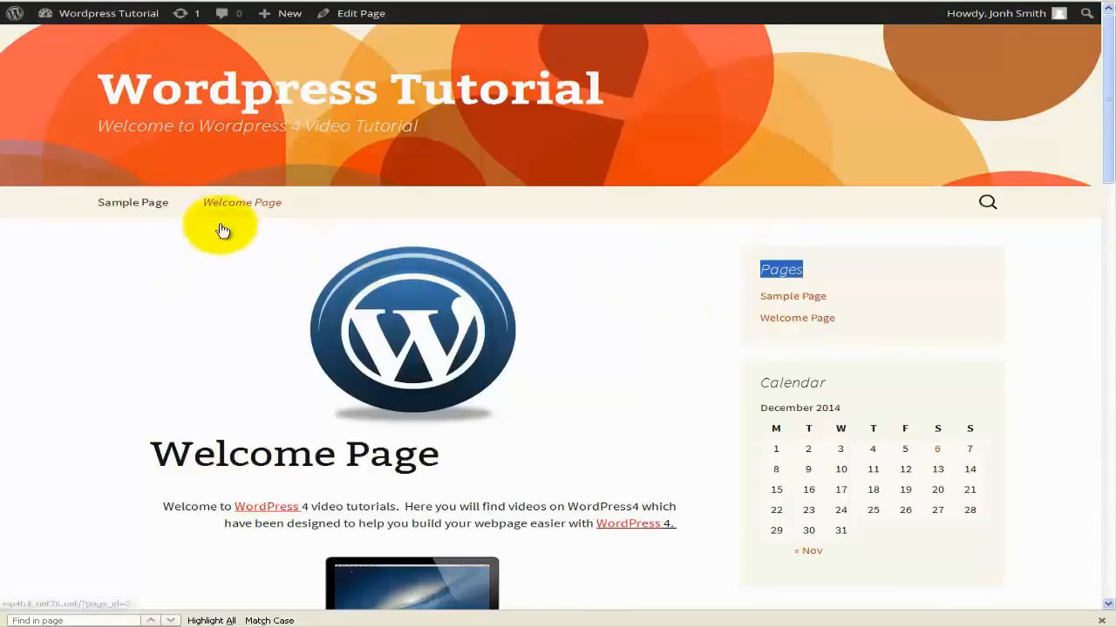
Open the Sample Page from the navigation, look through it, and go back to the widgets admin page.
click(124, 211)
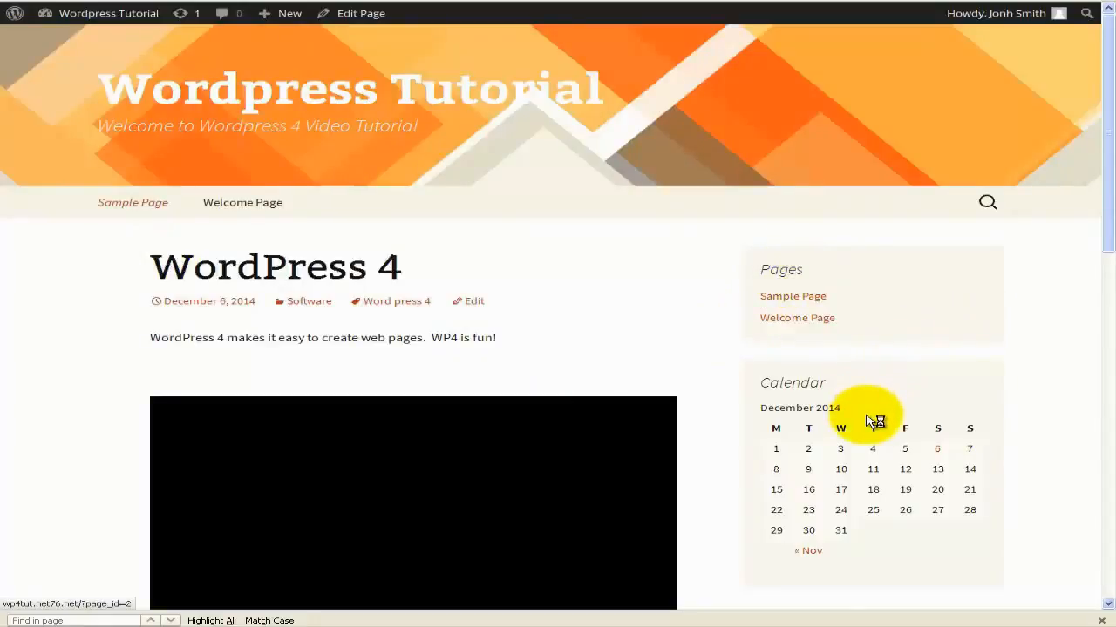
scroll(868, 422, down, 8)
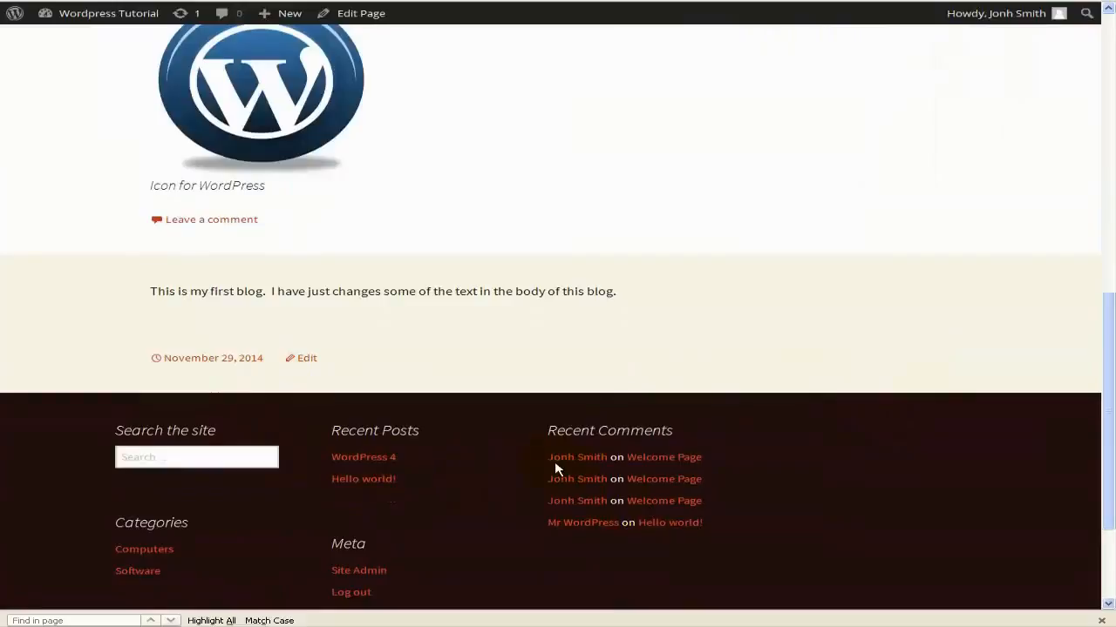
scroll(231, 143, up, 1)
click(161, 2)
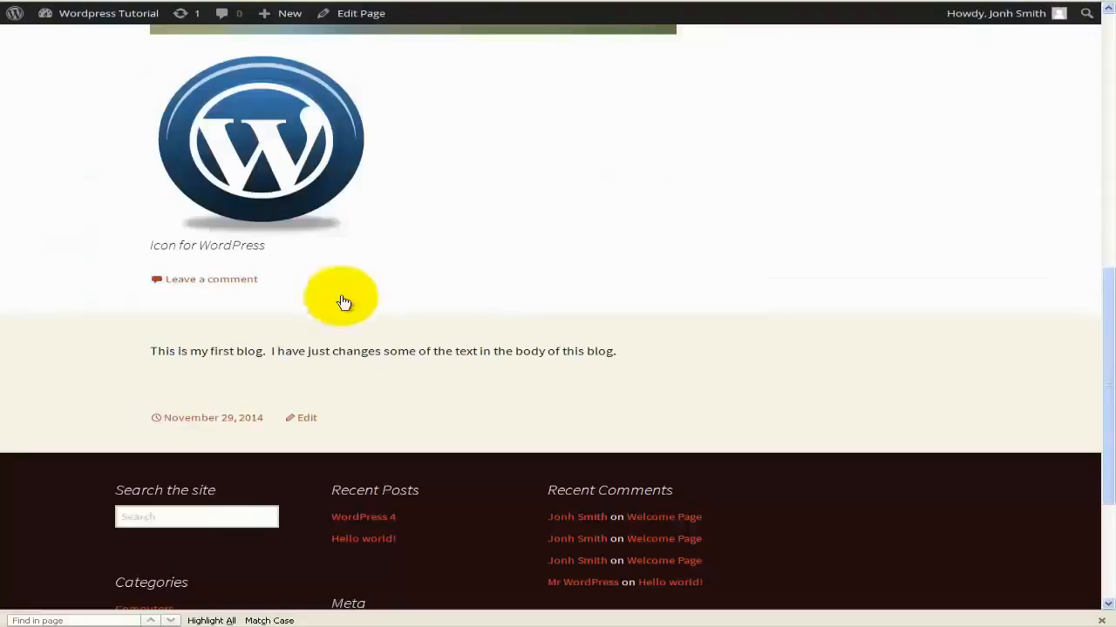
Scroll up to view the existing Menu 1 and its three page items.
scroll(344, 302, up, 10)
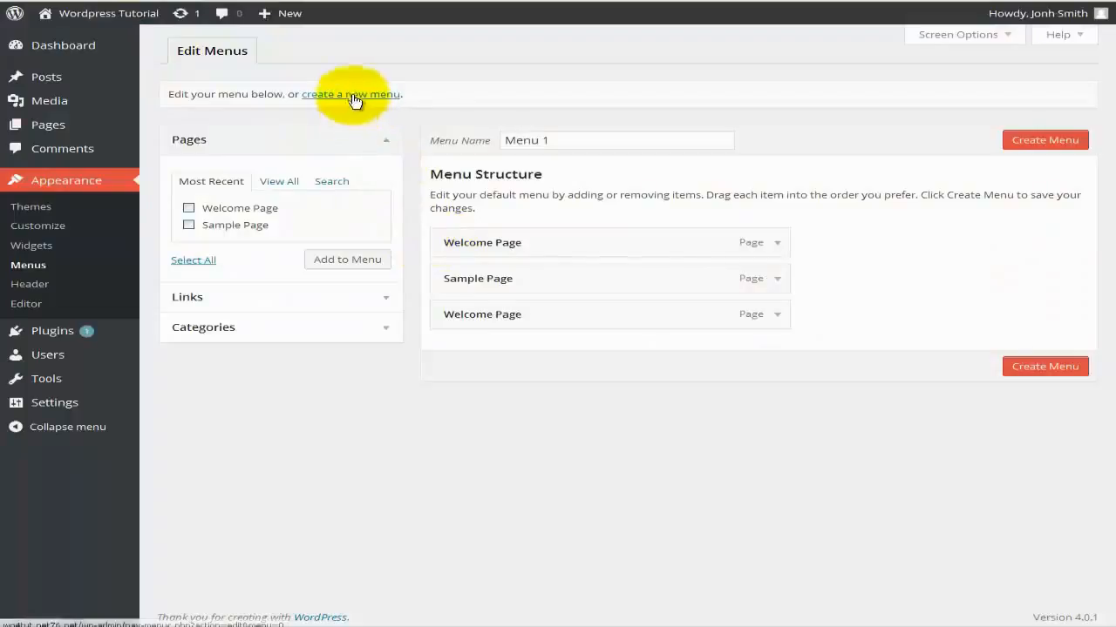
Create a new, empty navigation menu named 'Menu 2'.
click(353, 96)
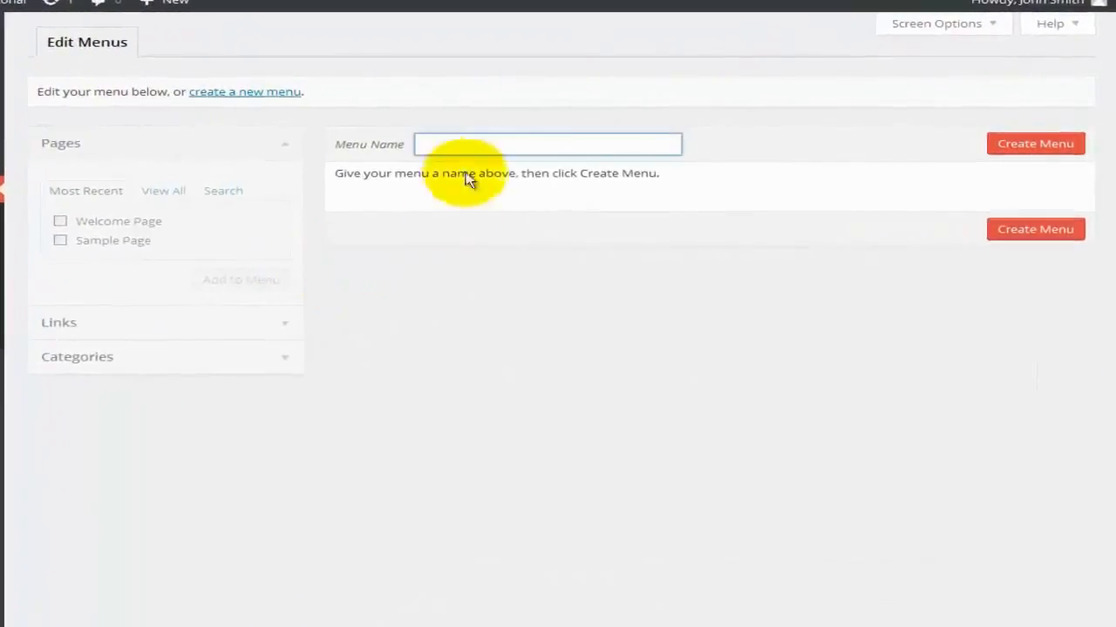
click(460, 139)
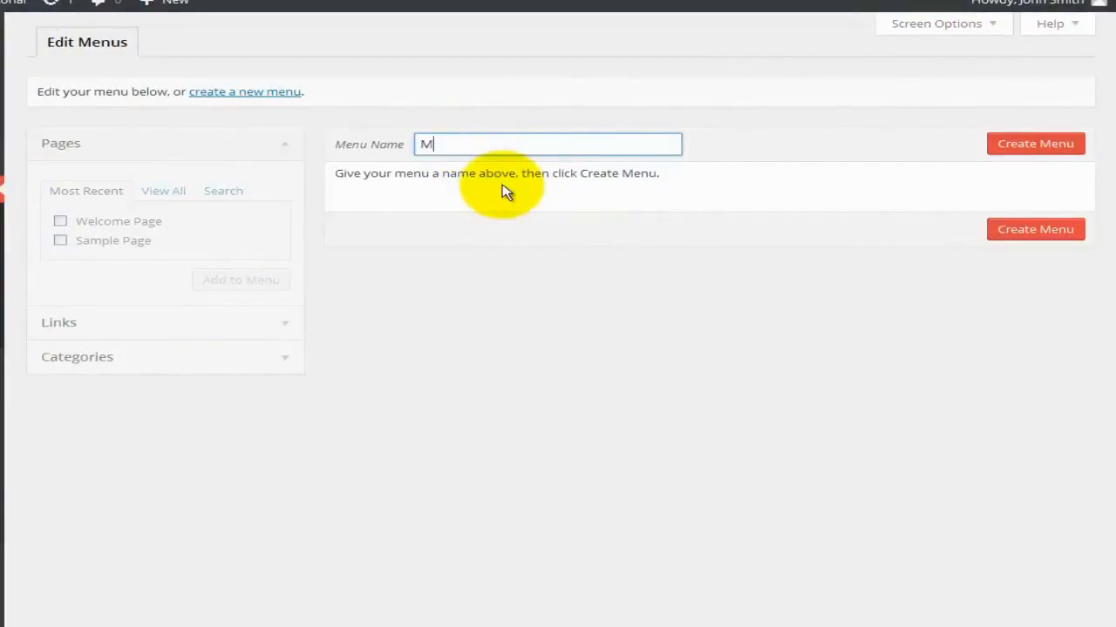
text(Menu 2)
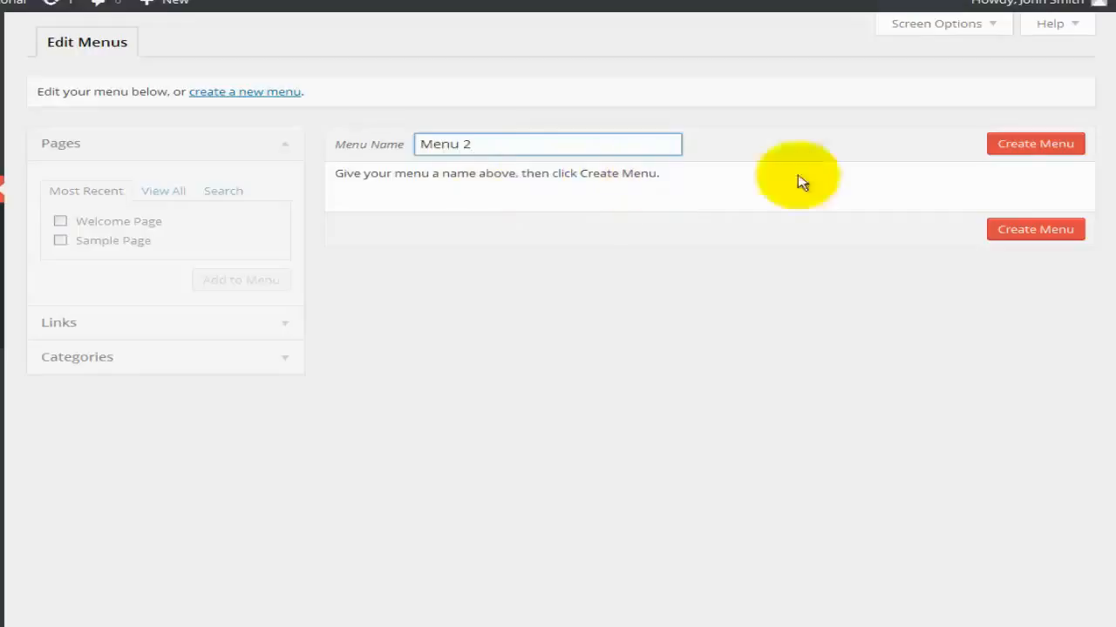
click(1025, 150)
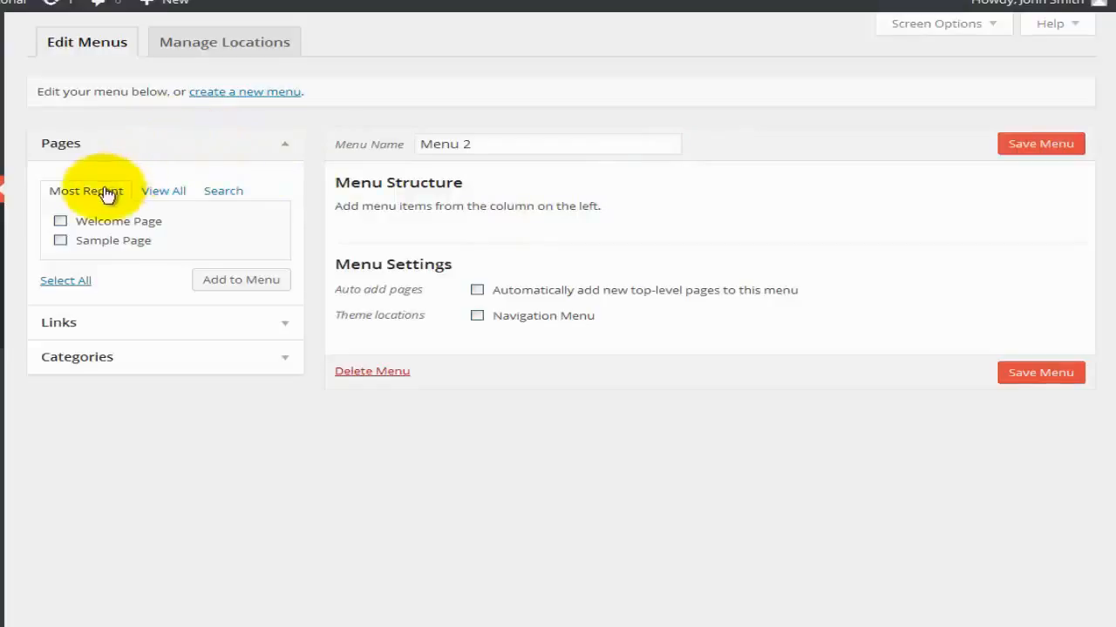
Add Home: Welcome Page, Sample Page and Welcome Page to Menu 2.
click(164, 198)
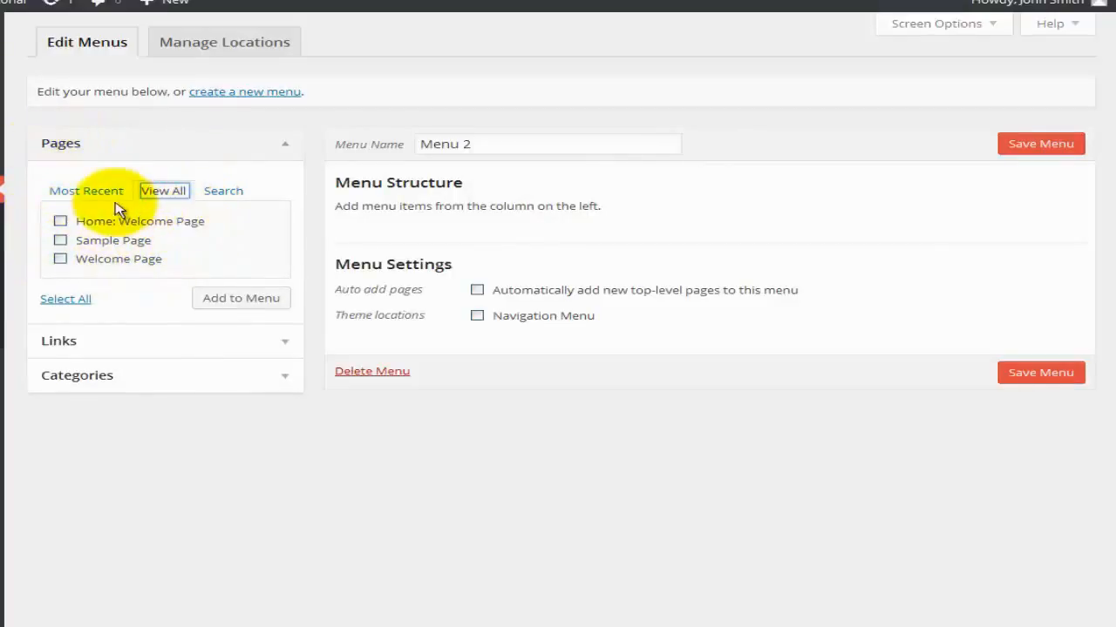
click(61, 223)
click(60, 243)
click(60, 259)
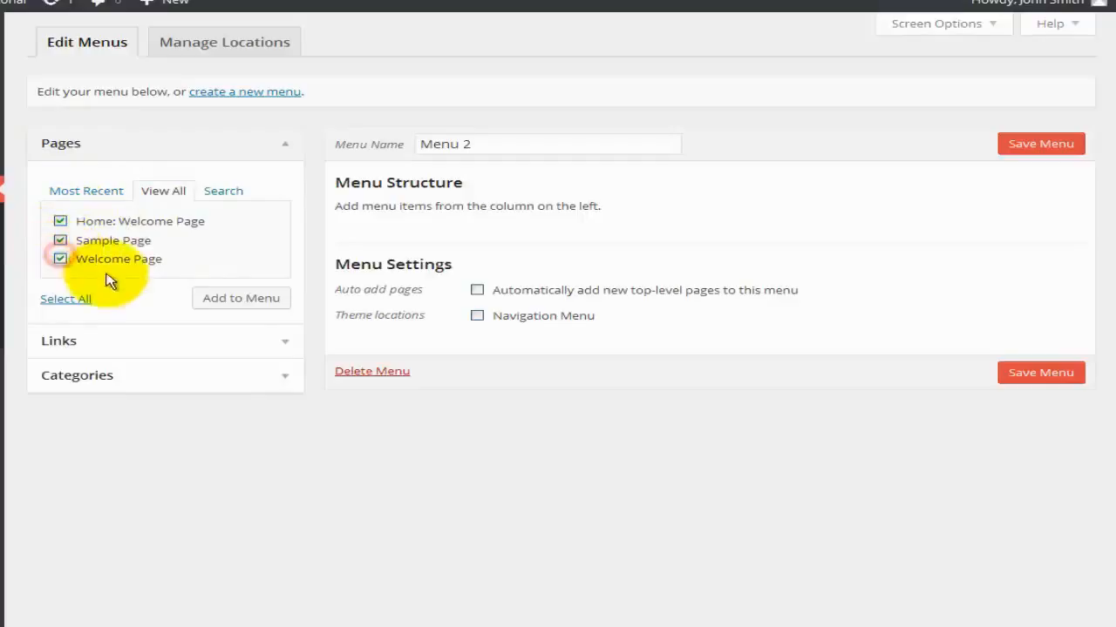
click(242, 299)
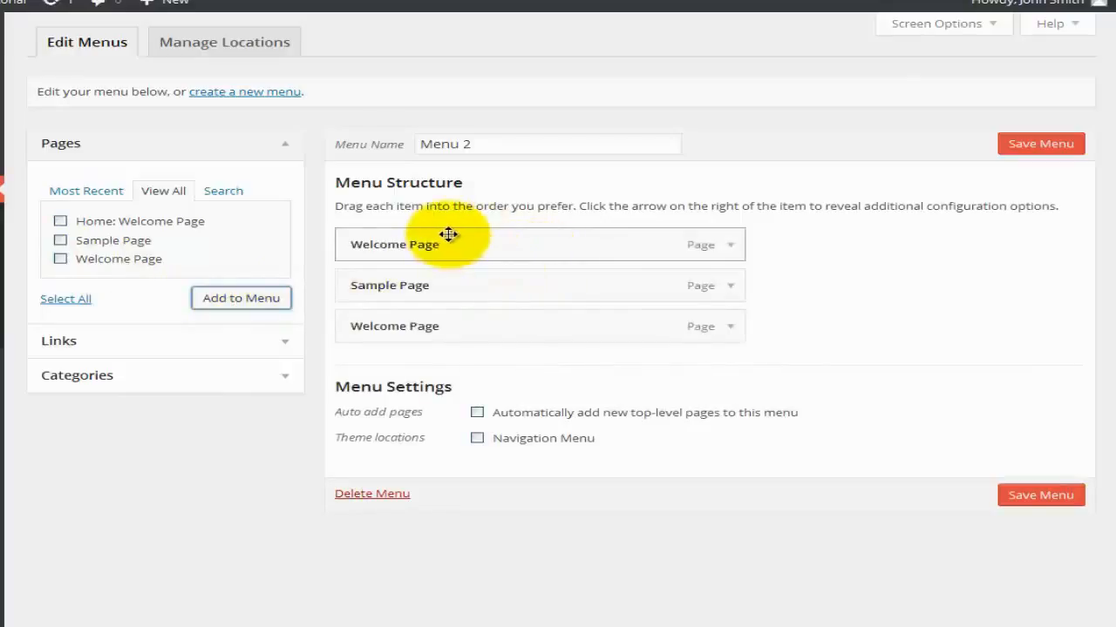
Arrange the items so Sample Page nests under Welcome Page and the other Welcome Page under Sample Page.
drag(428, 282, 441, 238)
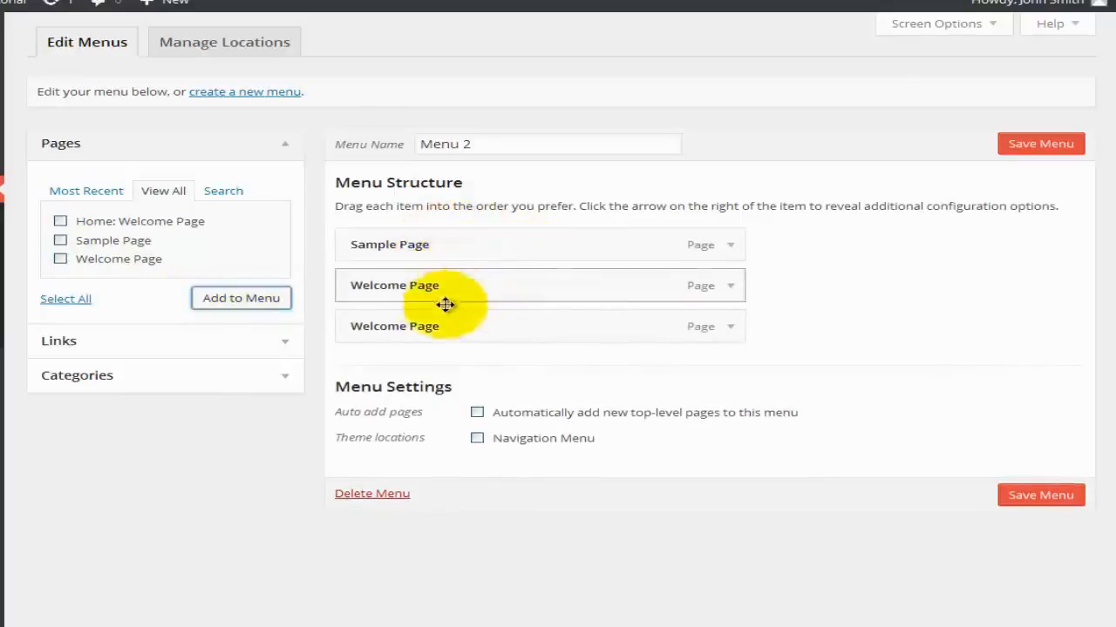
drag(427, 321, 426, 340)
drag(424, 246, 488, 289)
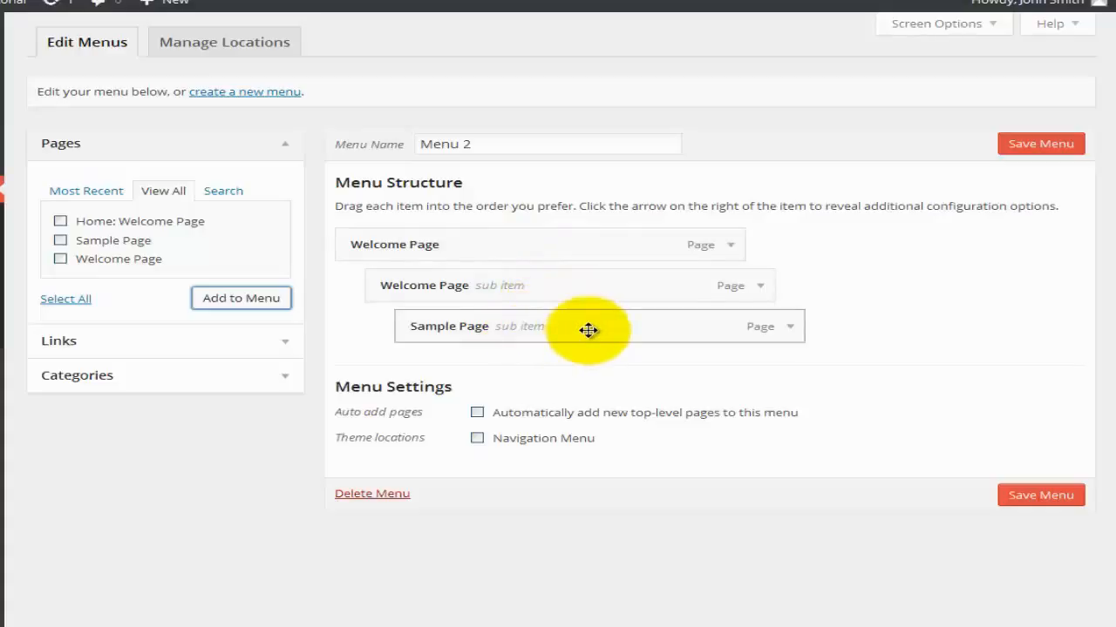
drag(580, 326, 511, 325)
drag(463, 286, 487, 284)
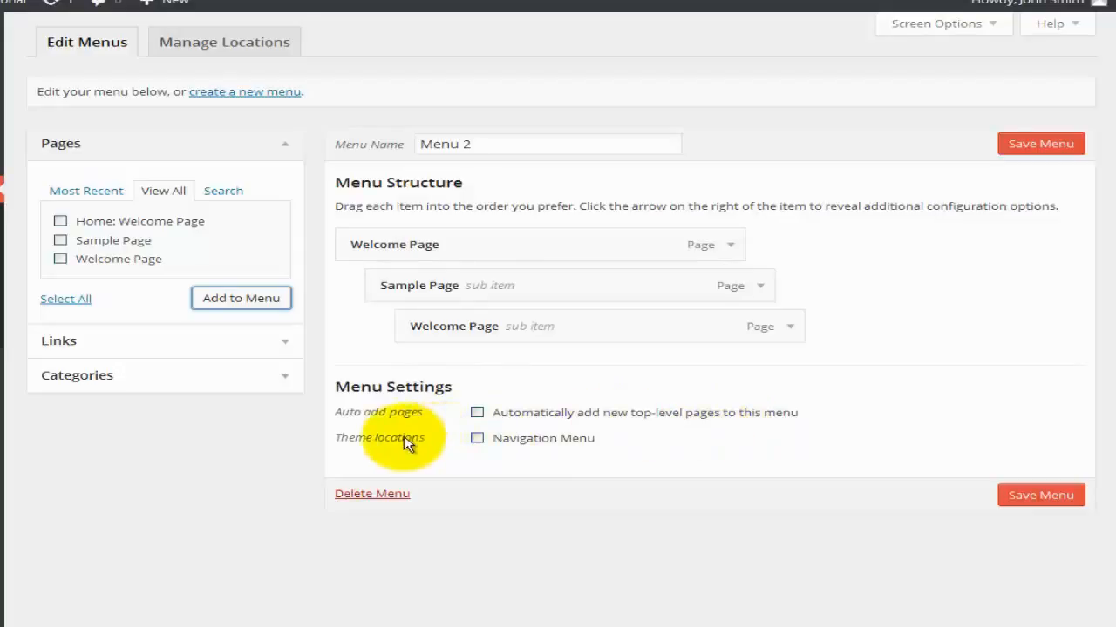
Assign Menu 2 to the Navigation Menu theme location and expand the Links and Categories panels.
click(478, 440)
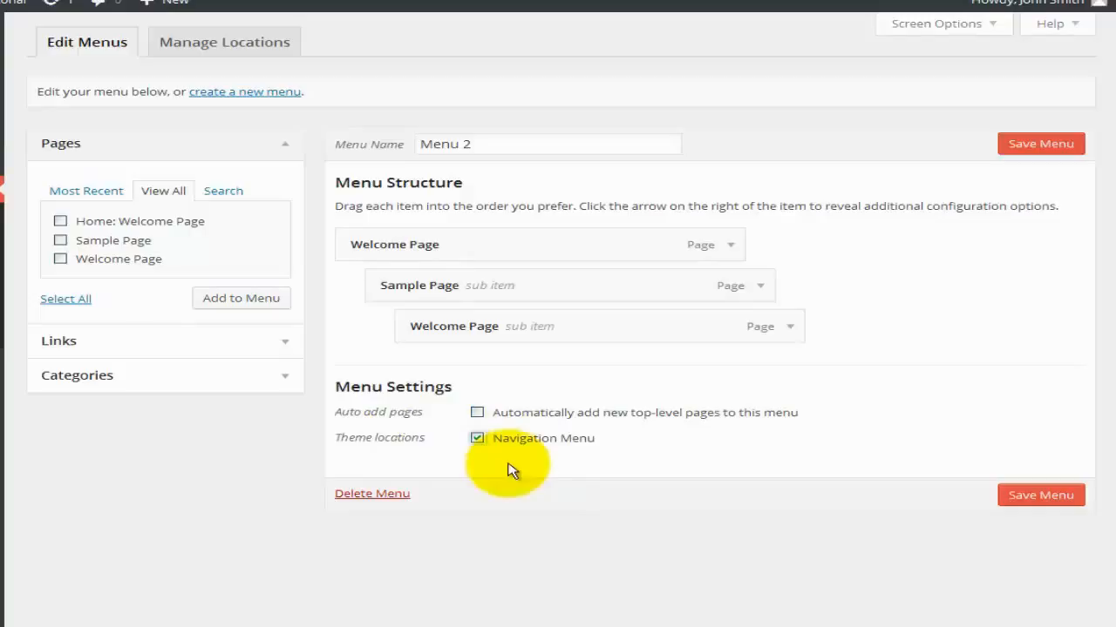
click(171, 340)
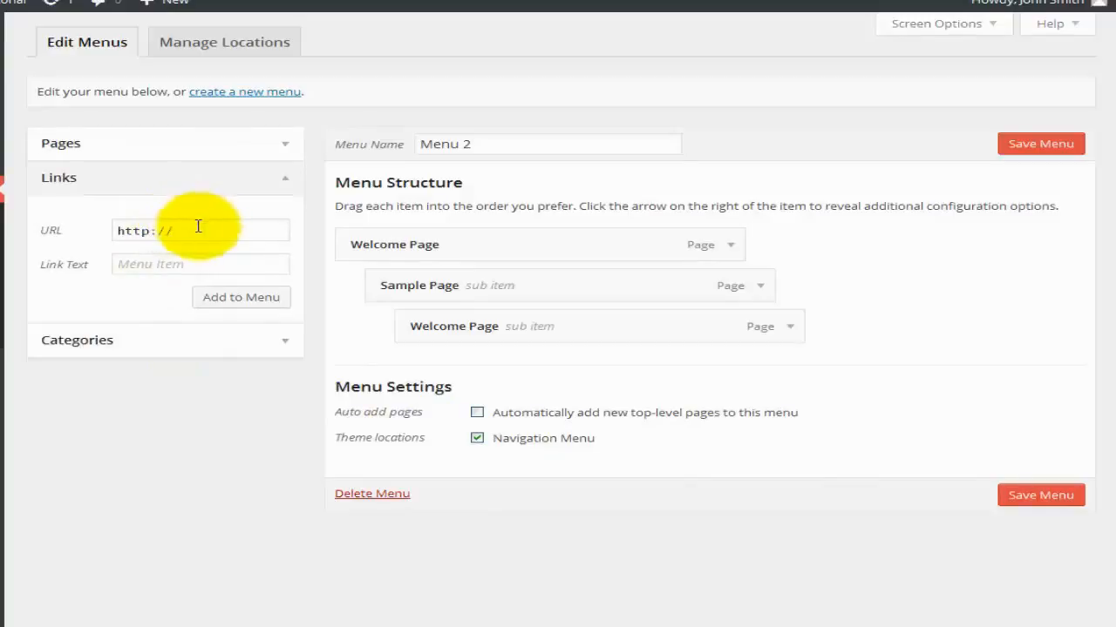
click(120, 340)
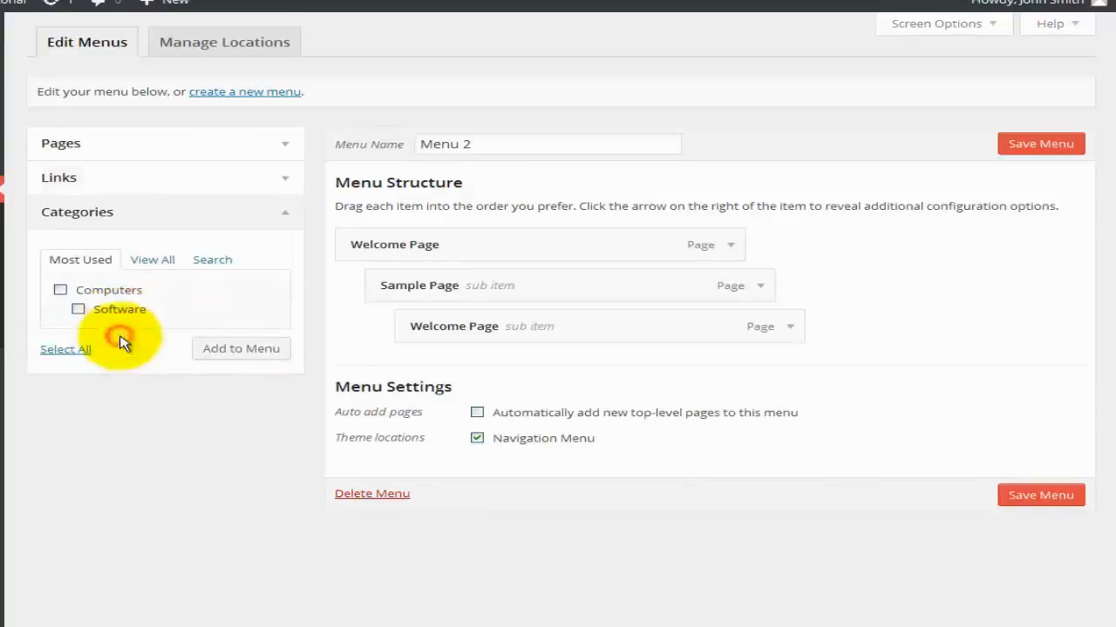
Add the Computers, Hardware and Software categories to Menu 2, nesting Hardware under Computers.
click(171, 264)
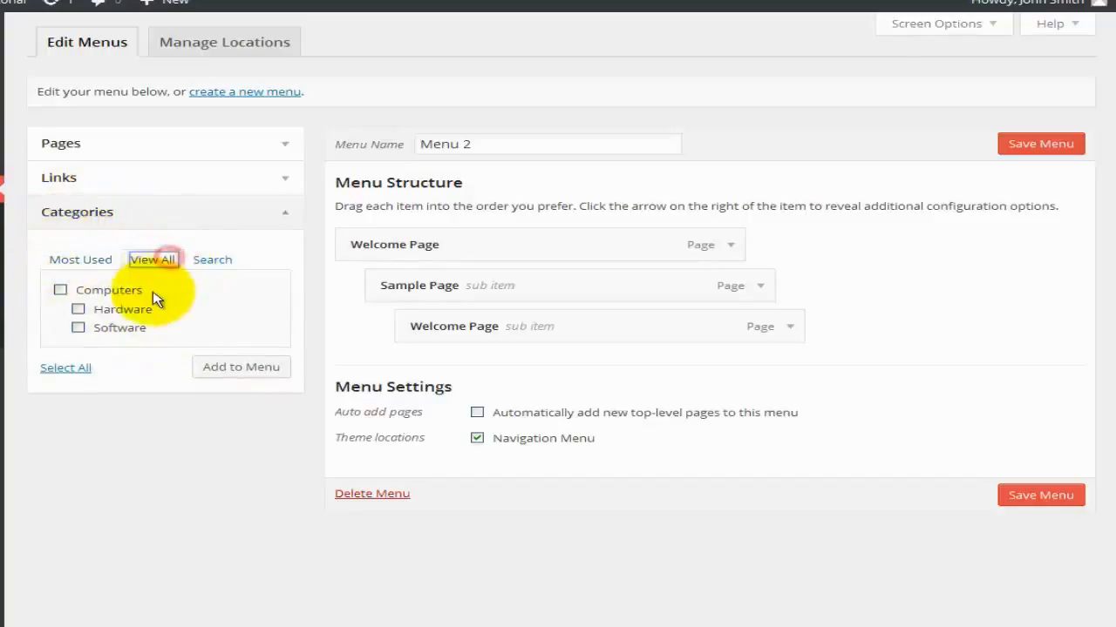
click(61, 291)
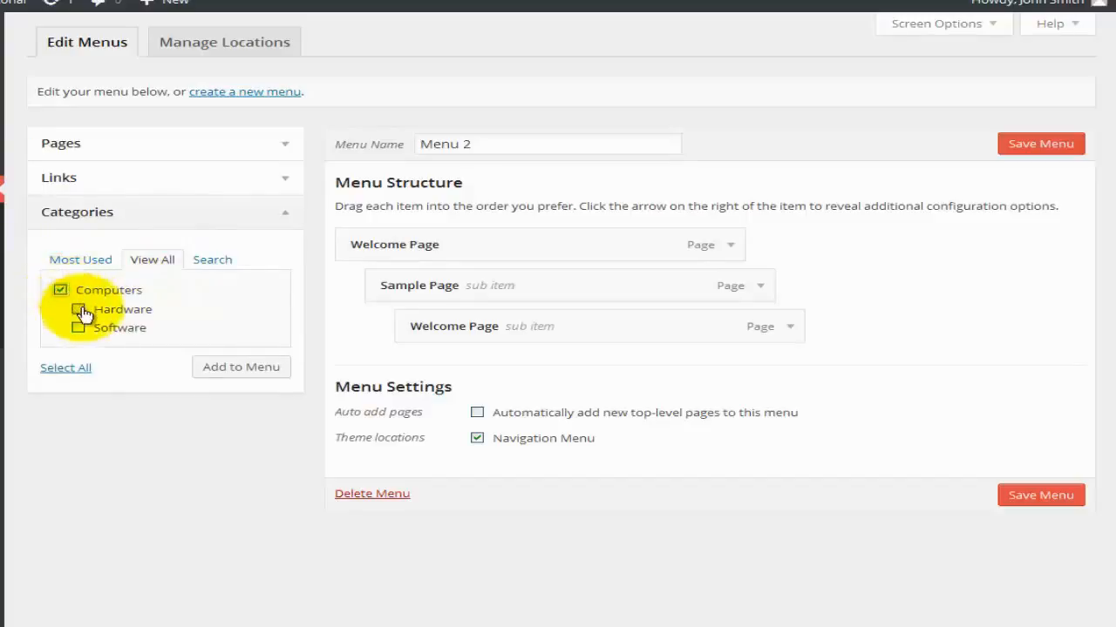
click(79, 310)
click(79, 327)
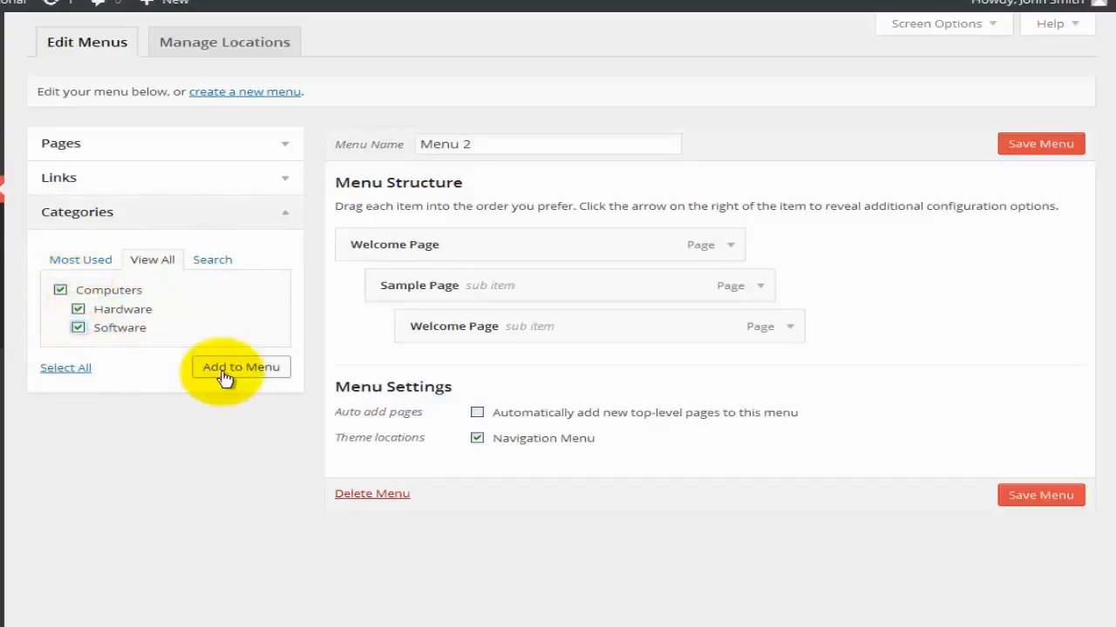
click(225, 370)
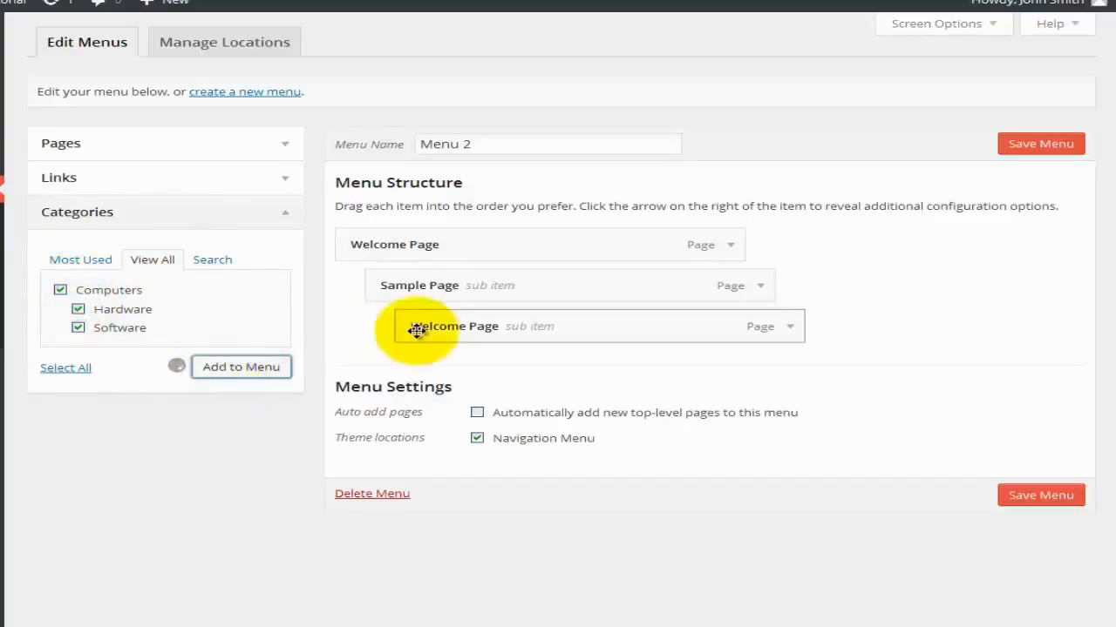
drag(441, 409, 518, 436)
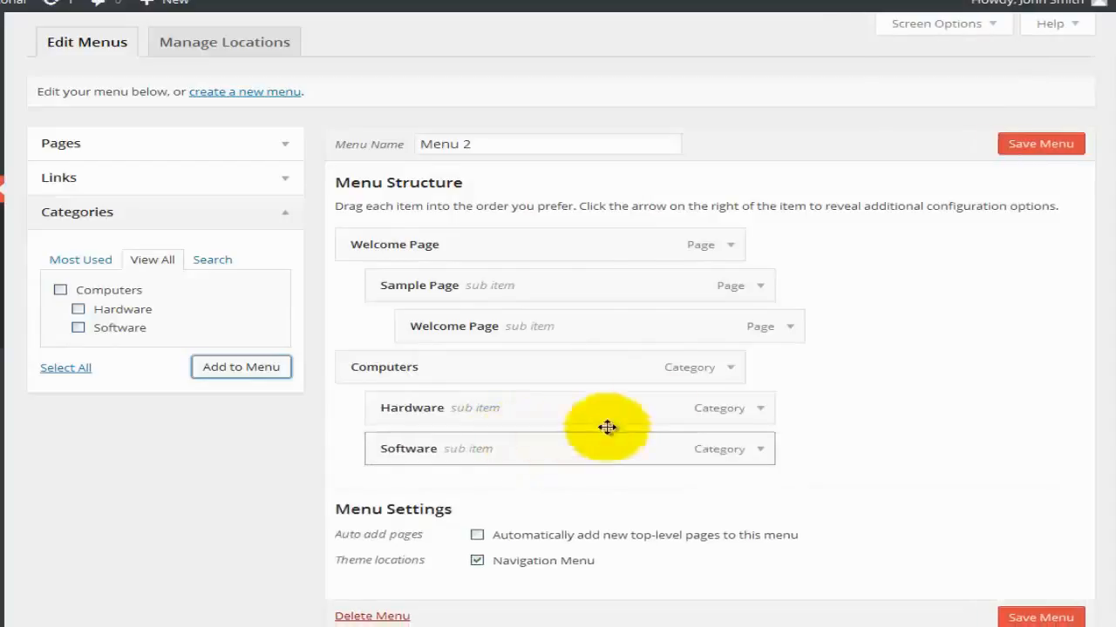
Inspect the Computers item's settings, including its title attribute, and close them without changes.
click(731, 368)
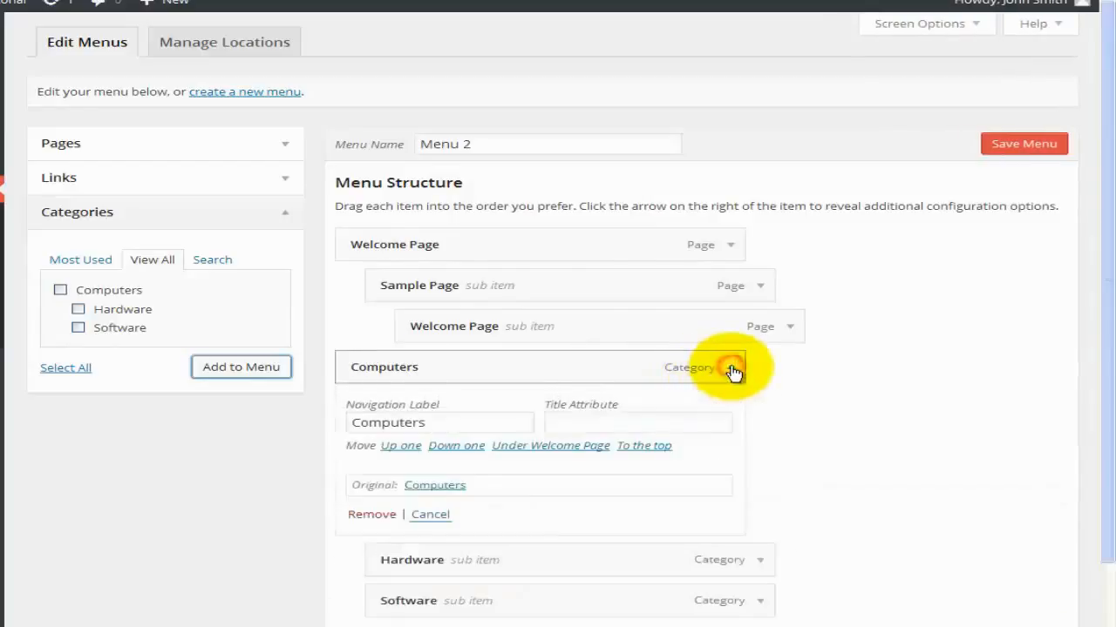
scroll(617, 470, down, 2)
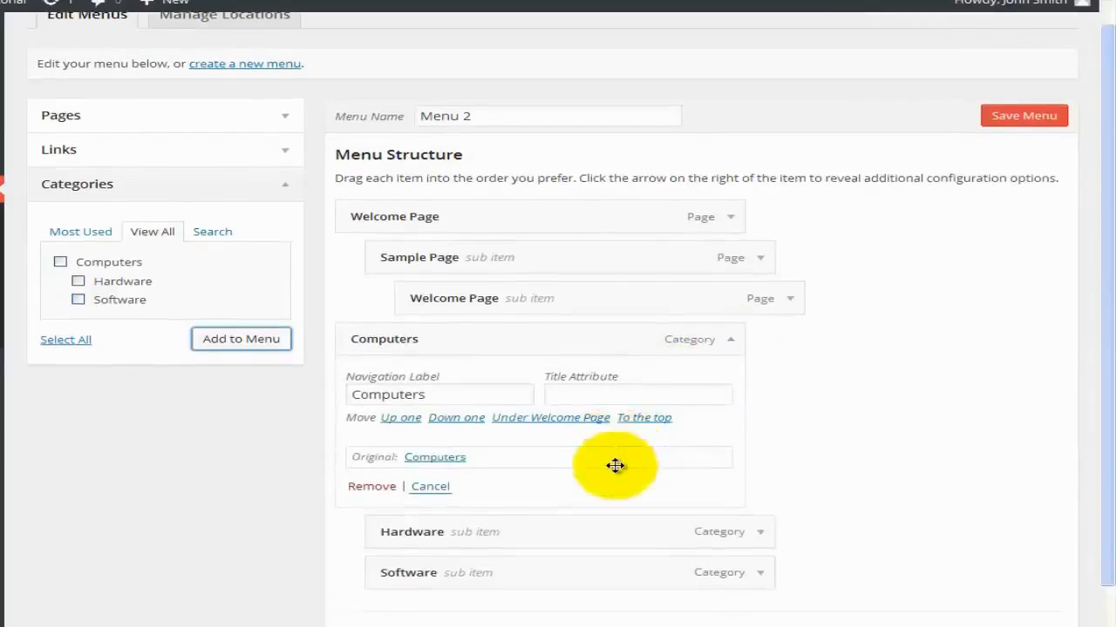
click(571, 328)
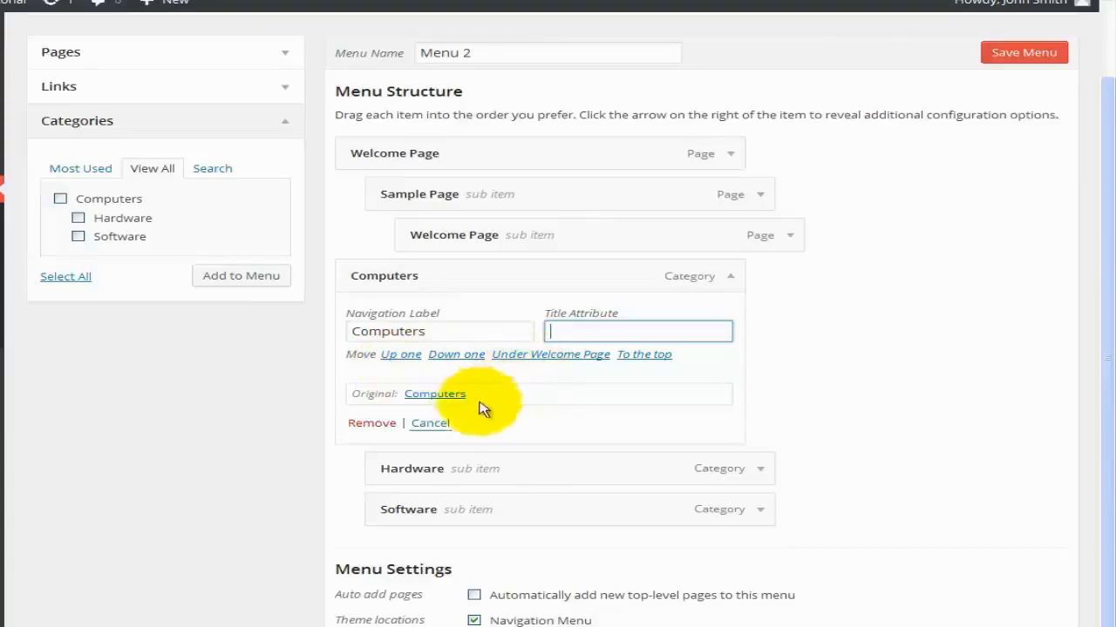
click(431, 424)
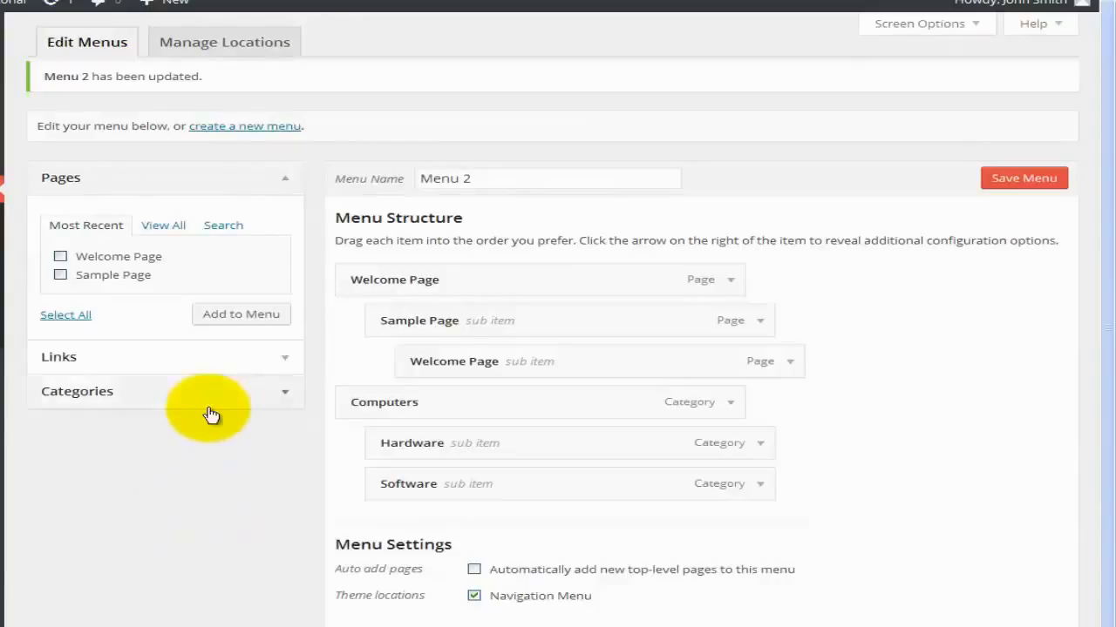
Confirm Manage Locations keeps Menu 2 as the Navigation Menu, then save Menu 2 from the editor.
click(210, 49)
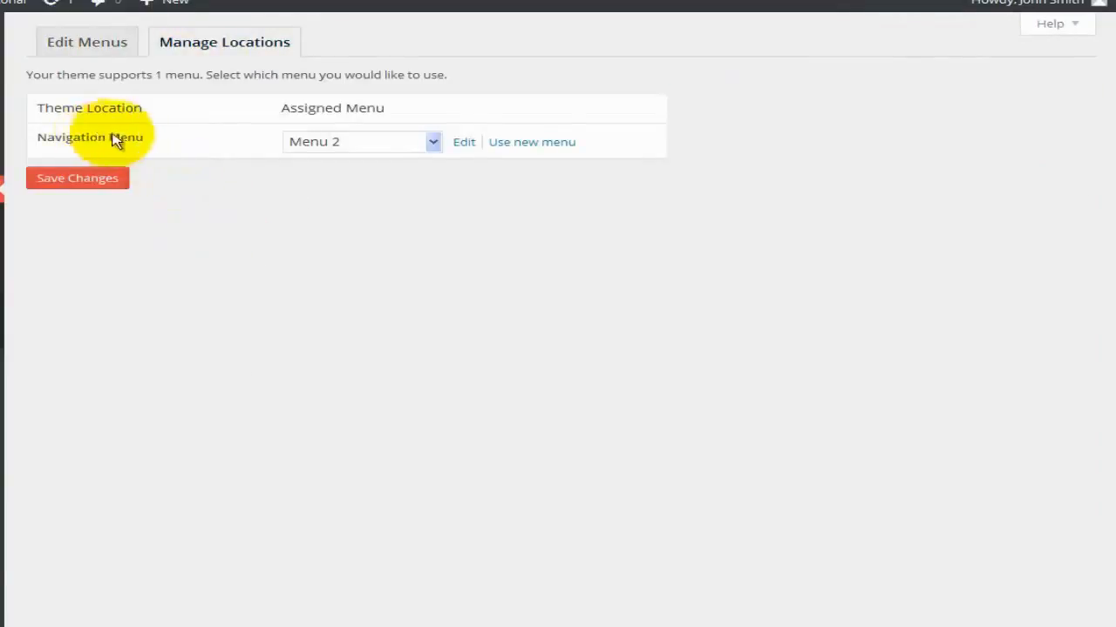
click(435, 144)
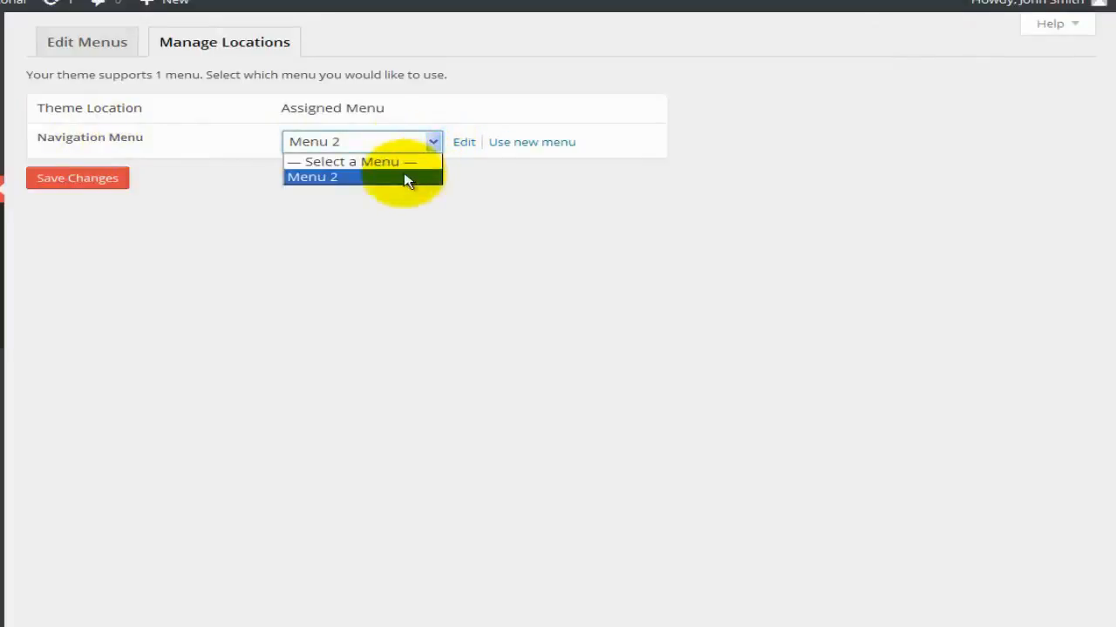
click(406, 178)
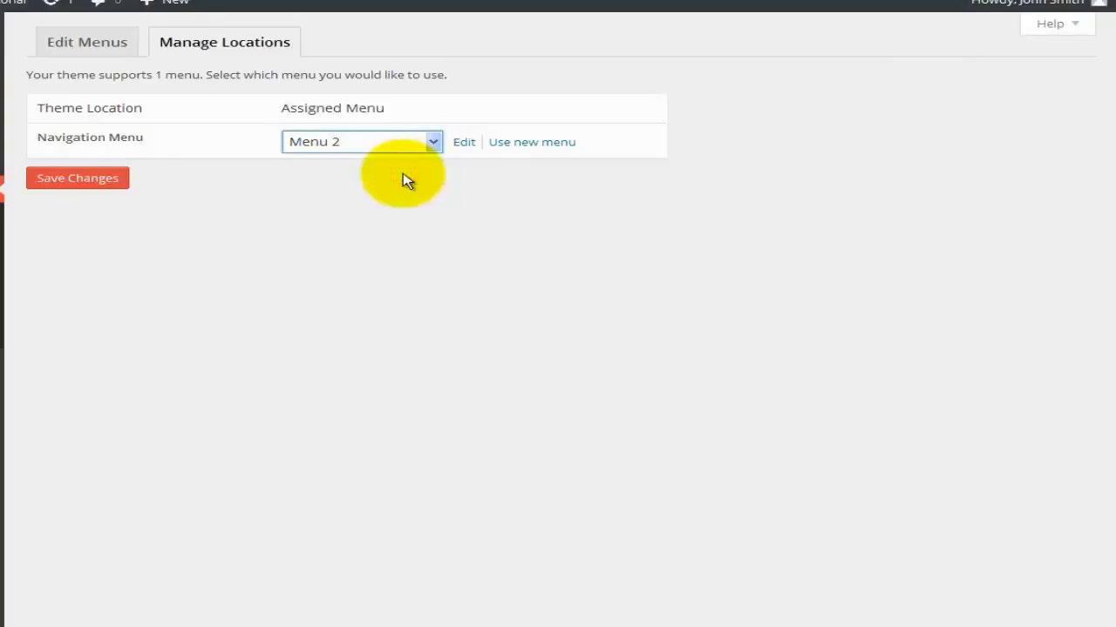
click(464, 145)
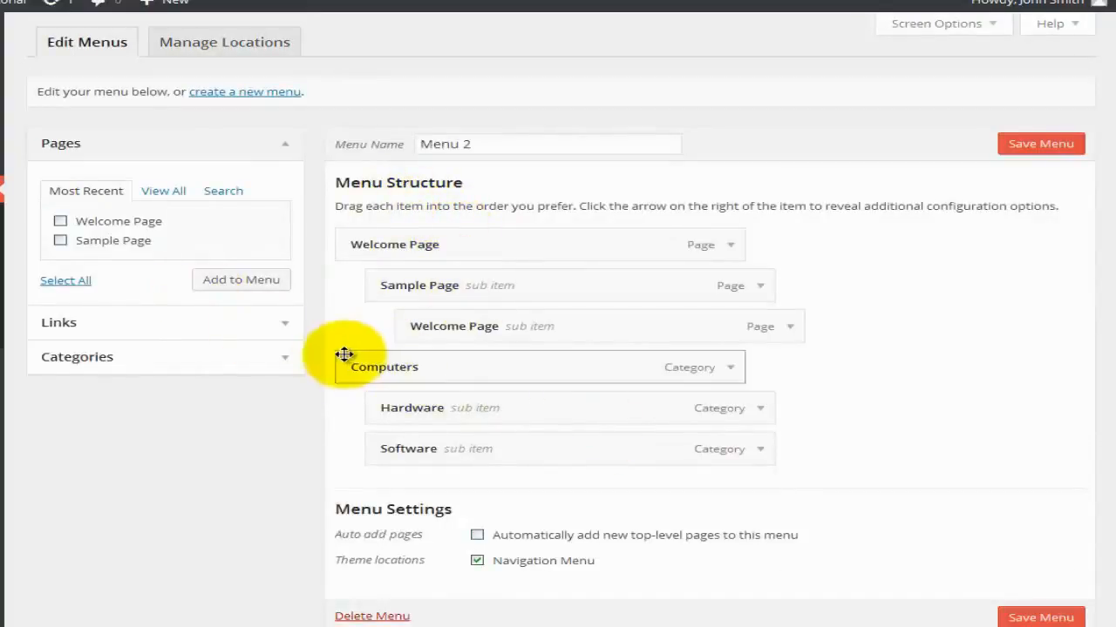
click(1024, 144)
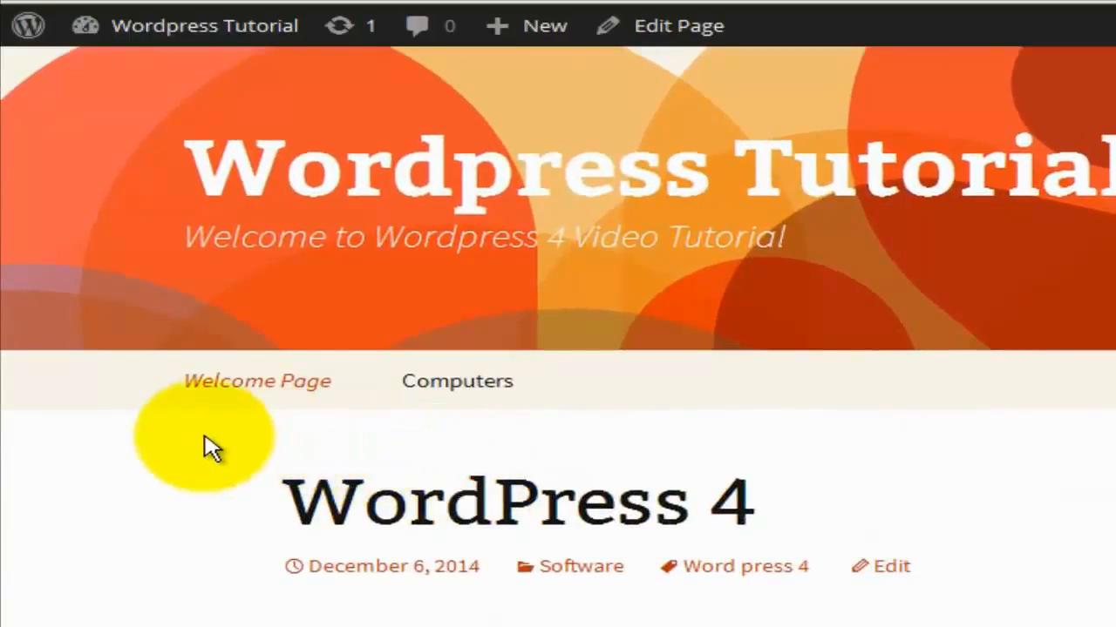
Look over Menu 2's structure with Computers and its Hardware and Software sub items.
mouse_move(249, 391)
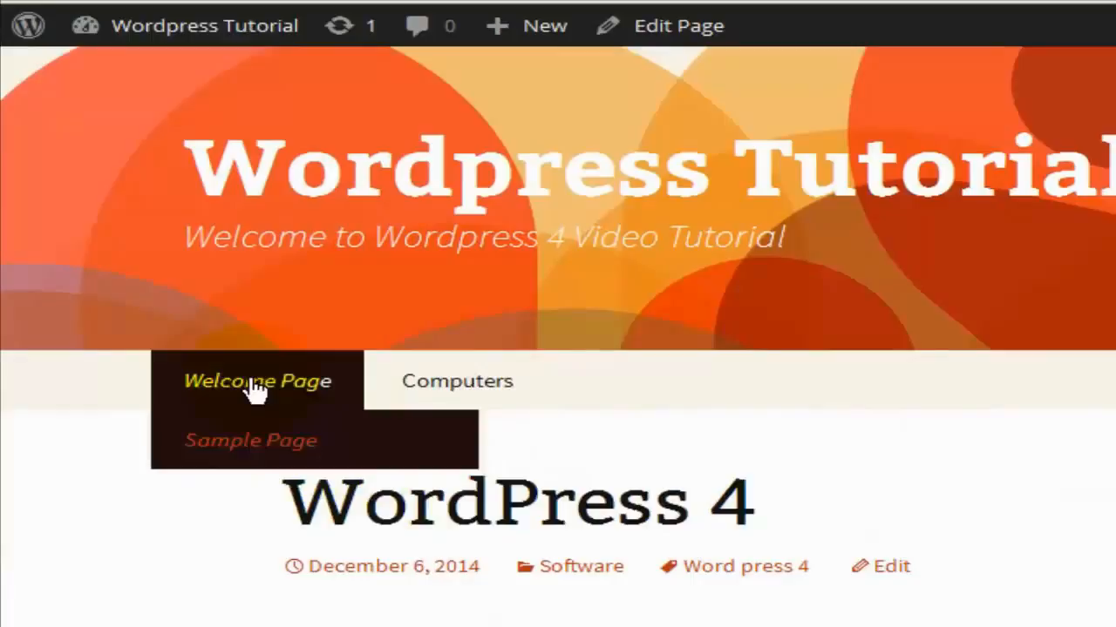
mouse_move(250, 441)
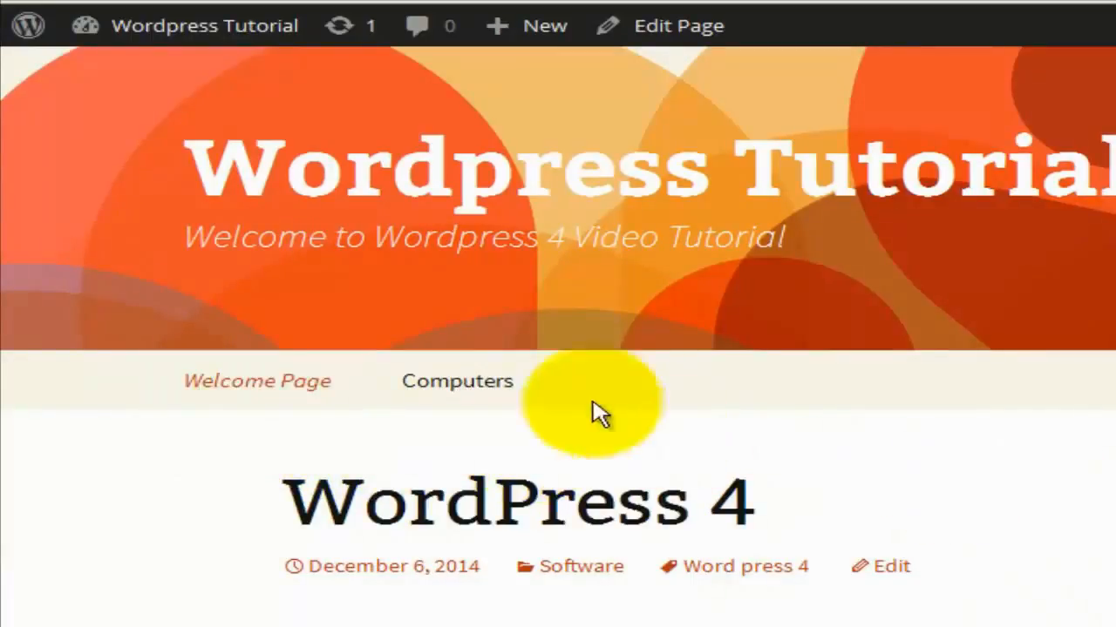
mouse_move(480, 398)
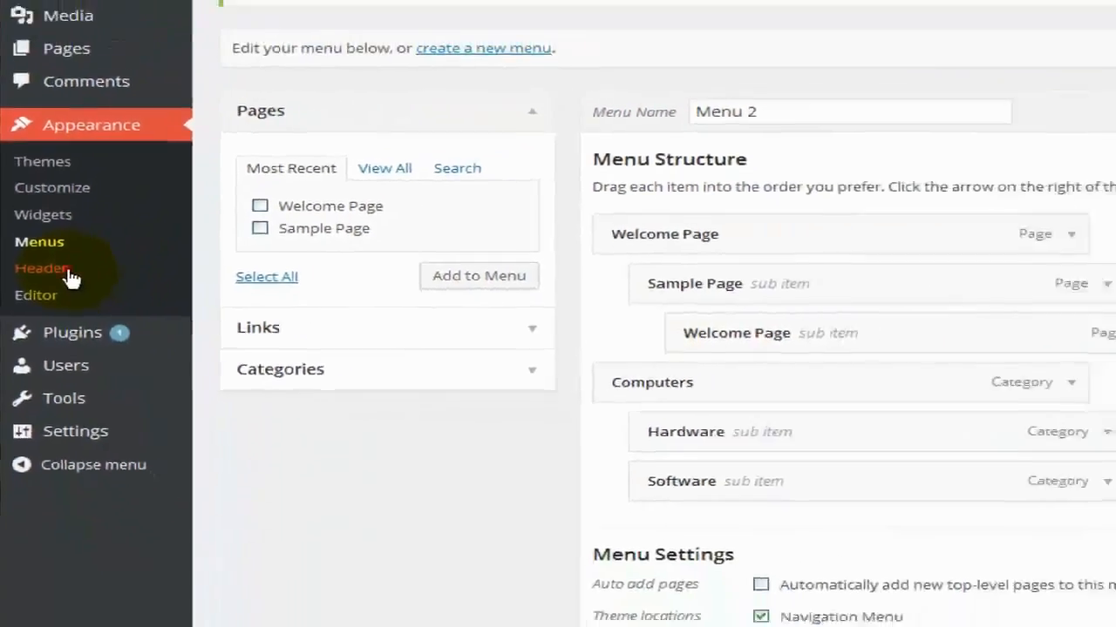
Open the Custom Header screen and look over its header image options.
click(105, 253)
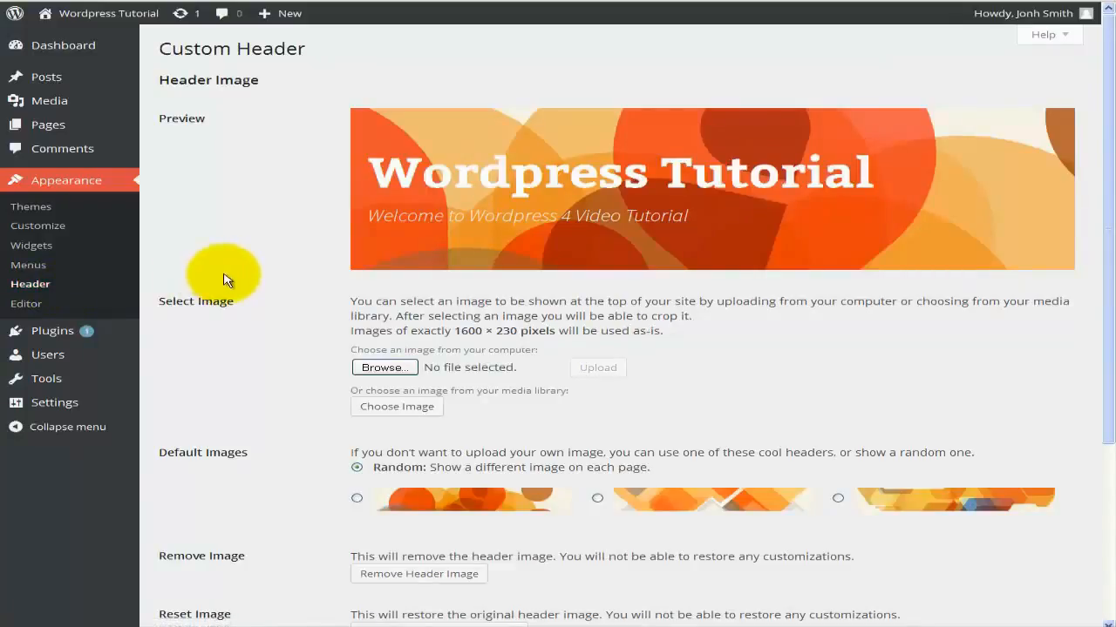
scroll(224, 280, down, 3)
scroll(224, 281, up, 3)
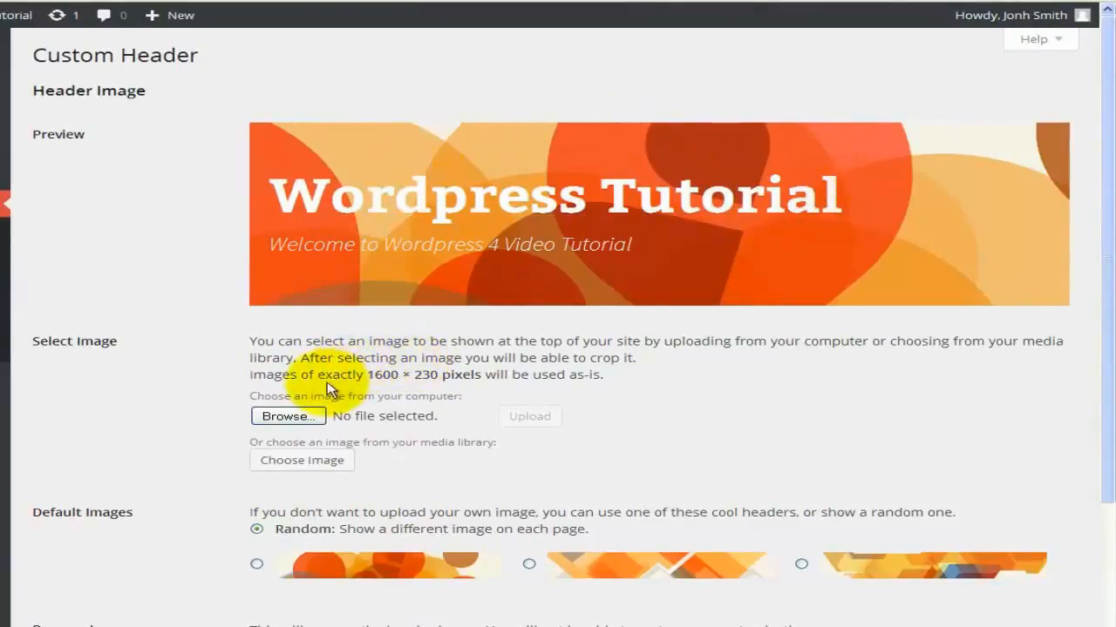
scroll(336, 449, down, 2)
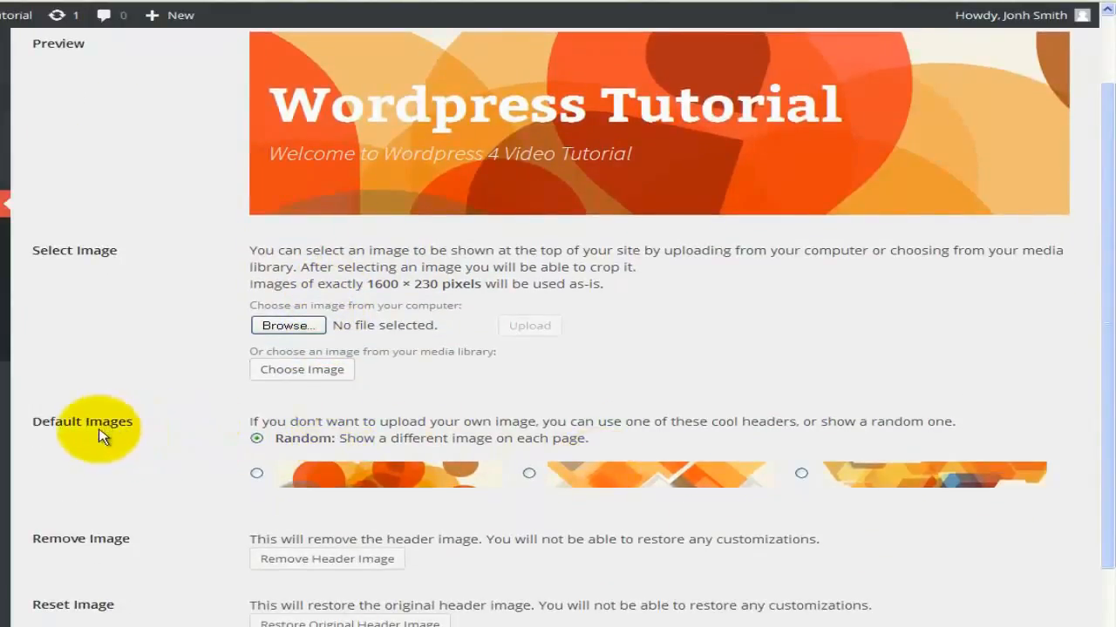
Try each of the three default header images, then return to Random.
click(256, 473)
click(528, 474)
click(801, 473)
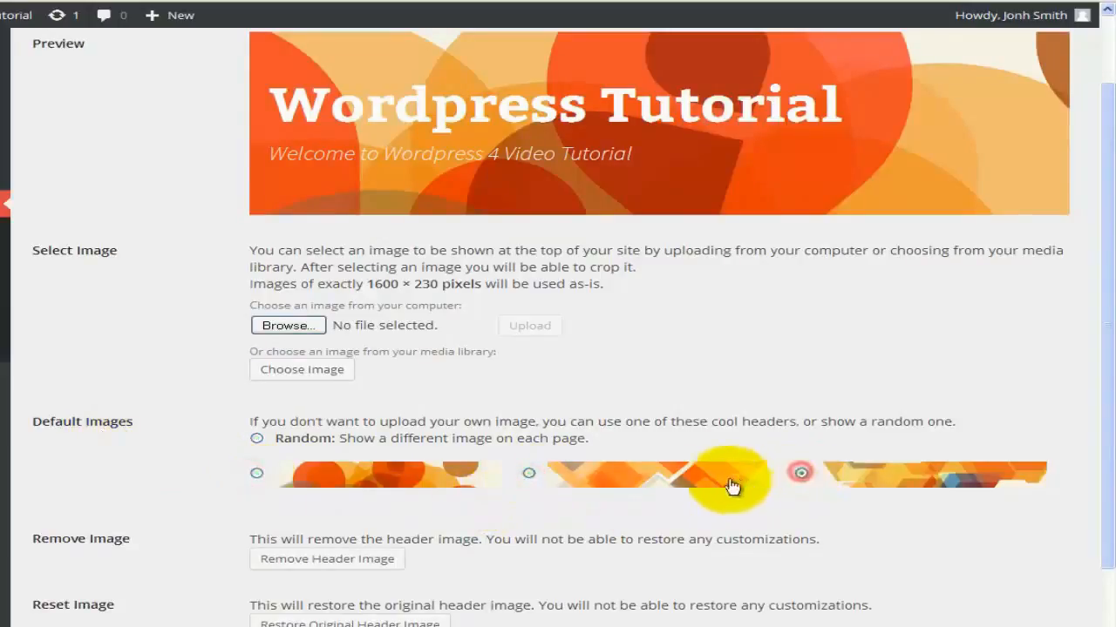
click(256, 438)
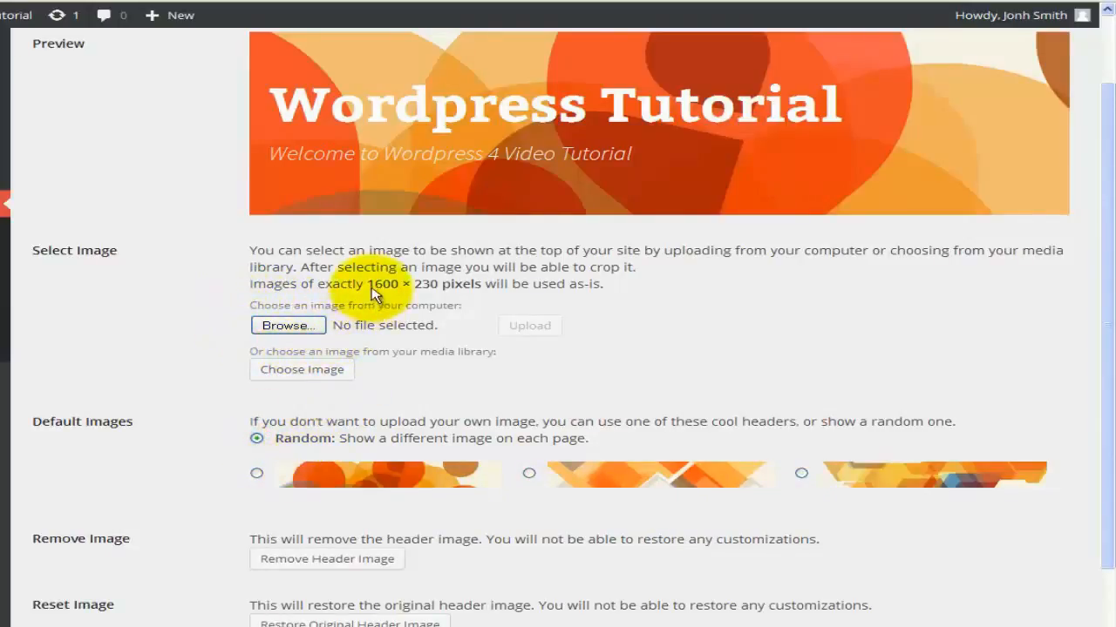
Highlight the 1600 × 230 pixel header size requirement and review the rest of the page.
drag(370, 291, 485, 293)
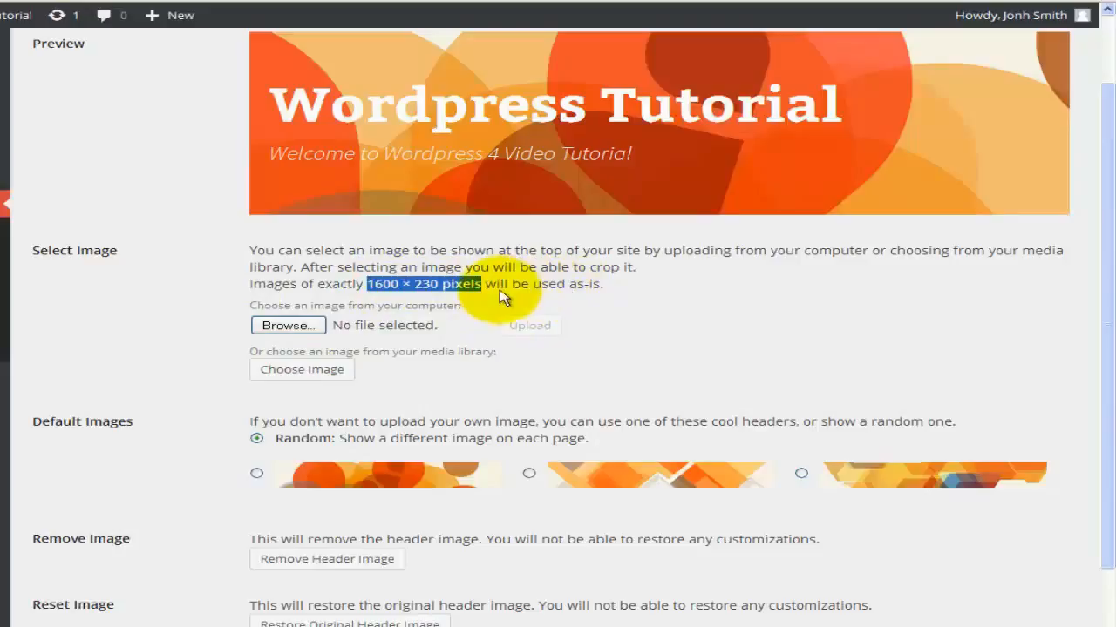
click(448, 295)
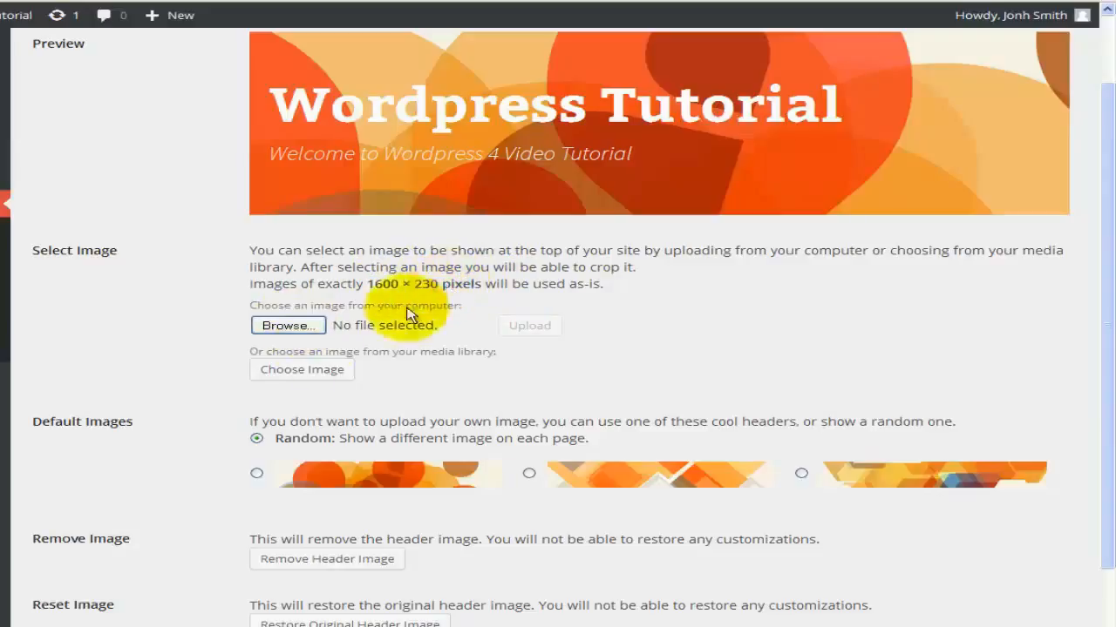
scroll(207, 385, down, 1)
scroll(207, 386, down, 3)
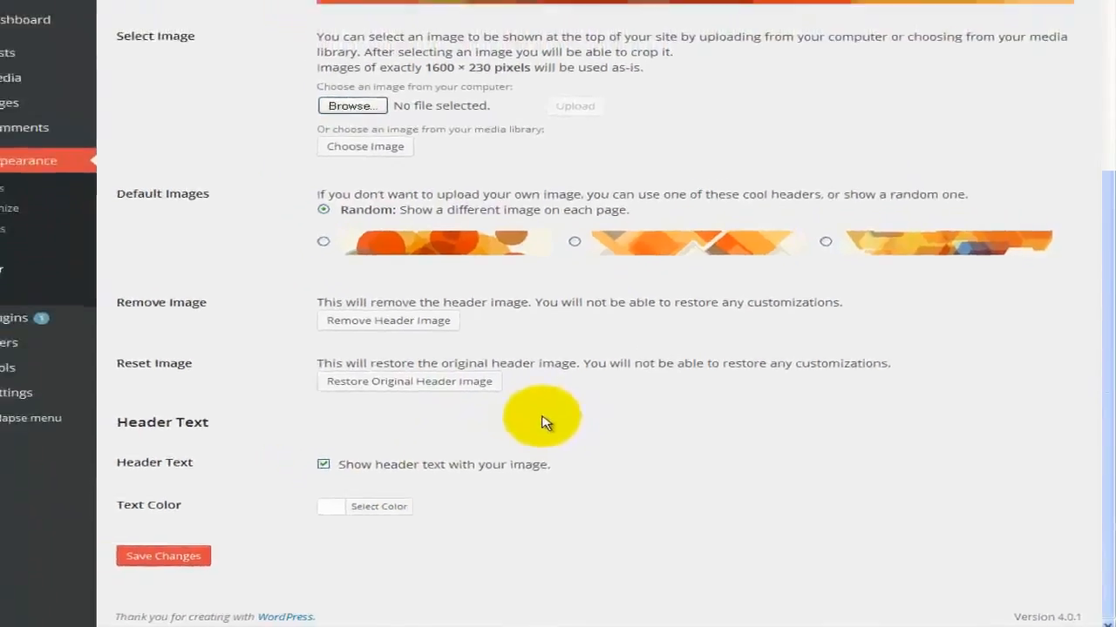
scroll(545, 423, up, 2)
scroll(549, 423, up, 1)
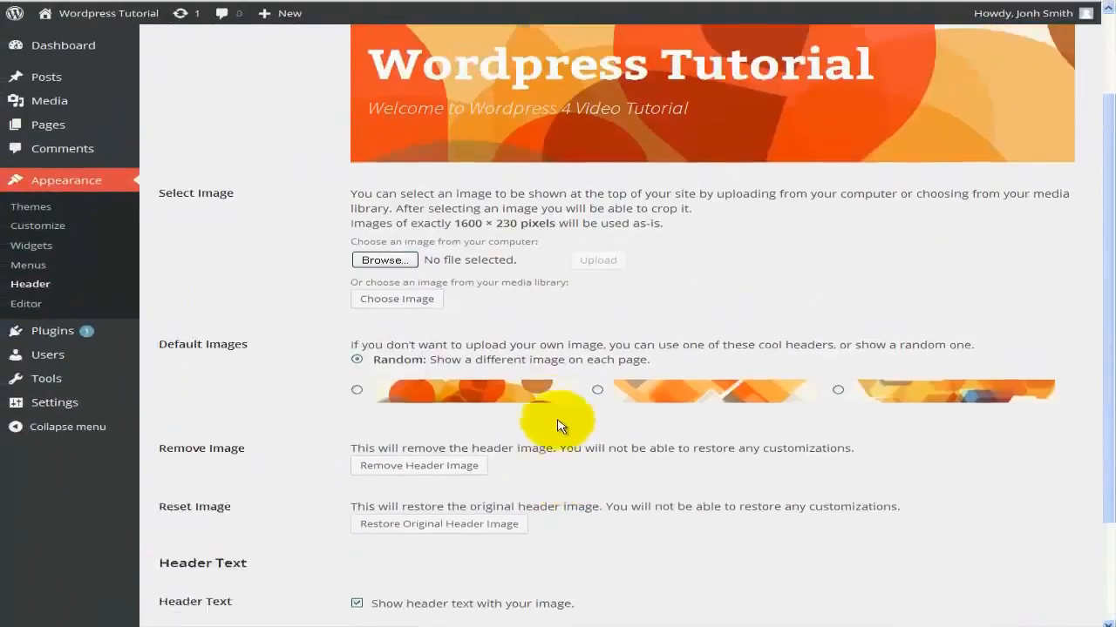
scroll(558, 425, up, 3)
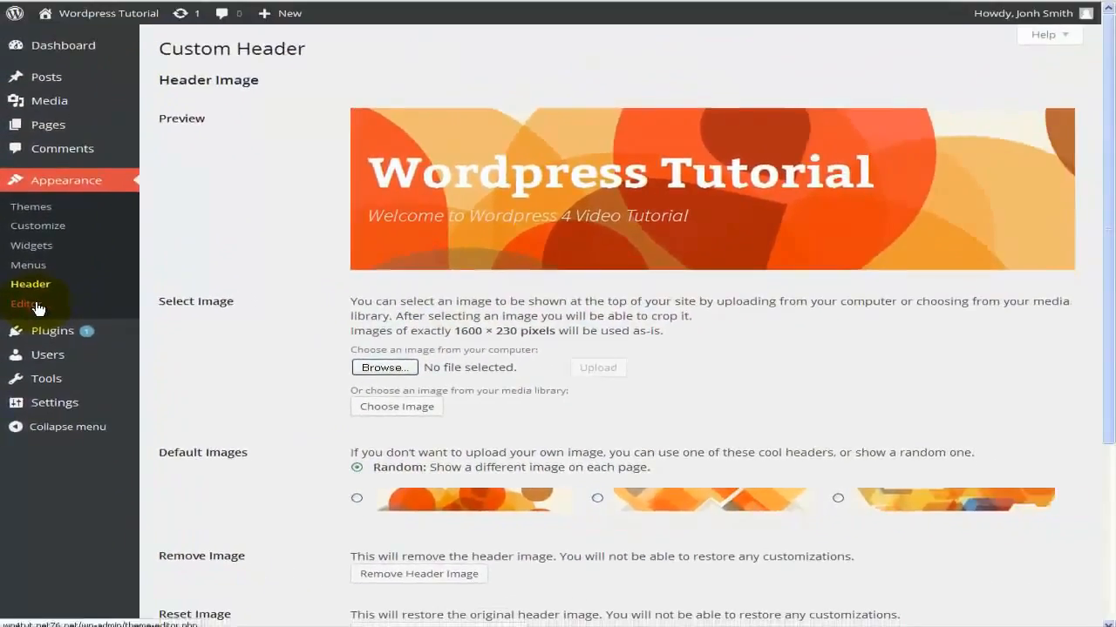
Open the theme editor on Twenty Thirteen's style.css and read down through the stylesheet.
click(61, 193)
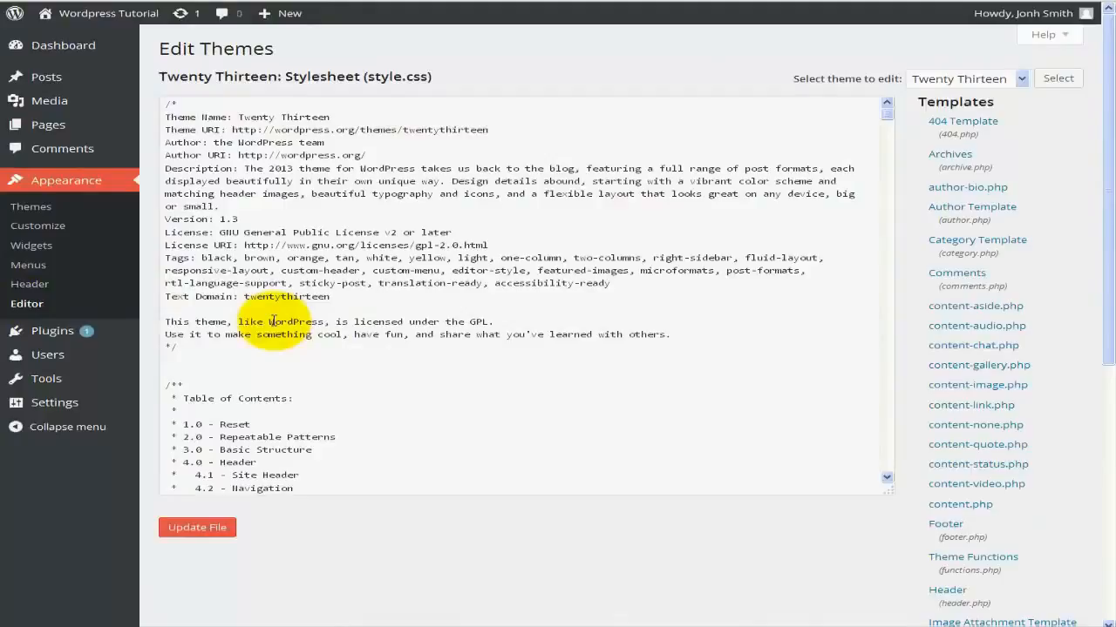
click(381, 296)
scroll(383, 303, down, 1)
scroll(383, 303, down, 3)
scroll(384, 303, down, 3)
scroll(384, 303, down, 2)
scroll(383, 303, down, 4)
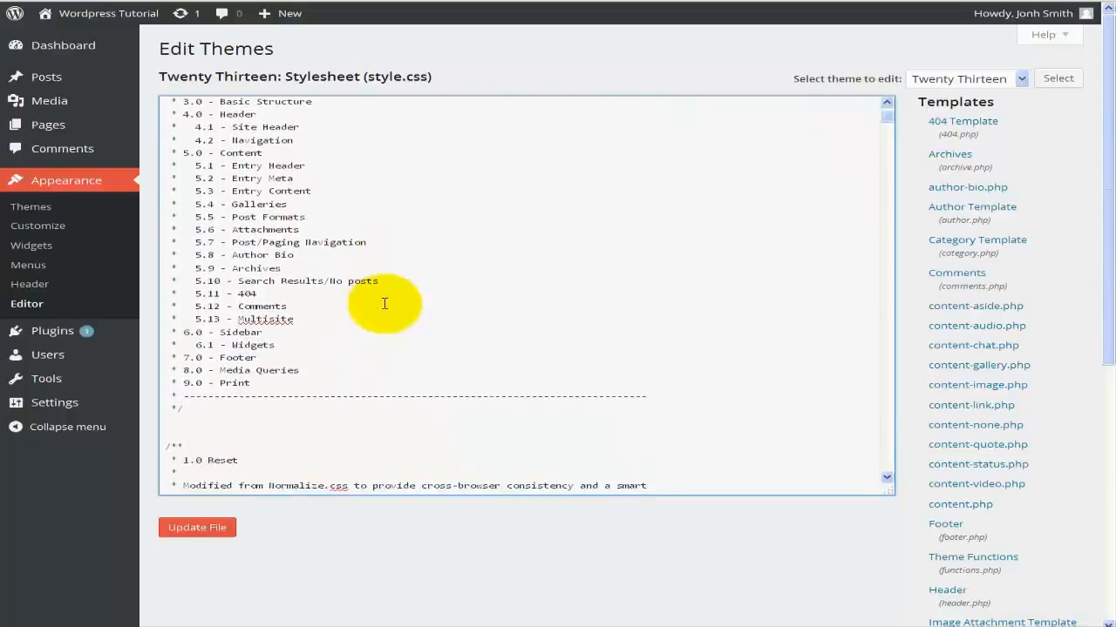
scroll(383, 304, down, 2)
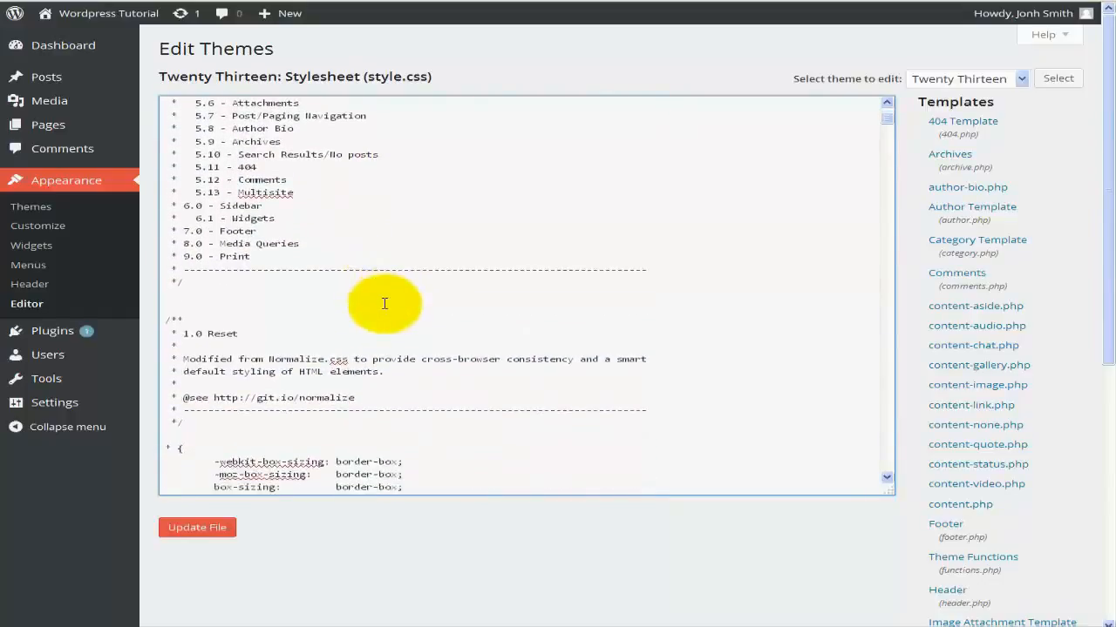
scroll(384, 303, down, 3)
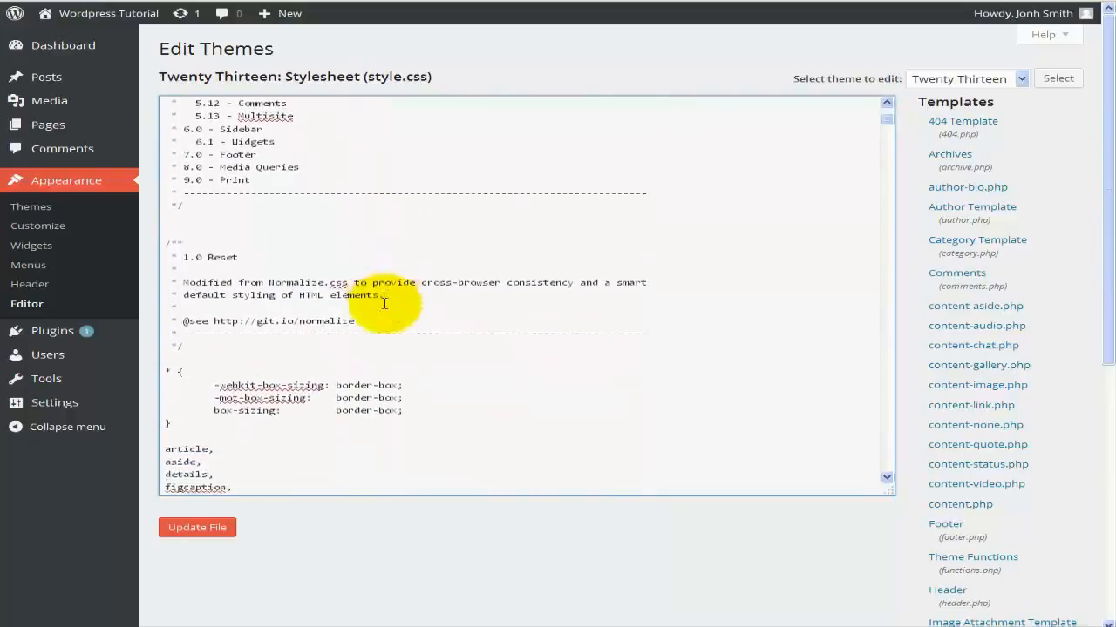
scroll(384, 303, down, 1)
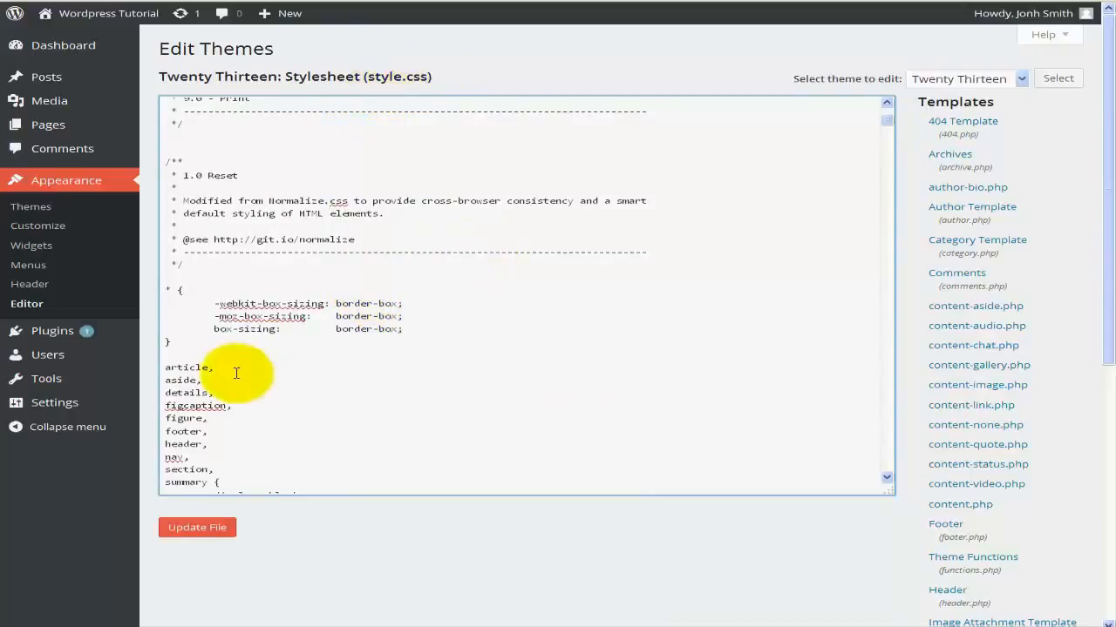
scroll(238, 374, down, 1)
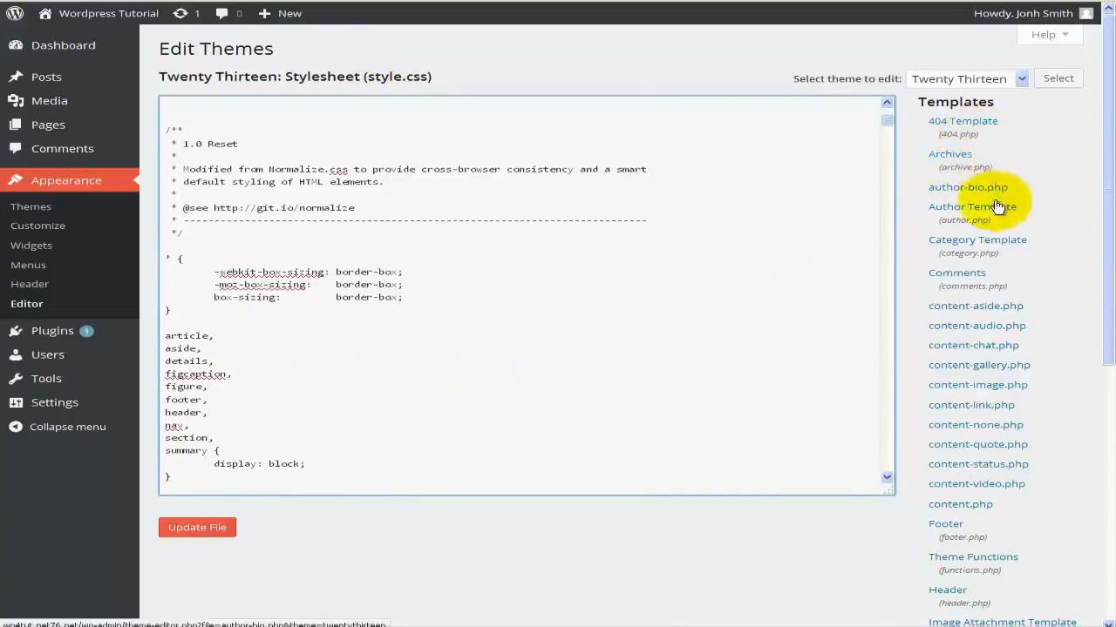
scroll(980, 321, down, 3)
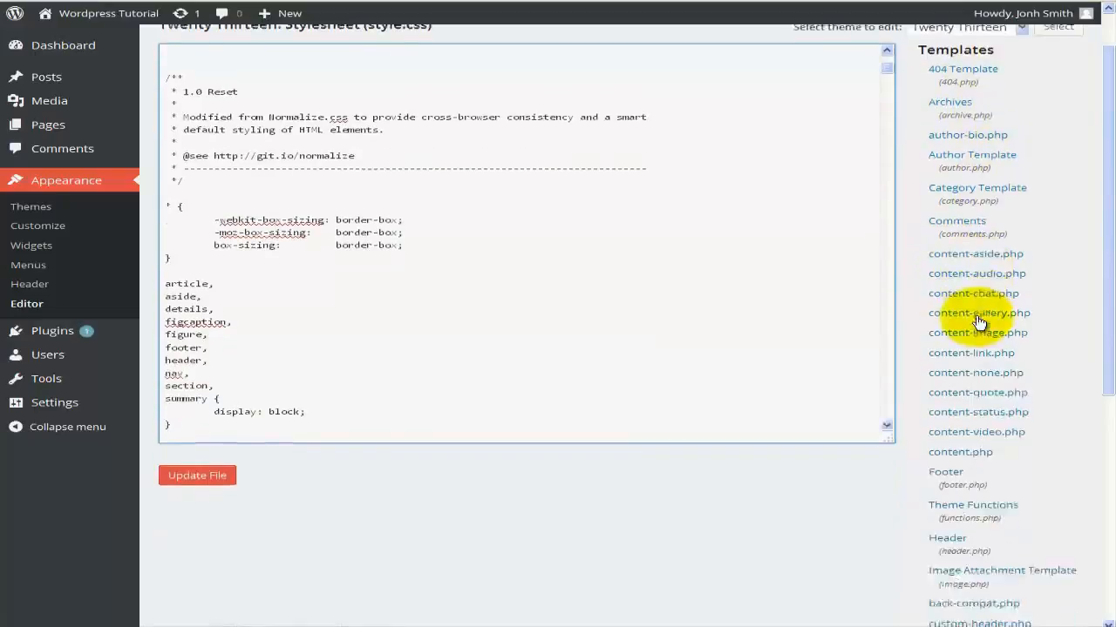
scroll(981, 322, down, 3)
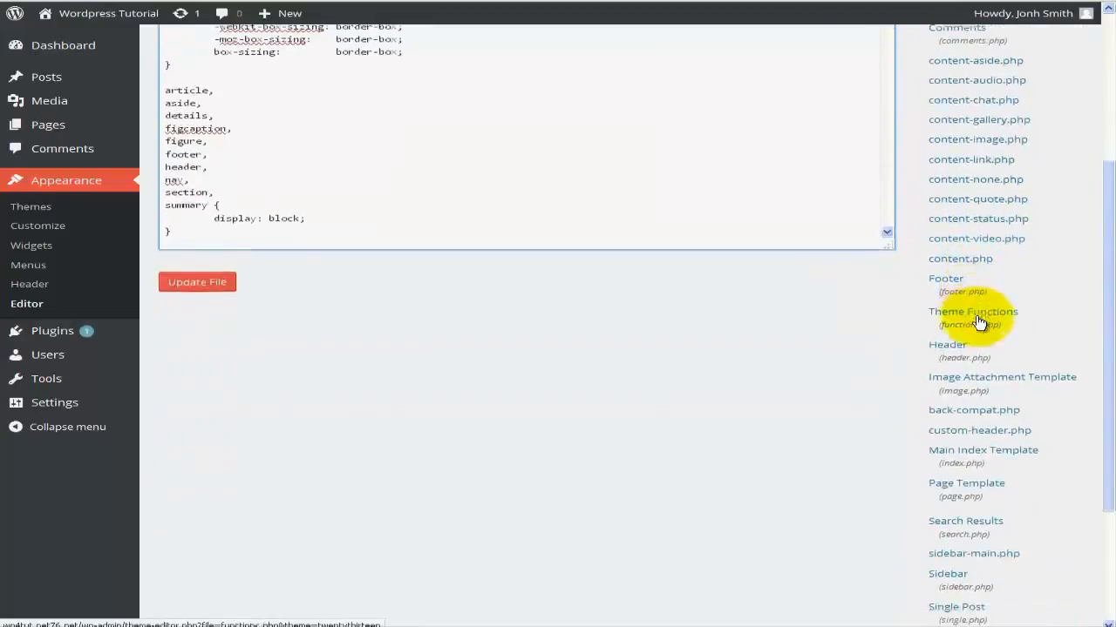
scroll(980, 323, down, 2)
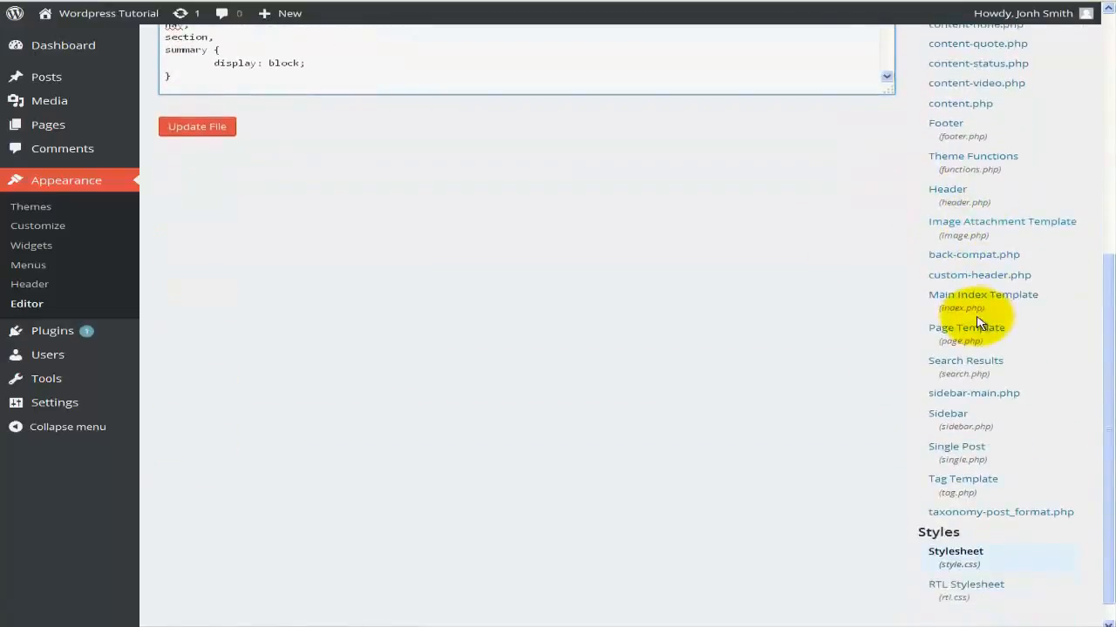
scroll(981, 322, down, 1)
Return to the top of style.css to show its table of contents.
scroll(979, 323, up, 4)
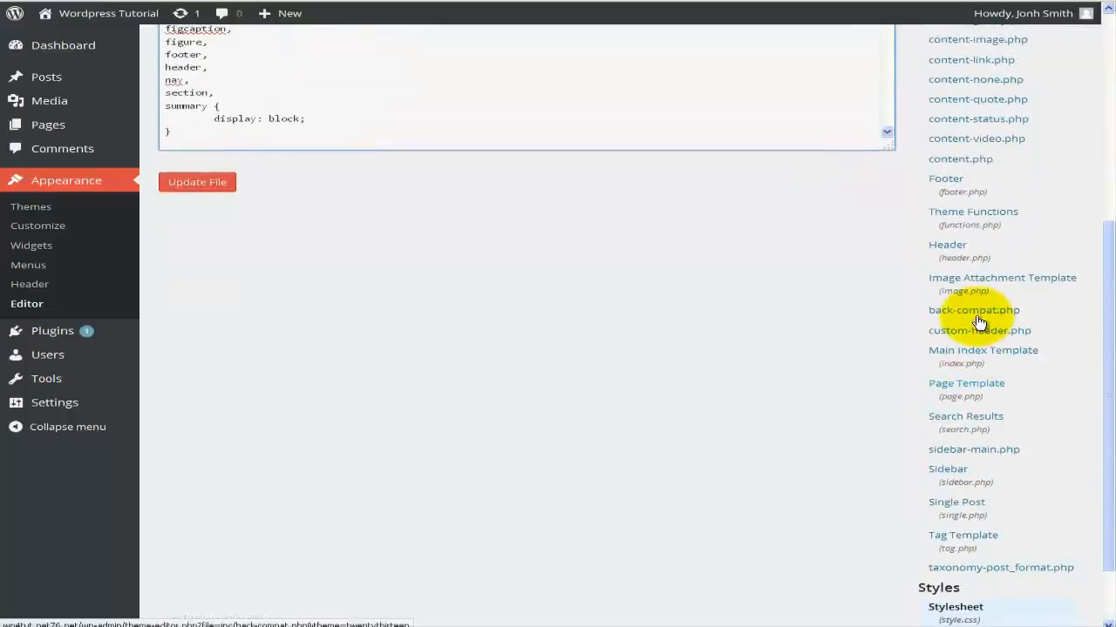
scroll(979, 322, up, 4)
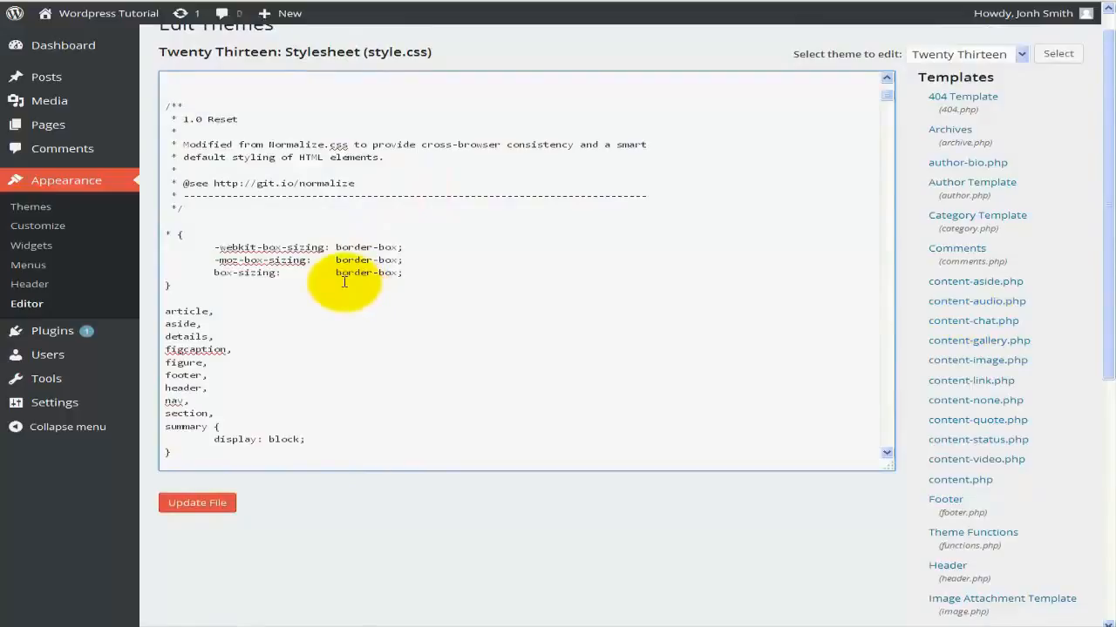
scroll(344, 281, up, 3)
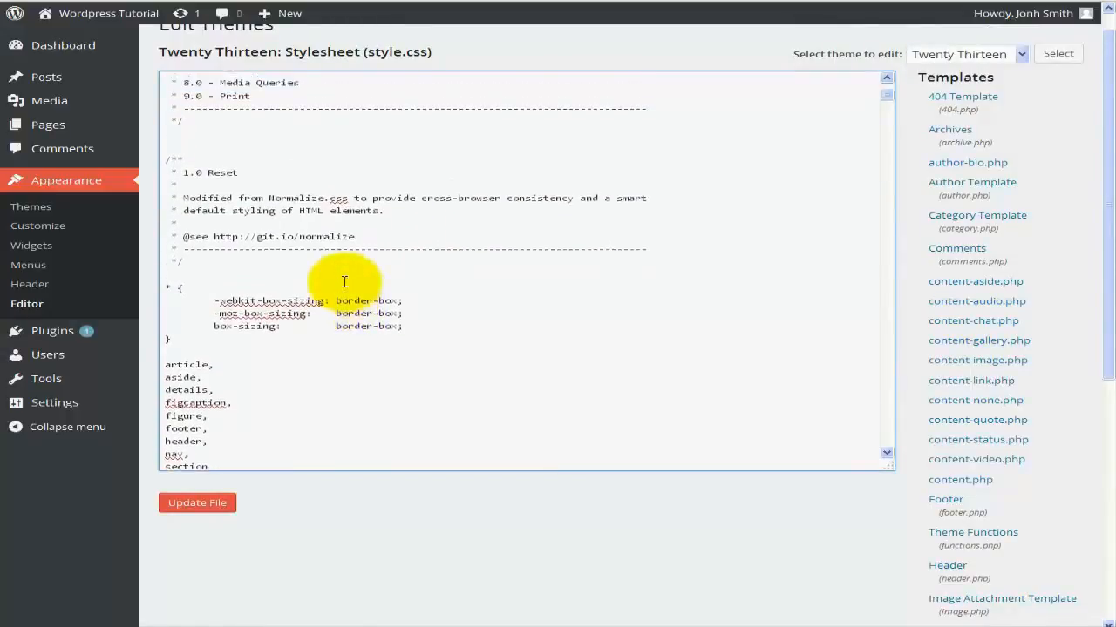
scroll(344, 281, up, 3)
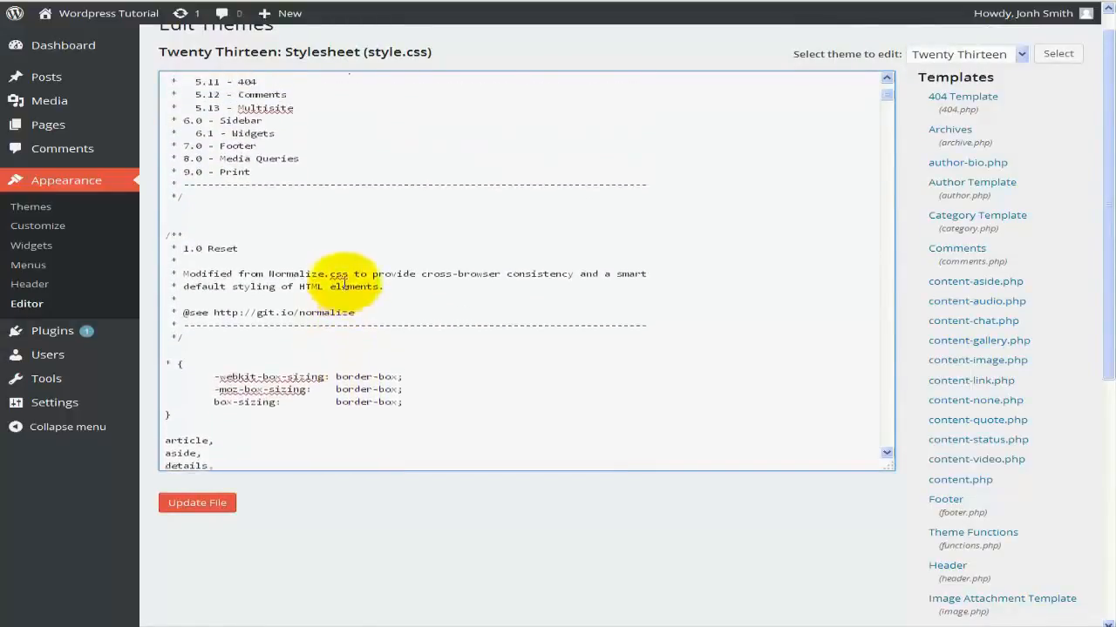
scroll(344, 282, up, 3)
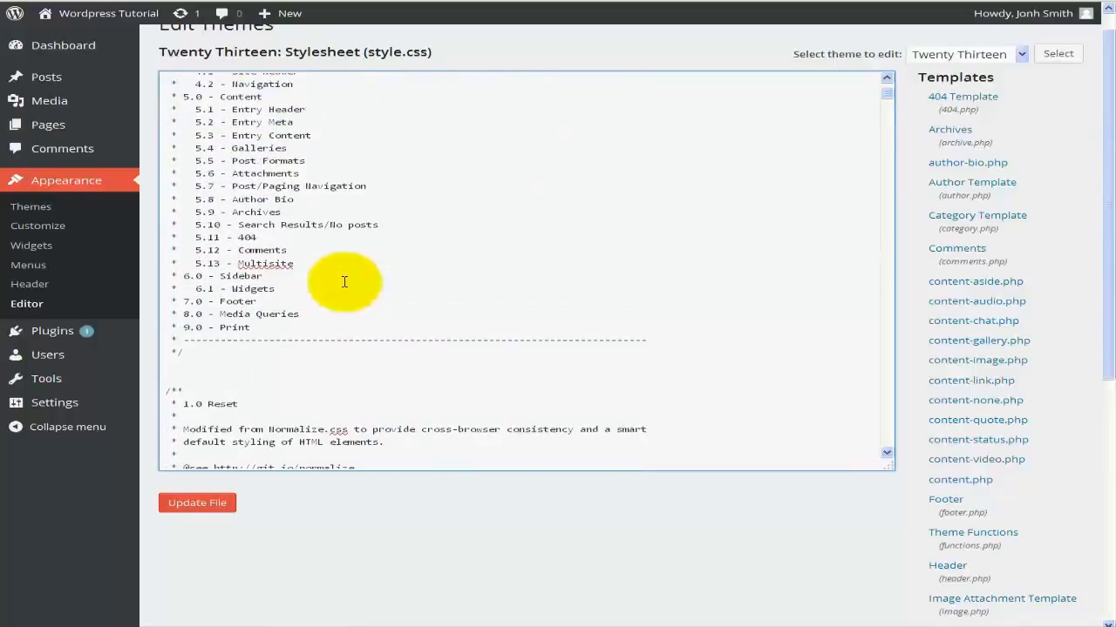
scroll(344, 282, up, 1)
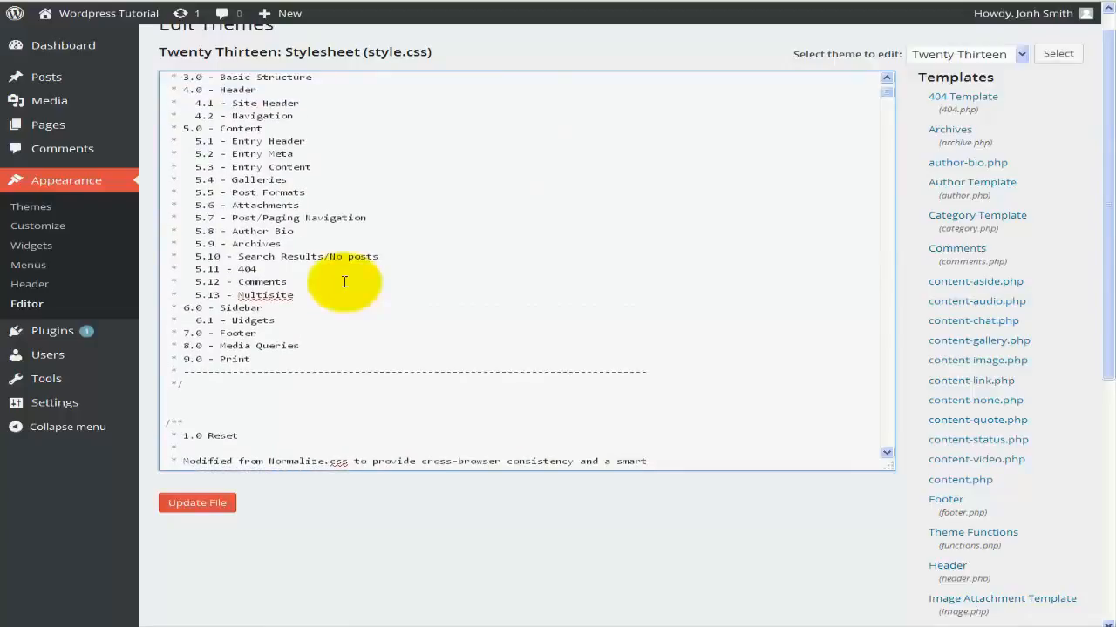
scroll(344, 281, up, 1)
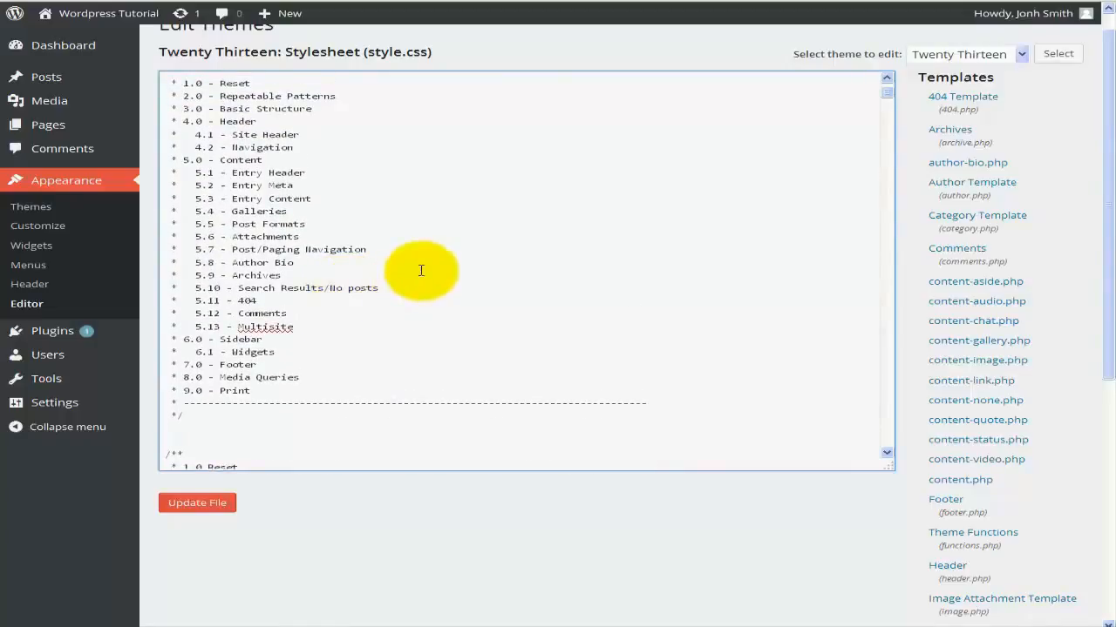
scroll(421, 270, up, 2)
scroll(421, 270, up, 2)
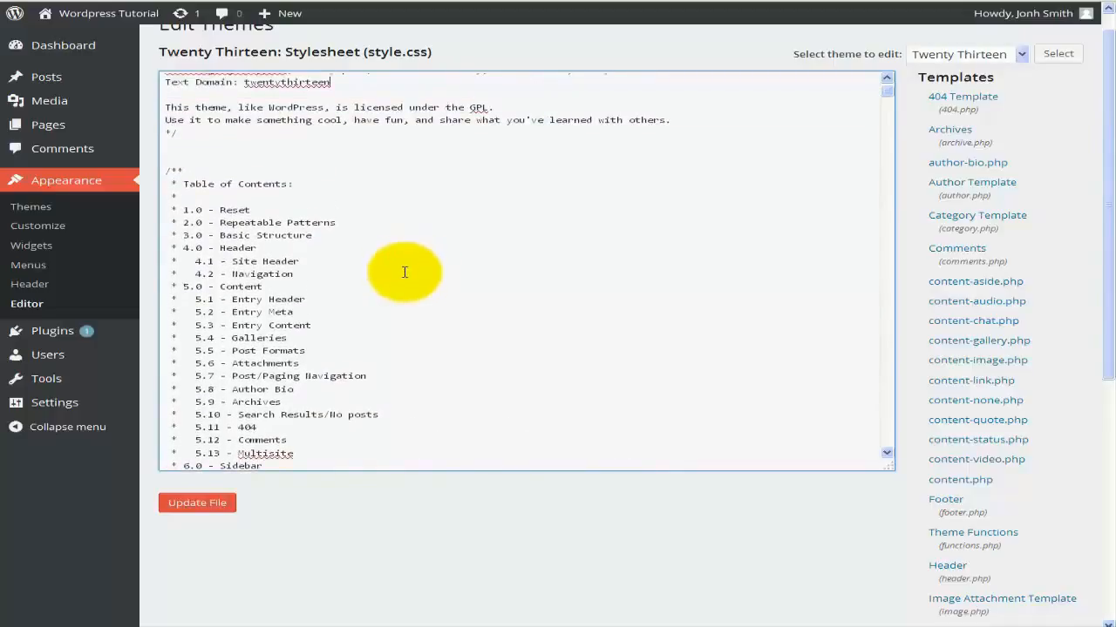
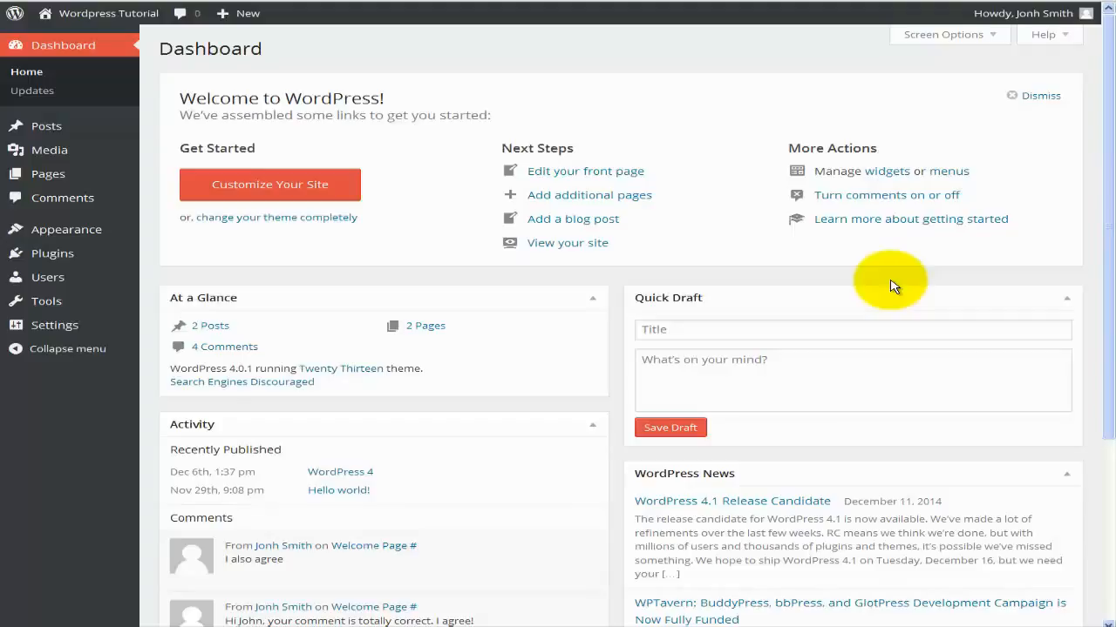
Open the Installed Plugins list showing inactive Akismet 3.0.4 and Hello Dolly 1.6.
mouse_move(94, 254)
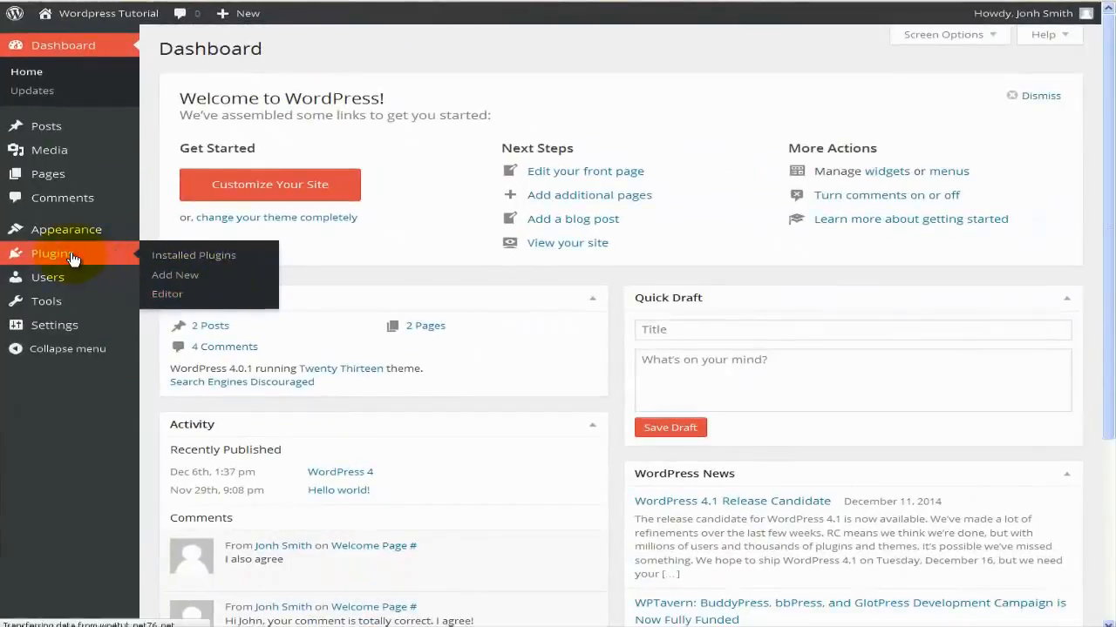
click(73, 259)
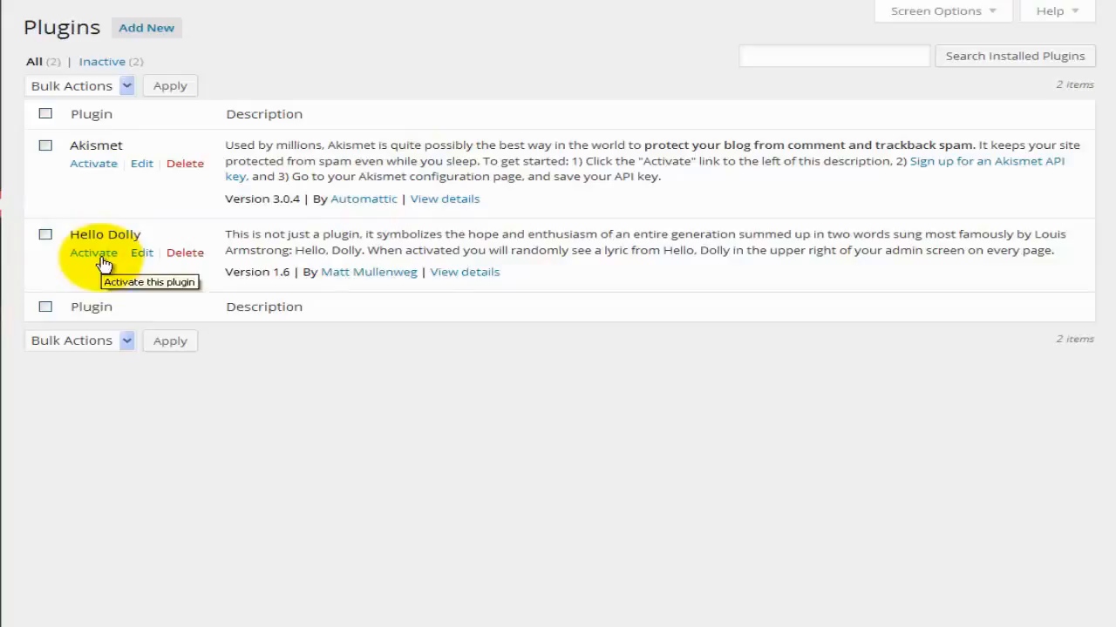
click(45, 115)
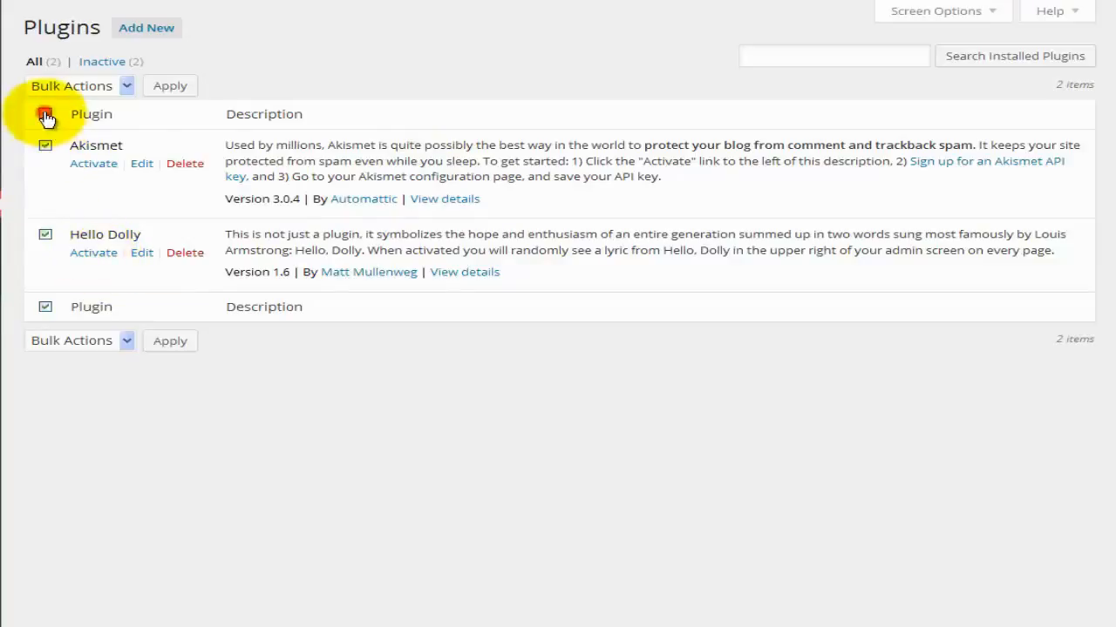
click(90, 92)
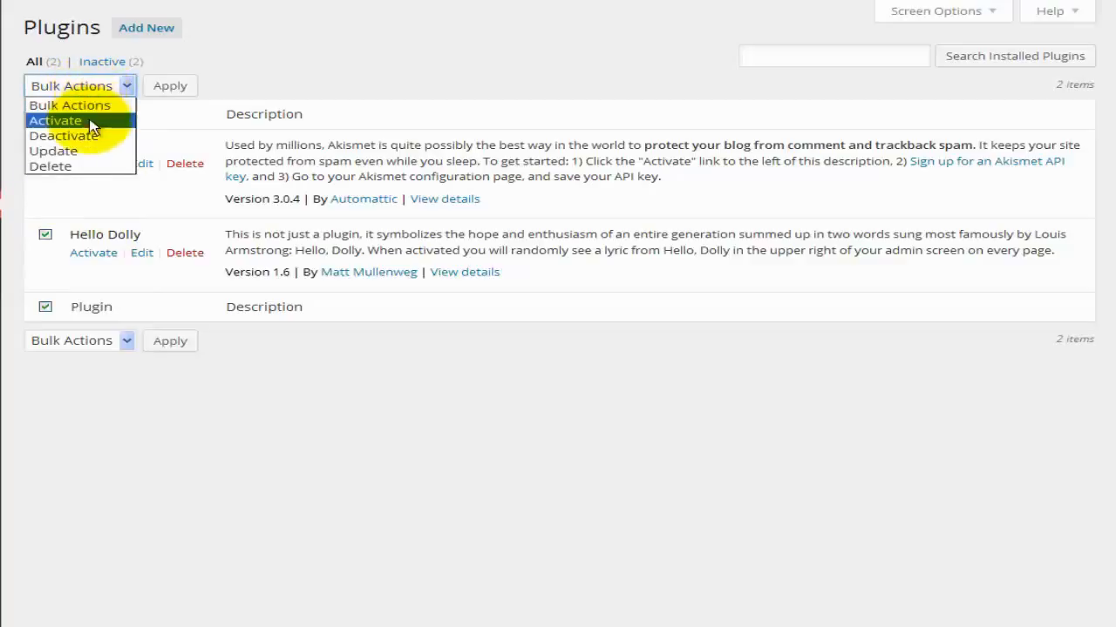
click(90, 121)
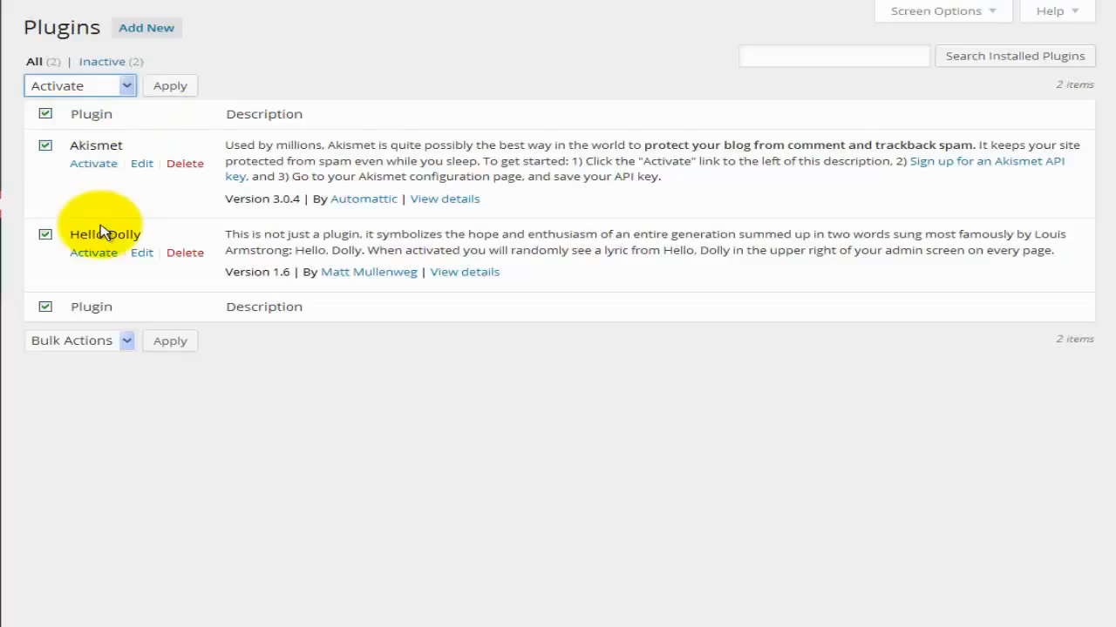
click(45, 114)
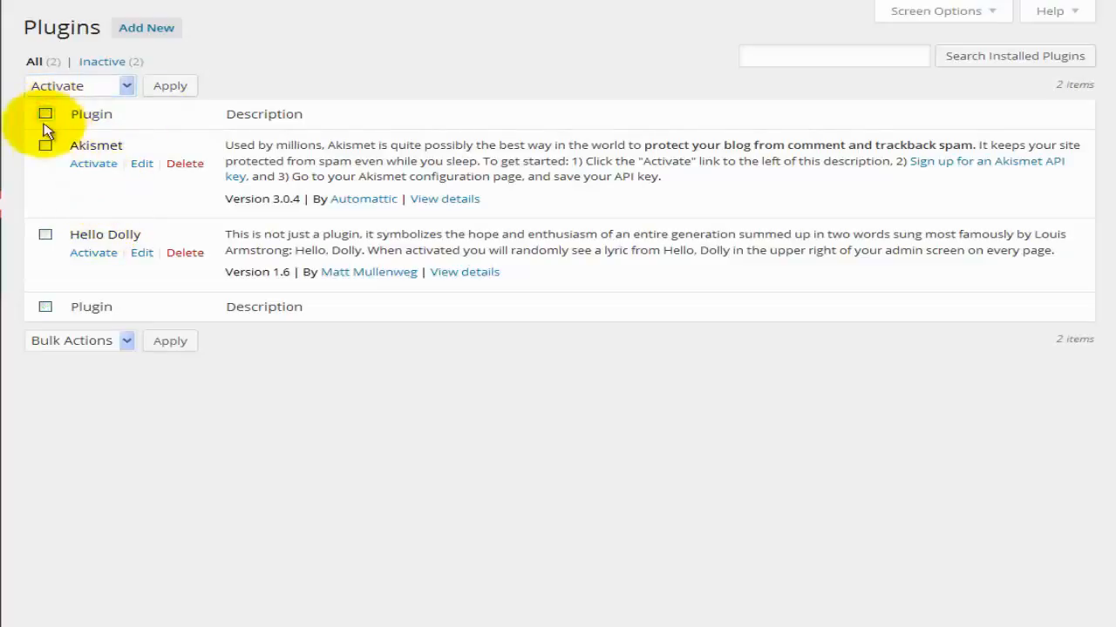
click(758, 57)
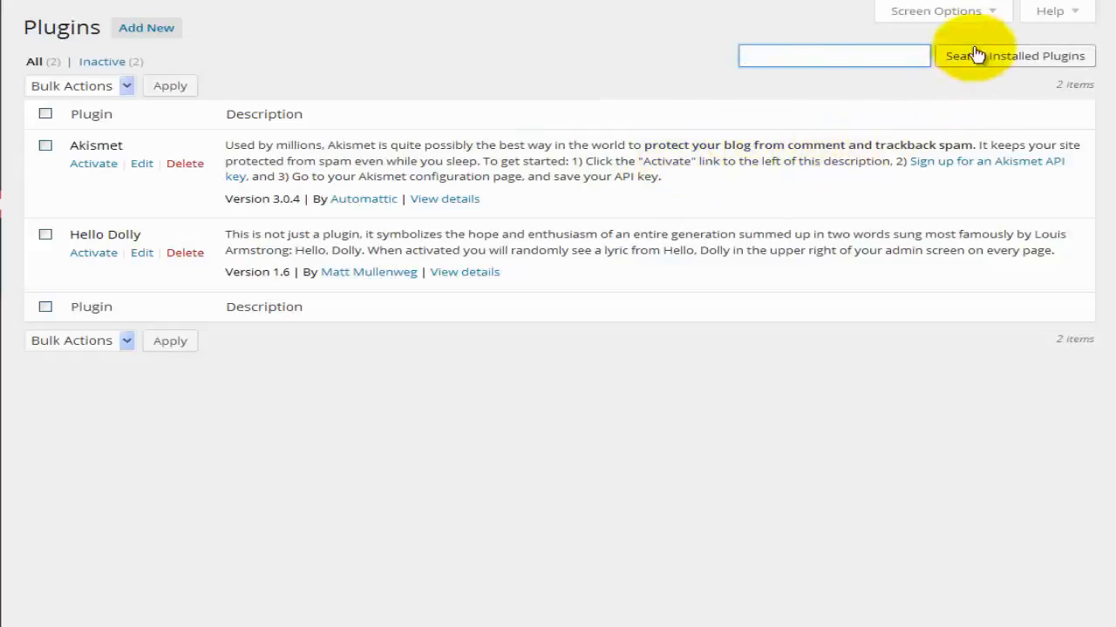
click(985, 16)
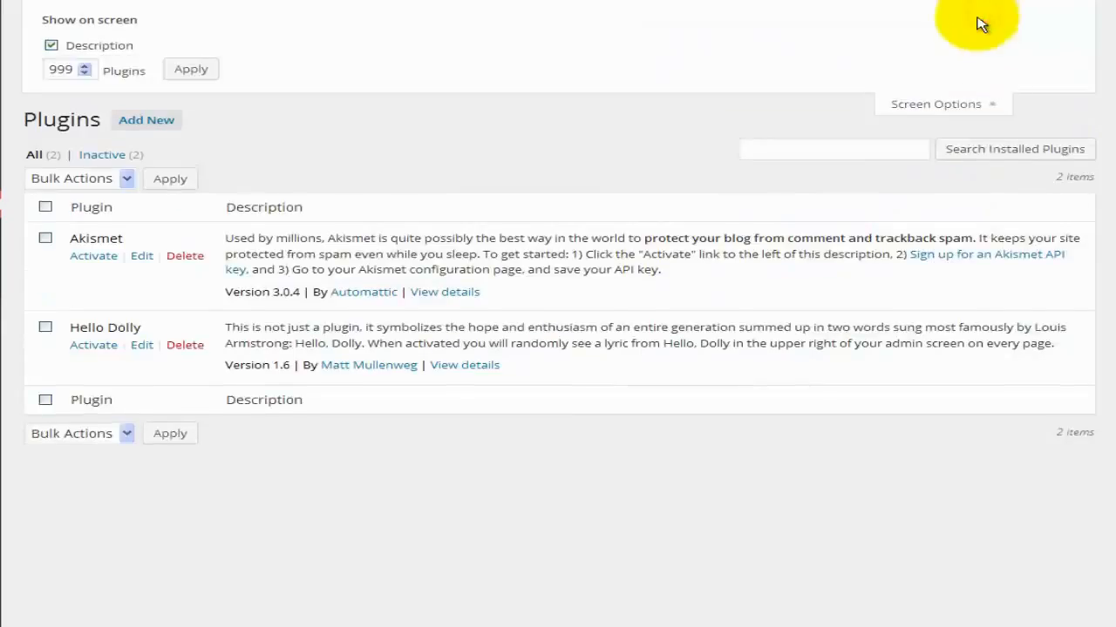
double_click(58, 68)
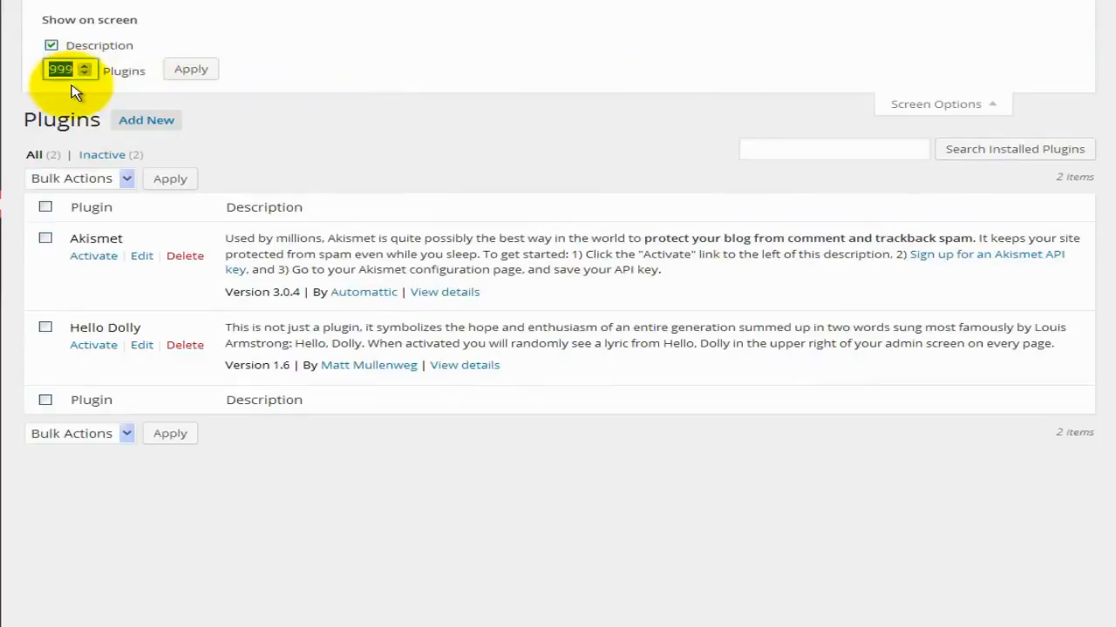
click(51, 46)
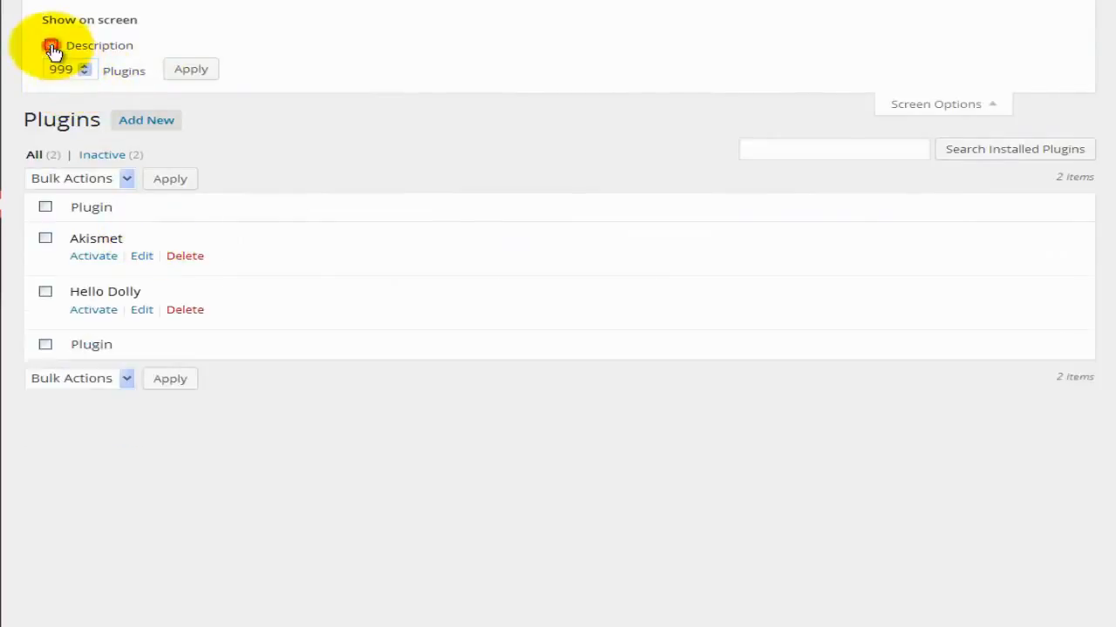
click(52, 46)
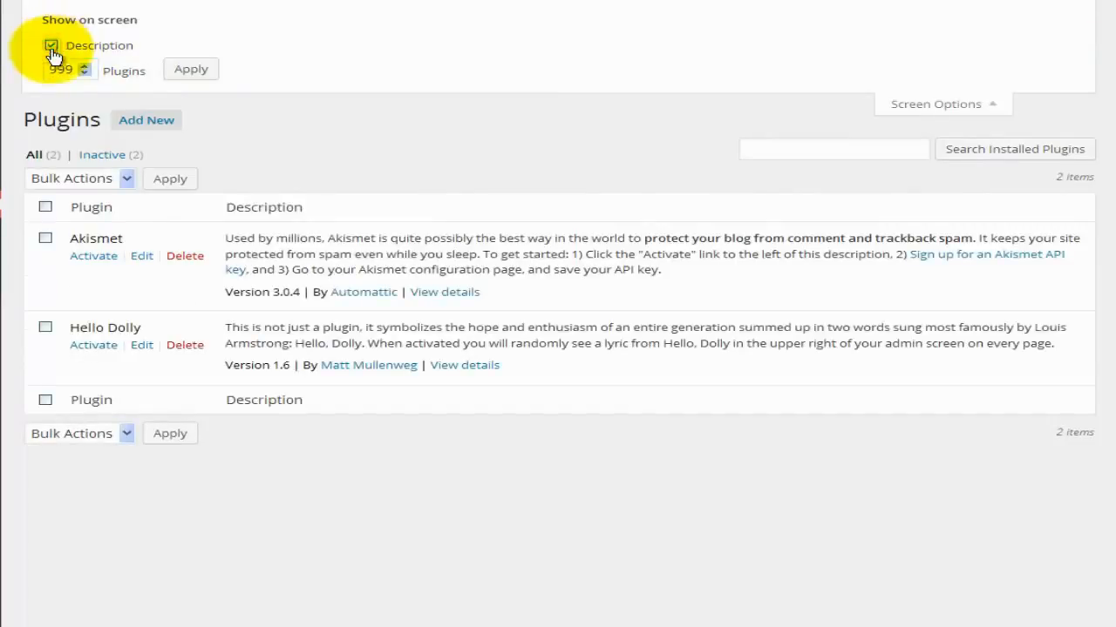
double_click(54, 68)
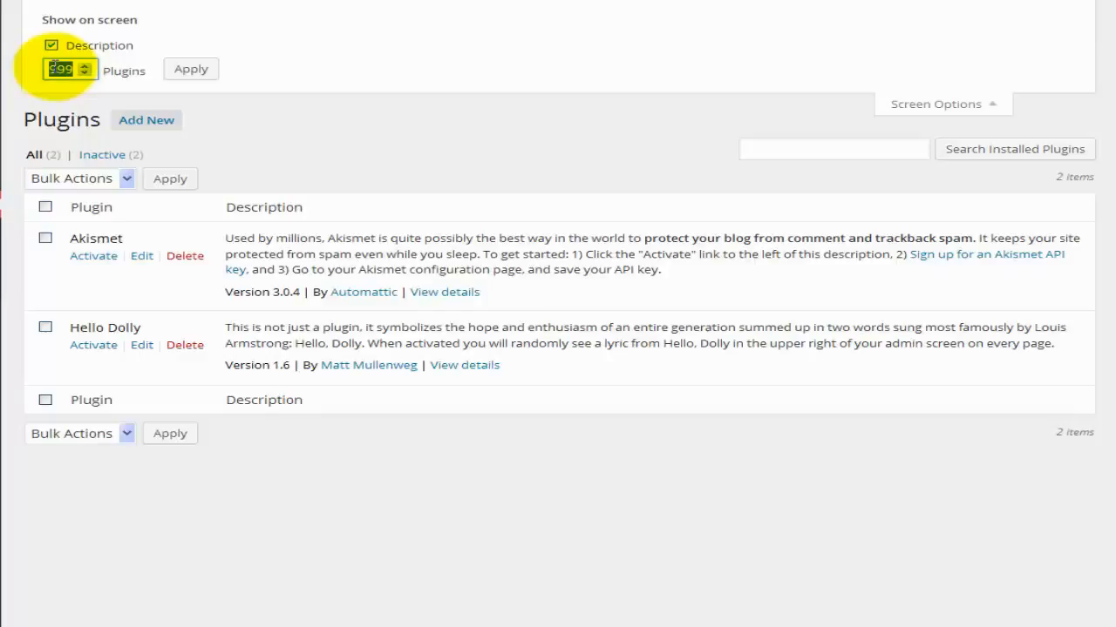
click(194, 76)
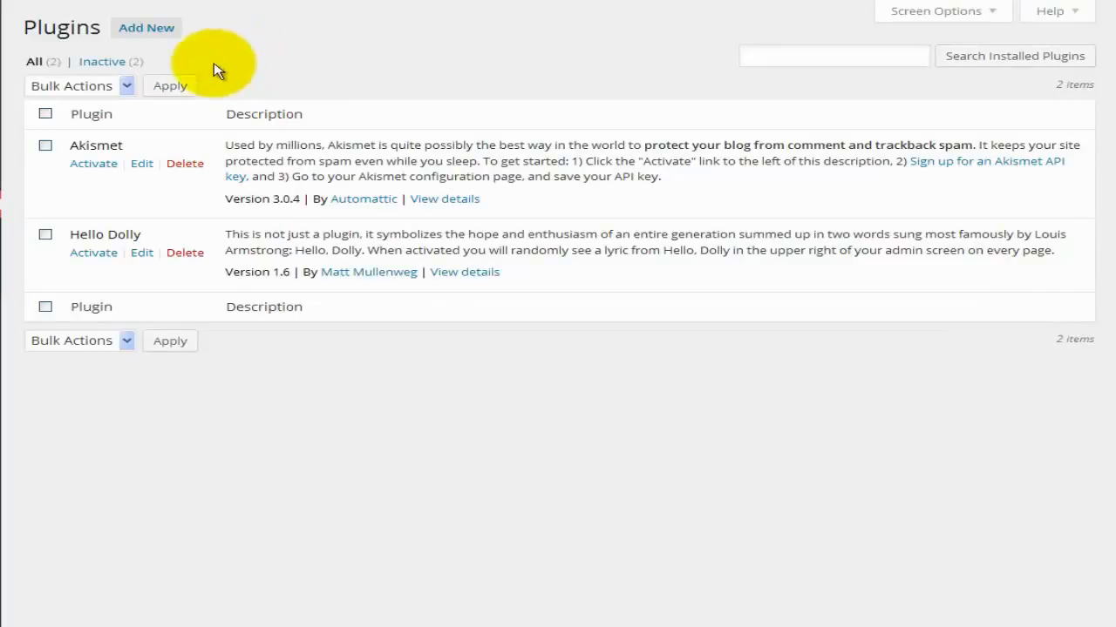
Go to Add Plugins and show the Popular listing, with Akismet marked installed.
click(160, 35)
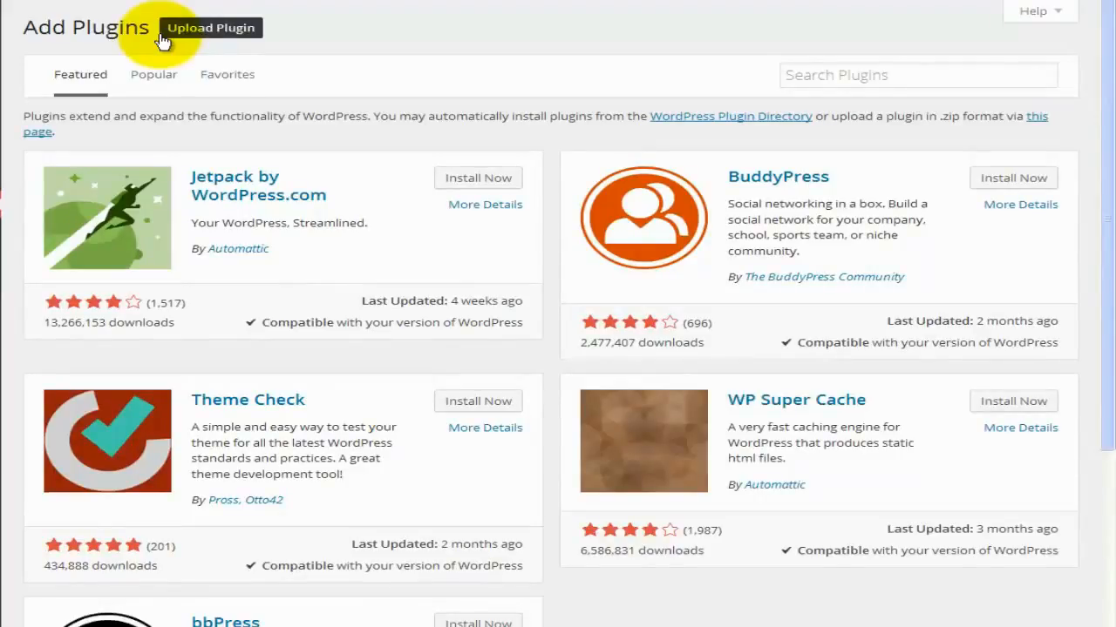
scroll(397, 353, down, 2)
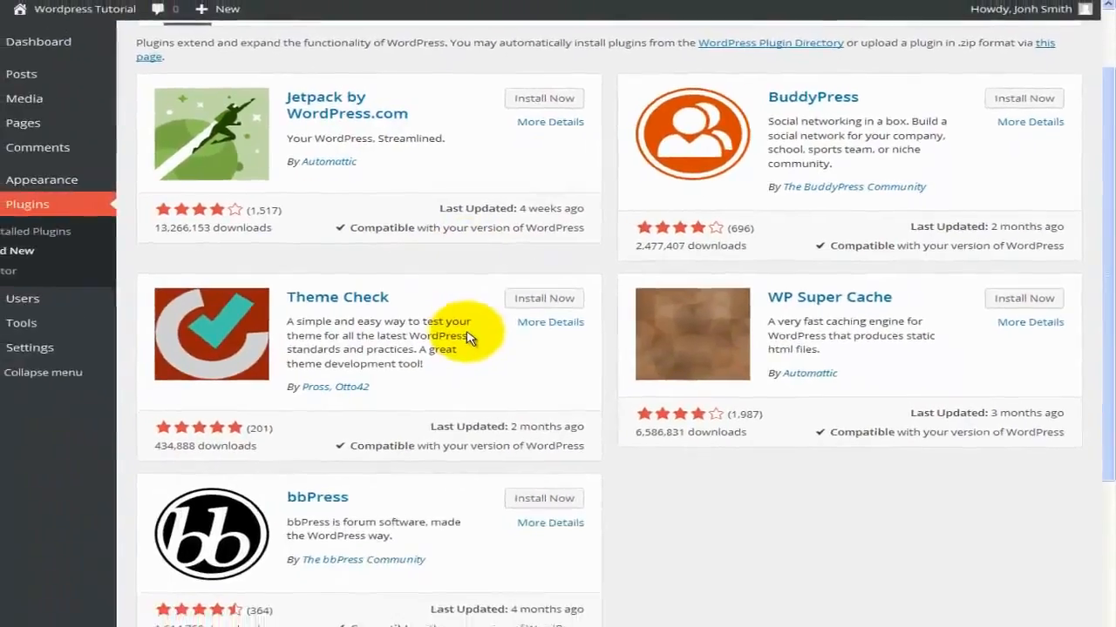
scroll(485, 337, down, 1)
scroll(485, 335, up, 4)
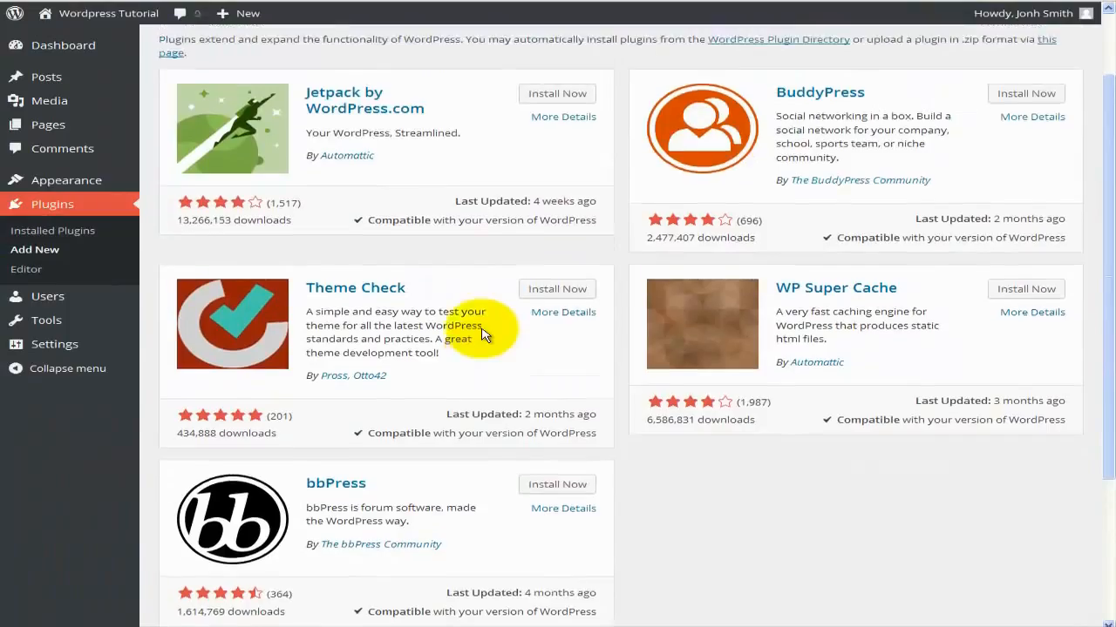
click(270, 102)
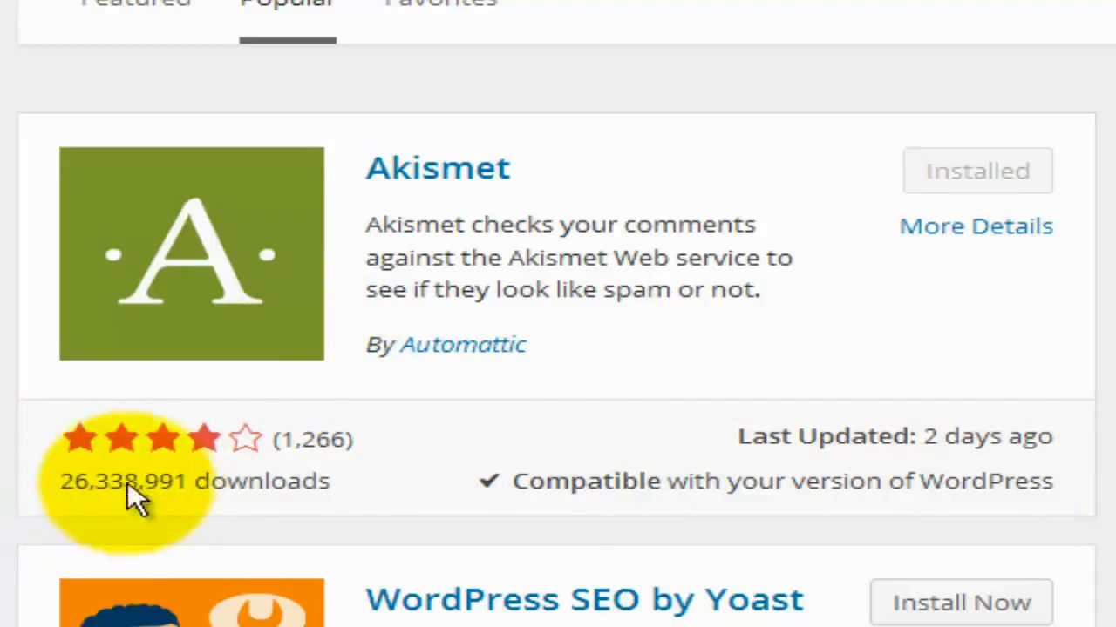
mouse_move(77, 440)
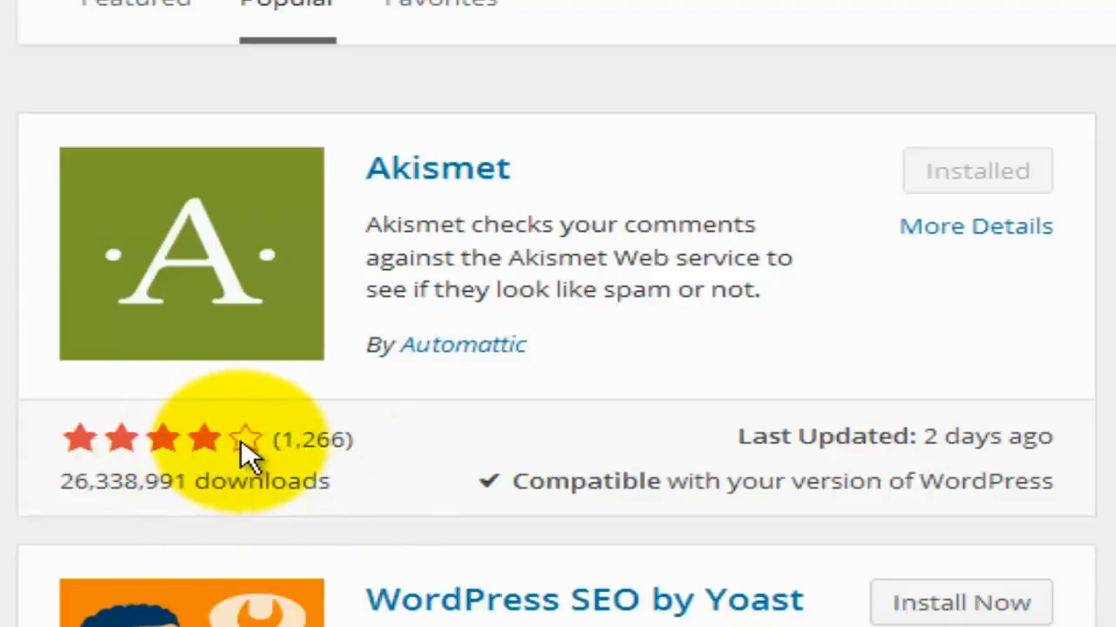
mouse_move(241, 441)
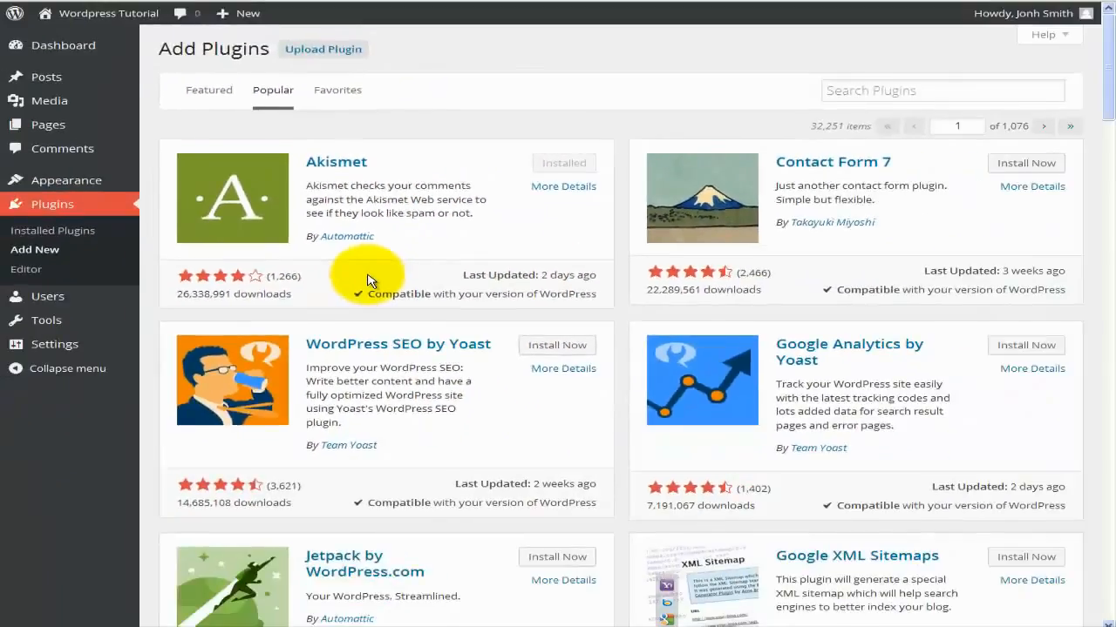
scroll(367, 280, down, 5)
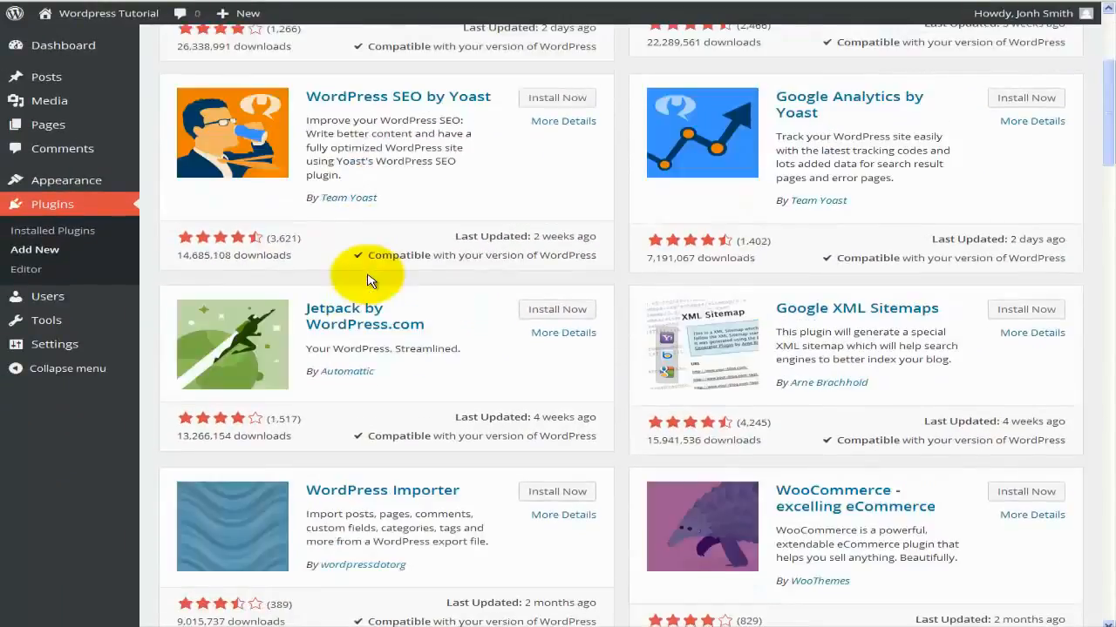
scroll(367, 280, down, 3)
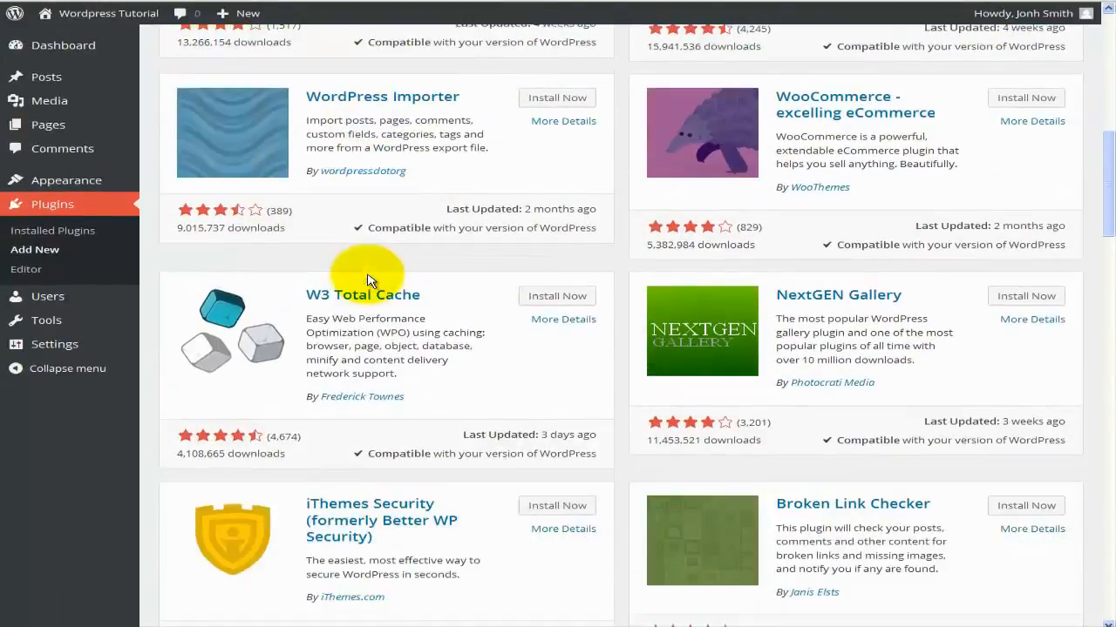
scroll(367, 280, down, 3)
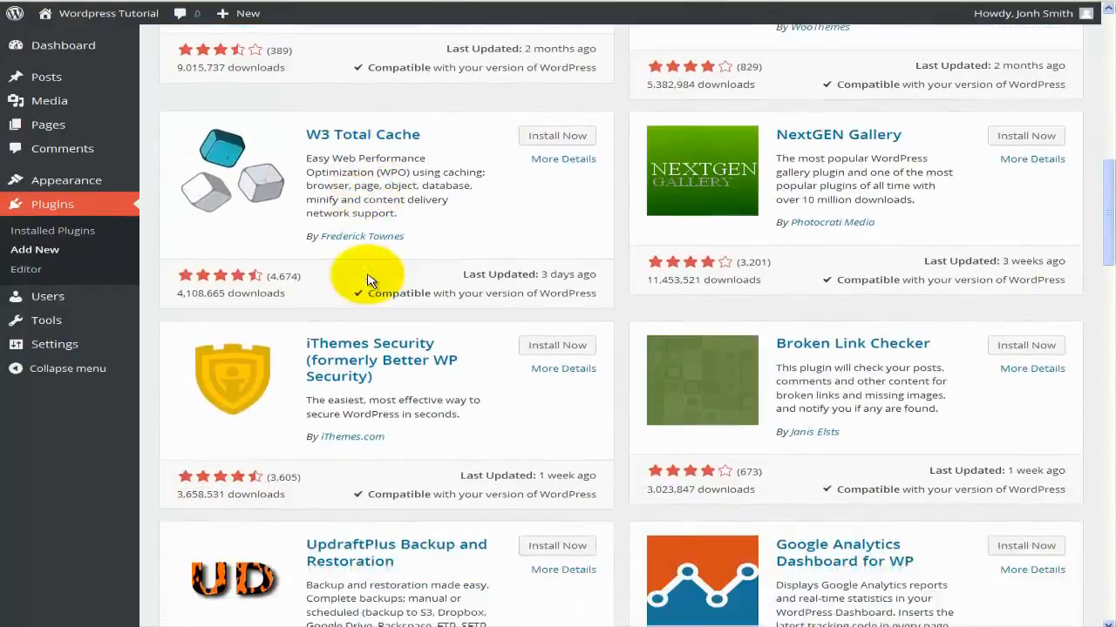
scroll(367, 280, down, 4)
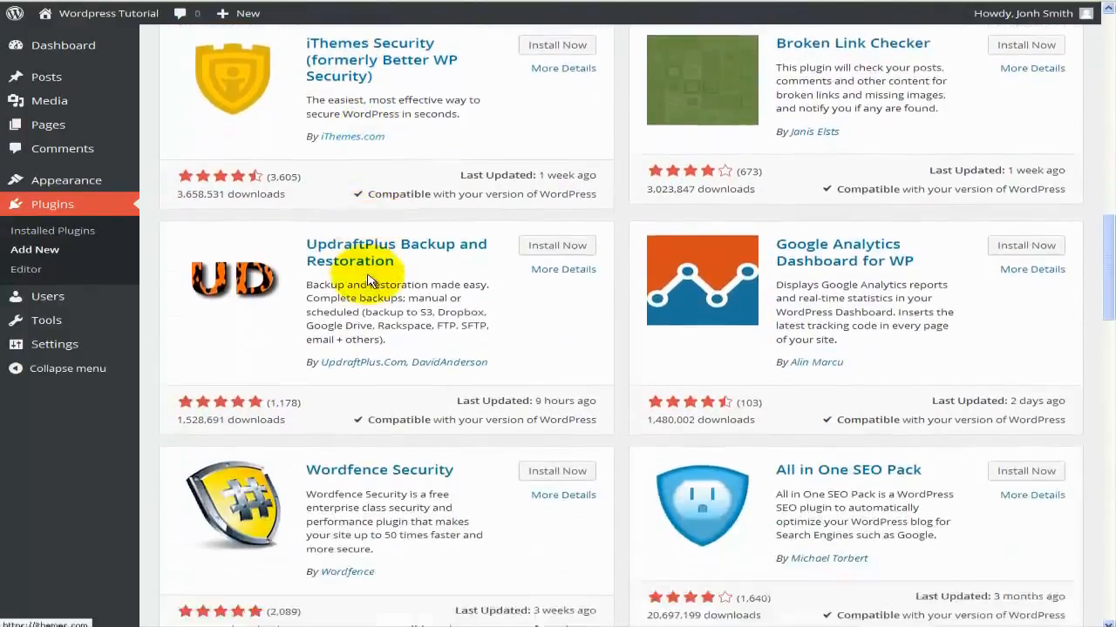
scroll(367, 280, down, 3)
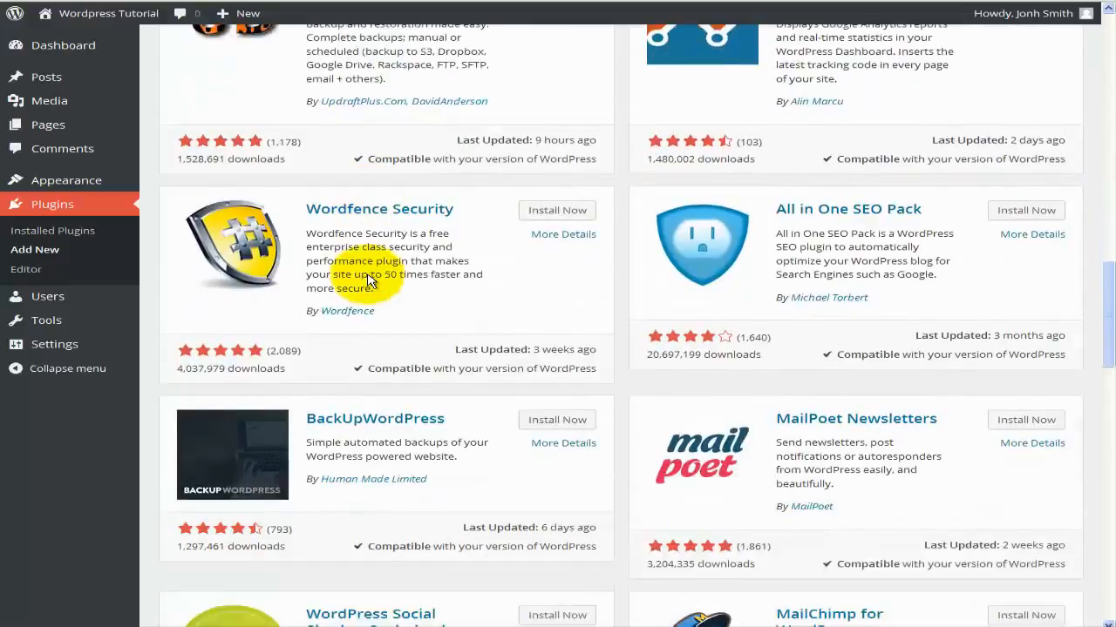
scroll(367, 280, down, 2)
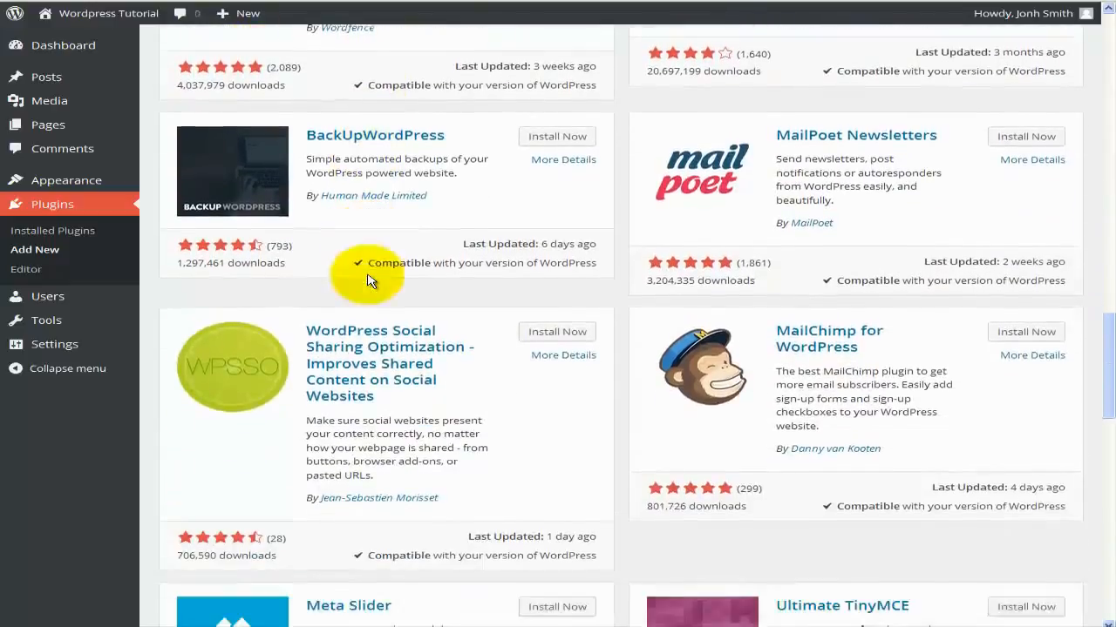
scroll(367, 279, up, 20)
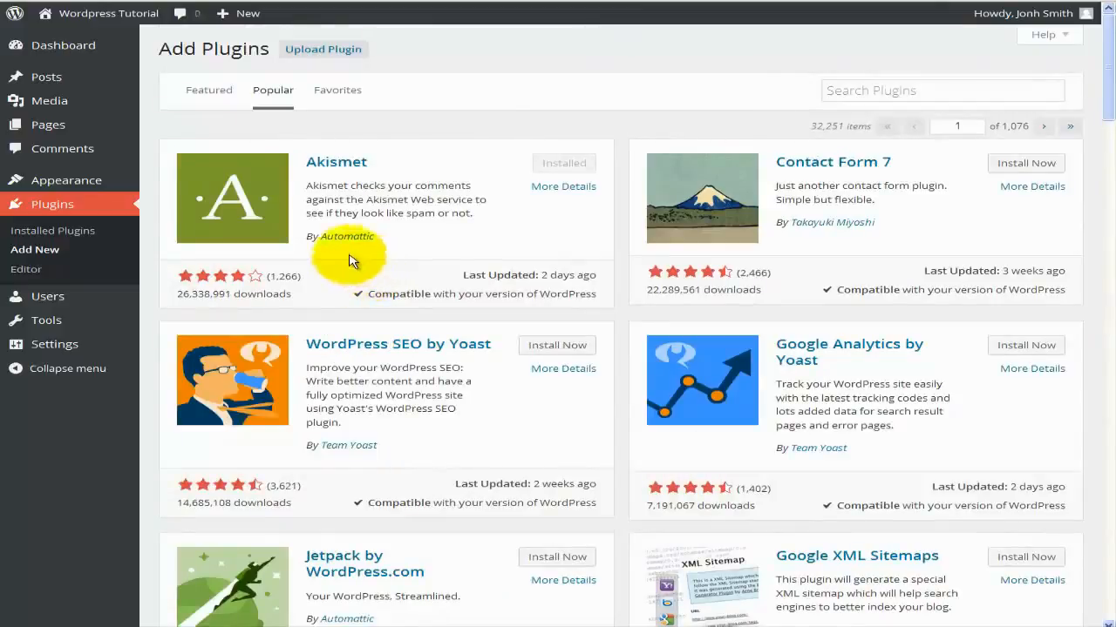
Search the plugin directory for 'facebook'.
click(878, 88)
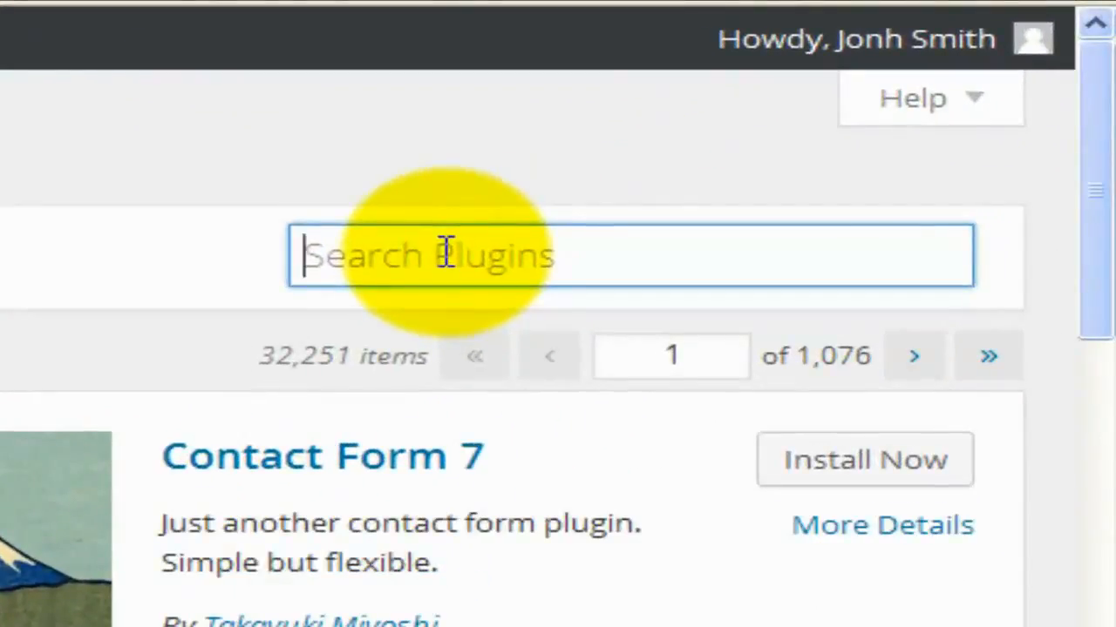
text(facebook)
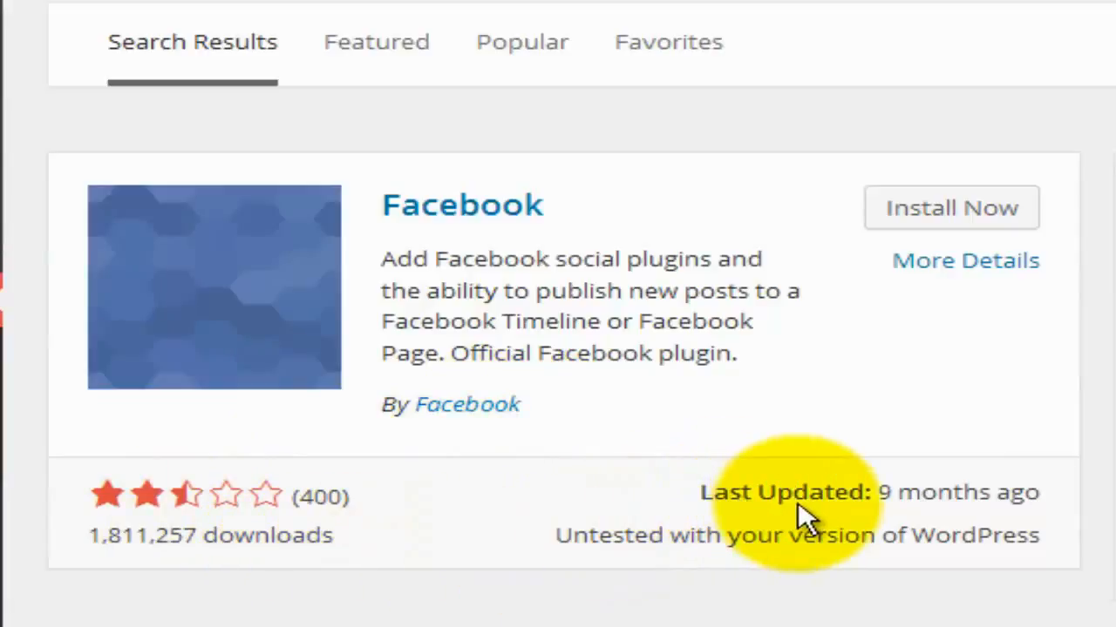
mouse_move(879, 505)
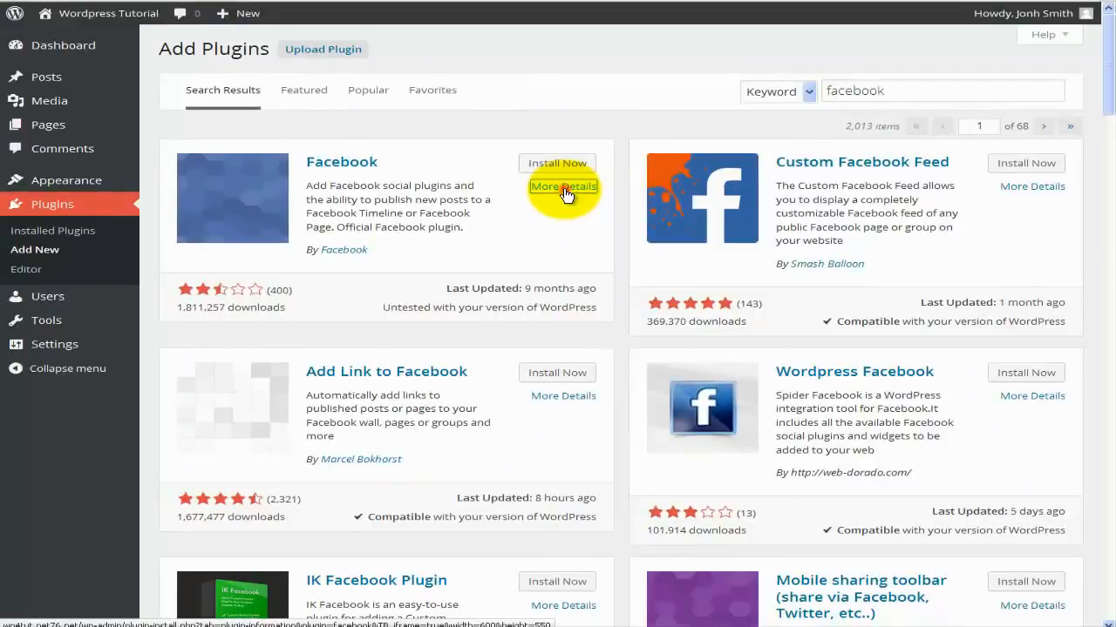
click(564, 186)
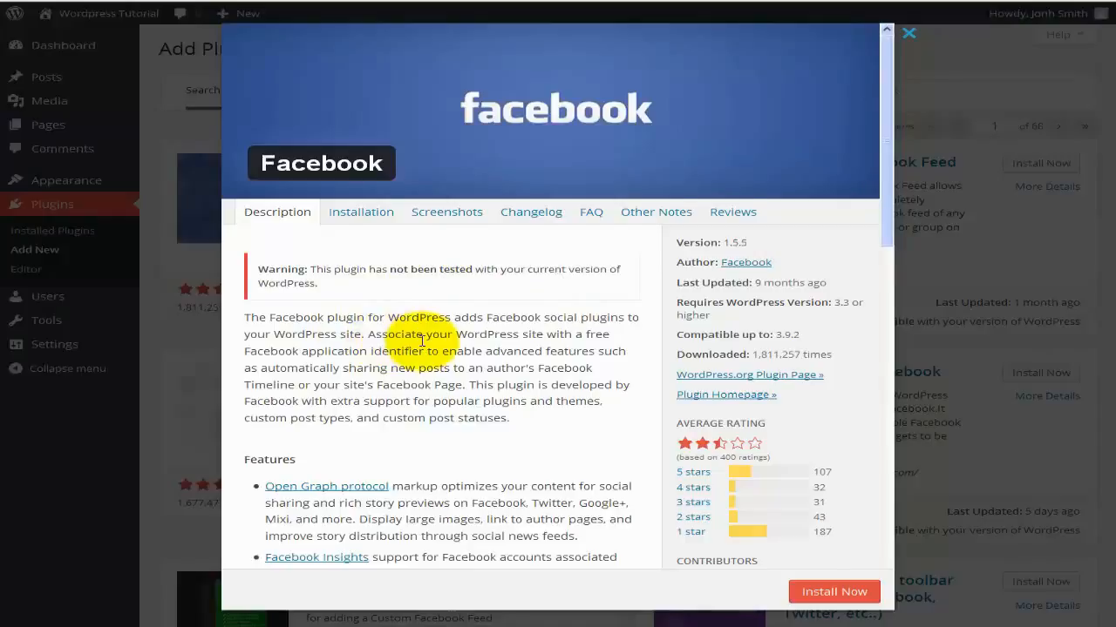
scroll(405, 331, down, 1)
scroll(421, 340, down, 3)
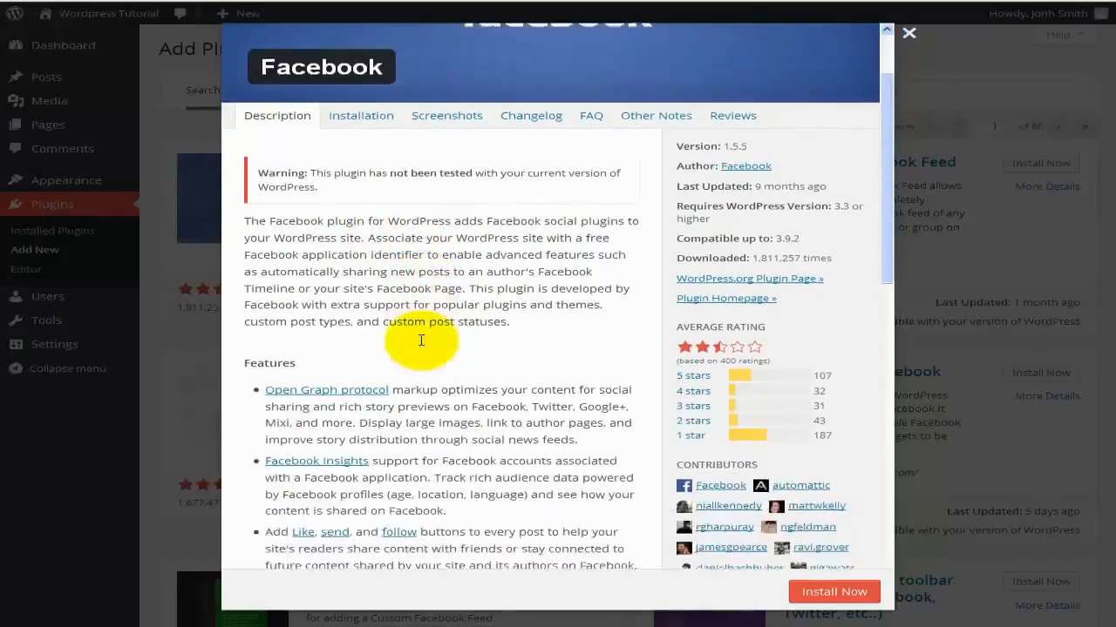
scroll(421, 345, down, 3)
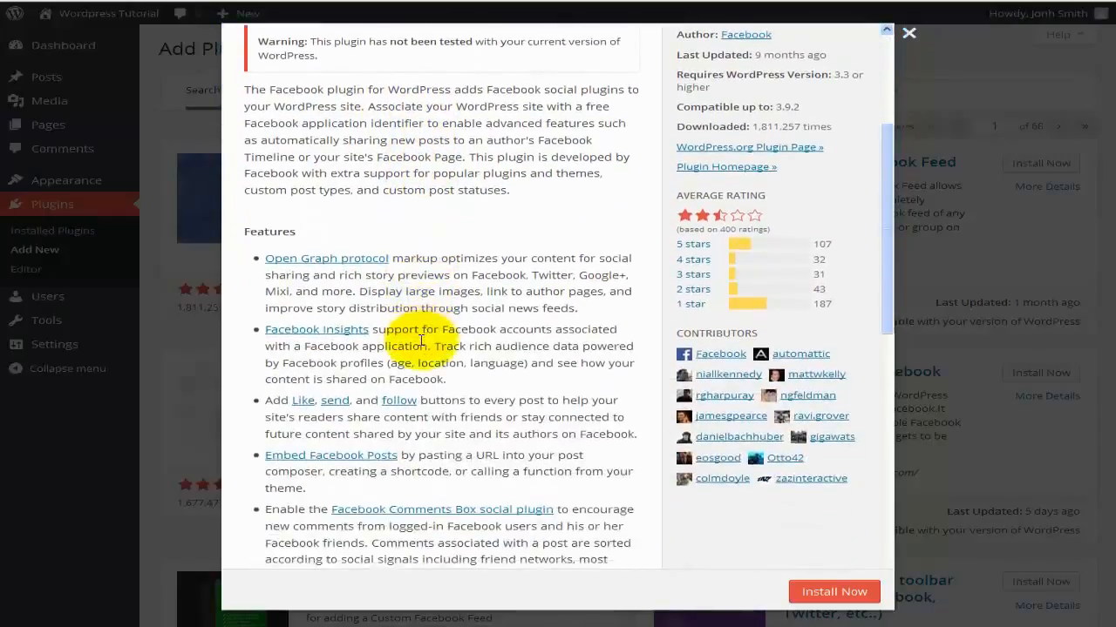
scroll(421, 340, down, 1)
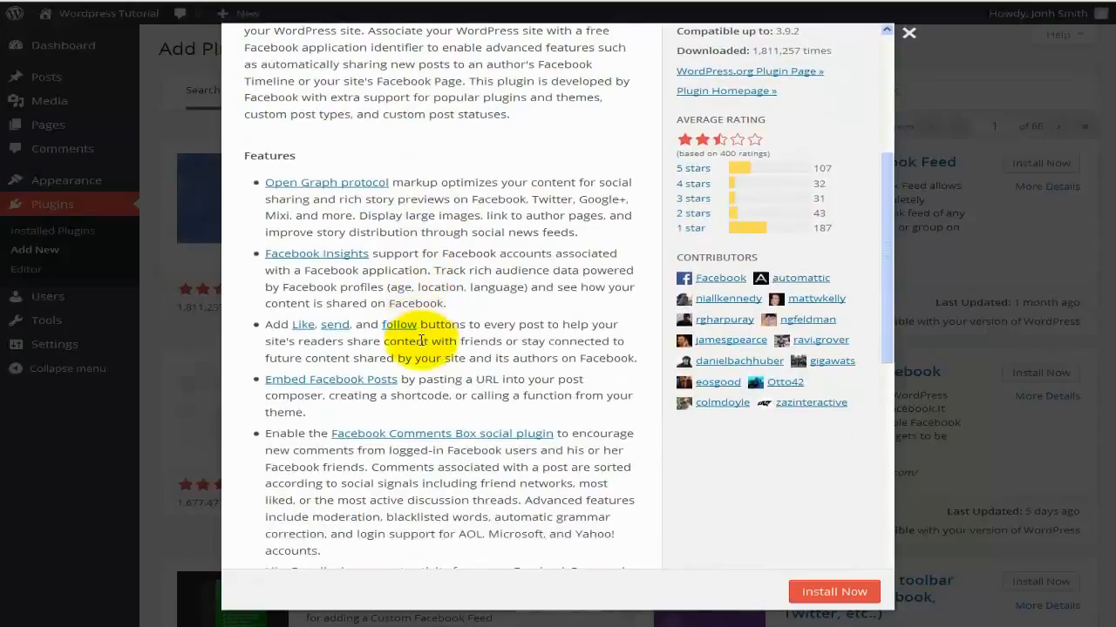
scroll(421, 340, down, 1)
scroll(421, 339, up, 5)
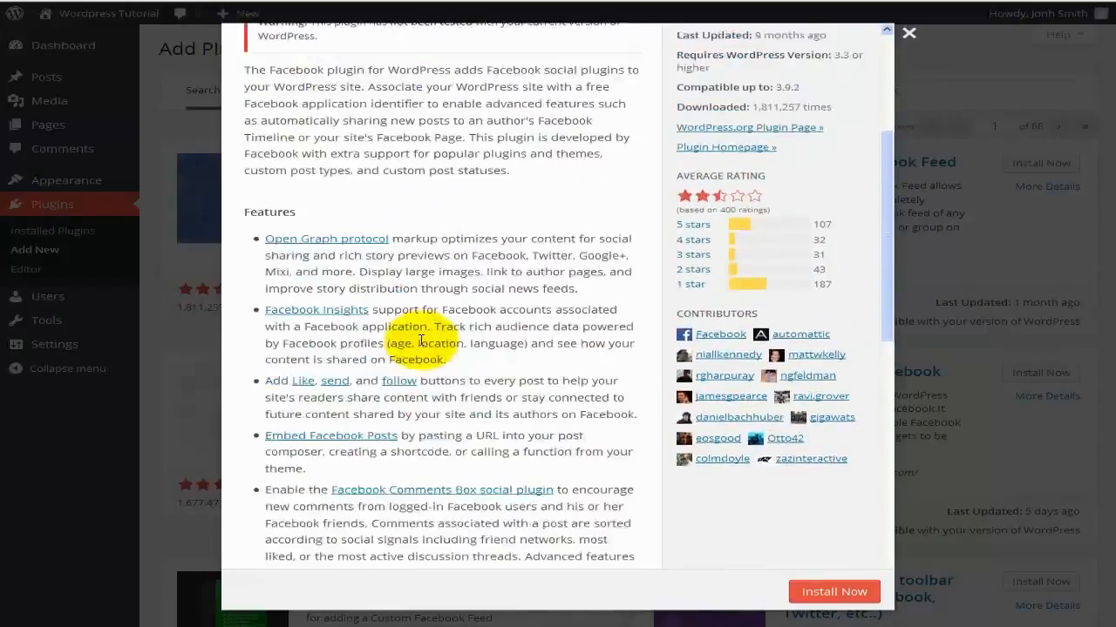
scroll(421, 340, up, 3)
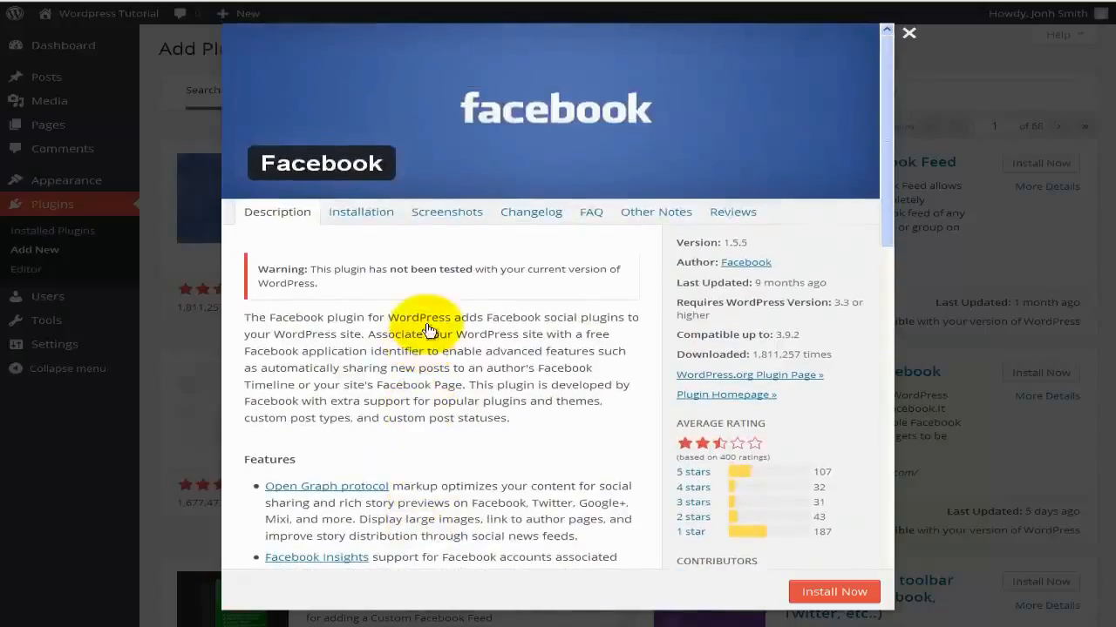
Look through the Facebook plugin's Installation, Screenshots, Changelog, FAQ and Other Notes, then read its Reviews.
click(355, 217)
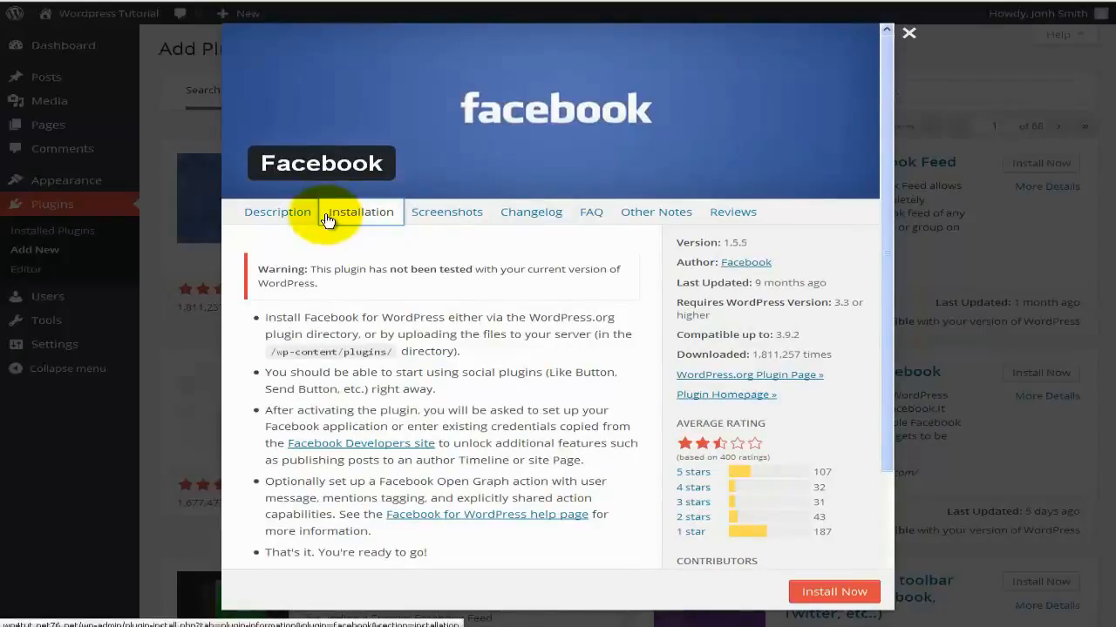
click(453, 220)
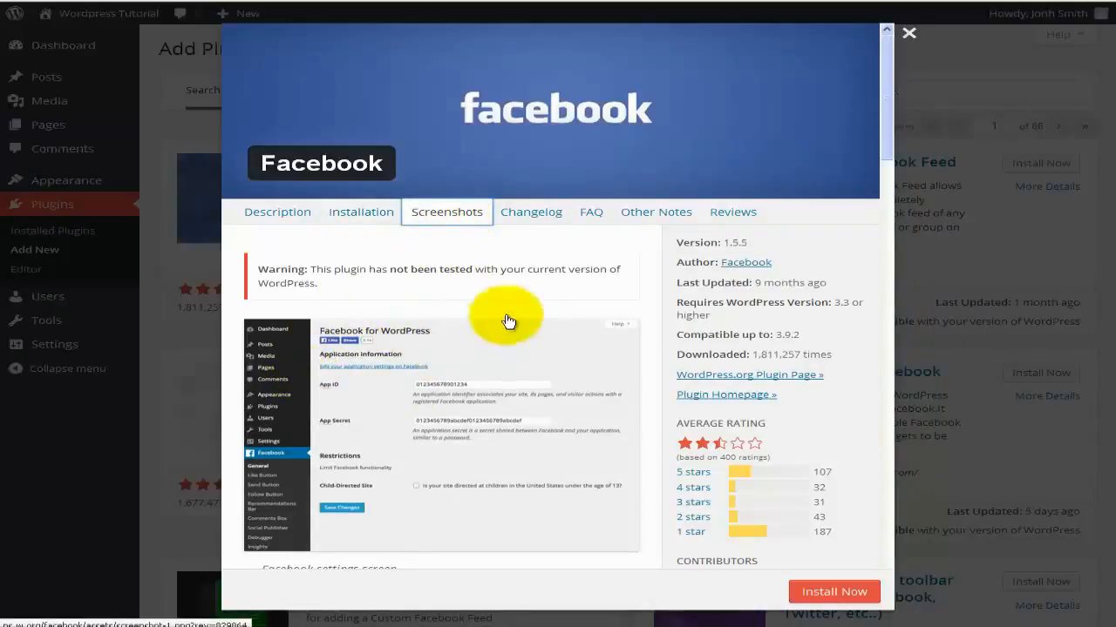
click(539, 212)
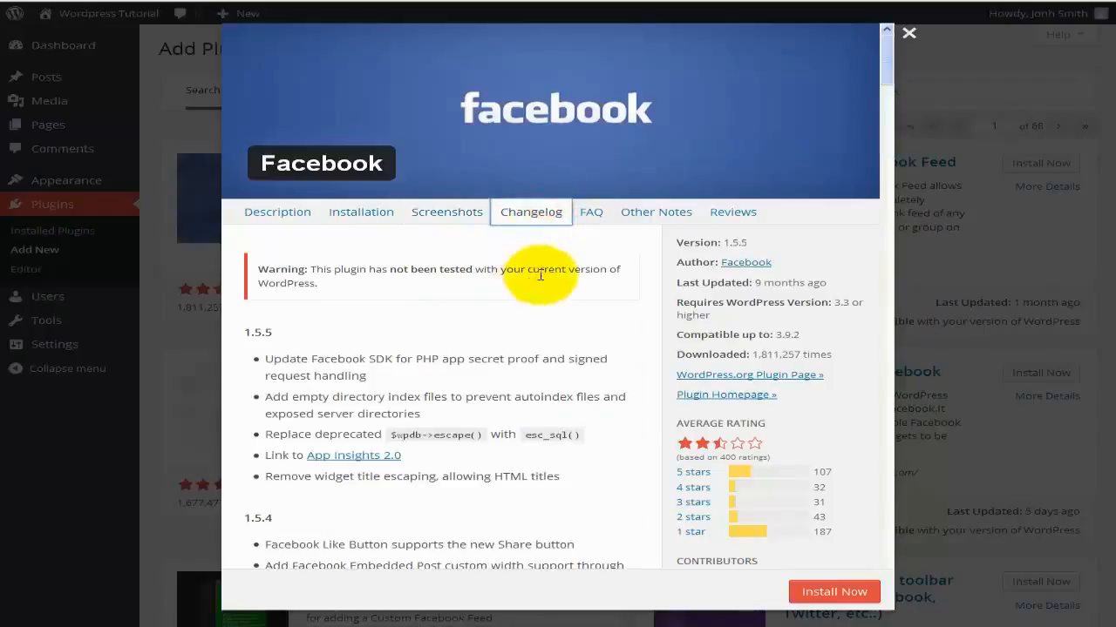
click(592, 220)
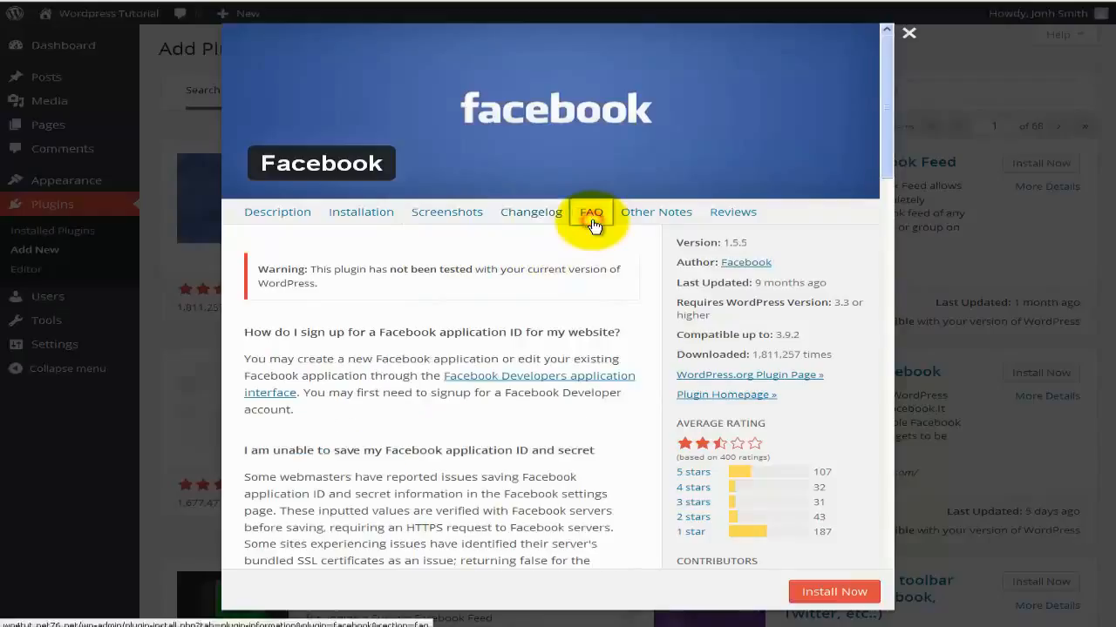
click(636, 223)
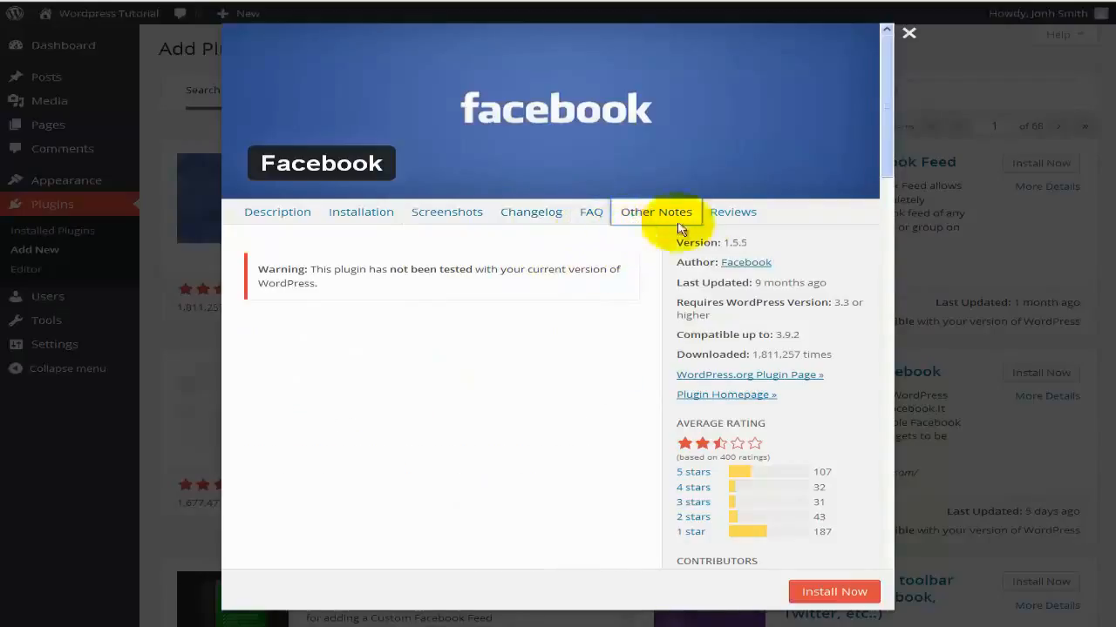
click(718, 214)
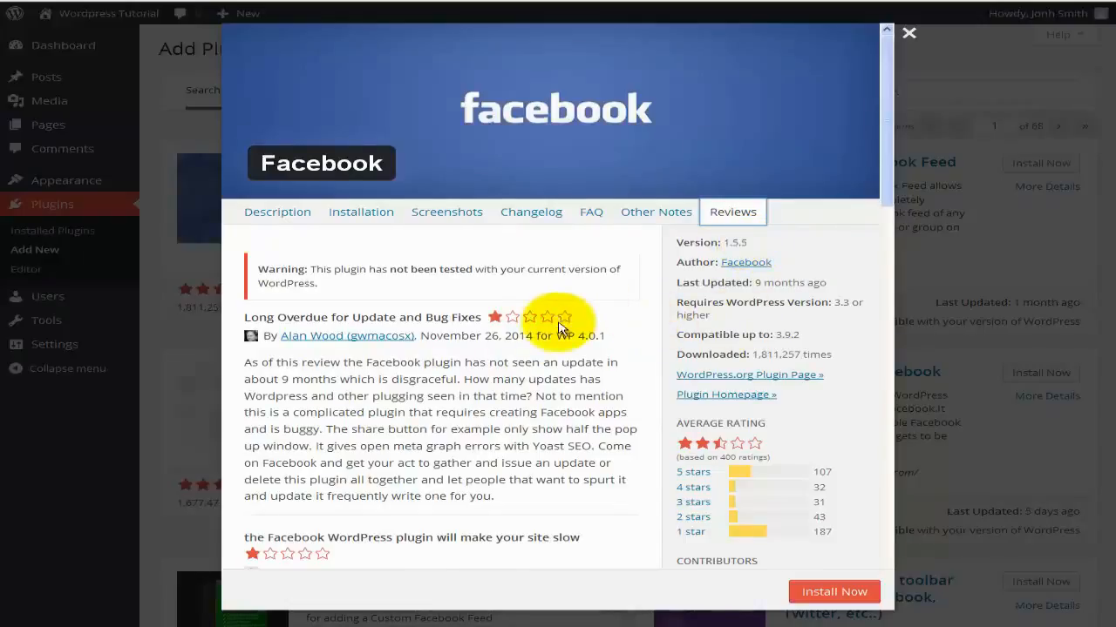
scroll(557, 321, down, 1)
scroll(558, 321, up, 1)
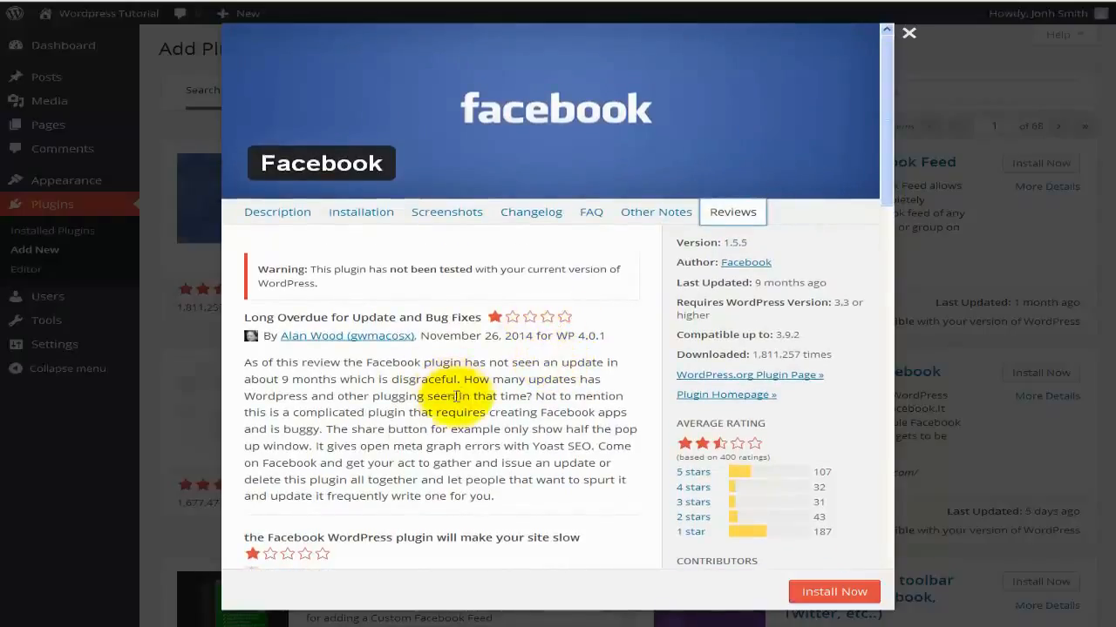
Install Facebook 1.5.5, activate it under Installed Plugins, and filter to active plugins.
click(827, 589)
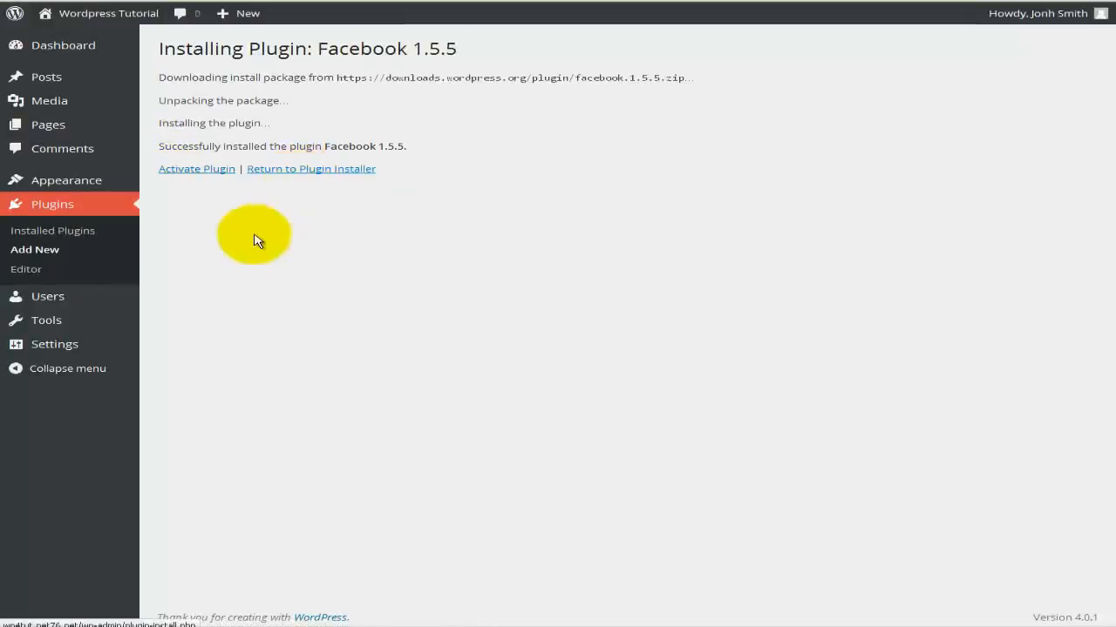
click(97, 236)
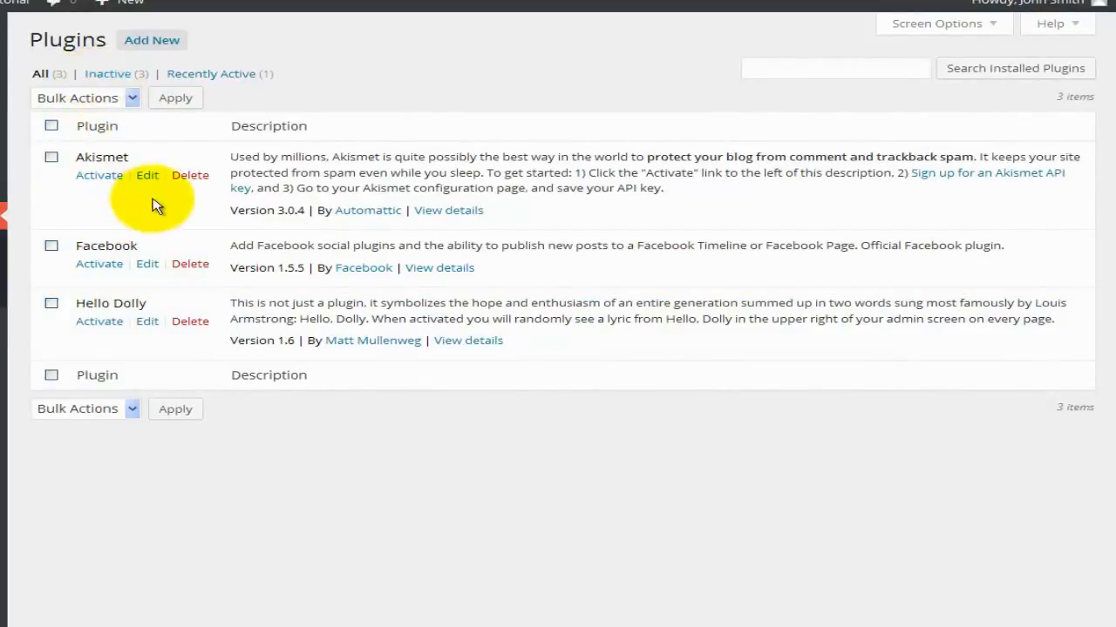
click(101, 266)
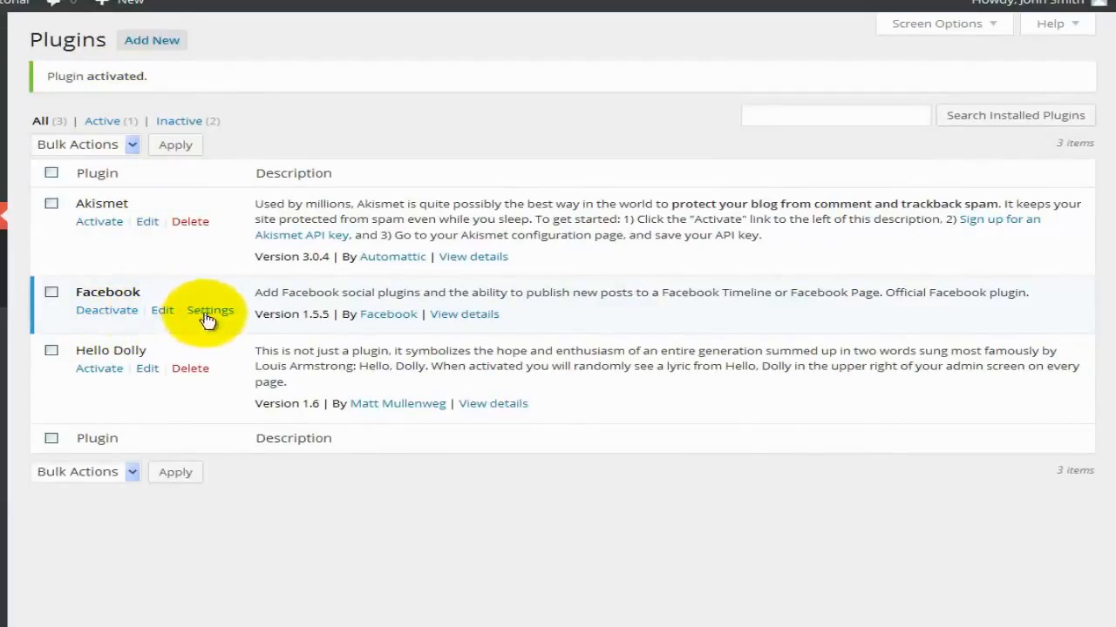
click(102, 123)
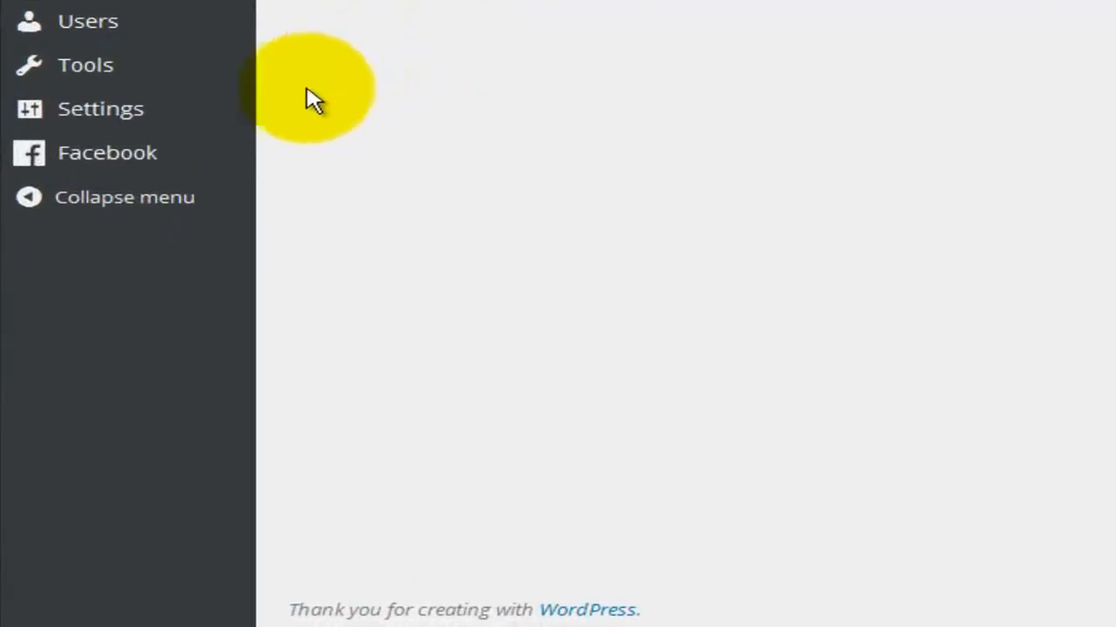
Open the Facebook plugin's General settings page with the empty App ID and App Secret fields.
mouse_move(190, 149)
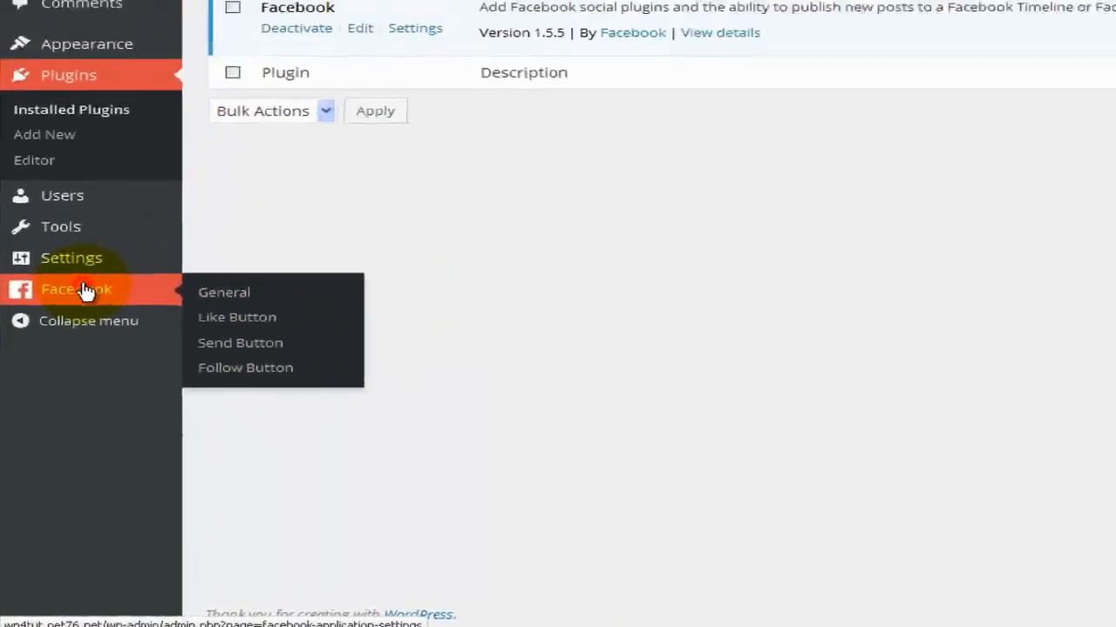
click(85, 289)
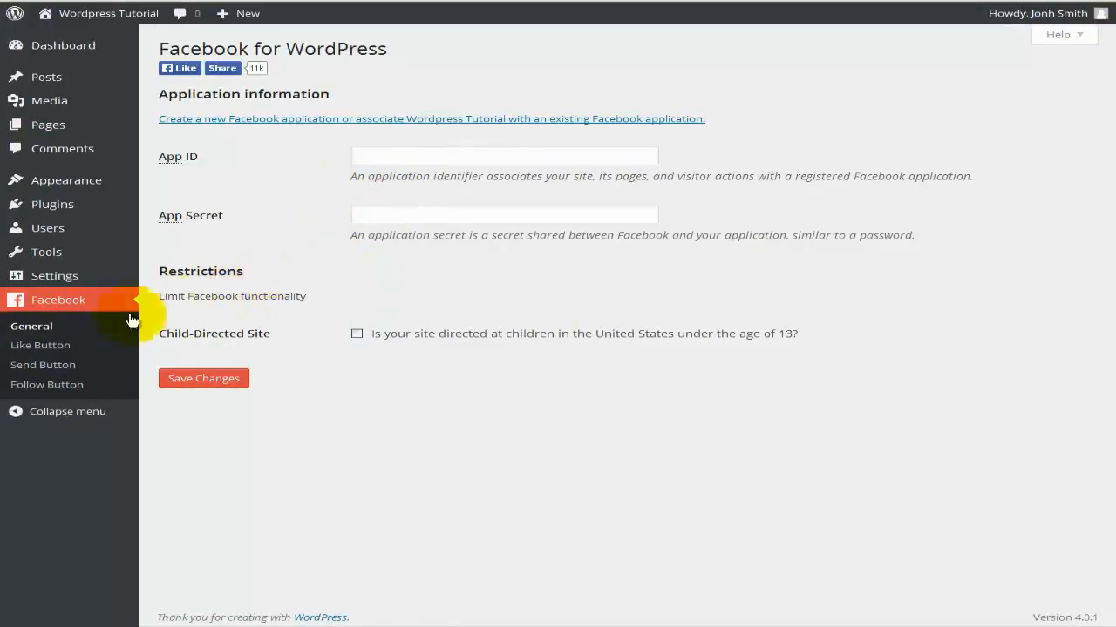
Show the Facebook Like Button on home, archive, post and page, but not attachments.
click(63, 347)
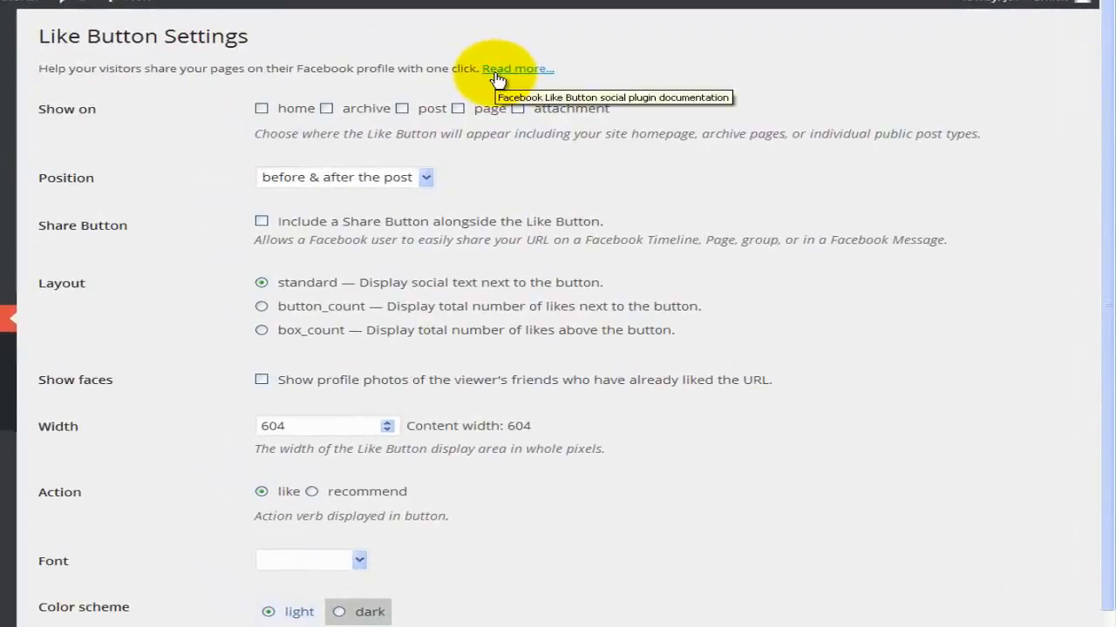
click(261, 109)
click(326, 109)
click(401, 109)
click(457, 109)
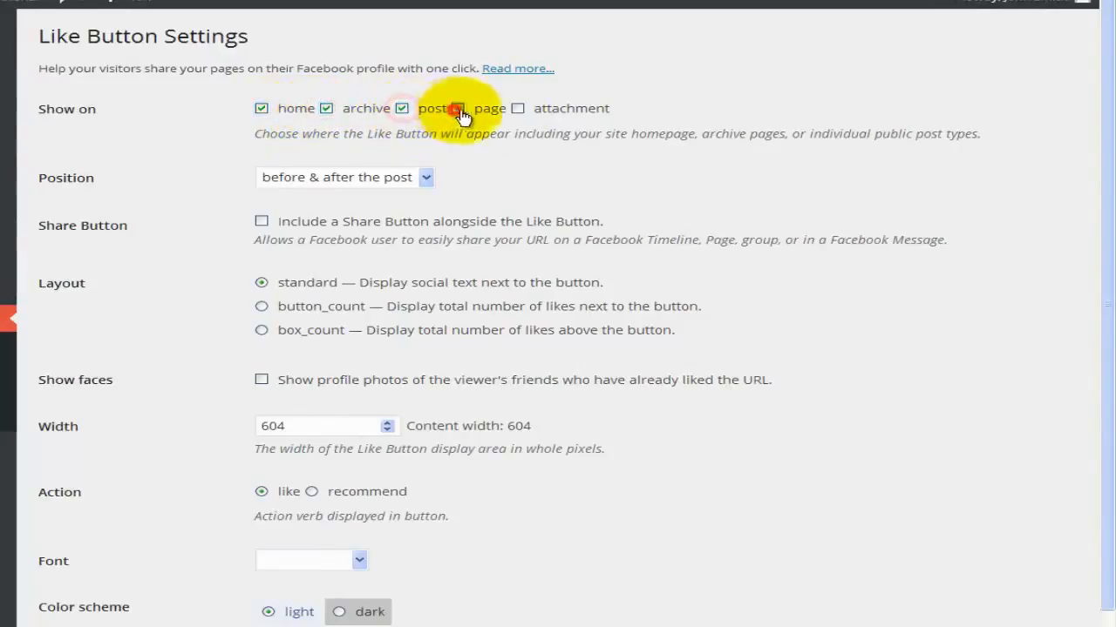
click(518, 109)
click(517, 109)
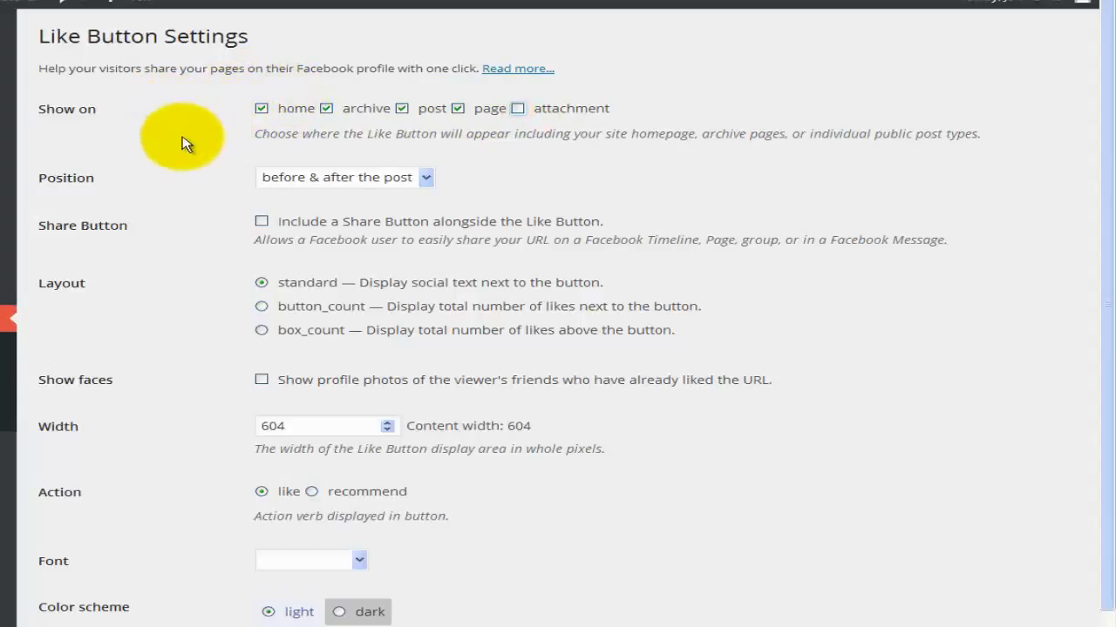
scroll(183, 142, down, 2)
Place the Like Button before the post with Share Button, faces and arial font, and save.
click(322, 112)
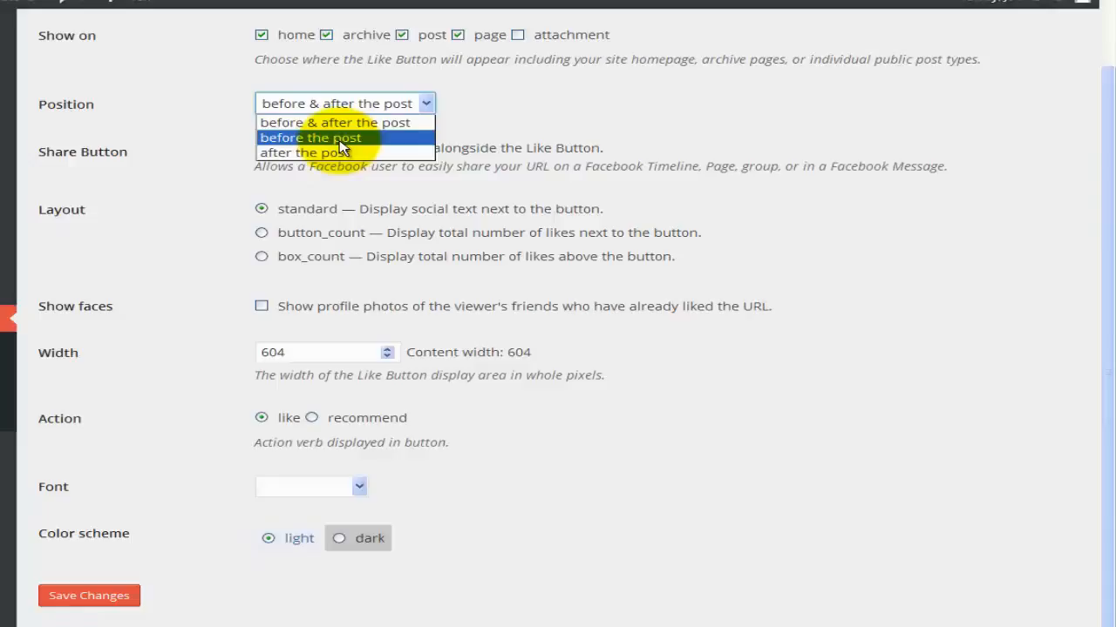
click(340, 139)
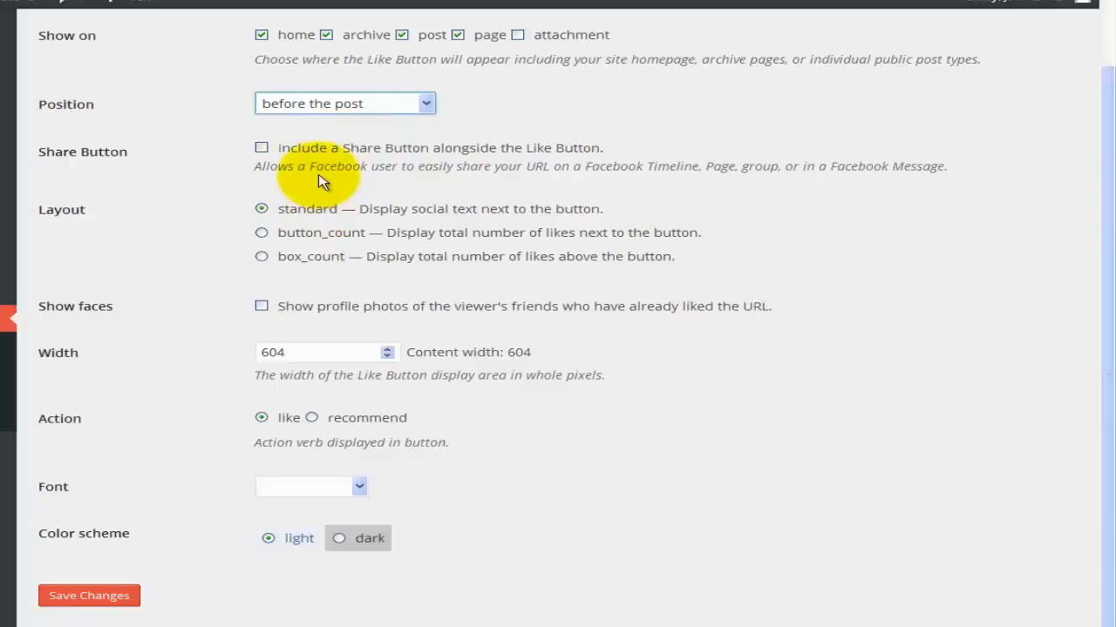
click(261, 149)
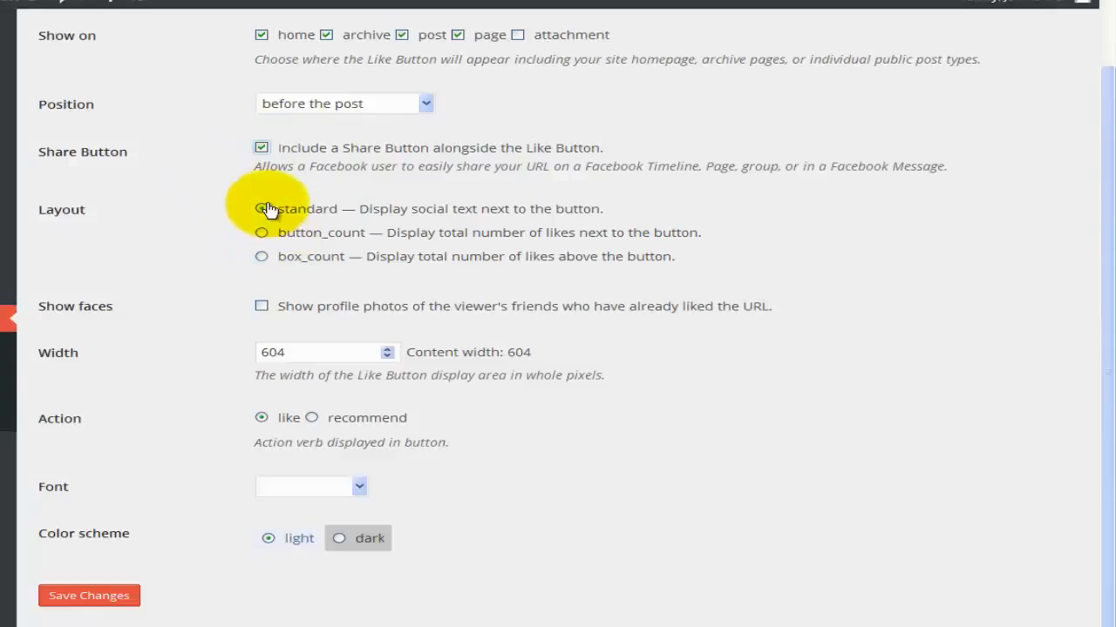
click(260, 308)
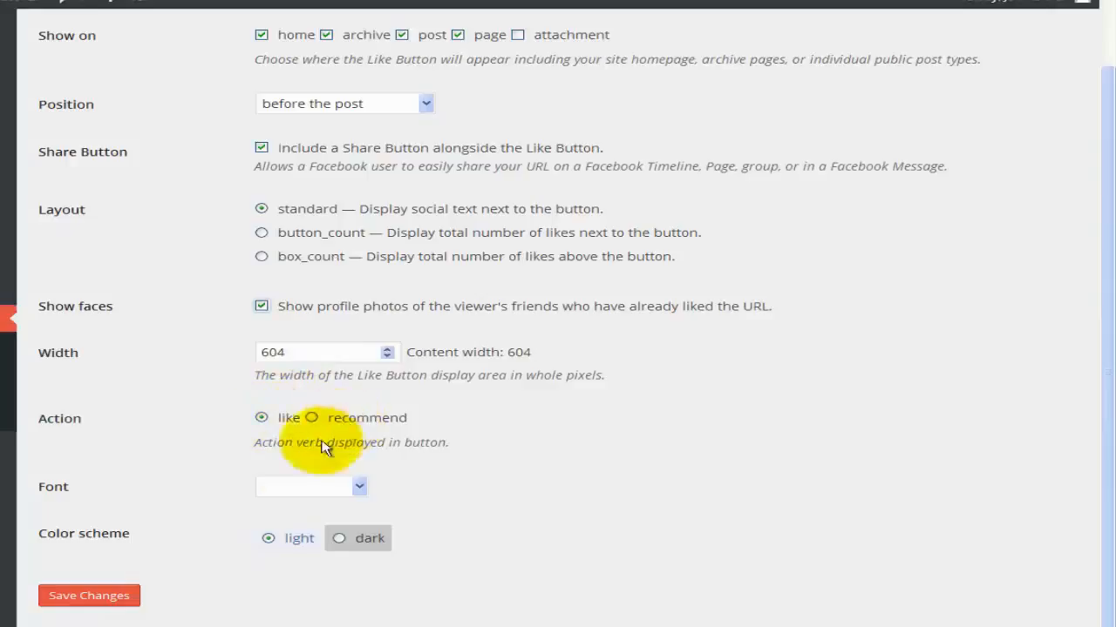
click(283, 488)
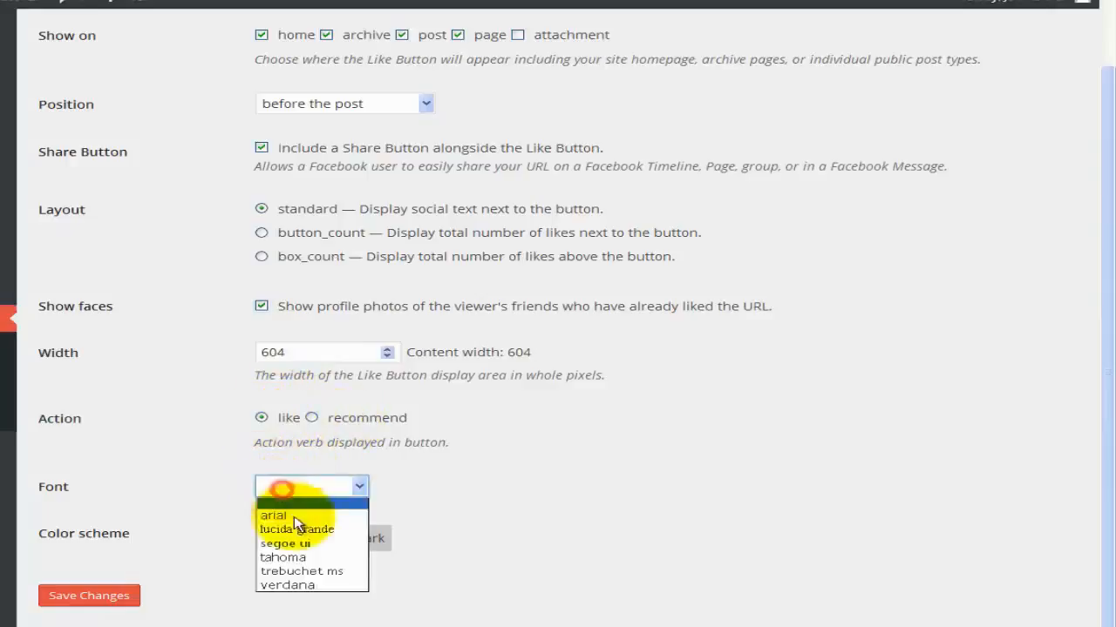
click(294, 516)
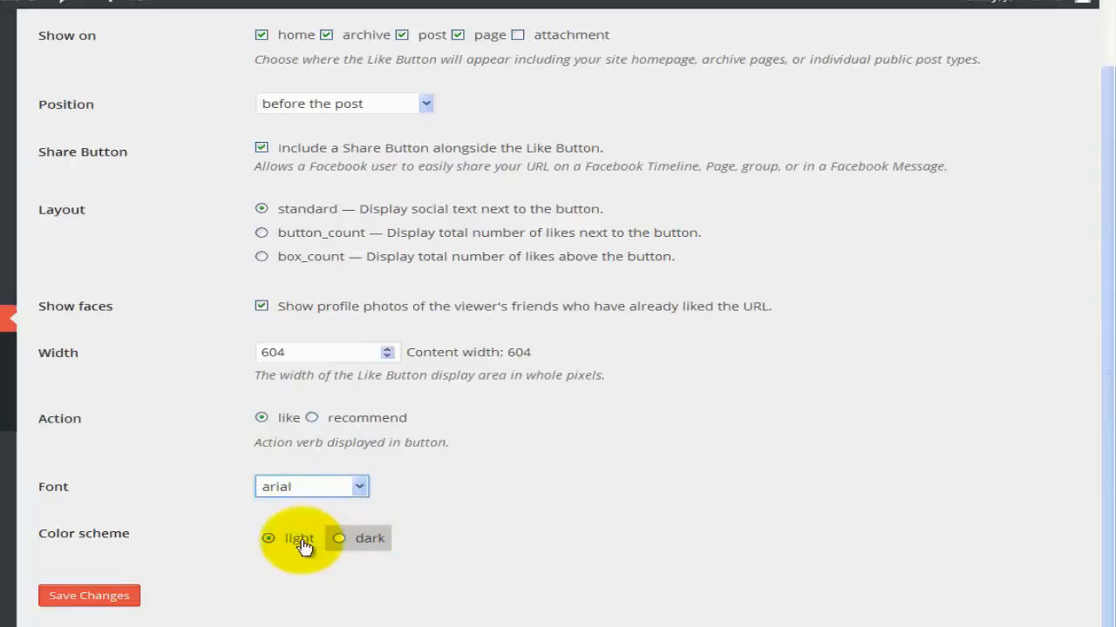
click(127, 598)
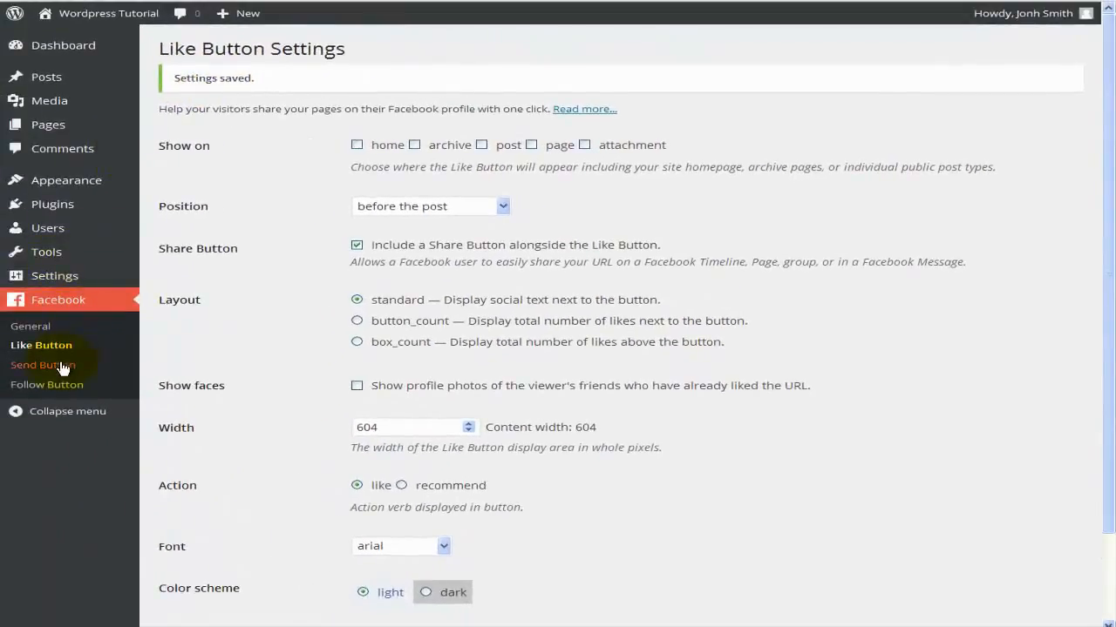
click(63, 366)
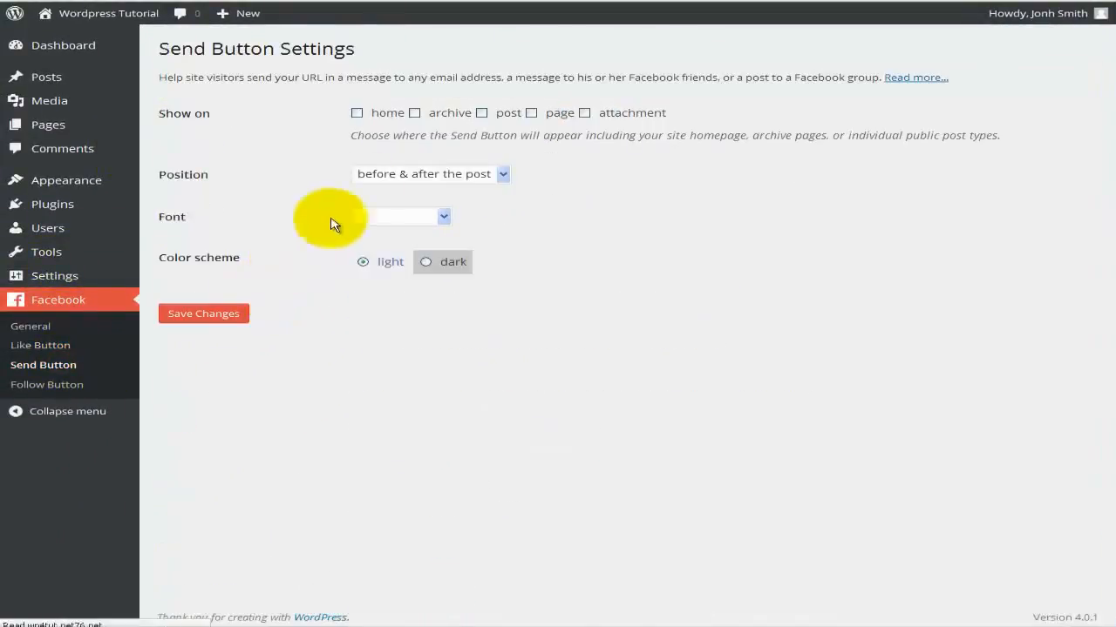
Show the Send button on home, archive, post and page, before the post in arial, and save.
click(390, 115)
click(441, 113)
click(510, 117)
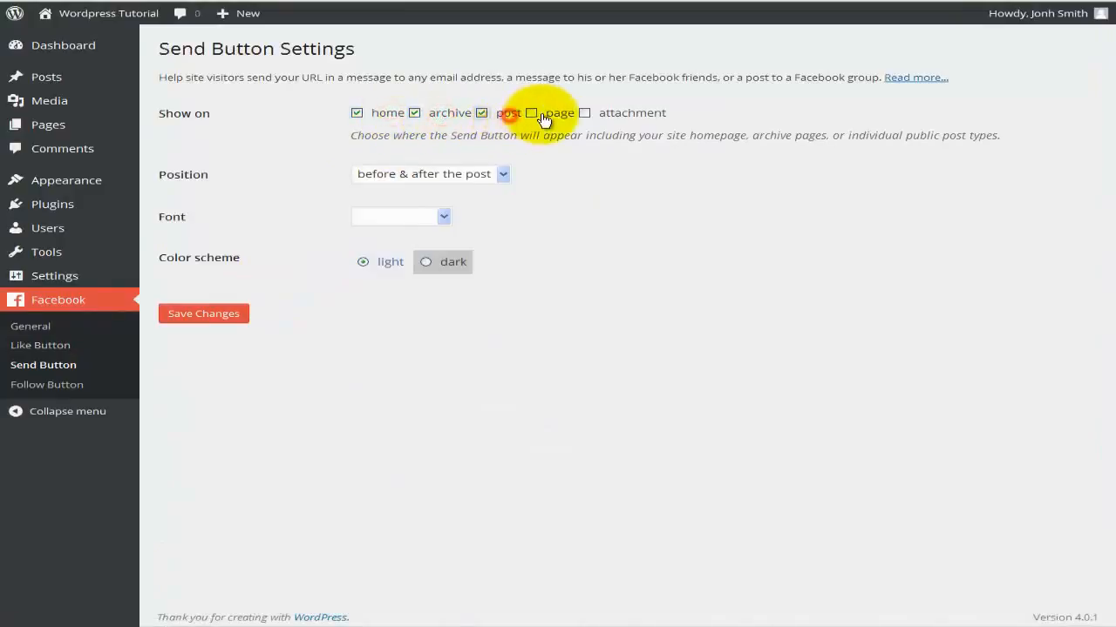
click(559, 115)
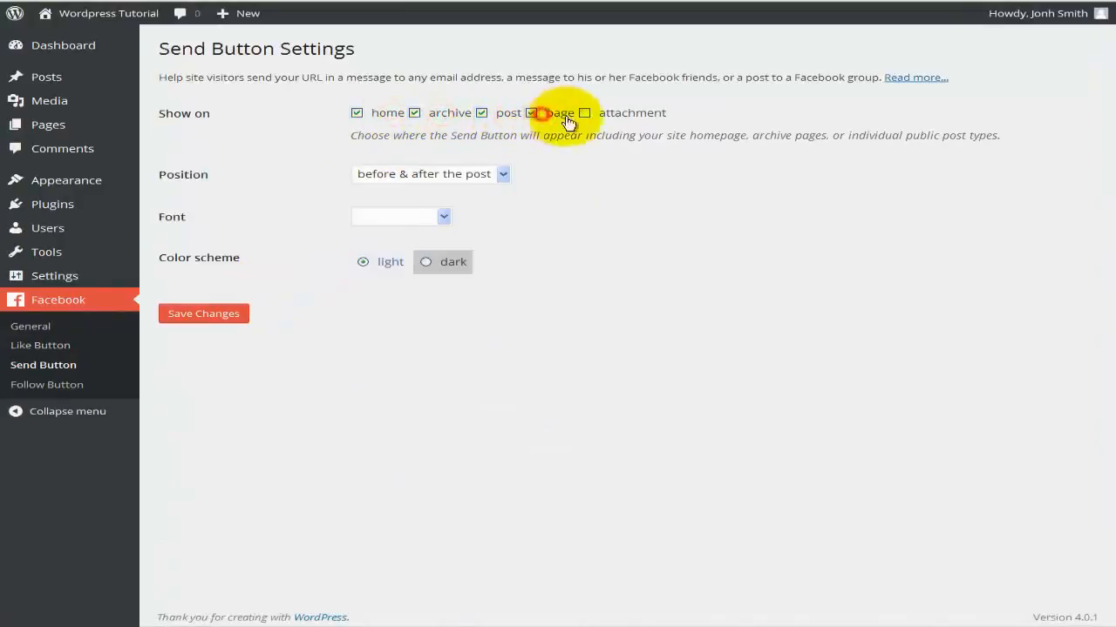
click(427, 179)
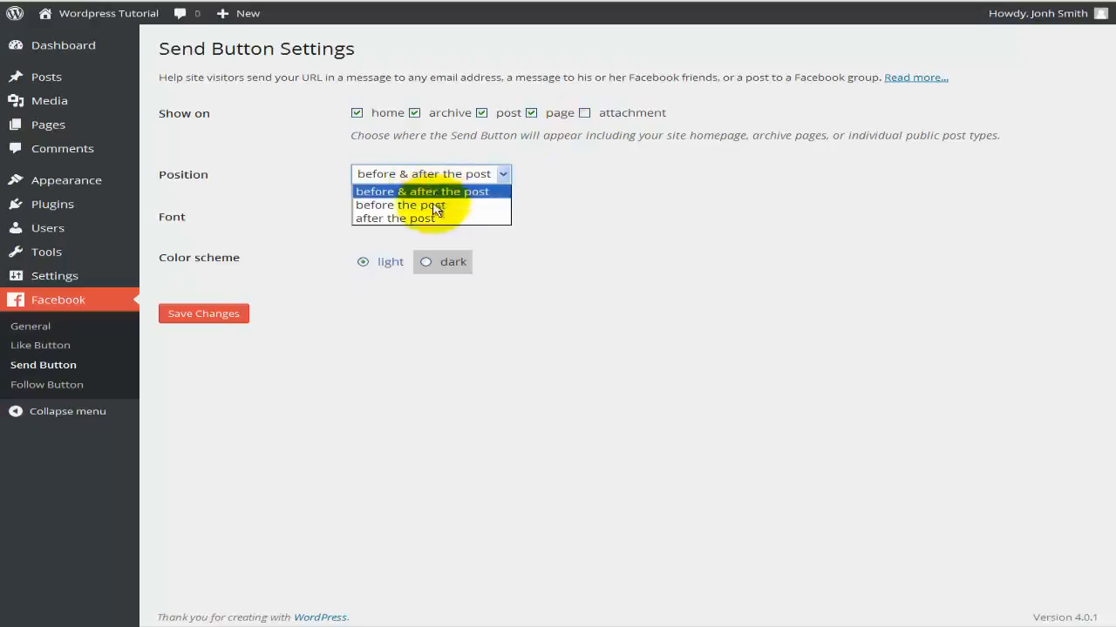
click(428, 205)
click(416, 220)
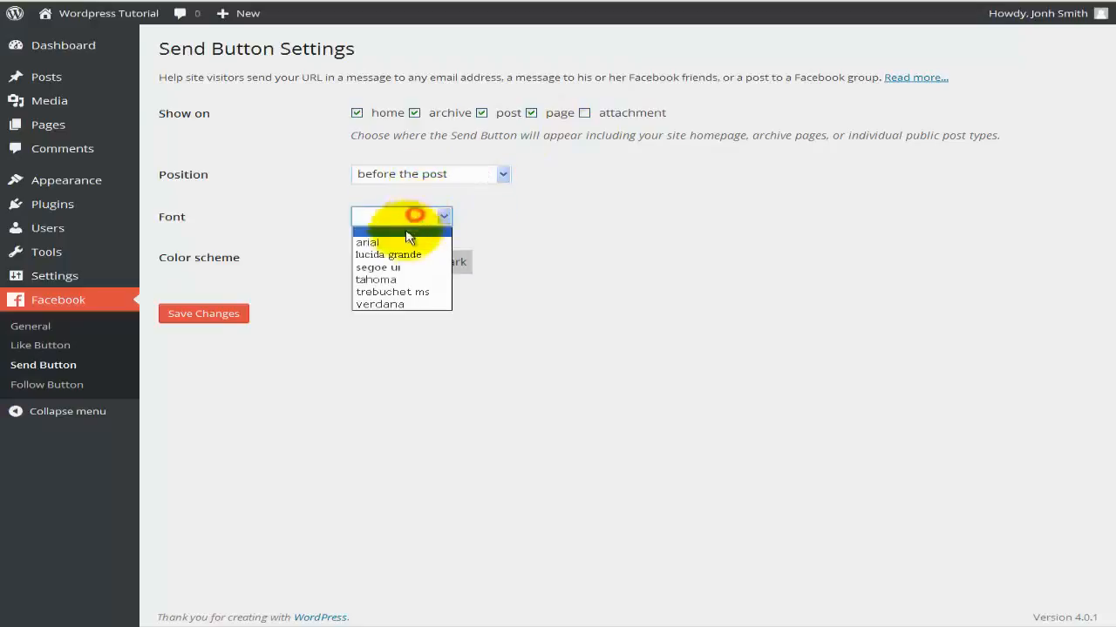
click(406, 240)
click(216, 317)
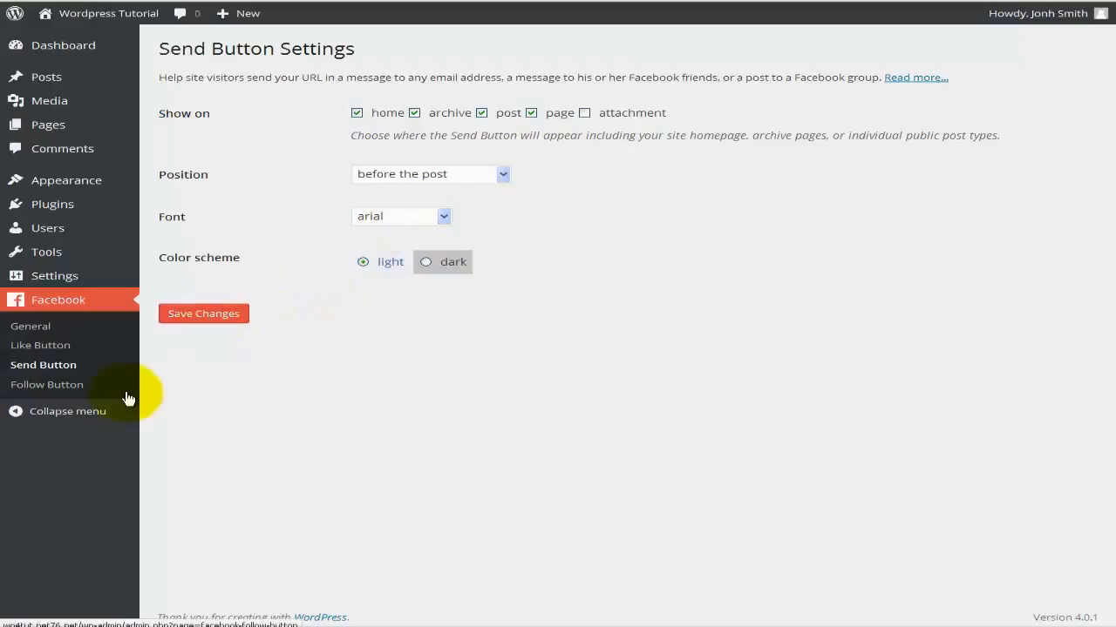
Show the Follow button on home, archive, post and page, before the post, with faces and arial.
click(78, 384)
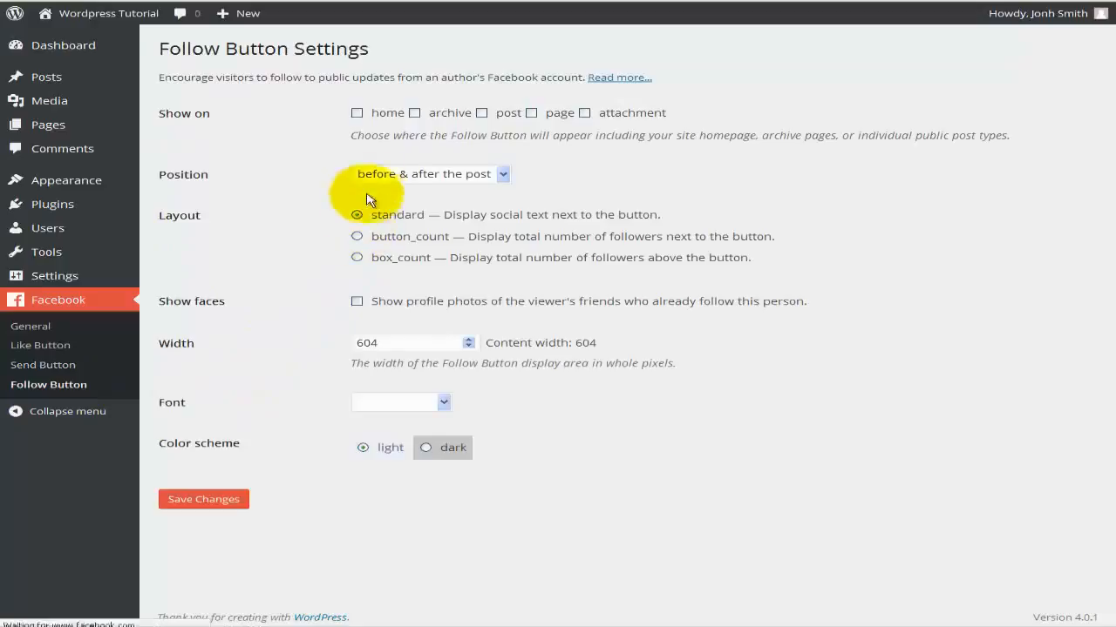
click(383, 113)
click(453, 114)
click(505, 114)
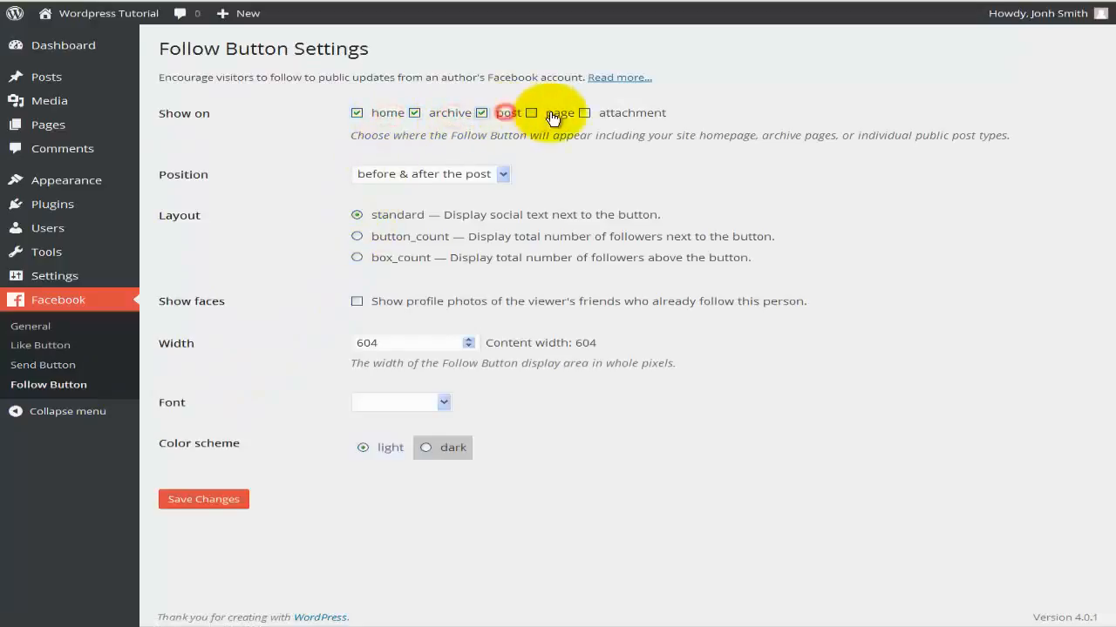
click(559, 114)
click(452, 175)
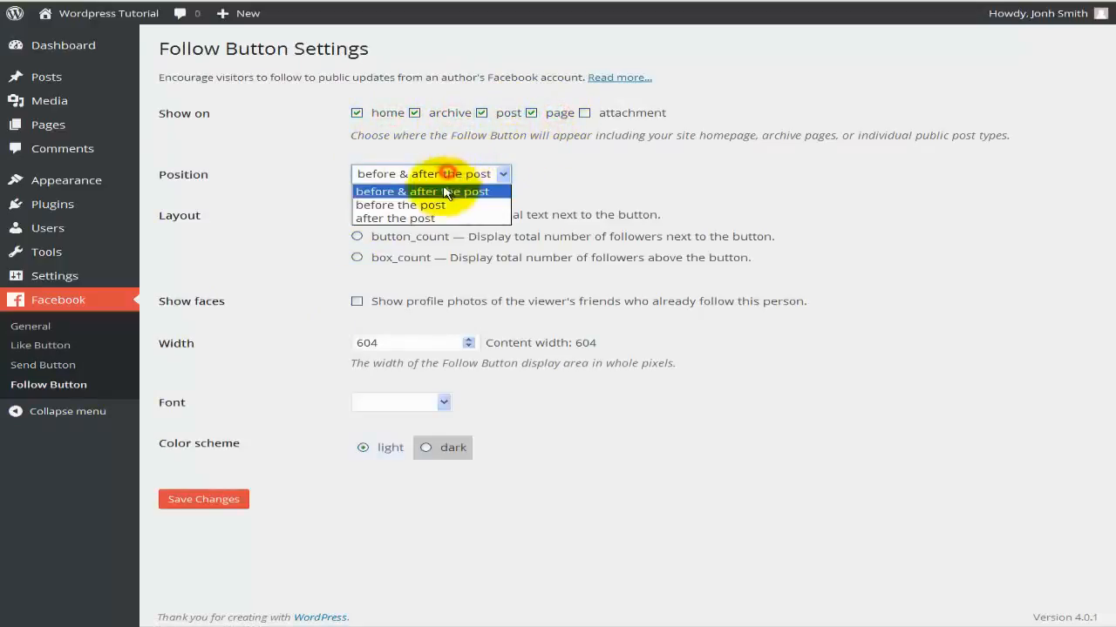
click(453, 204)
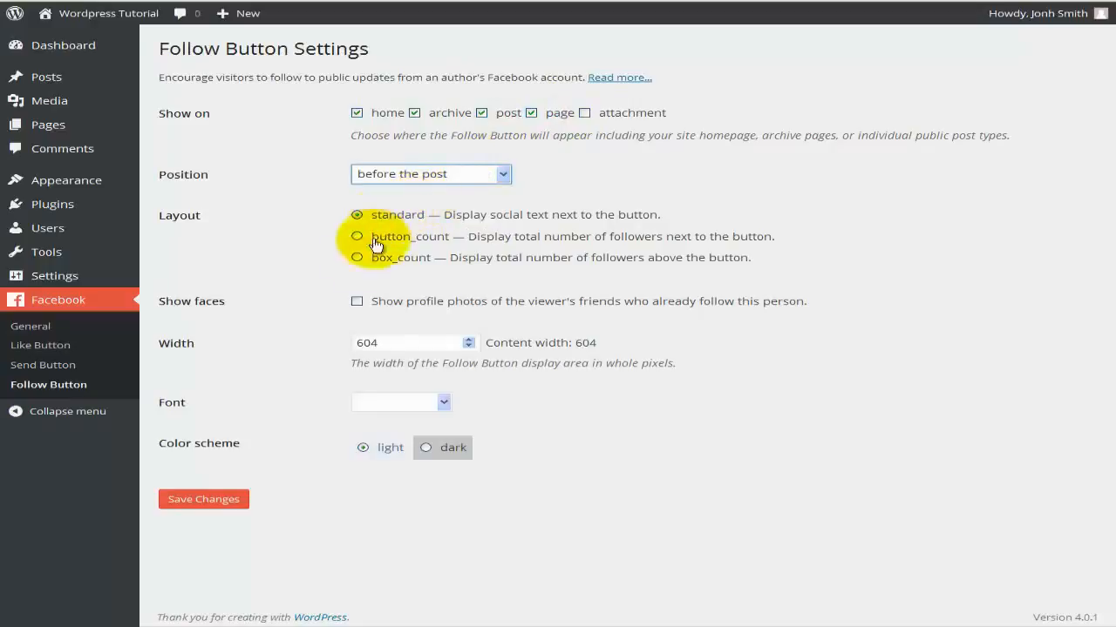
click(357, 301)
click(375, 404)
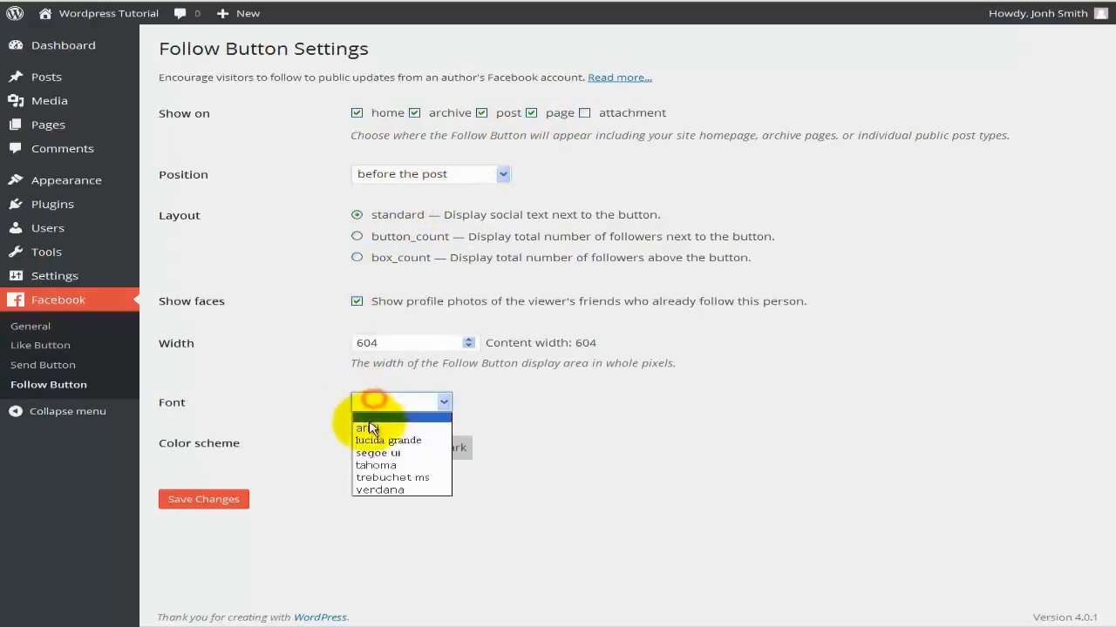
click(370, 423)
click(201, 500)
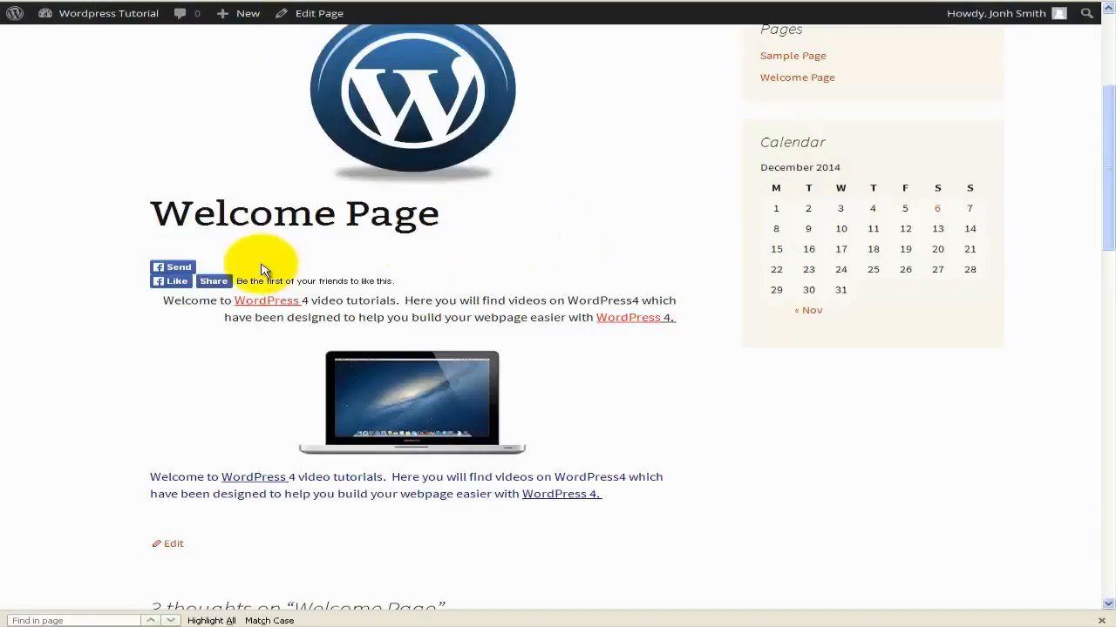
Like the Welcome Page via its Facebook Like button, confirming and approving the like.
click(176, 282)
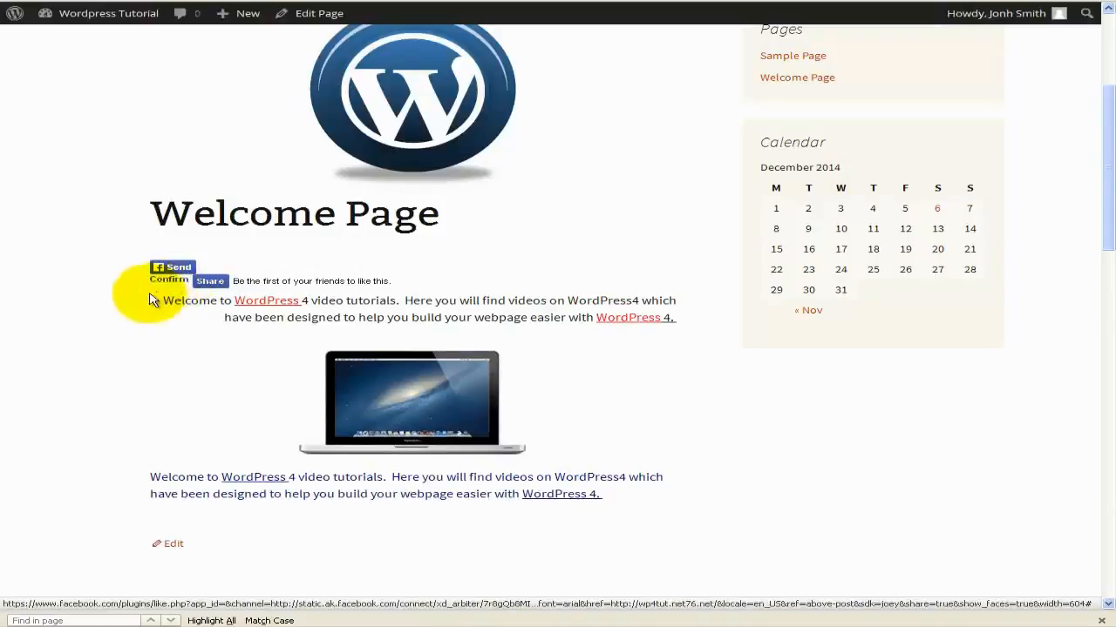
click(159, 280)
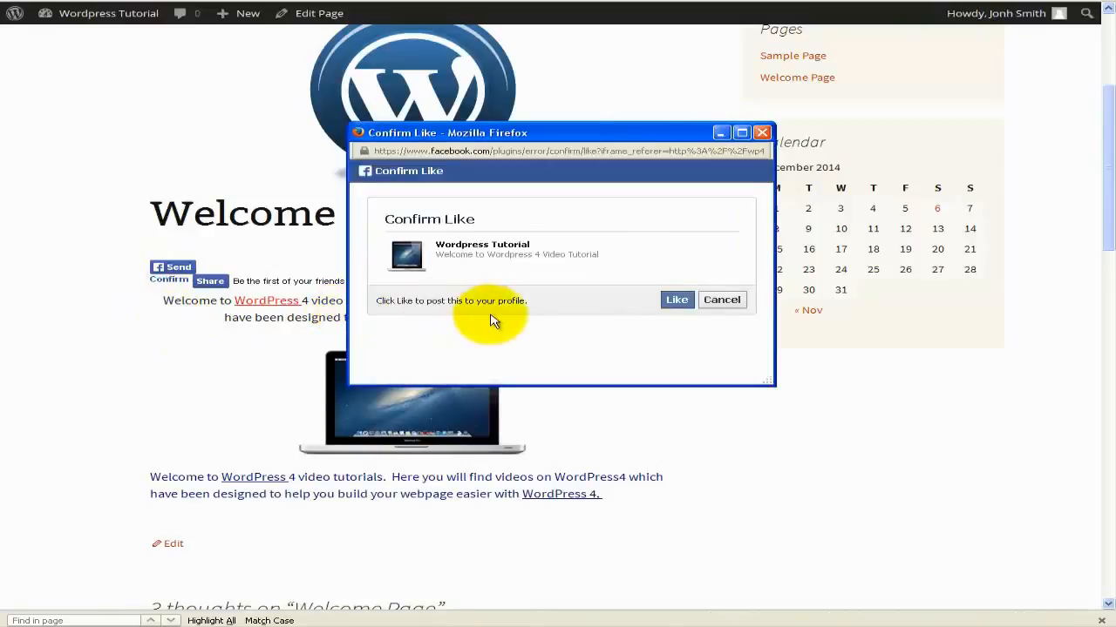
click(679, 305)
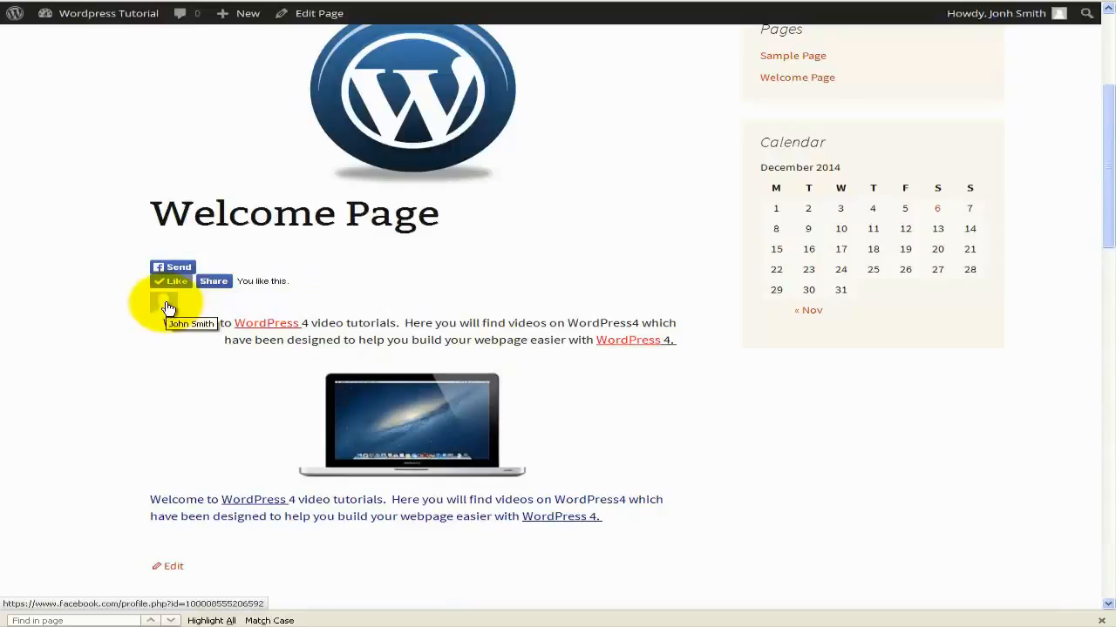
scroll(181, 353, down, 5)
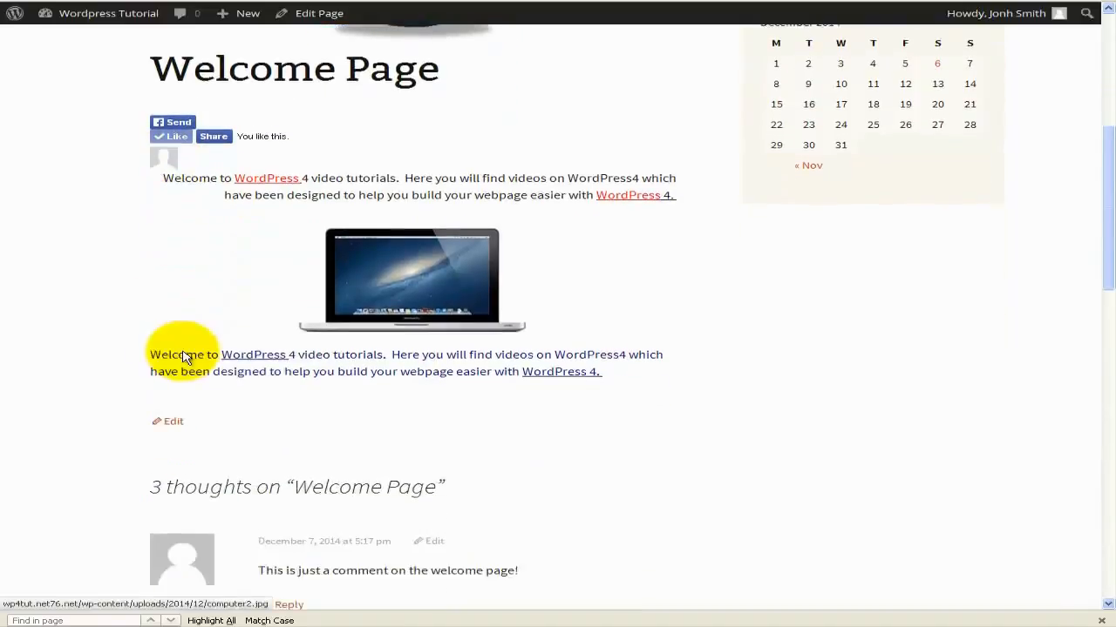
scroll(182, 357, up, 5)
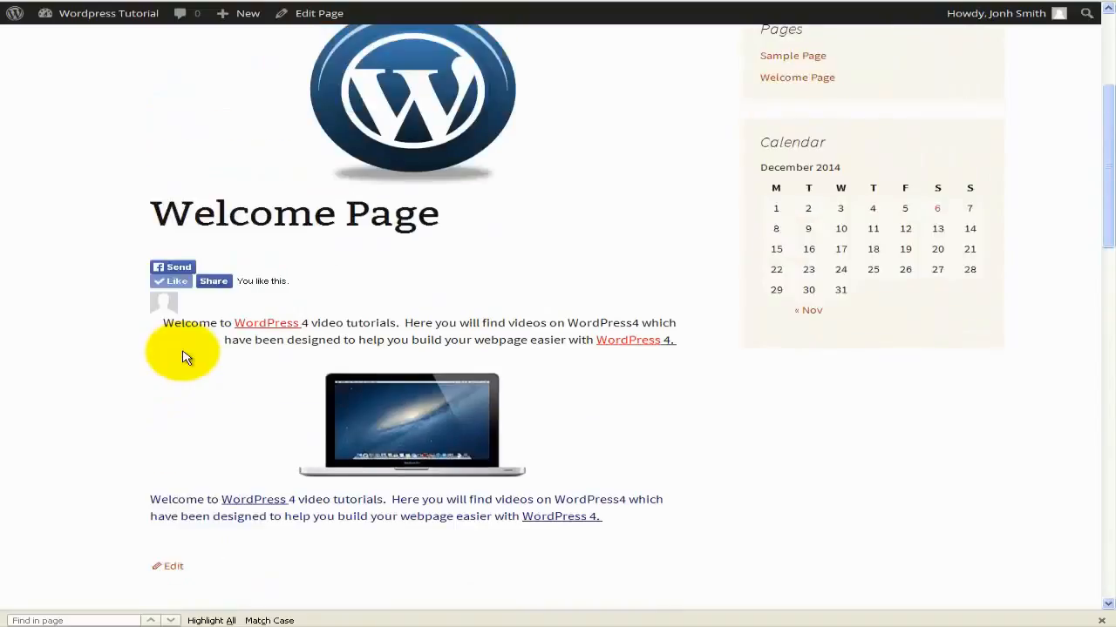
scroll(183, 358, up, 2)
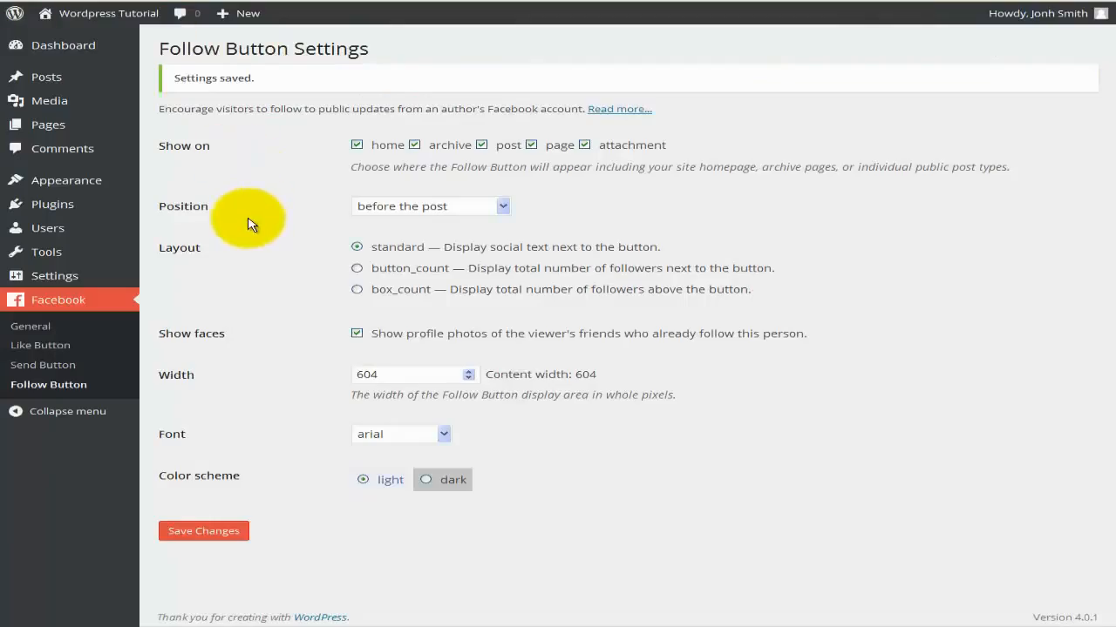
Deactivate the Facebook plugin and delete it along with its files and data.
mouse_move(34, 203)
click(165, 251)
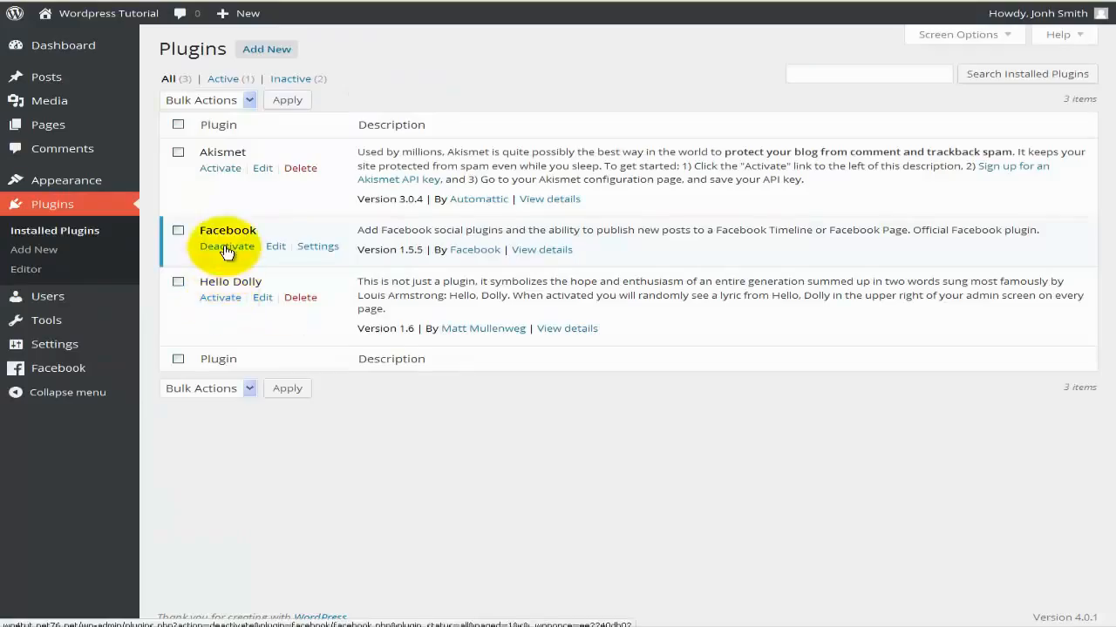
click(226, 247)
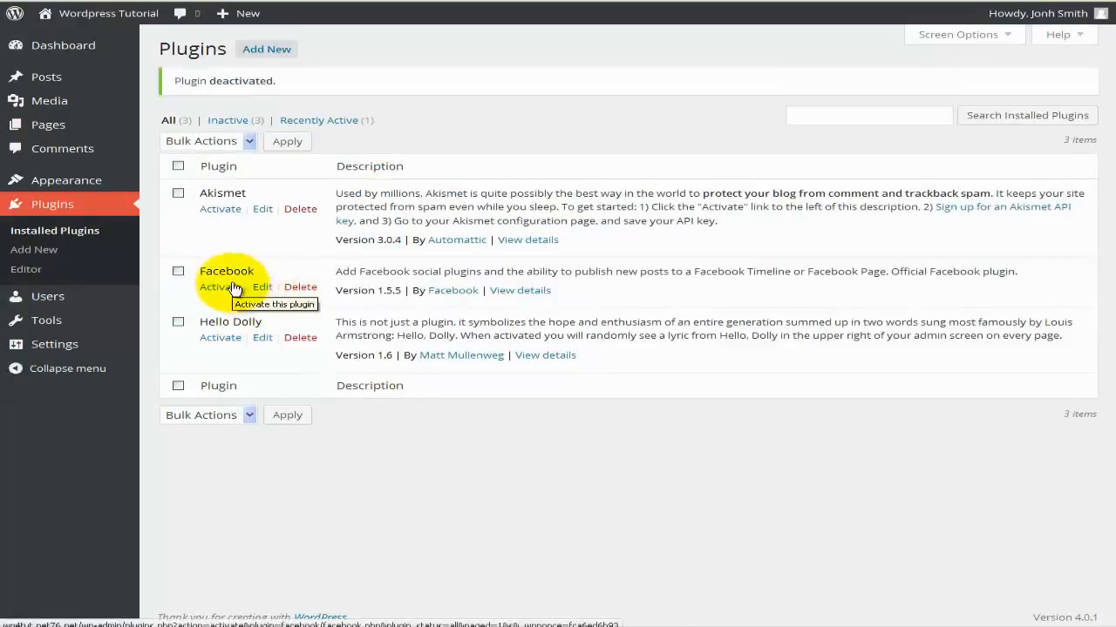
click(297, 287)
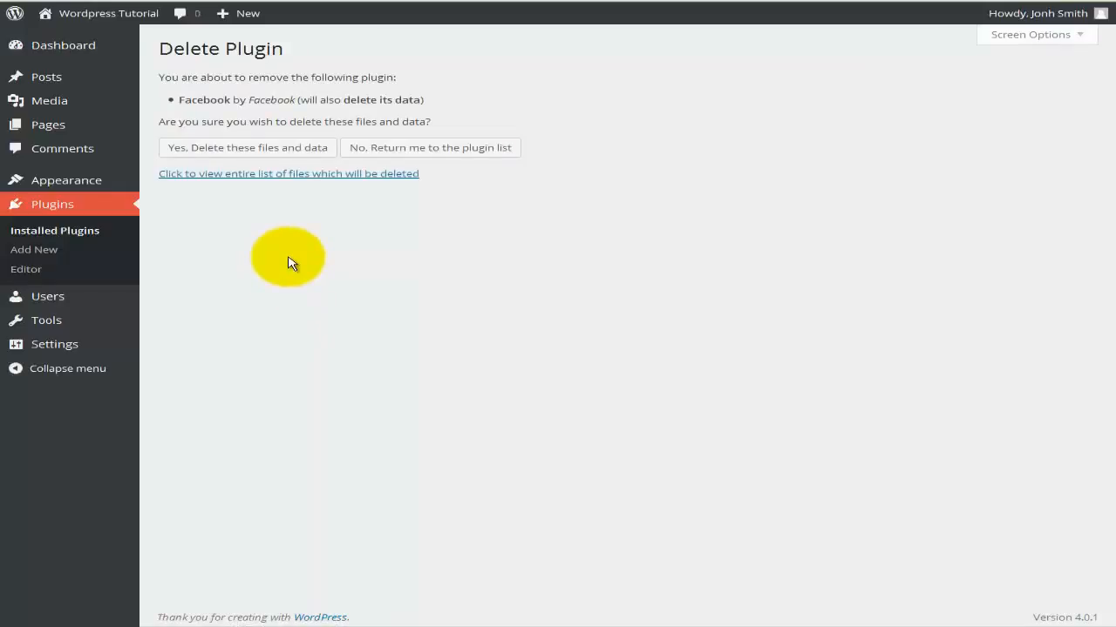
click(296, 154)
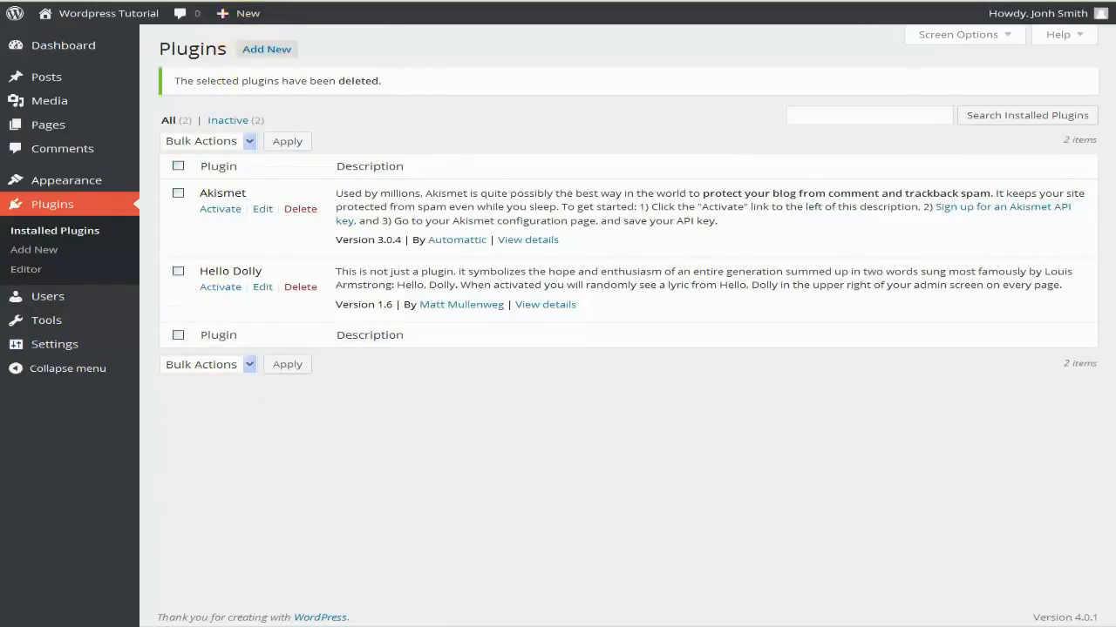
click(301, 0)
Scroll through the Welcome Page to check the Facebook buttons no longer appear.
scroll(403, 213, up, 3)
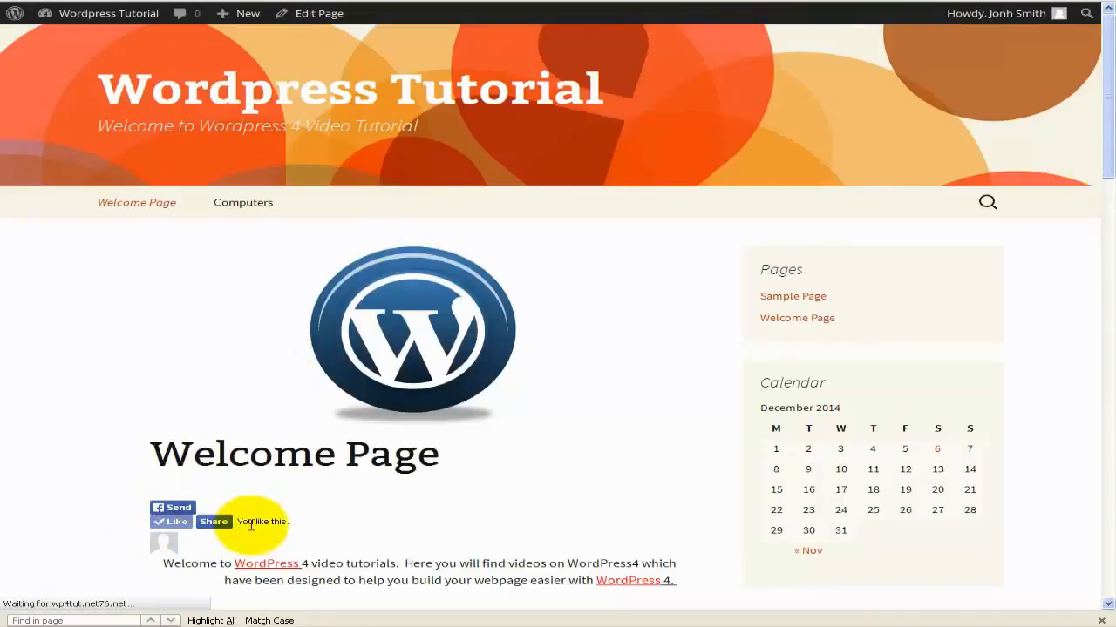
scroll(240, 525, down, 5)
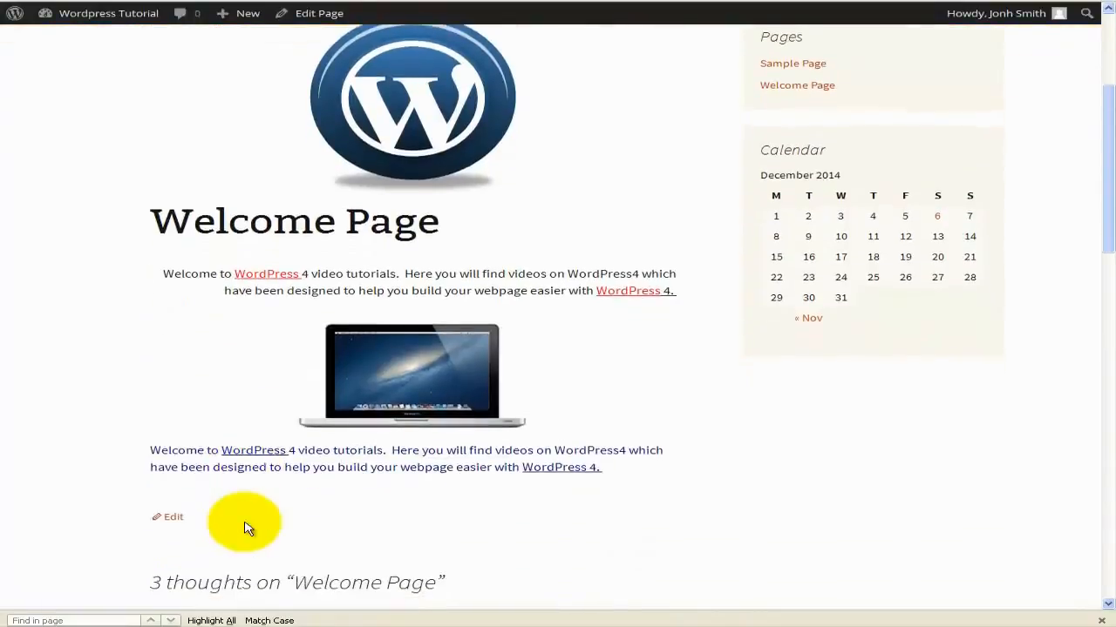
scroll(245, 526, up, 2)
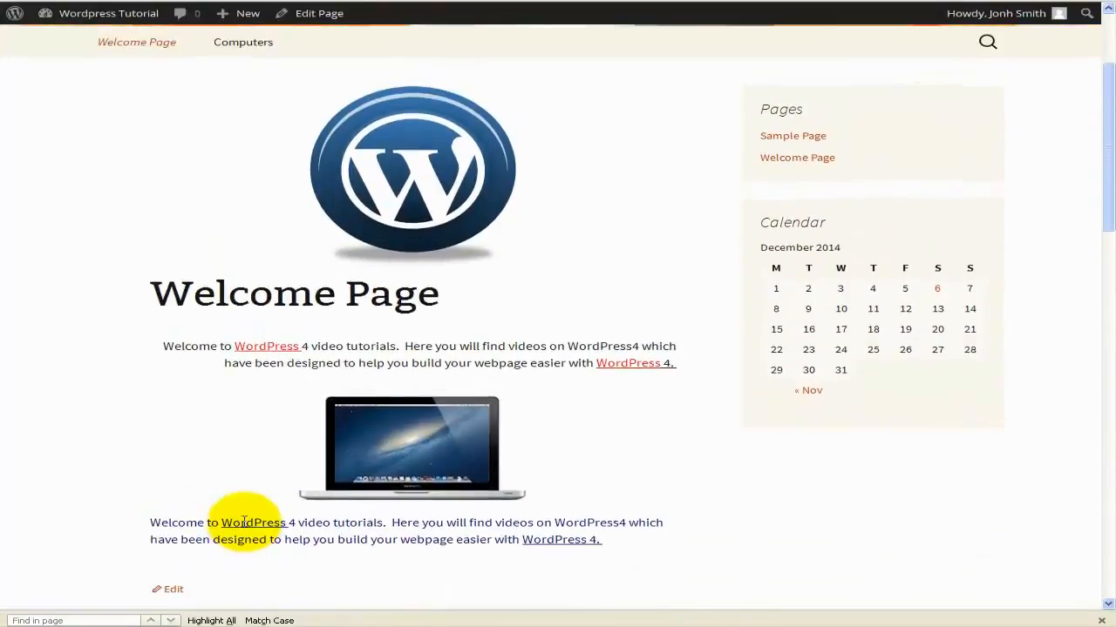
scroll(244, 521, up, 4)
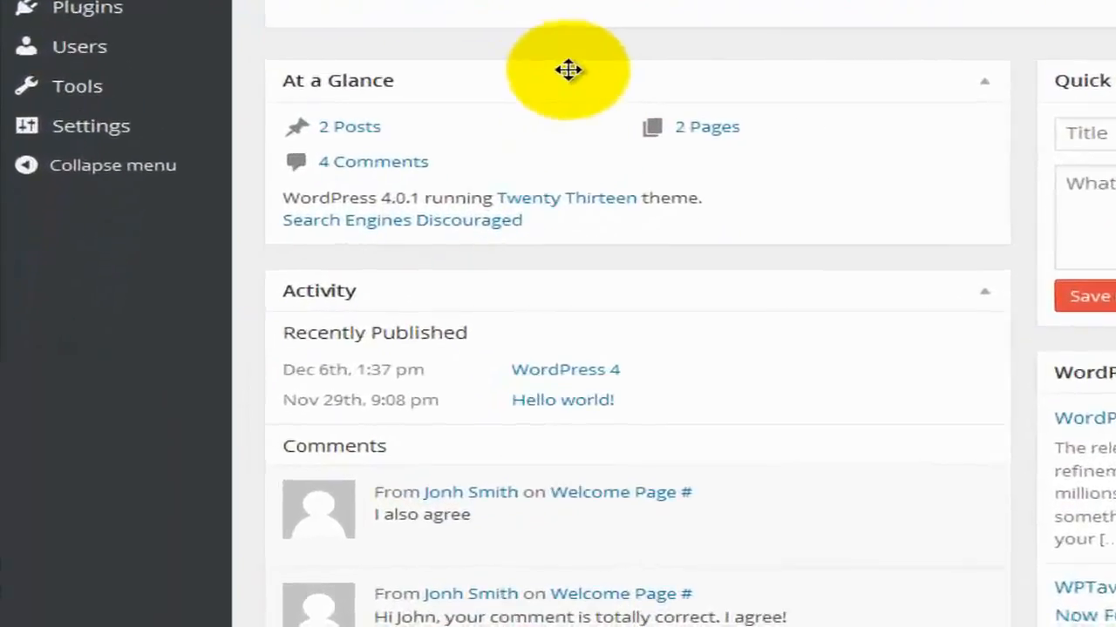
Open Tools > Available Tools and drag the Press This button toward the bookmarks bar.
mouse_move(157, 87)
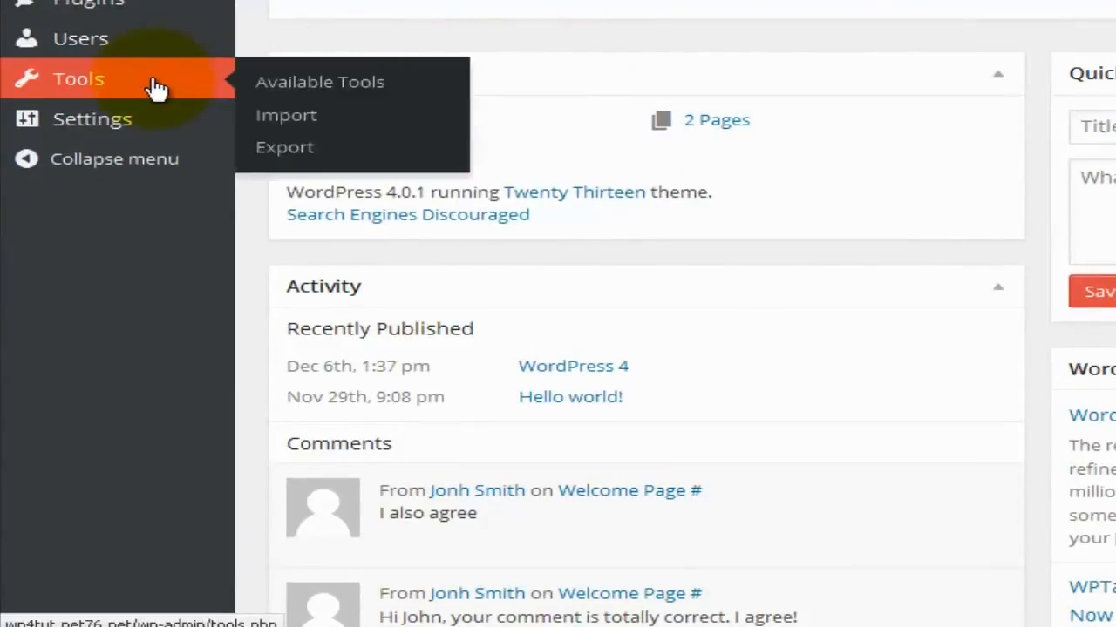
click(157, 87)
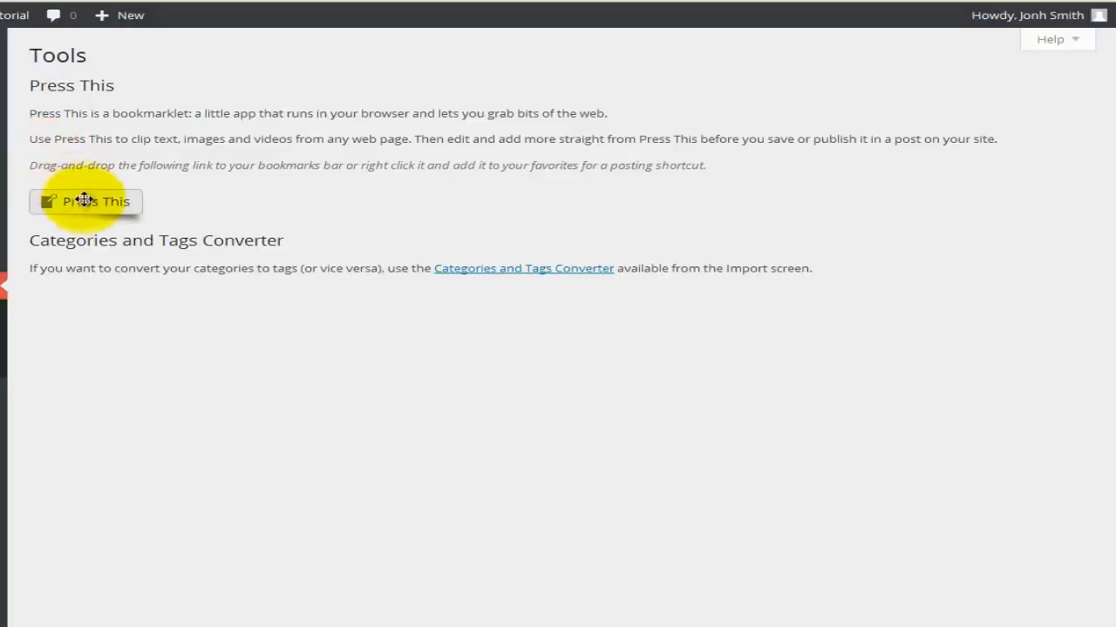
mouse_move(85, 202)
mouse_down()
mouse_move(122, 183)
mouse_move(92, 203)
mouse_up()
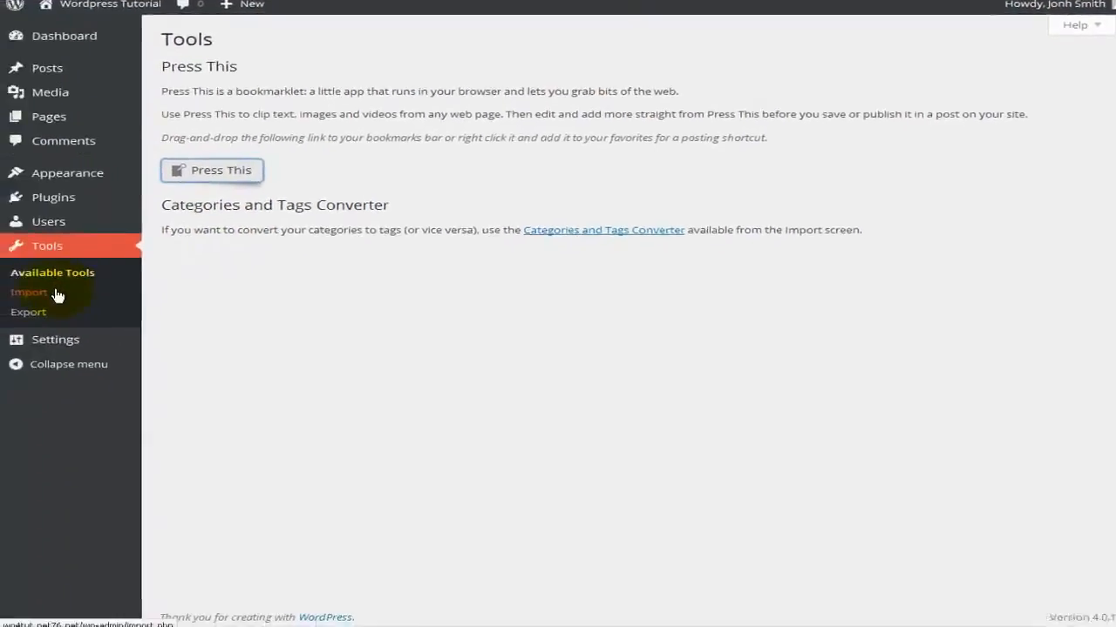
Open the Blogger importer's details and view its Installation and Screenshots tabs.
click(48, 296)
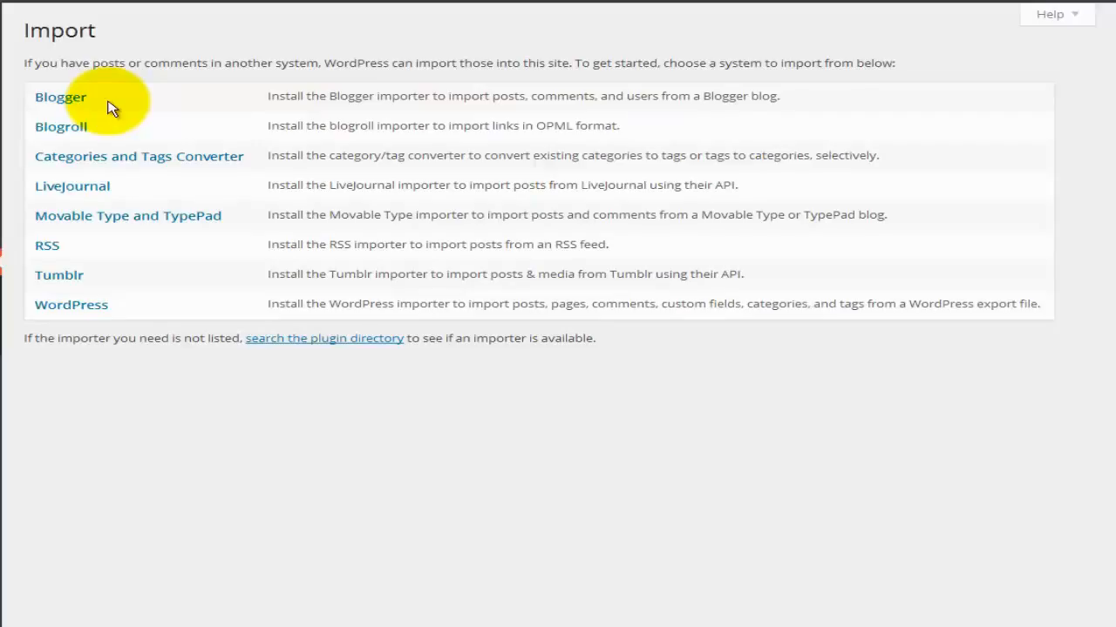
click(61, 102)
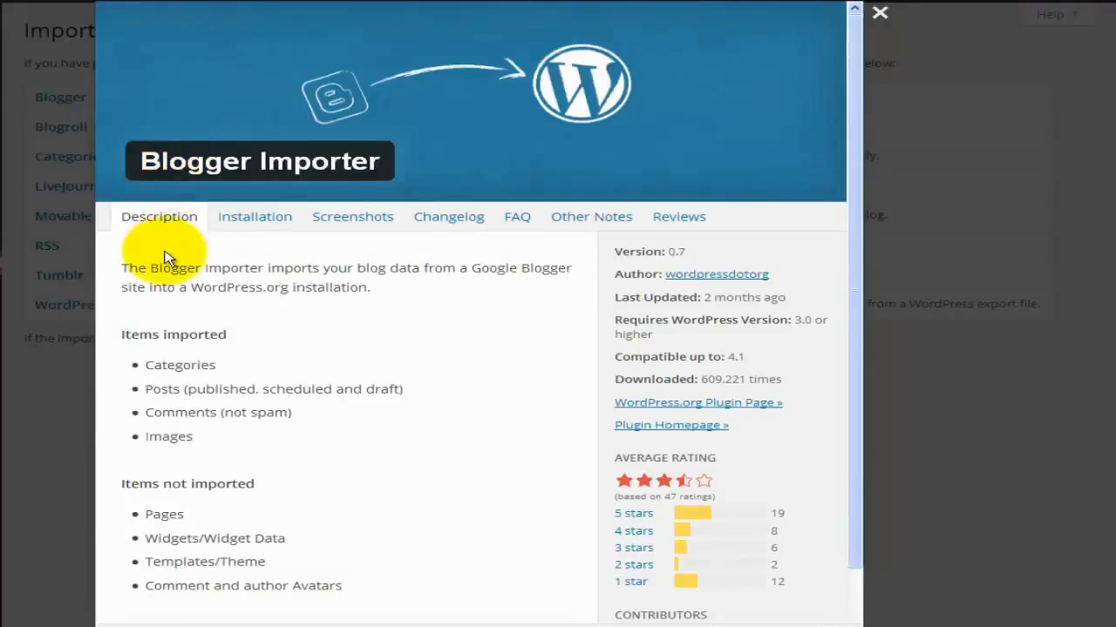
click(251, 225)
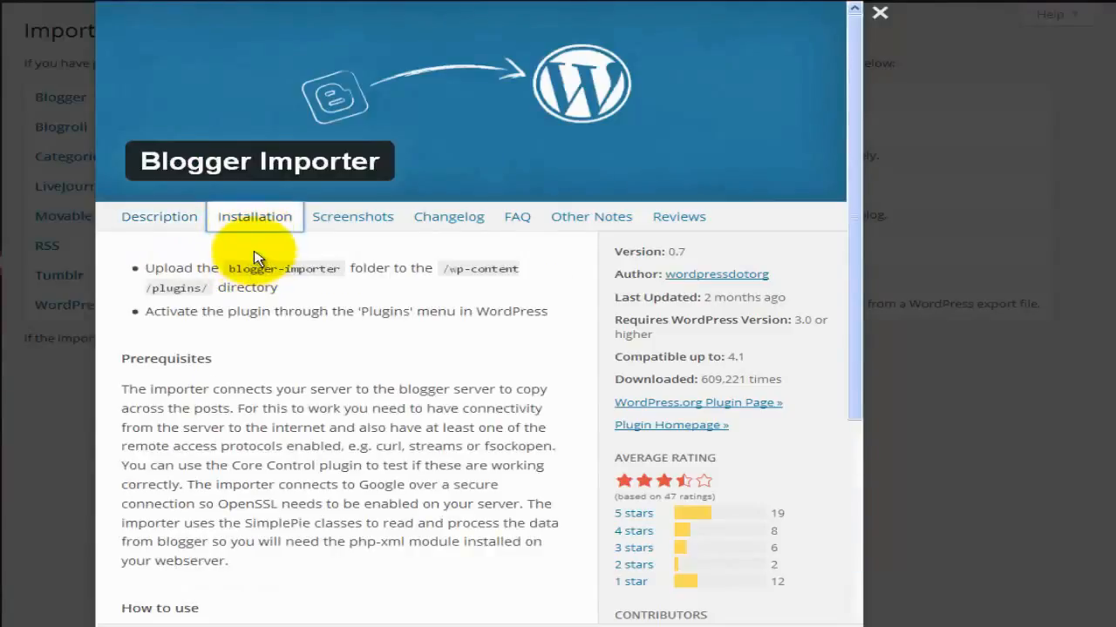
click(351, 227)
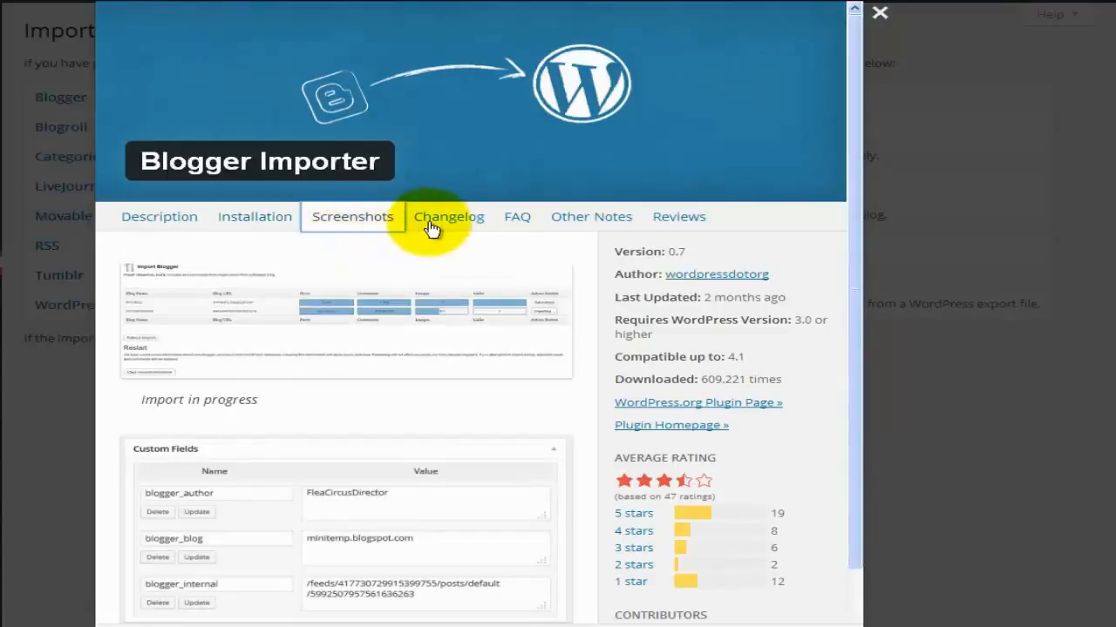
Read the Changelog, FAQ, Other Notes and Reviews, revisit Installation, then close the details.
click(432, 226)
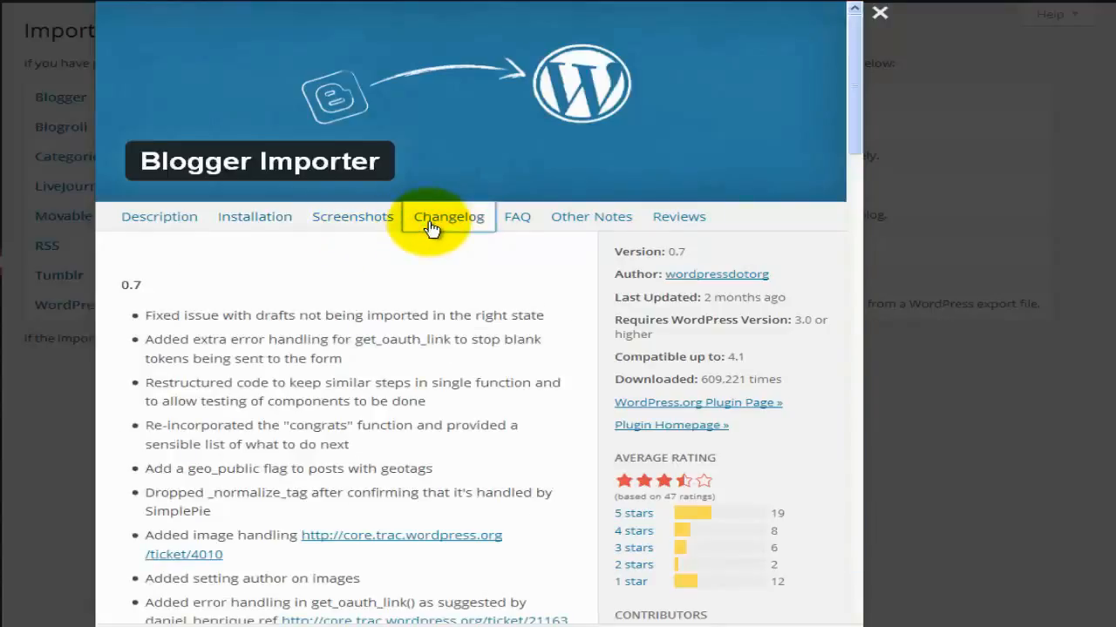
click(517, 228)
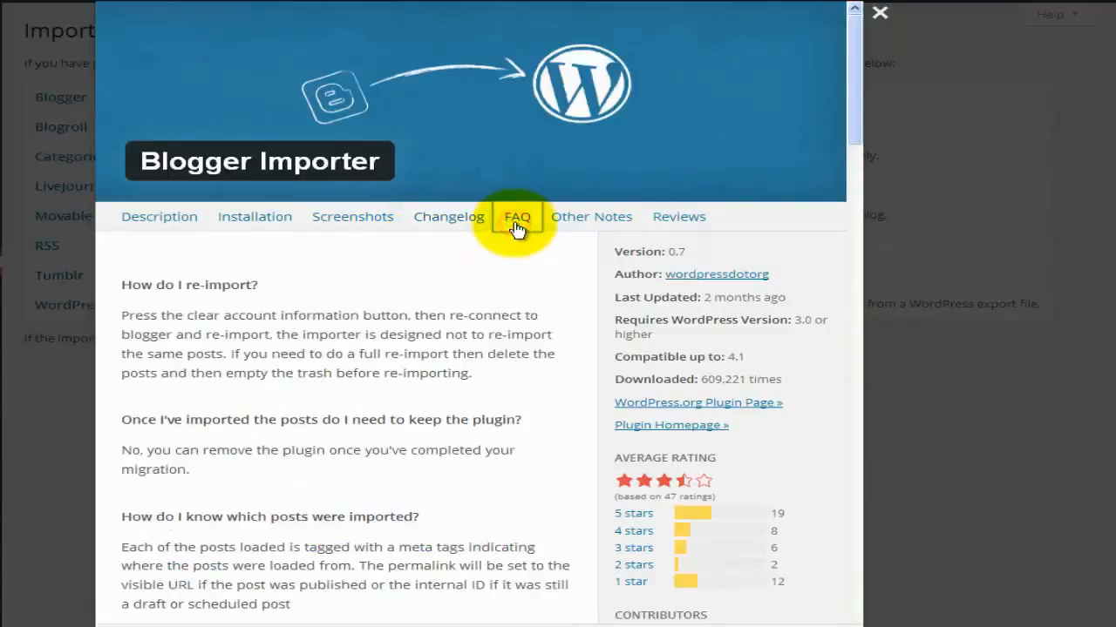
click(582, 223)
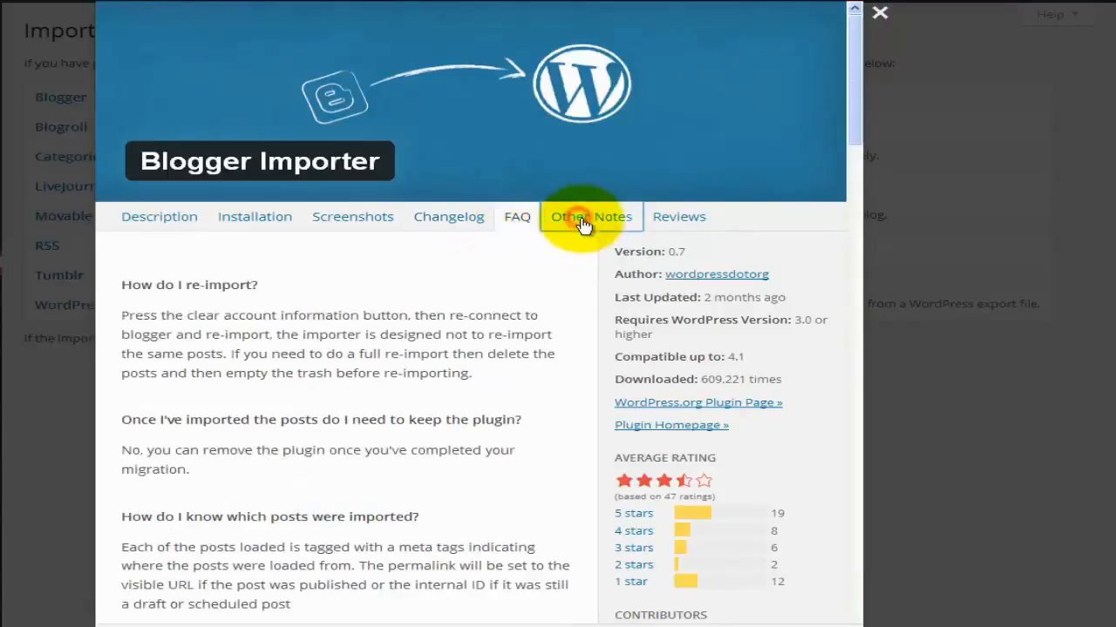
click(673, 223)
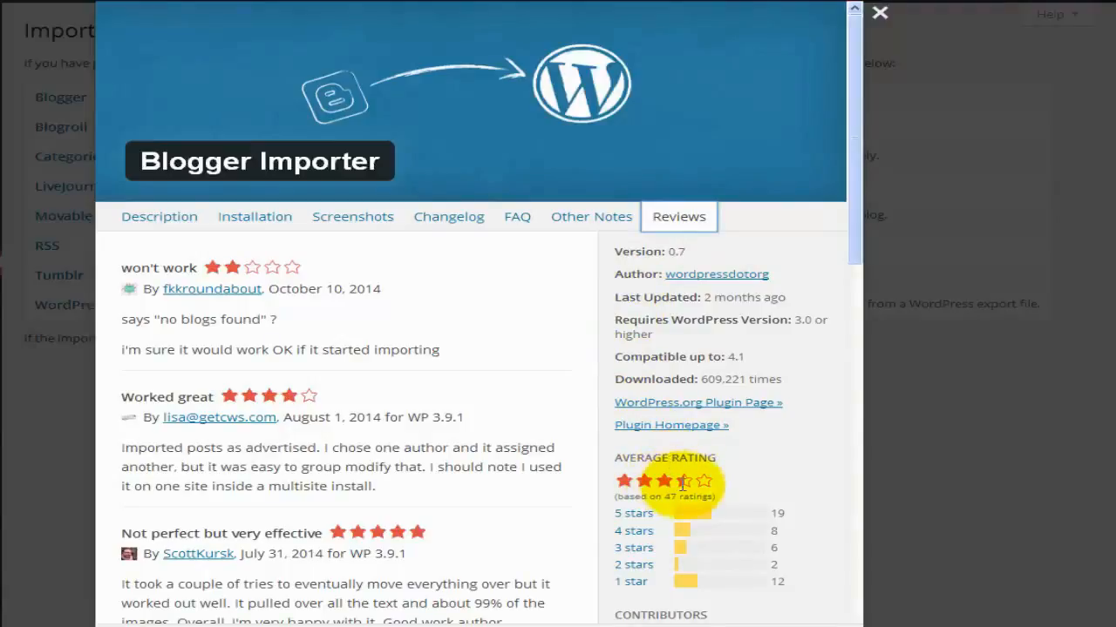
mouse_move(684, 481)
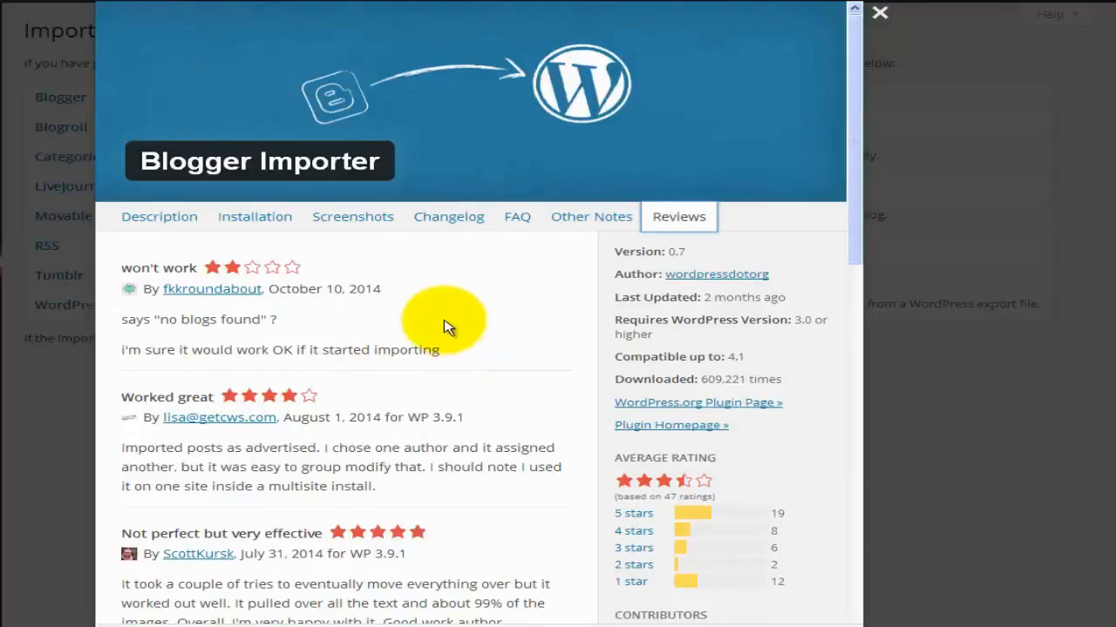
click(255, 187)
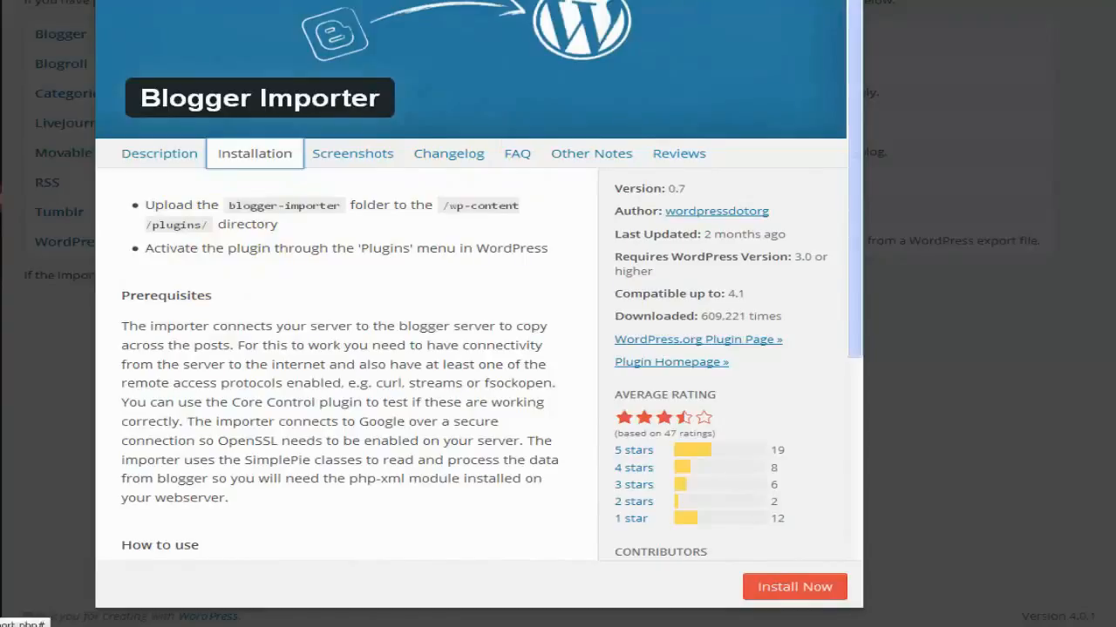
click(902, 6)
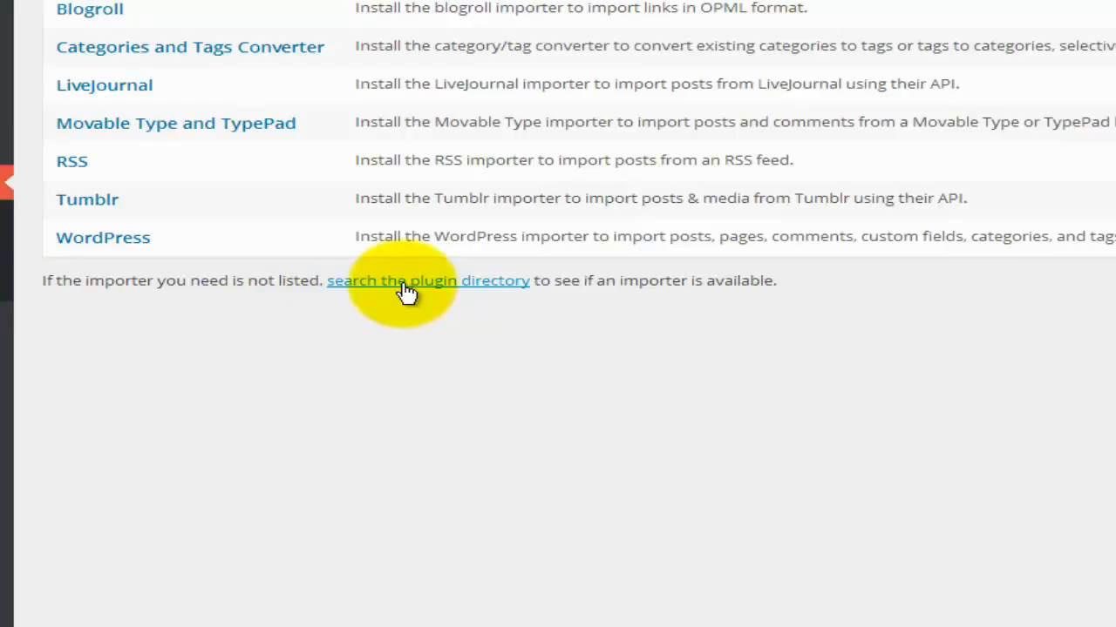
Browse the plugin directory's 'importer' results, then return to Tools > Available Tools.
click(406, 292)
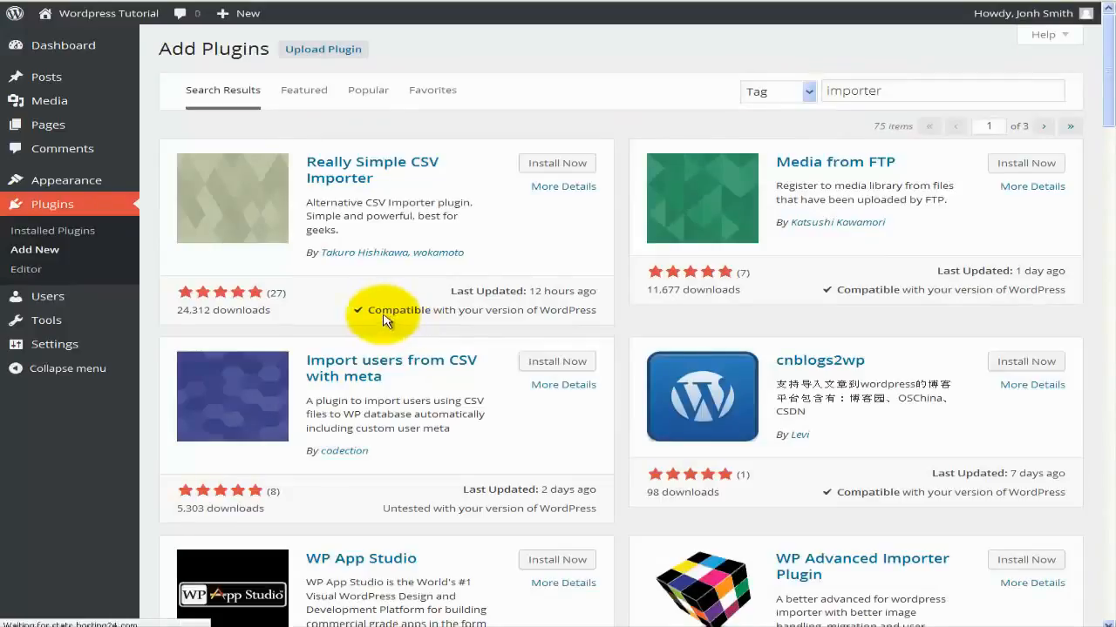
click(87, 320)
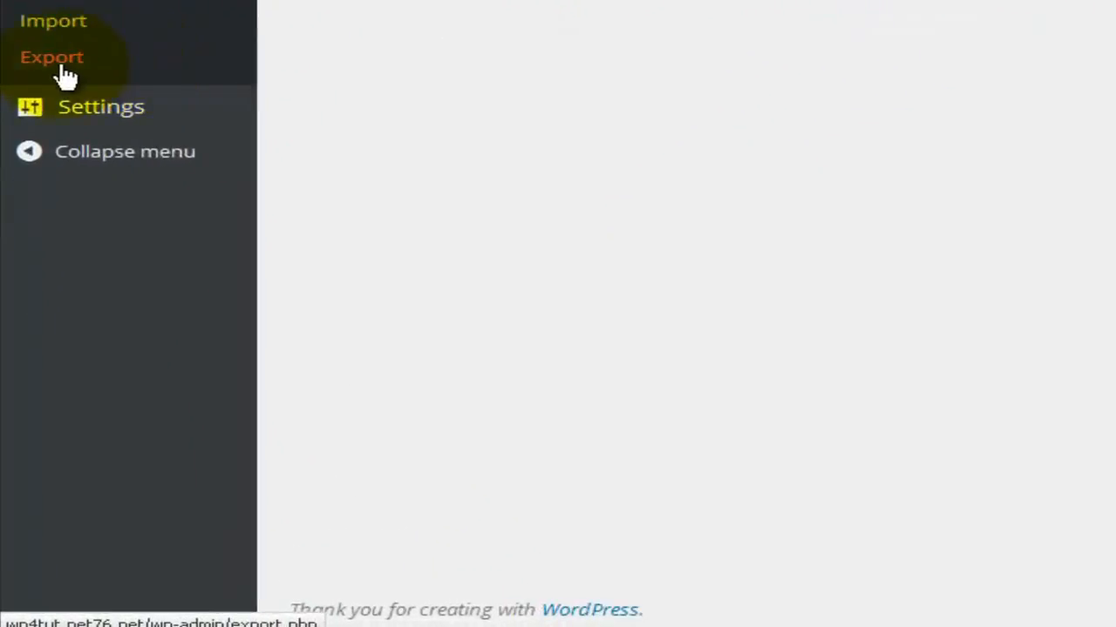
On the Export page, choose Posts limited to the Computers category and one author.
click(67, 77)
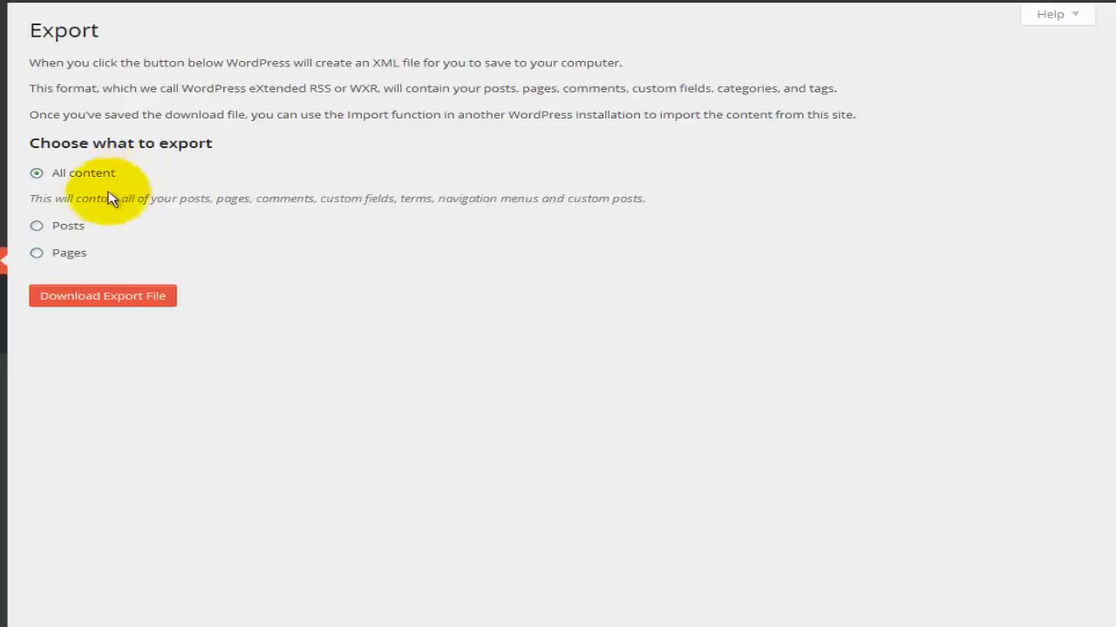
click(74, 224)
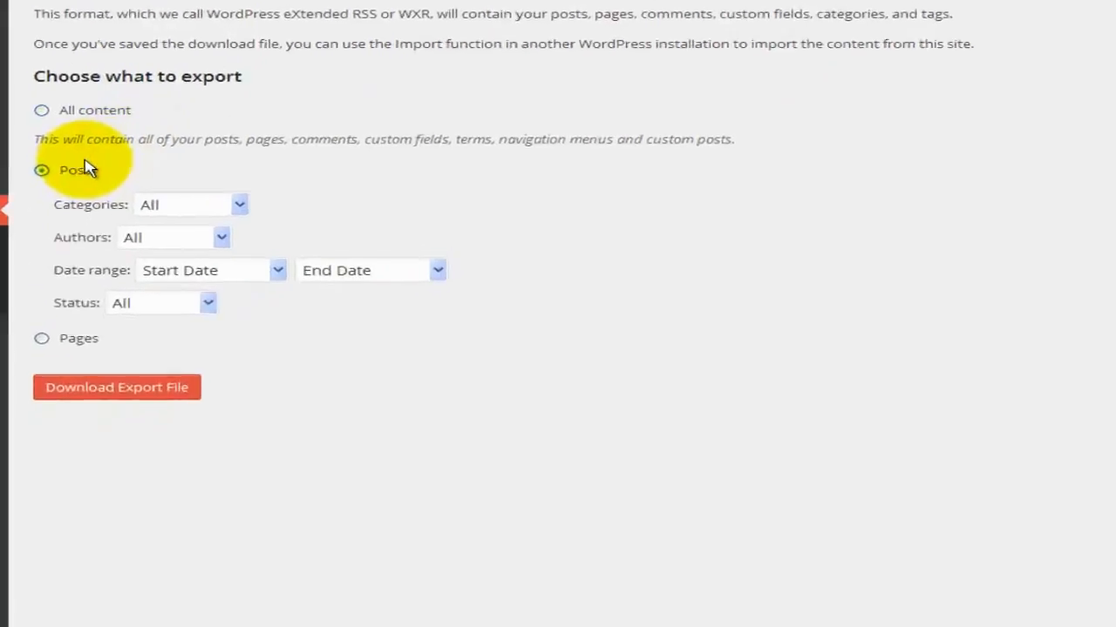
click(137, 257)
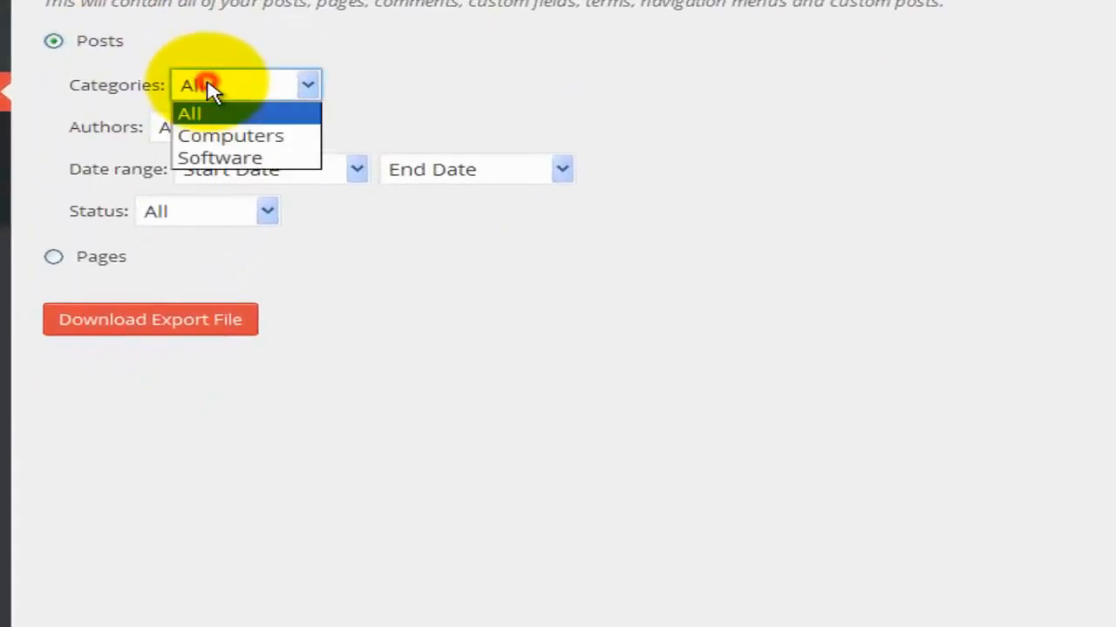
click(257, 143)
click(249, 138)
click(247, 177)
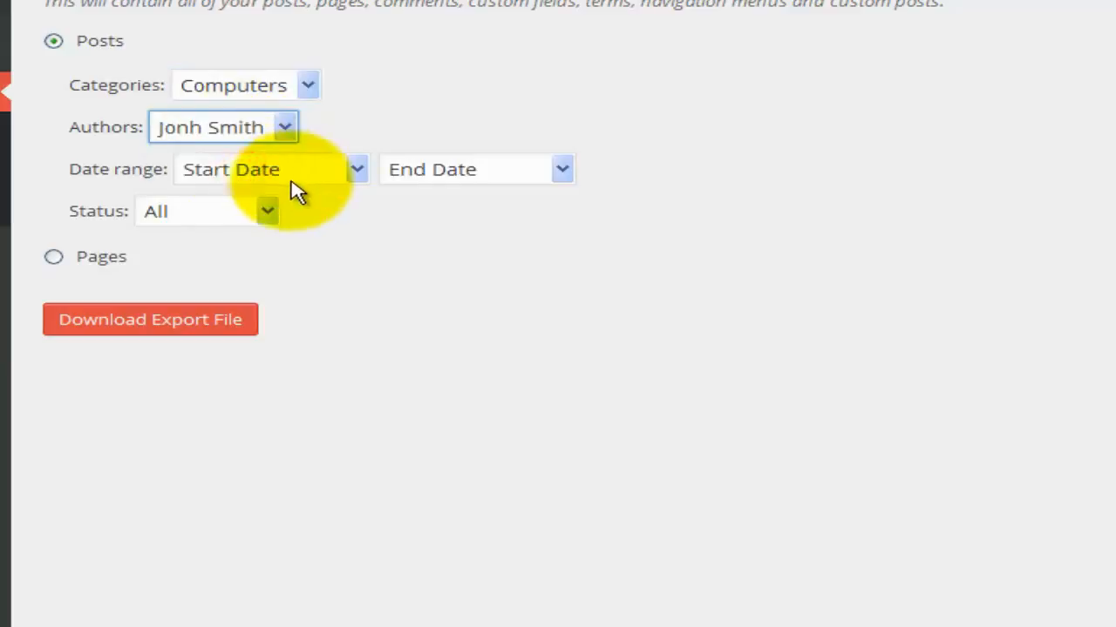
Set the date range to November 2014–December 2014 and status Published, then select Pages.
click(286, 181)
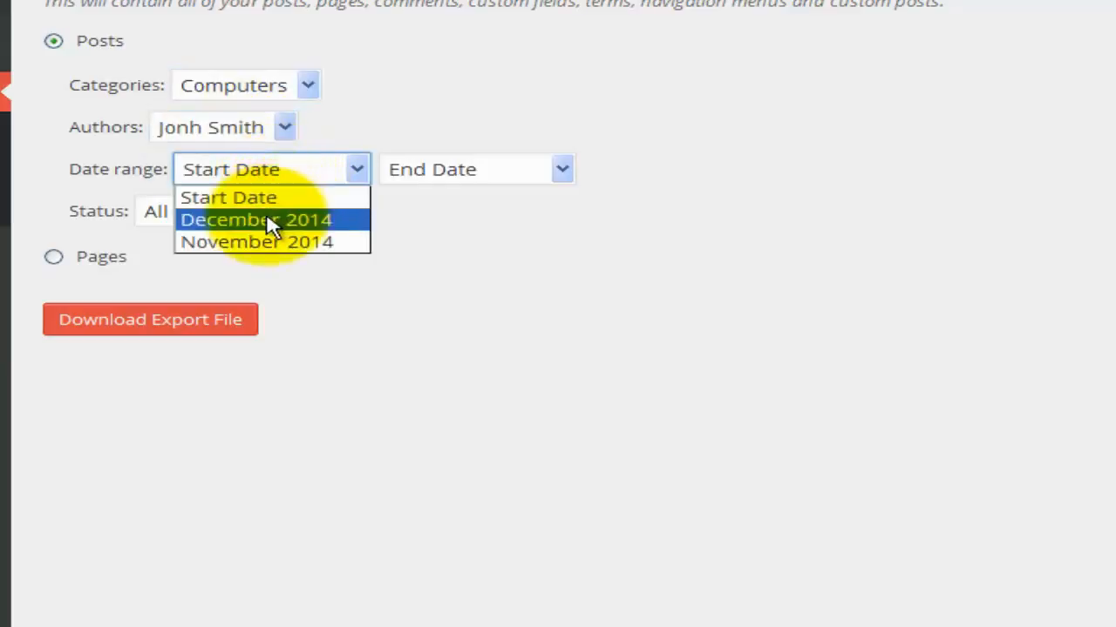
click(268, 218)
click(466, 173)
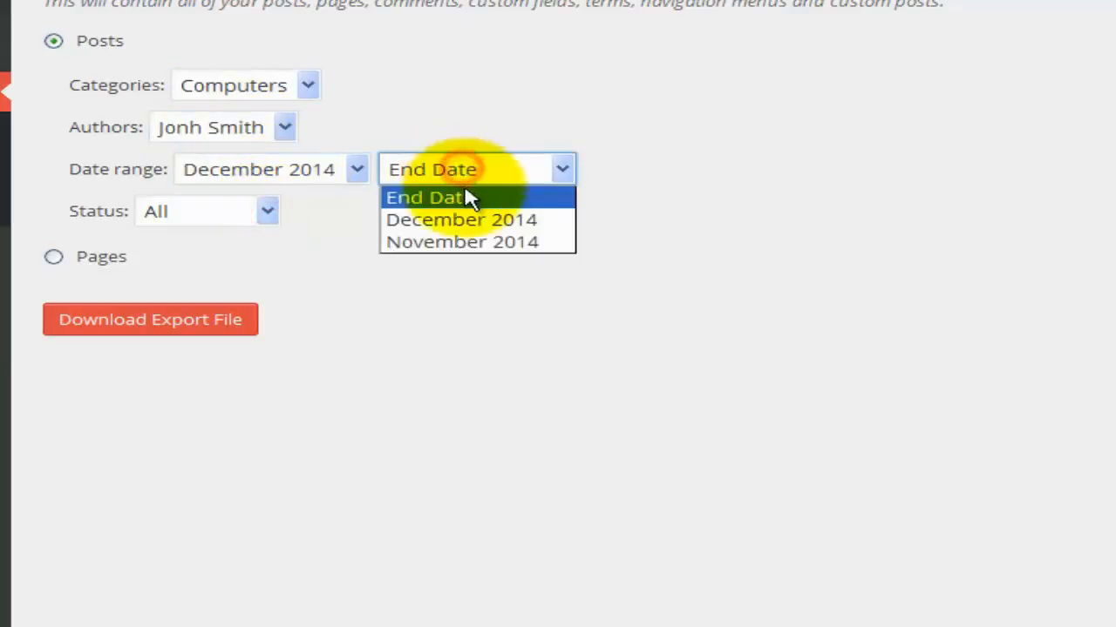
click(247, 161)
click(248, 166)
click(237, 241)
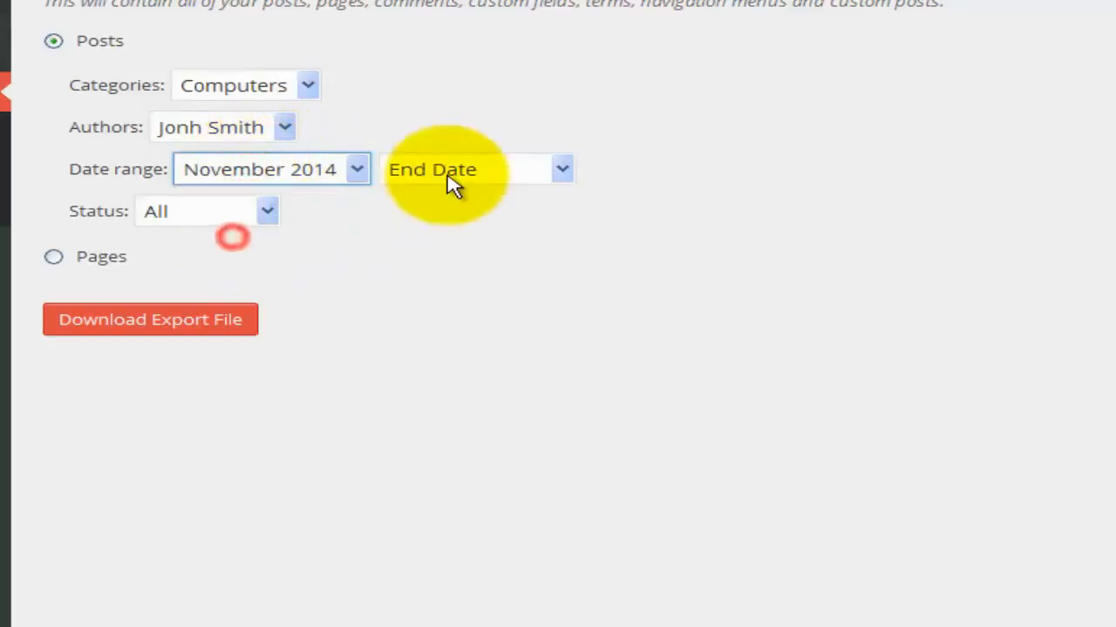
click(441, 170)
click(449, 221)
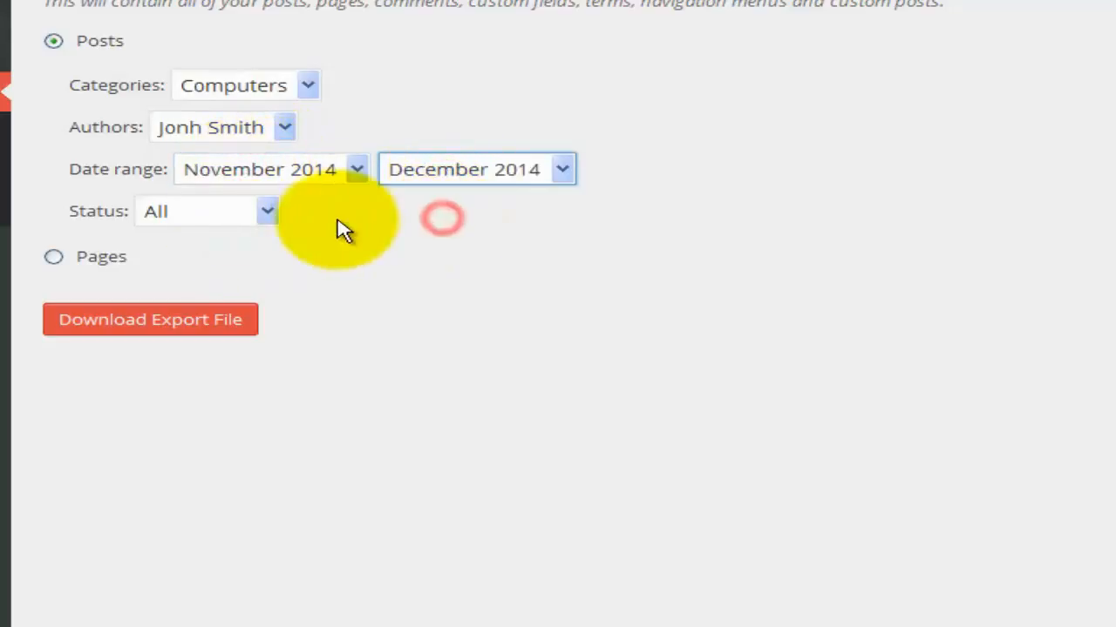
click(244, 218)
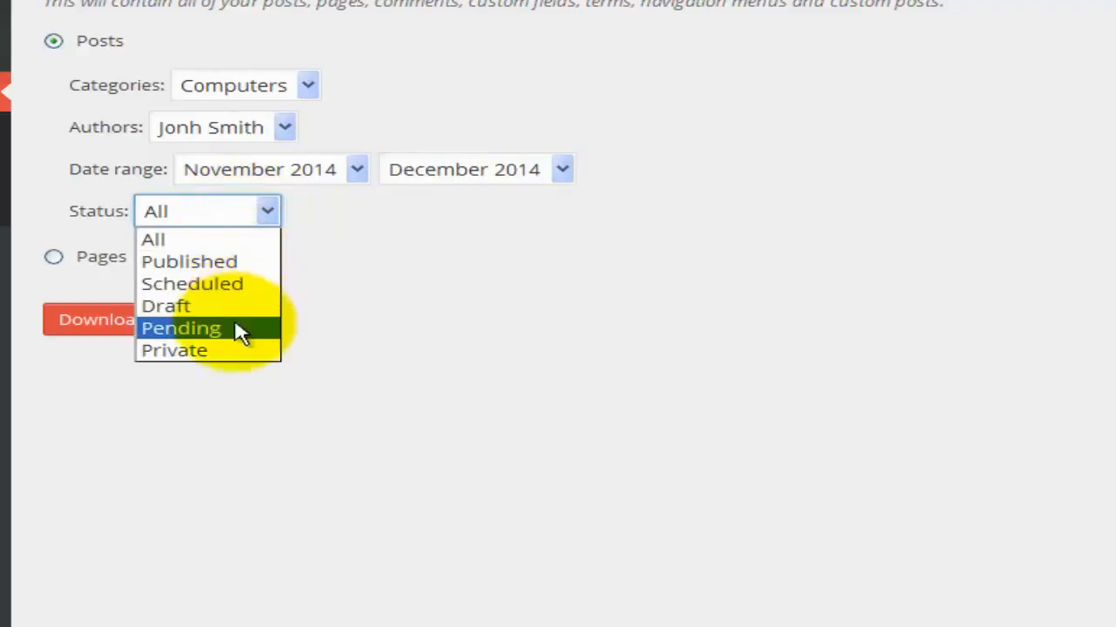
click(199, 266)
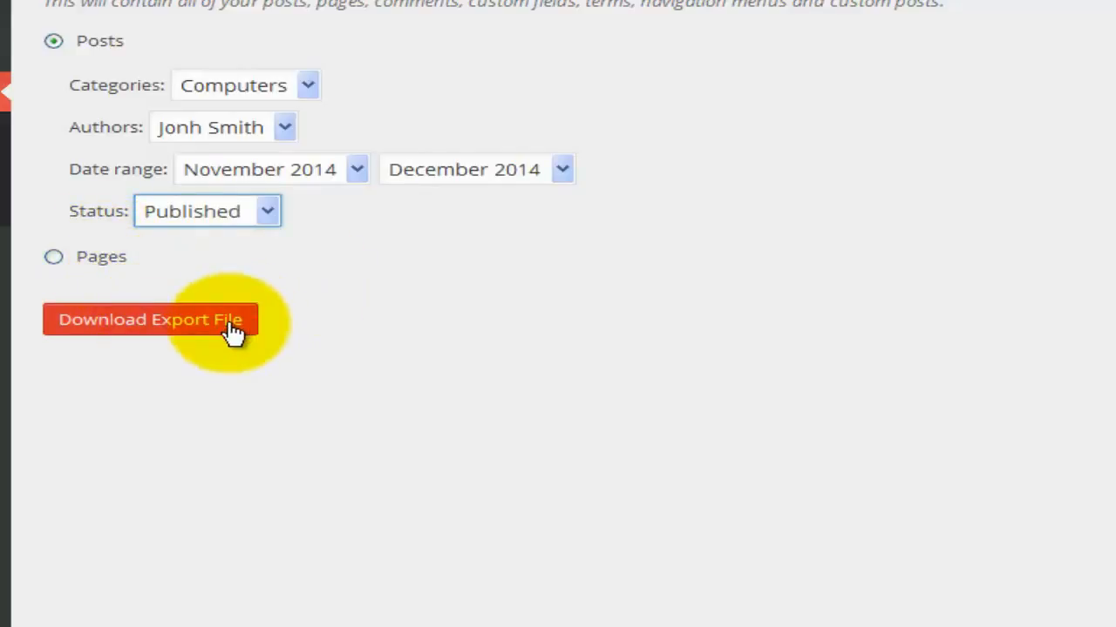
click(58, 258)
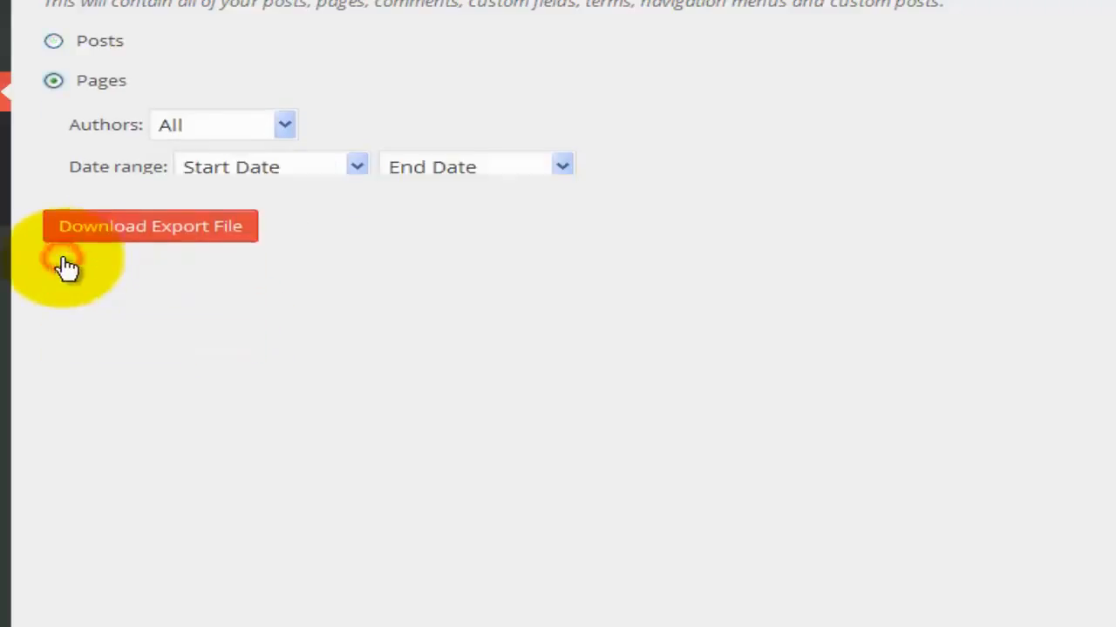
Filter the pages export to one author, November 2014–December 2014, and Published status.
click(219, 128)
click(231, 151)
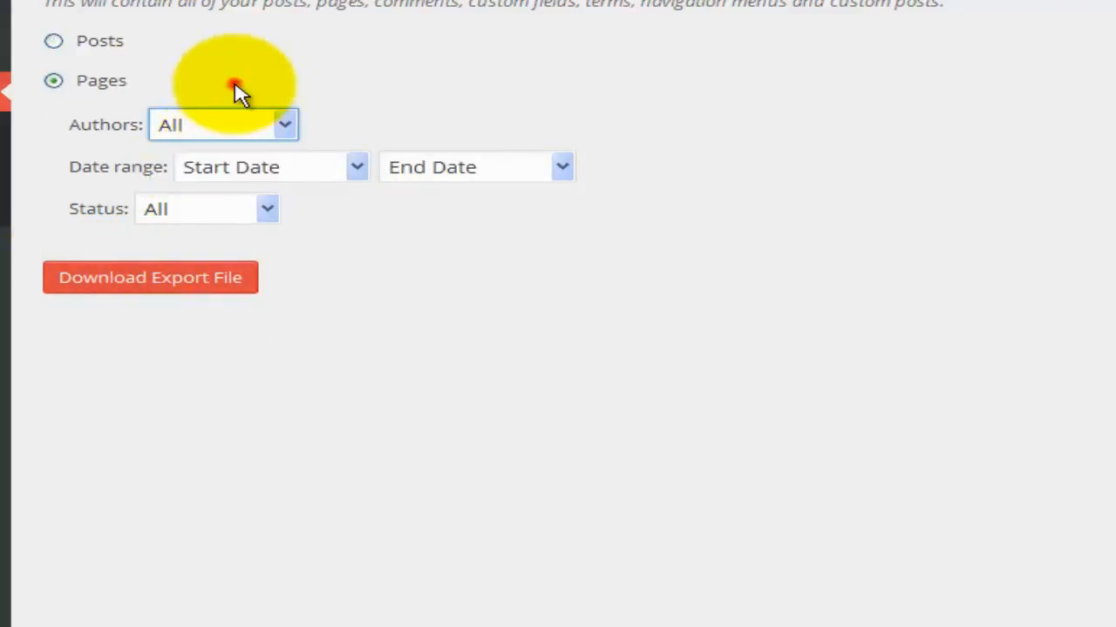
click(217, 123)
click(202, 178)
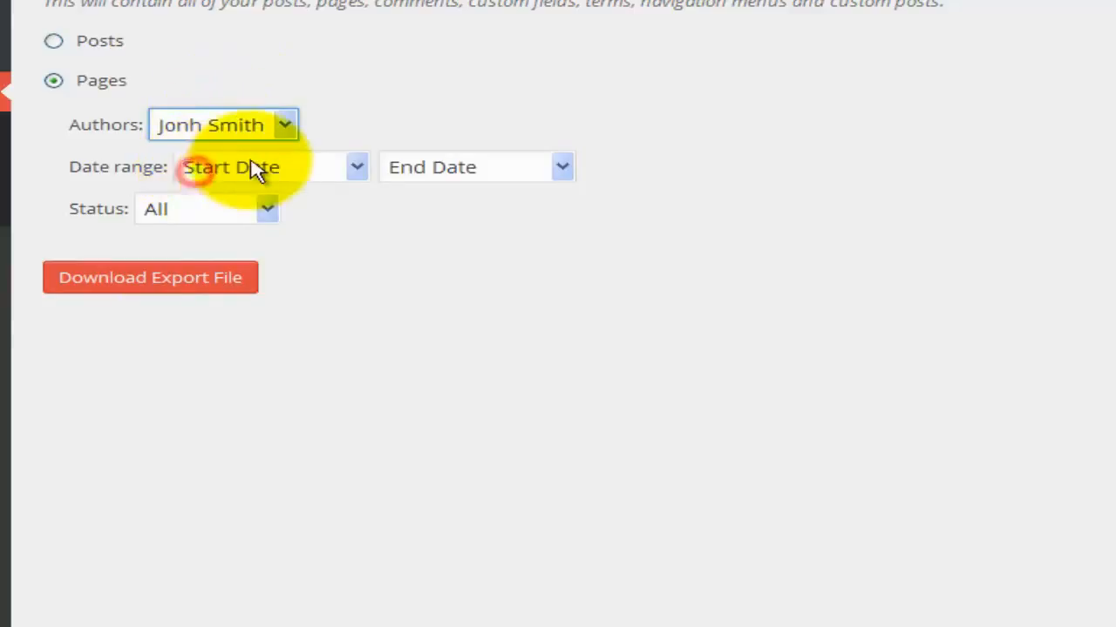
click(249, 170)
click(249, 240)
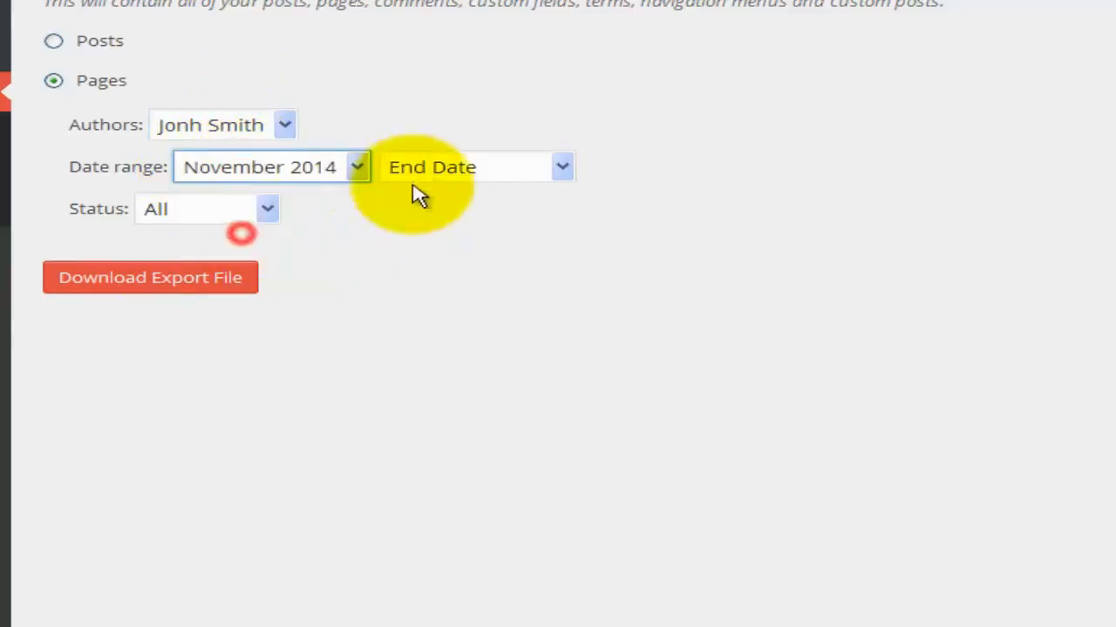
click(425, 171)
click(442, 215)
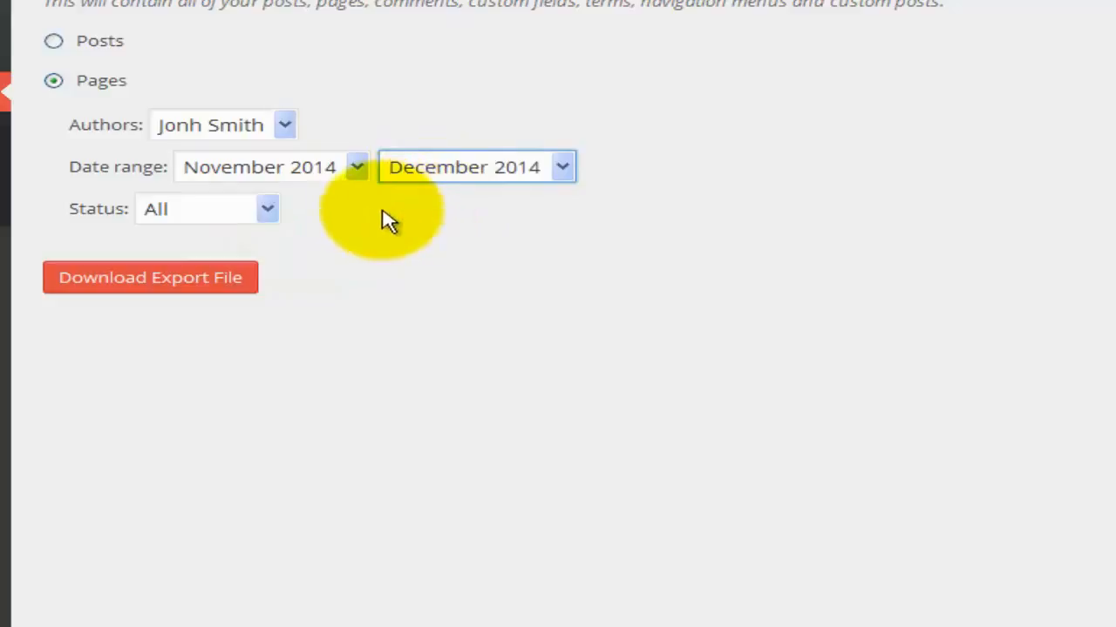
click(228, 216)
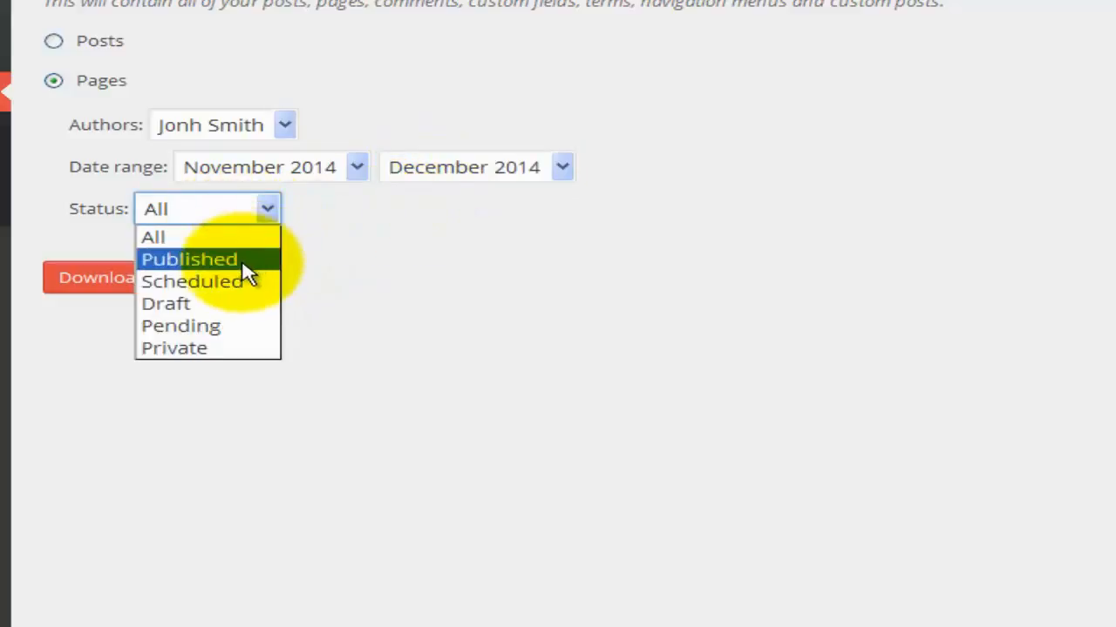
click(243, 263)
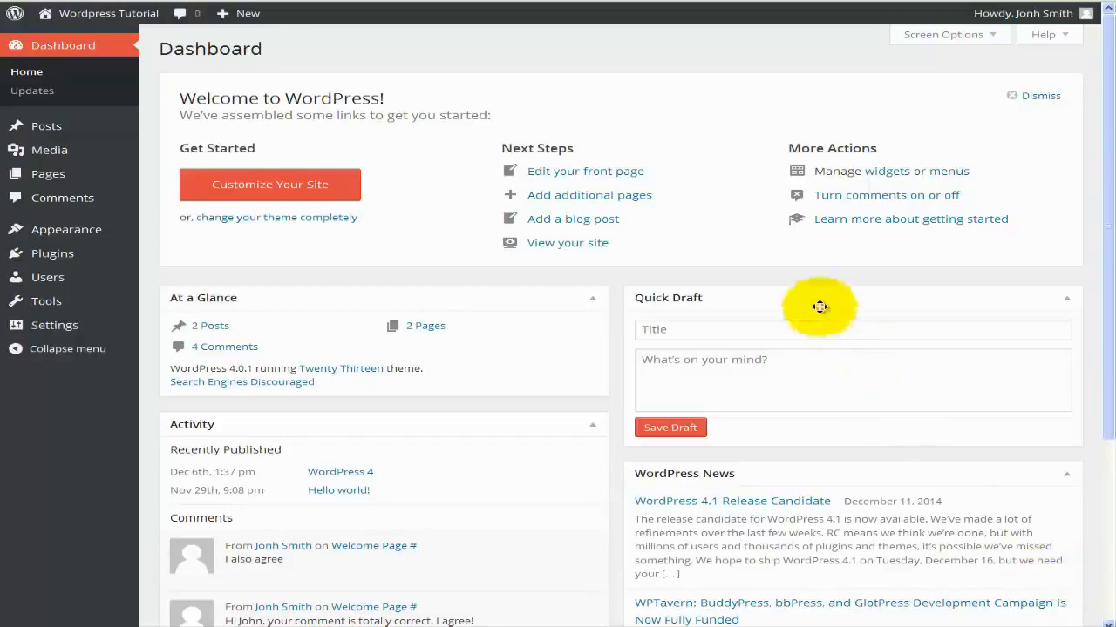
Go to Tools > Available Tools to show the Press This bookmarklet and Categories and Tags Converter.
click(817, 277)
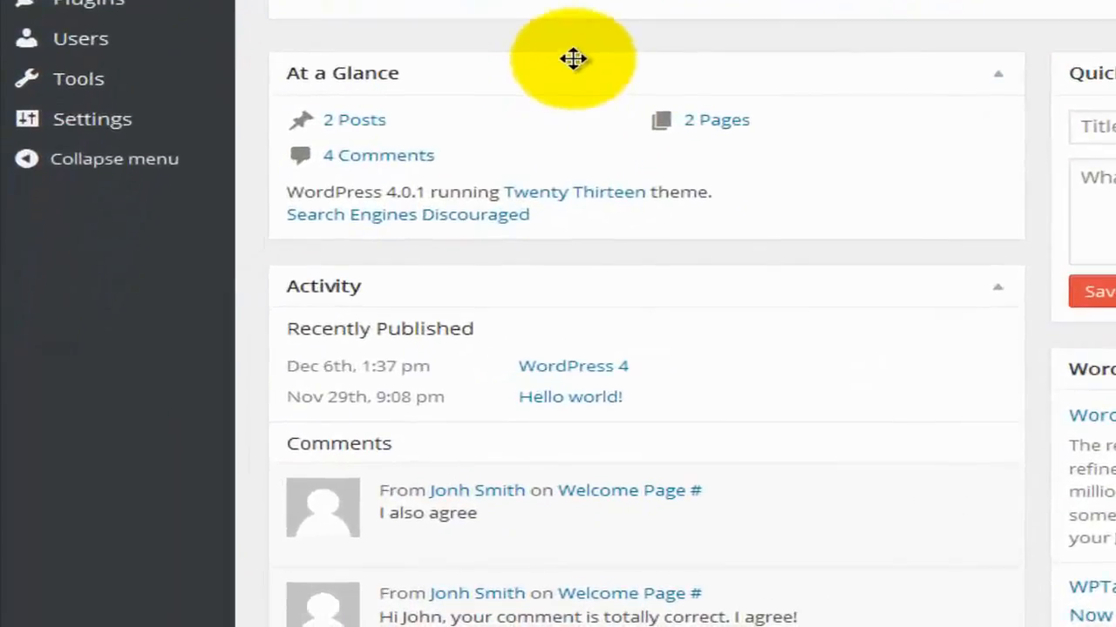
mouse_move(155, 87)
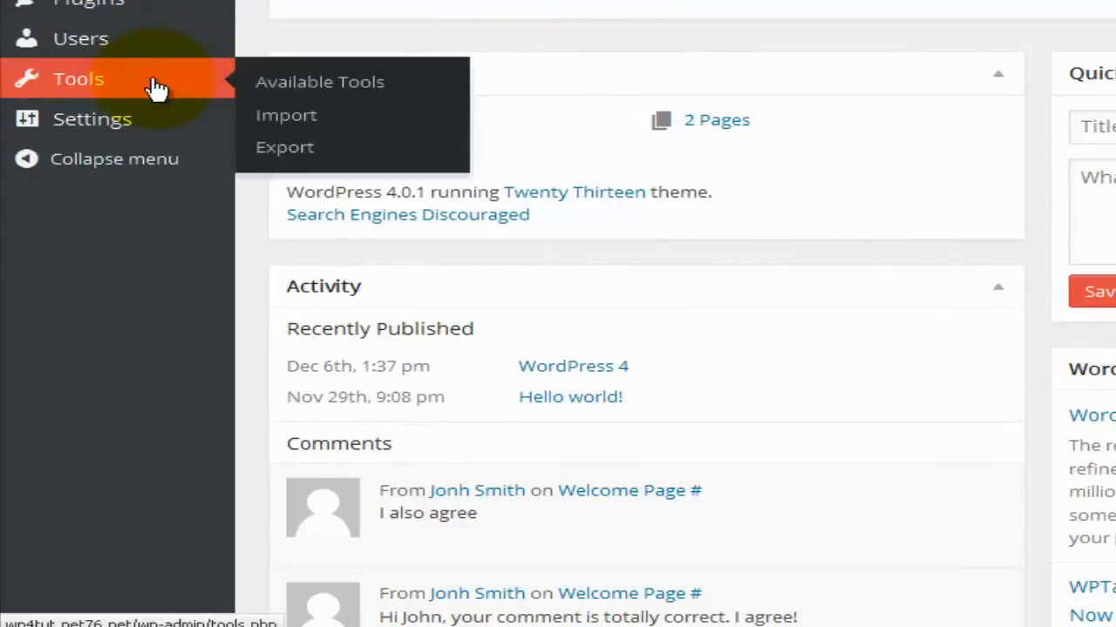
click(155, 87)
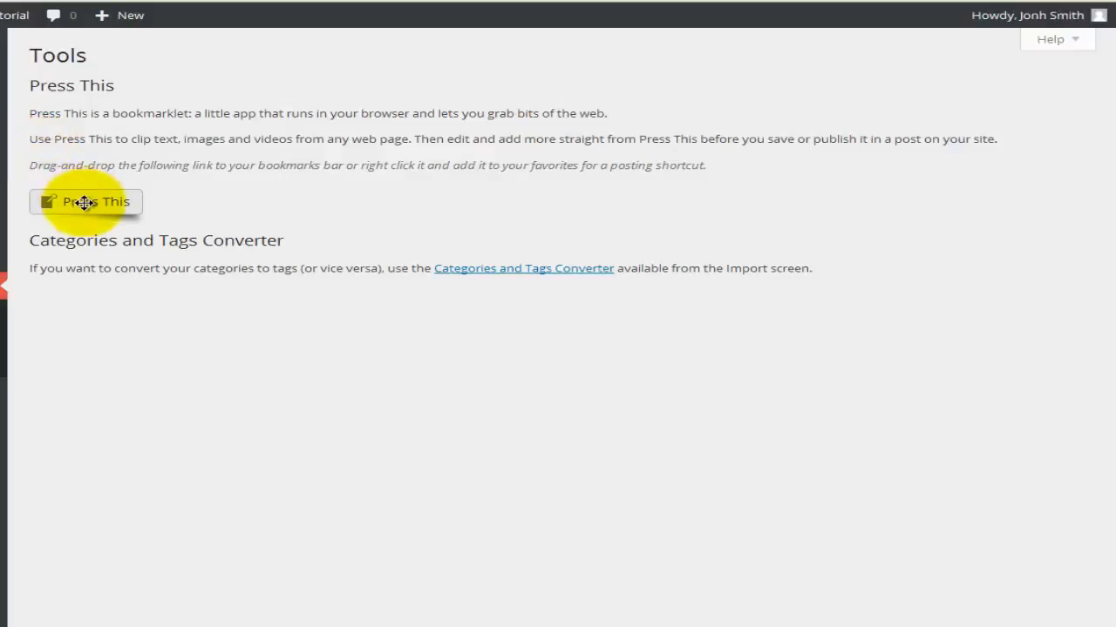
mouse_move(83, 202)
mouse_down()
mouse_move(123, 184)
mouse_move(91, 203)
mouse_up()
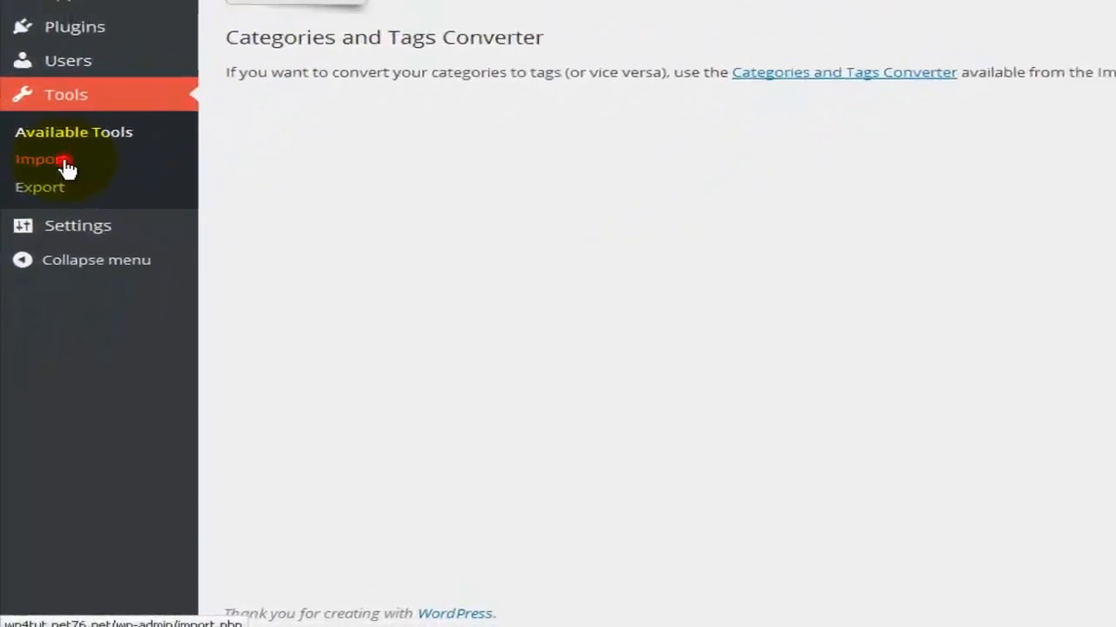
Go to Tools > Import and view the Blogger importer's version 0.7 details.
click(63, 194)
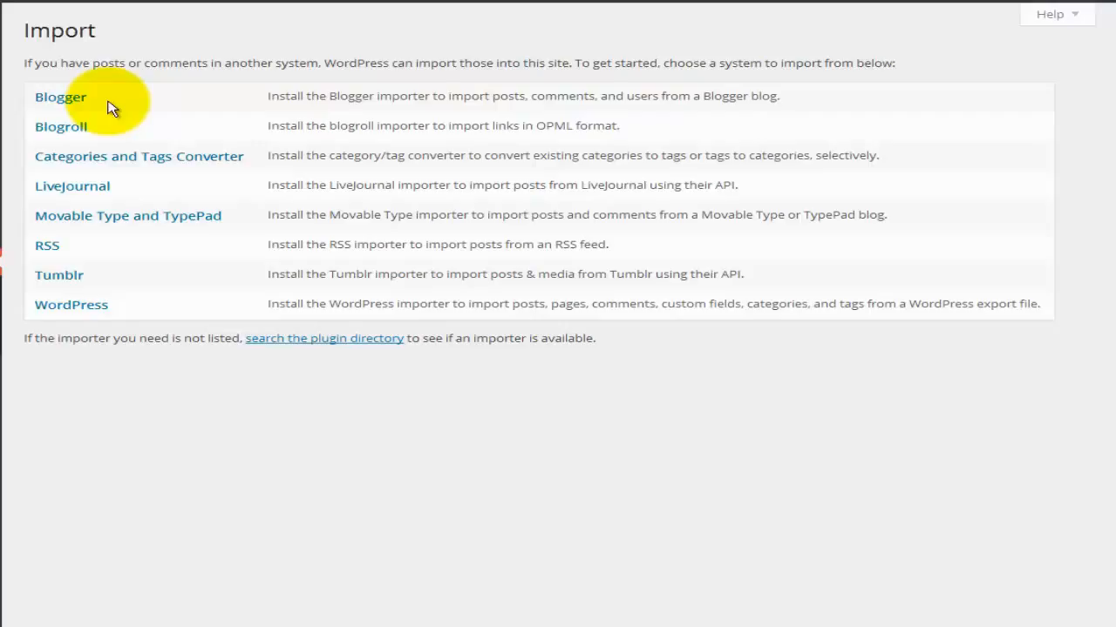
click(63, 102)
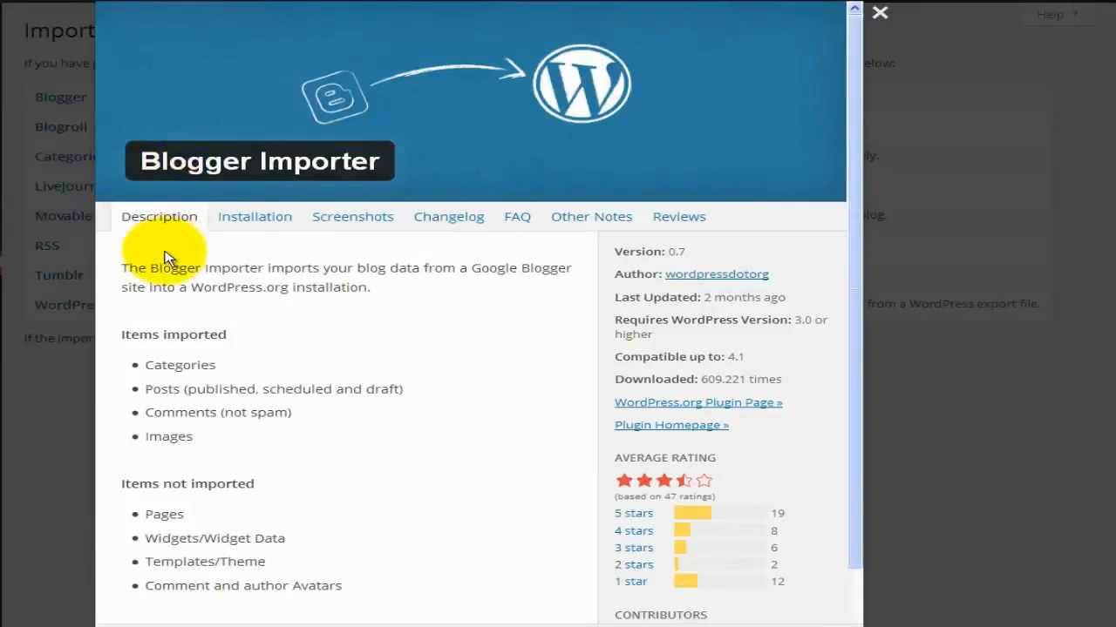
Browse the Installation, Screenshots, Changelog, FAQ, Other Notes and Reviews tabs, then close the details.
click(250, 229)
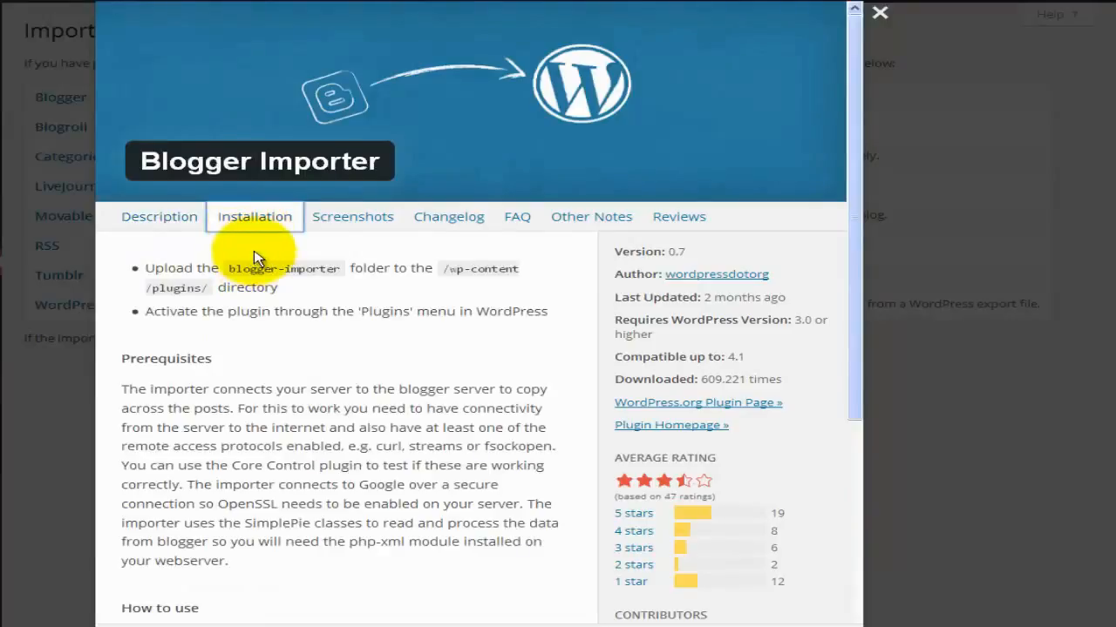
click(352, 230)
click(430, 227)
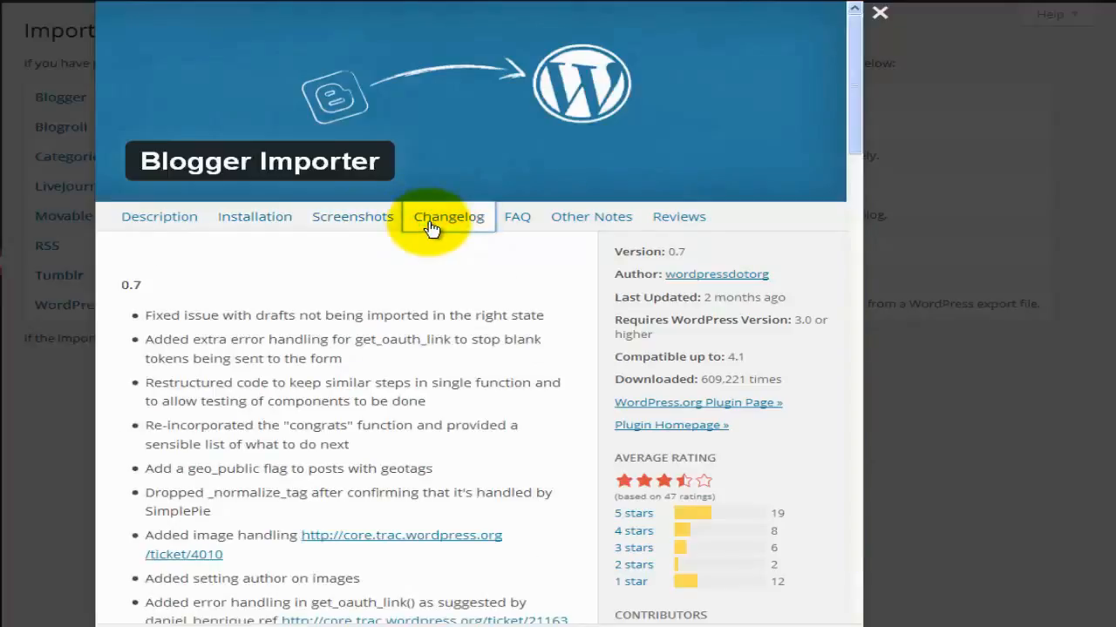
click(517, 228)
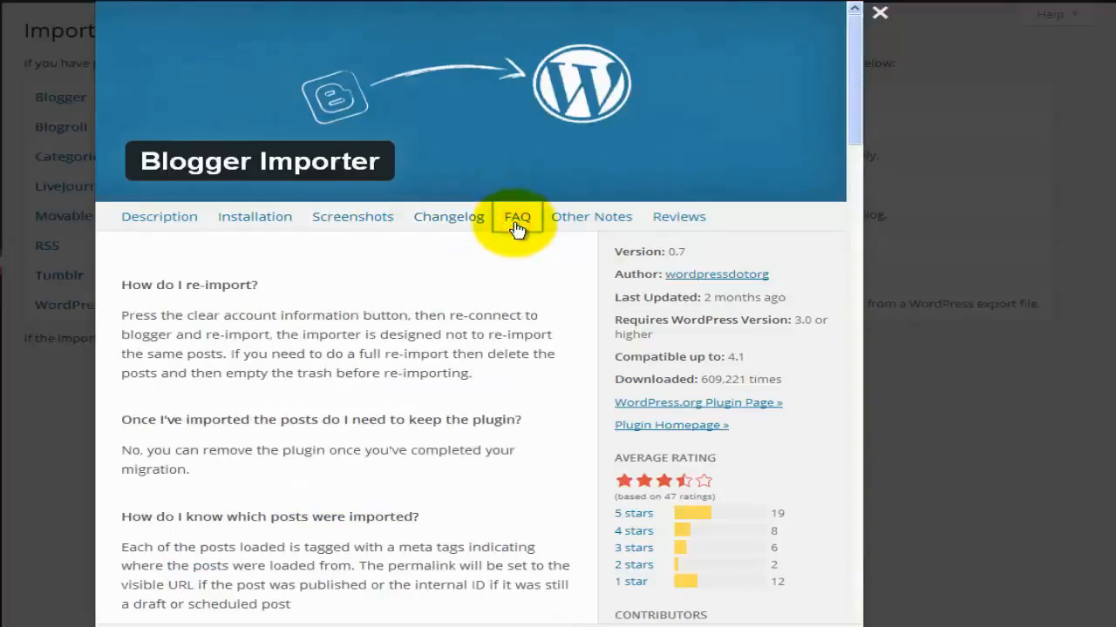
click(581, 218)
click(682, 220)
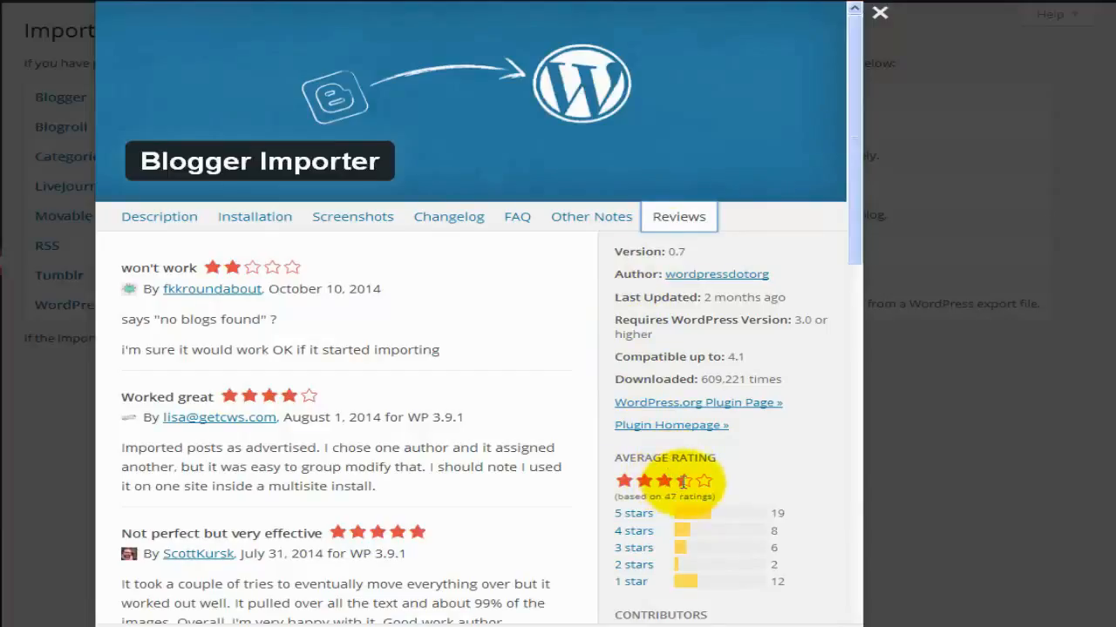
mouse_move(684, 480)
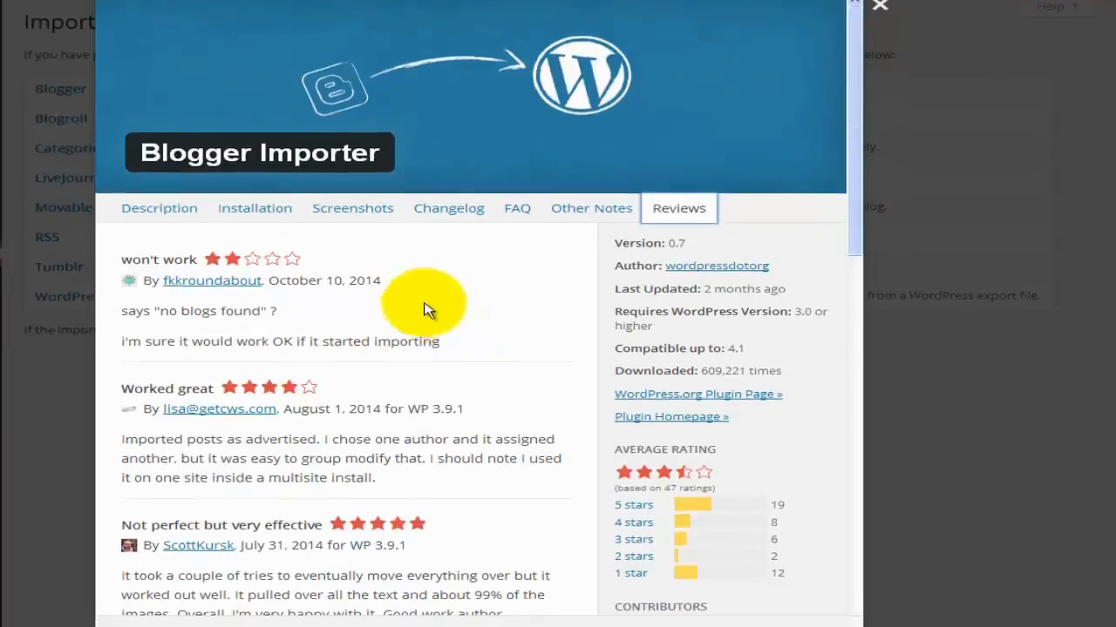
click(255, 208)
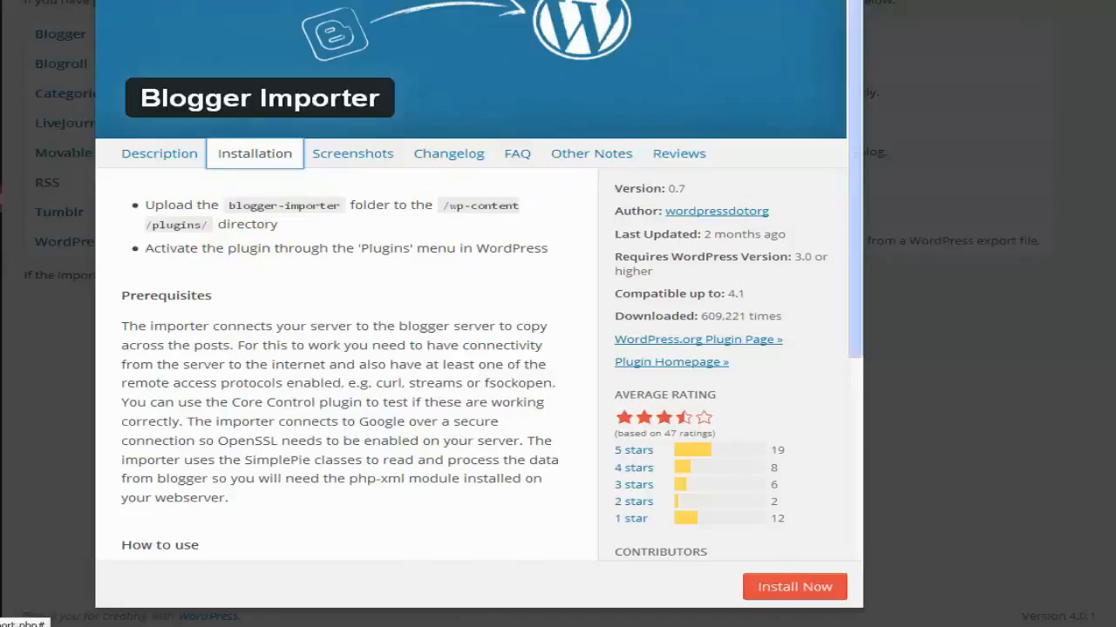
click(900, 3)
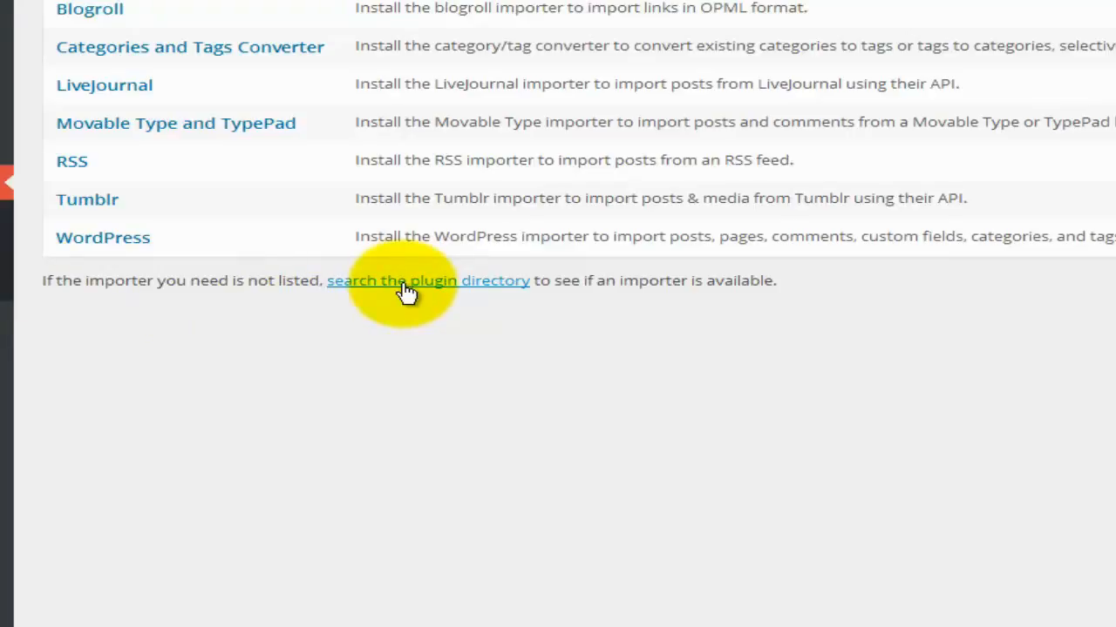
Browse the 75 plugin-directory results tagged 'importer', then return to Tools.
click(406, 291)
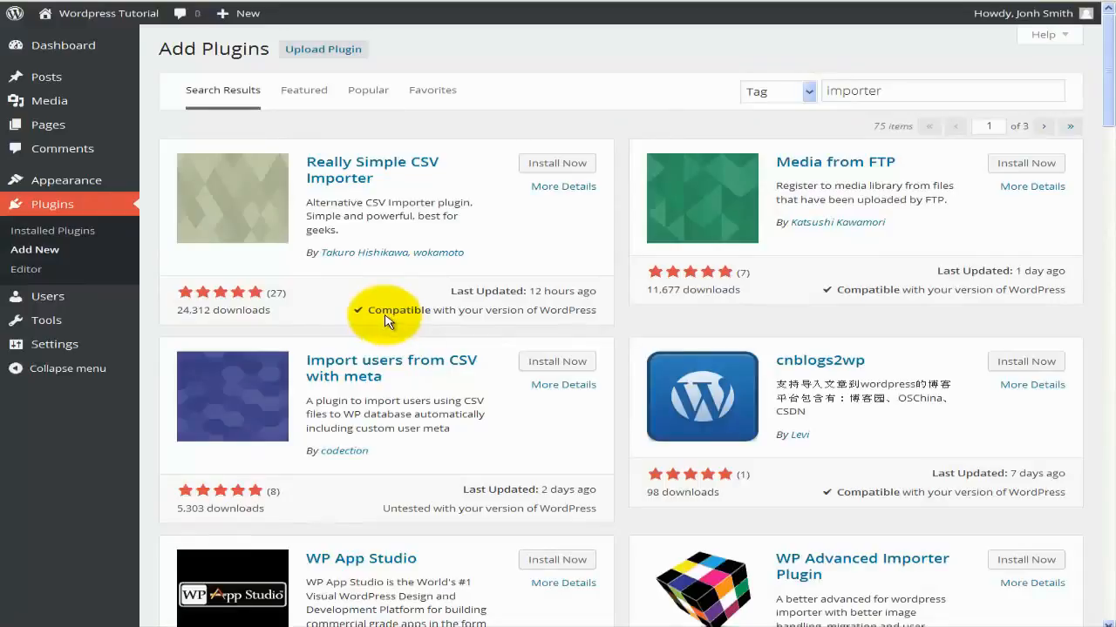
click(44, 319)
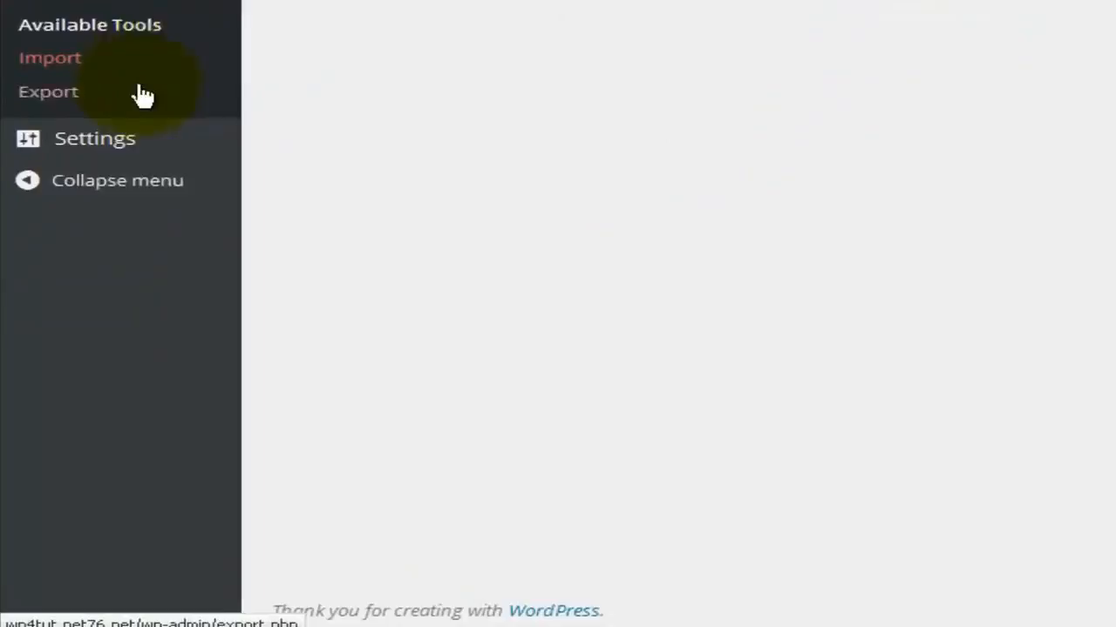
Open the Export page and select Posts as the content to export.
click(61, 68)
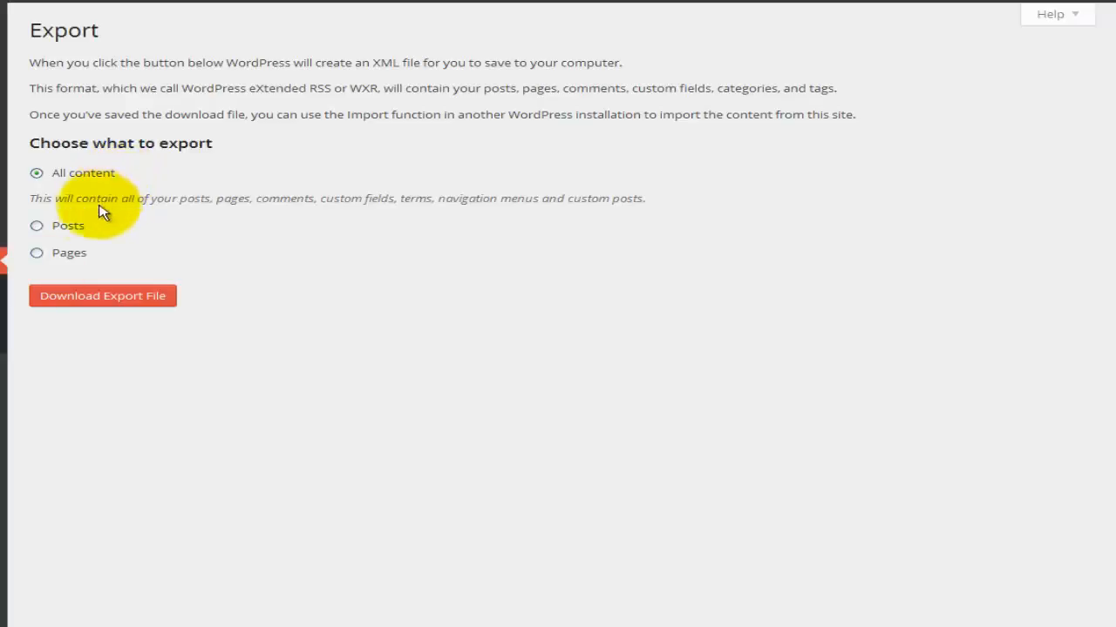
click(73, 225)
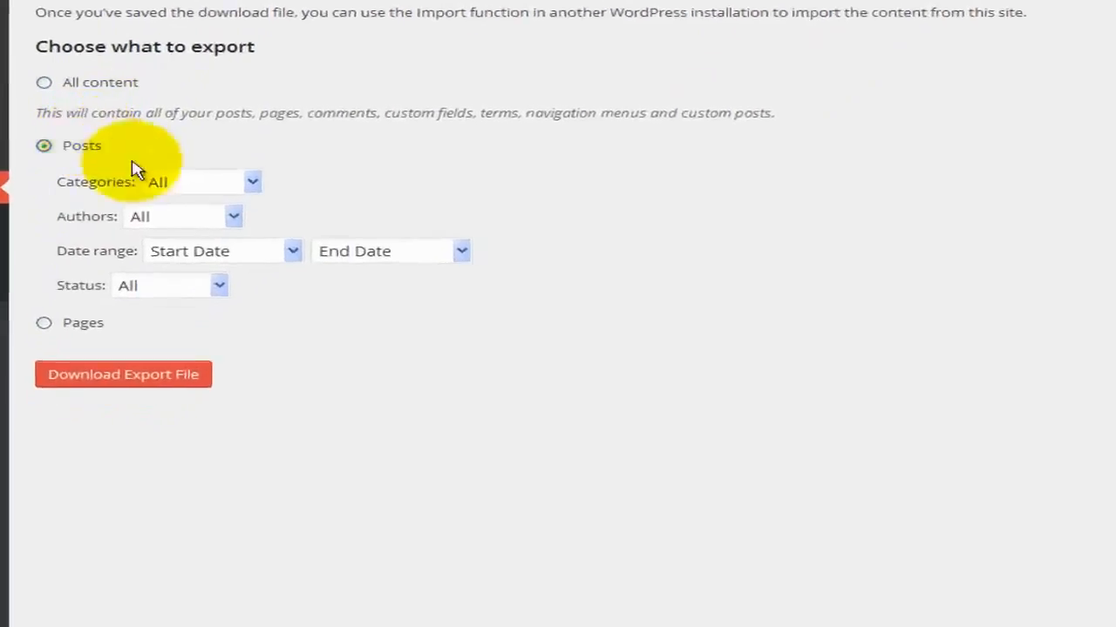
Filter the posts export to the Computers category and a single author.
click(141, 257)
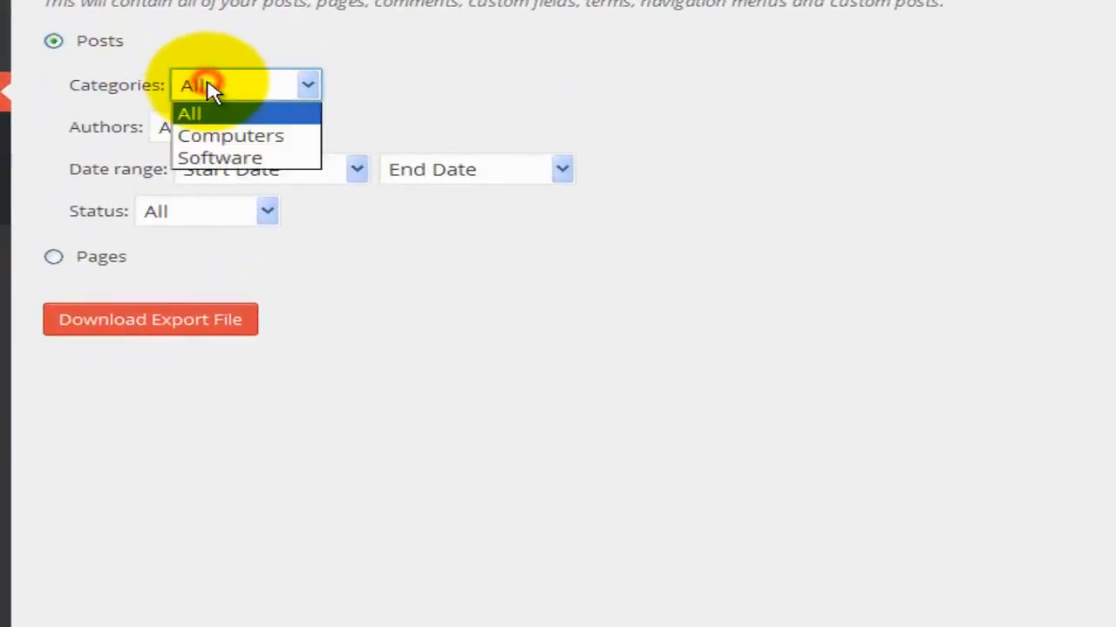
click(253, 136)
click(246, 132)
click(244, 179)
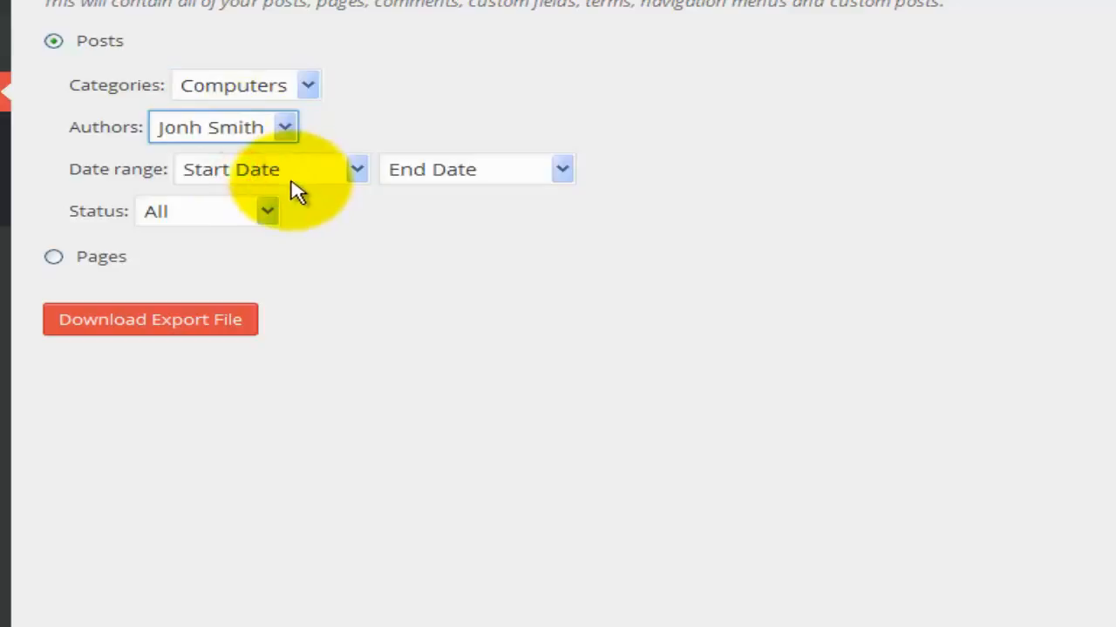
Set the posts date range to November 2014–December 2014 and status to Published.
click(290, 183)
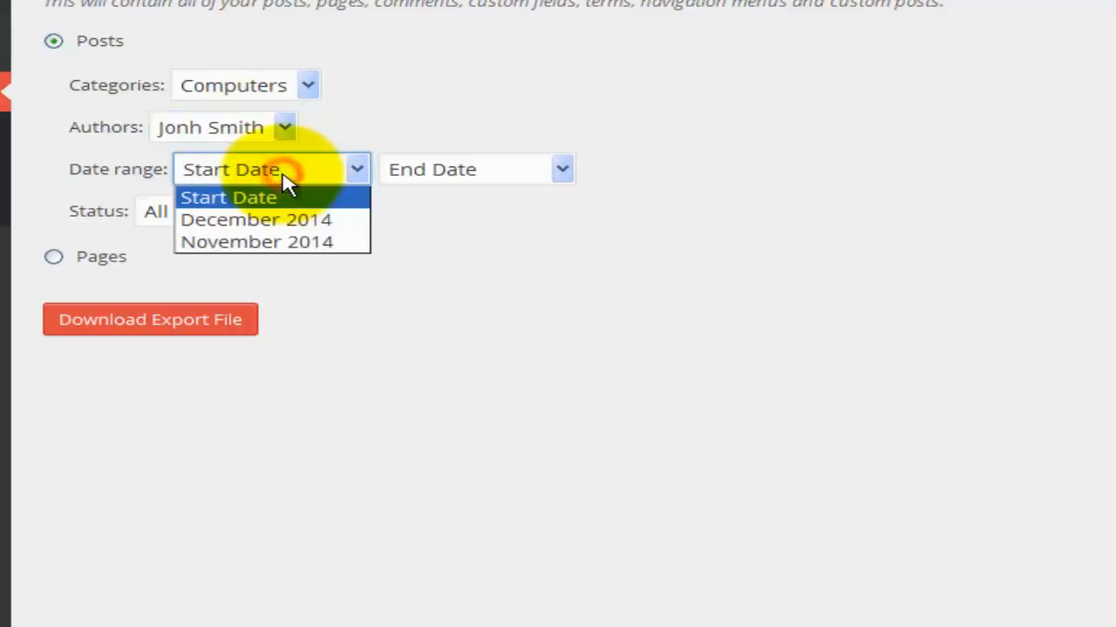
click(269, 222)
click(463, 171)
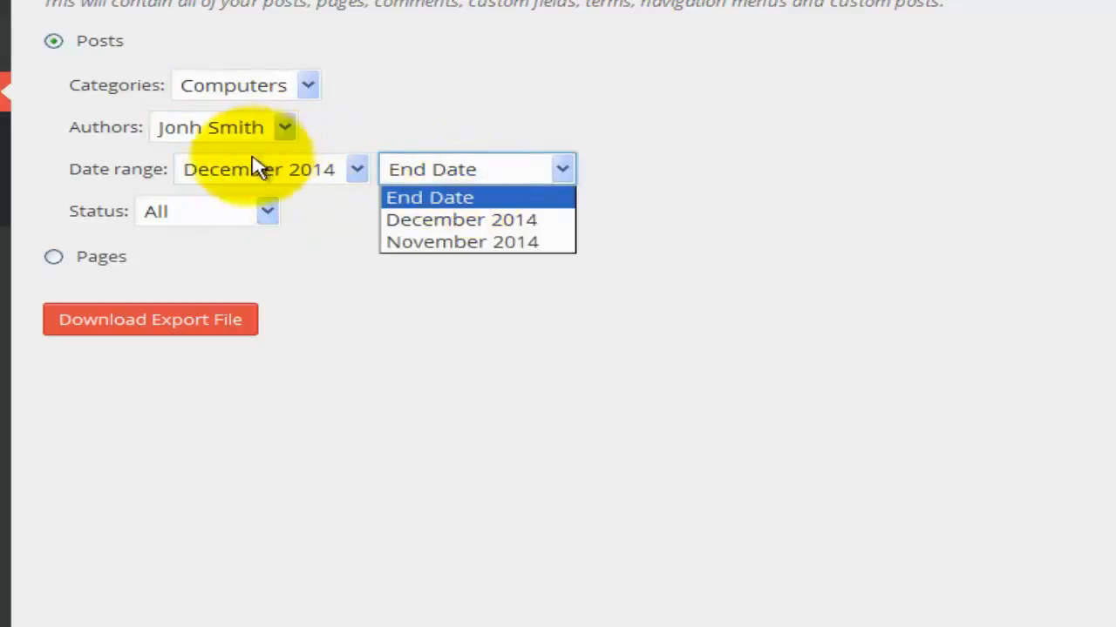
click(248, 164)
click(250, 171)
click(233, 239)
click(448, 172)
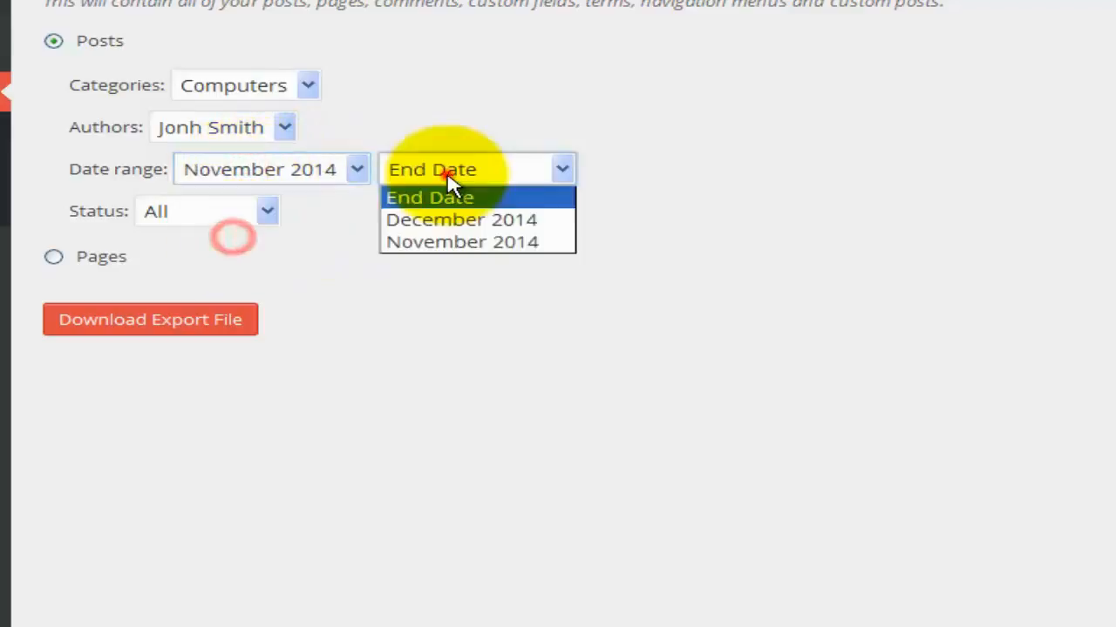
click(445, 221)
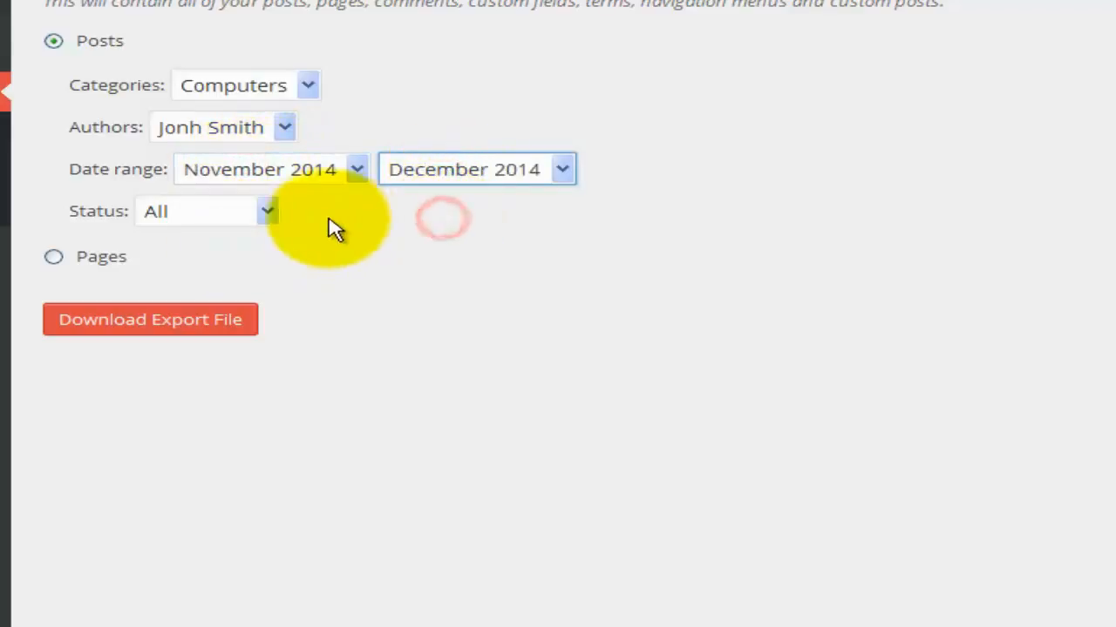
click(240, 218)
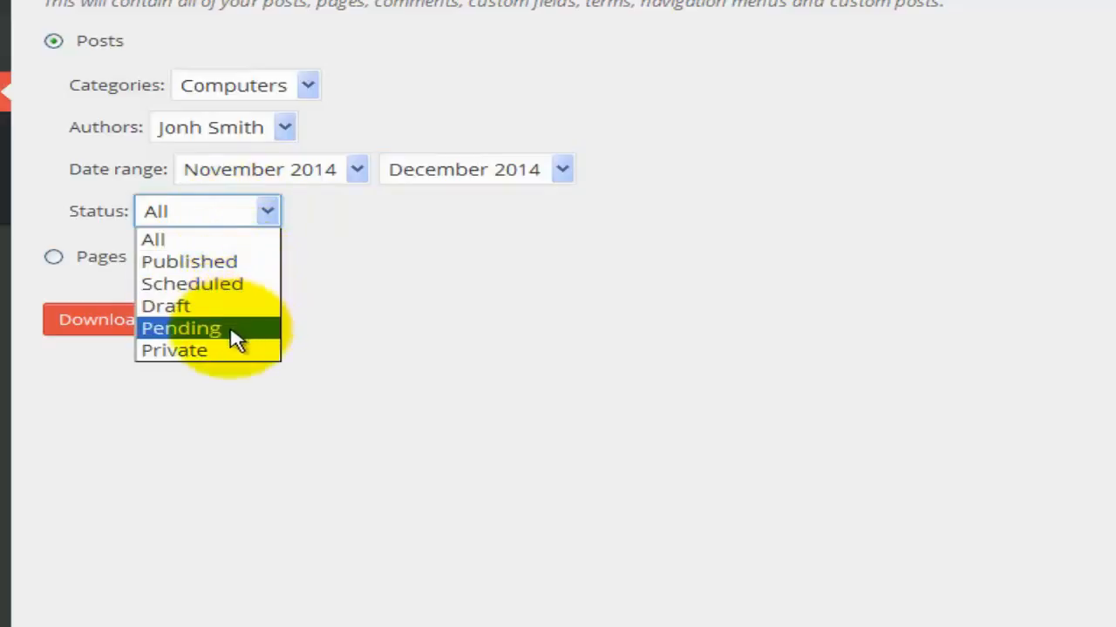
click(197, 264)
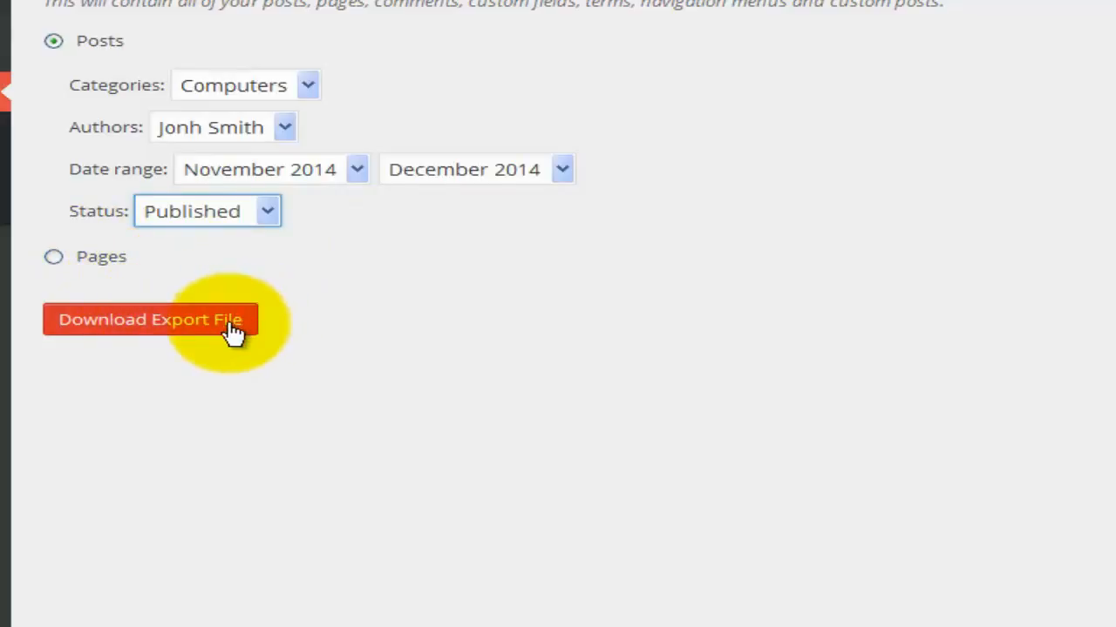
Switch the export to Pages and limit it to a single author.
click(59, 256)
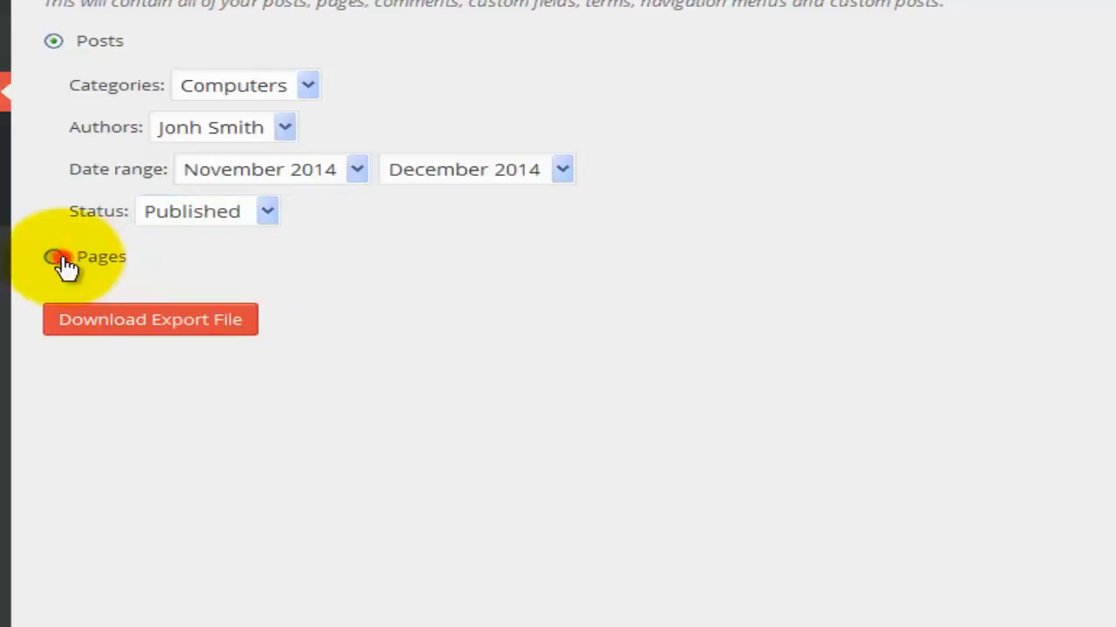
click(220, 131)
click(230, 90)
click(215, 117)
click(200, 177)
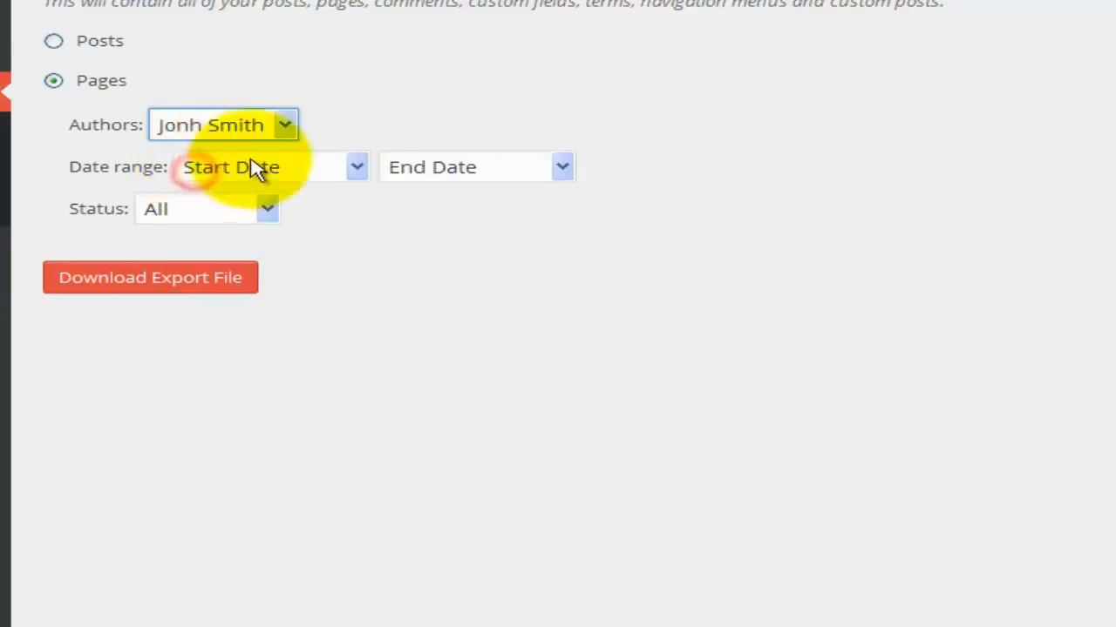
Set the pages date range to November 2014–December 2014 and status to Published.
click(255, 168)
click(246, 240)
click(427, 170)
click(449, 217)
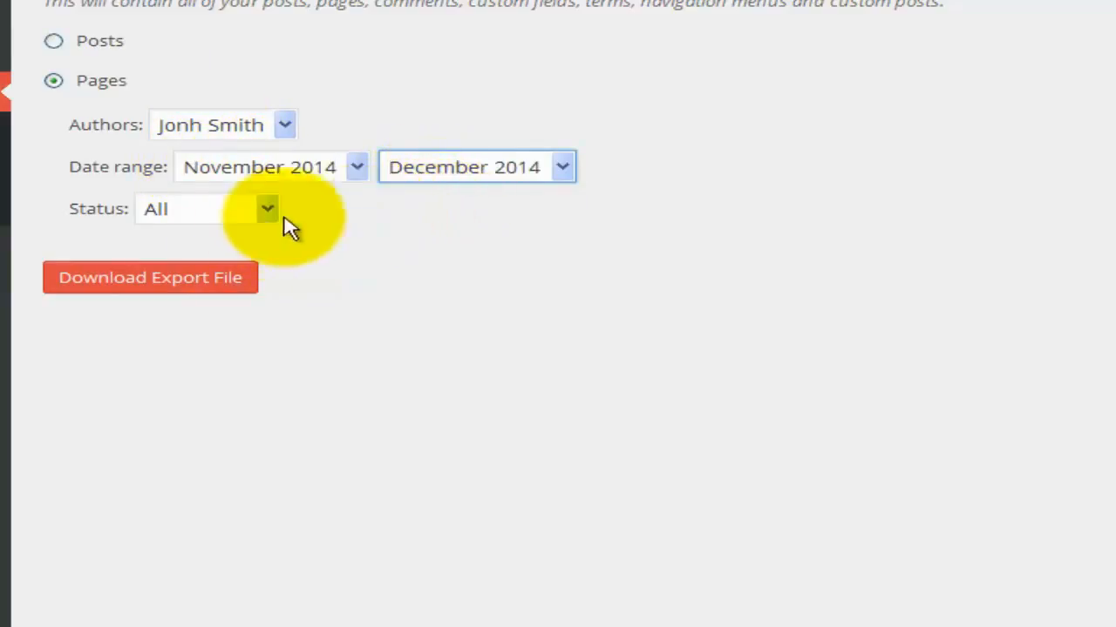
click(224, 211)
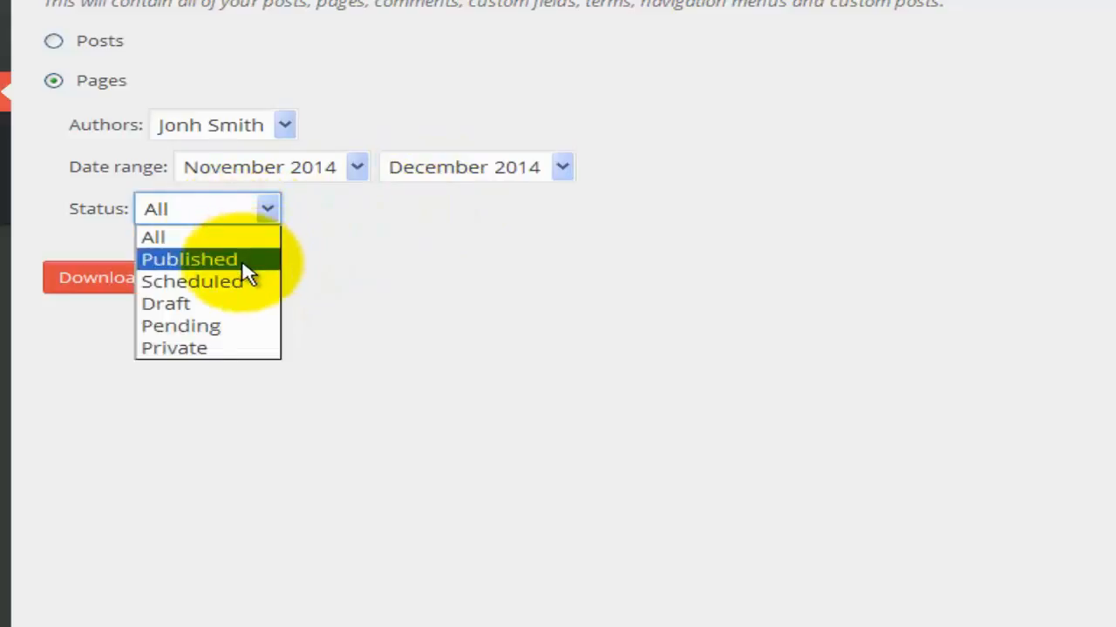
click(244, 262)
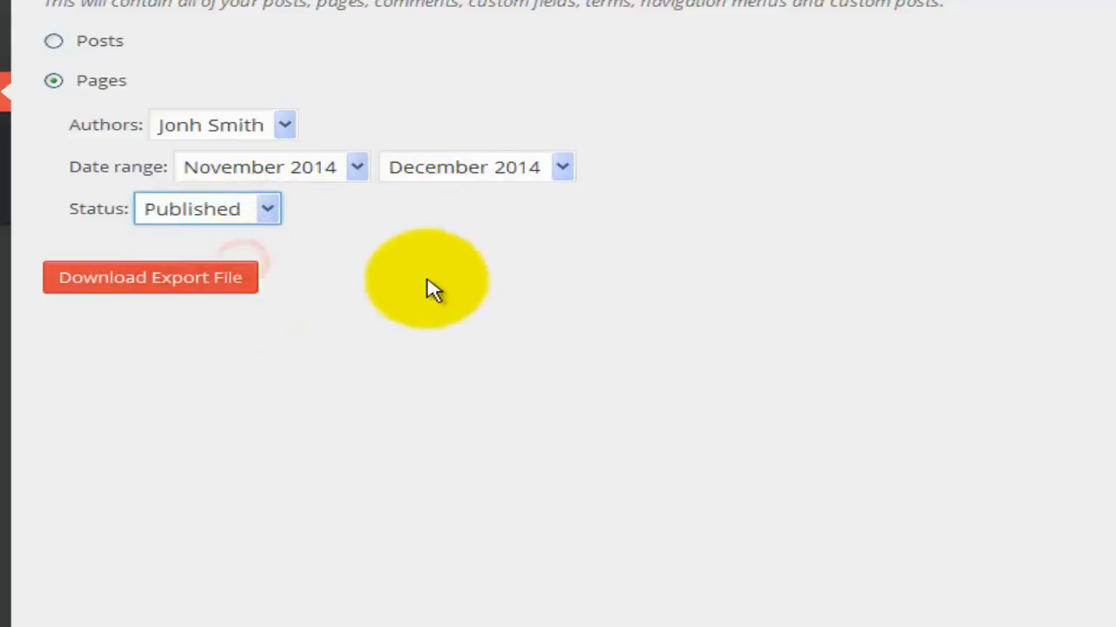